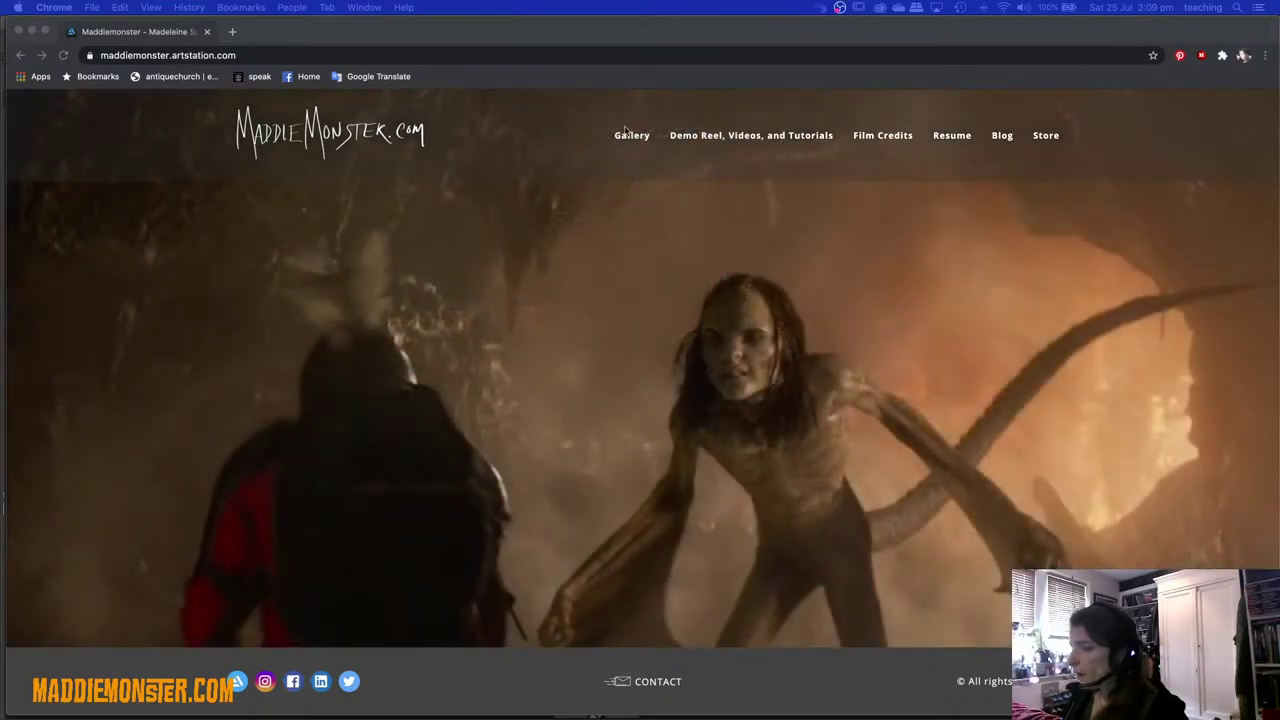
Bring Chrome forward and open the MaddieMonster blog showing the 'ZBrush Live: COVID-DEMONI Part 2' post.
click(633, 141)
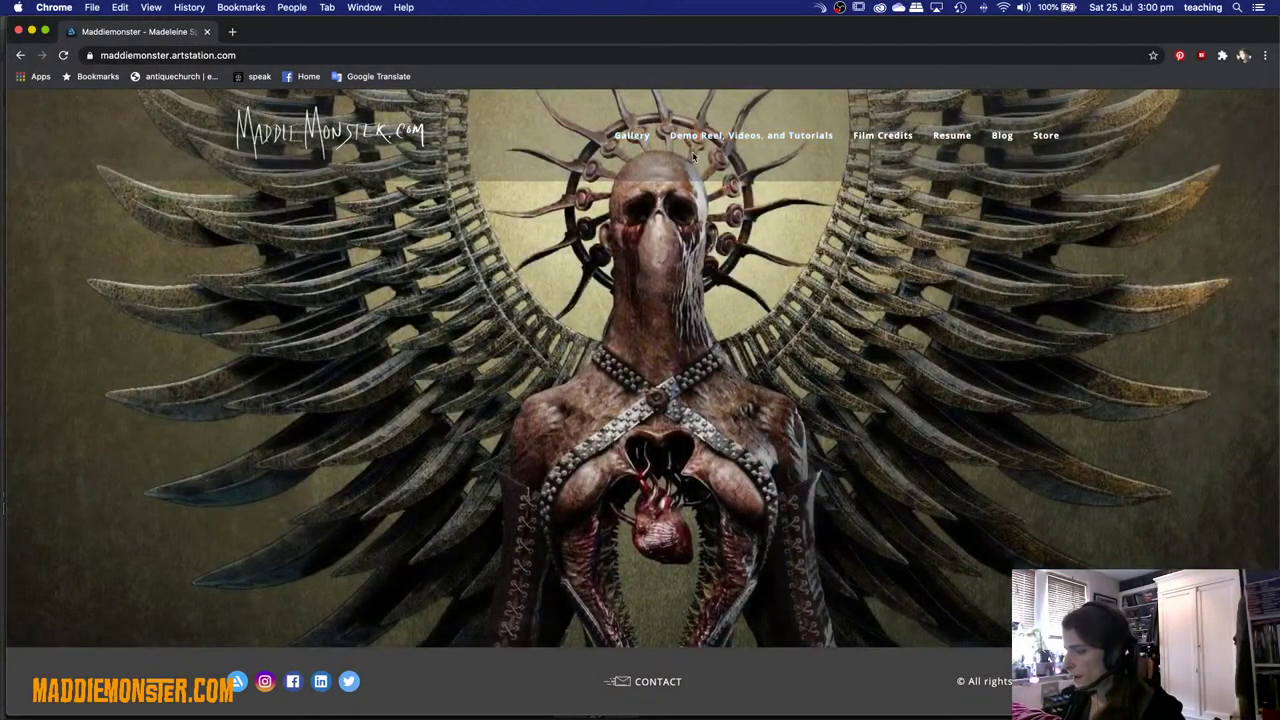
click(998, 137)
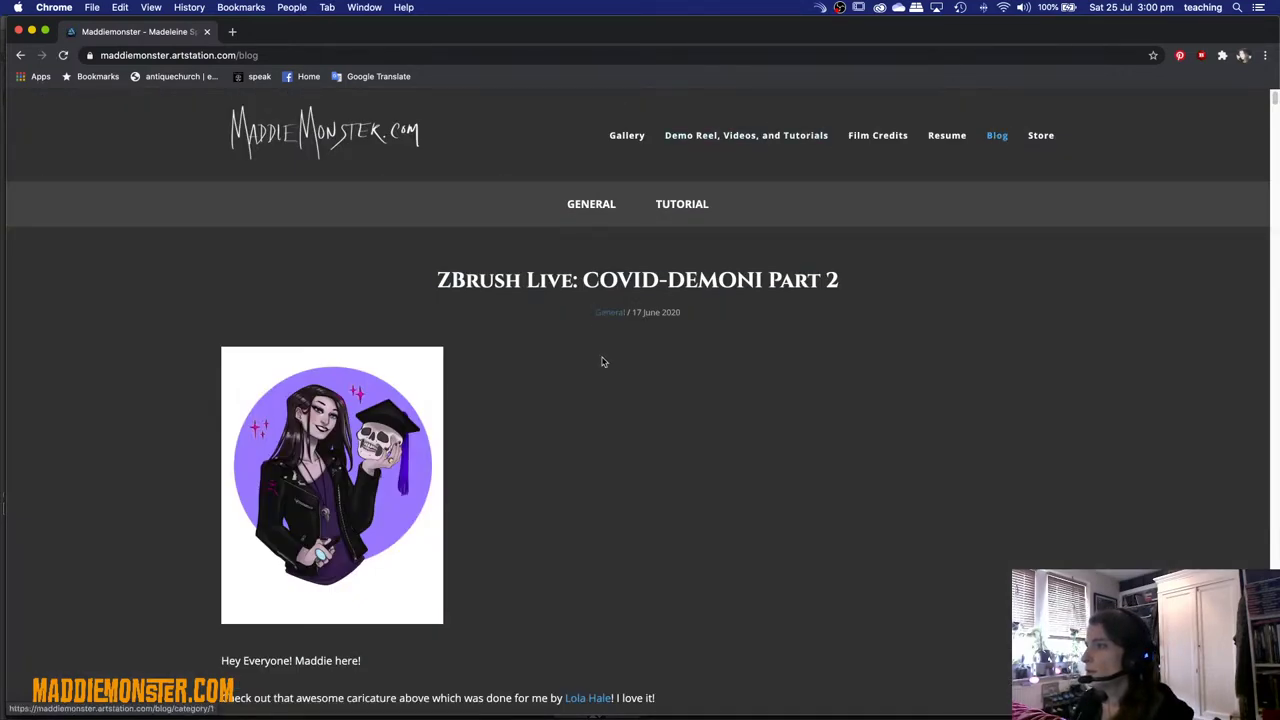
Scroll past the COVID-DEMON posts to the Goldfinger anatomy article and its hand skeleton image.
scroll(598, 365, down, 5)
scroll(590, 378, down, 15)
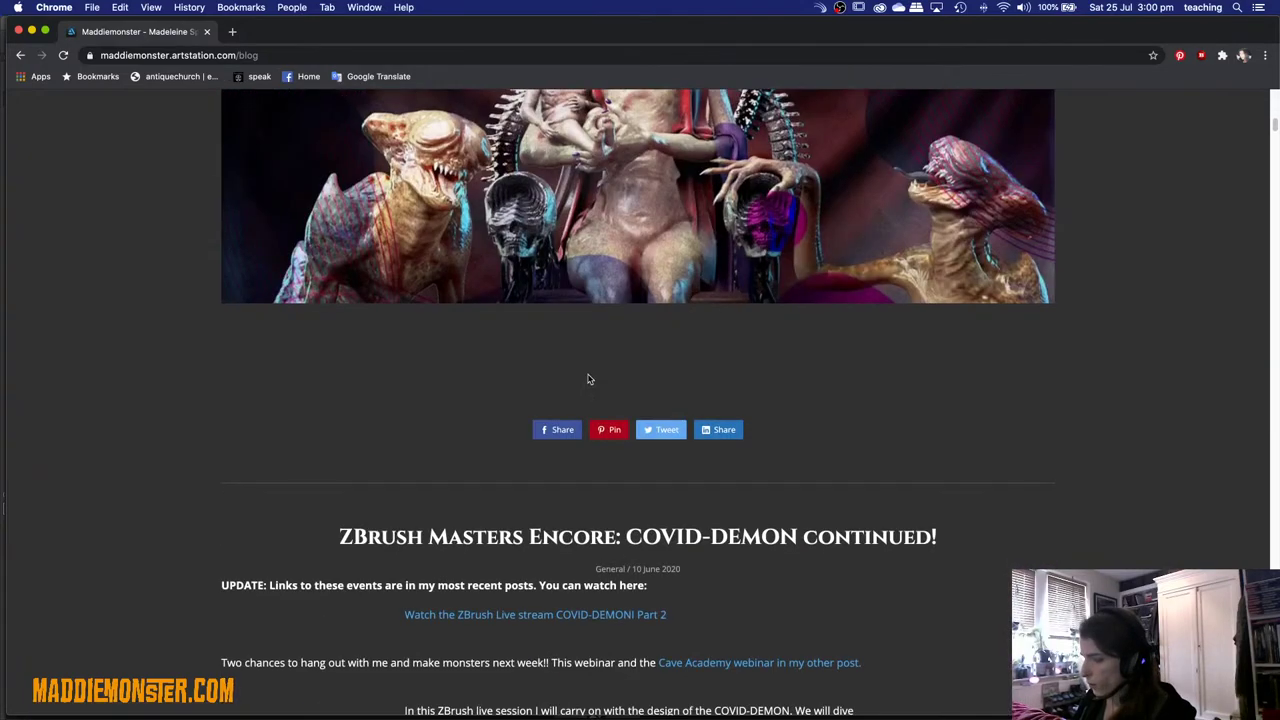
scroll(582, 365, down, 15)
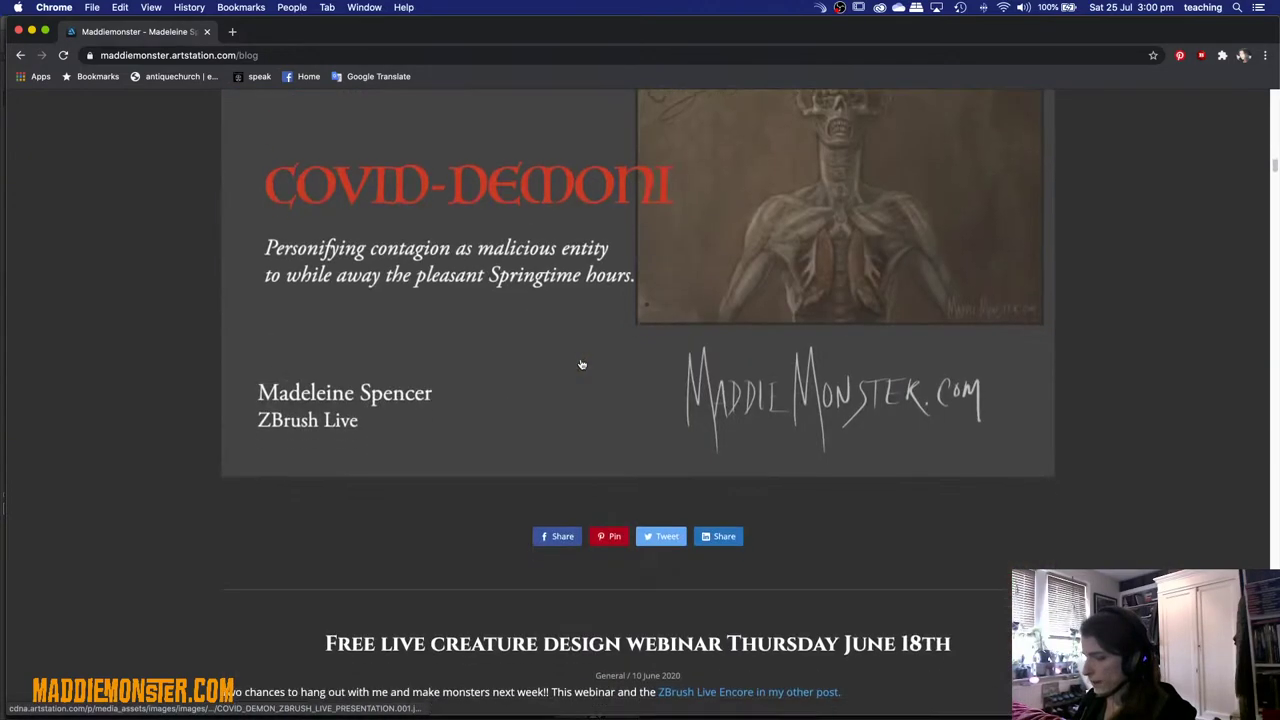
scroll(579, 362, down, 5)
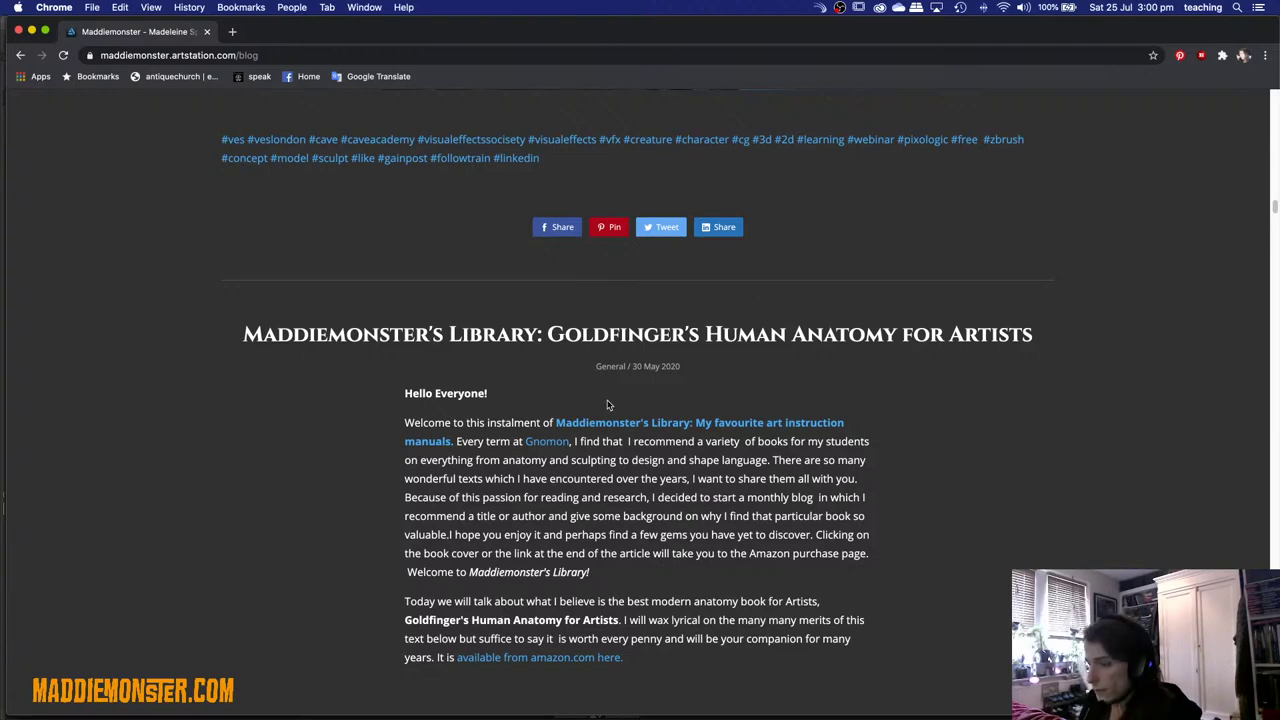
scroll(607, 404, down, 10)
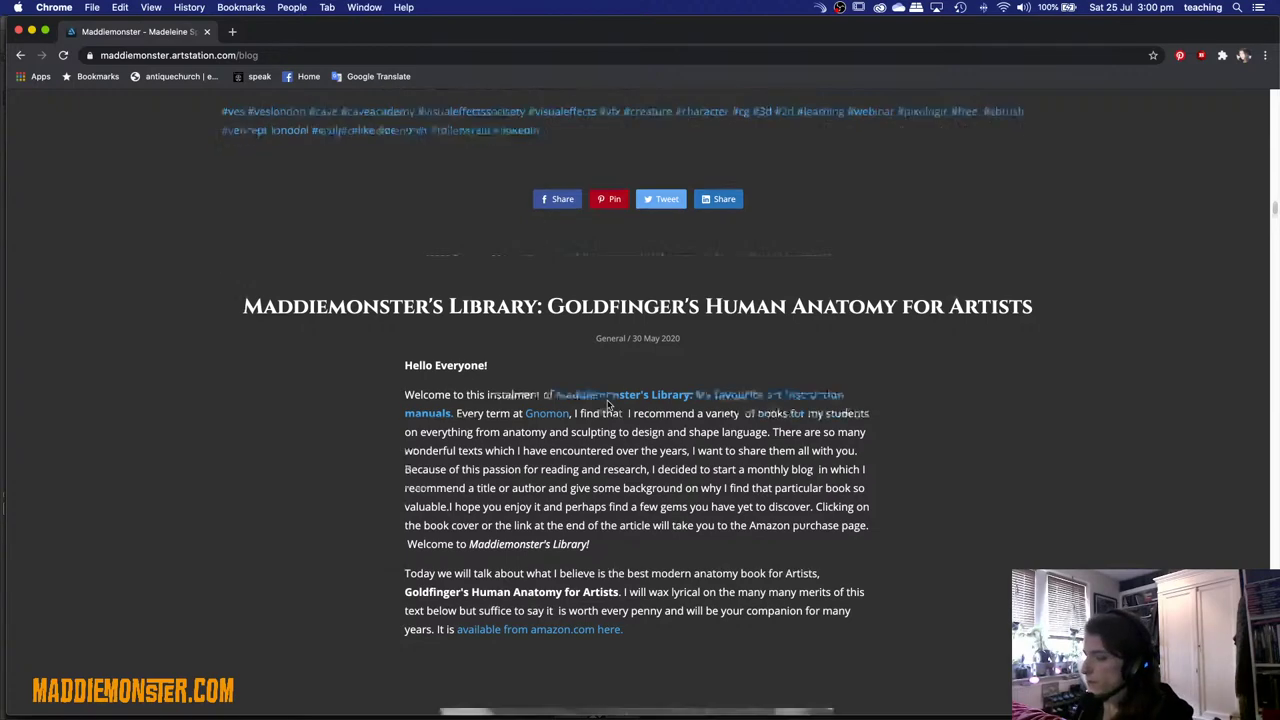
scroll(607, 404, down, 8)
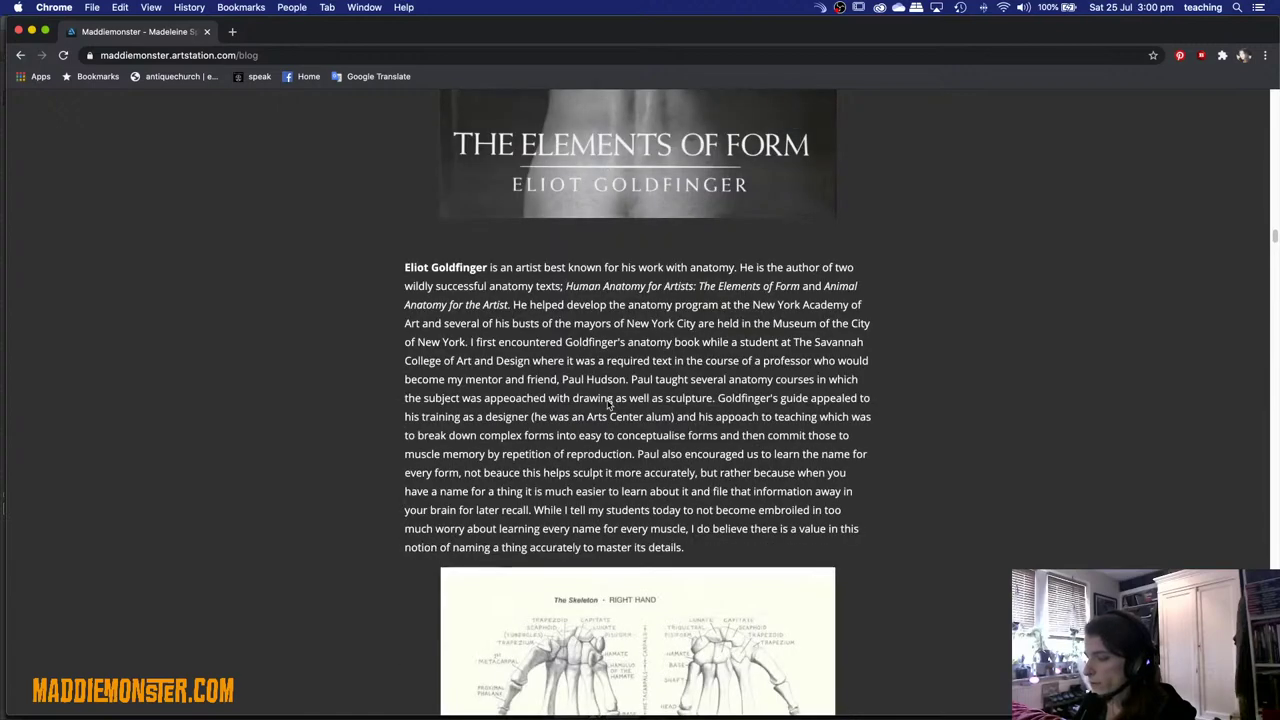
scroll(607, 404, down, 1)
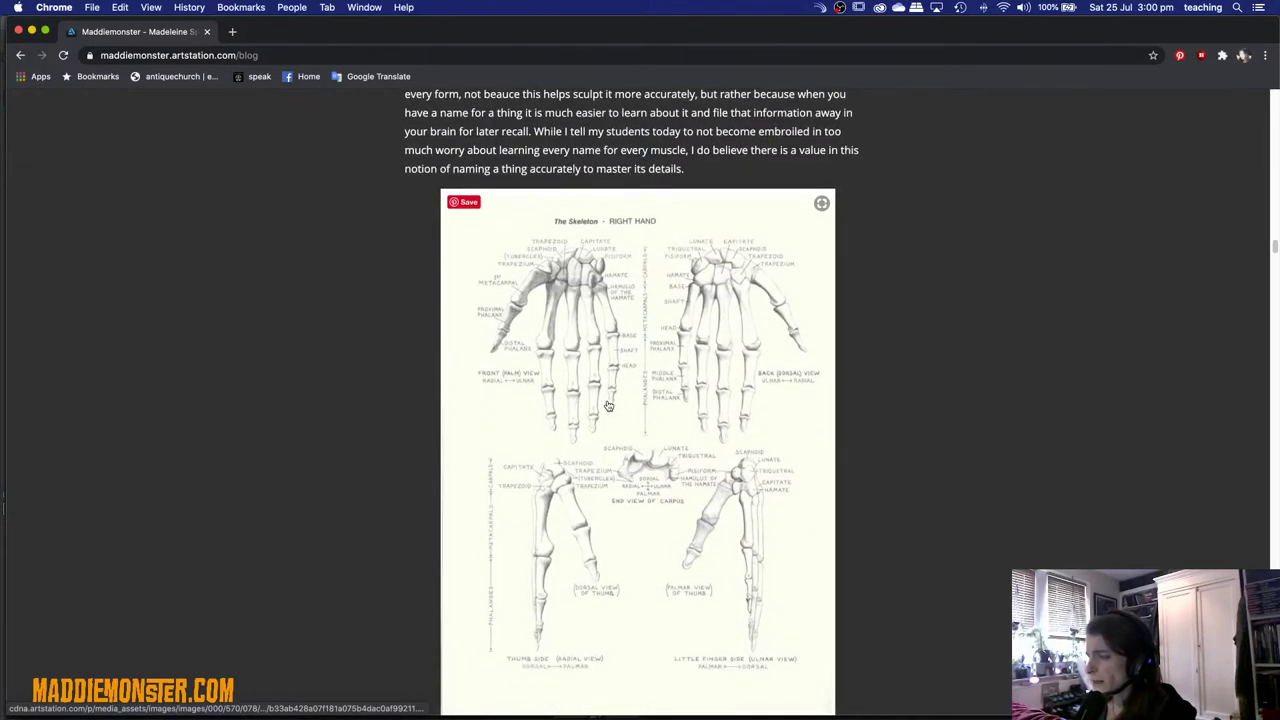
scroll(607, 405, down, 1)
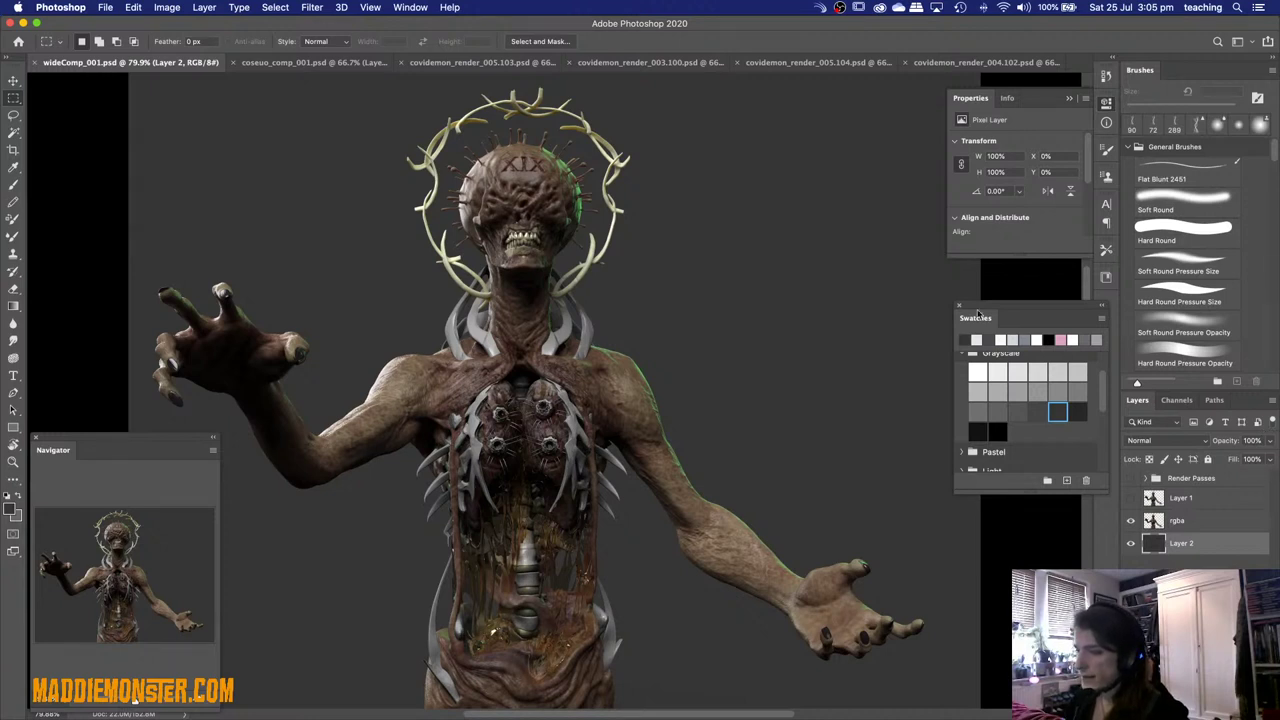
View the coseuo_comp_001 head composite with a slight canvas tilt, then switch to covidemon_render_005.103.
click(264, 63)
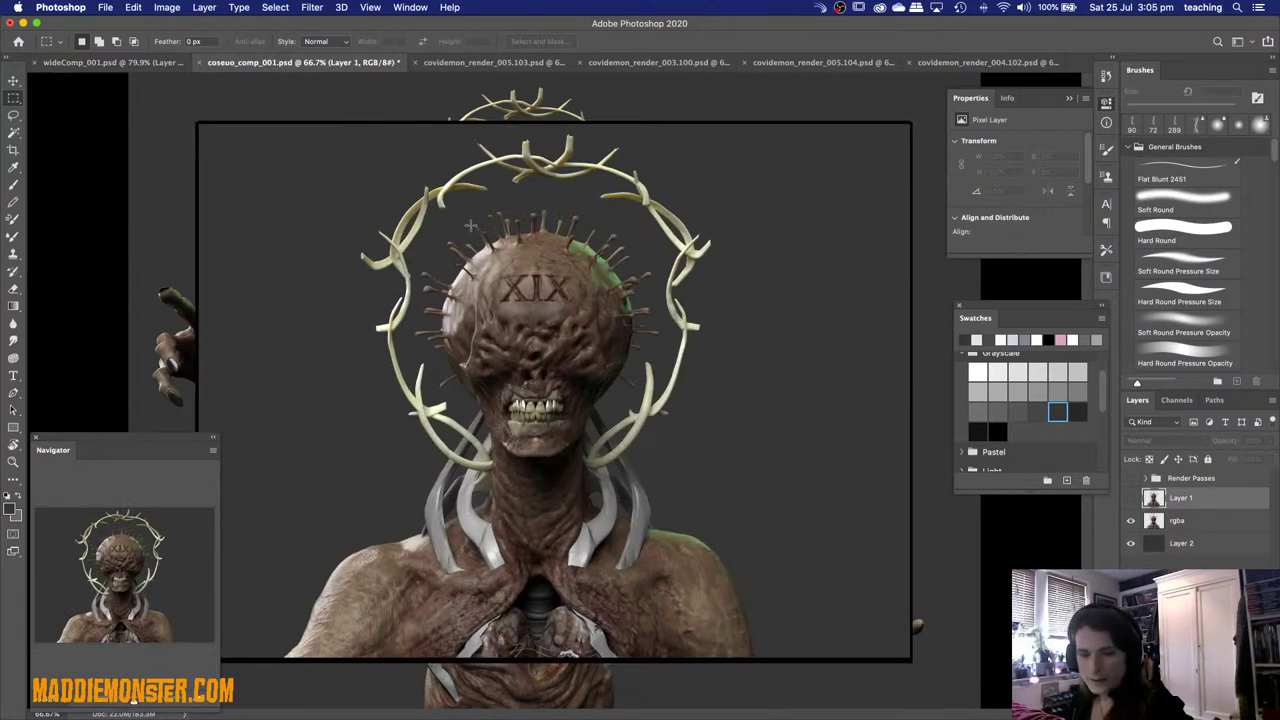
key(r)
drag(513, 280, 541, 253)
key(m)
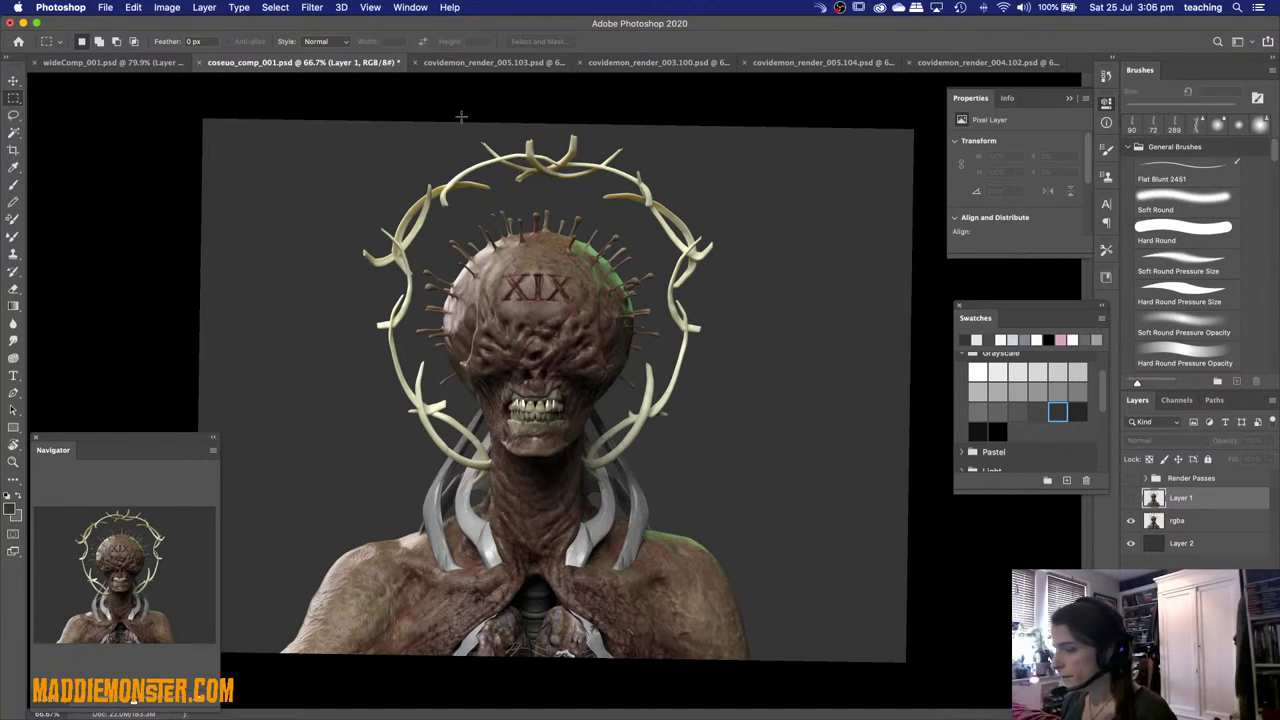
click(460, 64)
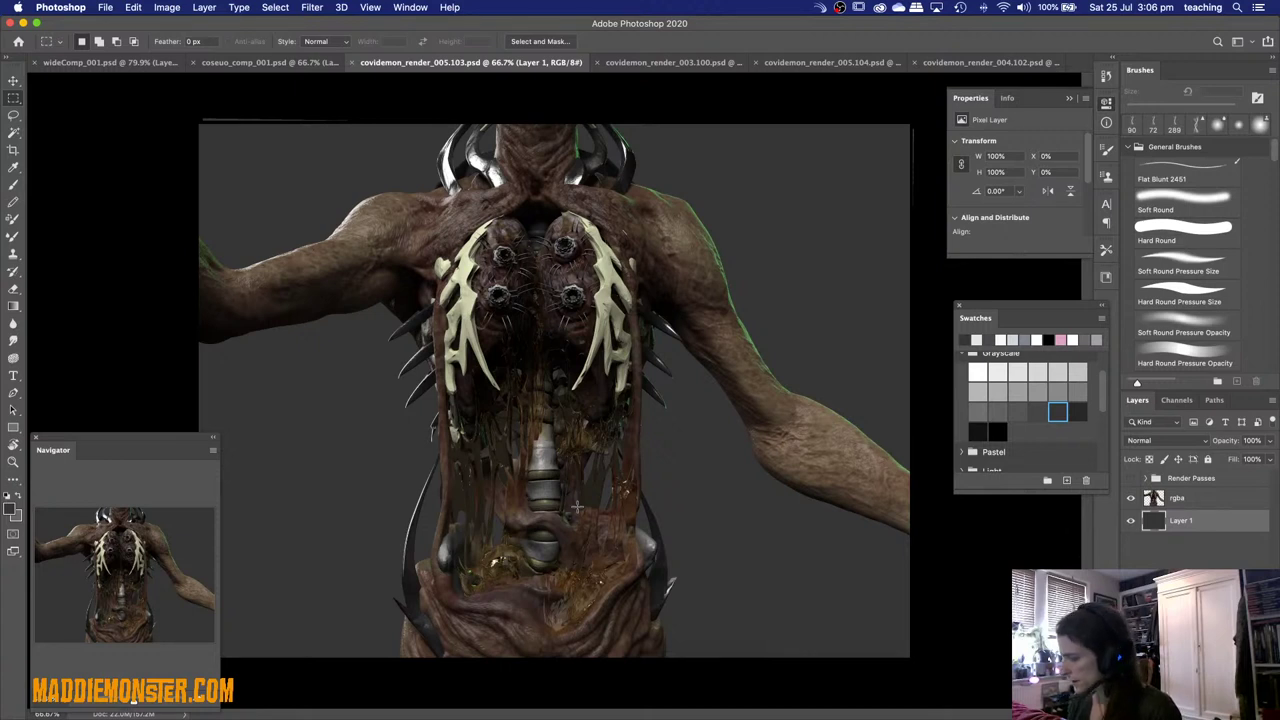
Compare the grey renders 003.100 and 005.104, then return to wideComp_001.psd.
click(680, 63)
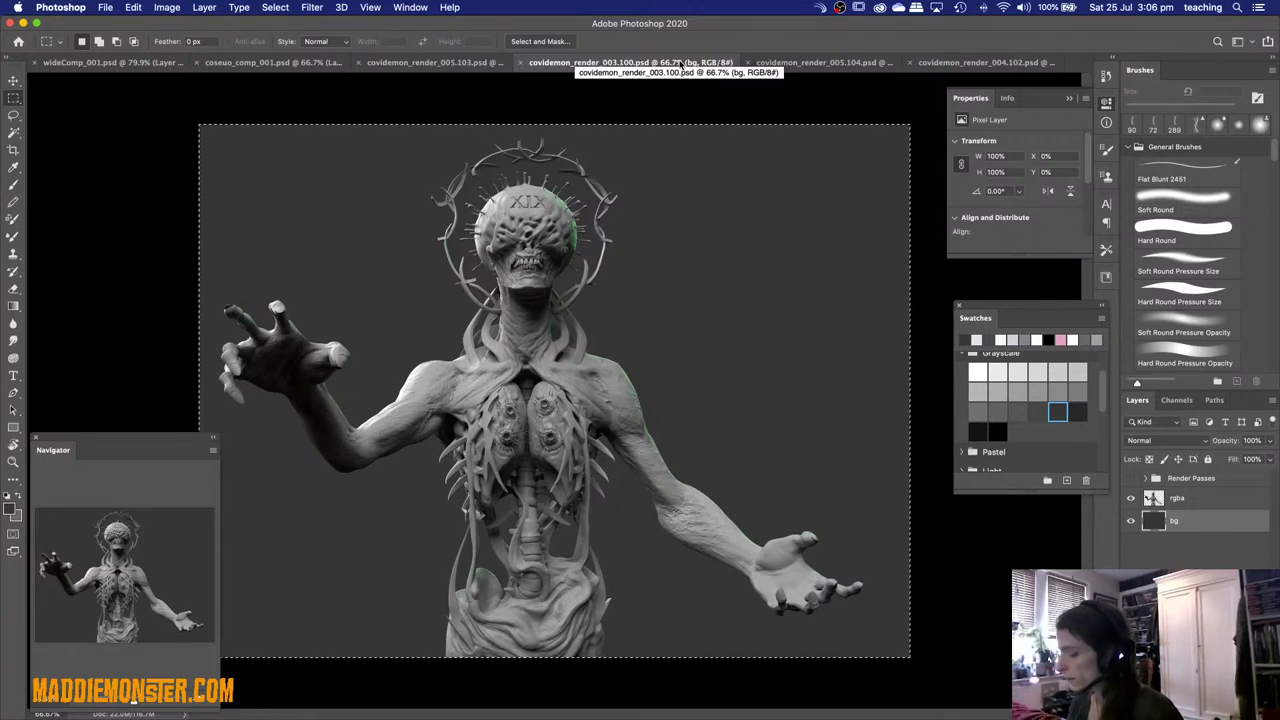
click(848, 64)
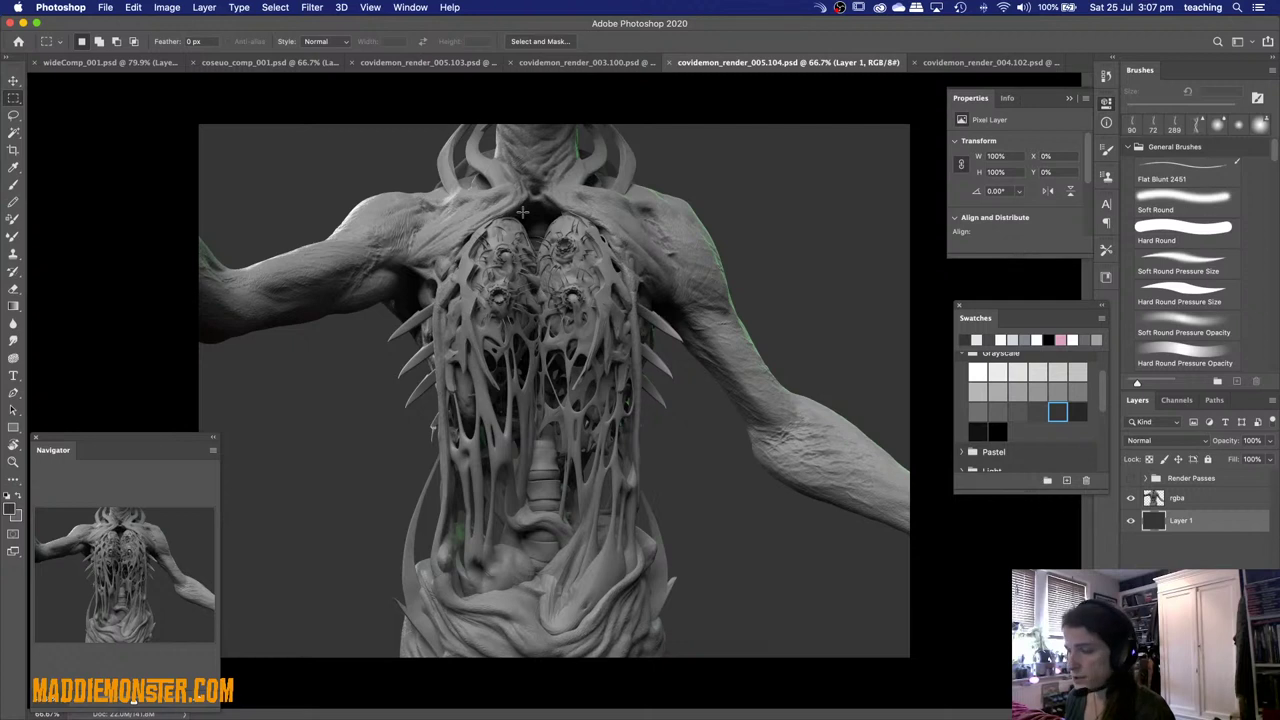
click(180, 63)
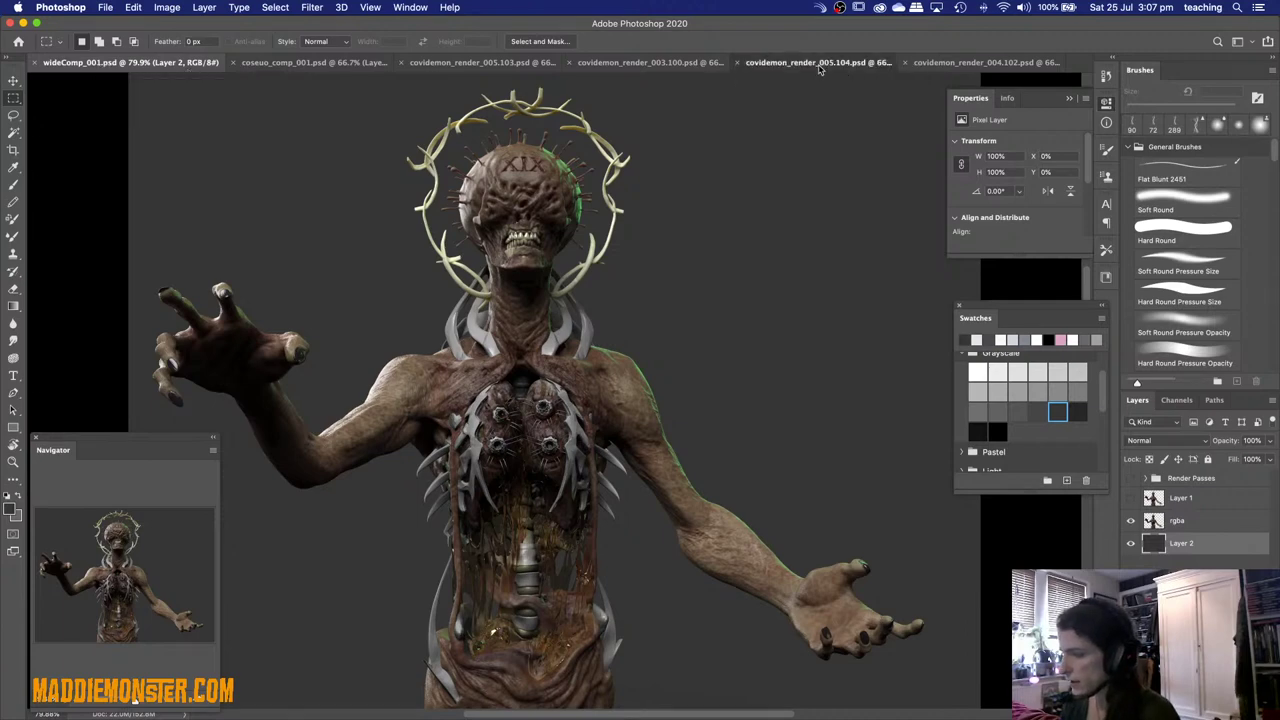
Check grey renders 005.104 and haloed 004.102 with a brief canvas tilt, then move to ZBrush.
click(820, 64)
click(982, 64)
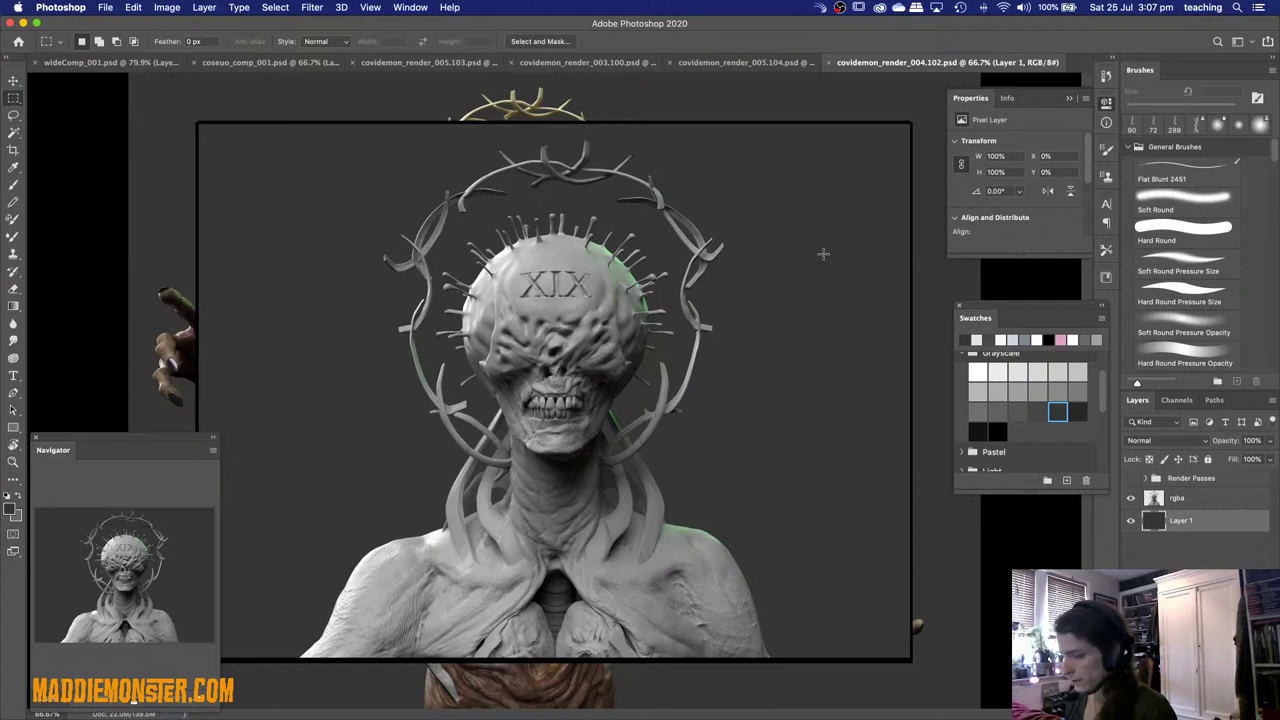
key(r)
drag(600, 262, 579, 292)
key(m)
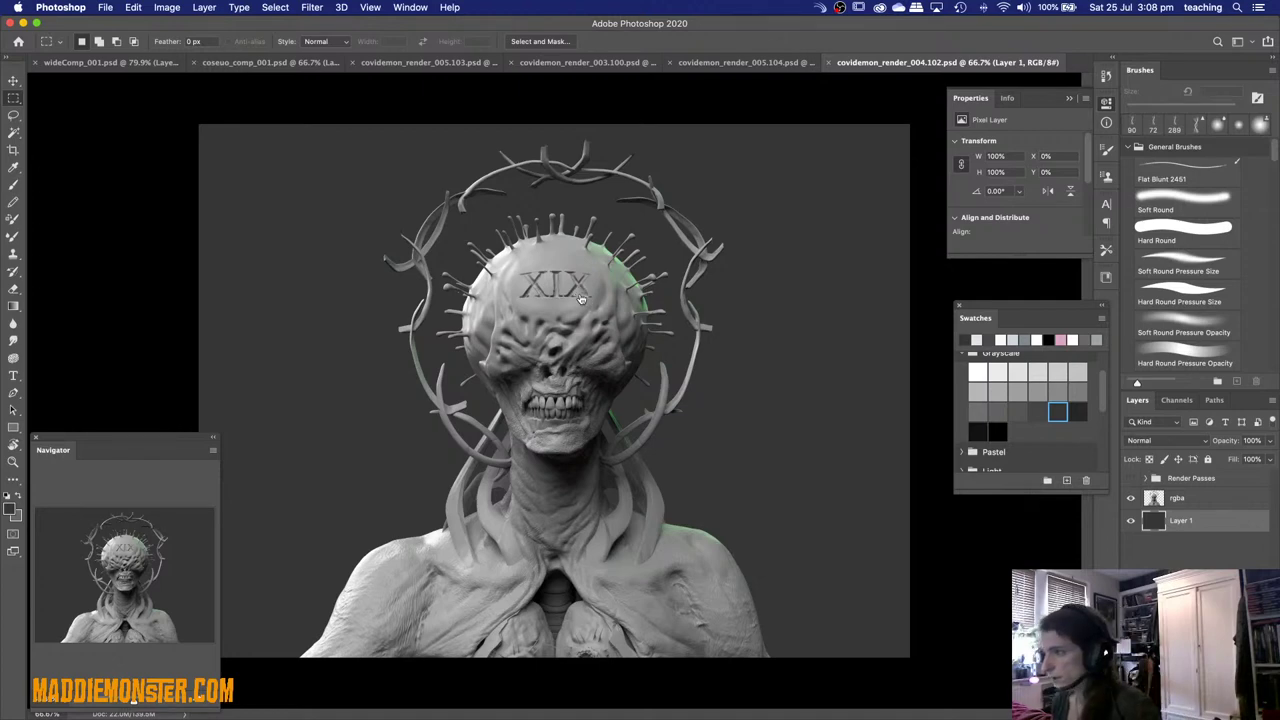
key(super+Tab)
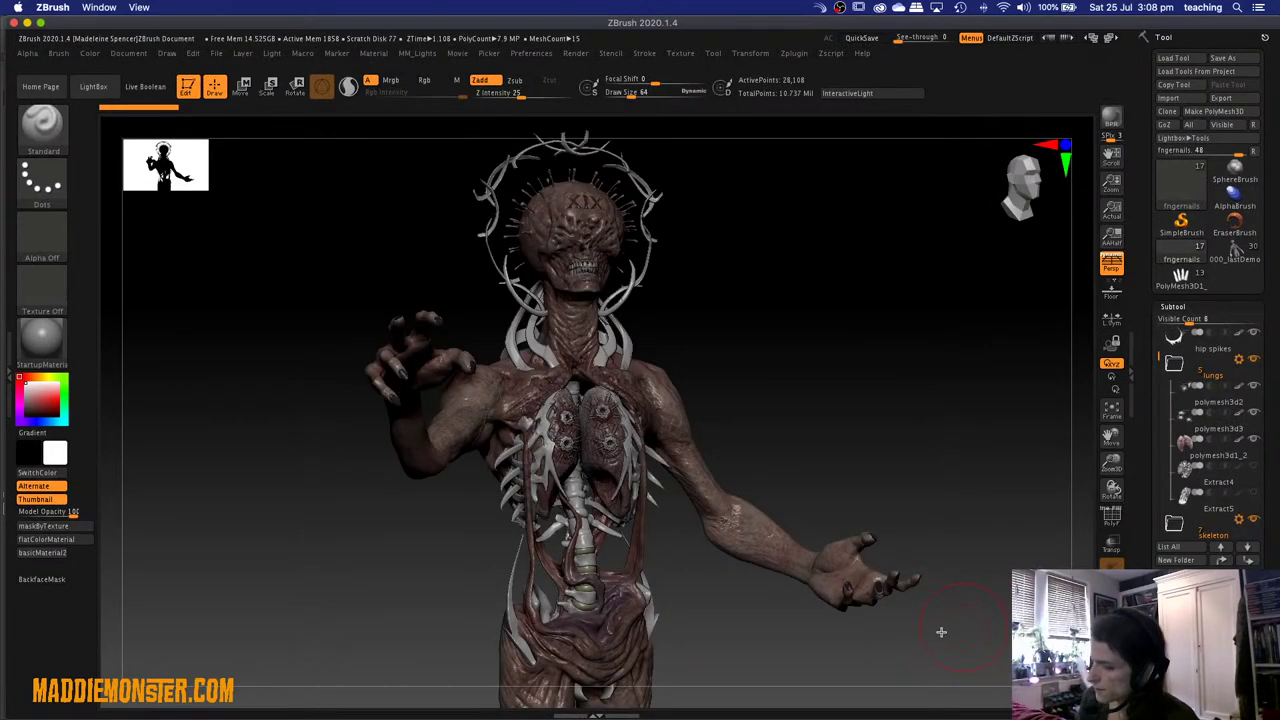
Orbit the coloured demon sculpt to a near-front view of its exposed lungs and spine.
drag(940, 629, 941, 631)
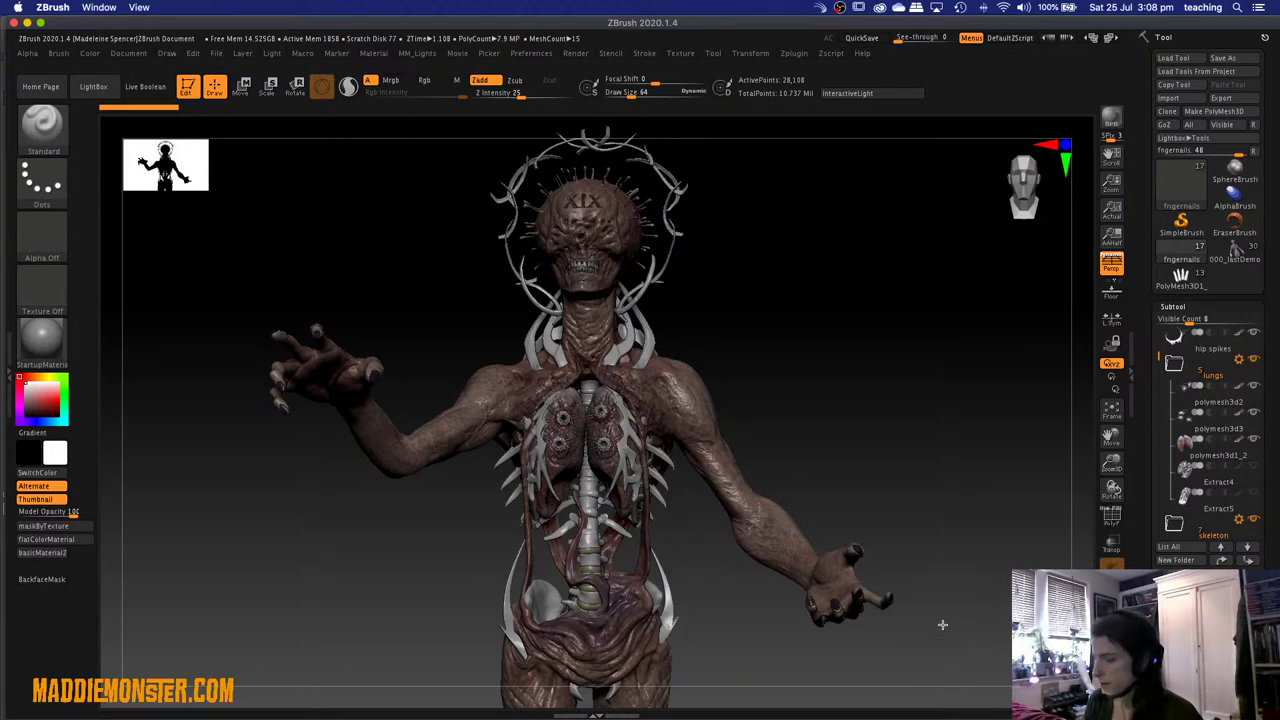
drag(877, 688, 877, 688)
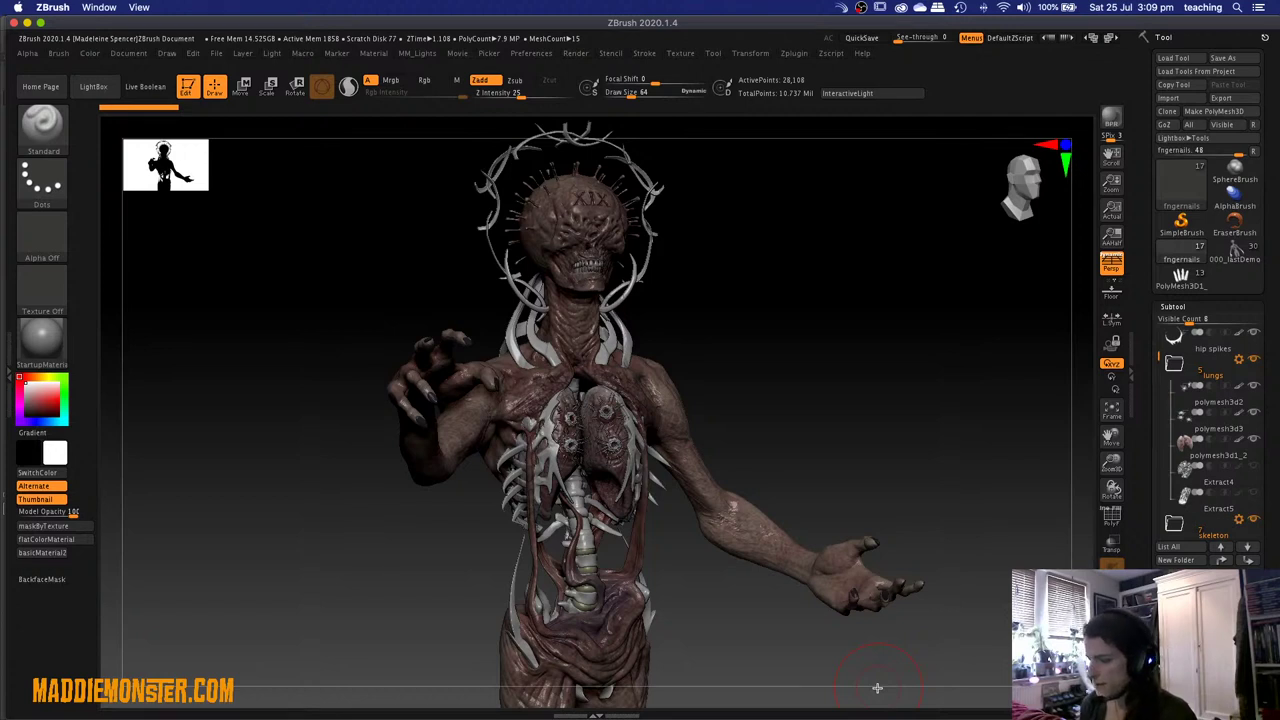
Orbit the sculpt to a frontal view and load the skeleton-hand tool PolyMesh3D_4.
drag(757, 646, 749, 643)
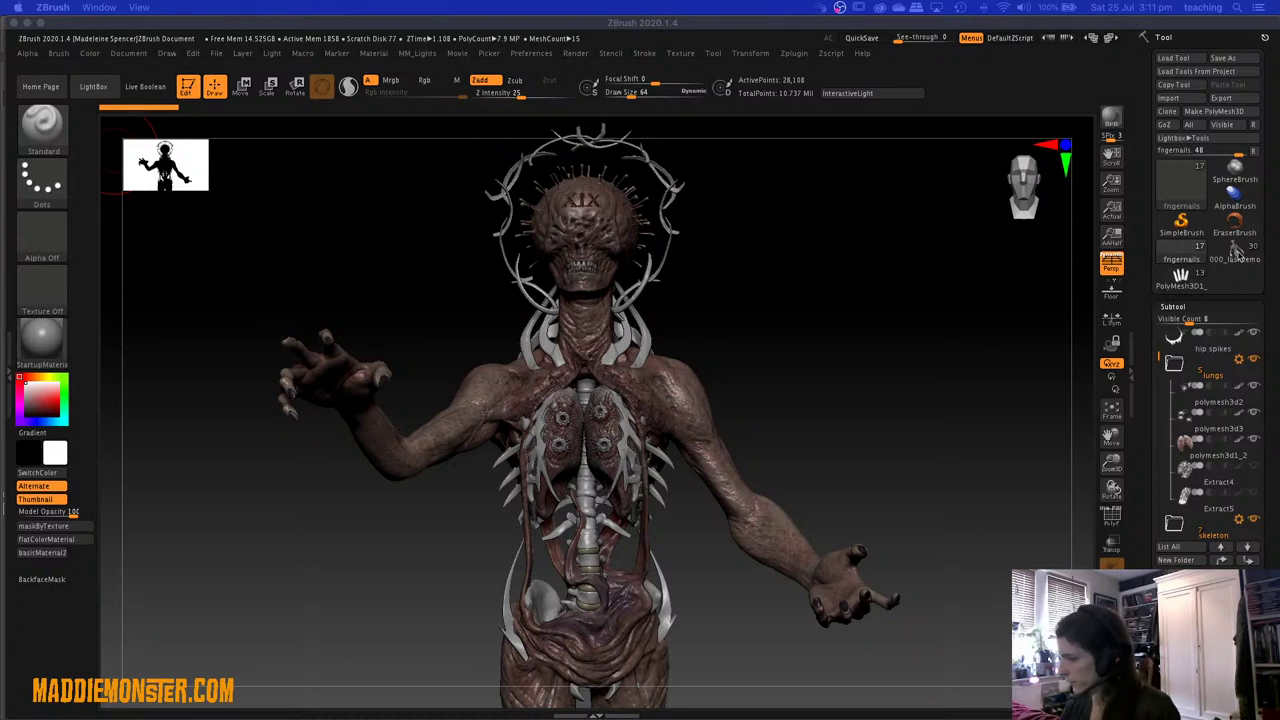
click(1194, 287)
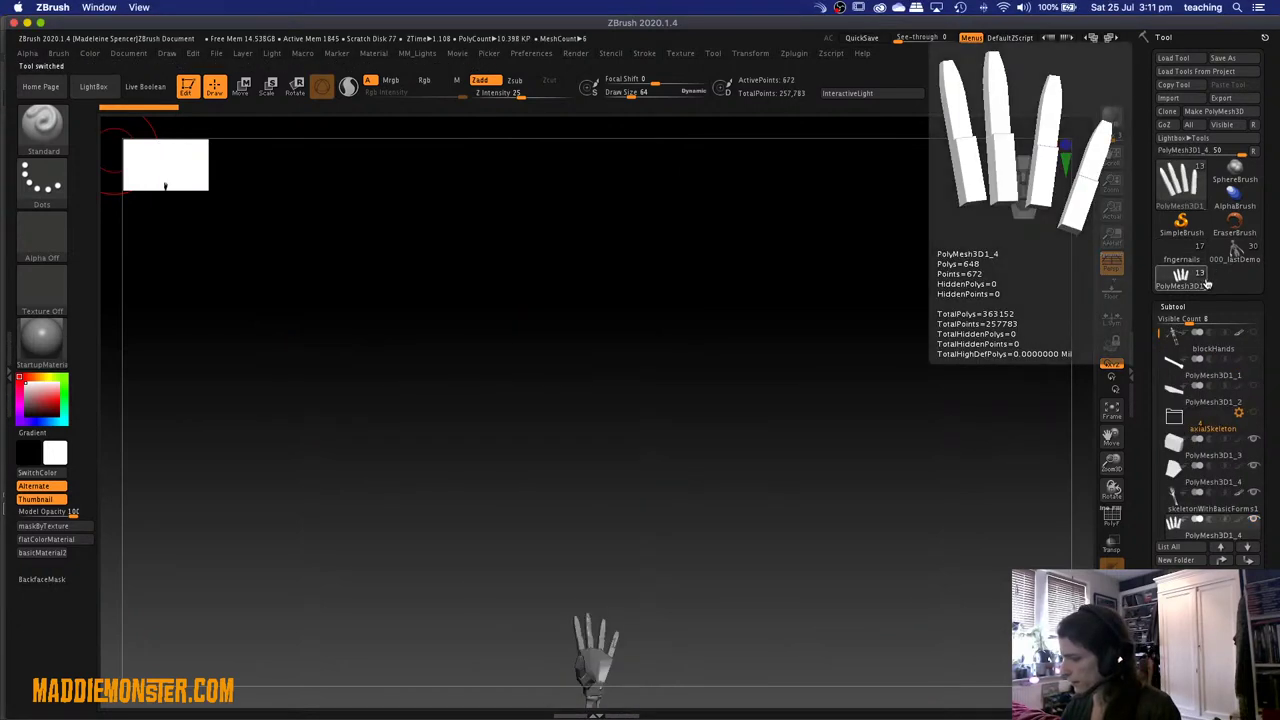
Load the grey 000_lastDemoStart sculpt from the Tool palette and enlarge its silhouette preview.
click(1235, 252)
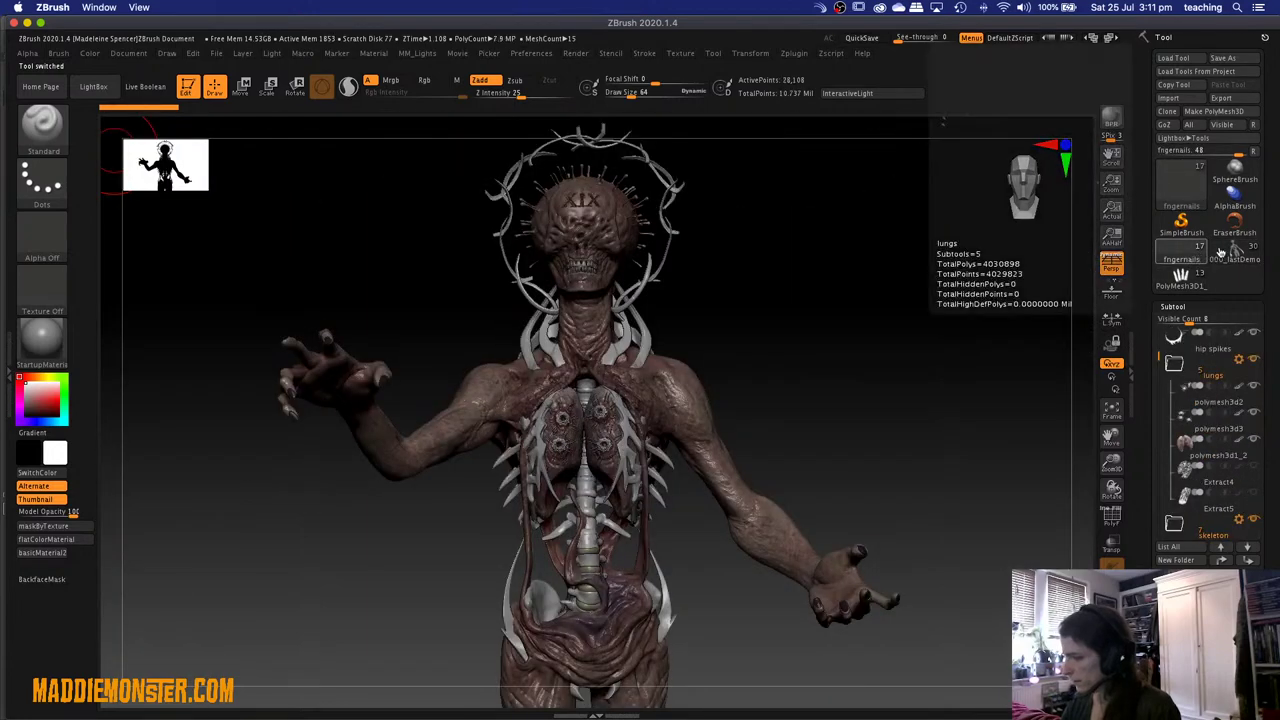
click(1232, 258)
click(1232, 258)
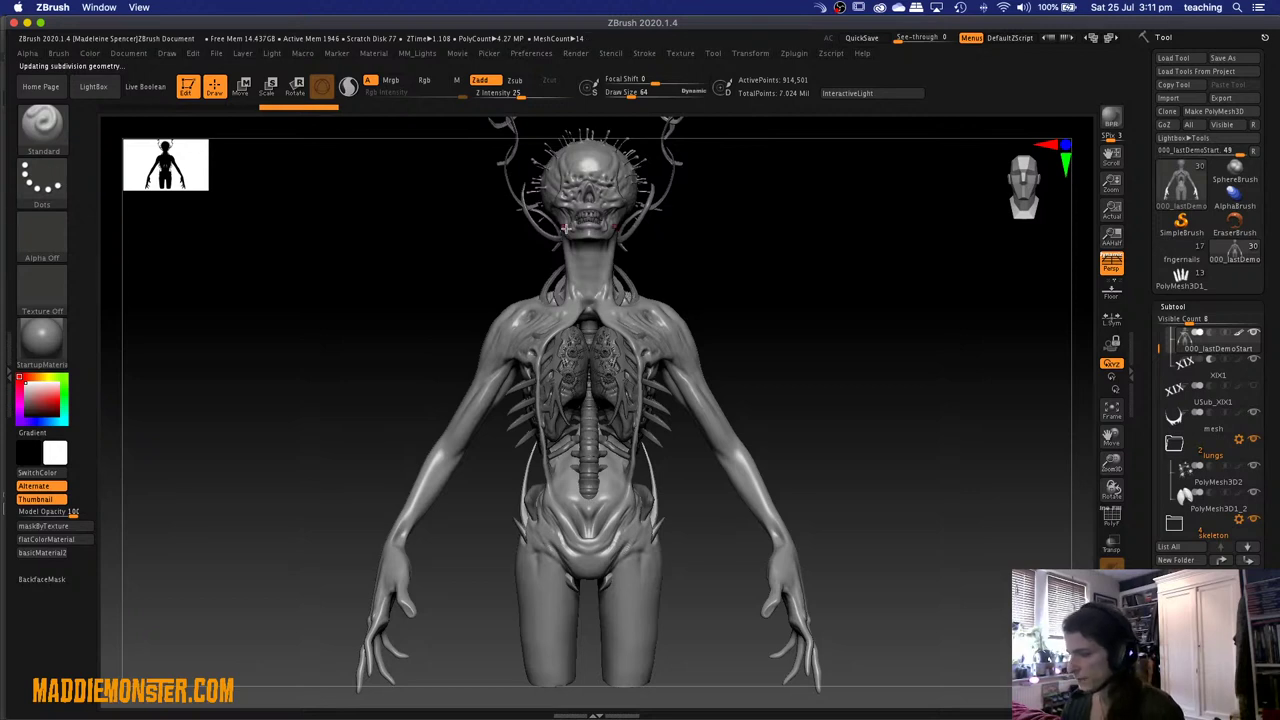
key(t)
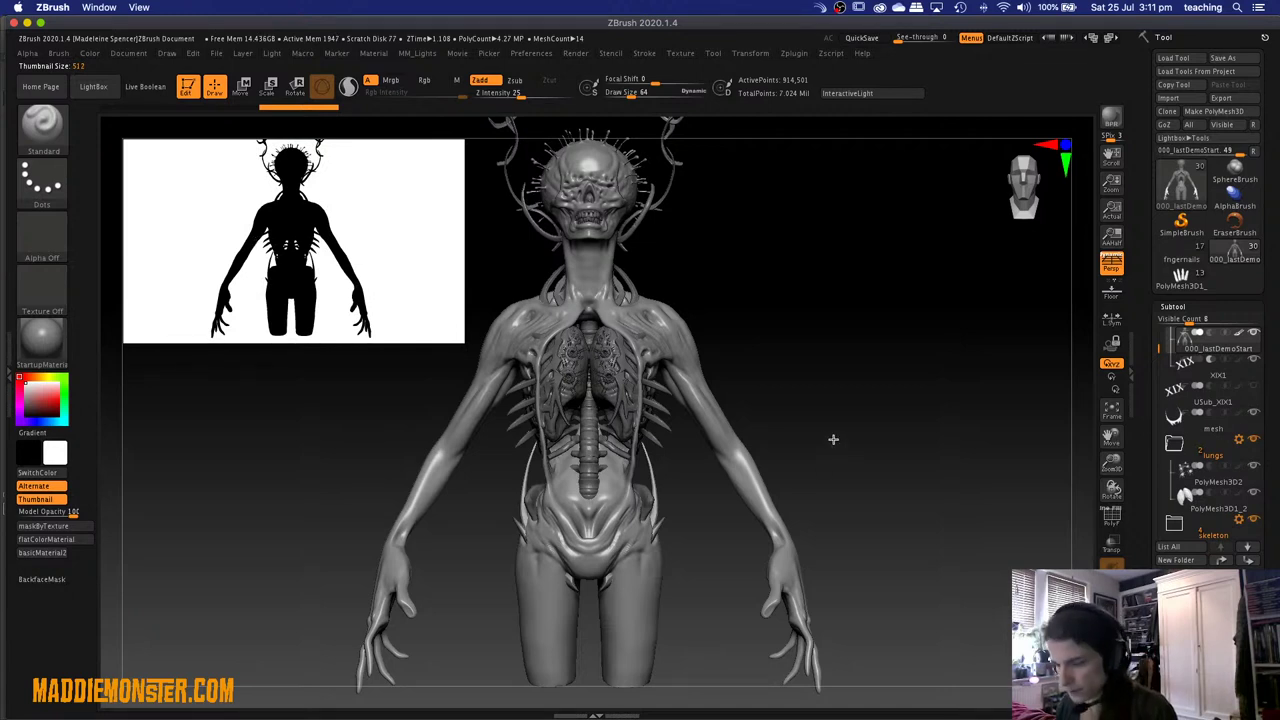
Frame the grey 000_lastDemoStart figure and rotate it to show its right-side silhouette.
key(f)
drag(831, 434, 791, 354)
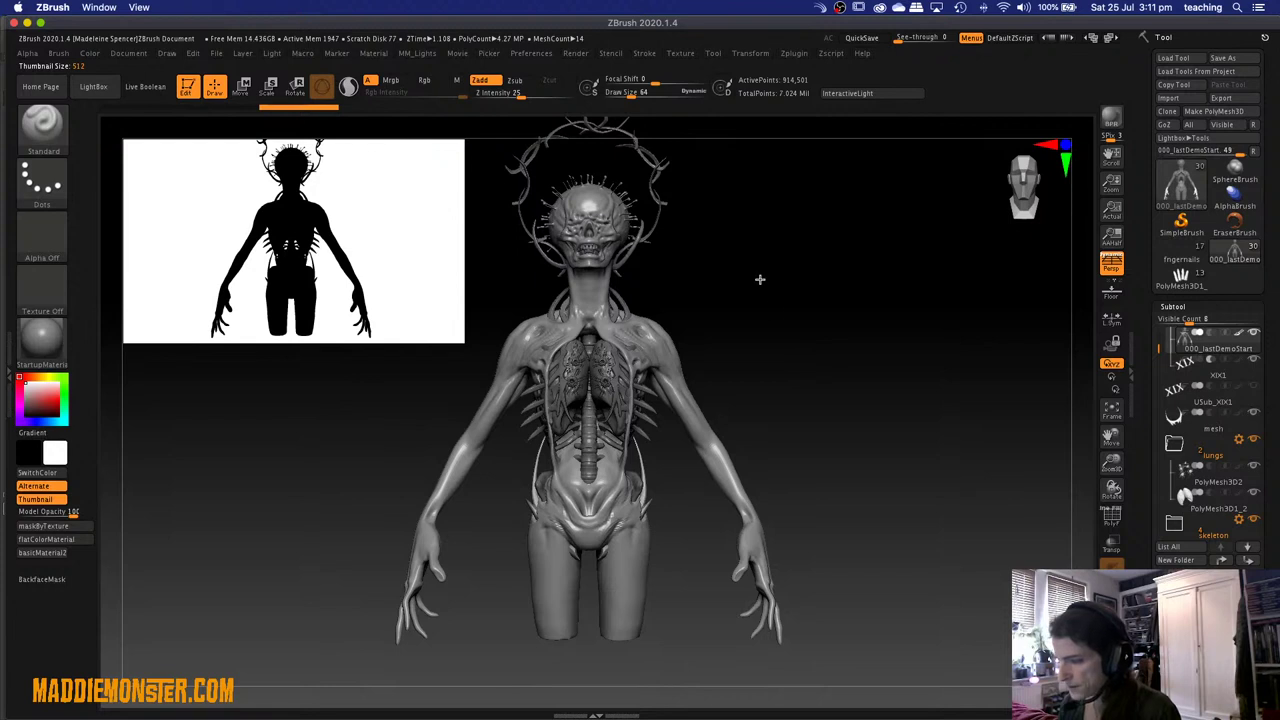
drag(757, 277, 774, 336)
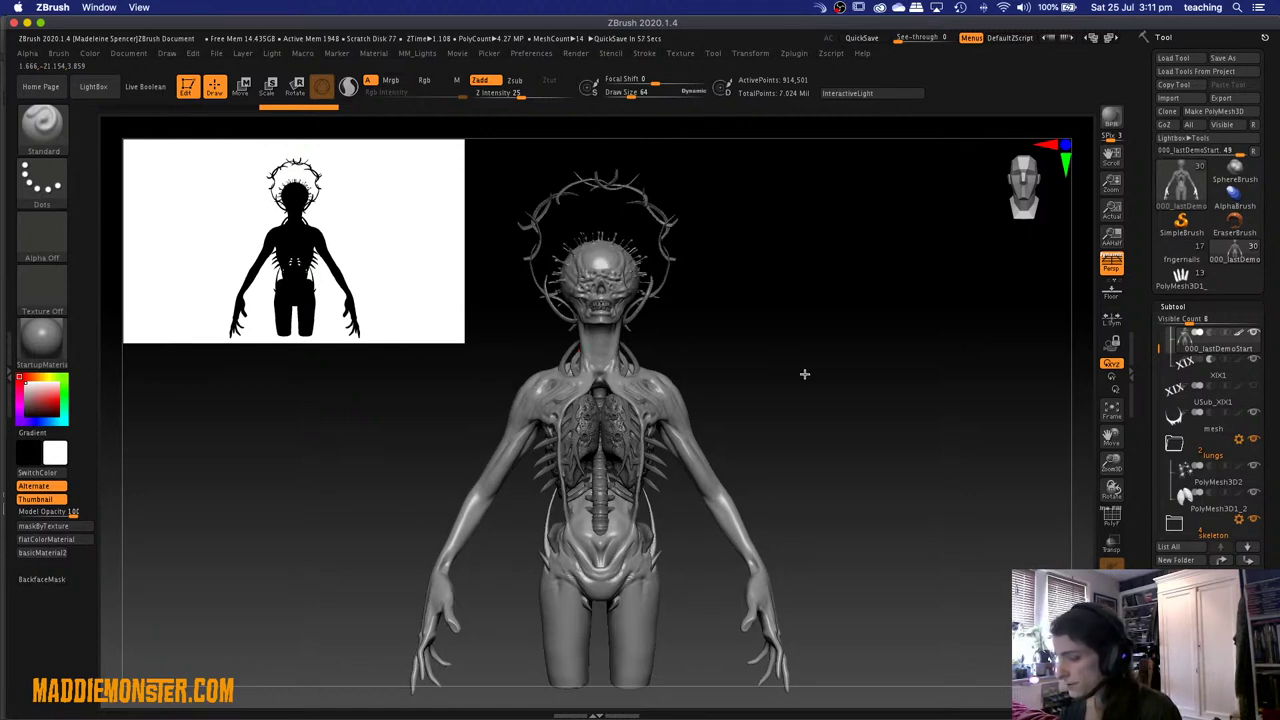
drag(804, 373, 666, 346)
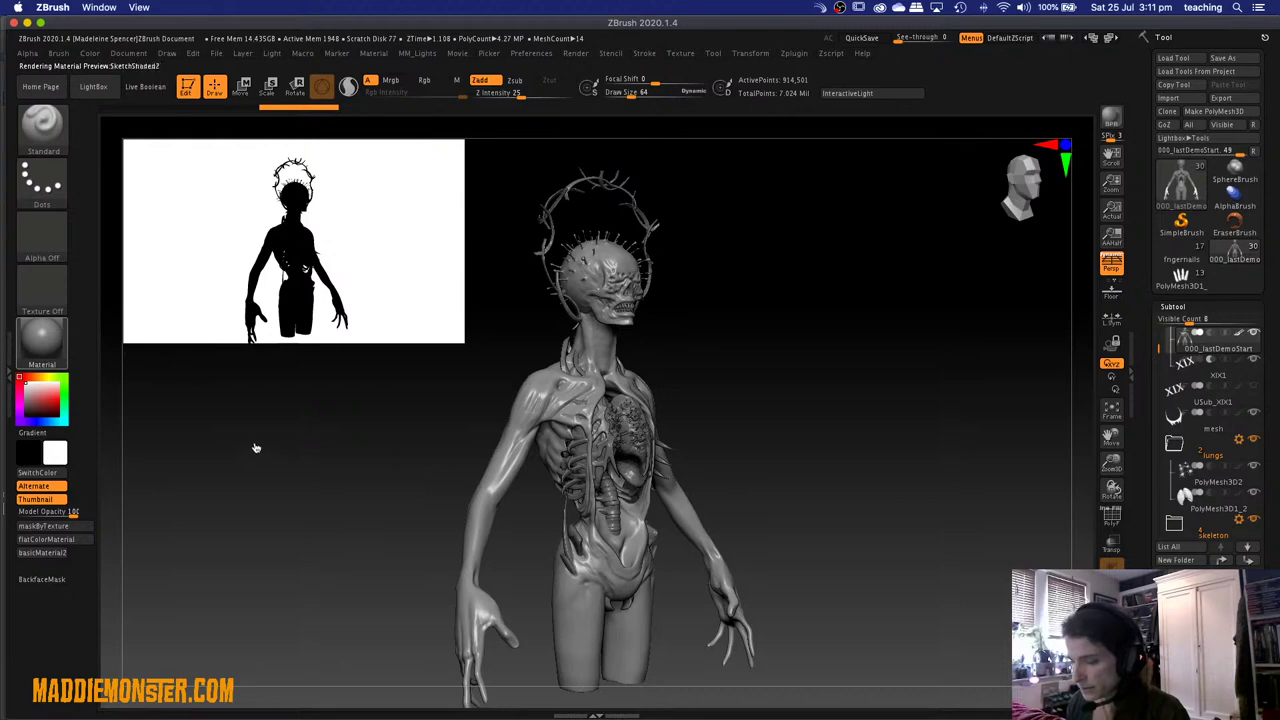
Apply the Flat Color material to the sculpt and rotate it back to face front.
key(m)
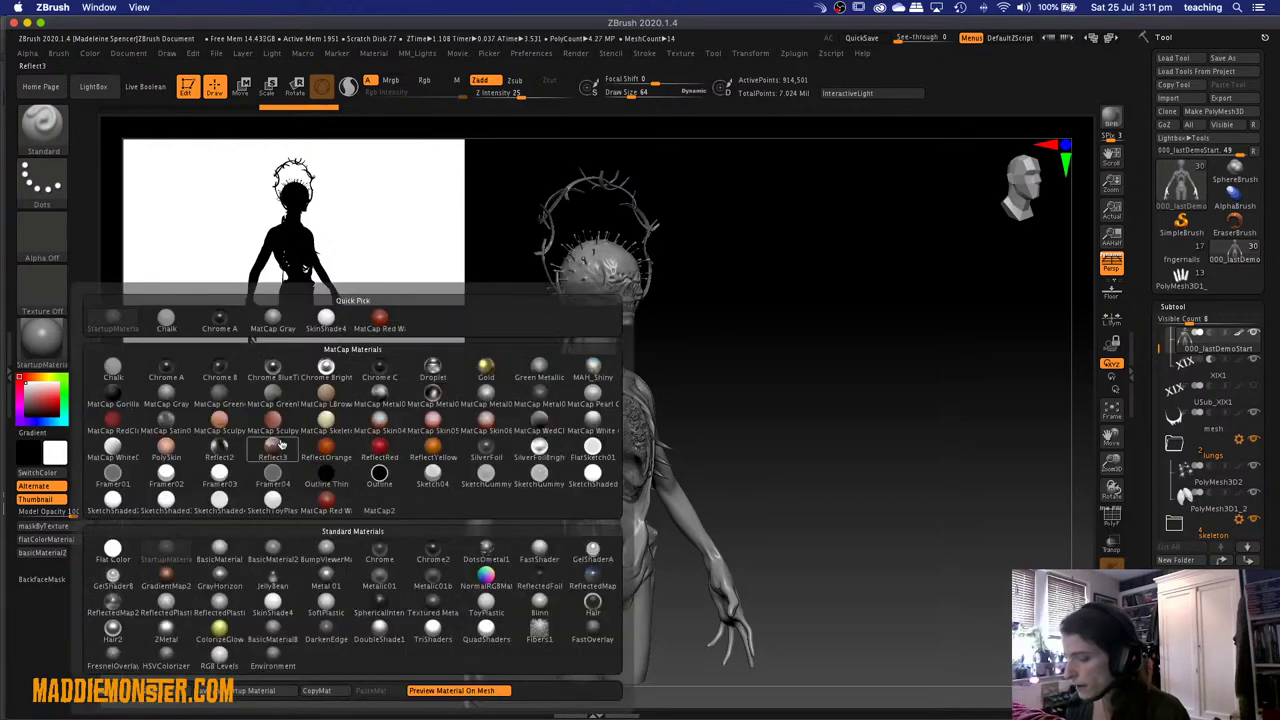
click(112, 550)
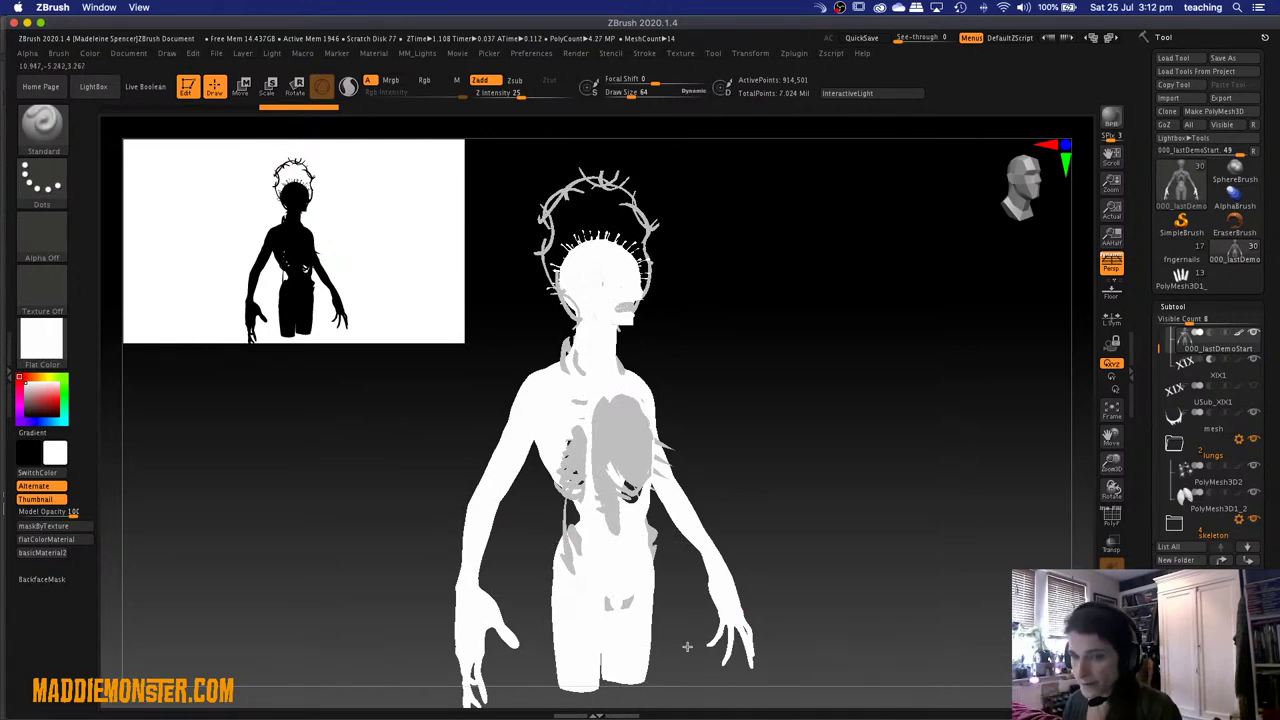
drag(726, 366, 667, 372)
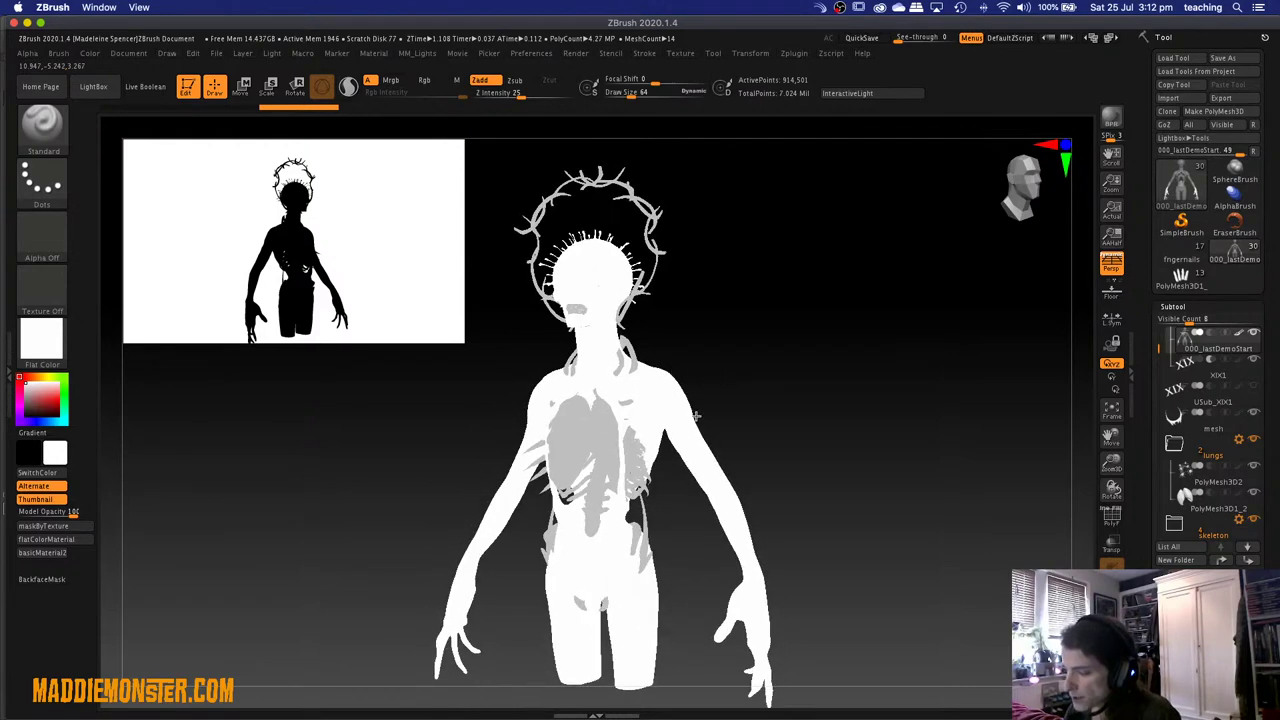
drag(697, 417, 703, 432)
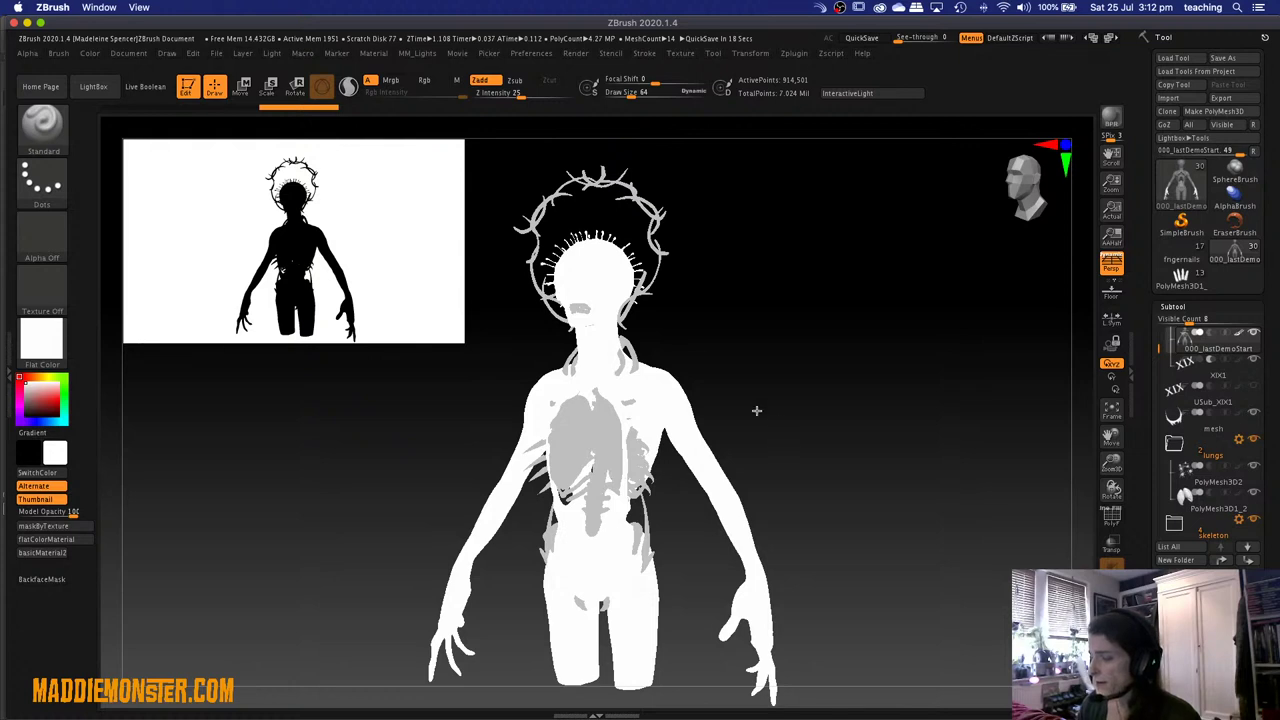
Apply BasicMaterial2 to the sculpt and straighten it to a front view.
click(41, 340)
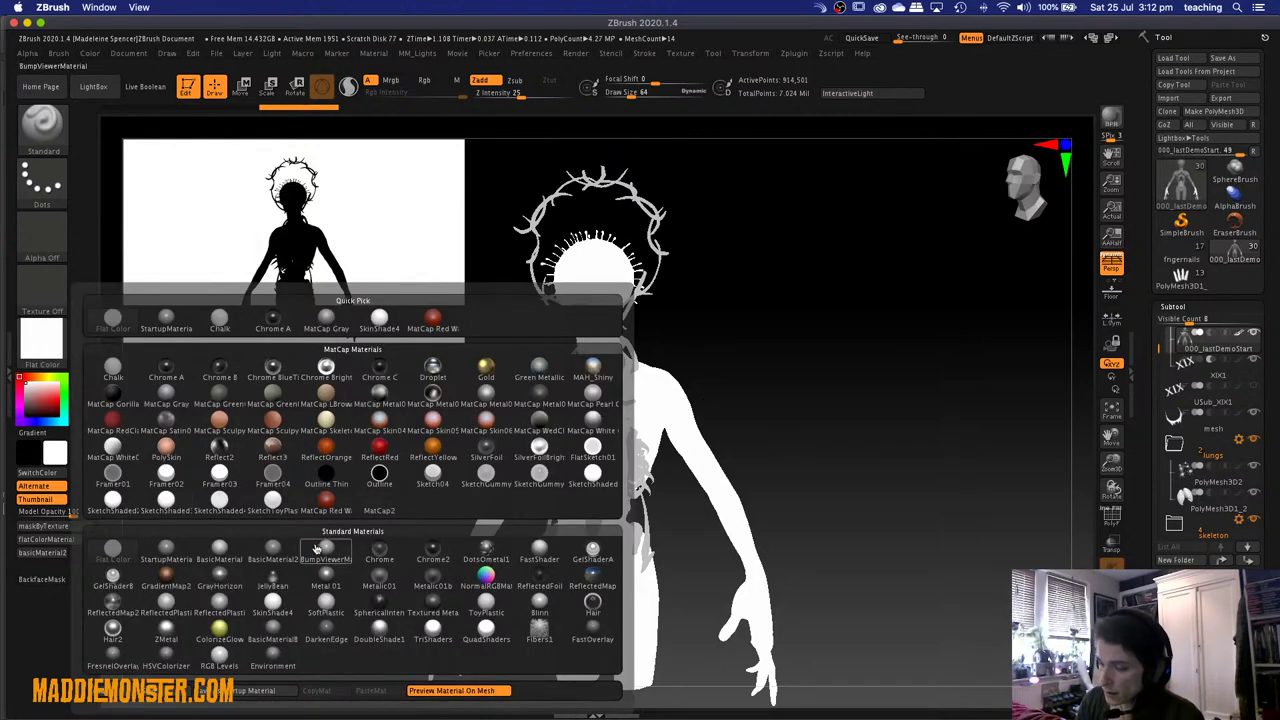
click(270, 549)
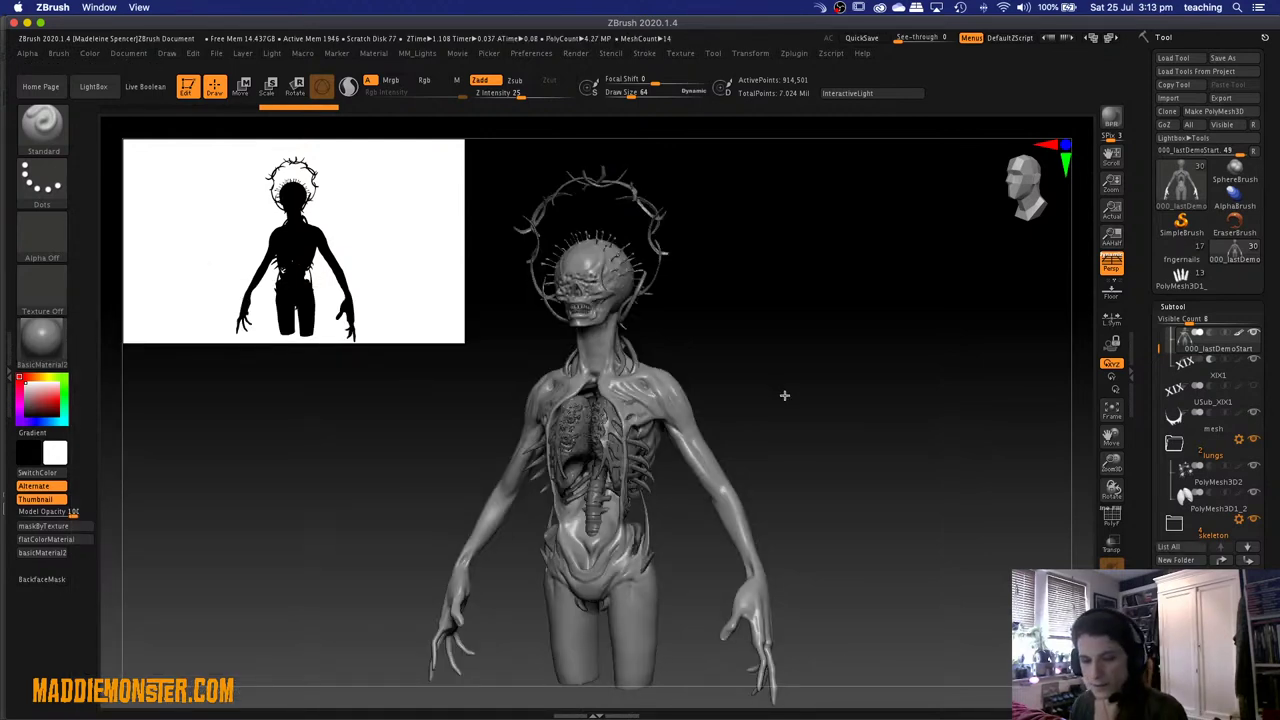
shift+drag(800, 406, 795, 391)
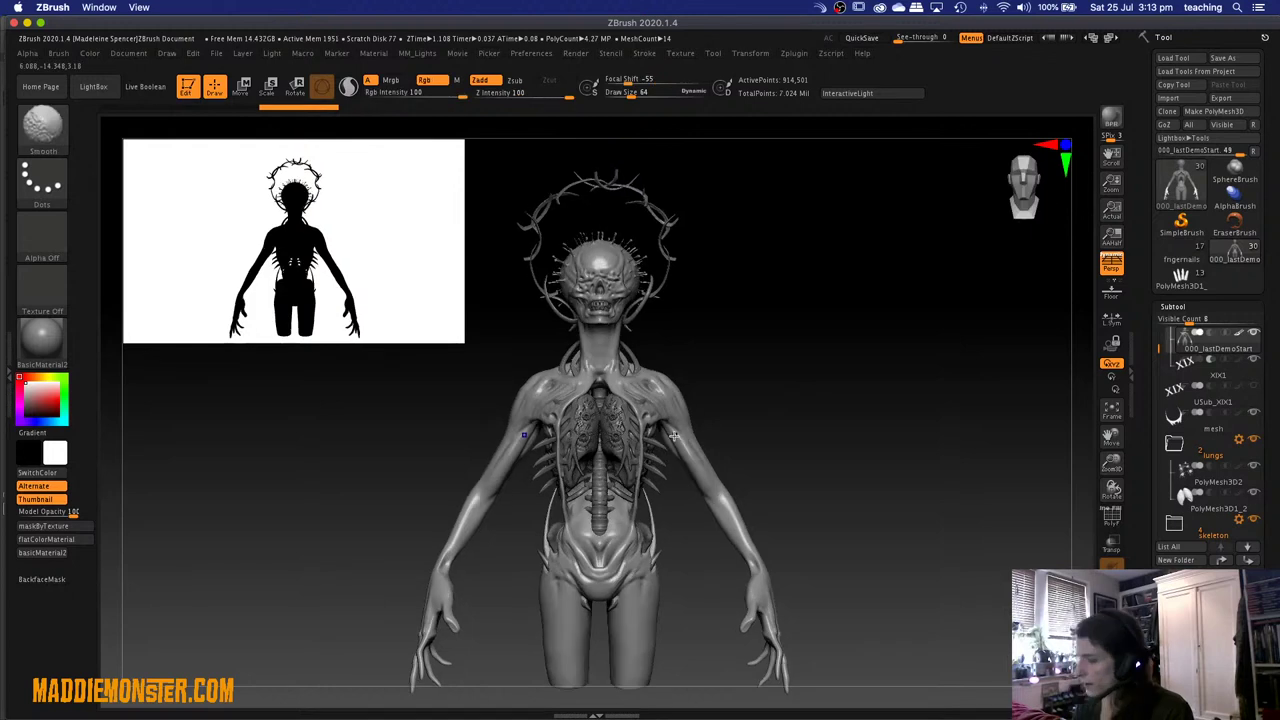
Switch the sculpt's material to MatCap Red Wax from Quick Pick.
click(45, 340)
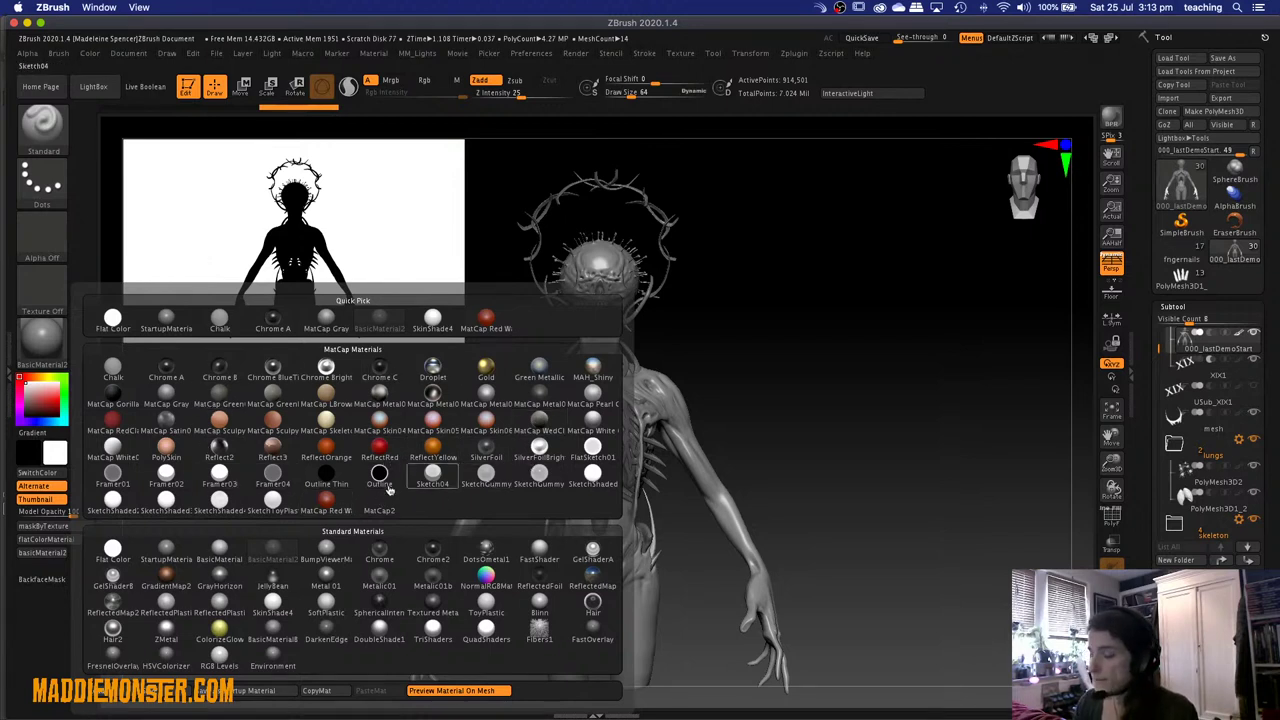
mouse_move(360, 432)
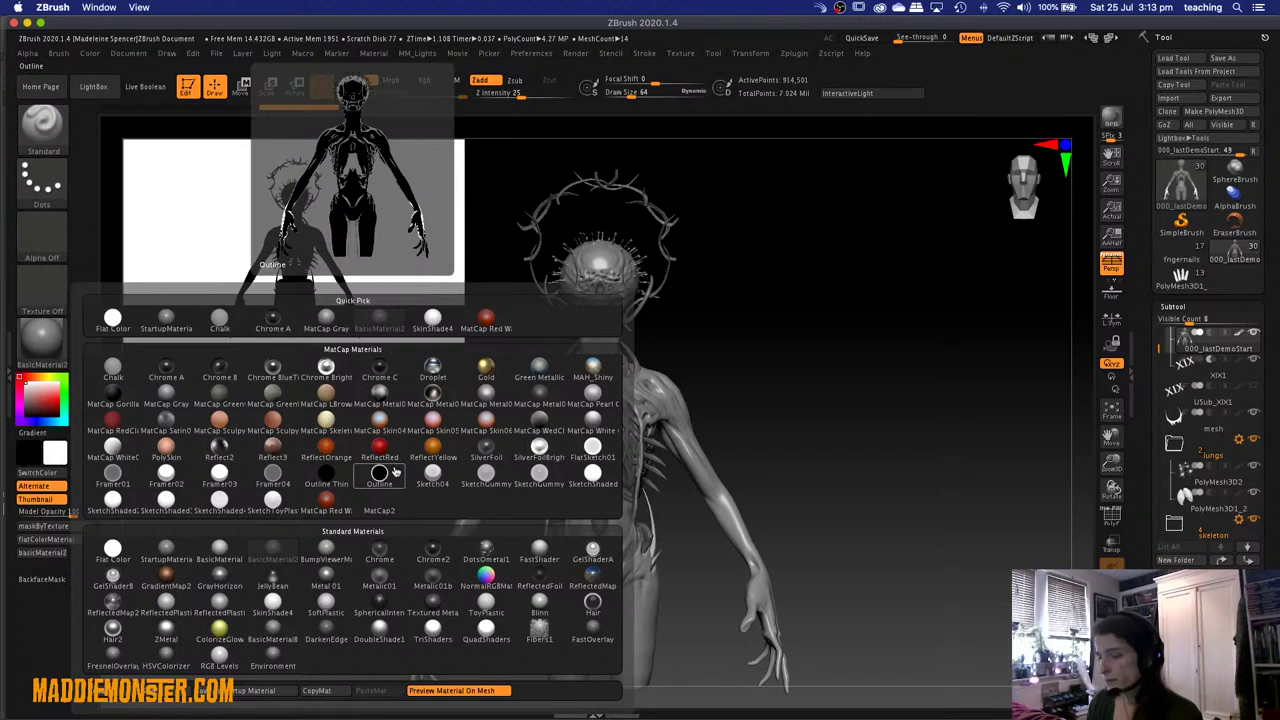
click(483, 320)
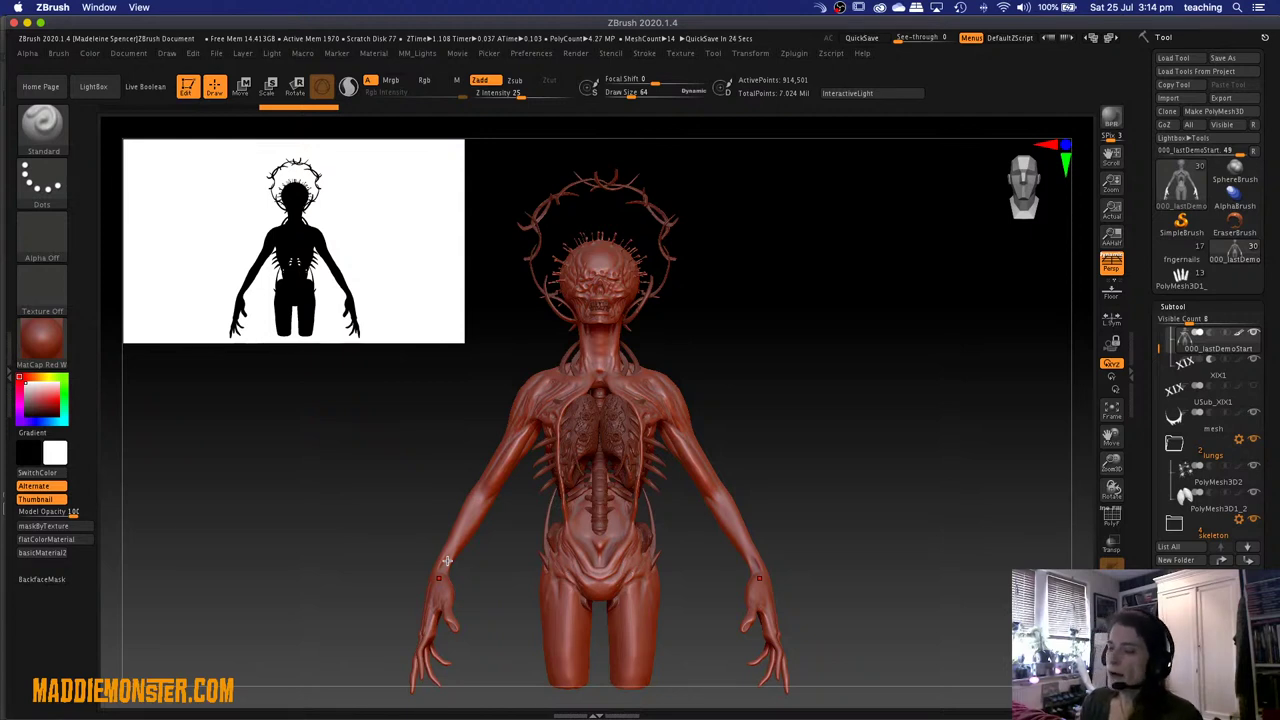
Try MatCap Gray, then switch the sculpt back to BasicMaterial2.
click(41, 338)
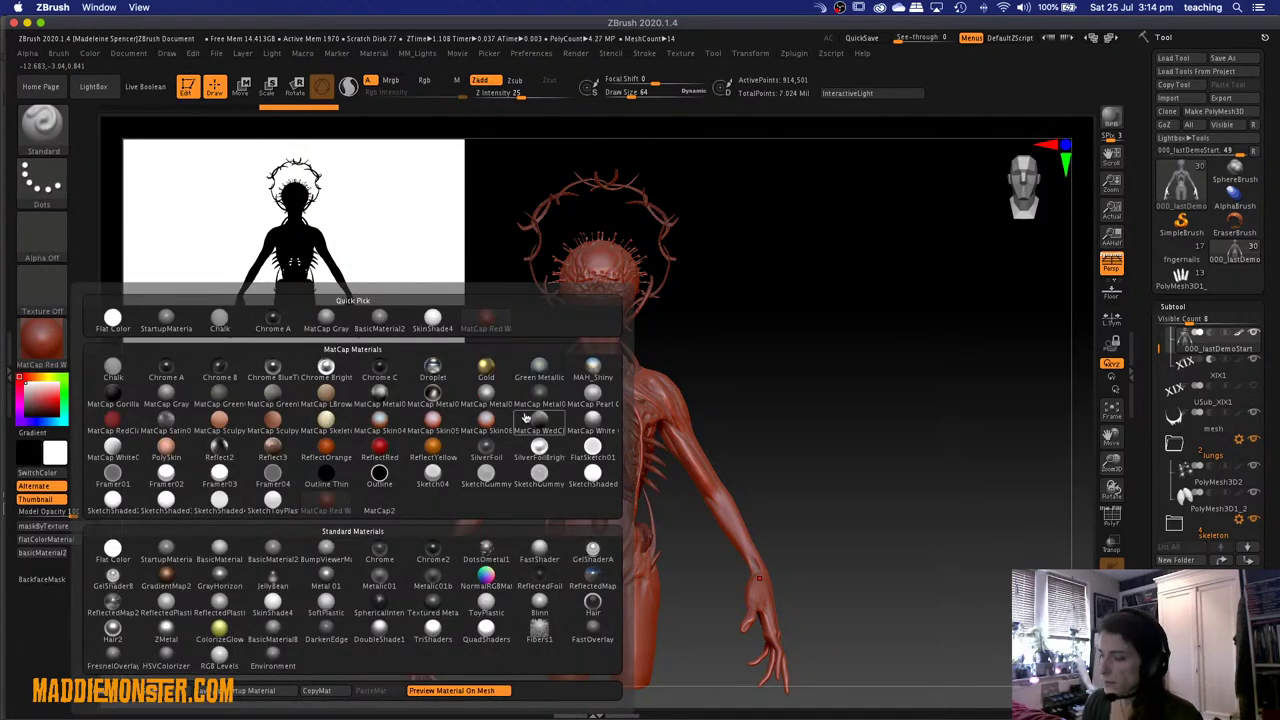
click(166, 395)
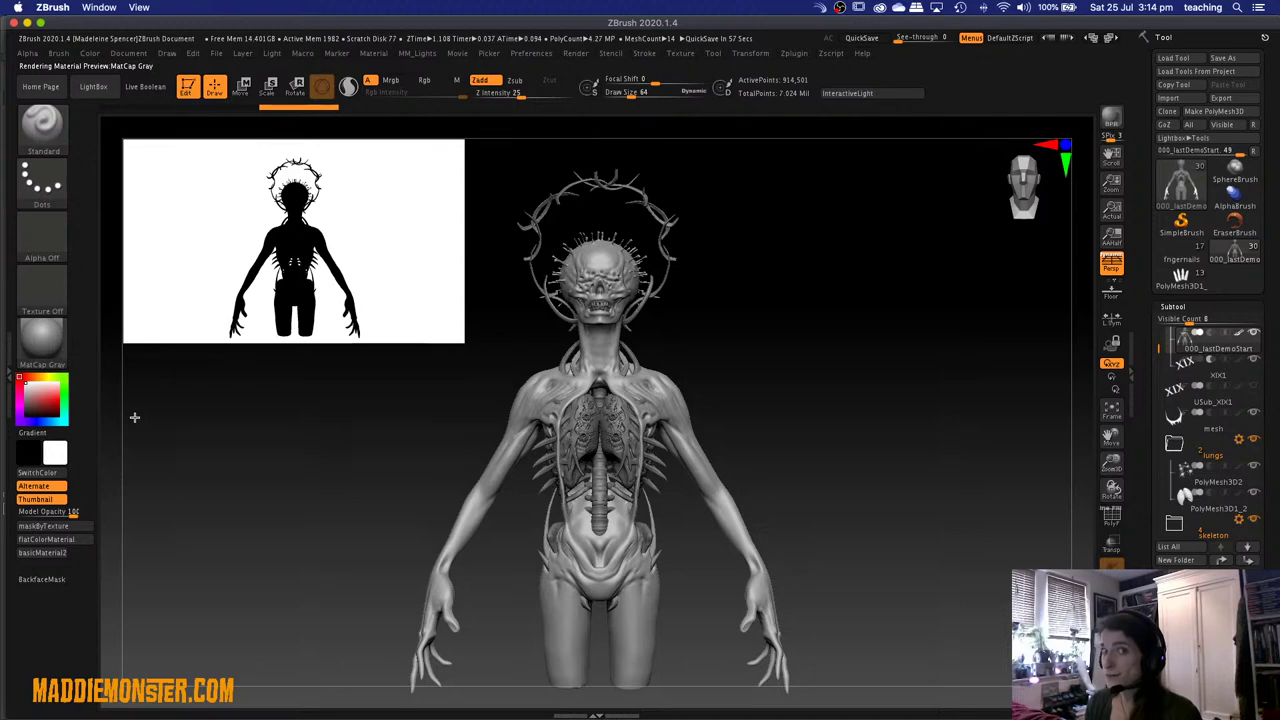
click(60, 345)
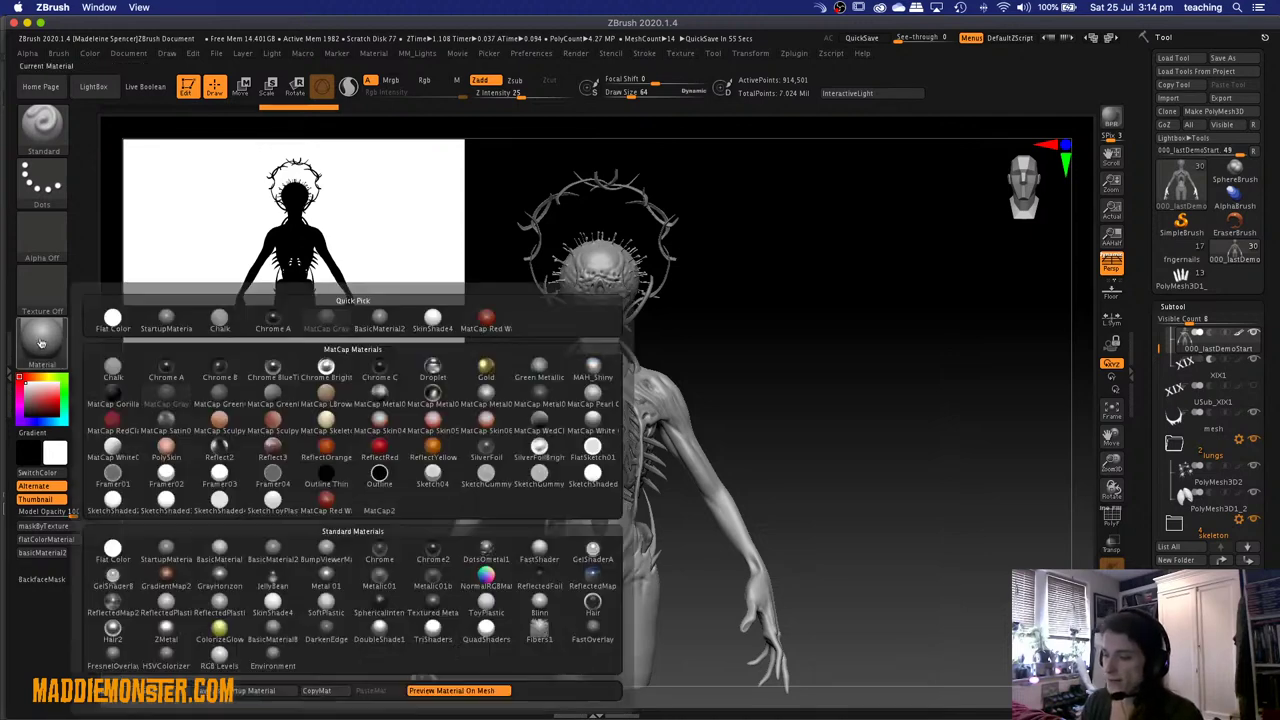
click(283, 562)
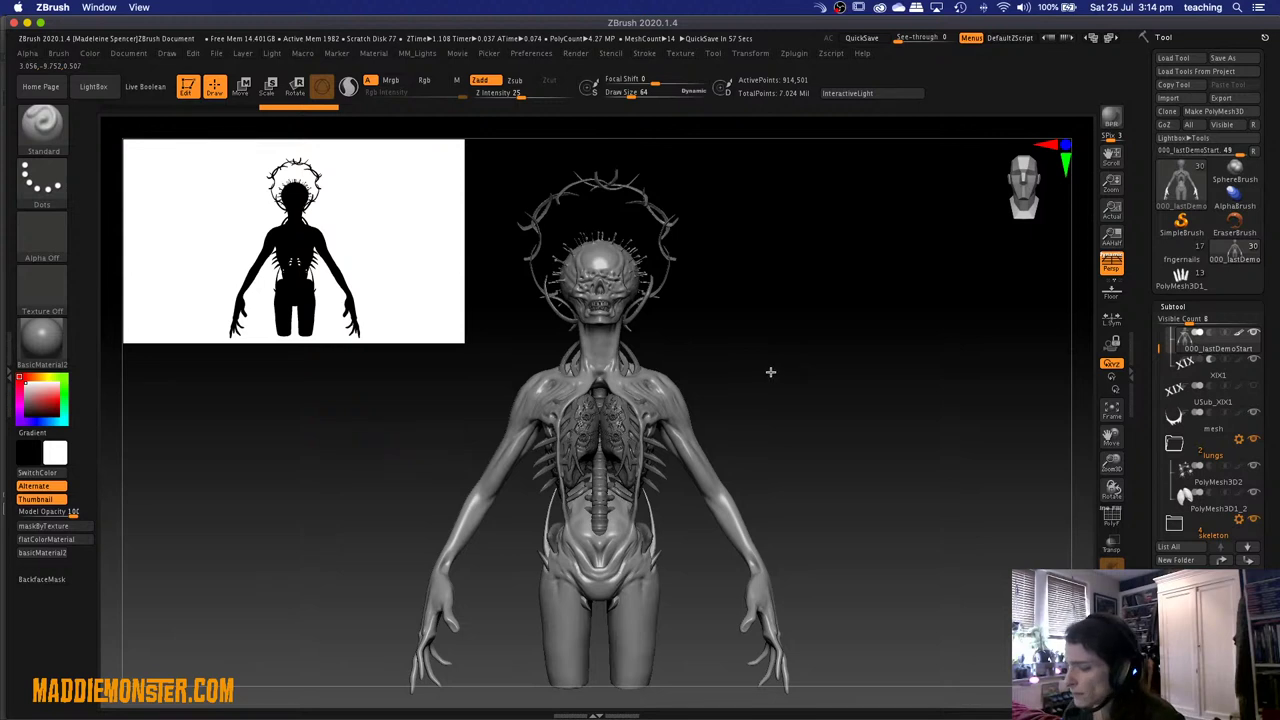
Choose a different lighting preset from the MM_Lights Light Switch palette.
drag(768, 371, 767, 384)
key(l)
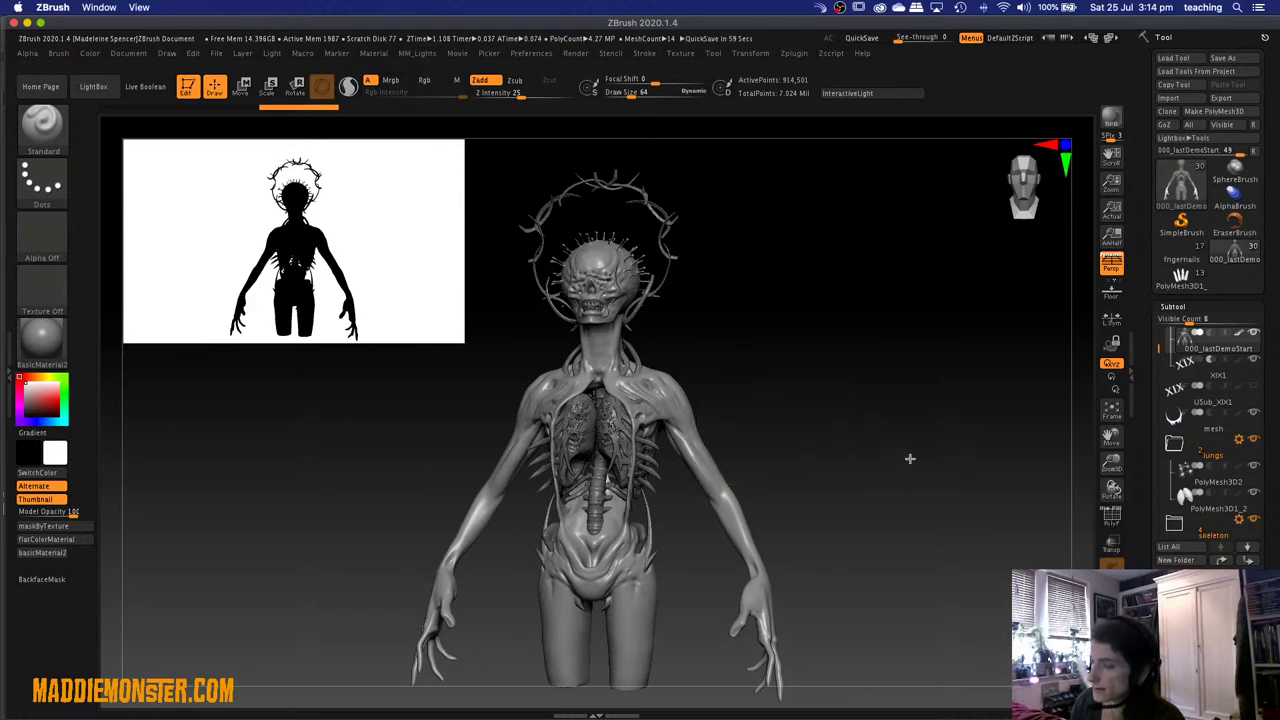
click(429, 53)
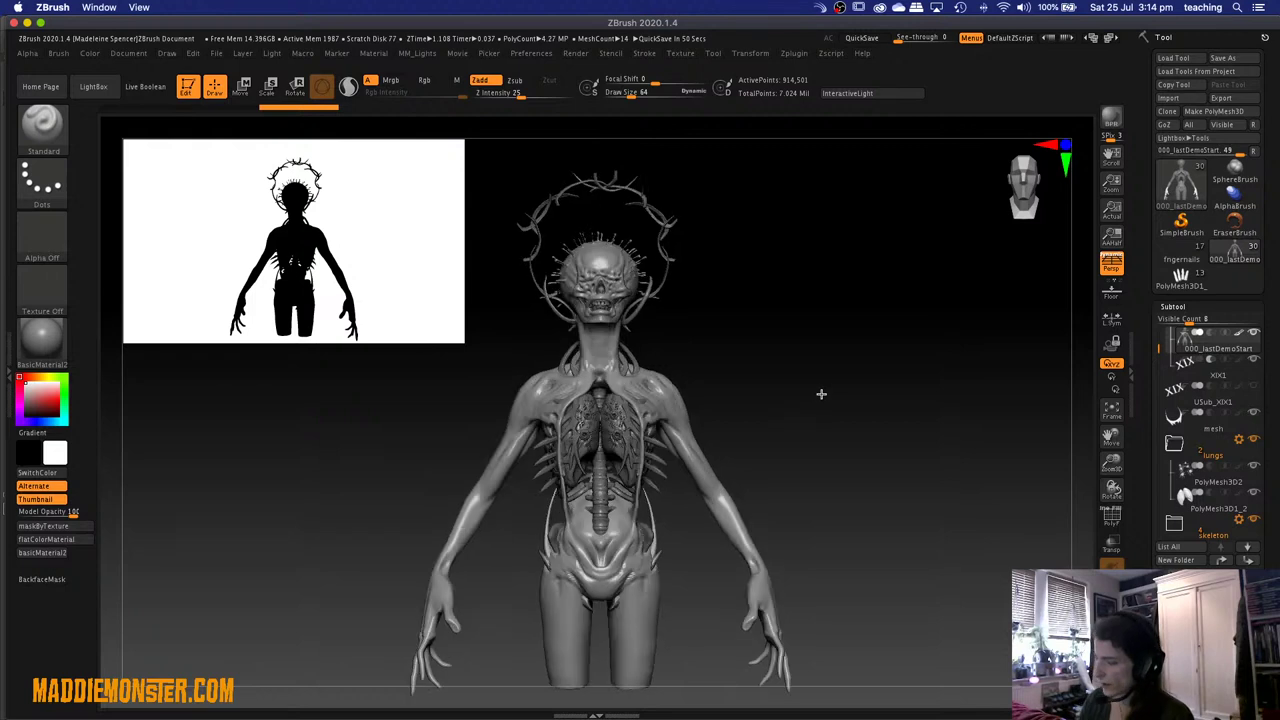
Place the light at the upper right of the MM_Lights light sphere.
key(l)
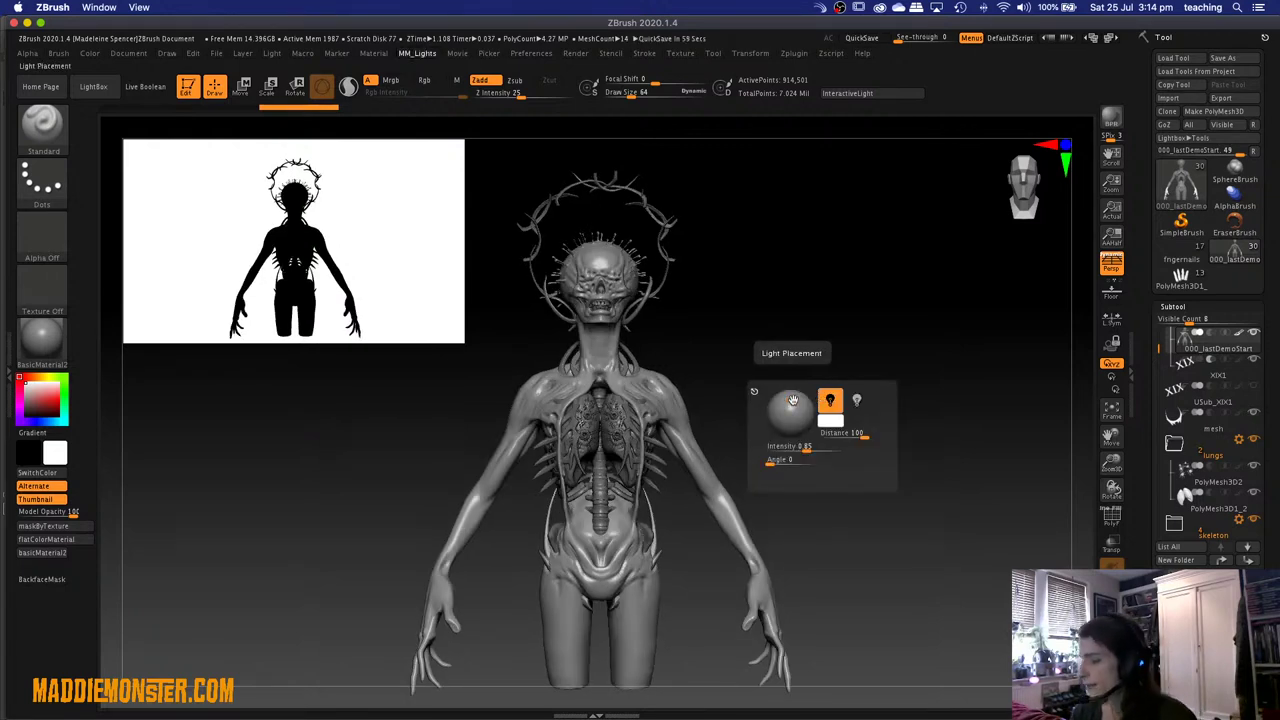
click(792, 408)
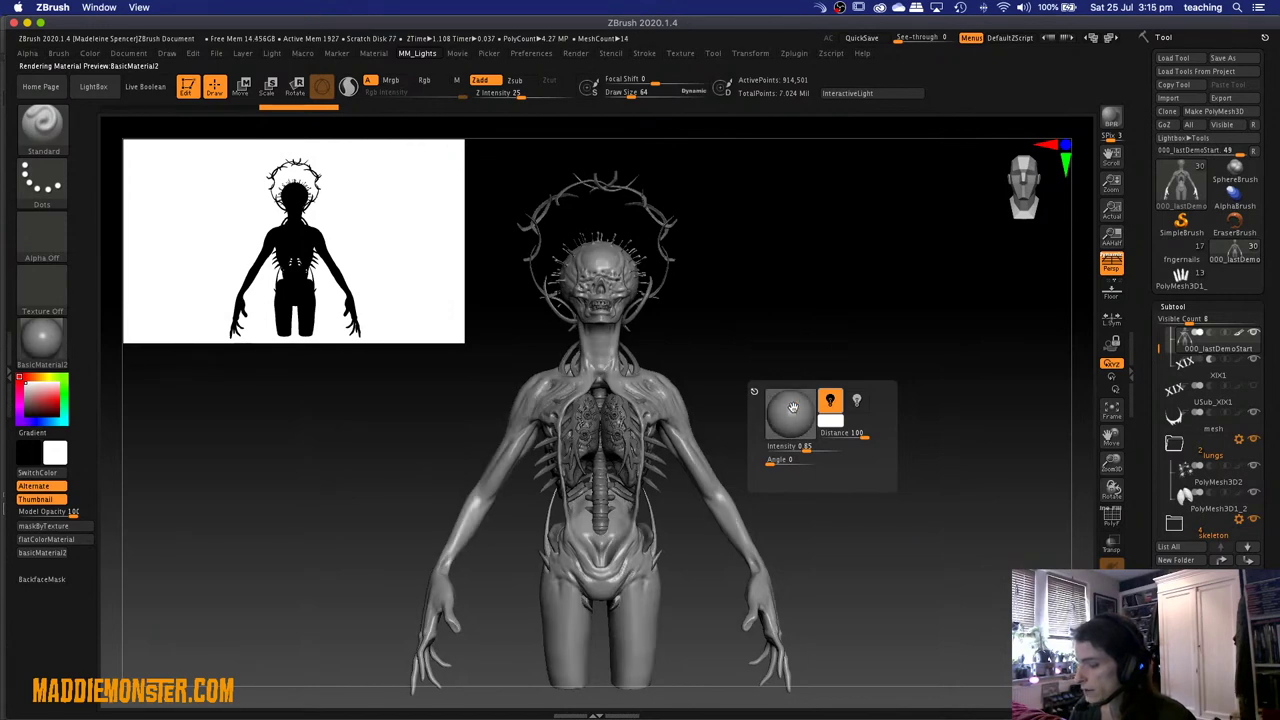
click(797, 397)
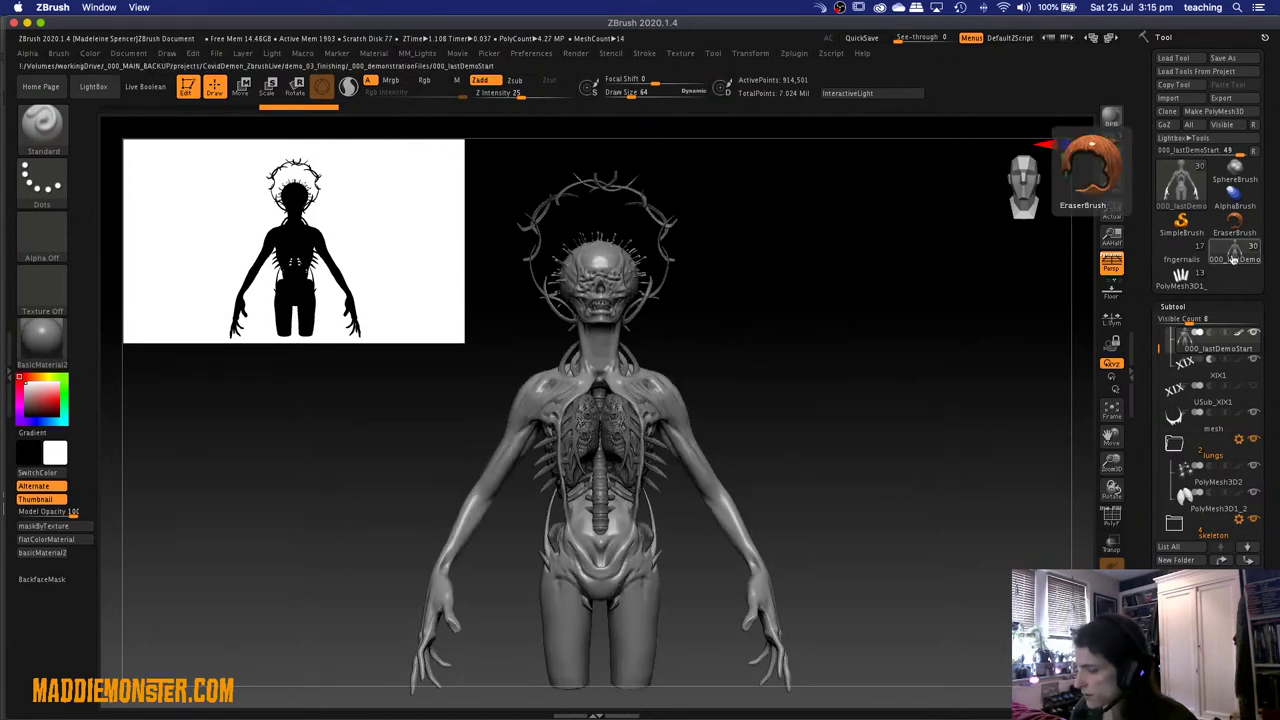
Browse the saved tools in the Tool picker's list.
click(1181, 180)
mouse_move(1197, 283)
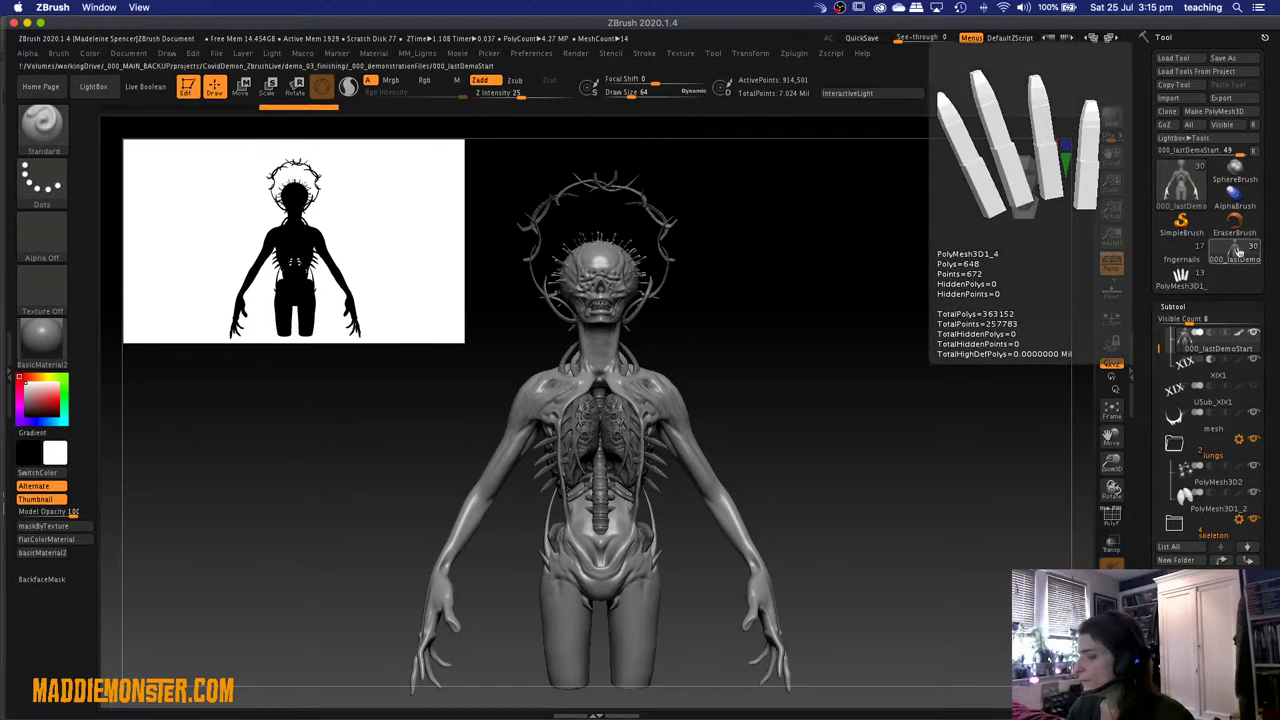
click(1198, 205)
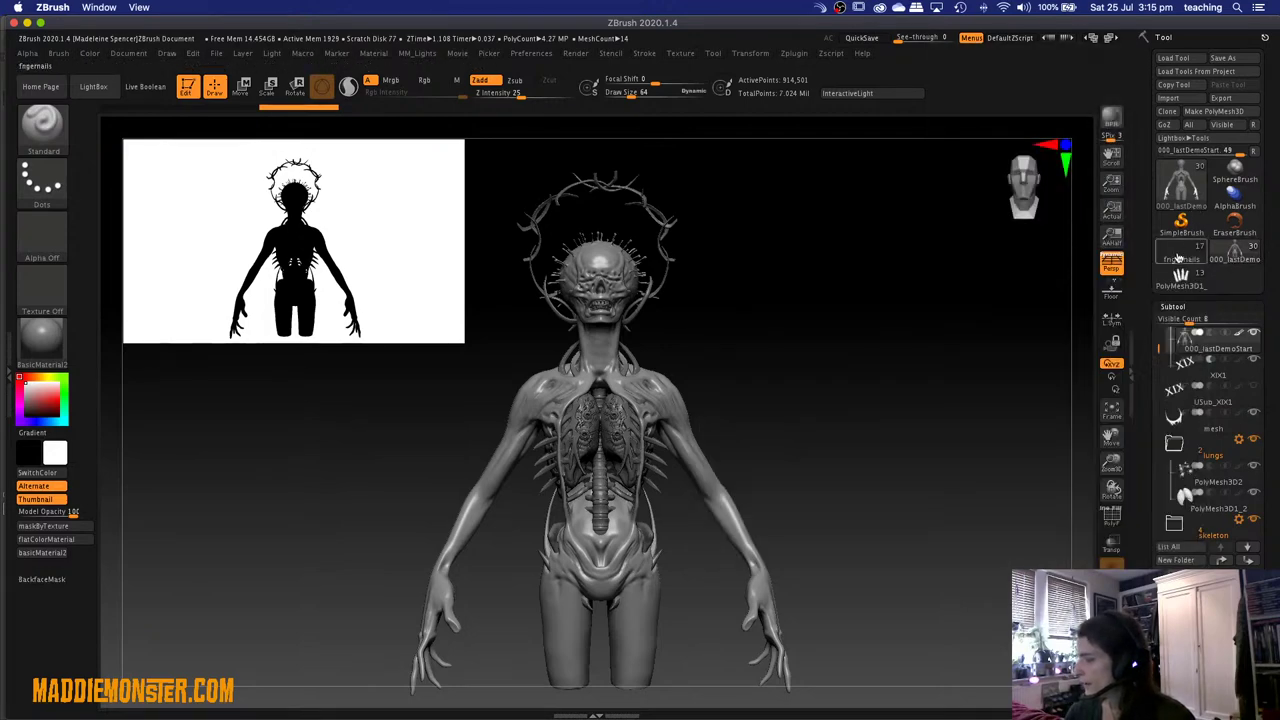
Load the coloured PolyMesh3D1 creature via fingernails and tilt it toward the viewer.
click(1182, 245)
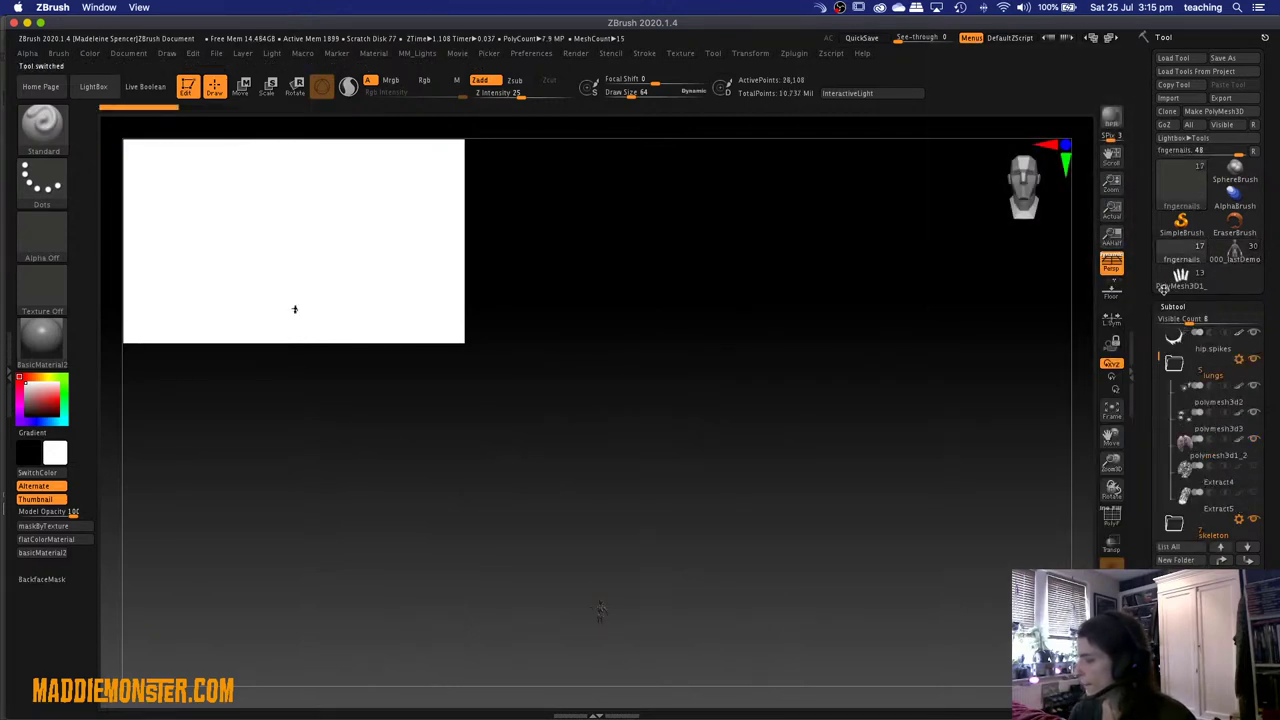
click(1163, 288)
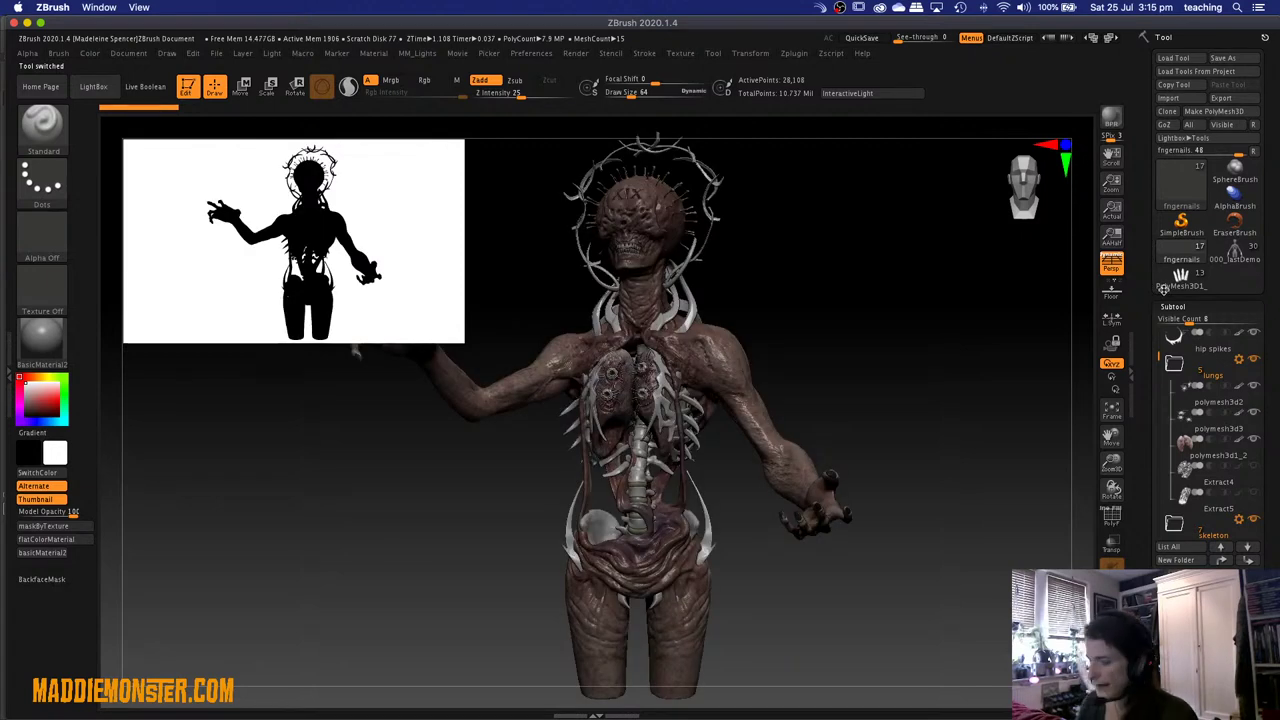
drag(826, 329, 826, 331)
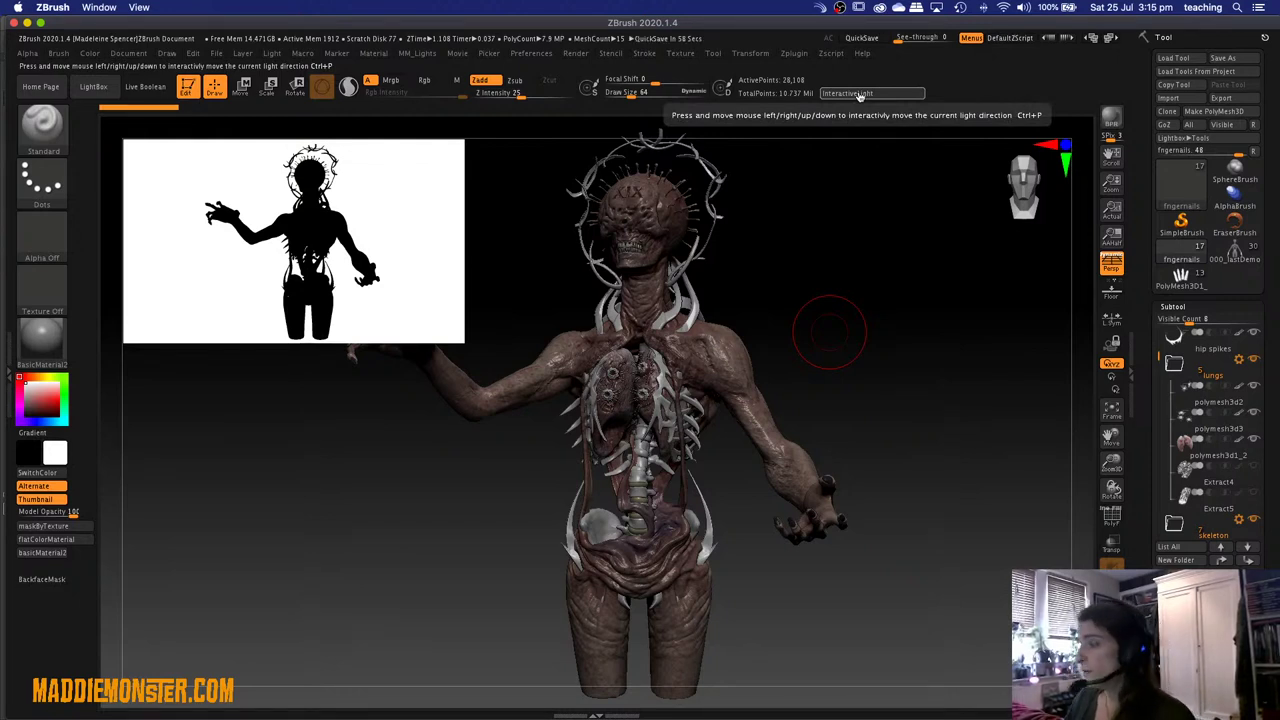
Start Zplugin > Misc Utilities > InteractiveLight to set the light direction.
click(793, 53)
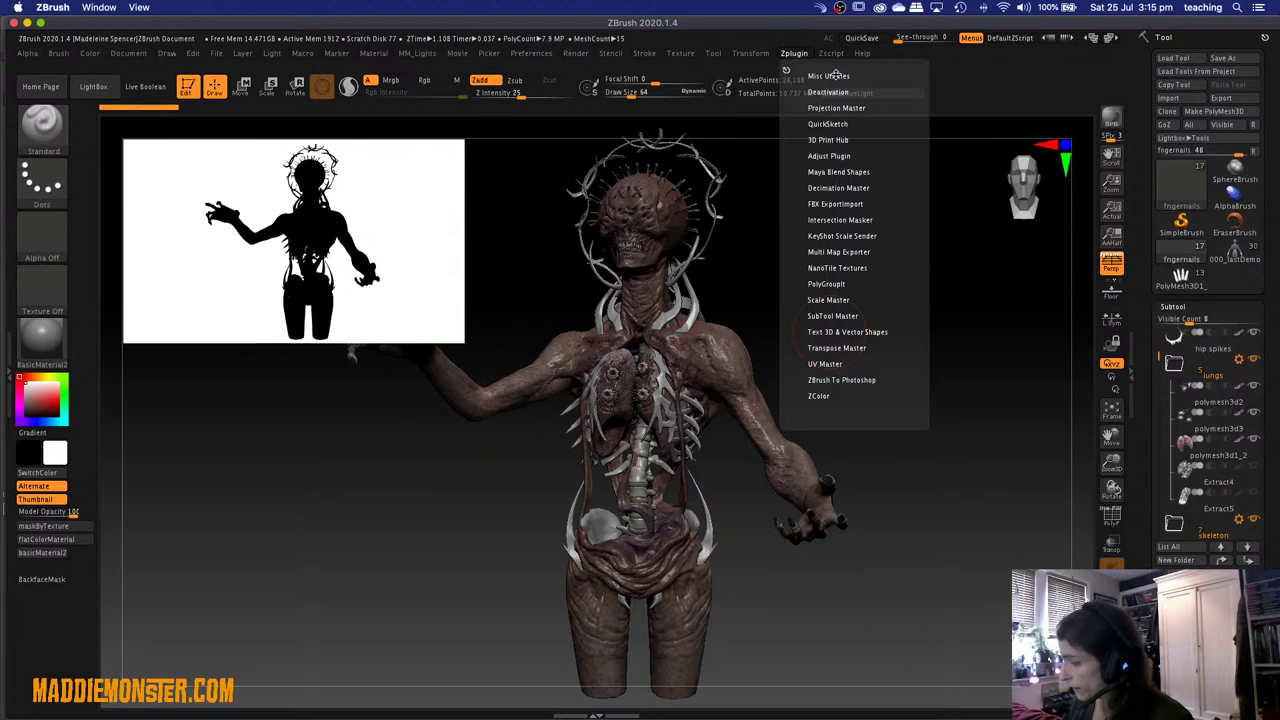
click(836, 76)
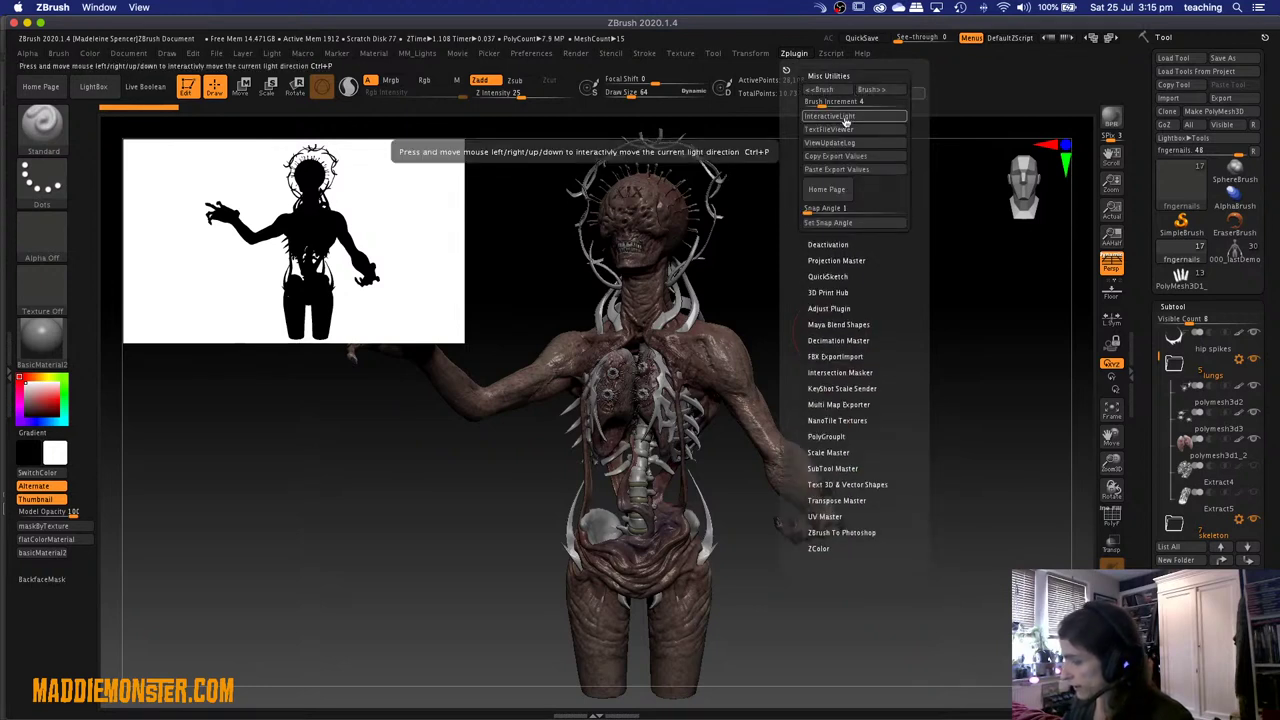
click(888, 120)
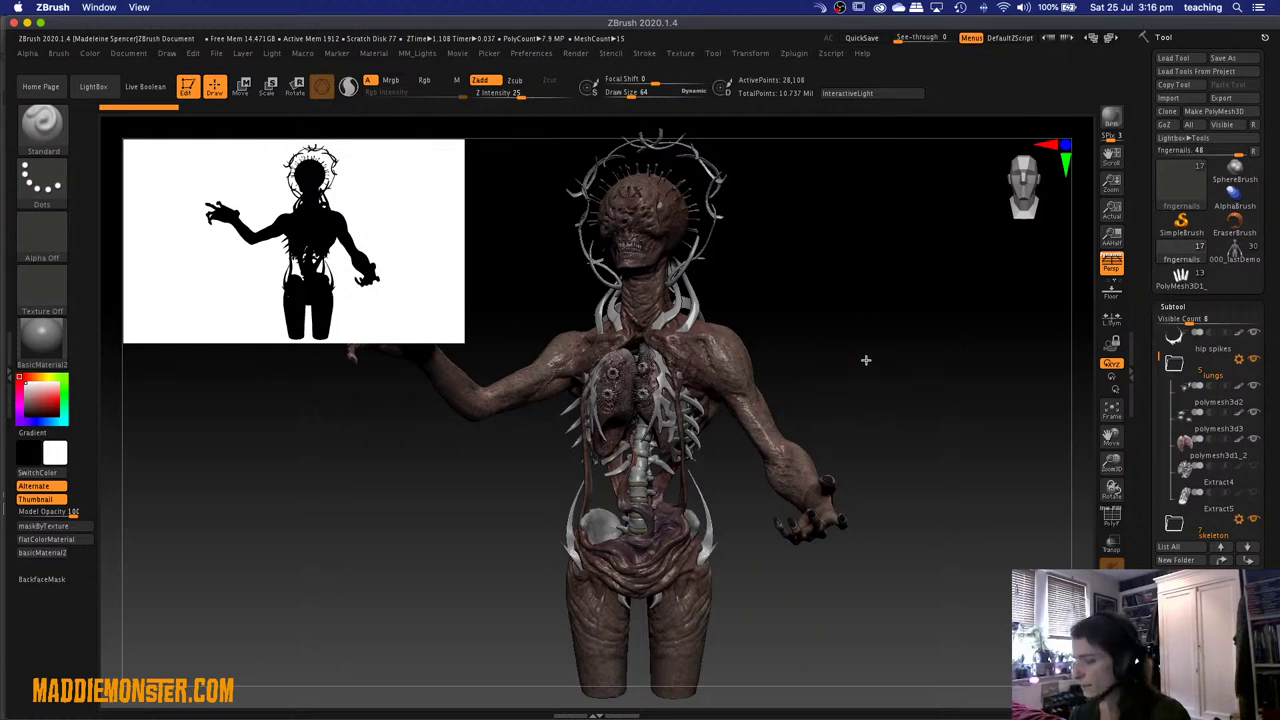
Enable a second light, position it on the sphere, and raise its intensity.
key(l)
drag(833, 374, 831, 372)
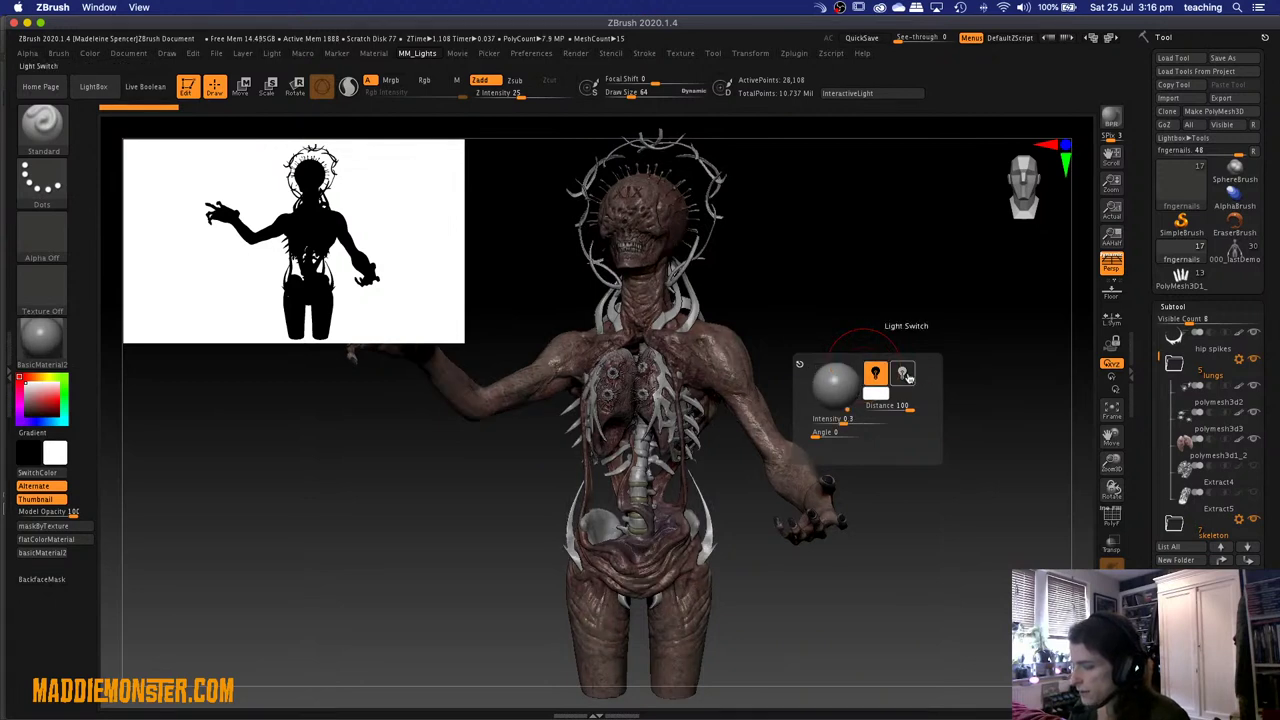
click(900, 377)
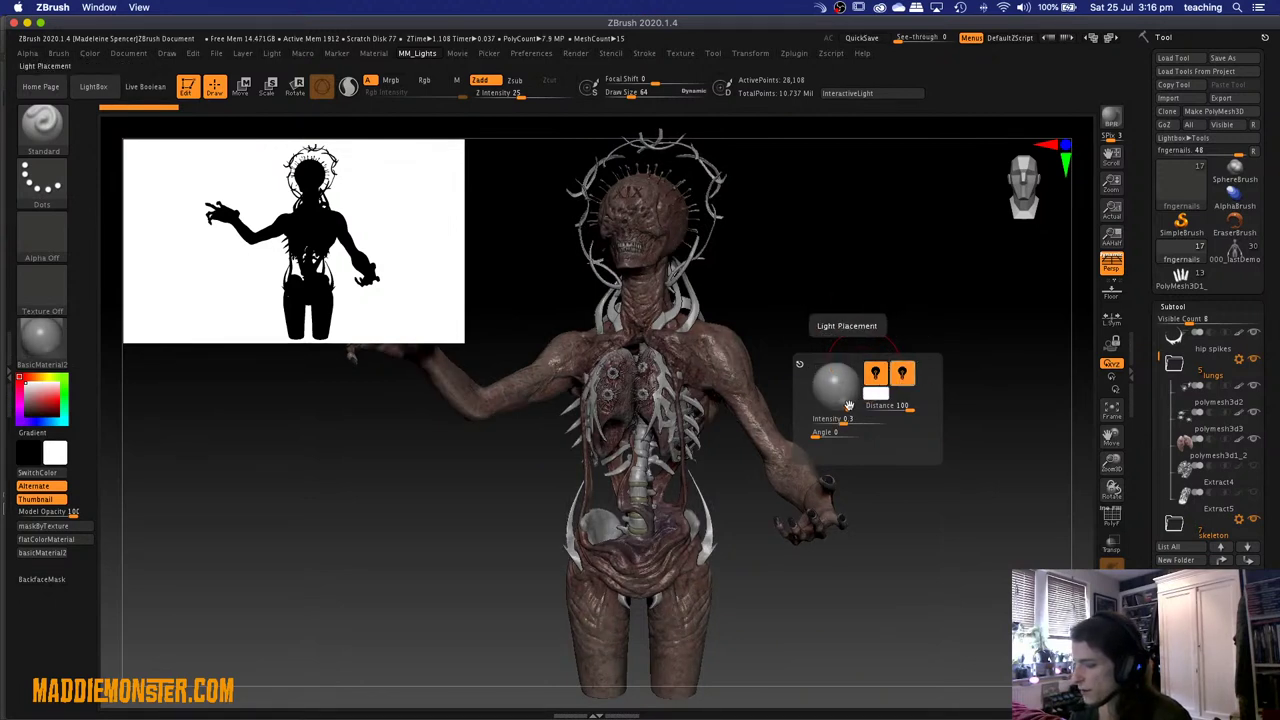
click(846, 388)
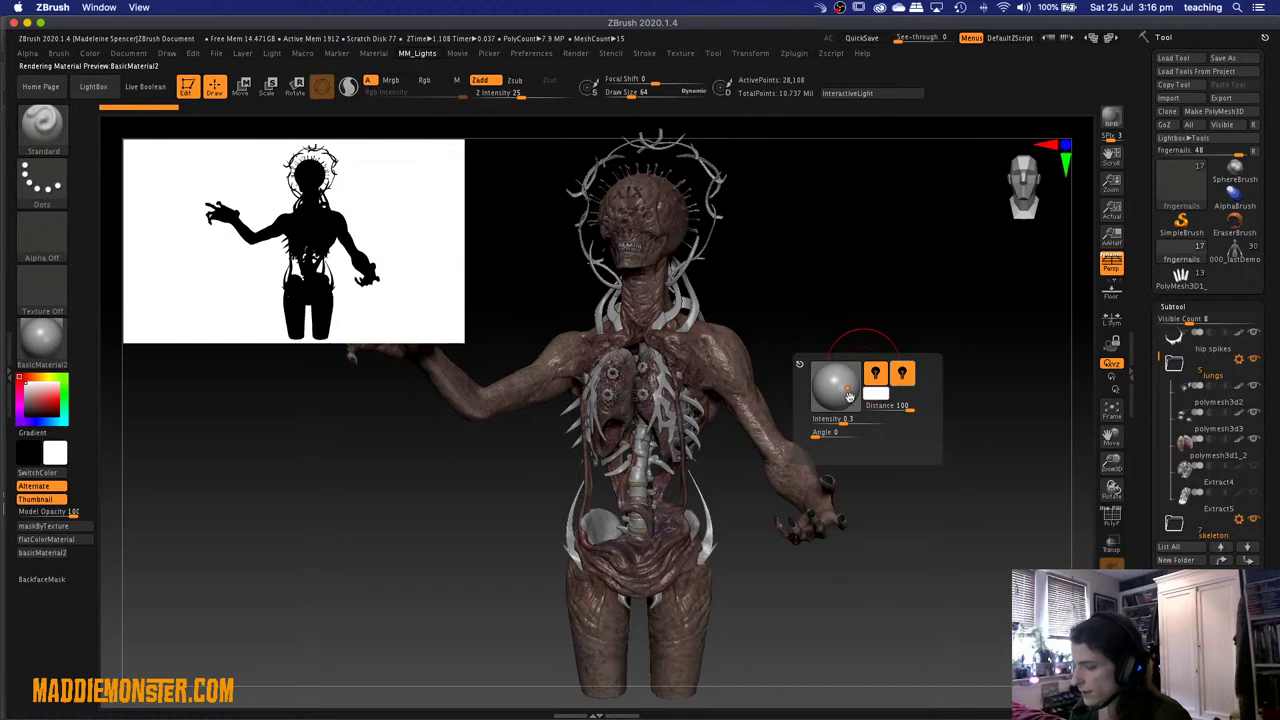
drag(846, 418, 855, 421)
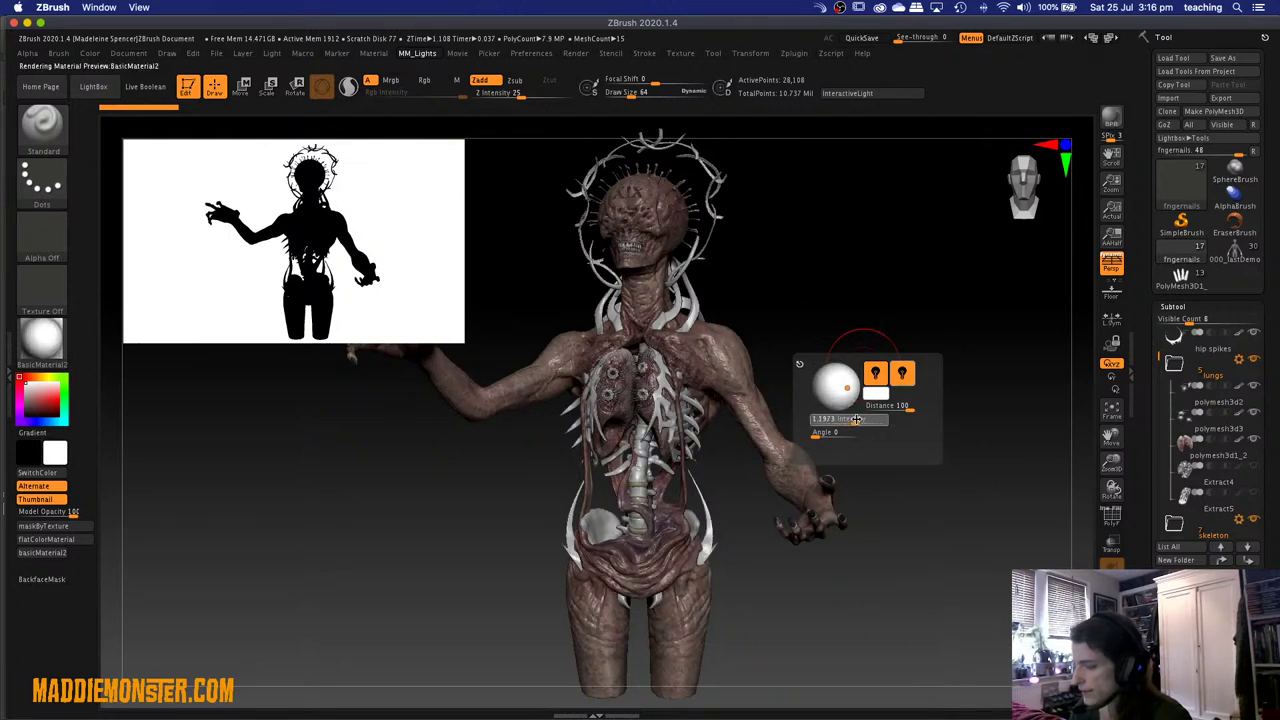
Tint the new light a saturated yellow-green.
click(871, 398)
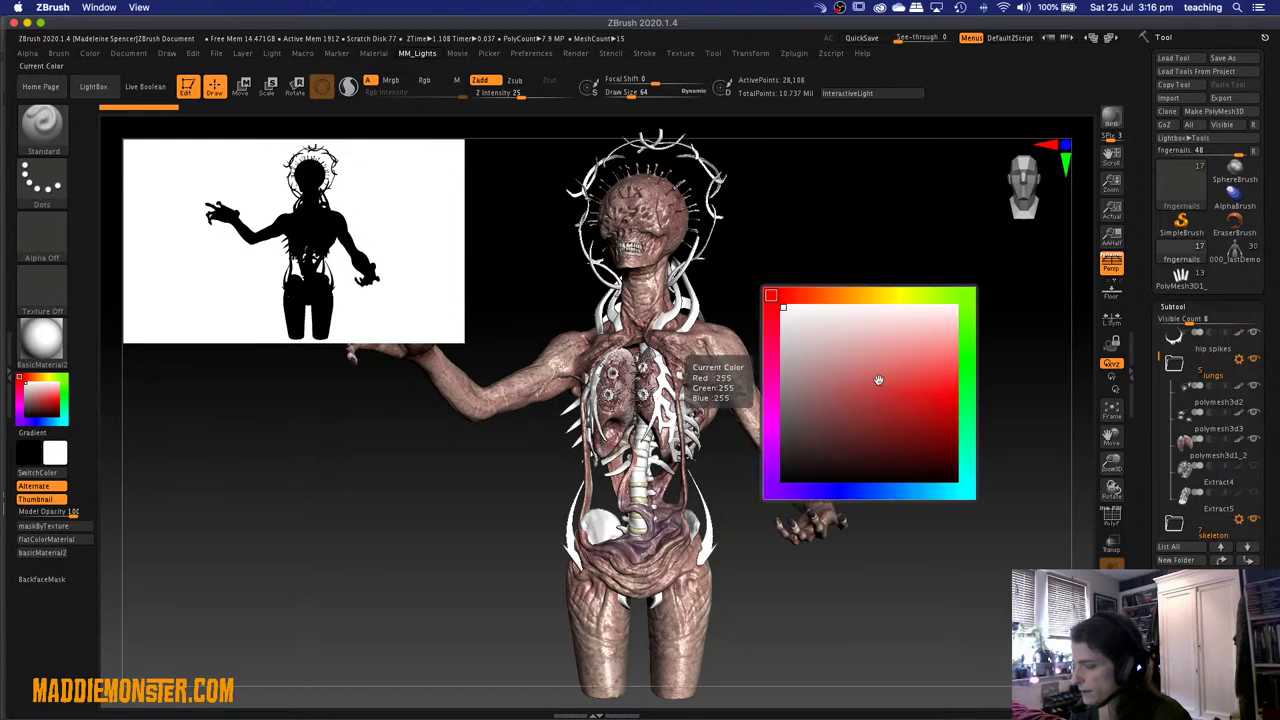
click(940, 296)
mouse_move(924, 339)
mouse_down()
mouse_move(916, 384)
mouse_move(940, 402)
mouse_move(874, 402)
mouse_up()
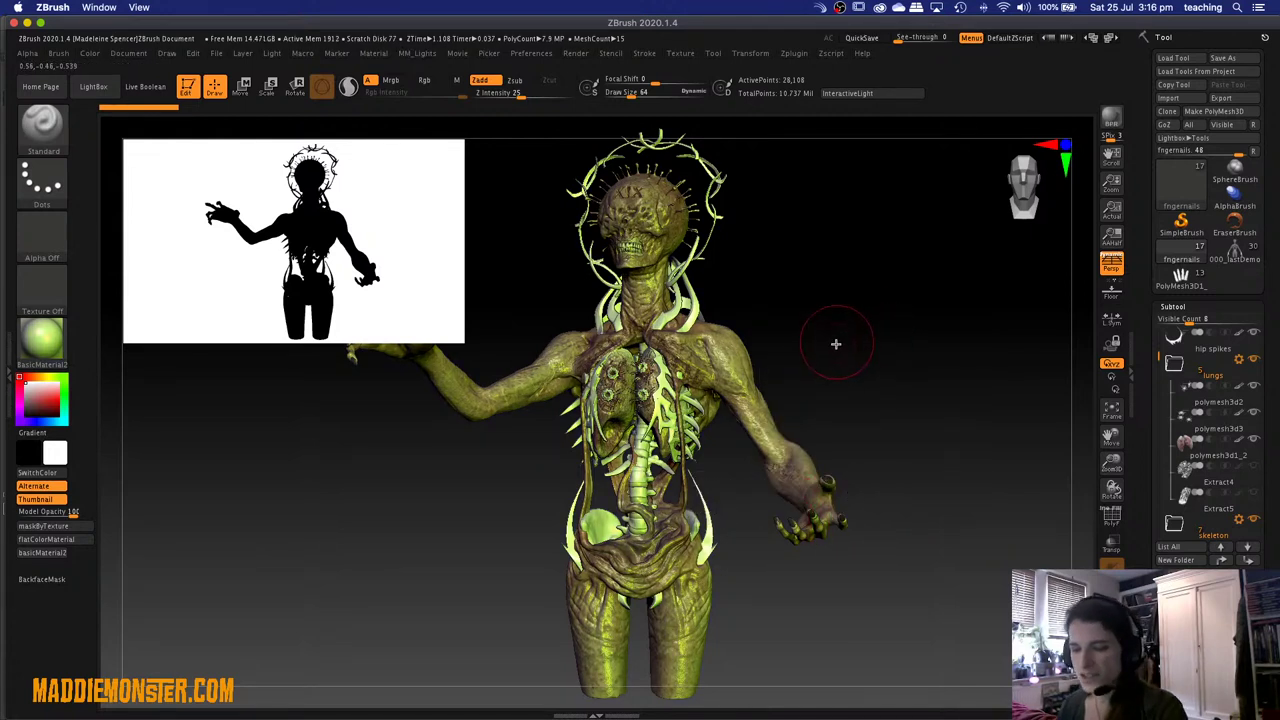
Neutralise the light colour and position the green rim light on the light sphere.
key(ctrl)
key(l)
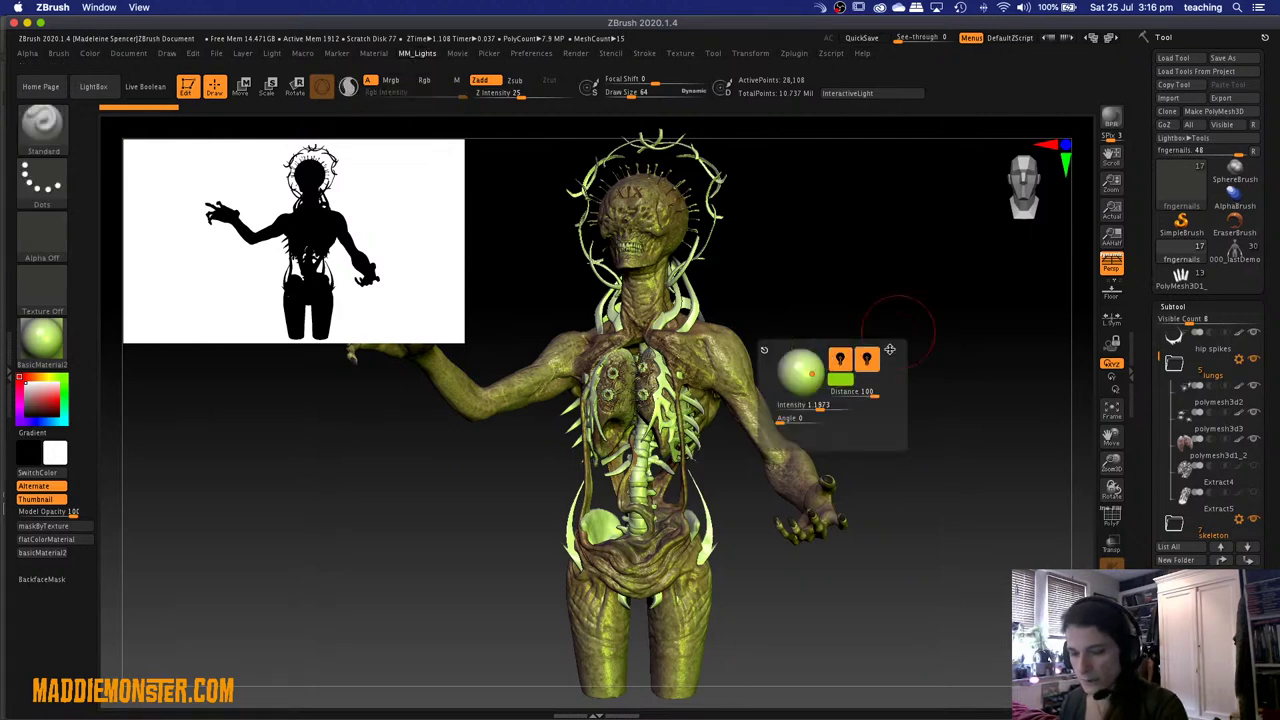
click(843, 388)
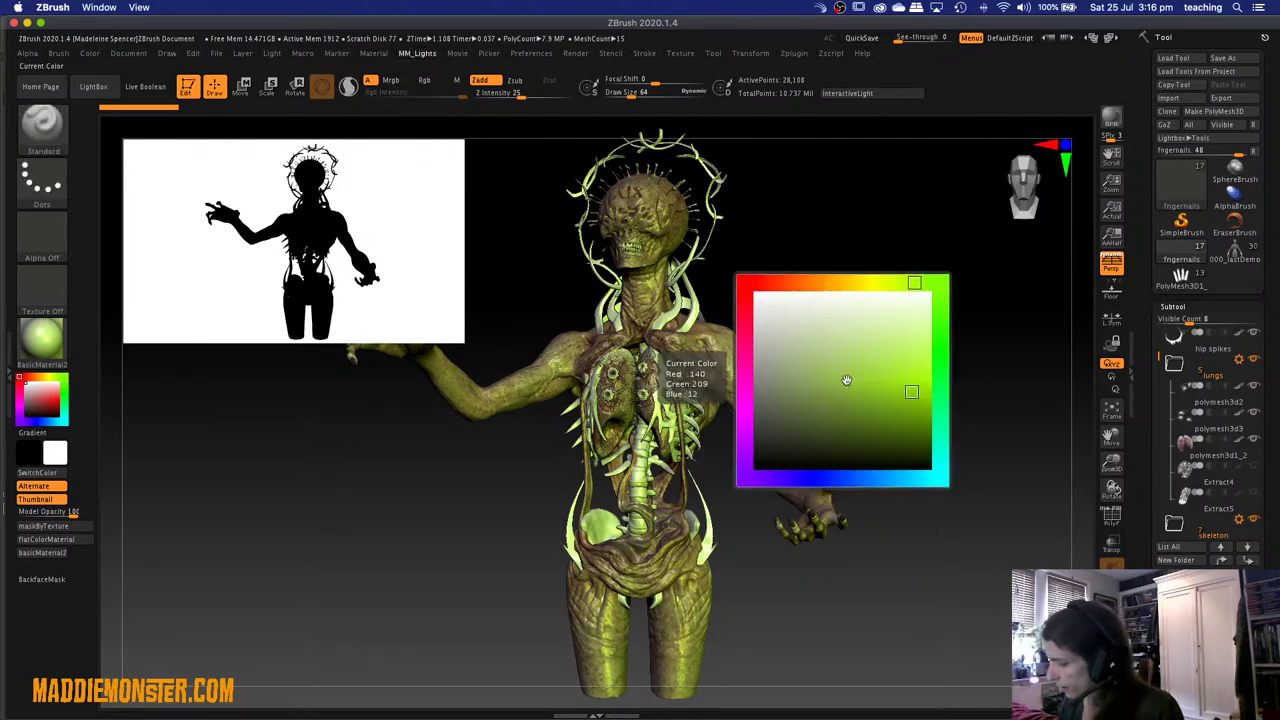
click(857, 305)
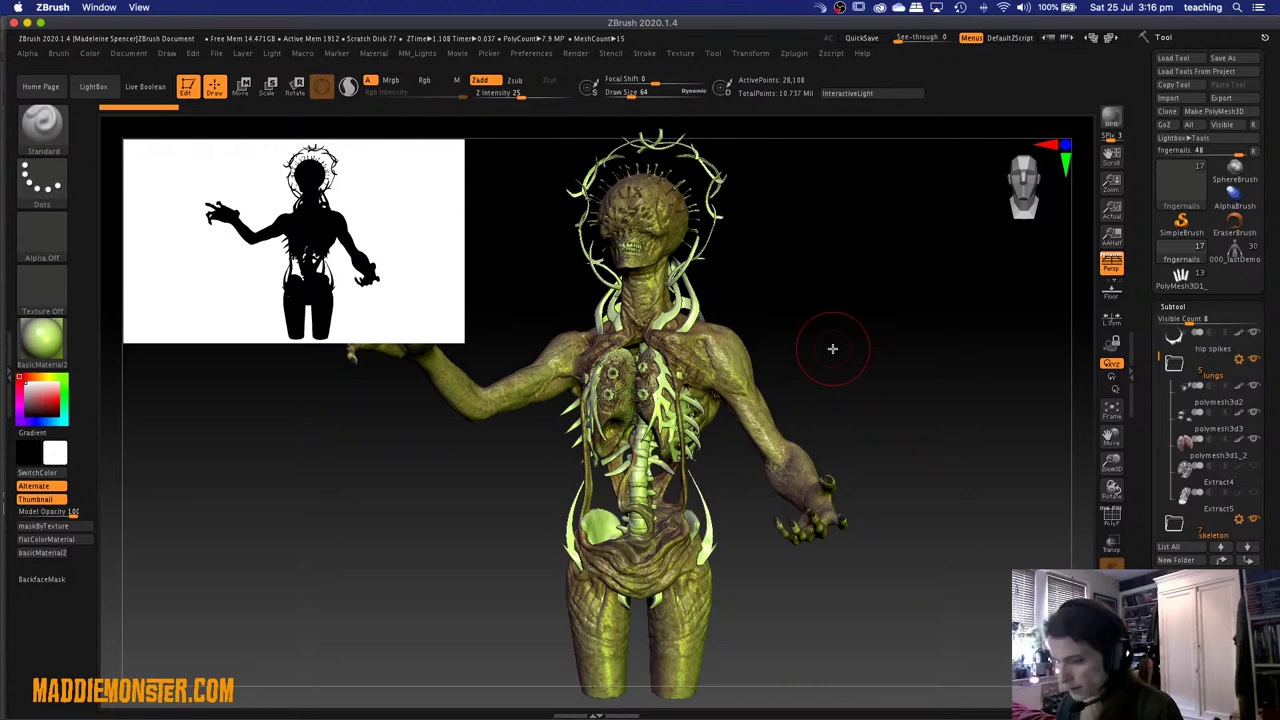
key(l)
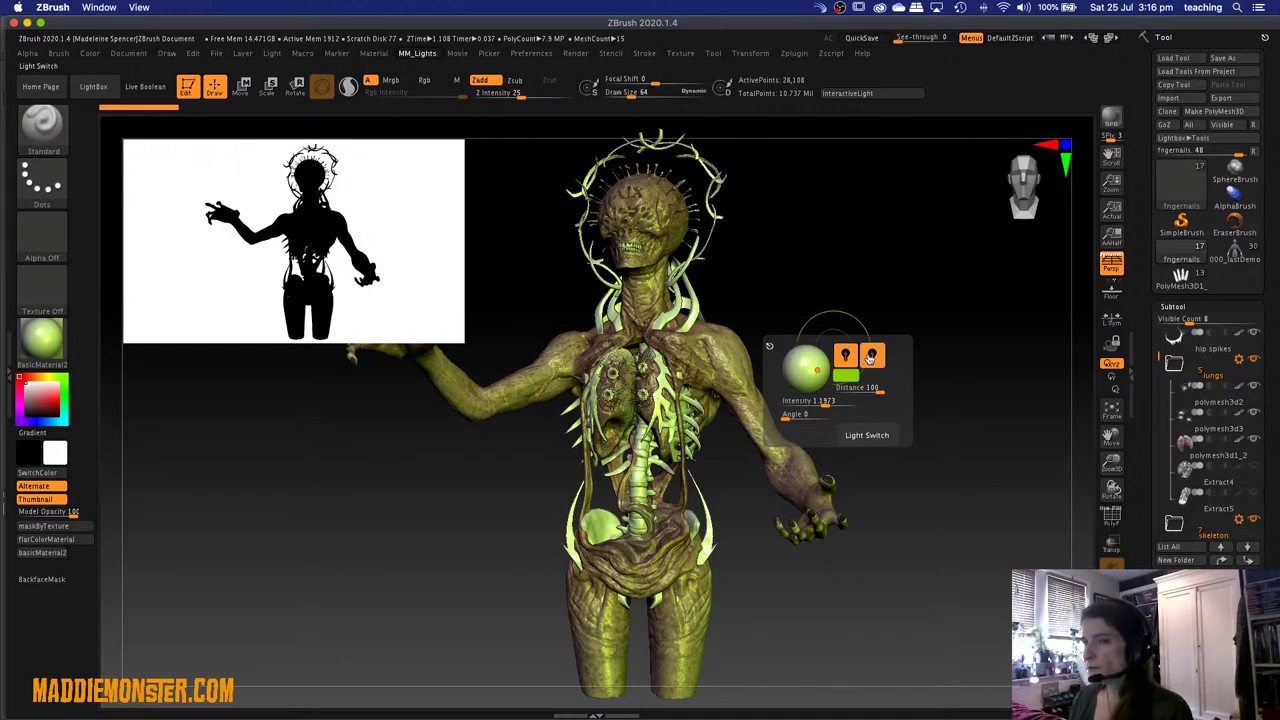
click(815, 372)
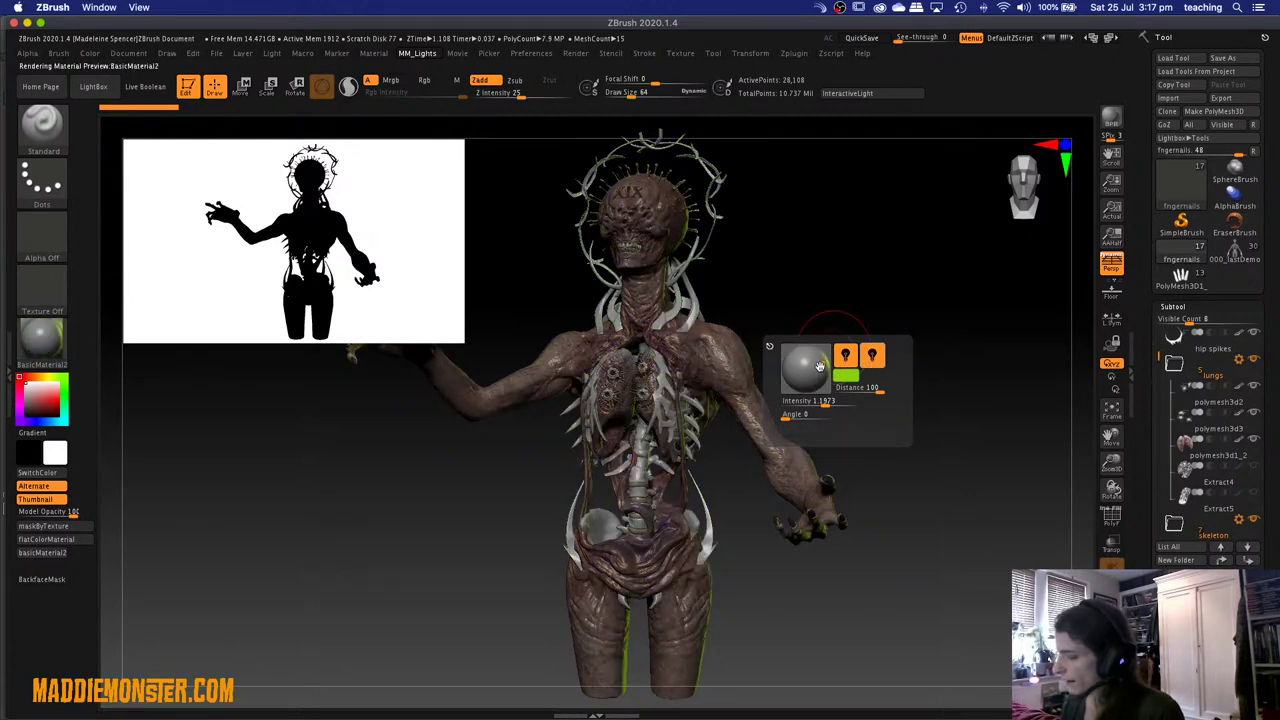
click(822, 367)
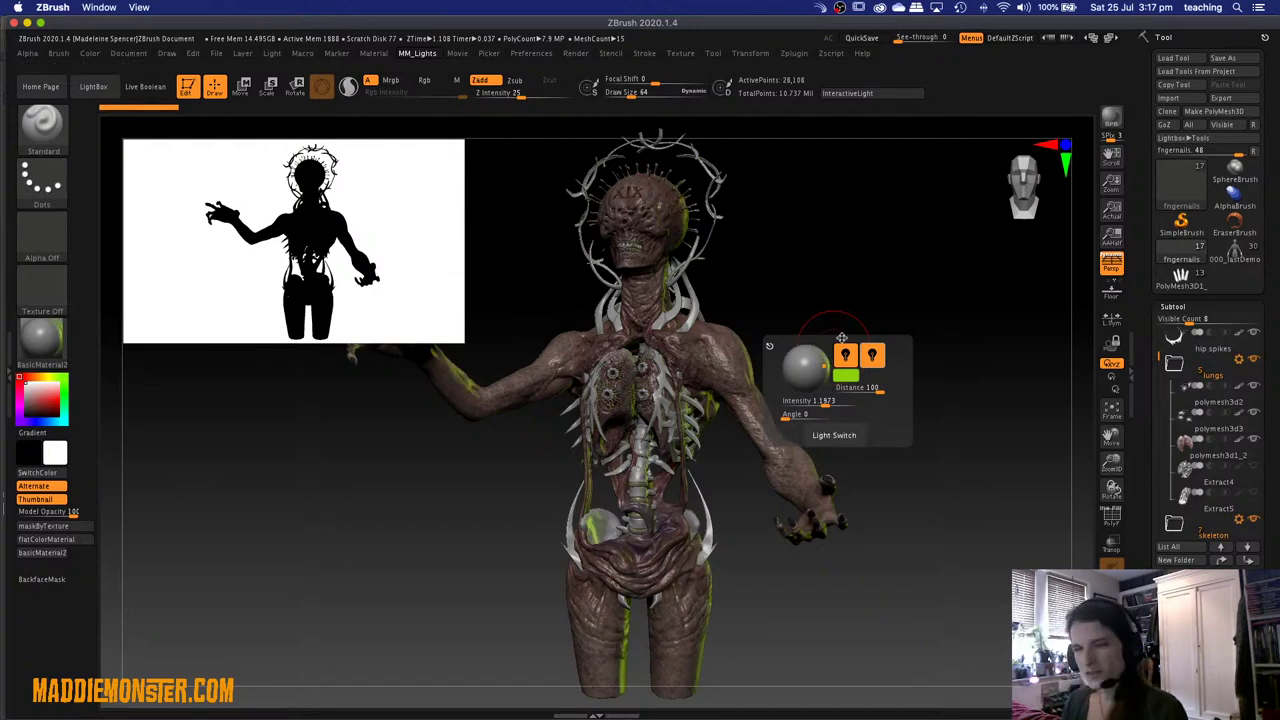
click(821, 376)
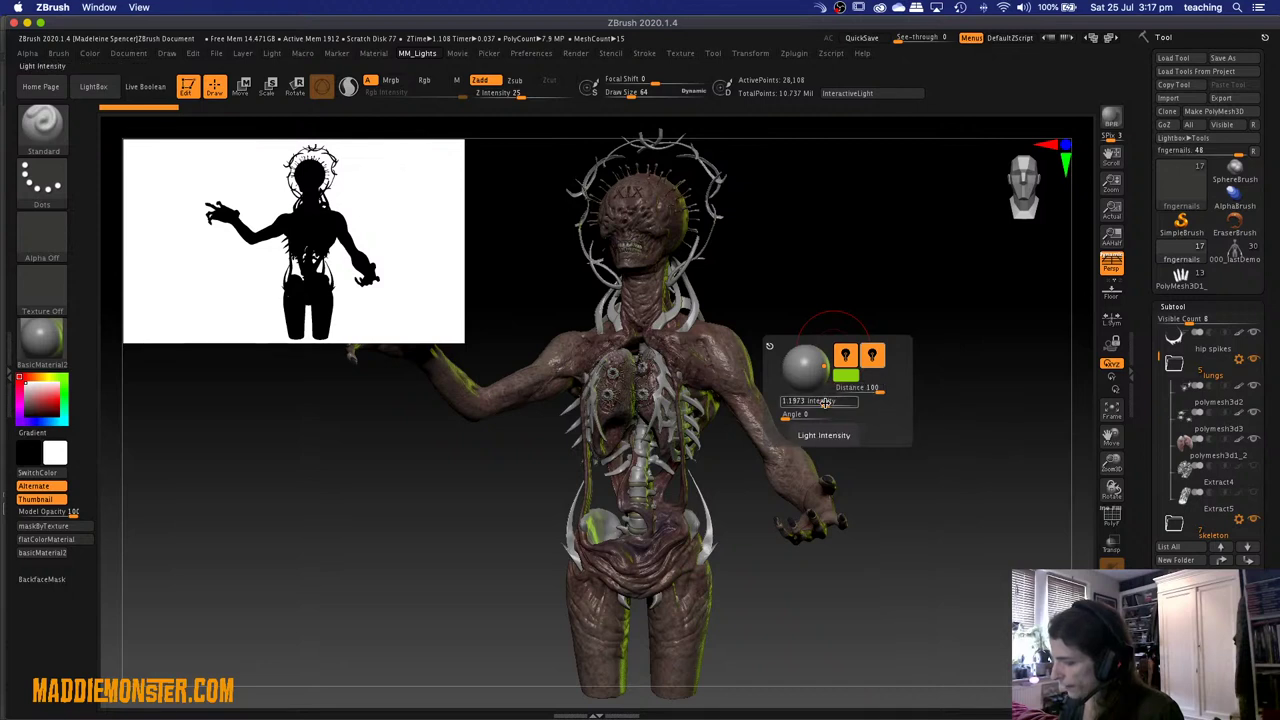
Select the first, white light, set its intensity to 1, and adjust its placement.
click(850, 358)
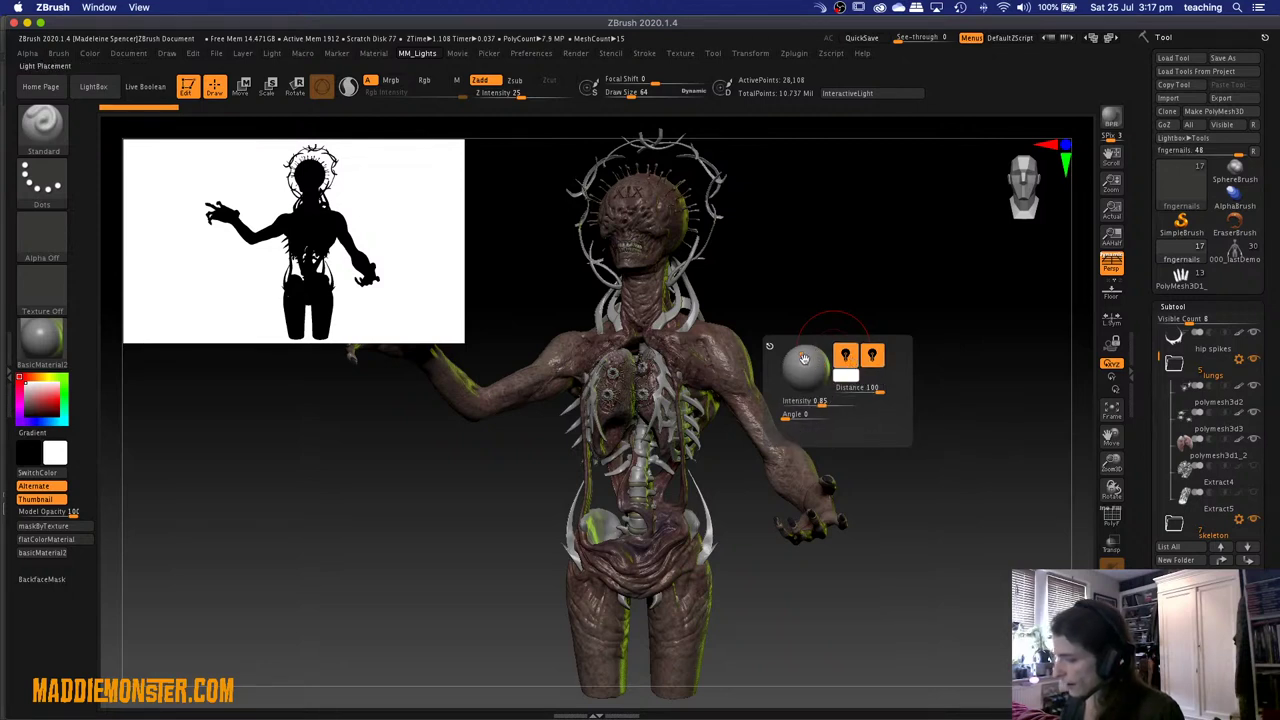
click(822, 401)
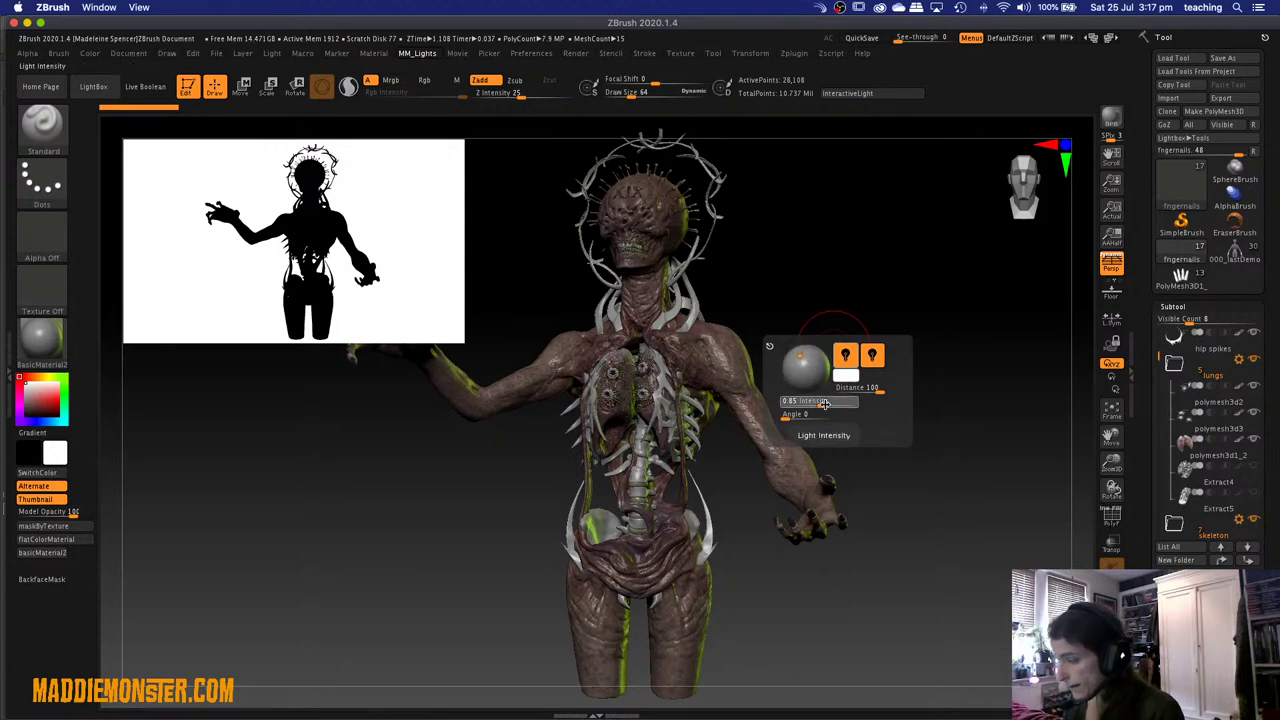
text(1)
key(Return)
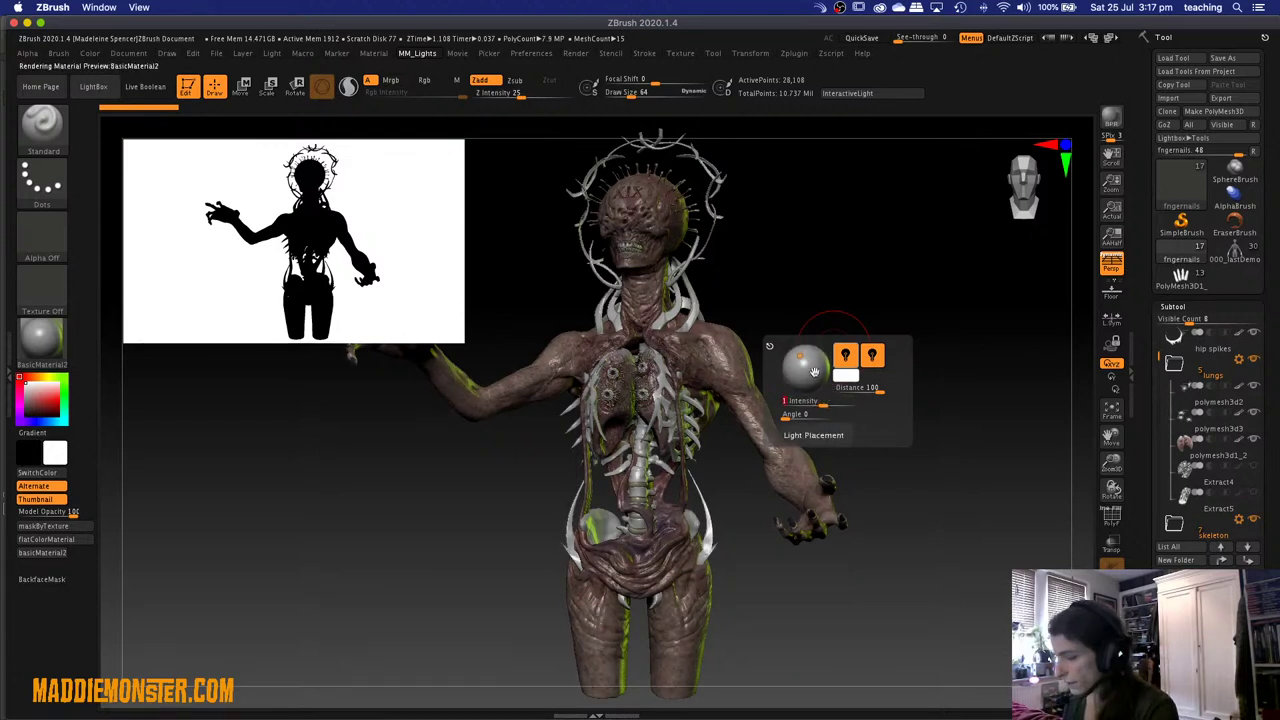
click(797, 356)
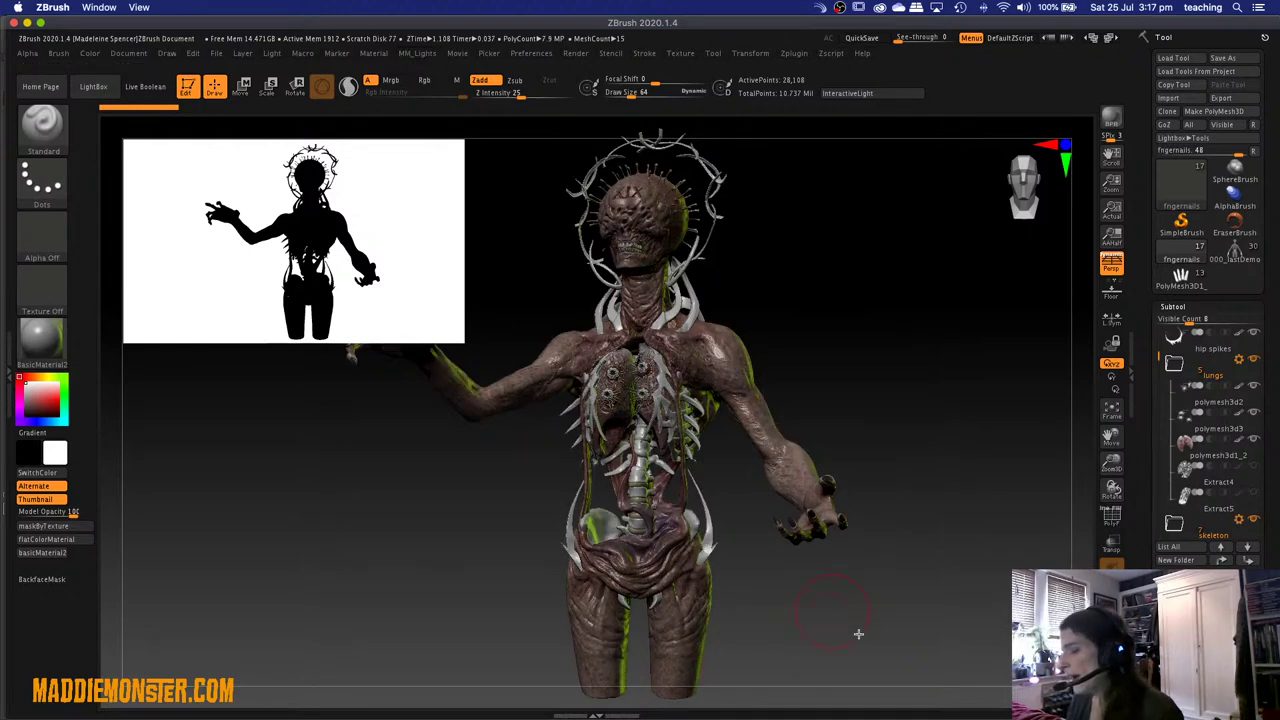
Inspect the green light colour in the Light menu while turning the sculpt.
drag(854, 631, 838, 590)
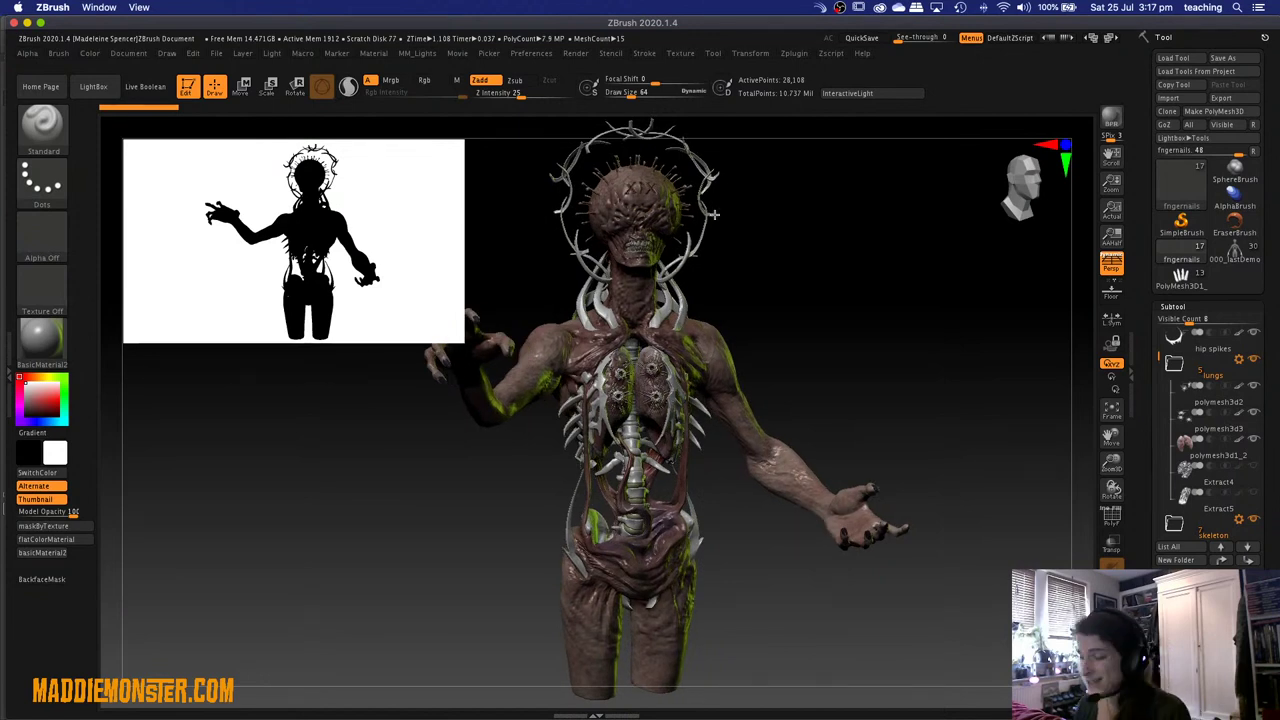
click(270, 55)
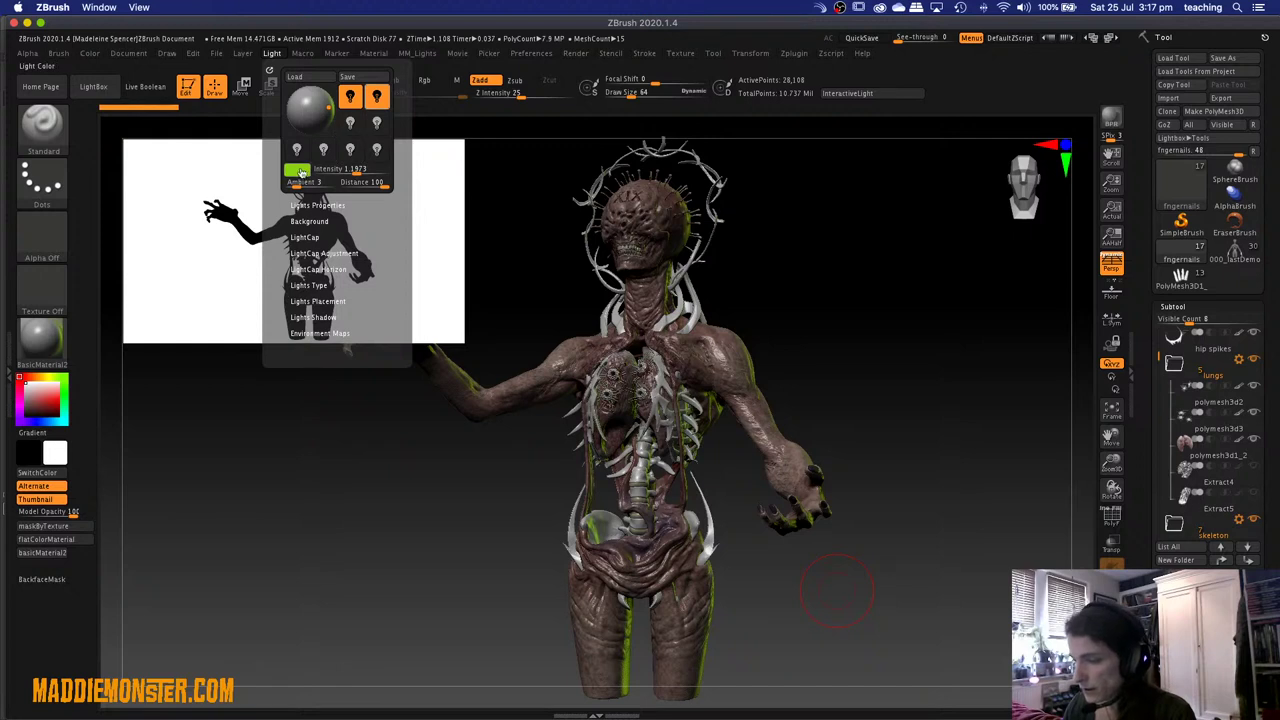
click(297, 170)
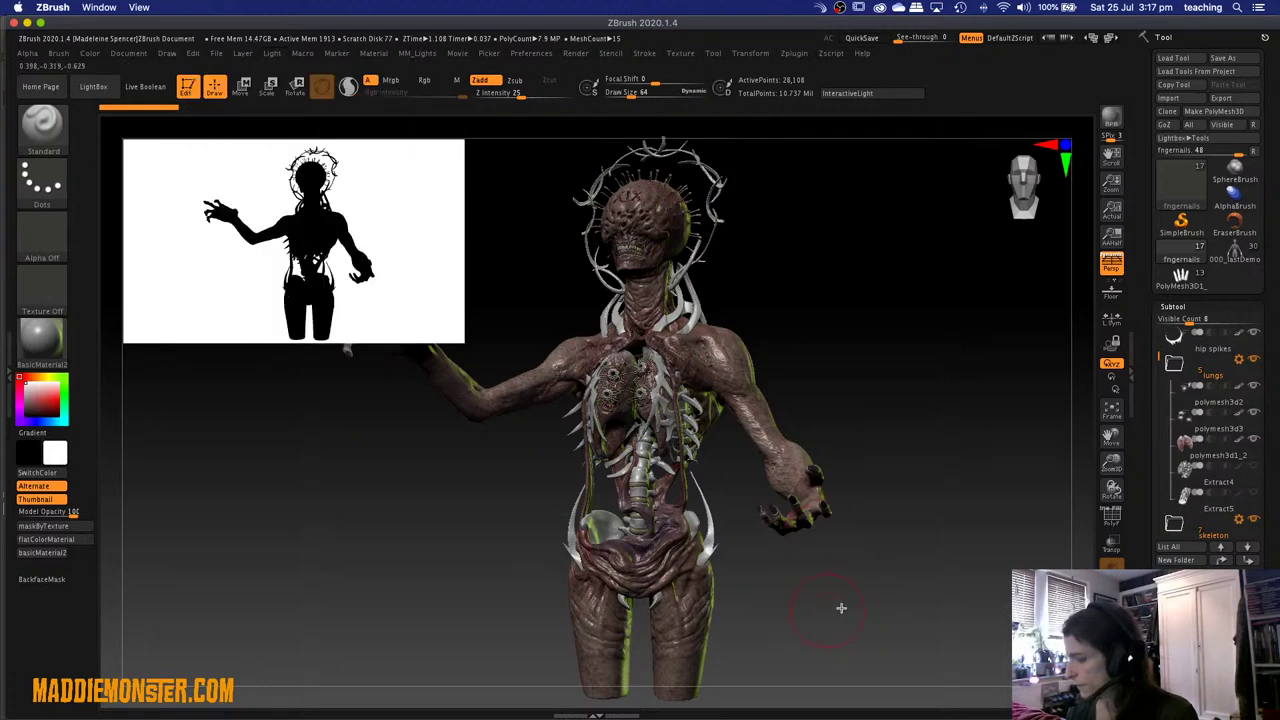
drag(845, 622, 823, 606)
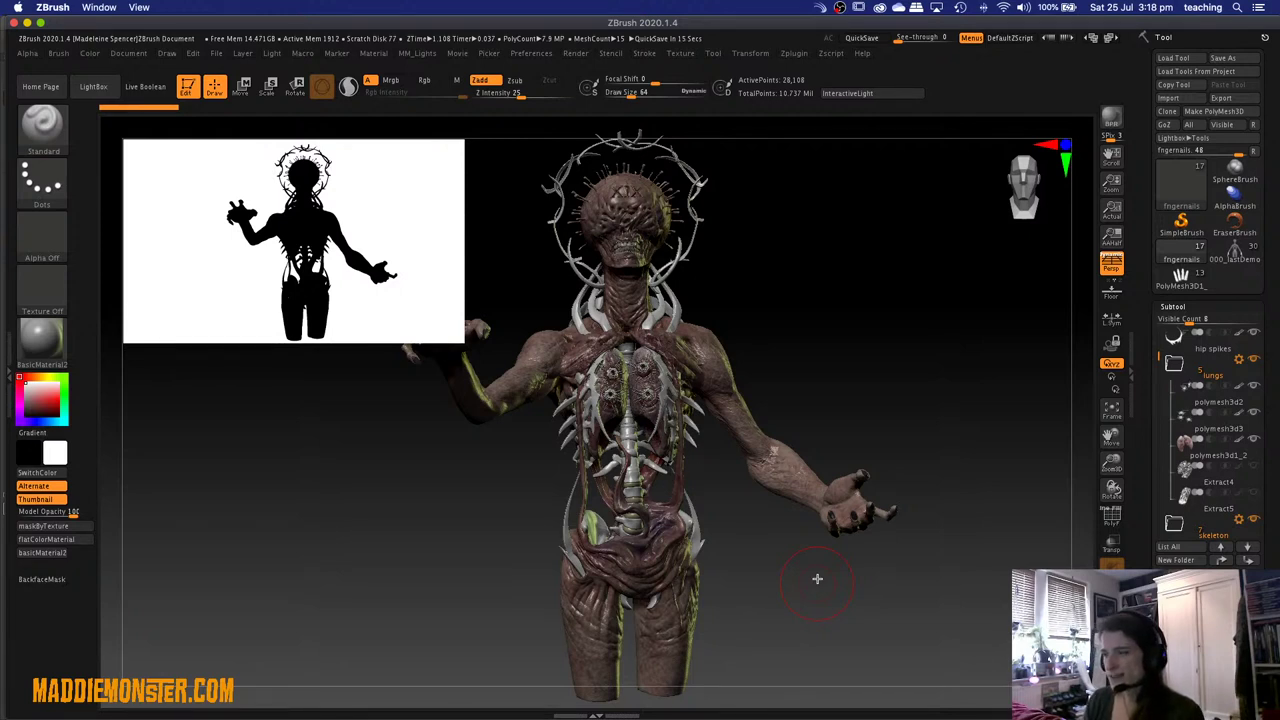
click(375, 54)
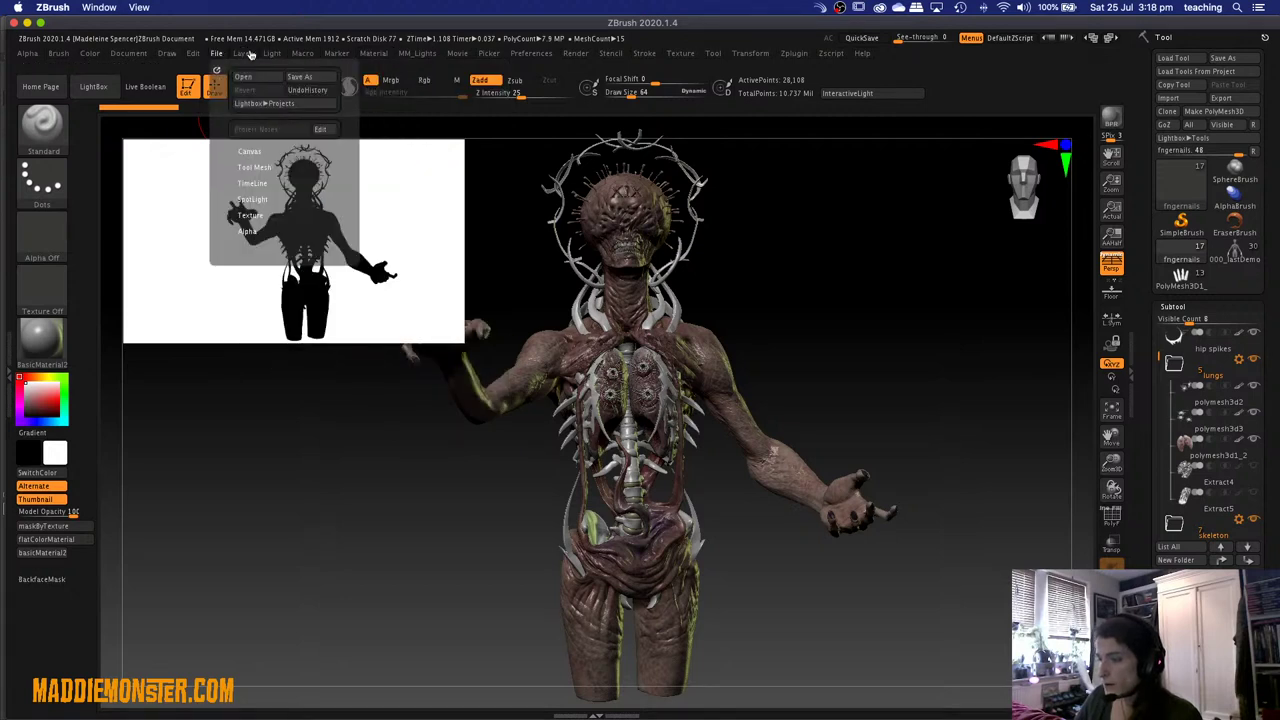
mouse_move(278, 60)
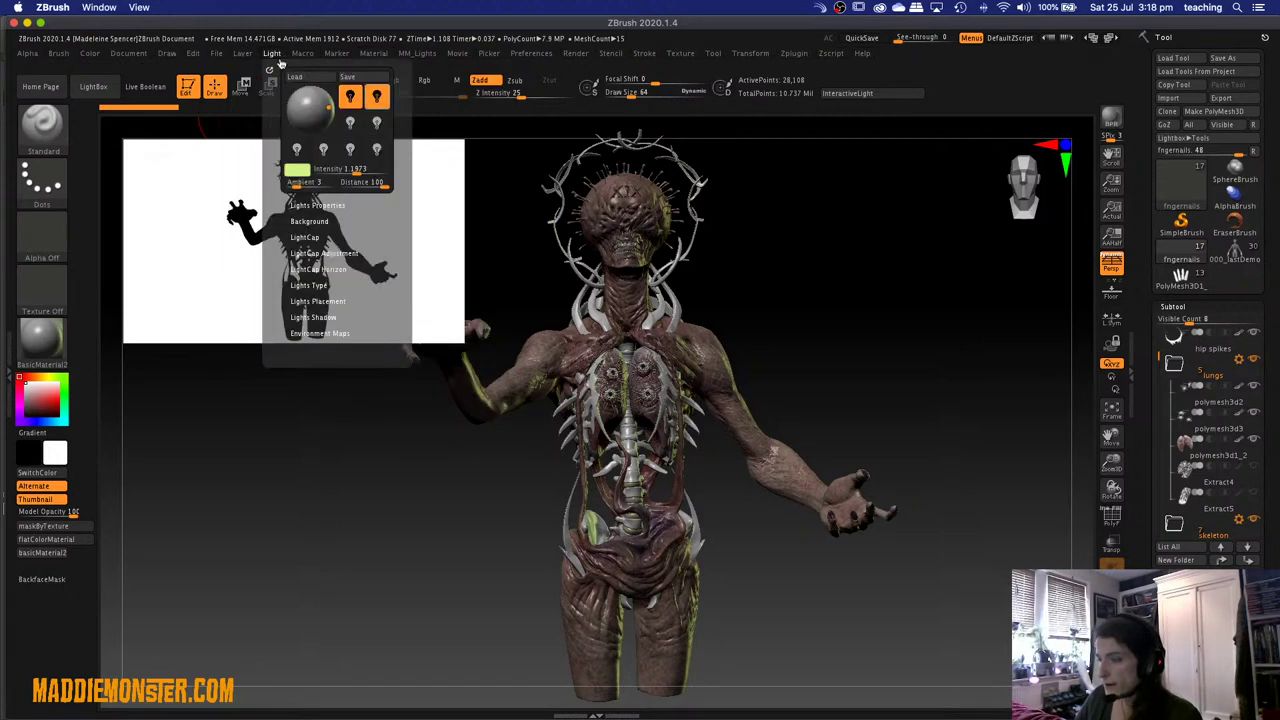
click(315, 253)
click(313, 236)
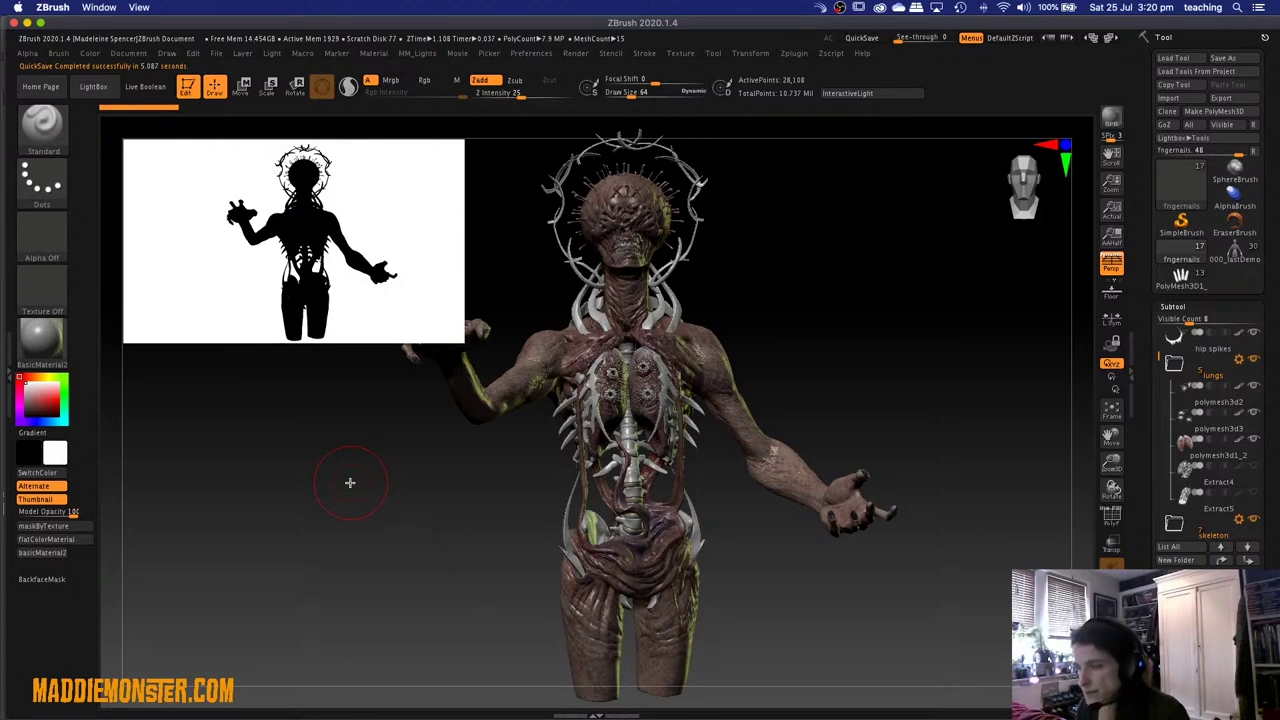
Undo two pose edits to restore the demon's front-facing, arms-outstretched stance.
drag(880, 634, 894, 626)
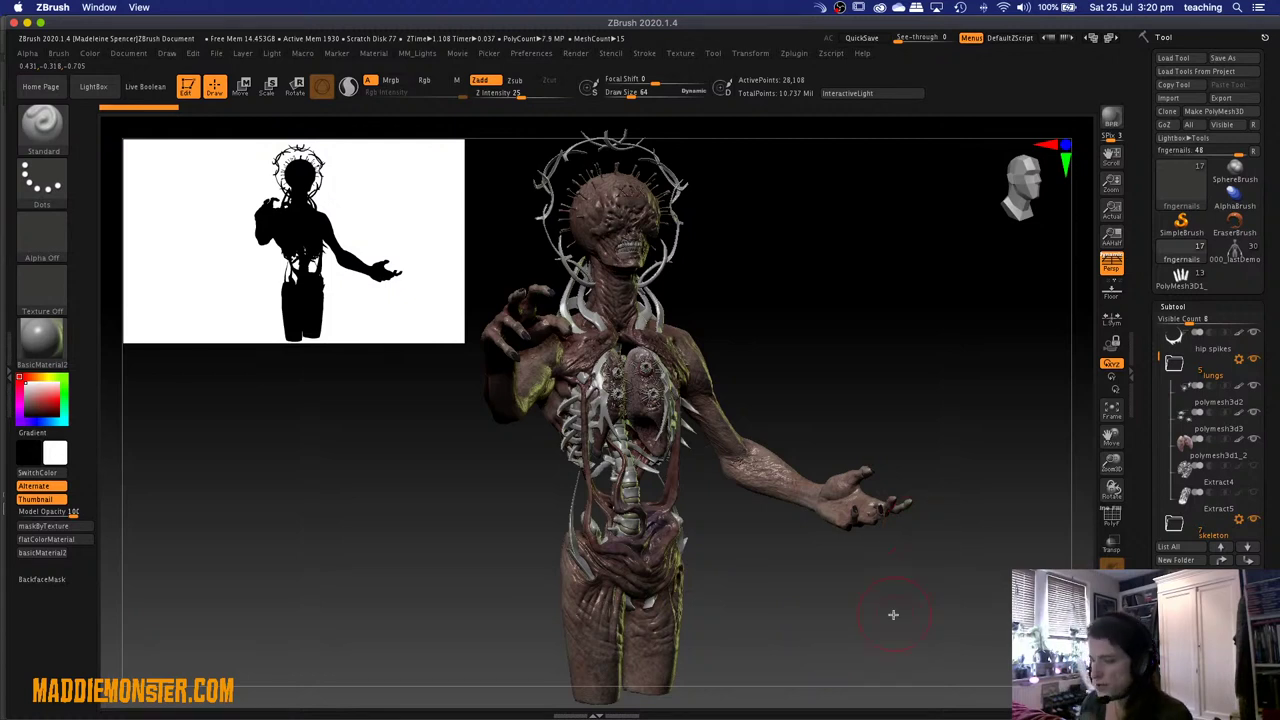
key(ctrl+z)
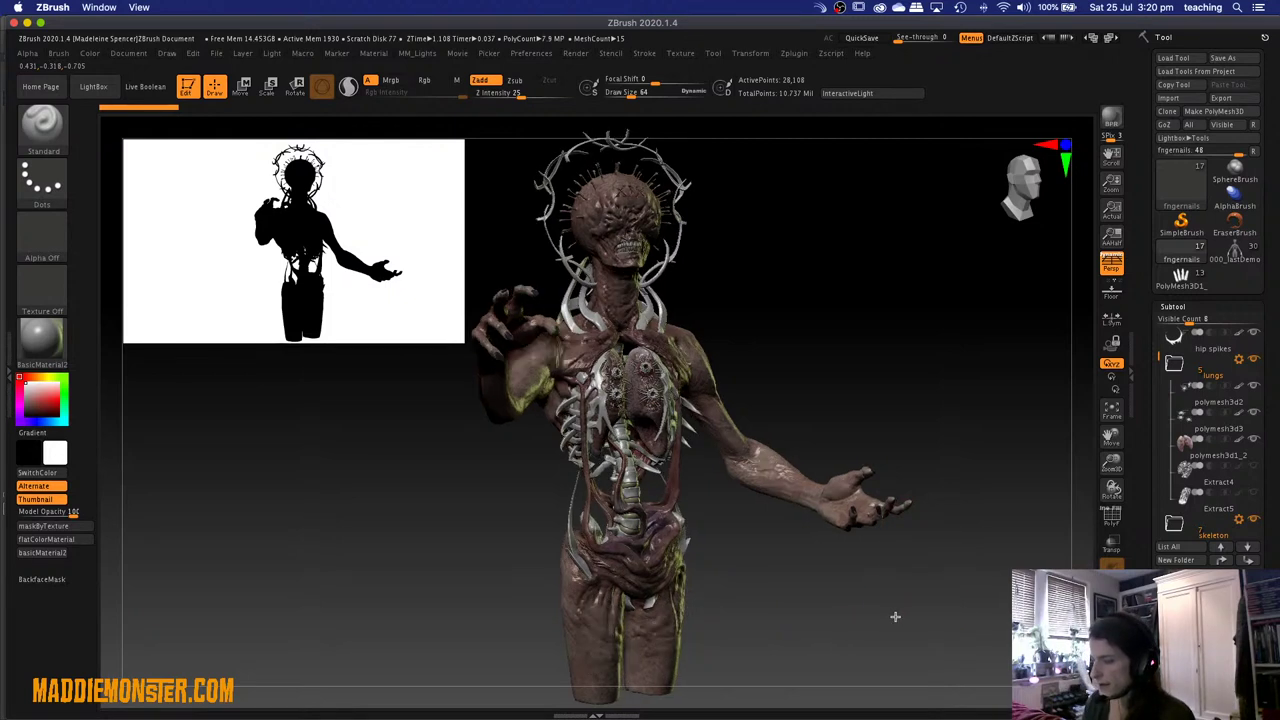
key(ctrl+z)
key(ctrl+z)
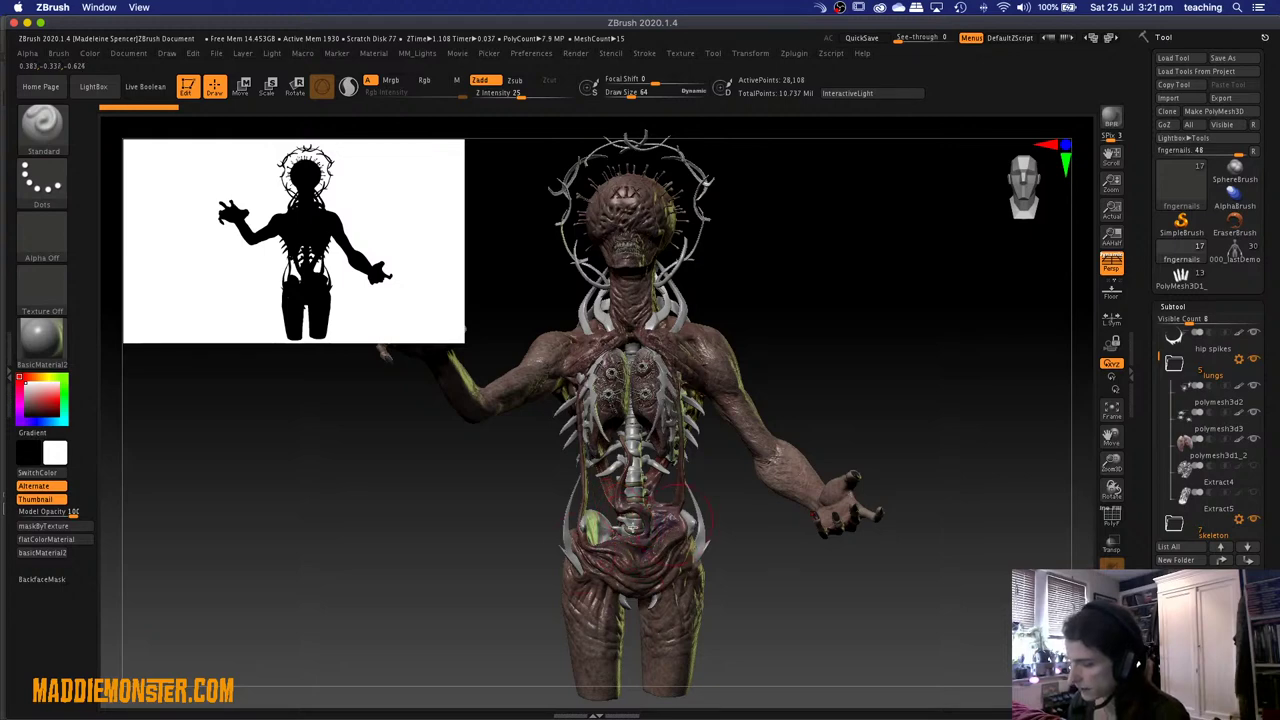
click(1247, 252)
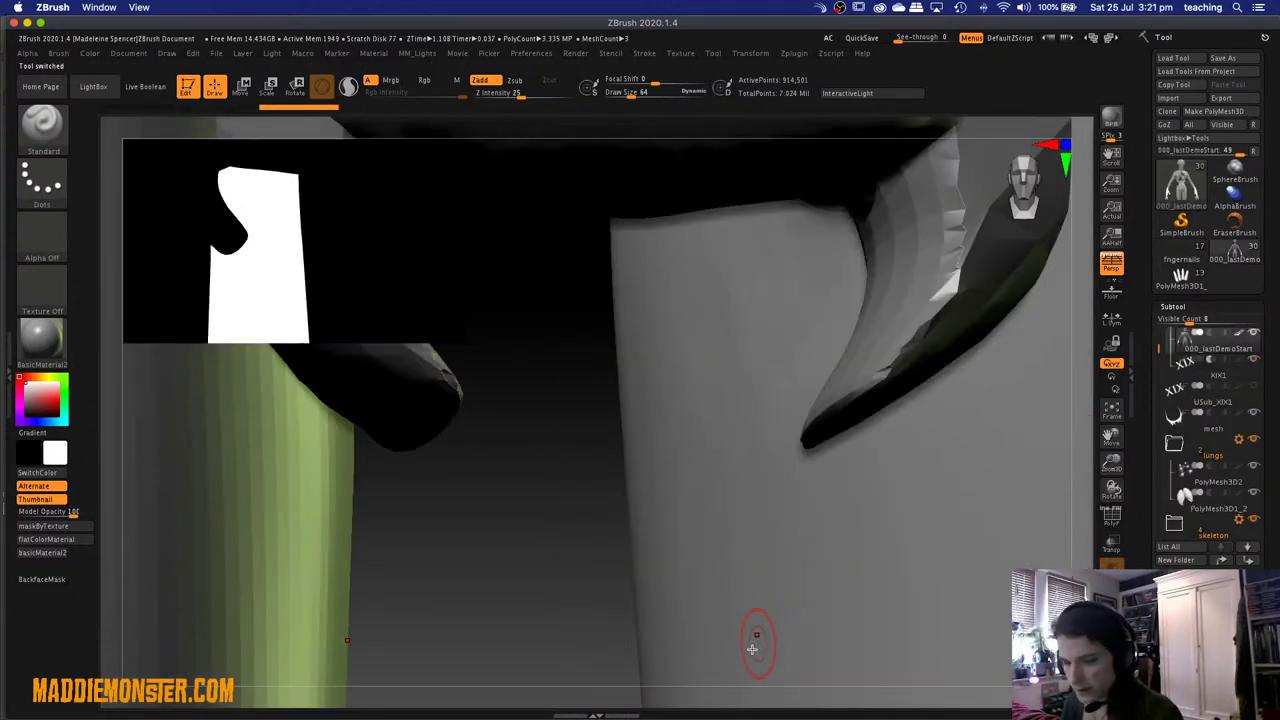
key(f)
drag(894, 580, 877, 571)
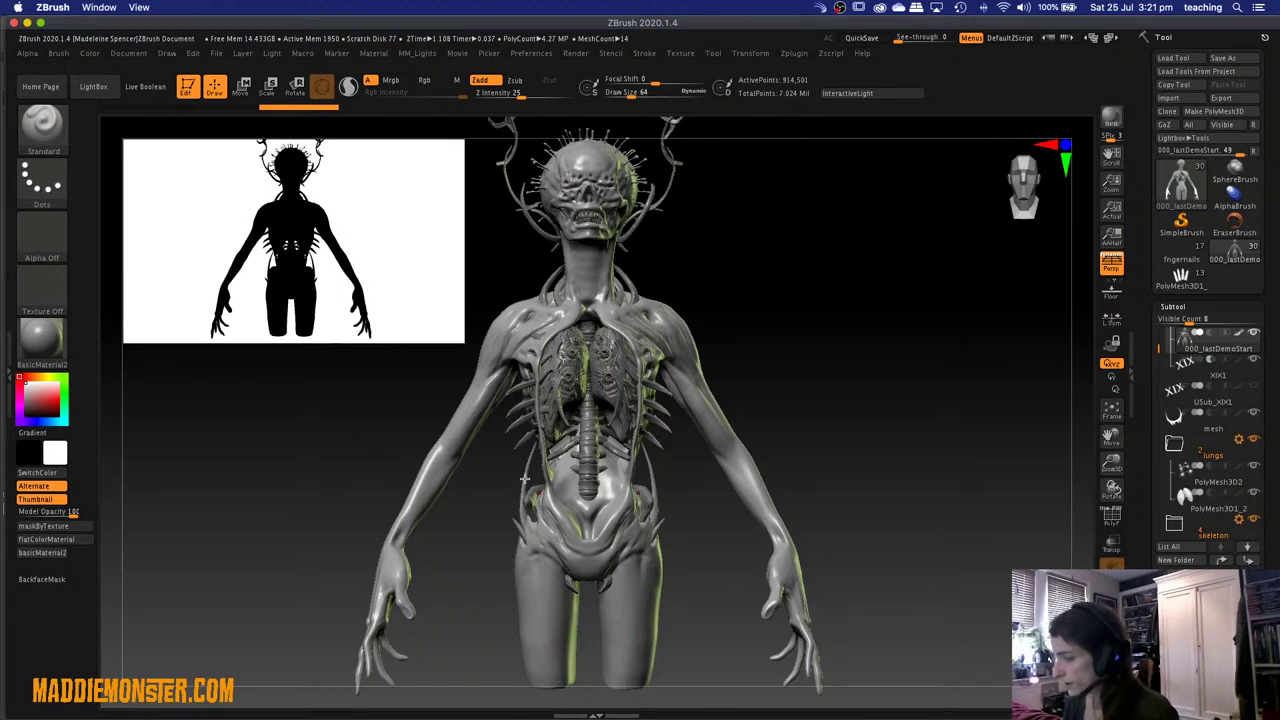
click(1182, 254)
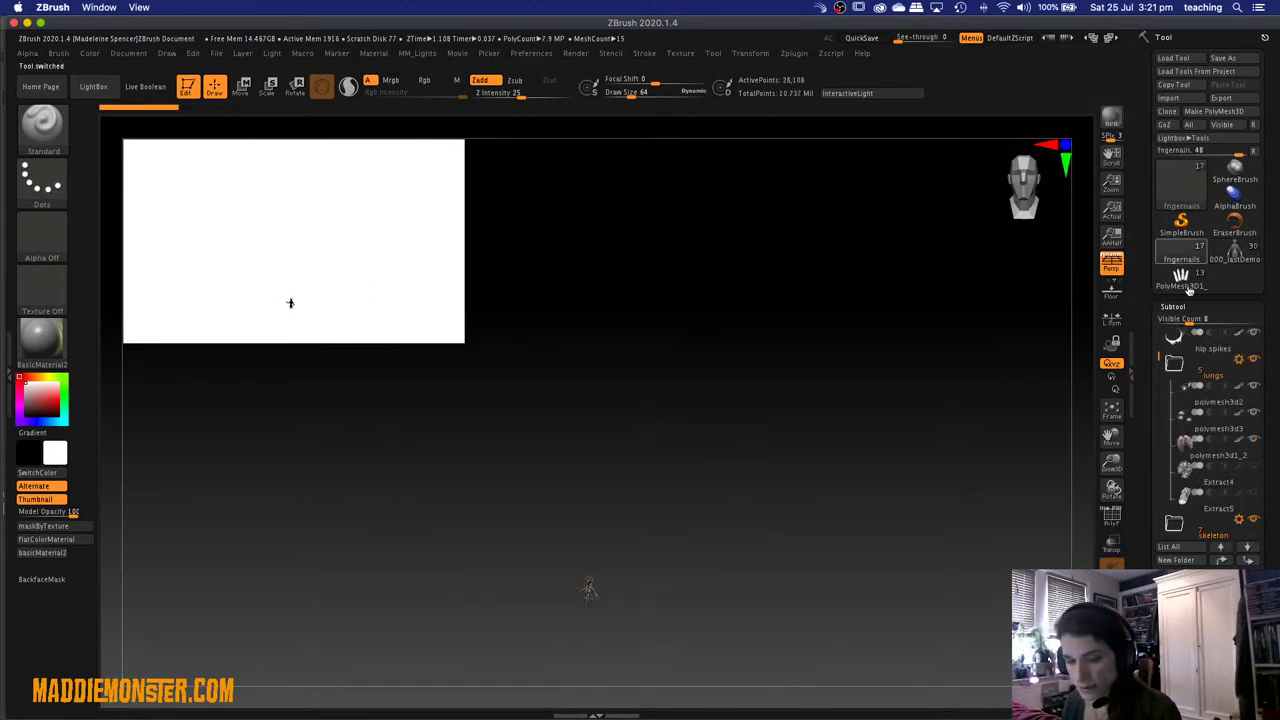
key(f)
drag(837, 625, 840, 623)
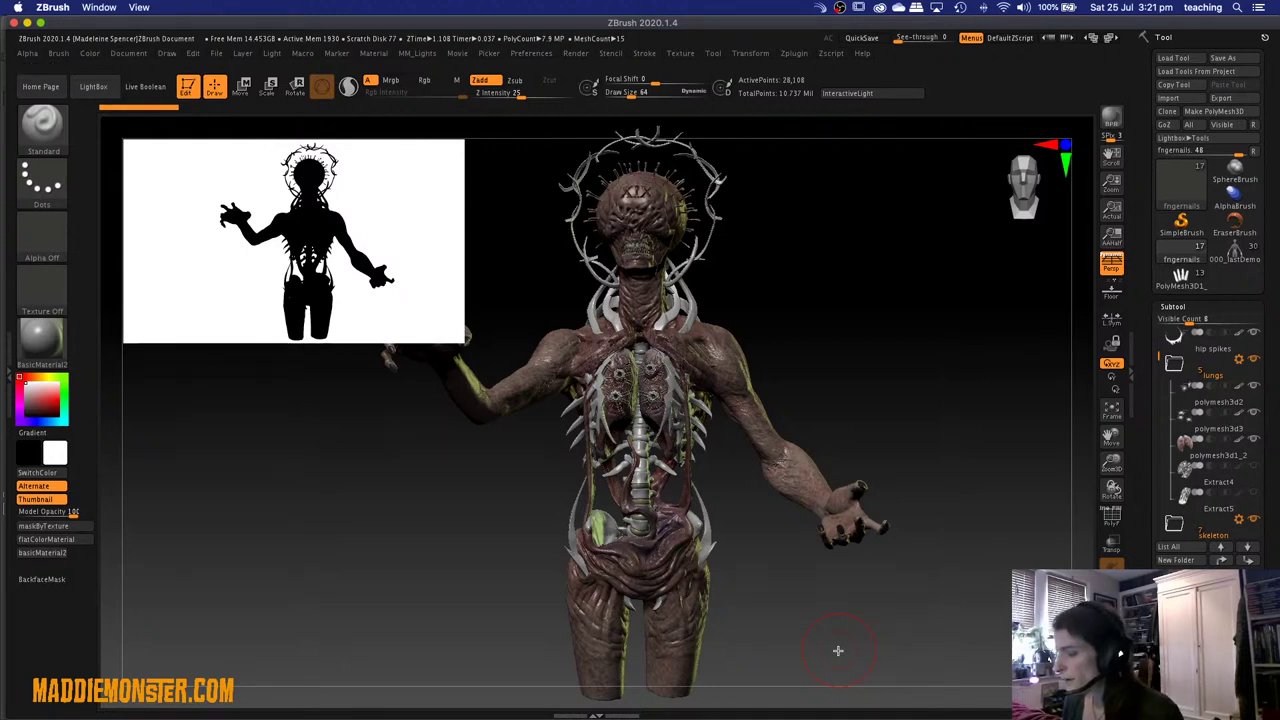
drag(863, 606, 867, 601)
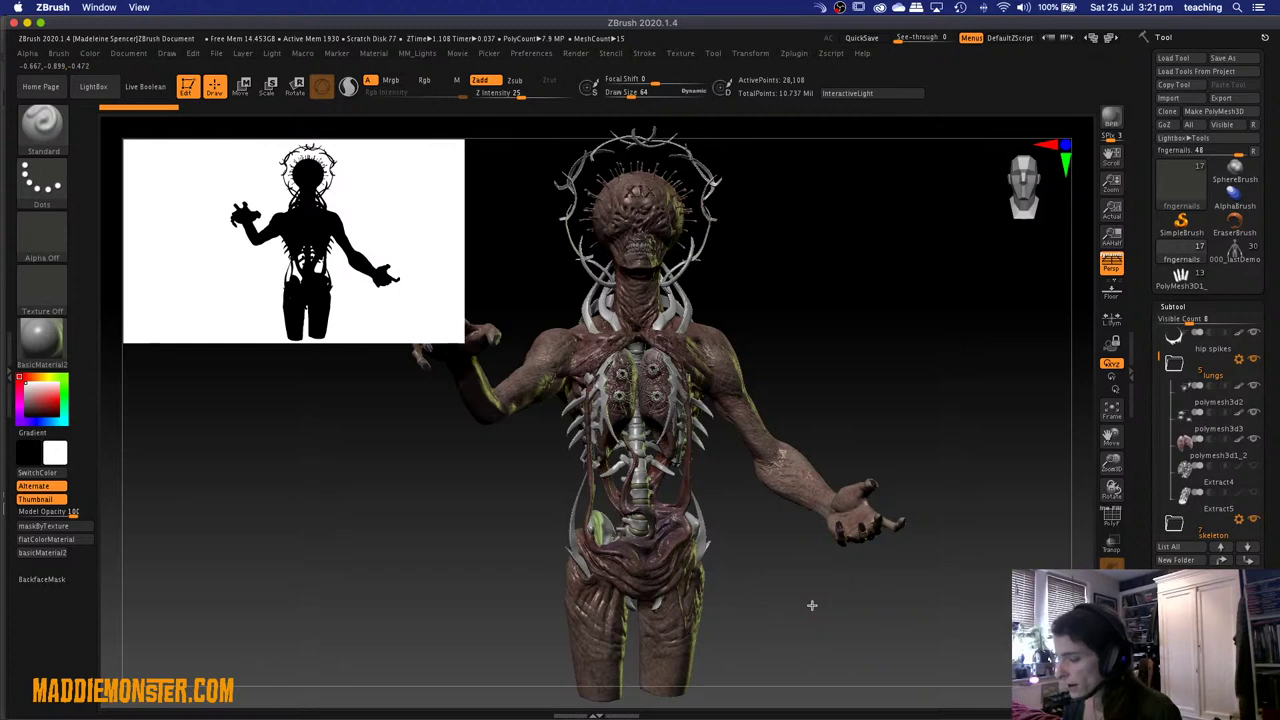
drag(811, 603, 814, 606)
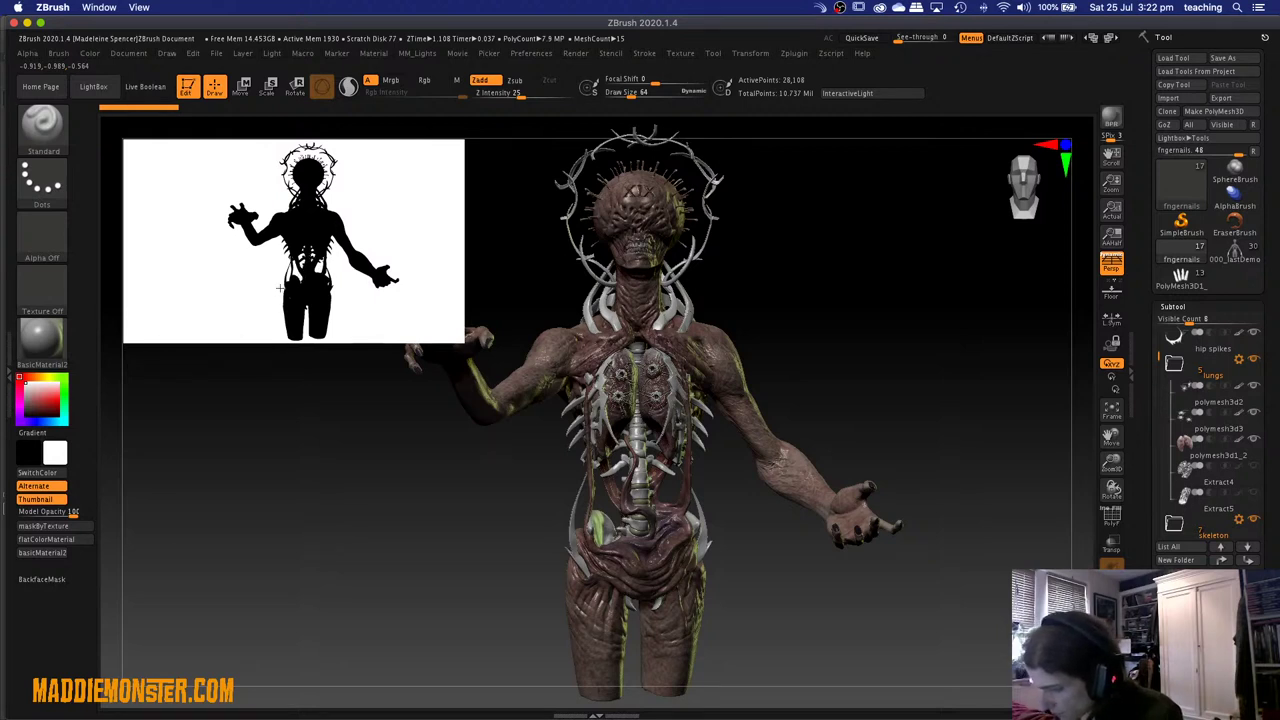
key(t)
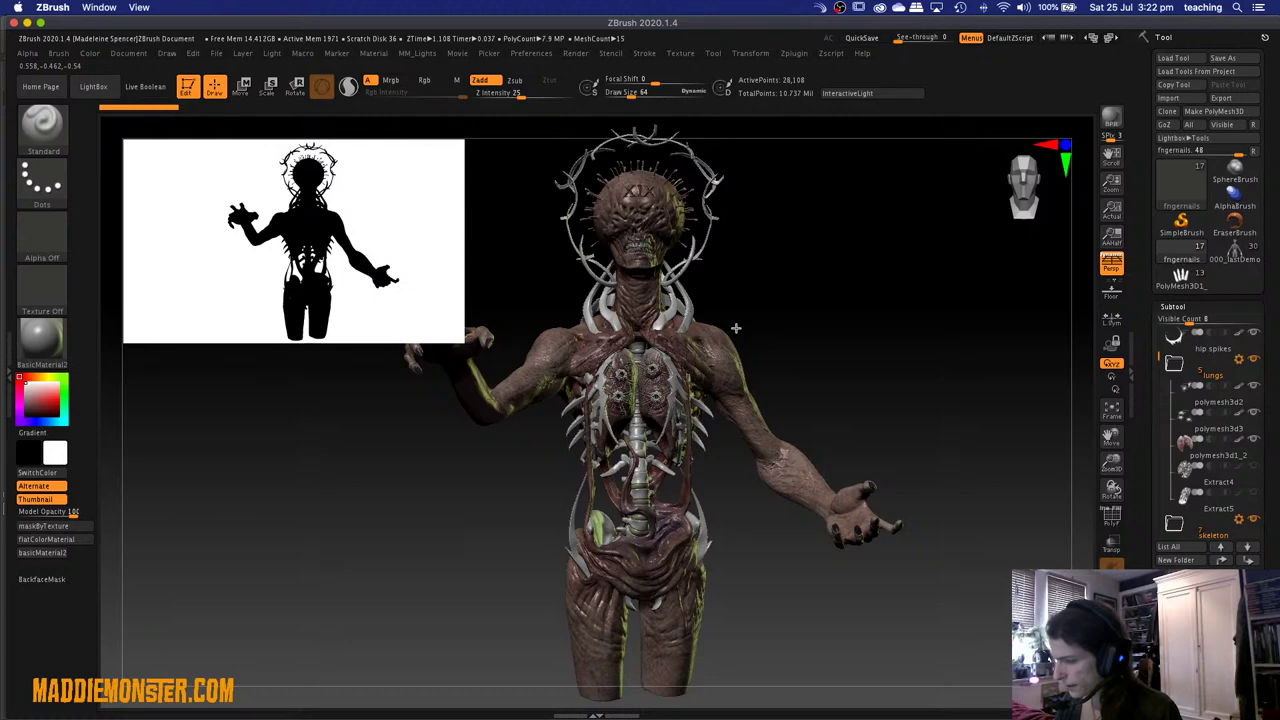
scroll(683, 344, up, 3)
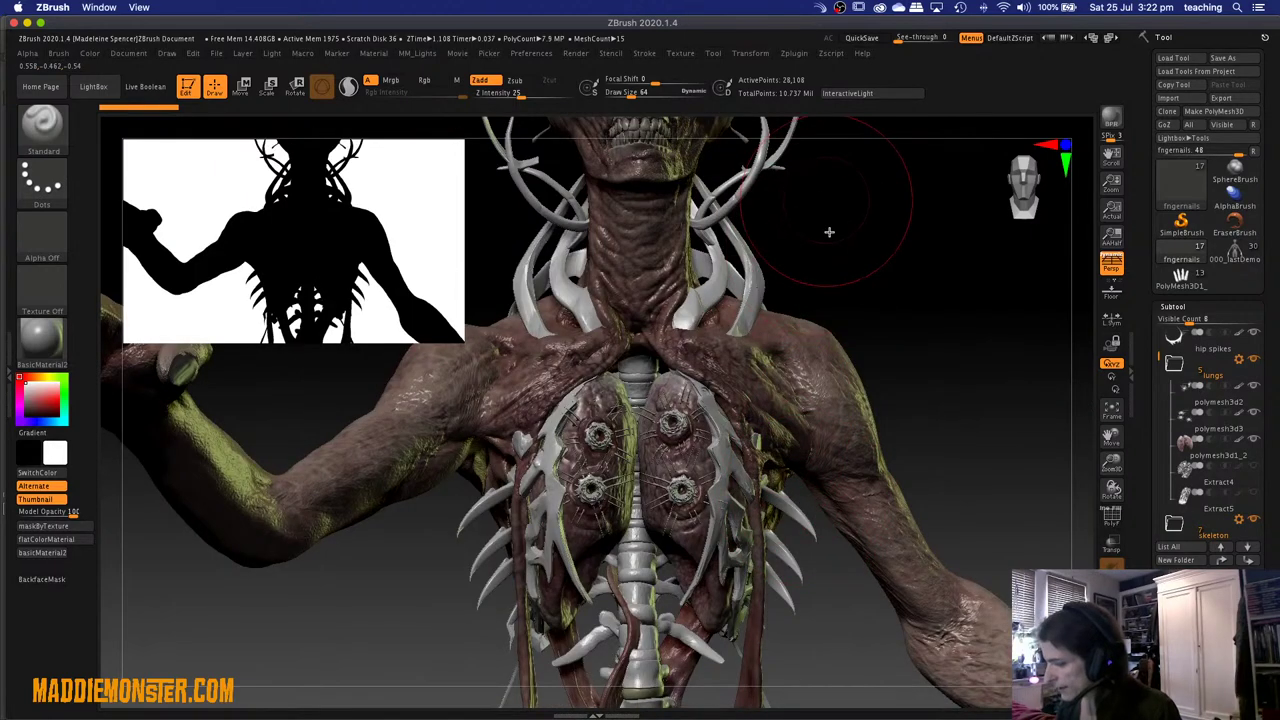
alt+drag(836, 364, 846, 514)
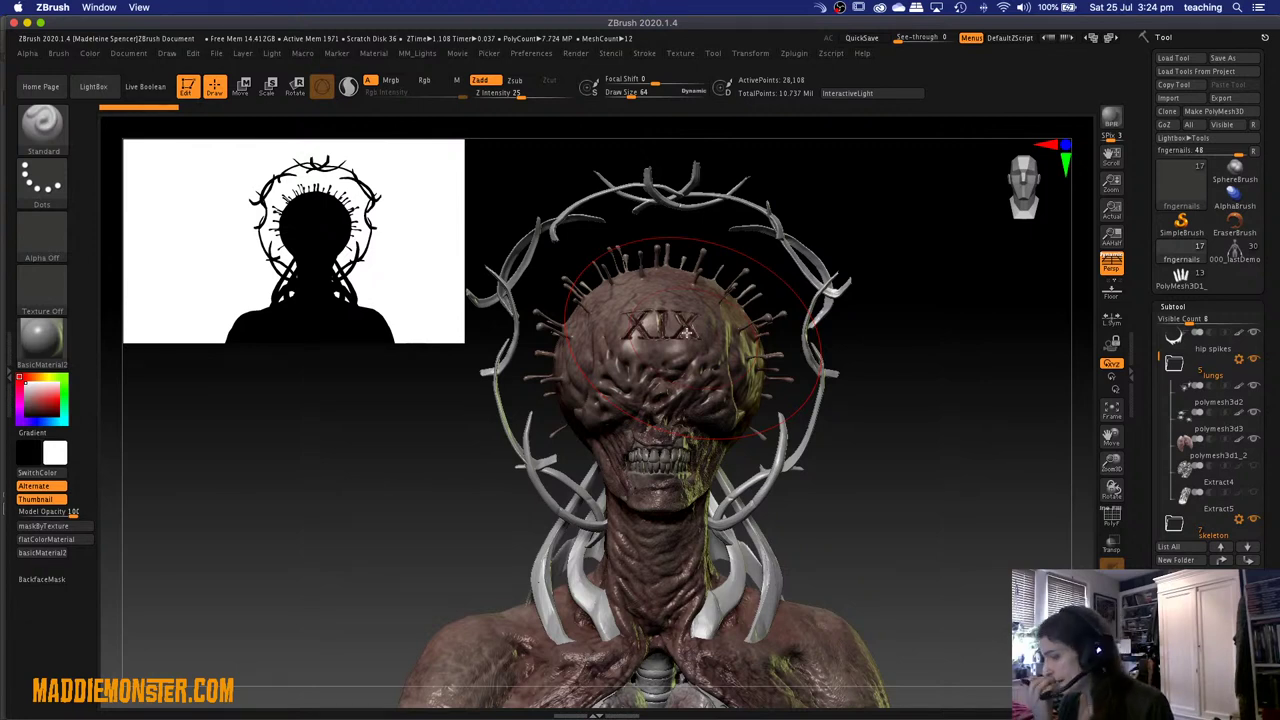
Load the grey 000_lastDemoStart sculpt and snap it to a straight front view.
click(1243, 255)
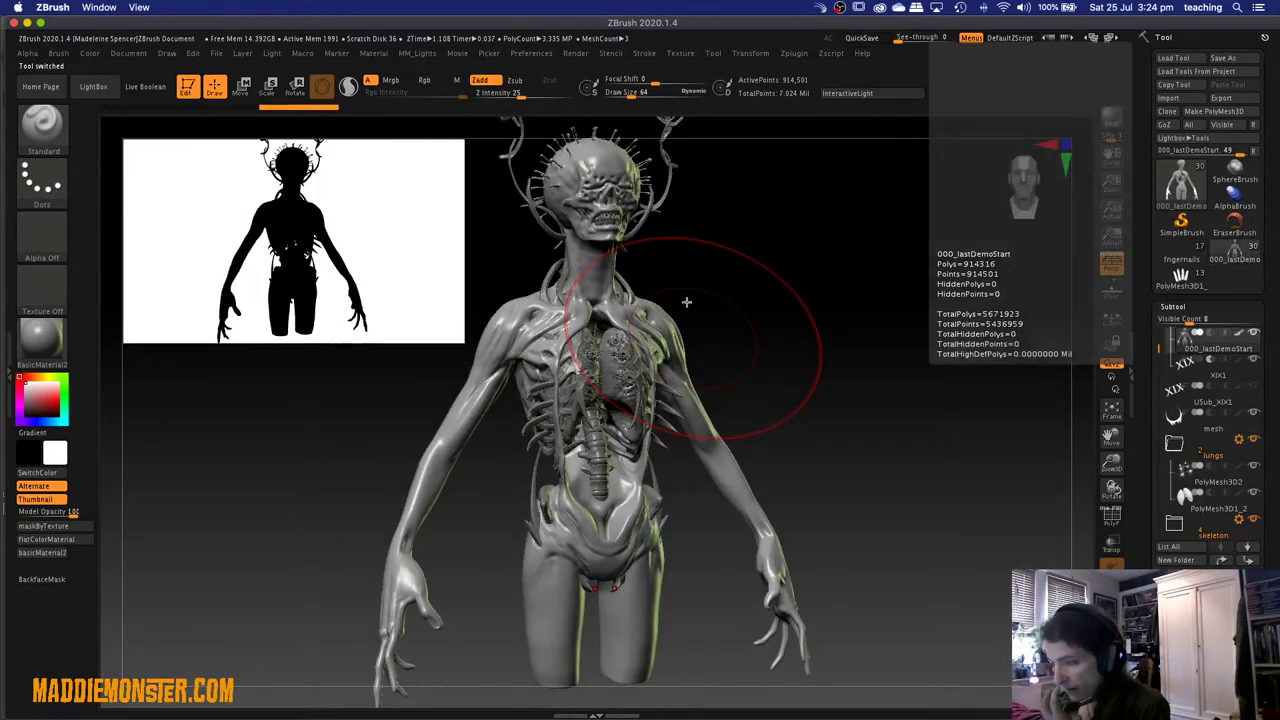
shift+drag(764, 270, 760, 271)
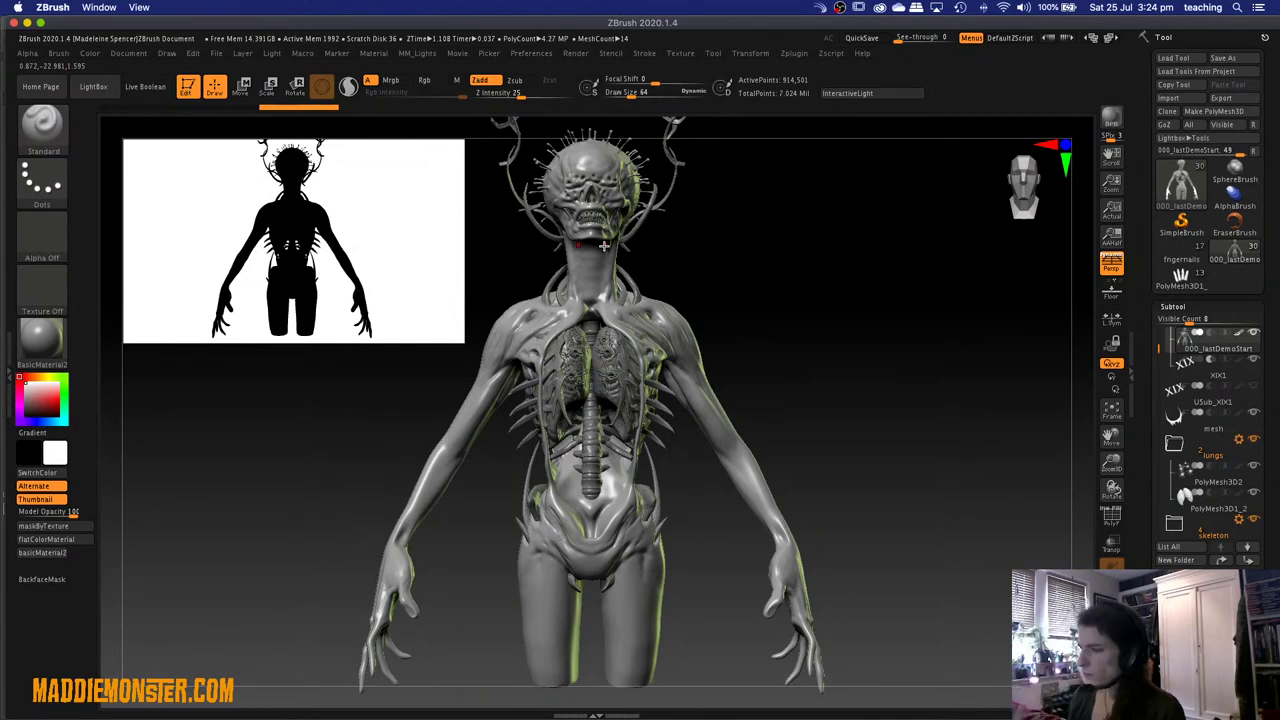
Reload the coloured demon sculpt, turn it to face front and zoom toward its torso.
click(1190, 258)
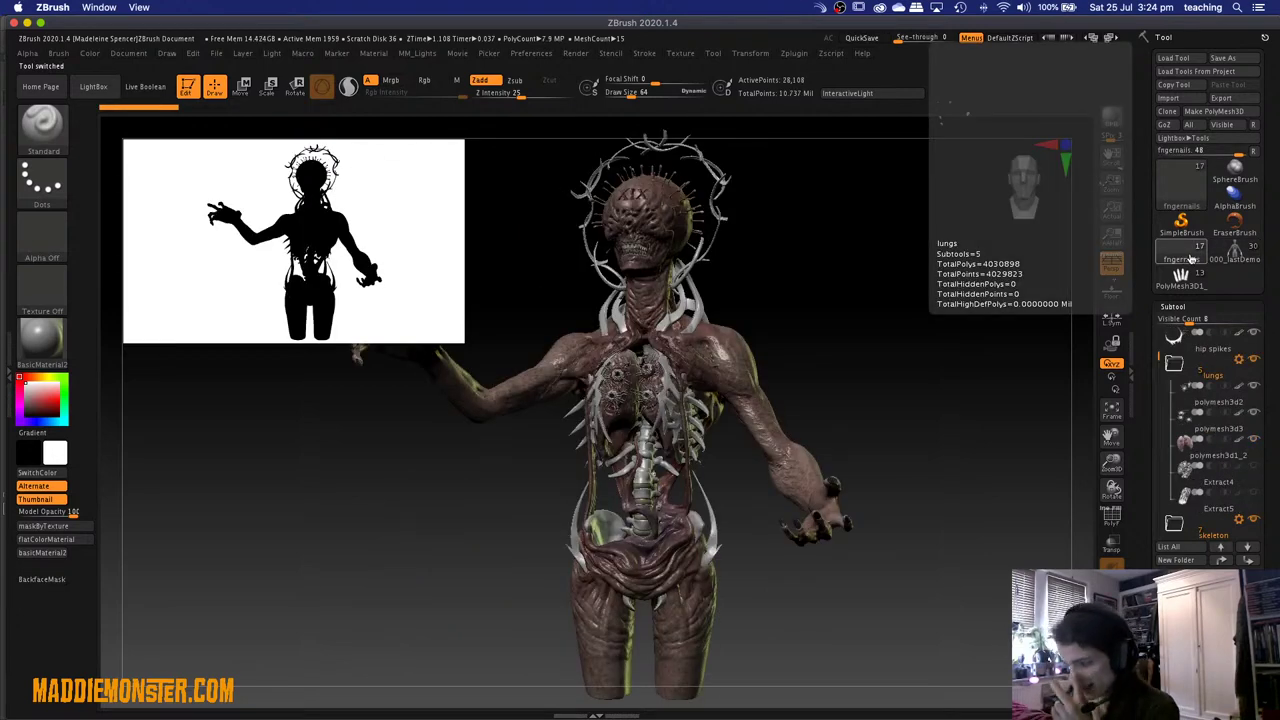
drag(771, 274, 773, 277)
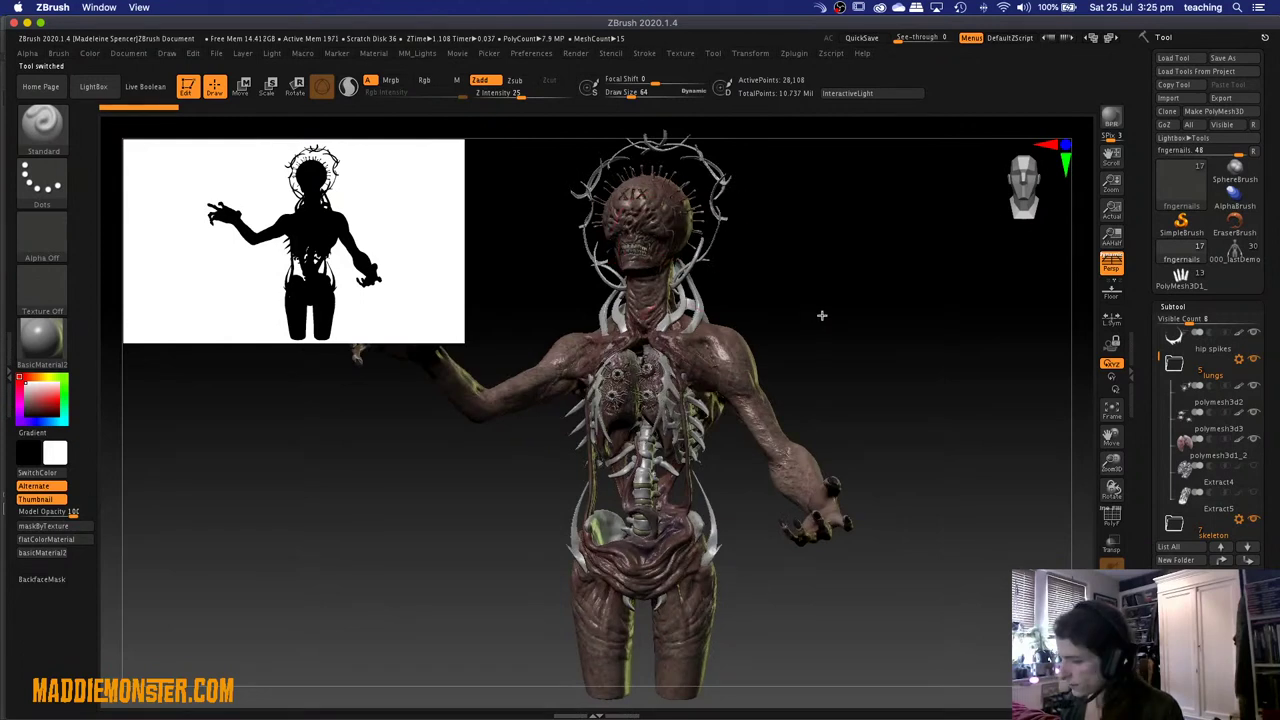
drag(822, 315, 823, 314)
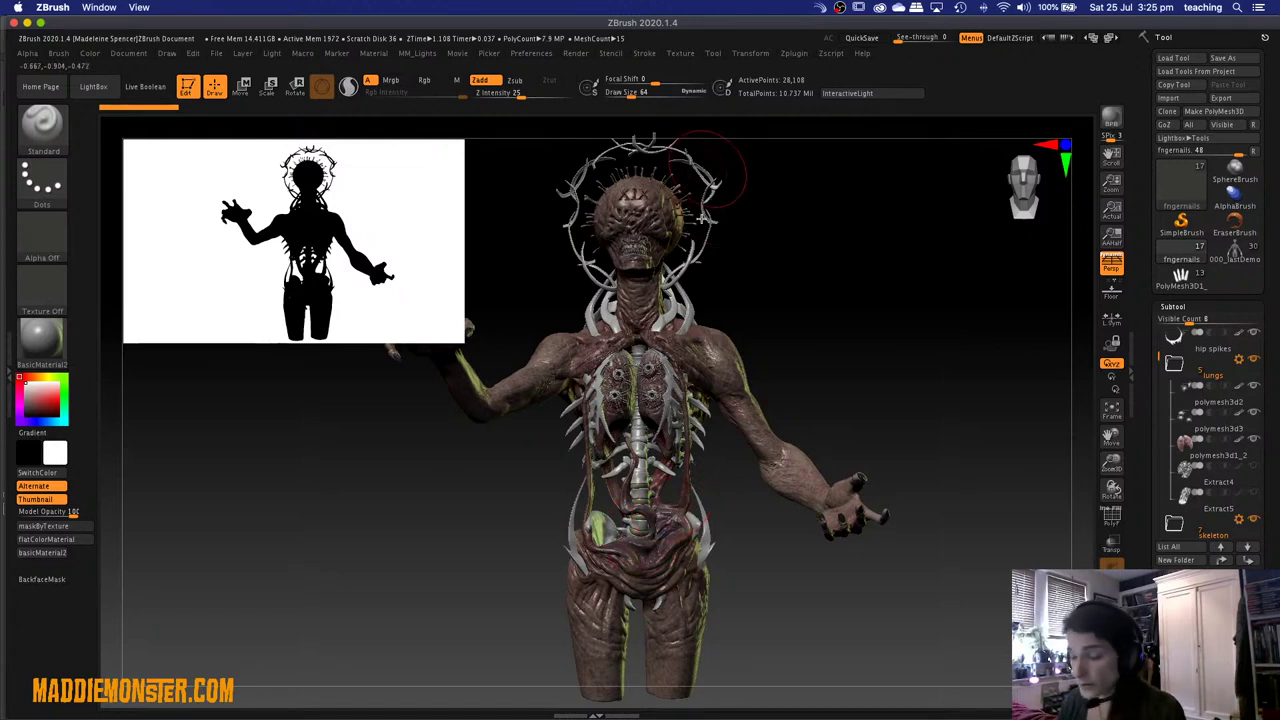
drag(773, 430, 730, 288)
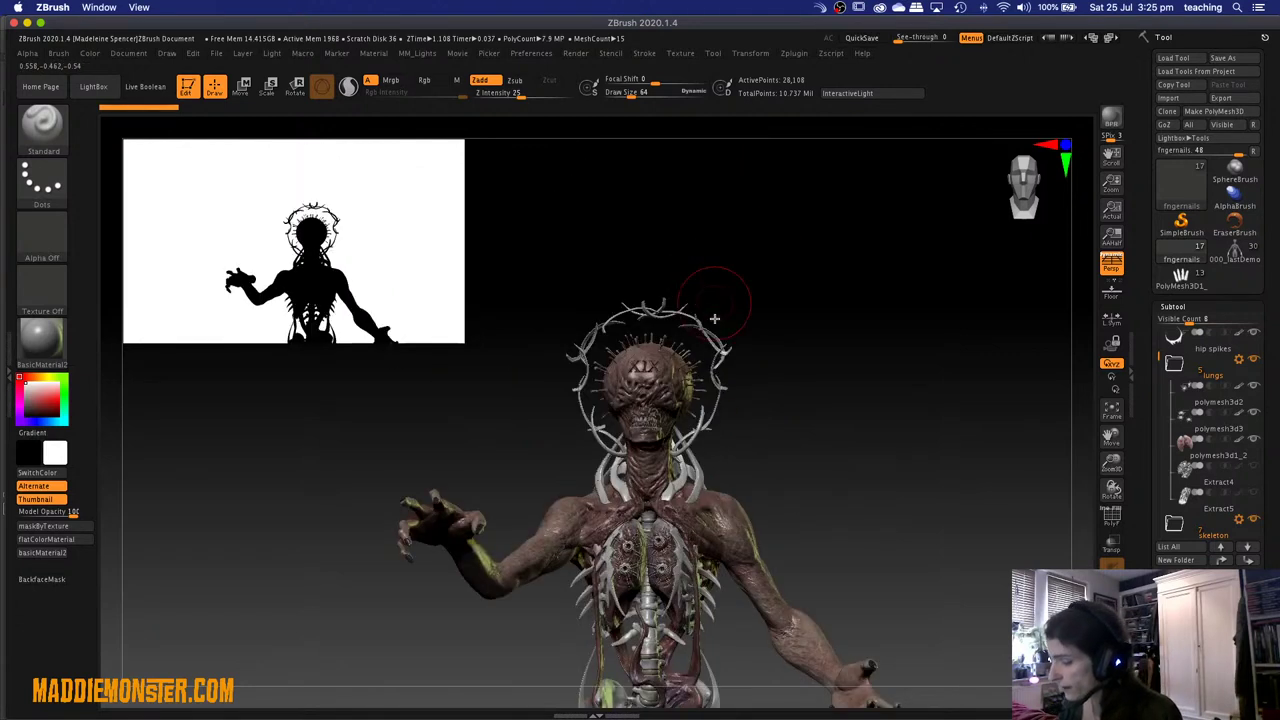
alt+drag(736, 354, 738, 395)
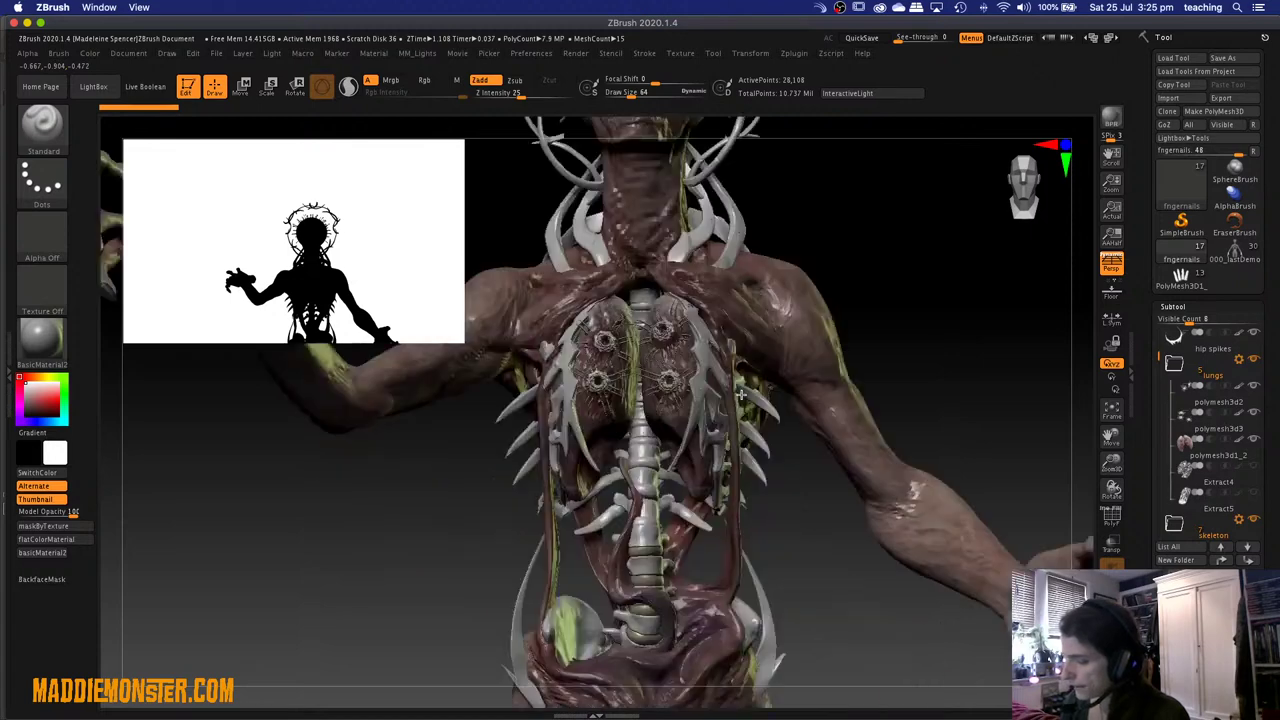
Inspect the spine, lungs and shoulders up close, ending on the haloed head from the front.
drag(511, 224, 517, 246)
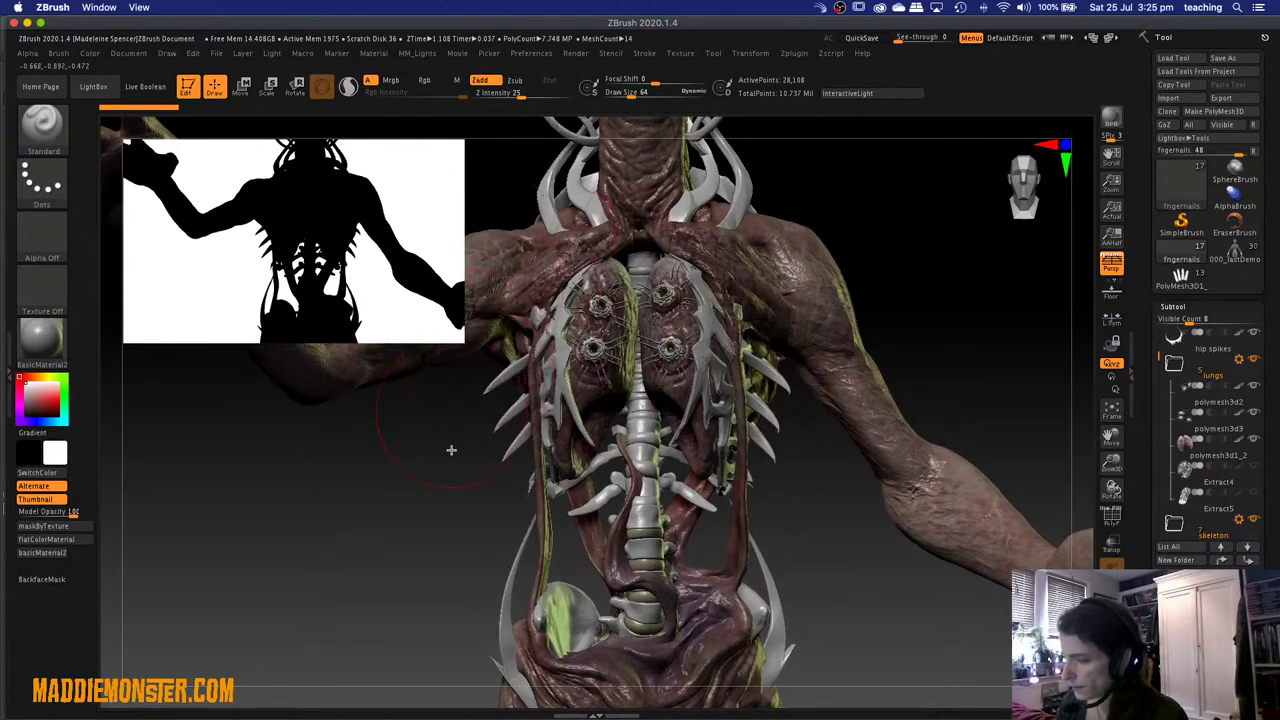
drag(432, 650, 440, 450)
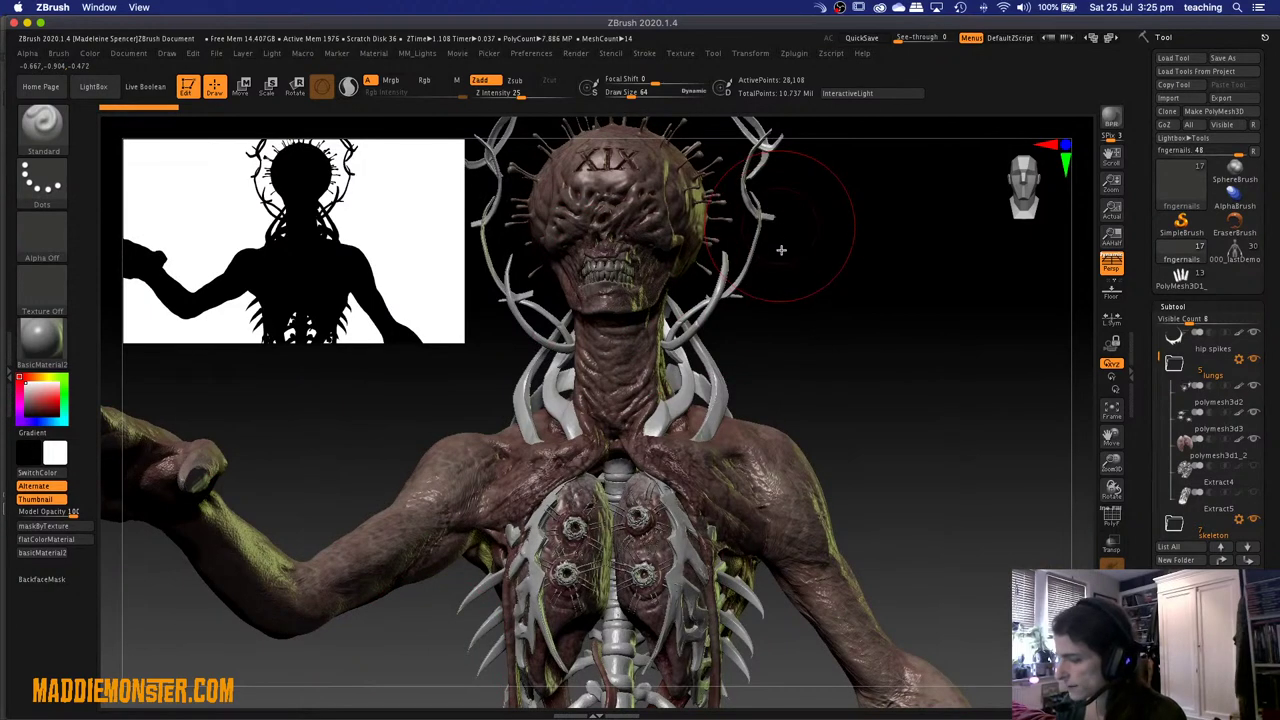
drag(780, 274, 781, 292)
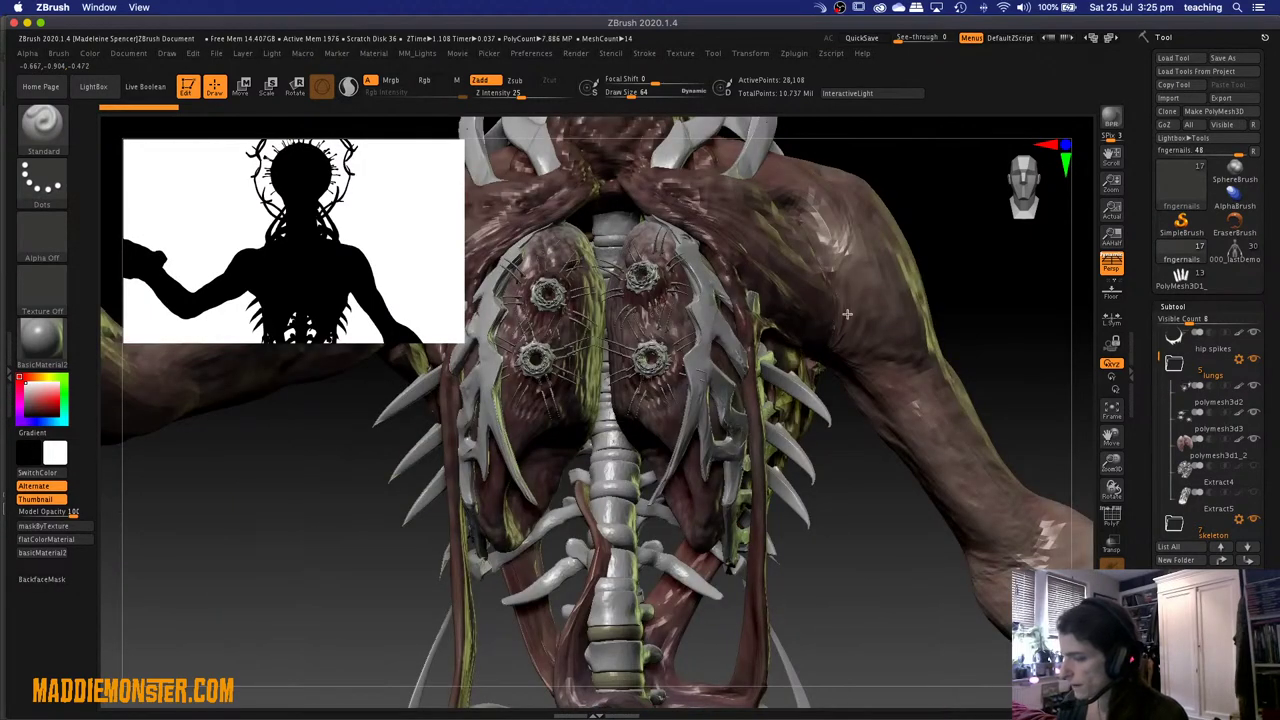
drag(914, 218, 850, 170)
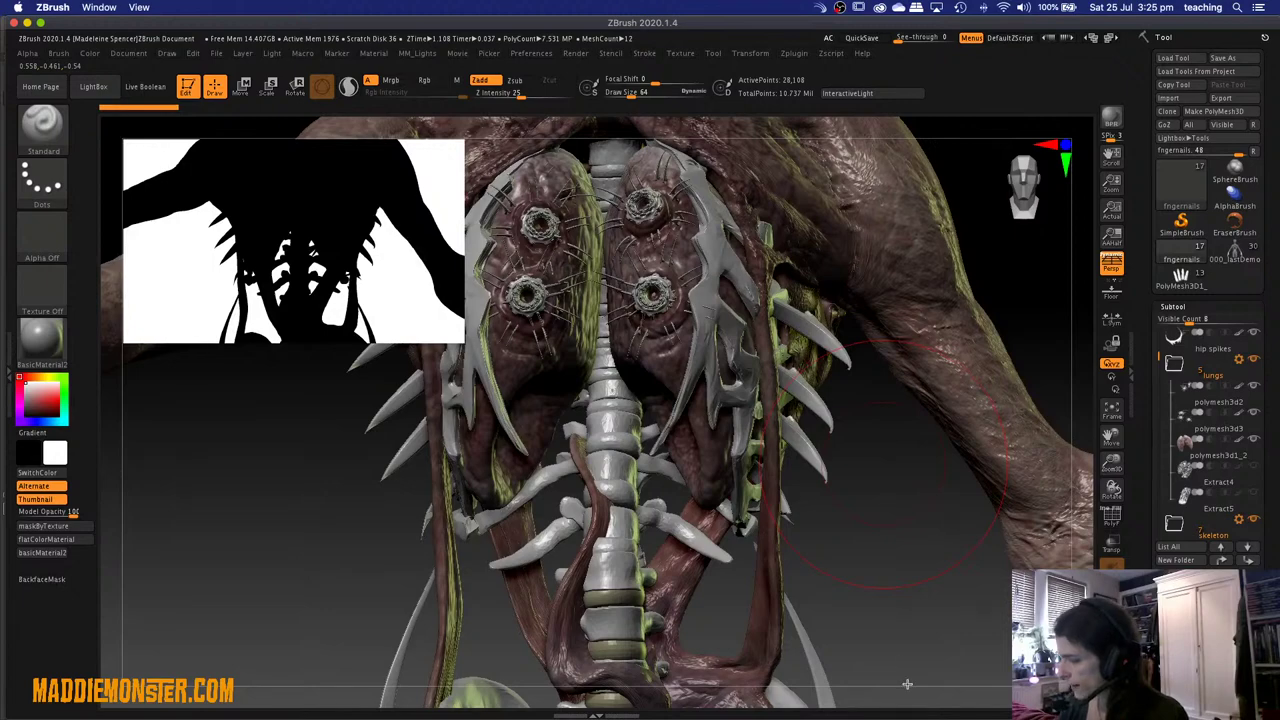
drag(903, 681, 900, 680)
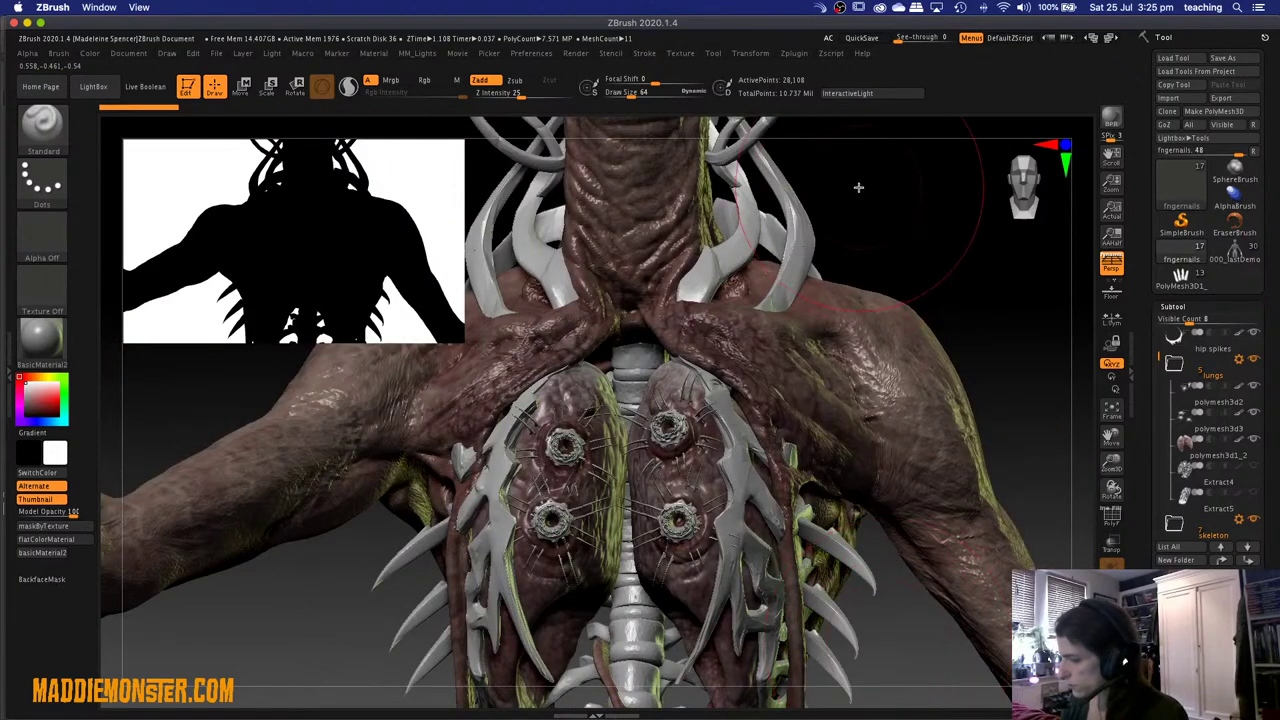
drag(878, 614, 866, 640)
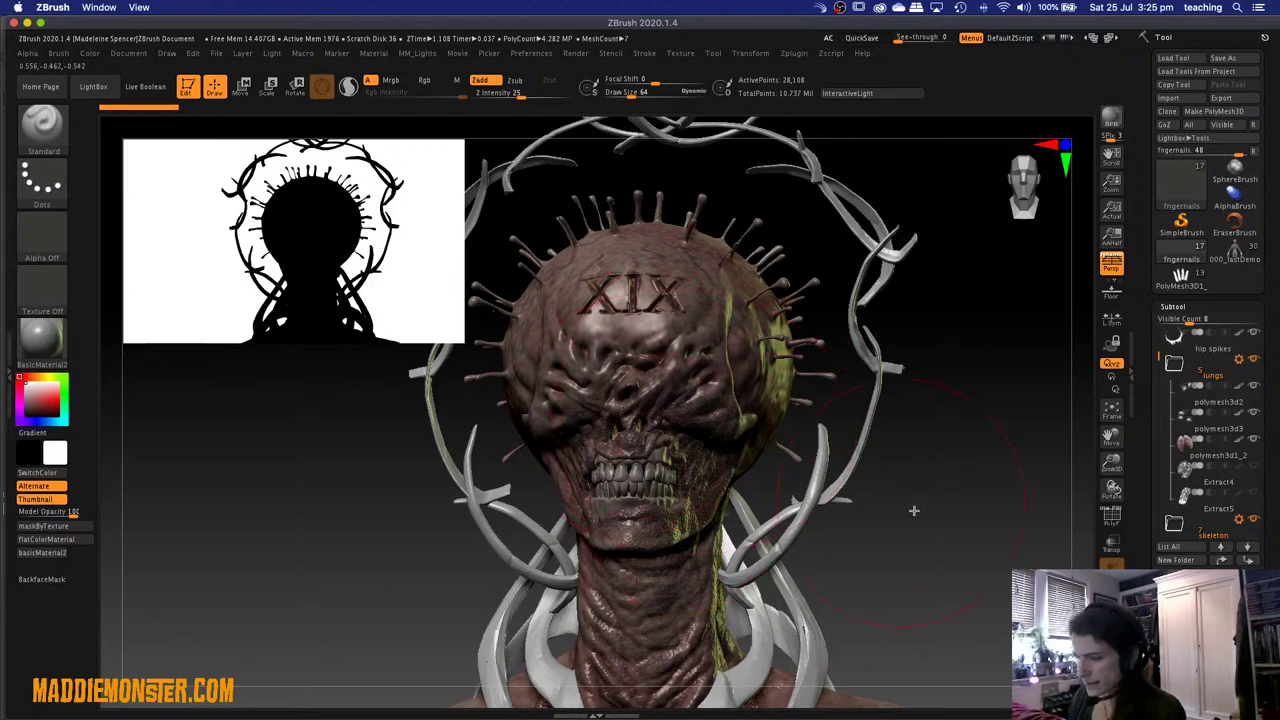
drag(913, 534, 889, 542)
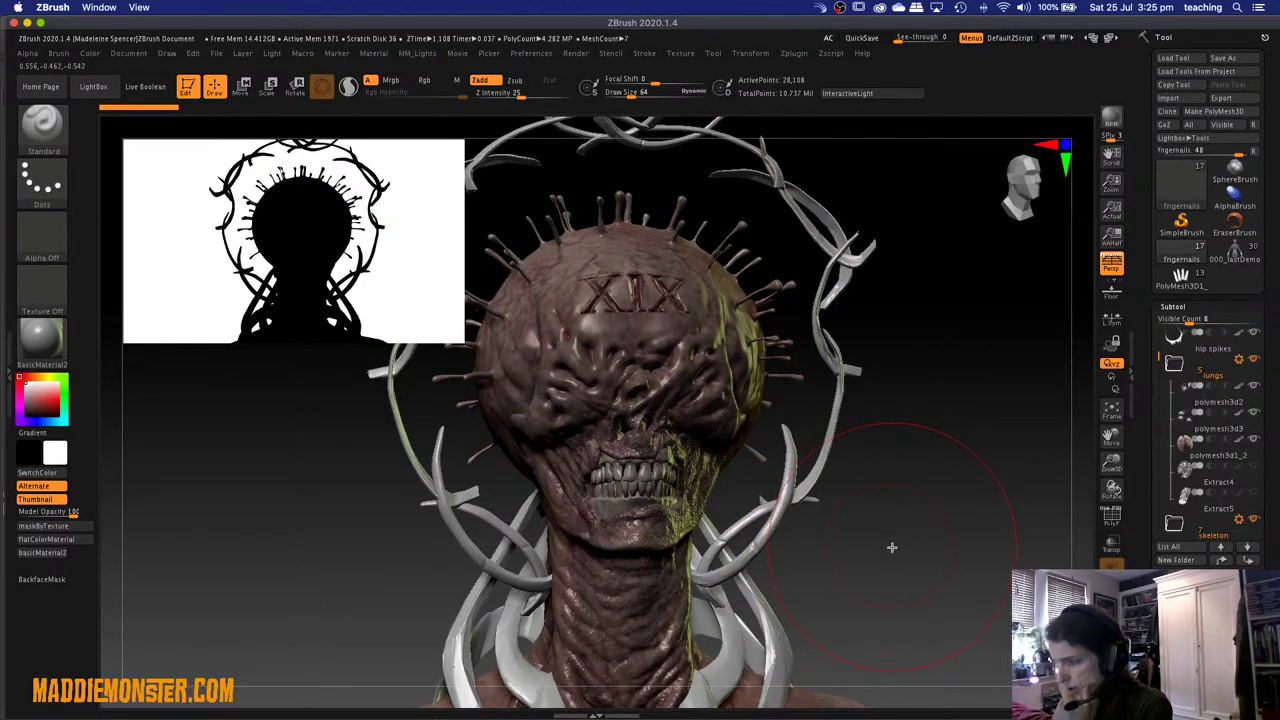
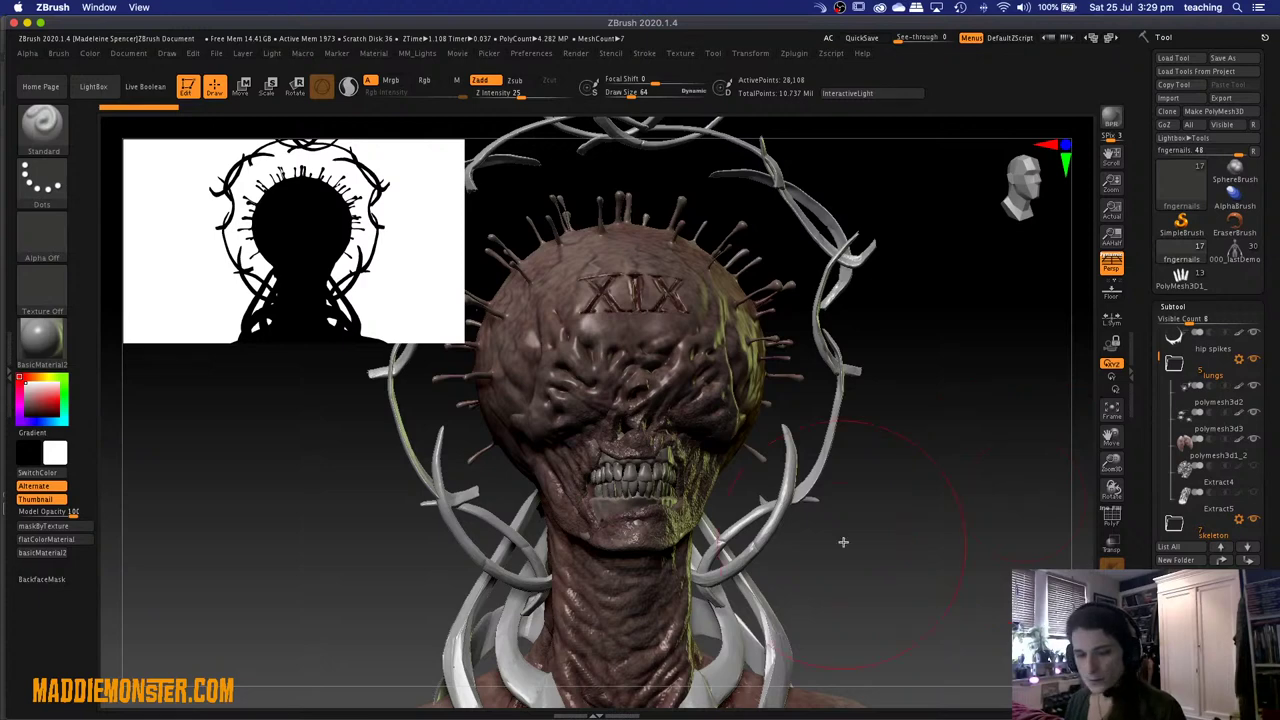
Move the view from the head and neck down to the creature's torso, lungs and arms.
drag(868, 338, 862, 516)
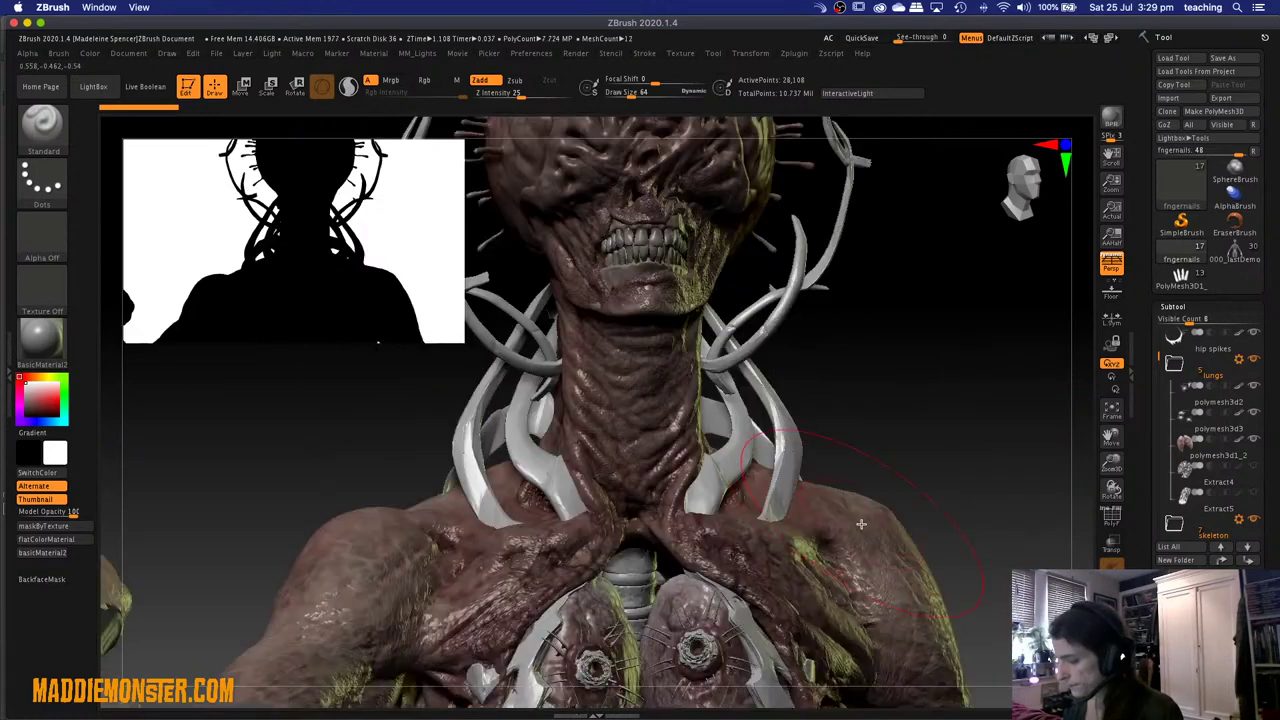
mouse_move(902, 372)
mouse_down()
mouse_move(905, 425)
mouse_move(866, 600)
mouse_up()
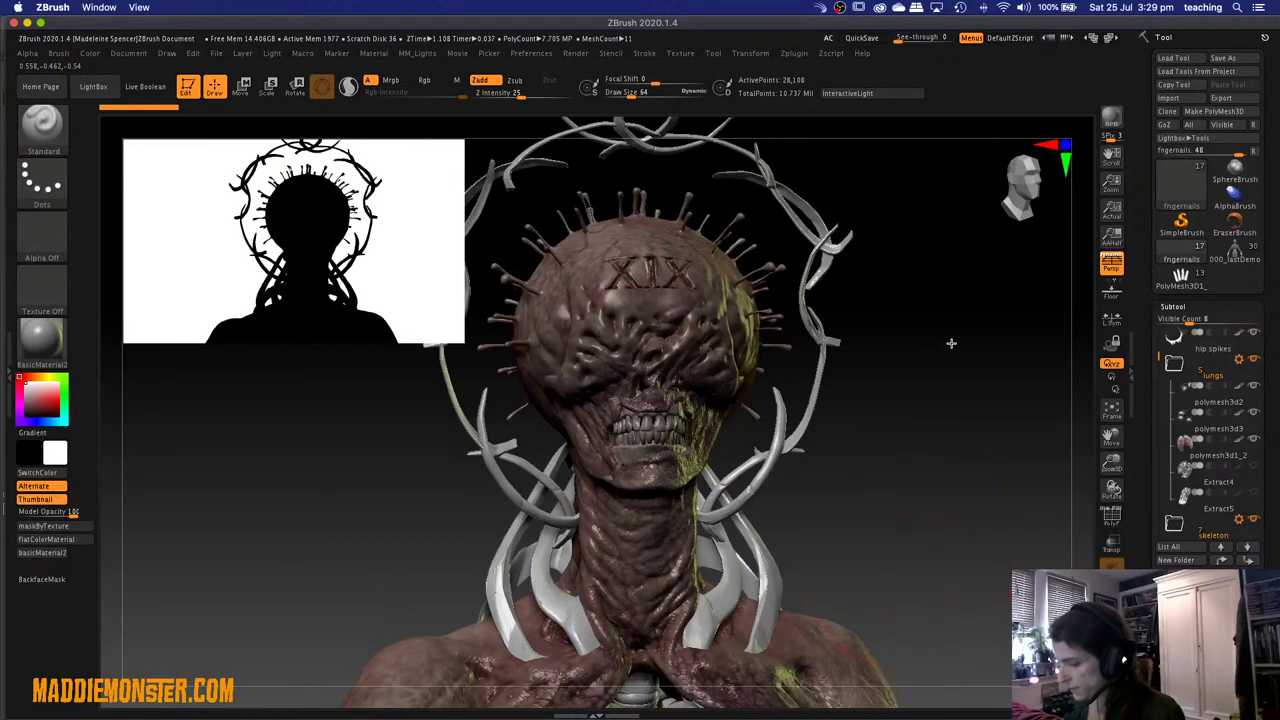
drag(952, 344, 920, 401)
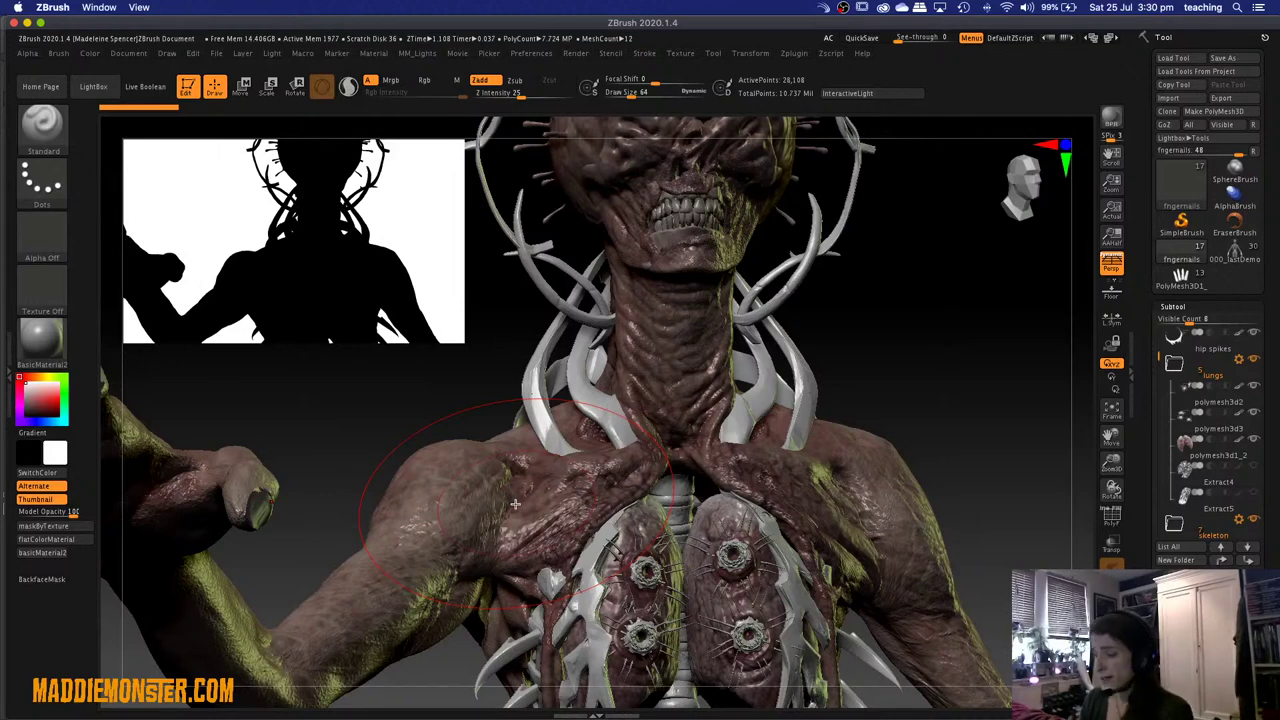
mouse_move(445, 666)
right_down()
mouse_move(505, 674)
mouse_move(462, 551)
right_up()
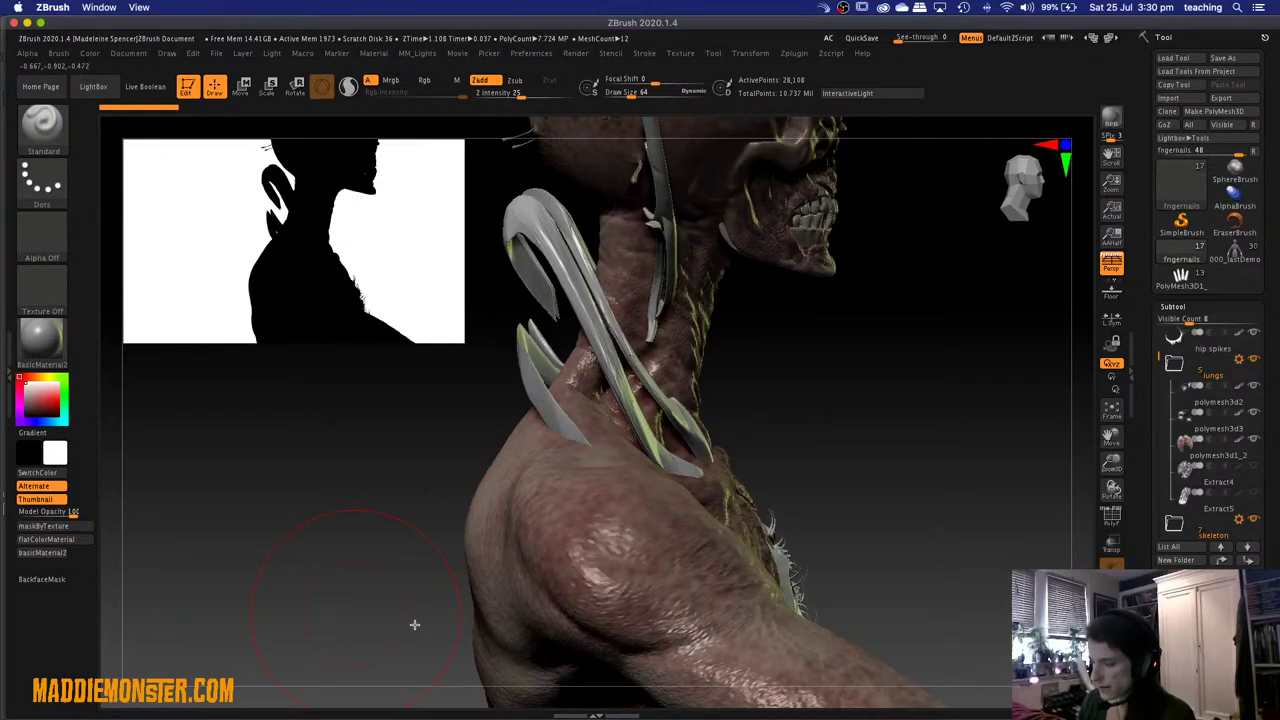
right_drag(414, 623, 409, 625)
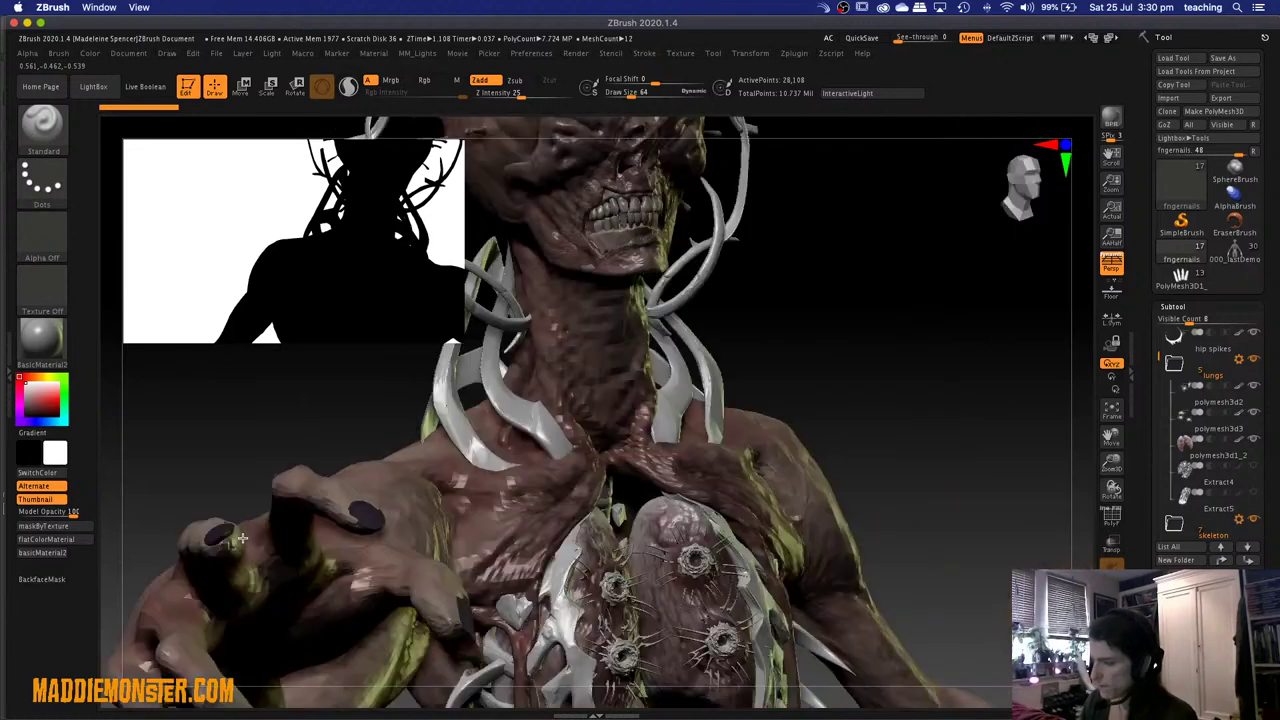
drag(424, 554, 398, 469)
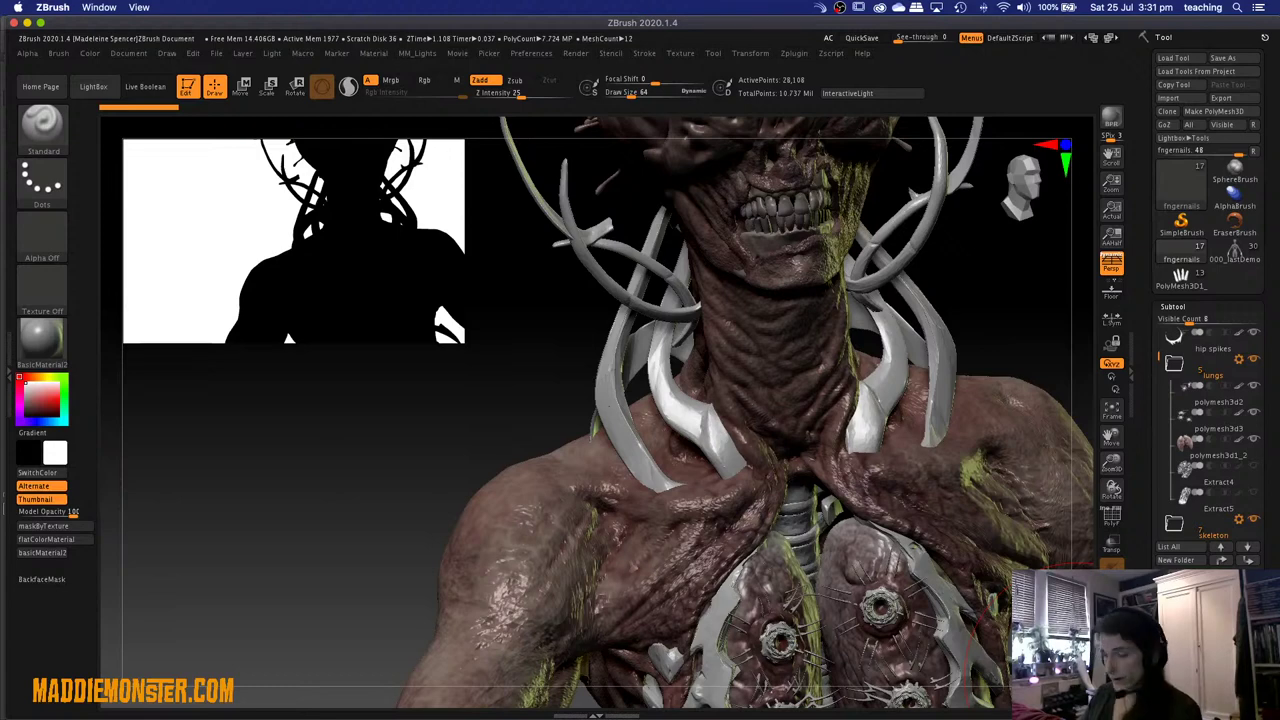
Look through the Zscript and Preferences menus, then frame the whole model with F.
click(836, 55)
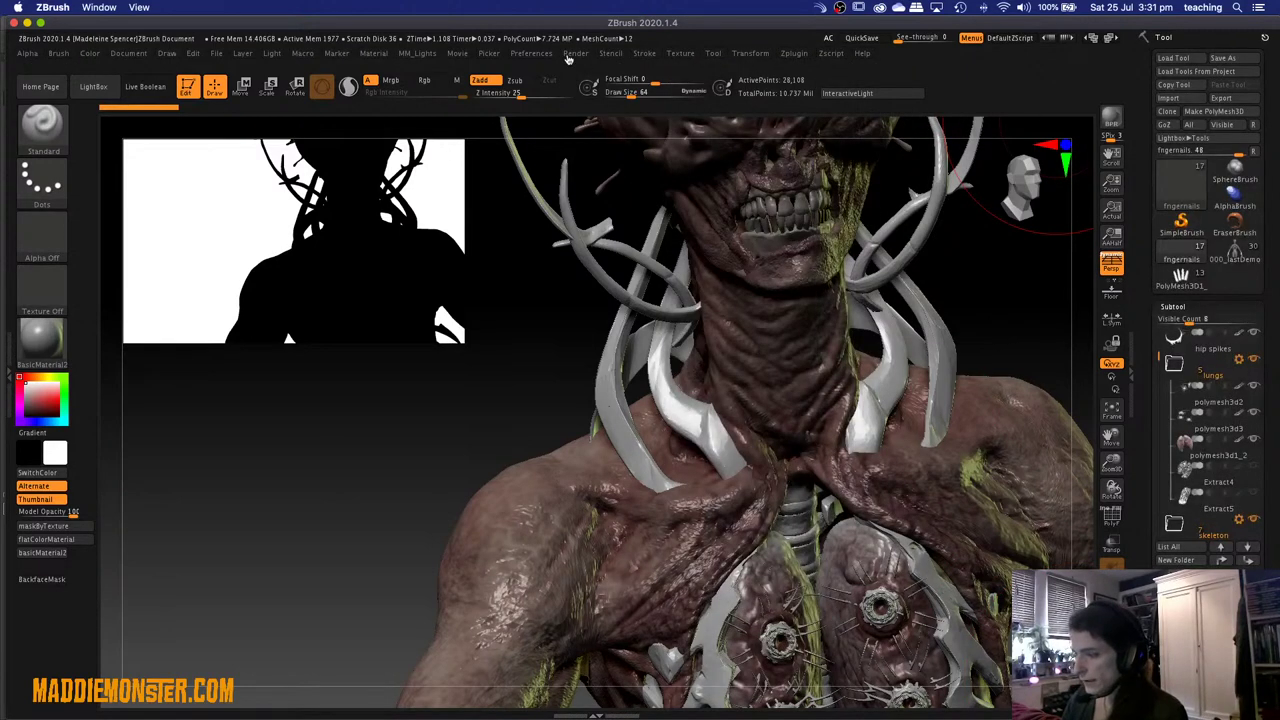
click(531, 54)
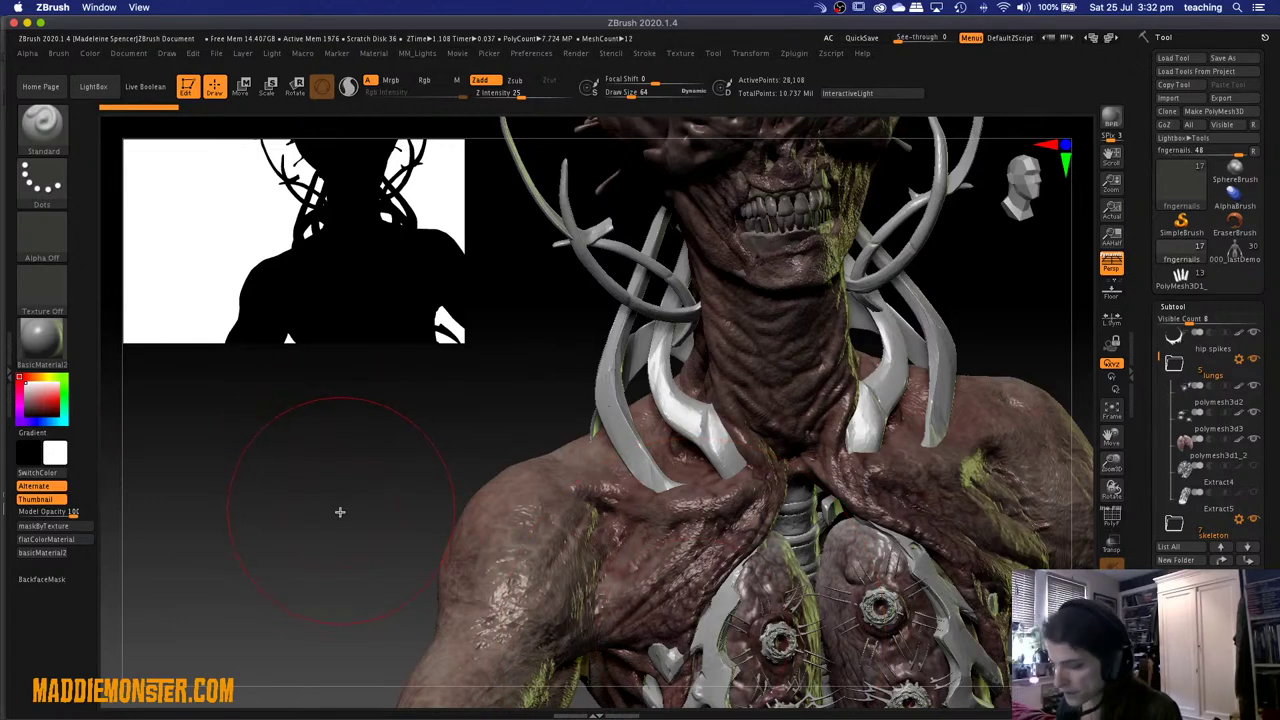
key(f)
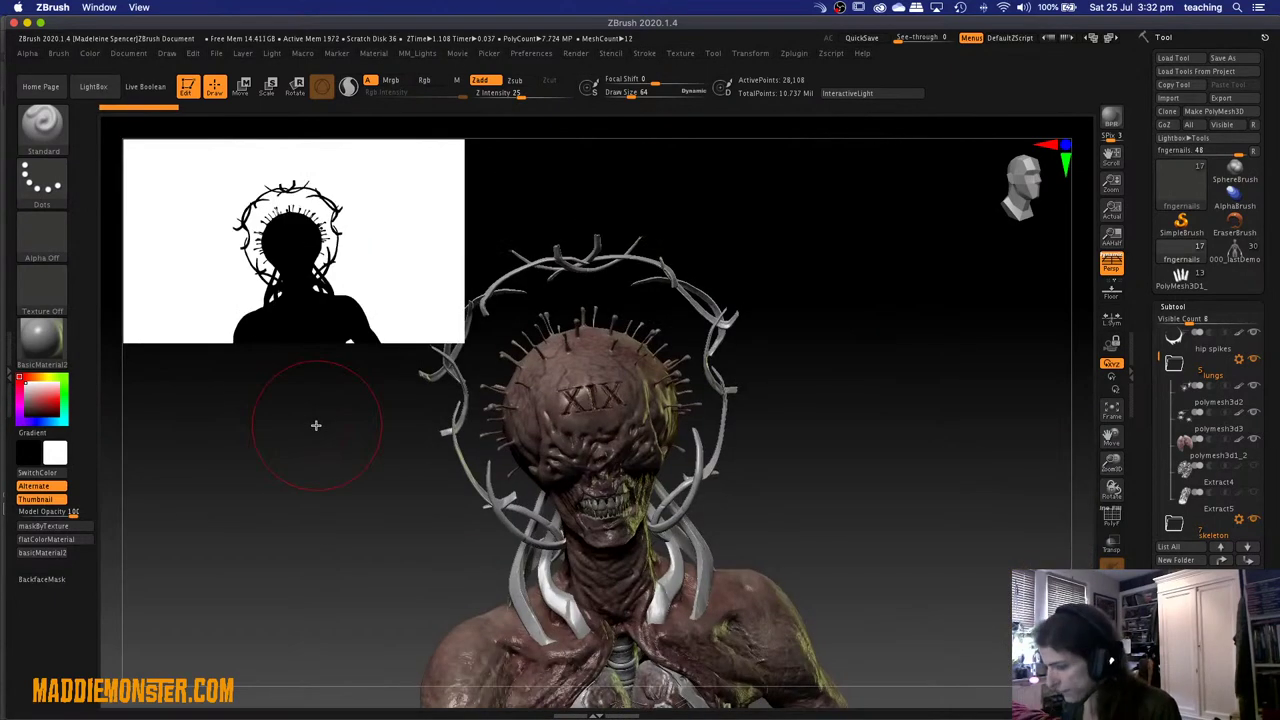
Shift the head to the lower right and switch to the Chrome hand-skeleton reference.
alt+drag(901, 544, 873, 547)
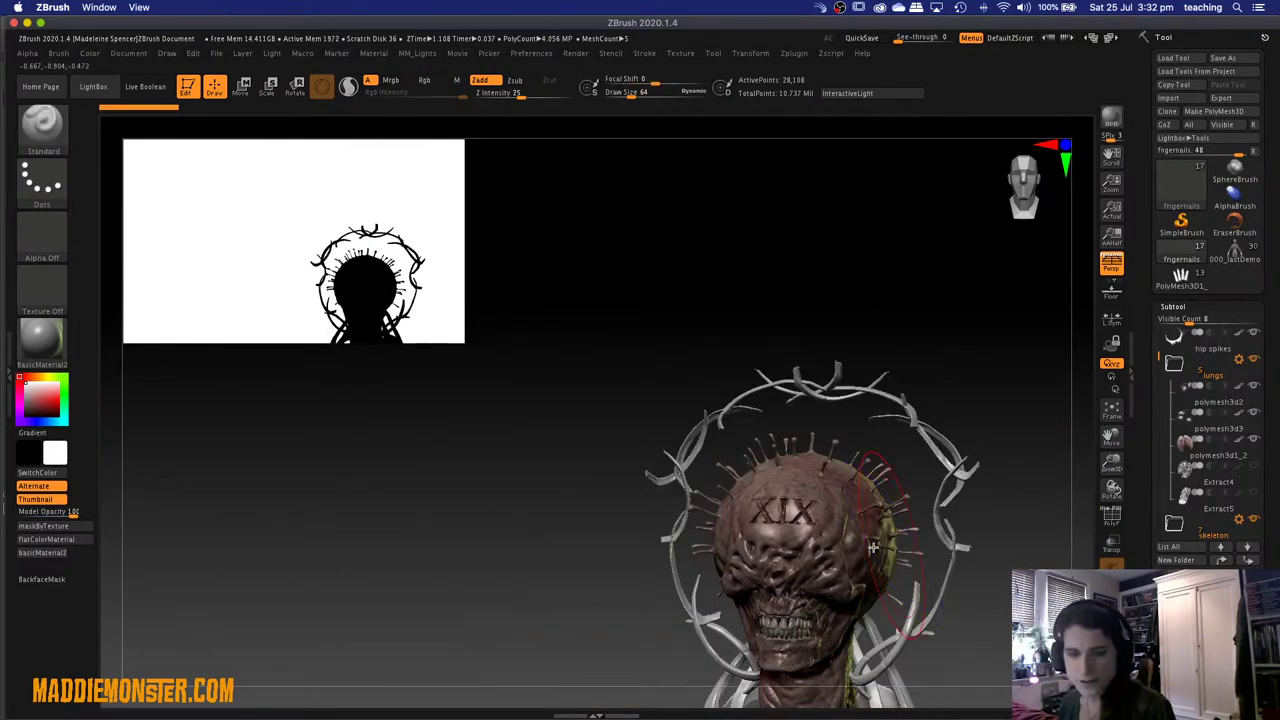
key(ctrl)
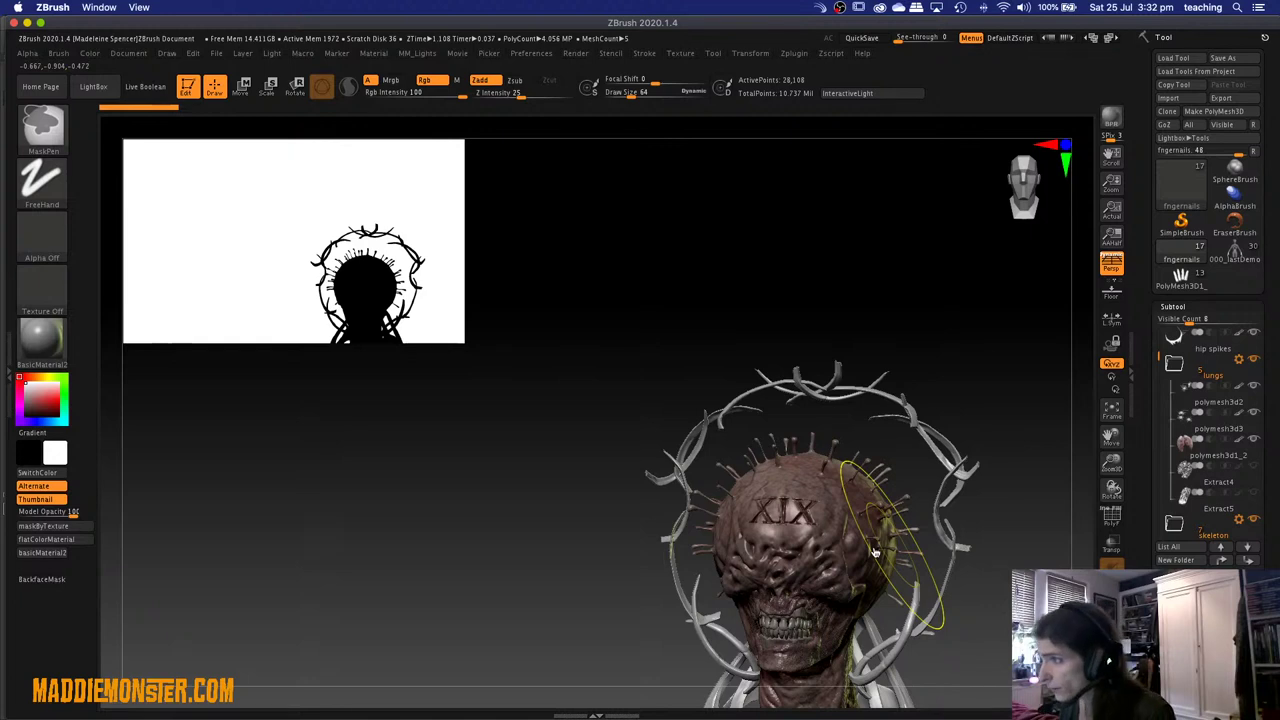
key(super+Tab)
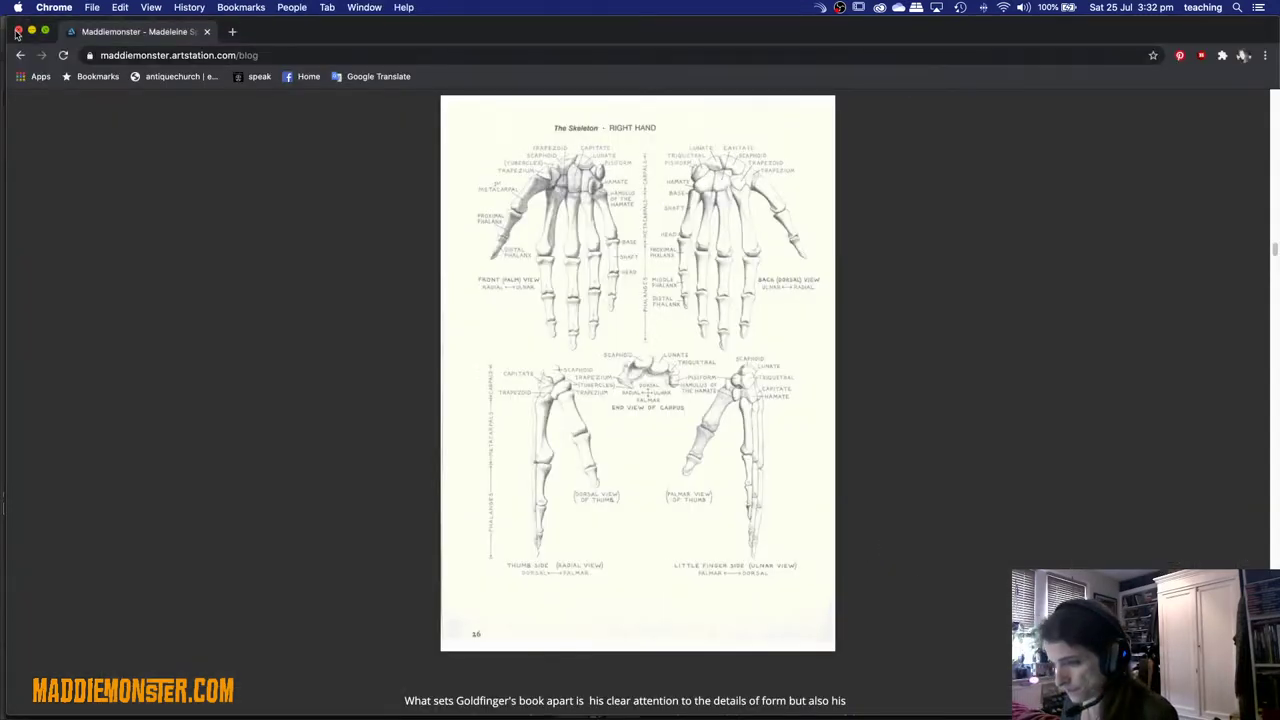
Scroll back up to the blog post's title and close the Chrome window.
scroll(640, 308, up, 10)
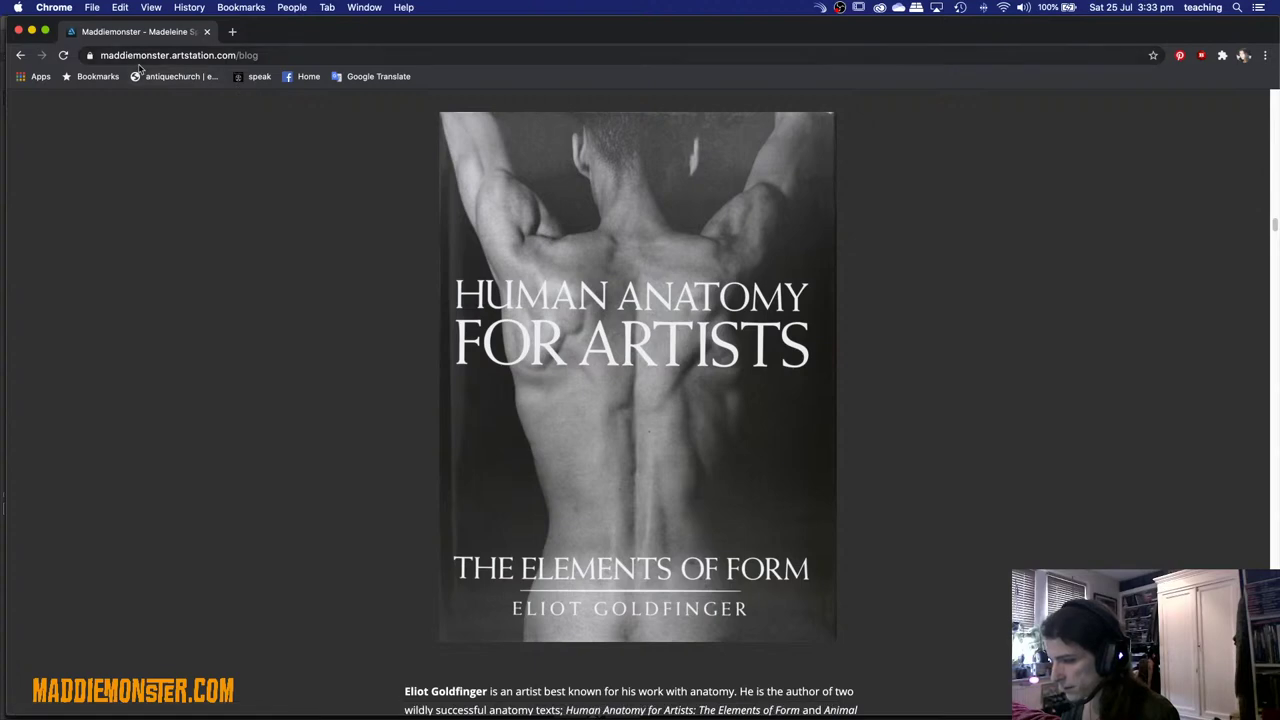
scroll(631, 442, up, 8)
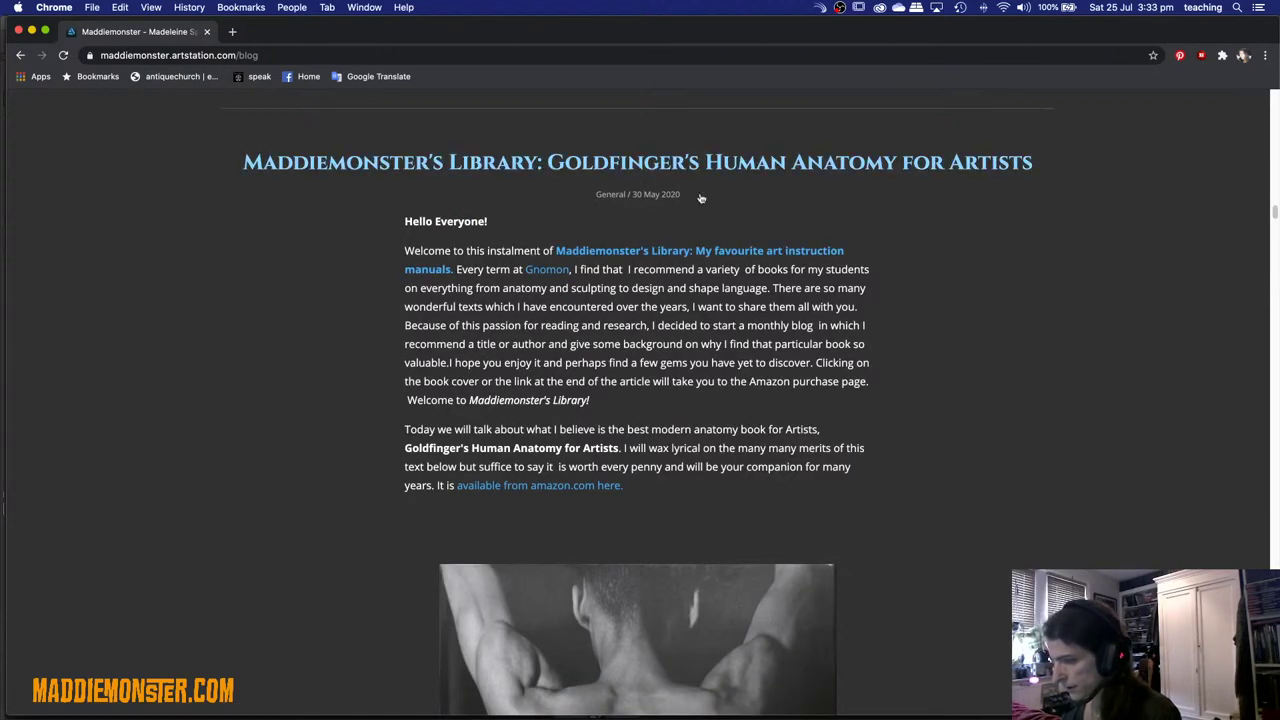
click(17, 31)
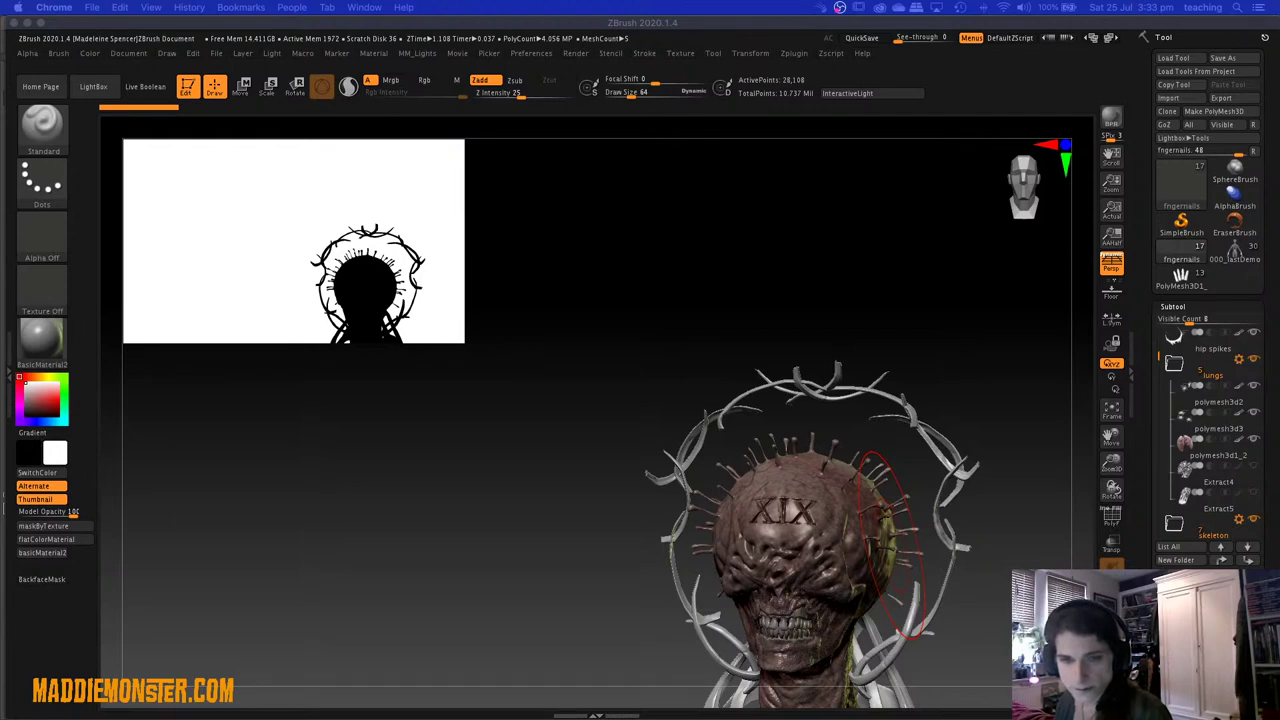
Quick Look sculptingProcessVideo_01.mpg, enlarging the preview and moving it up and left.
key(space)
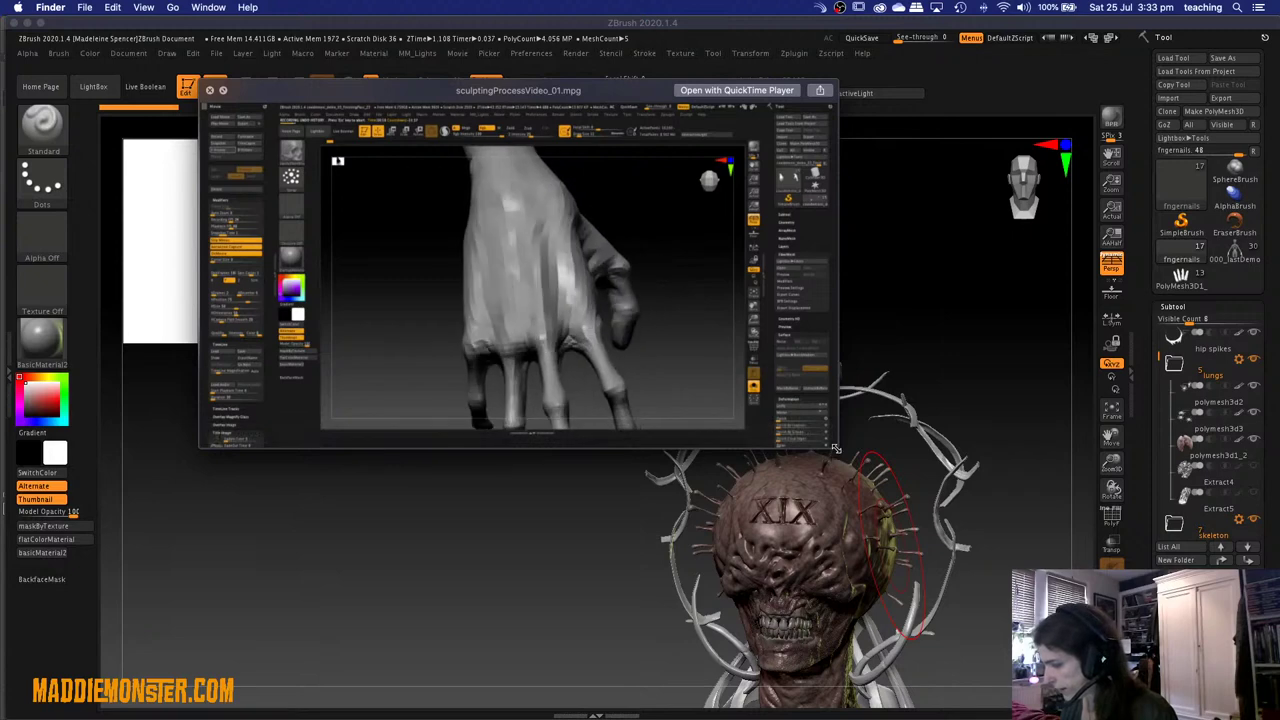
drag(836, 448, 1175, 655)
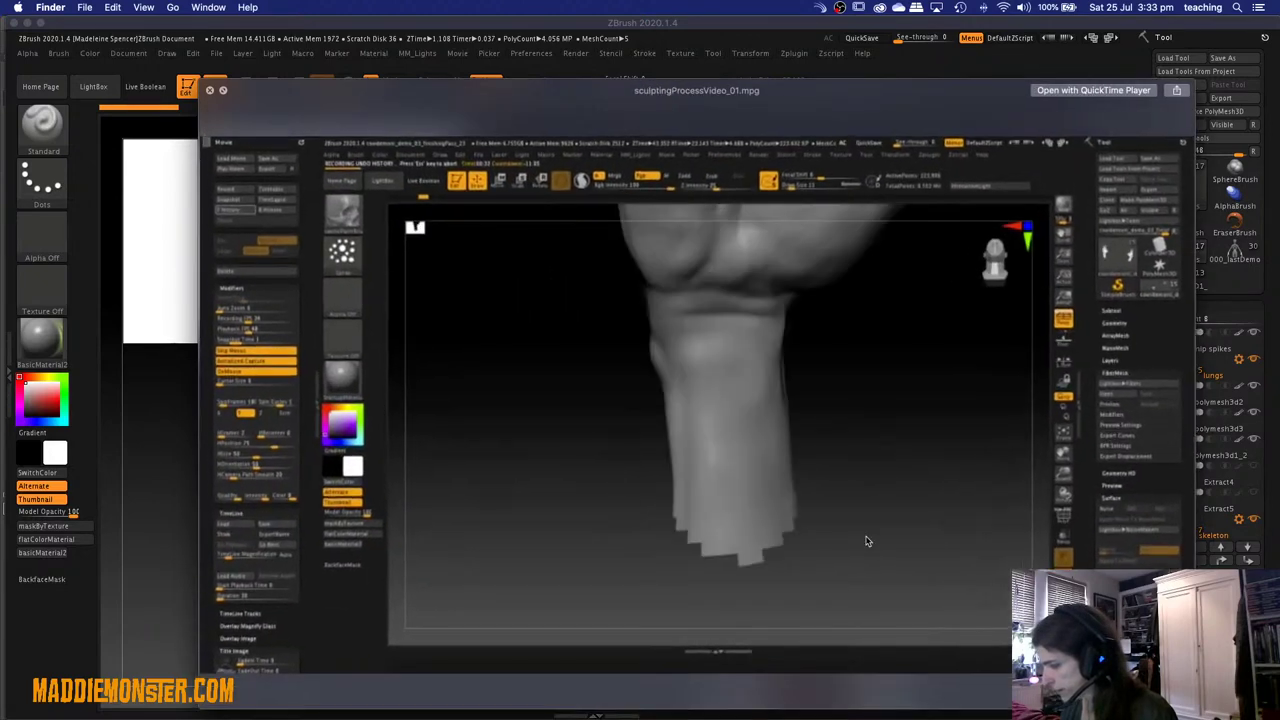
drag(413, 178, 350, 152)
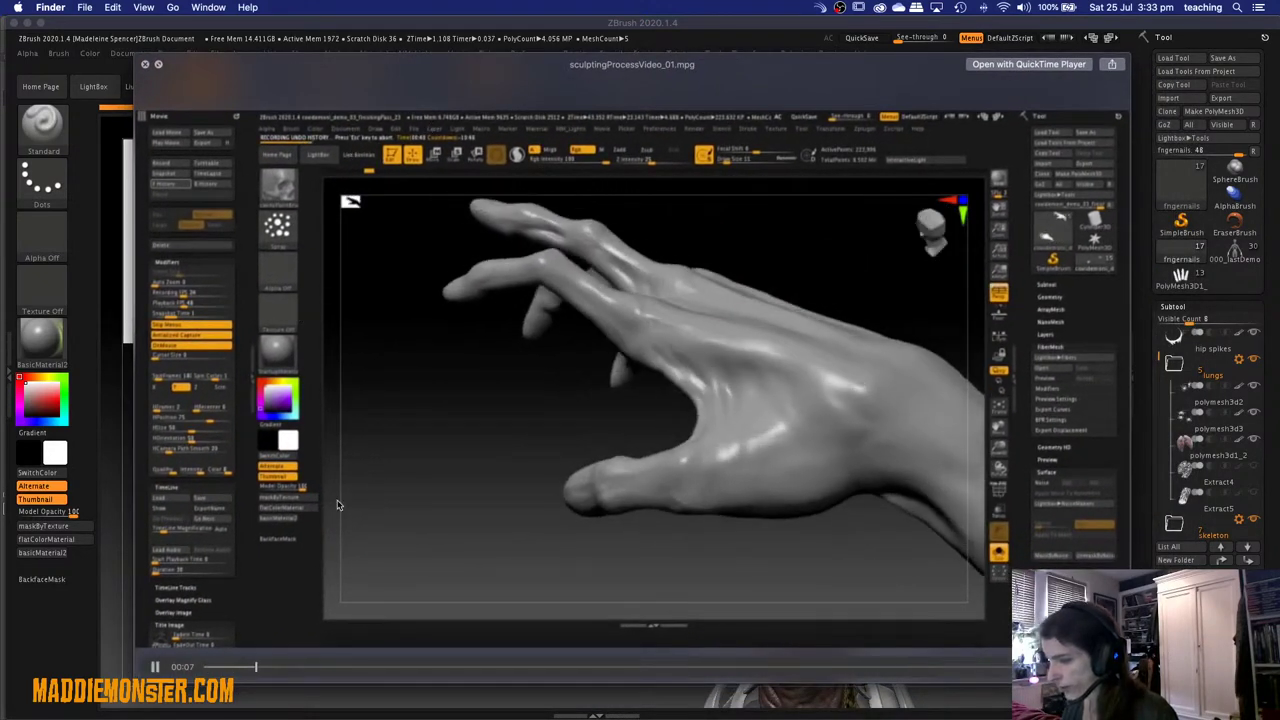
drag(266, 674, 130, 655)
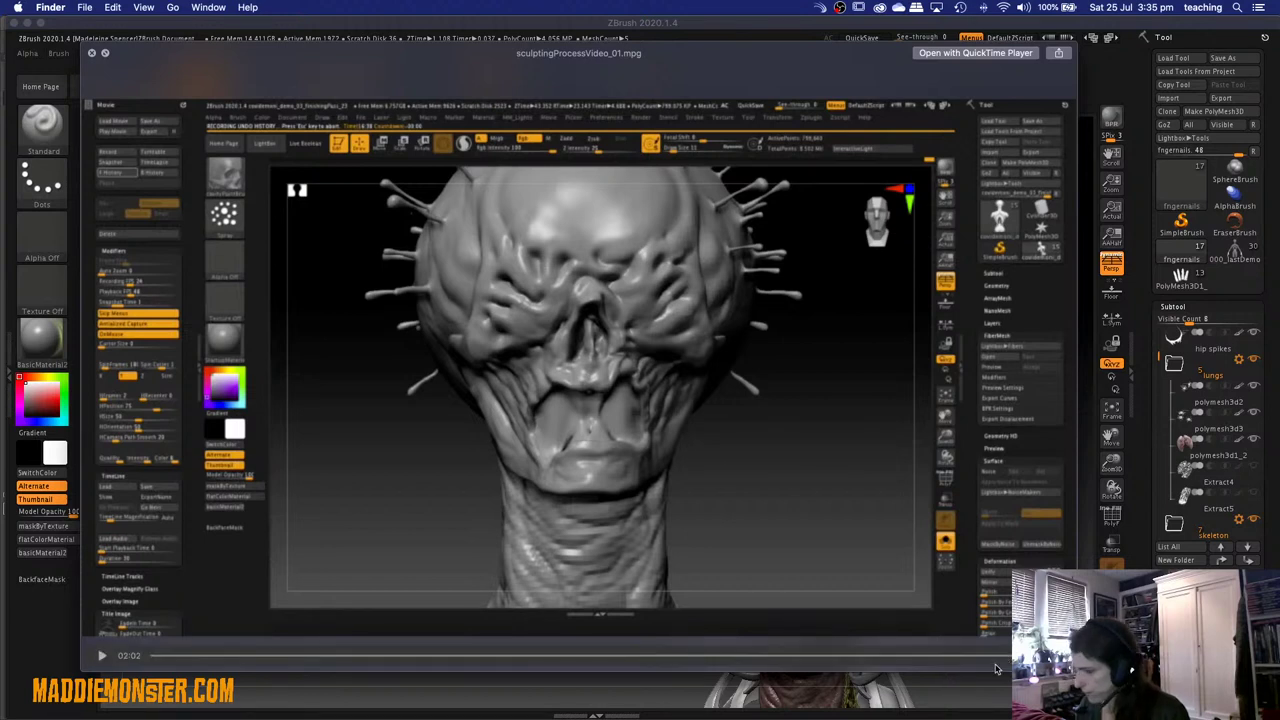
Rewind the sculpting video to about 1:30, then earlier still.
drag(1020, 661, 978, 668)
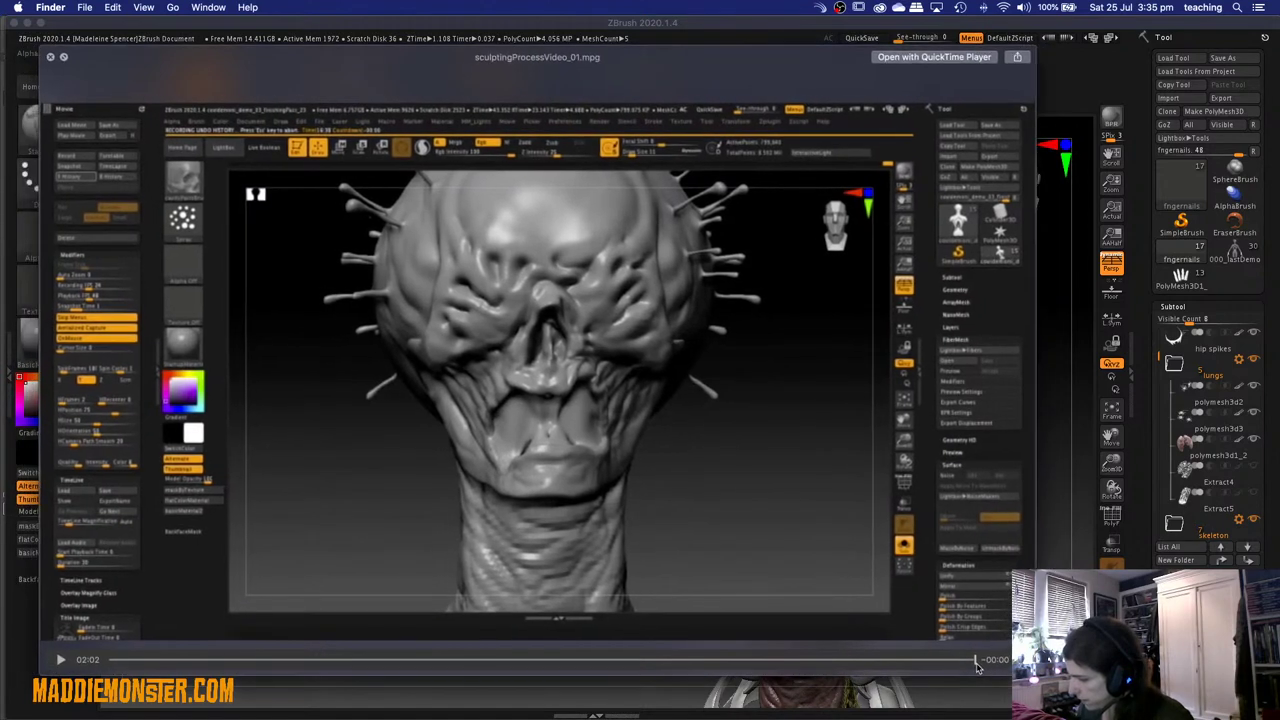
click(716, 661)
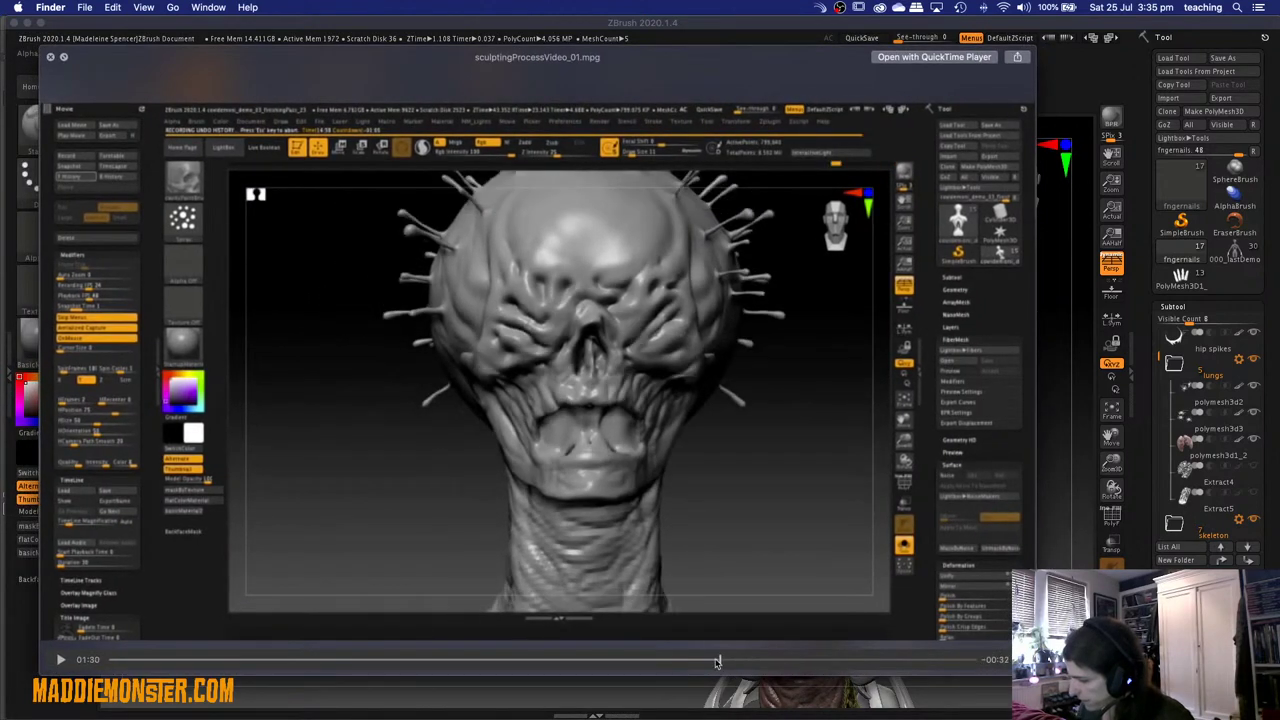
drag(519, 663, 461, 661)
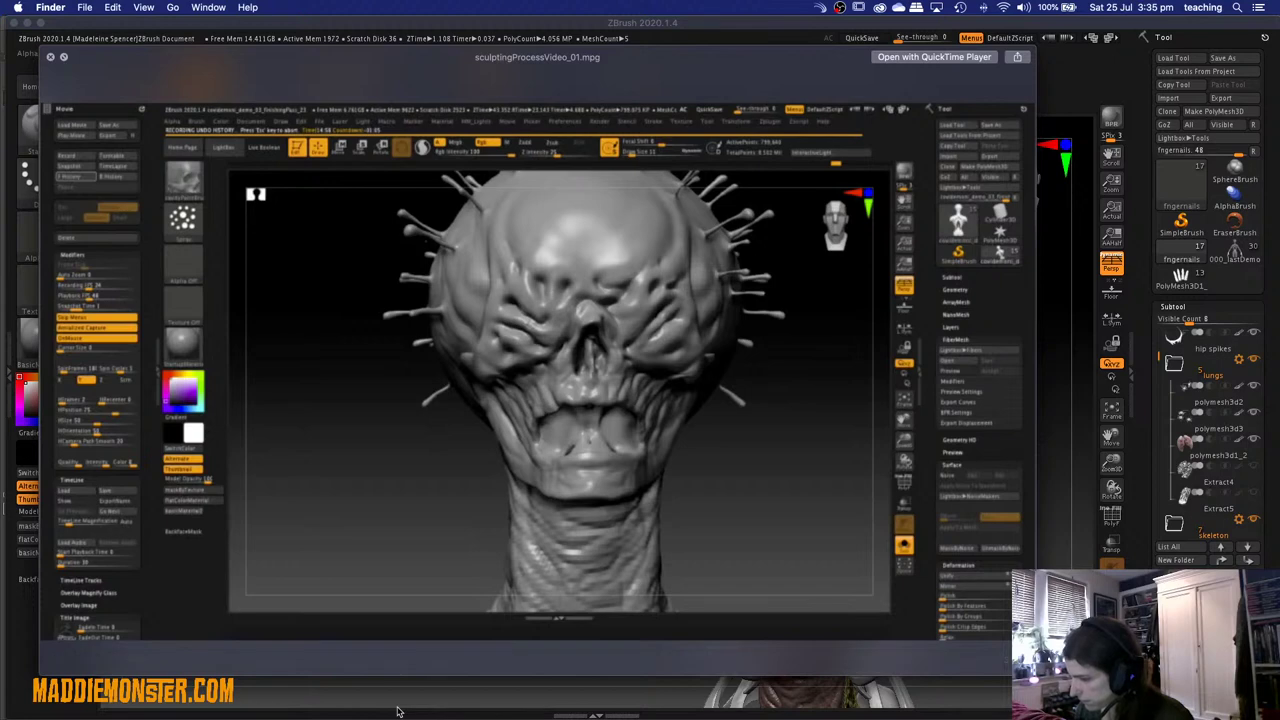
Back in ZBrush, switch to the hand meshes tool and frame the arm front-on.
click(51, 57)
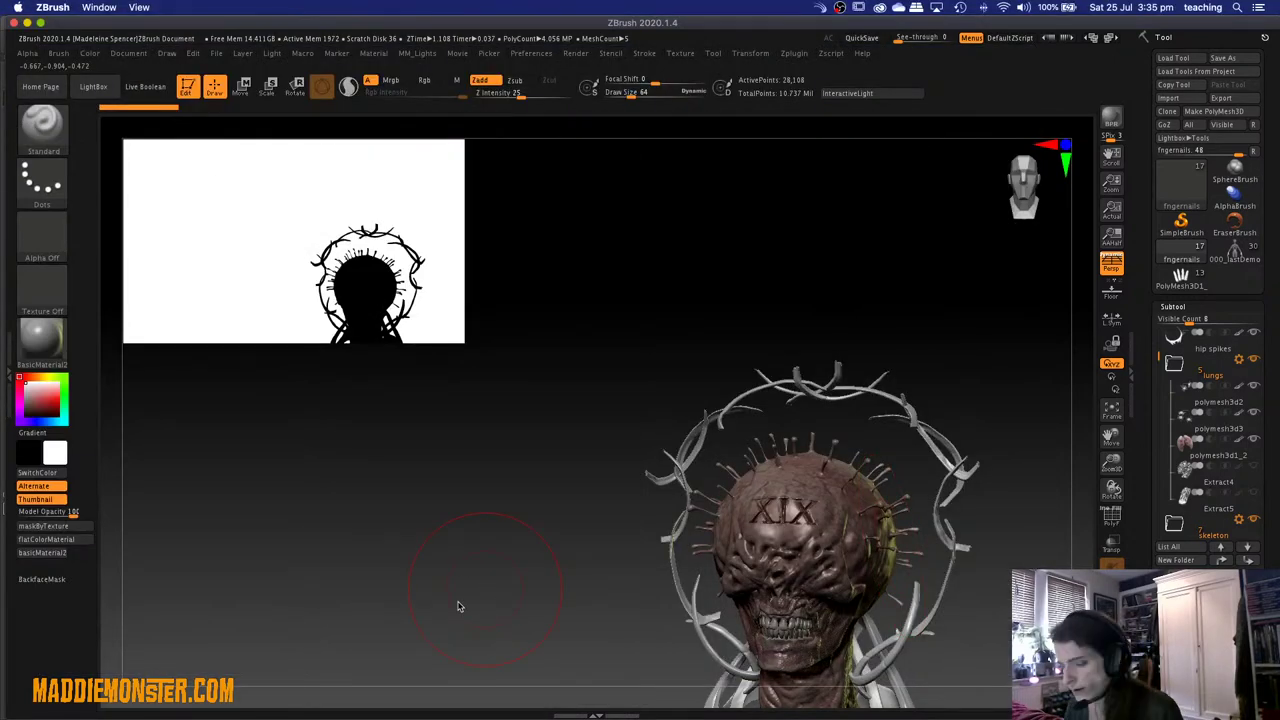
click(1180, 279)
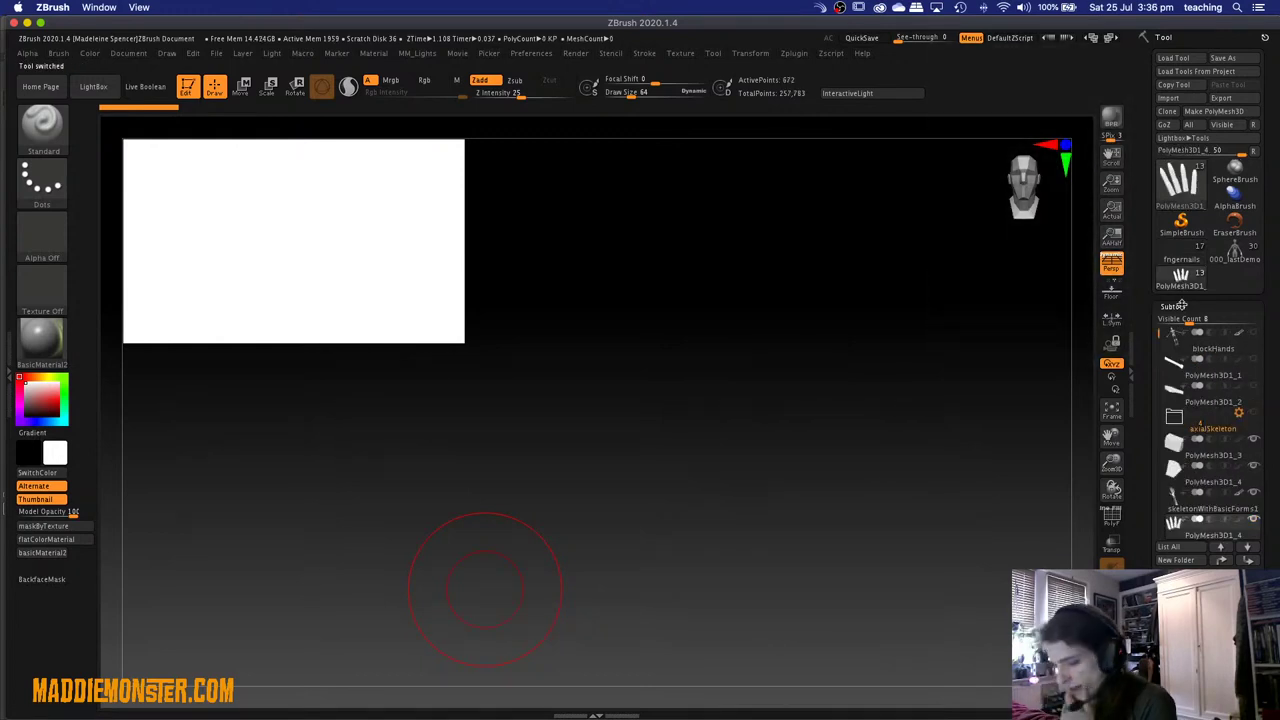
key(f)
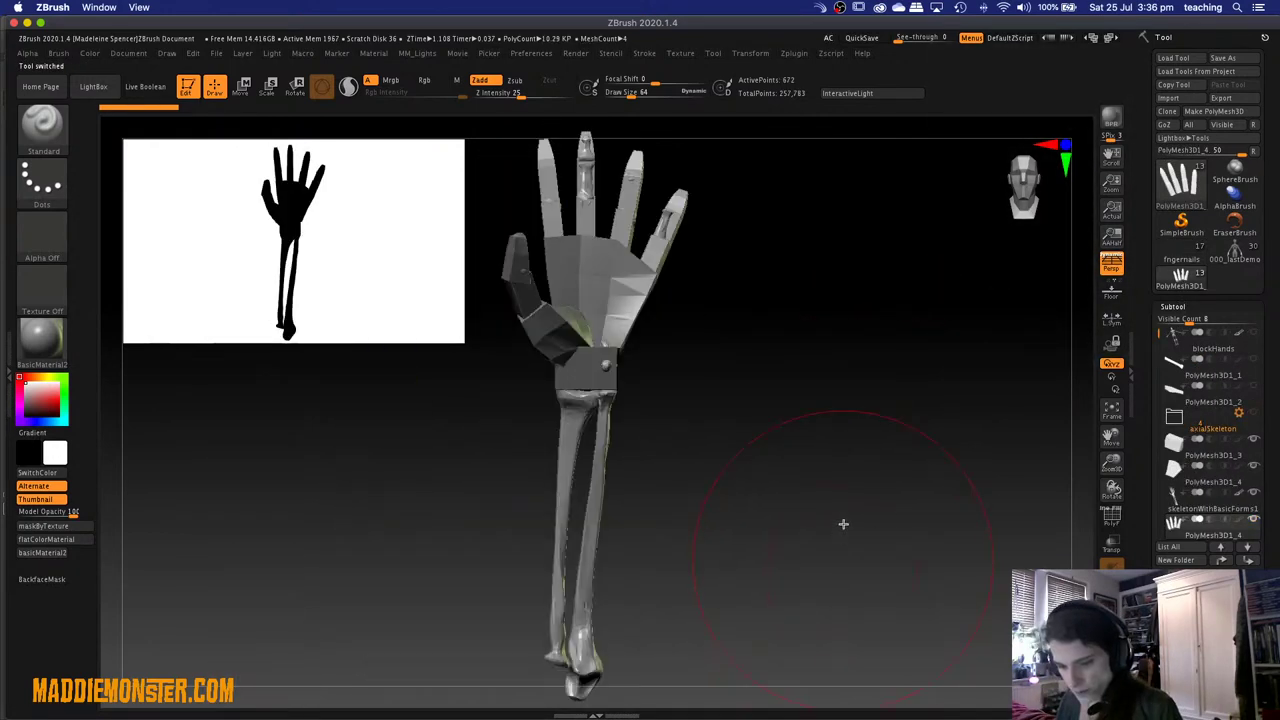
mouse_move(840, 518)
mouse_down()
mouse_move(814, 486)
mouse_move(757, 477)
mouse_move(849, 470)
mouse_up()
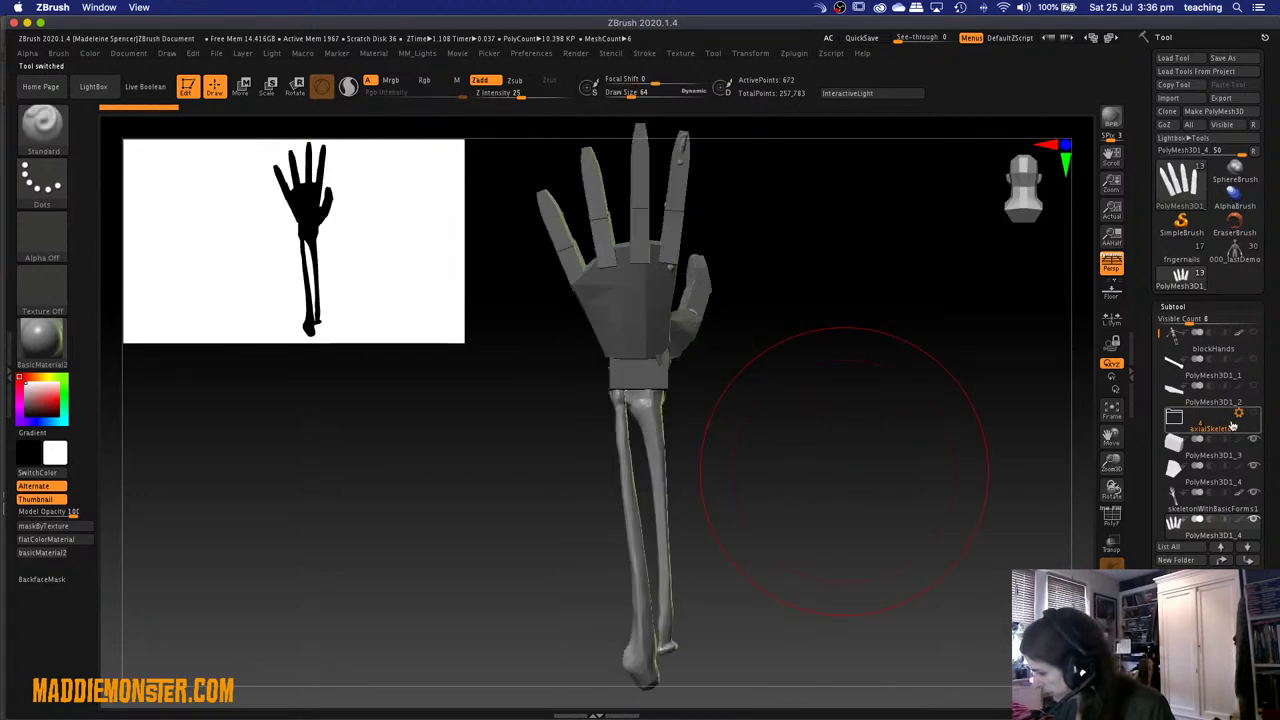
Make skeletonWithBasicForms1 the active subtool and turn the skeleton hand palm-facing.
mouse_move(1246, 504)
click(1177, 508)
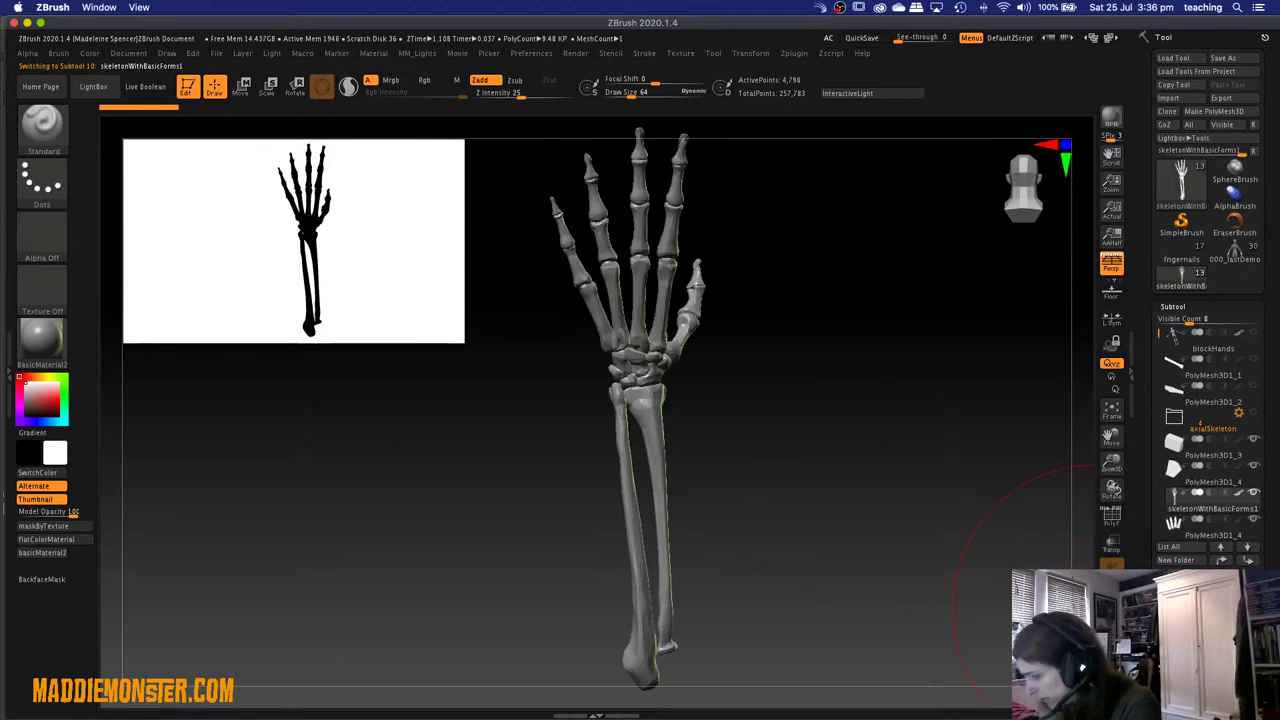
drag(862, 597, 871, 551)
drag(783, 363, 703, 413)
key(space)
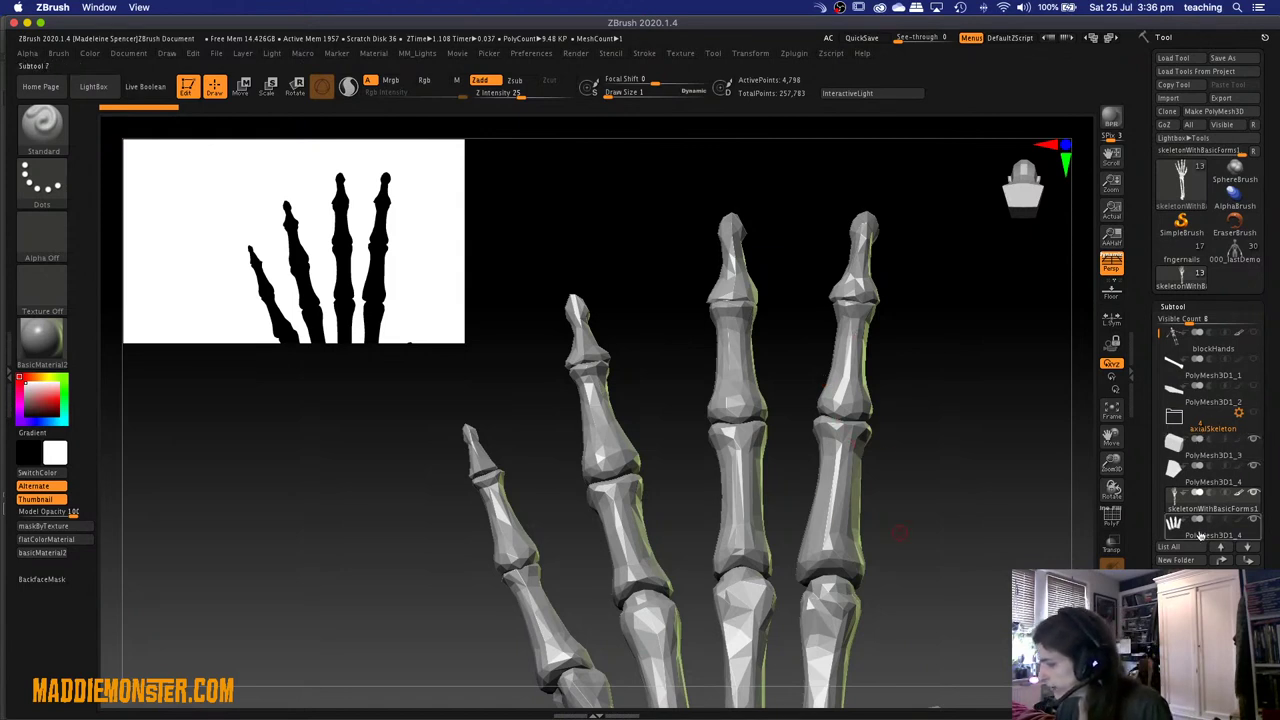
Compare block hand and finger bones in Xpose view, then load 000_lastDemoStart.
key(shift+x)
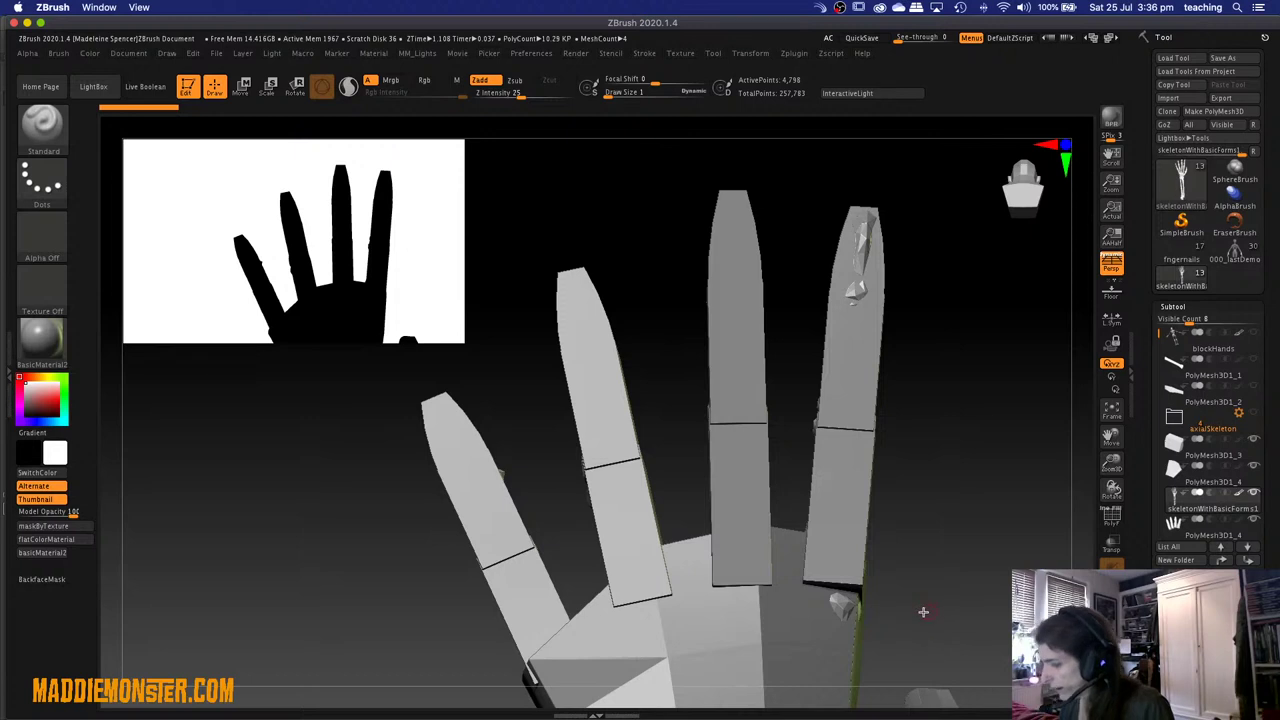
drag(956, 597, 983, 543)
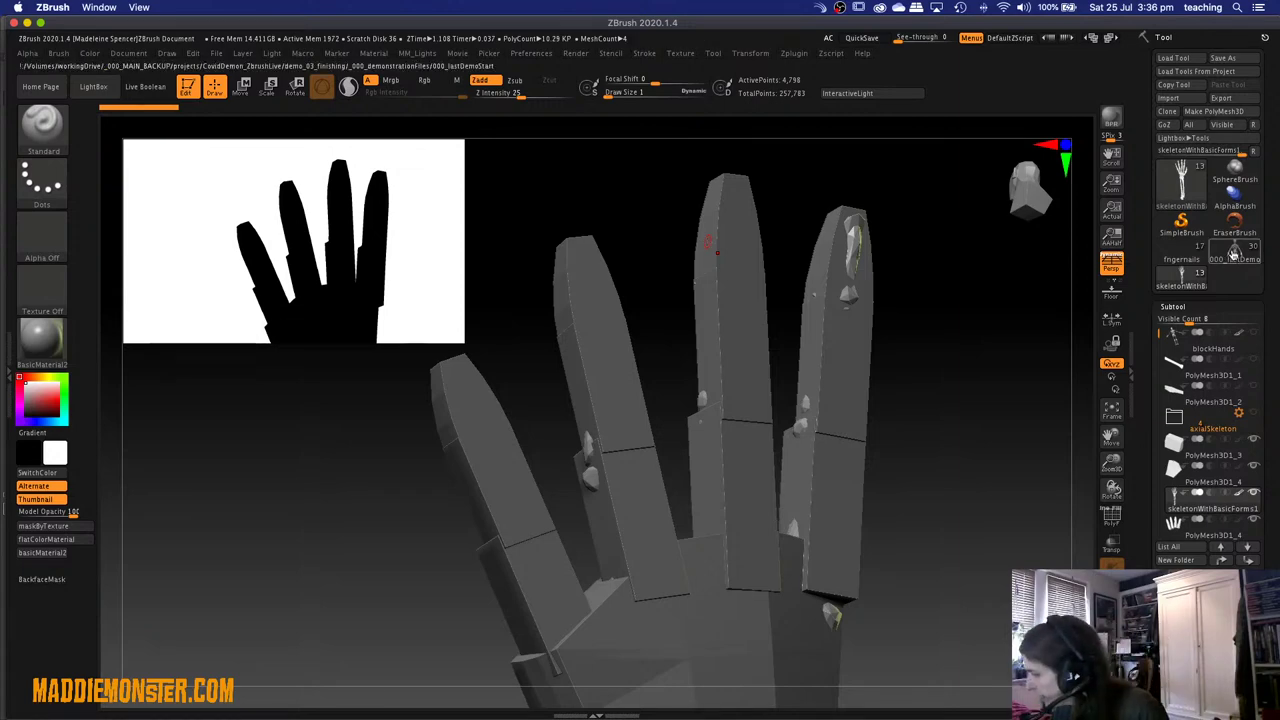
click(1234, 254)
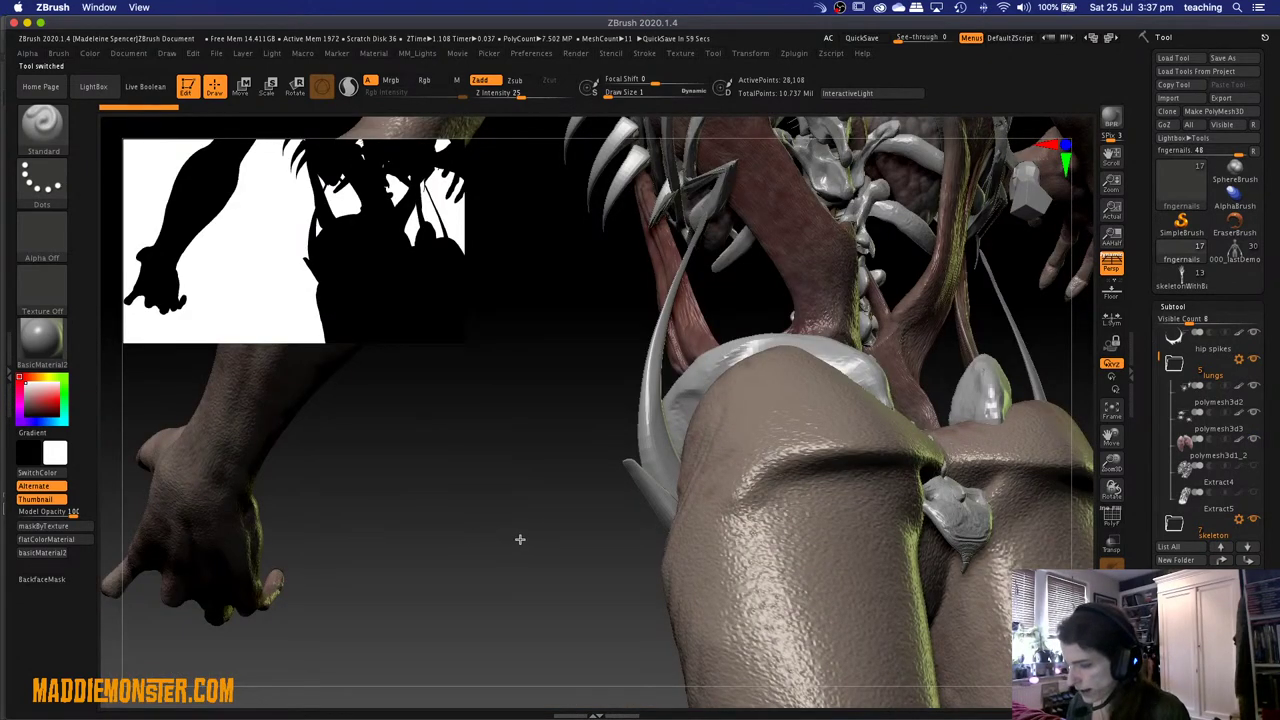
Widen the view to the top of the clawed hand and shrink the brush to size 4.
key(f)
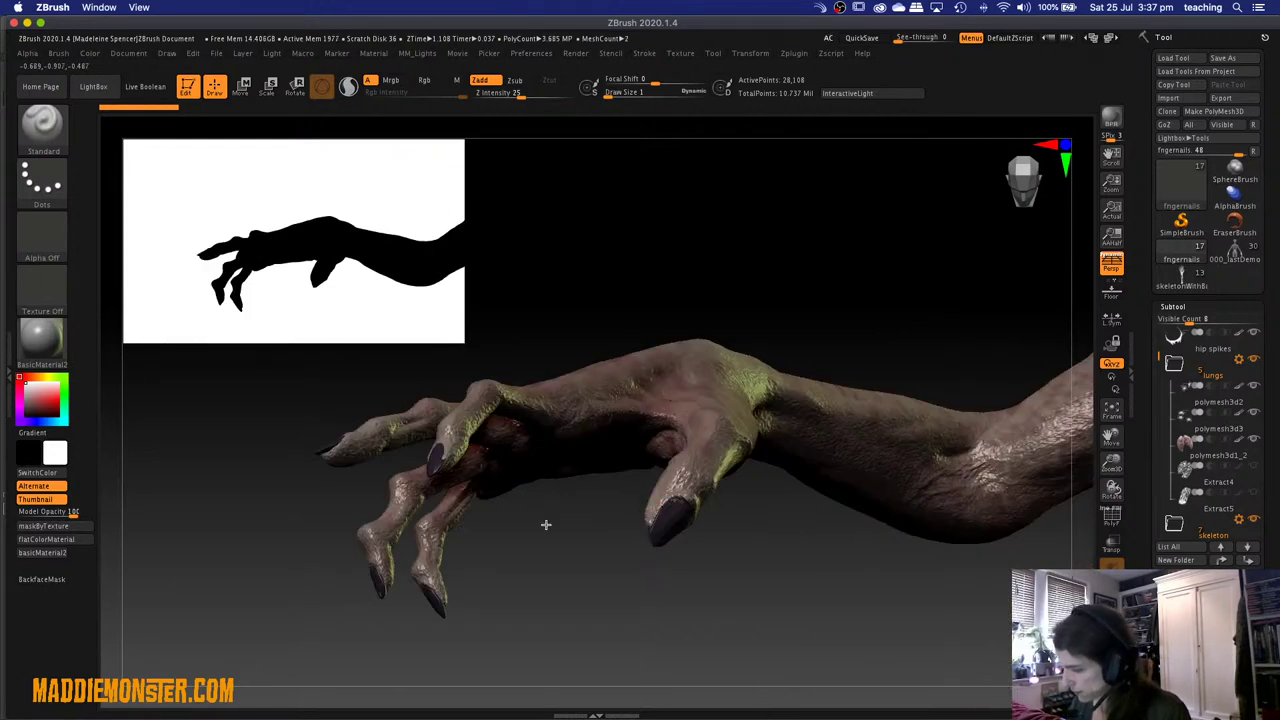
drag(571, 551, 589, 564)
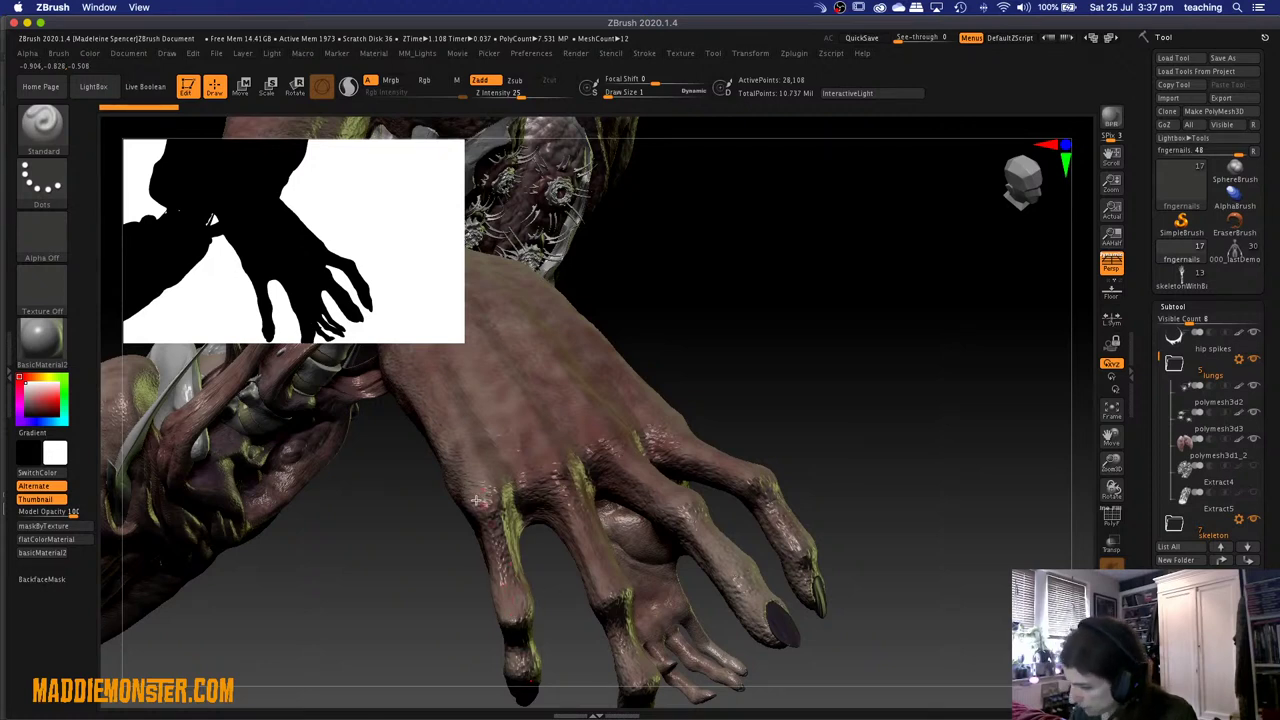
key(space)
drag(491, 484, 485, 485)
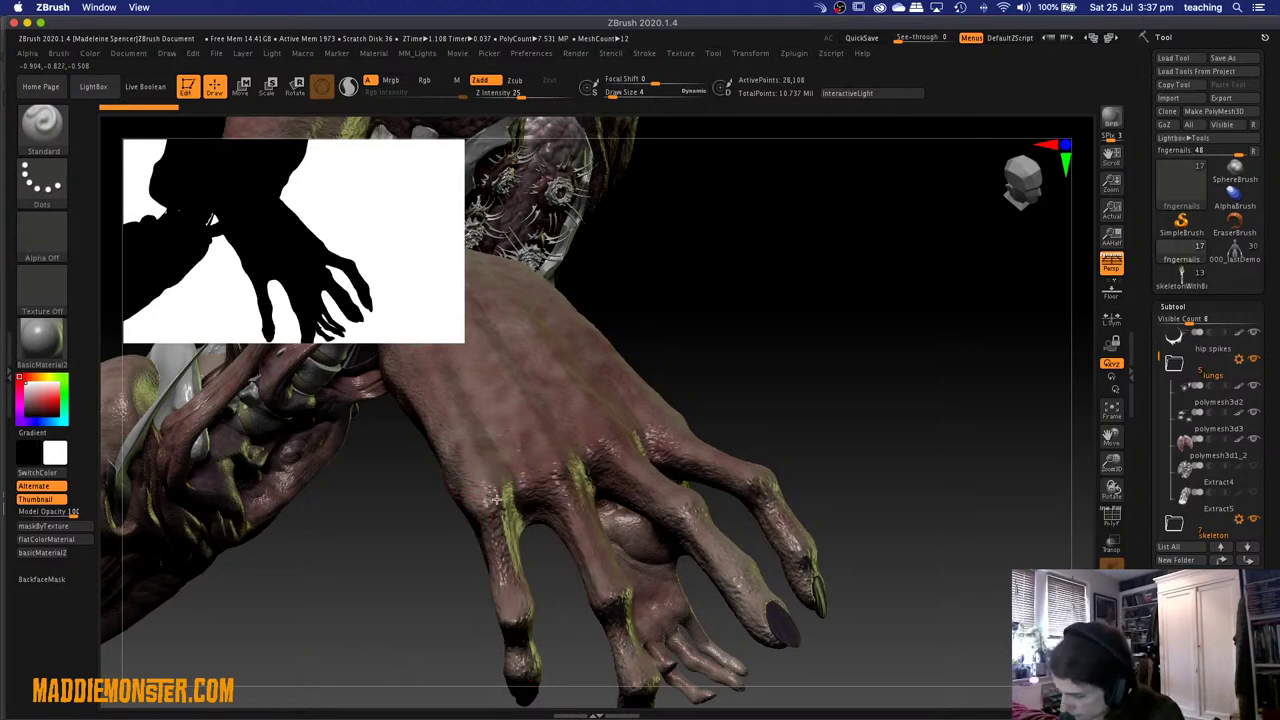
Select the main body subtool and turn off its polypaint.
alt+click(493, 486)
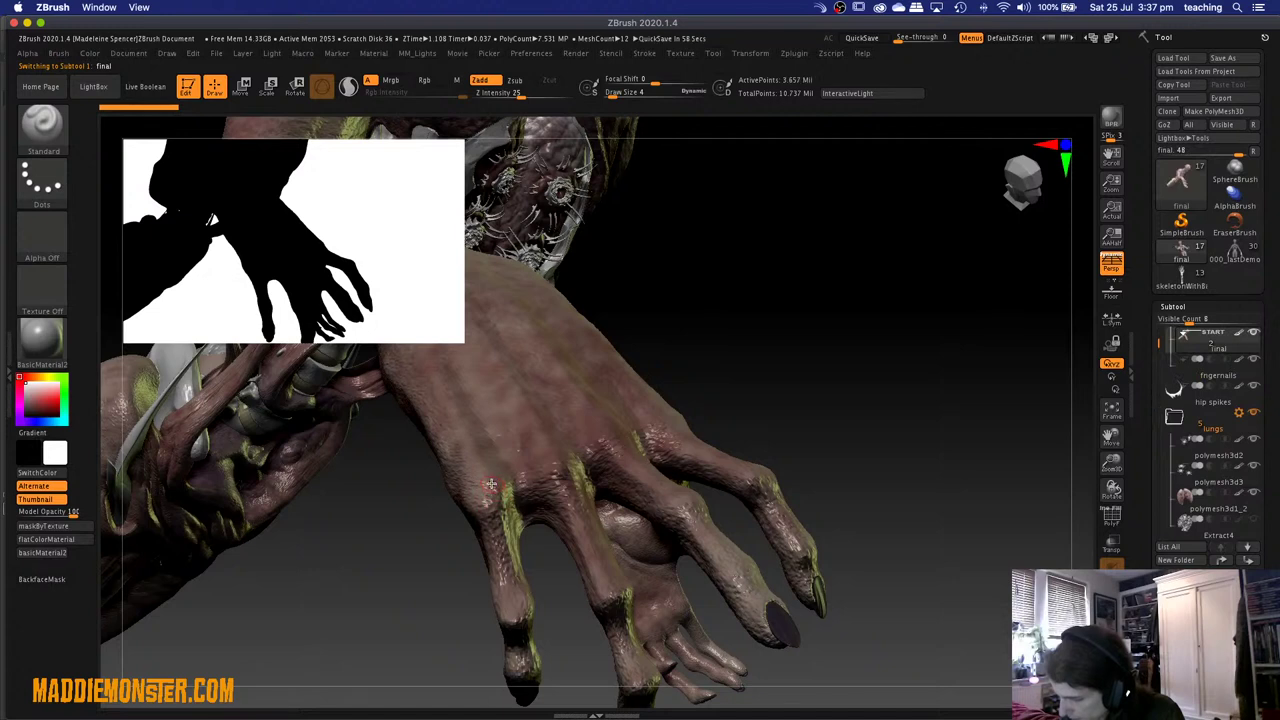
key(ctrl)
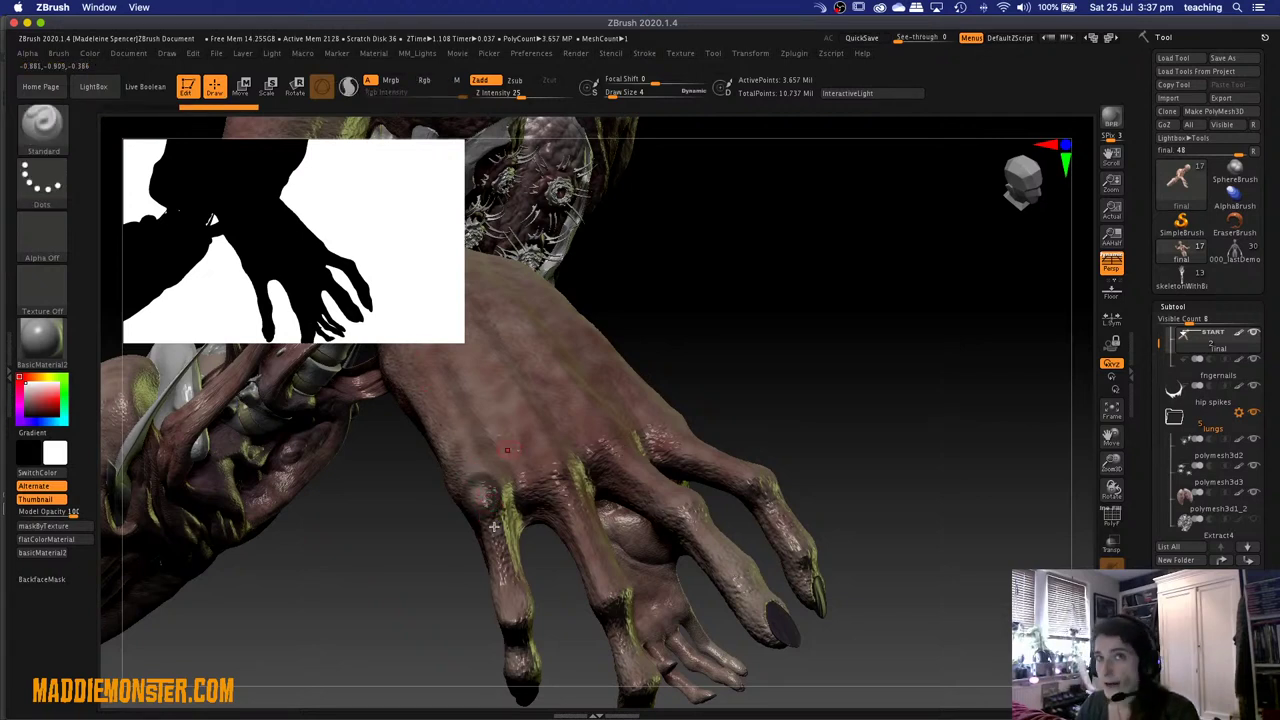
key(ctrl)
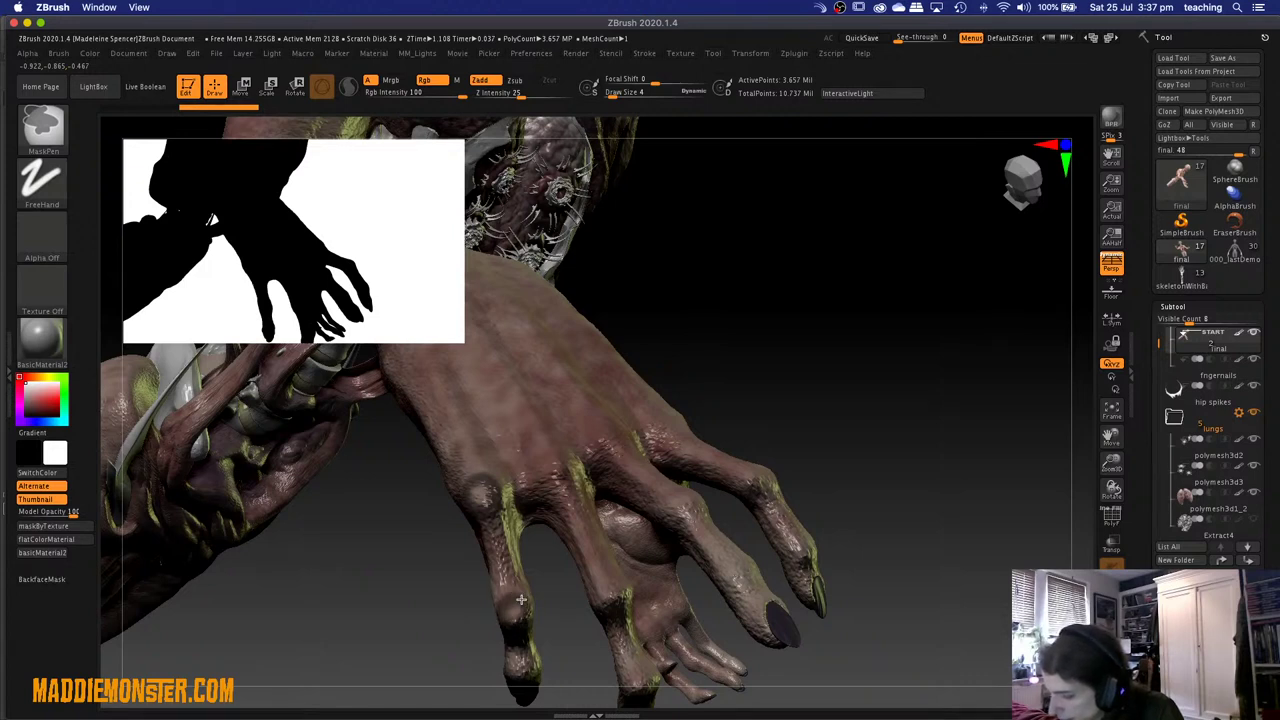
key(ctrl)
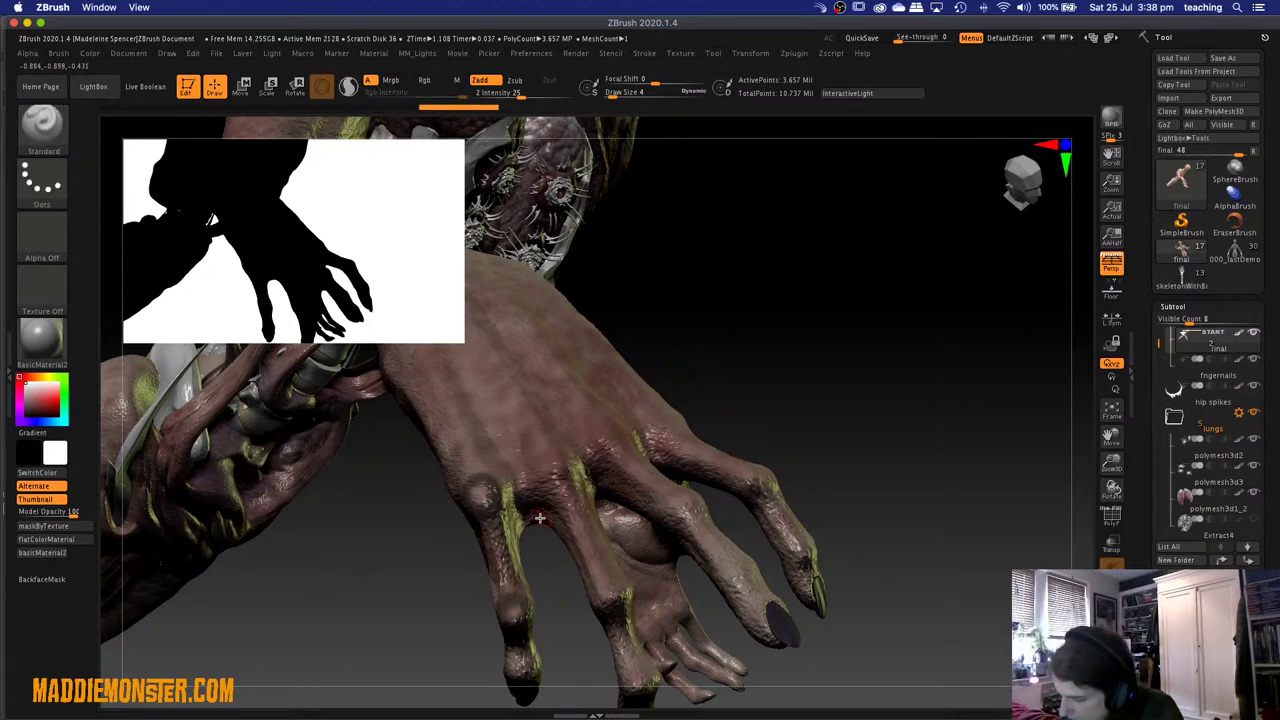
click(1232, 362)
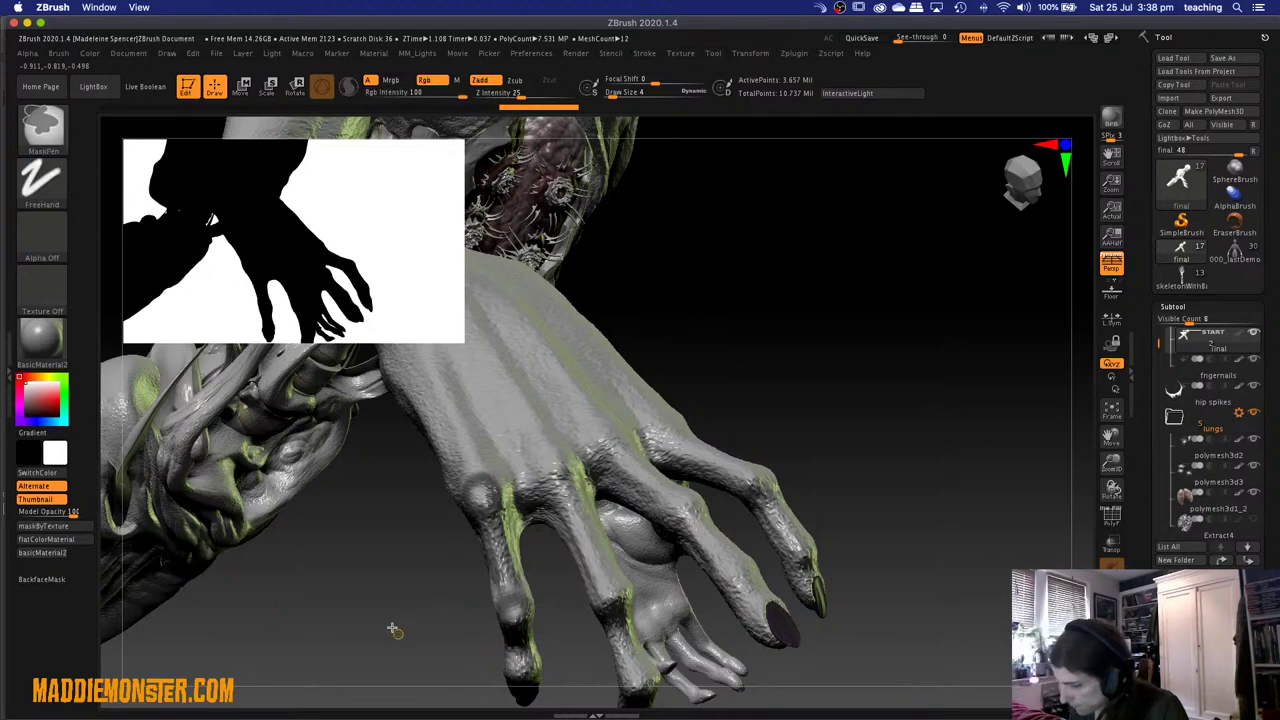
Mask along the index finger, orbit the hand, and set Draw Size to 17.
ctrl+drag(534, 633, 520, 557)
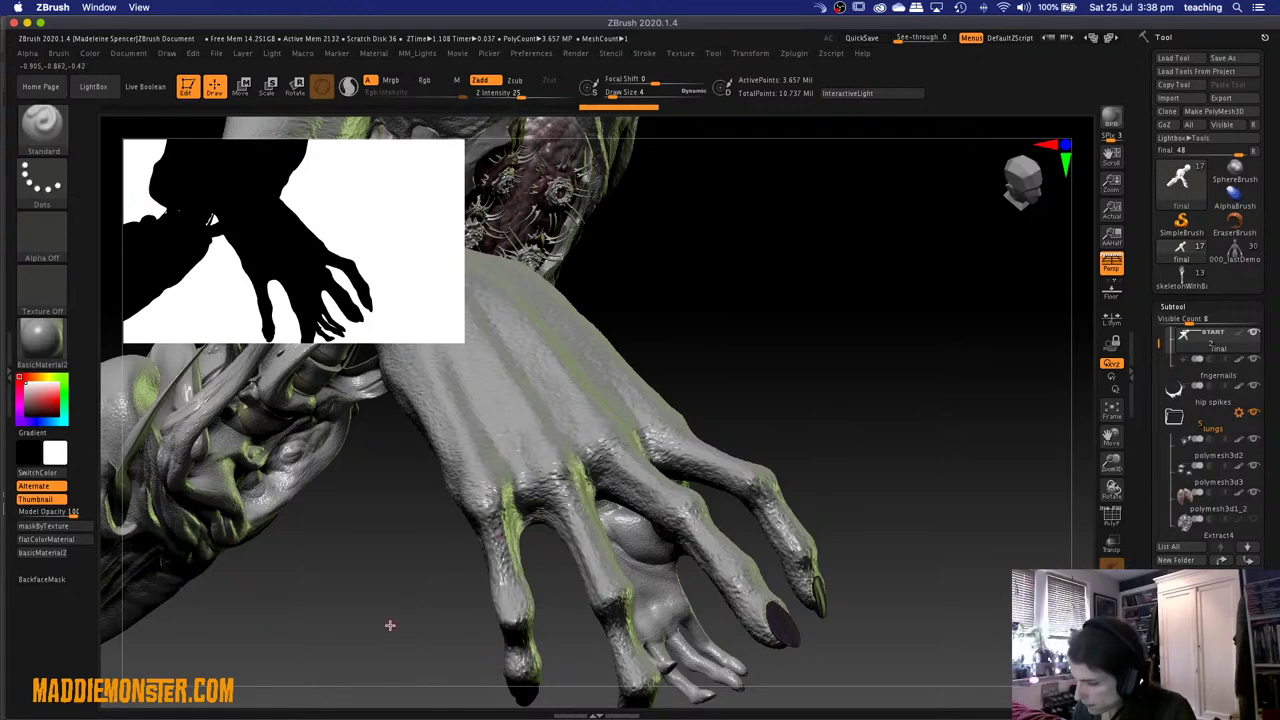
mouse_move(538, 600)
mouse_down()
mouse_move(489, 534)
mouse_move(494, 586)
mouse_move(630, 330)
mouse_move(648, 330)
mouse_up()
key(space)
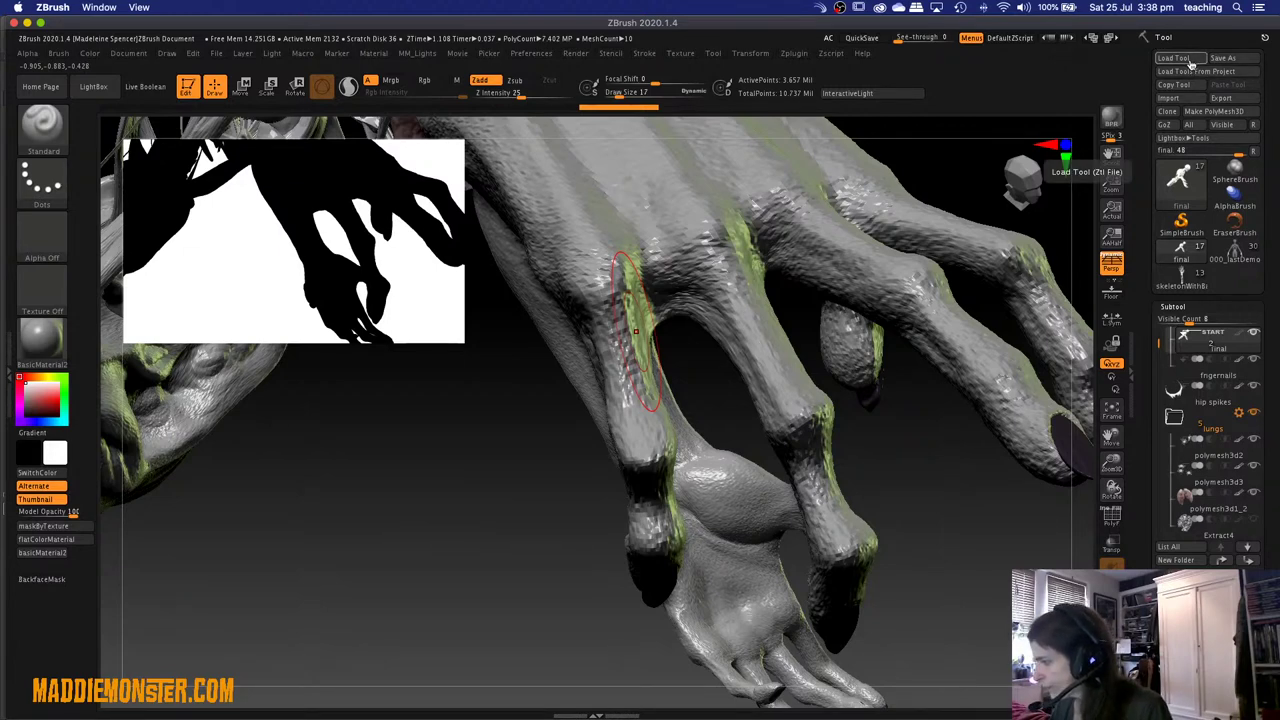
Load the covidemoni_demo_03_finishingPass_26 project through File > Open.
click(219, 54)
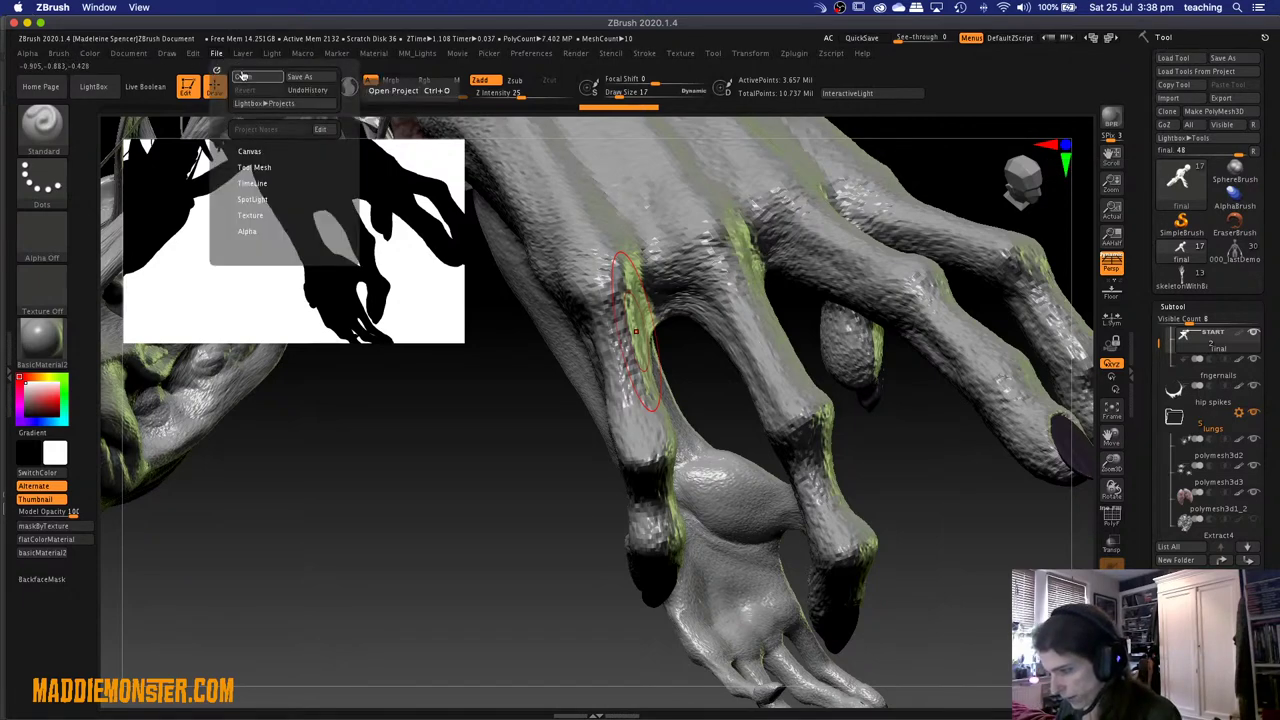
click(242, 78)
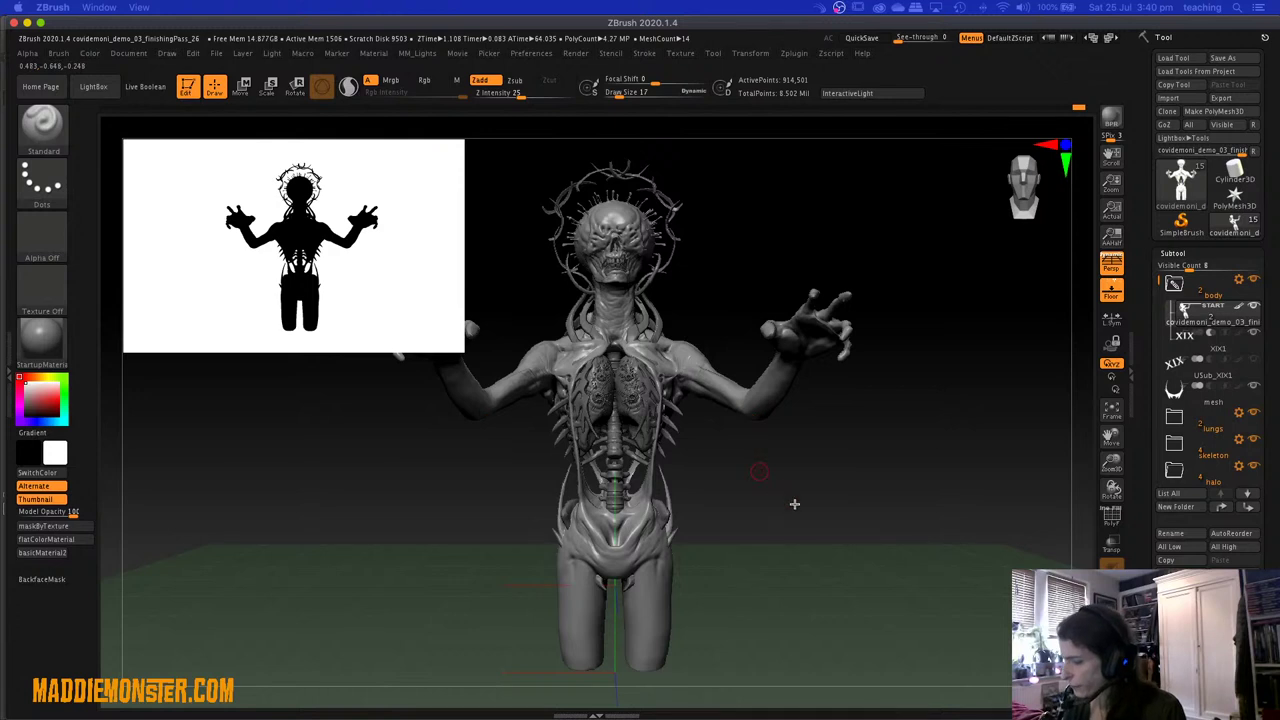
Box-select the creature's hands and solo them, hiding the rest of the body.
drag(809, 500, 797, 416)
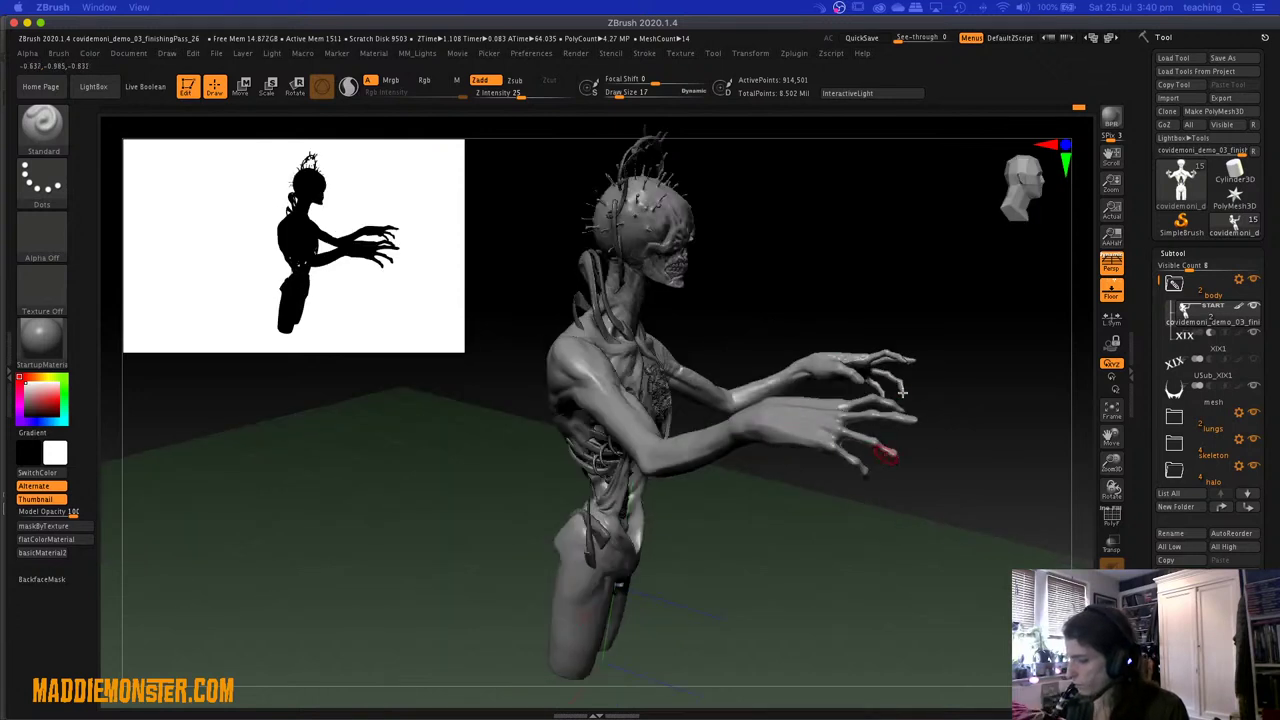
mouse_move(968, 327)
ctrl+shift+mouse_down()
mouse_move(740, 451)
mouse_move(718, 532)
ctrl+shift+mouse_up()
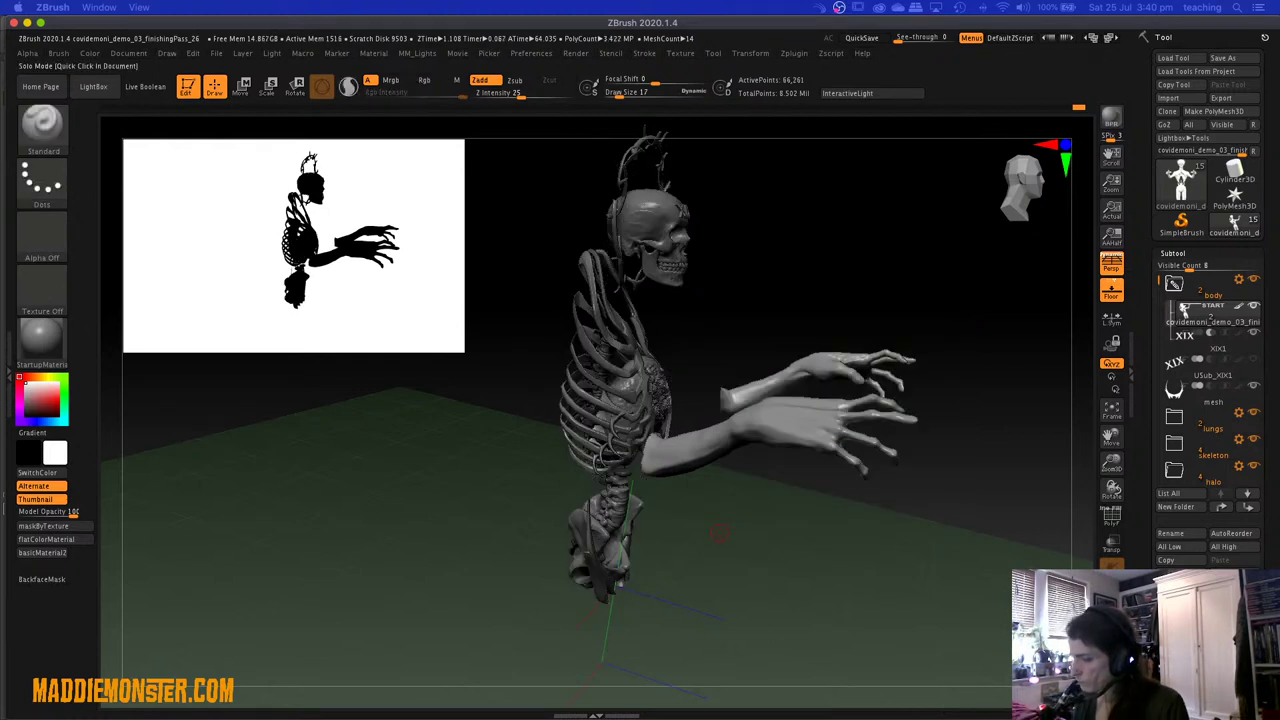
key(alt+shift+s)
Orbit and zoom around the isolated hands to inspect the fingers and fingertips.
alt+drag(823, 586, 997, 366)
alt+drag(883, 363, 718, 537)
alt+drag(797, 401, 835, 362)
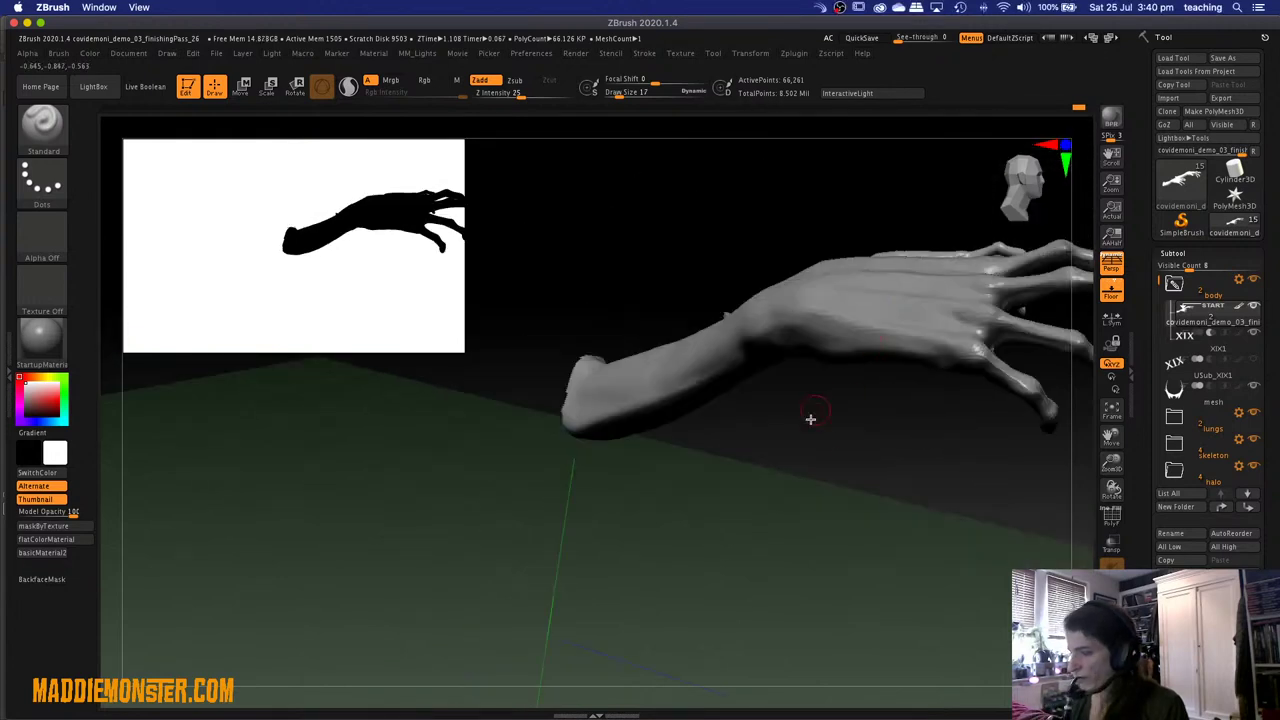
drag(849, 474, 741, 413)
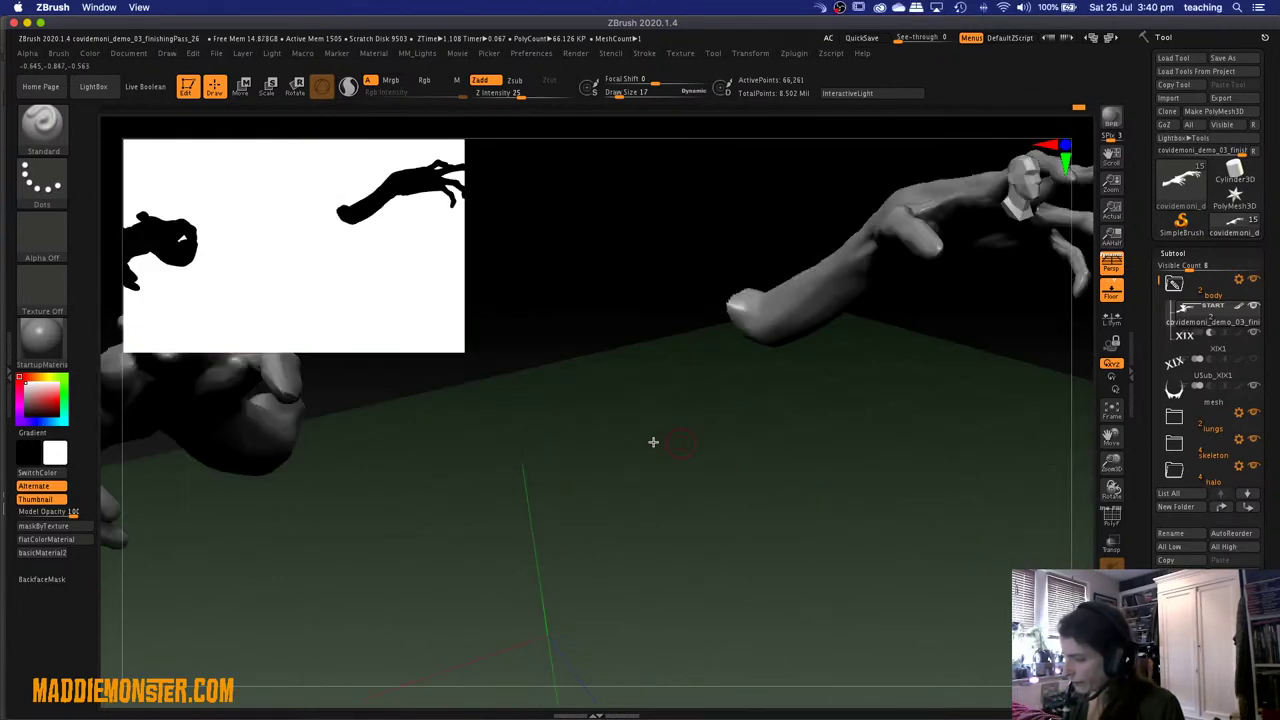
drag(653, 442, 712, 485)
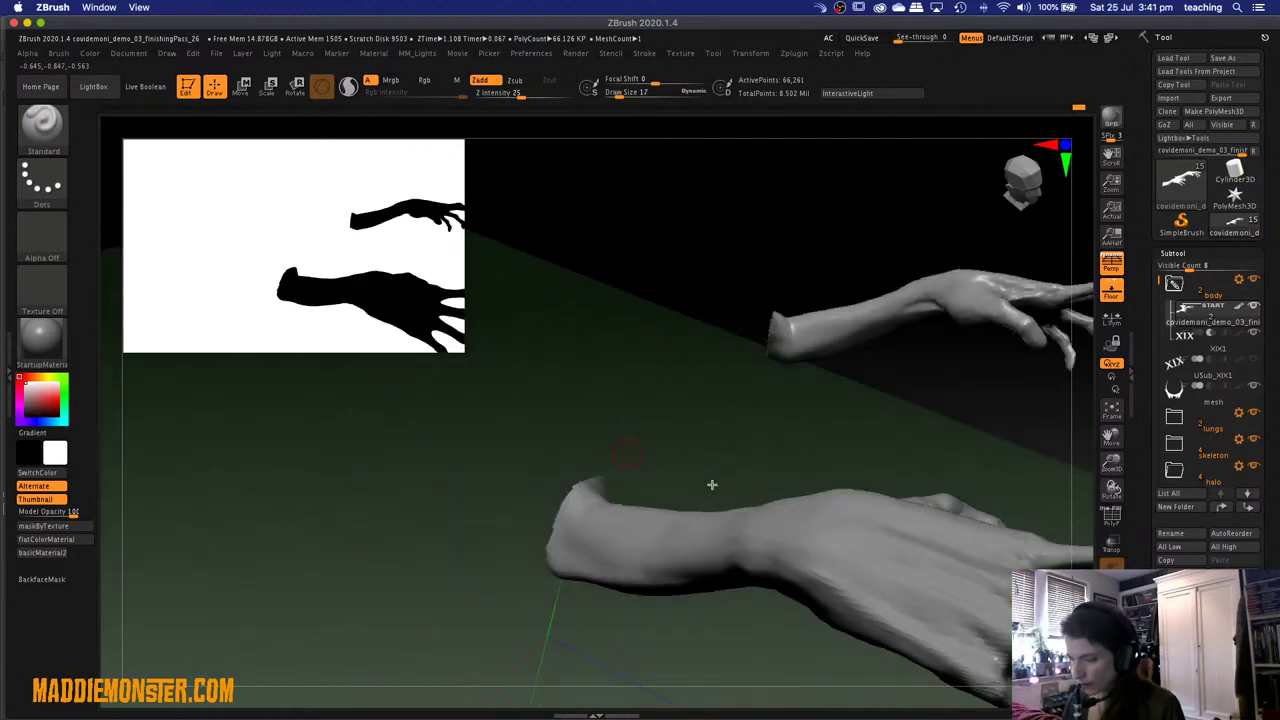
drag(540, 335, 826, 446)
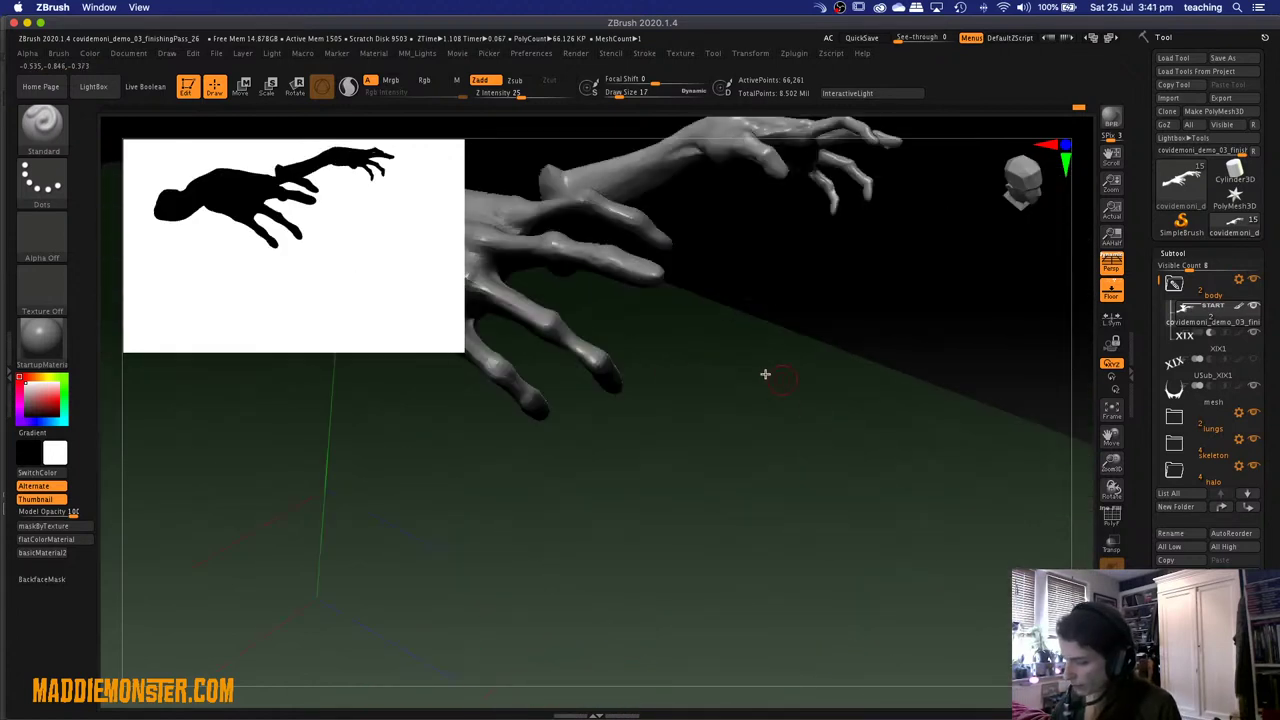
drag(569, 310, 662, 374)
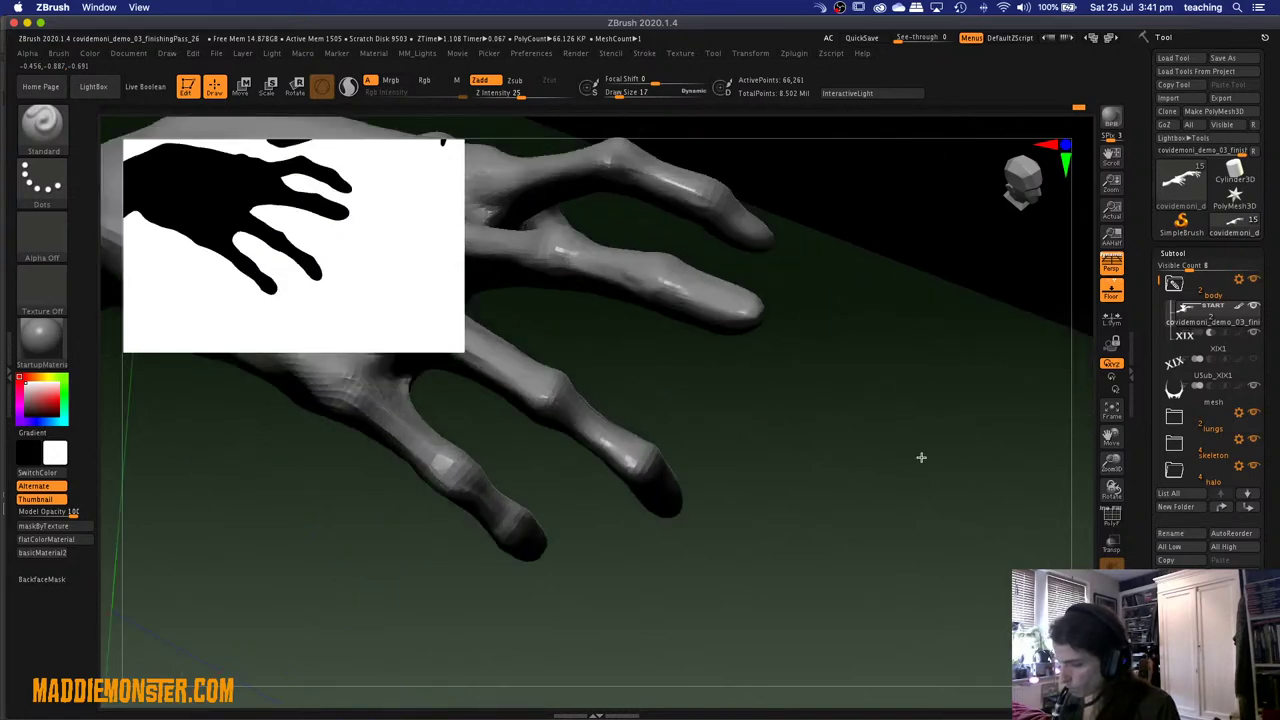
drag(921, 457, 814, 420)
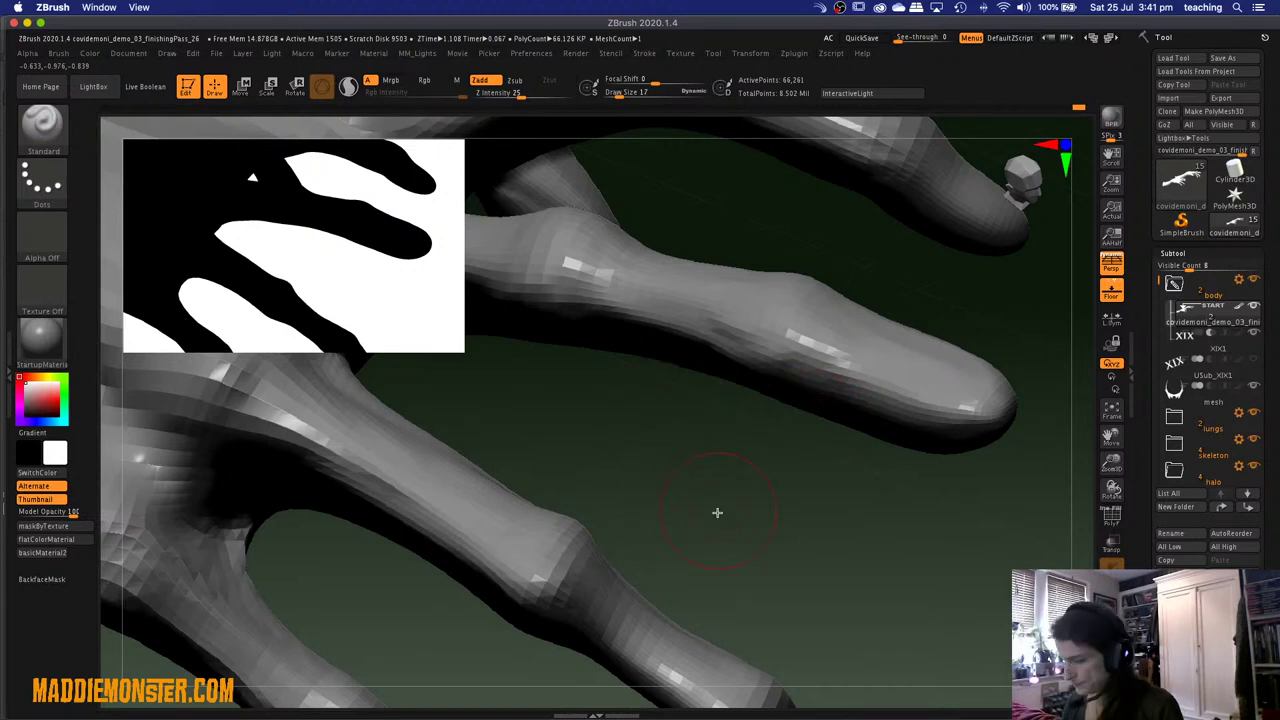
drag(700, 463, 714, 371)
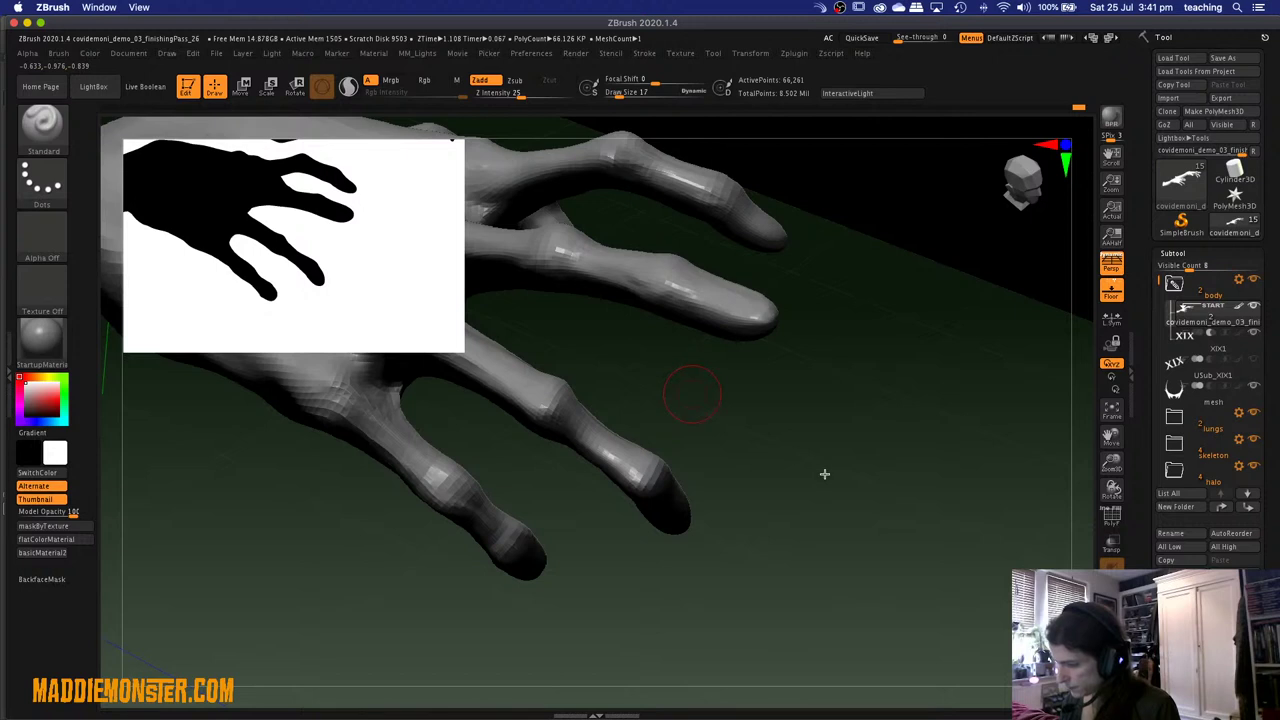
mouse_move(862, 491)
mouse_down()
mouse_move(914, 511)
mouse_move(823, 471)
mouse_up()
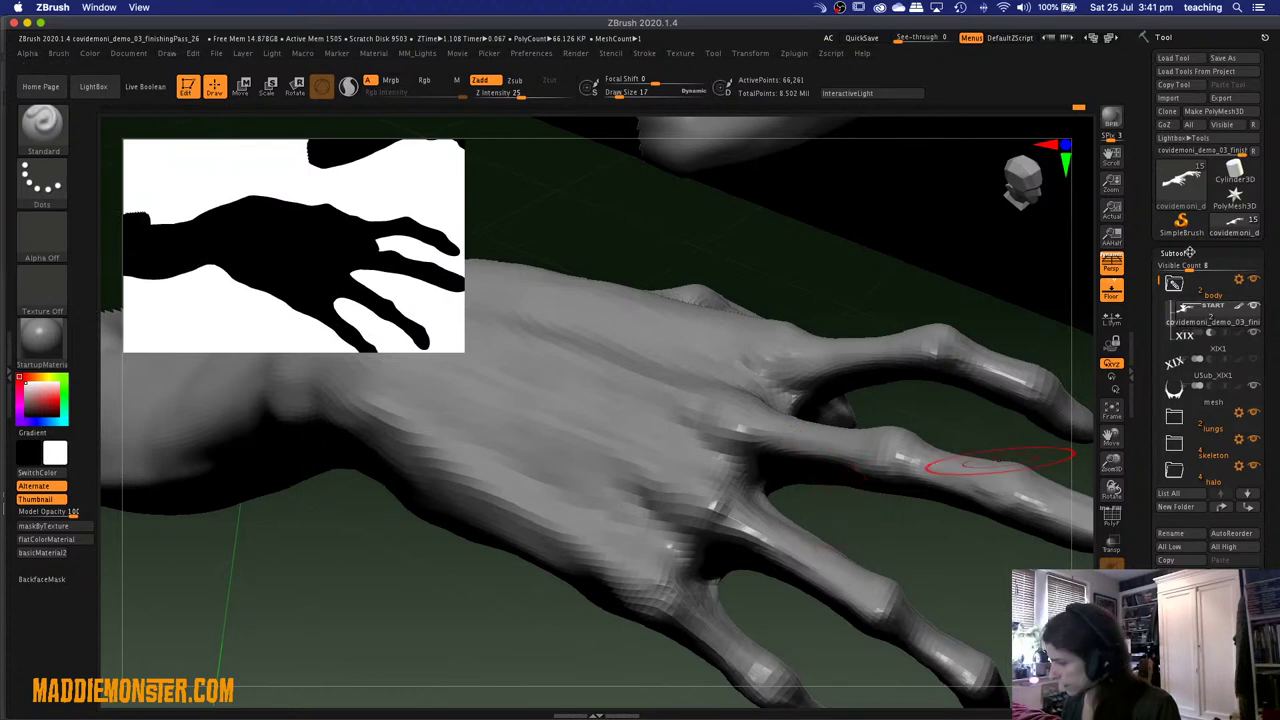
Raise the hand to subdivision level 4, then settle back at level 3.
click(1189, 252)
click(1200, 270)
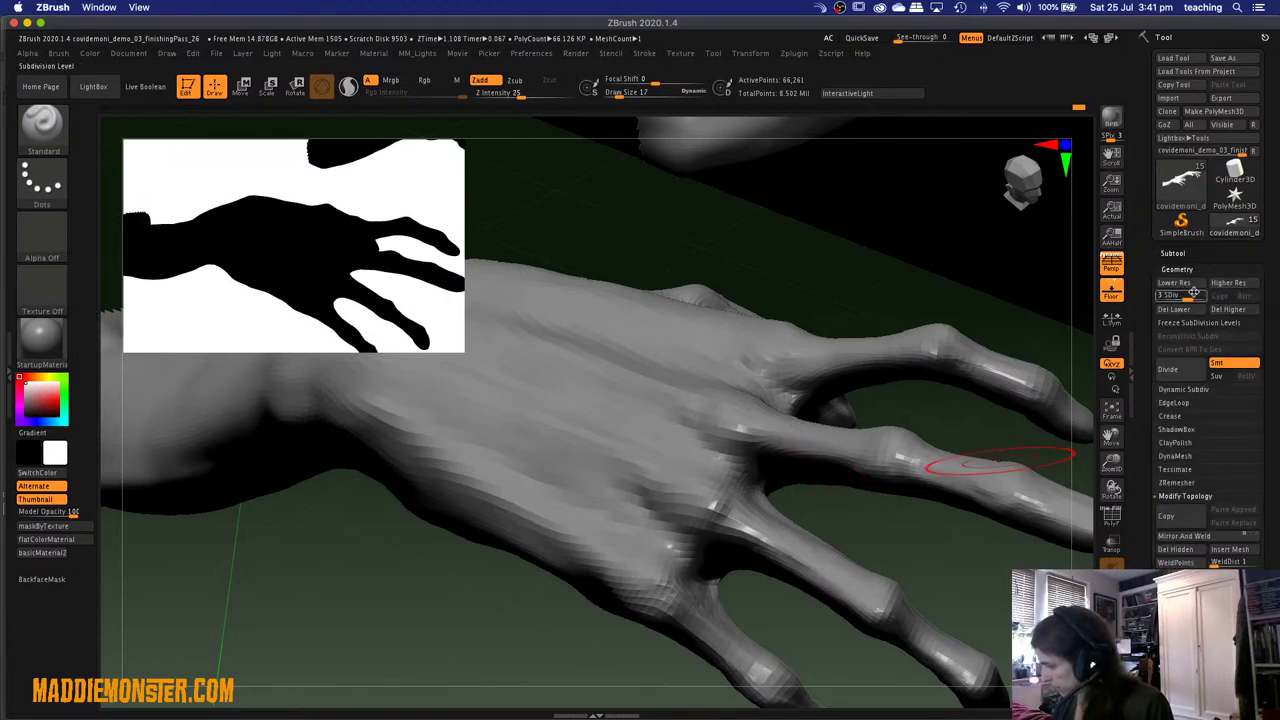
drag(1190, 293, 1207, 298)
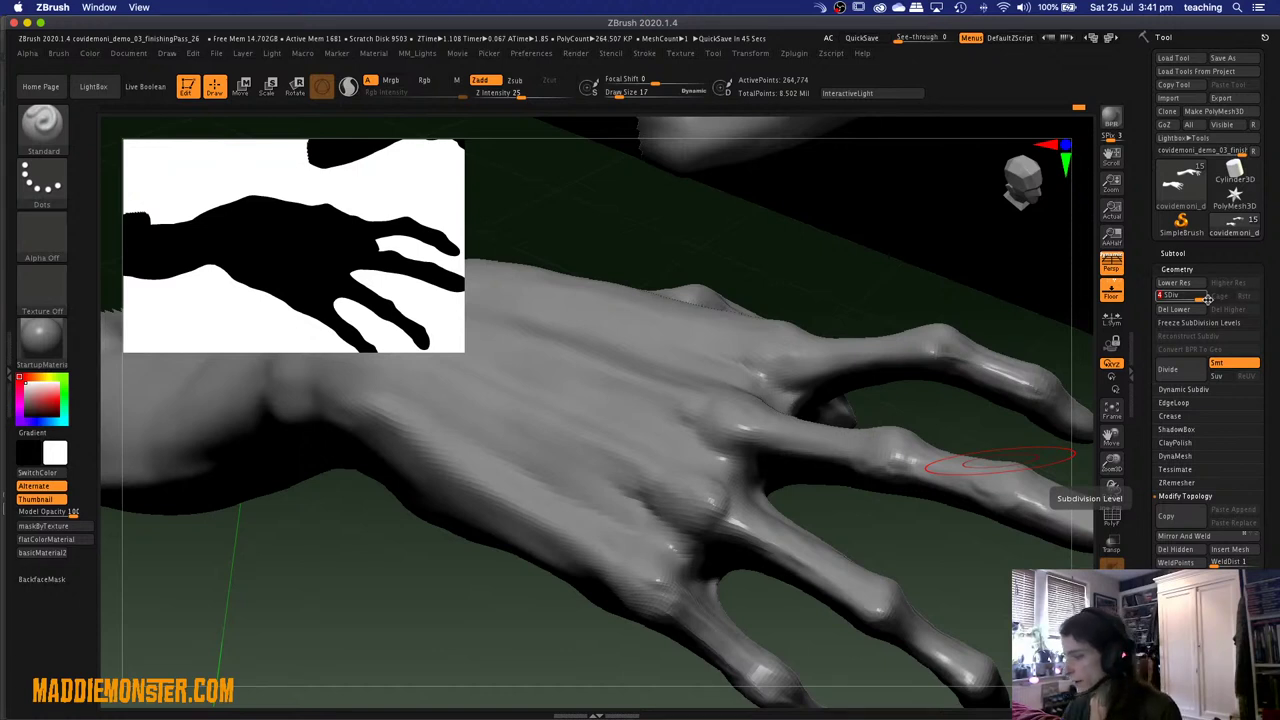
drag(1208, 298, 1192, 295)
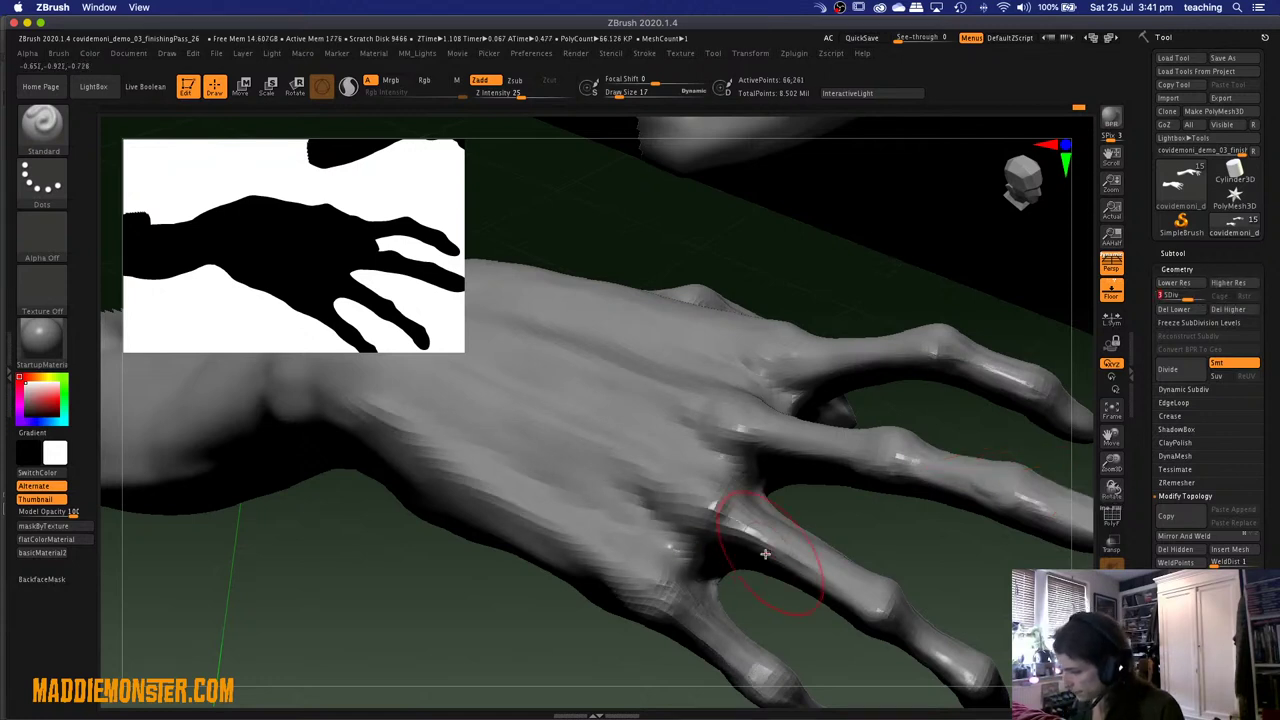
key(space)
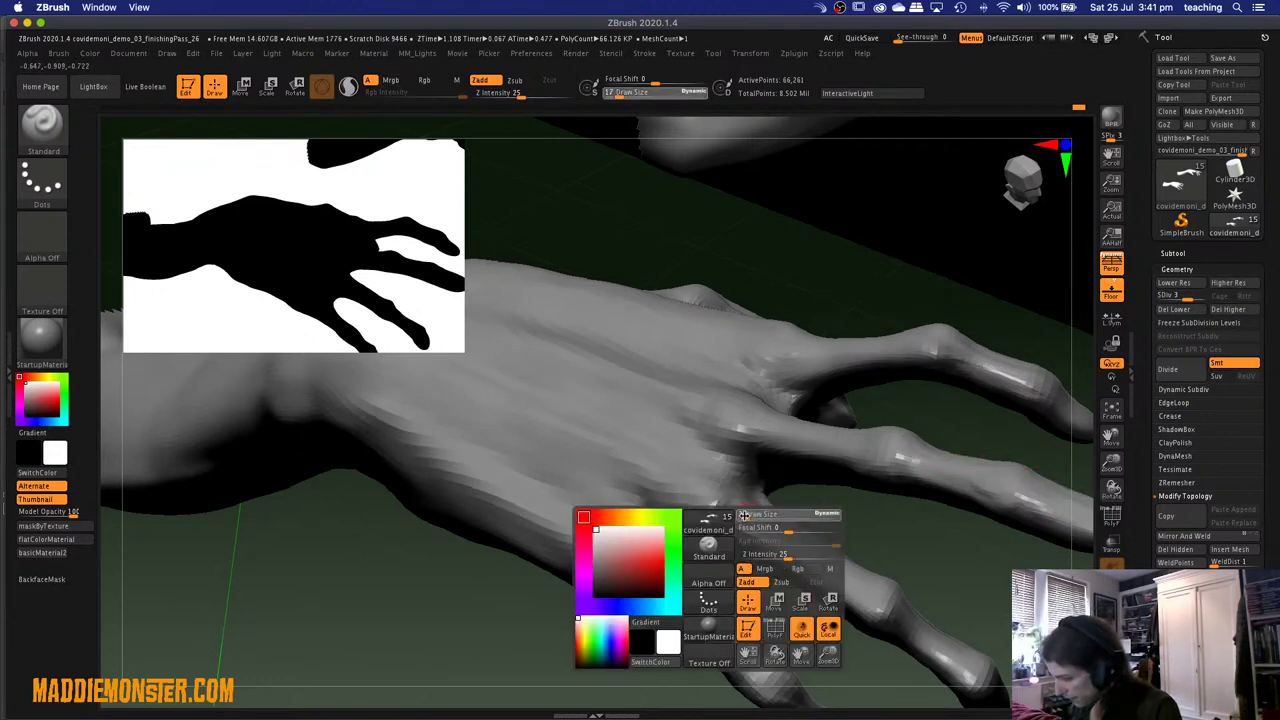
Reduce Draw Size from 17 to 7 and view the fingers from below and front.
drag(745, 516, 739, 517)
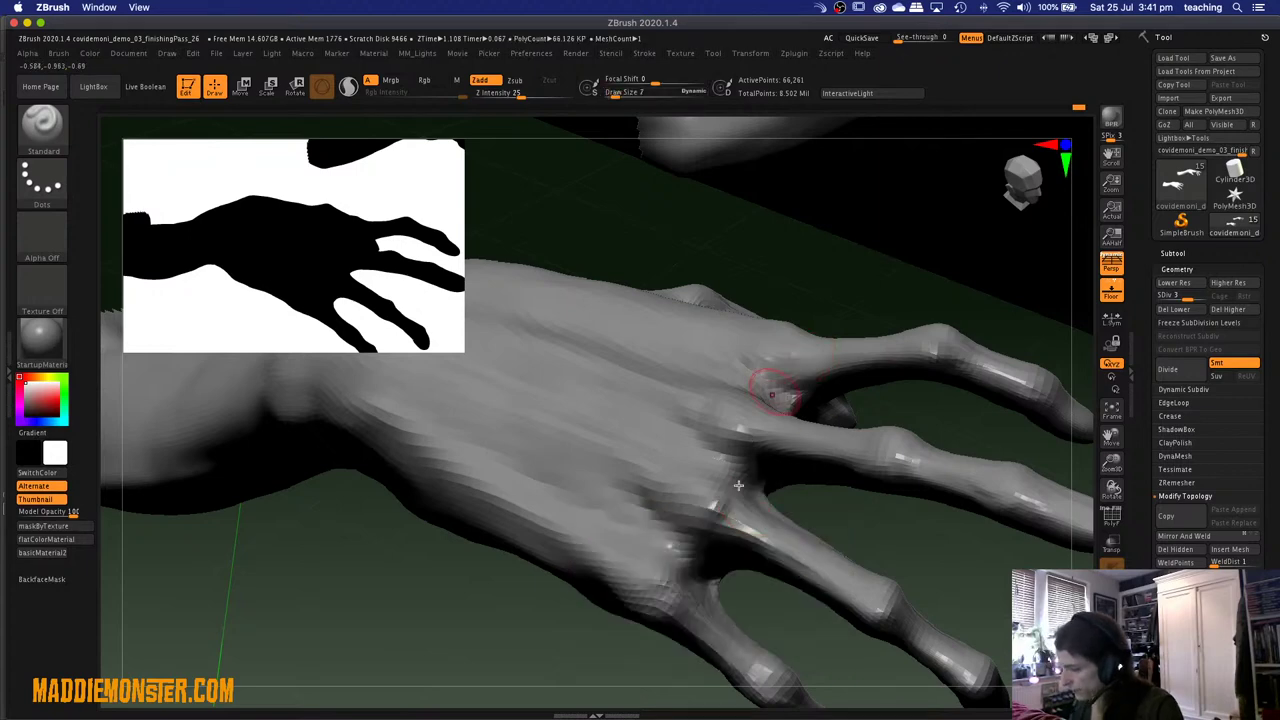
mouse_move(765, 528)
right_down()
mouse_move(800, 457)
mouse_move(814, 371)
right_up()
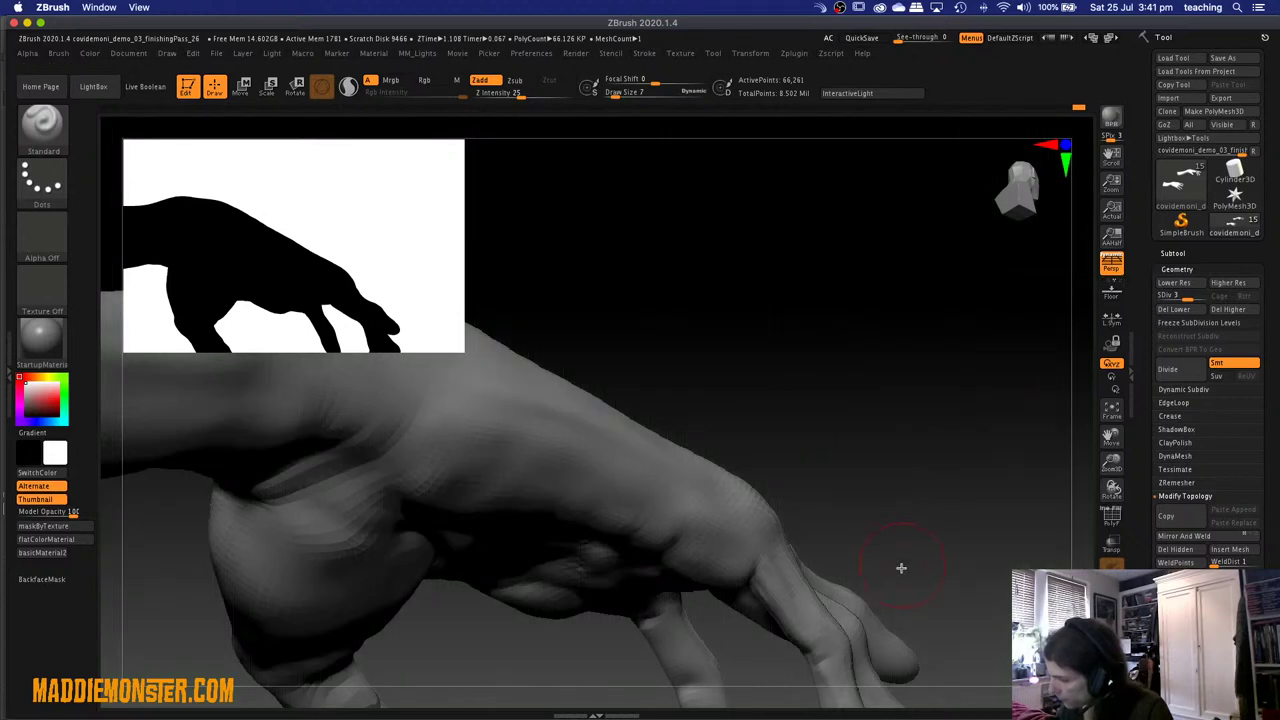
right_drag(800, 581, 803, 597)
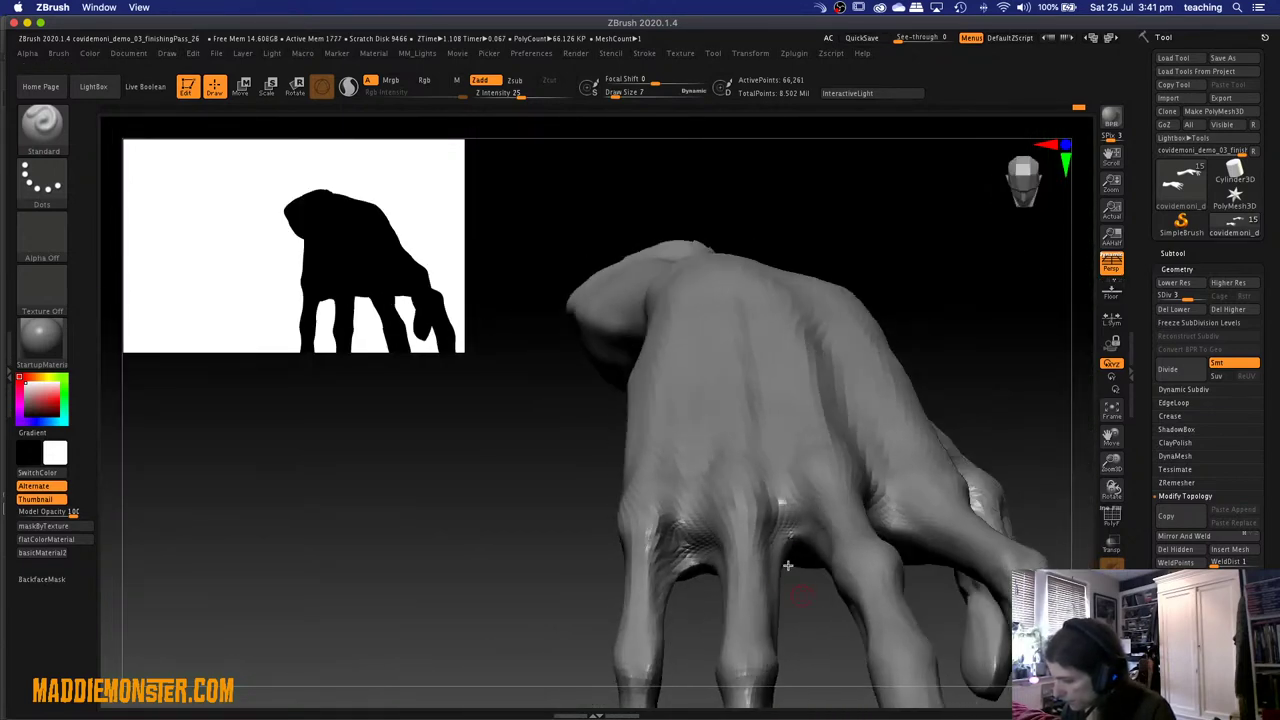
mouse_move(767, 551)
right_down()
mouse_move(776, 582)
mouse_move(740, 598)
right_up()
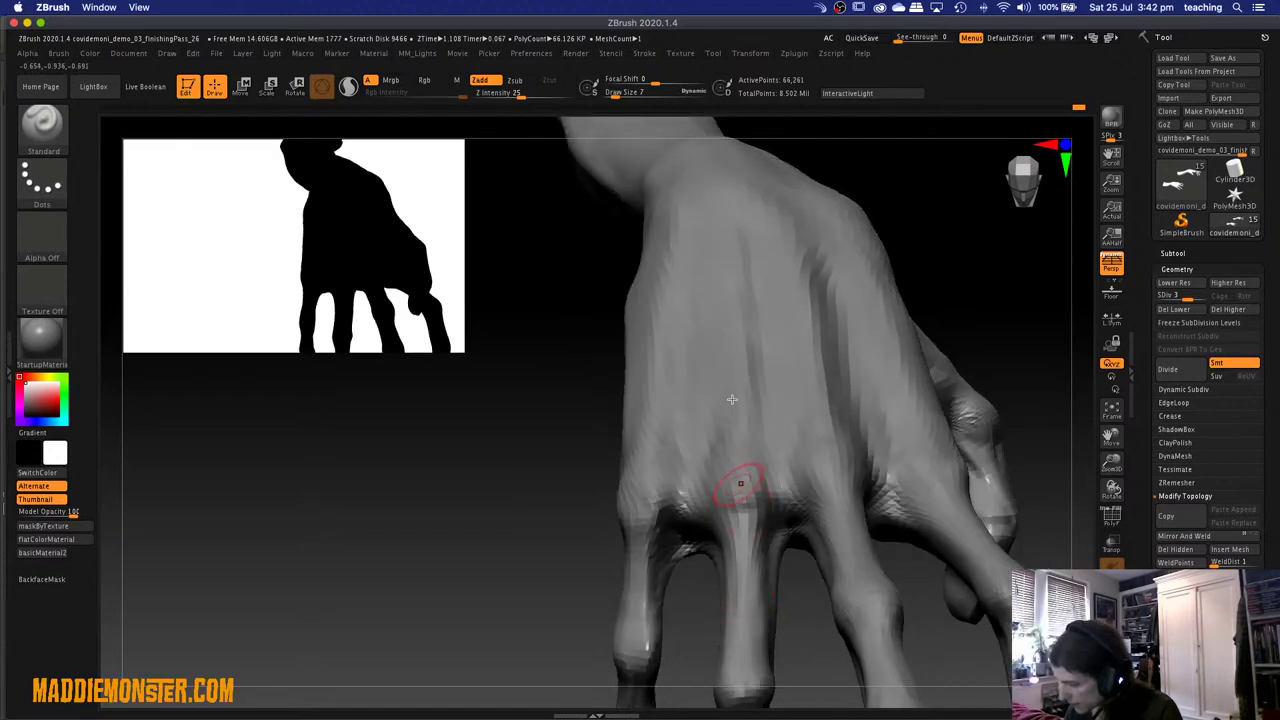
key(ctrl)
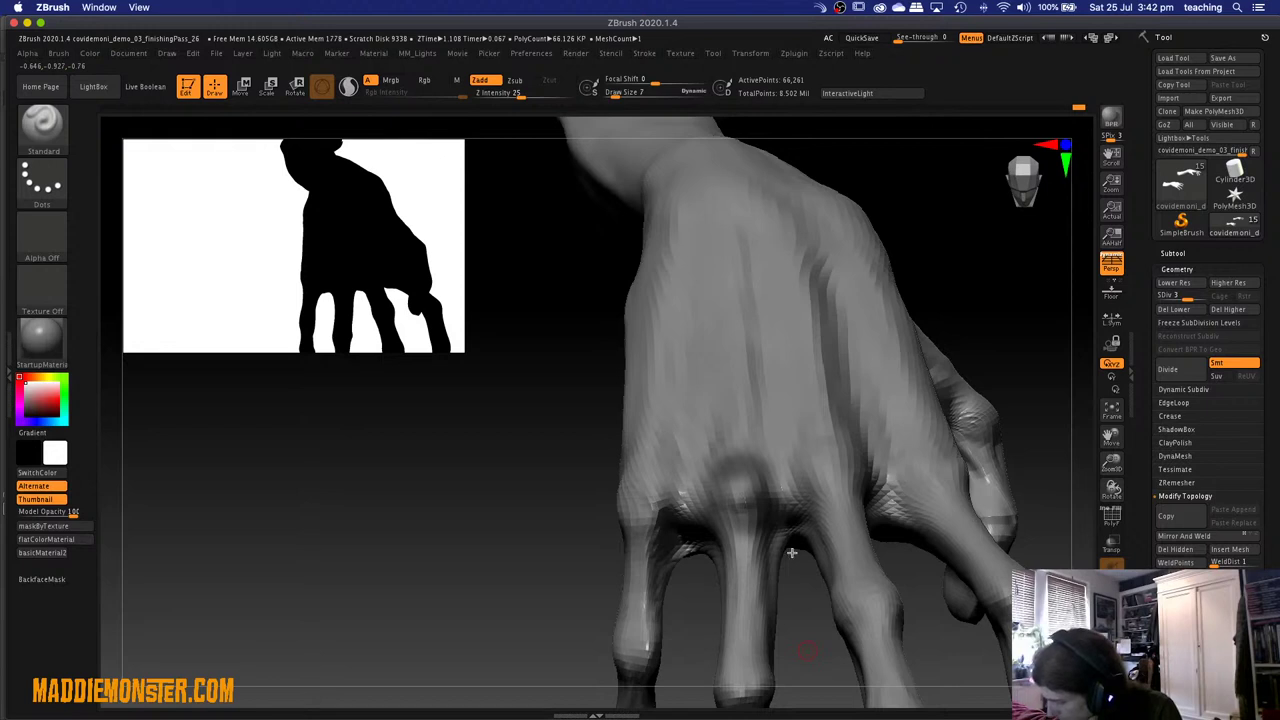
Orbit around the fingertips and hanging fingers, briefly switching to MaskPen.
mouse_move(791, 552)
right_down()
mouse_move(791, 517)
mouse_move(811, 615)
right_up()
key(ctrl)
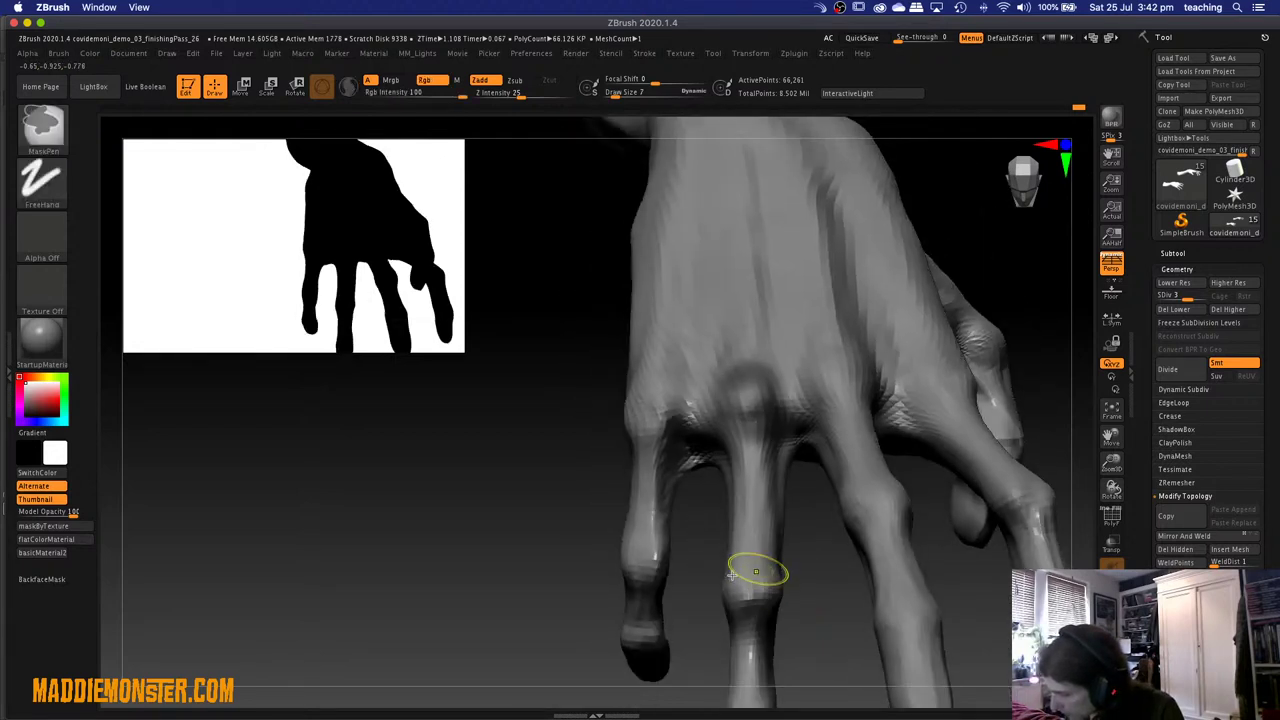
key(ctrl)
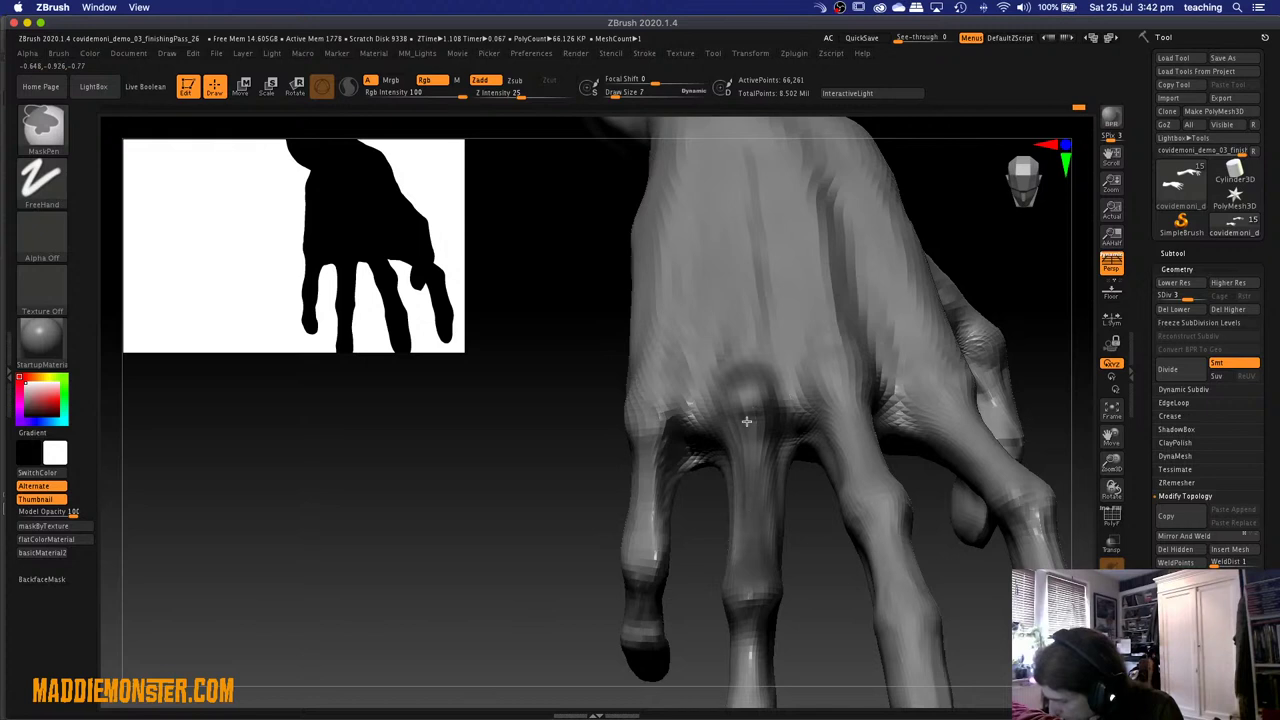
mouse_move(814, 557)
mouse_down()
mouse_move(843, 563)
mouse_move(798, 539)
mouse_move(705, 540)
mouse_up()
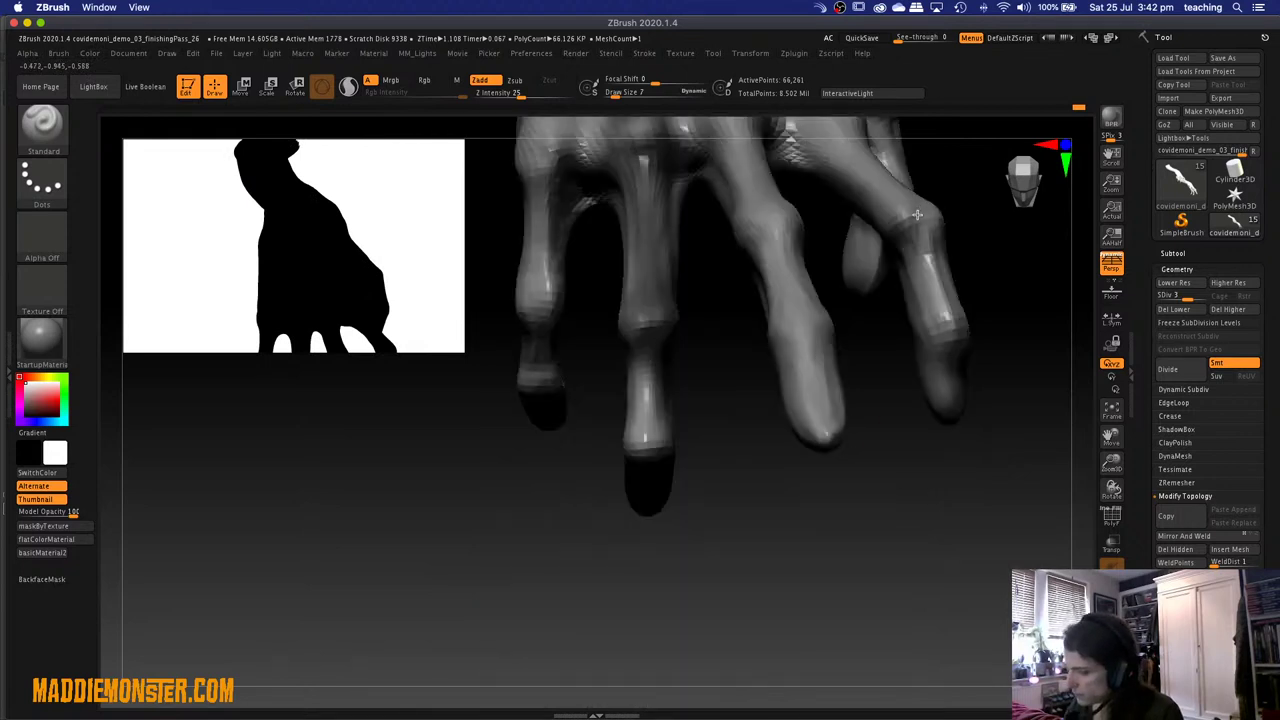
drag(866, 512, 789, 429)
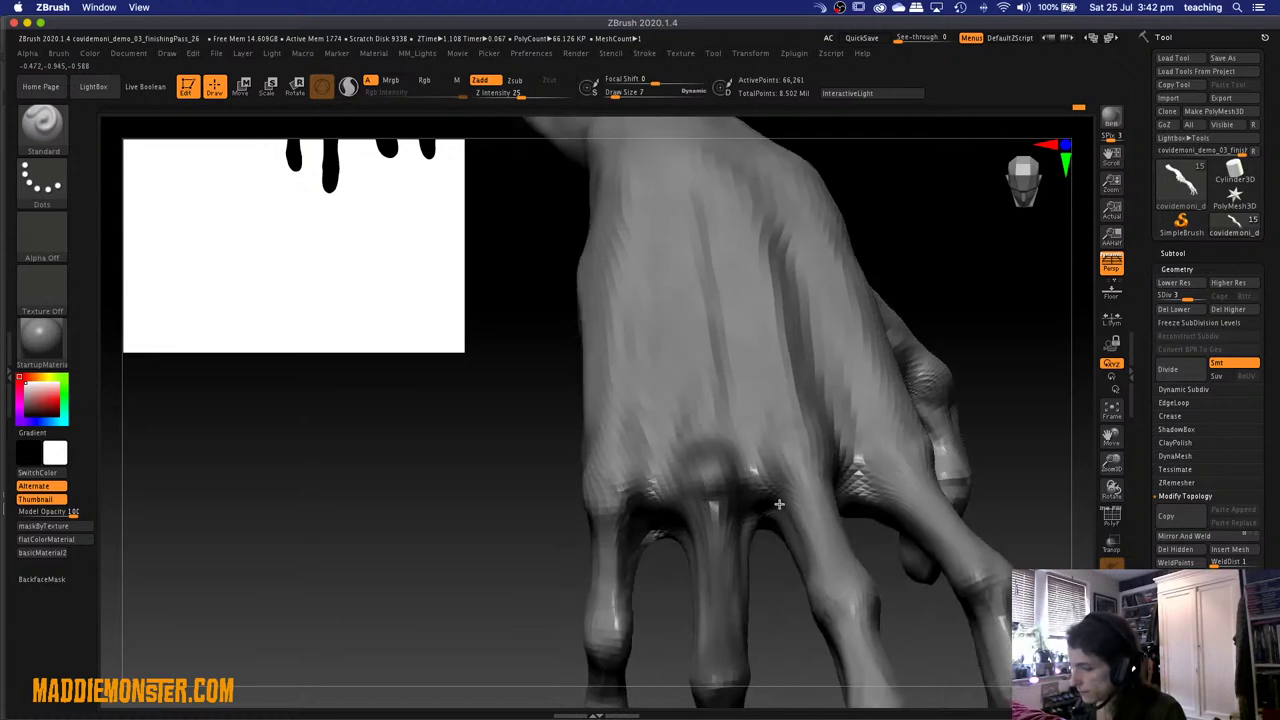
right_drag(779, 504, 771, 466)
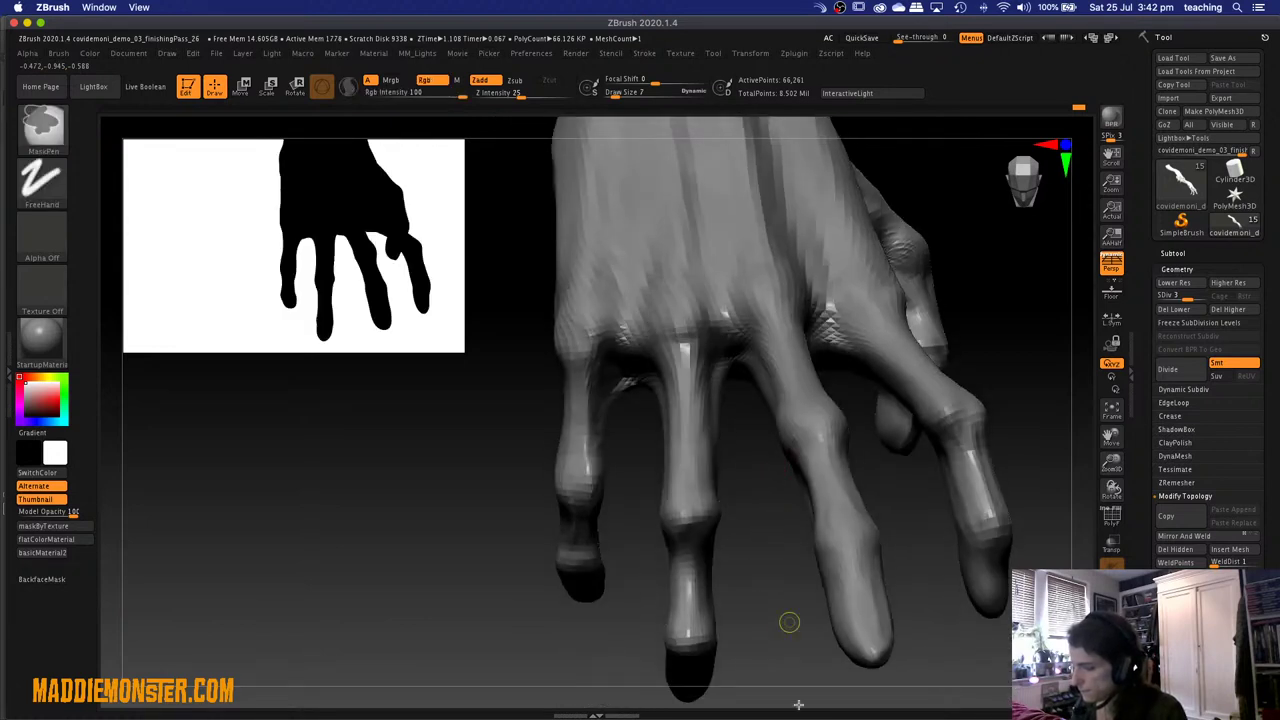
Switch to the ClayTubes brush at size 40 with its alpha turned off.
key(b)
key(c)
key(t)
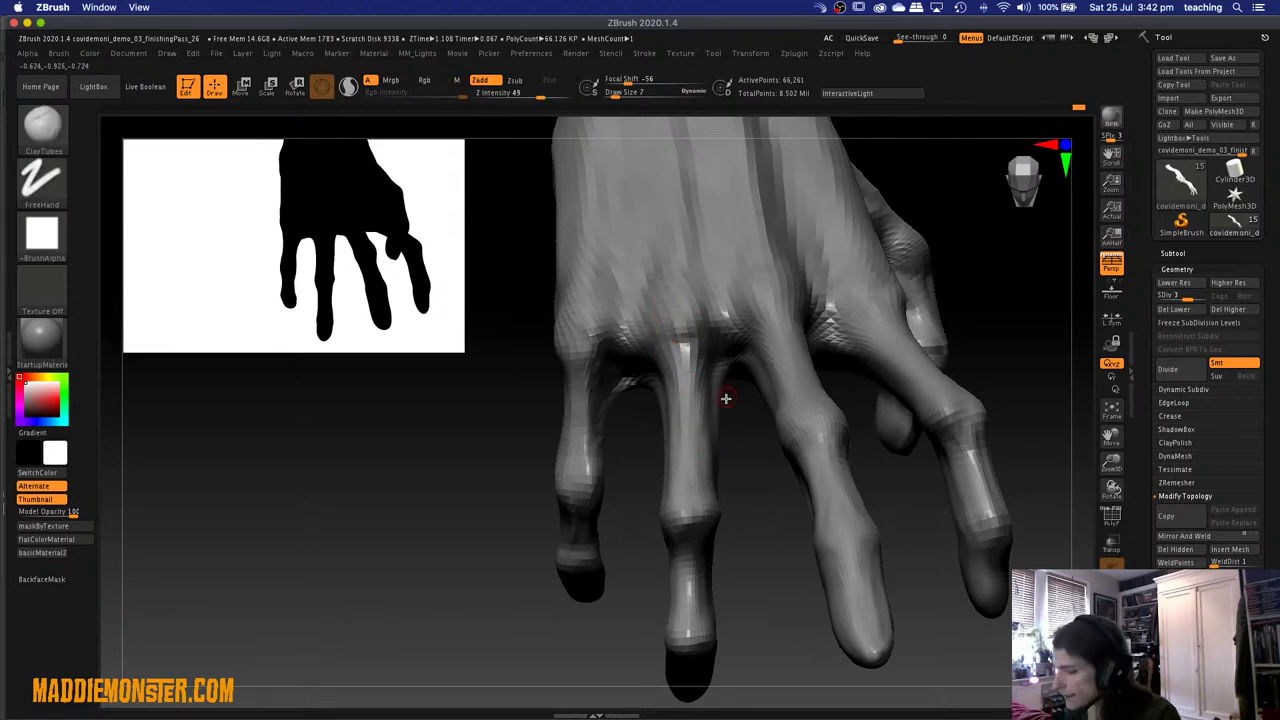
key(space)
drag(726, 398, 790, 396)
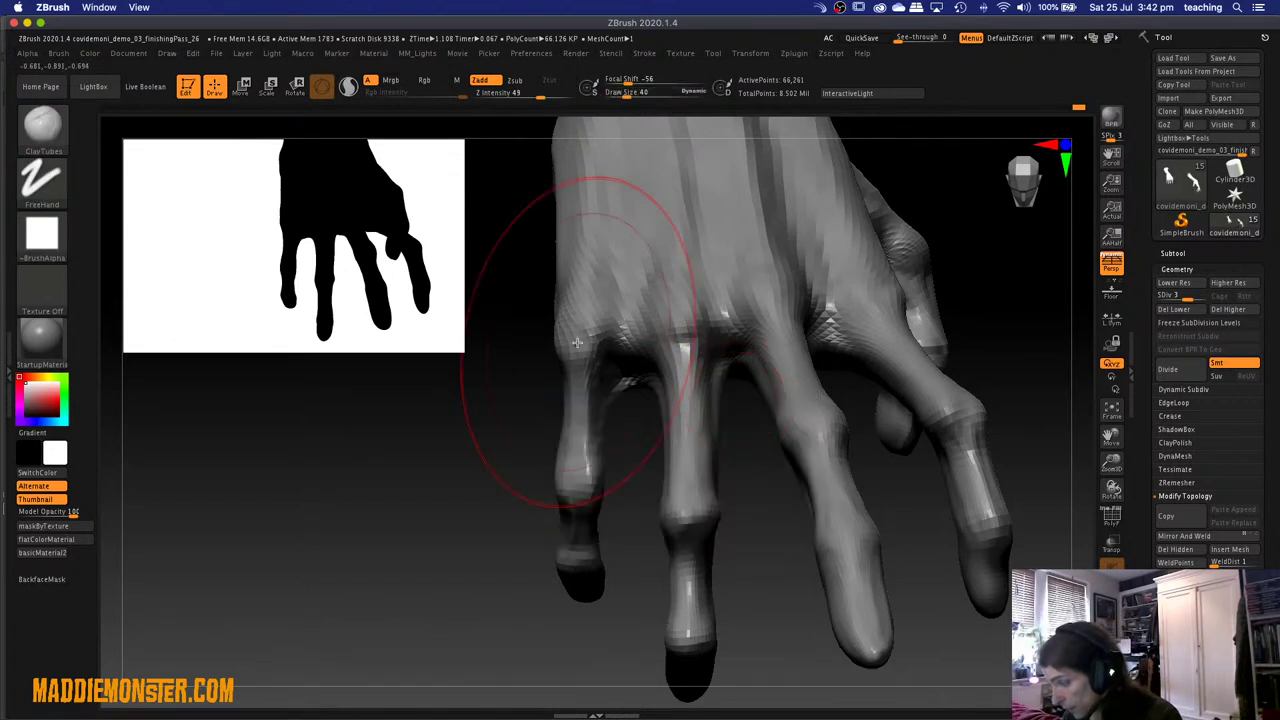
click(42, 233)
click(375, 478)
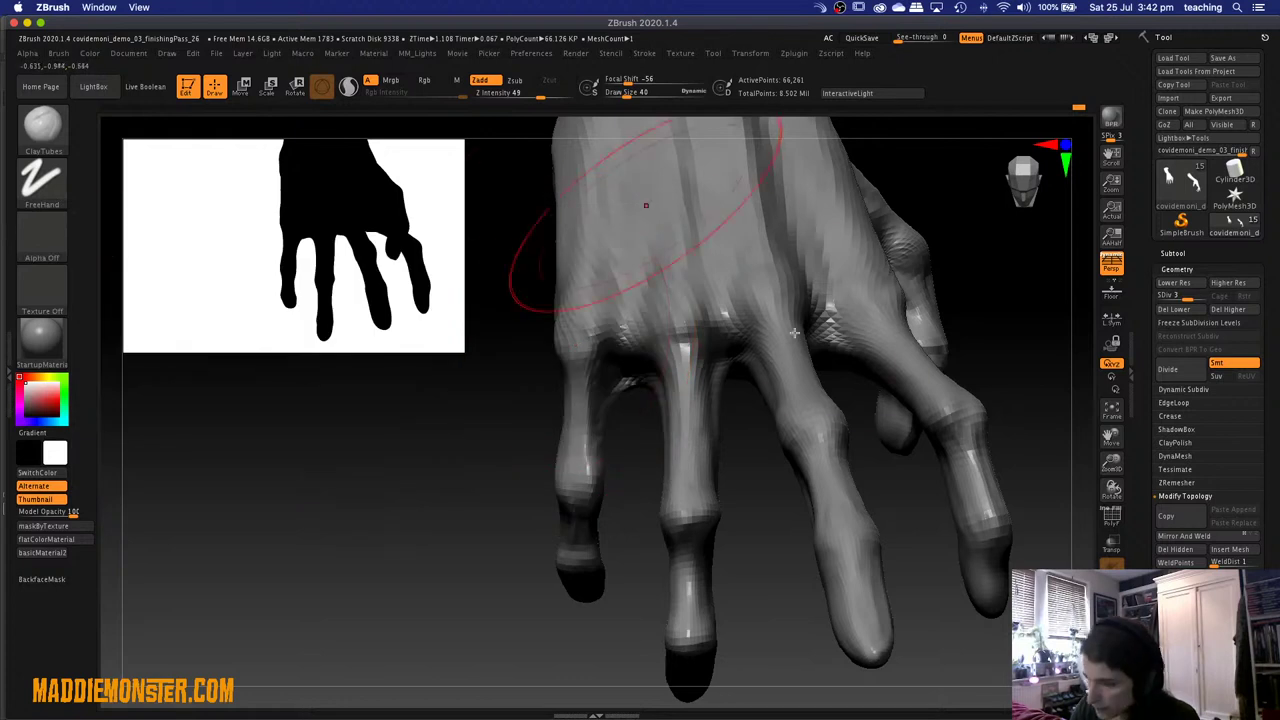
Set ClayTubes Focal Shift to 20, brush size to 7 and Z Intensity to 56.
key(space)
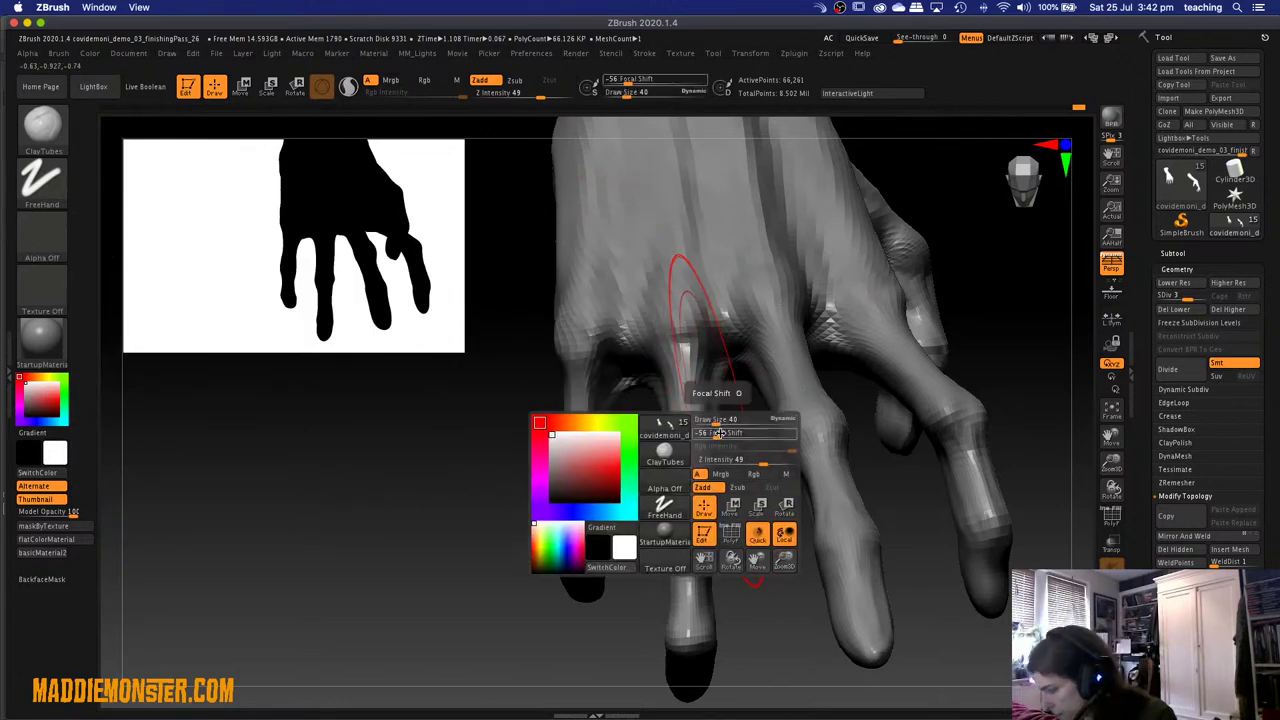
mouse_move(718, 432)
mouse_down()
mouse_move(760, 434)
mouse_move(750, 420)
mouse_move(697, 420)
mouse_up()
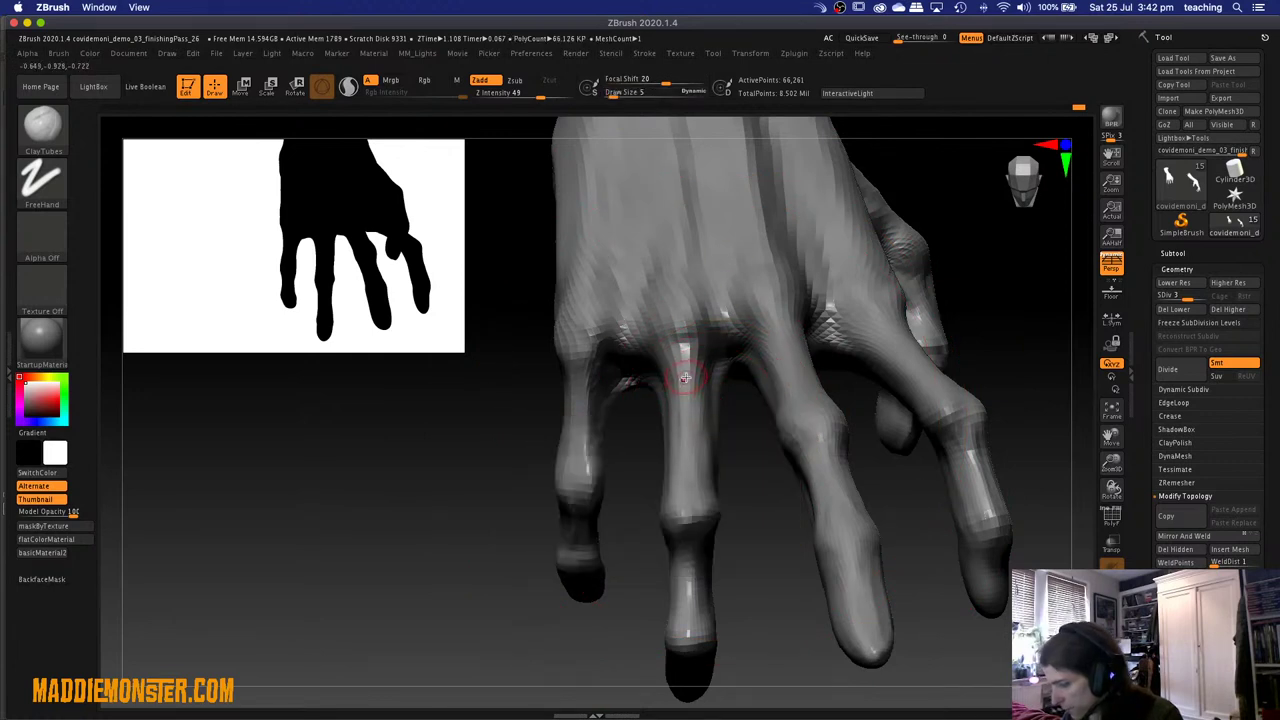
key(space)
drag(683, 376, 686, 376)
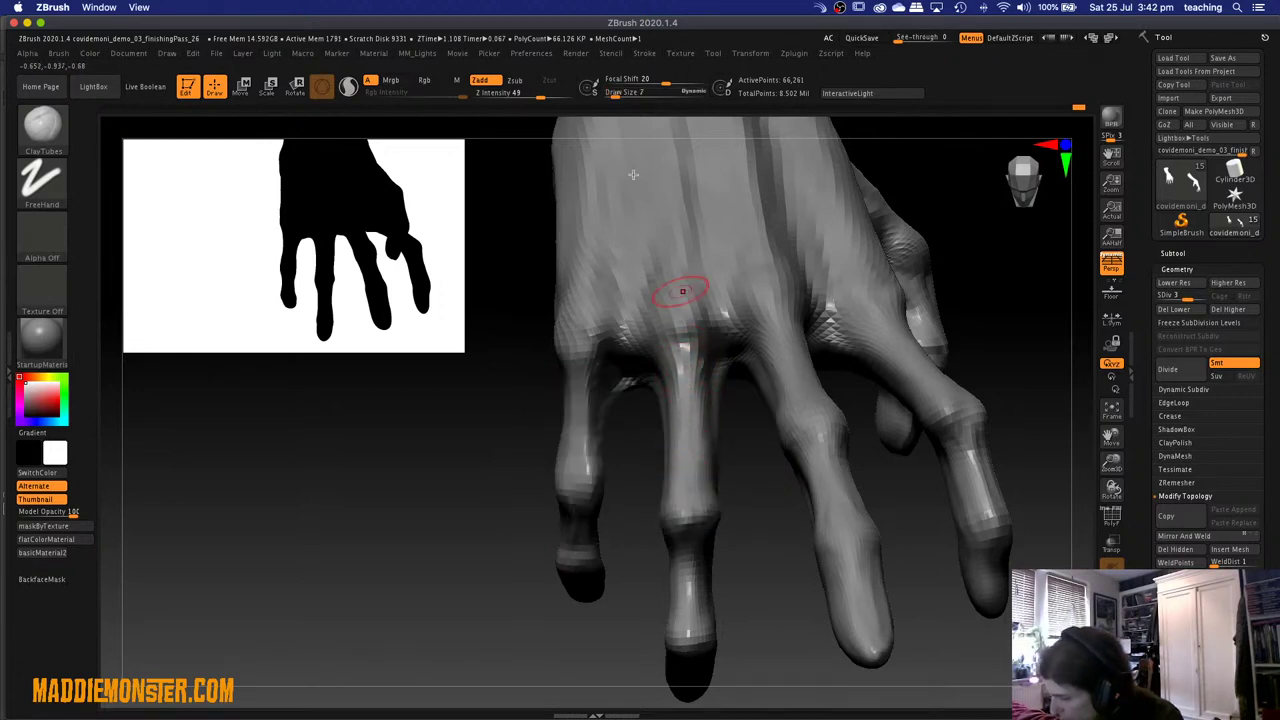
key(u)
drag(680, 300, 686, 300)
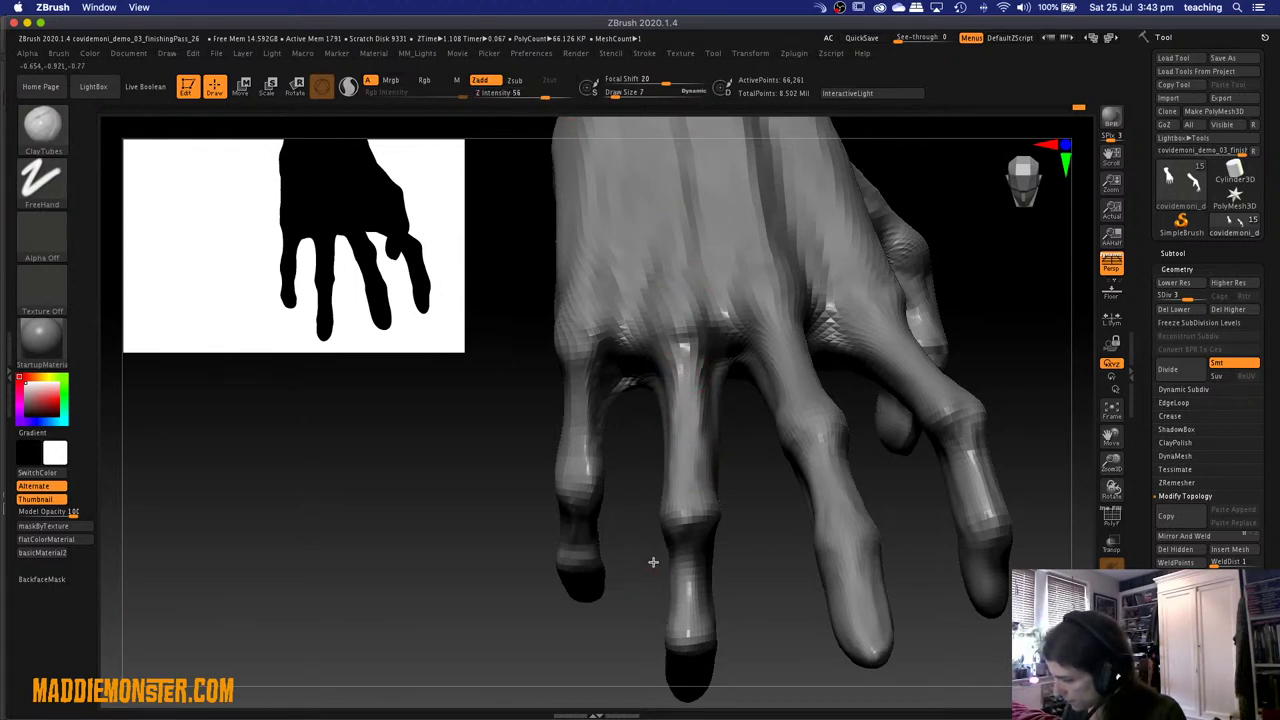
Carve flat planes along the fingers with the TrimDynamic brush from several angles.
drag(653, 562, 651, 560)
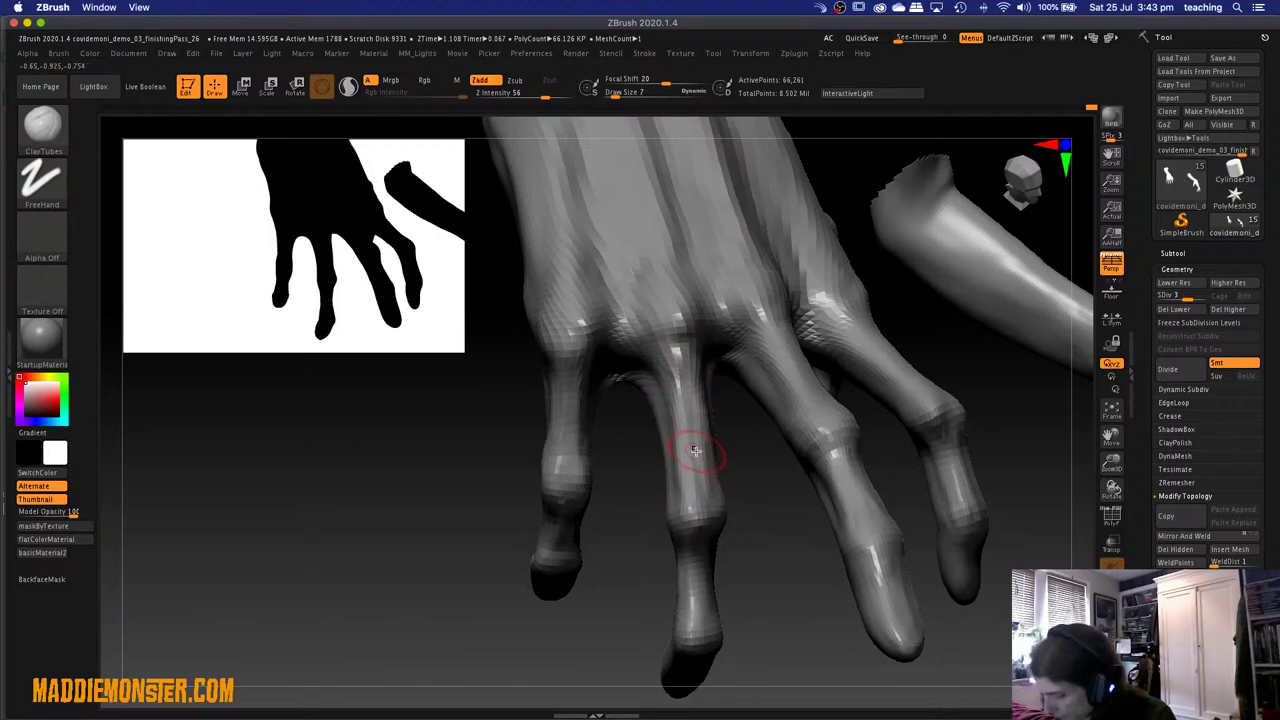
key(b)
key(t)
key(d)
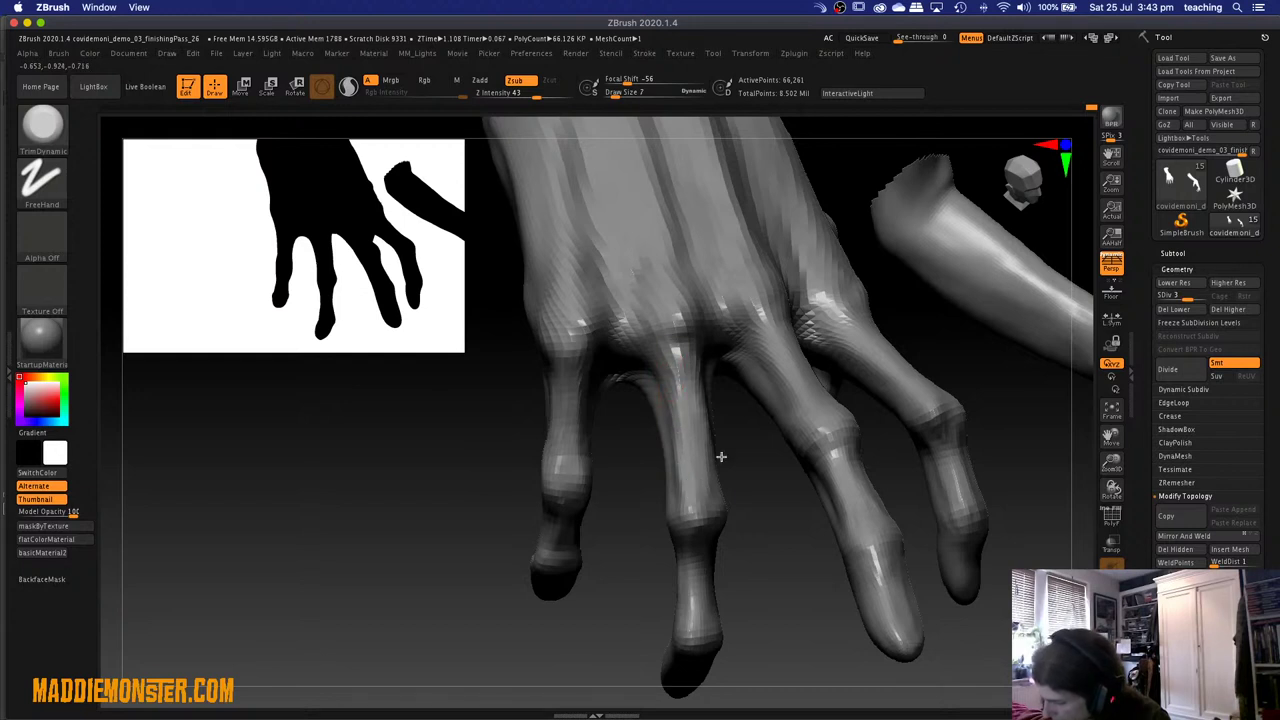
right_drag(721, 457, 717, 458)
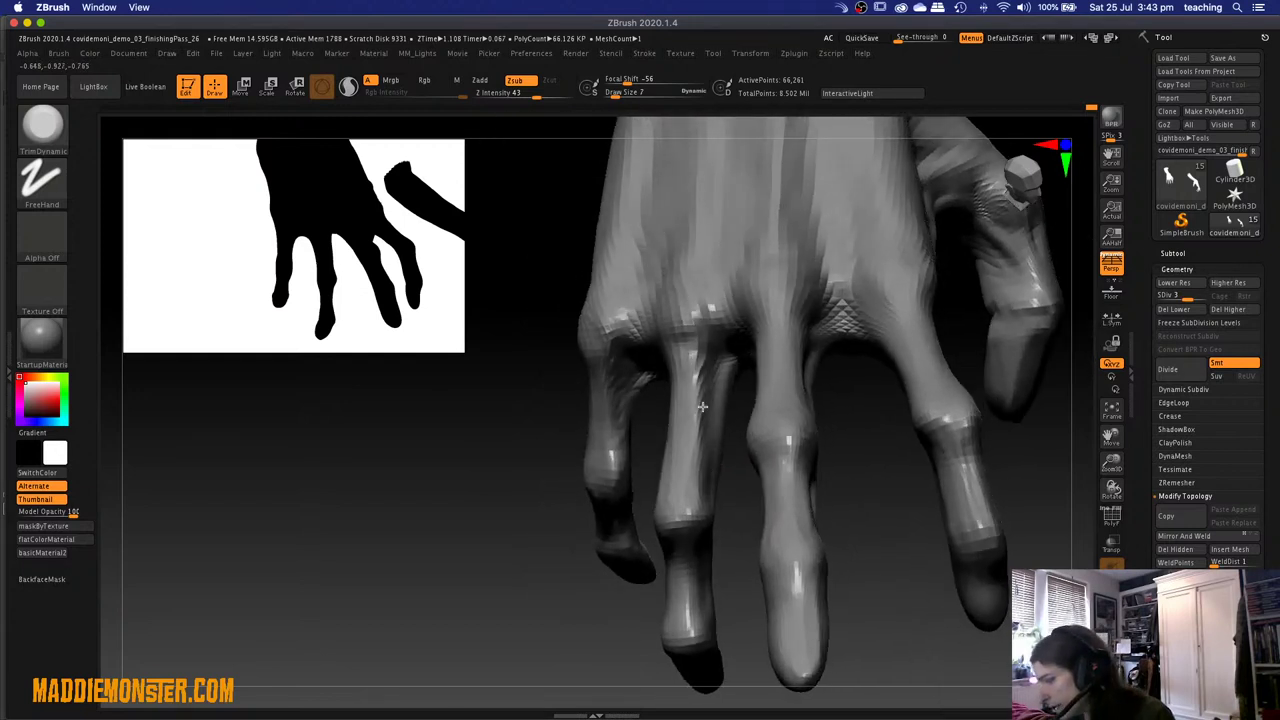
right_drag(703, 406, 698, 380)
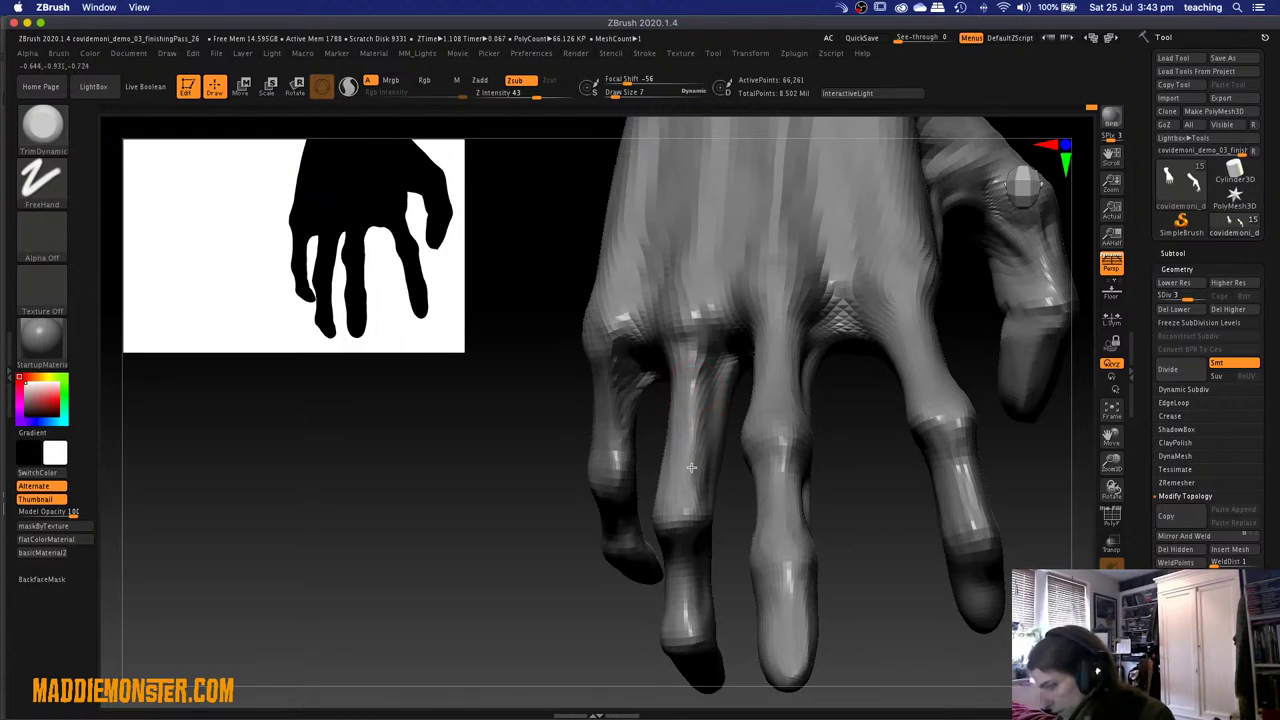
mouse_move(466, 609)
mouse_down()
mouse_move(509, 611)
mouse_move(684, 432)
mouse_up()
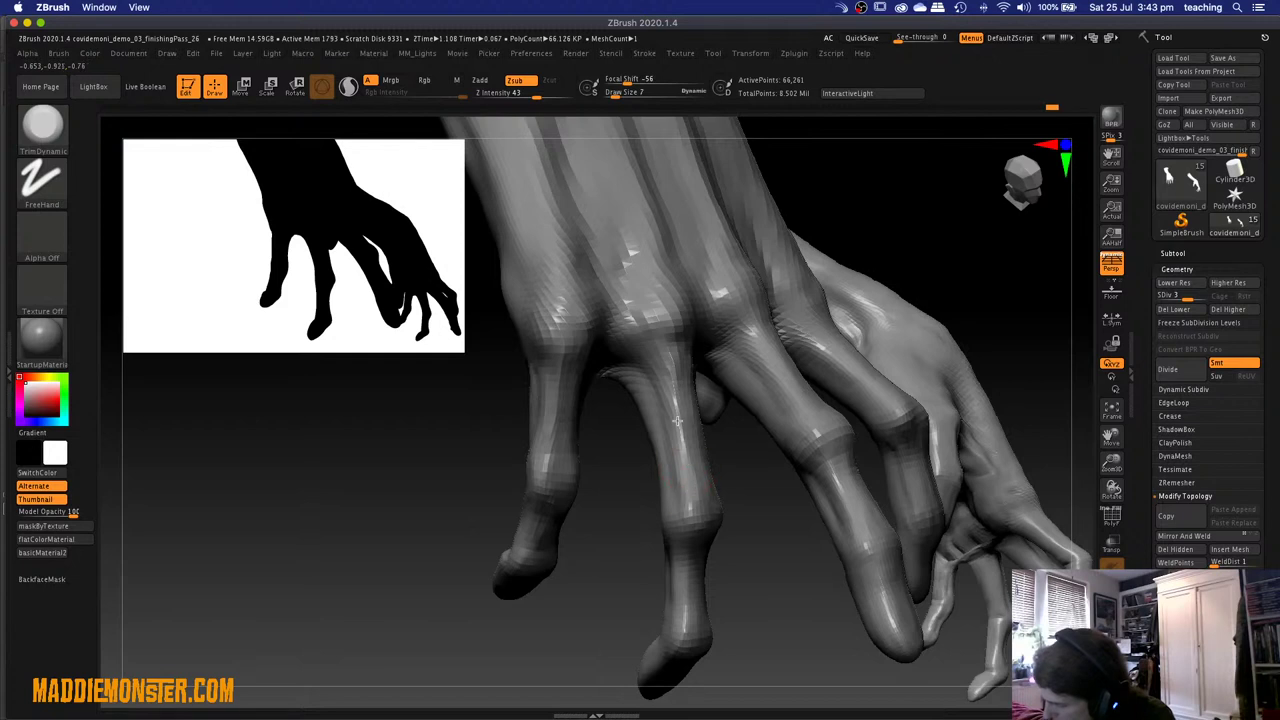
Smooth the fingers with Shift, then keep trimming them with TrimDynamic.
key(space)
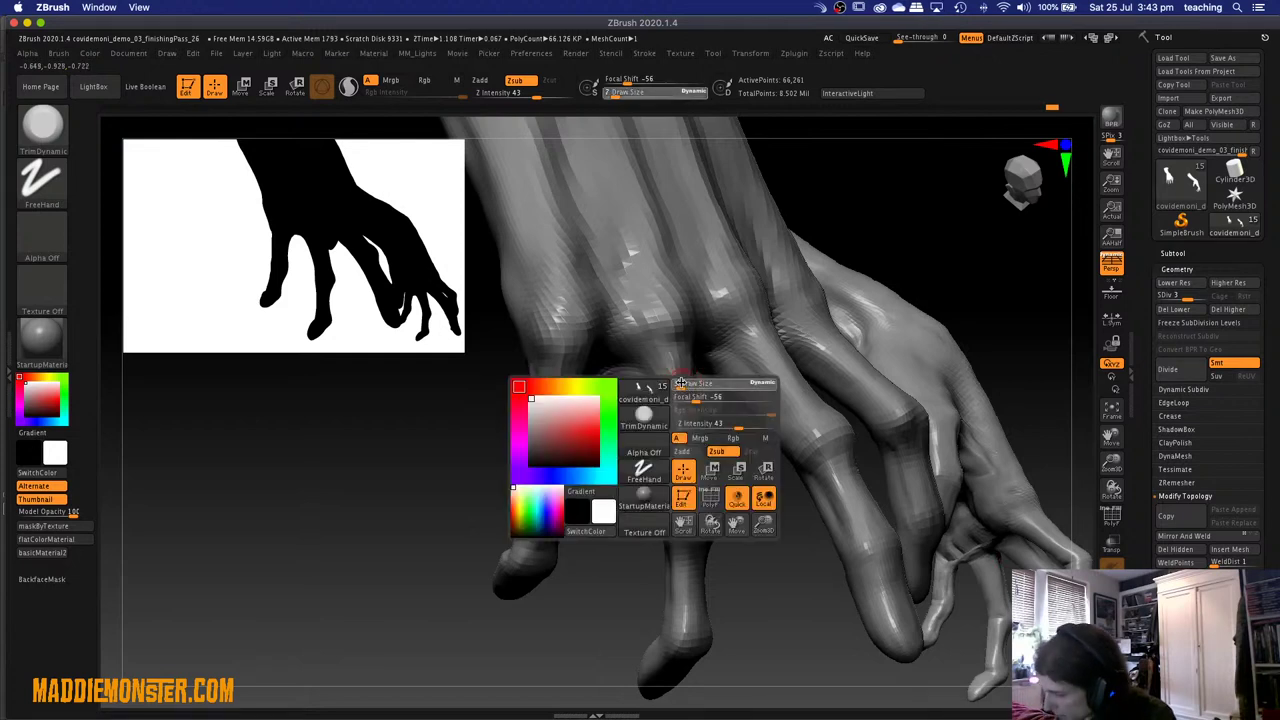
key(shift)
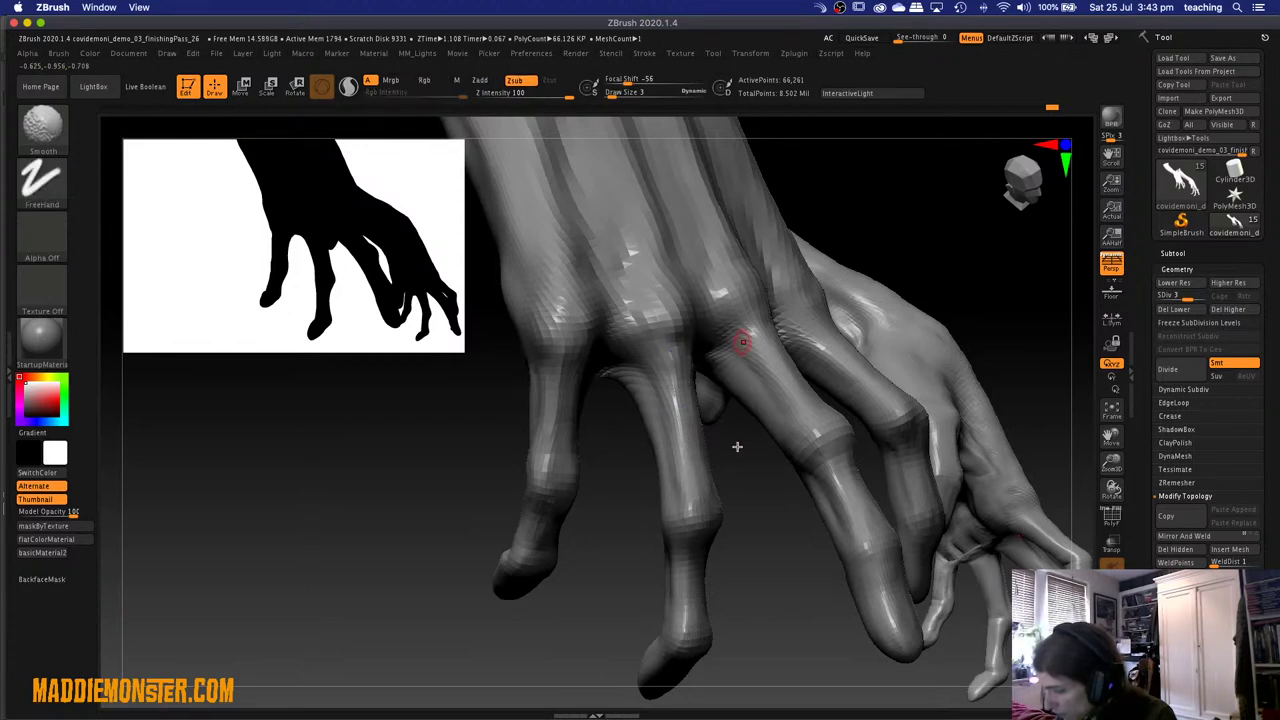
right_drag(743, 463, 709, 463)
key(shift)
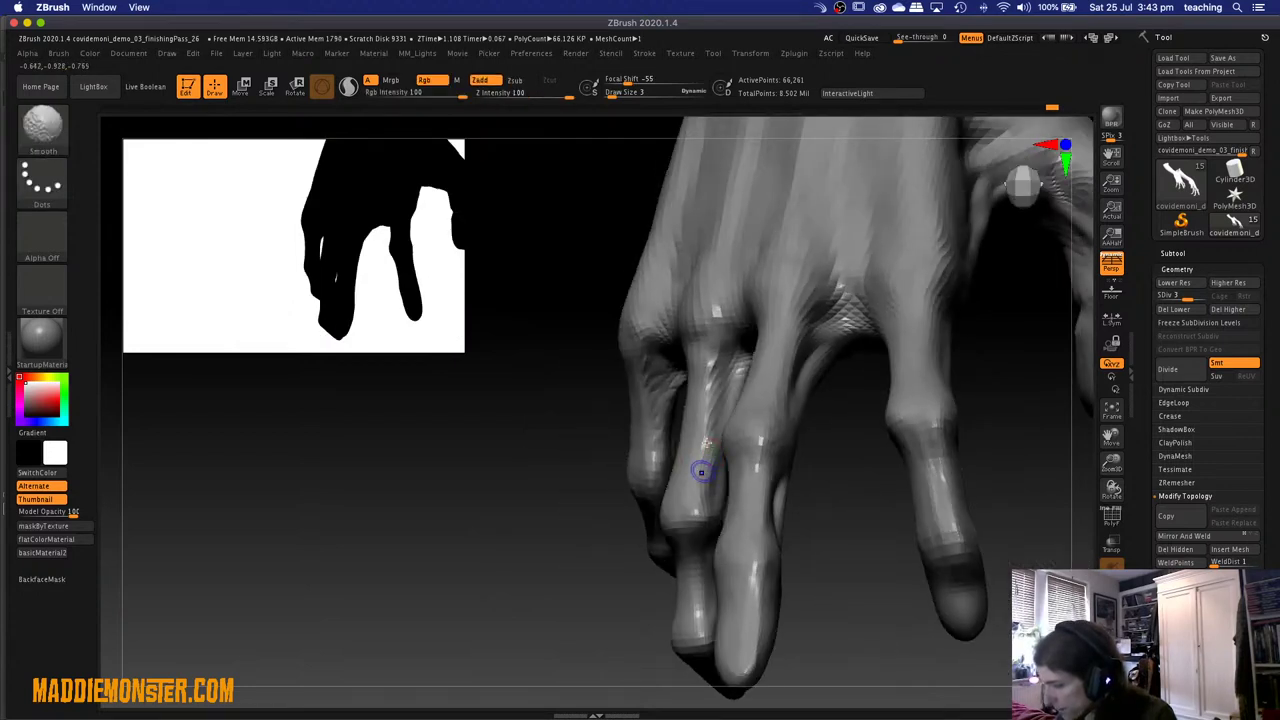
key(alt)
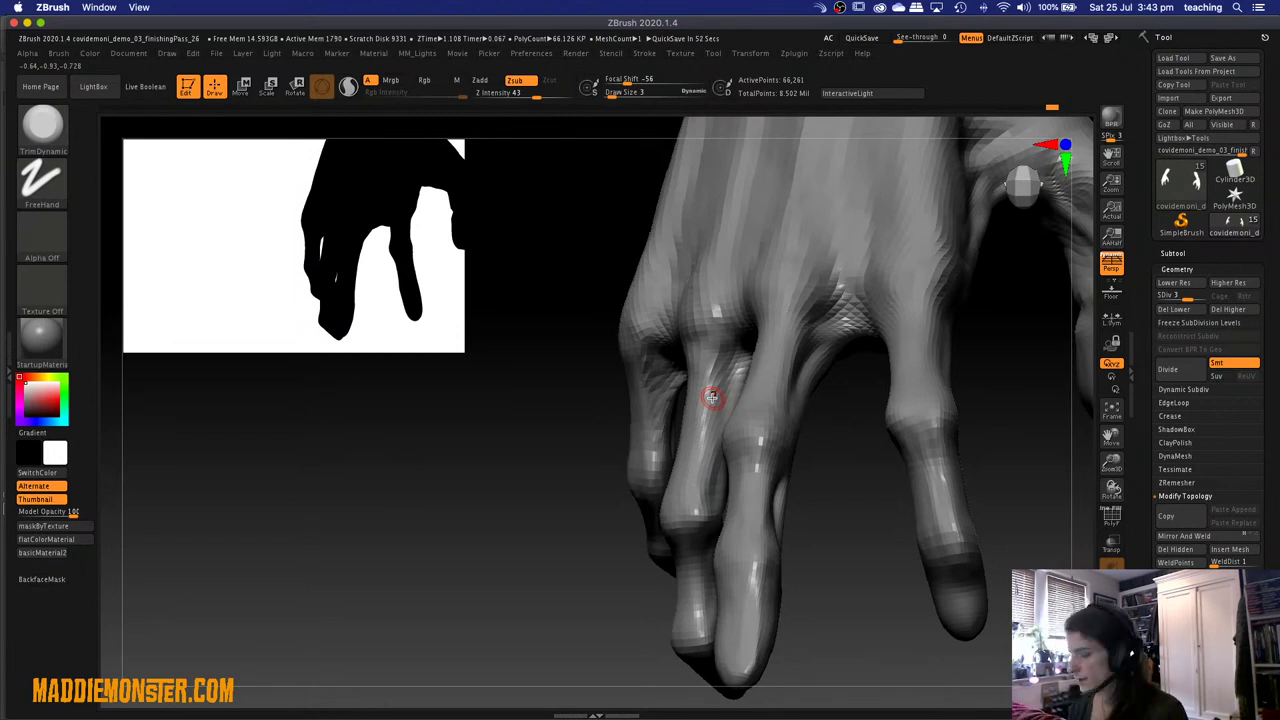
drag(563, 606, 569, 609)
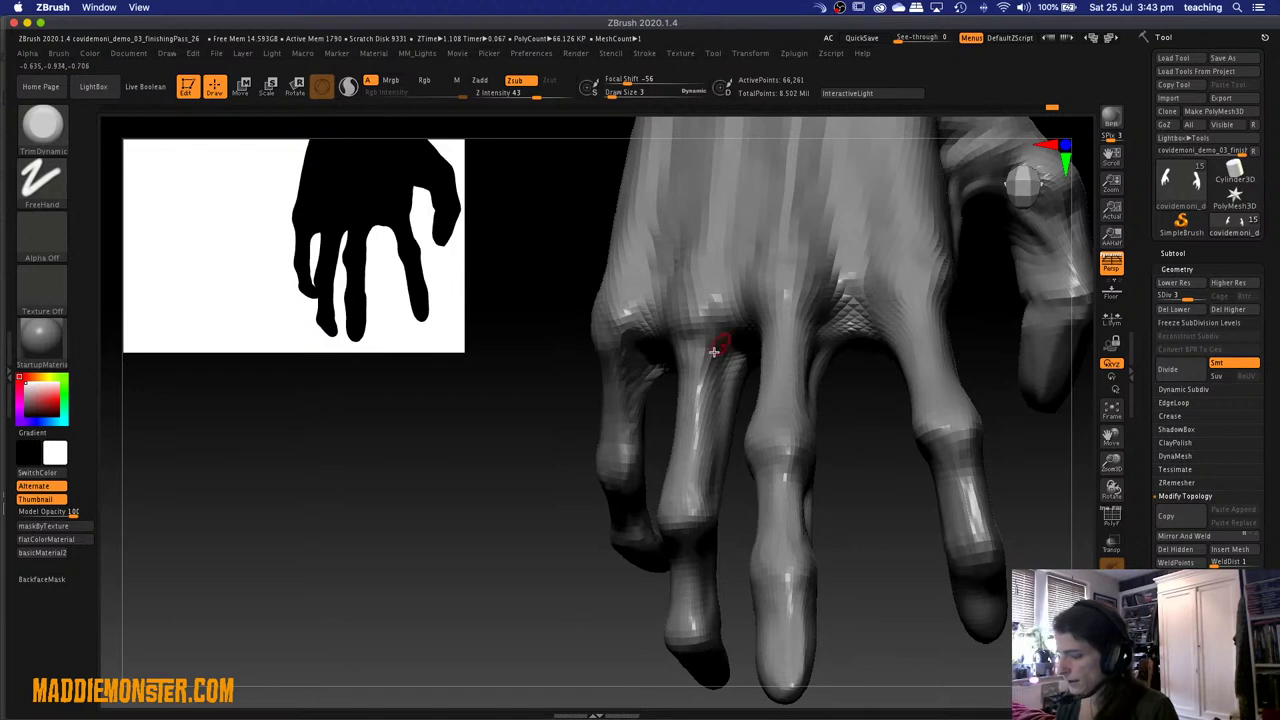
Build up clay along one finger with ClayTubes at draw size 8.
key(b)
key(c)
key(t)
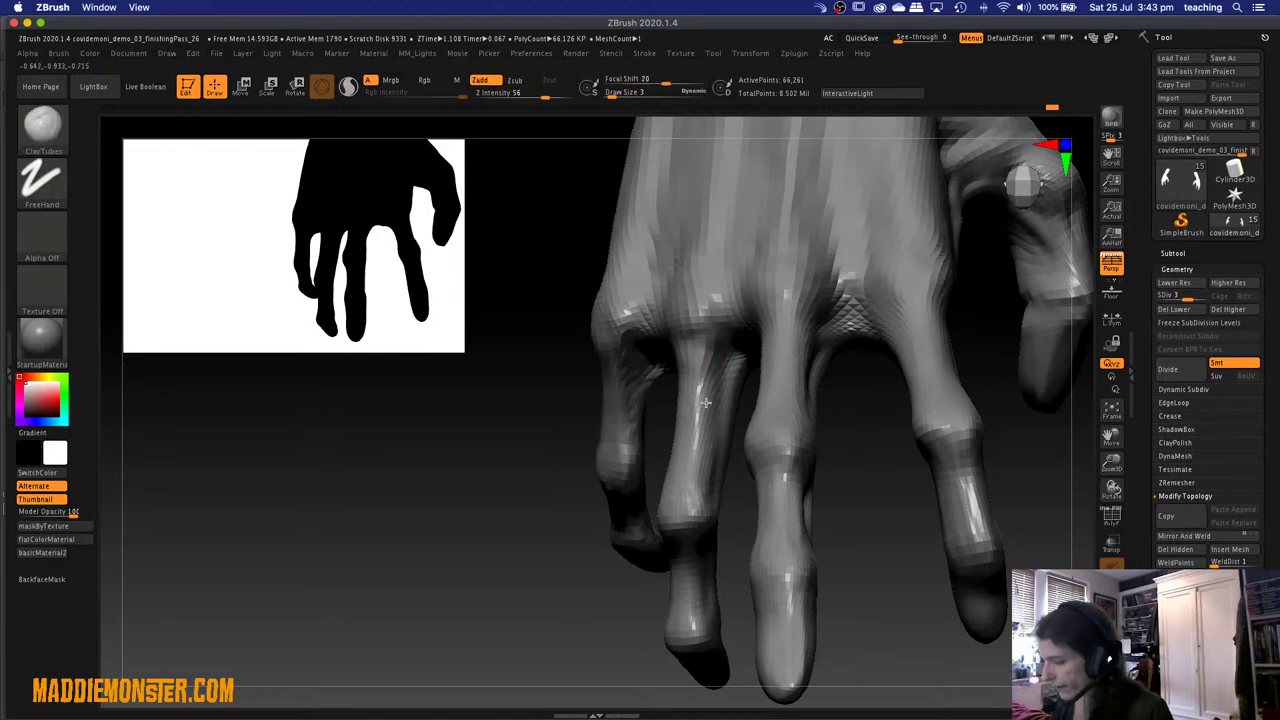
key(space)
drag(711, 368, 716, 369)
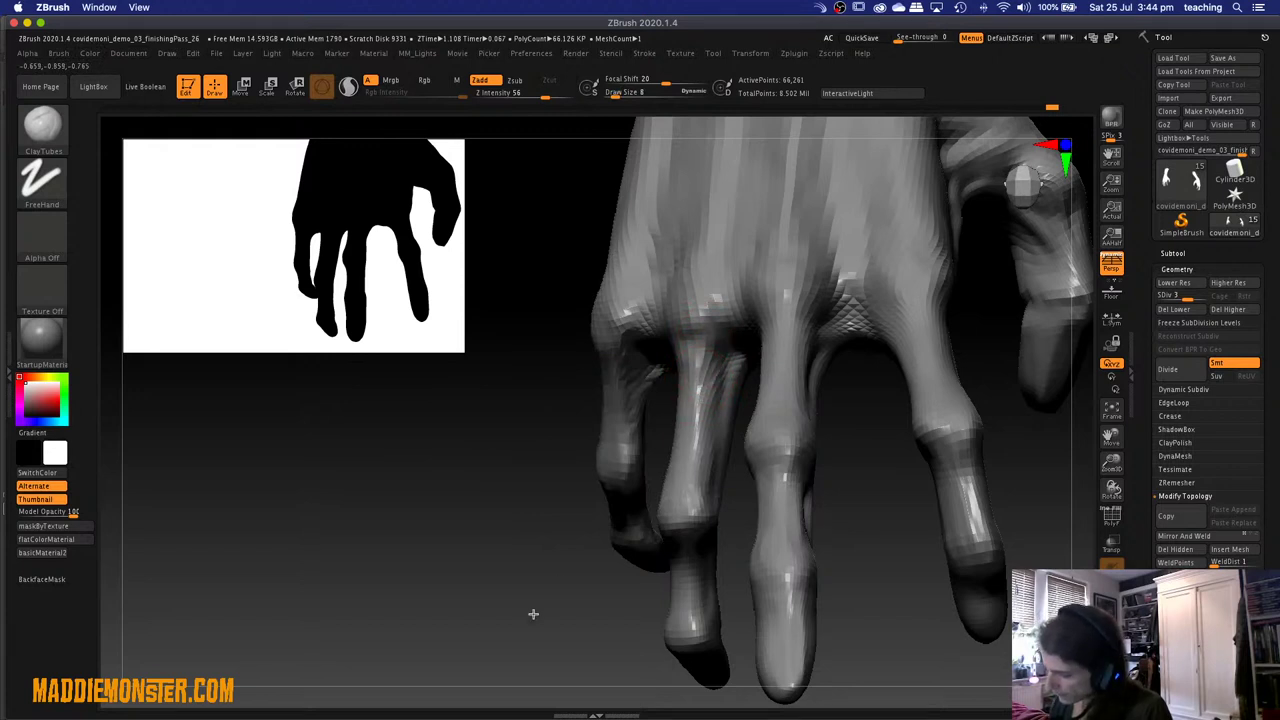
drag(560, 630, 712, 360)
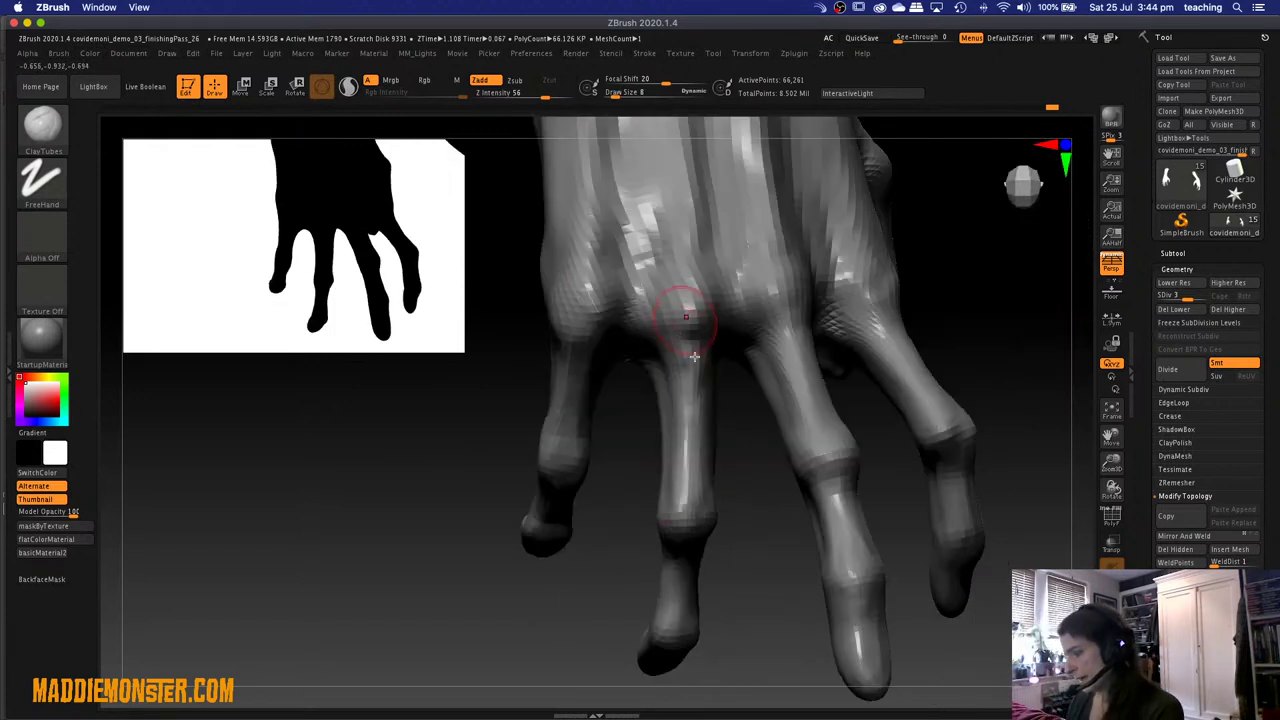
mouse_move(742, 530)
mouse_down()
mouse_move(741, 507)
mouse_move(685, 508)
mouse_up()
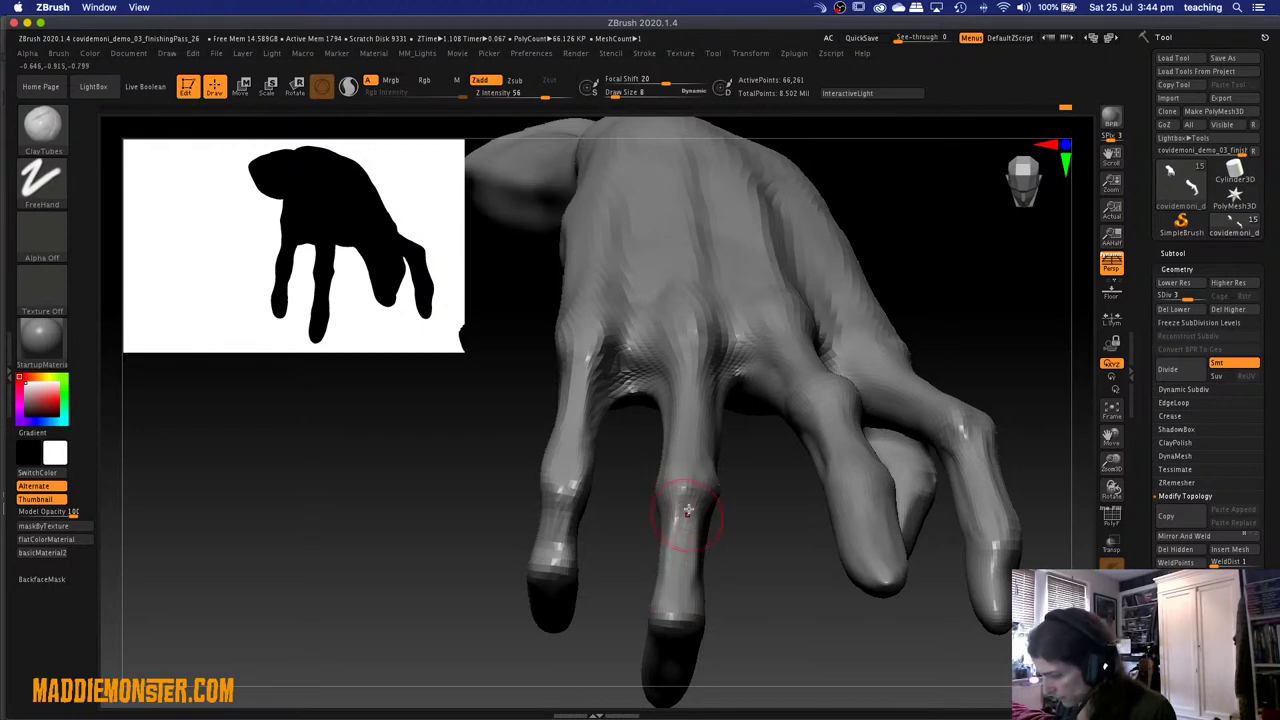
right_drag(745, 589, 737, 584)
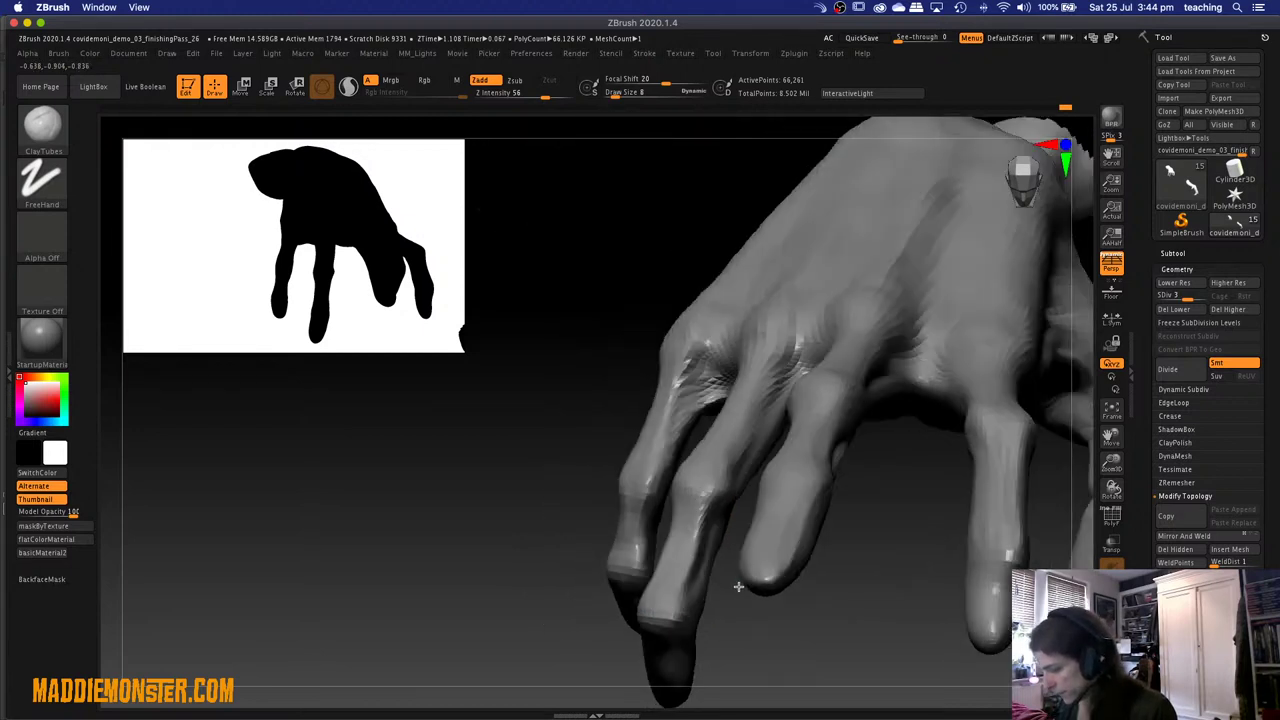
mouse_move(703, 488)
mouse_down()
mouse_move(688, 545)
mouse_move(694, 560)
mouse_move(706, 545)
mouse_move(700, 623)
mouse_up()
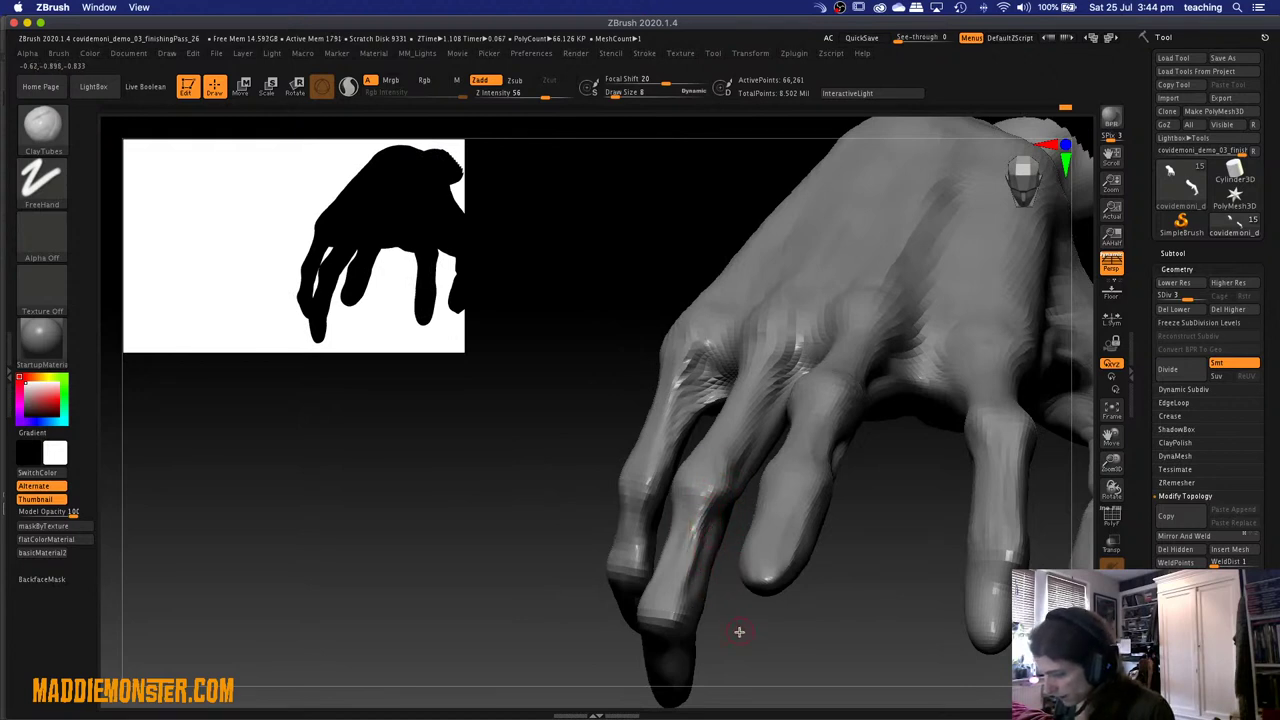
Trim the fingers flat with TrimDynamic and smooth the finger joint.
right_drag(739, 632, 700, 585)
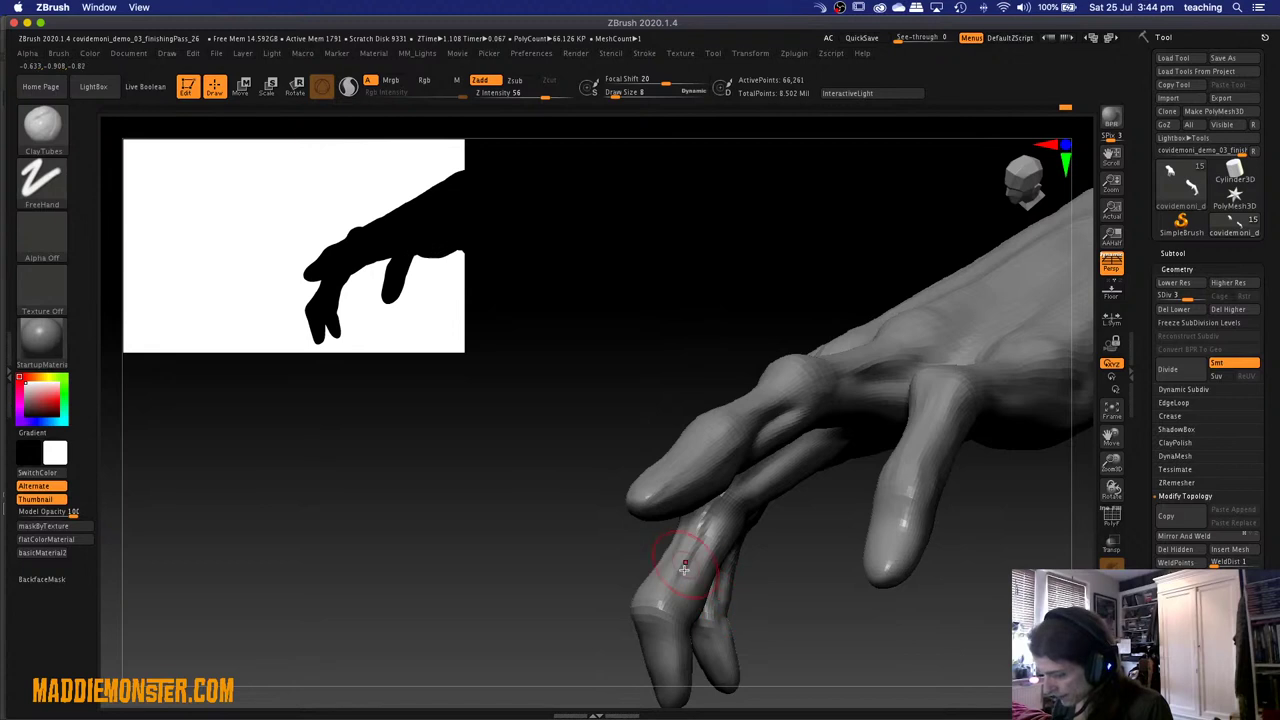
mouse_move(576, 580)
right_down()
mouse_move(660, 591)
mouse_move(719, 545)
right_up()
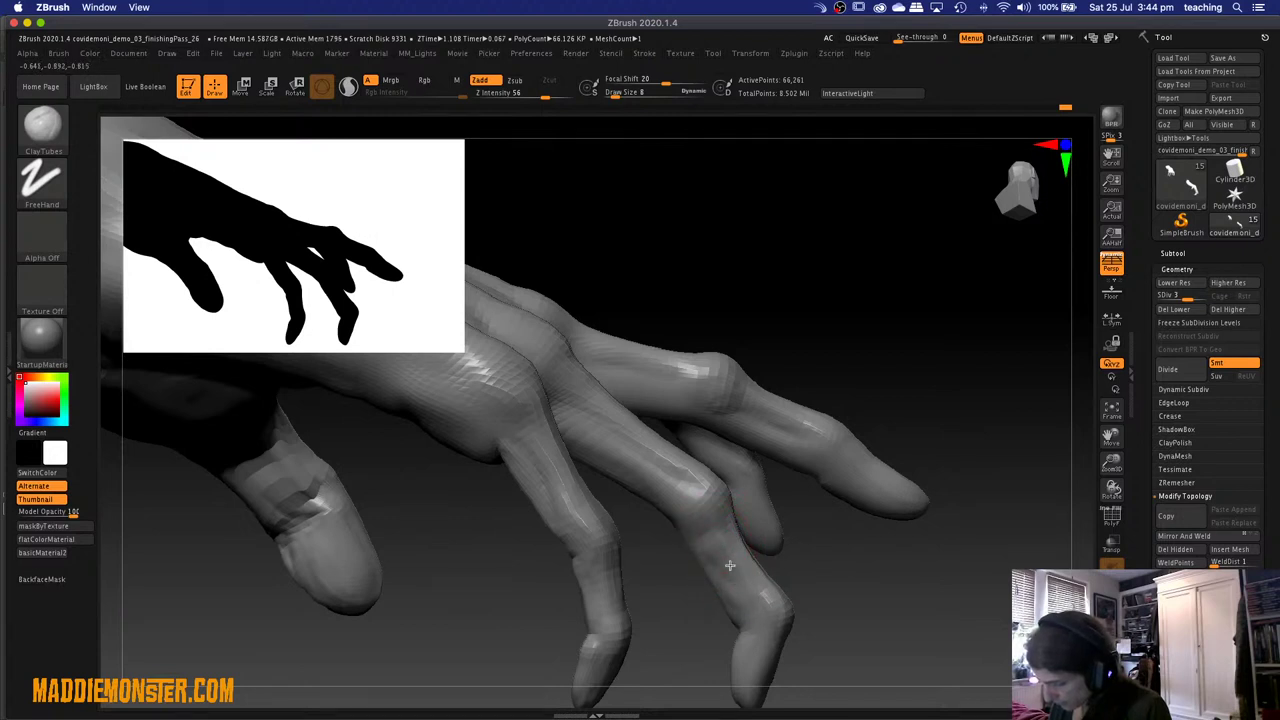
key(b)
key(t)
key(d)
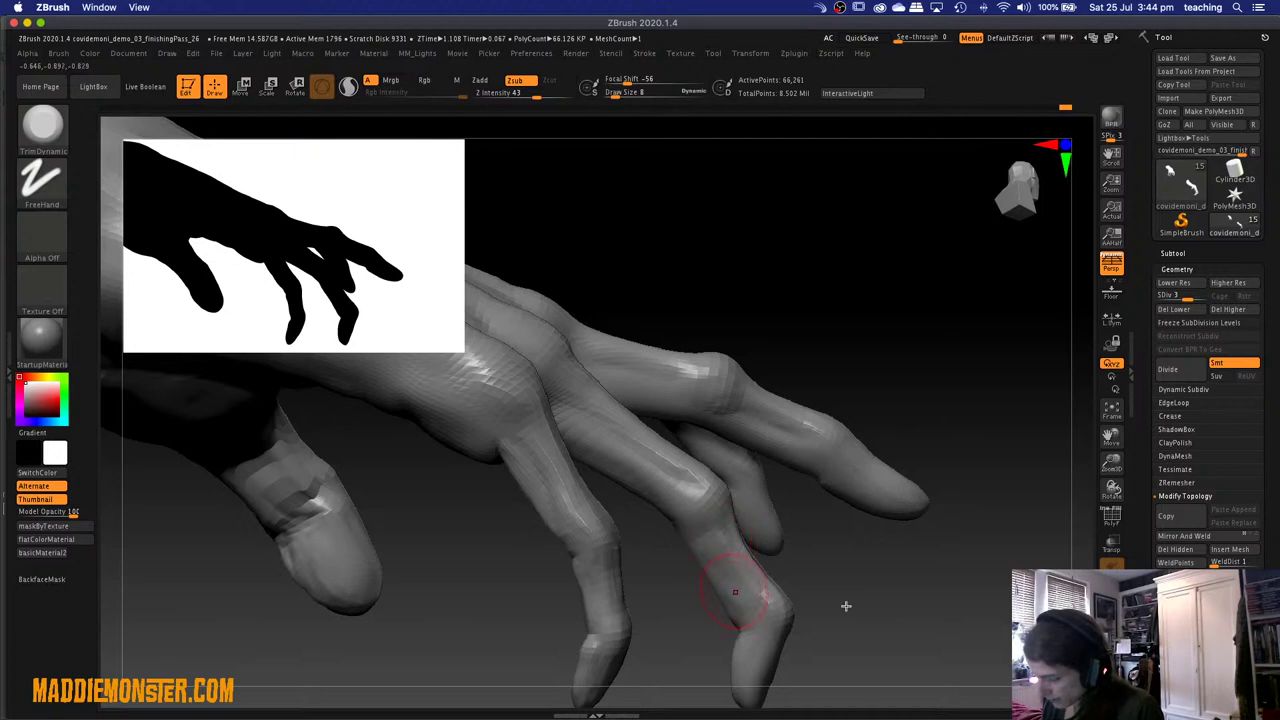
drag(804, 618, 800, 605)
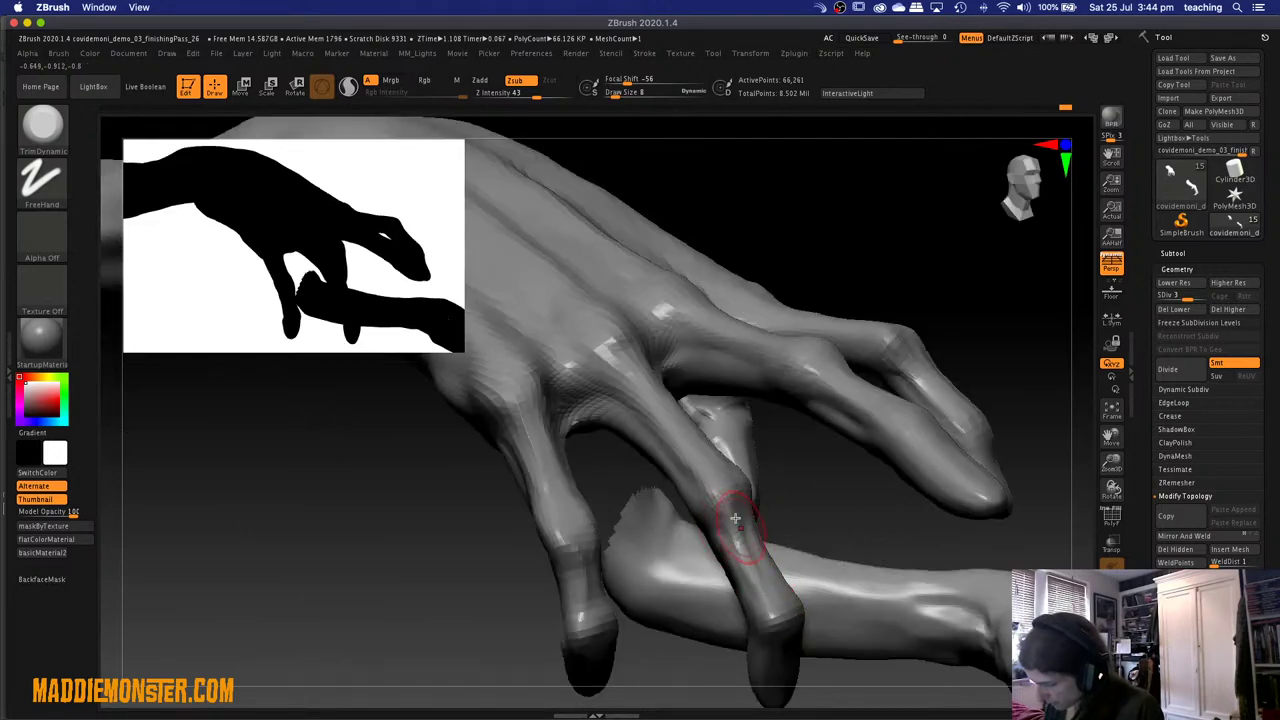
key(shift)
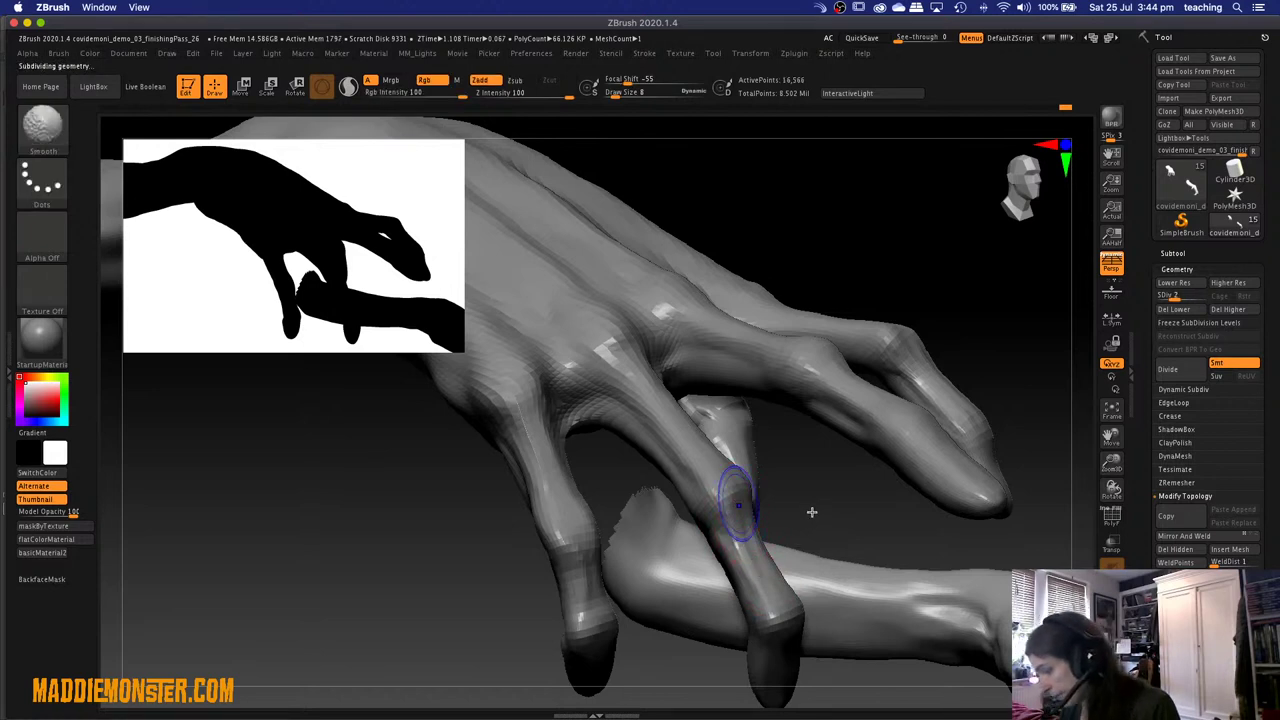
Drop to SDiv 1 and reshape the fingers with the Move brush at size 14, undoing four strokes.
key(shift+d)
key(space)
drag(812, 490, 830, 491)
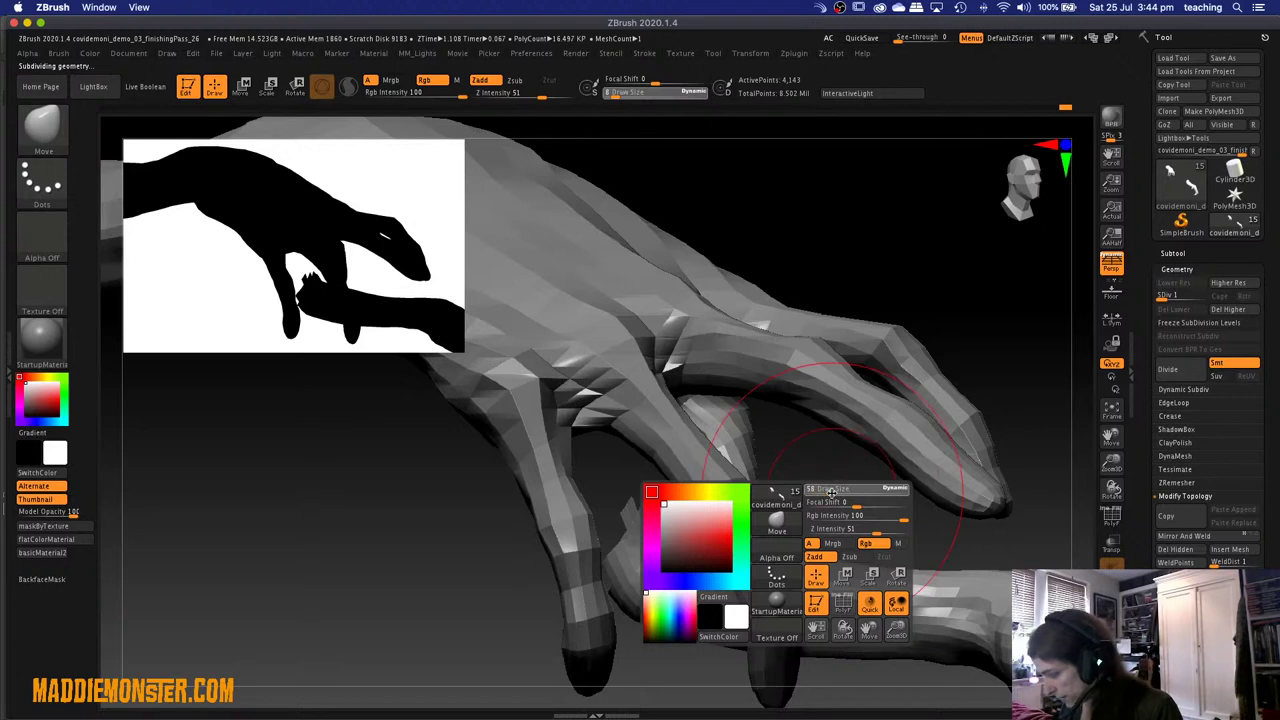
right_drag(857, 503, 867, 491)
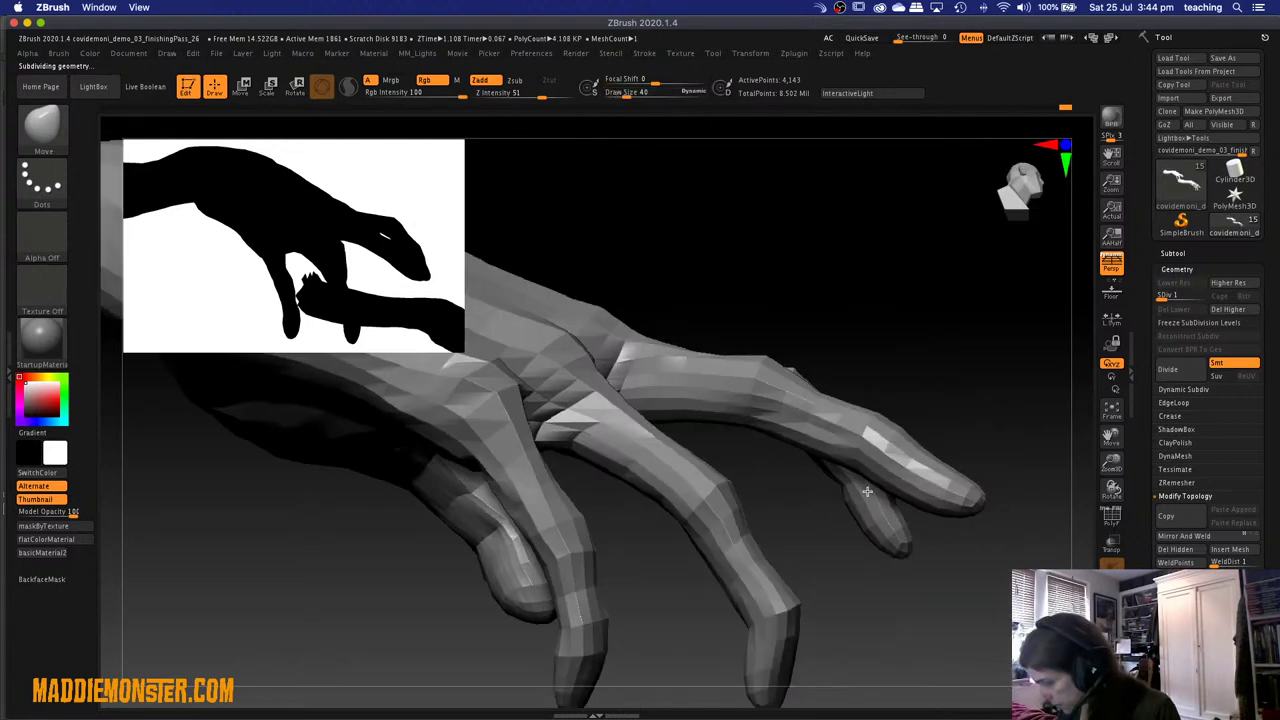
key(space)
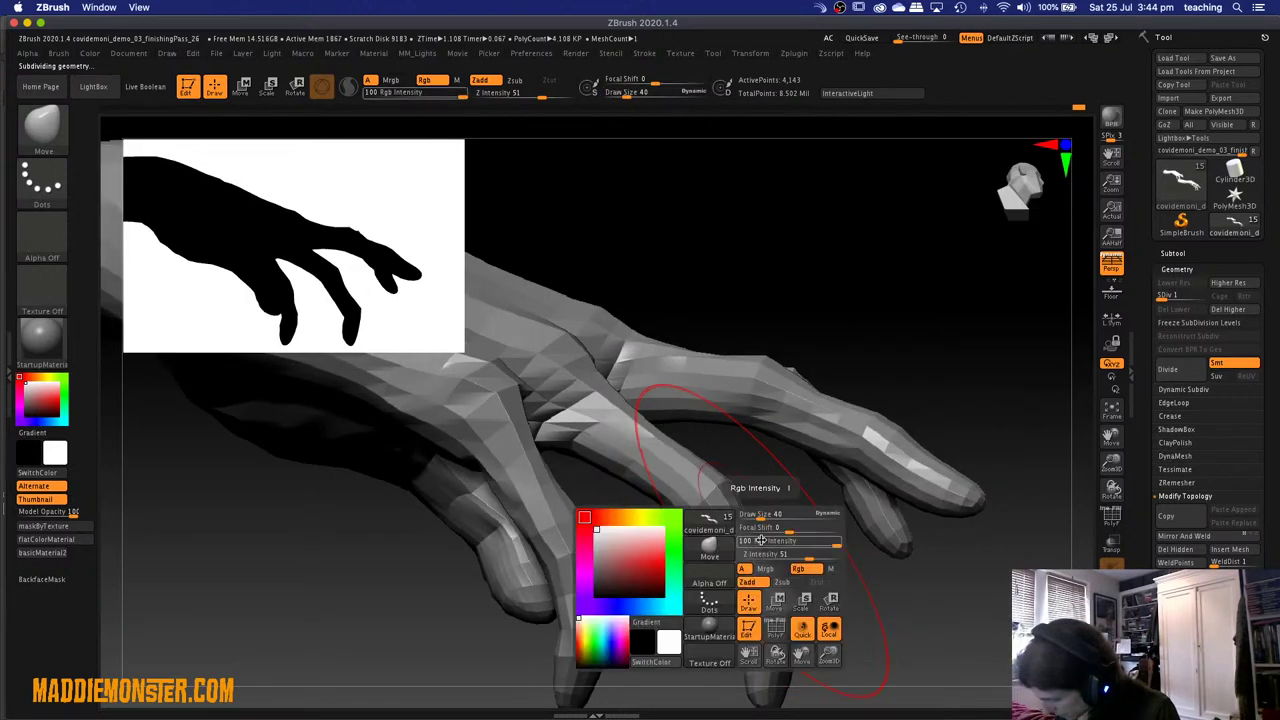
drag(758, 514, 745, 514)
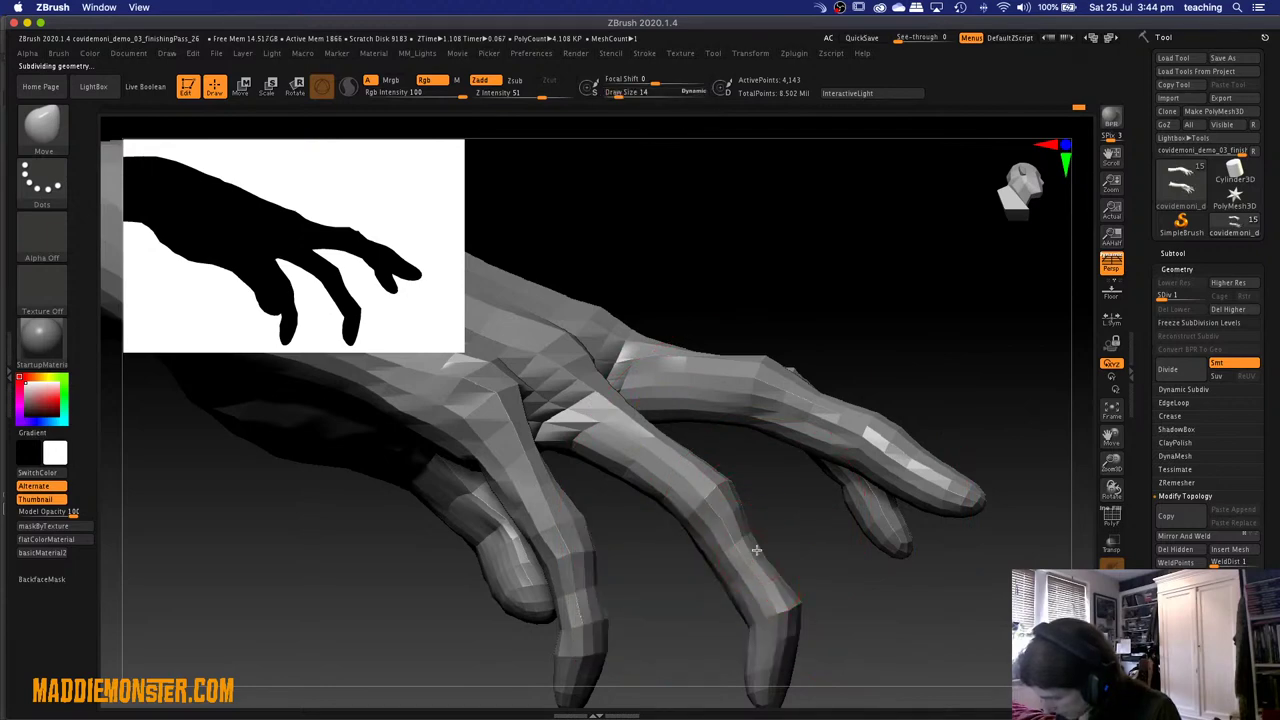
key(ctrl+z)
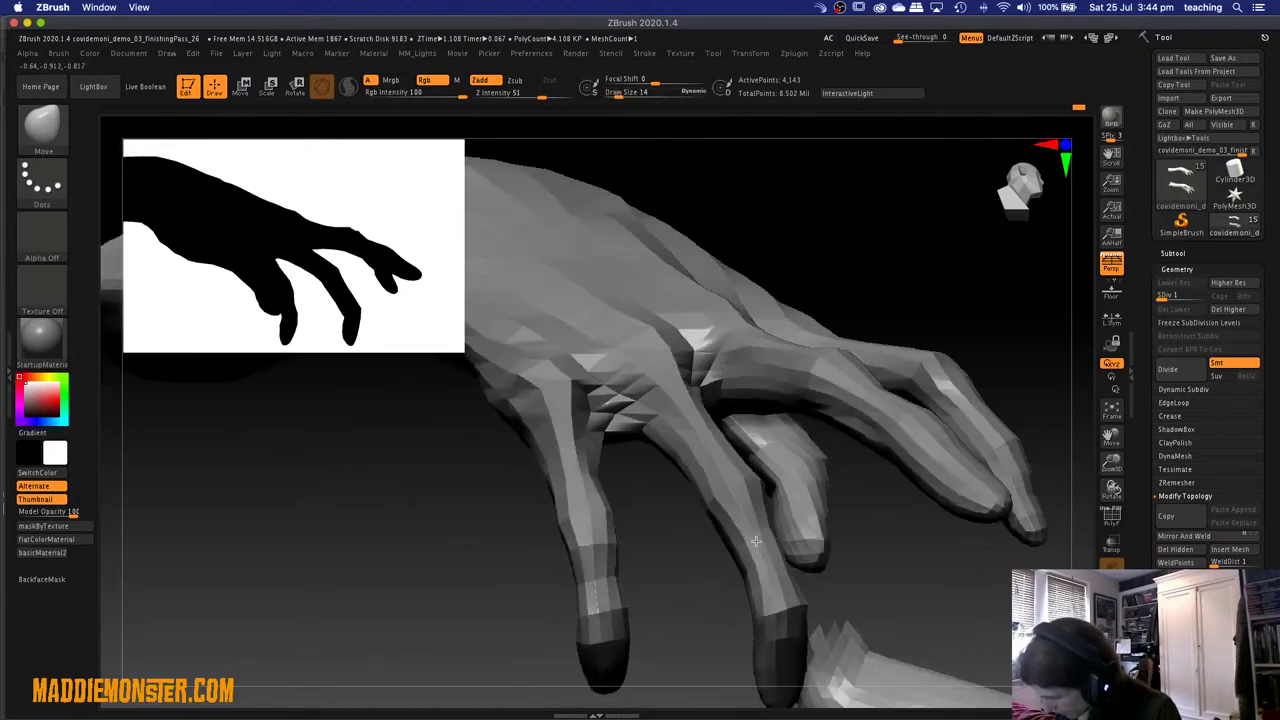
key(ctrl+z)
key(ctrl+z)
key(ctrl+z)
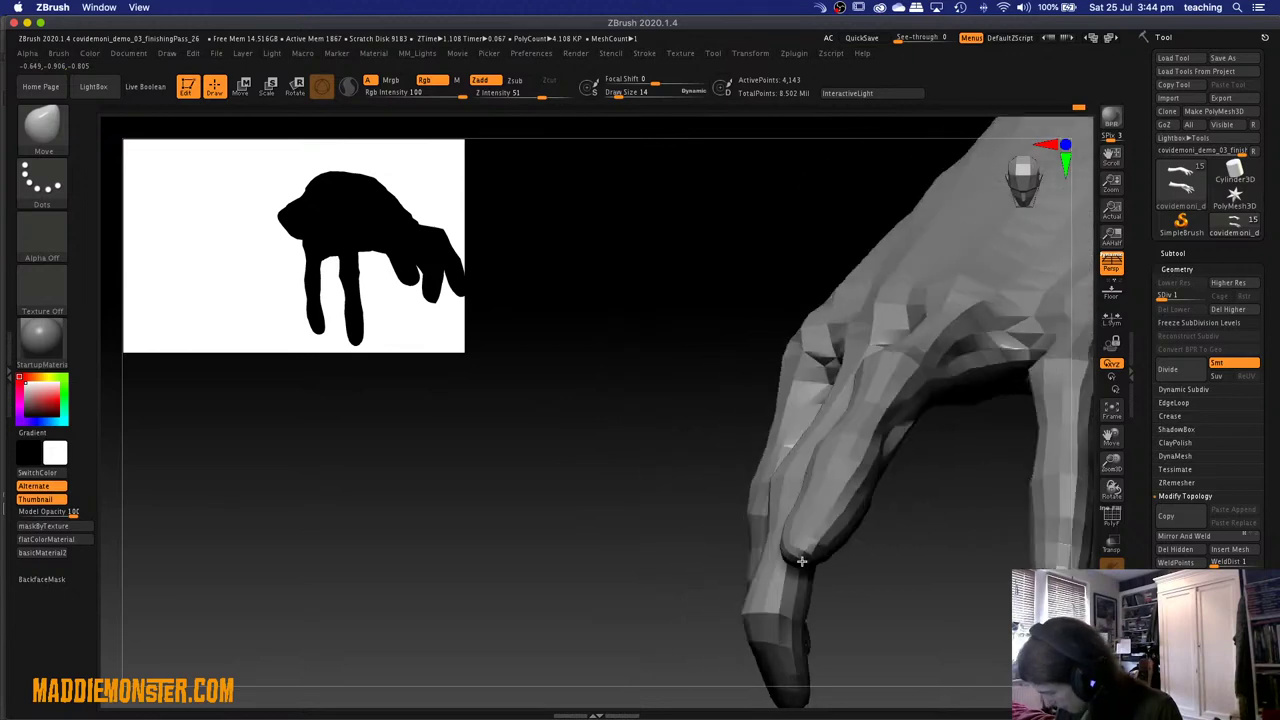
key(ctrl+z)
key(ctrl+z)
key(ctrl+z)
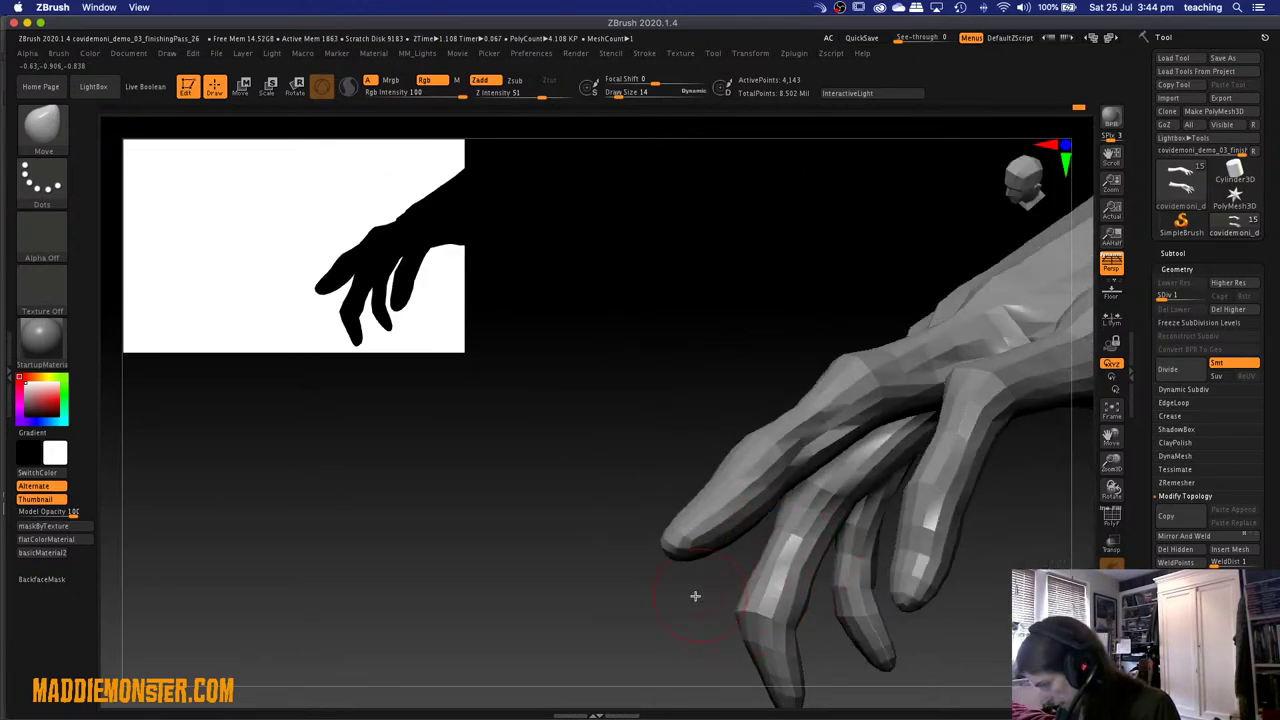
key(ctrl+z)
key(ctrl+z)
key(ctrl+z)
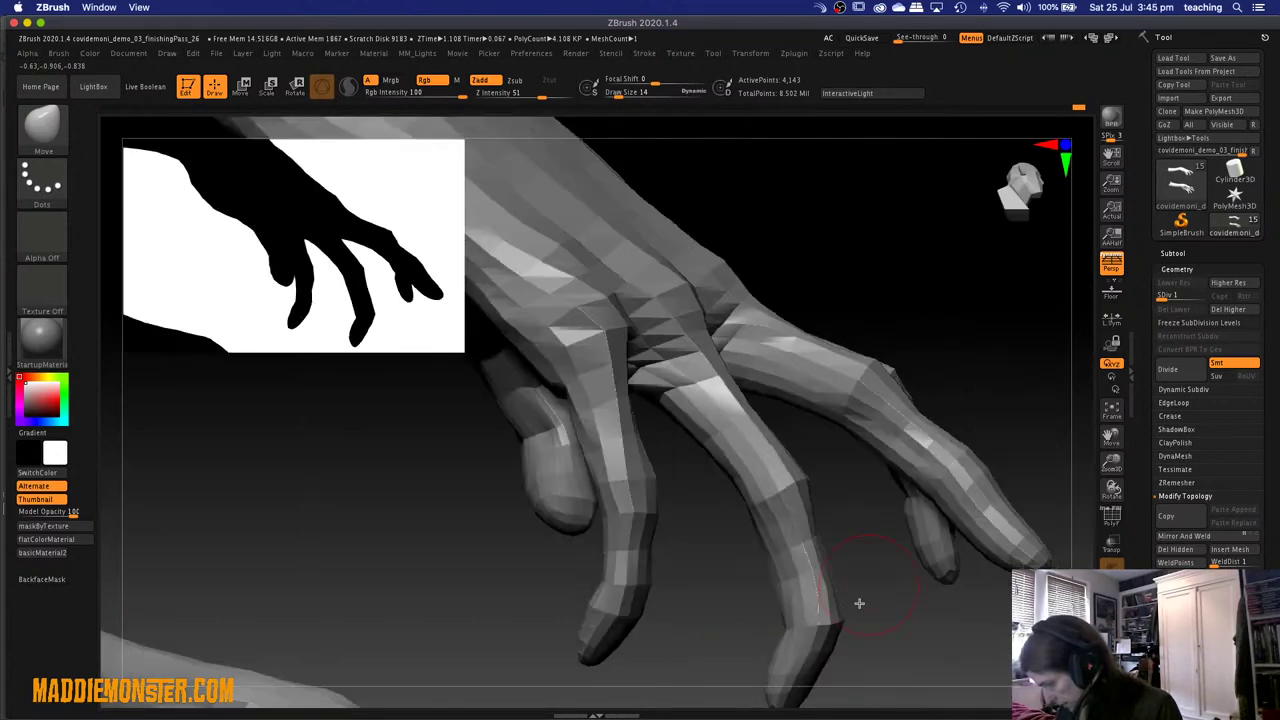
Step the hand back up to SDiv 4, with the brush reduced to size 8.
key(space)
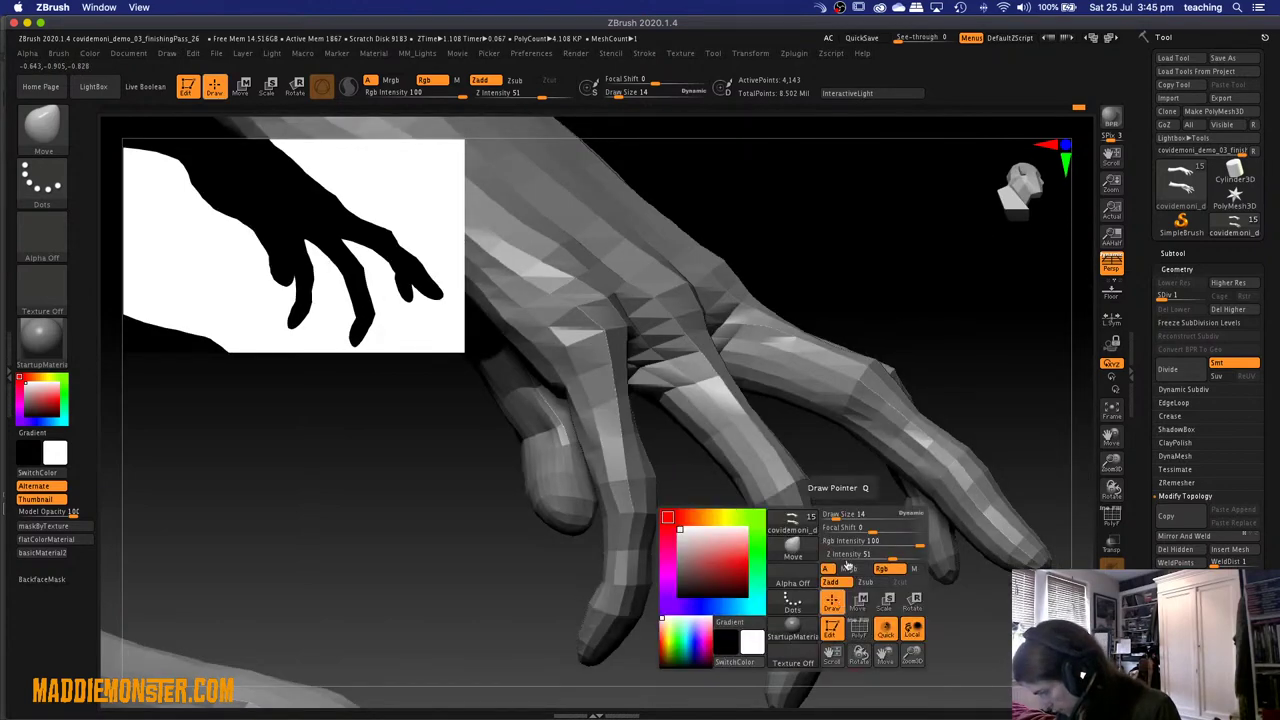
key(ctrl+d)
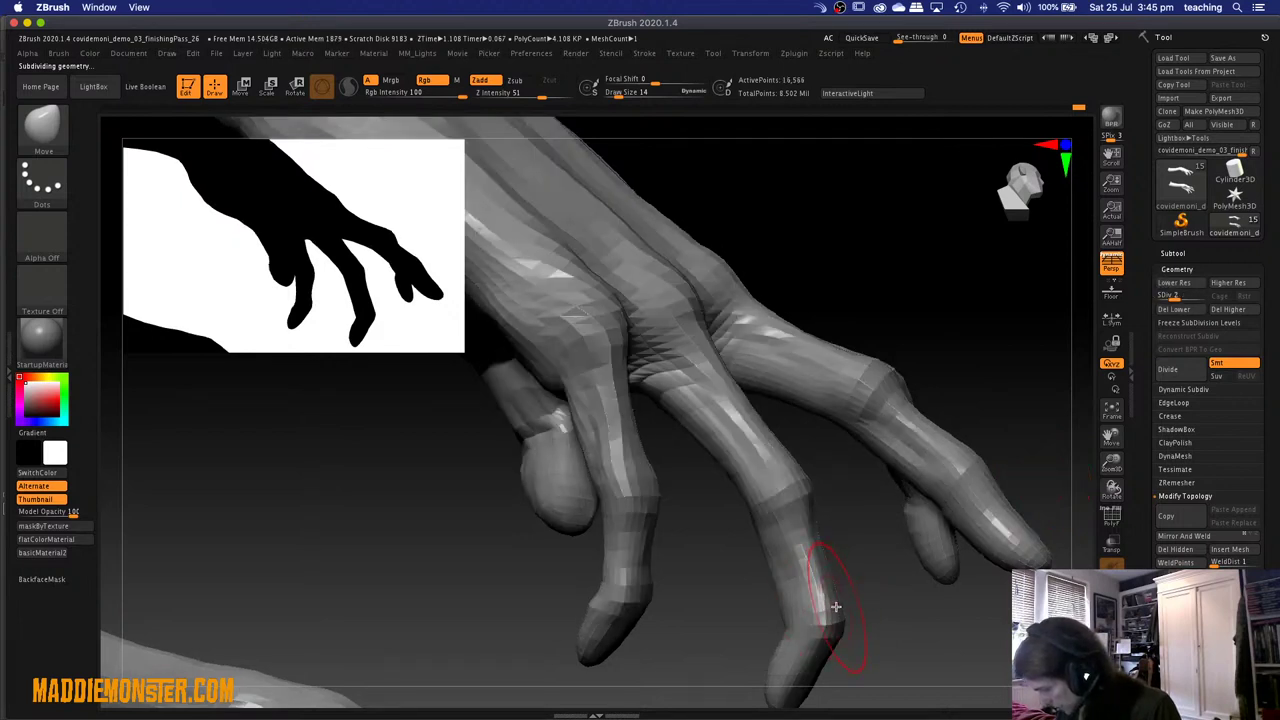
key(space)
click(848, 514)
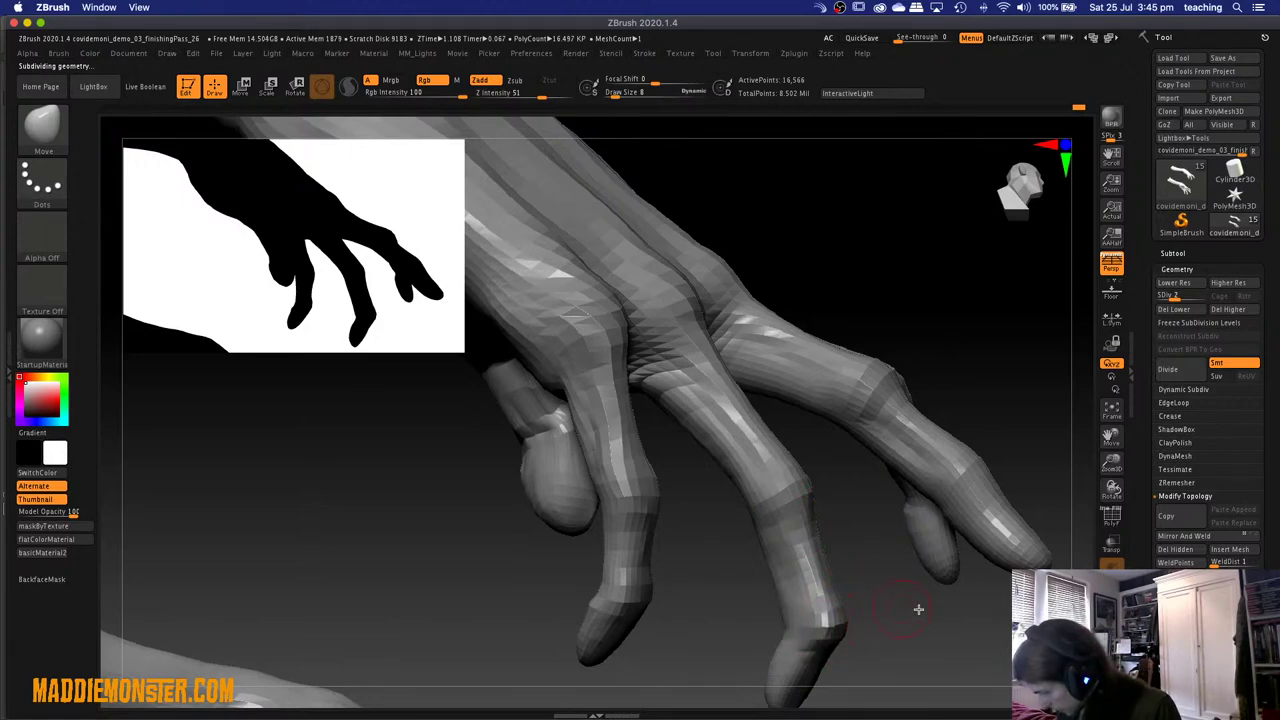
drag(898, 619, 858, 621)
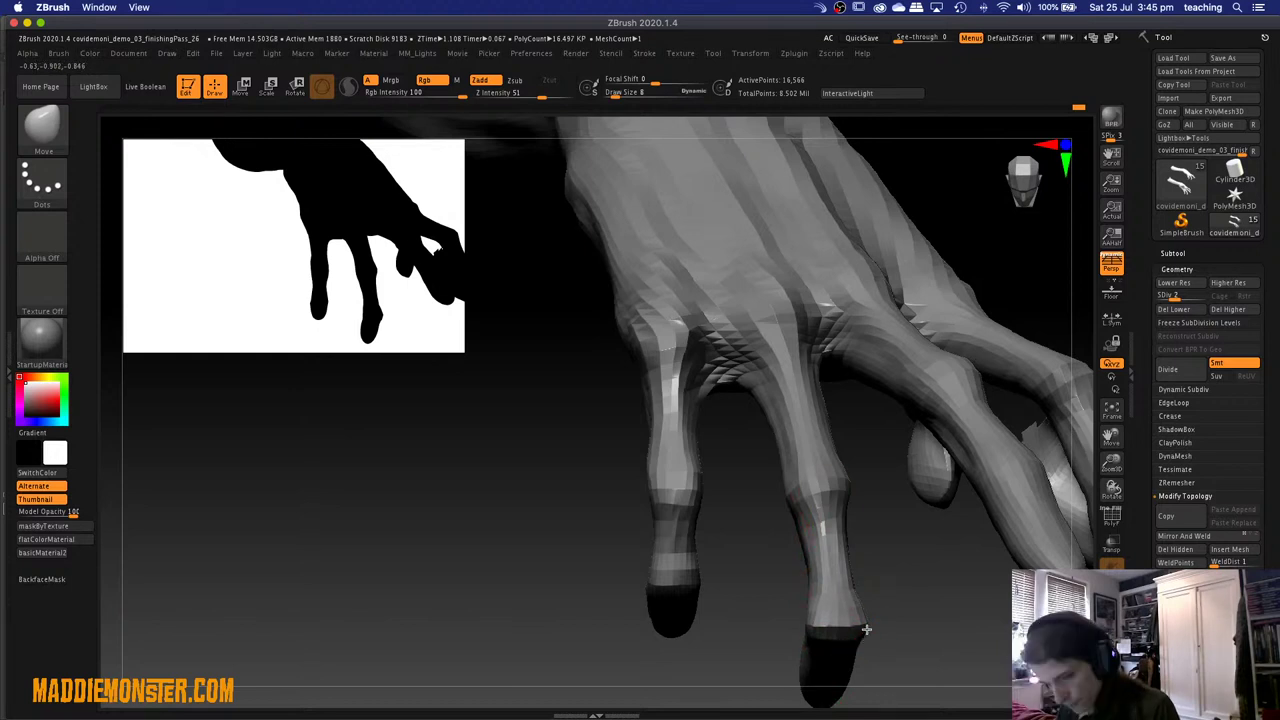
key(ctrl+d)
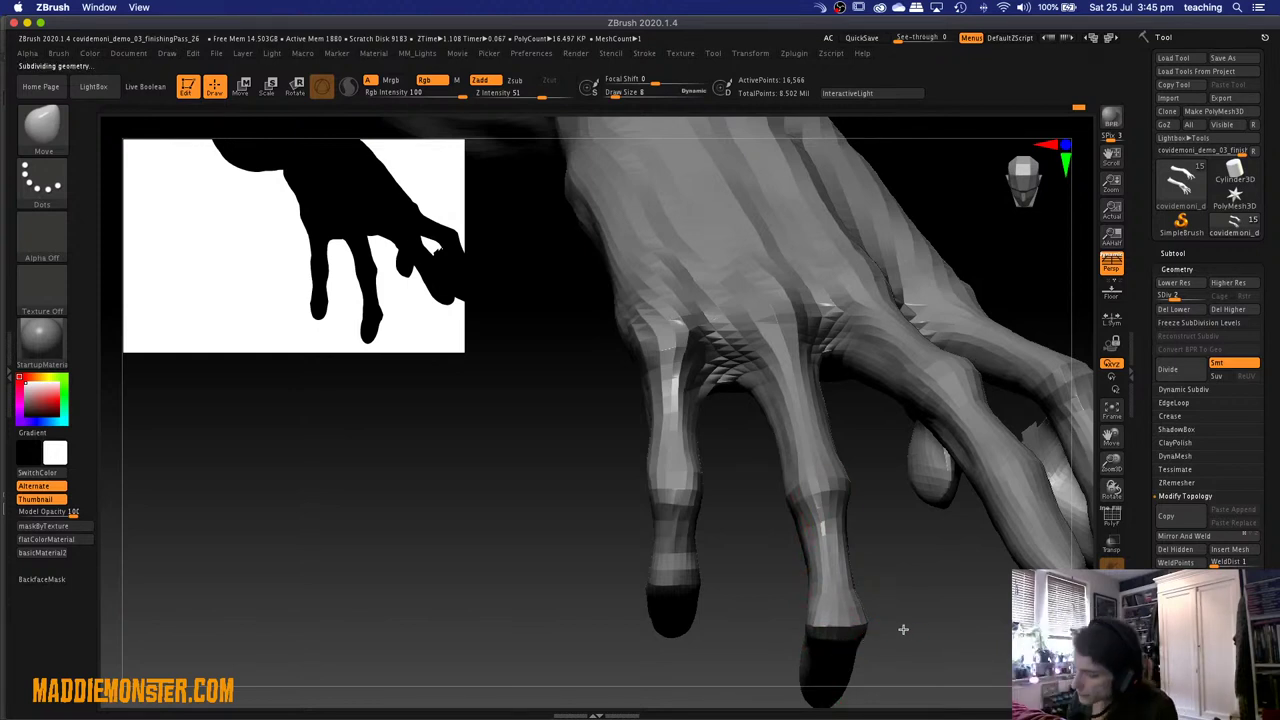
key(ctrl+d)
drag(910, 628, 934, 598)
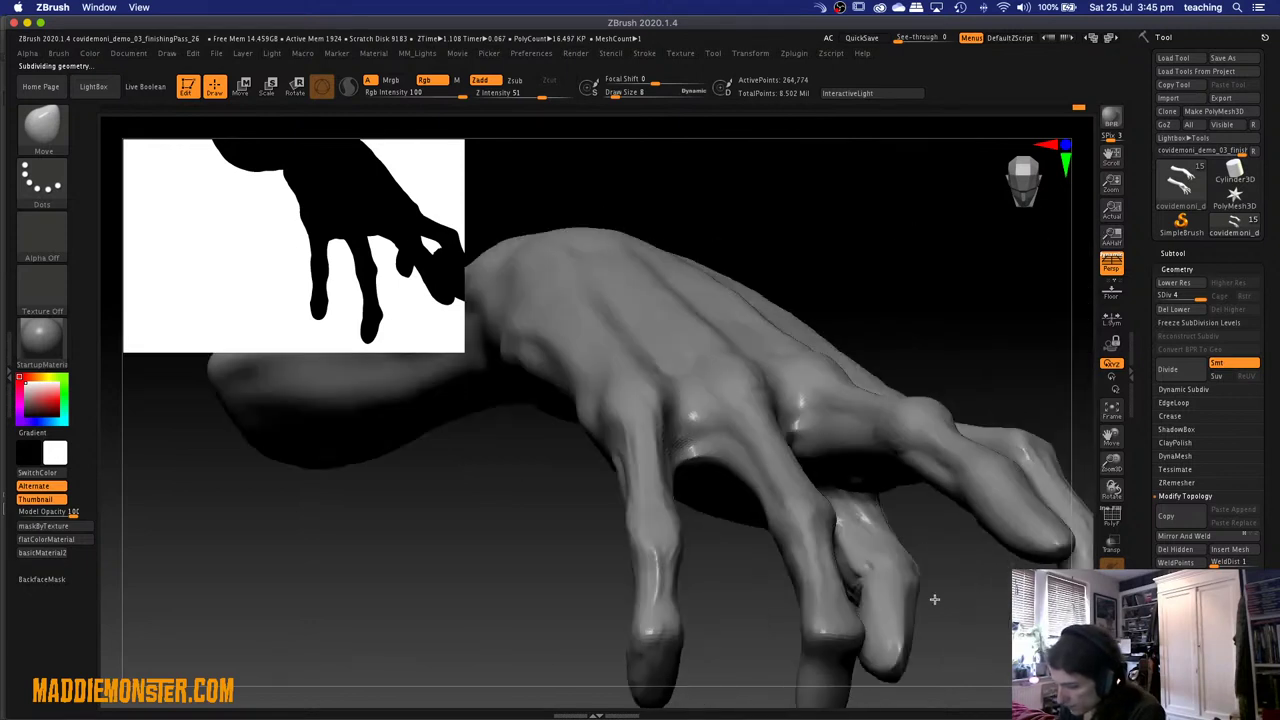
With a size-1 brush, mask a thin strip down one finger to its tip.
drag(843, 577, 798, 551)
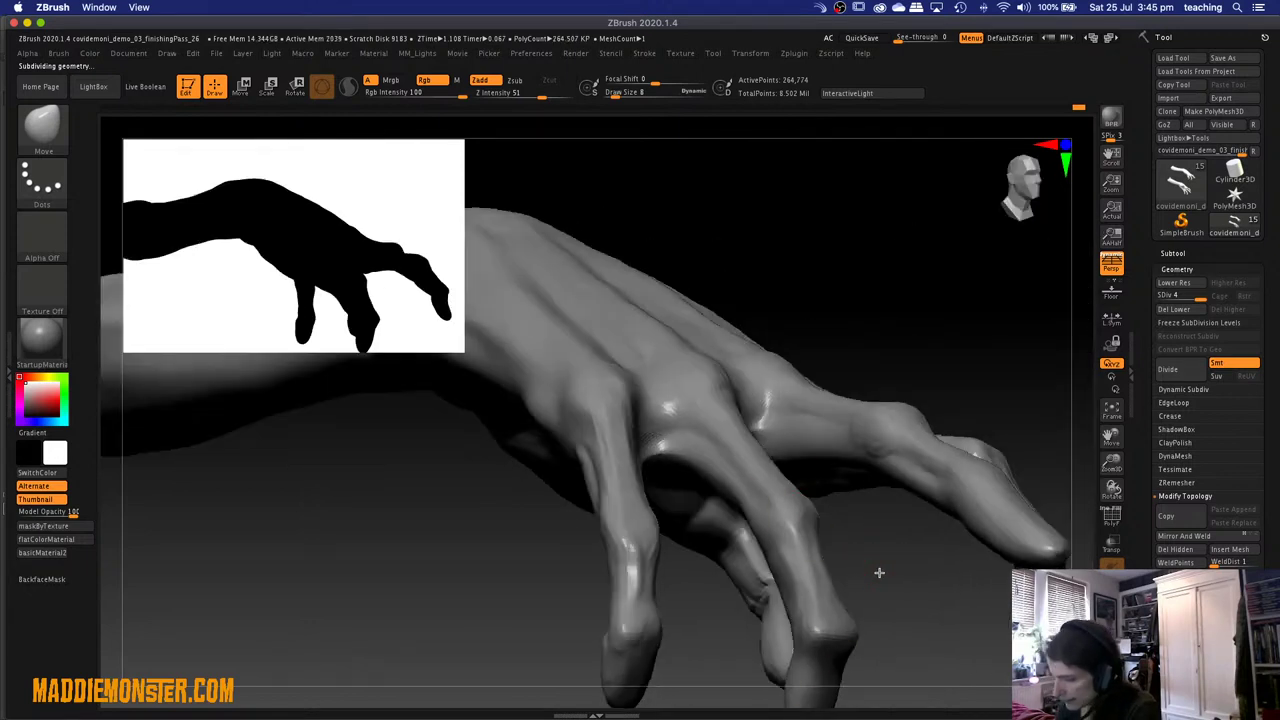
mouse_move(872, 576)
mouse_down()
mouse_move(768, 376)
mouse_move(756, 383)
mouse_up()
key(space)
key(ctrl)
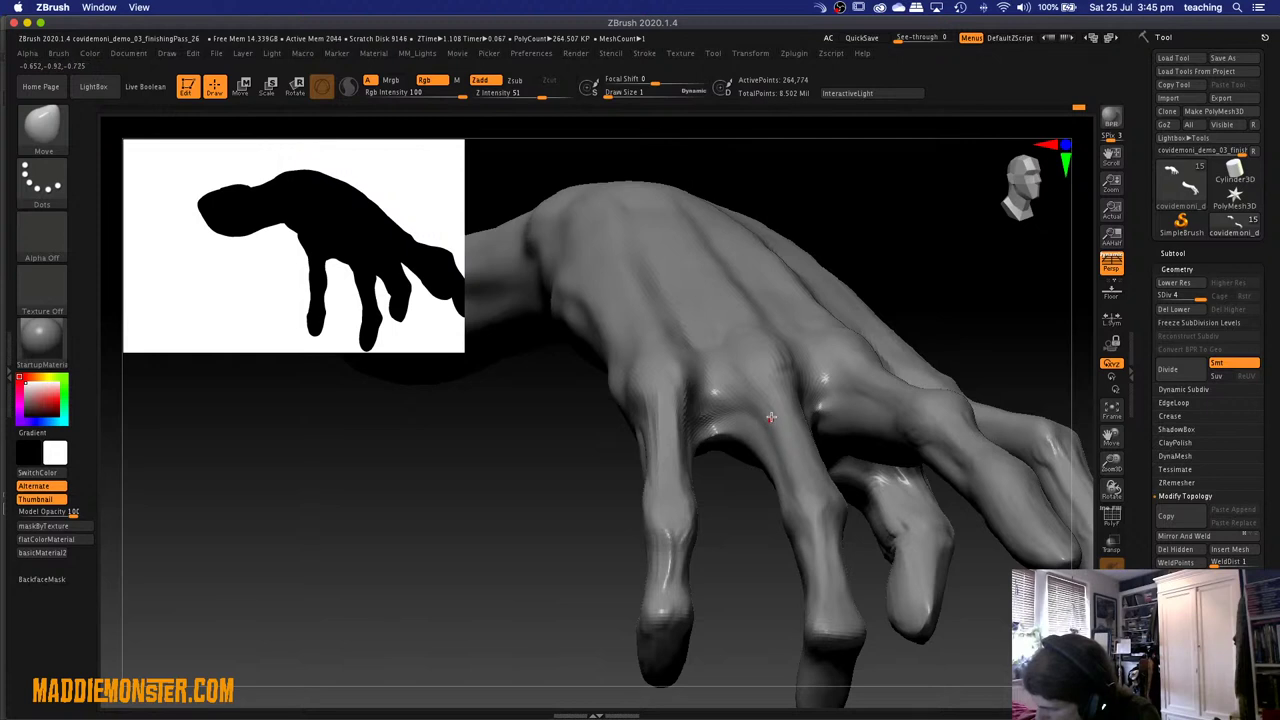
key(space)
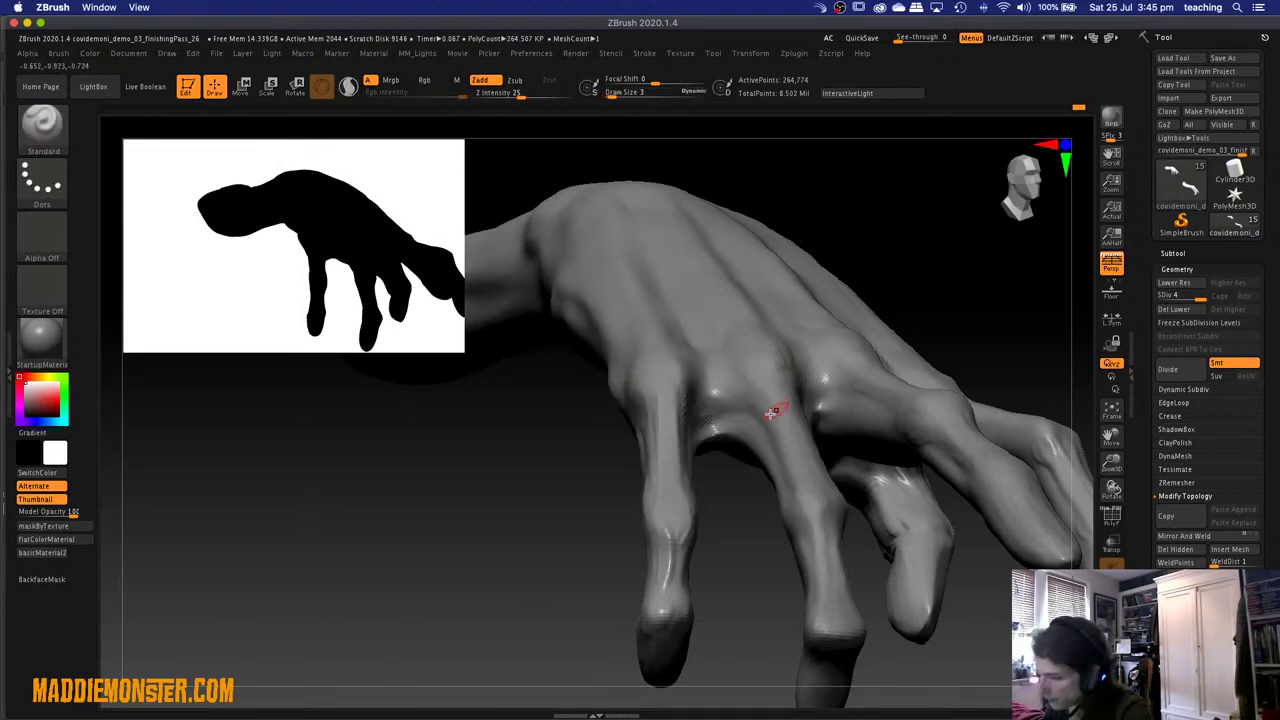
key(ctrl)
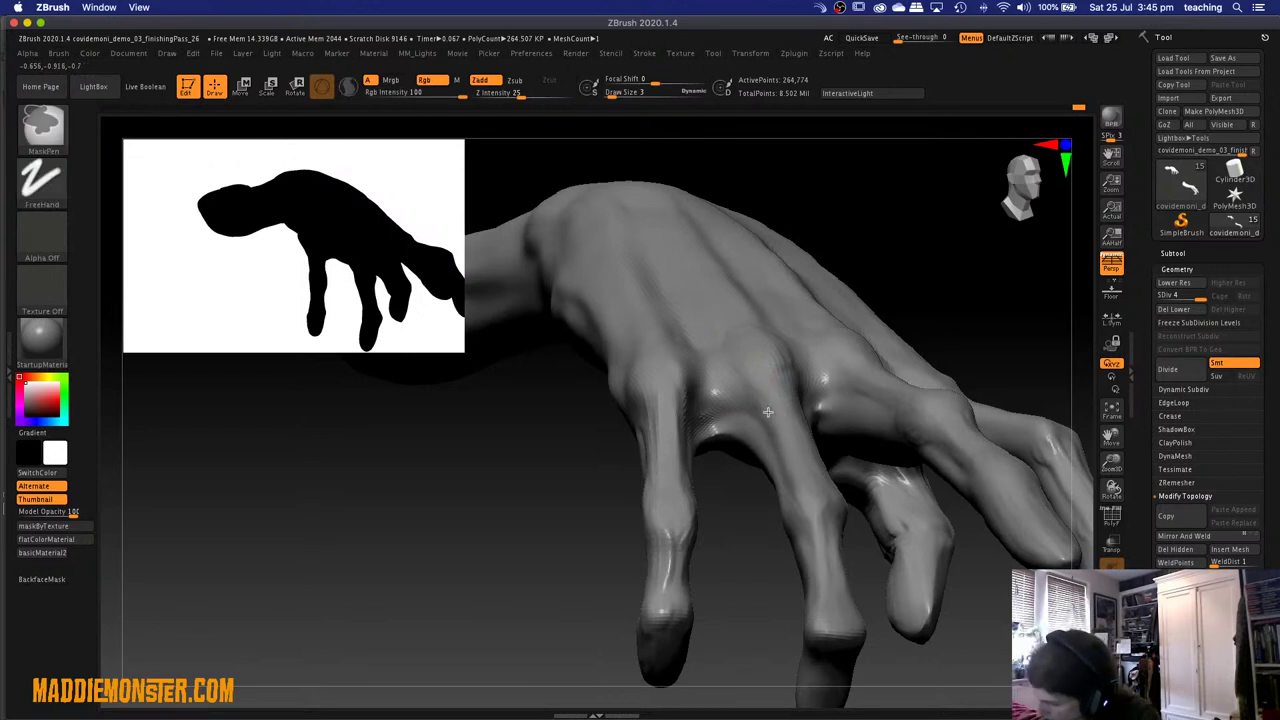
key(ctrl)
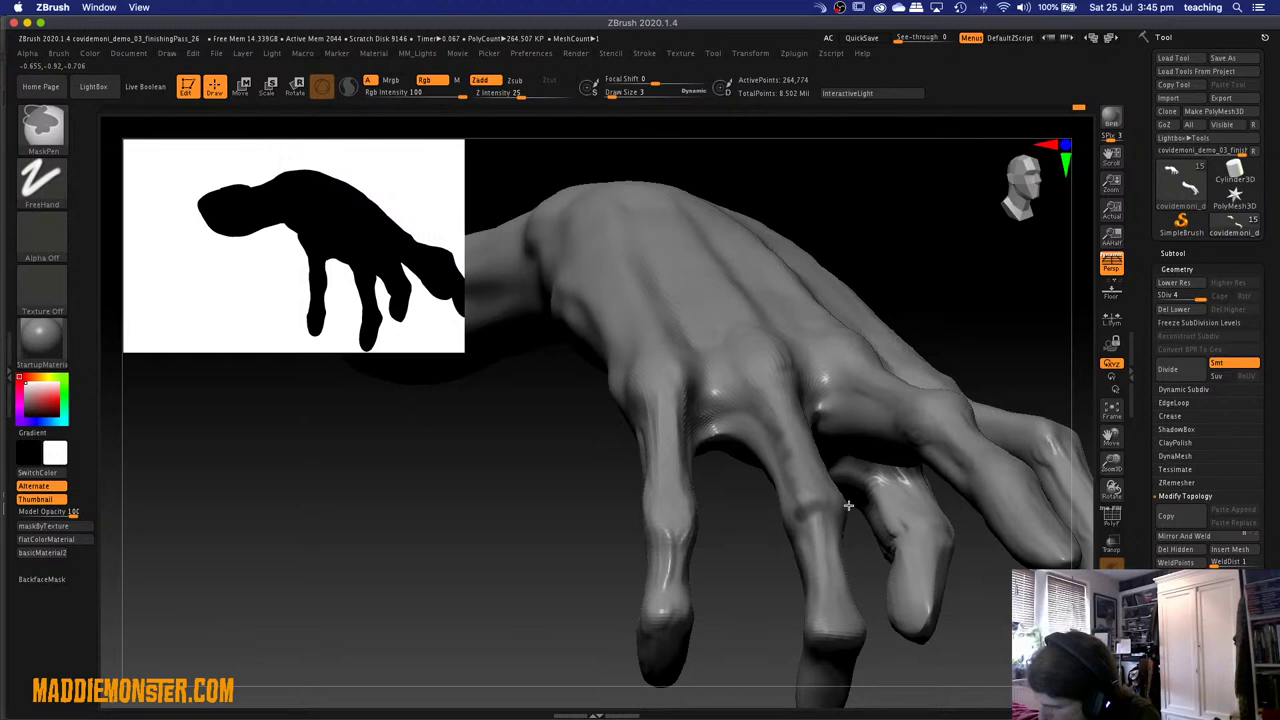
key(ctrl)
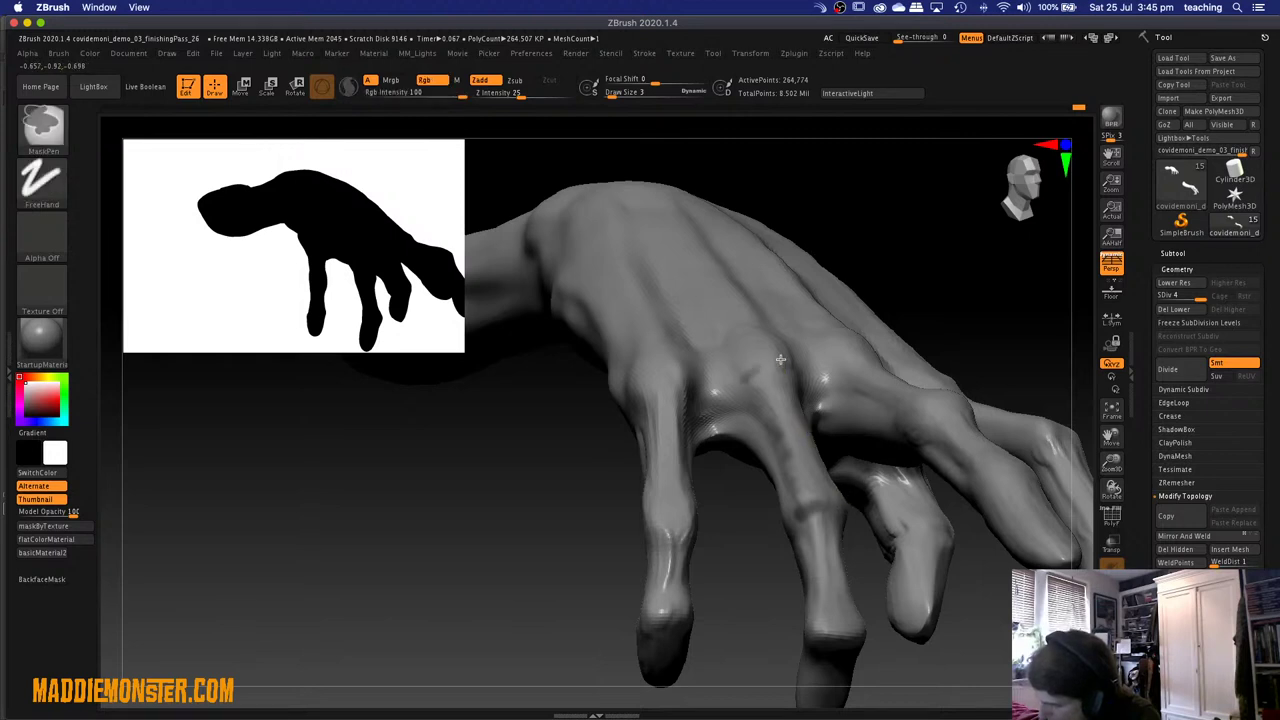
key(ctrl)
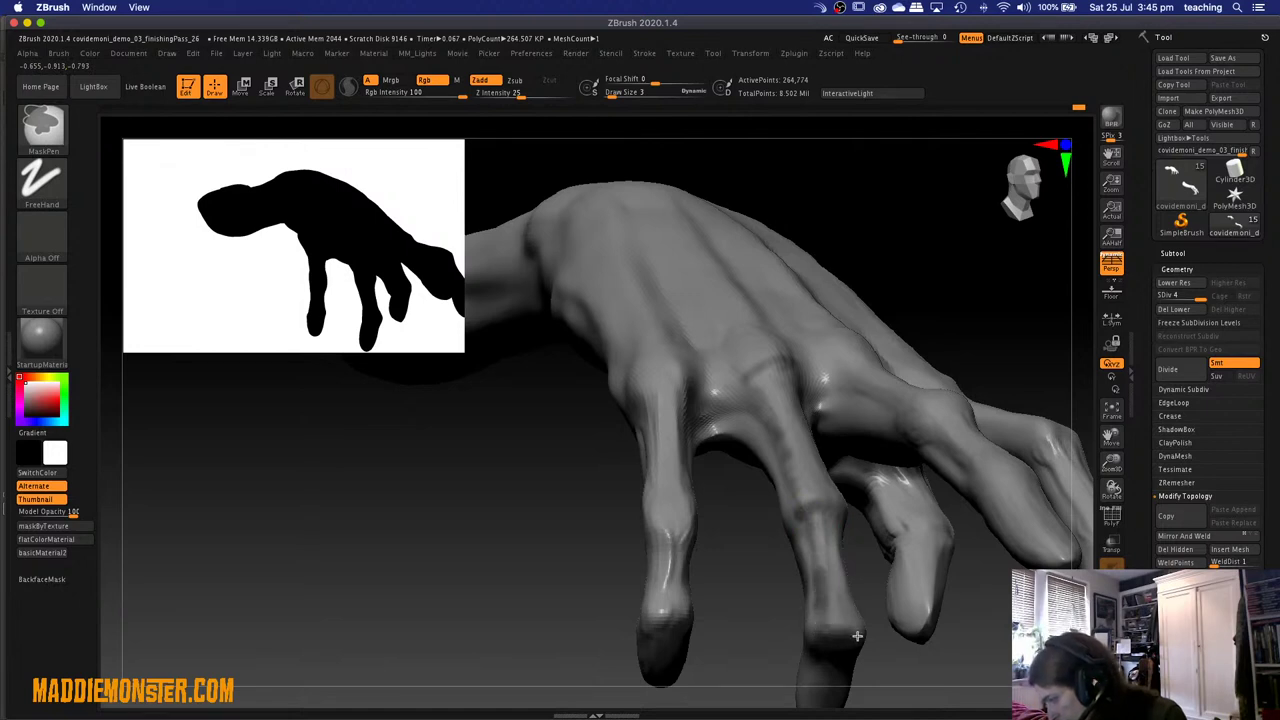
ctrl+drag(826, 512, 840, 648)
key(ctrl)
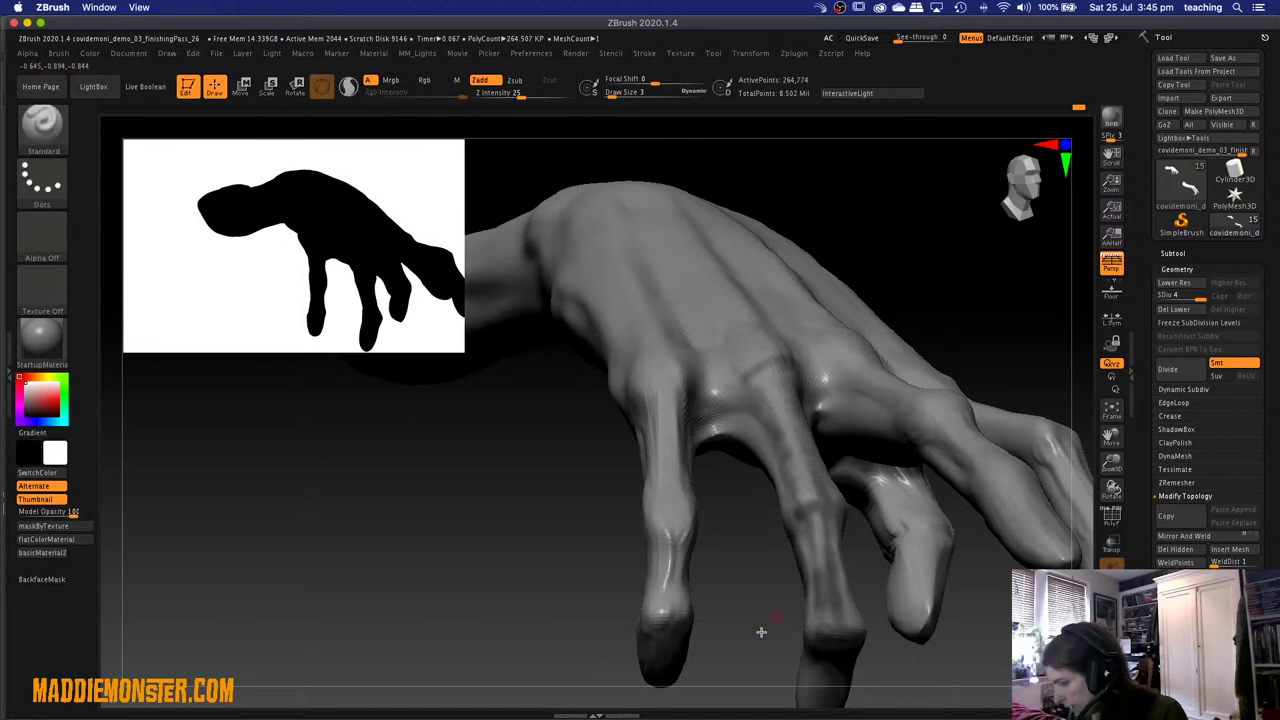
drag(722, 505, 759, 616)
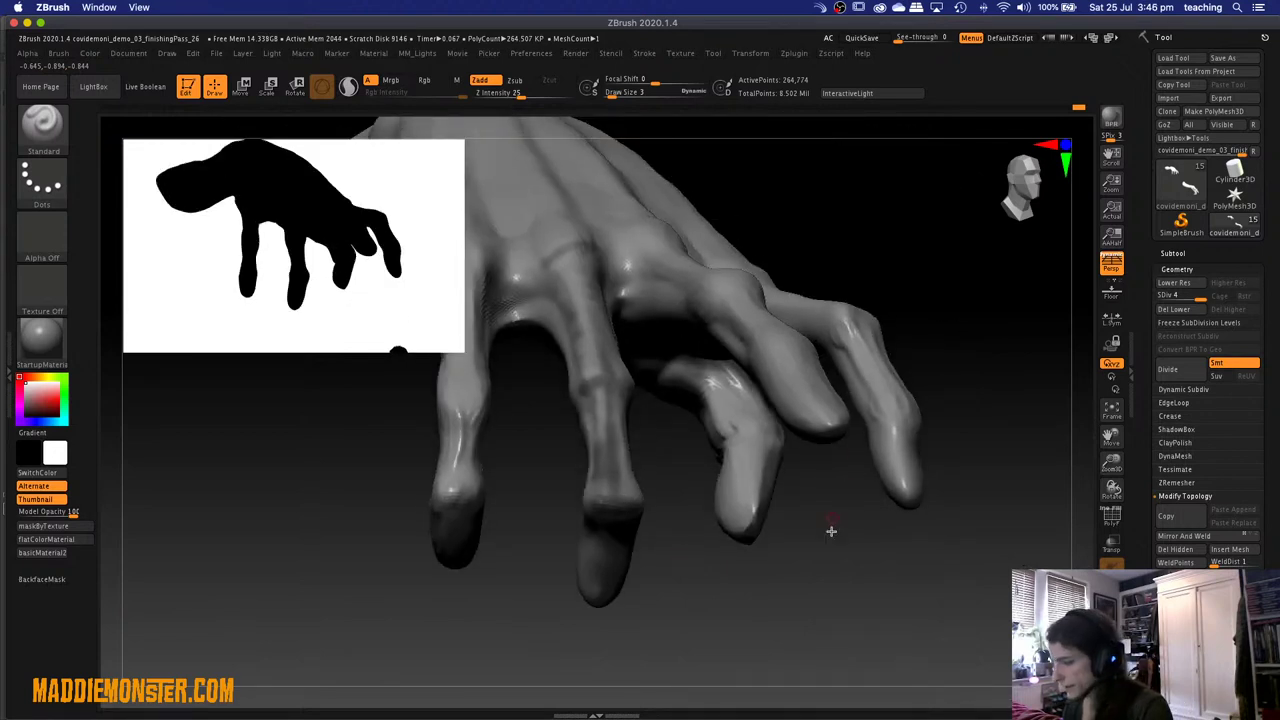
Turn on a second light and set its colour to a pale, nearly white cyan.
key(l)
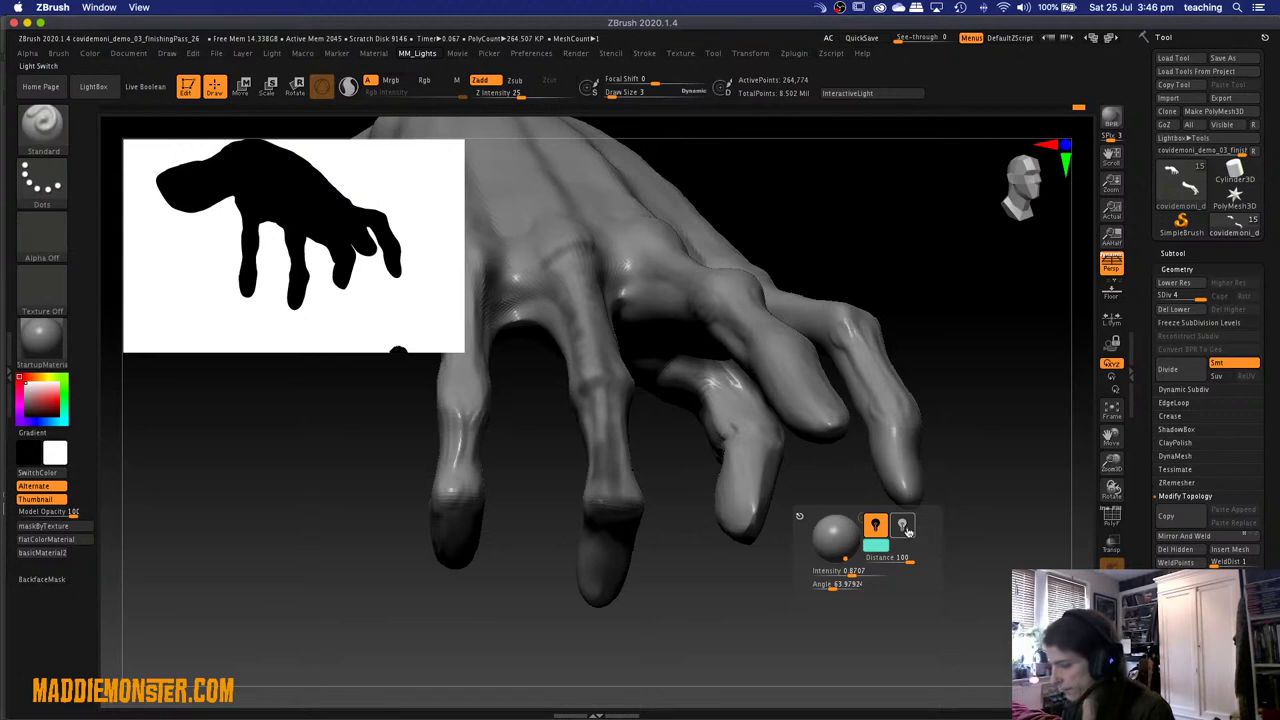
click(903, 527)
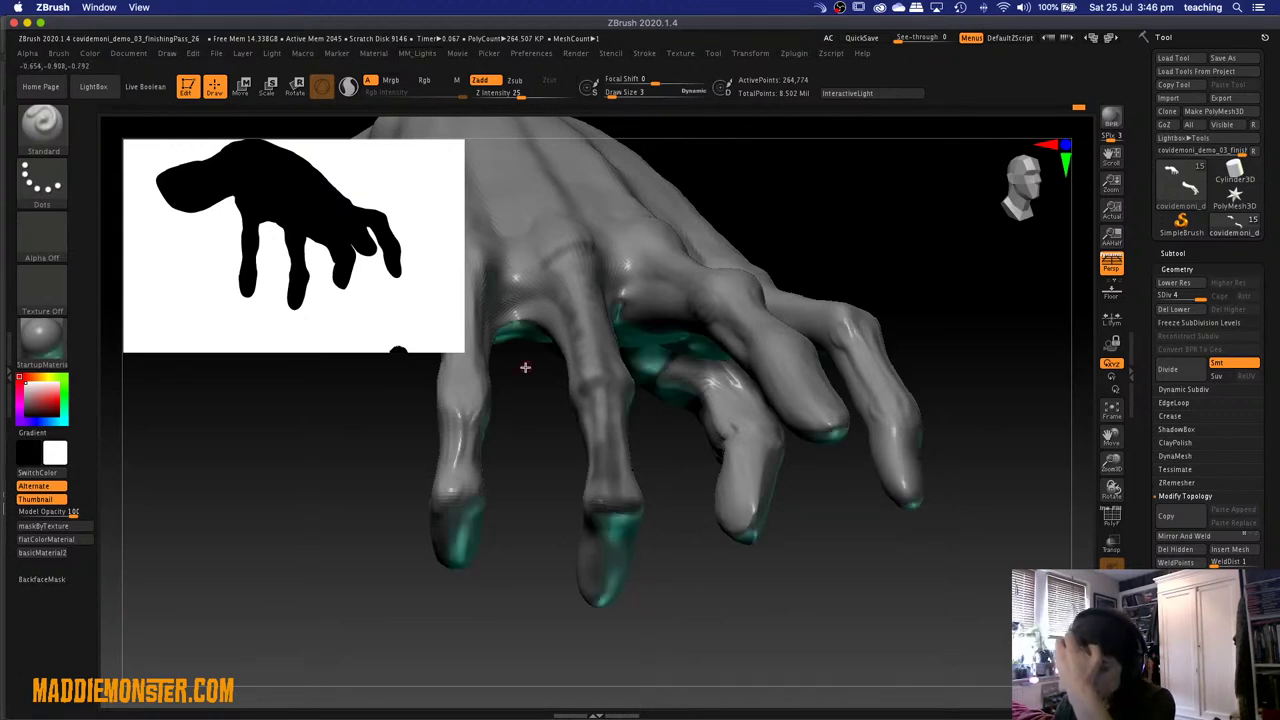
click(216, 54)
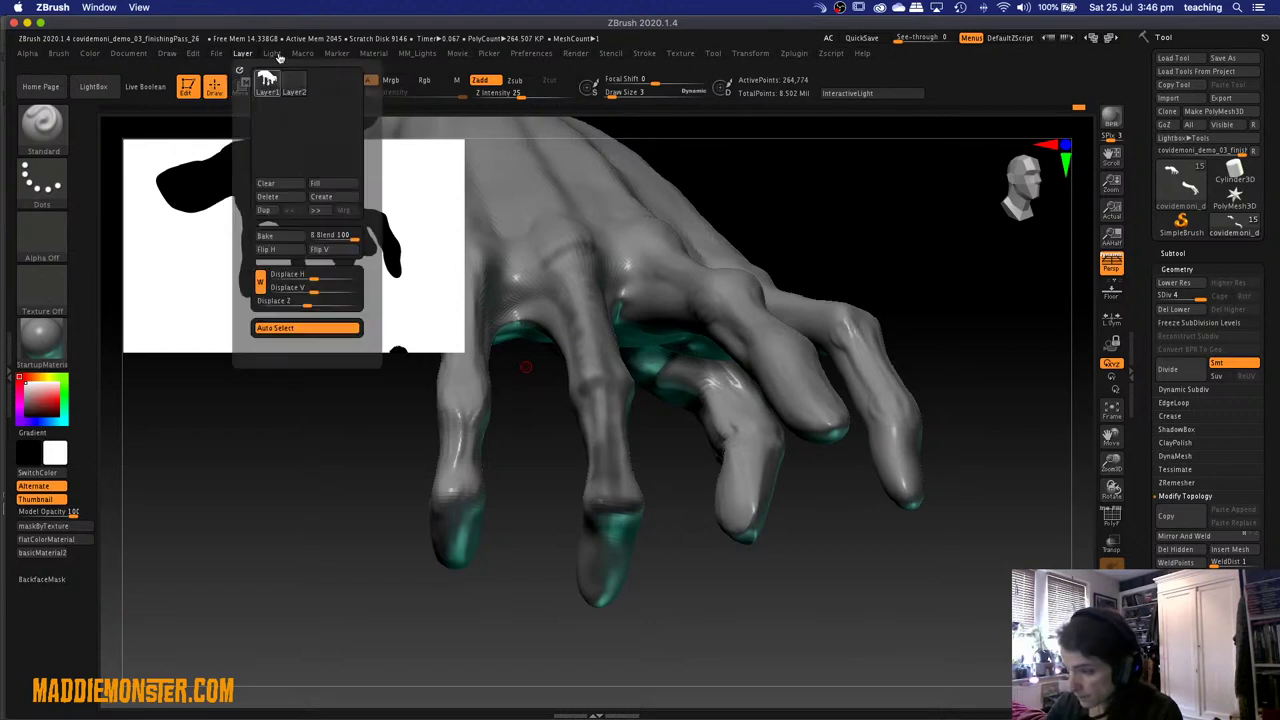
mouse_move(271, 53)
click(302, 169)
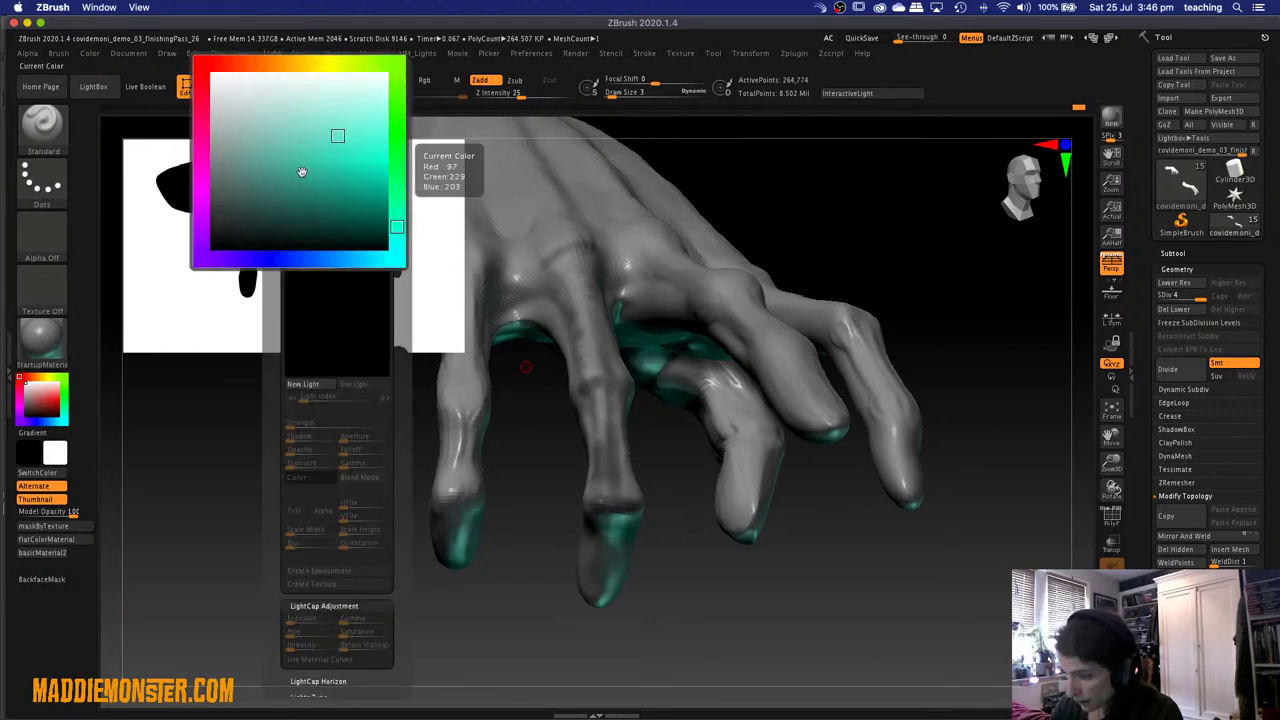
click(333, 97)
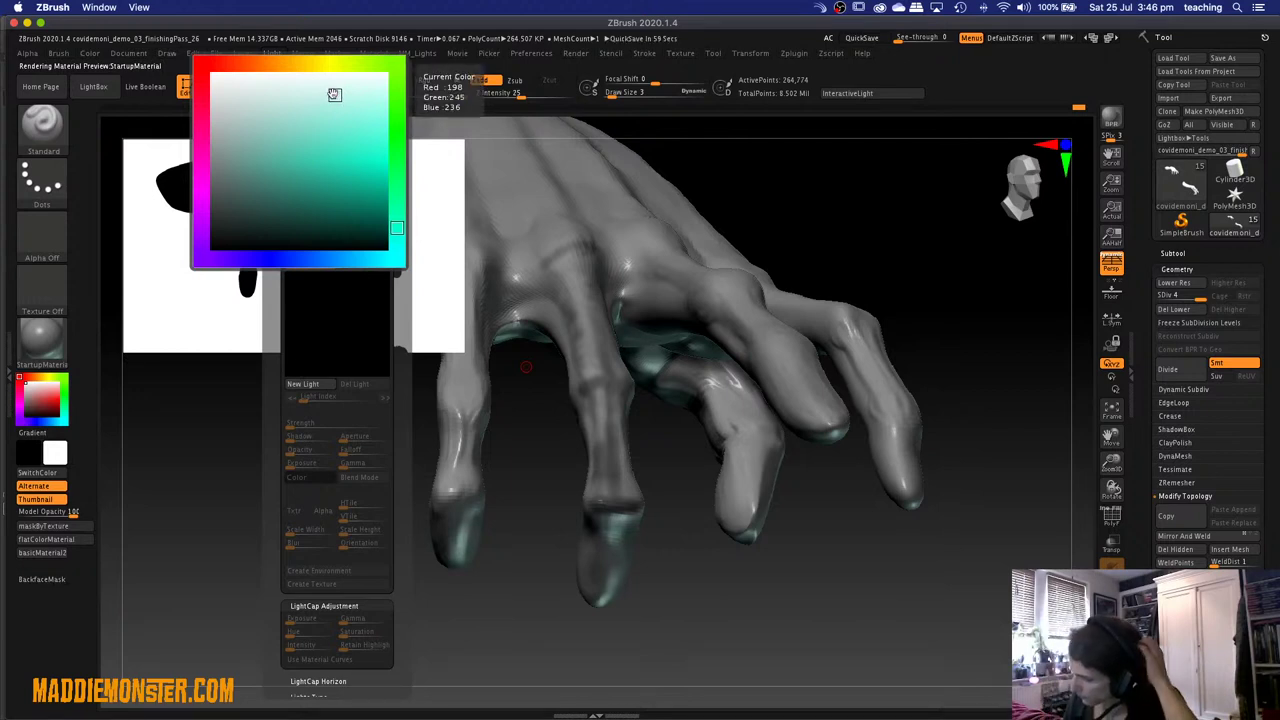
click(332, 83)
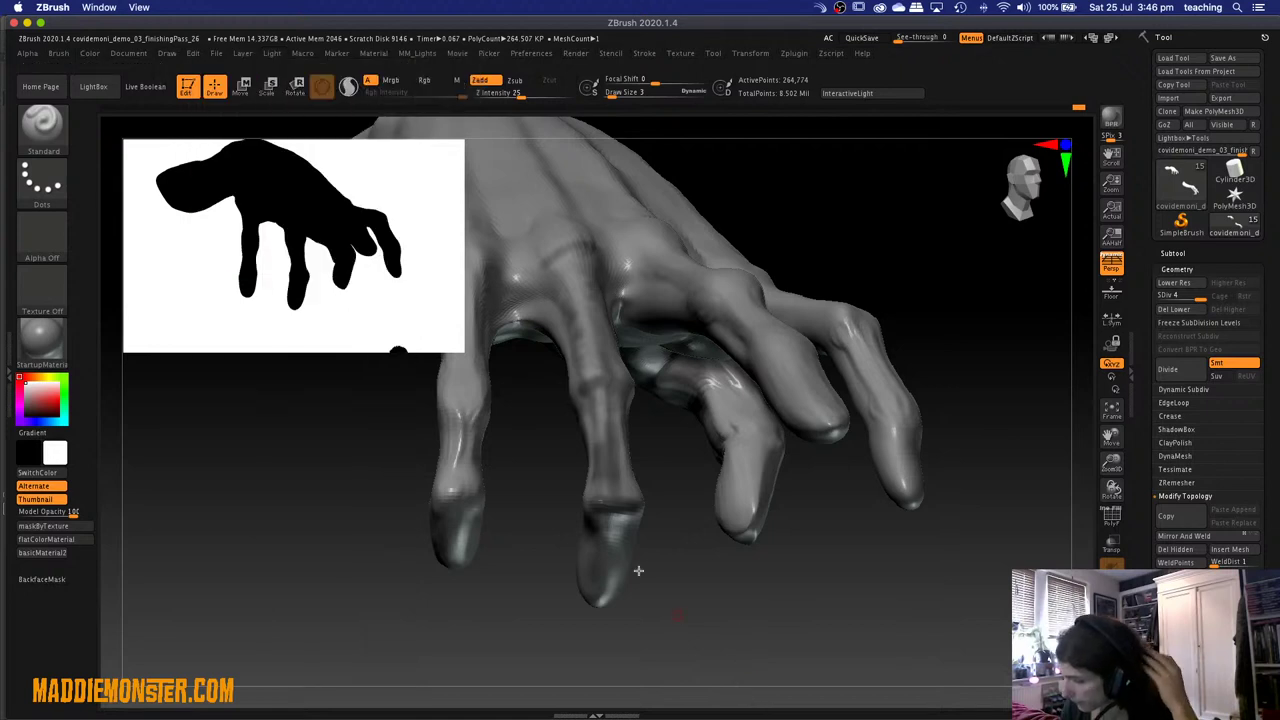
Add clay to the fingertips with ClayTubes at size 6, smoothing and checking from several angles.
drag(638, 579, 594, 443)
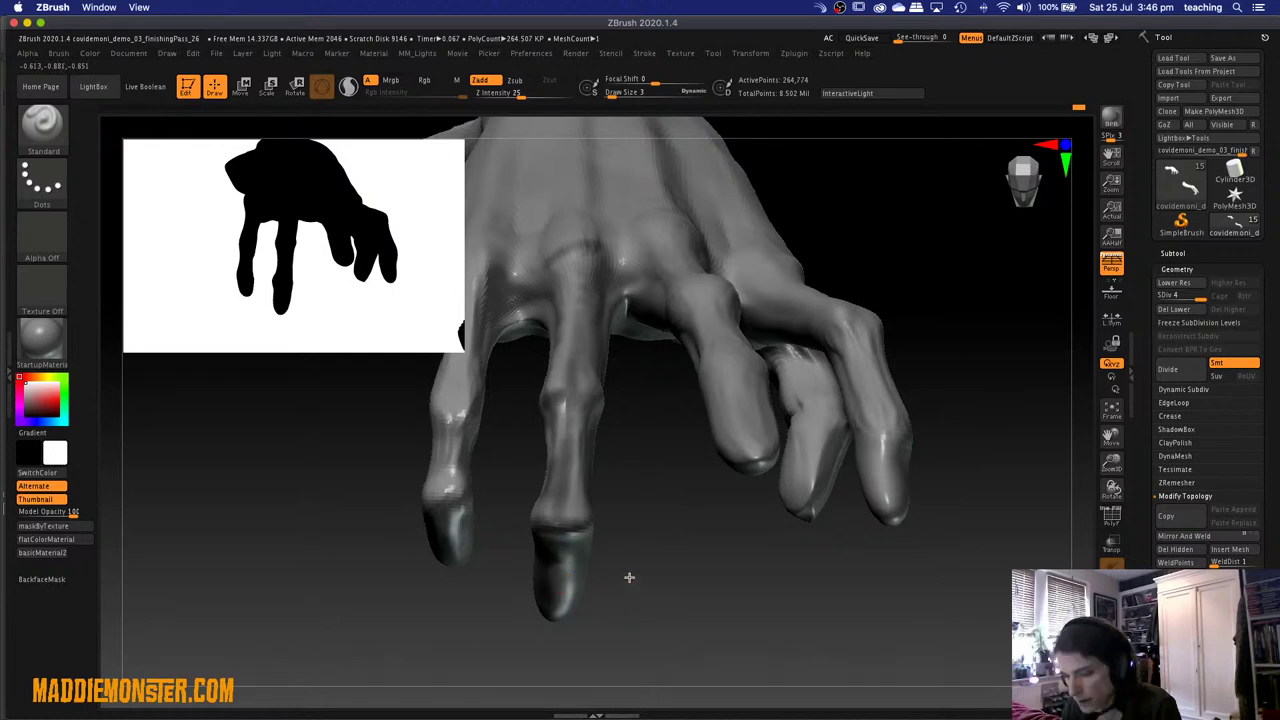
drag(629, 577, 610, 527)
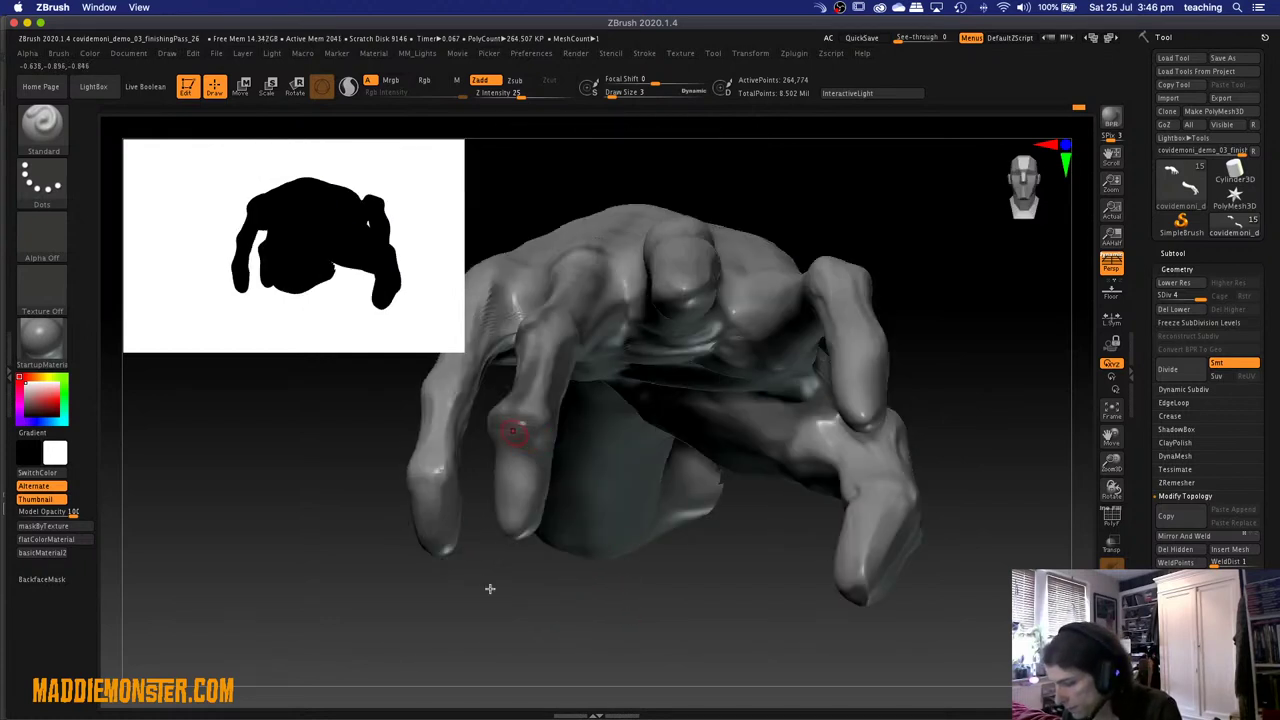
key(b)
key(c)
key(t)
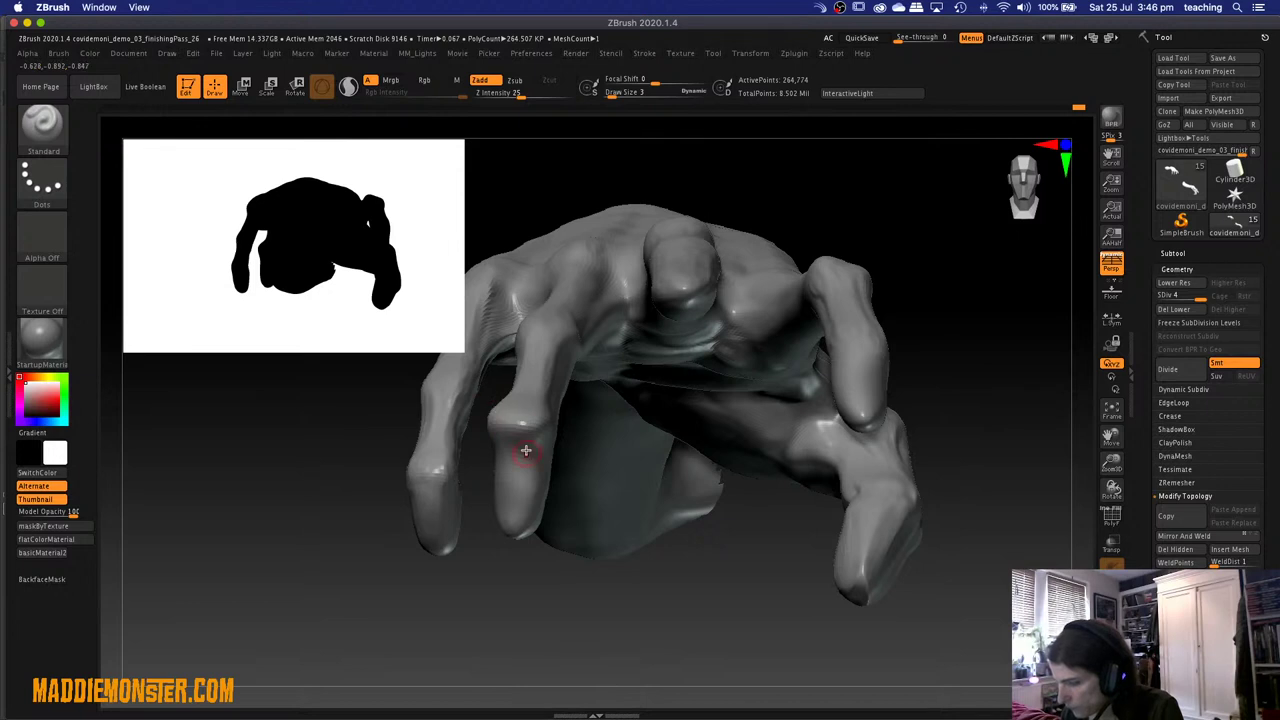
key(space)
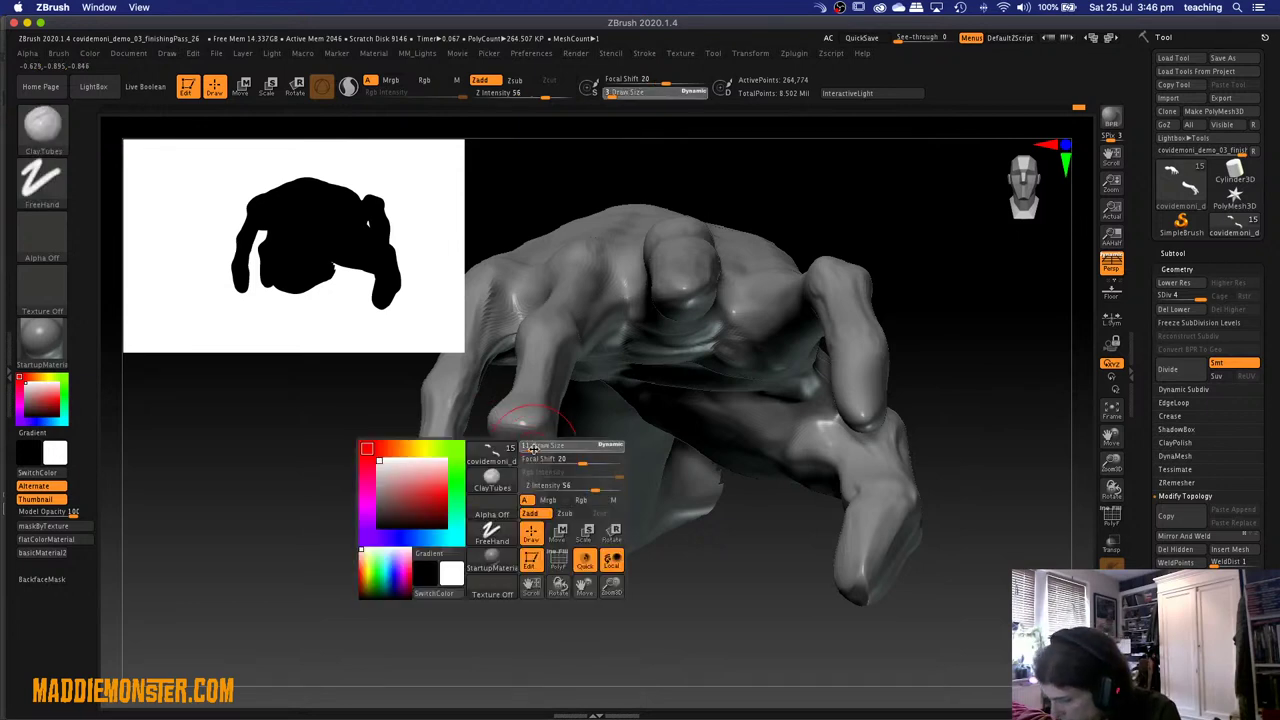
key(shift)
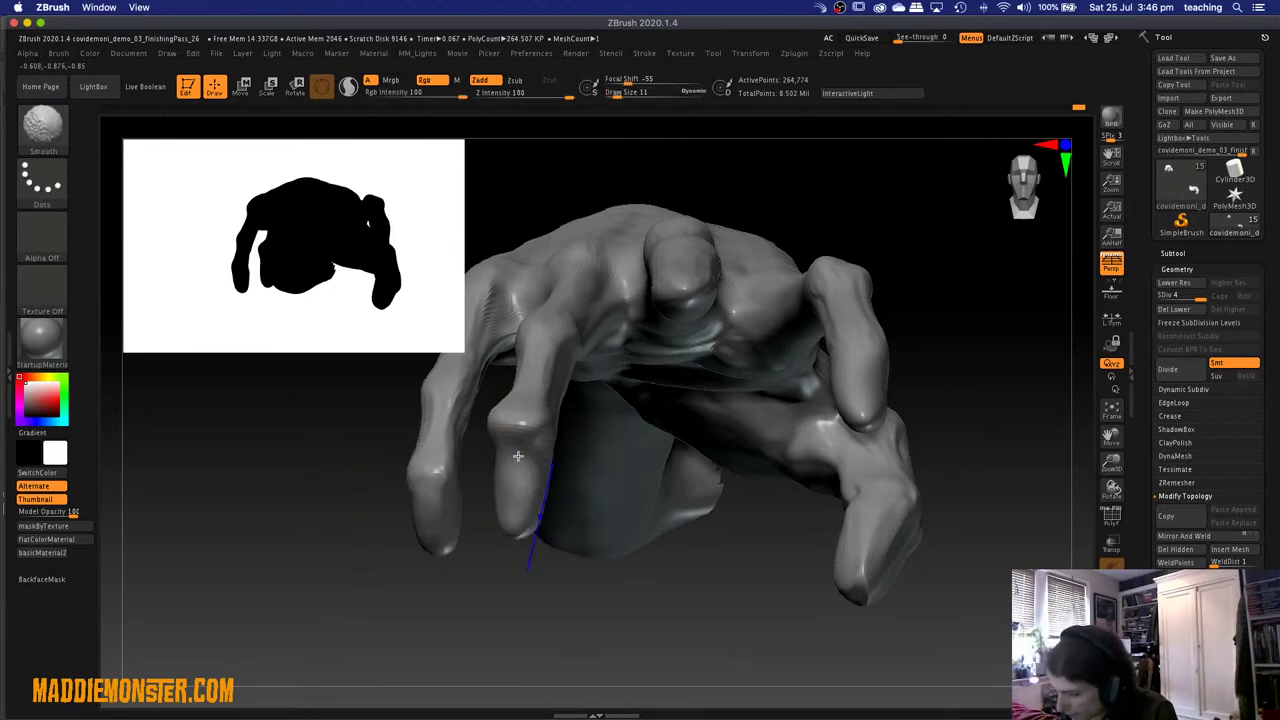
key(space)
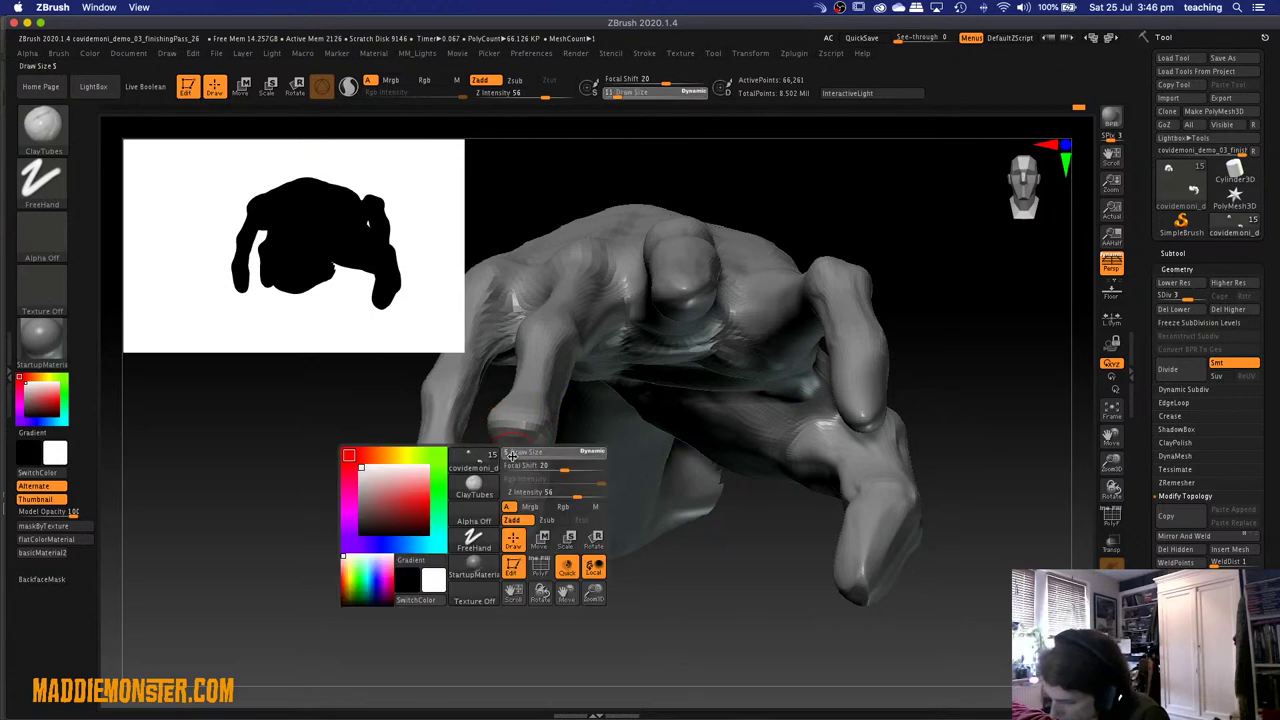
drag(511, 455, 510, 452)
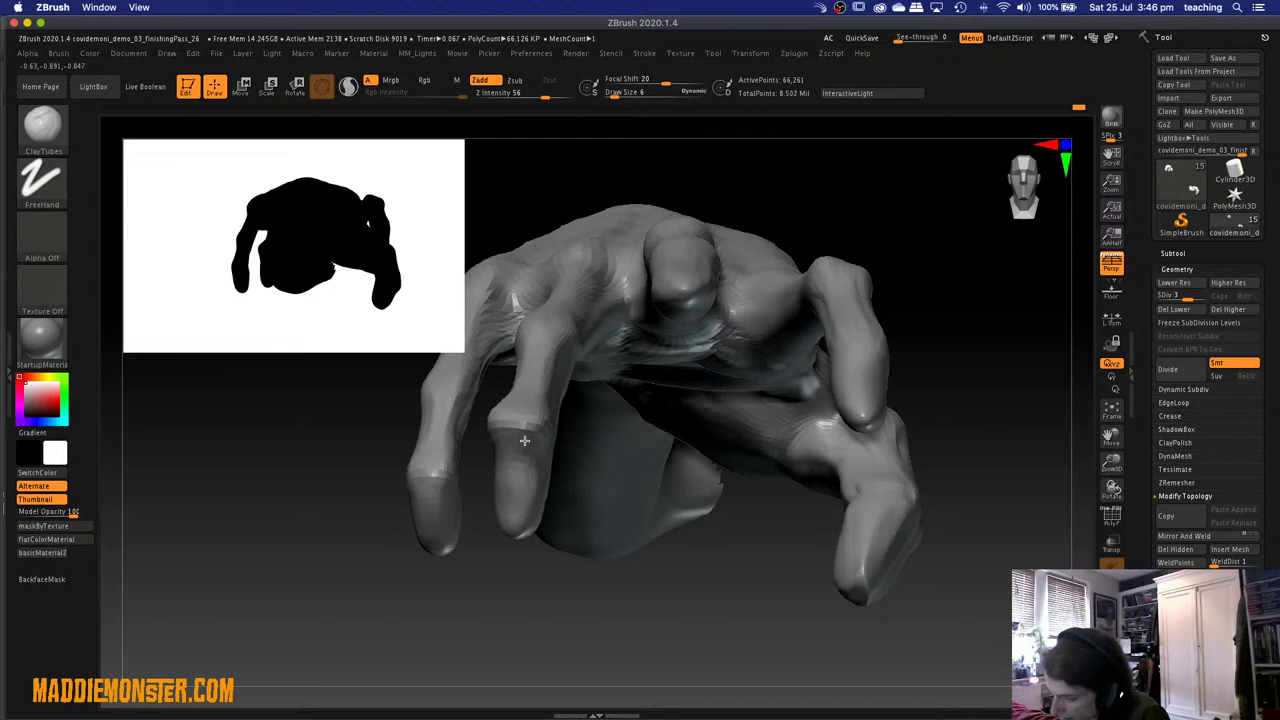
drag(548, 616, 512, 456)
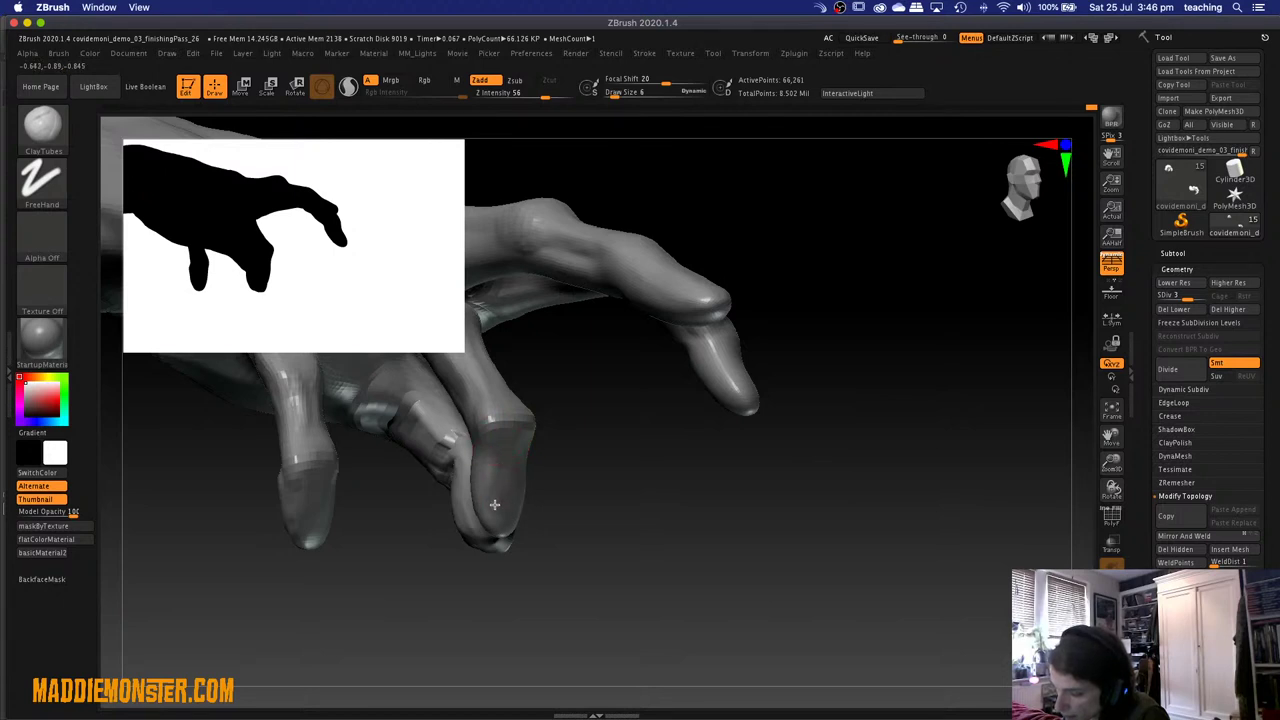
drag(582, 508, 565, 497)
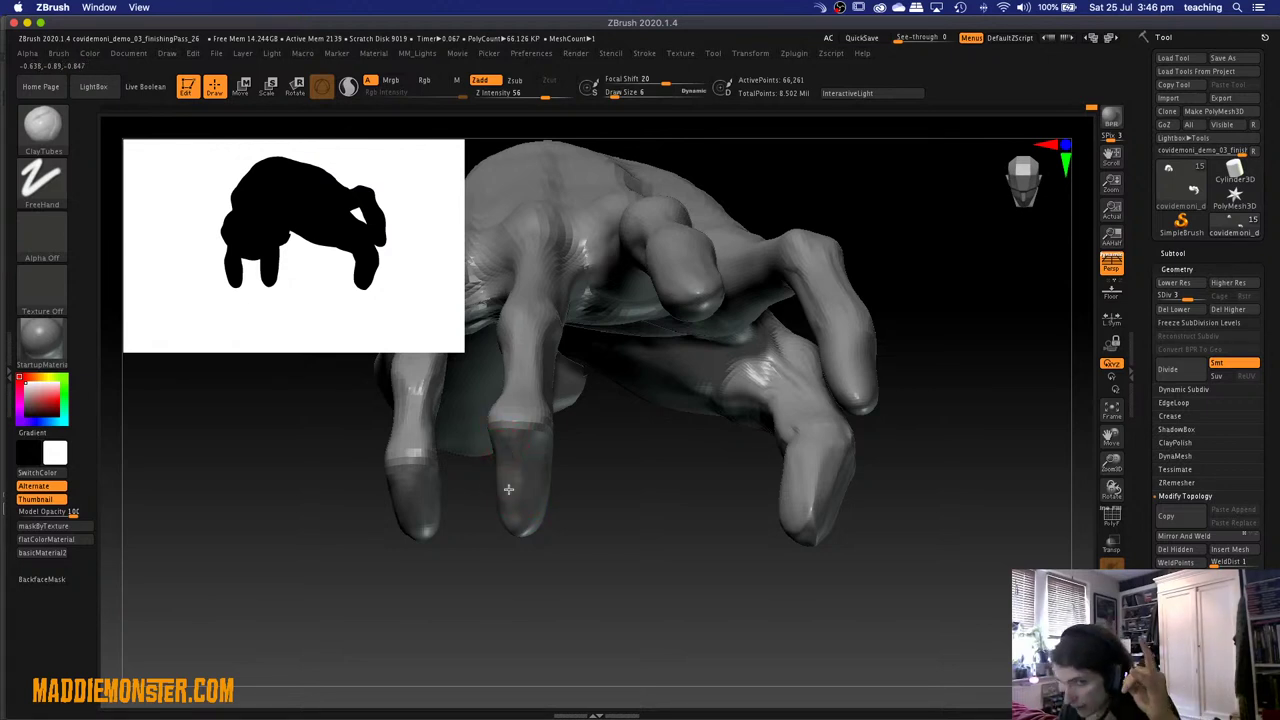
drag(586, 528, 523, 463)
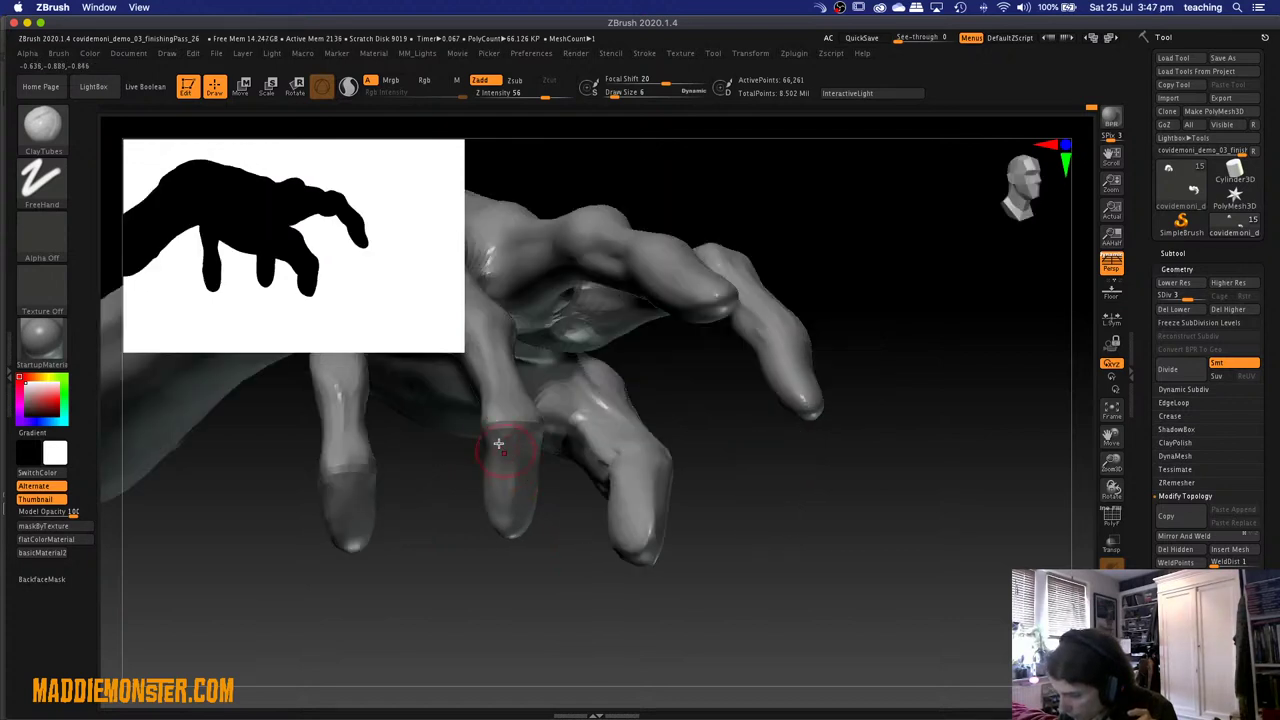
drag(543, 551, 523, 452)
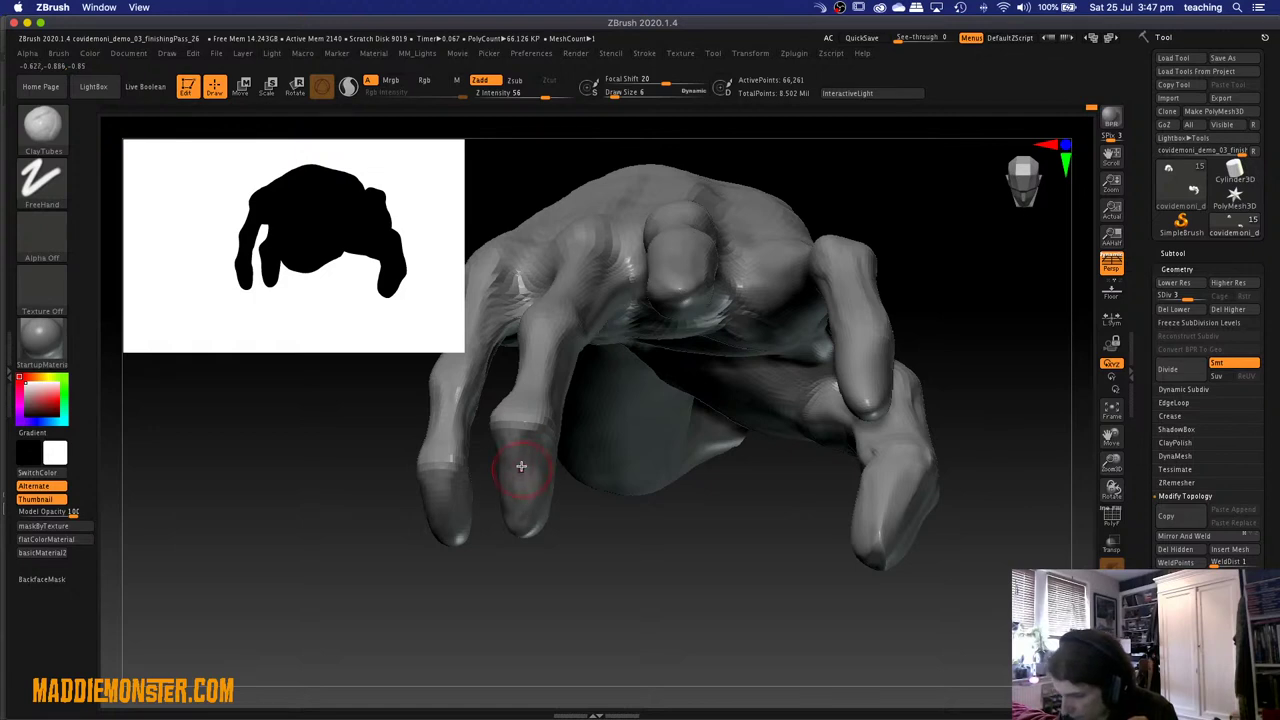
Flatten the fingertips into nail-like planes with TrimDynamic at size 12.
key(b)
key(t)
key(d)
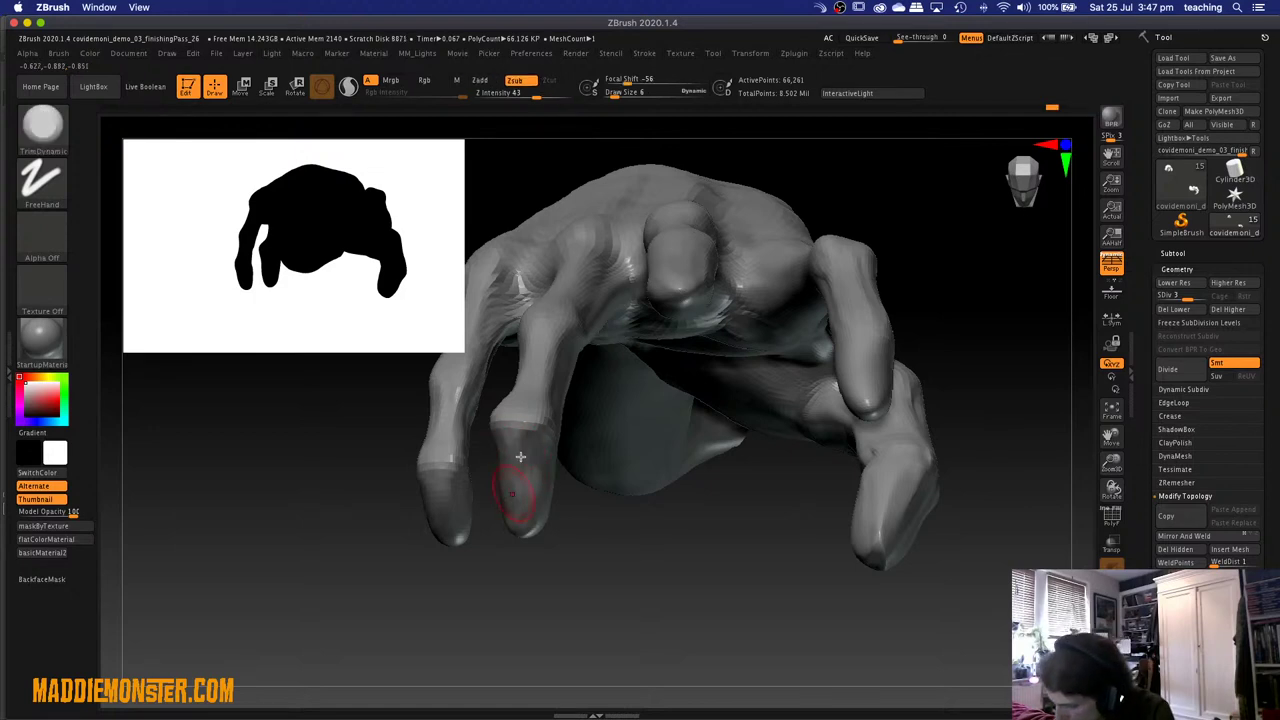
key(space)
drag(520, 456, 530, 456)
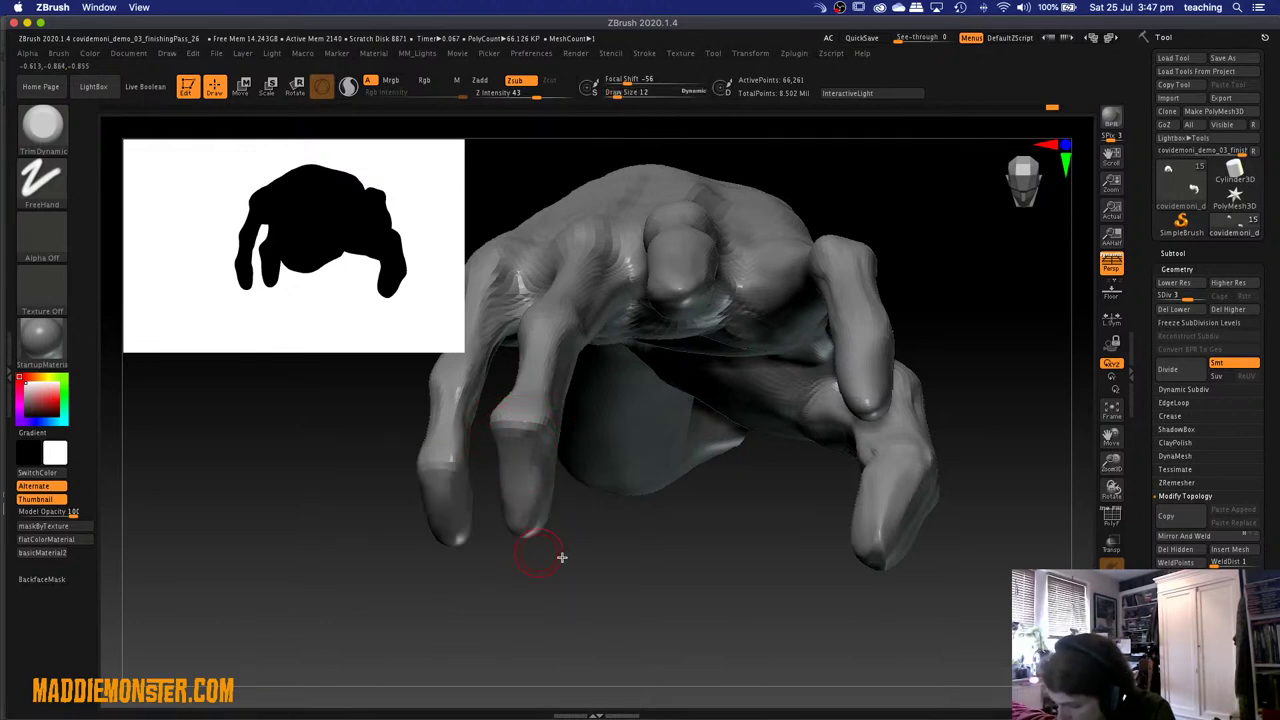
drag(562, 557, 502, 460)
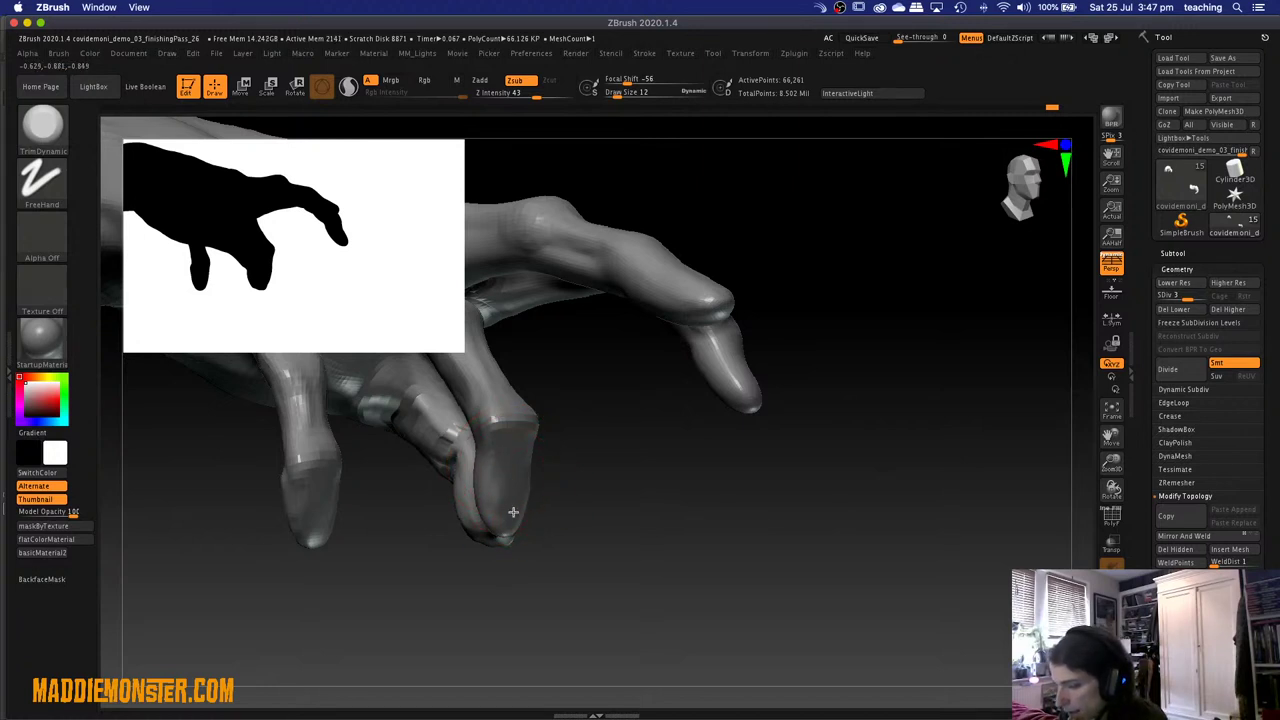
drag(579, 515, 551, 515)
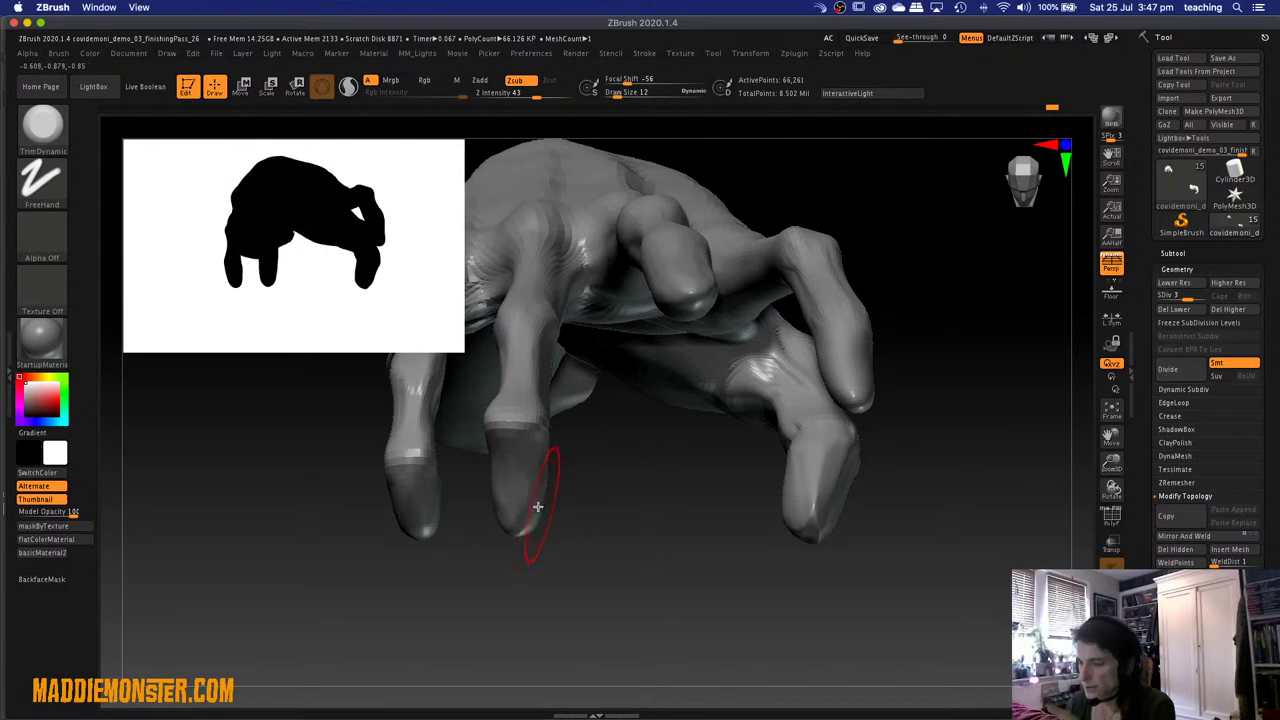
key(b)
key(m)
key(v)
key(space)
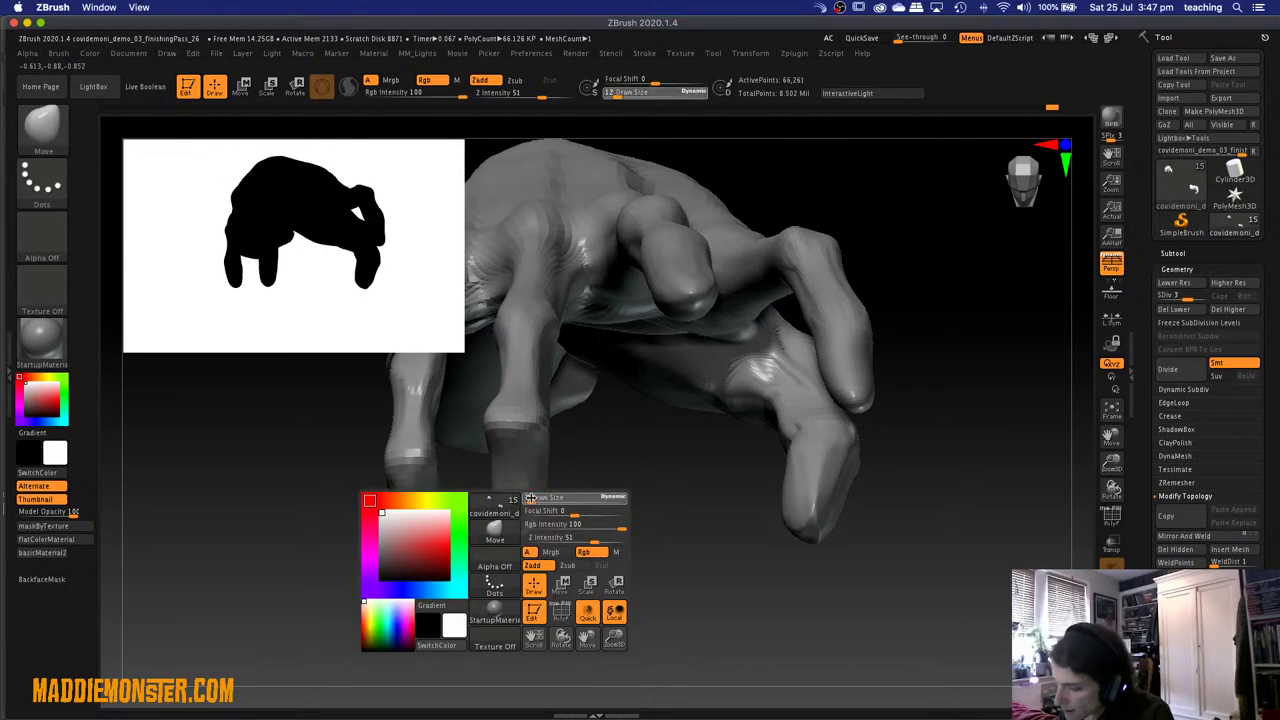
Shrink the Move brush to size 4 and smooth the fingertip surface.
drag(530, 498, 545, 507)
key(space)
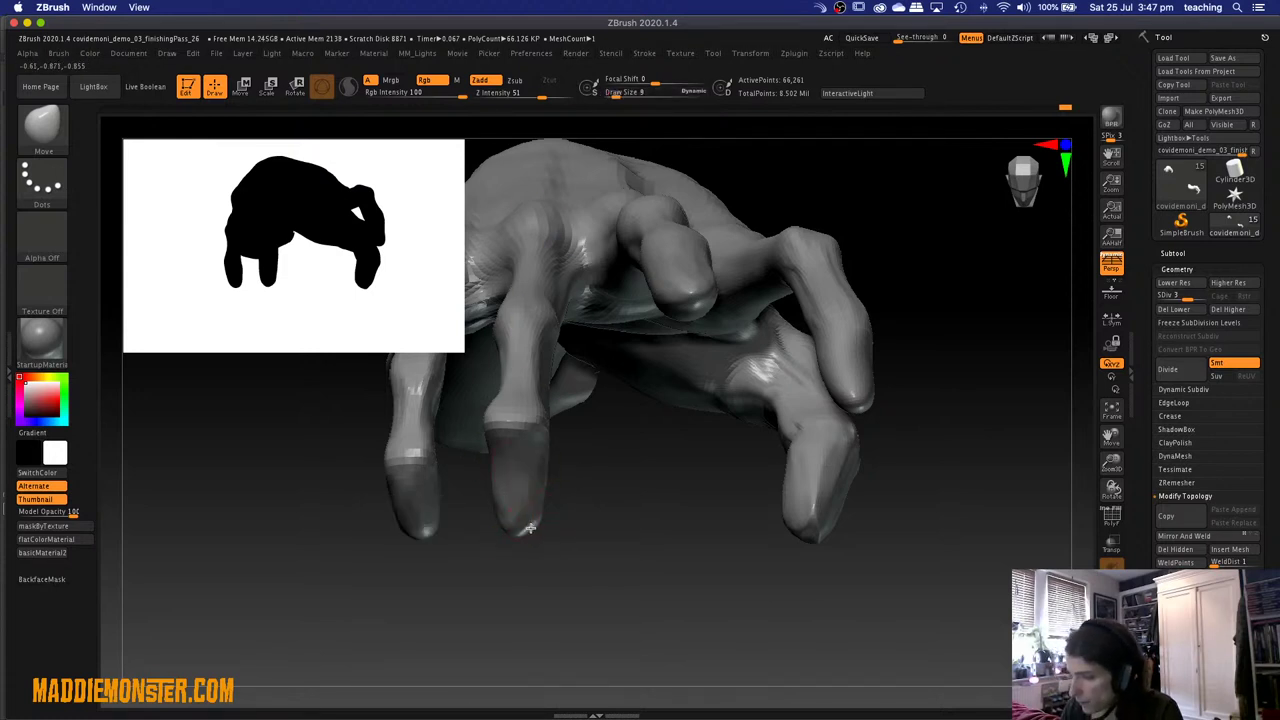
drag(503, 583, 498, 527)
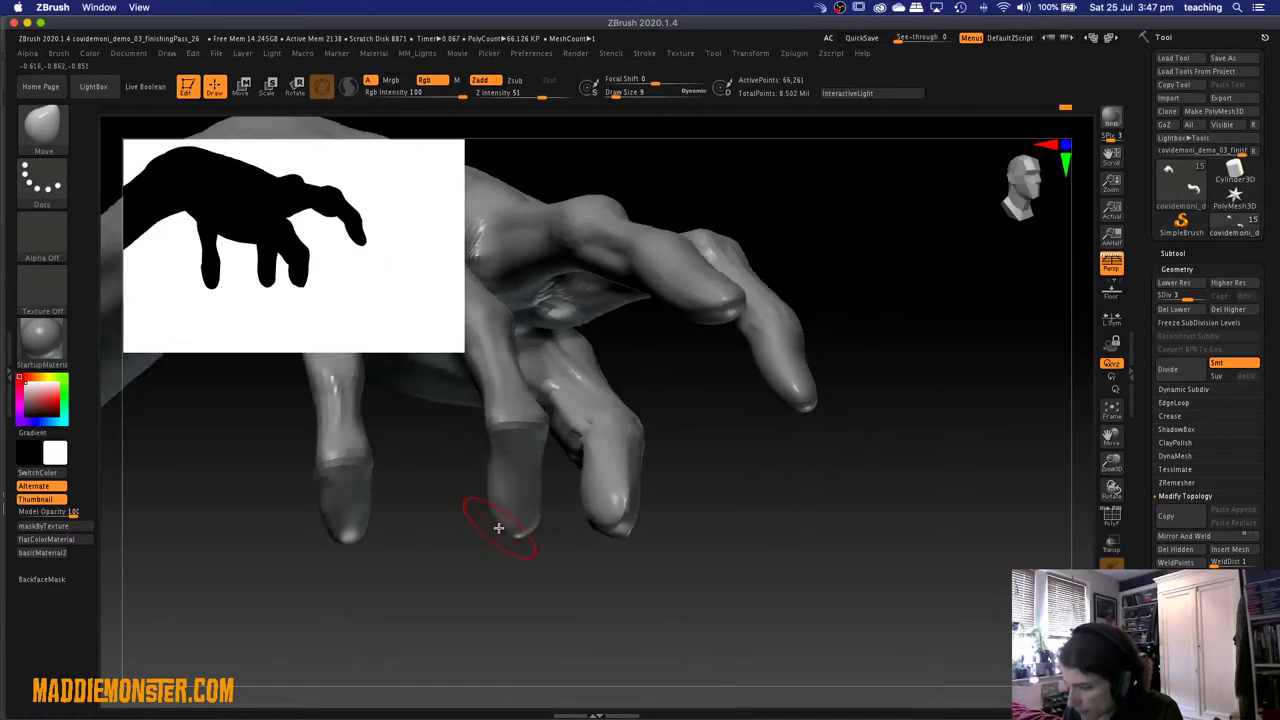
key(shift)
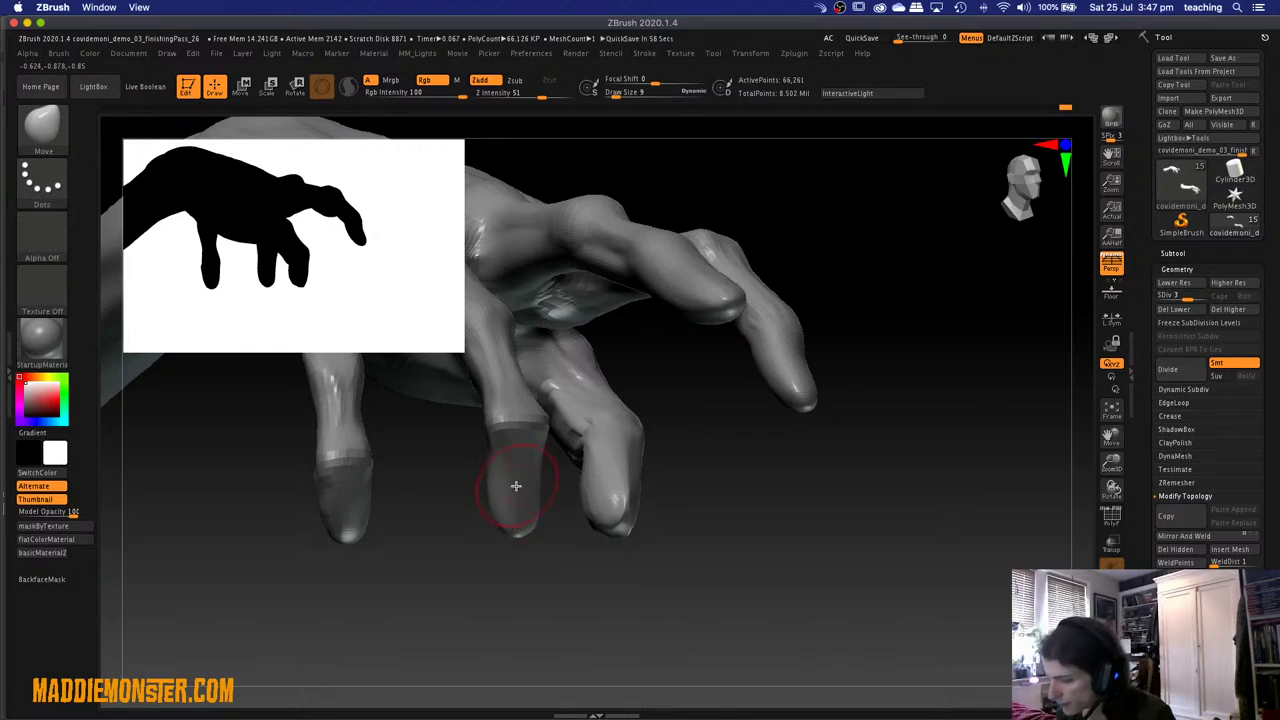
Flatten the fingertips with TrimDynamic, checking them from a top-down view.
key(b)
key(t)
key(d)
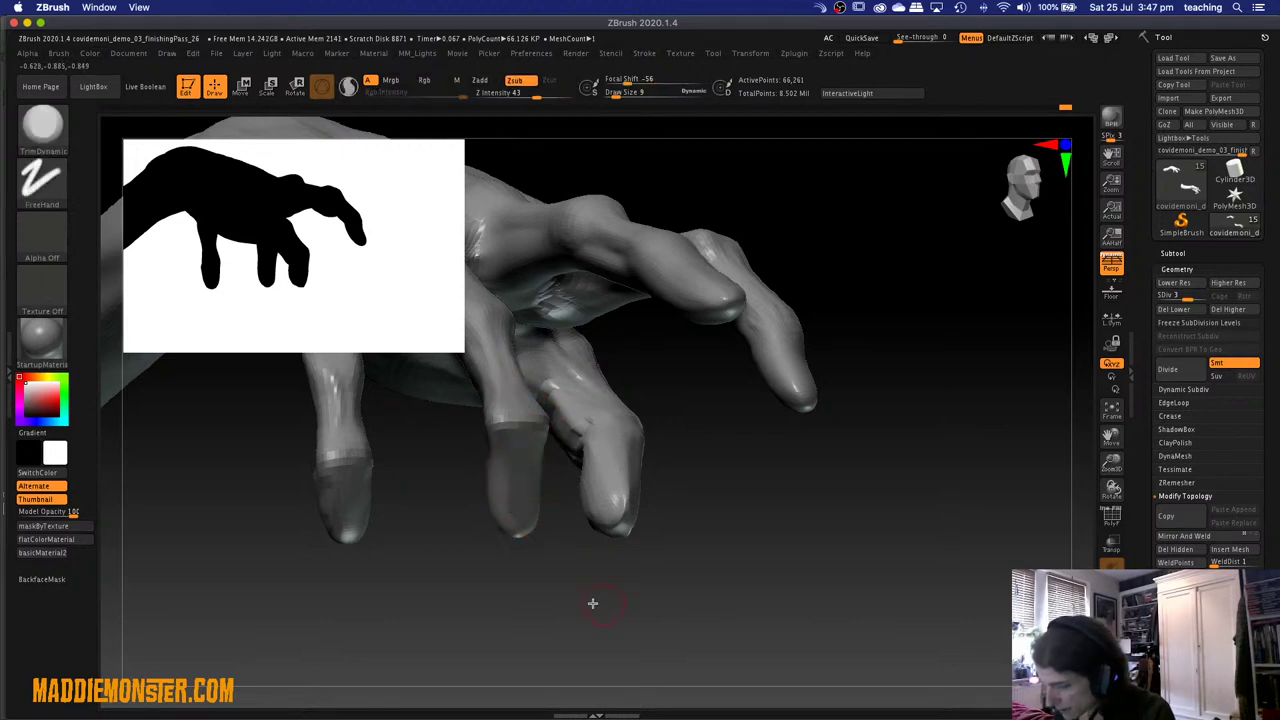
drag(592, 603, 574, 603)
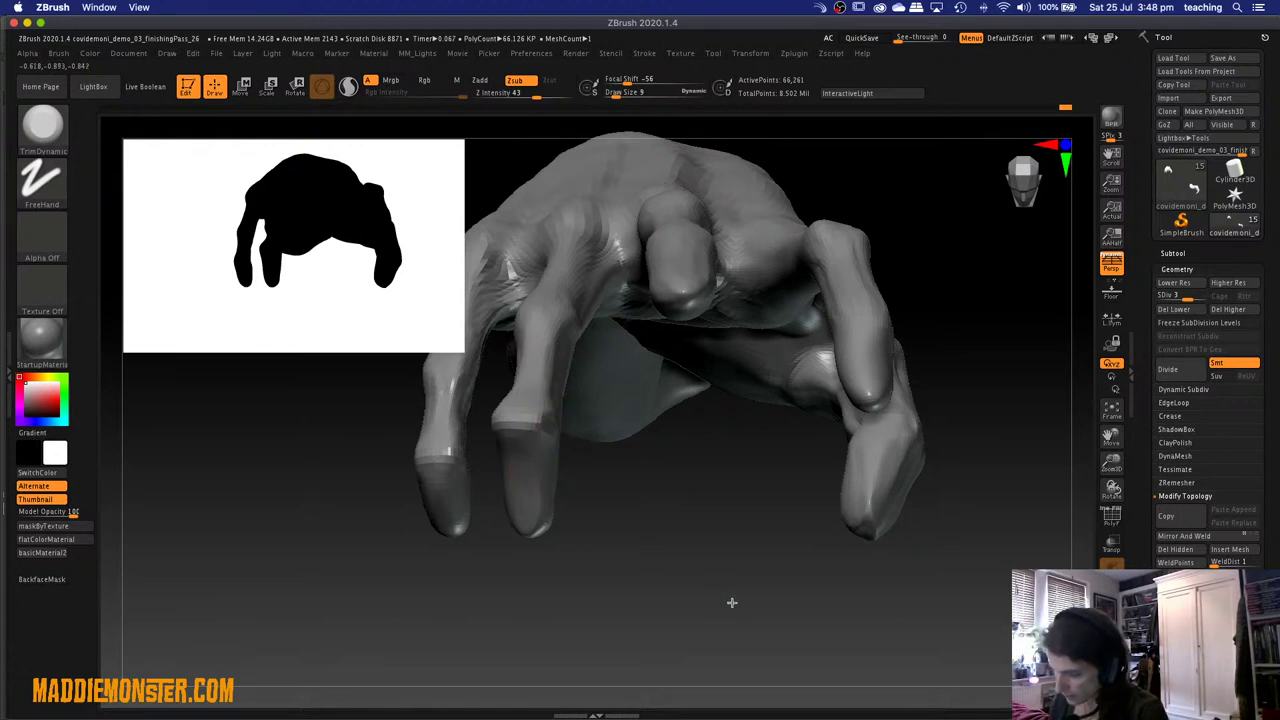
drag(731, 602, 571, 443)
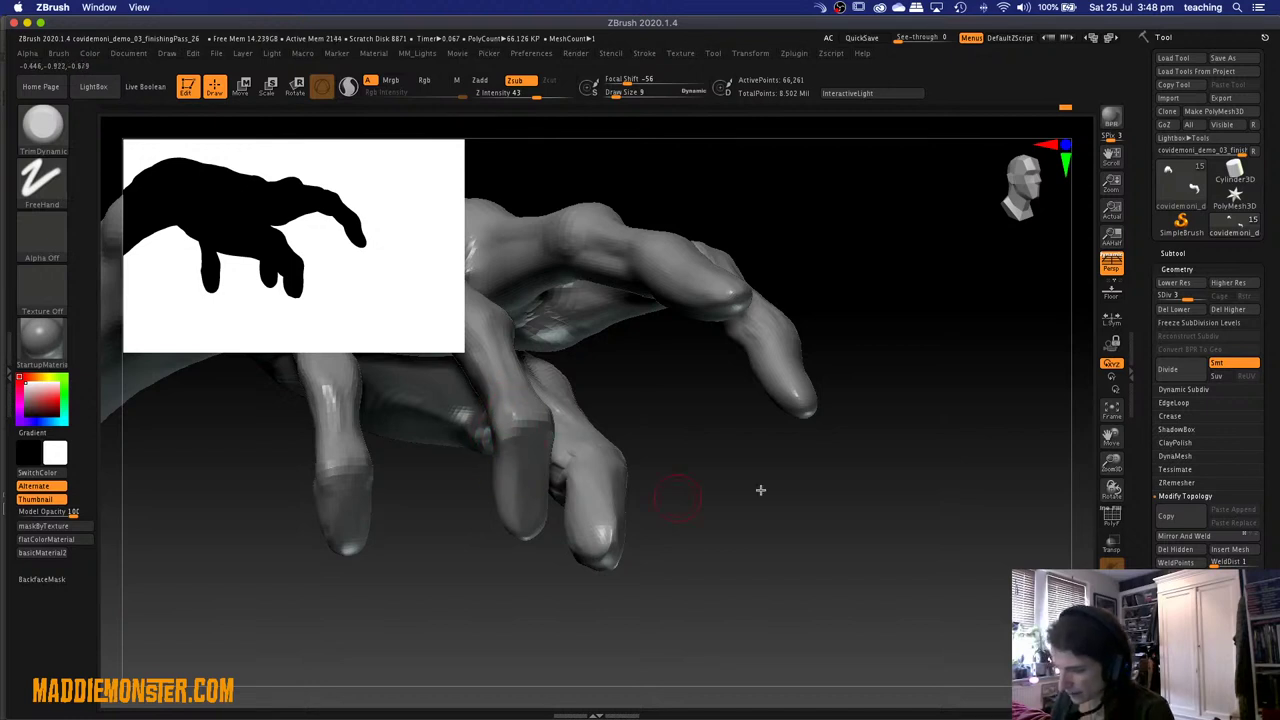
drag(745, 544, 743, 543)
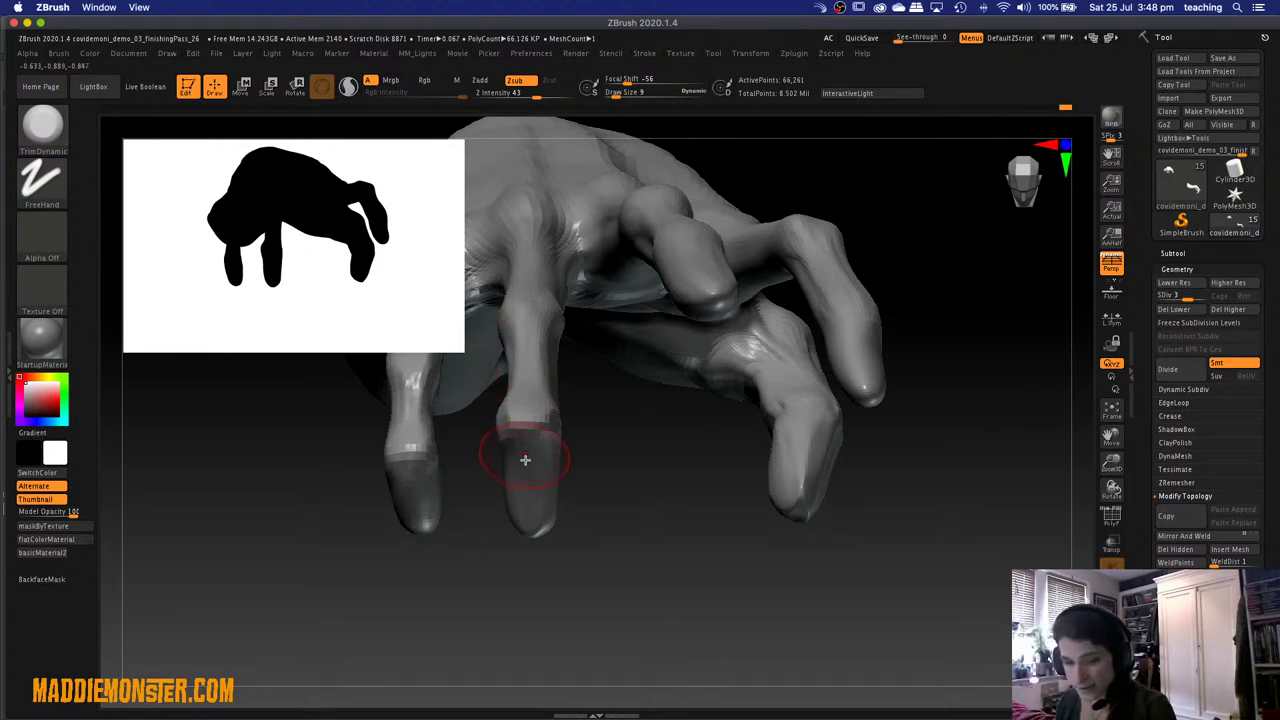
Build up the fingertip caps with ClayTubes, viewing them from below.
key(b)
key(c)
key(t)
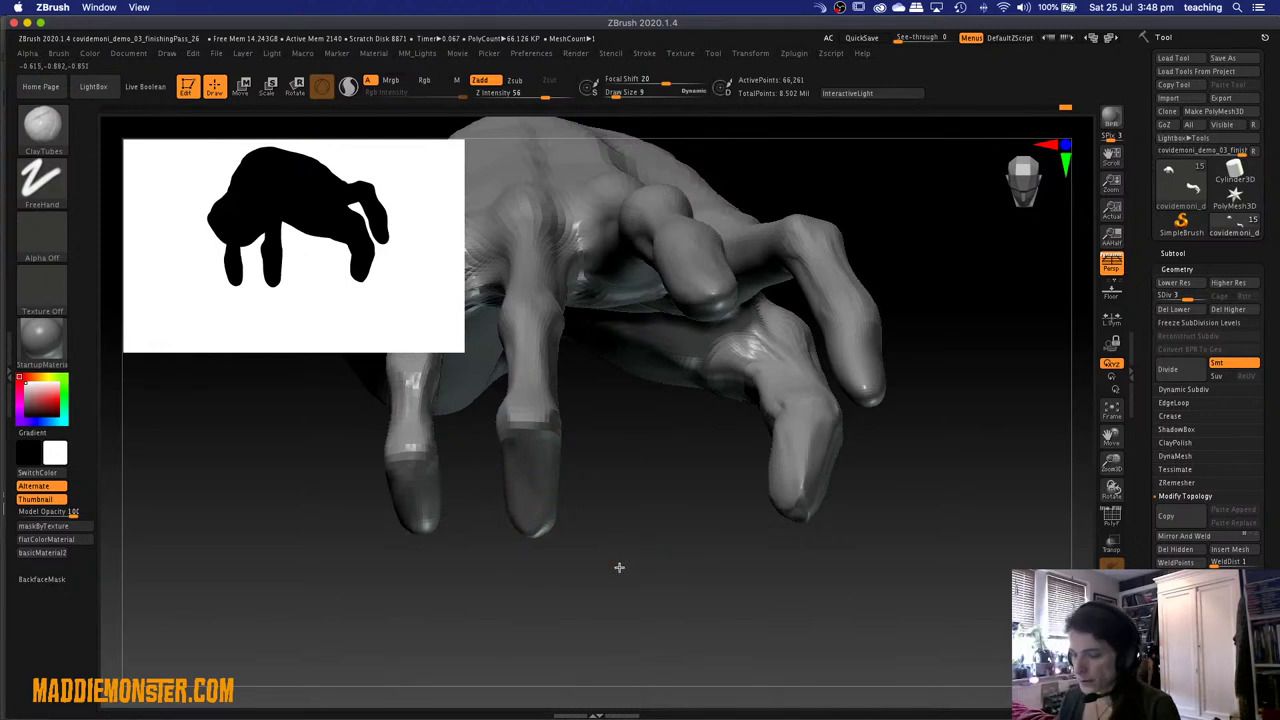
drag(619, 567, 620, 303)
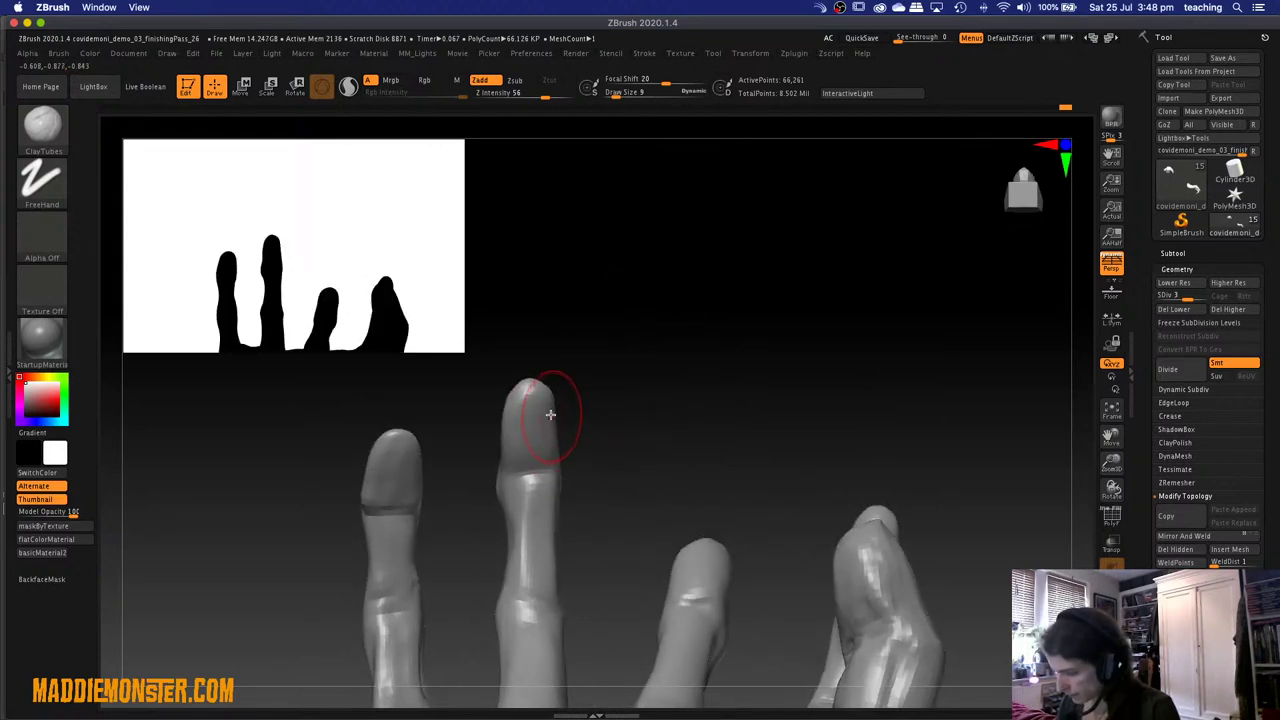
Mask the middle fingertip and invert the mask so only that tip stays editable.
key(ctrl)
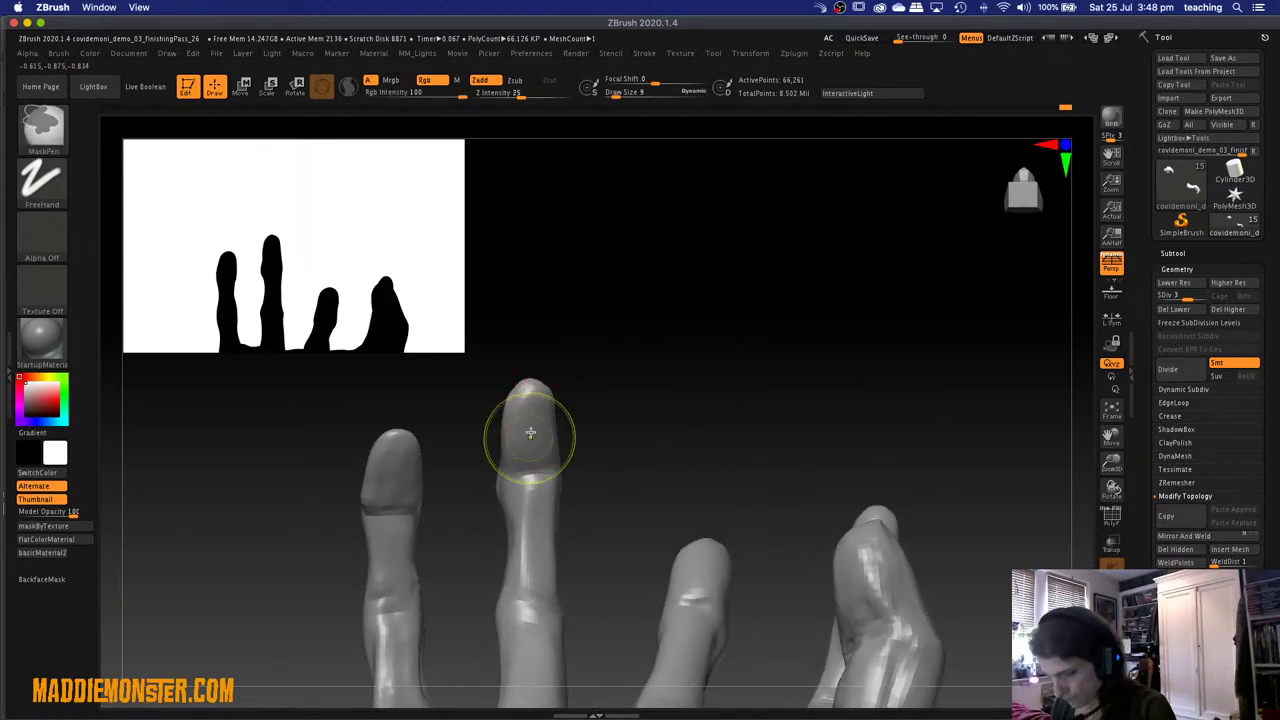
mouse_move(530, 433)
ctrl+mouse_down()
mouse_move(559, 444)
mouse_move(547, 400)
mouse_move(520, 397)
mouse_move(501, 440)
mouse_move(511, 408)
ctrl+mouse_up()
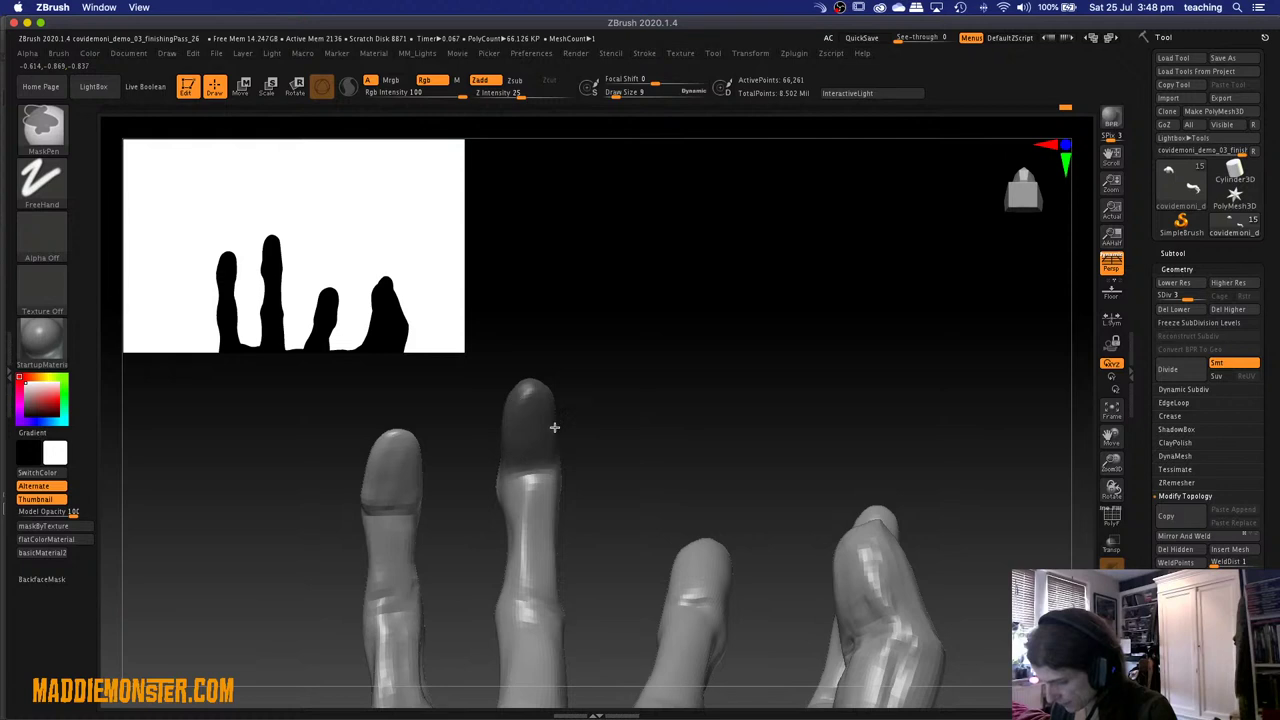
ctrl+drag(557, 444, 551, 434)
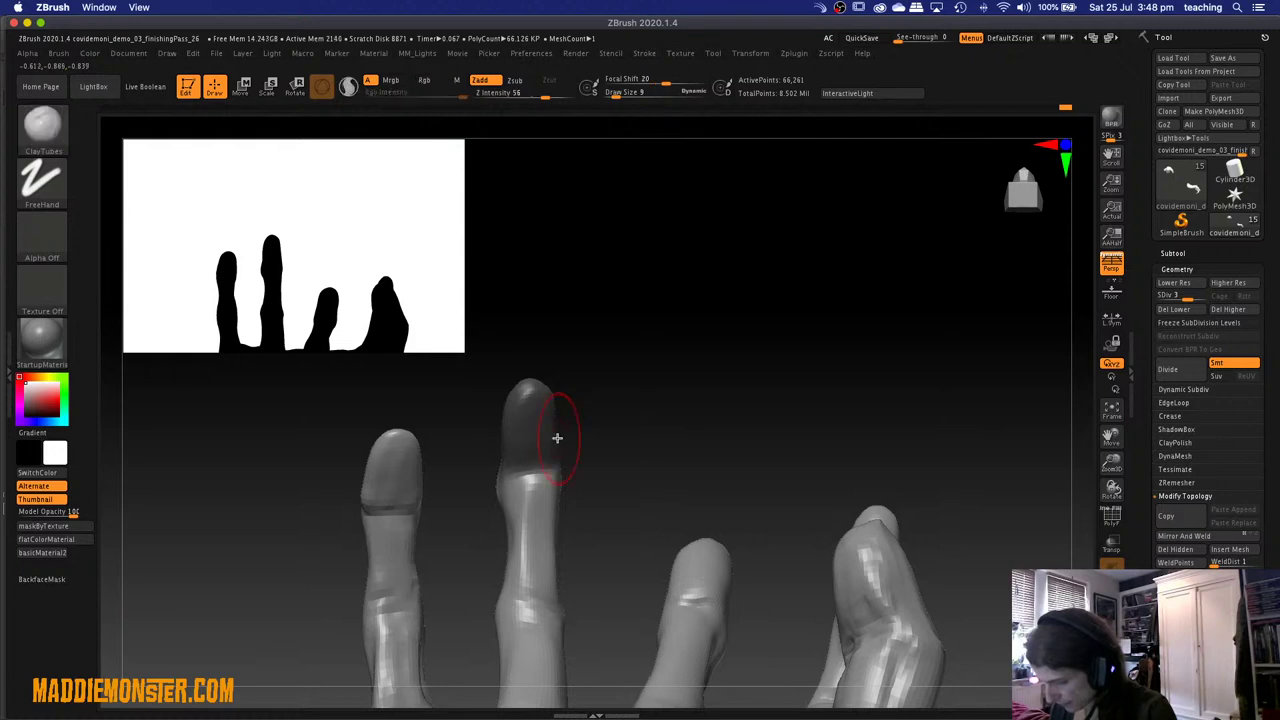
key(ctrl)
ctrl+click(796, 377)
key(b)
key(c)
key(t)
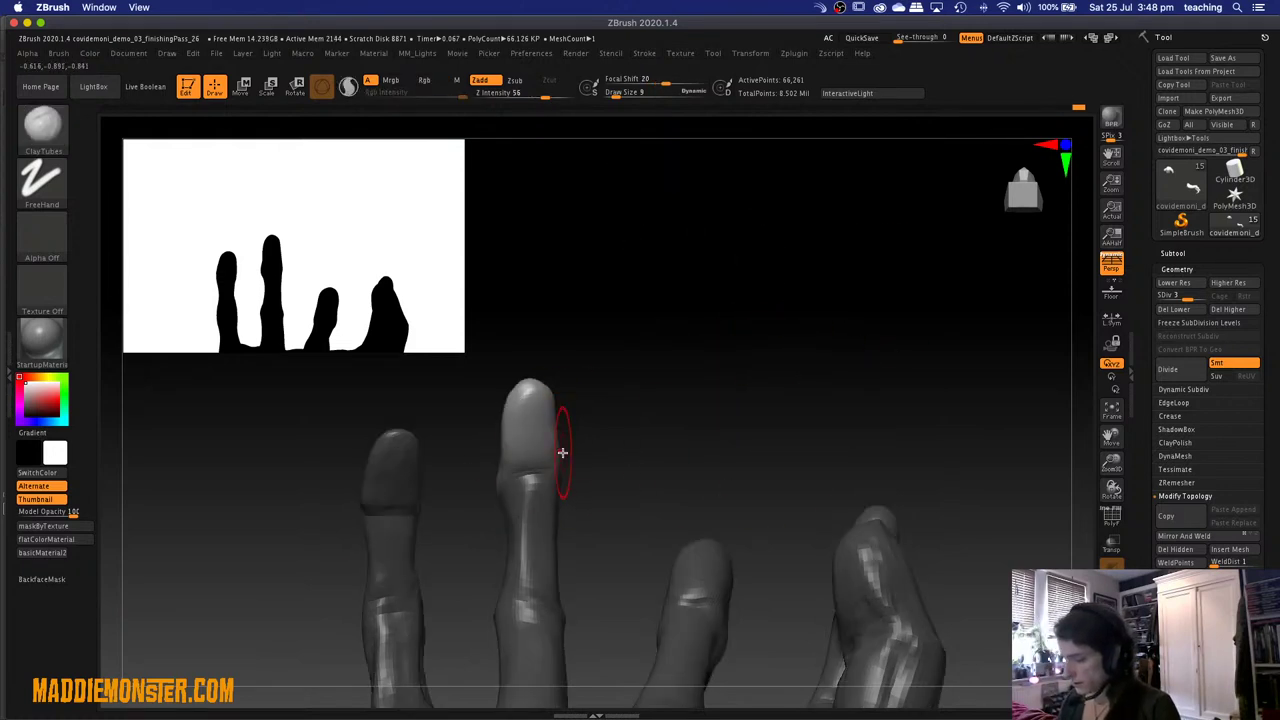
Select the Inflat brush at Z Intensity 10 with Dots stroke.
key(b)
key(i)
key(n)
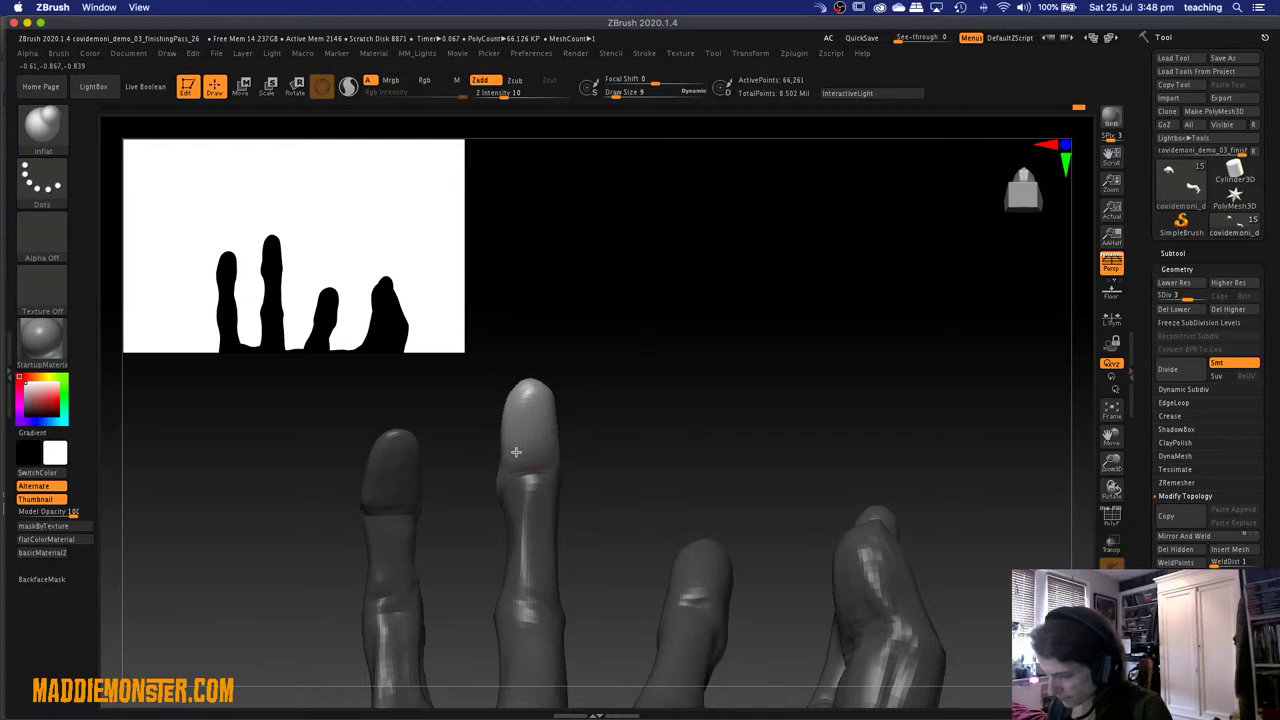
Turn the fingers to an upright front view and select the Move brush at Draw Size 8.
drag(660, 391, 553, 440)
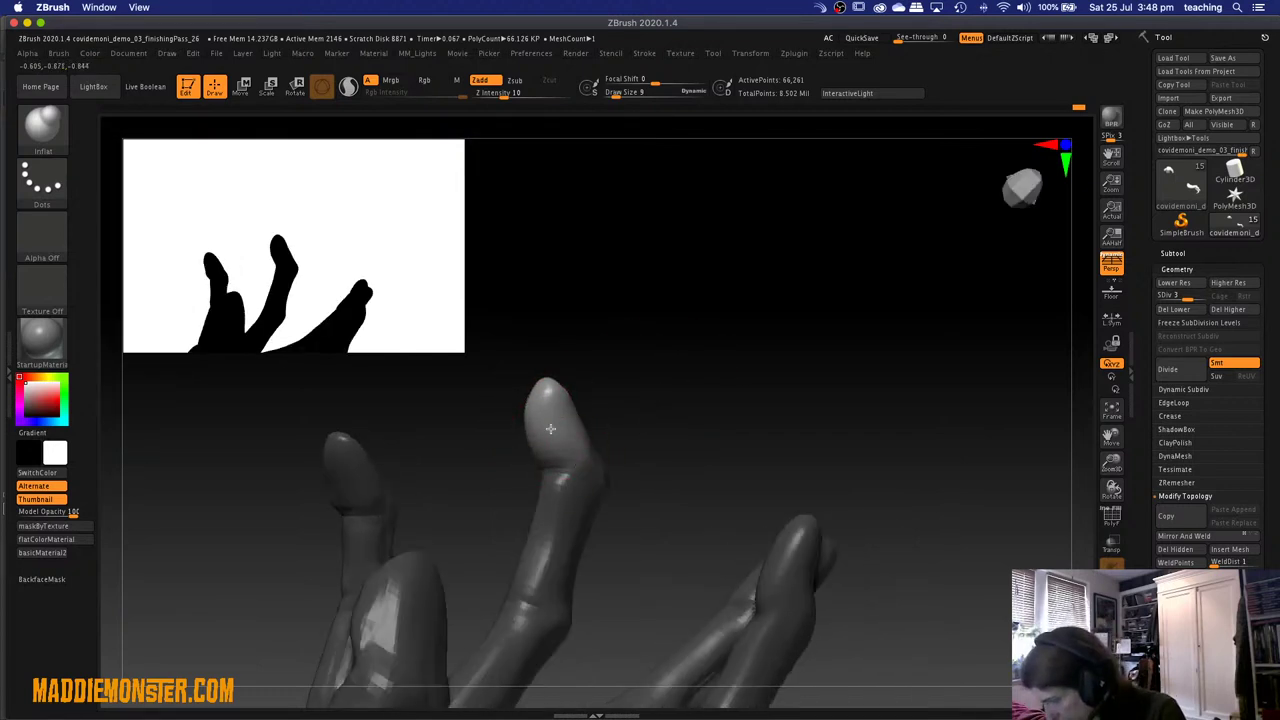
drag(640, 360, 677, 366)
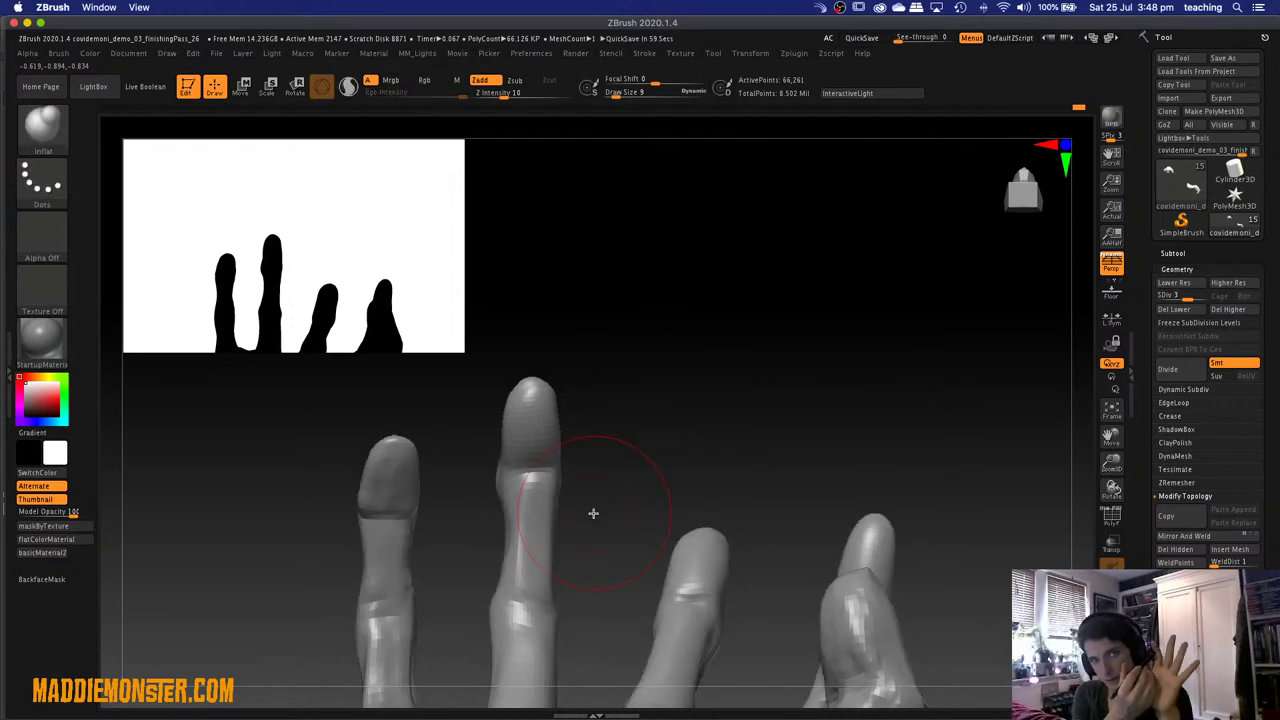
right_drag(526, 535, 577, 449)
key(b)
key(m)
key(v)
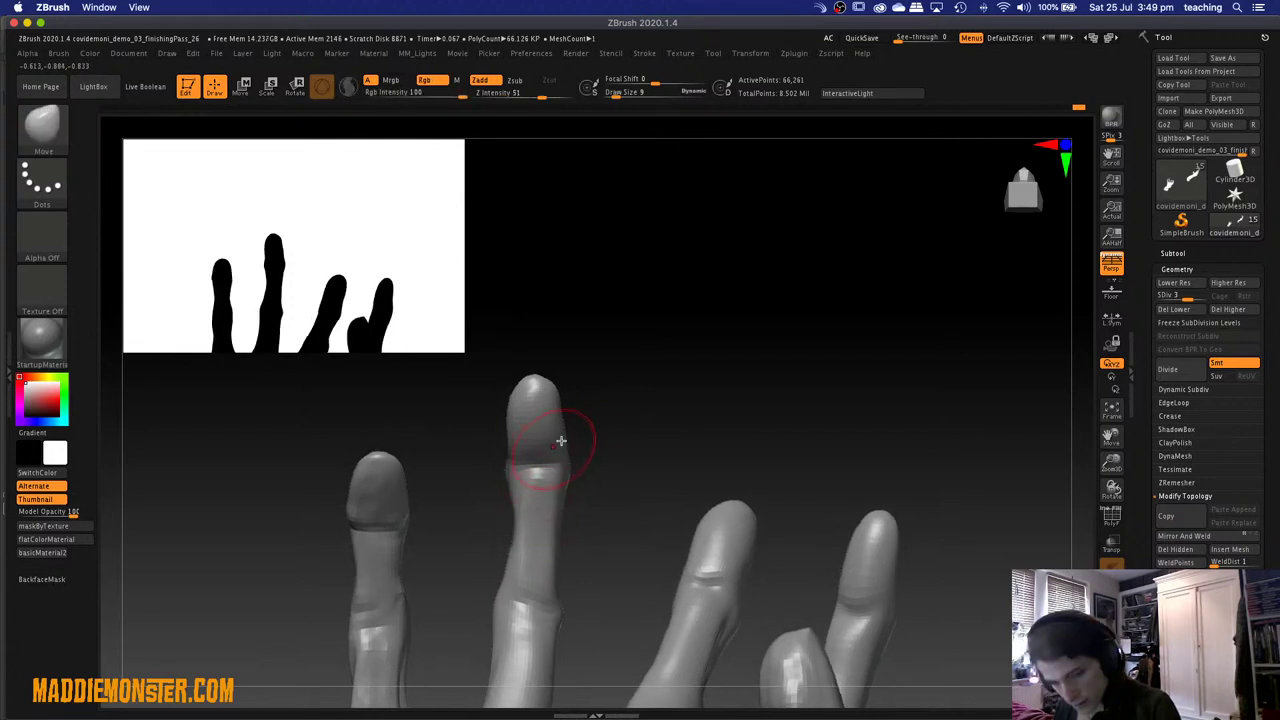
key(space)
drag(570, 437, 576, 437)
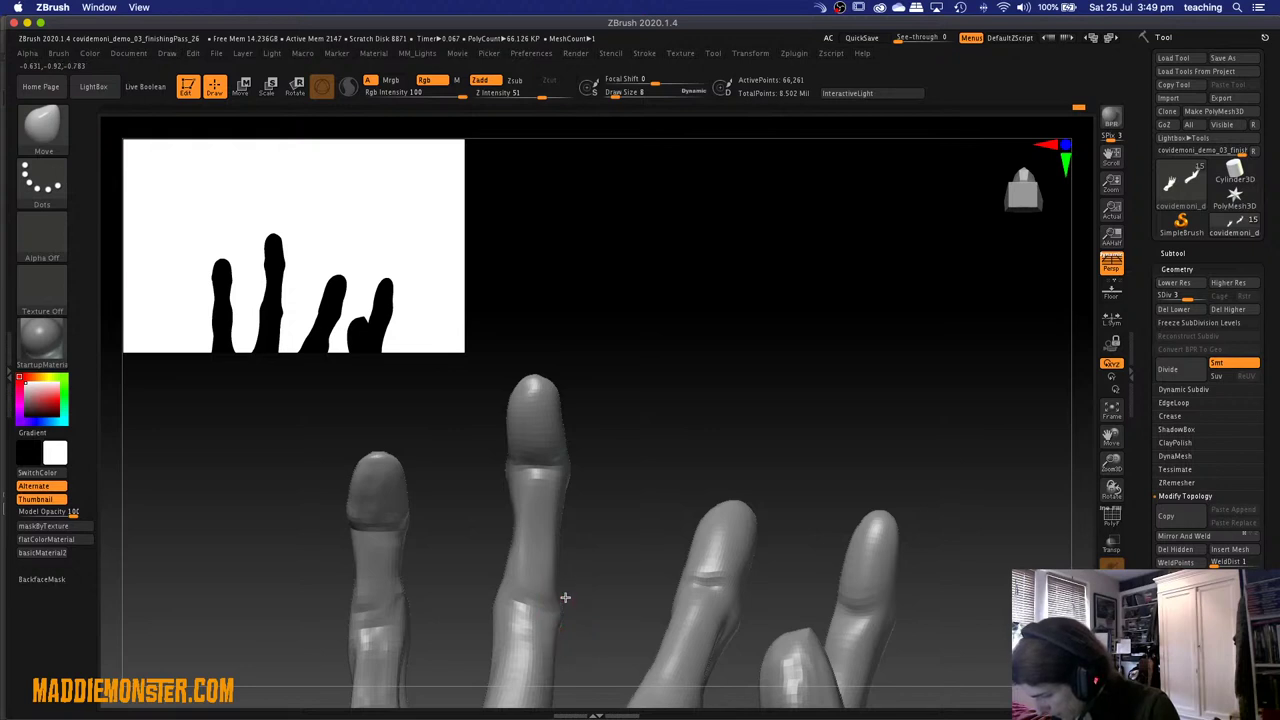
Push the middle finger upward, smooth its side, and drop the hand to SDiv 1.
mouse_move(518, 577)
mouse_down()
mouse_move(530, 513)
mouse_move(522, 525)
mouse_up()
key(shift)
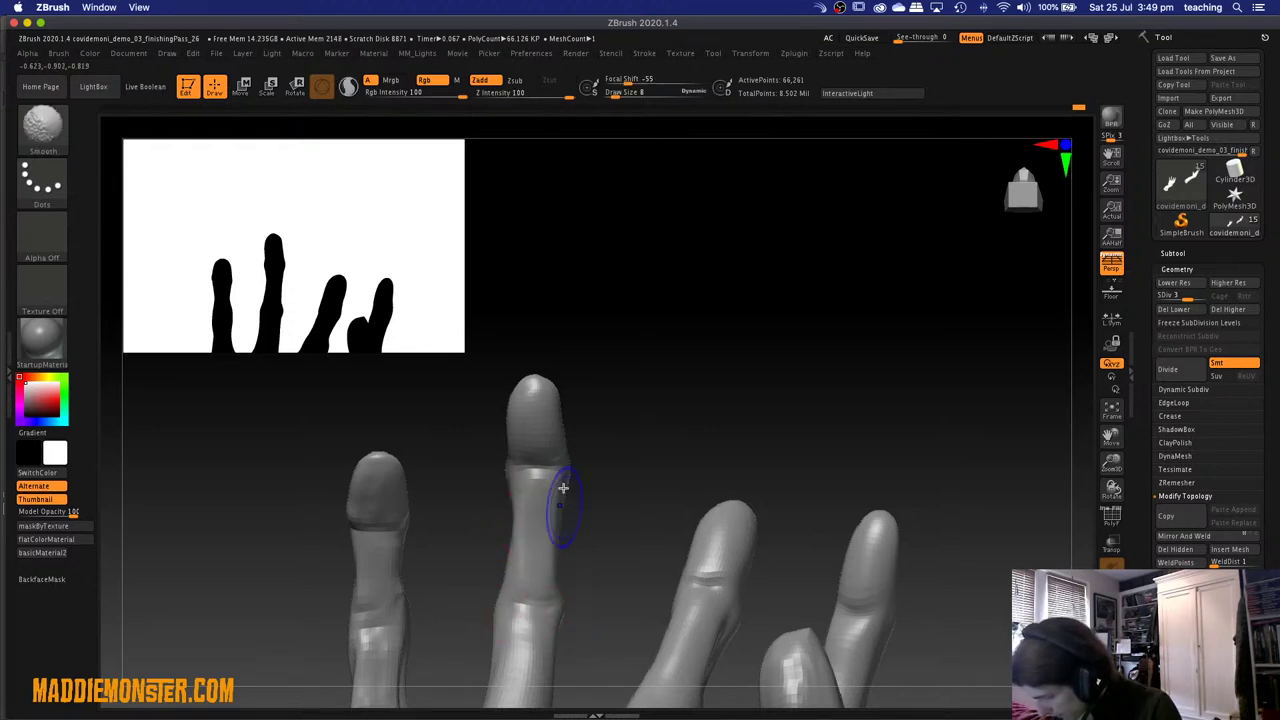
shift+drag(563, 488, 563, 507)
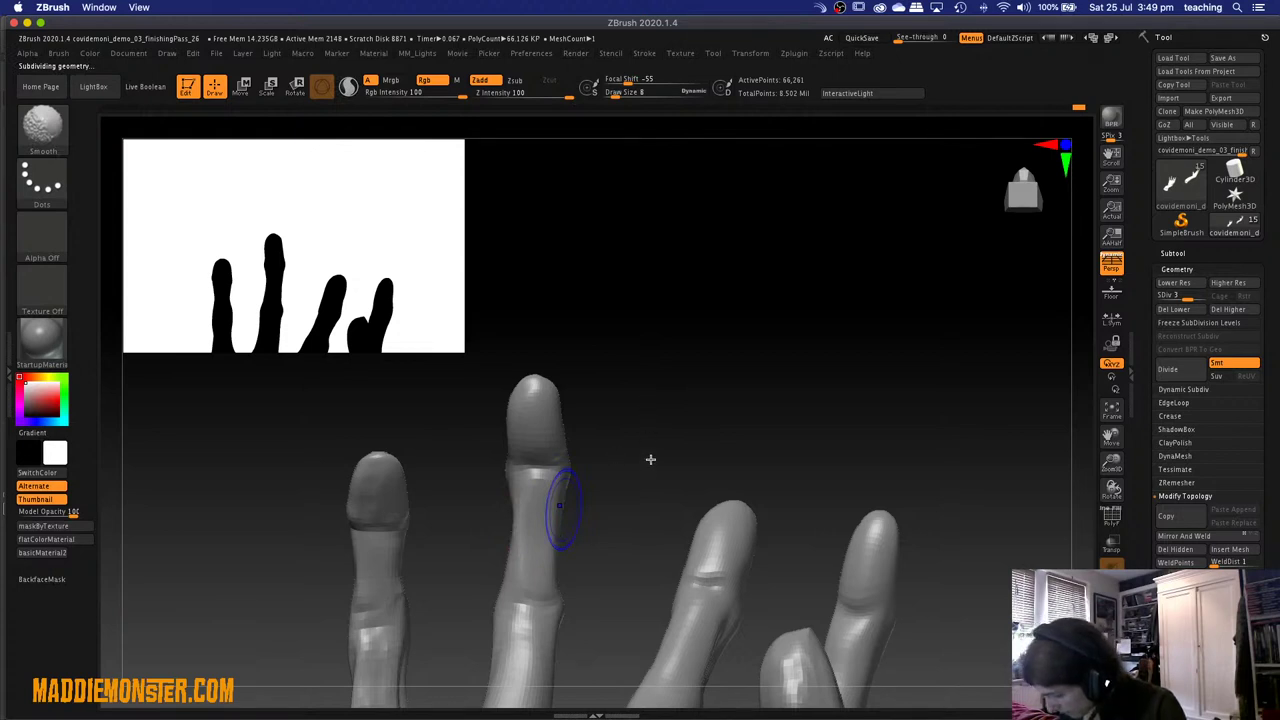
key(shift+d)
key(shift+d)
drag(626, 496, 650, 378)
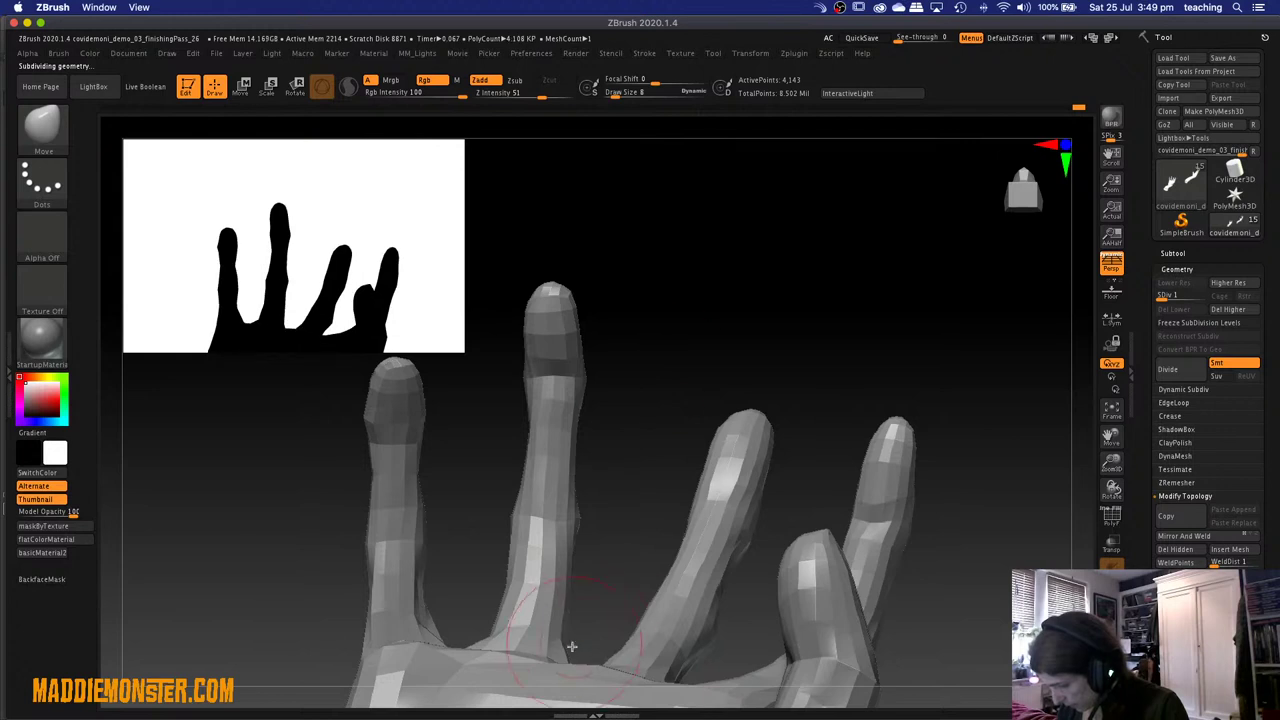
Pull the middle finger longer with Move at Draw Size 15, then step back up to SDiv 3.
drag(565, 656, 570, 619)
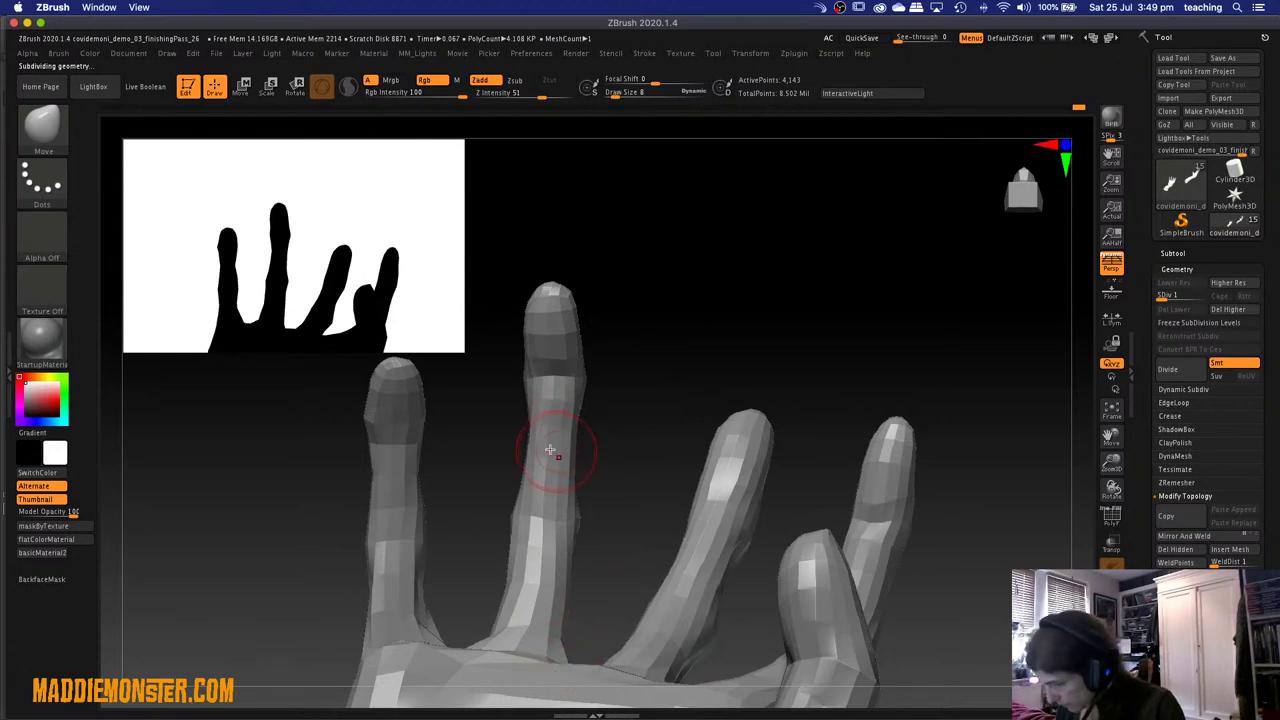
key(space)
mouse_move(550, 432)
mouse_down()
mouse_move(503, 443)
mouse_move(526, 449)
mouse_up()
mouse_move(629, 403)
mouse_down()
mouse_move(603, 403)
mouse_move(566, 495)
mouse_up()
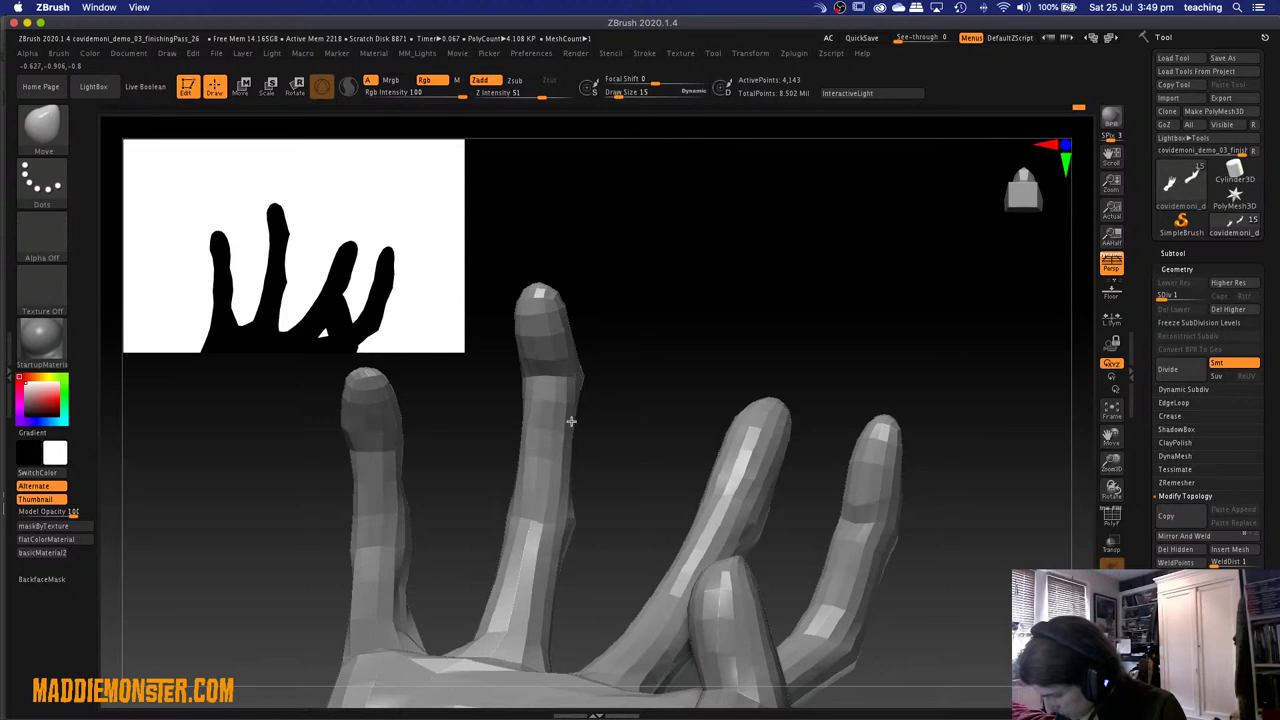
mouse_move(626, 397)
mouse_down()
mouse_move(637, 397)
mouse_move(562, 494)
mouse_up()
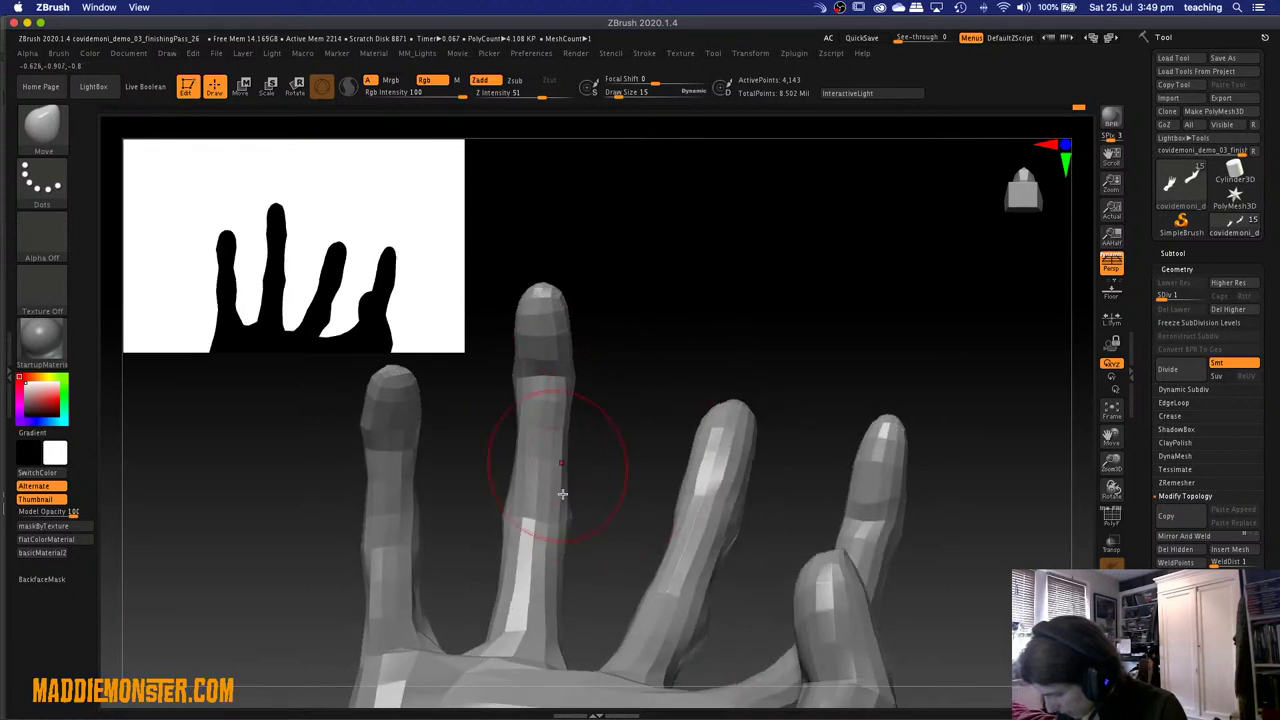
key(ctrl+d)
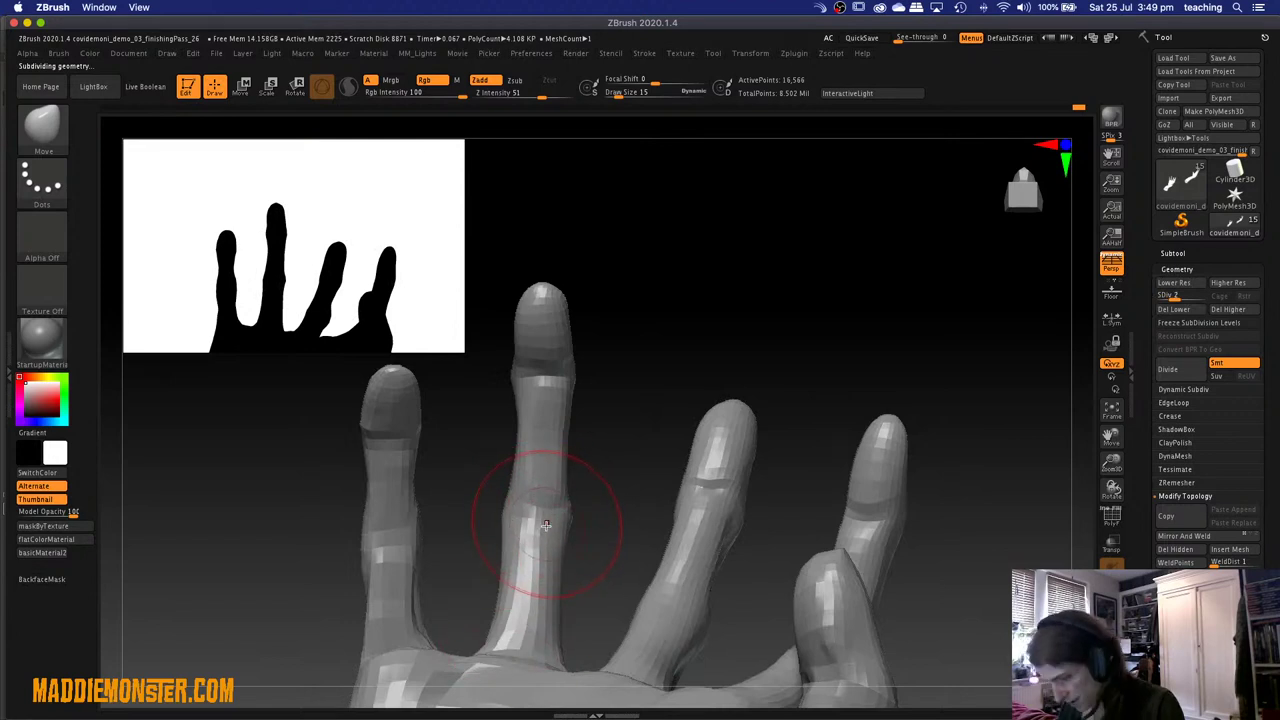
key(ctrl+d)
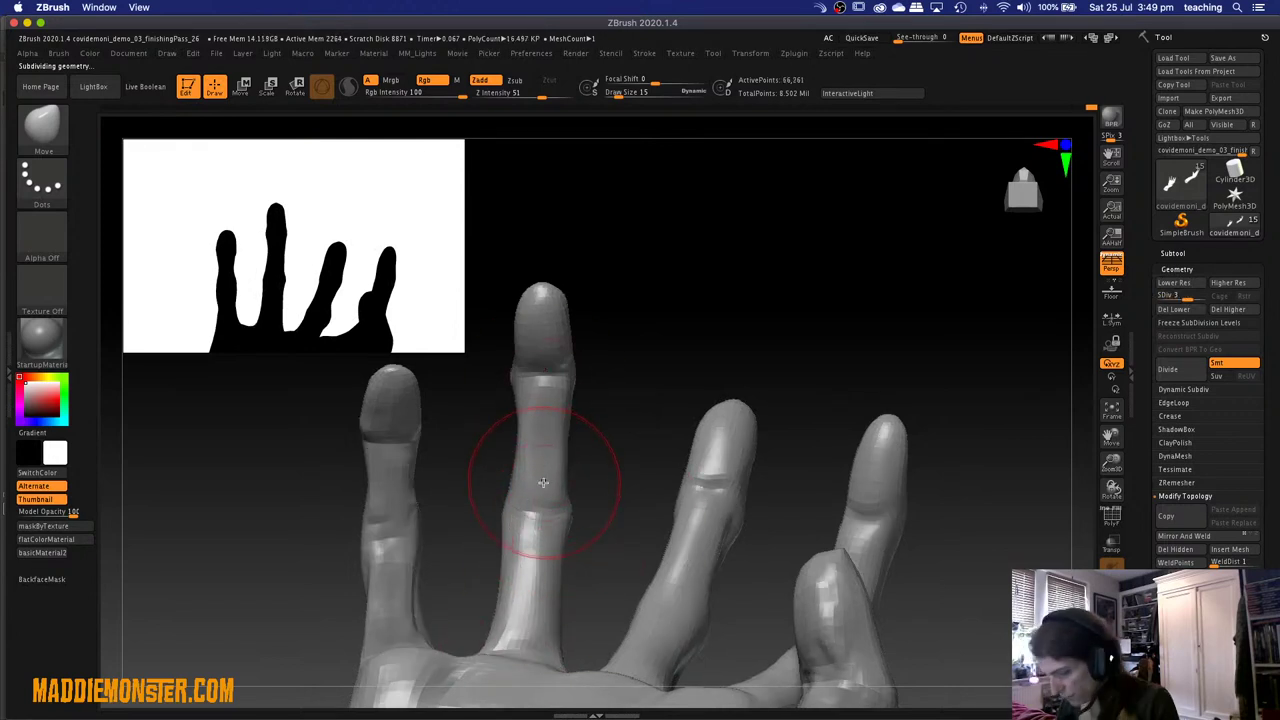
Carve a crease across the middle finger with the DamStandard brush.
key(b)
key(d)
key(s)
key(space)
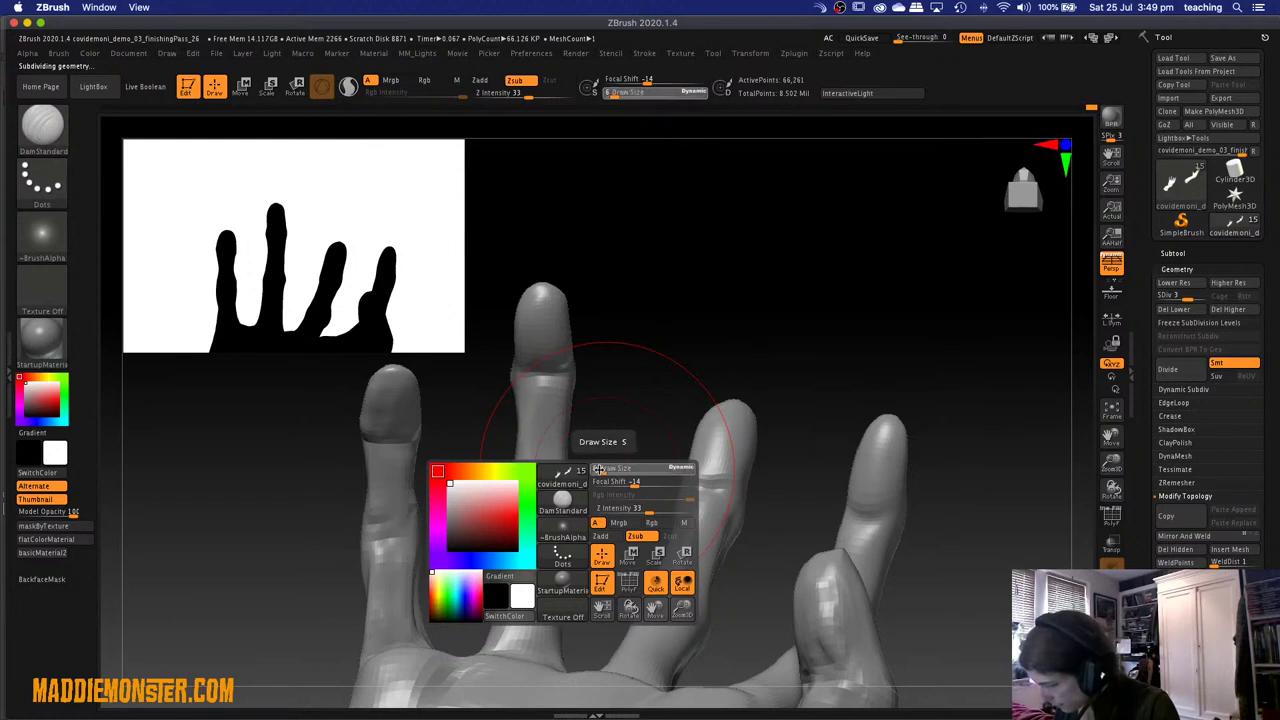
drag(598, 469, 596, 469)
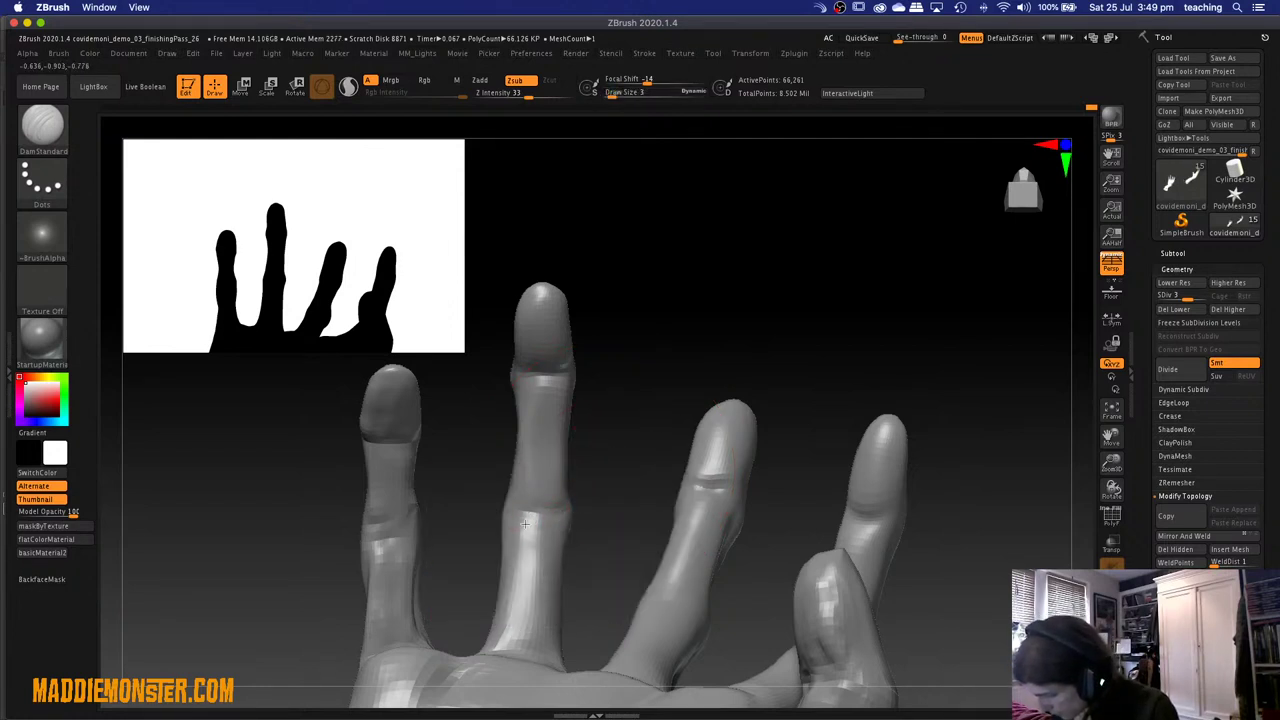
drag(568, 381, 575, 384)
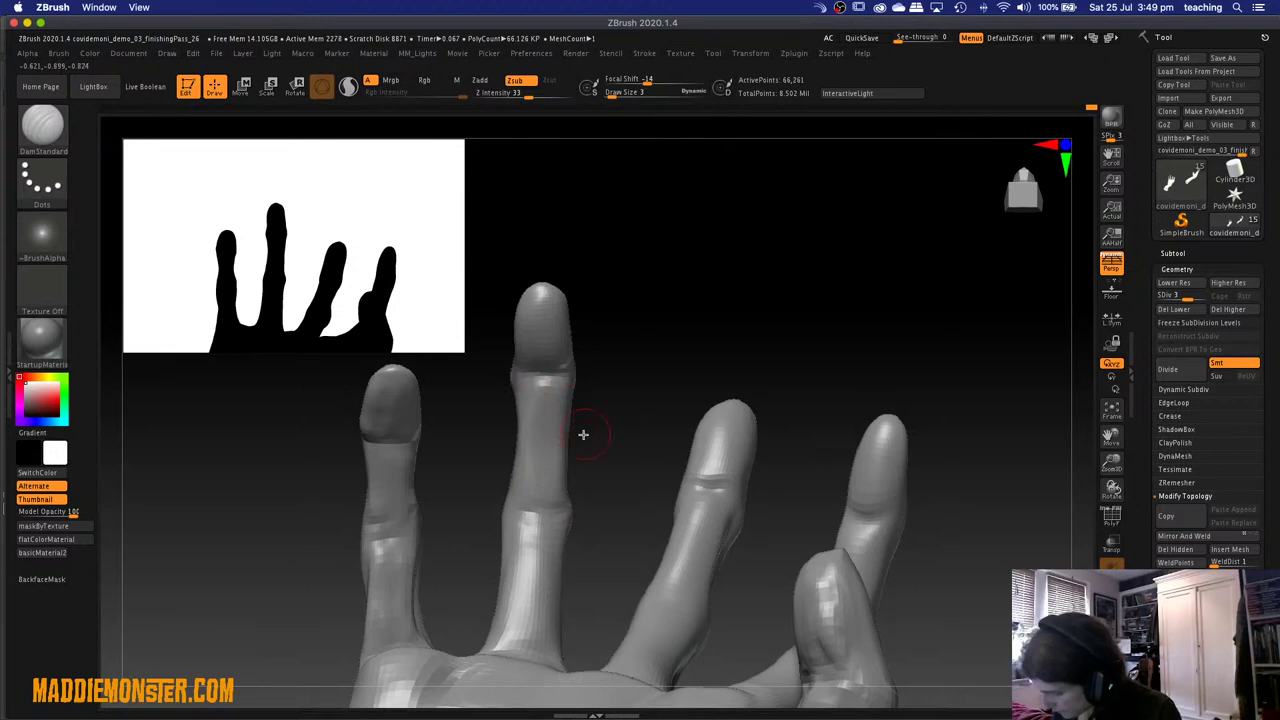
Switch to the ClayTubes brush with Draw Size 12.
key(b)
key(c)
key(t)
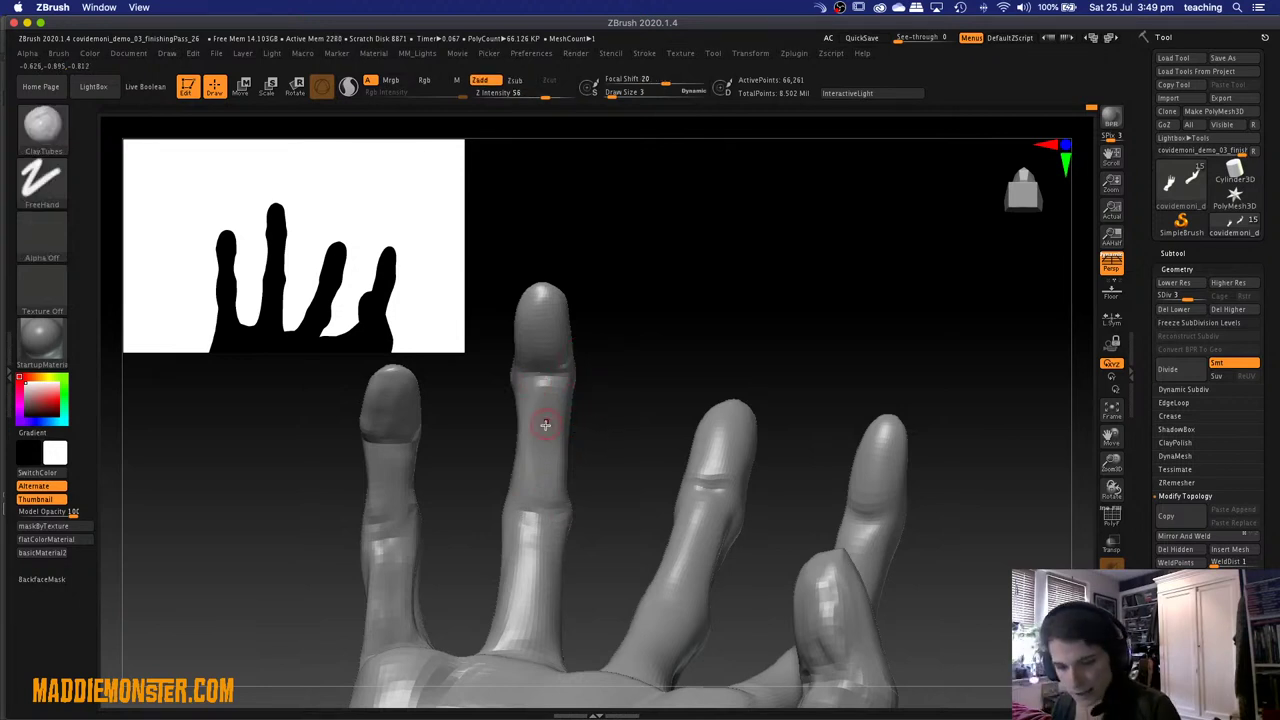
key(space)
mouse_move(548, 412)
mouse_down()
mouse_move(560, 412)
mouse_move(548, 495)
mouse_up()
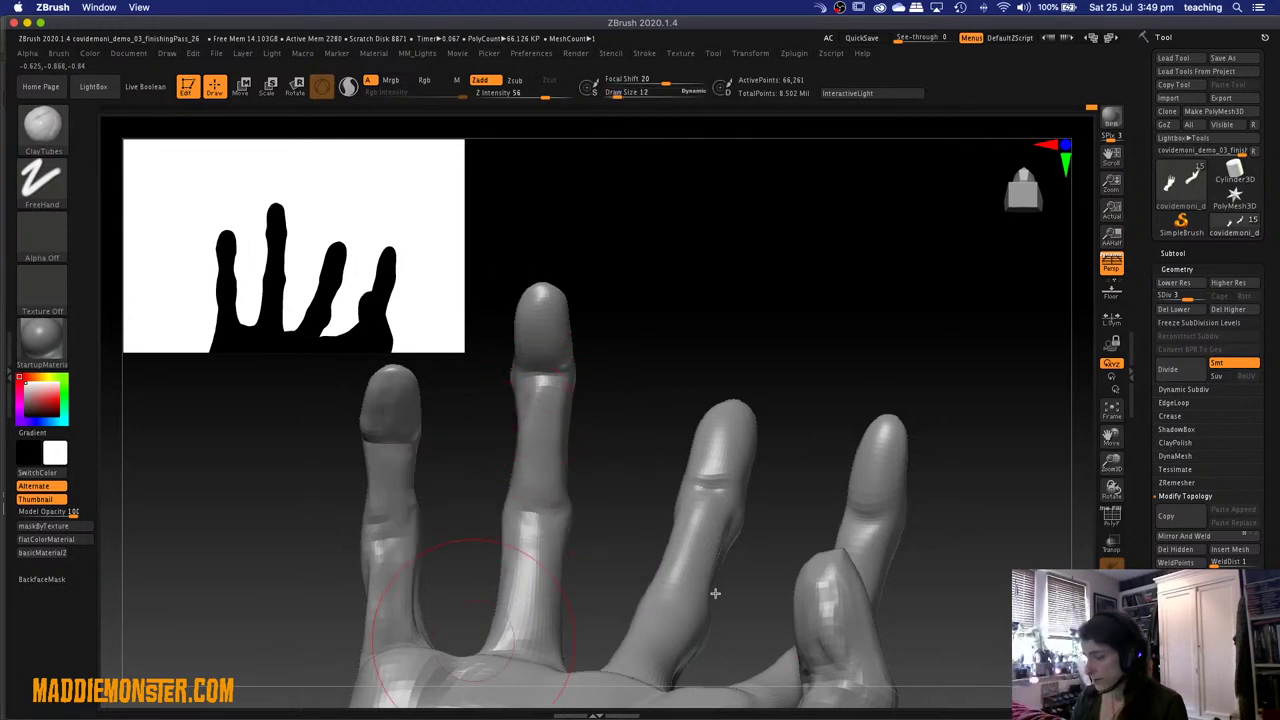
Crease the ring-finger knuckle and the little finger's base with DamStandard.
key(b)
key(d)
key(s)
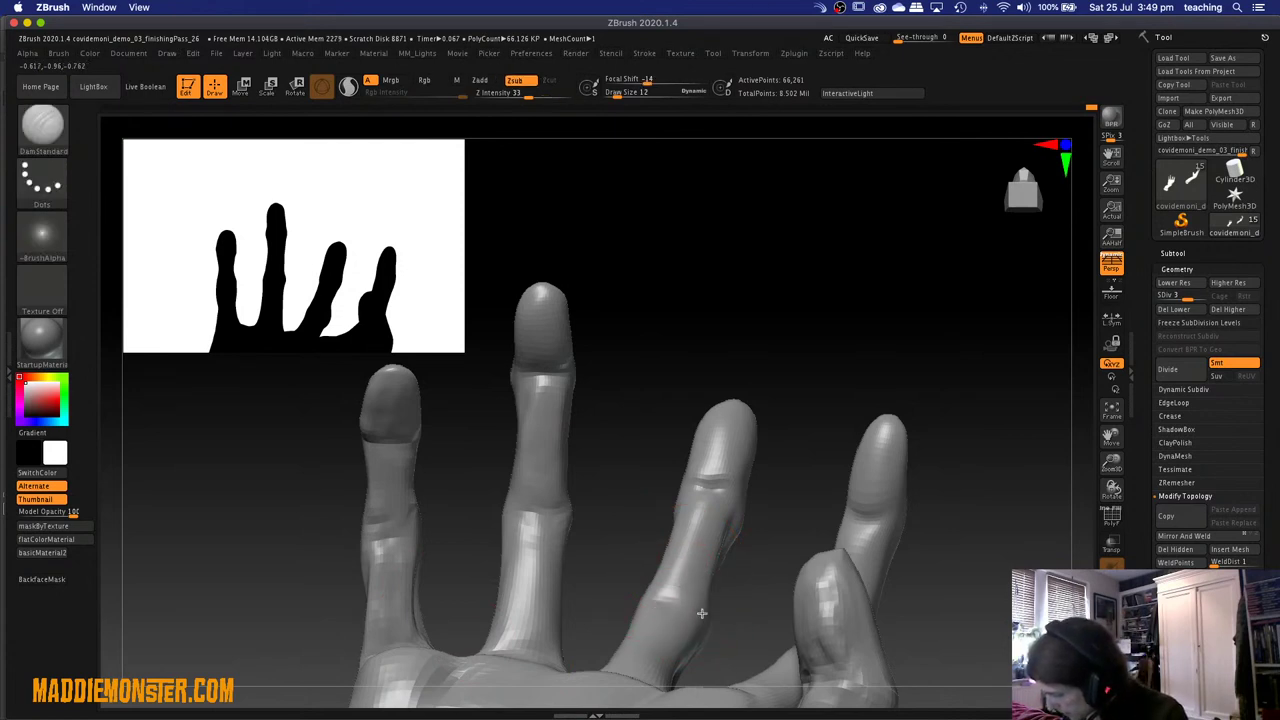
mouse_move(688, 496)
mouse_down()
mouse_move(712, 442)
mouse_move(712, 490)
mouse_move(700, 486)
mouse_up()
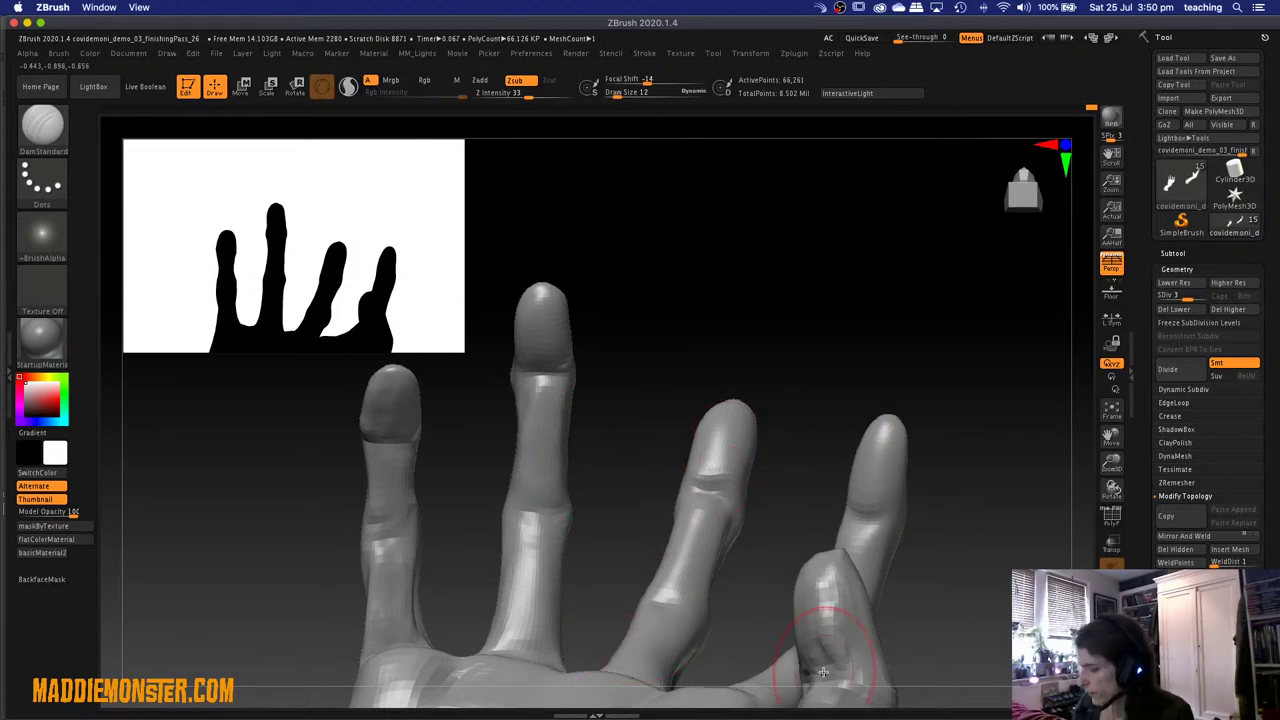
mouse_move(838, 605)
mouse_down()
mouse_move(860, 500)
mouse_move(830, 590)
mouse_move(860, 545)
mouse_move(930, 621)
mouse_move(920, 636)
mouse_move(921, 556)
mouse_up()
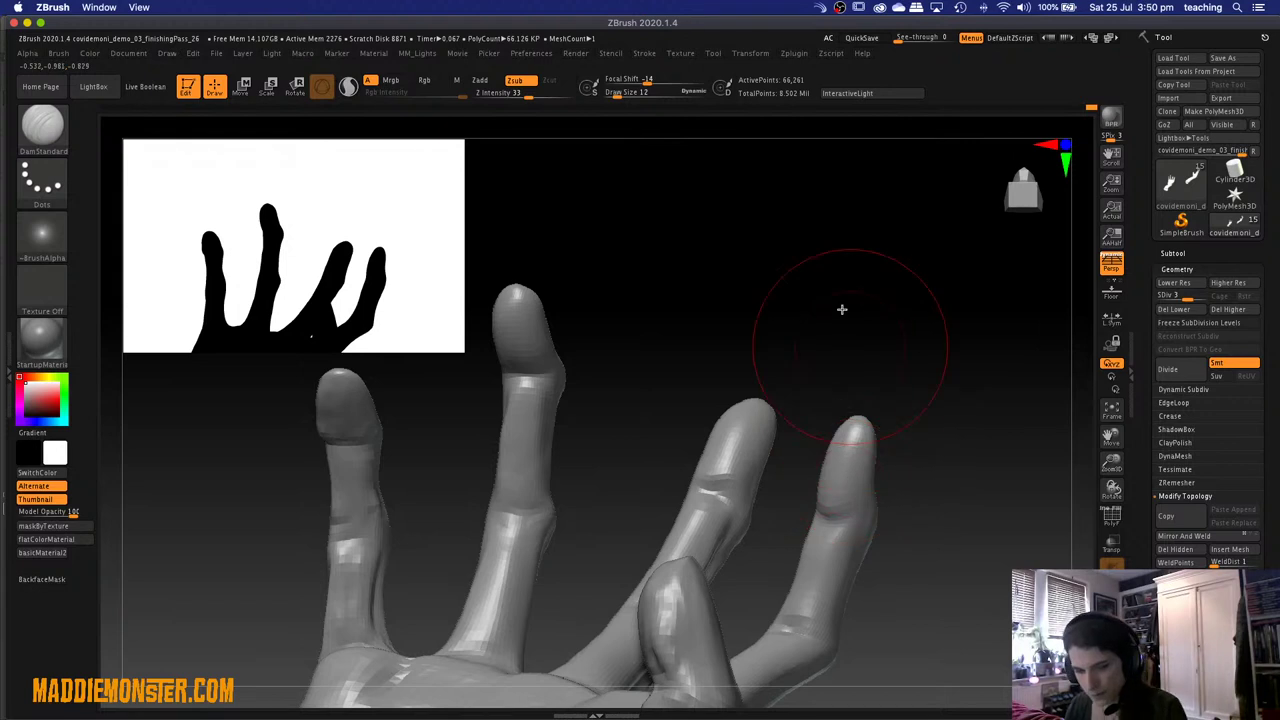
drag(843, 251, 740, 460)
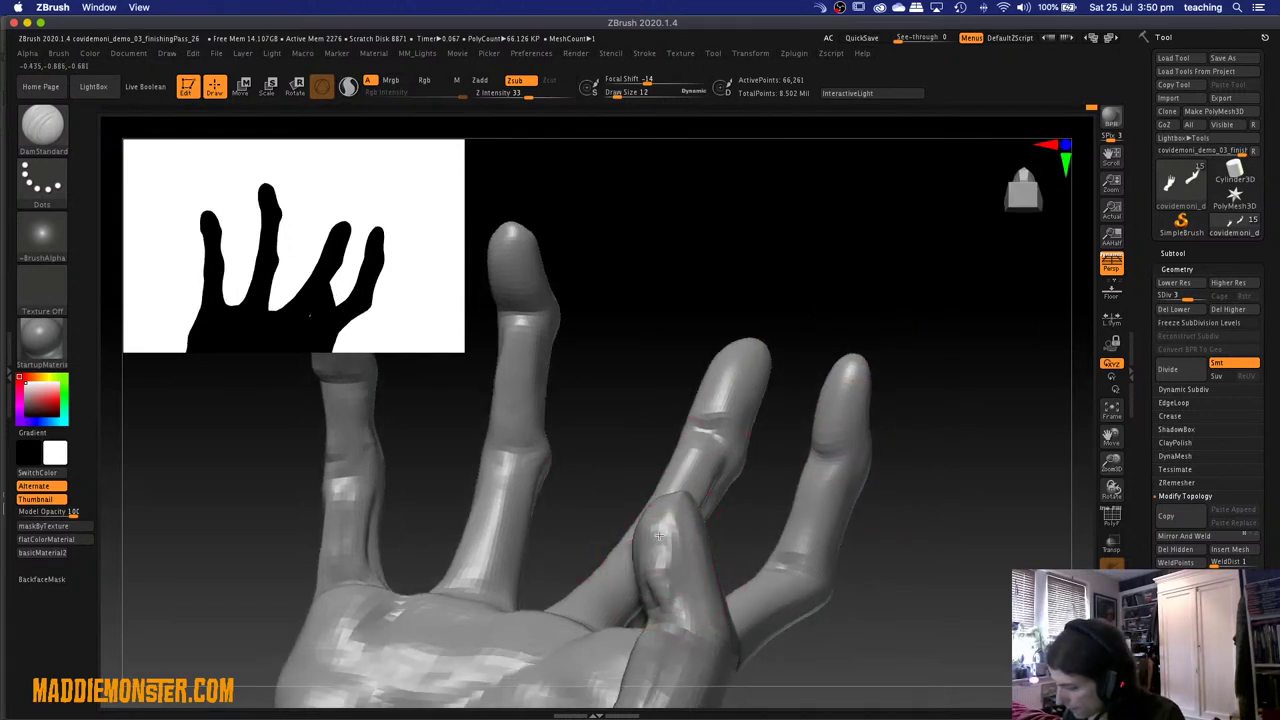
key(b)
key(t)
key(d)
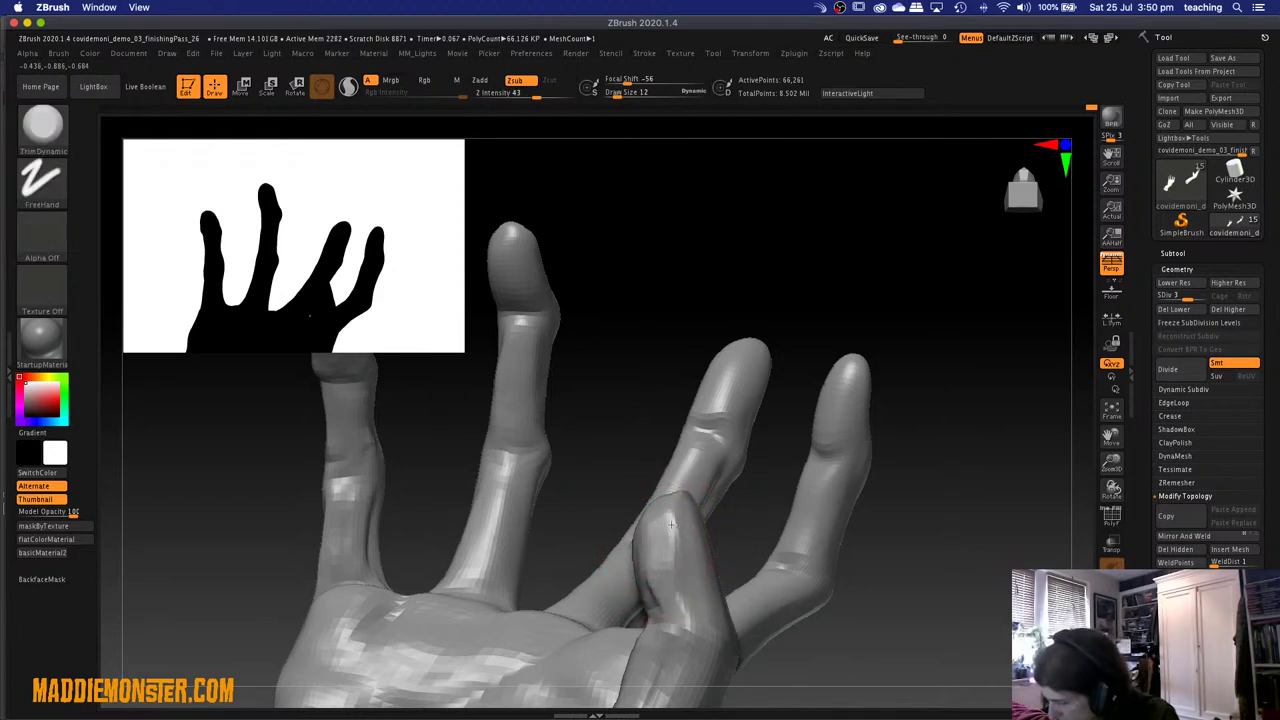
Trim the finger planes with TrimDynamic at Draw Size 3, smooth them, and open the Brush menu.
key(space)
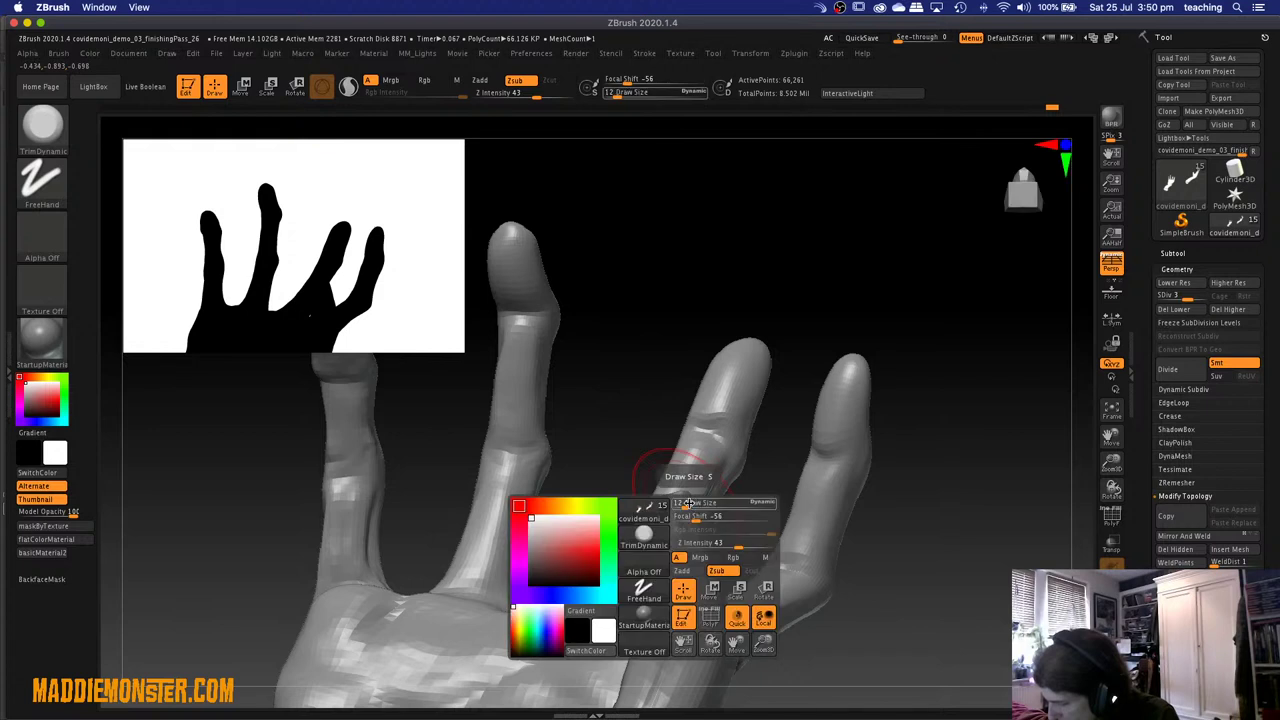
drag(690, 507, 676, 507)
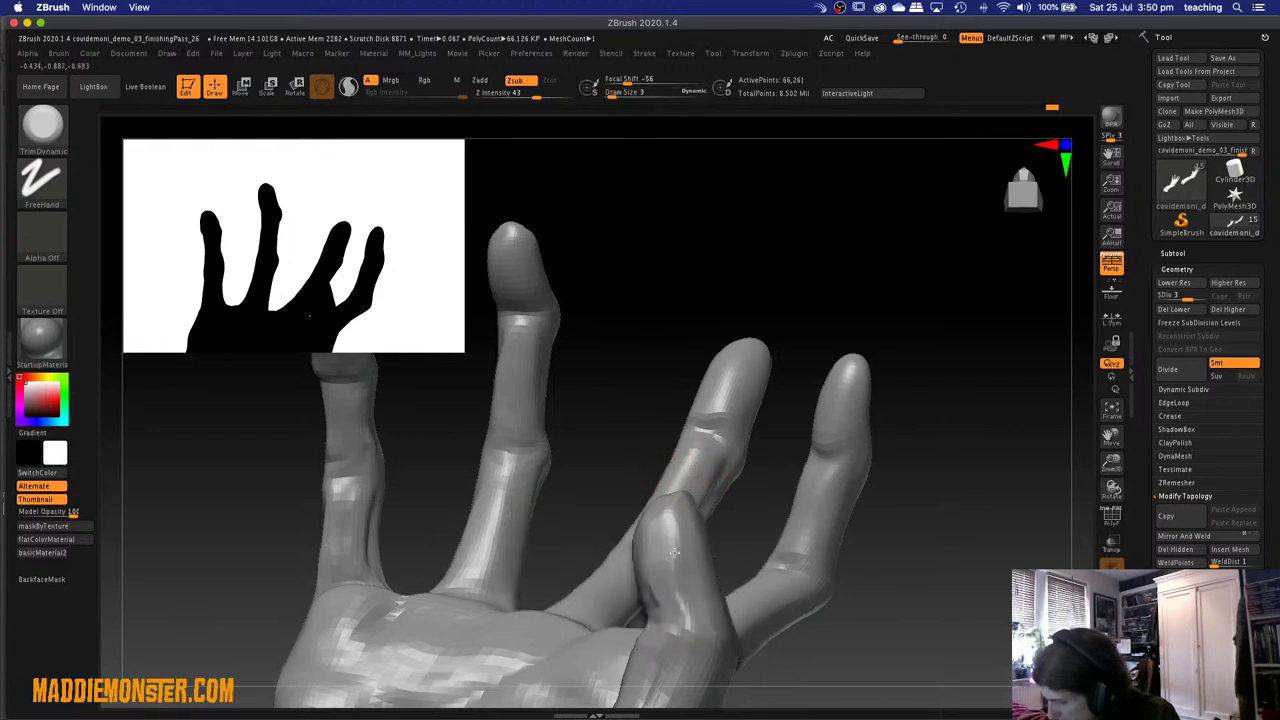
key(space)
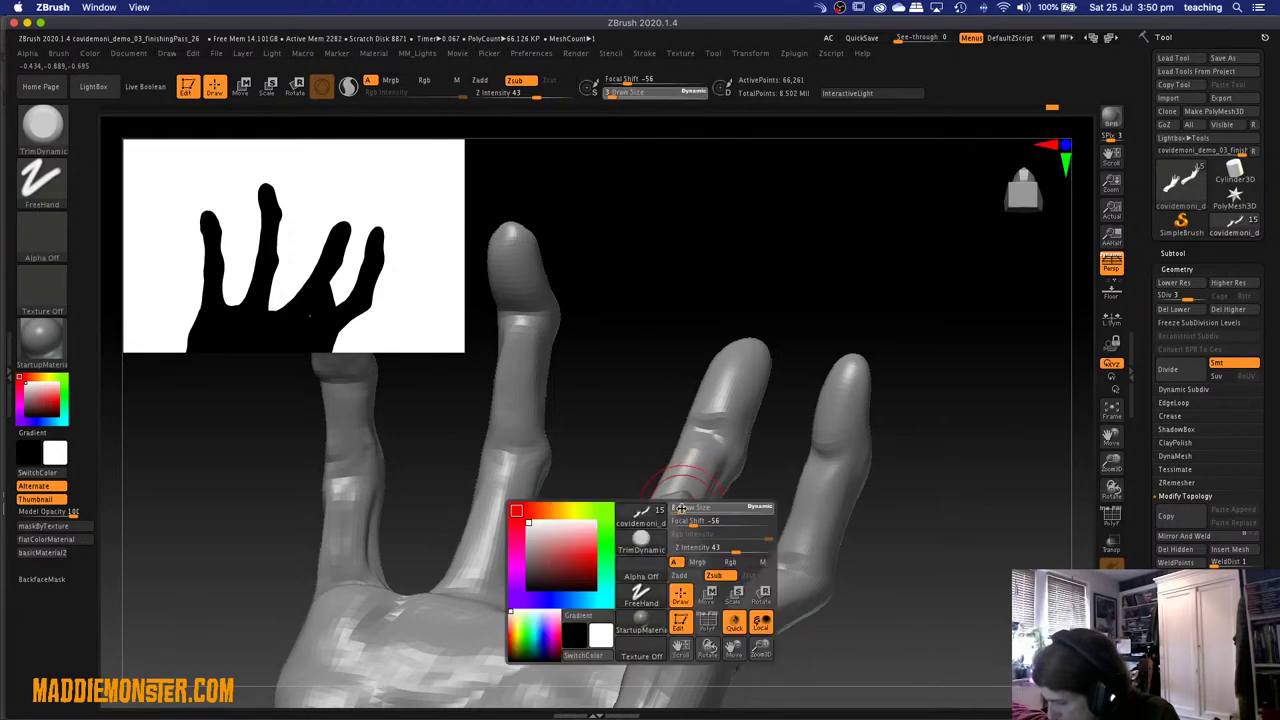
key(shift)
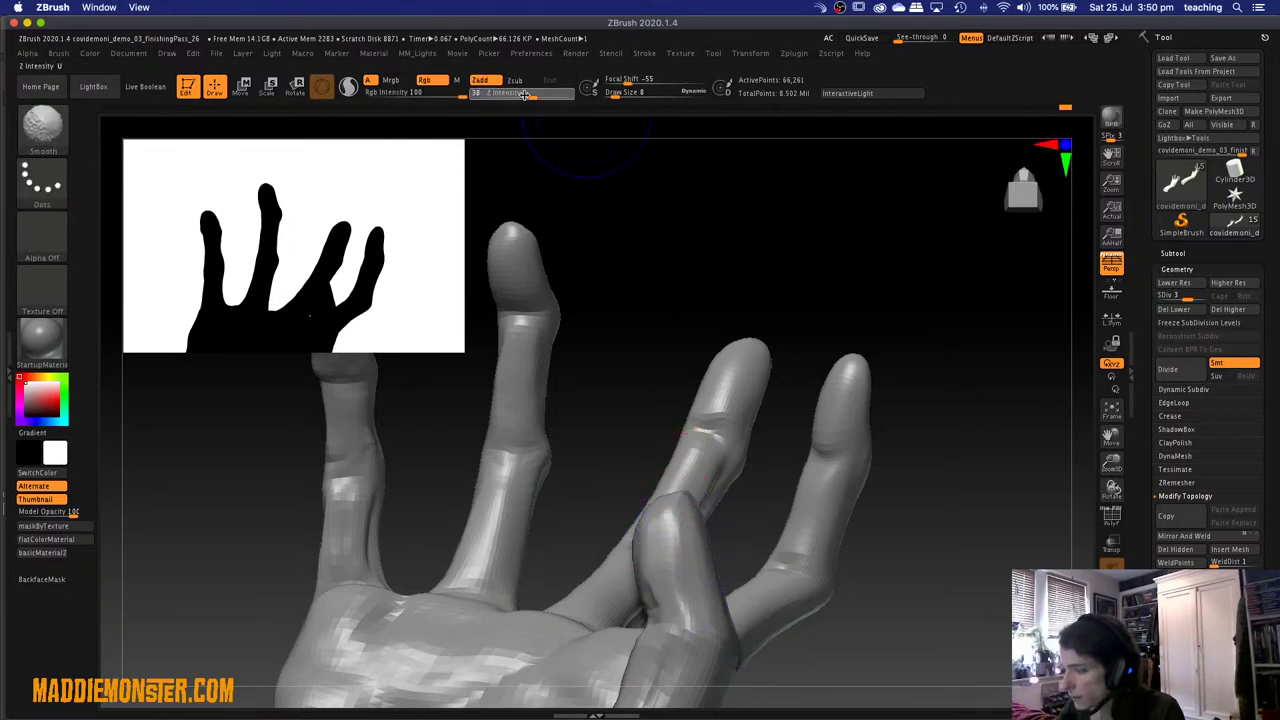
key(shift)
key(alt)
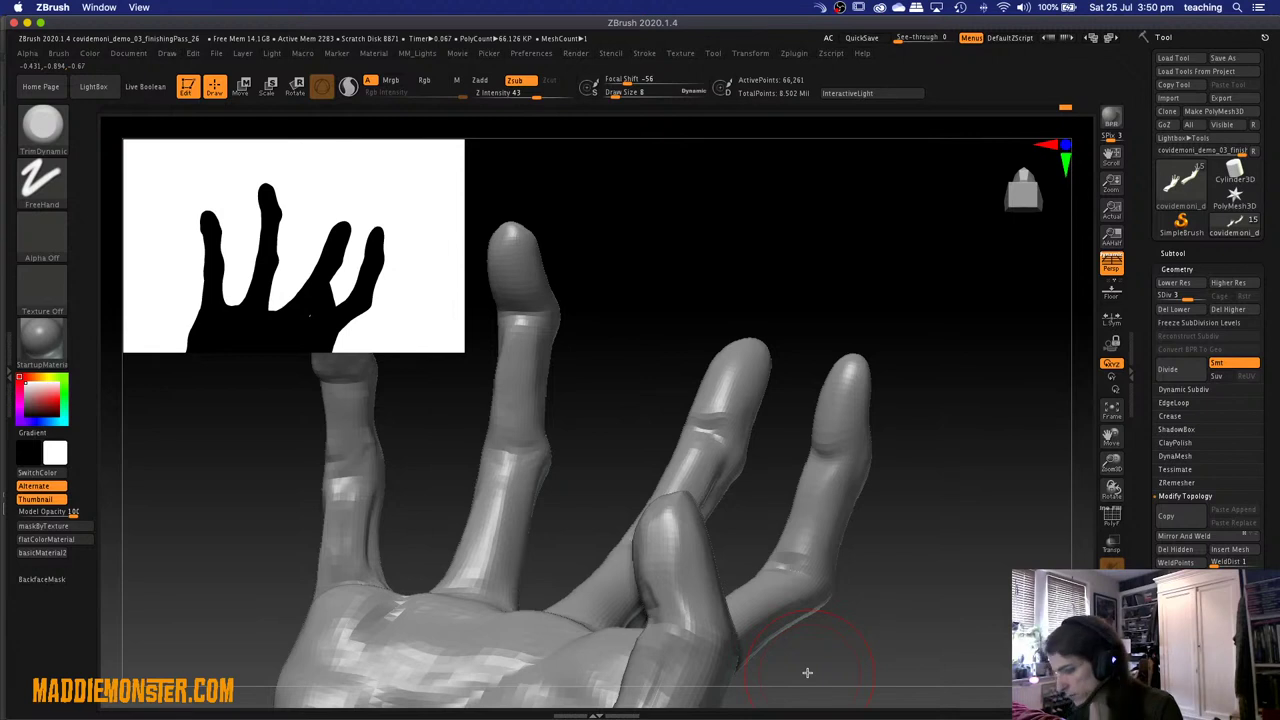
drag(666, 260, 679, 270)
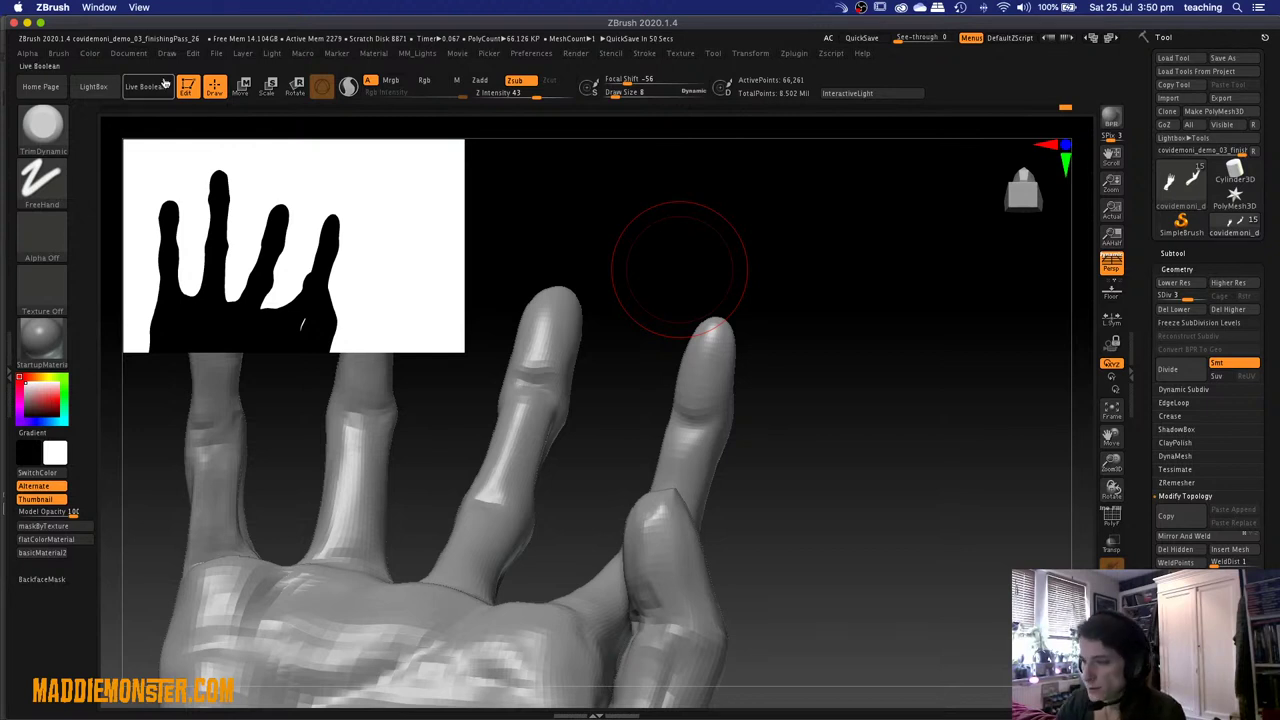
click(60, 54)
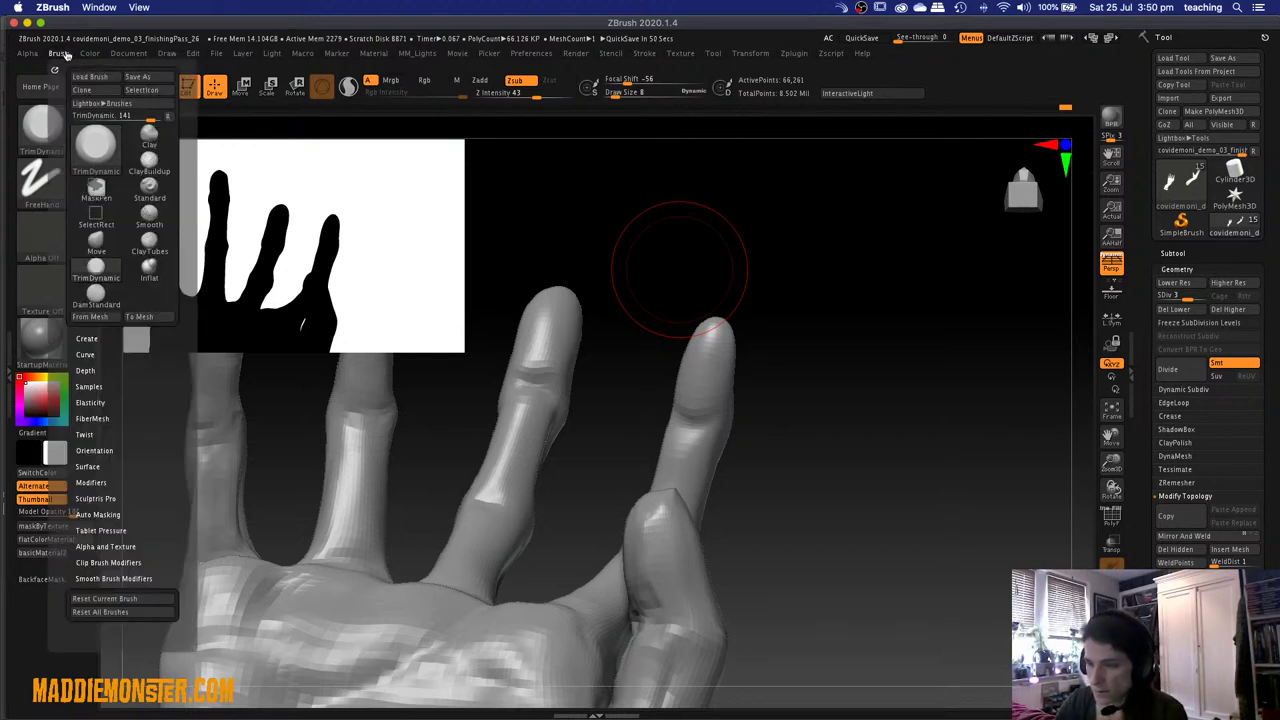
Expand the Brush palette's Auto Masking section to review its options.
click(98, 514)
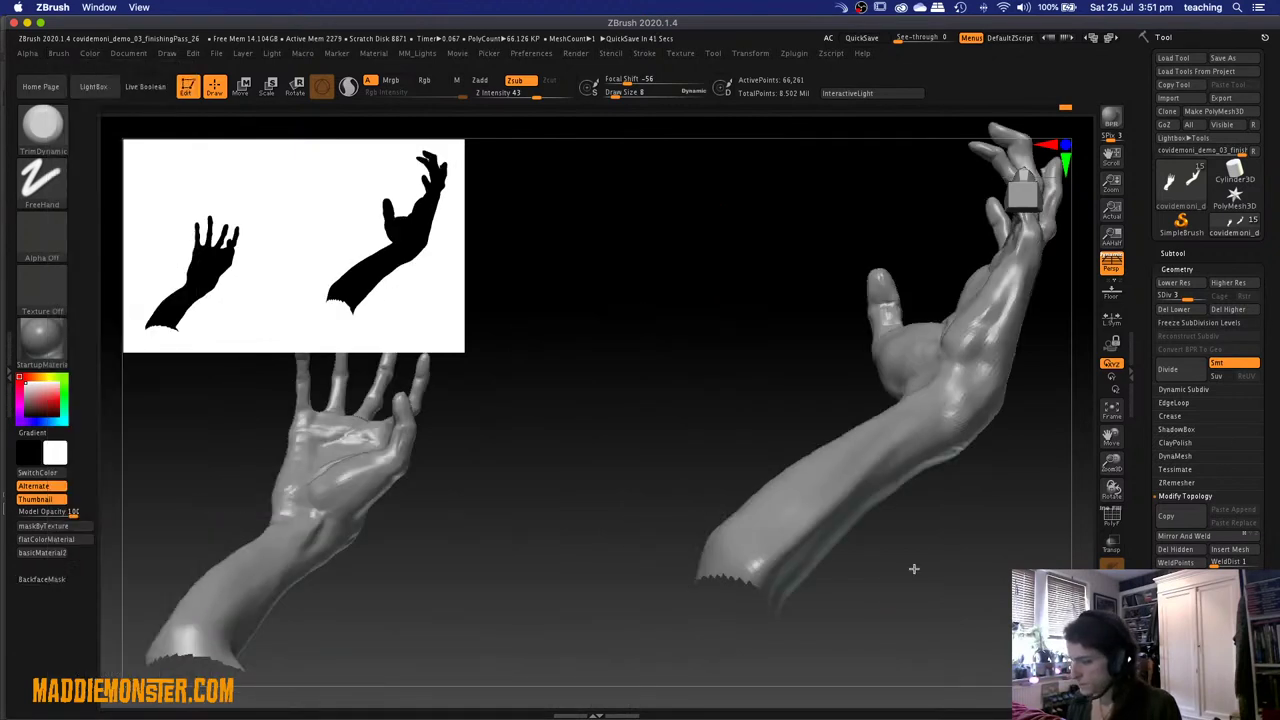
Orbit the model to inspect the clawed hand and trimmed wrist ridges from several sides.
drag(914, 566, 930, 348)
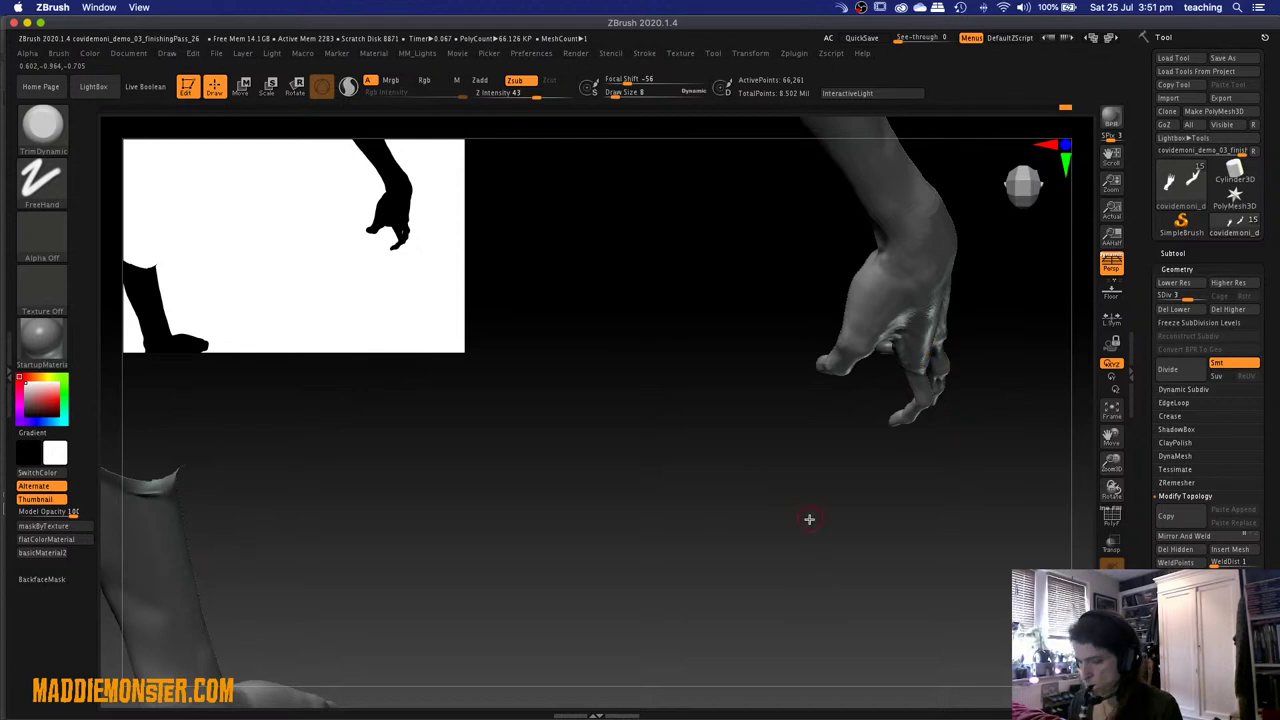
drag(818, 460, 740, 580)
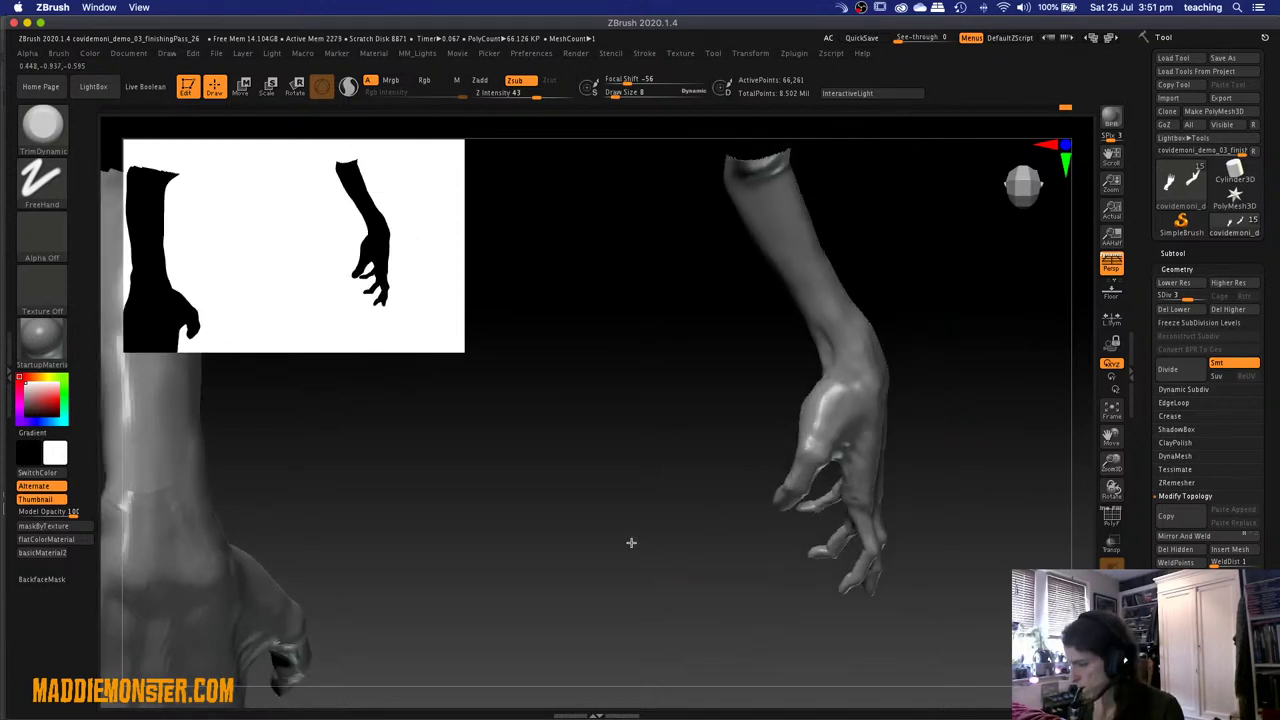
drag(632, 542, 471, 620)
drag(845, 369, 857, 360)
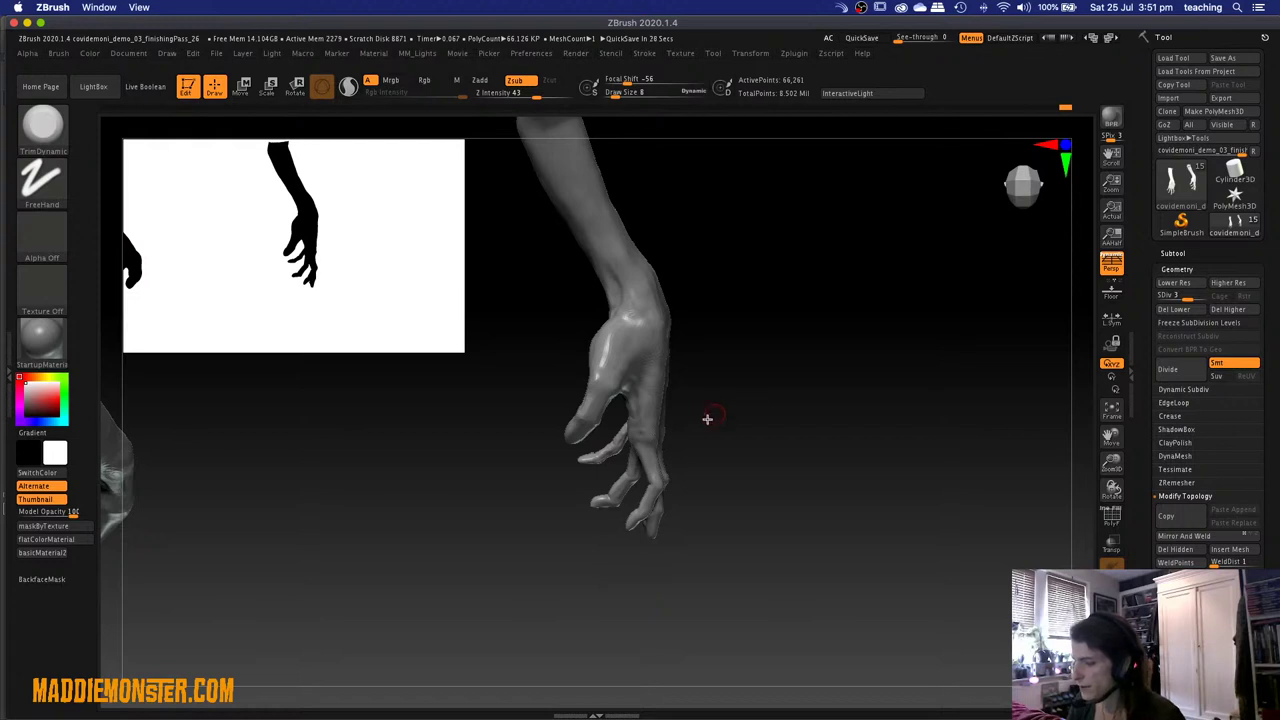
drag(709, 420, 676, 433)
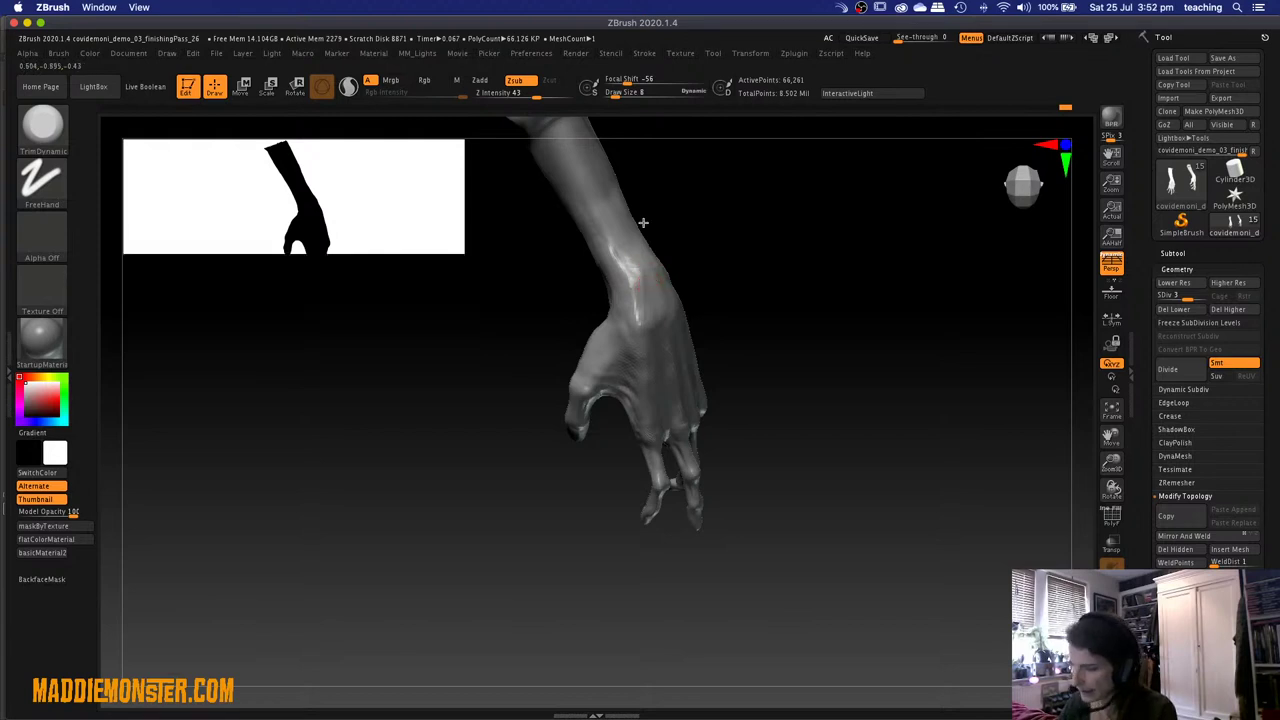
key(b)
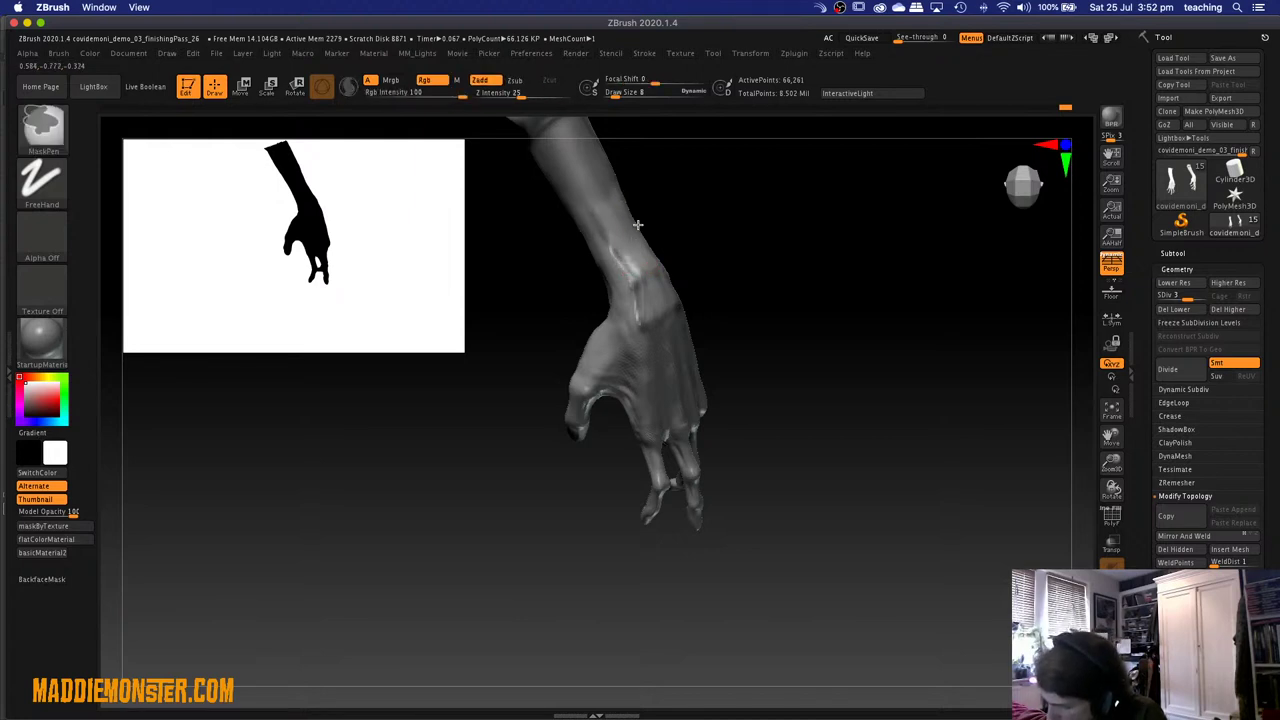
key(ctrl)
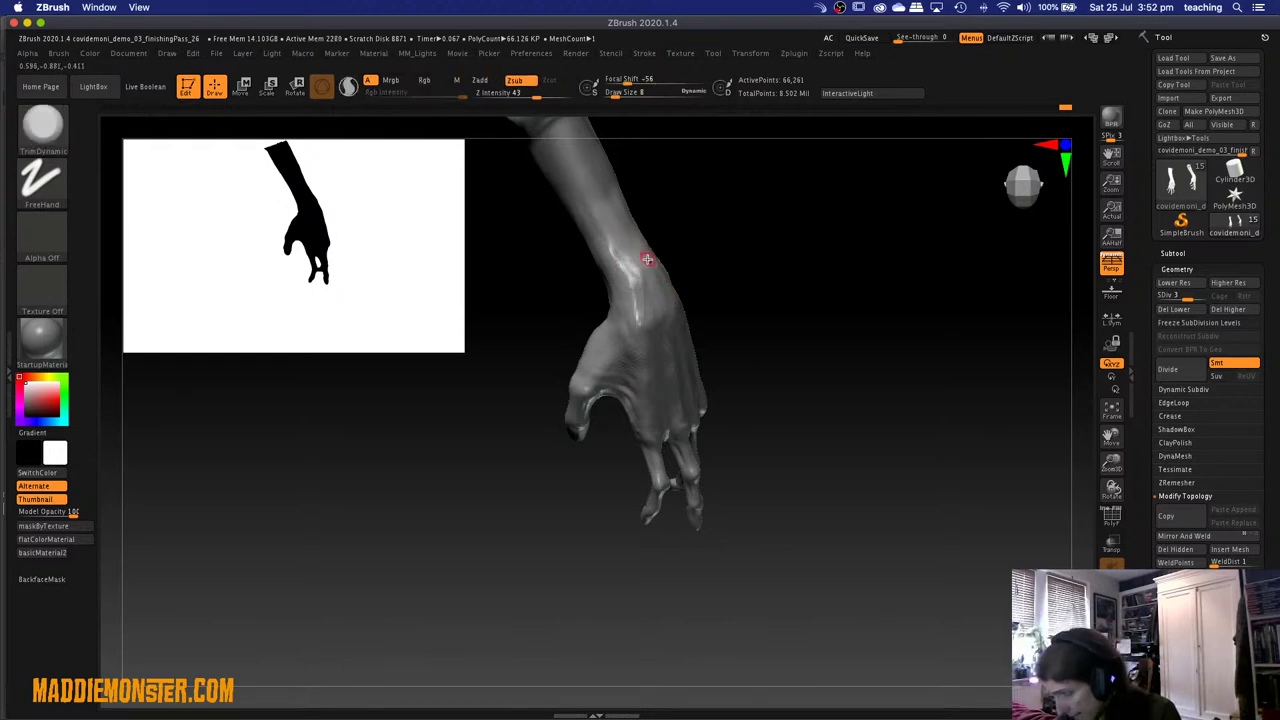
Smooth the wrist surface, drop to SDiv 1, and set Draw Size 30.
key(shift)
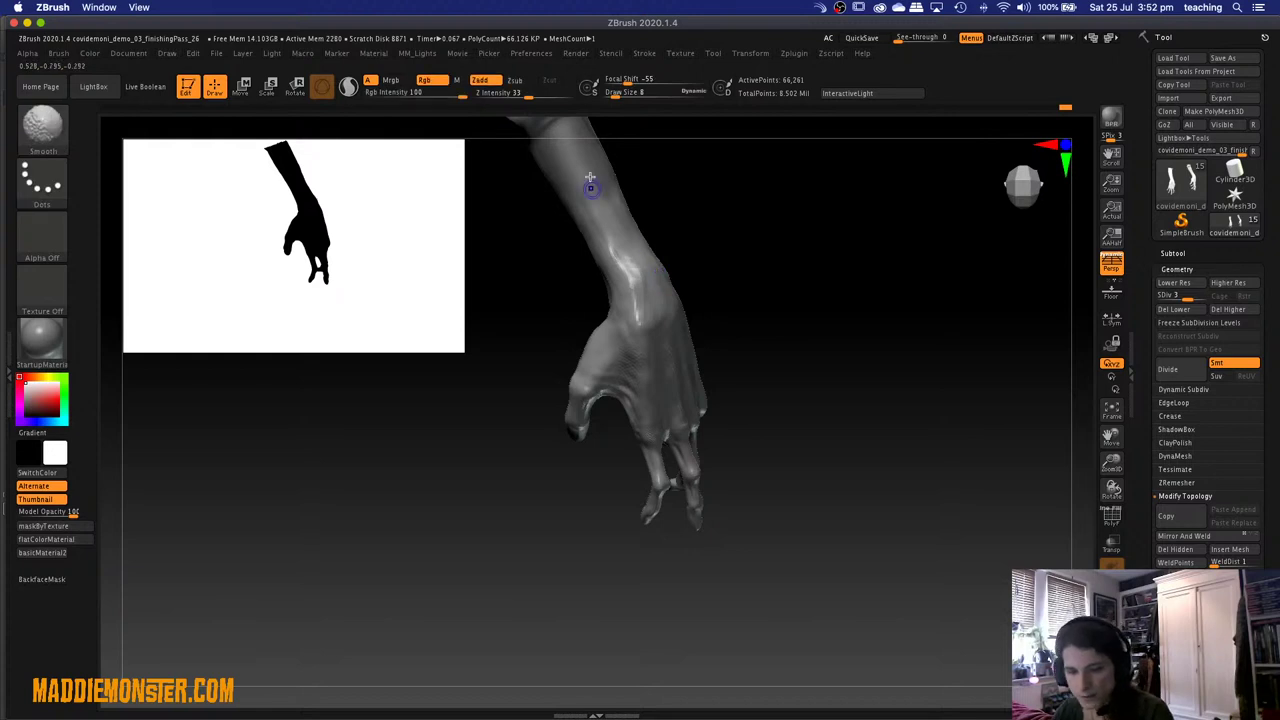
shift+drag(588, 186, 629, 255)
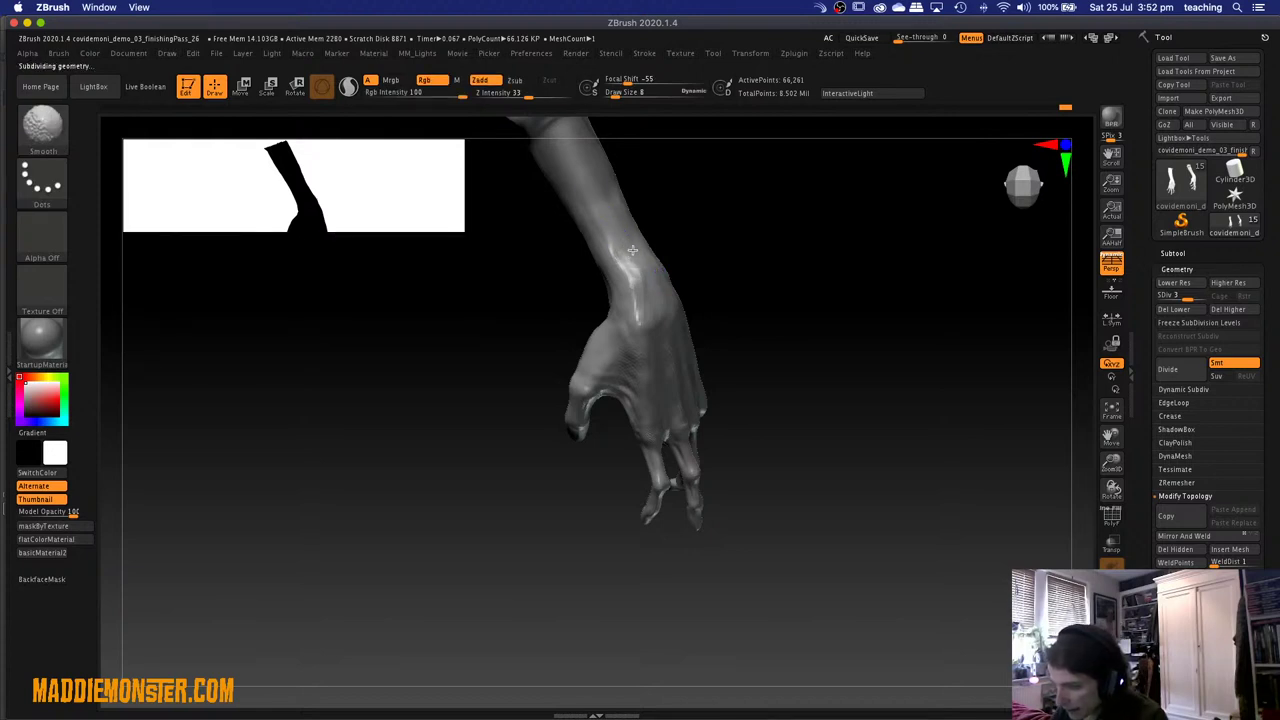
key(shift+d)
key(shift+d)
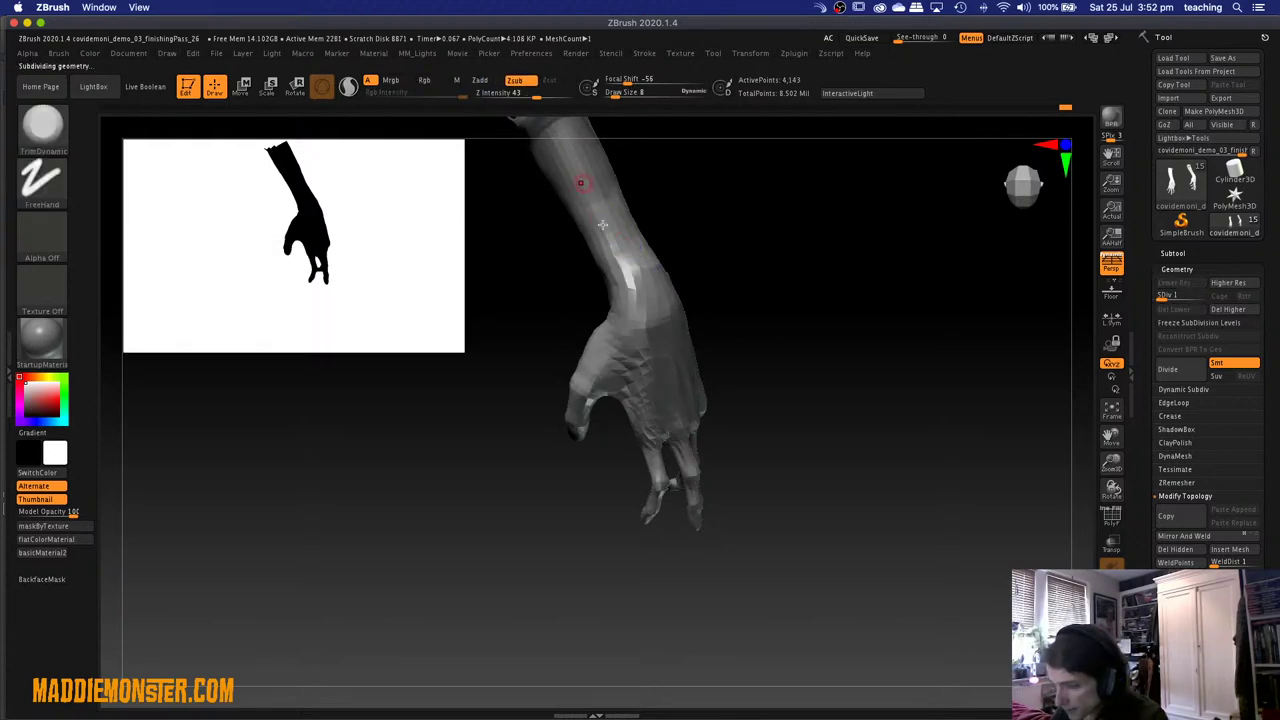
key(space)
drag(621, 236, 640, 236)
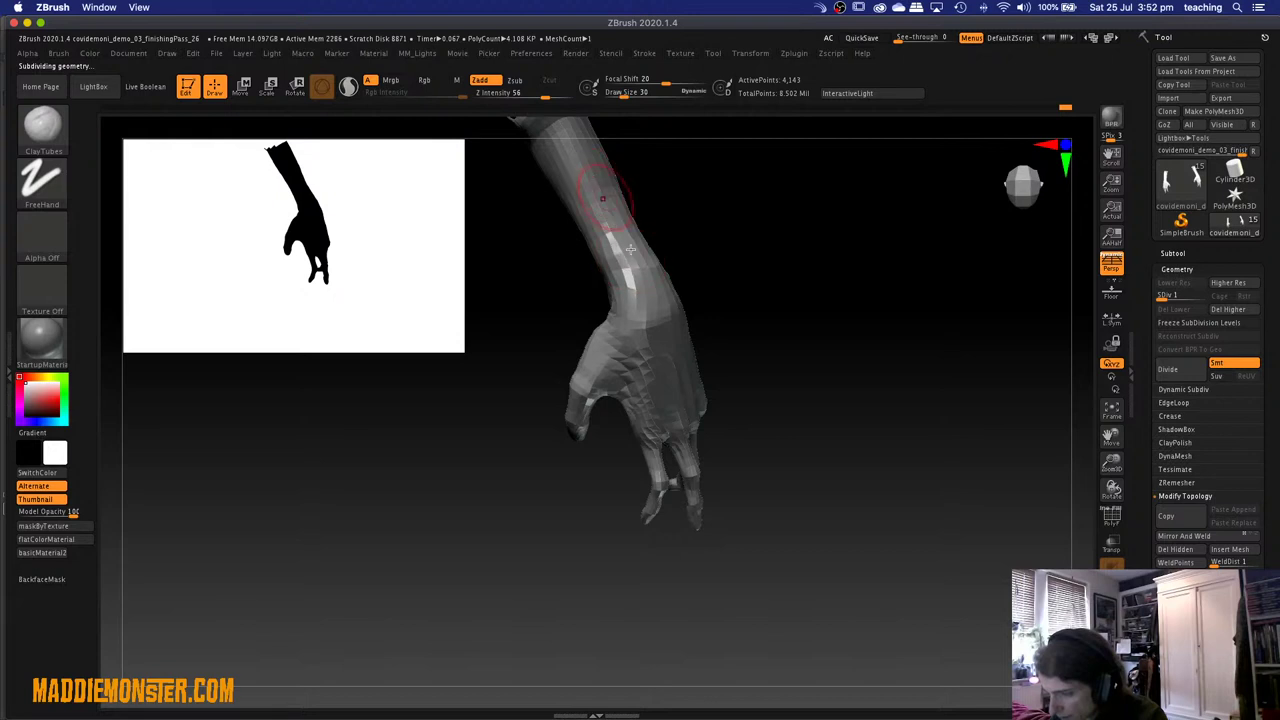
Select the Move brush, then subdivide the hand back up to SDiv 3.
key(b)
key(m)
key(v)
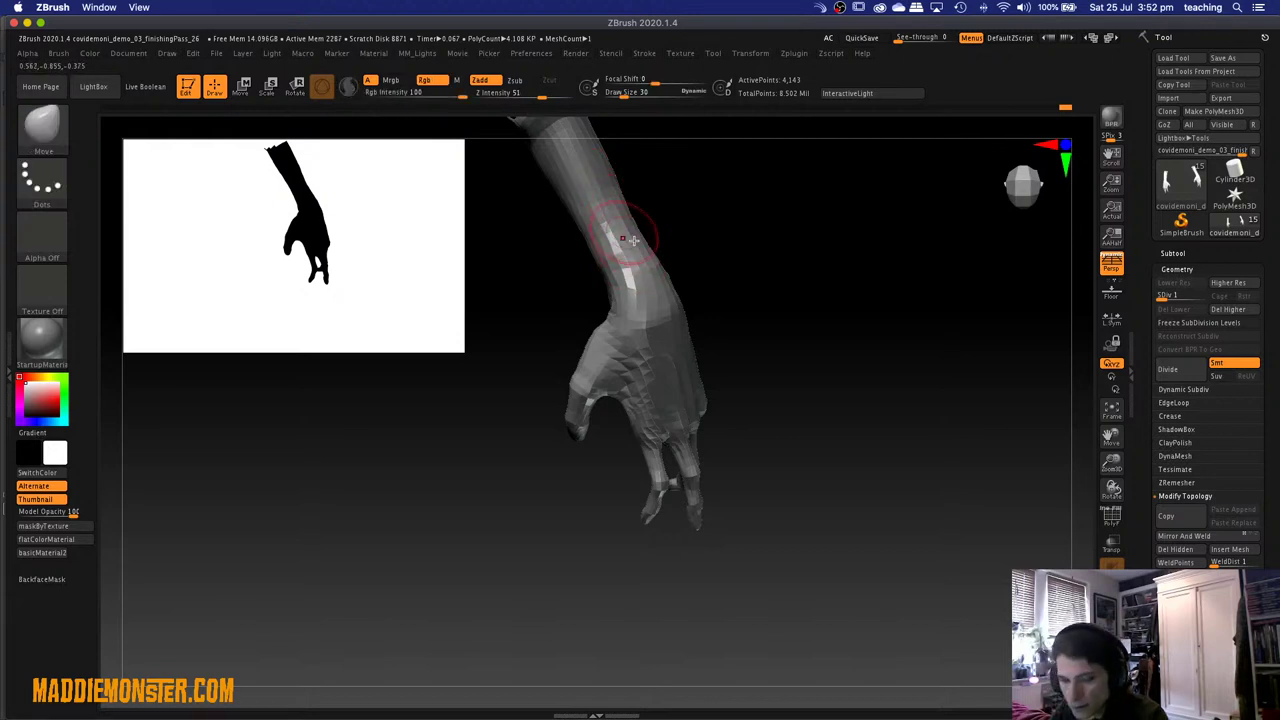
key(shift)
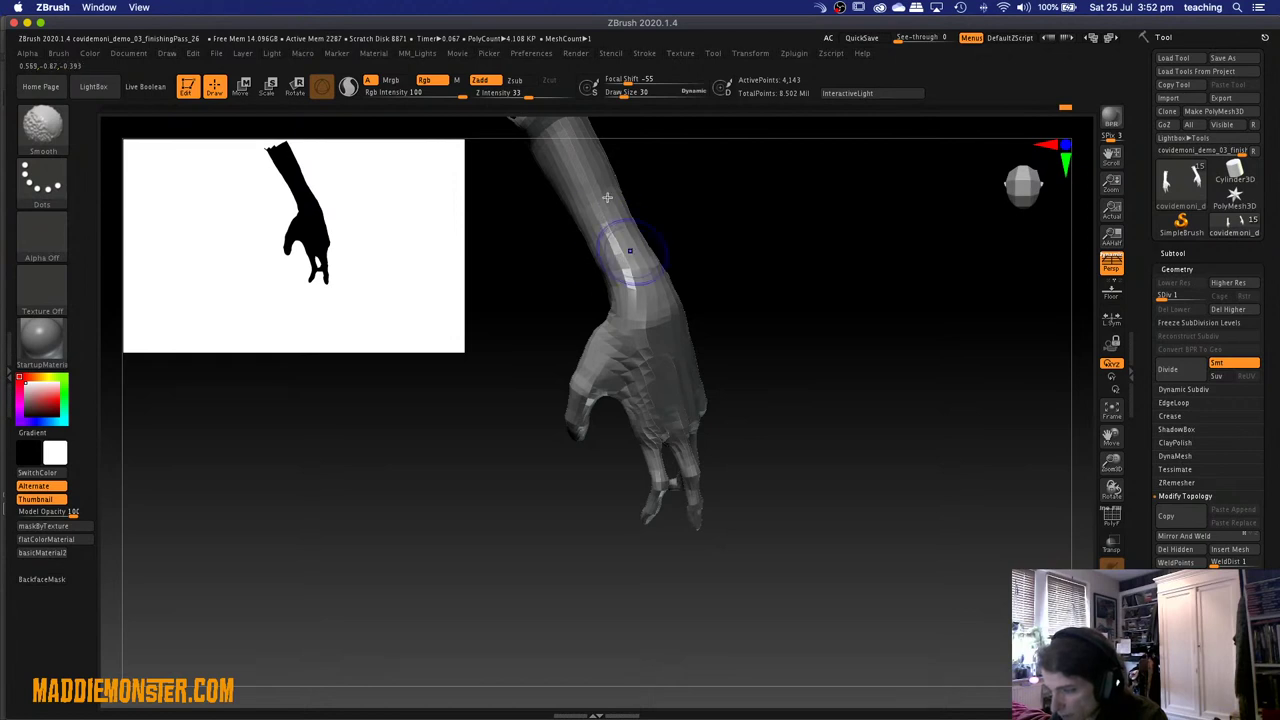
key(ctrl+d)
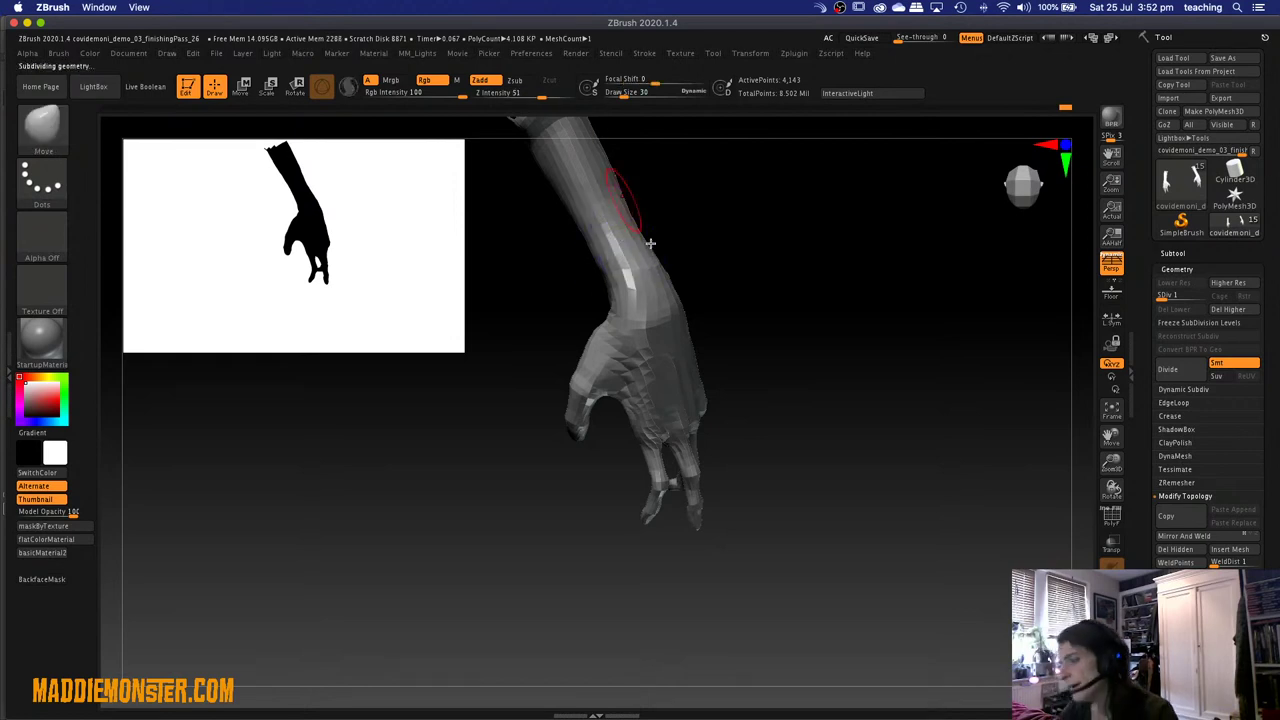
key(d)
key(d)
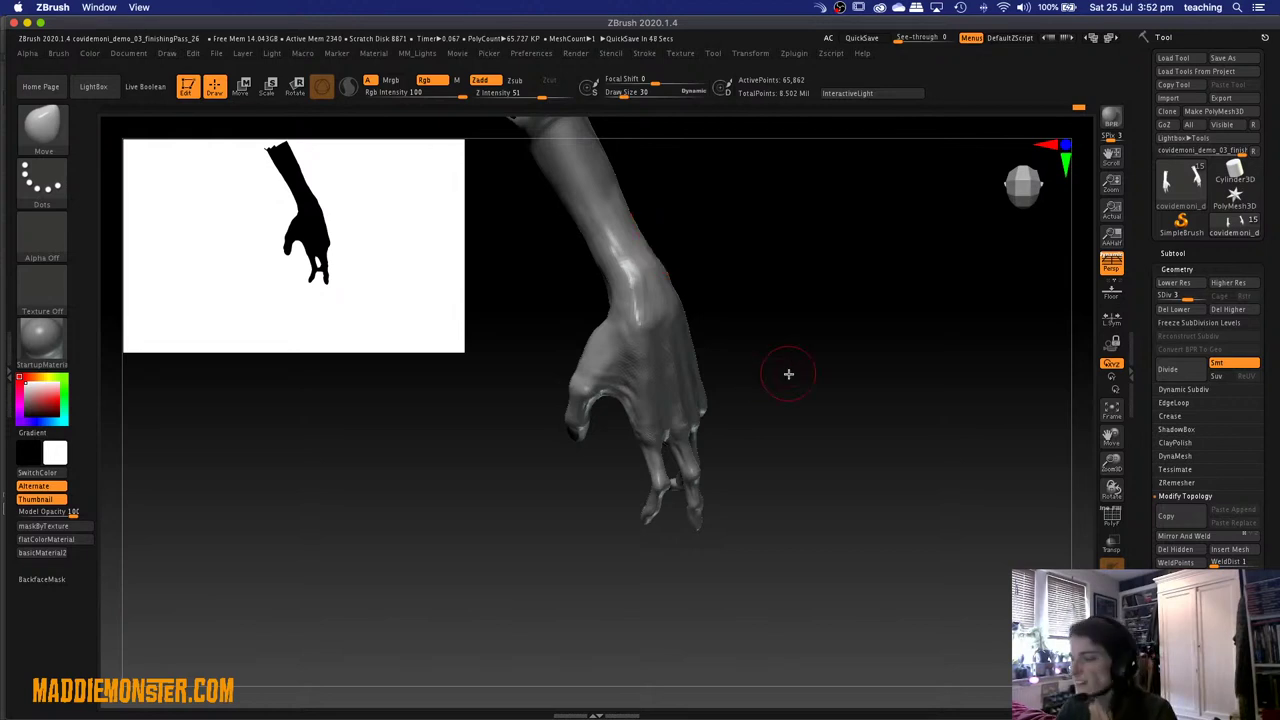
Unhide the full body so lungs, ribcage, spine, thorn halo and spikes all show.
mouse_move(791, 394)
mouse_down()
mouse_move(786, 323)
mouse_move(789, 410)
mouse_up()
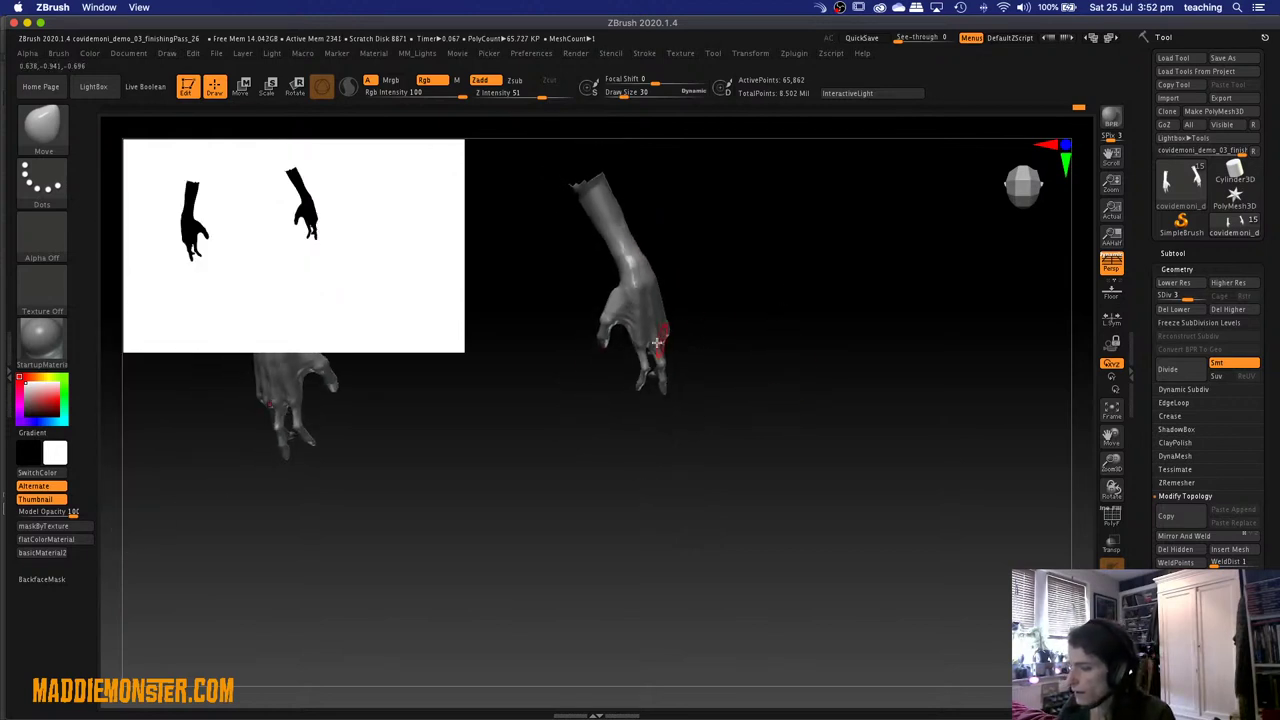
mouse_move(598, 488)
alt+mouse_down()
mouse_move(674, 514)
mouse_move(747, 515)
mouse_move(680, 480)
mouse_move(711, 469)
mouse_move(710, 457)
mouse_move(686, 457)
mouse_move(709, 343)
mouse_move(710, 392)
alt+mouse_up()
ctrl+shift+click(734, 407)
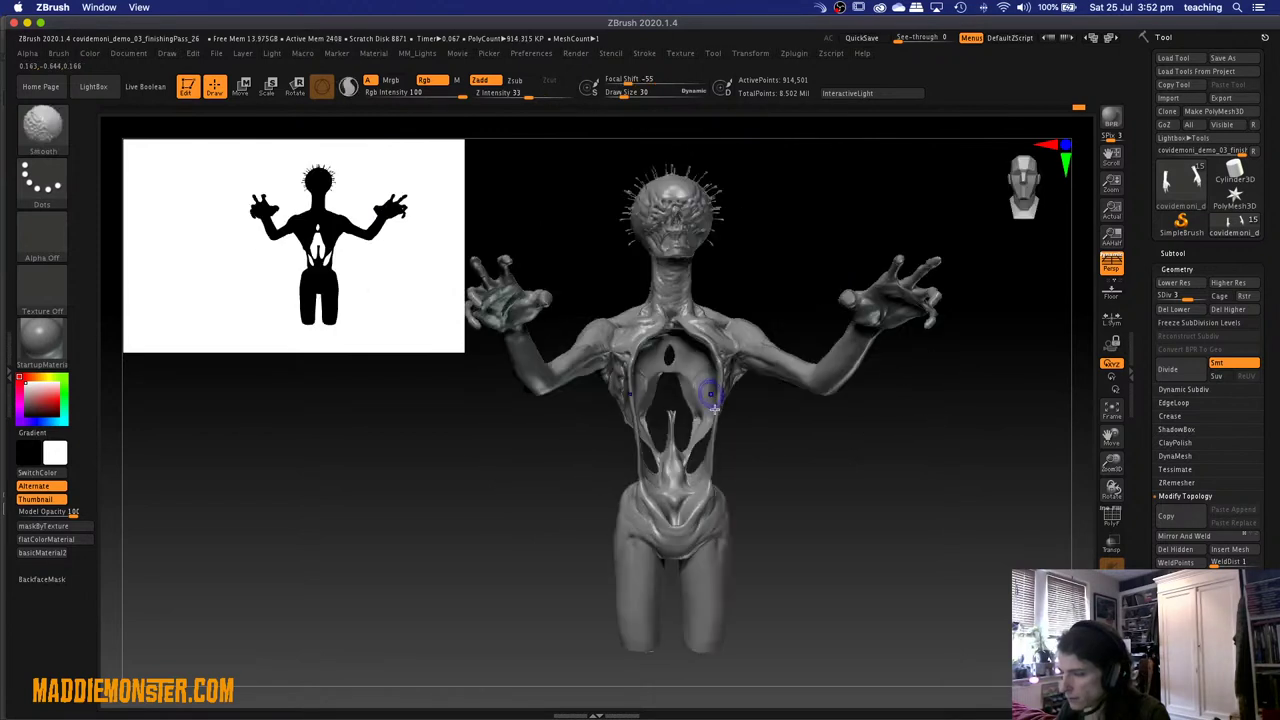
click(999, 638)
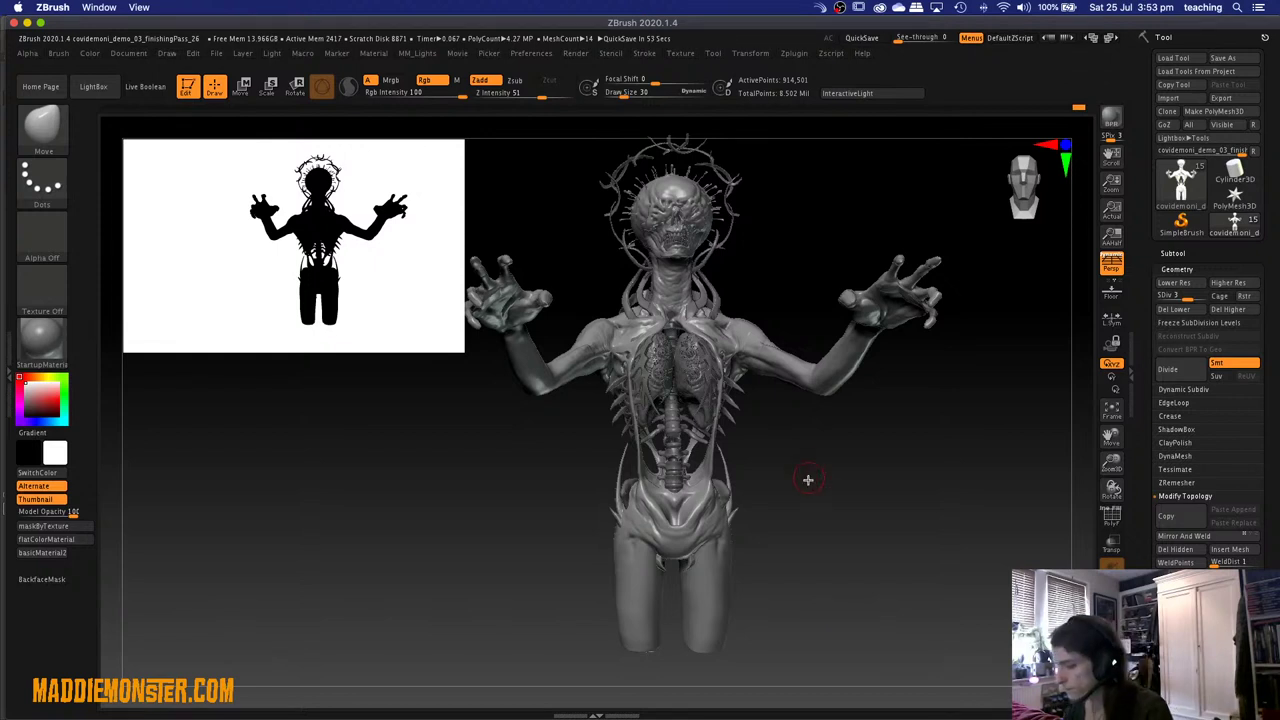
drag(810, 524, 860, 220)
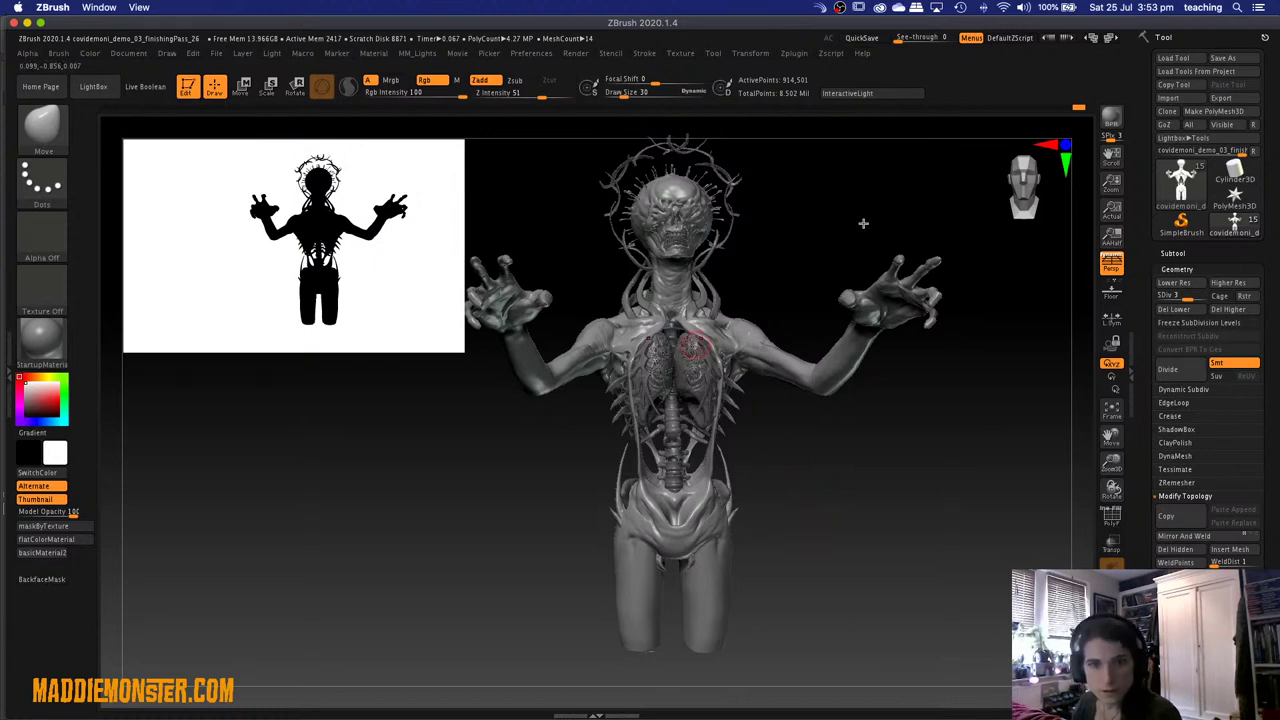
key(ctrl+z)
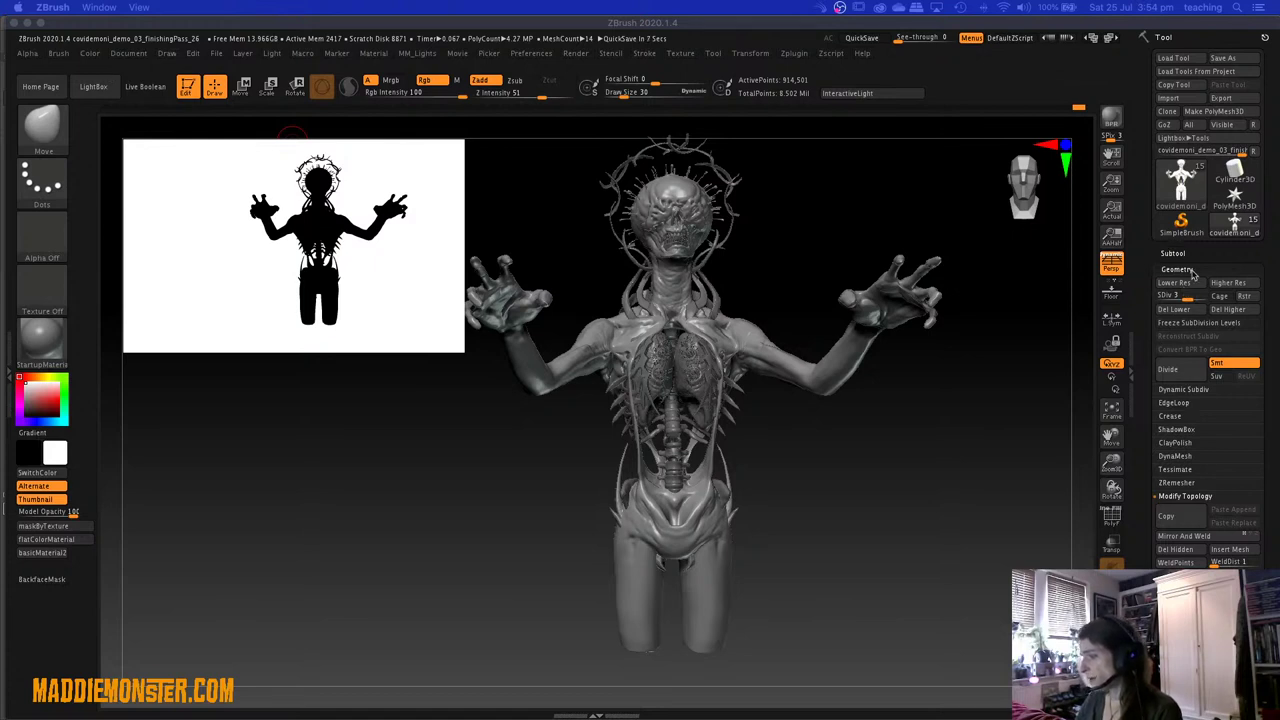
Read the Geometry Size values: XYZ 1.87708, X 1.36973, Y 1.87708, Z 1.202.
click(1180, 497)
click(1168, 524)
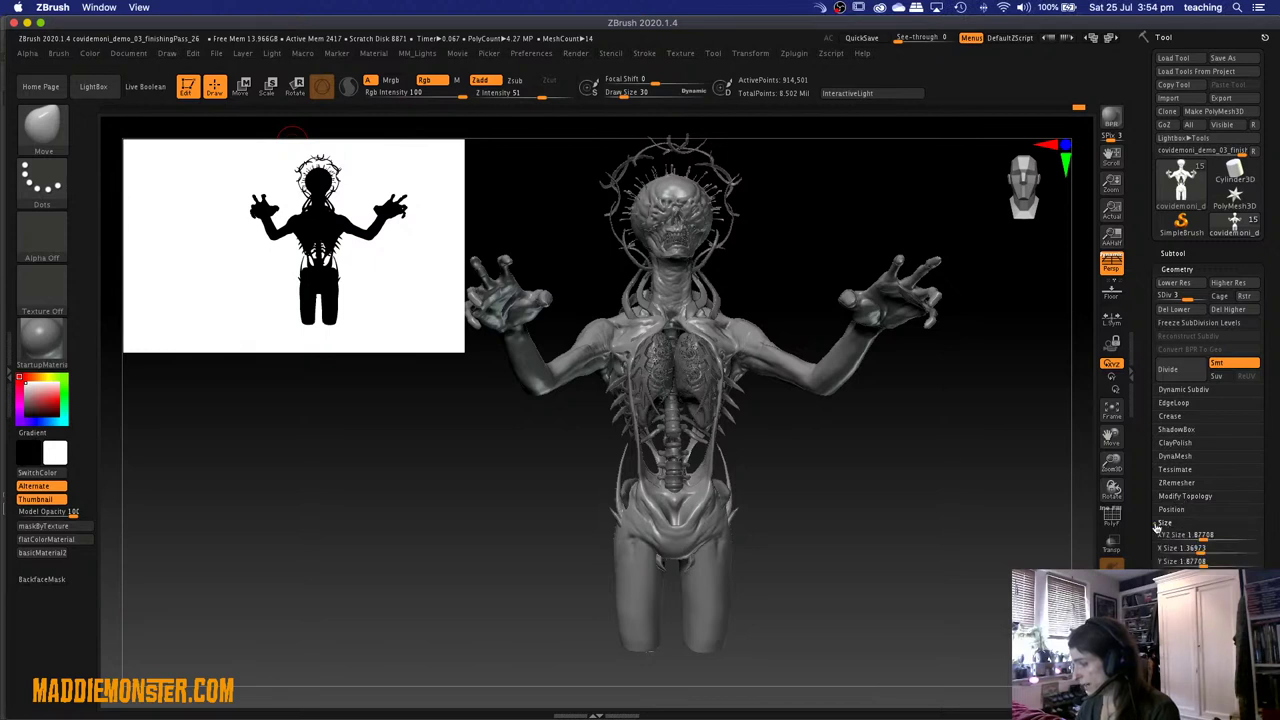
drag(1150, 512, 1154, 438)
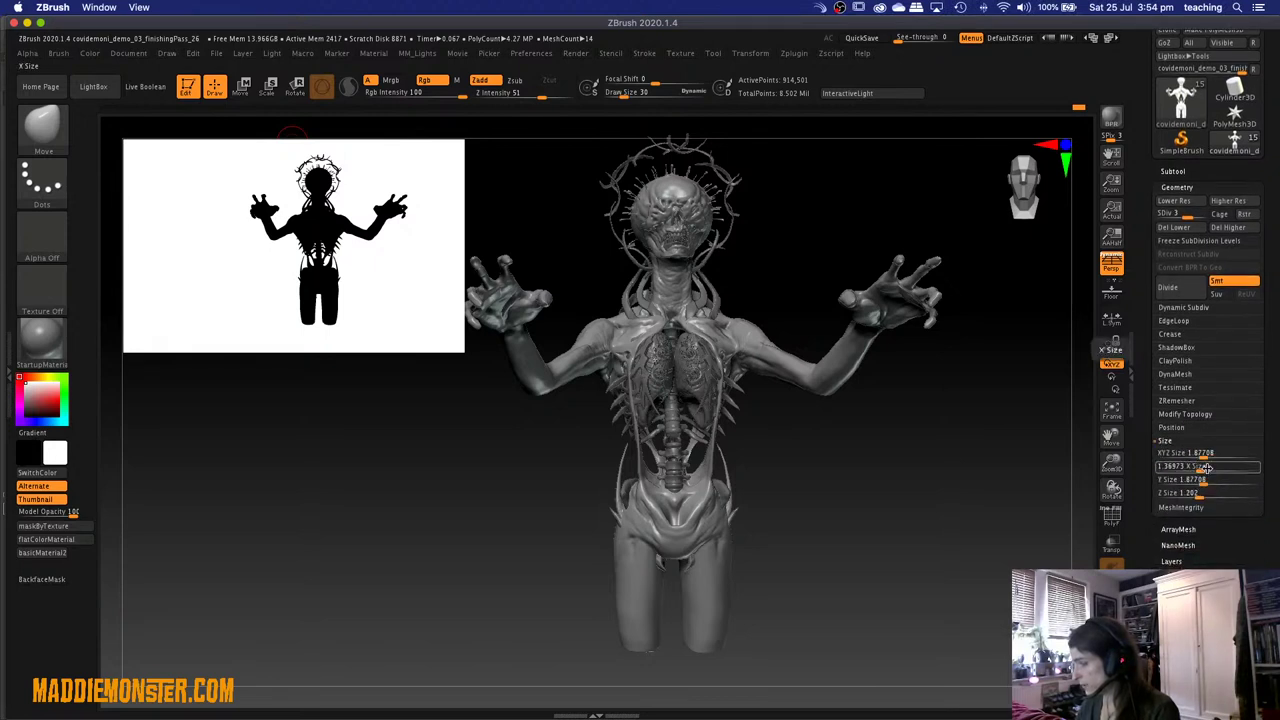
click(1198, 479)
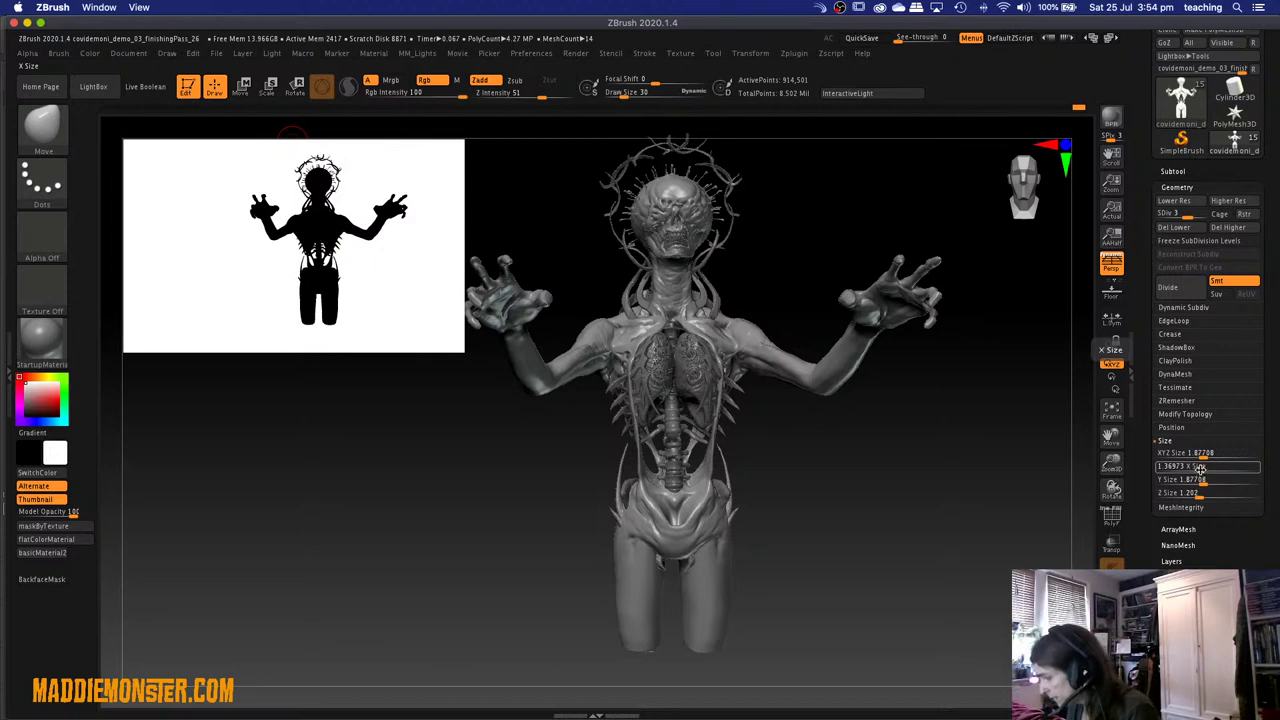
click(1203, 455)
click(1230, 484)
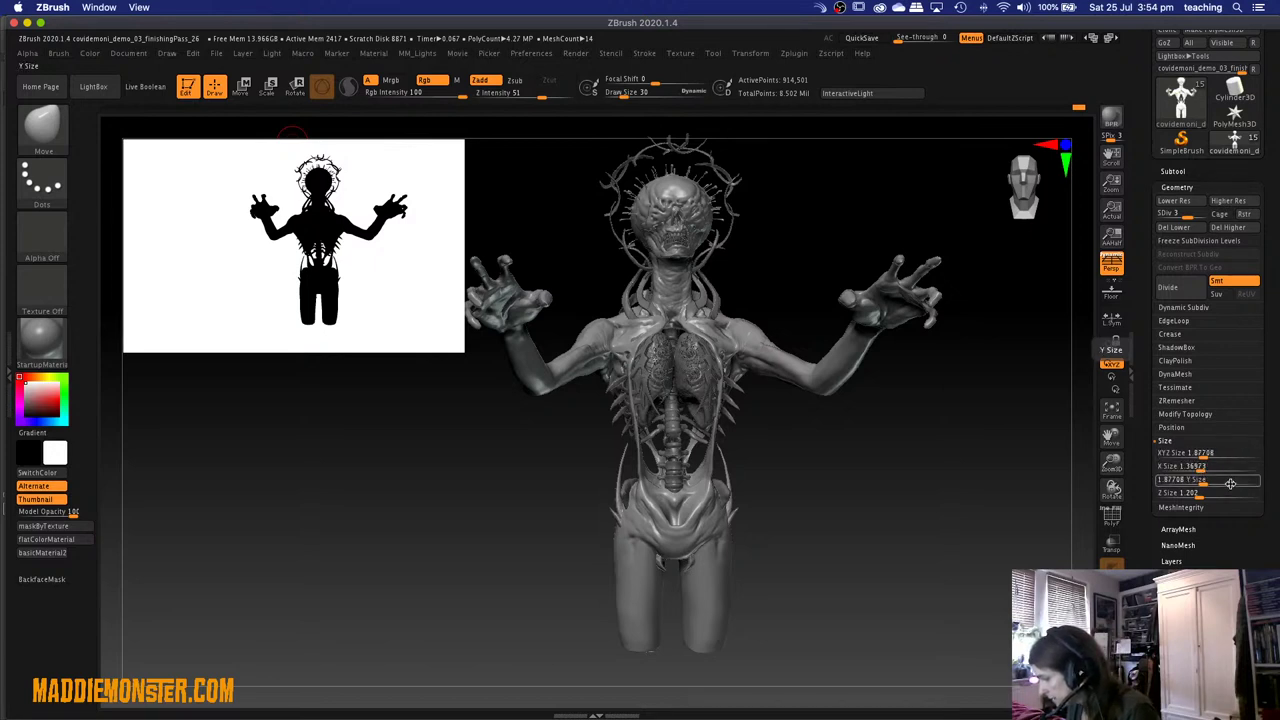
click(1233, 466)
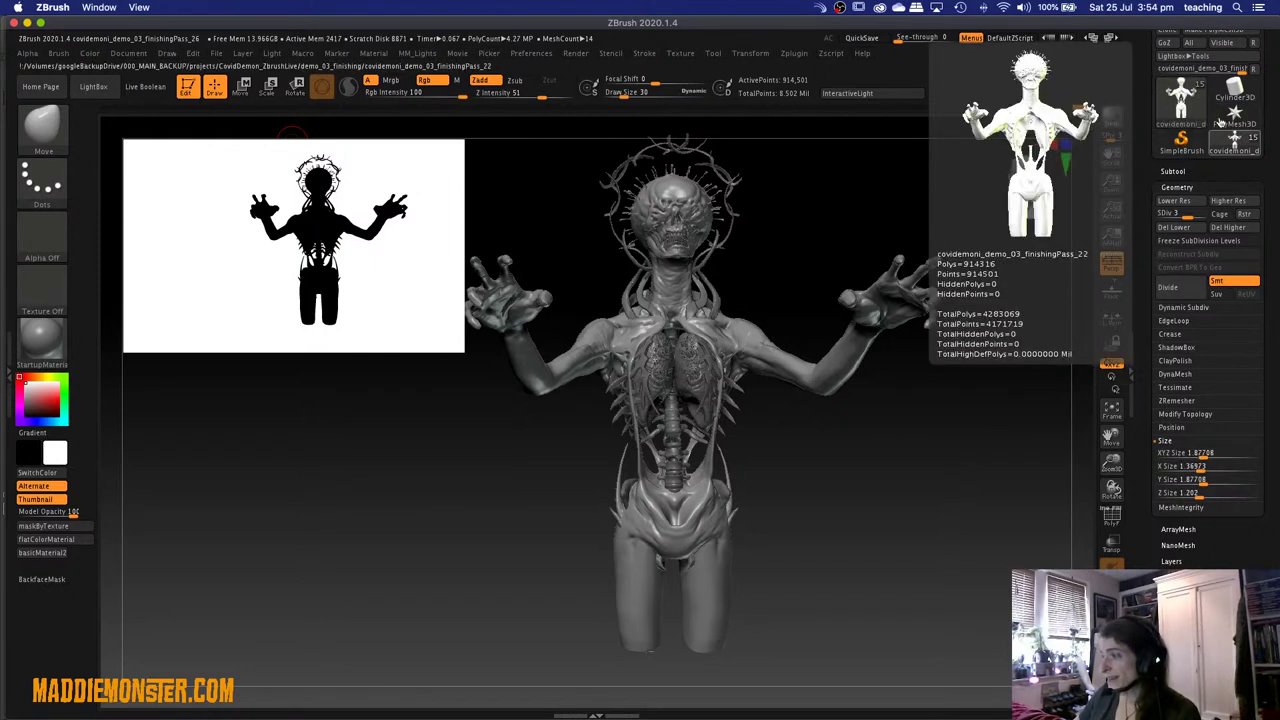
scroll(1157, 102, up, 4)
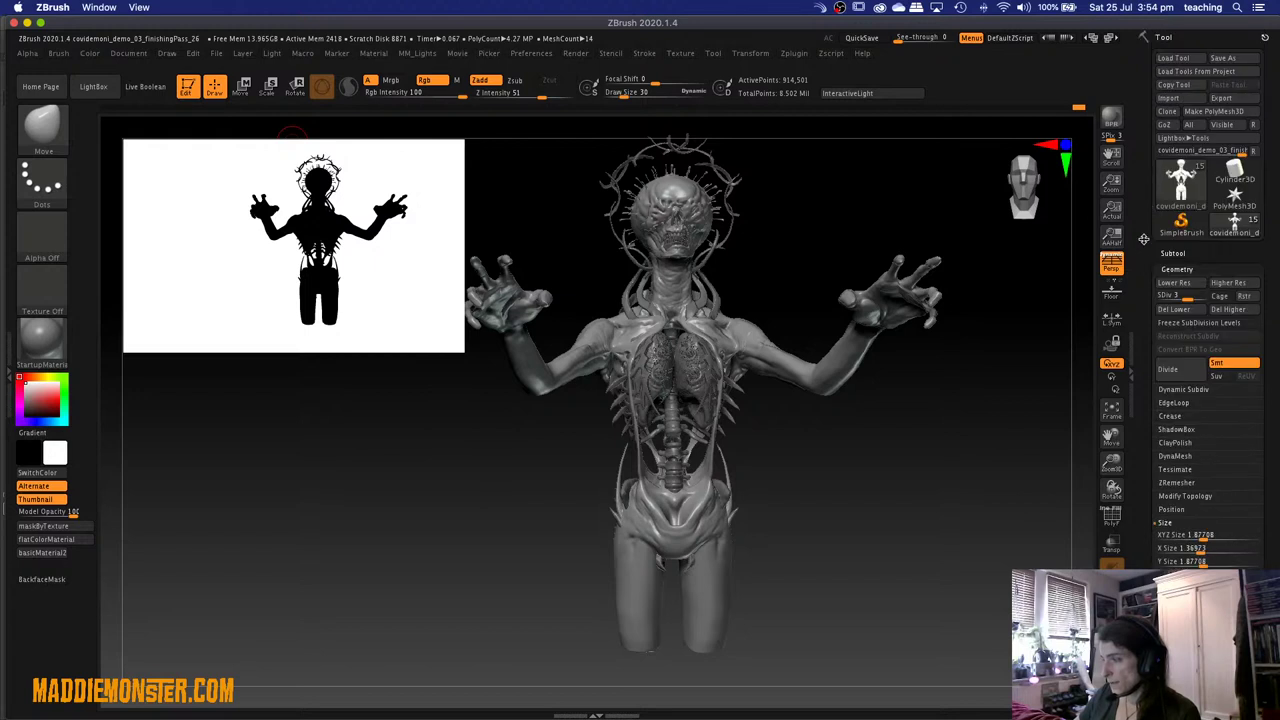
Load the 000_lastDemoStart tool, whose XYZ Size reads 36.5898.
click(1175, 58)
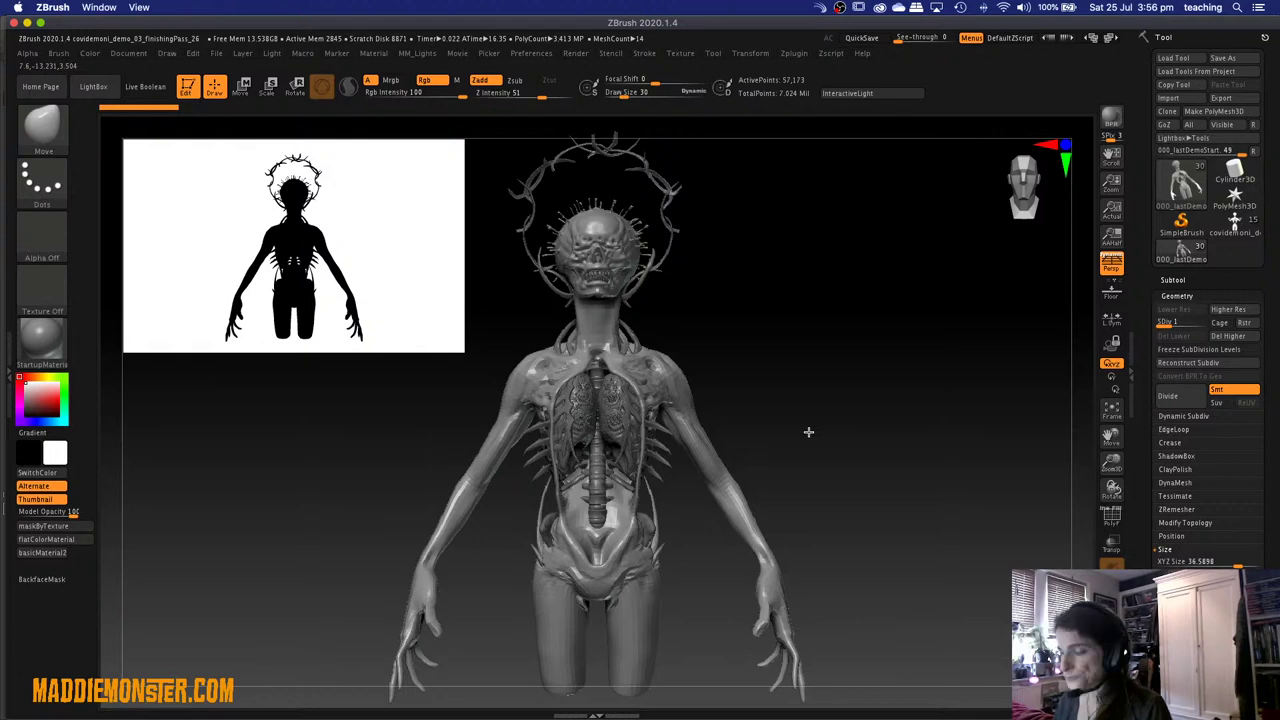
drag(840, 386, 849, 389)
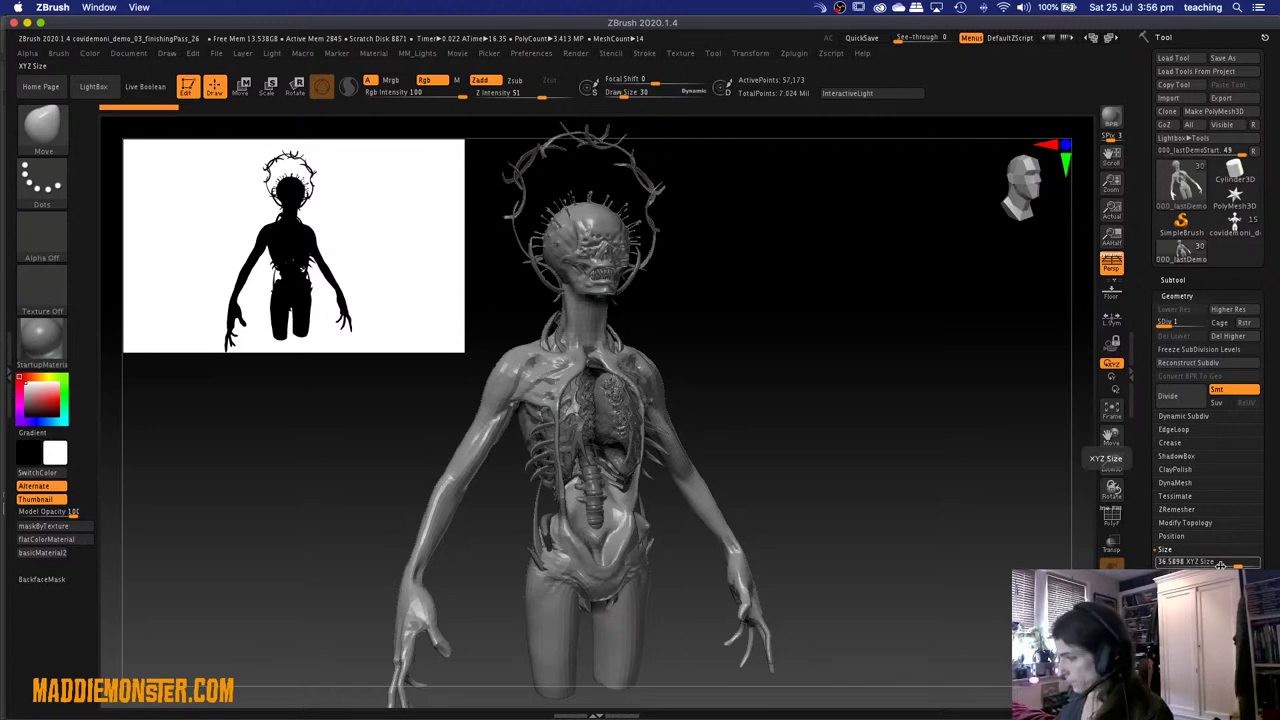
Dock the Zplugin list in the left tray and set Scale Master to show 2.906 × 5.578 × 0.8118 ft.
click(794, 53)
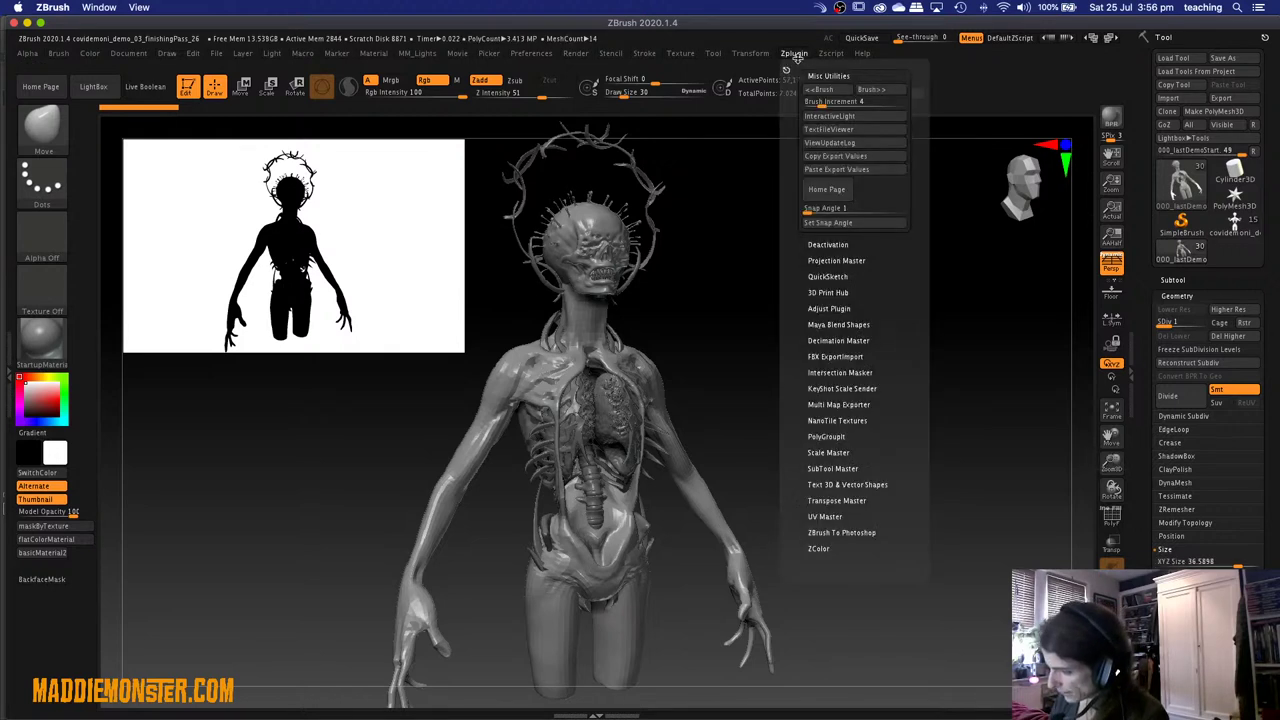
click(787, 70)
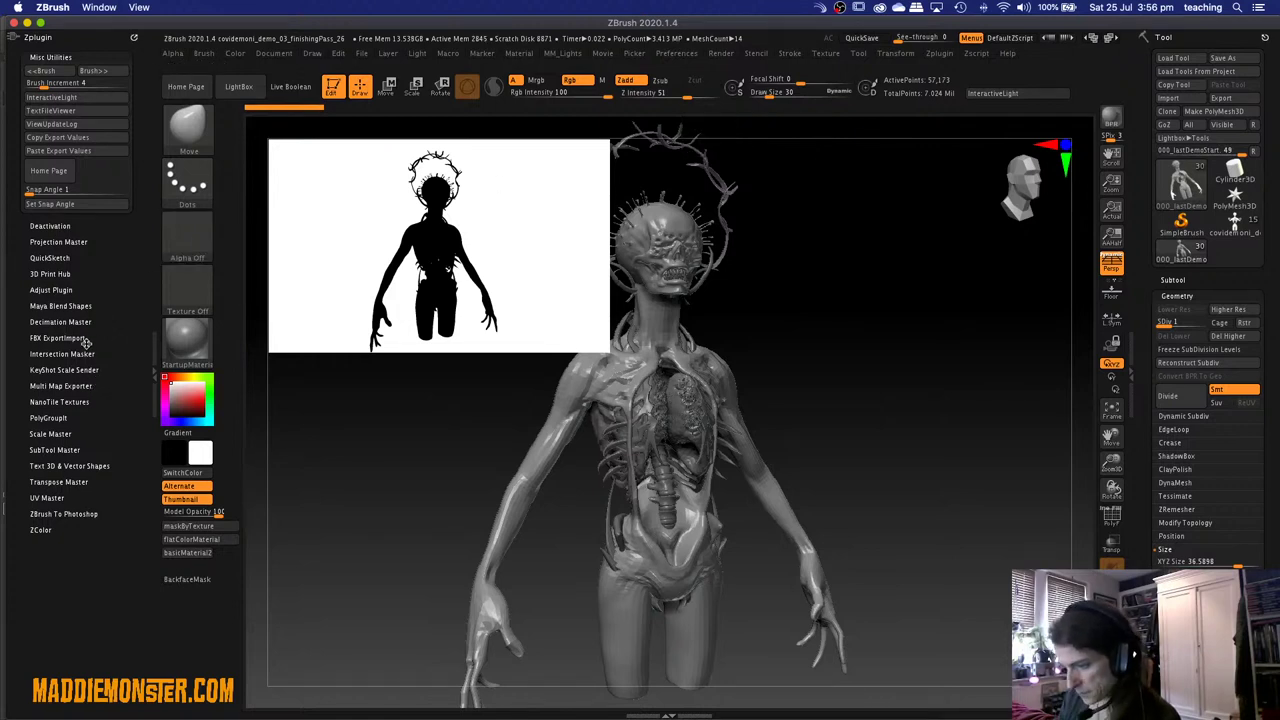
click(70, 434)
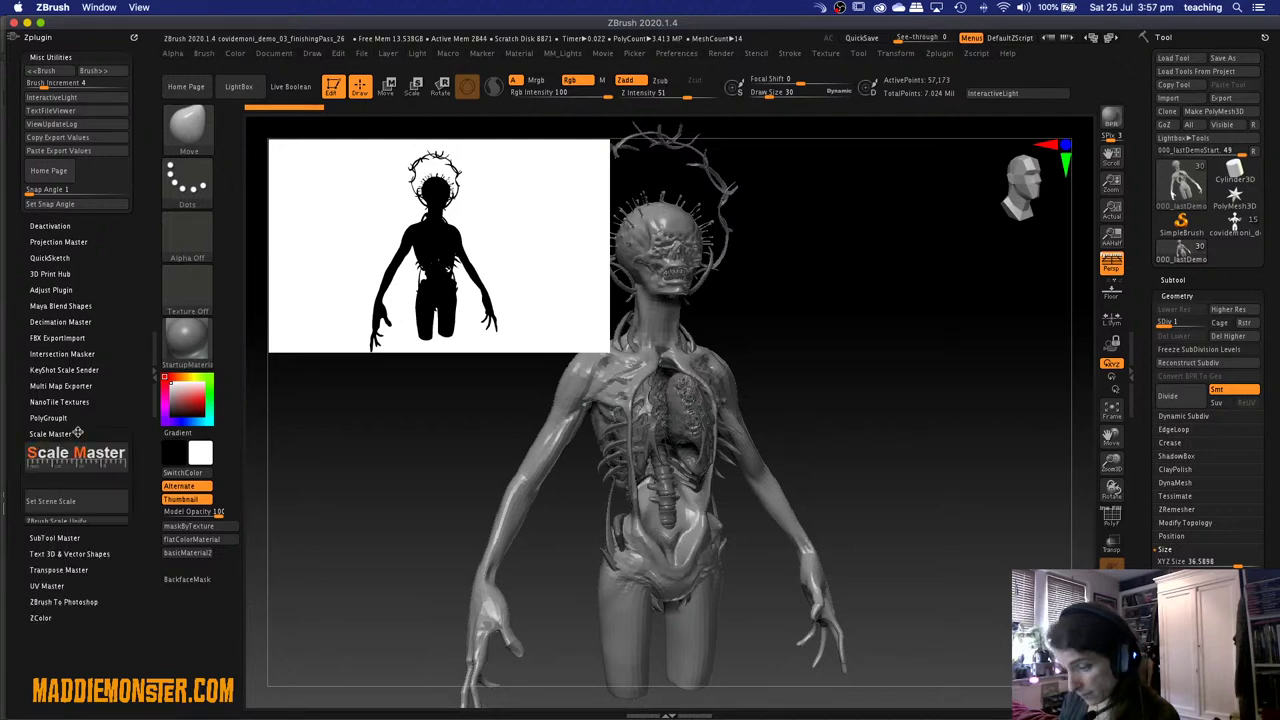
scroll(115, 266, down, 1)
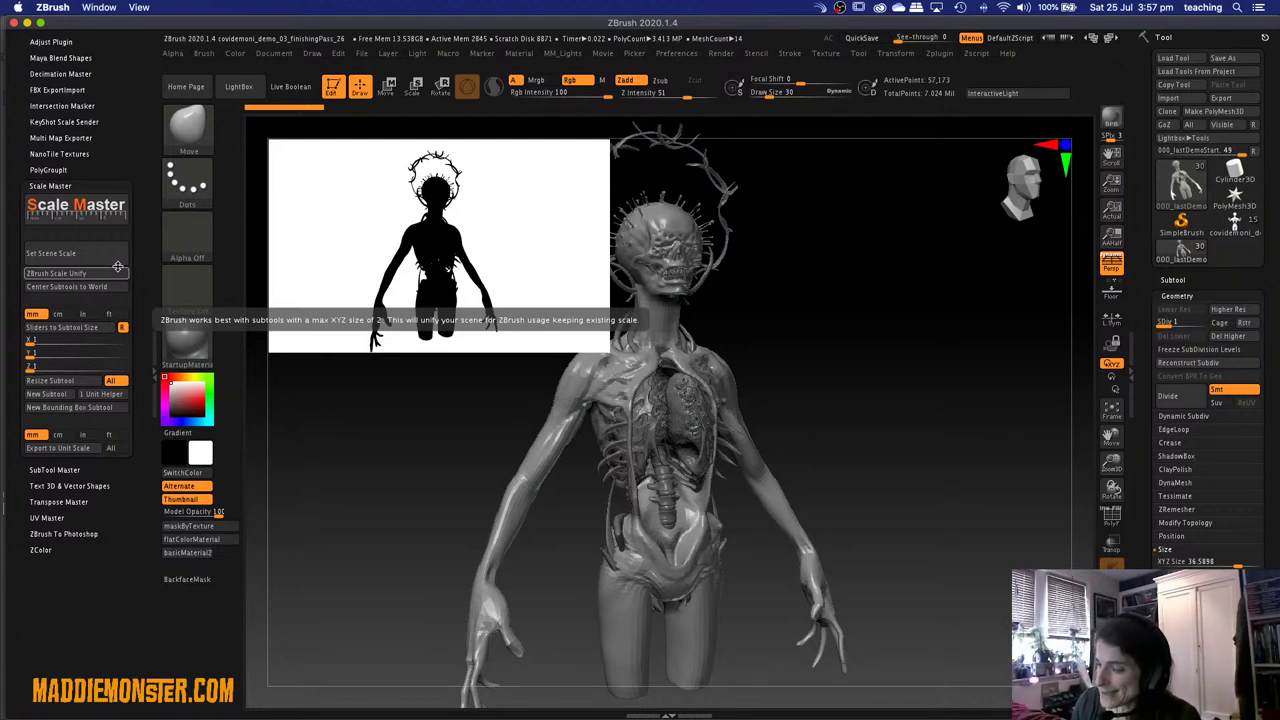
click(112, 314)
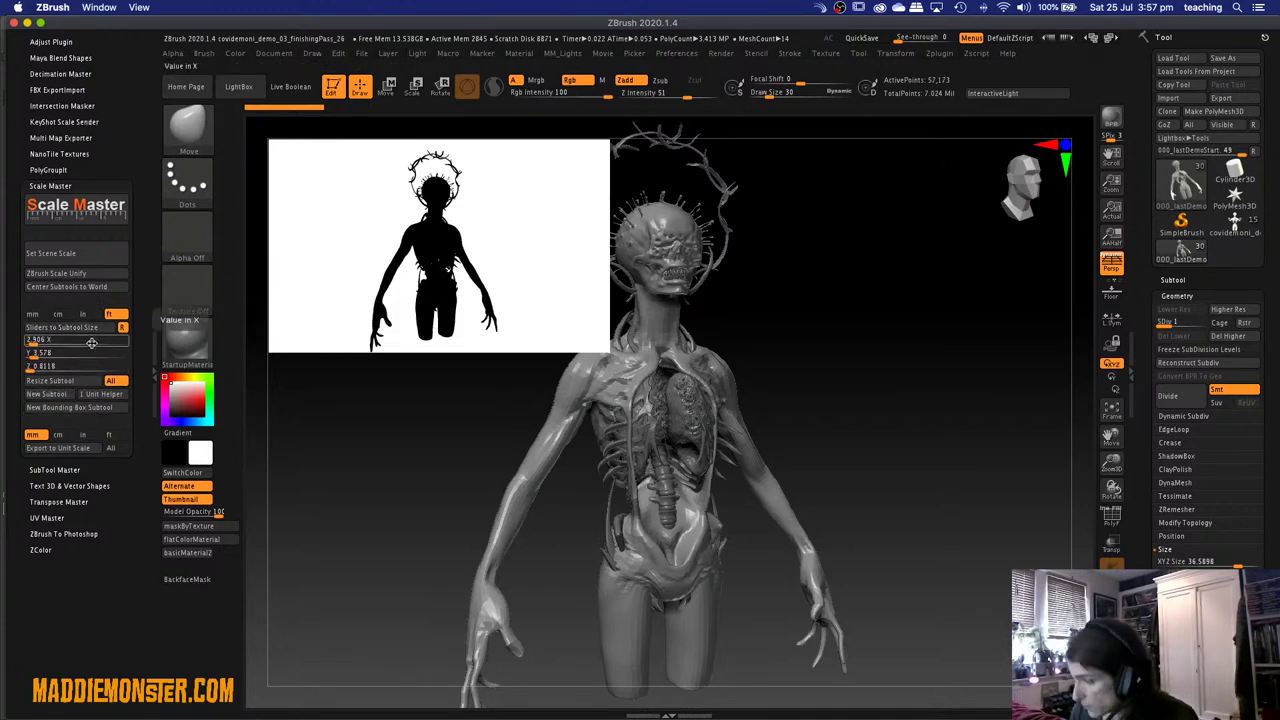
Show the Subtool list, leave the 5.578 ft height unchanged, and bring up the quick brush palette.
click(1182, 281)
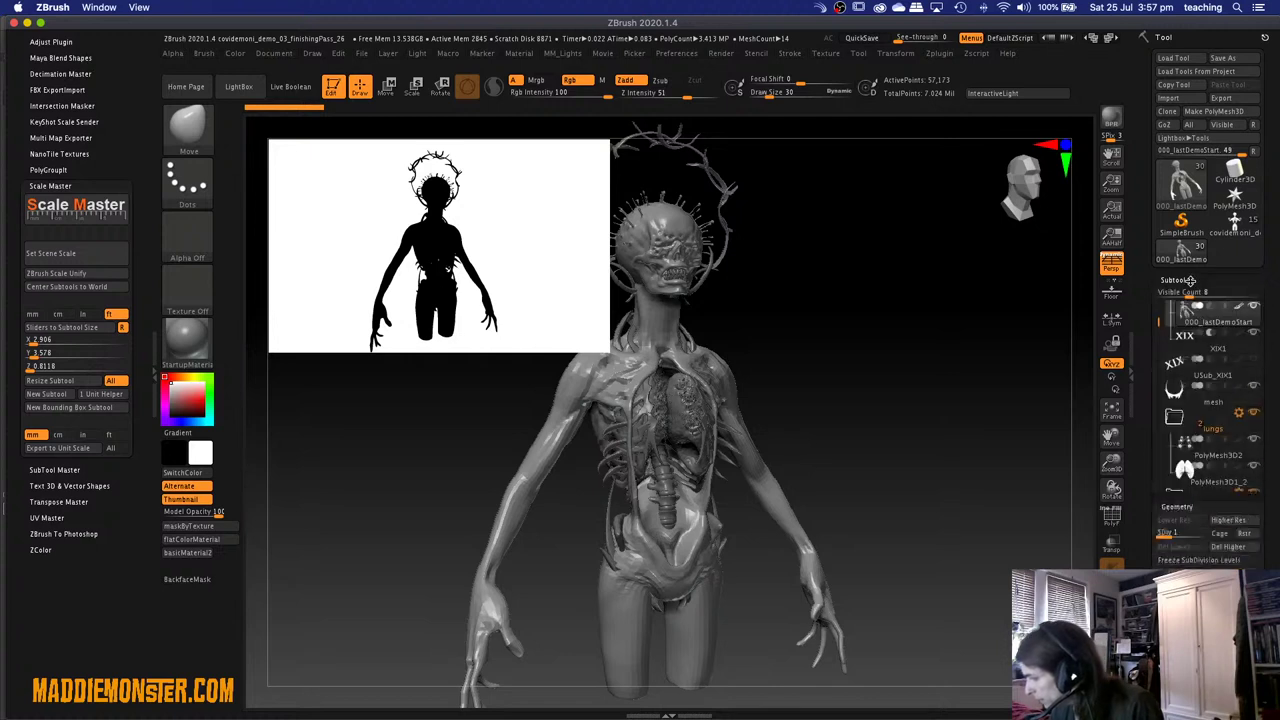
mouse_move(1224, 323)
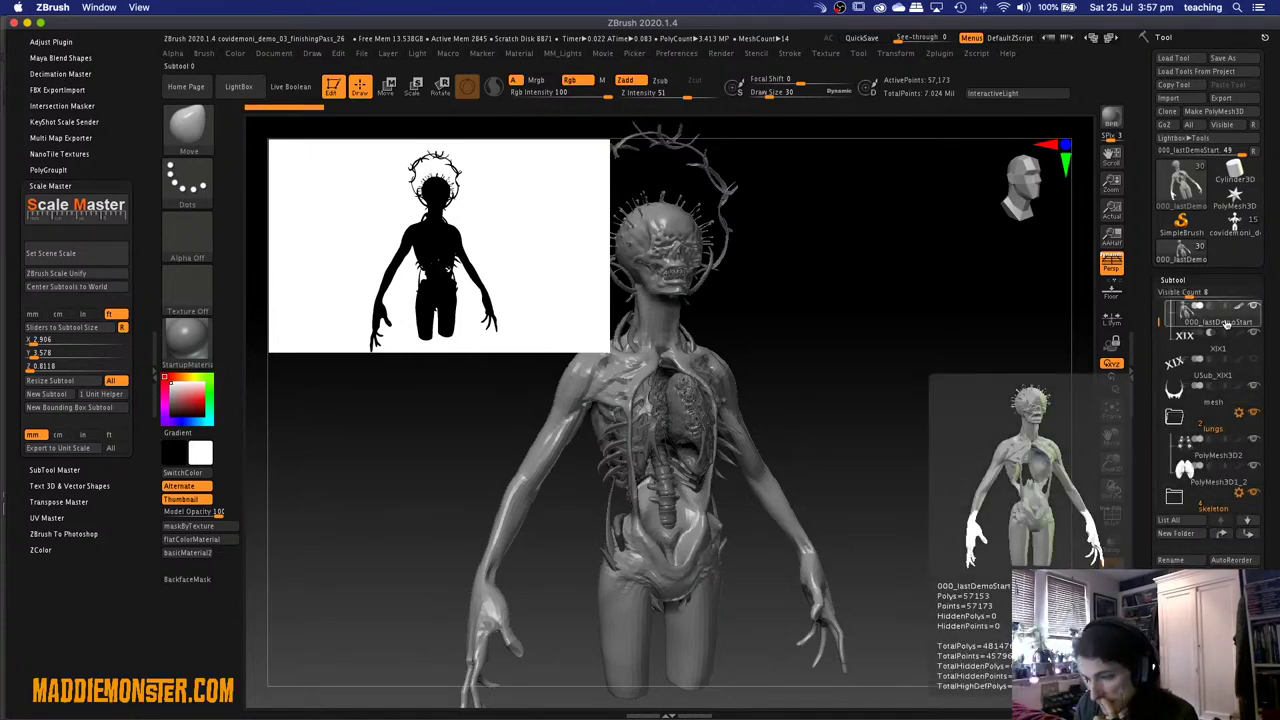
click(55, 355)
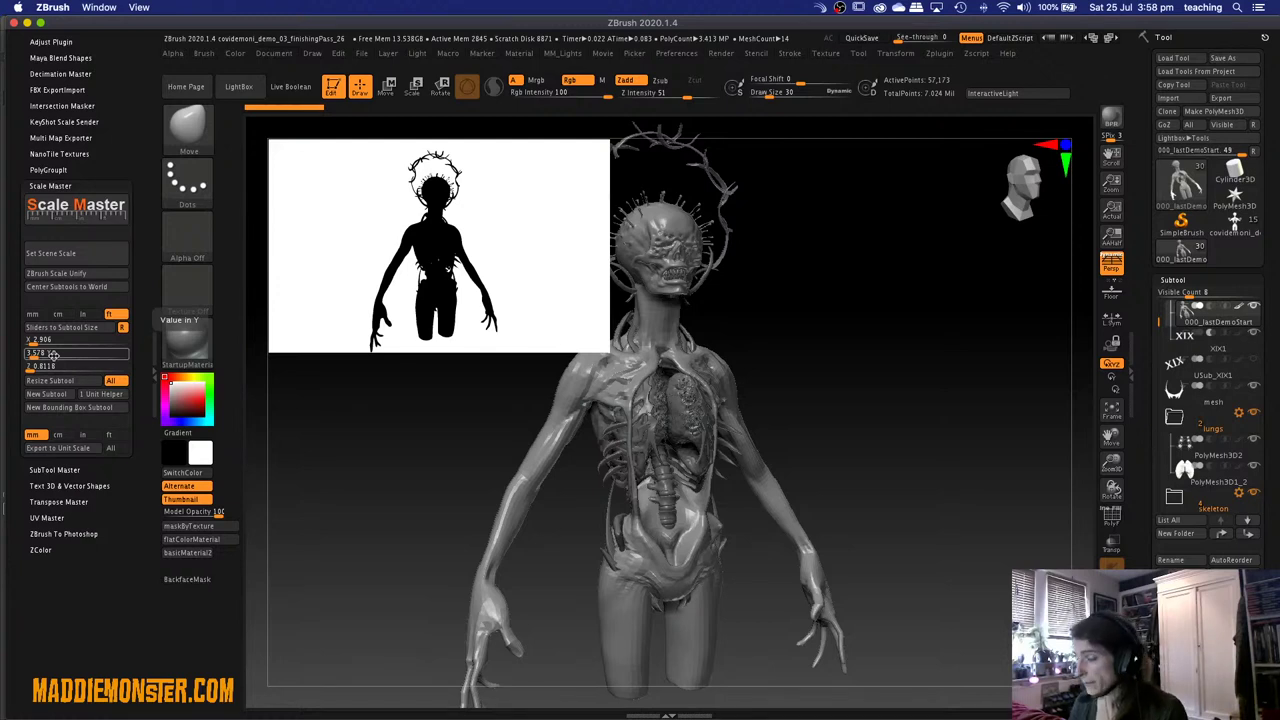
key(Return)
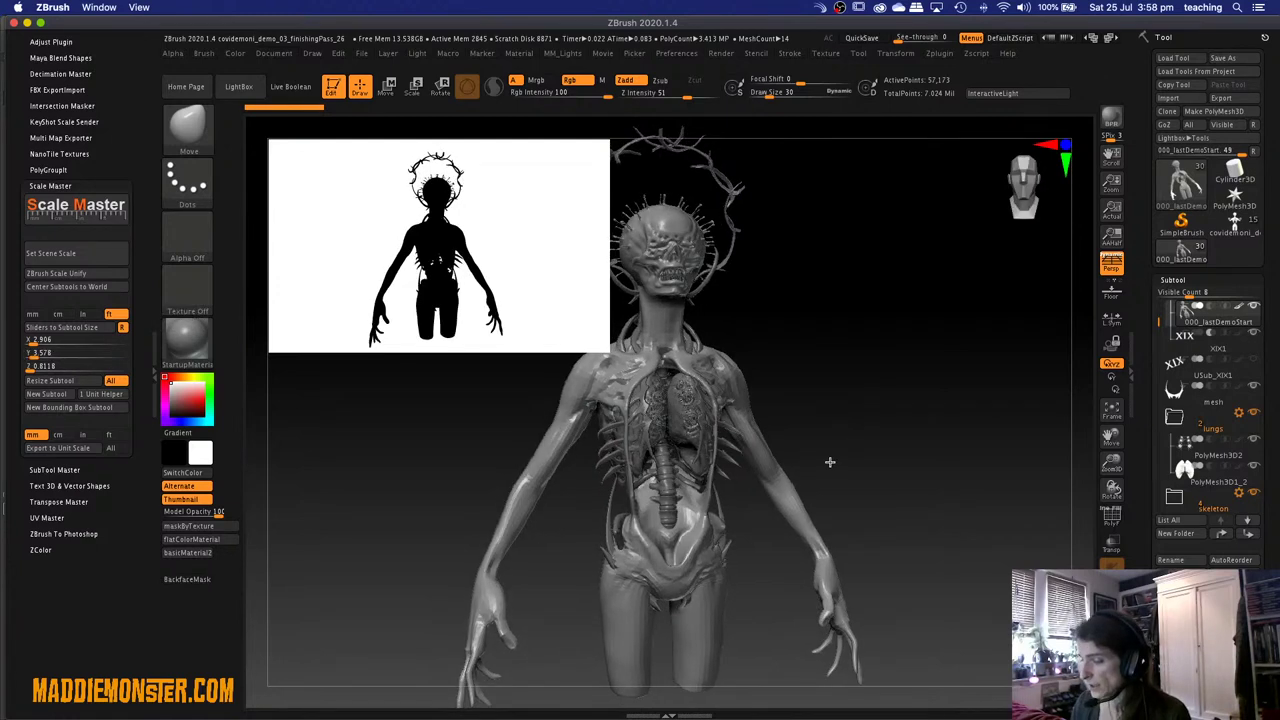
key(space)
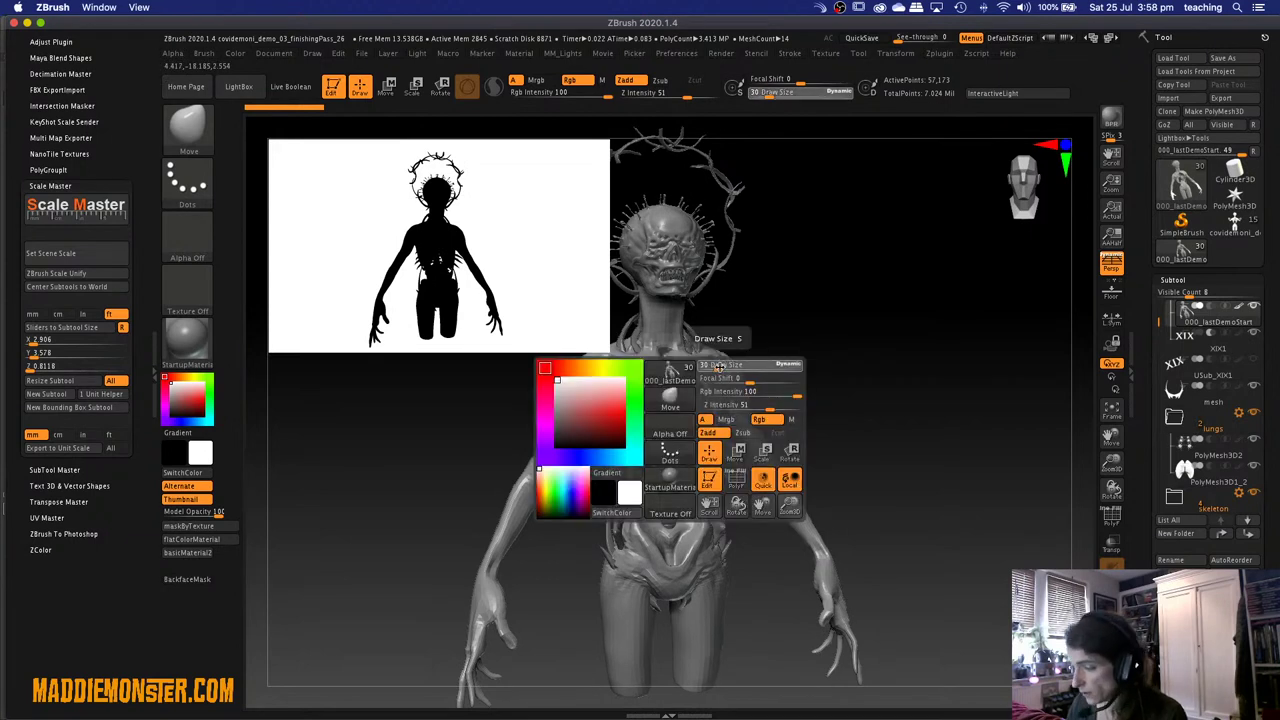
Raise Draw Size to 1000, then turn off Dynamic sizing so it becomes a fixed 93.
click(800, 370)
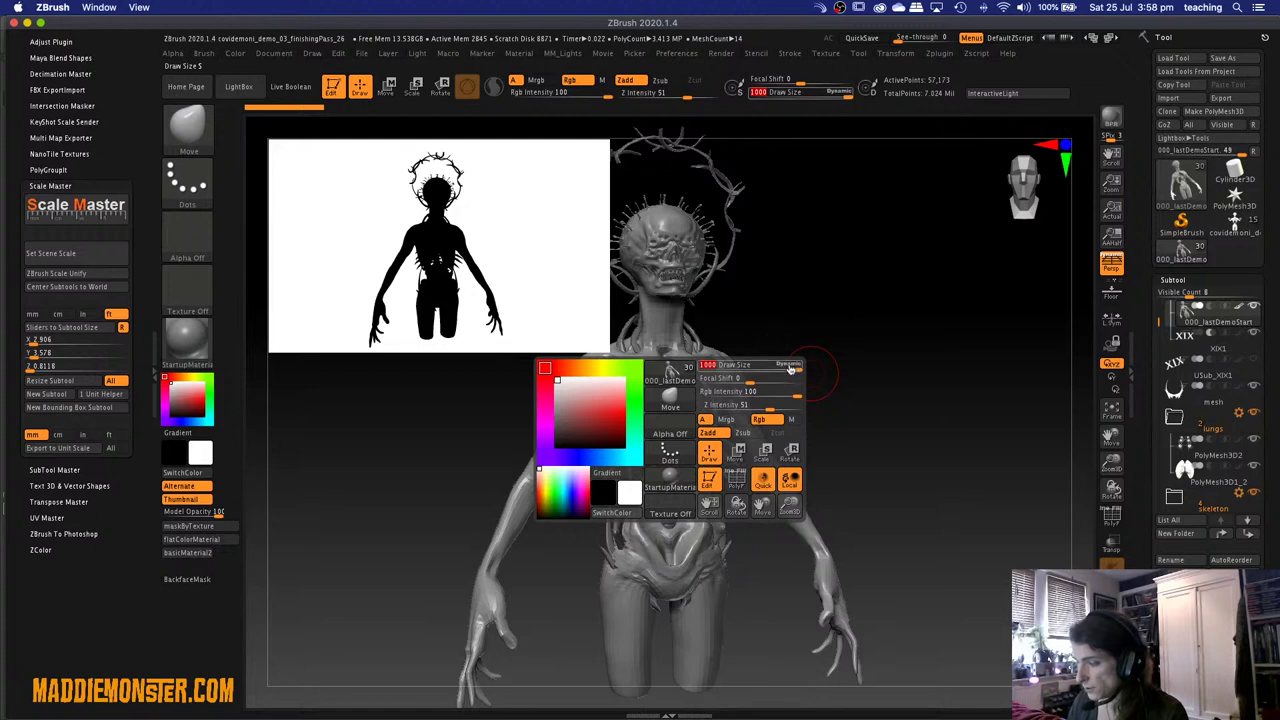
click(789, 366)
double_click(789, 366)
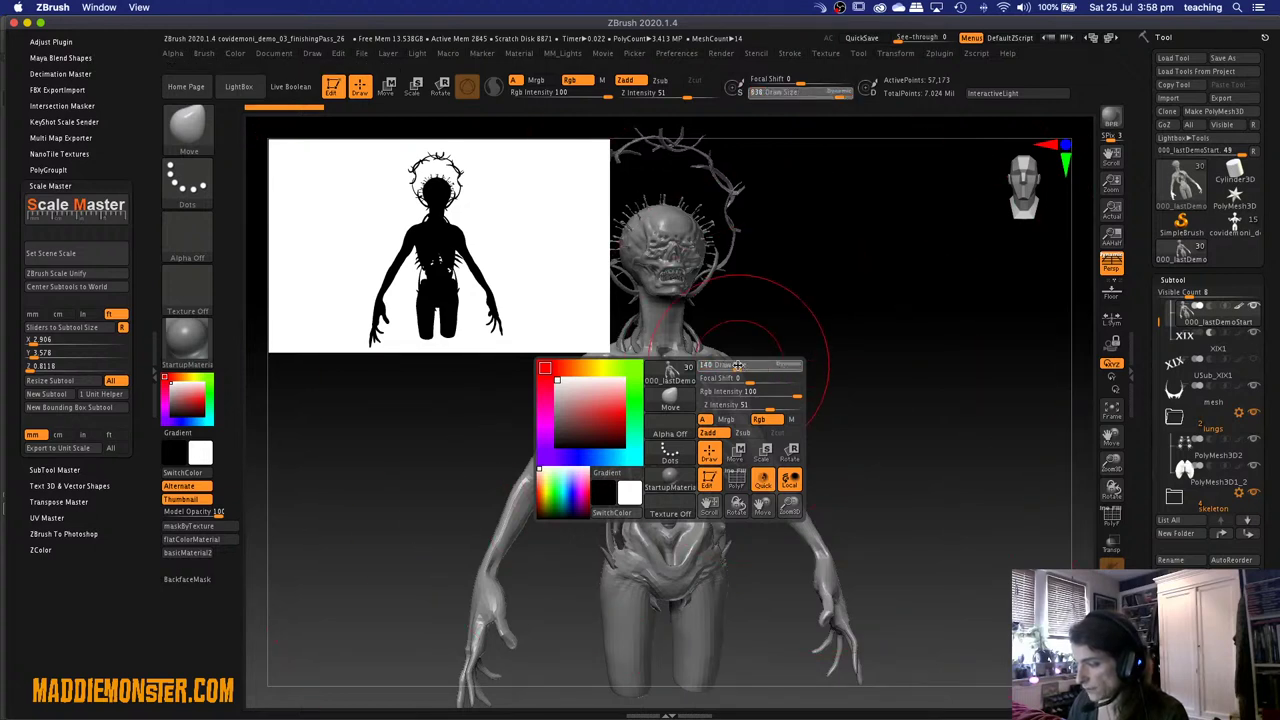
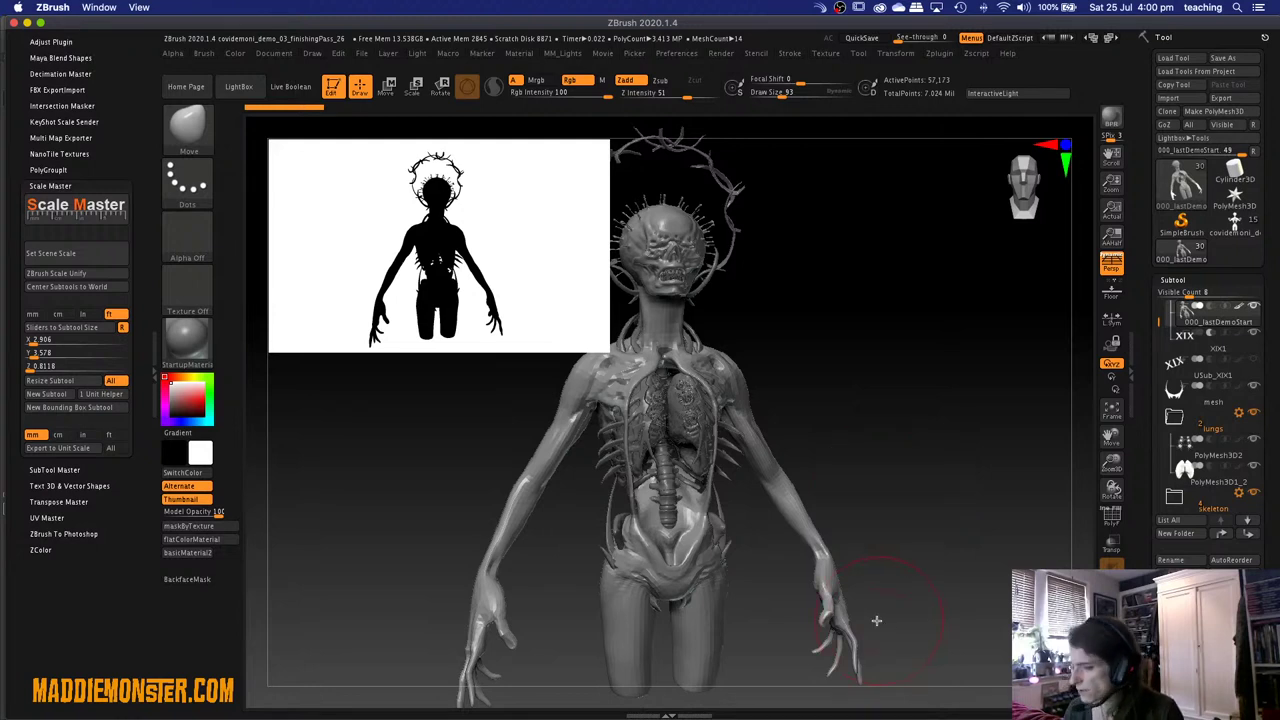
Set the subtool's Y size to 3.578, then apply ZBrush Scale Unify keeping proportions.
ctrl+shift+drag(686, 390, 649, 444)
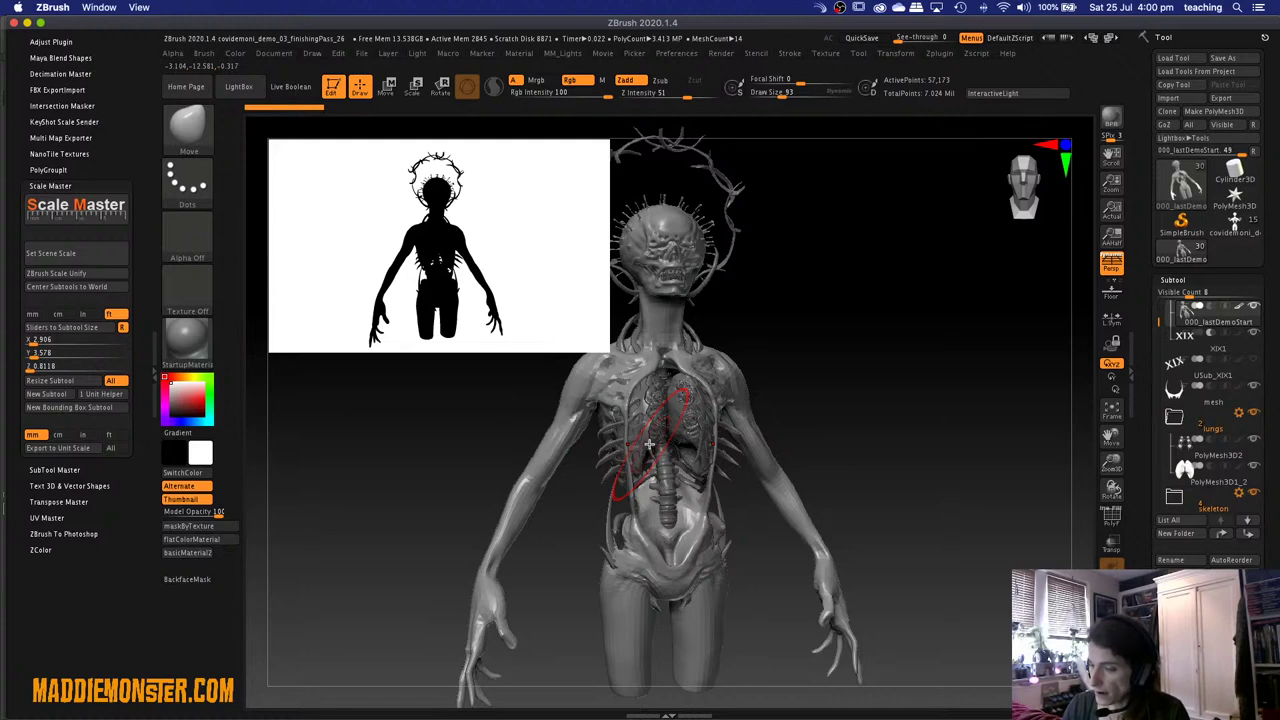
click(36, 352)
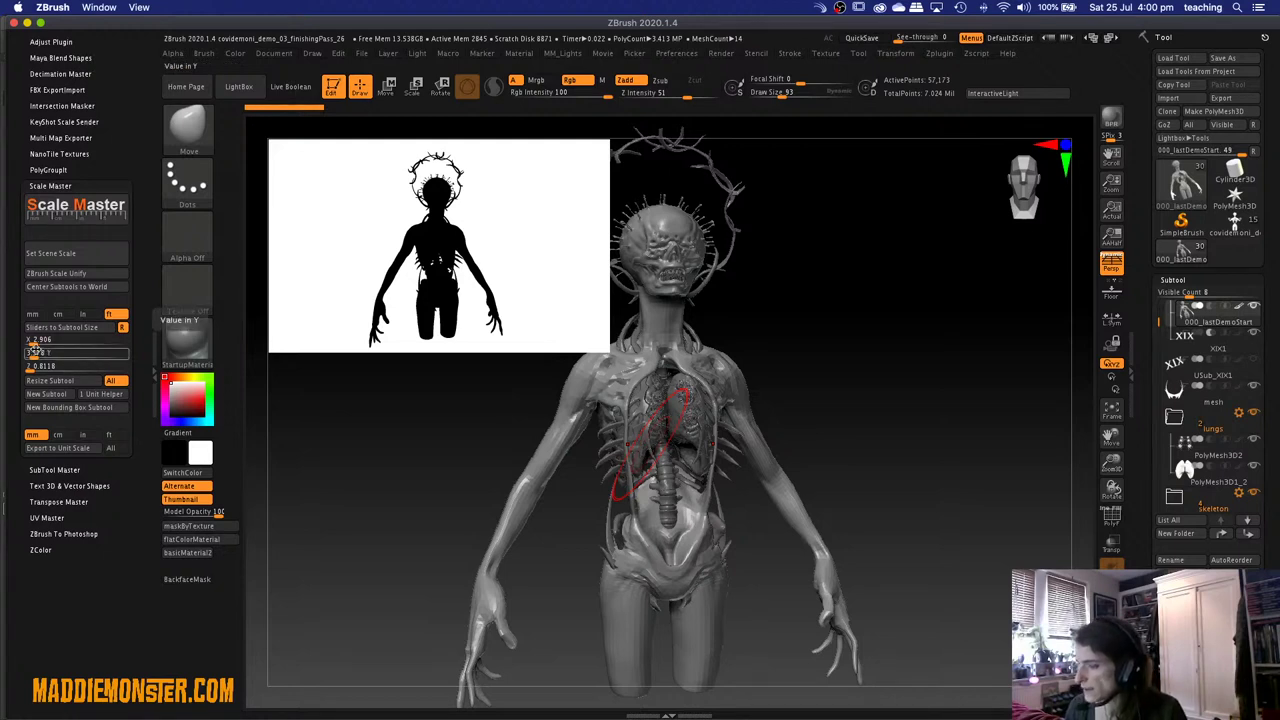
key(Return)
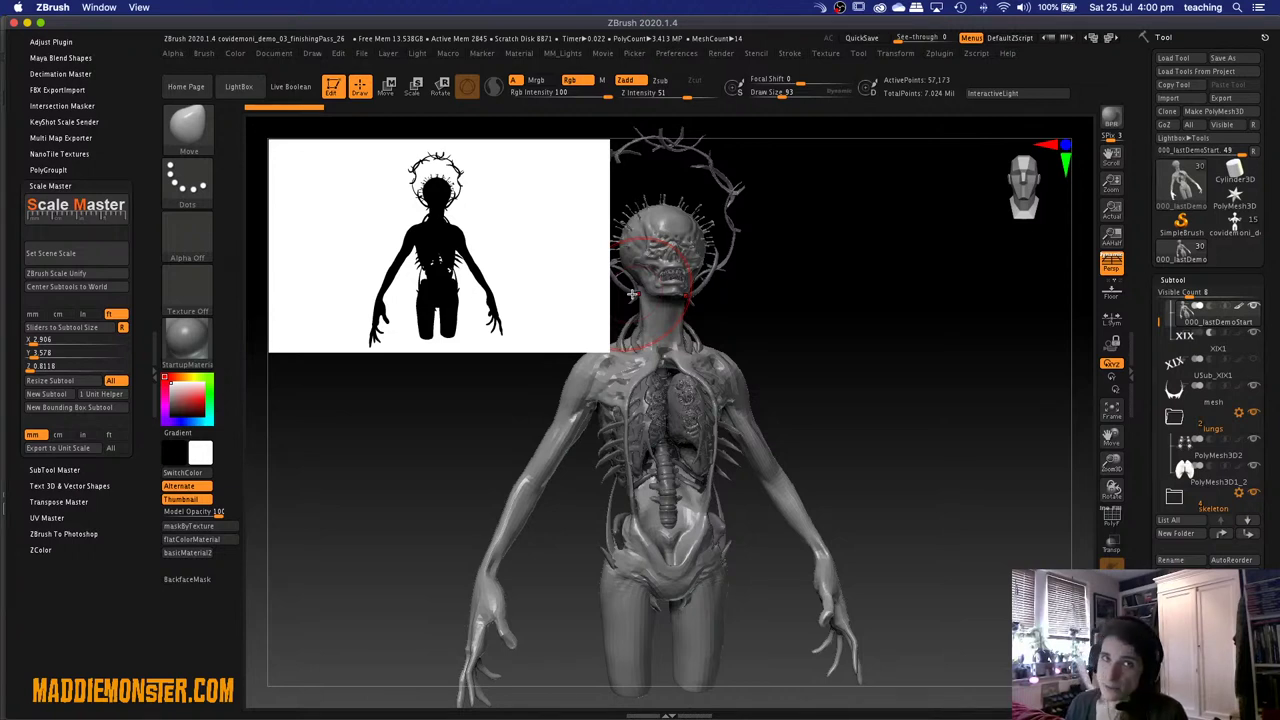
click(89, 273)
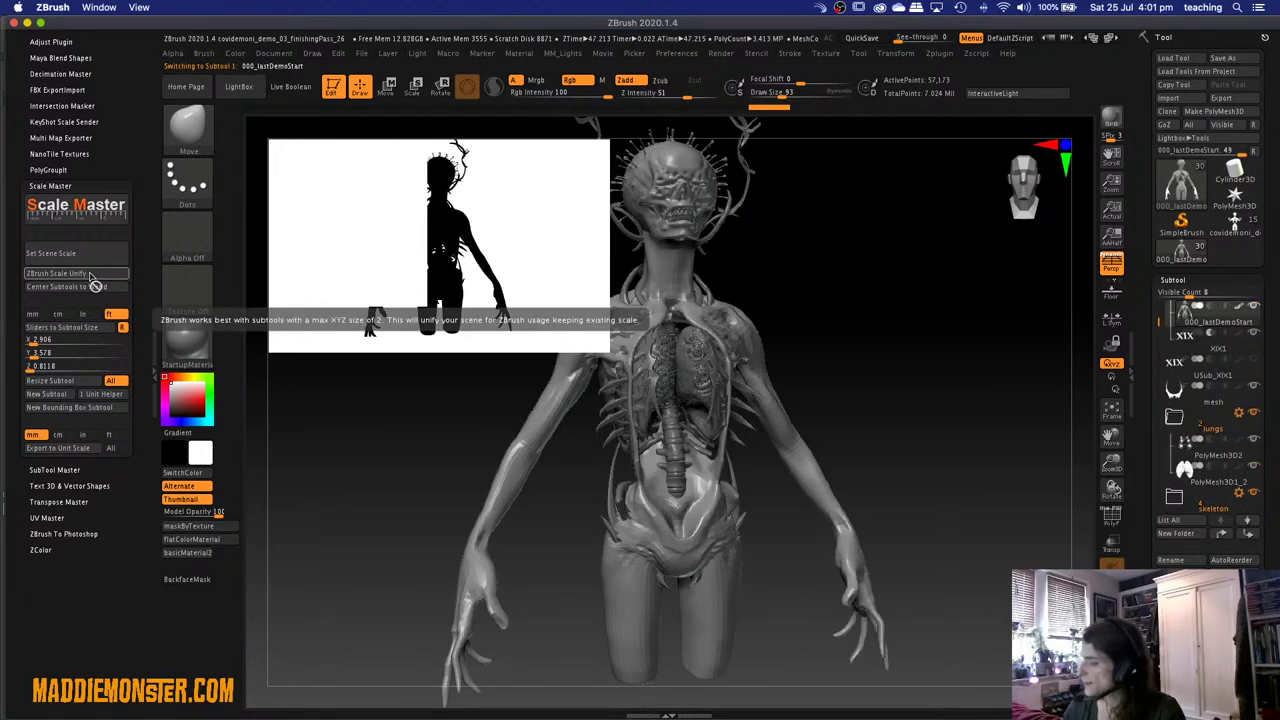
Scroll down to the Geometry and Size readouts and rotate the creature to a front view.
scroll(1235, 352, down, 5)
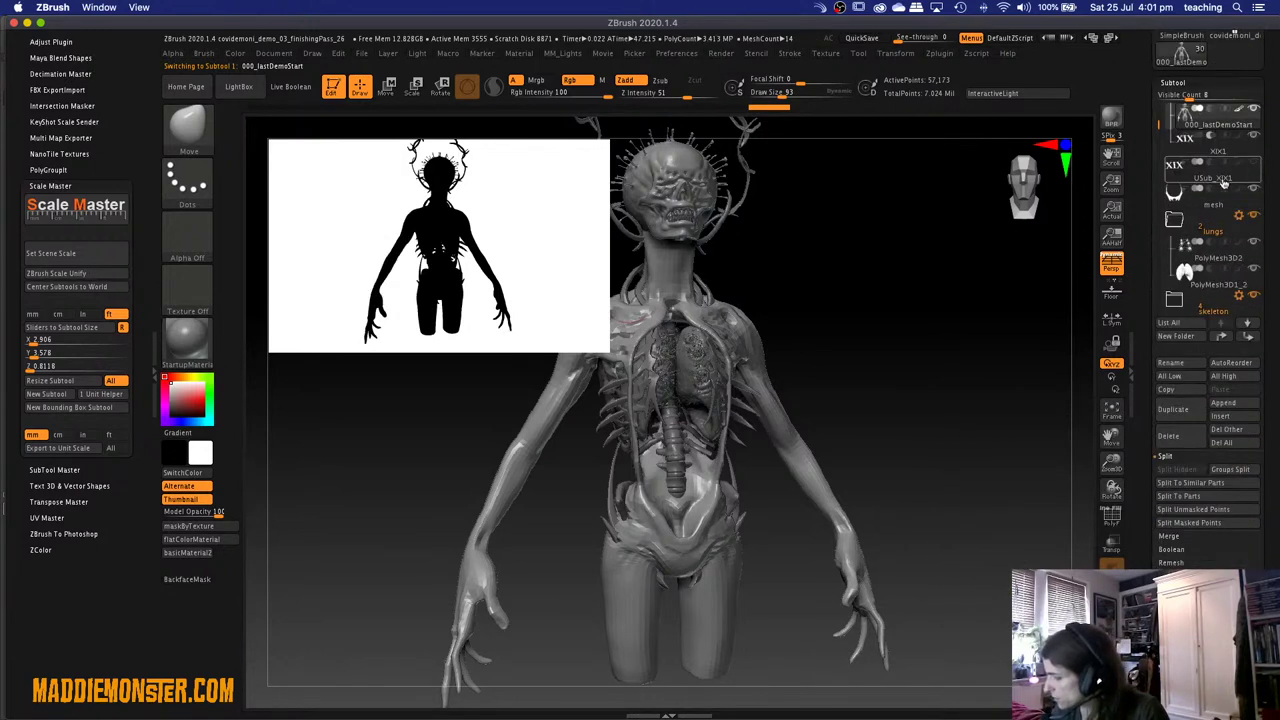
scroll(1203, 527, down, 9)
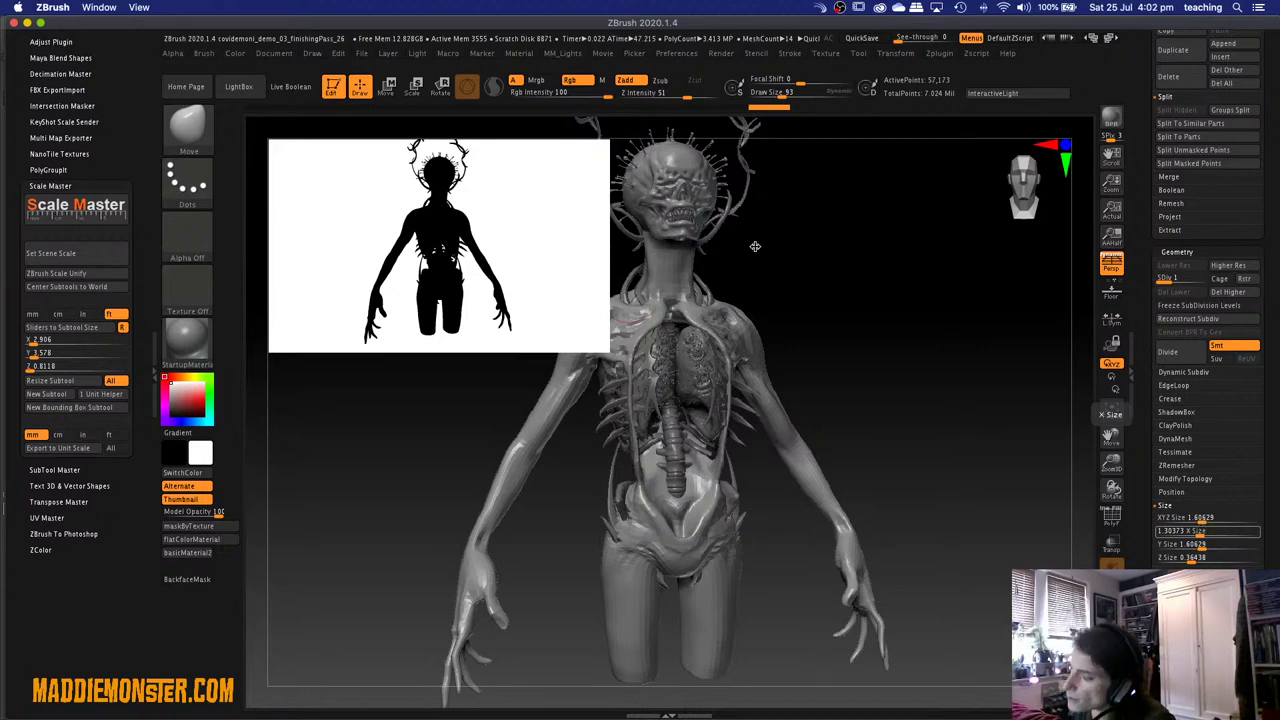
drag(833, 330, 858, 326)
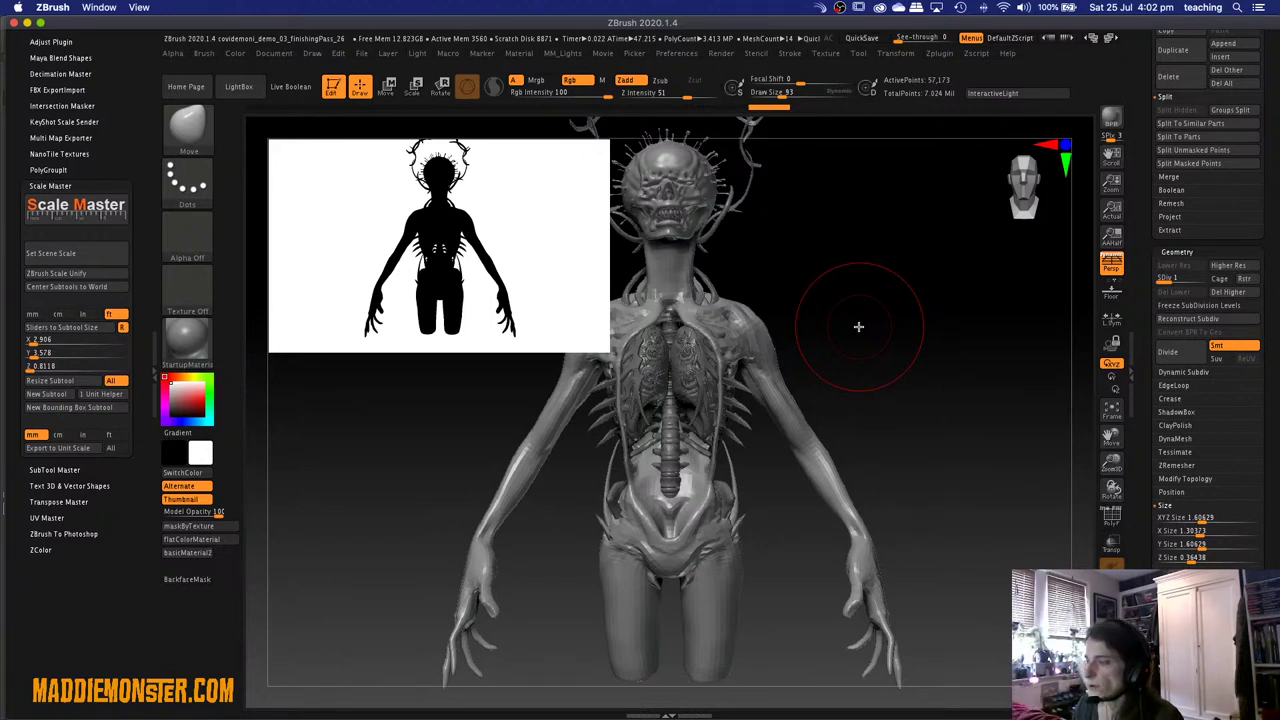
Set the Scale Master export unit to ft (feet).
click(112, 438)
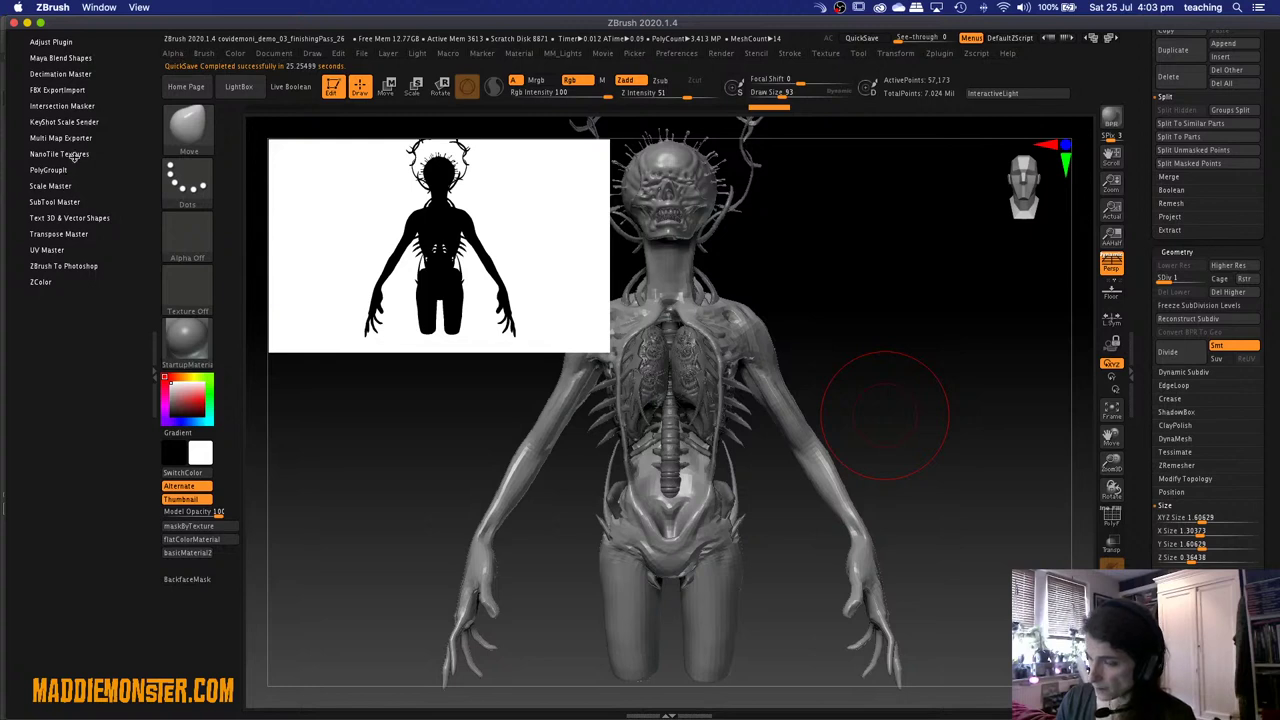
Expand the KeyShot Scale Sender options and turn the view toward the creature's head and thorny halo.
click(82, 121)
drag(120, 91, 106, 340)
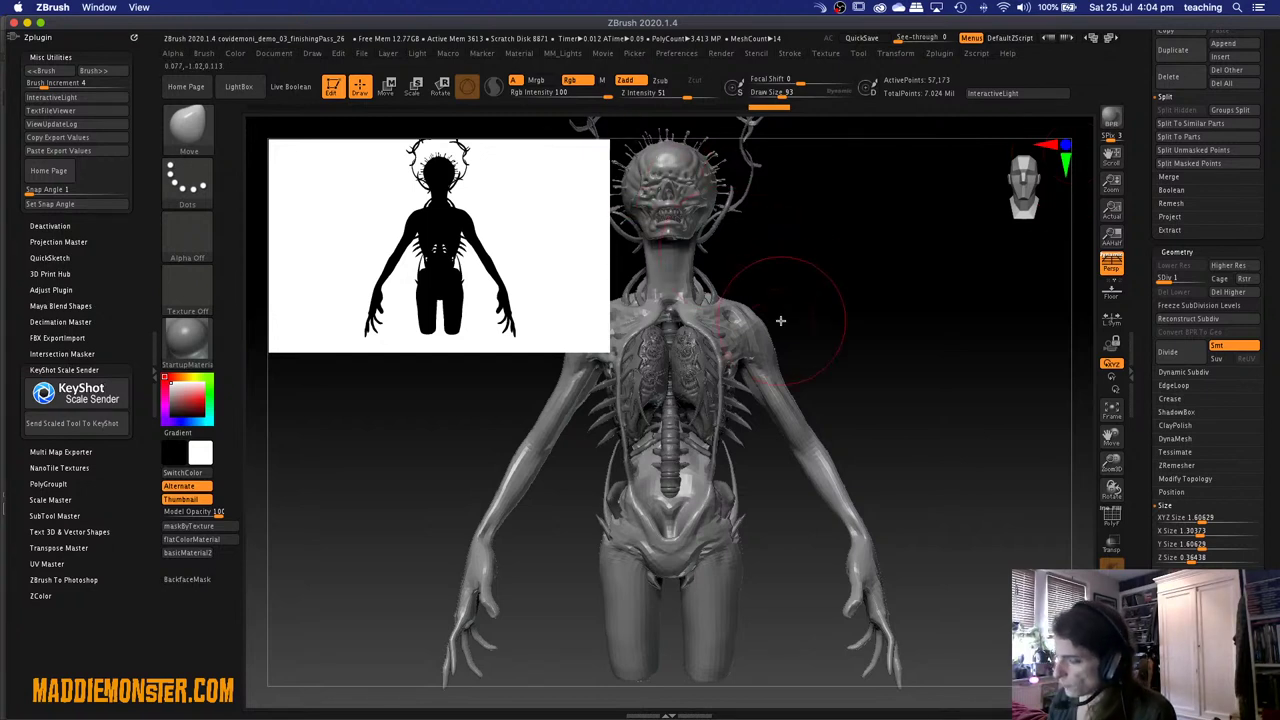
mouse_move(871, 234)
mouse_down()
mouse_move(920, 480)
mouse_move(908, 440)
mouse_up()
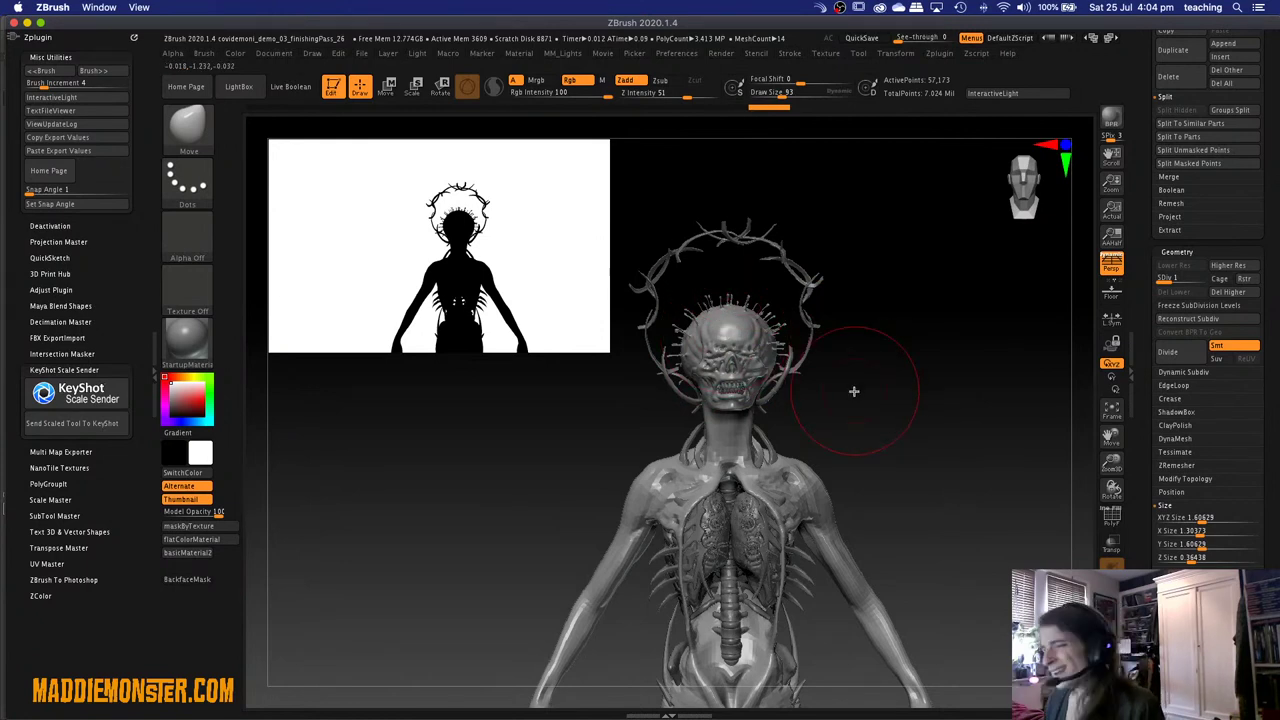
scroll(1258, 386, up, 10)
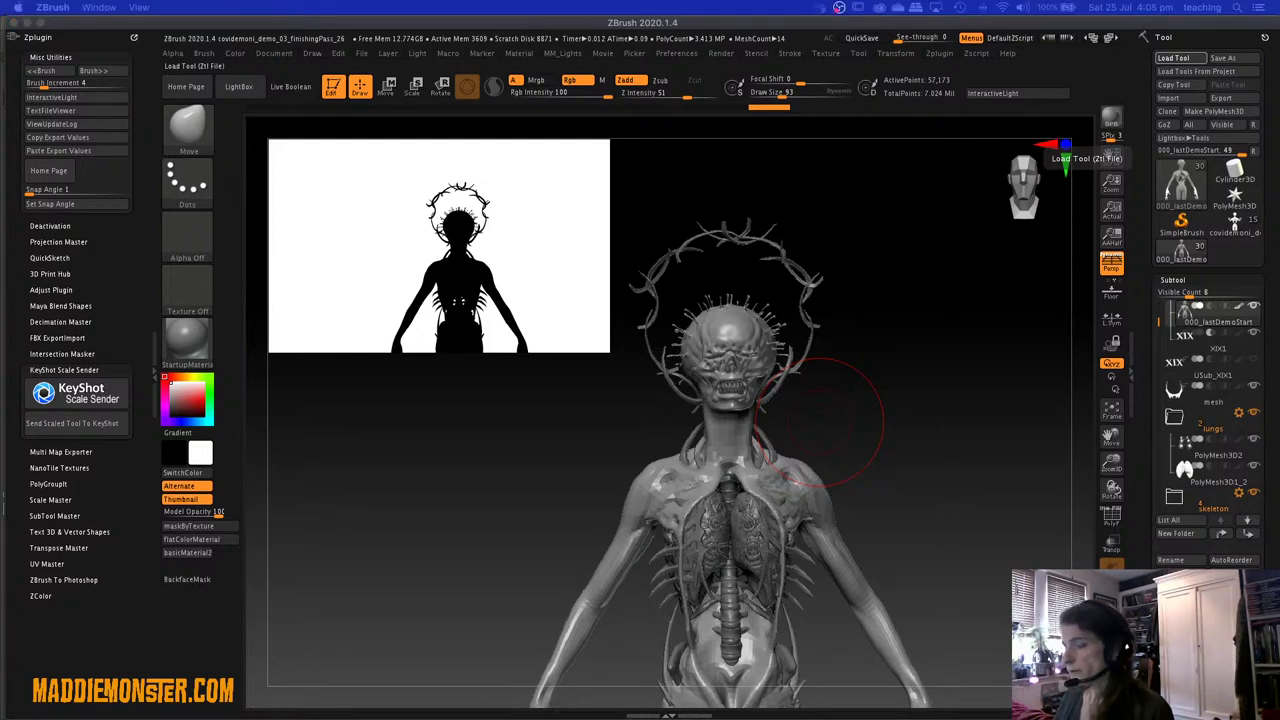
Load COVID_Fibers_demo, hide the silhouette thumbnail, frame and zoom out, and clear the sphere's mask.
key(Return)
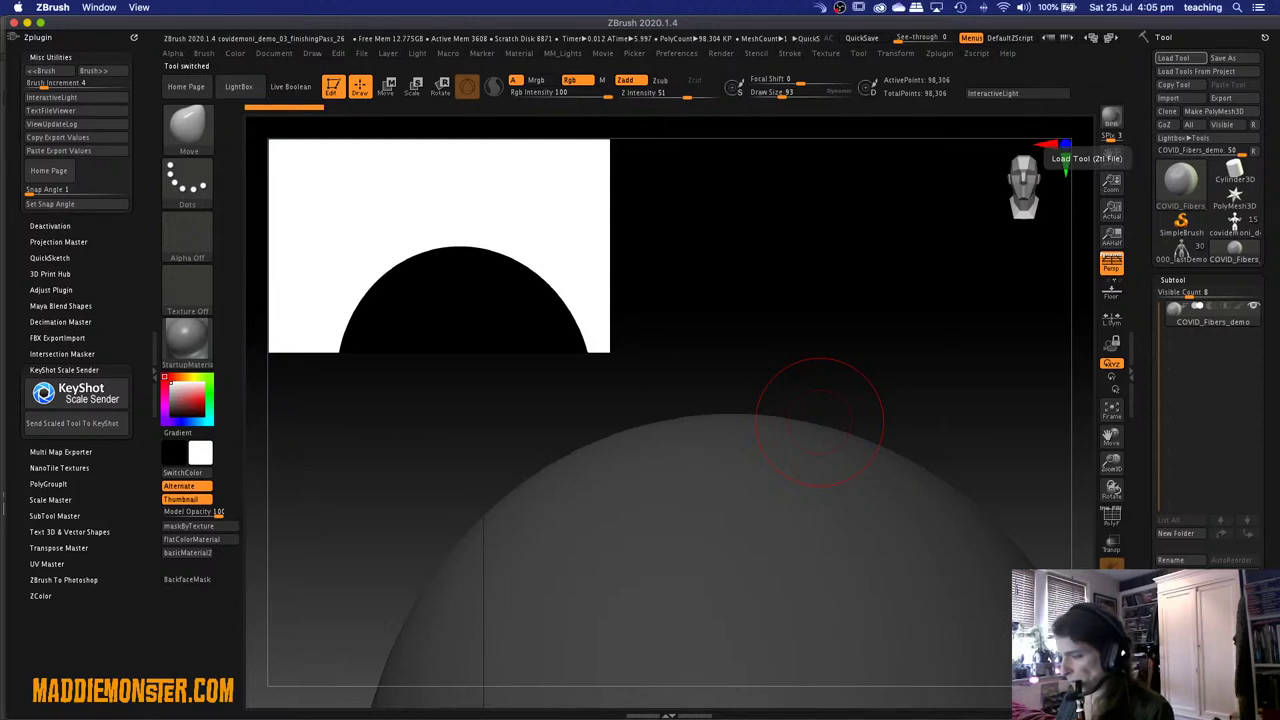
drag(551, 274, 316, 130)
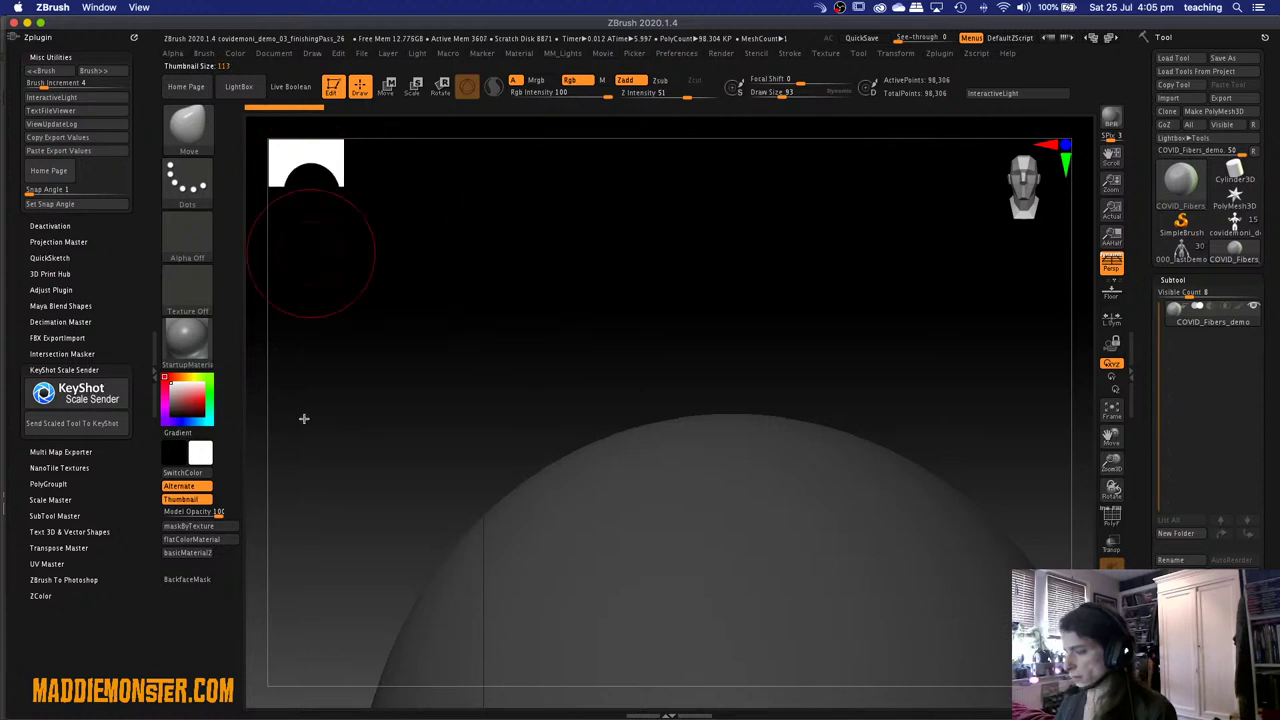
click(185, 499)
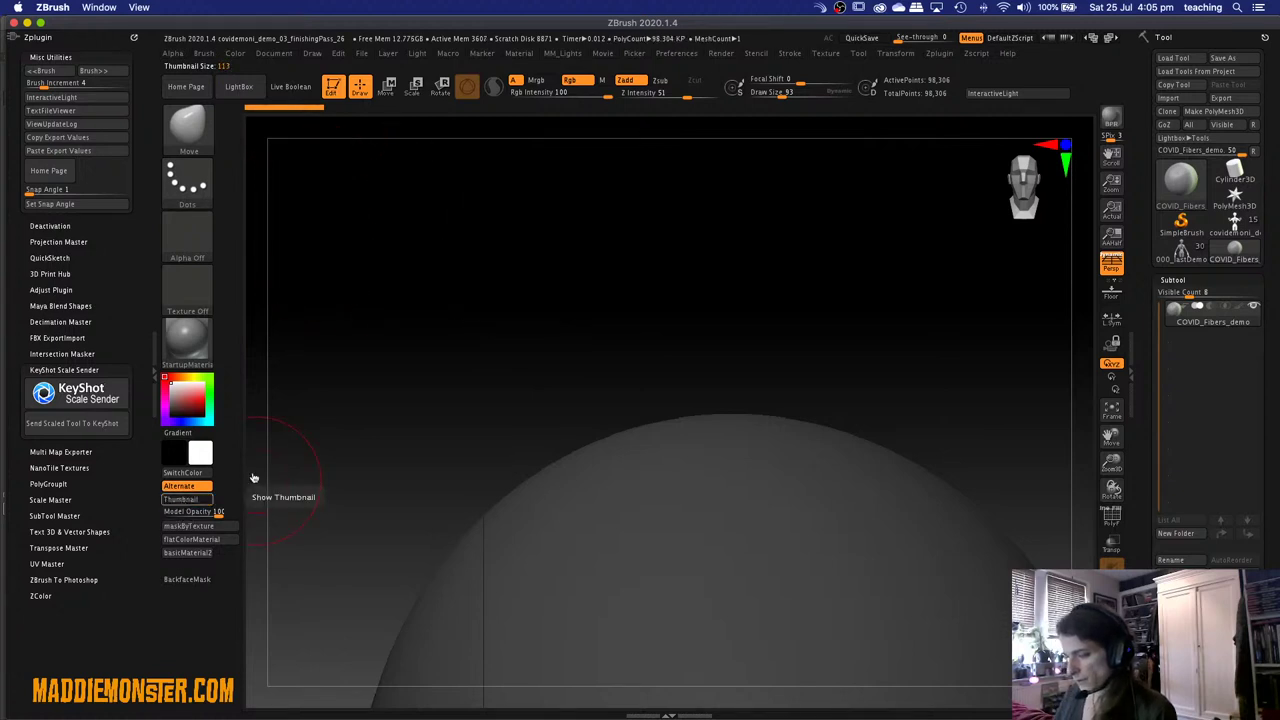
key(f)
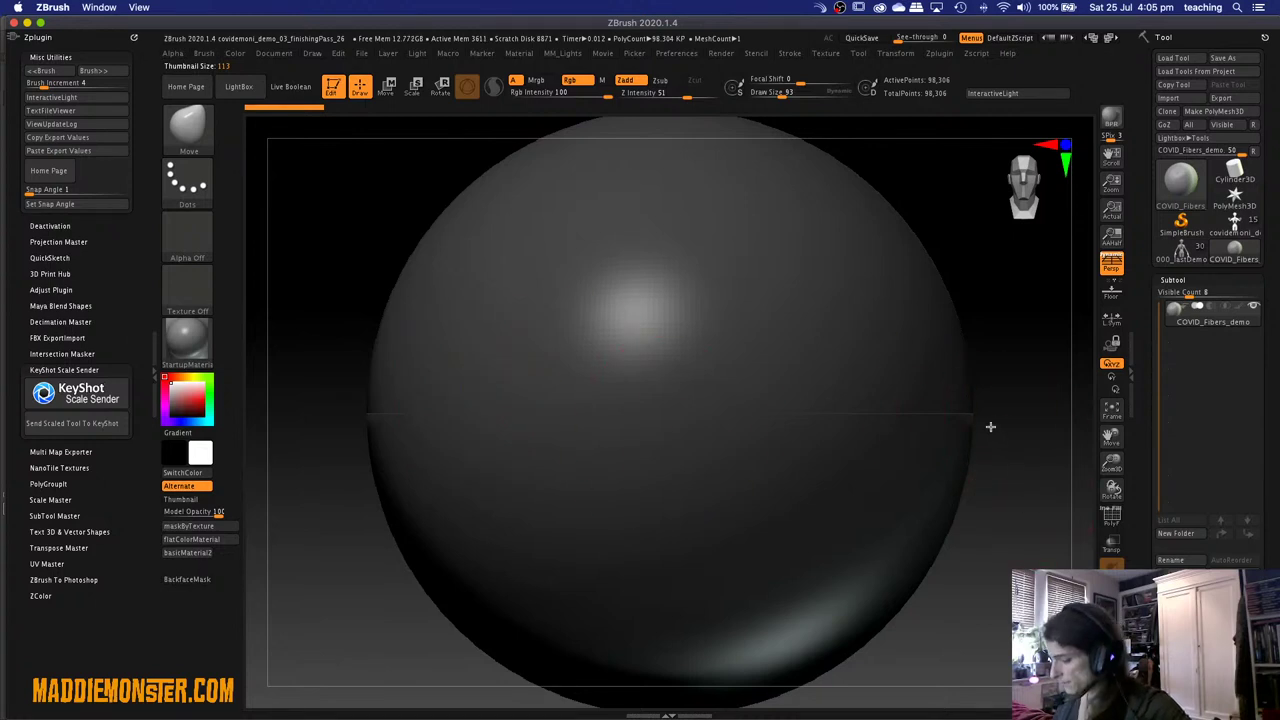
key(minus)
ctrl+drag(897, 437, 928, 511)
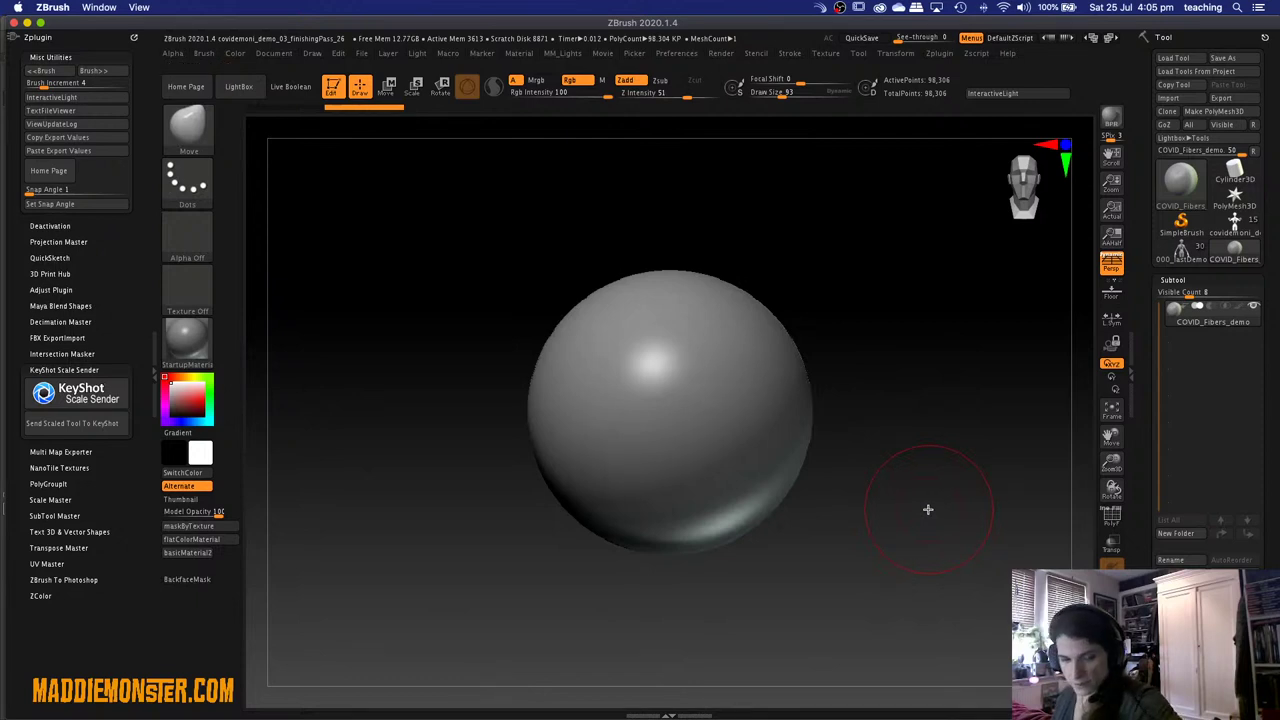
Mask the entire sphere and expand the FiberMesh settings.
ctrl+click(928, 509)
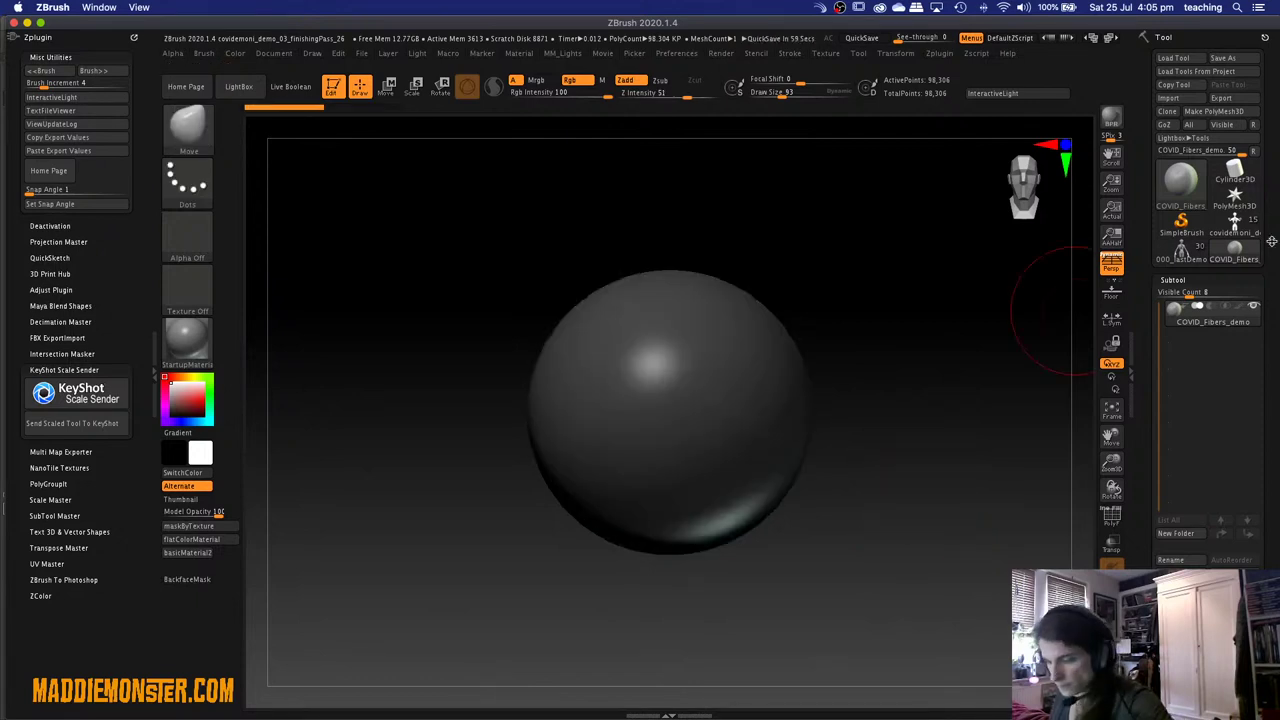
click(1172, 281)
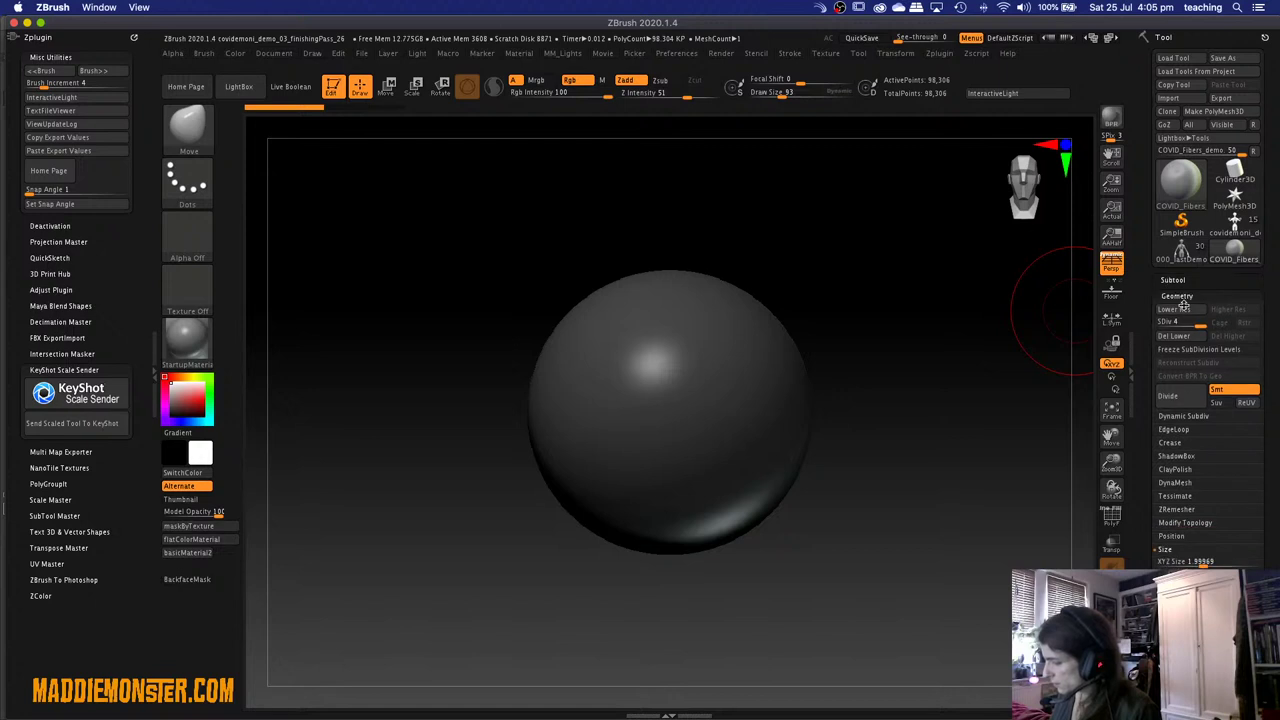
click(1181, 295)
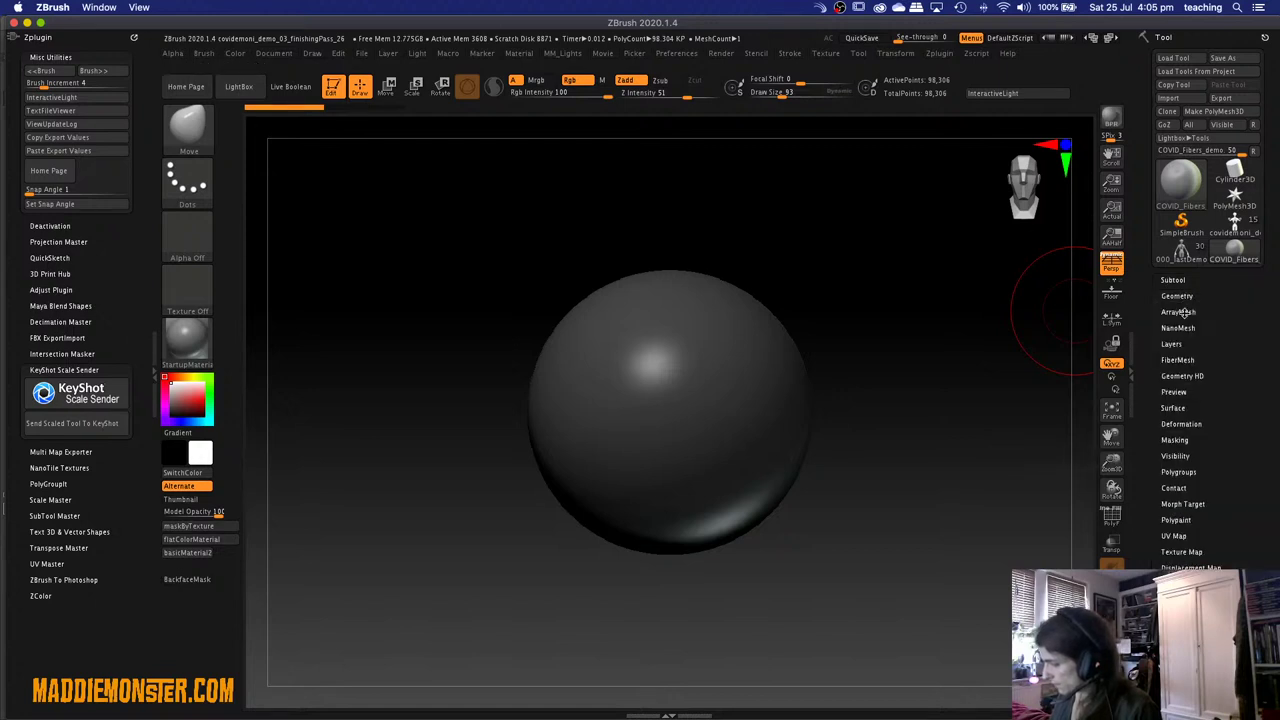
click(1178, 359)
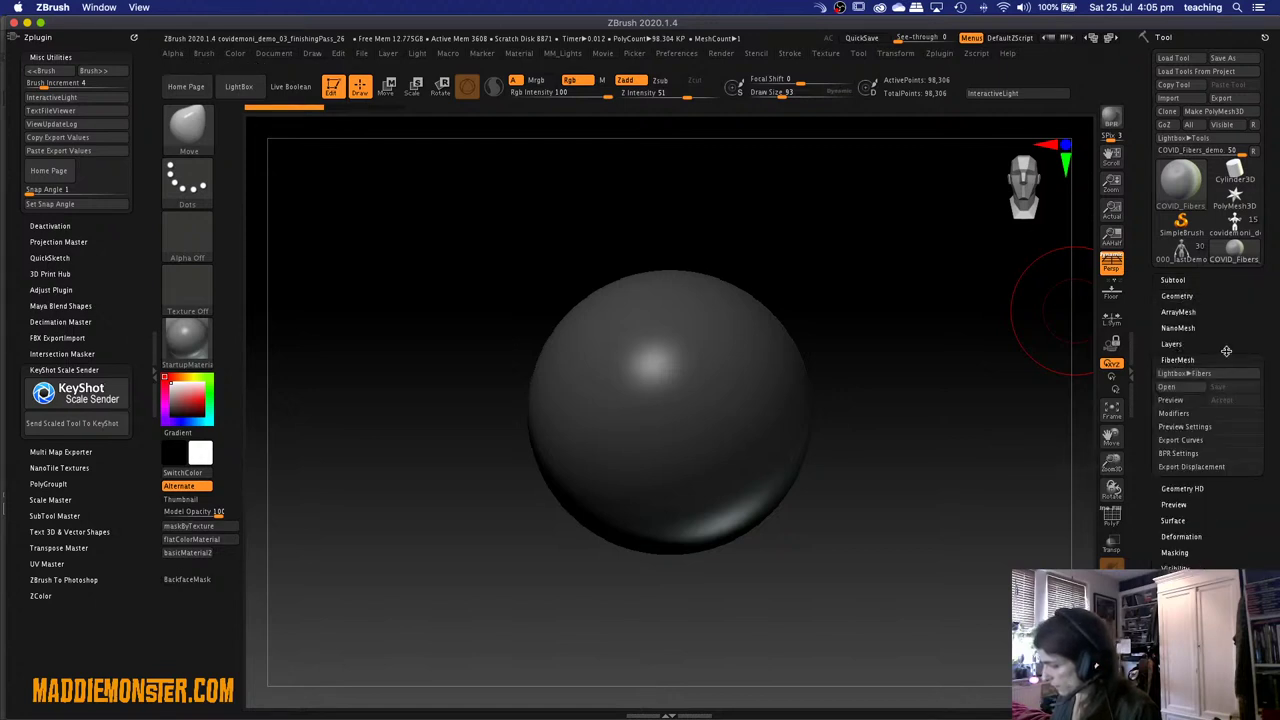
Apply the Fibers142 preset from the fiber library and shorten fiber length to about 101.69.
click(1187, 374)
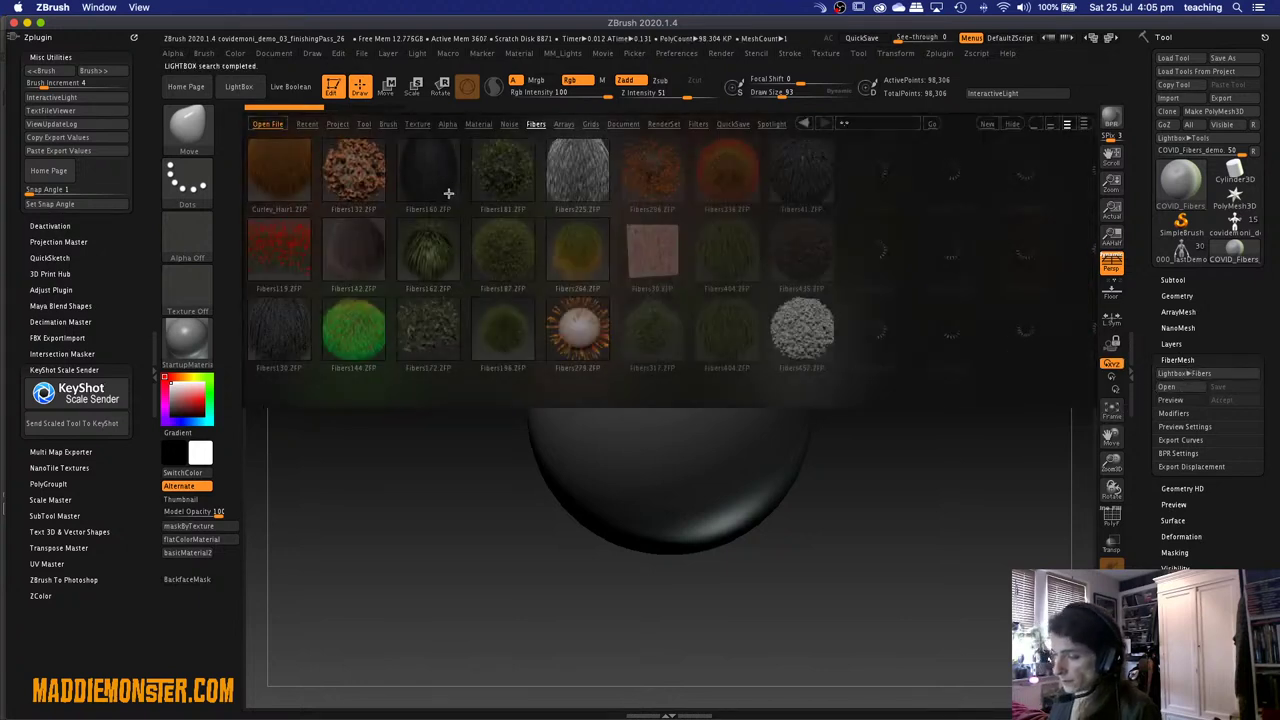
double_click(346, 240)
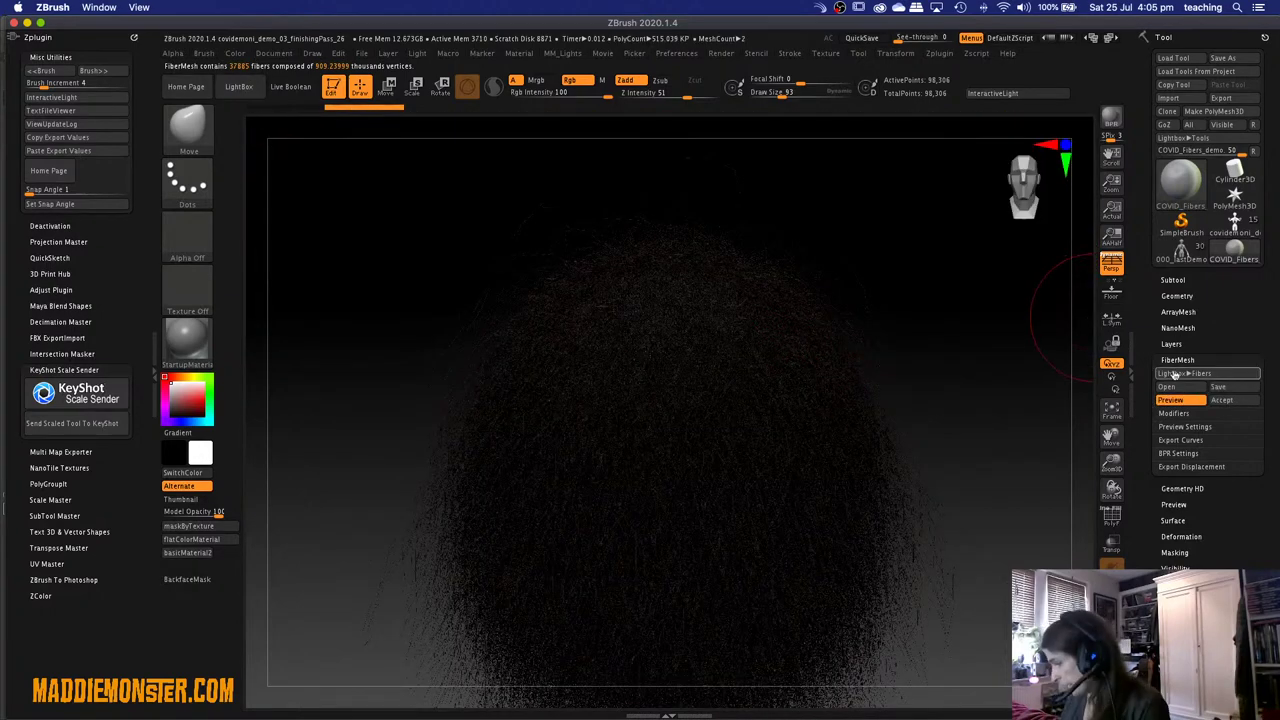
click(1174, 413)
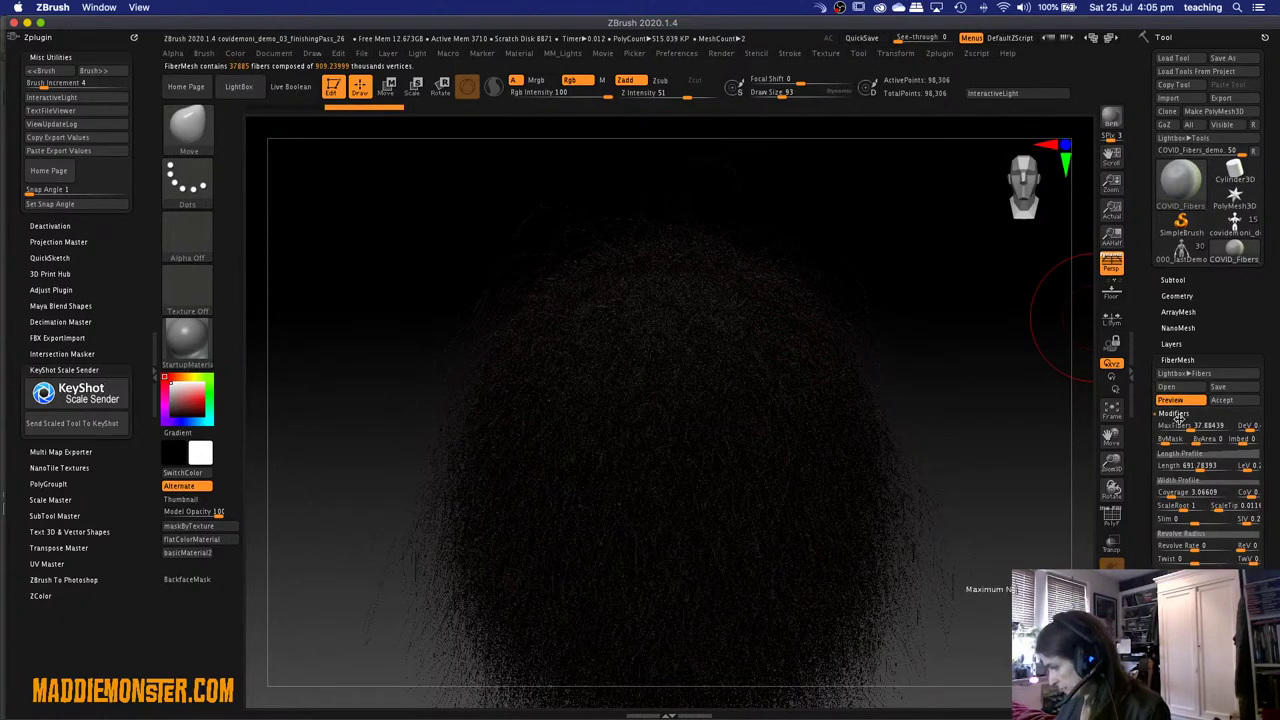
drag(1188, 467, 1171, 469)
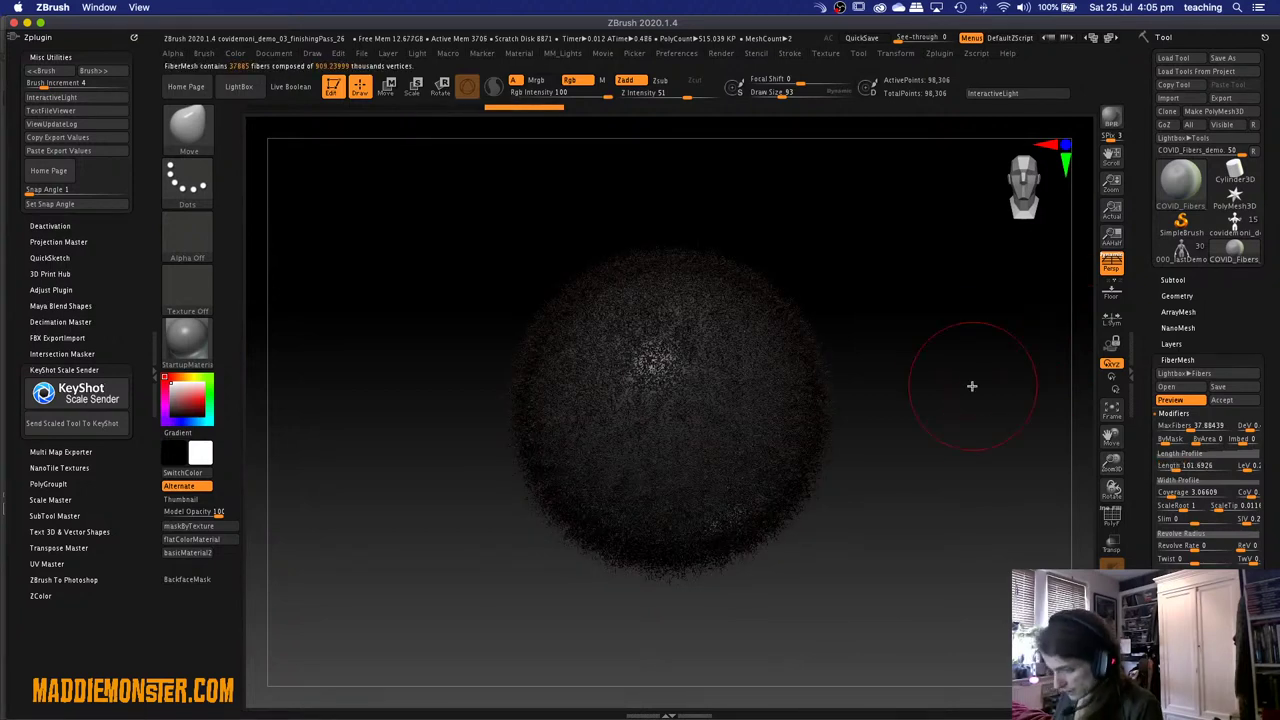
Render the fibered sphere with BPR, then accept the fibers as a new subtool.
click(1113, 116)
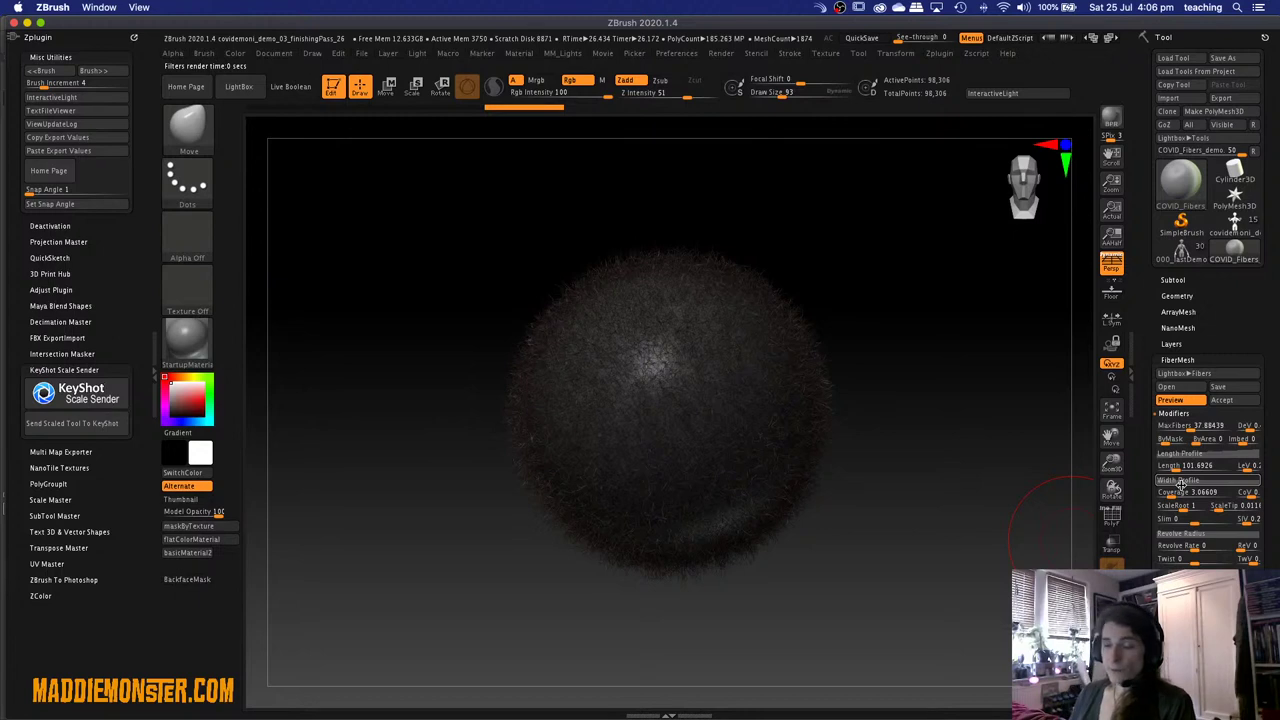
click(1230, 403)
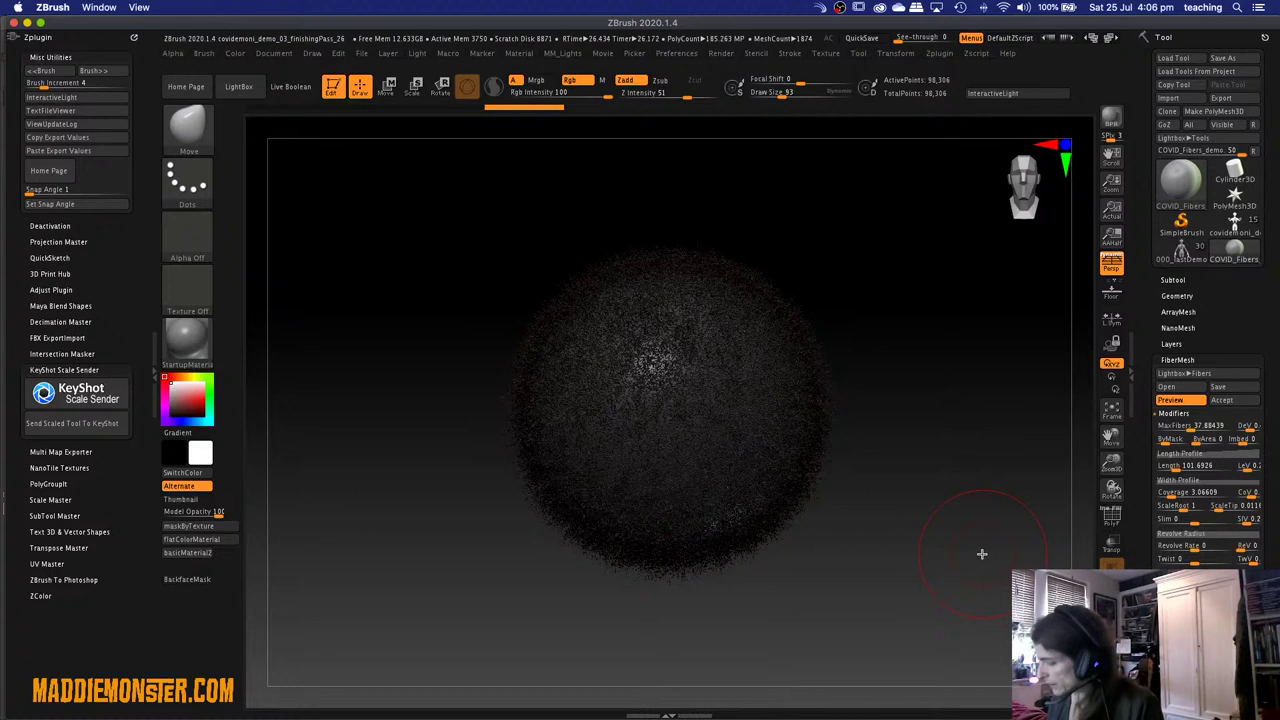
Load a saved fiber preset file giving about 191 sparse red-tipped spikes.
click(1167, 386)
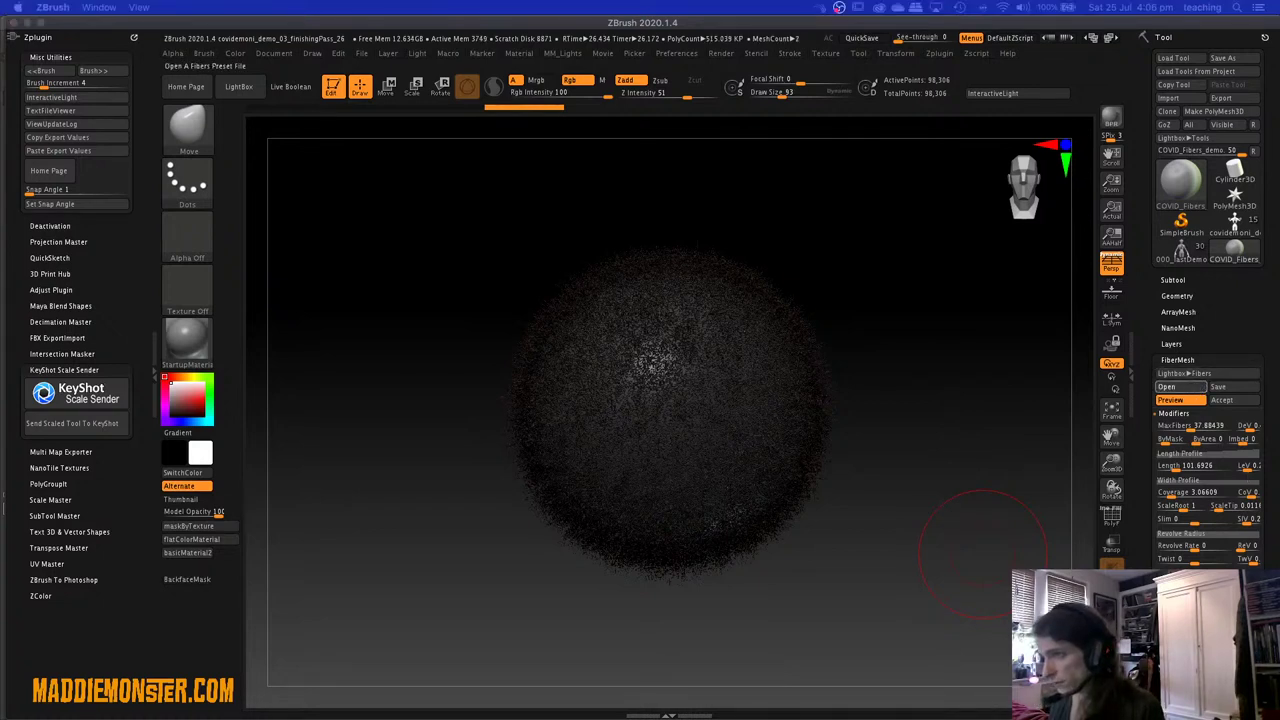
key(Return)
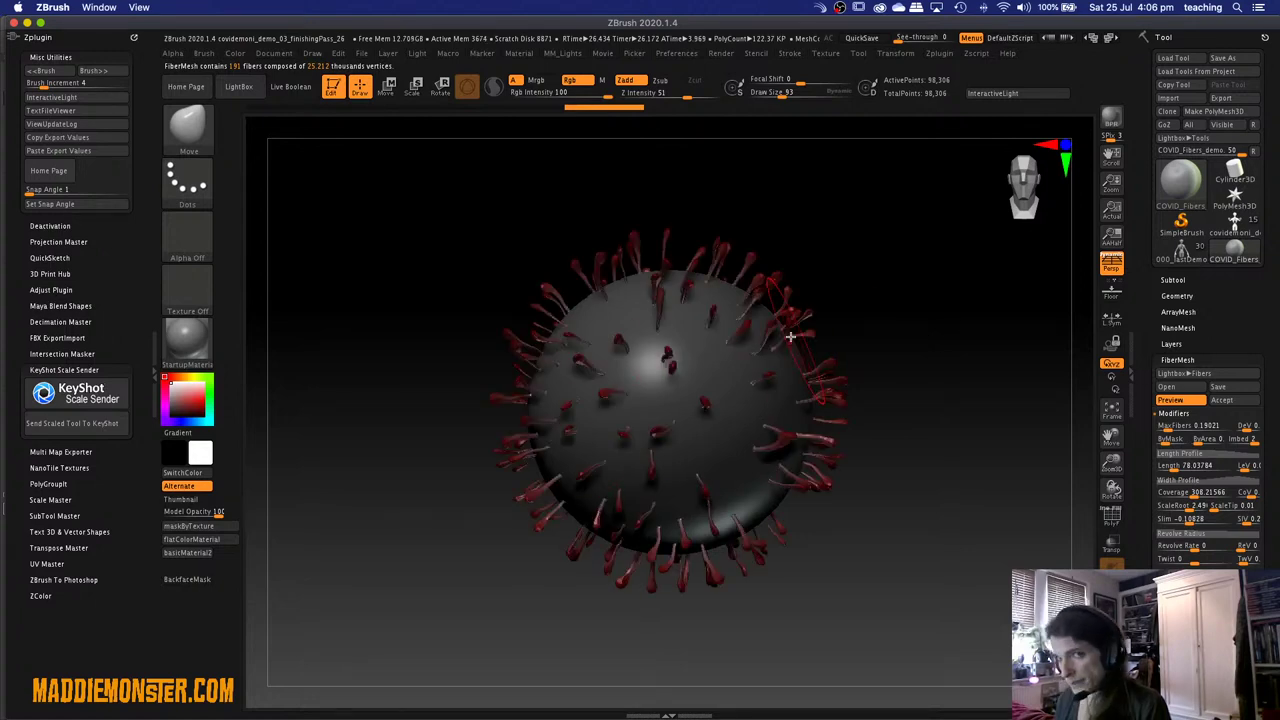
Enter 1 as the MaxFibers value and dismiss the FiberMesh performance note.
scroll(1236, 330, down, 3)
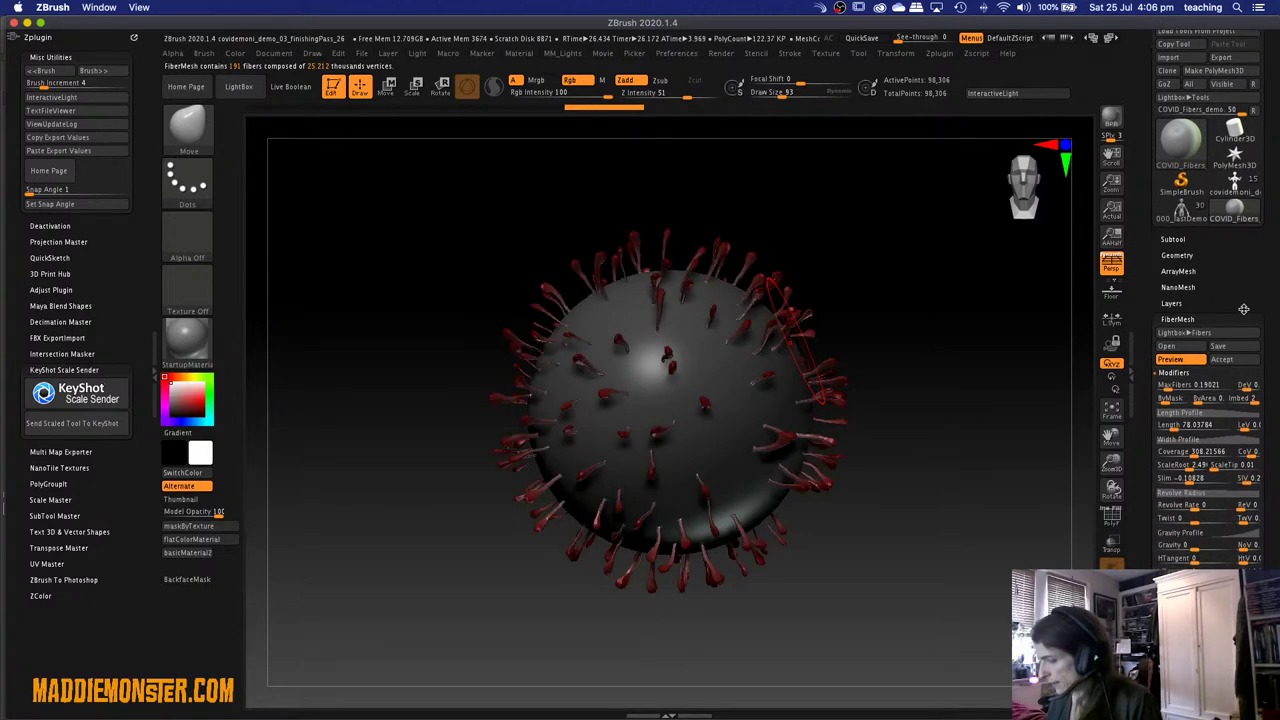
click(1183, 385)
text(1)
key(Return)
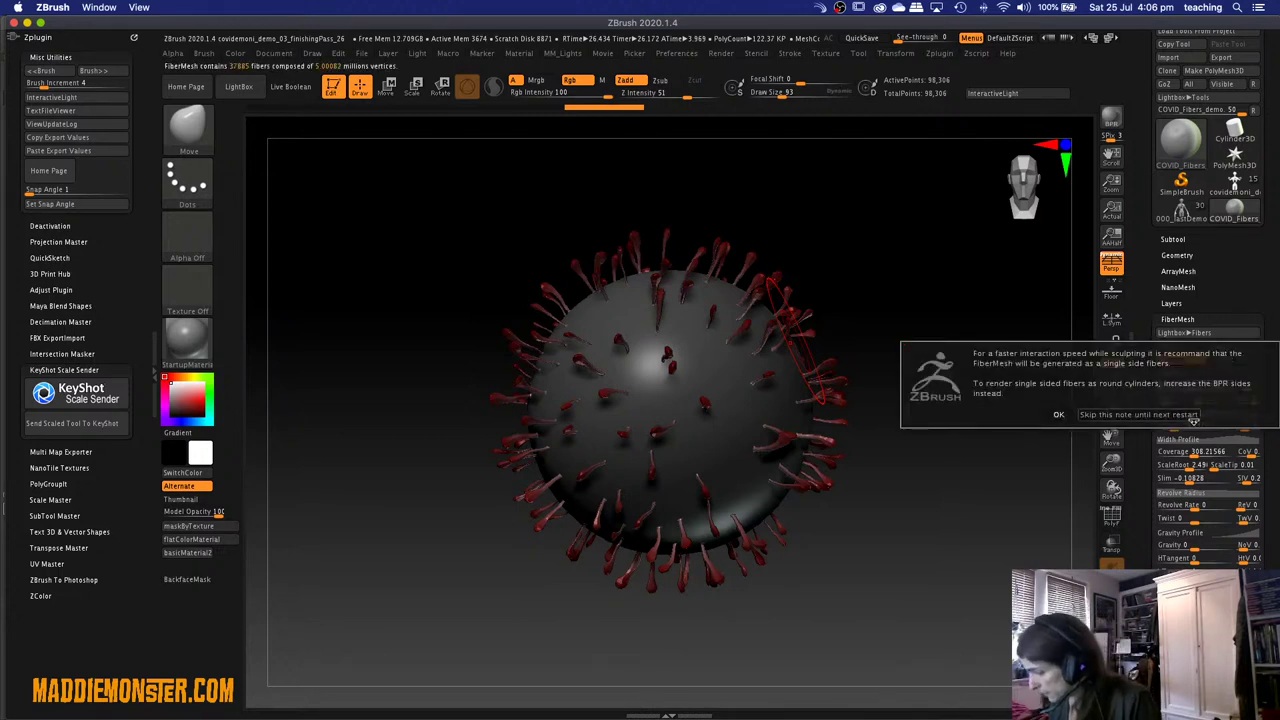
click(1193, 418)
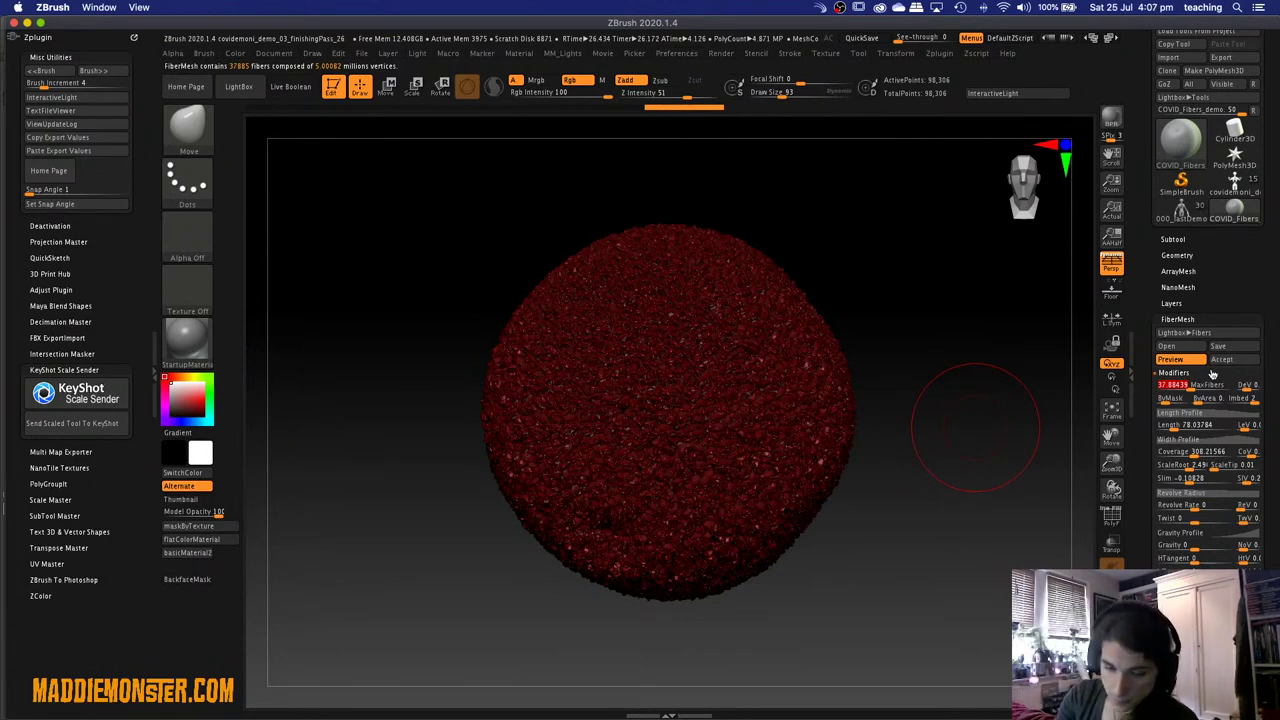
Retype MaxFibers to 0.19 for 190 fibers, then select the fiber length value.
key(BackSpace)
text(0.1)
text(9)
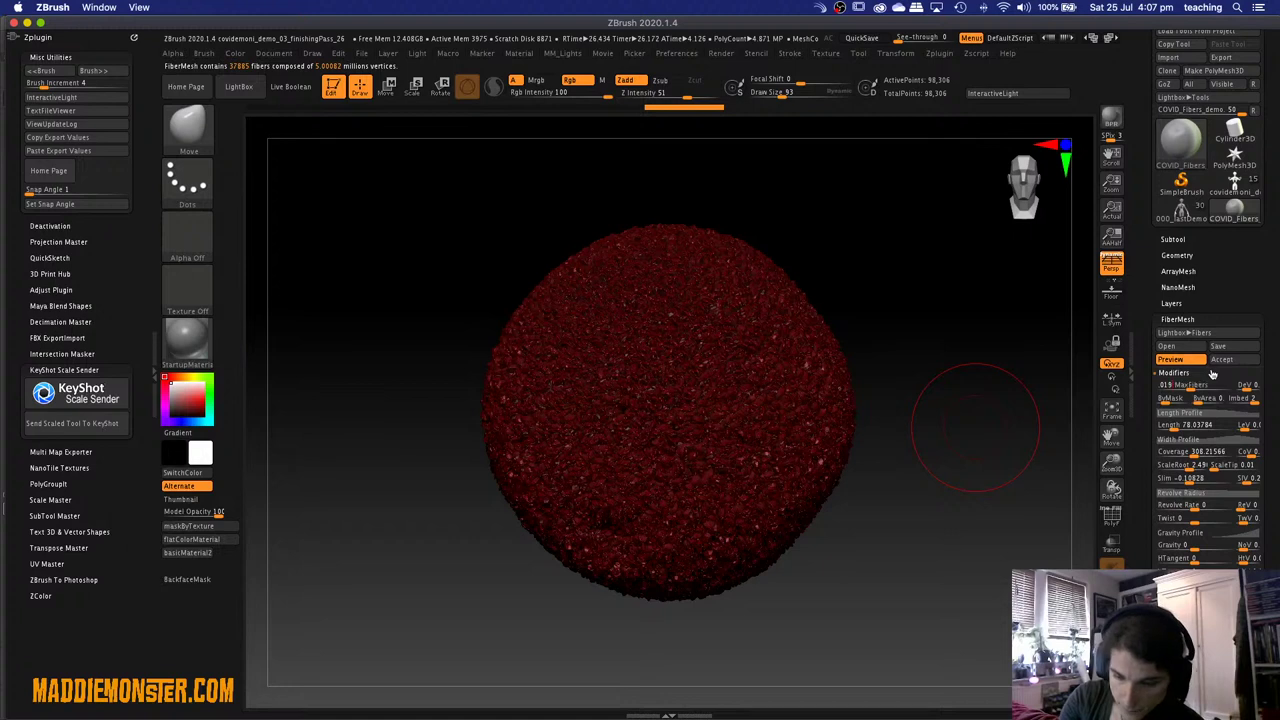
key(Return)
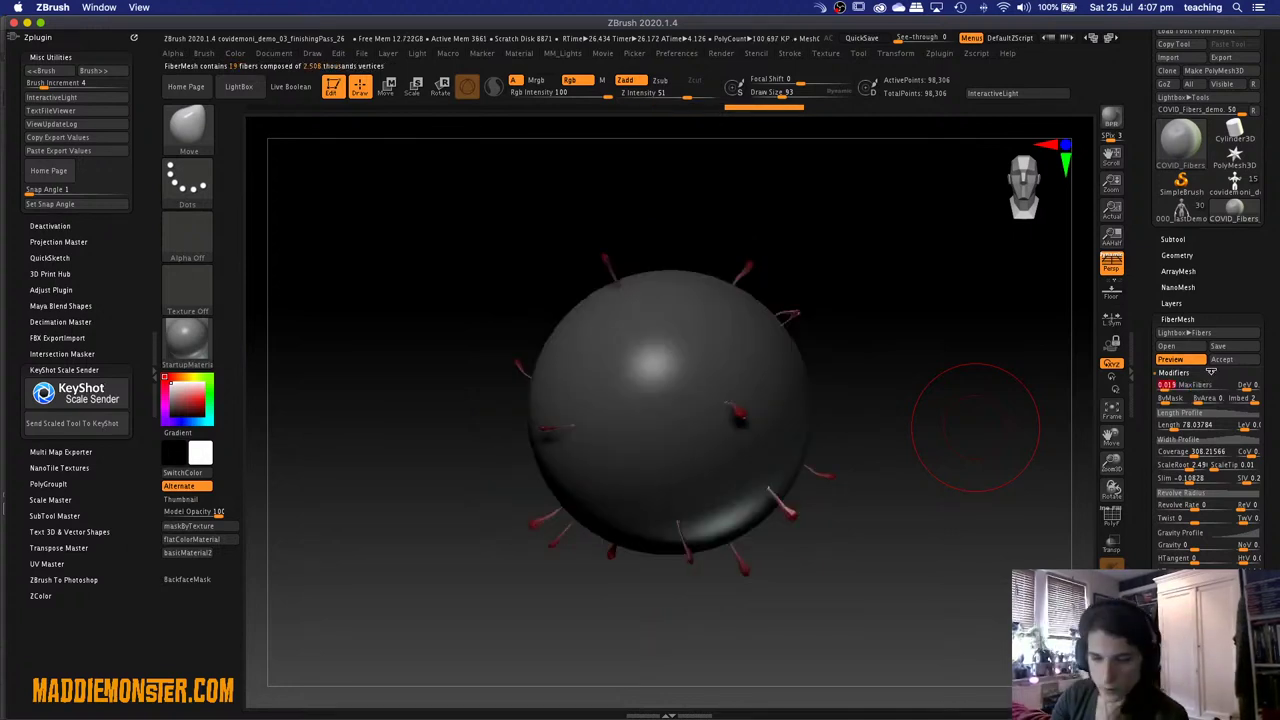
text(1)
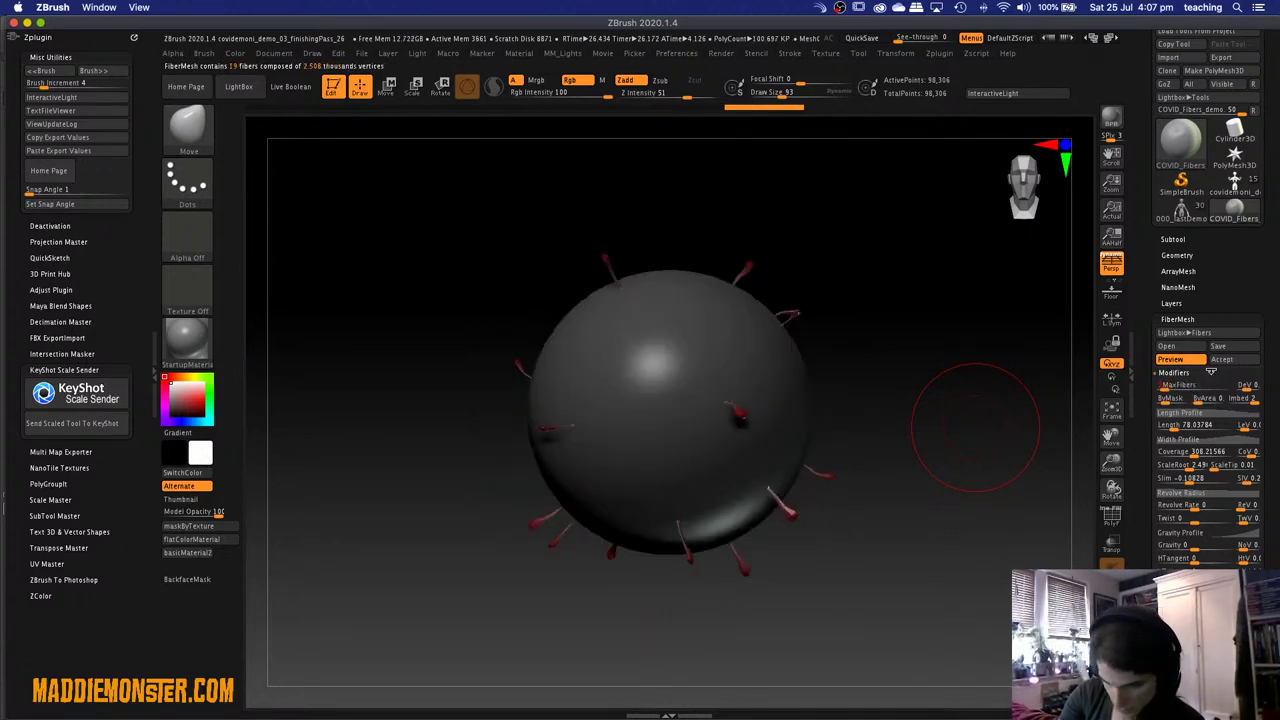
text(9)
key(Return)
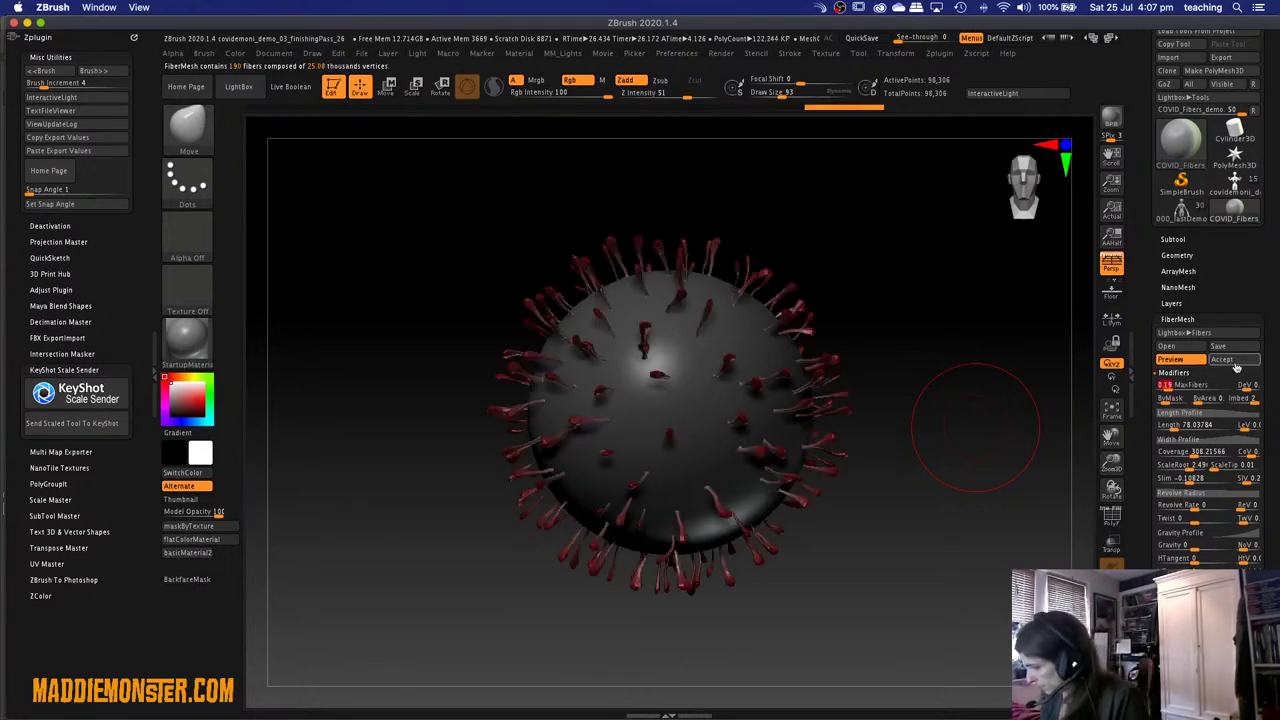
click(1175, 425)
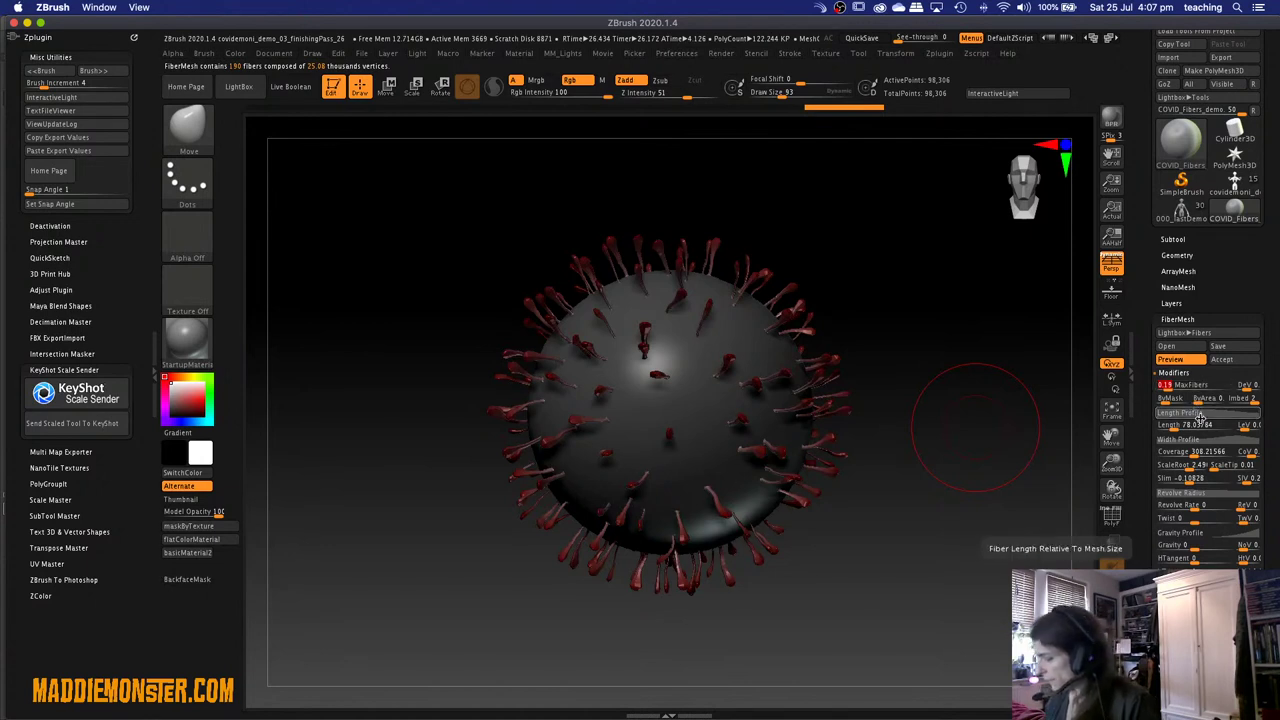
click(1200, 424)
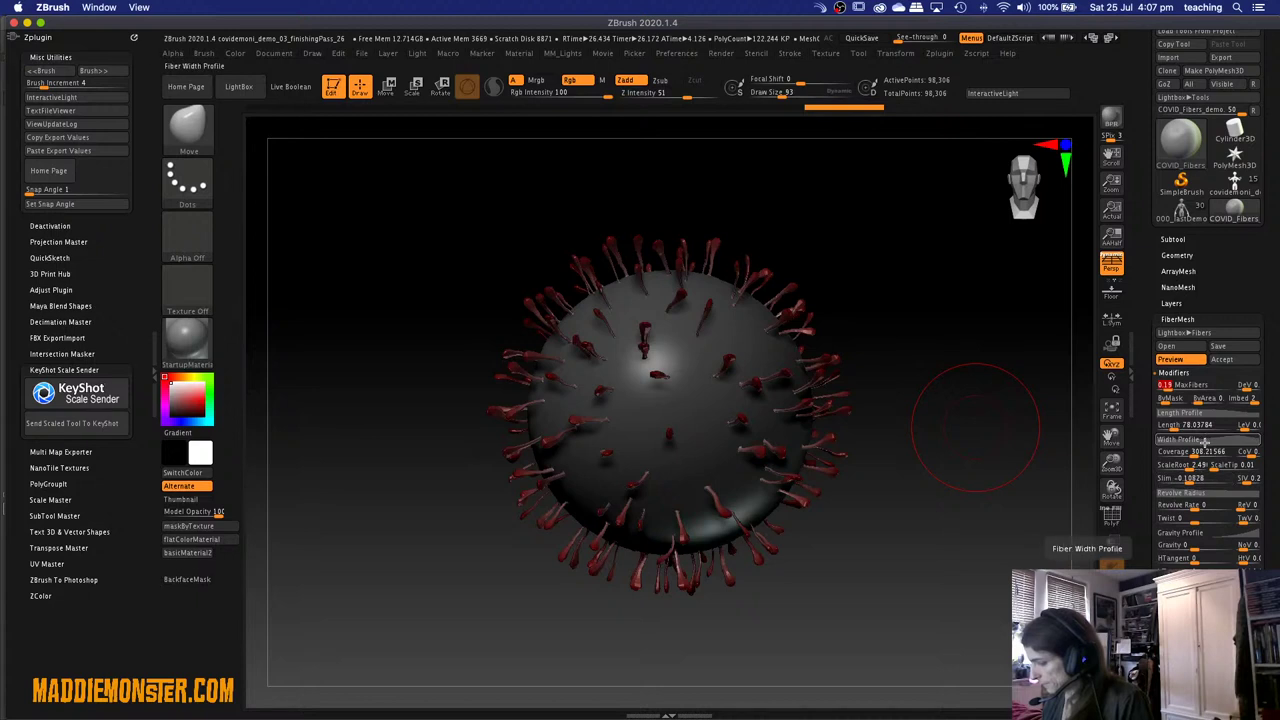
Select the Length Variations value, then expand the fiber Width Profile curve.
click(1249, 426)
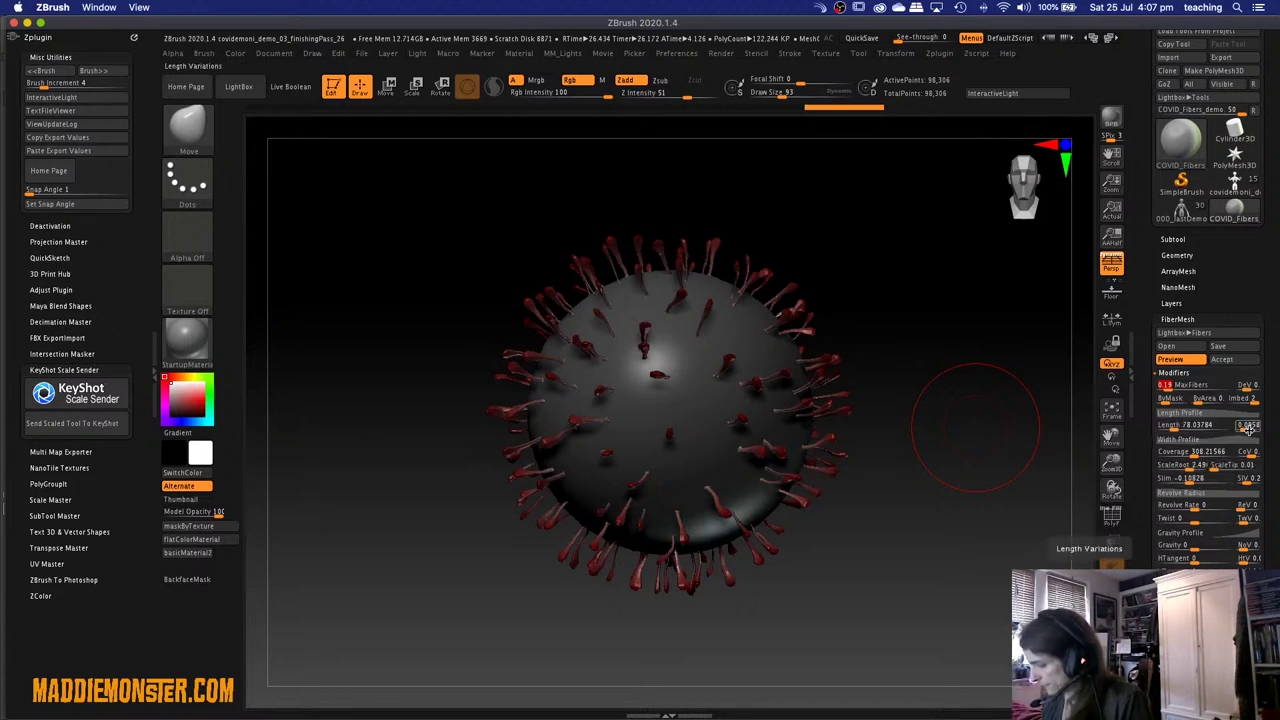
double_click(1244, 427)
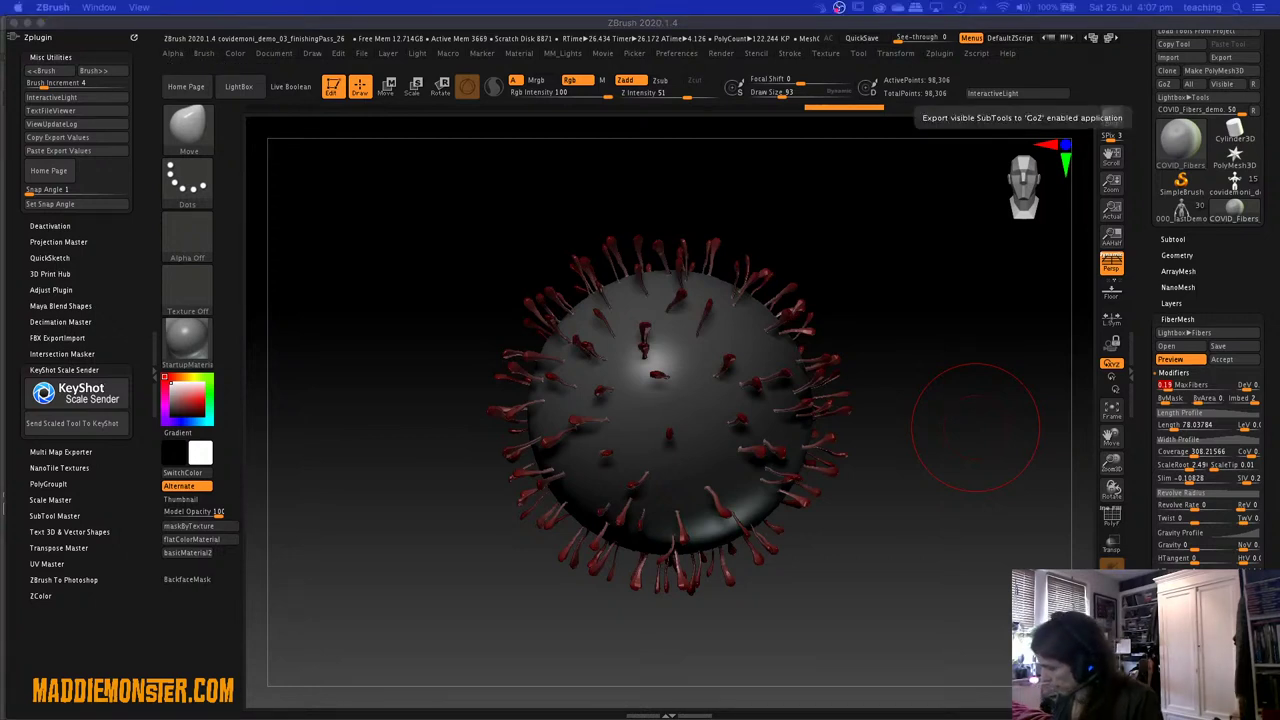
click(1216, 440)
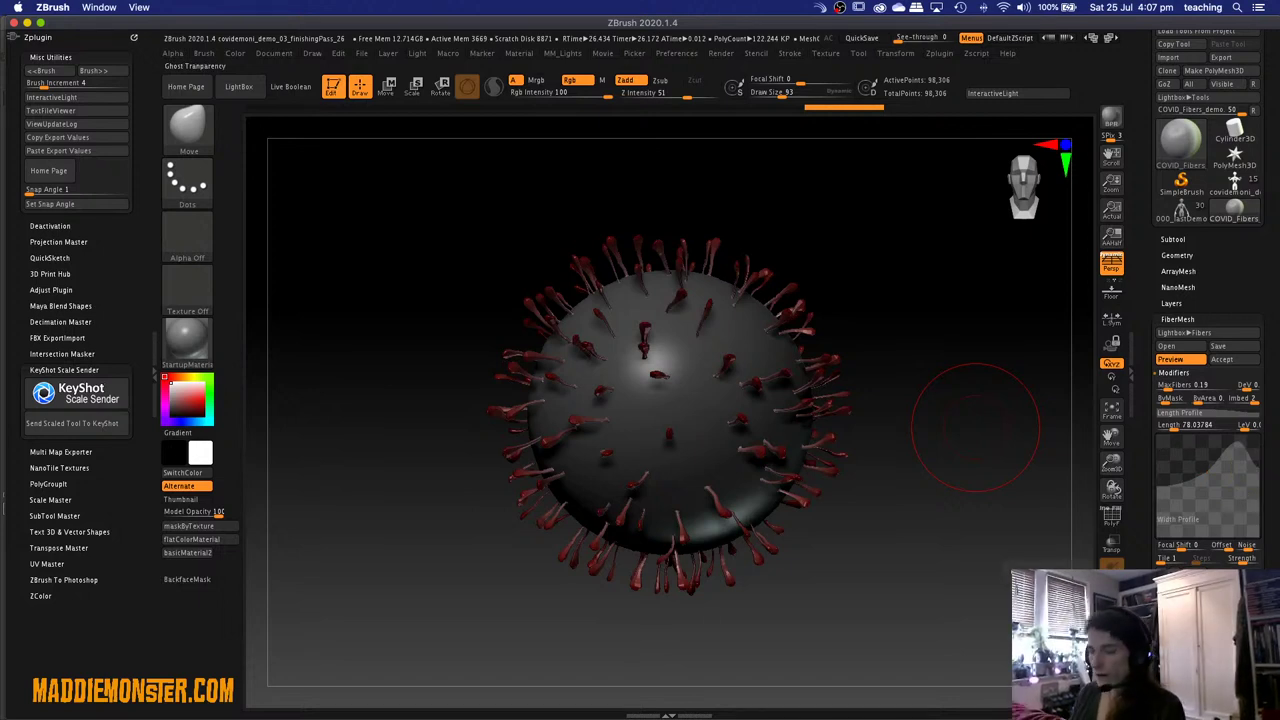
Reshape the fiber Width and Length Profile curves and set Focal Shift to about 19 for thin stems with bulbous tips.
drag(745, 290, 768, 277)
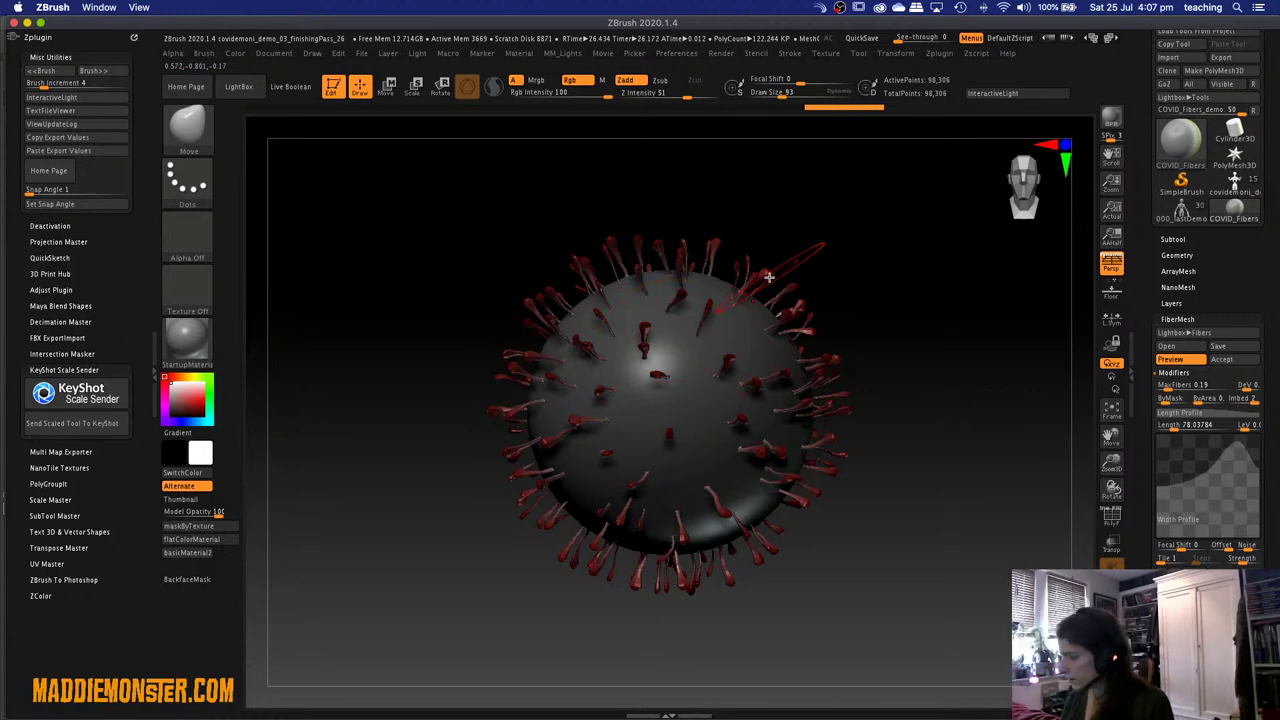
mouse_move(1157, 491)
drag(1157, 491, 1171, 514)
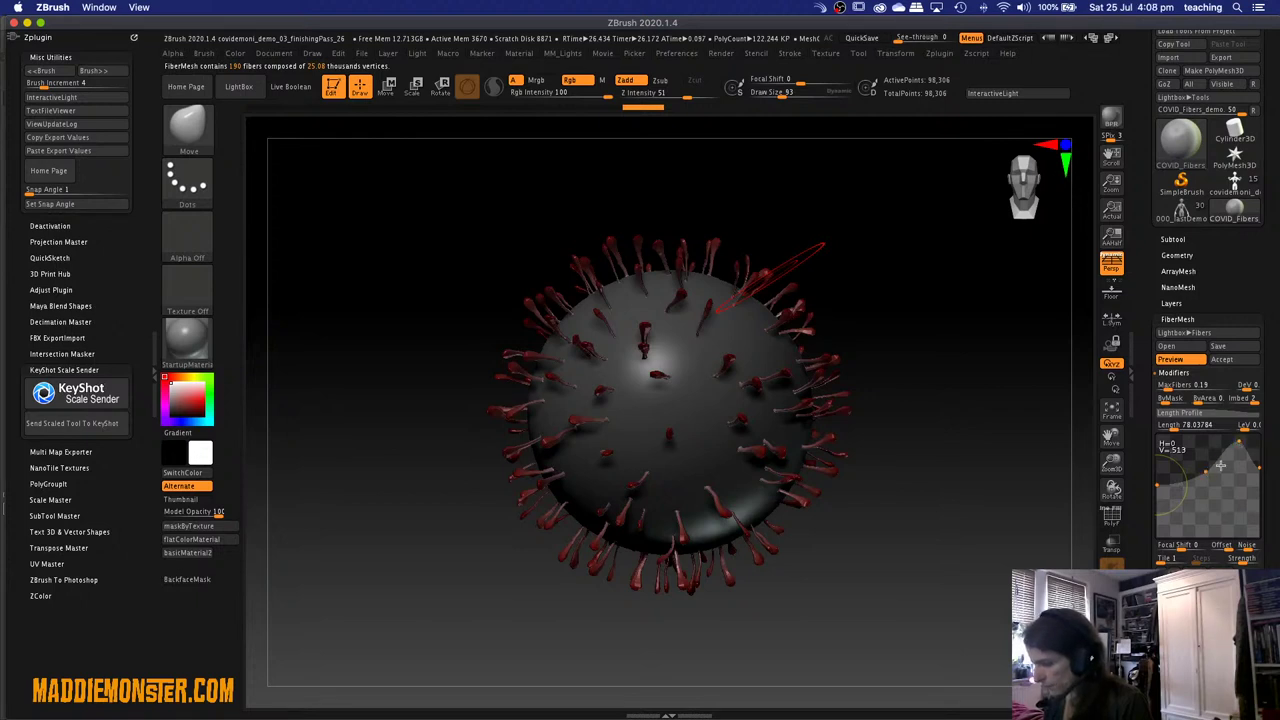
drag(1205, 470, 1257, 474)
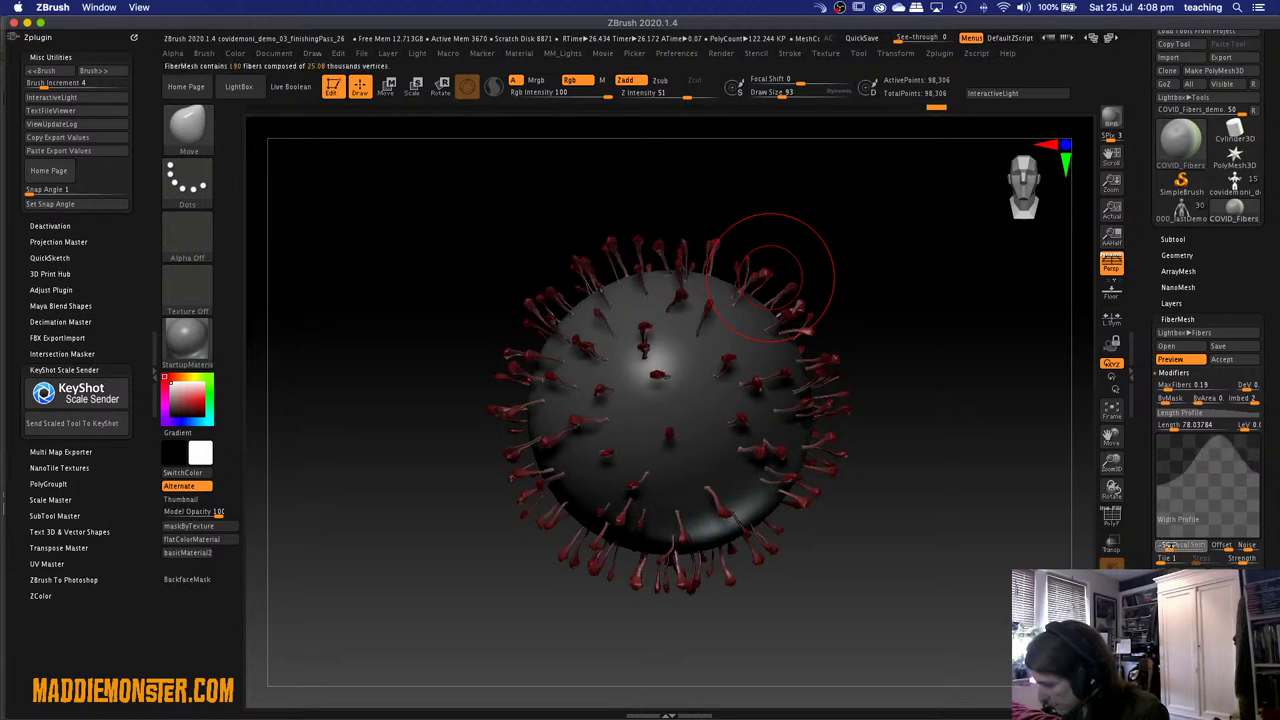
drag(1184, 546, 1172, 548)
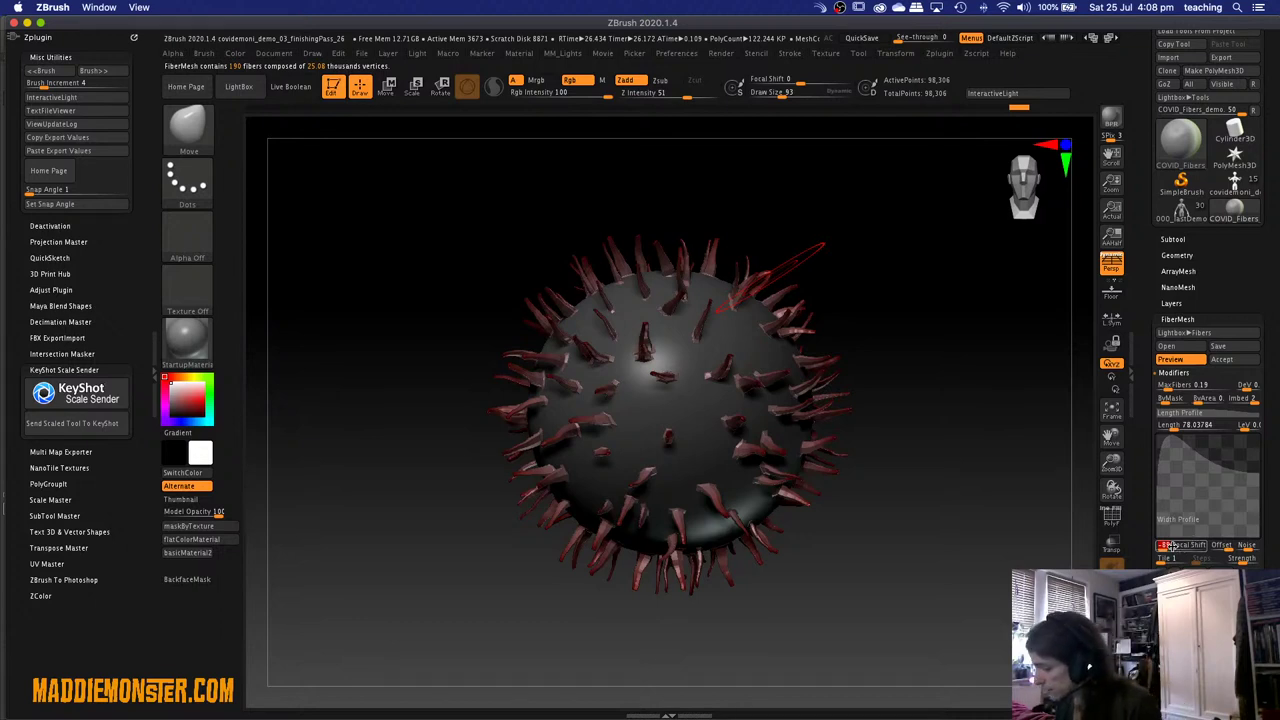
drag(1172, 546, 1185, 546)
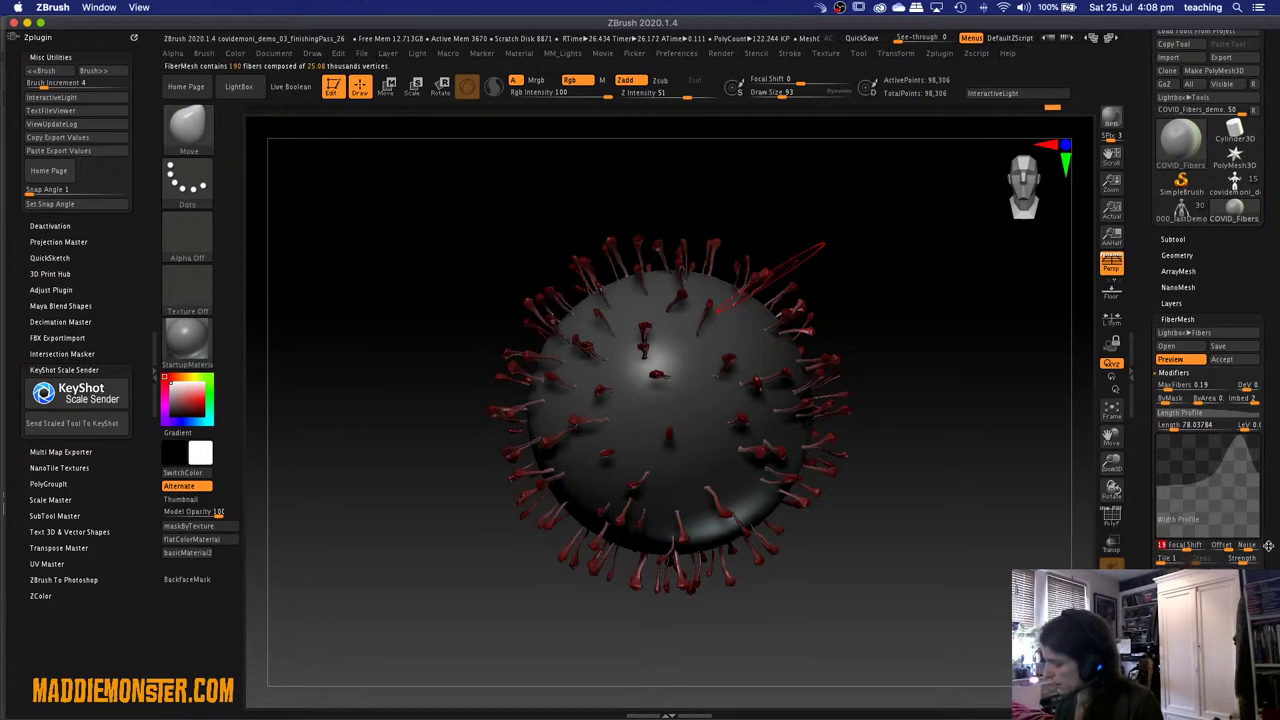
scroll(1220, 480, down, 10)
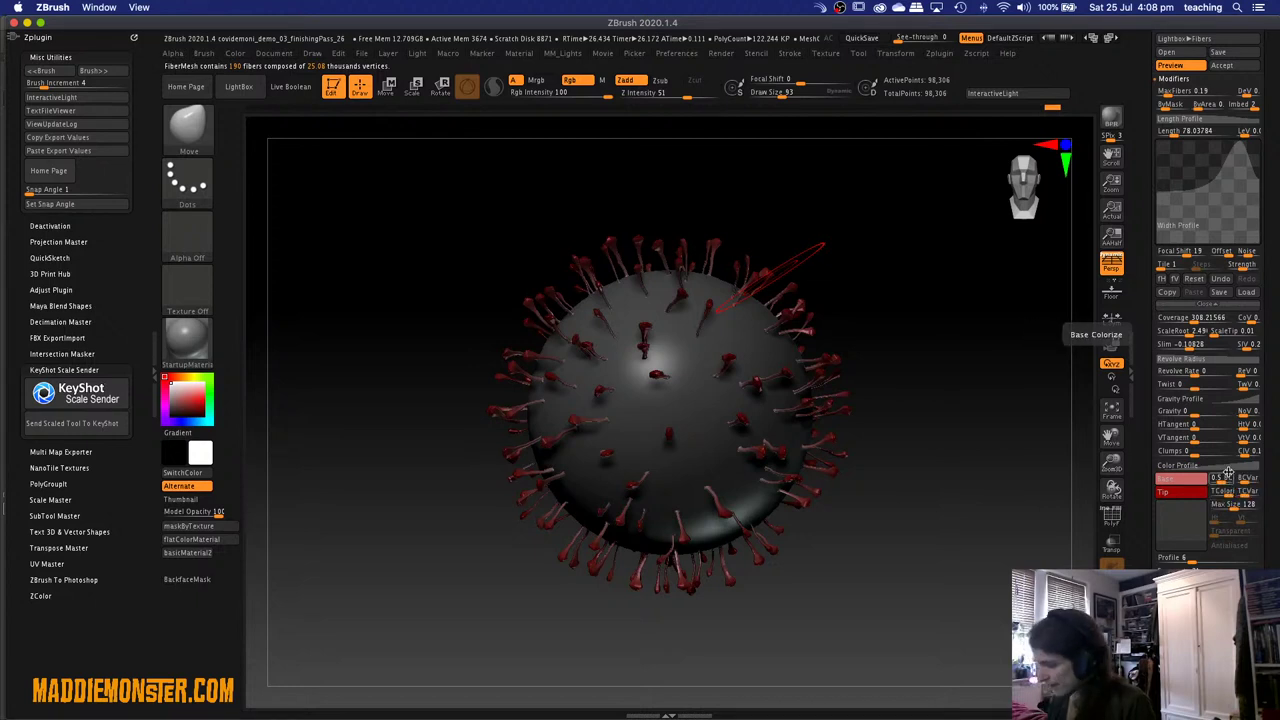
click(1228, 467)
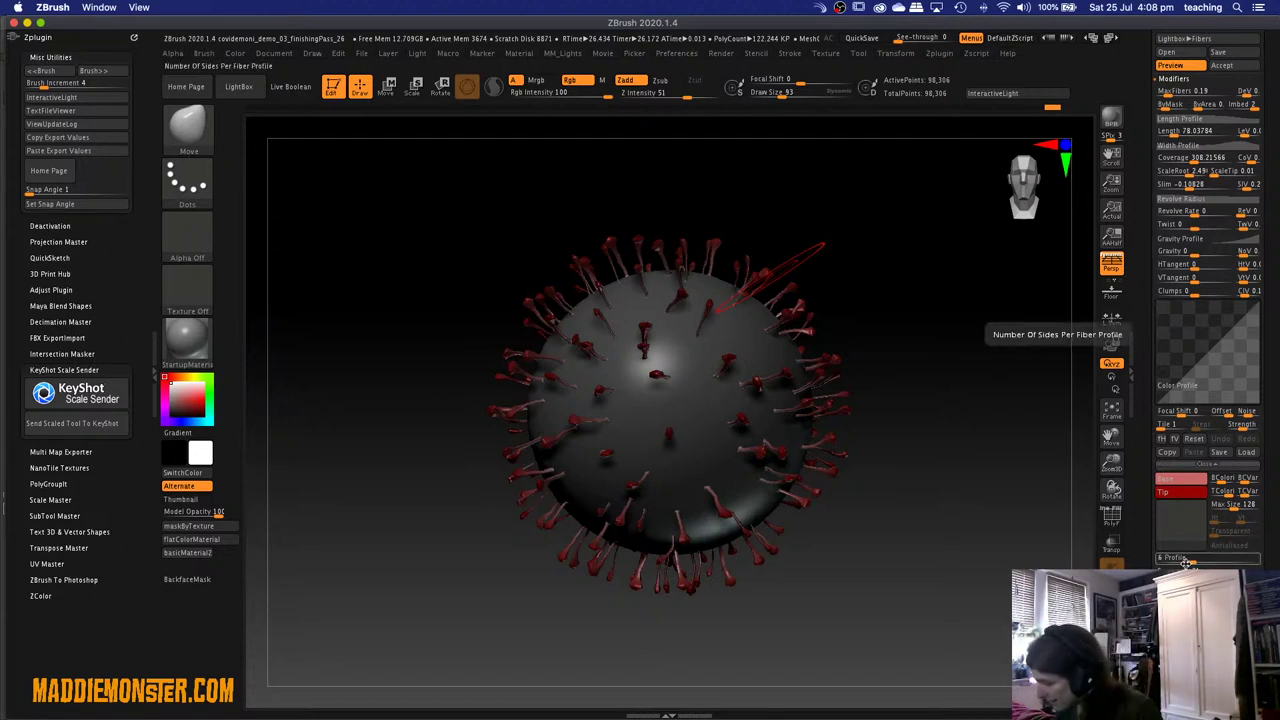
drag(1186, 559, 1170, 563)
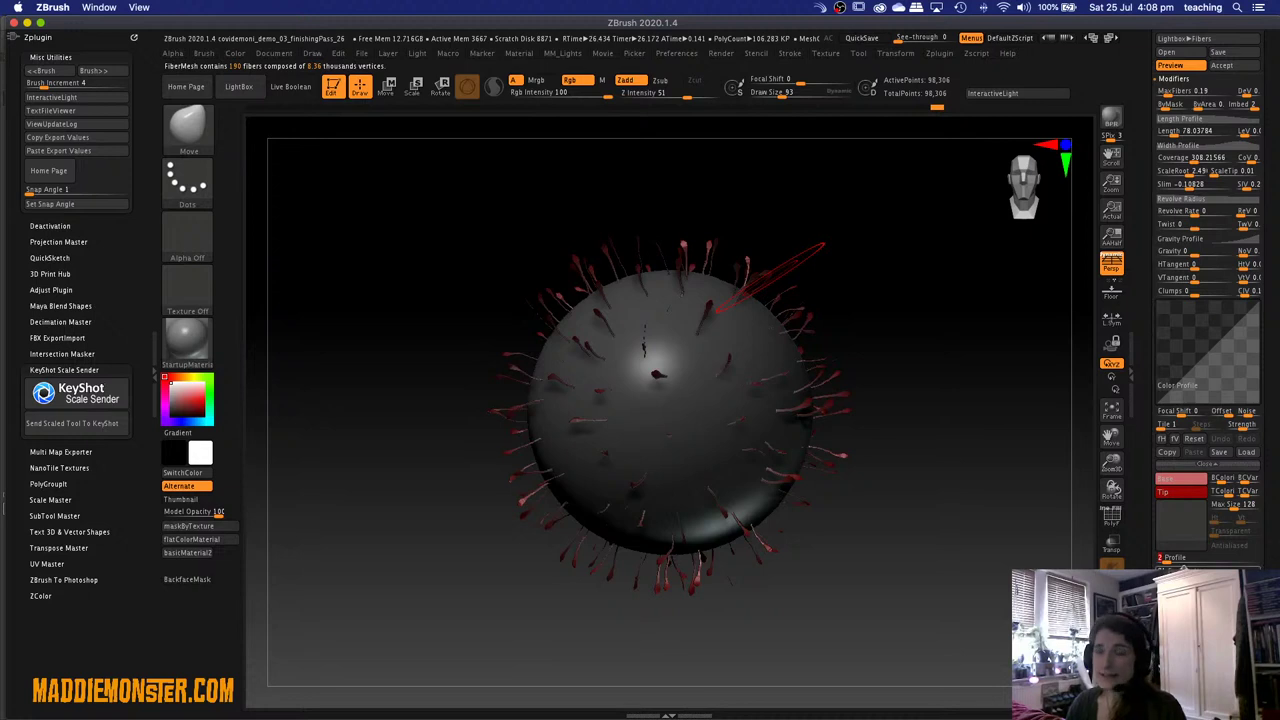
click(1168, 556)
drag(1168, 556, 1190, 562)
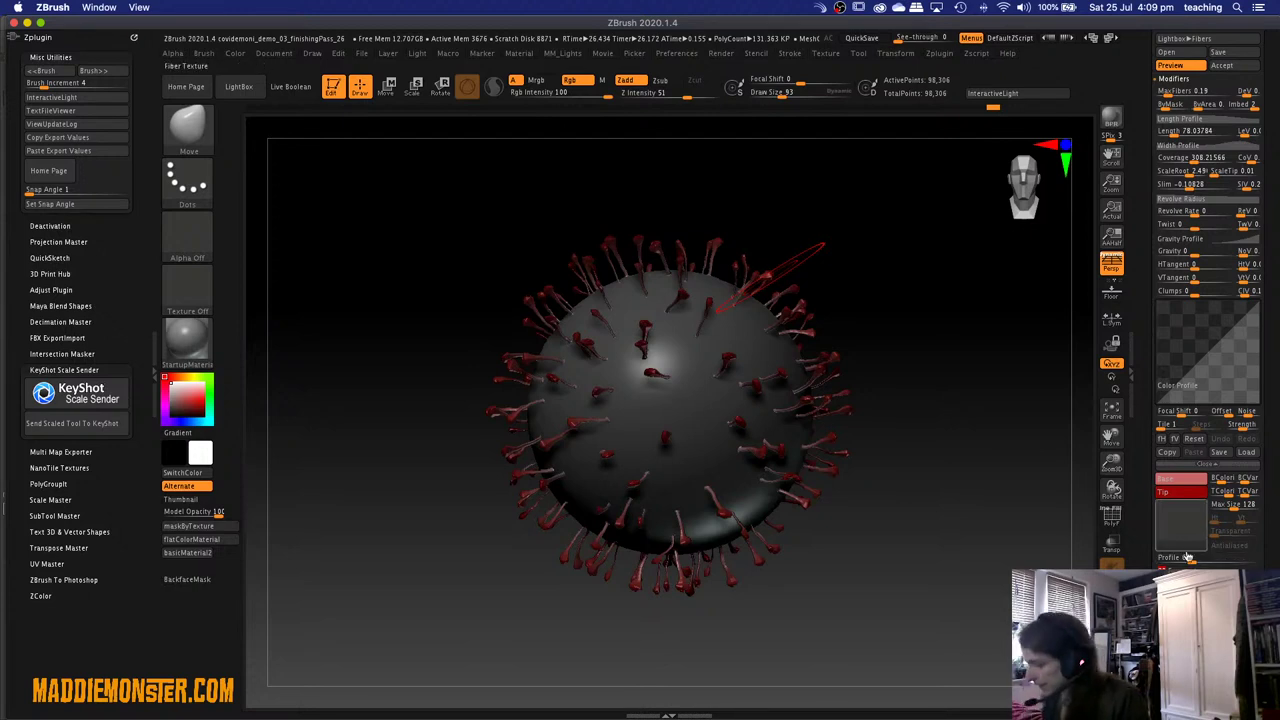
drag(1269, 240, 1262, 392)
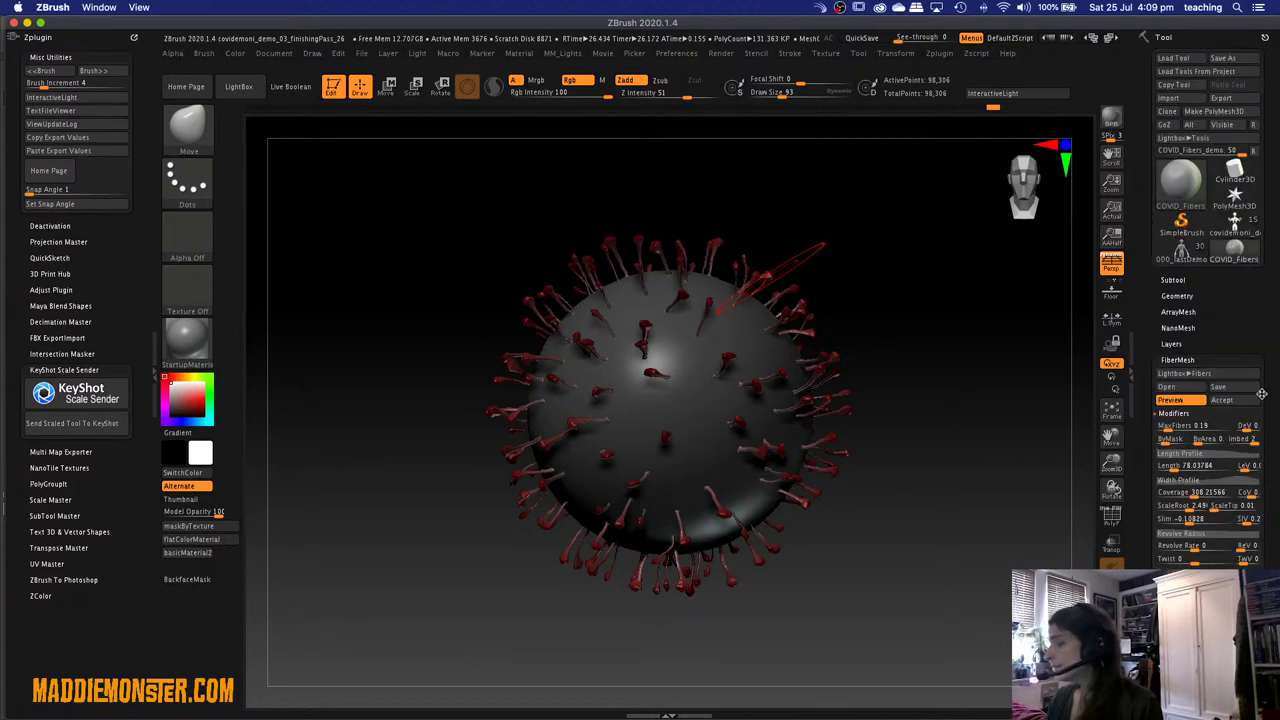
Accept the fiber preview as the Fibers53 subtool and raise Draw Size to 272.
click(1222, 399)
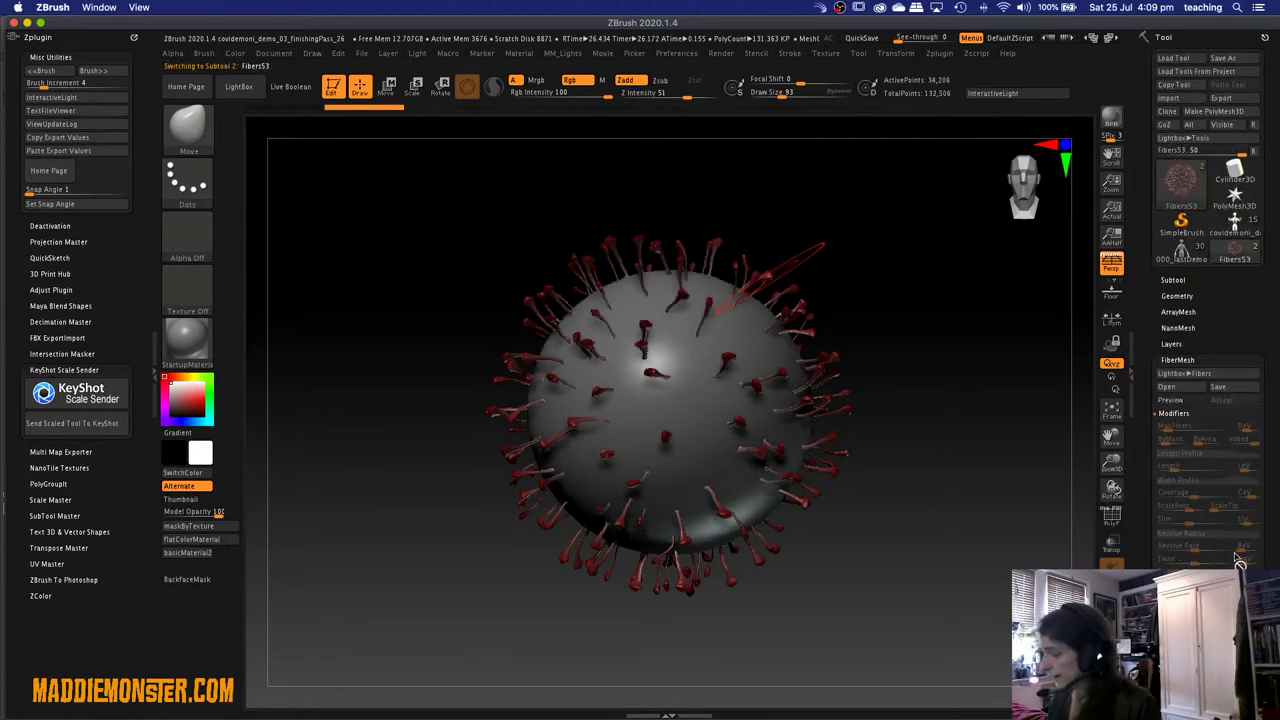
mouse_move(883, 600)
mouse_down()
mouse_move(857, 594)
mouse_move(903, 594)
mouse_move(864, 581)
mouse_up()
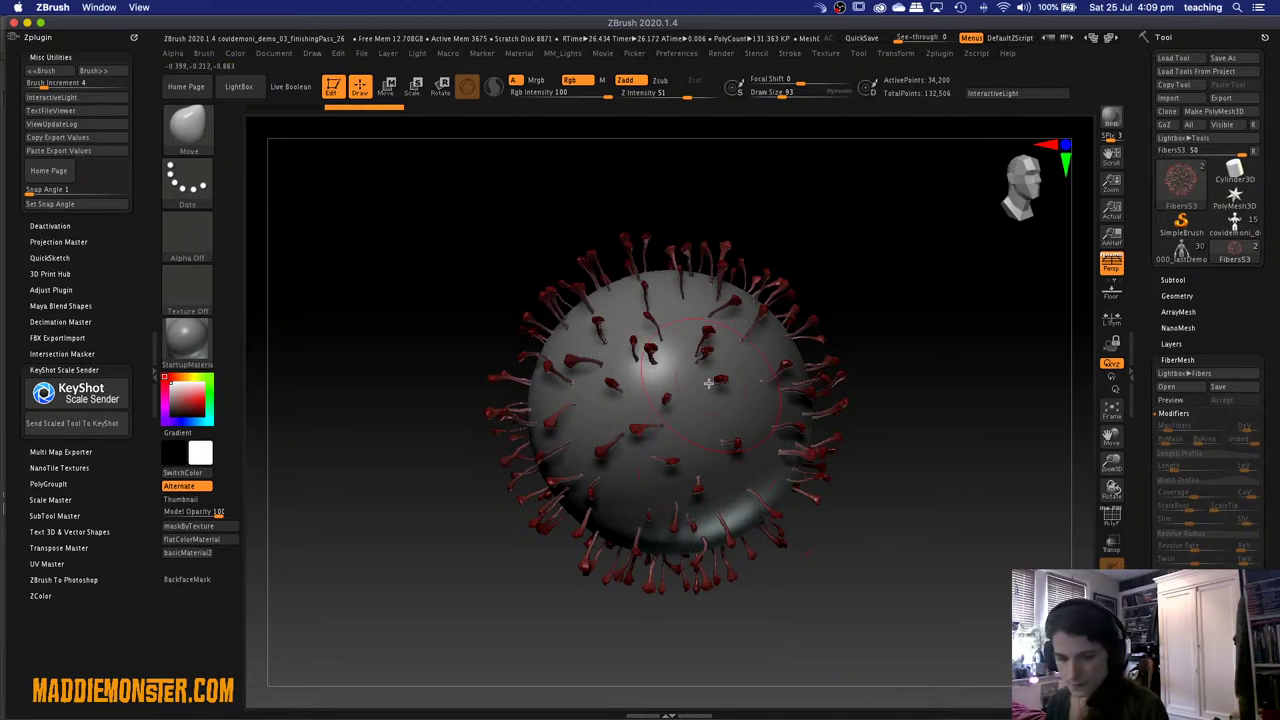
key(space)
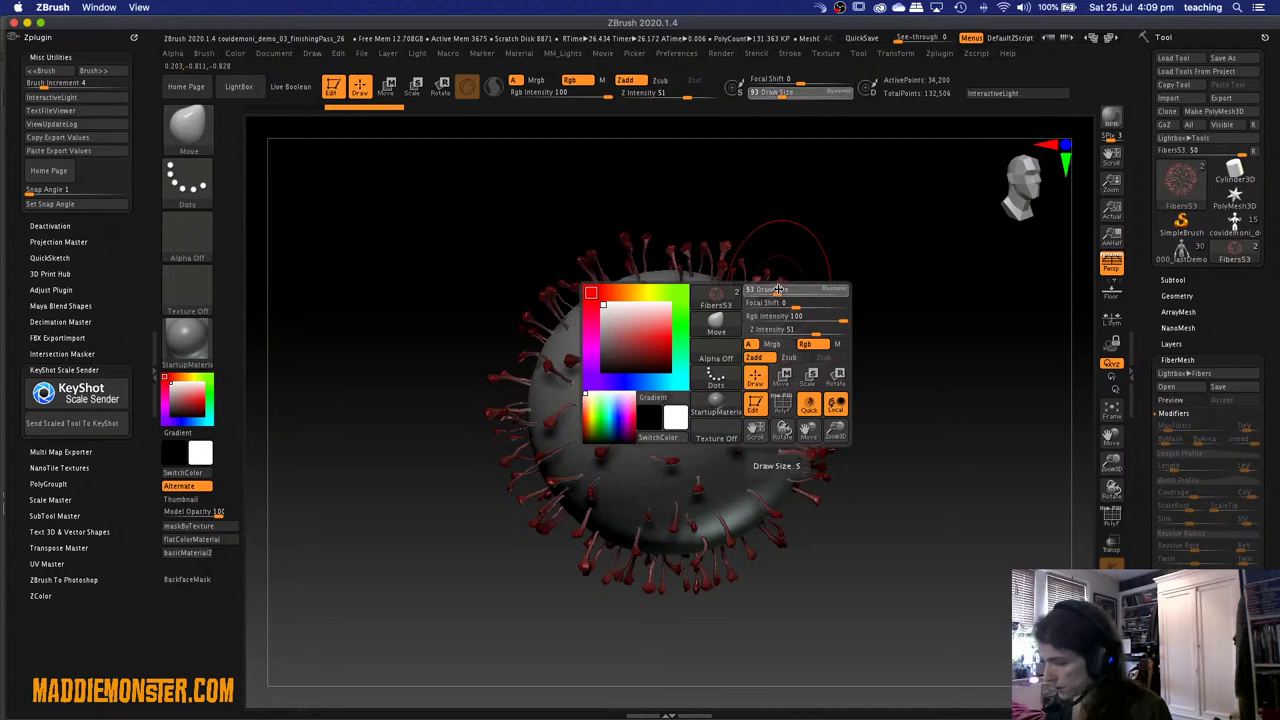
mouse_move(760, 289)
mouse_down()
mouse_move(797, 297)
mouse_move(774, 296)
mouse_move(764, 347)
mouse_move(792, 338)
mouse_move(802, 305)
mouse_move(763, 287)
mouse_up()
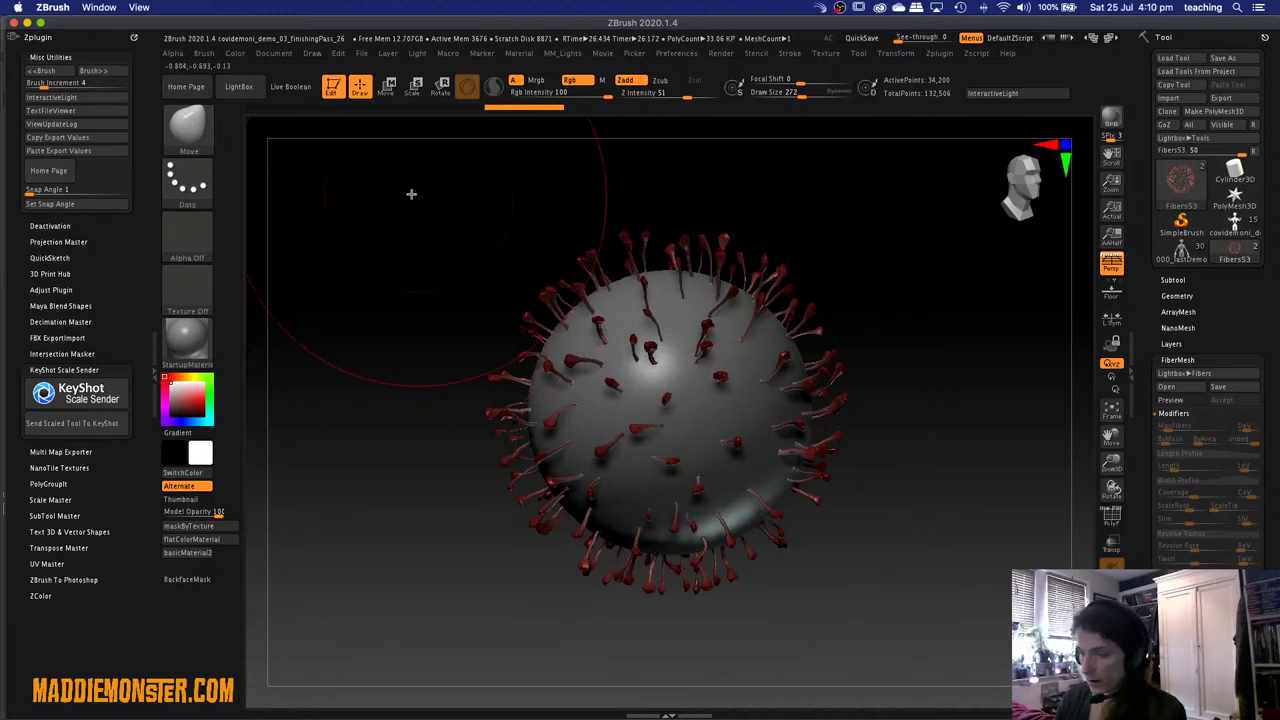
Turn off Auto Mask FiberMesh, test a stroke on the right-side fibers, then undo it.
click(203, 53)
scroll(289, 420, down, 5)
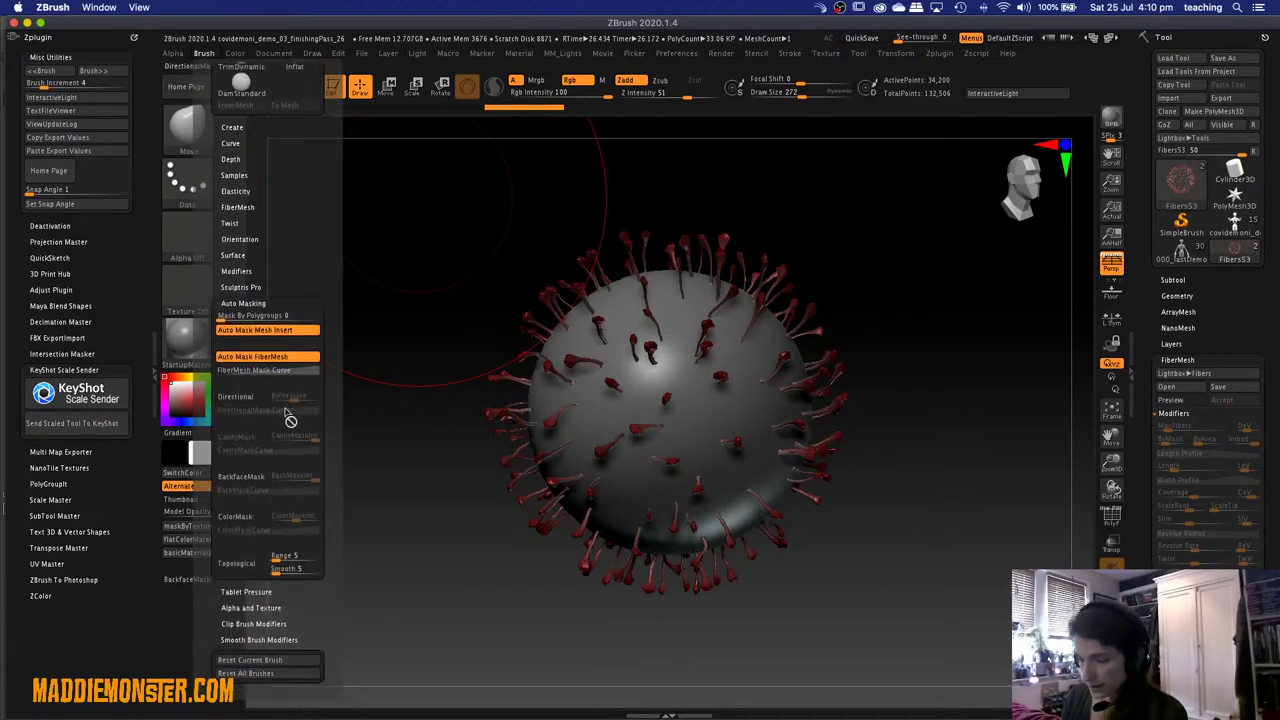
click(276, 360)
drag(722, 252, 836, 514)
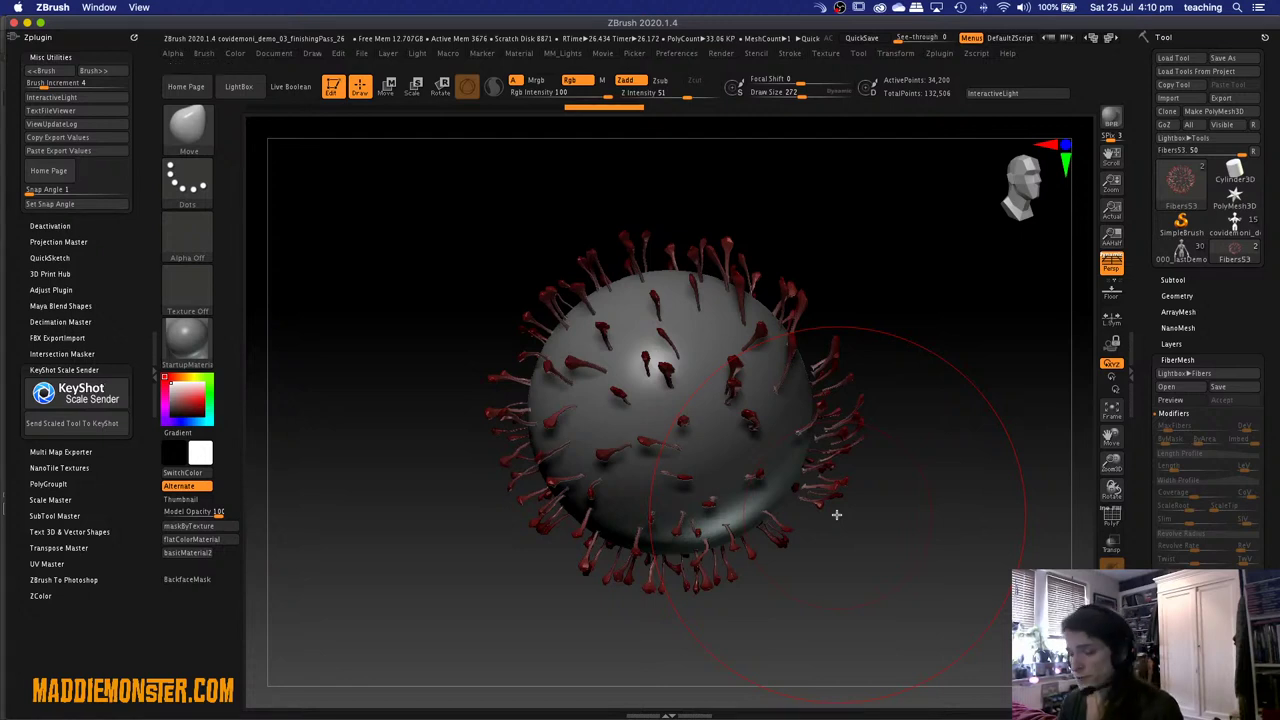
key(super+z)
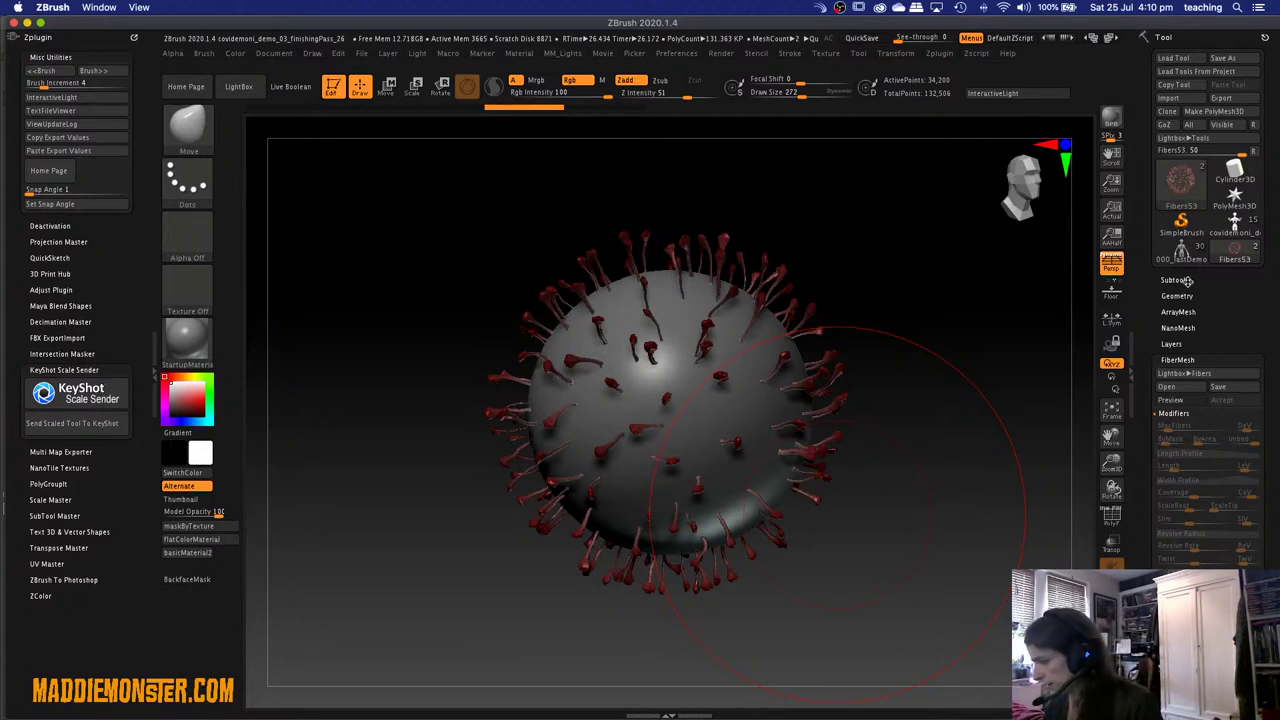
Select the Fibers53 subtool and subdivide it once with Ctrl+D.
click(1188, 280)
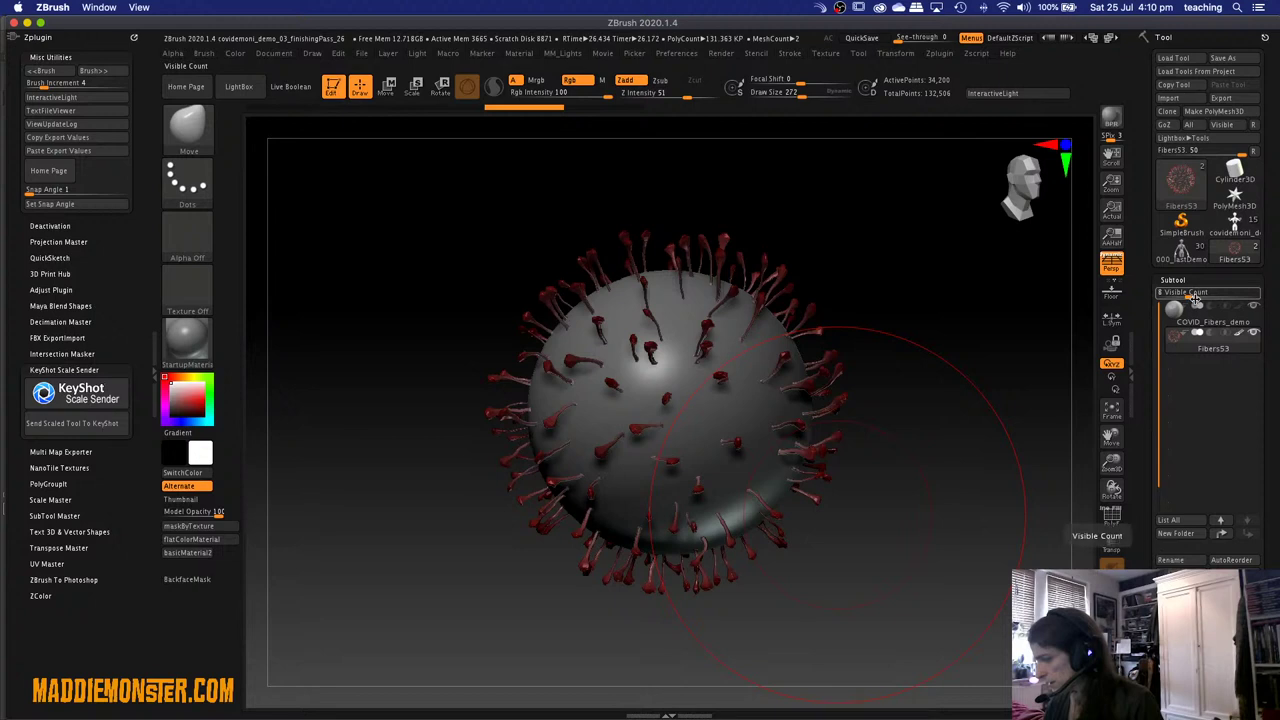
click(1176, 312)
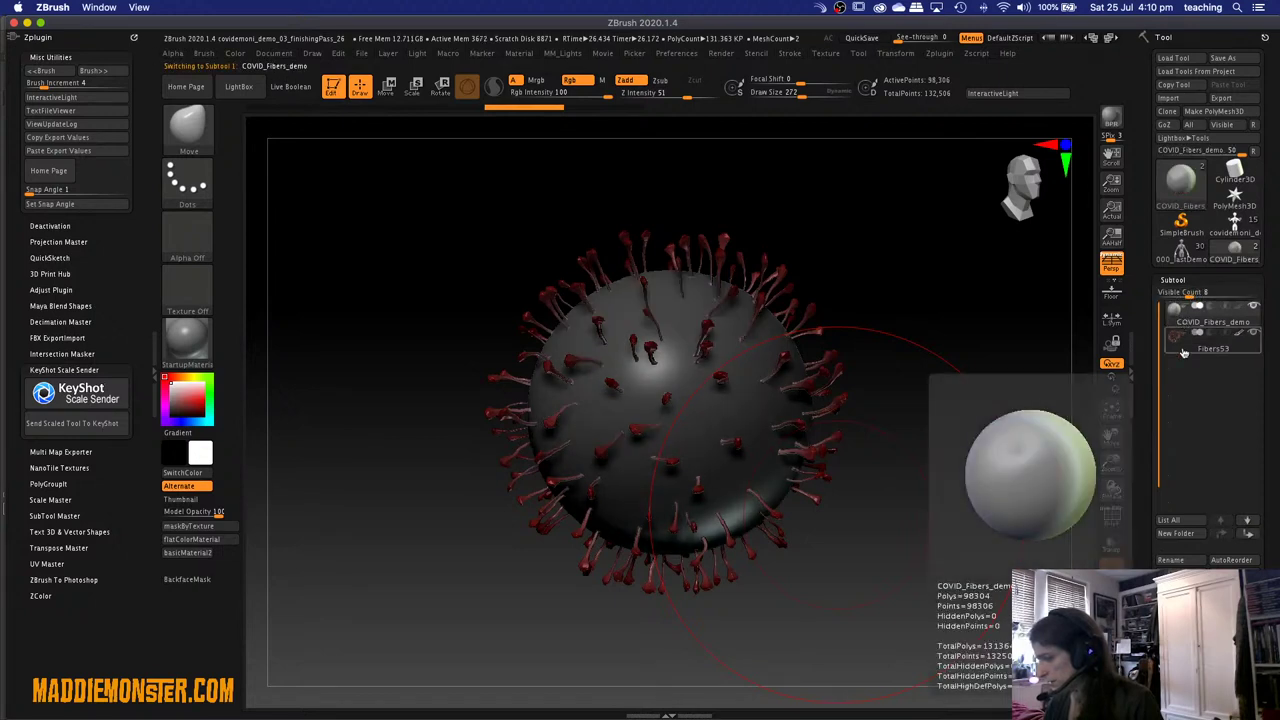
key(shift)
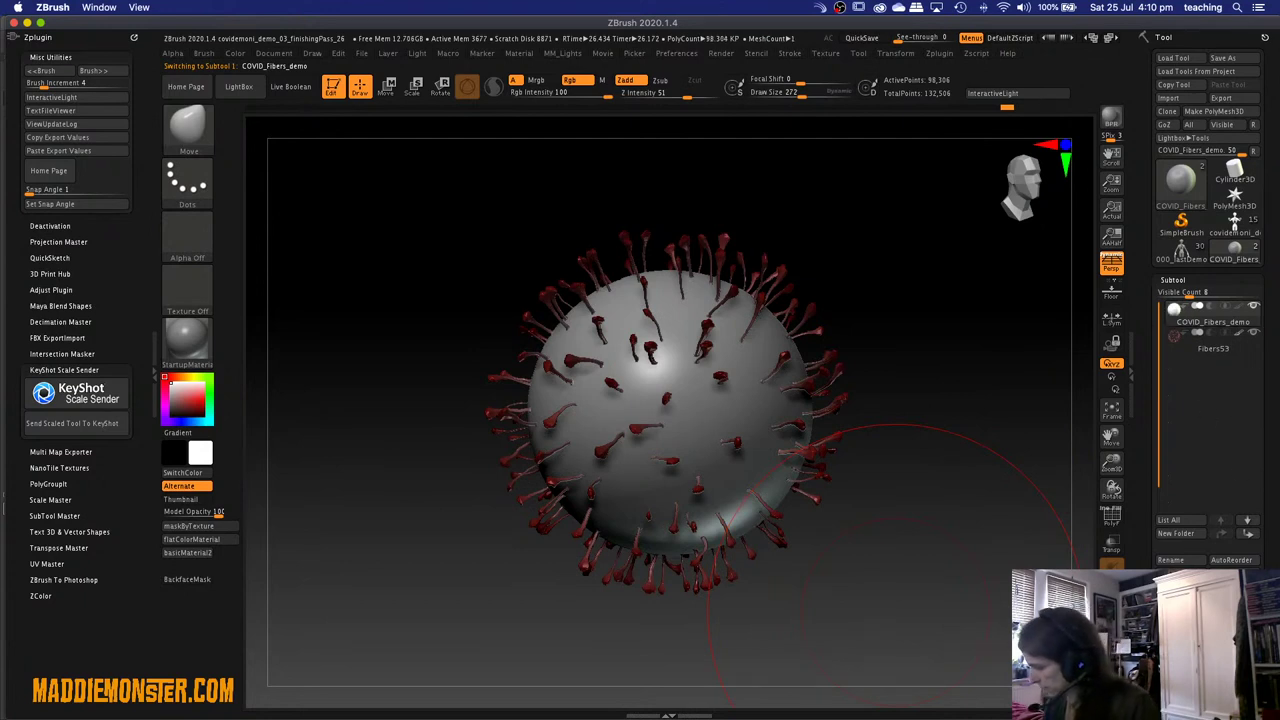
scroll(1208, 300, down, 5)
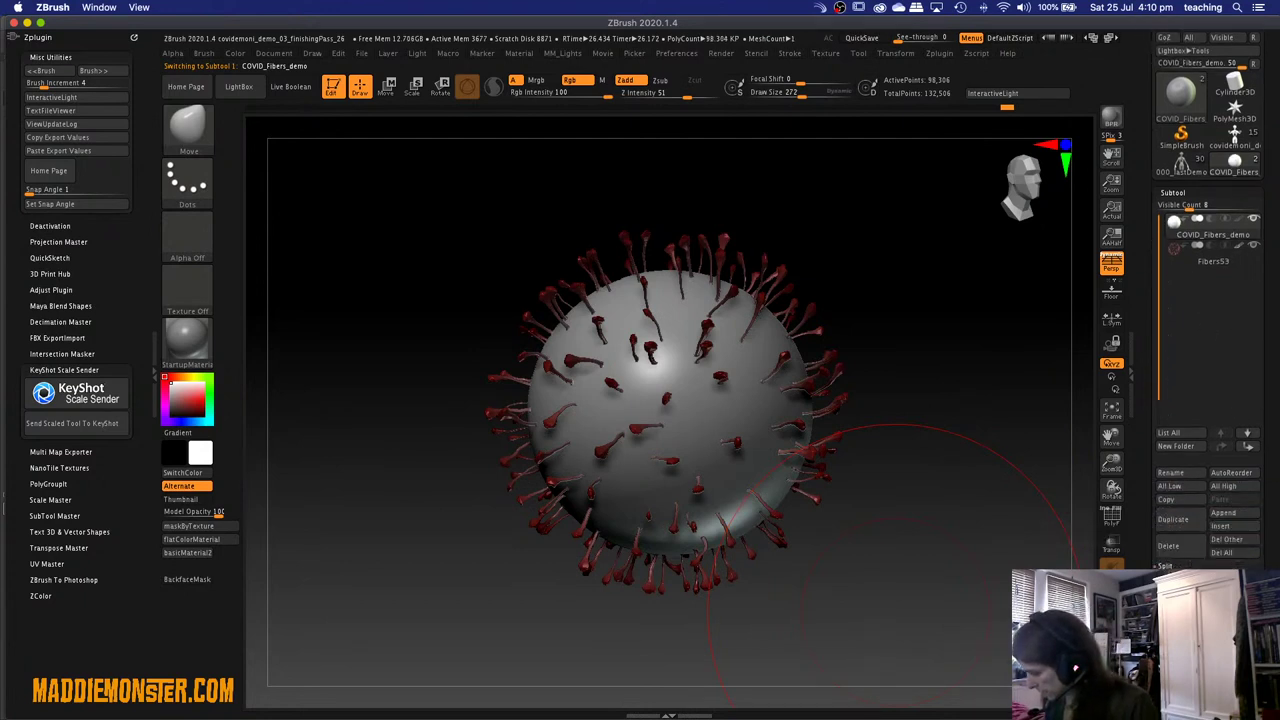
click(1212, 240)
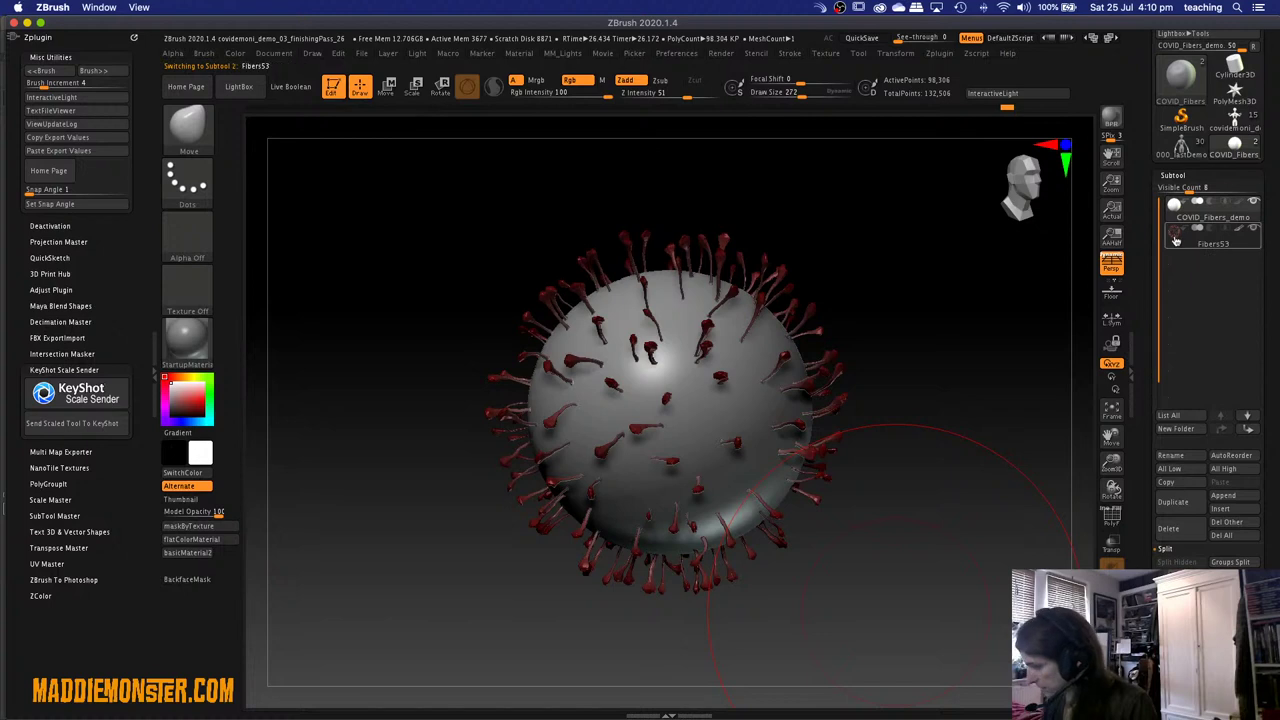
key(ctrl)
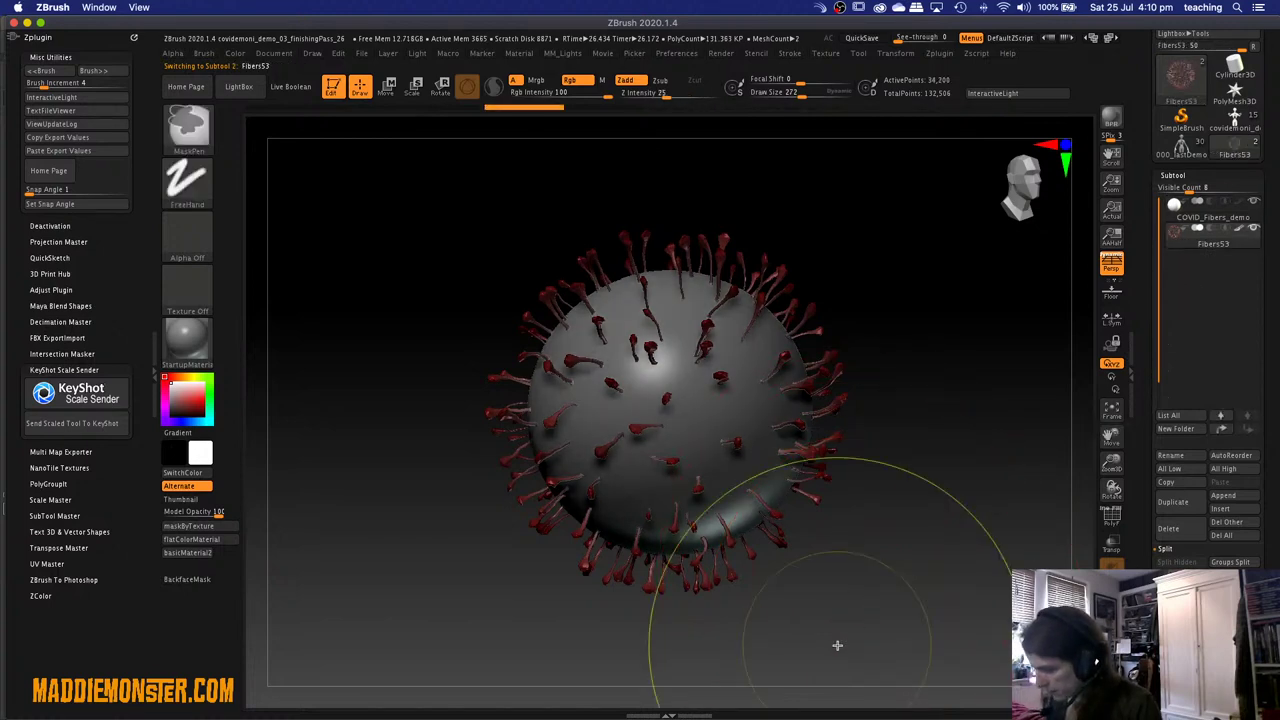
ctrl+drag(837, 645, 806, 663)
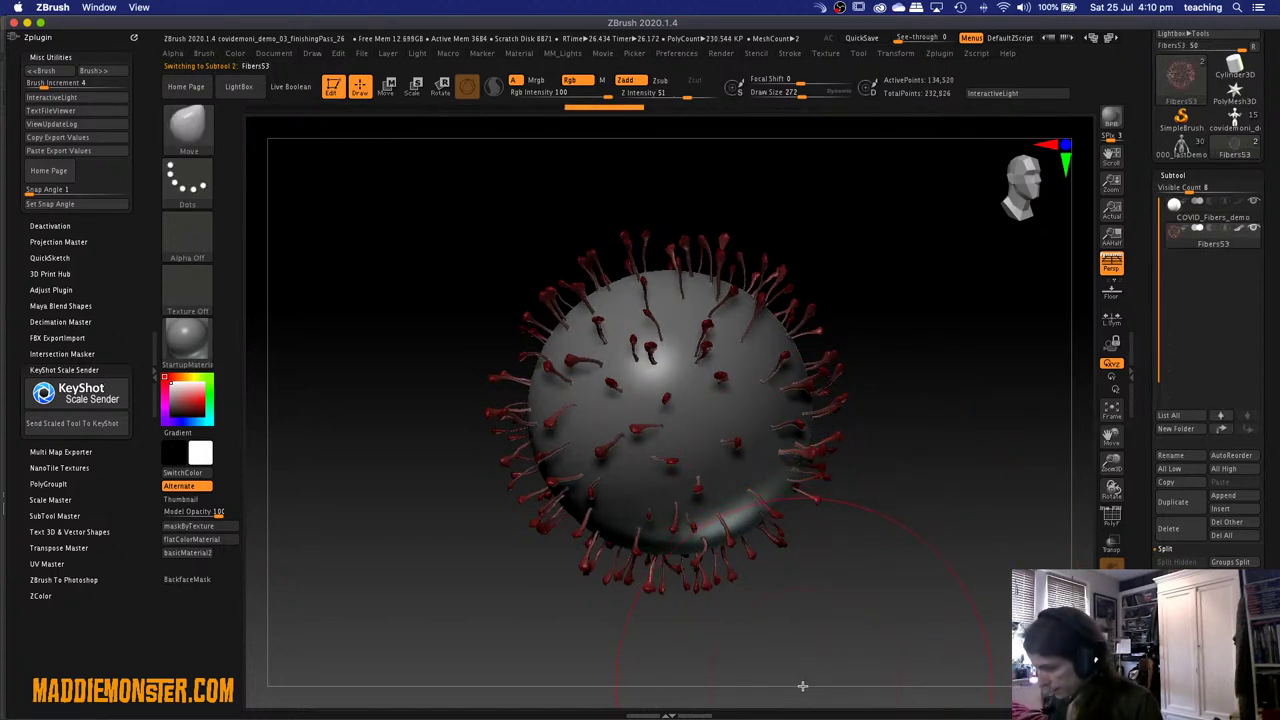
Merge Fibers53 down into the COVID_Fibers_demo sphere as a single subtool.
click(1212, 216)
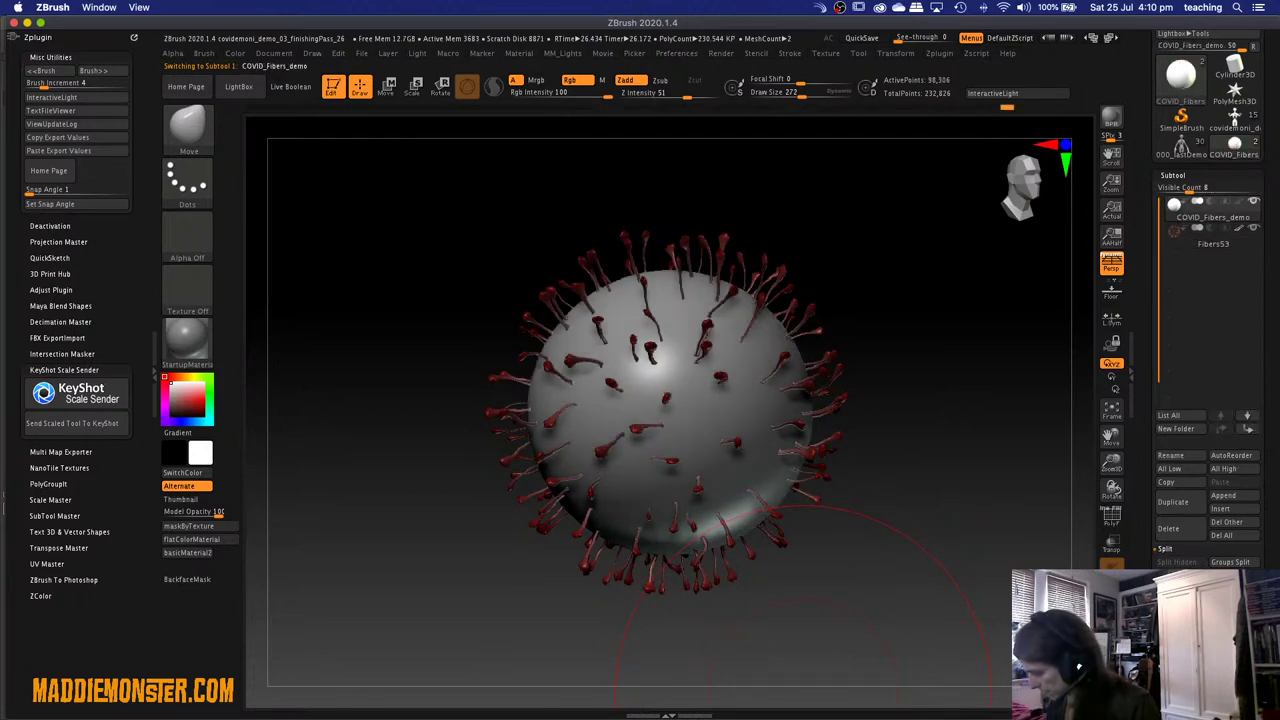
click(1111, 440)
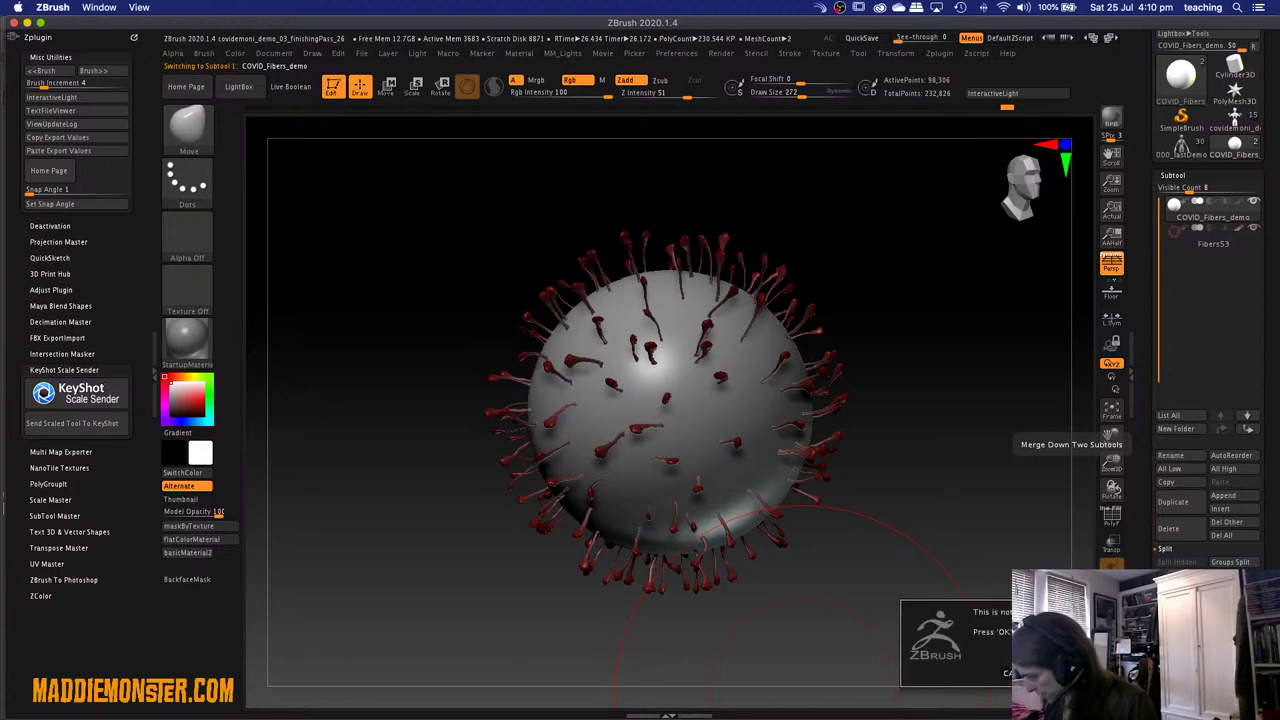
key(Return)
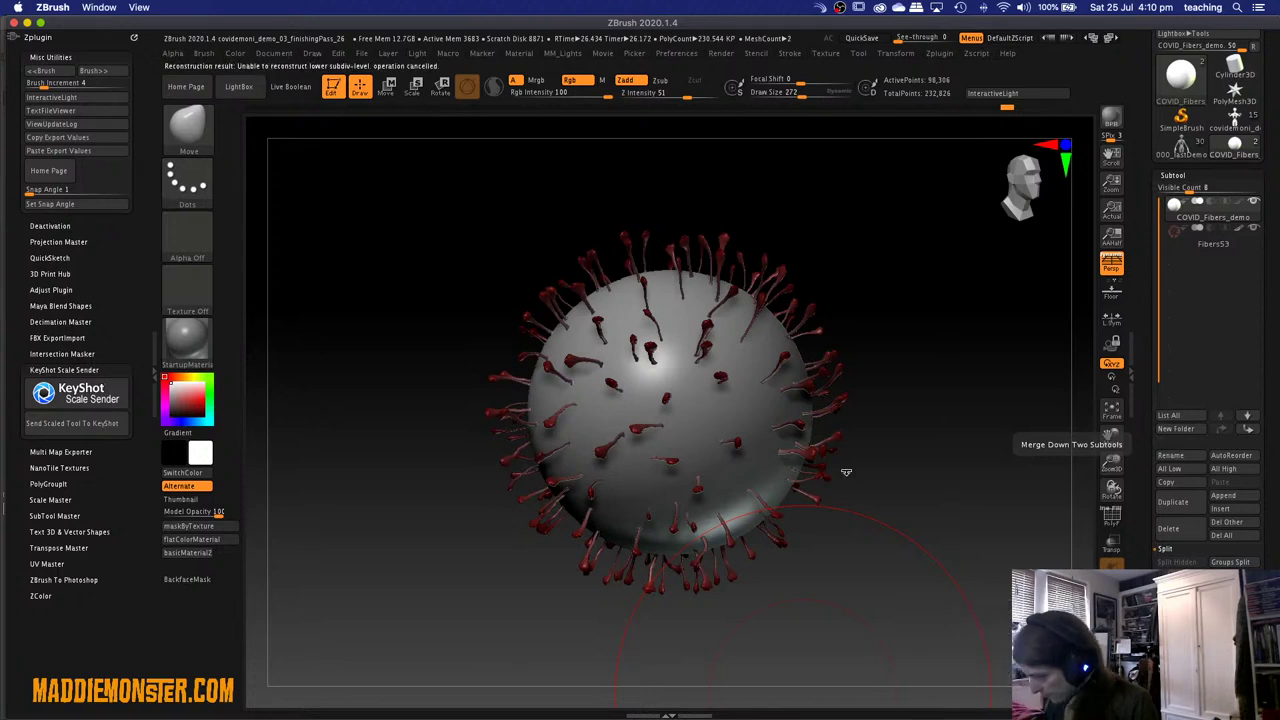
drag(874, 604, 878, 605)
key(w)
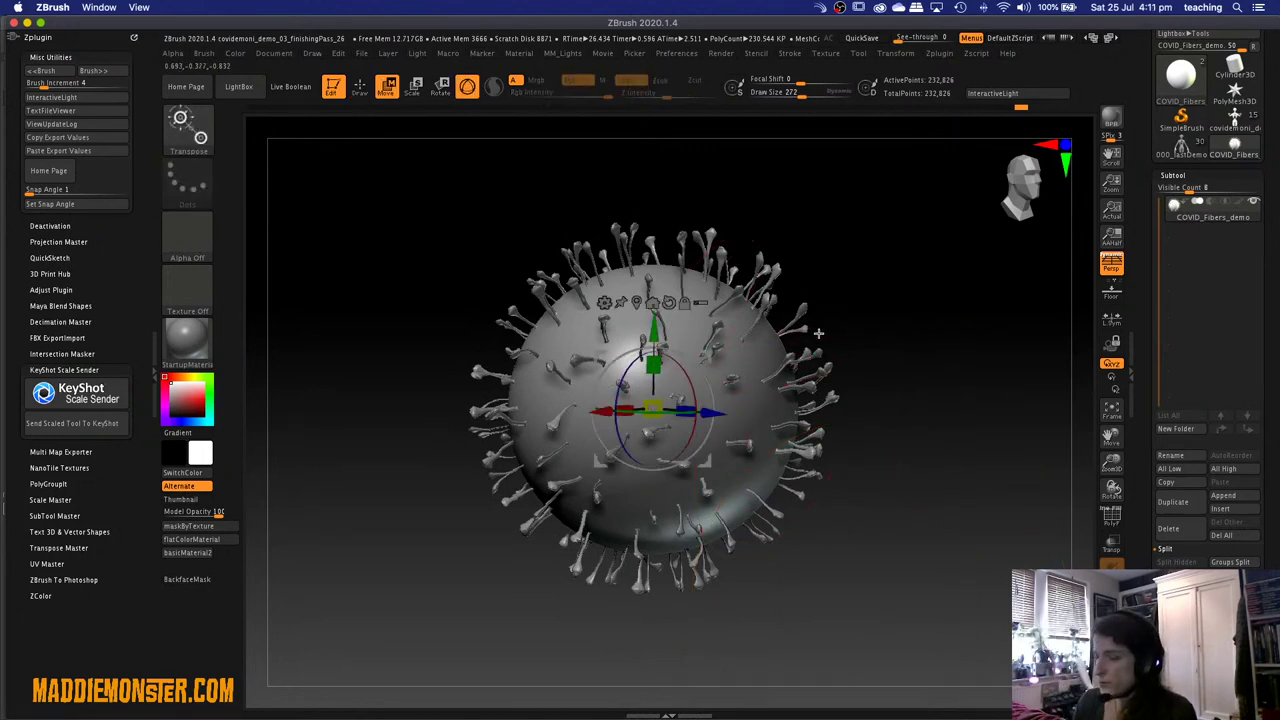
Open the gizmo's Transform Type popup of deformers and remesh operations.
click(603, 303)
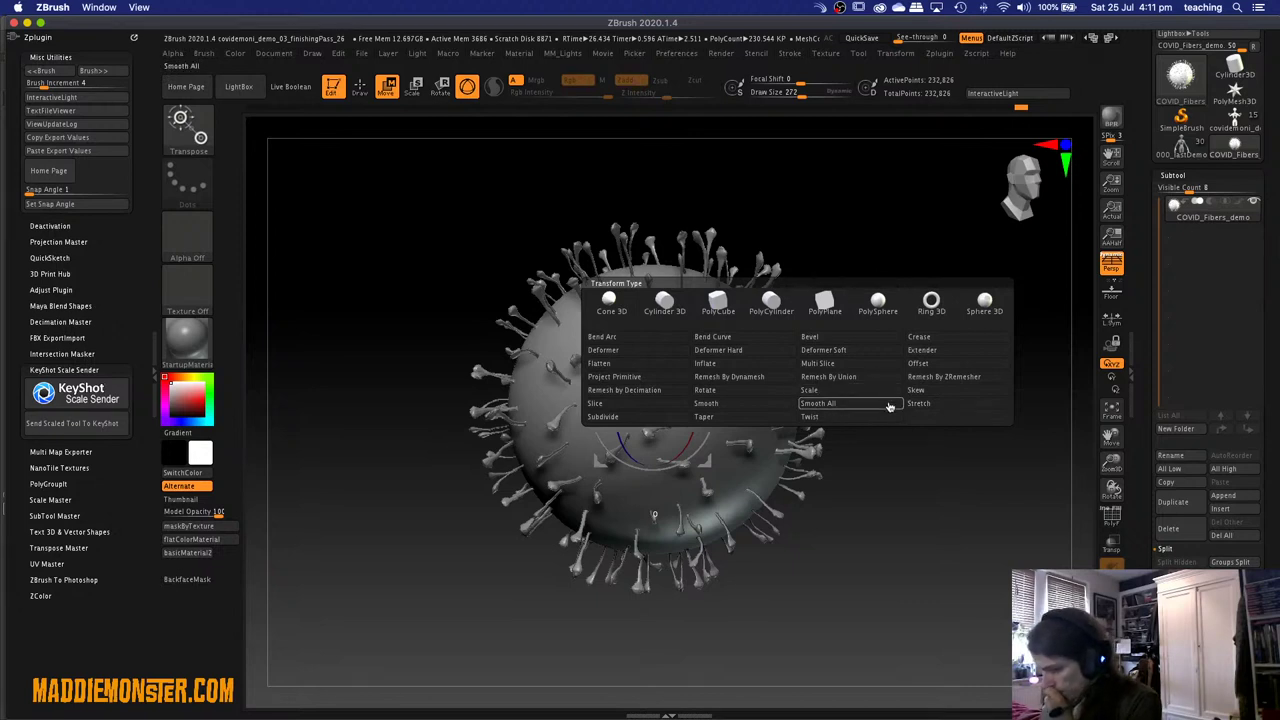
Remesh the sphere and fibers by union, show PolyFrame, and set Draw Size to 162.
click(840, 377)
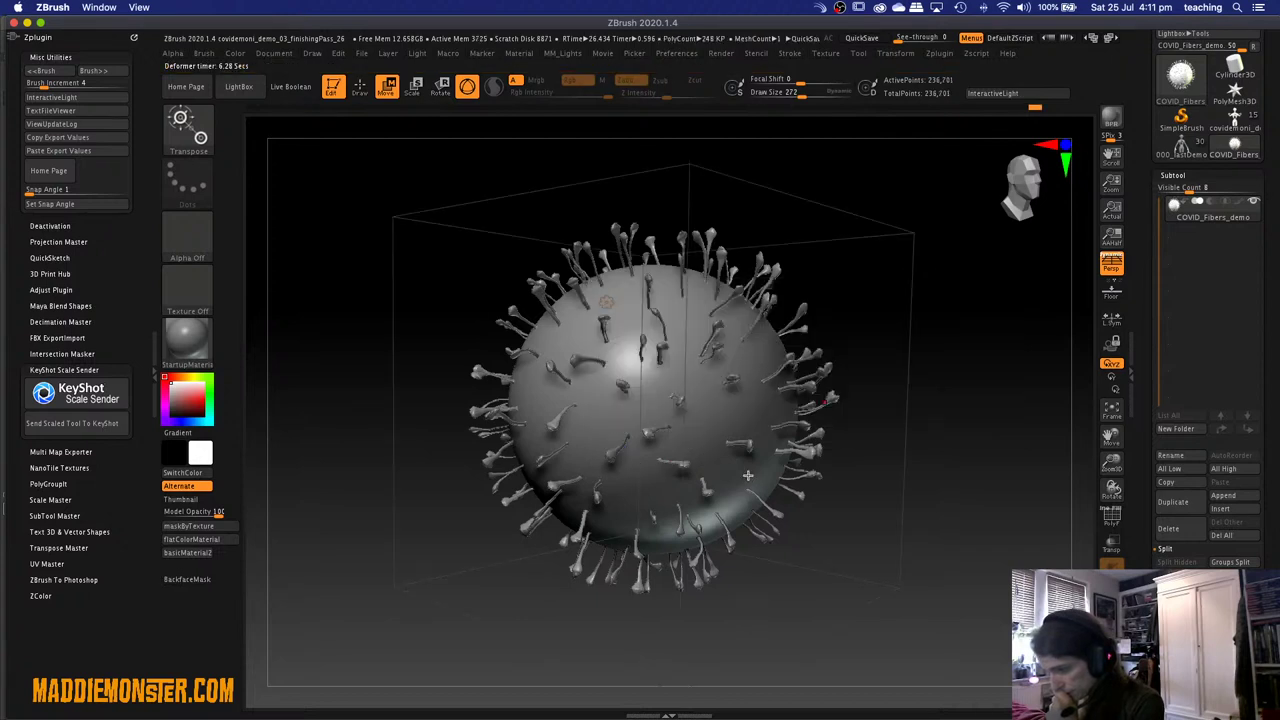
key(shift+f)
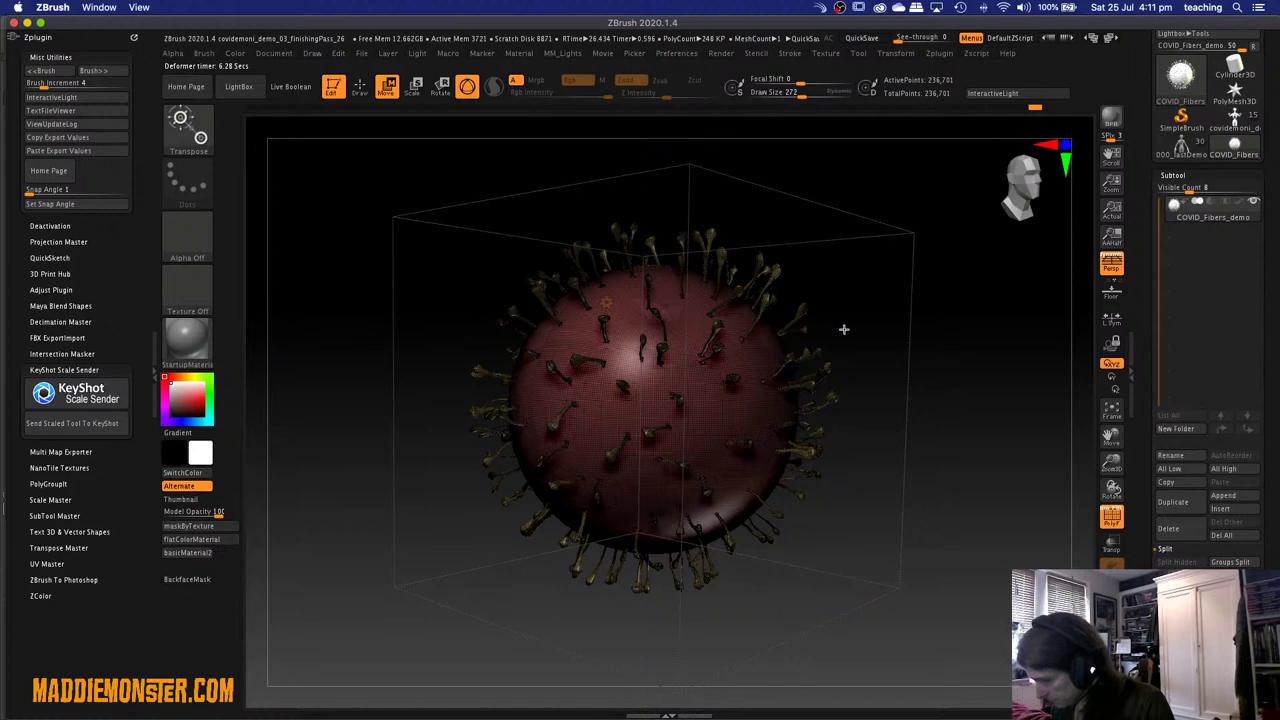
click(608, 300)
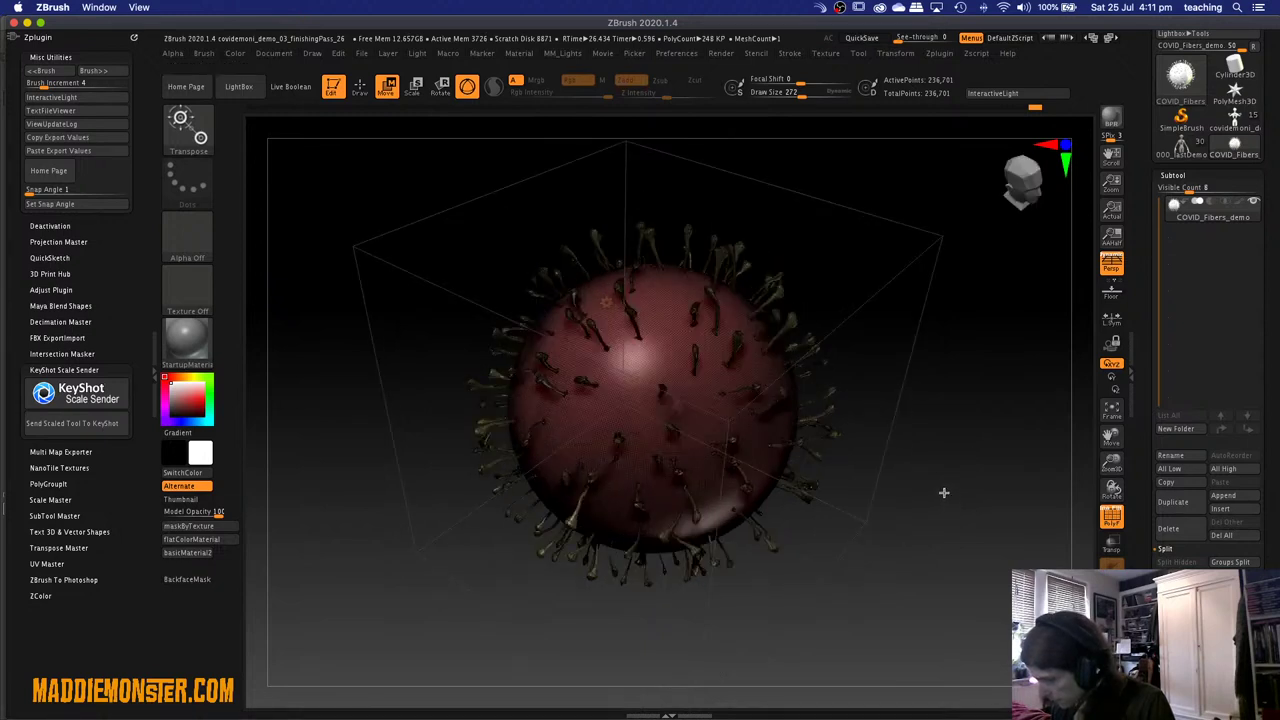
key(q)
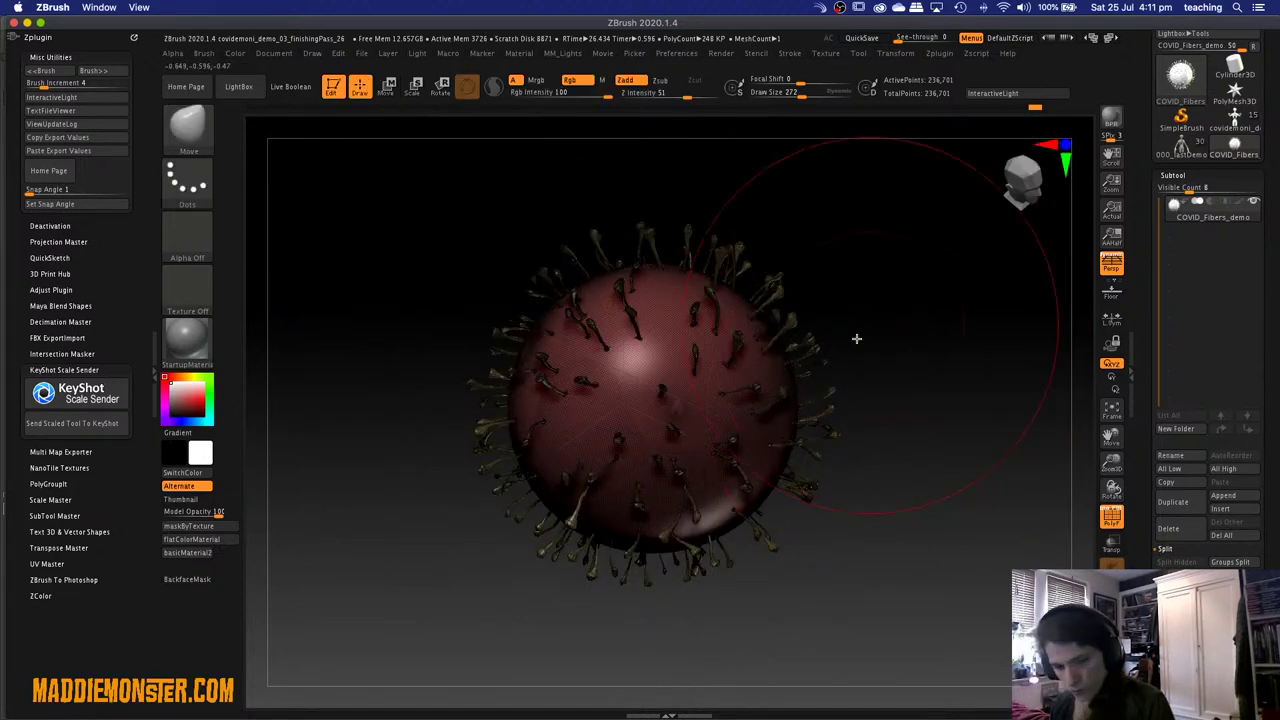
key(space)
drag(720, 339, 706, 340)
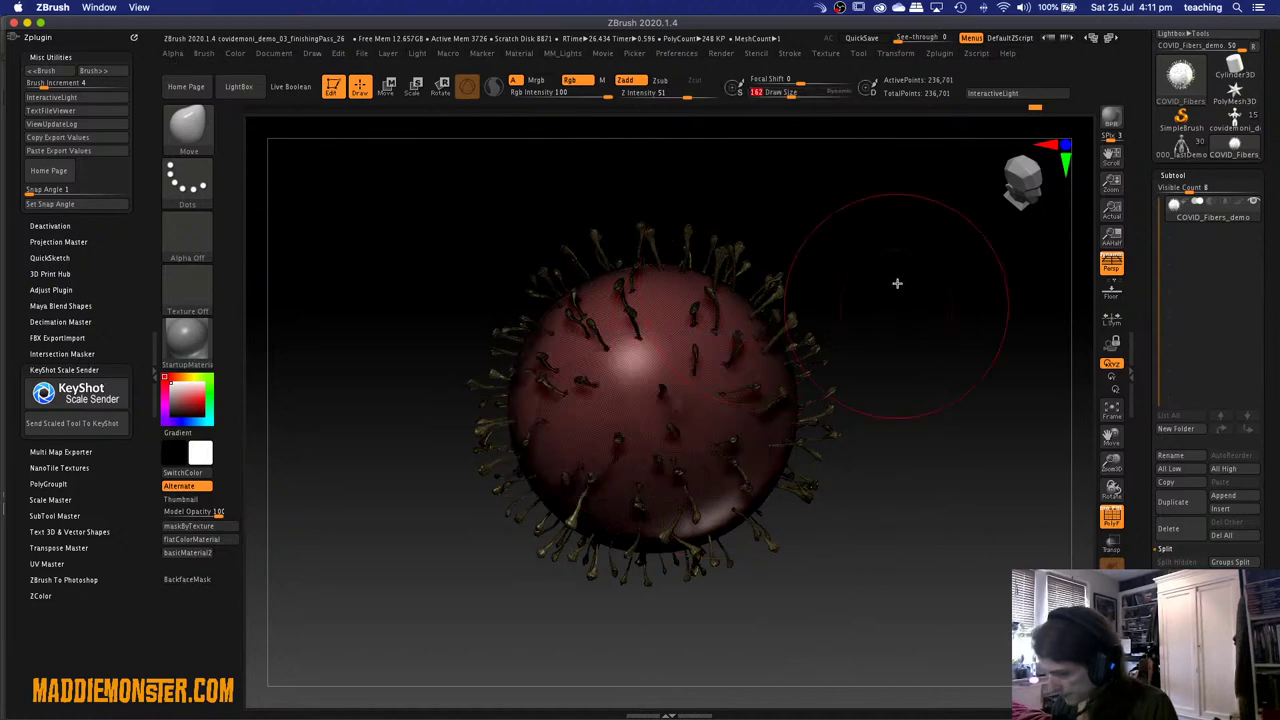
Frame the creature, hide the sphere to isolate the fibers, and lower Draw Size to 120.
scroll(906, 444, up, 5)
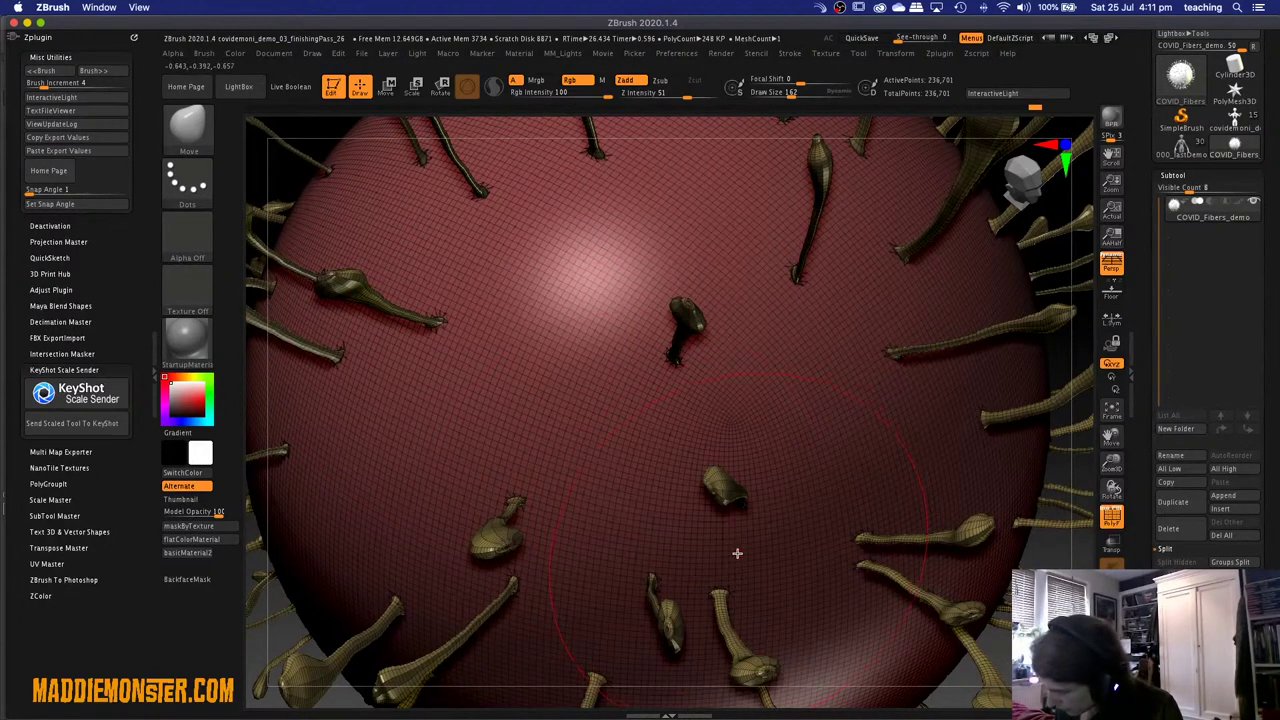
key(f)
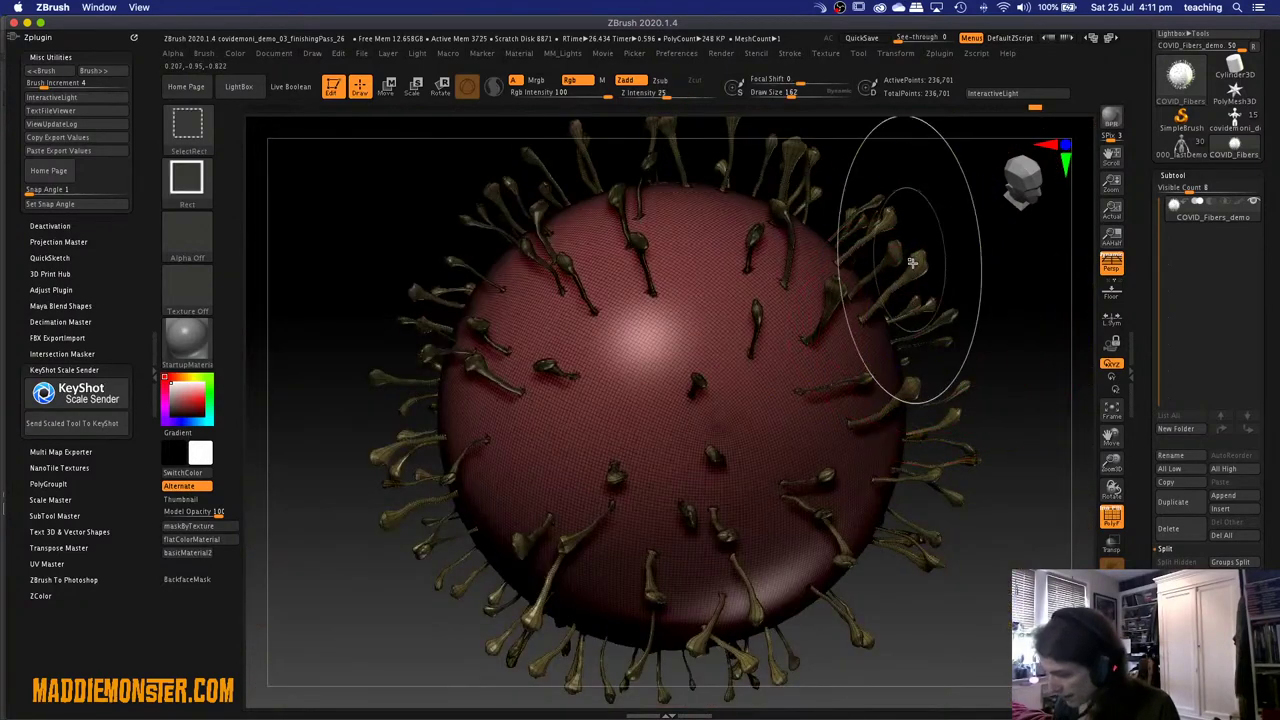
ctrl+shift+click(915, 276)
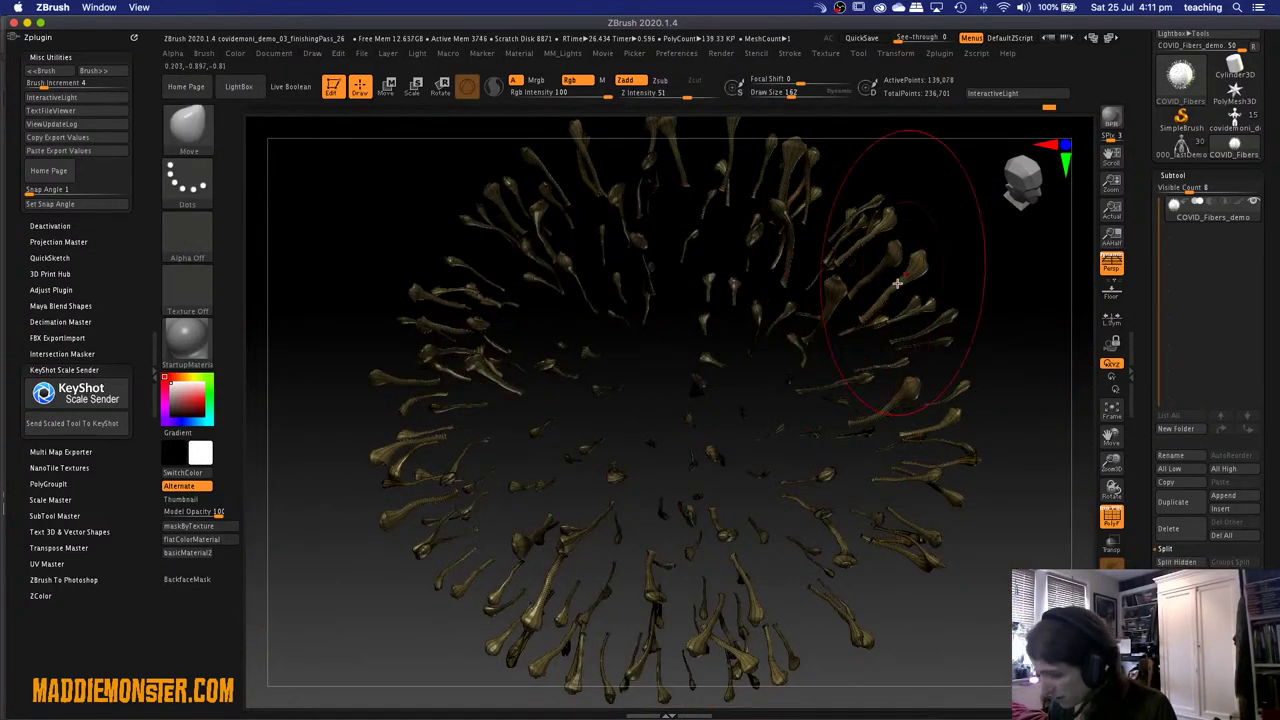
key(space)
drag(893, 280, 886, 280)
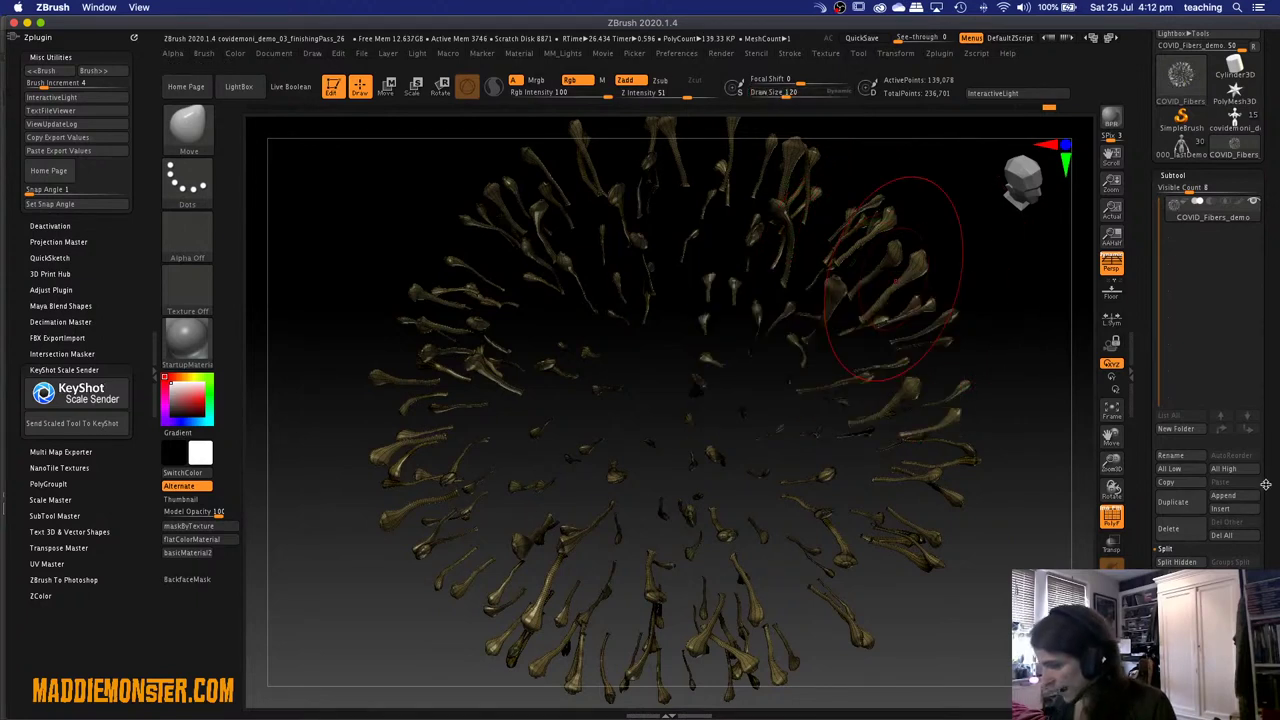
Inflate the fiber stalks thicker under Tool > Deformation, then reveal the hidden sphere.
scroll(1270, 445, down, 2)
scroll(1270, 445, down, 5)
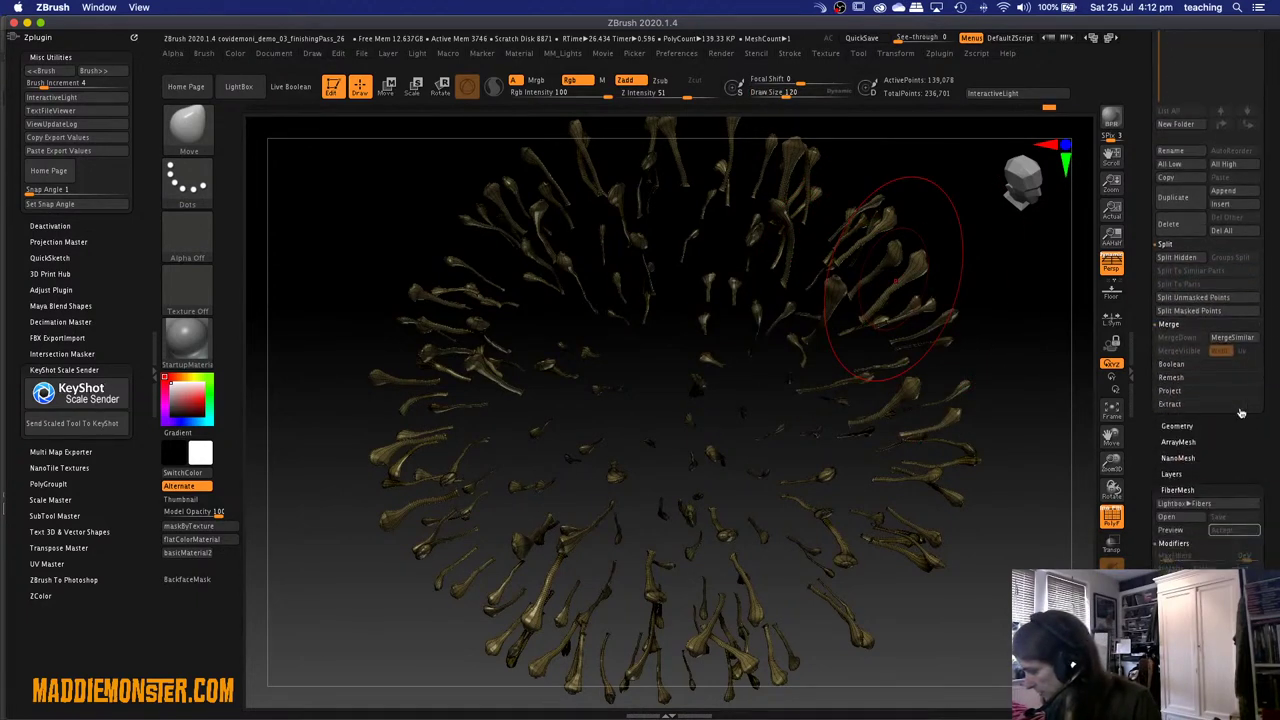
click(1178, 489)
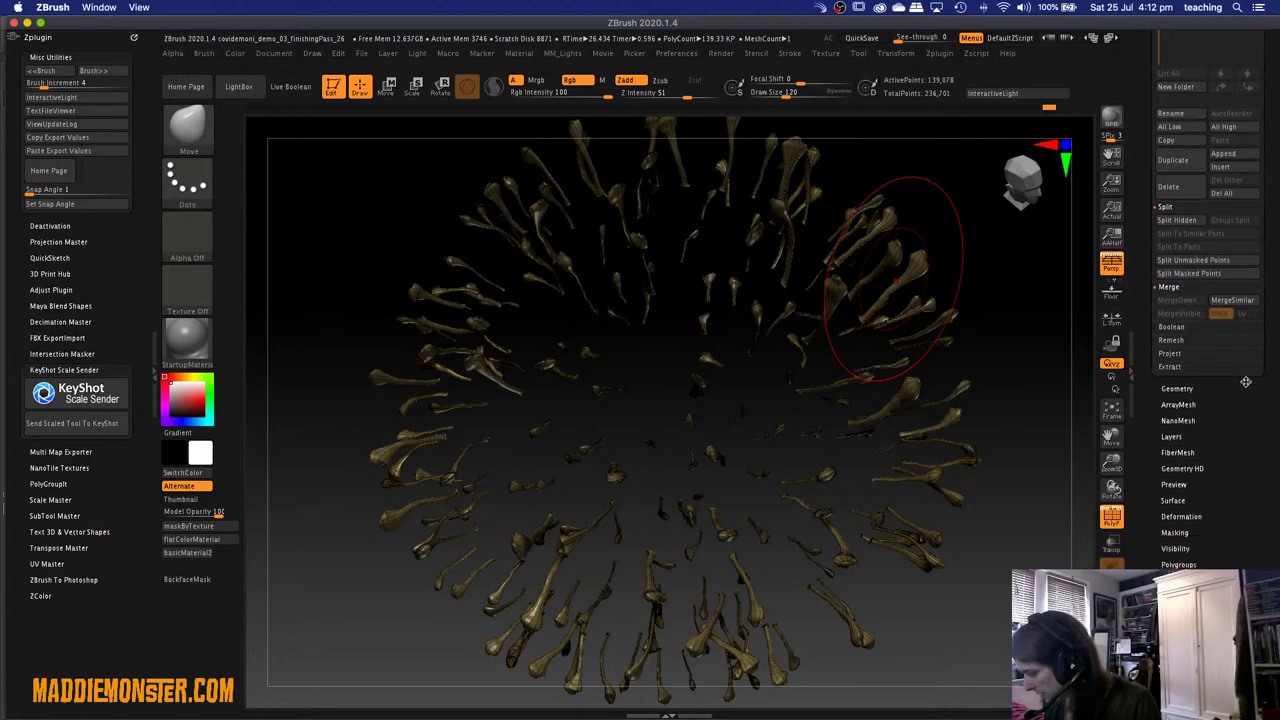
scroll(1216, 300, down, 6)
click(1216, 202)
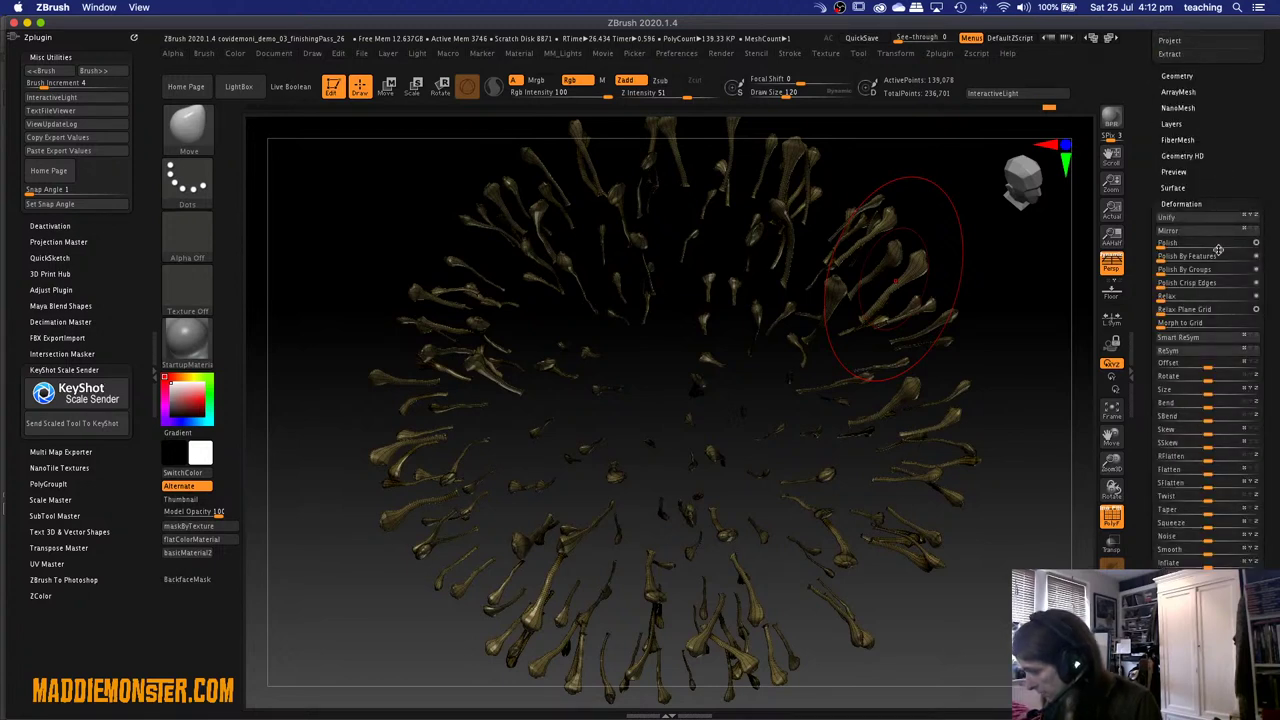
click(1212, 565)
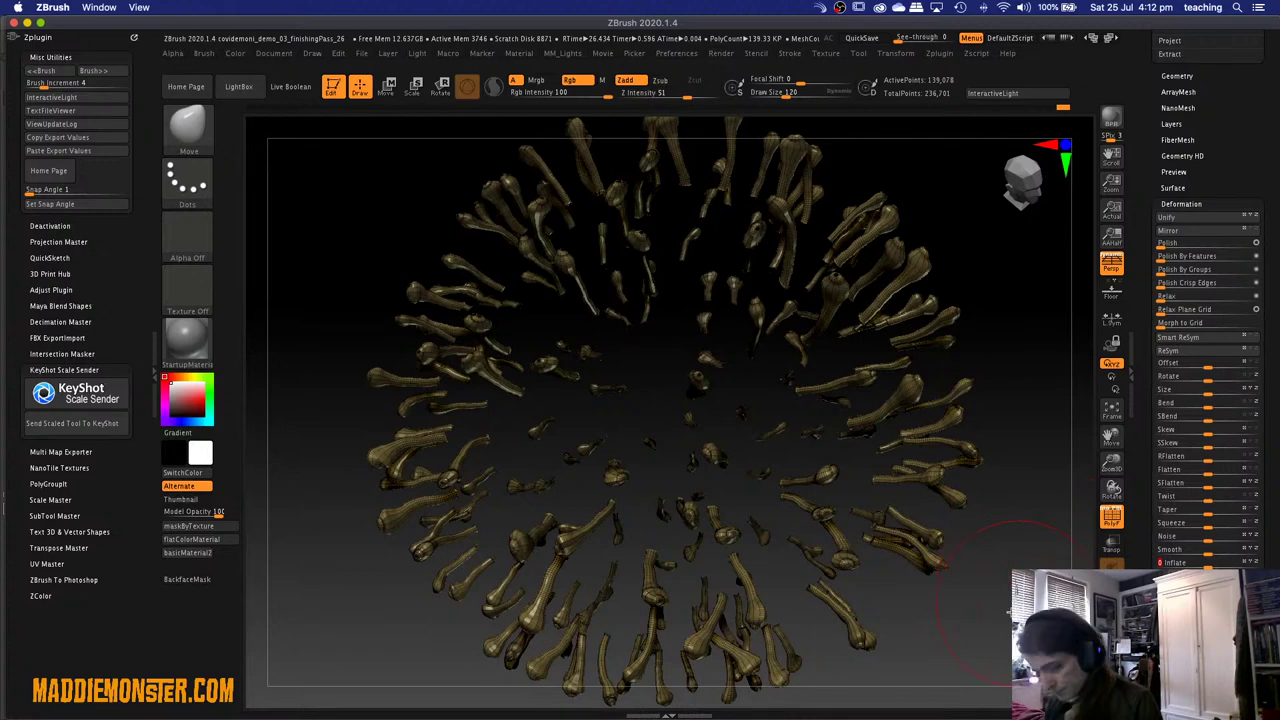
ctrl+shift+click(980, 566)
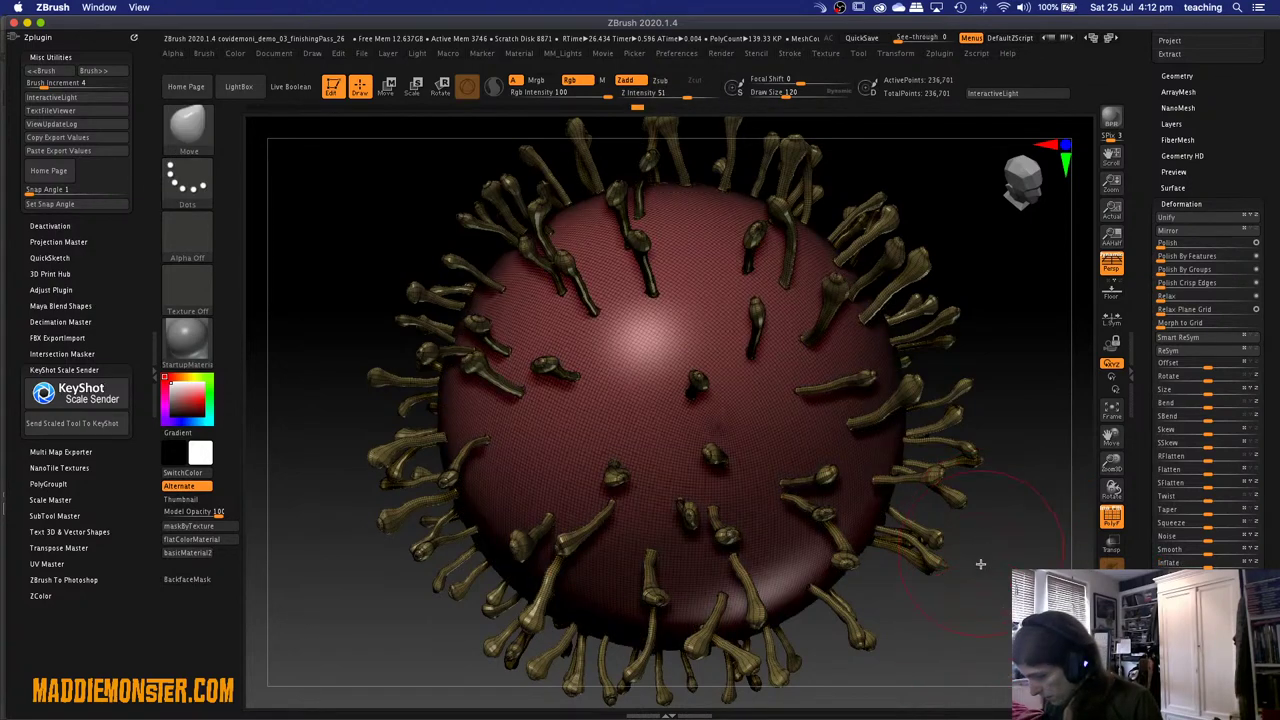
Turn off PolyFrame, rotate the spiked sphere, and expand the FiberMesh sub-palette.
key(shift+f)
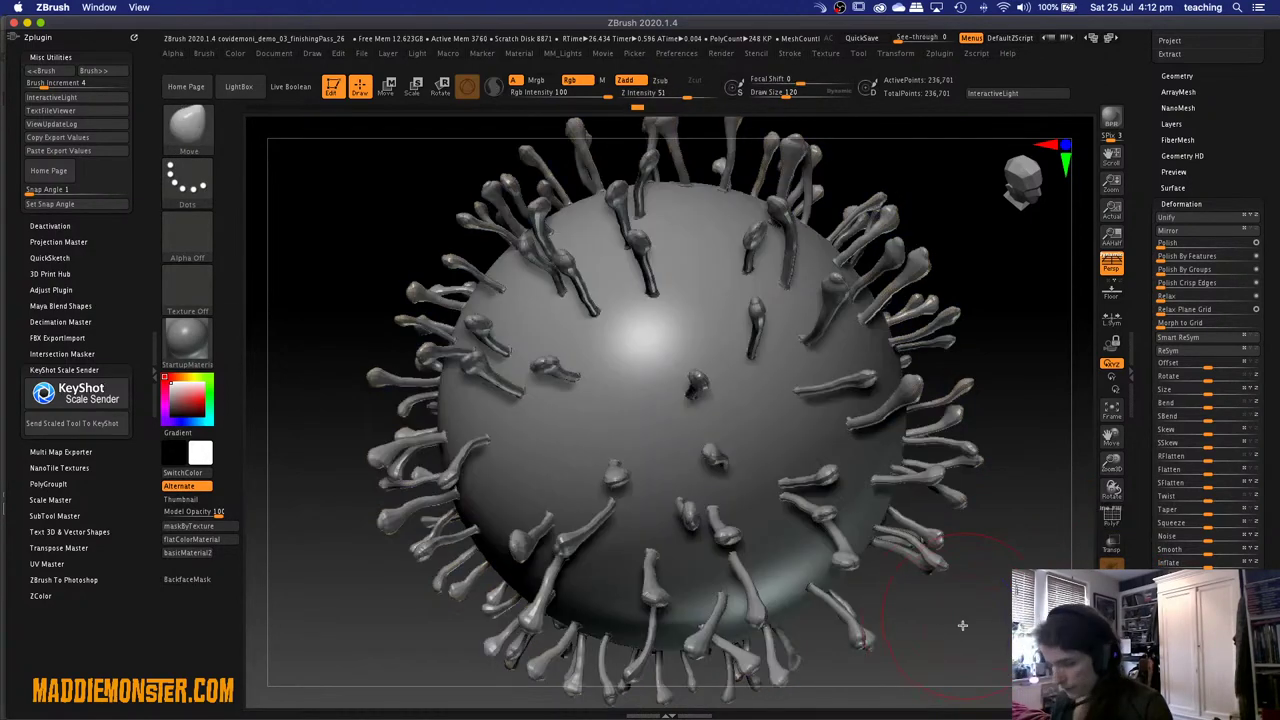
drag(962, 625, 979, 539)
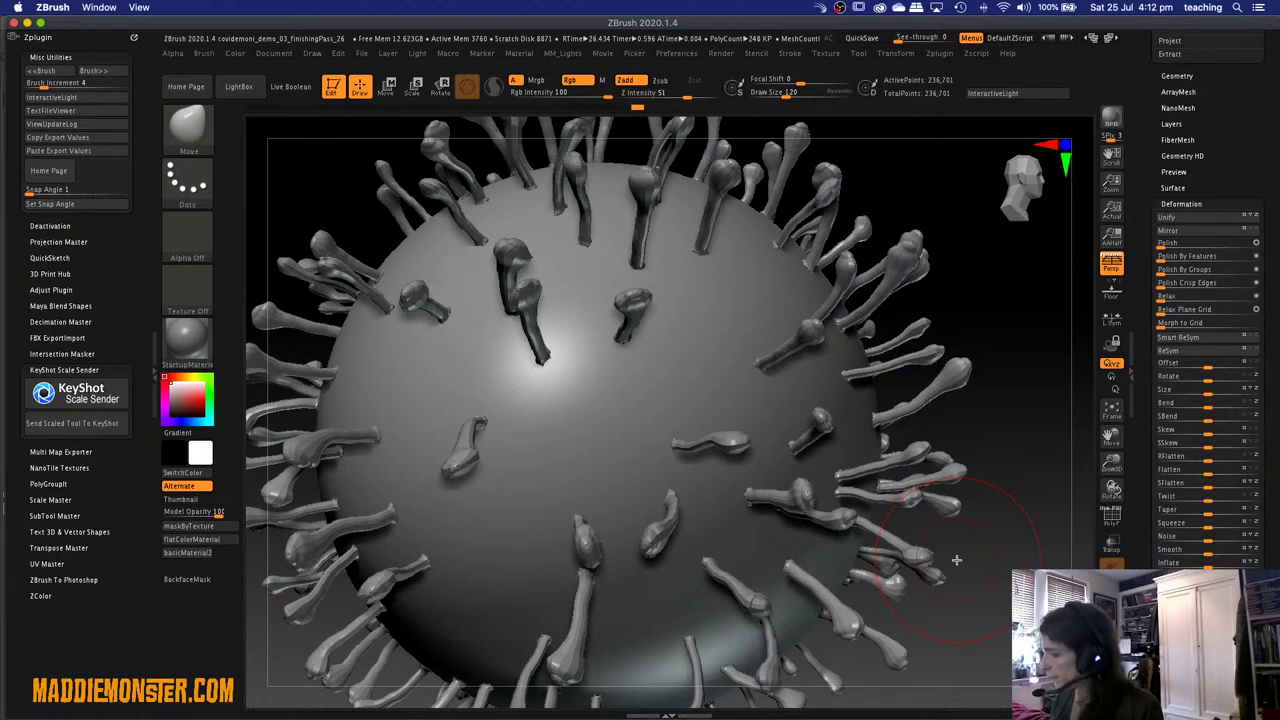
scroll(1236, 164, up, 10)
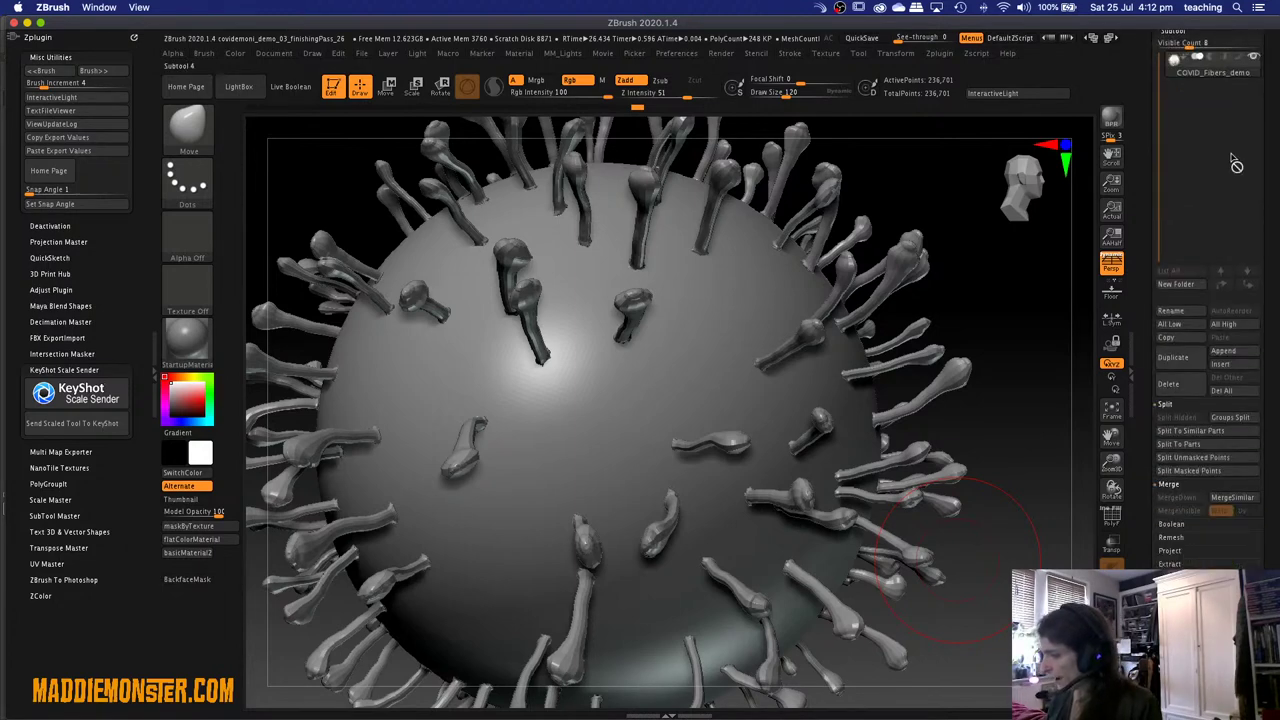
scroll(1265, 306, up, 3)
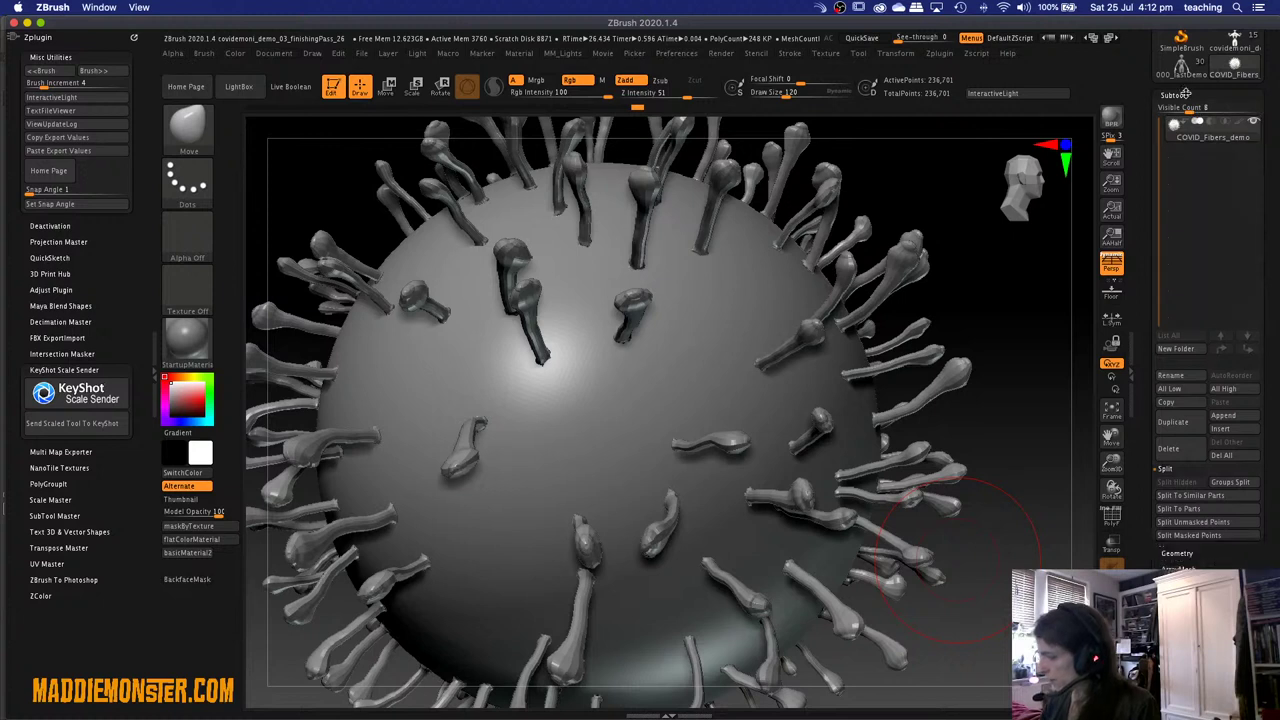
click(1185, 94)
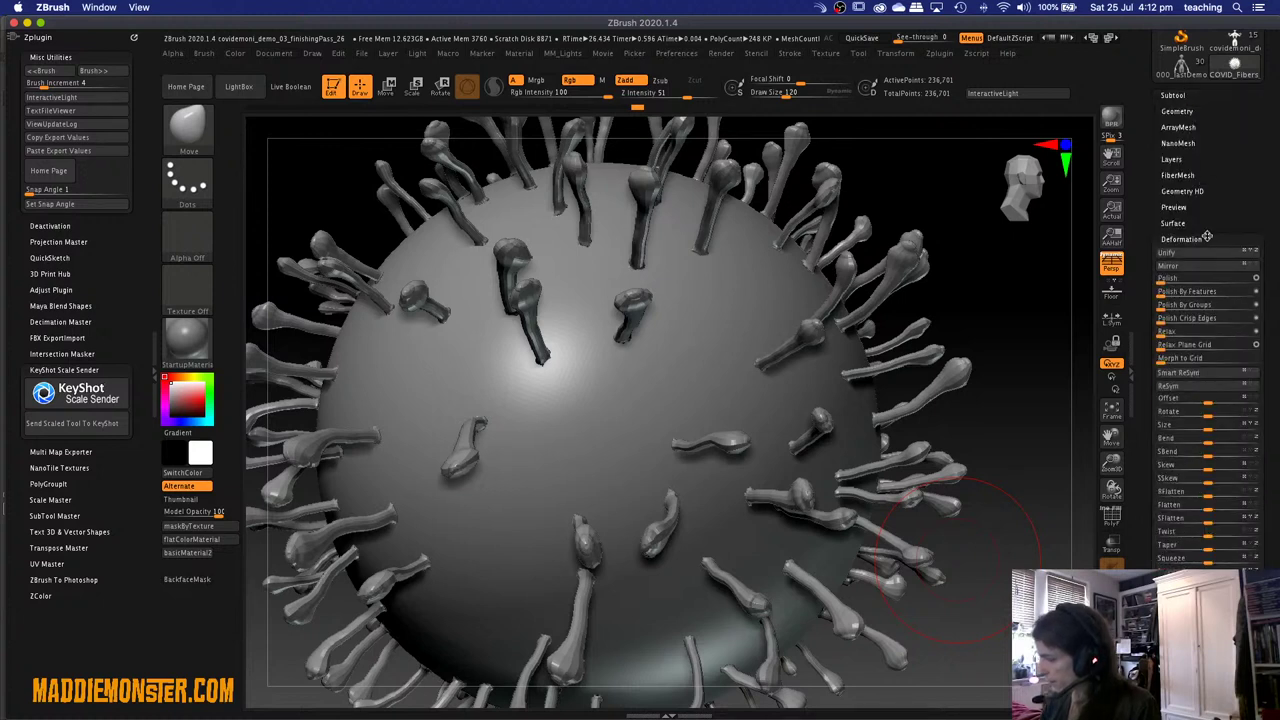
click(1180, 174)
scroll(1196, 480, down, 5)
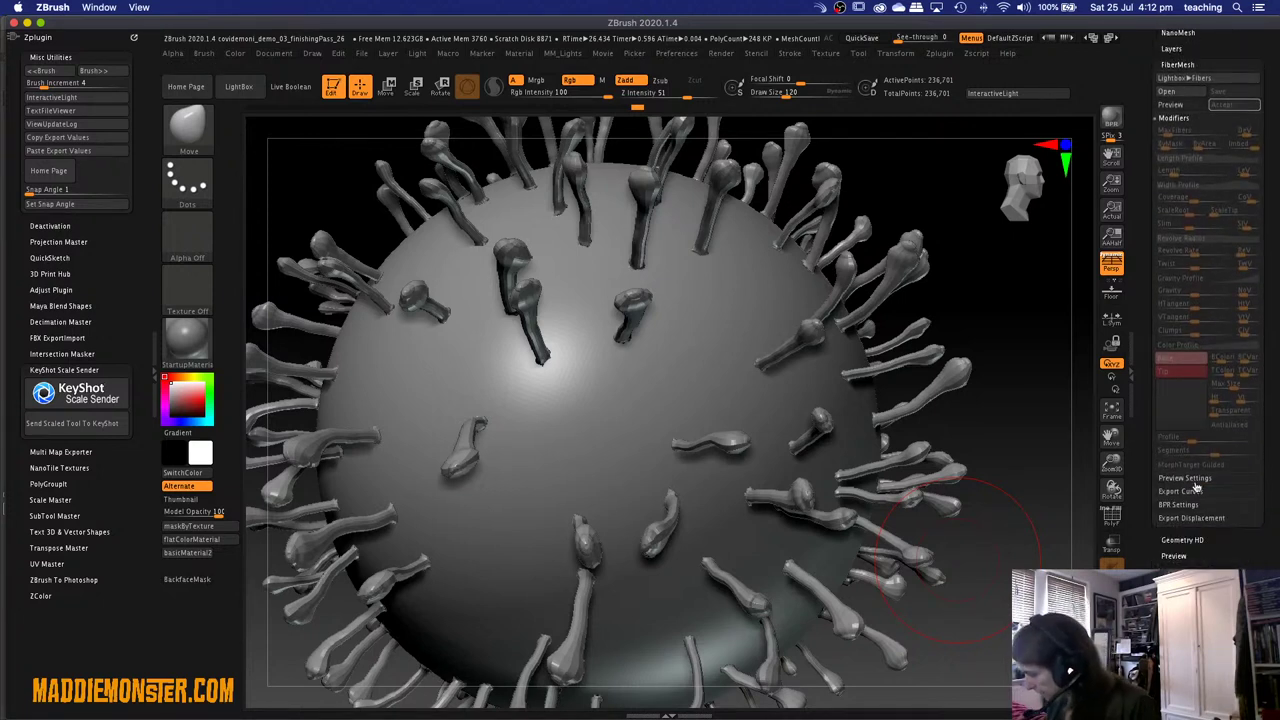
Expand FiberMesh Preview Settings, then bring the Tool palette thumbnails into view.
click(1200, 479)
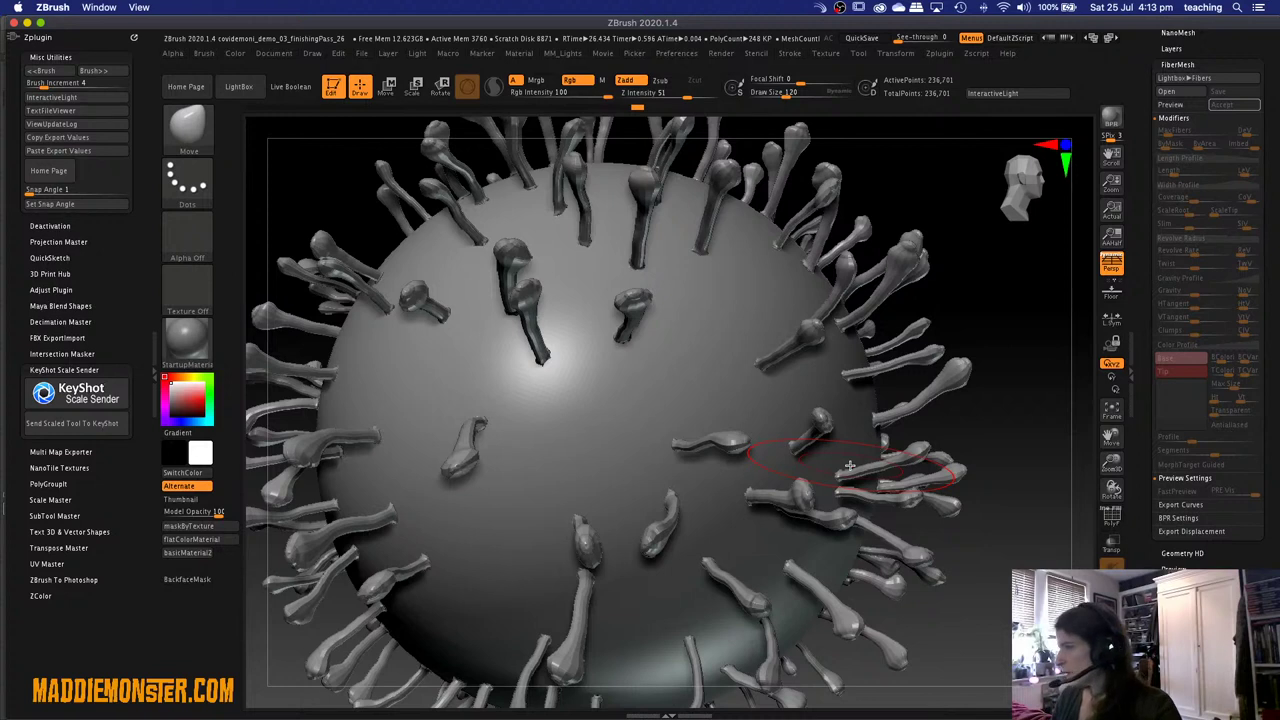
drag(1266, 80, 1262, 224)
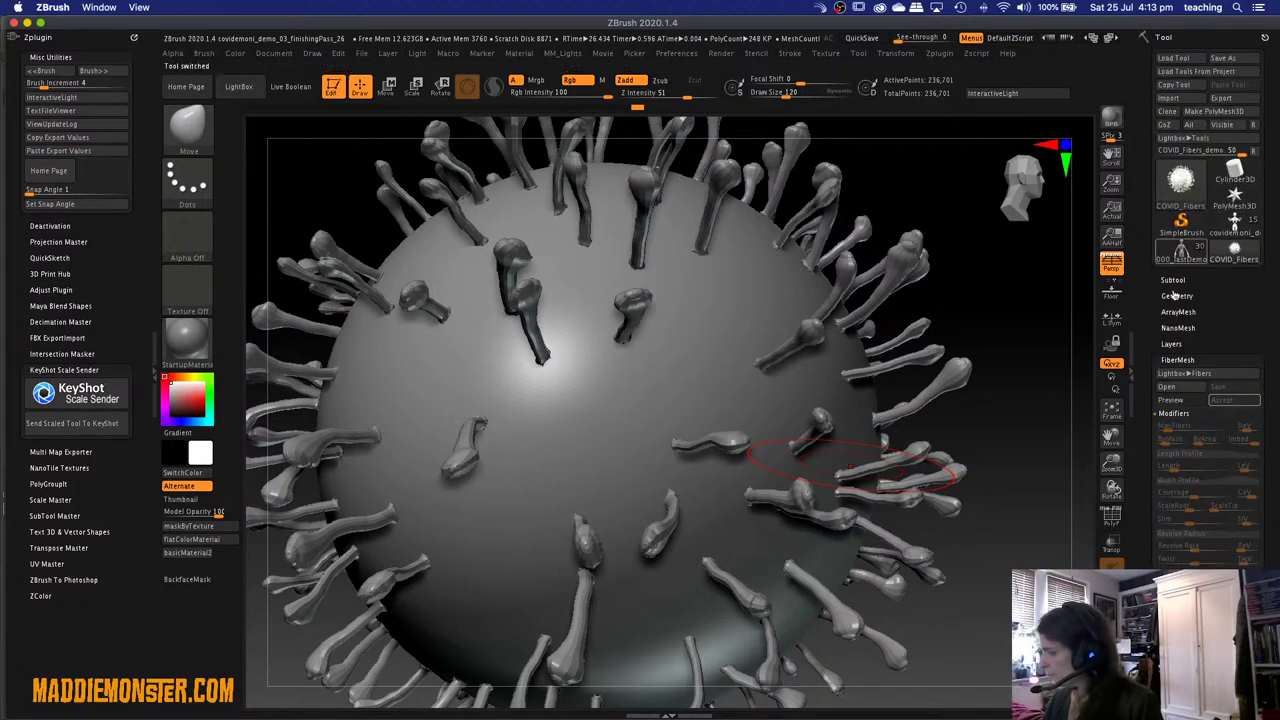
Load the 000_lastDemo model, then make the covidemoni creature figure the active tool.
click(1182, 250)
drag(857, 491, 814, 479)
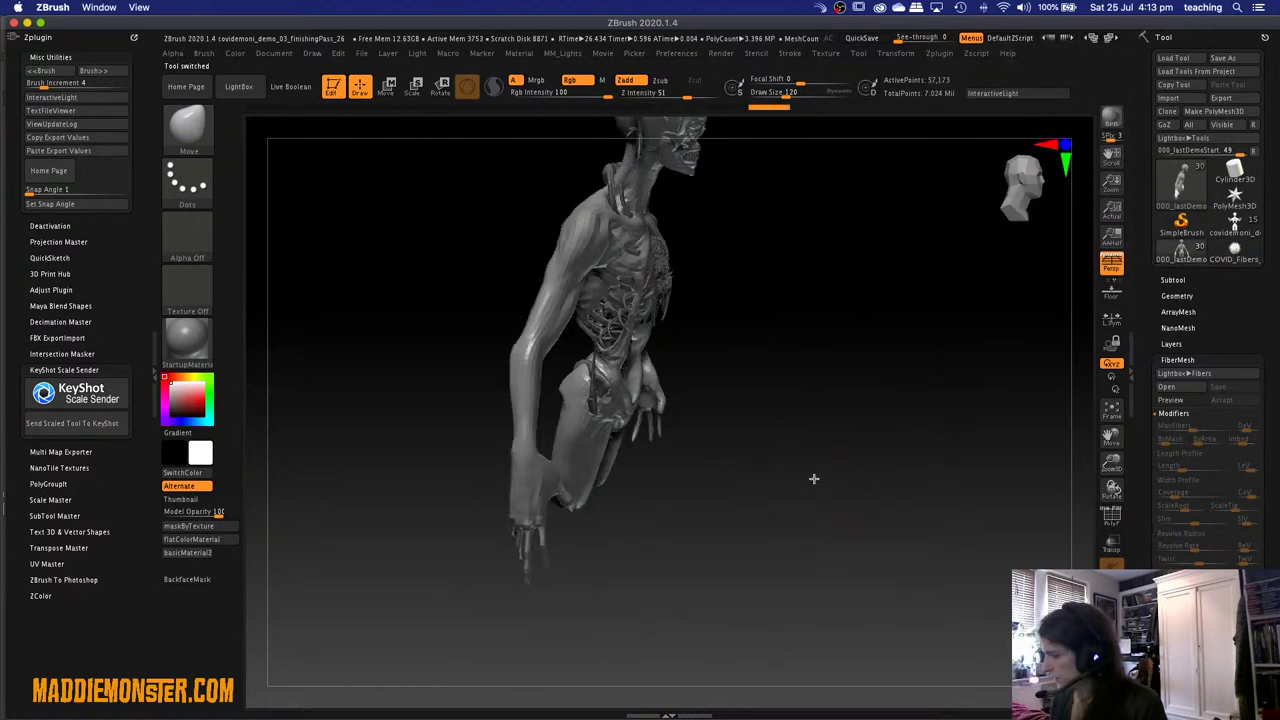
drag(860, 425, 882, 420)
click(1233, 224)
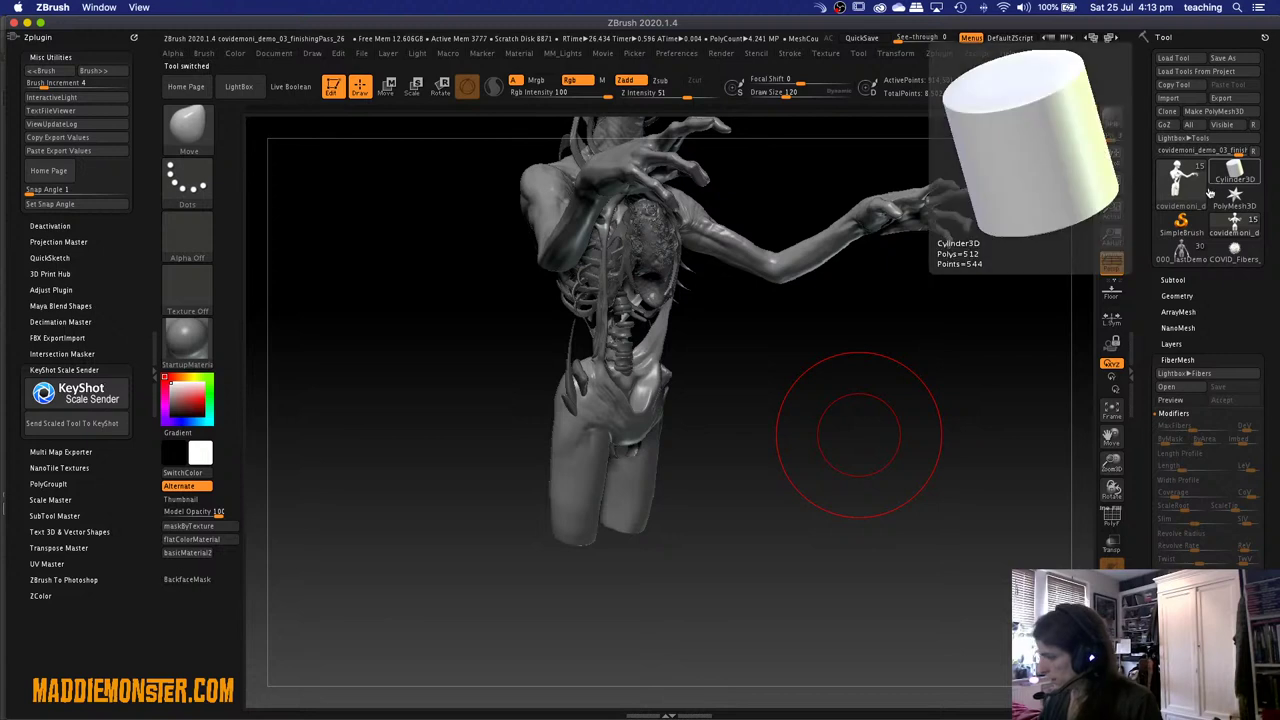
mouse_move(1212, 200)
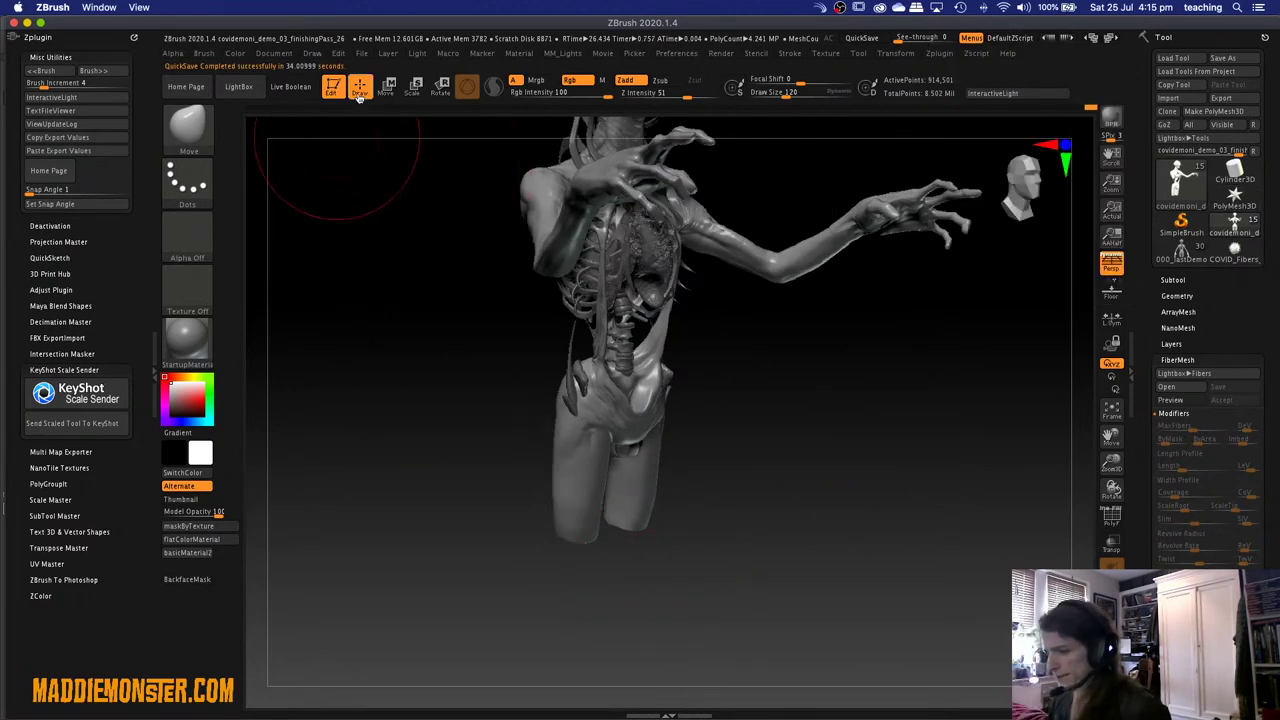
Reinitialize ZBrush with Init ZBrush and confirm, clearing the creature from the canvas.
click(678, 55)
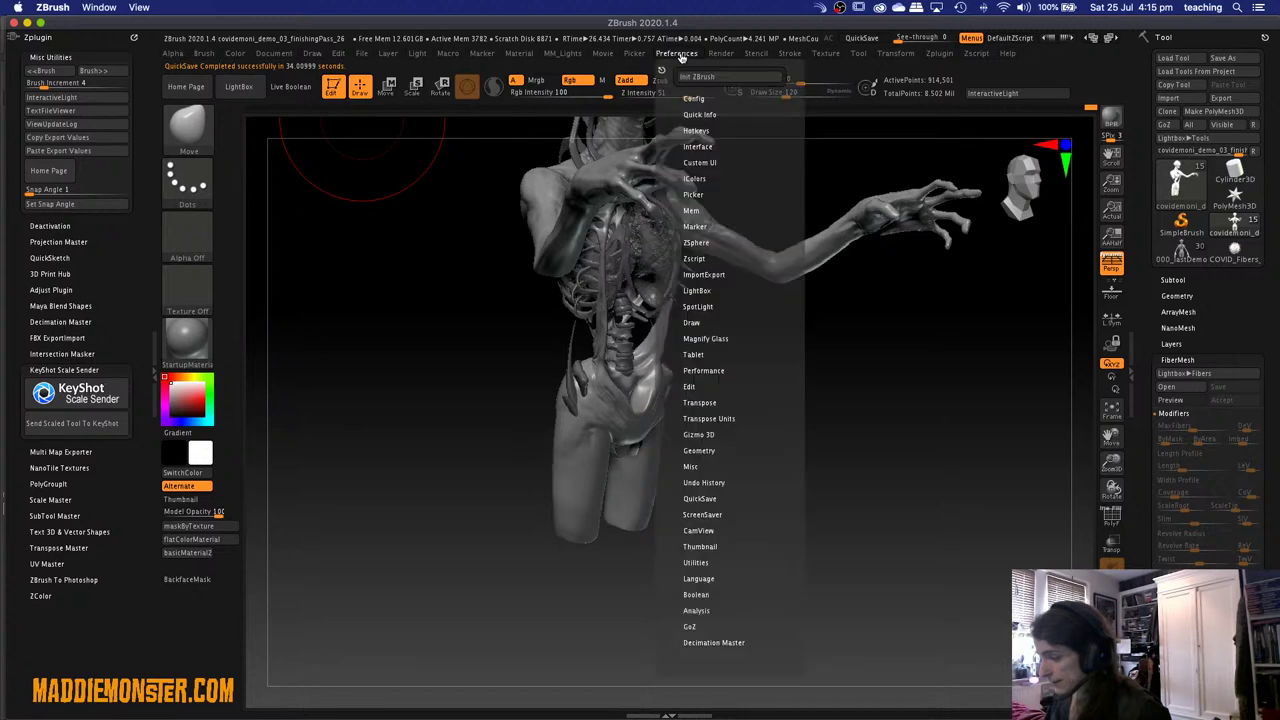
click(703, 79)
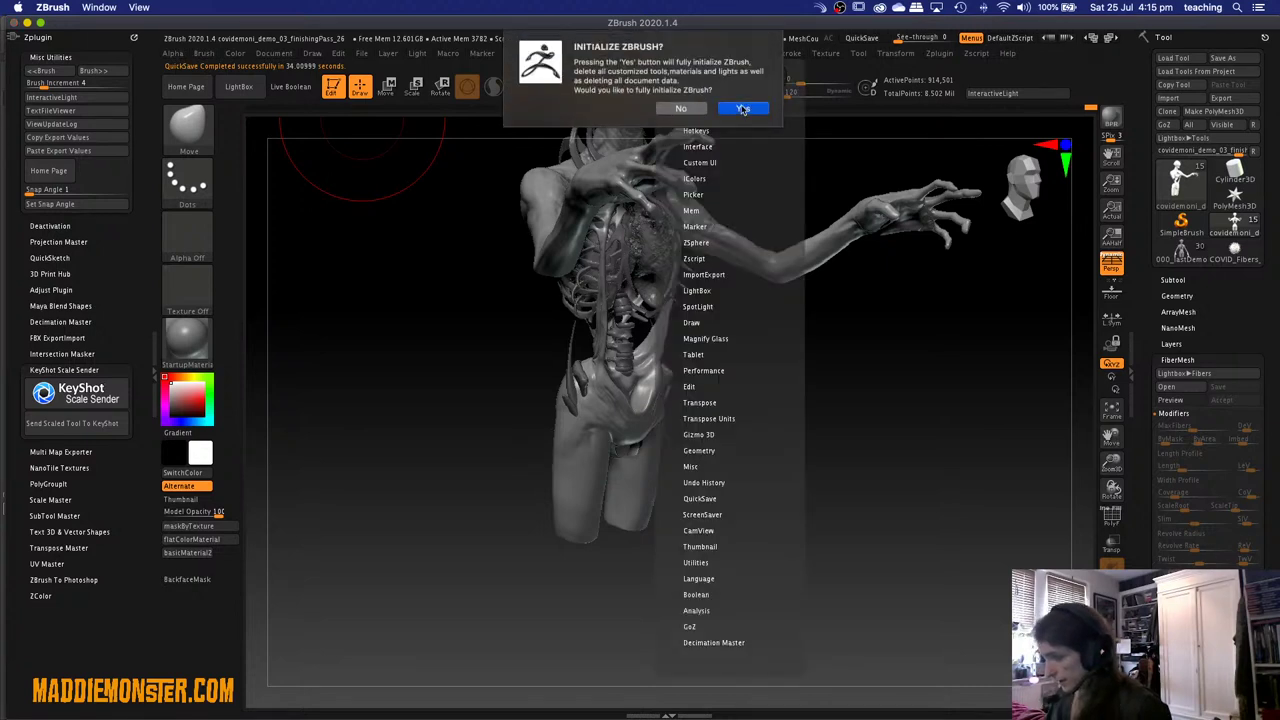
click(742, 109)
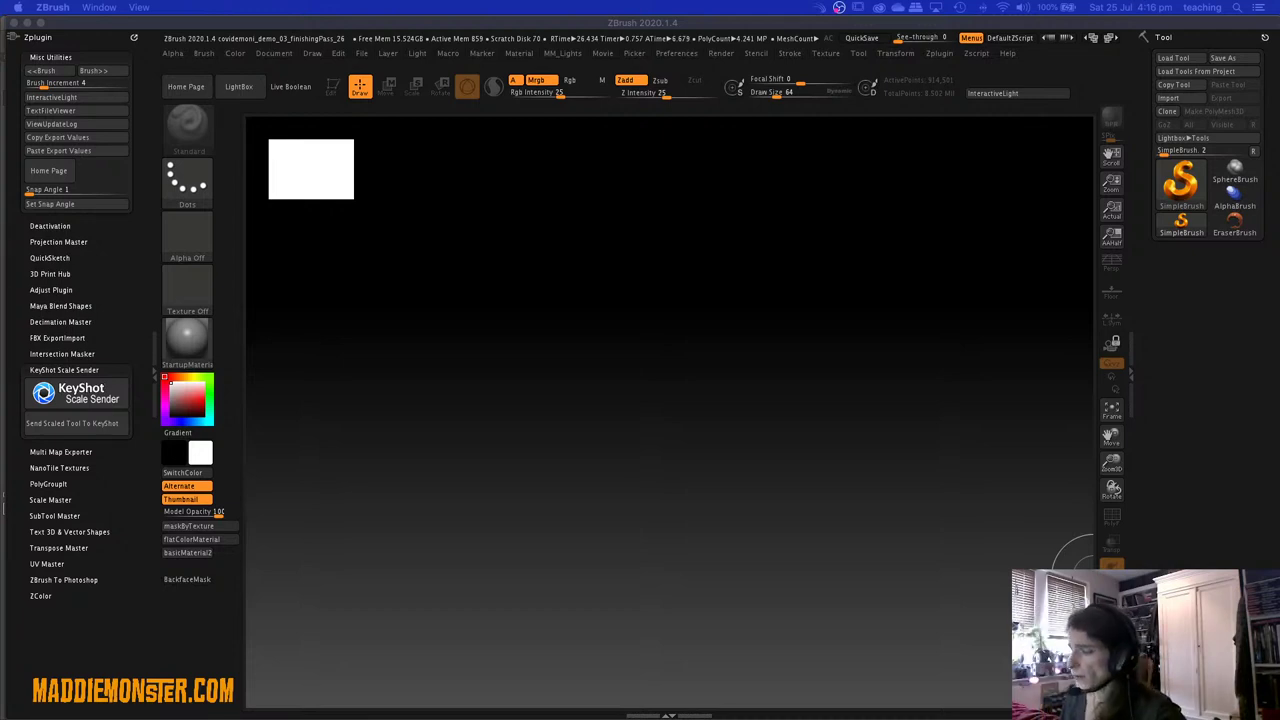
Load the saved fingernails .ztl file as the current tool.
click(1194, 60)
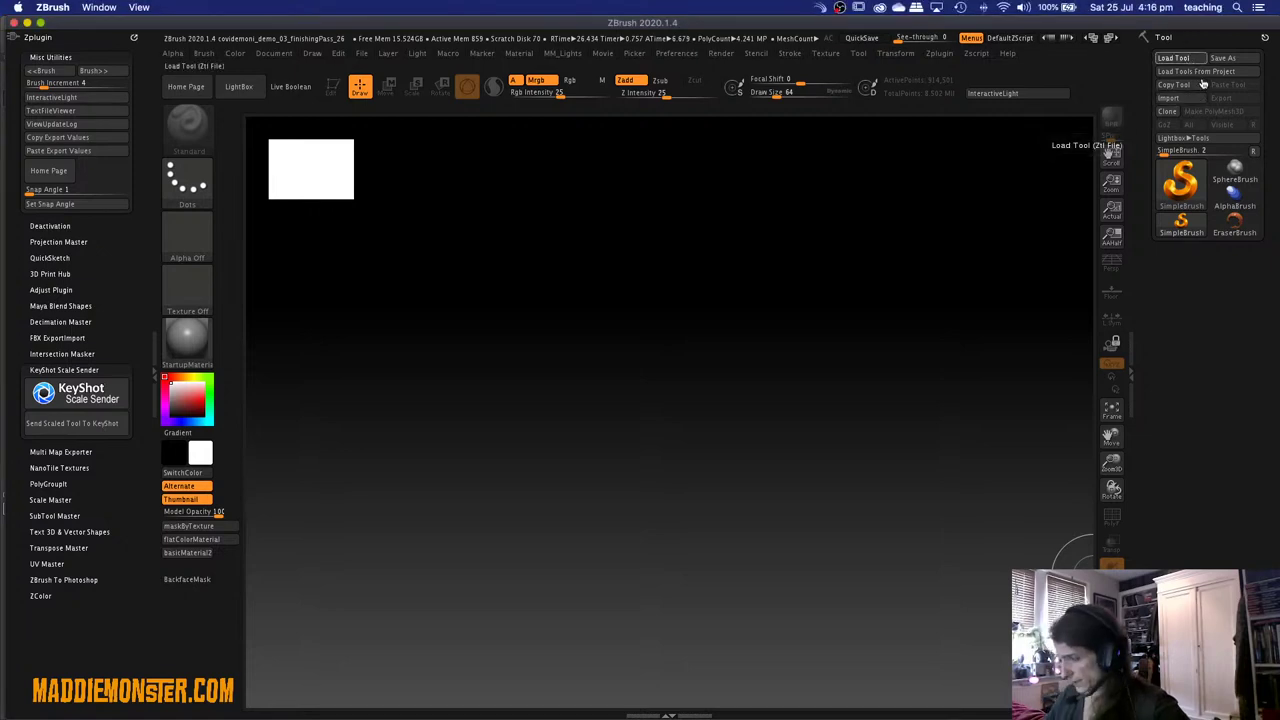
click(1192, 62)
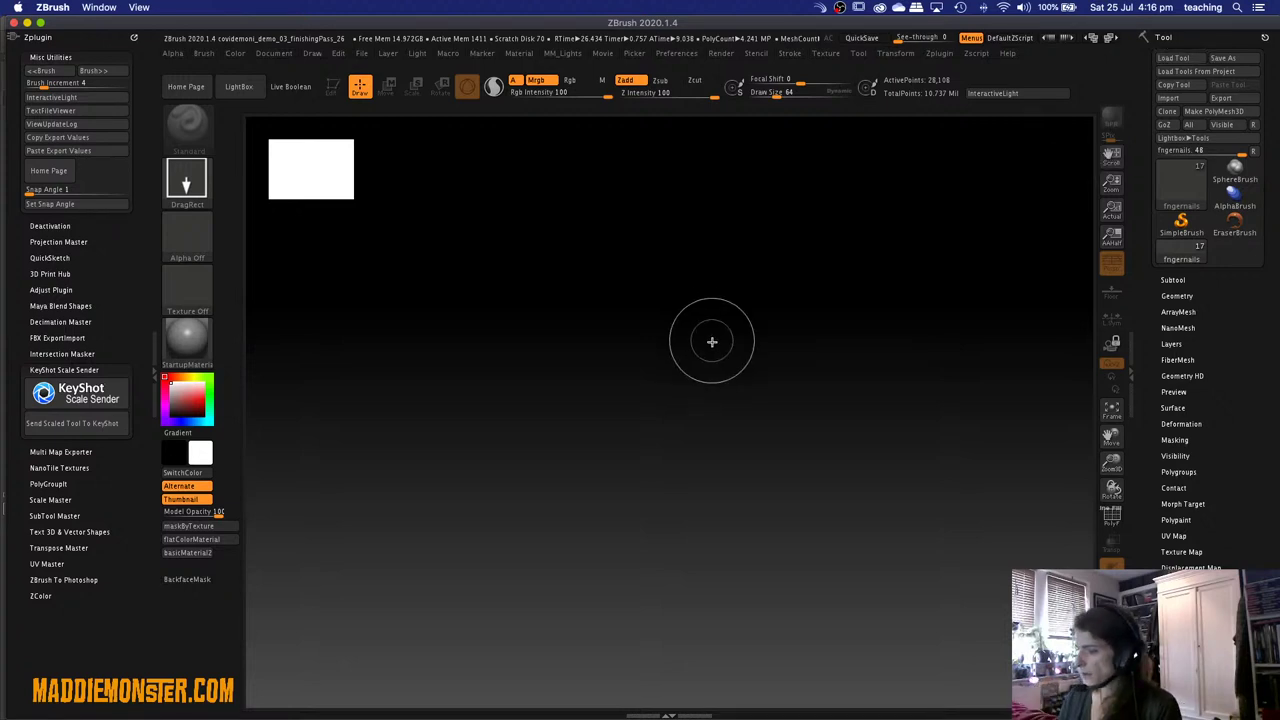
drag(719, 499, 712, 559)
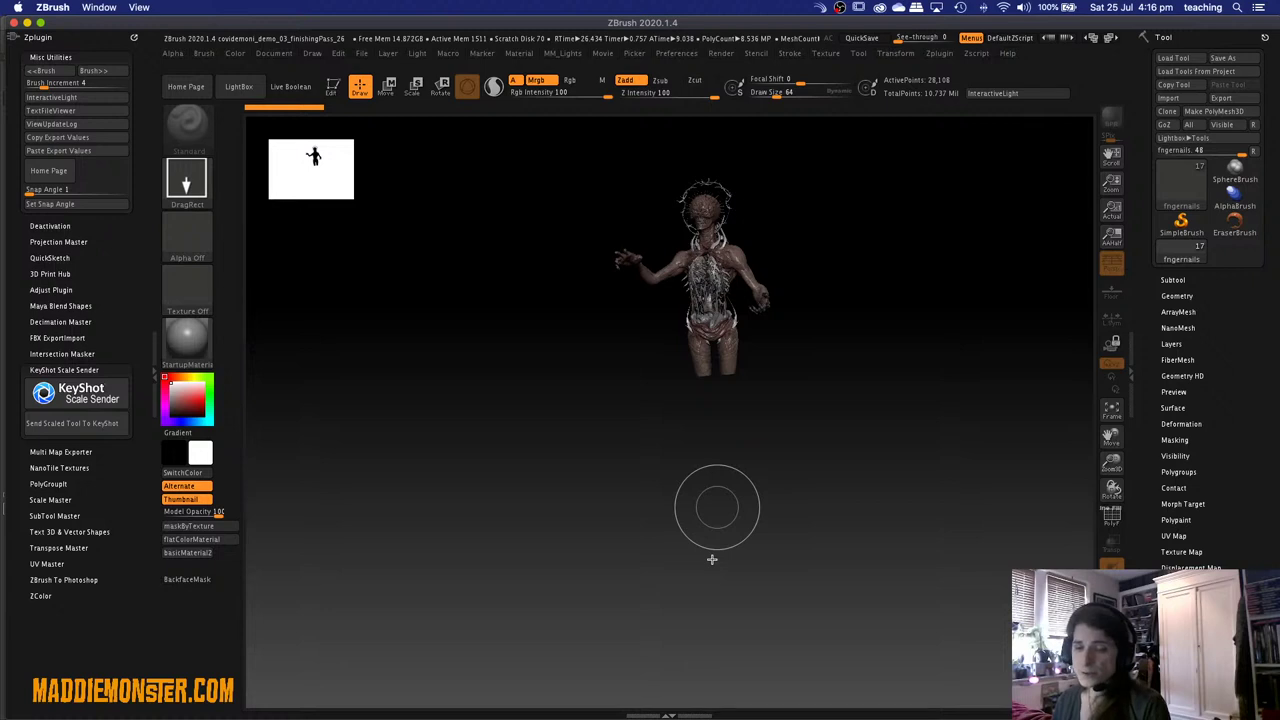
key(t)
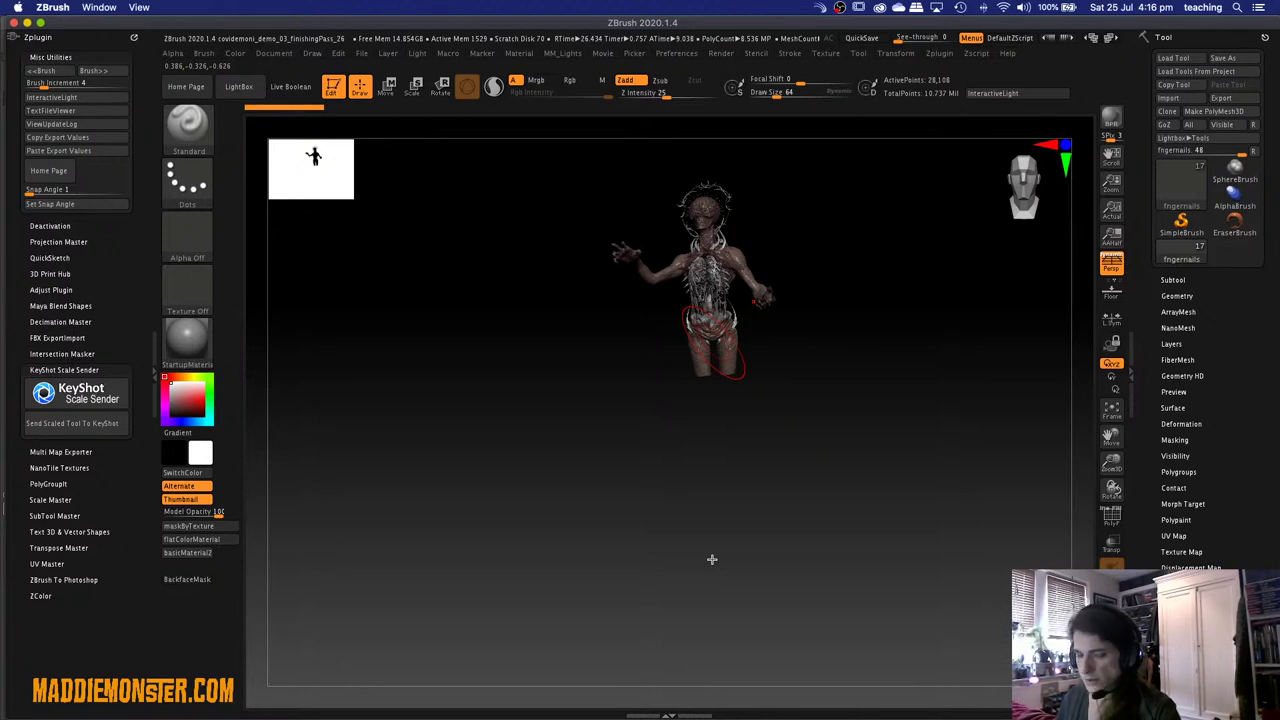
key(f)
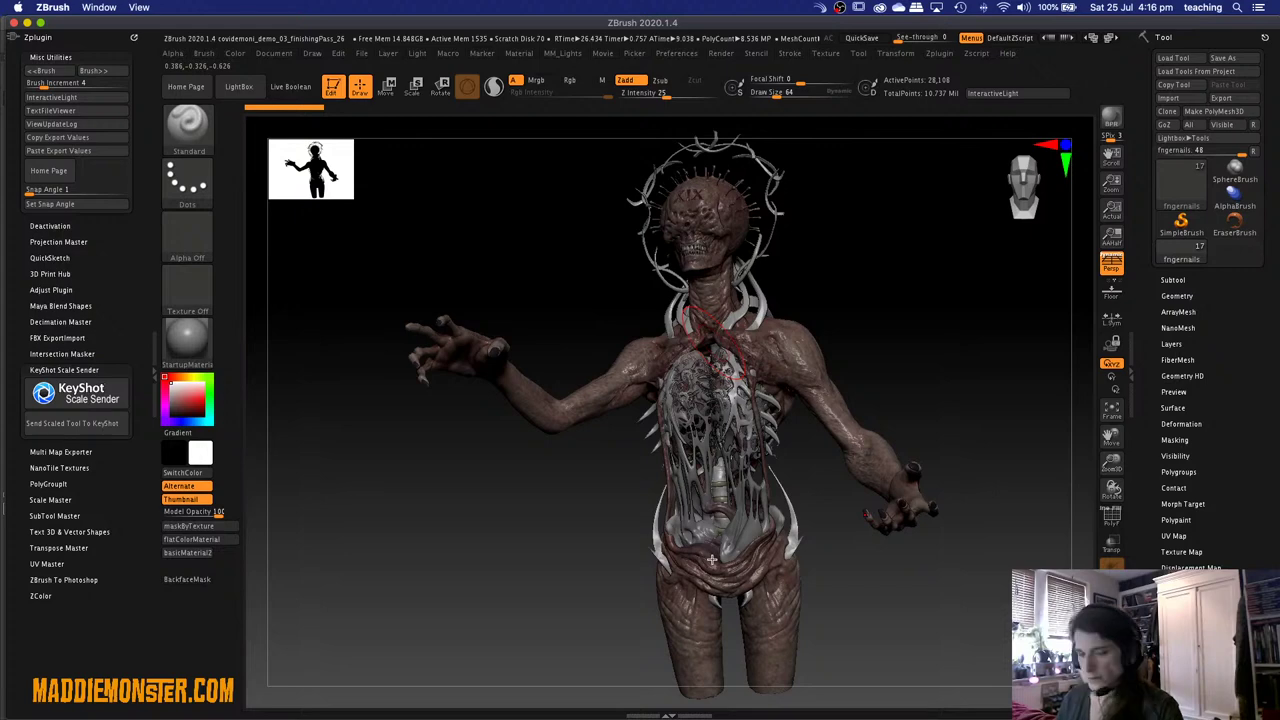
drag(866, 289, 898, 300)
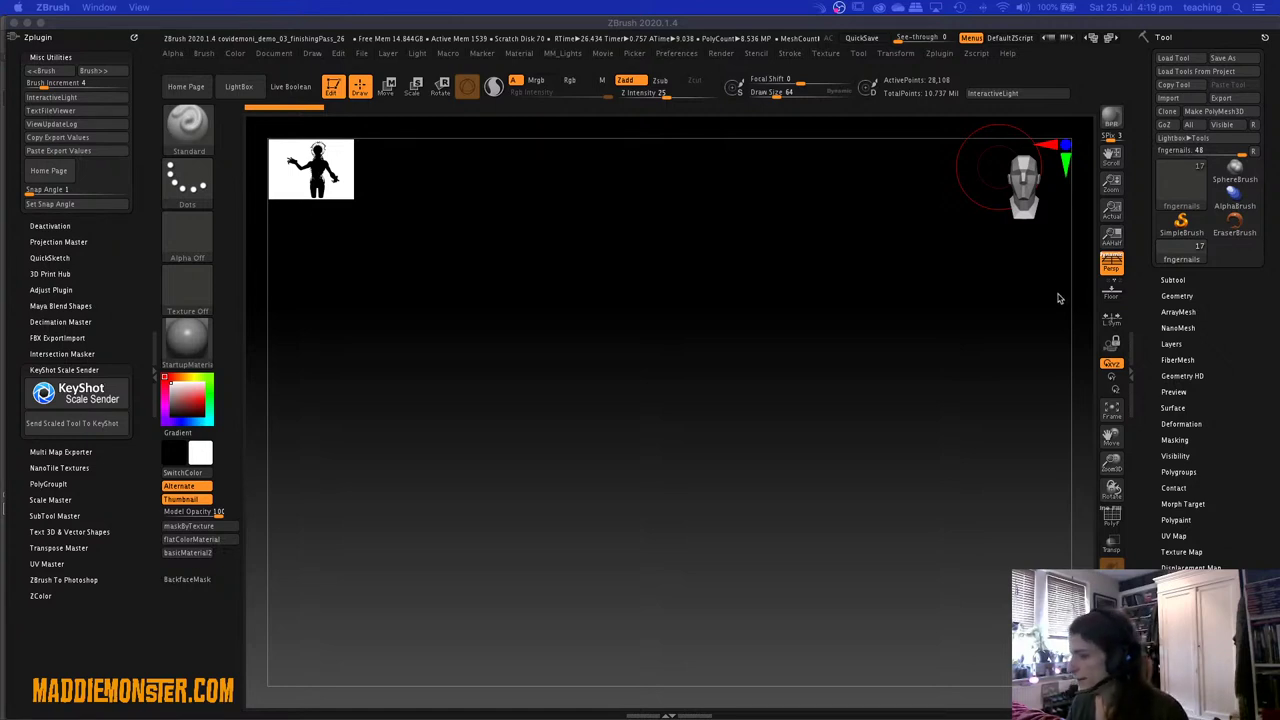
Rotate the spiked creature to a frontal view showing the XIX engraved in its forehead.
click(420, 205)
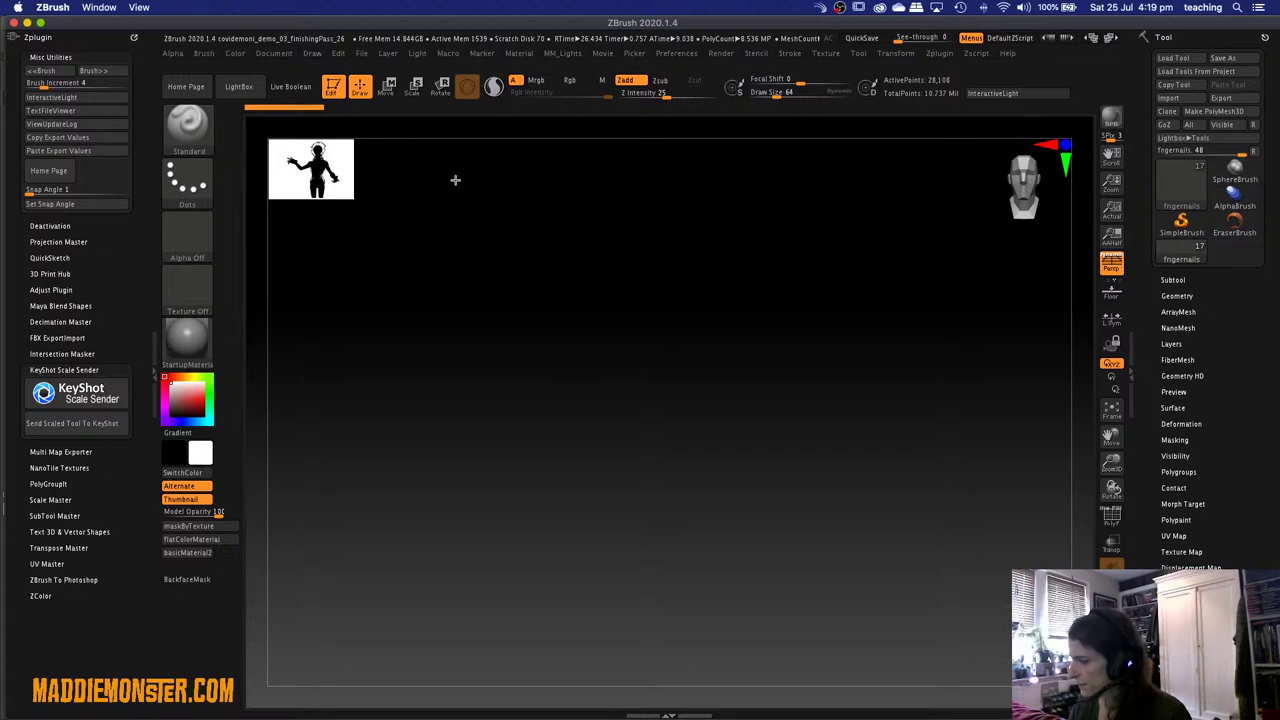
drag(881, 250, 891, 249)
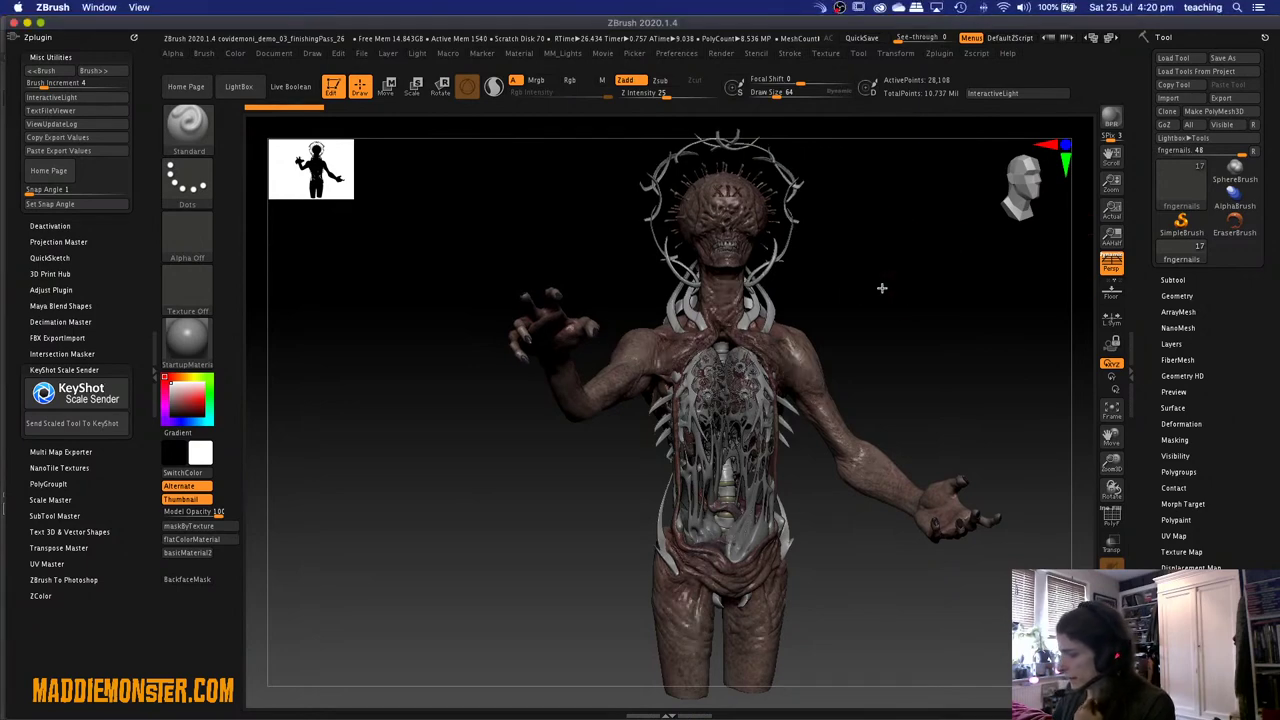
drag(880, 286, 862, 287)
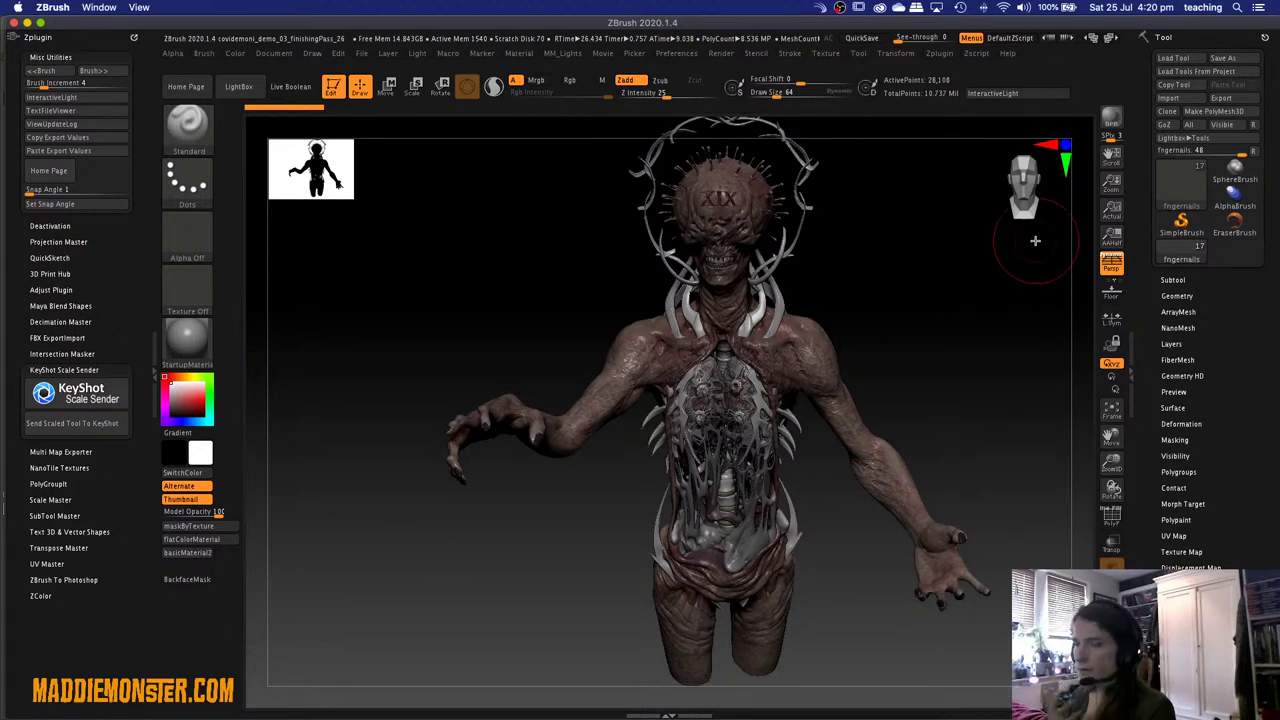
Load the 000_lastDemoStart ZTL file as the current tool.
click(1174, 58)
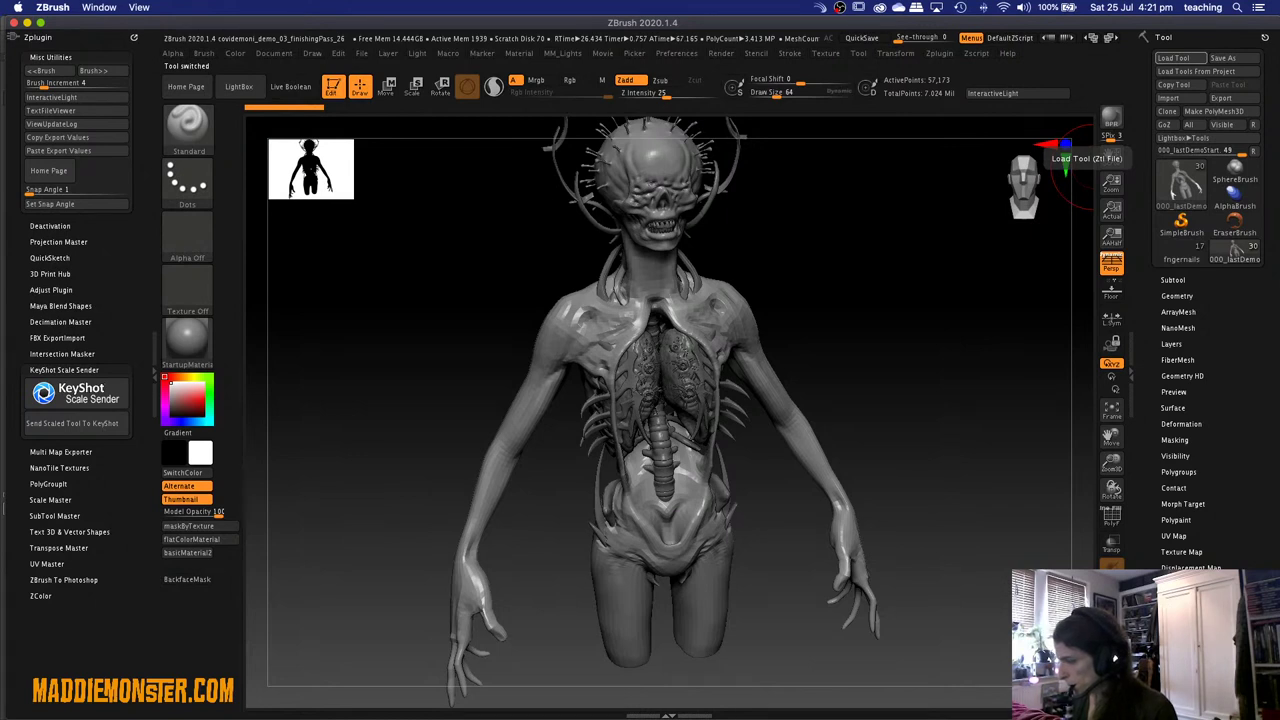
Select the USub_XIX1 subtool, frame it with F, and snap it to a straight front view.
click(1180, 282)
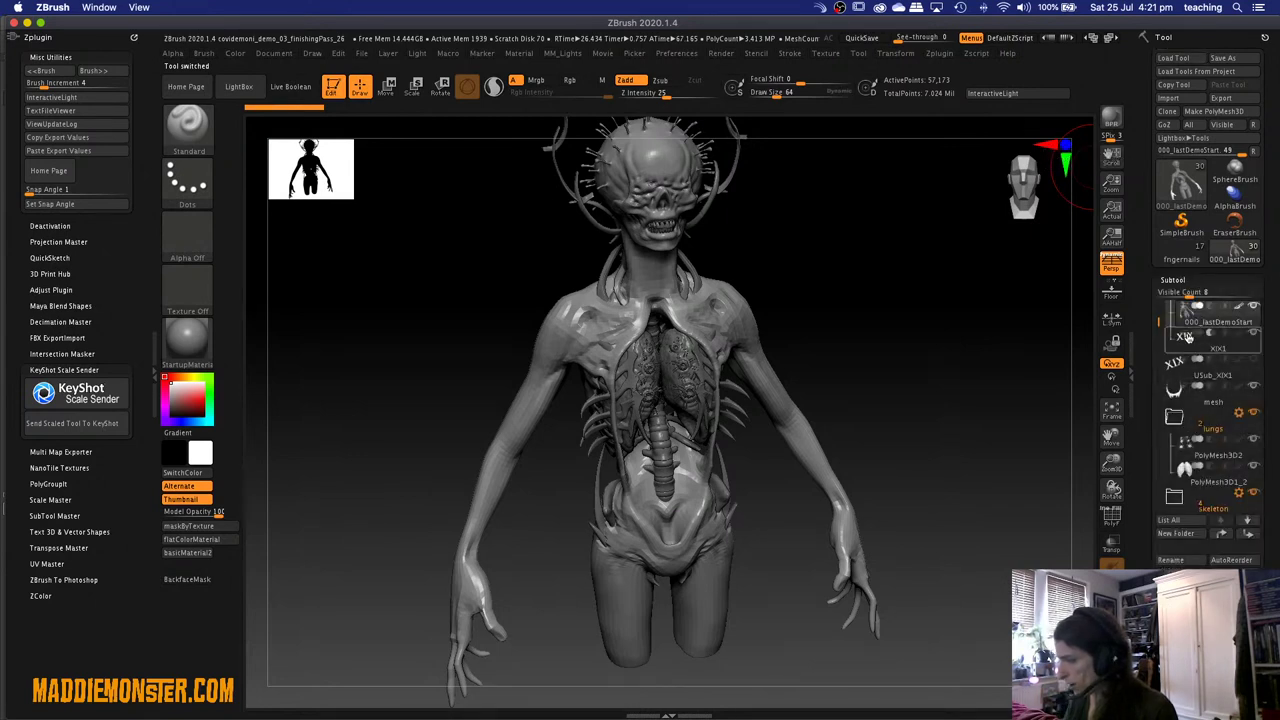
click(1178, 366)
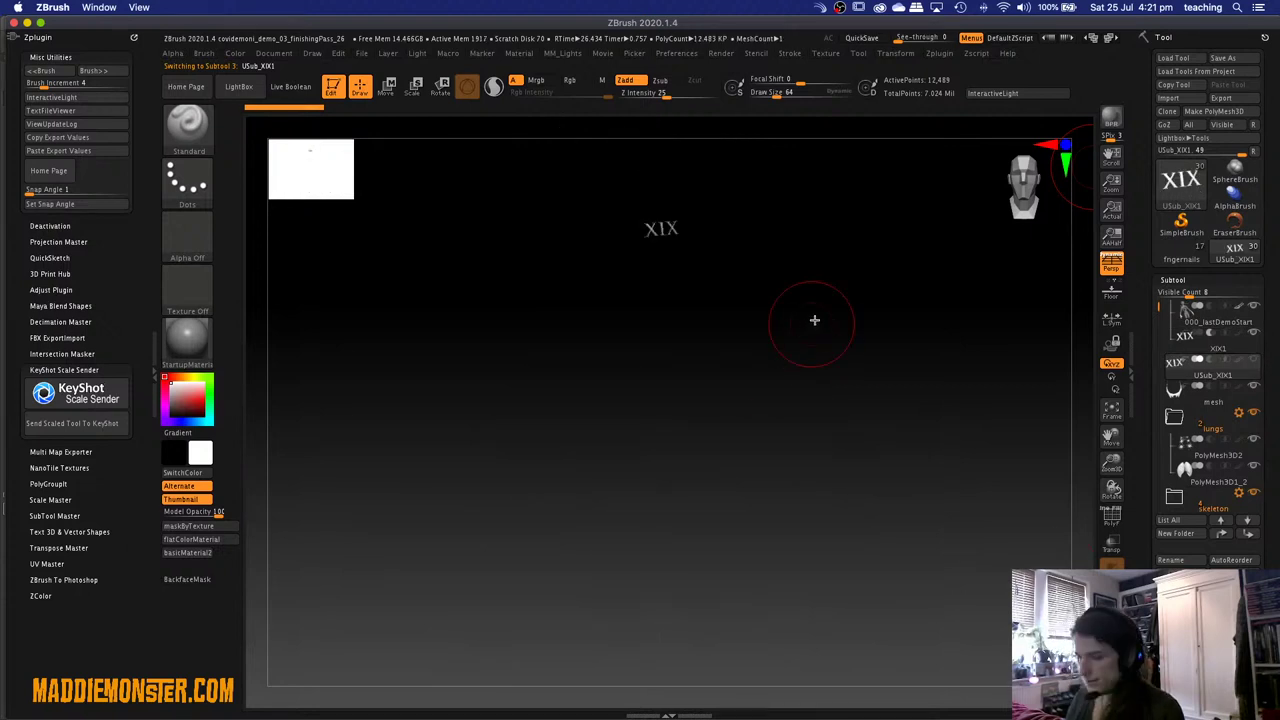
drag(814, 320, 740, 286)
key(f)
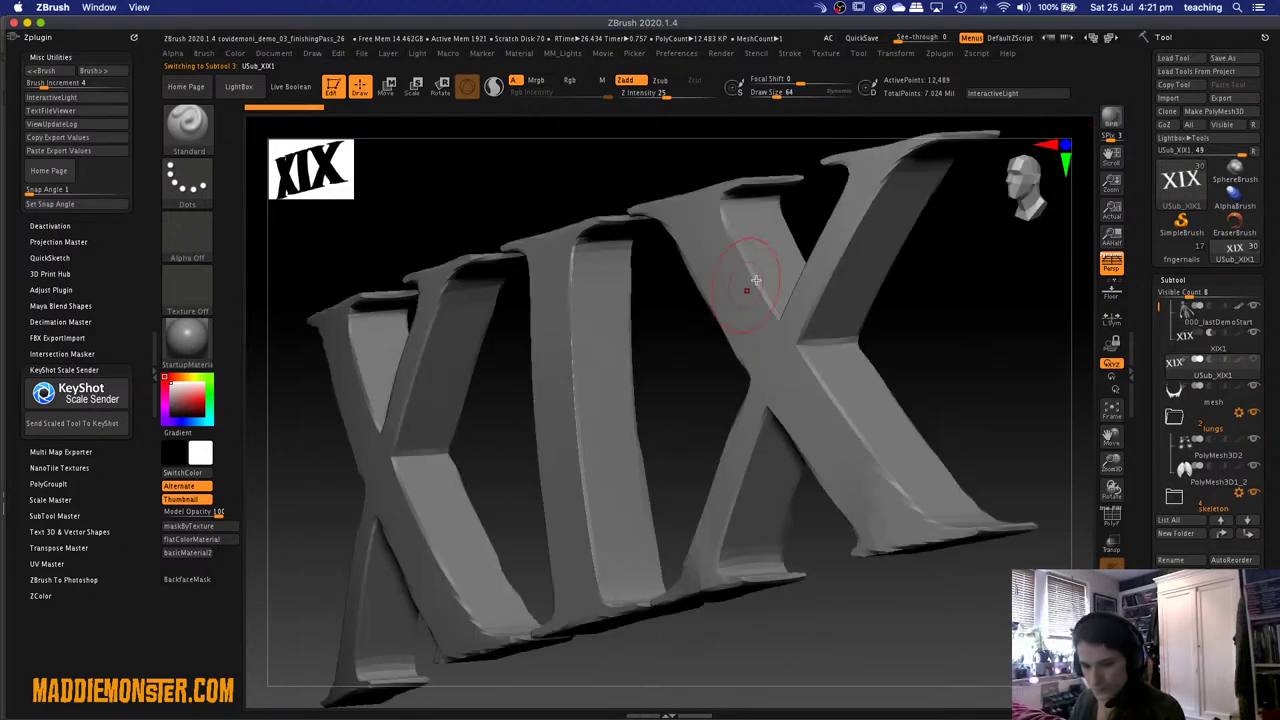
mouse_move(900, 451)
mouse_down()
mouse_move(897, 331)
mouse_move(886, 349)
mouse_move(930, 375)
mouse_move(894, 346)
mouse_up()
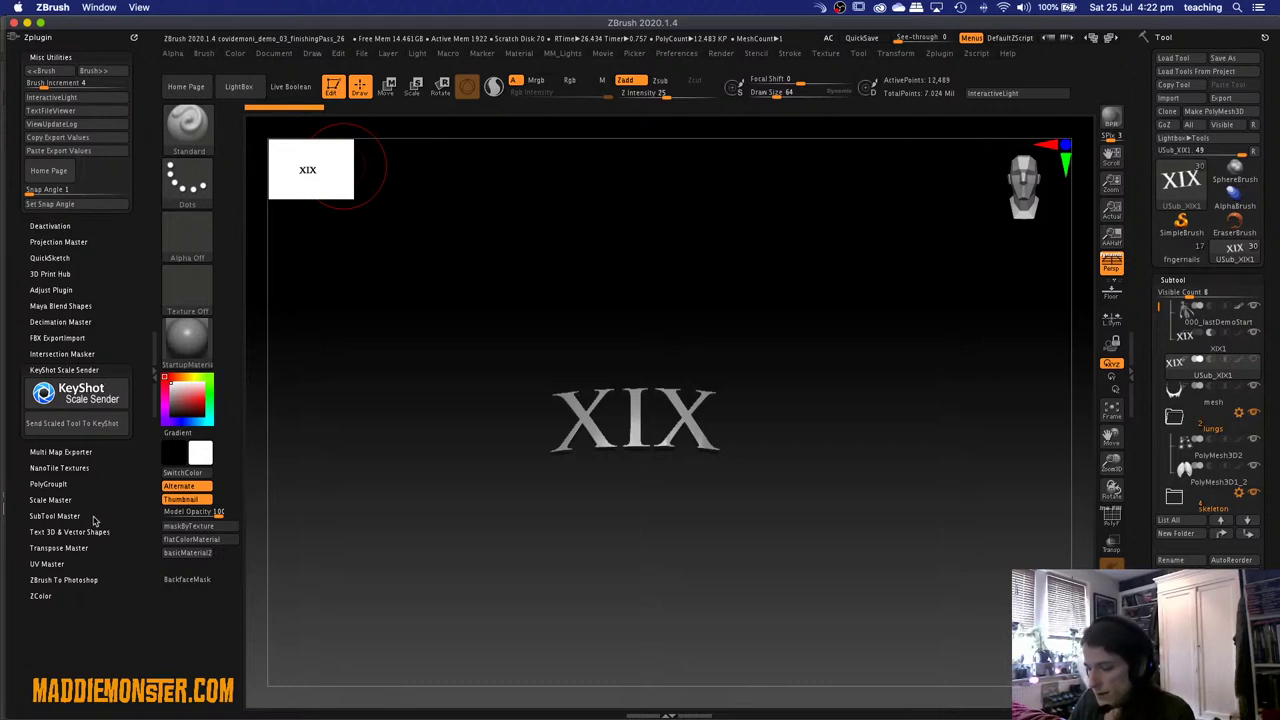
Create a new extruded 3D text mesh reading 'XIX' with Text 3D & Vector Shapes.
click(90, 535)
scroll(80, 450, down, 5)
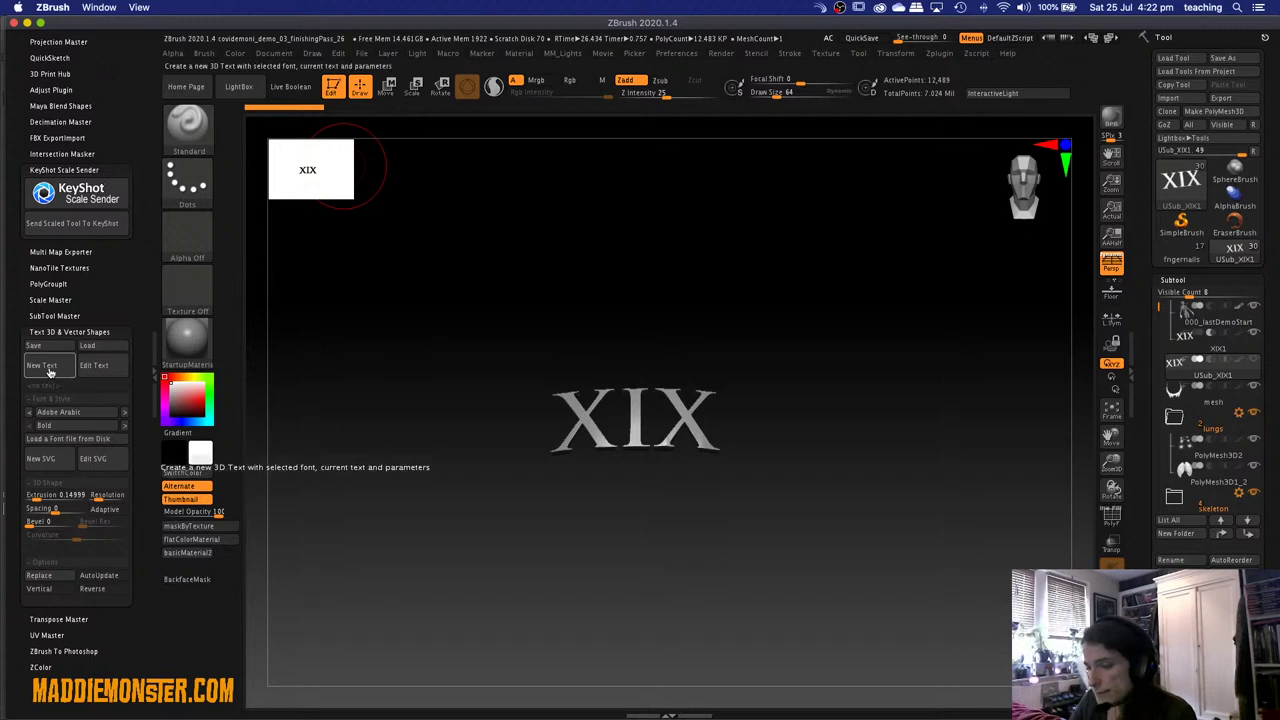
click(45, 366)
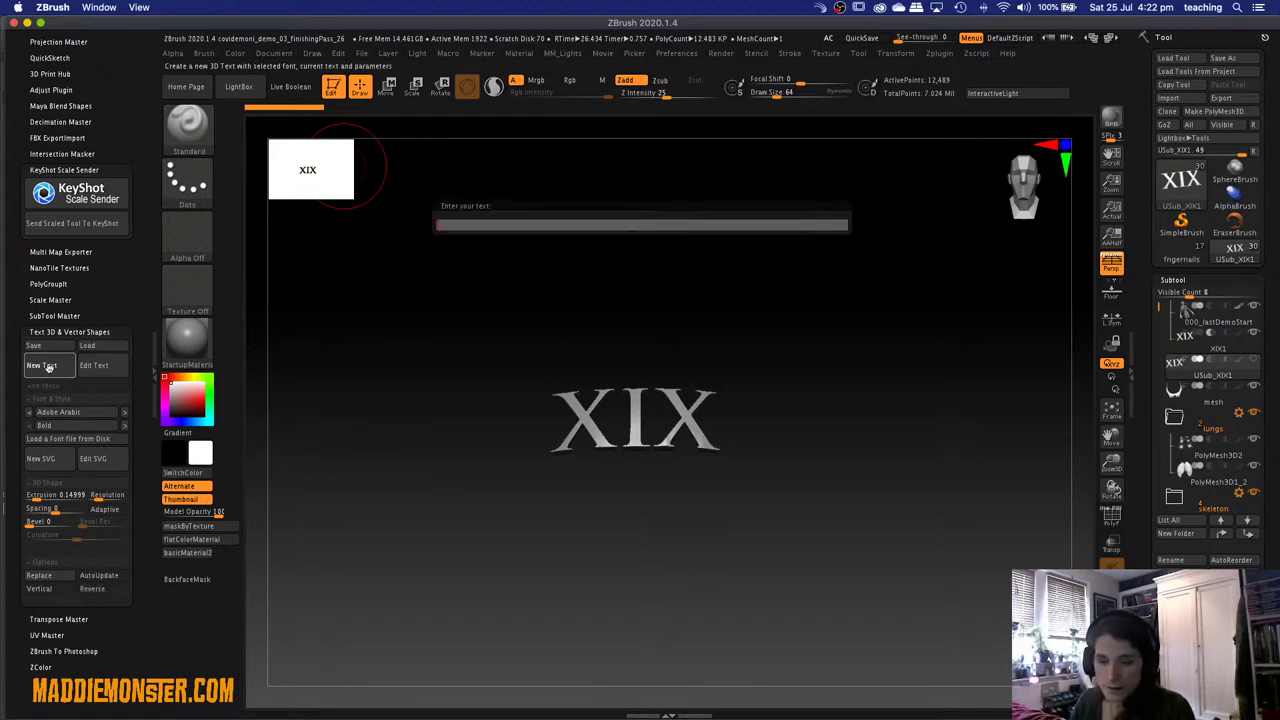
text(XI)
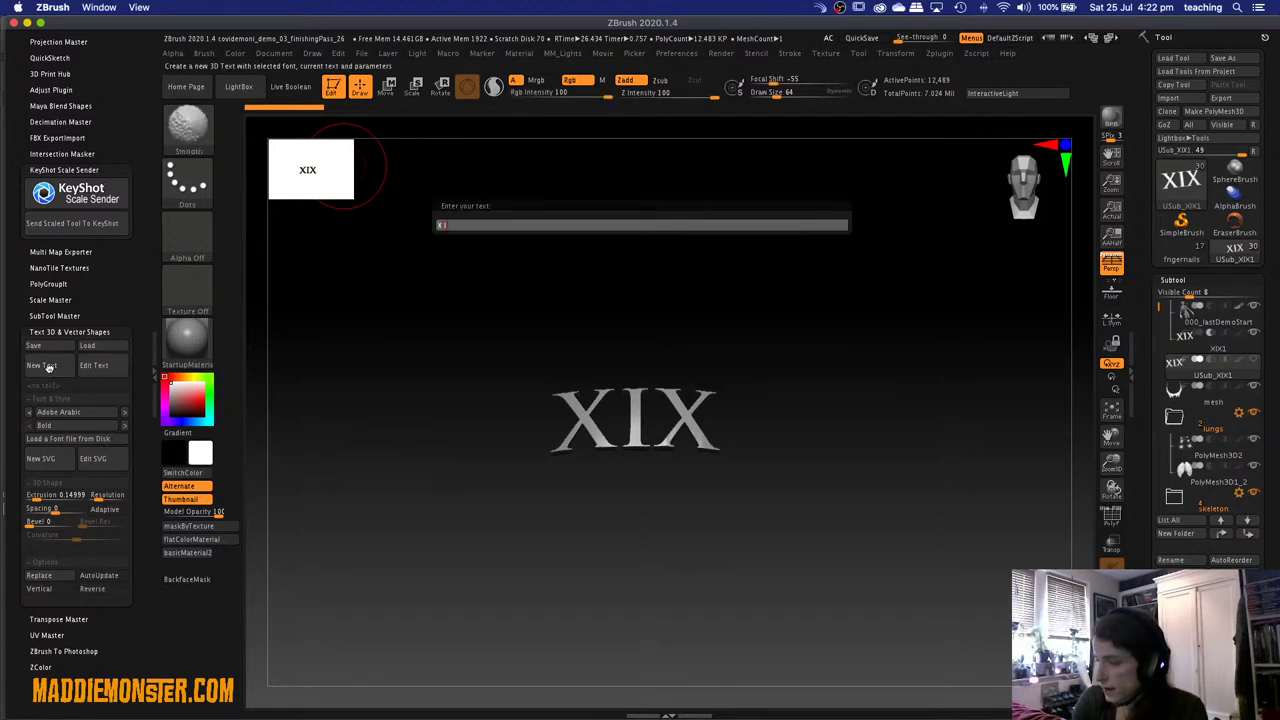
text(X)
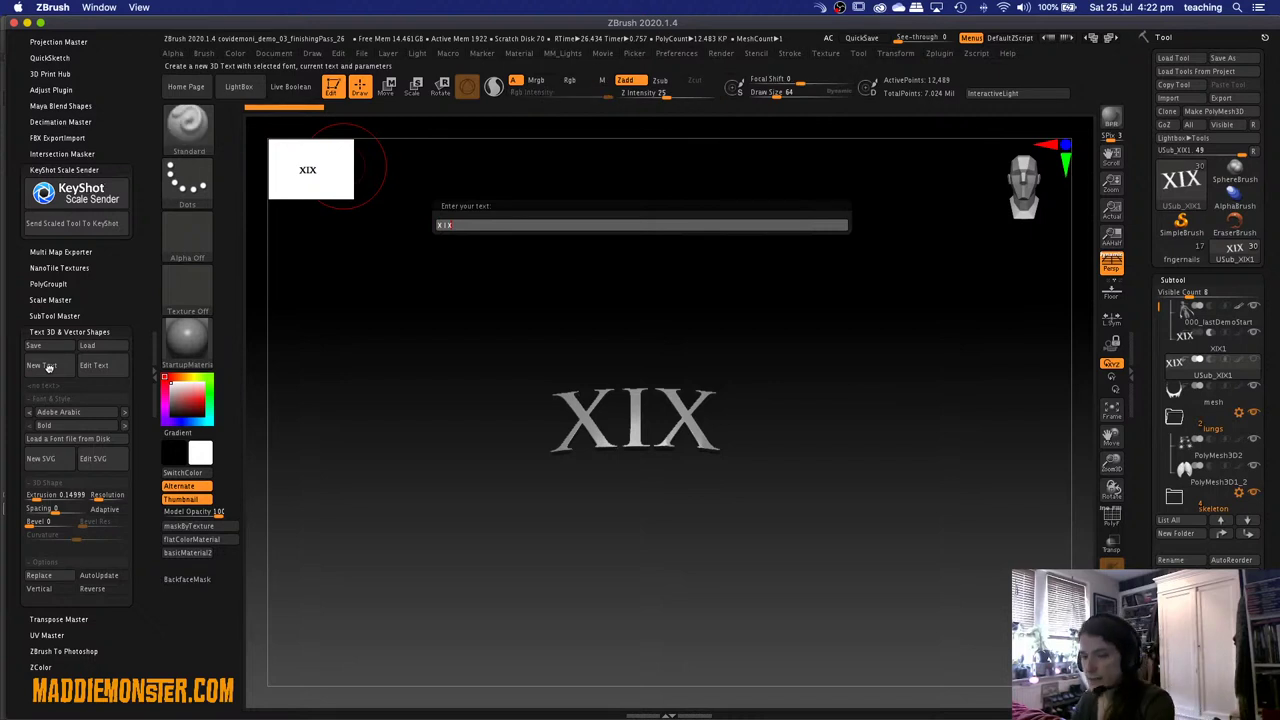
key(Return)
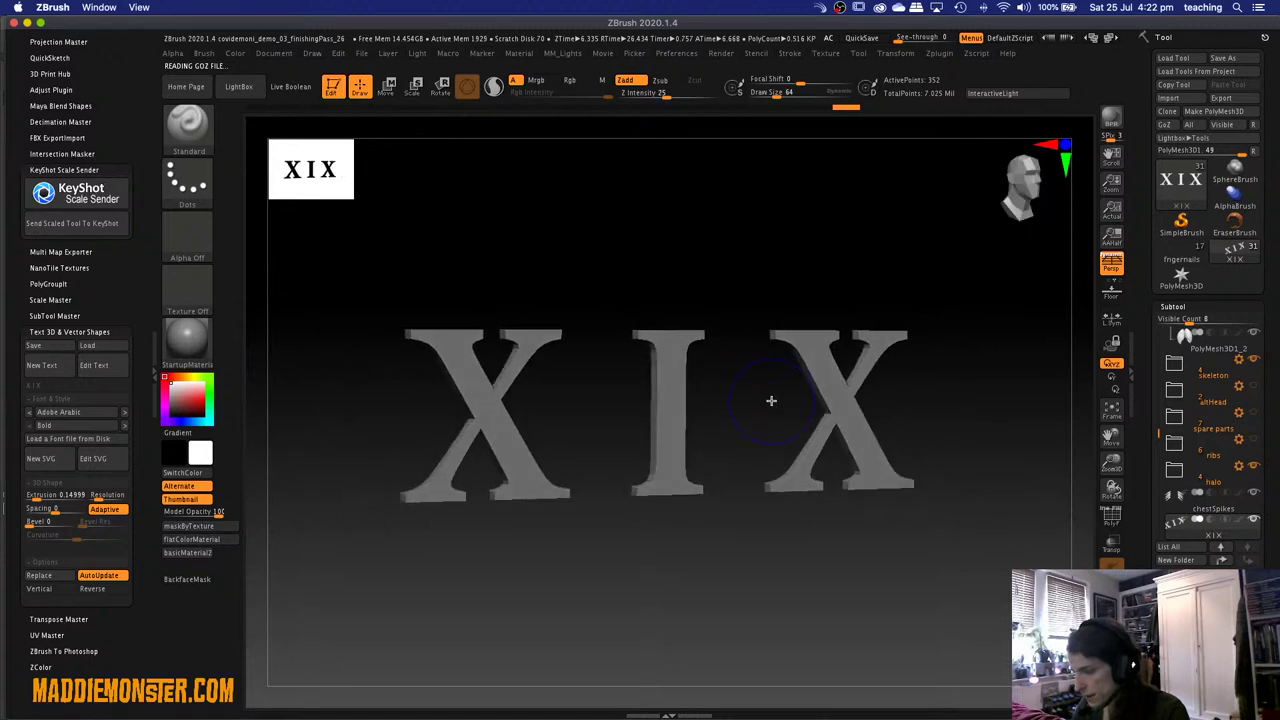
Turn on PolyFrame over the XIX letters and browse fonts, landing on Adobe Arabic Bold.
key(shift+f)
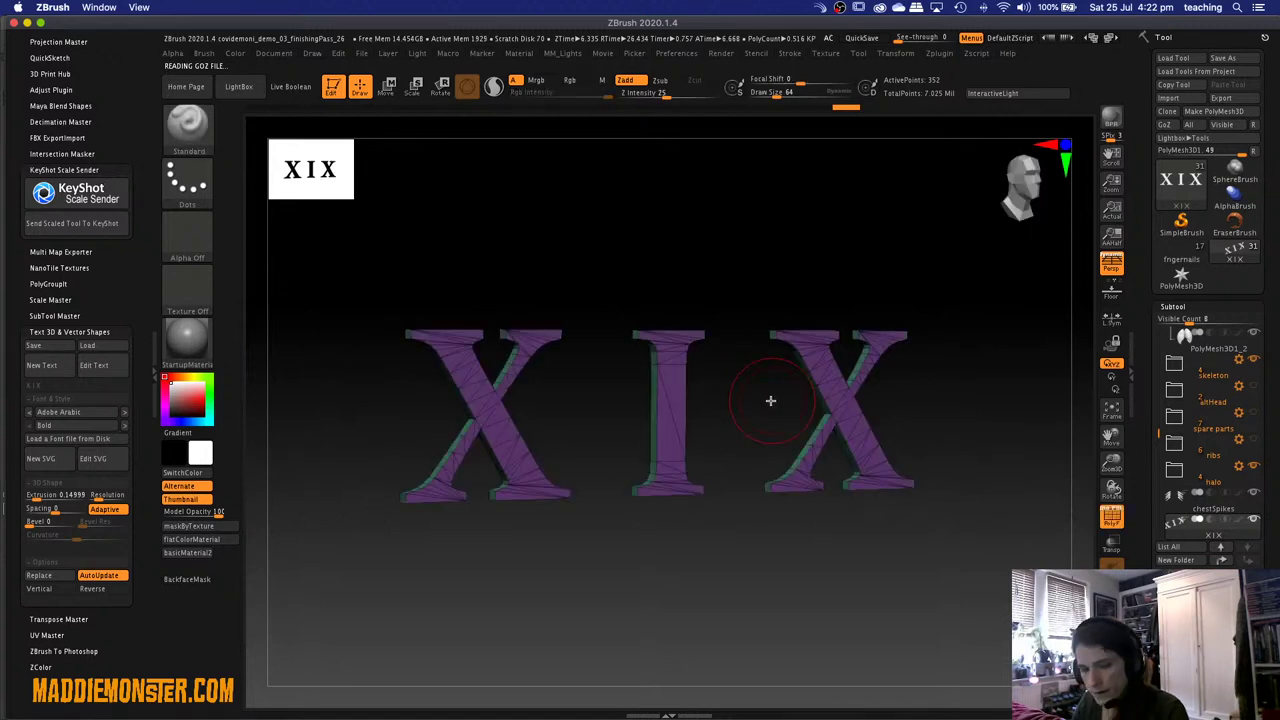
click(113, 414)
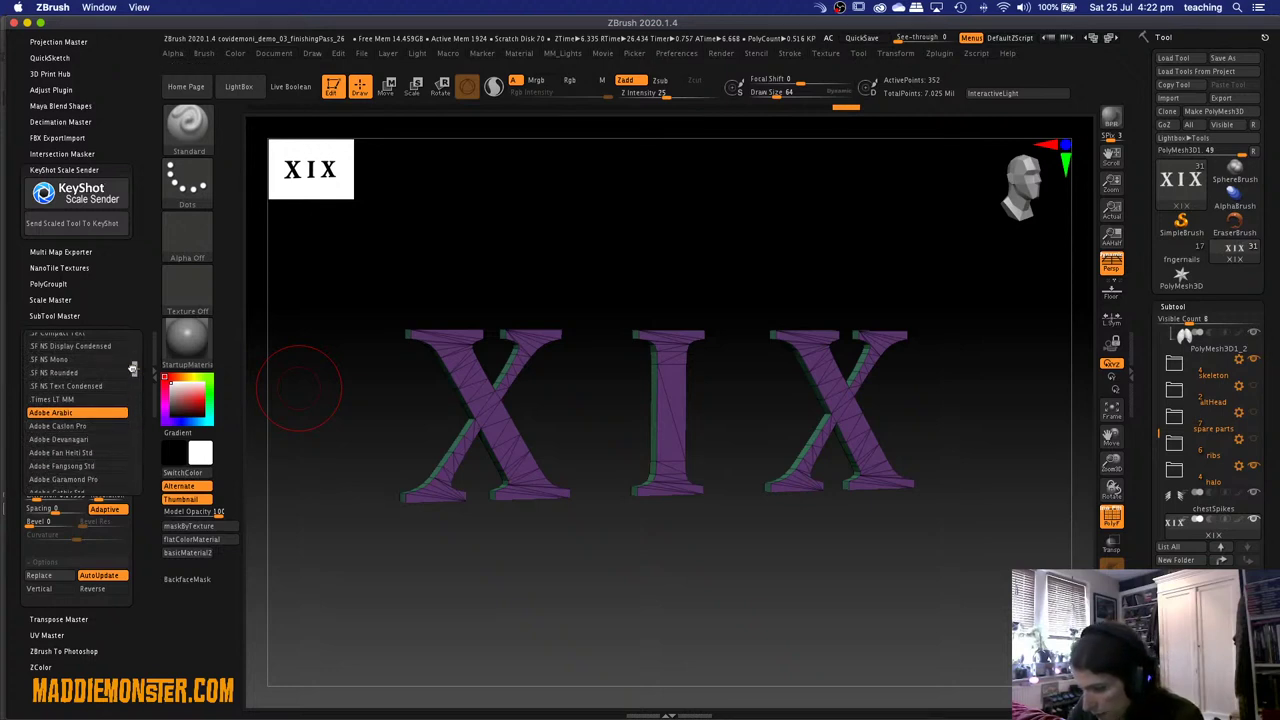
scroll(135, 375, down, 5)
drag(135, 375, 130, 400)
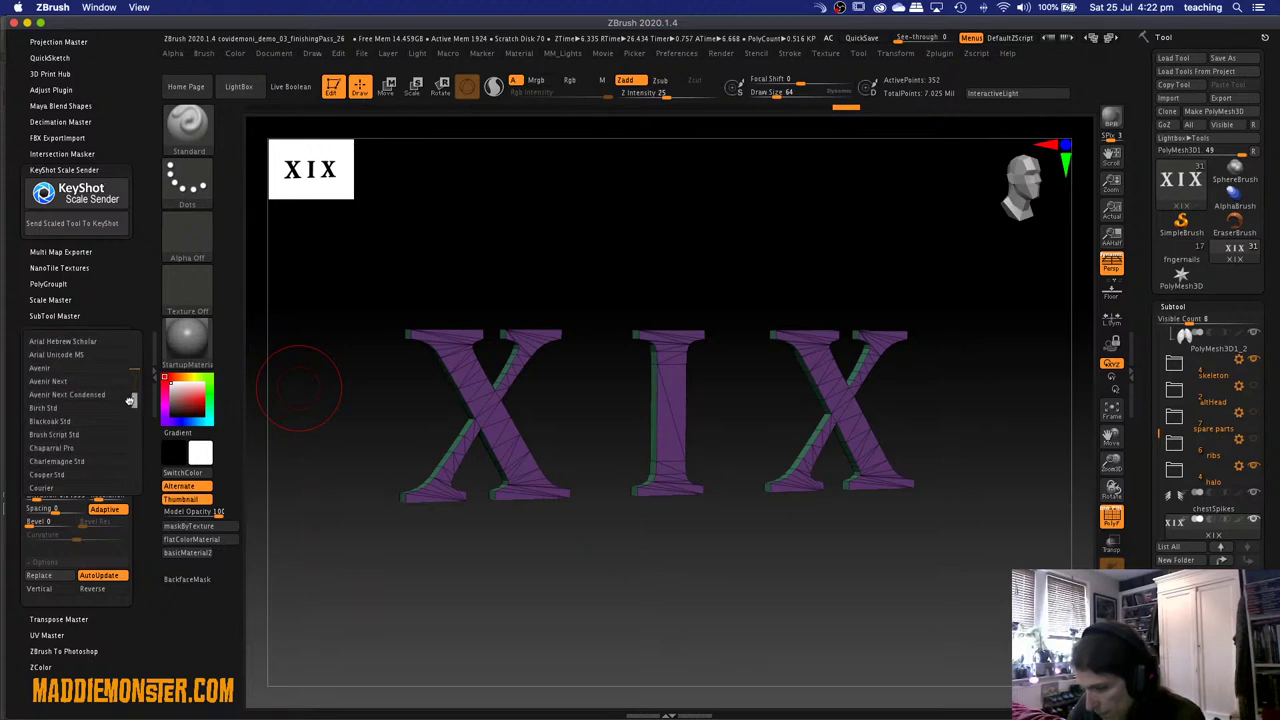
scroll(134, 360, down, 10)
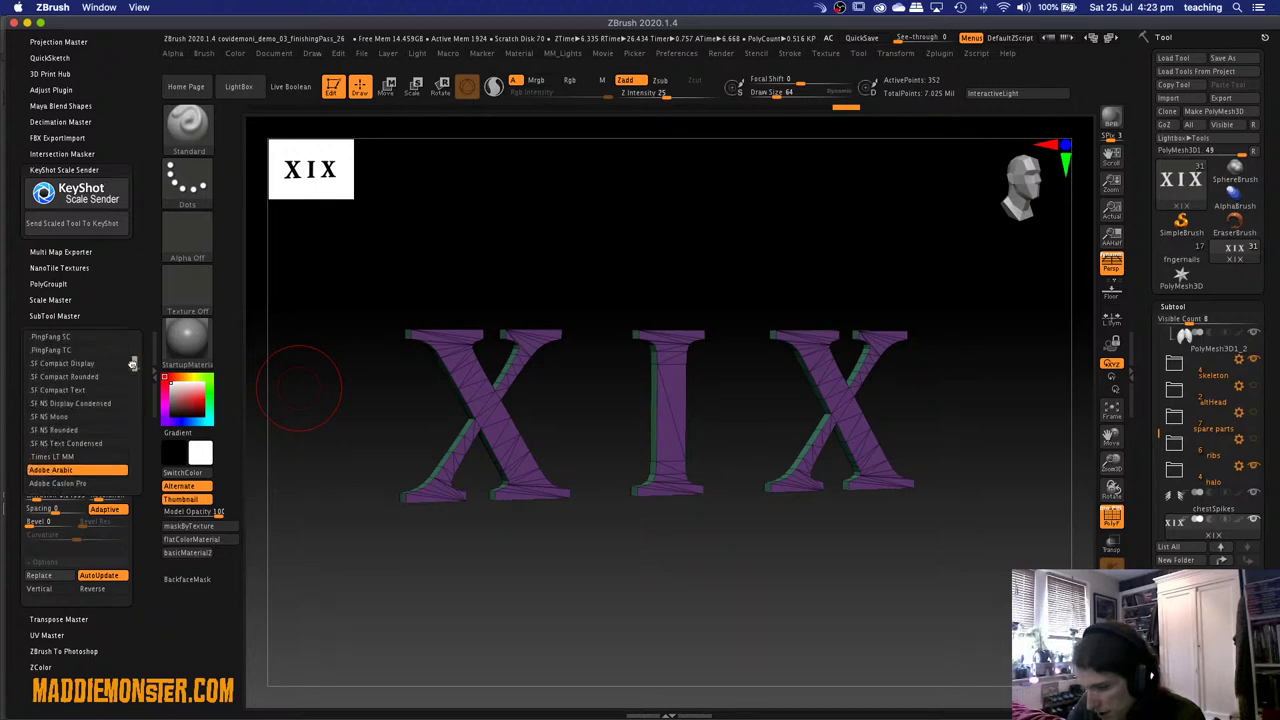
scroll(133, 358, up, 15)
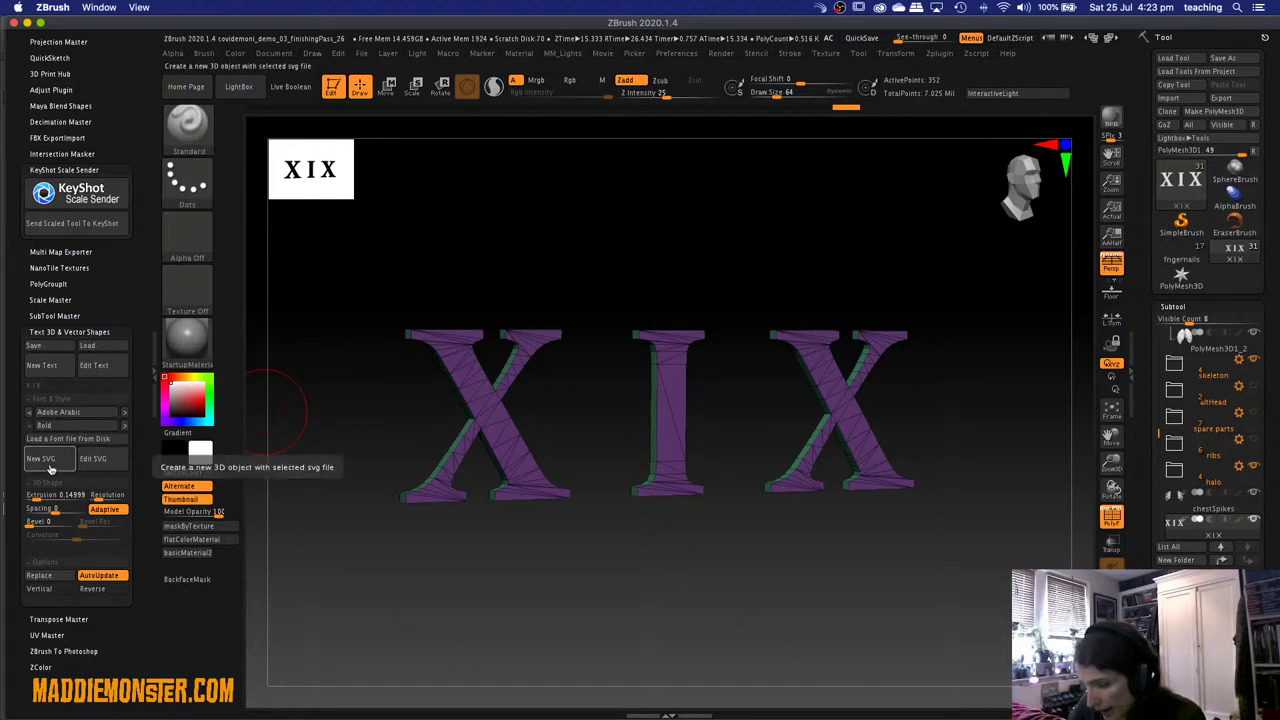
Set the XIX text to extrusion 0.32051, bevel 5 and spacing 0.06849.
drag(36, 496, 46, 496)
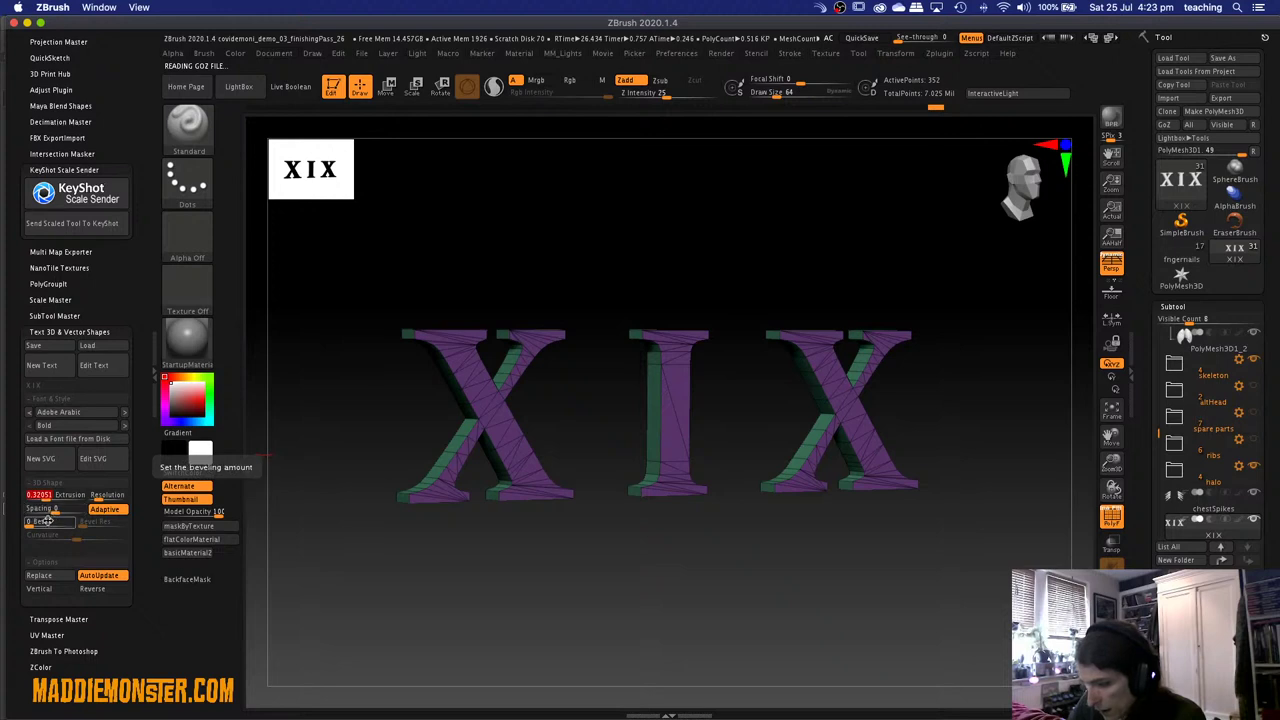
drag(38, 521, 31, 523)
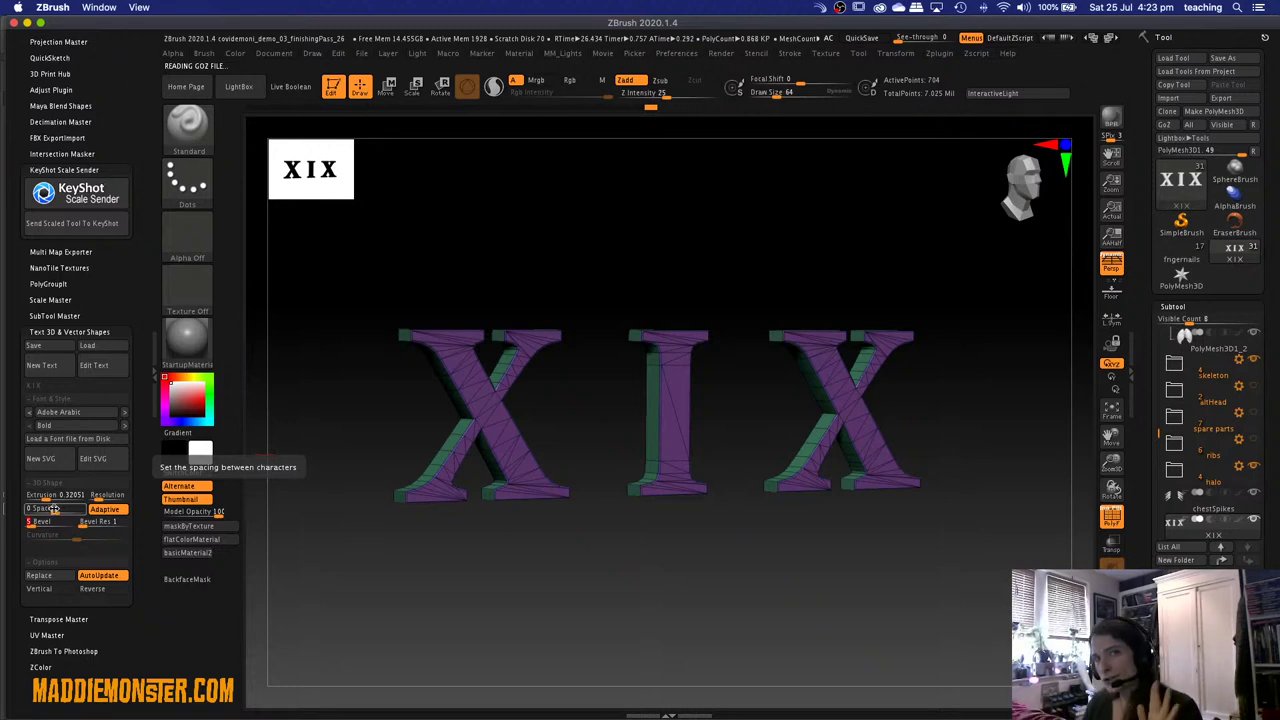
drag(55, 509, 60, 510)
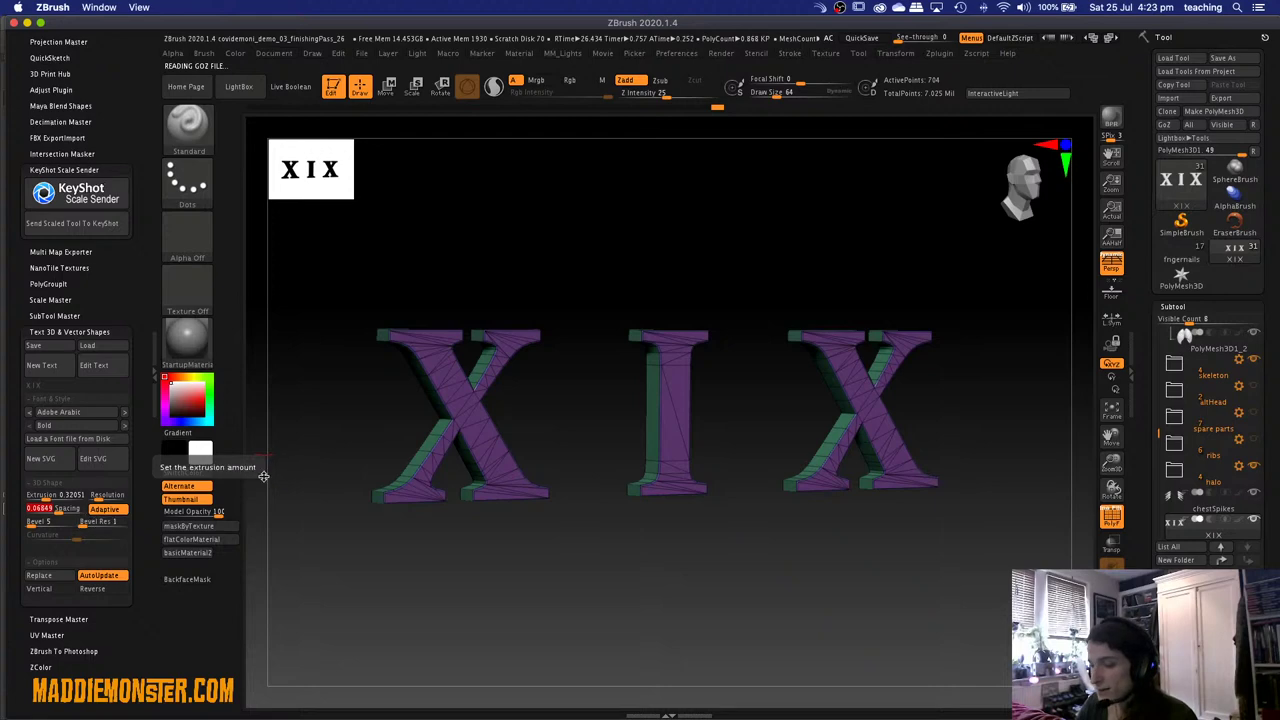
mouse_move(600, 400)
mouse_down()
mouse_move(640, 451)
mouse_move(583, 380)
mouse_move(701, 466)
mouse_move(637, 449)
mouse_move(591, 380)
mouse_move(596, 395)
mouse_up()
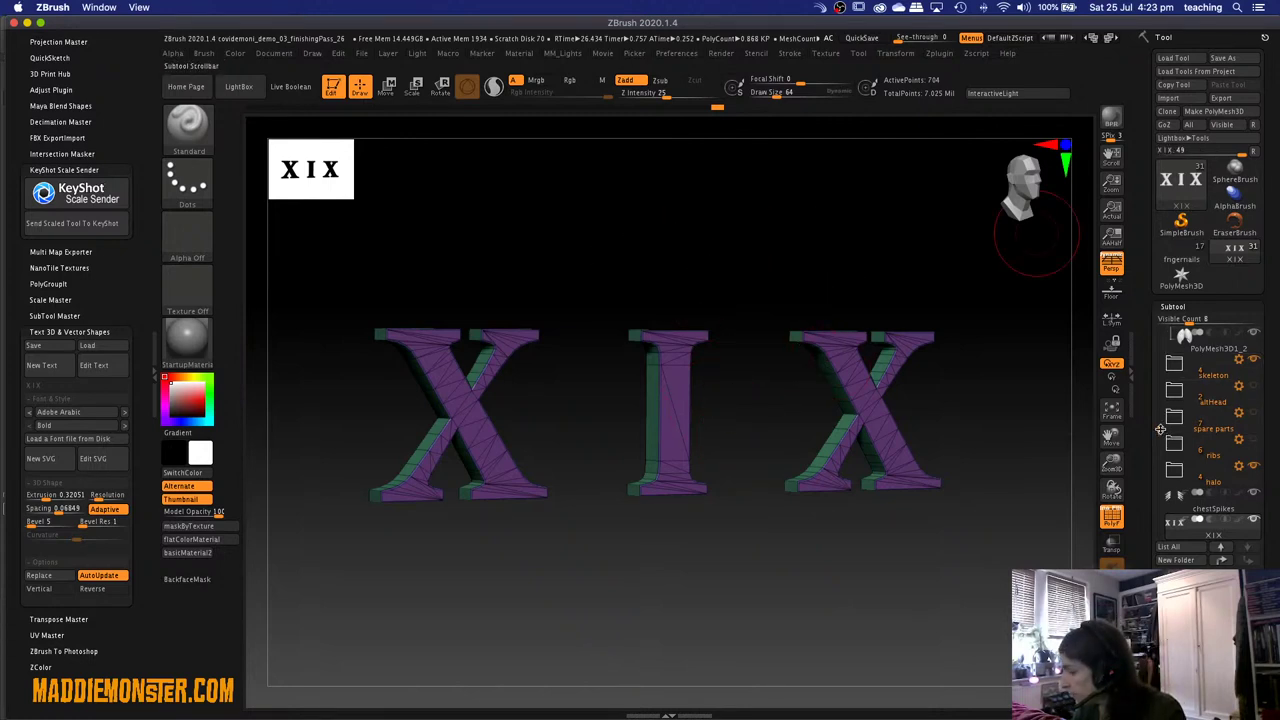
Move the new XIX text subtool to the top of the subtool stack.
drag(1159, 432, 1156, 322)
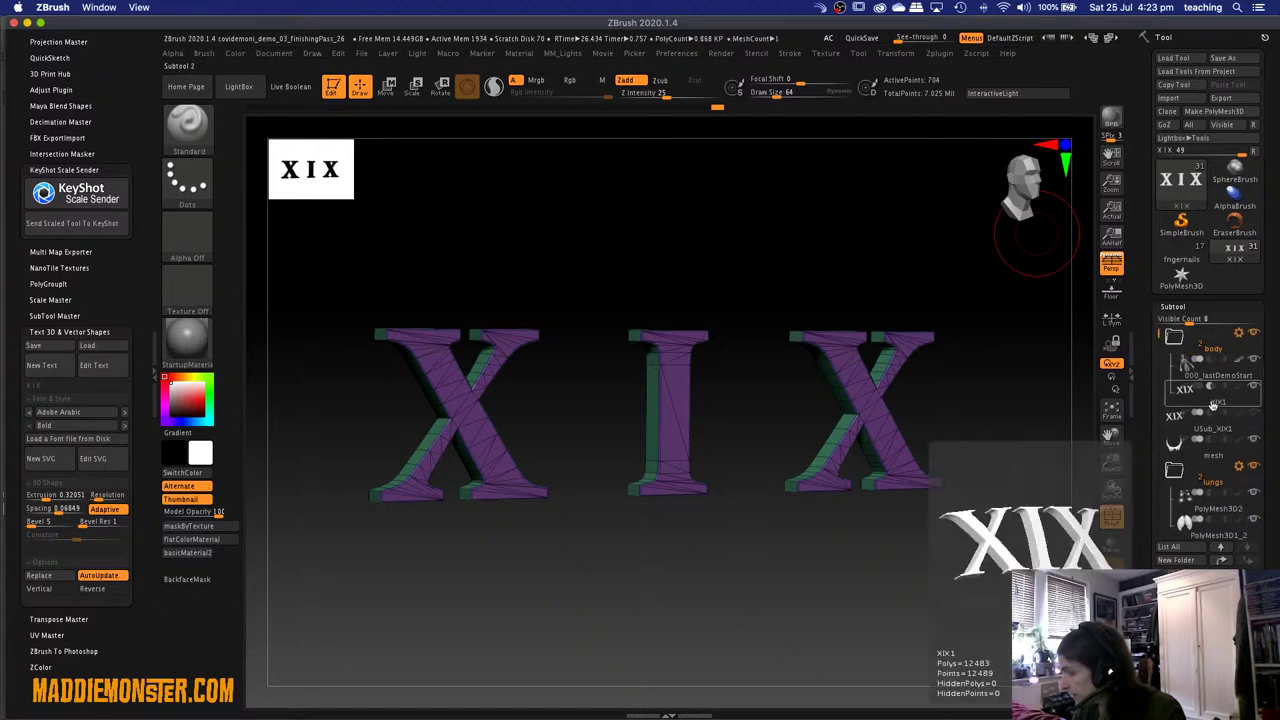
drag(1158, 331, 1155, 455)
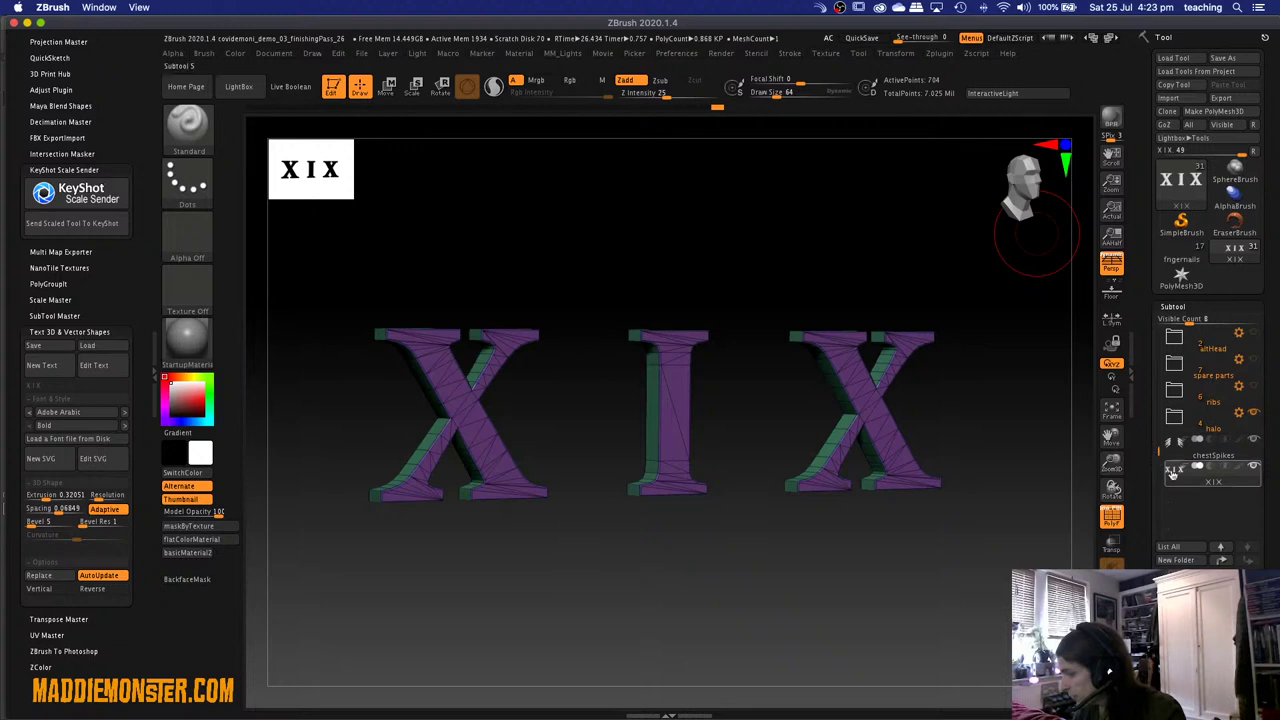
mouse_move(1175, 473)
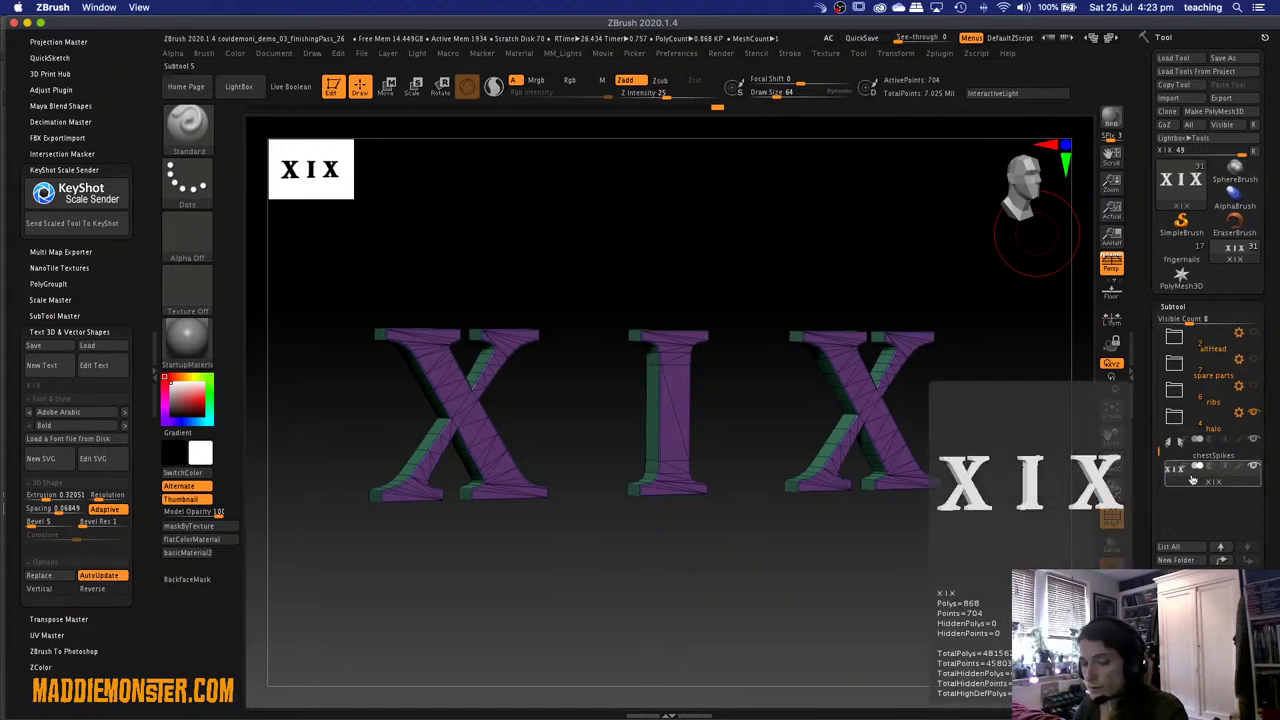
key(shift)
shift+click(1220, 562)
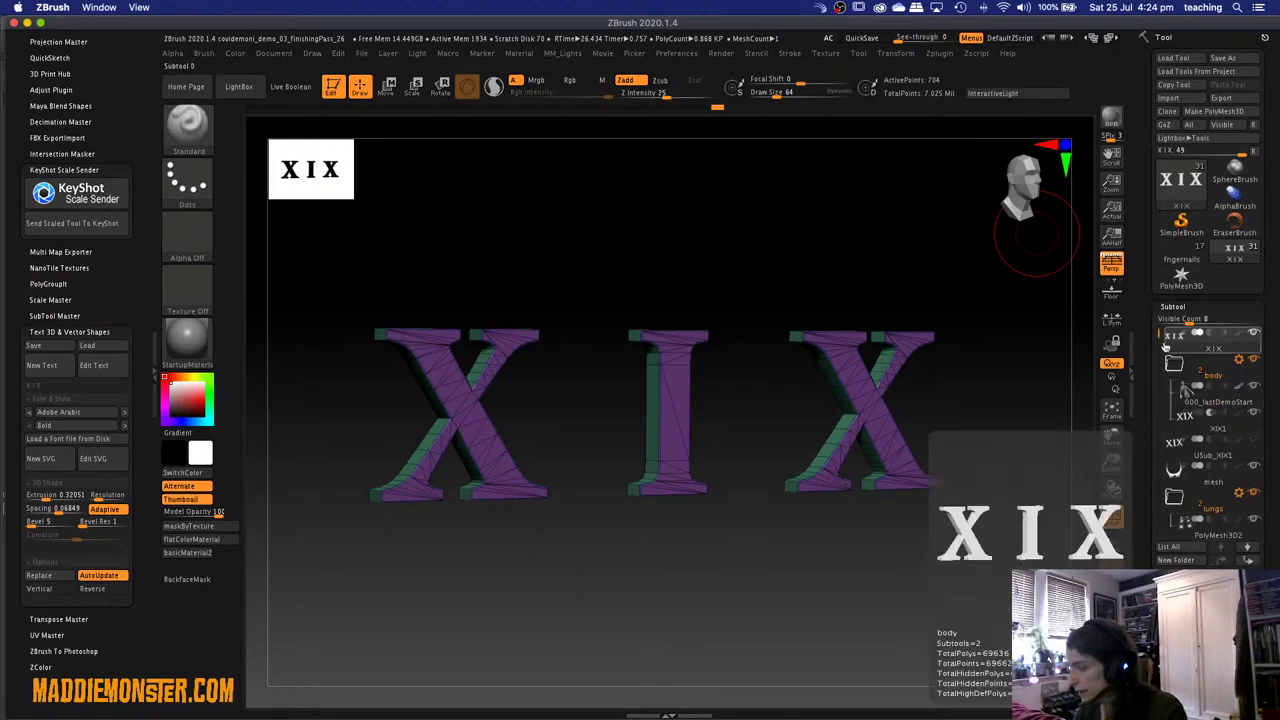
Move 000_lastDemoStart to the top, reselect XIX and check it with Solo on and off.
mouse_move(1171, 355)
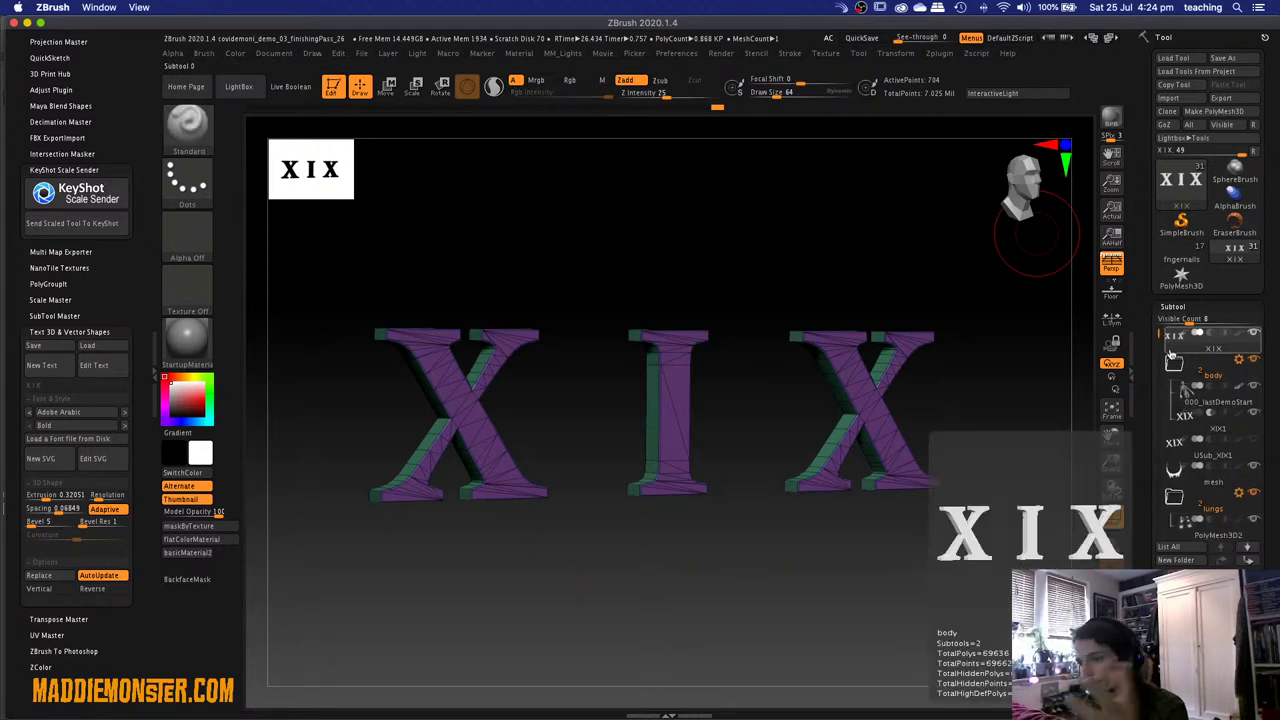
click(1186, 394)
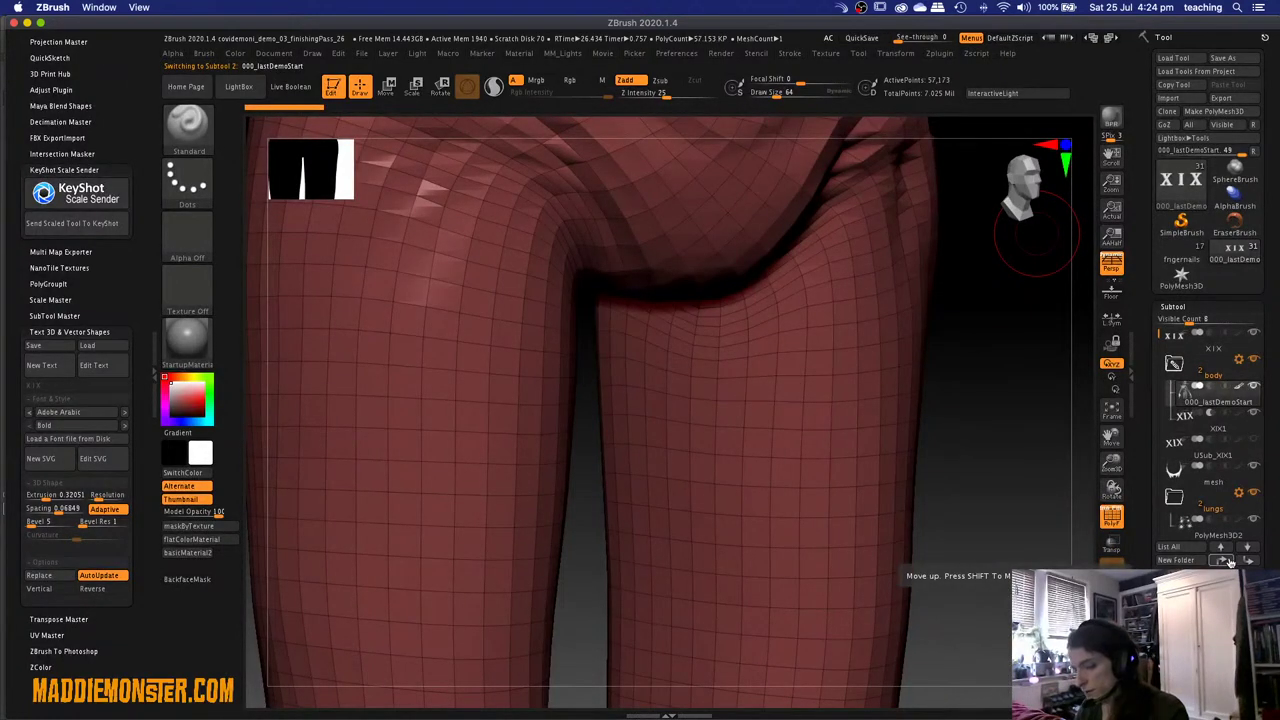
click(1222, 560)
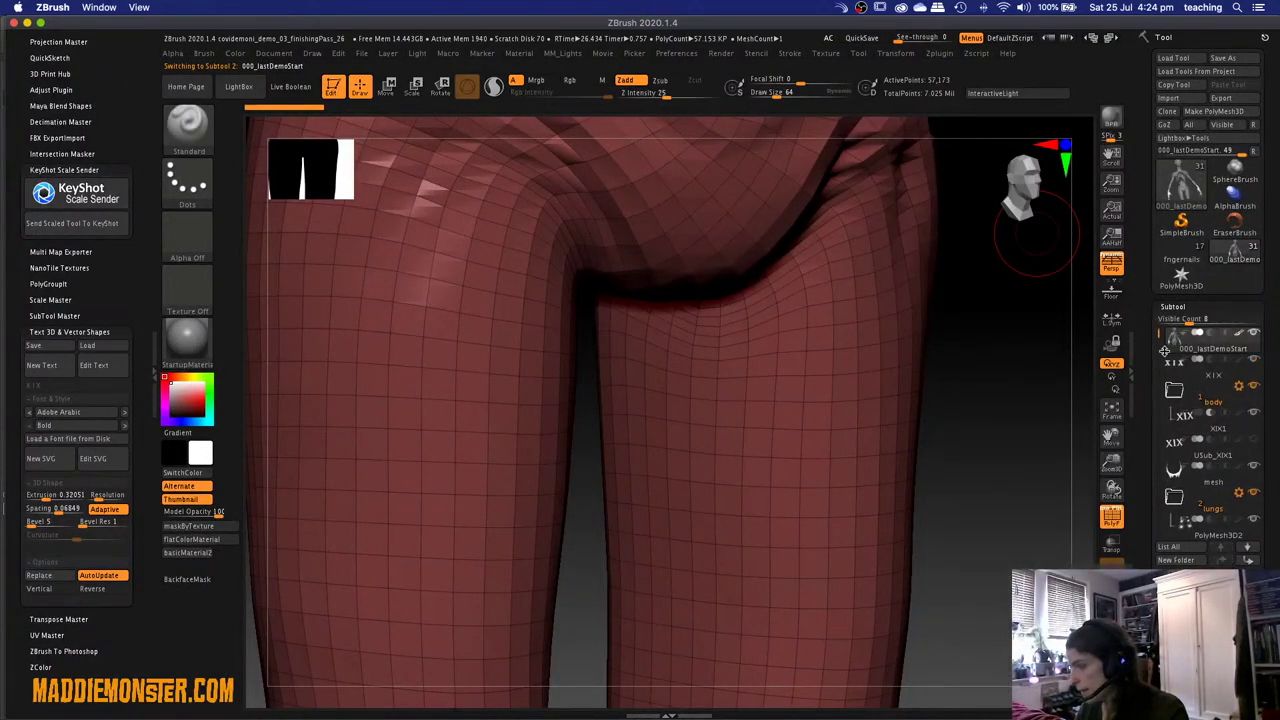
key(Down)
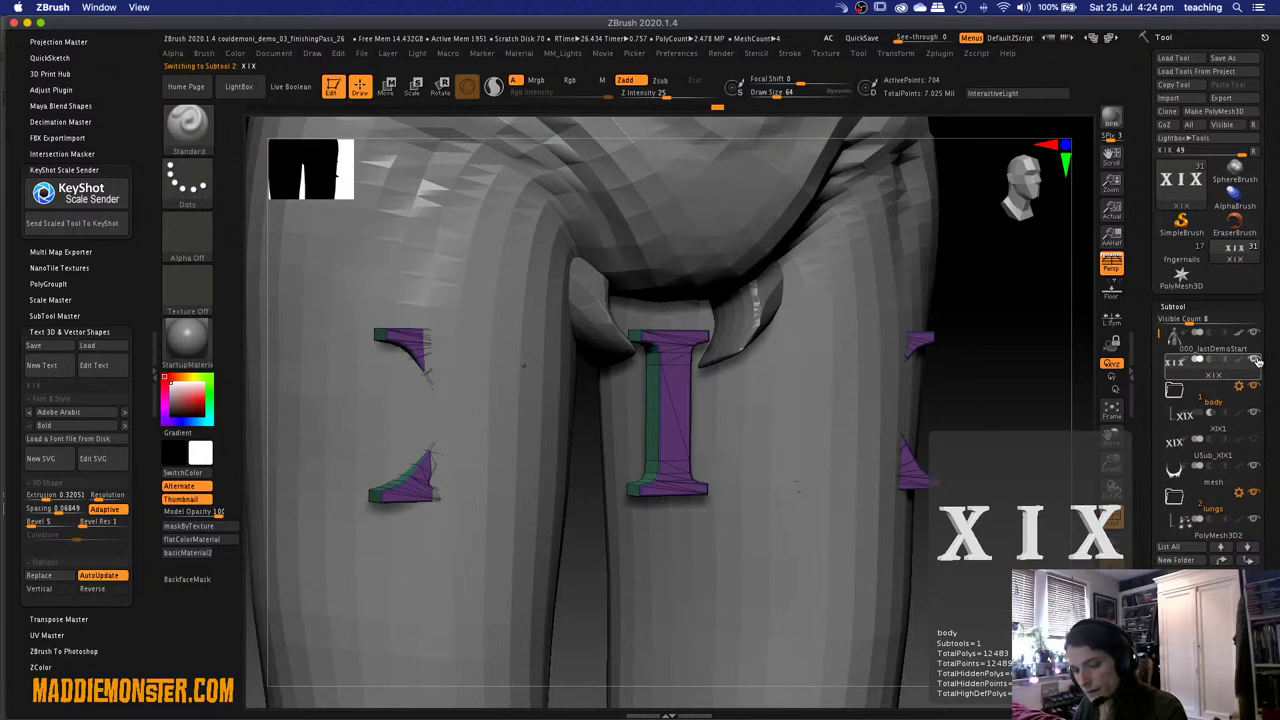
shift+click(1257, 361)
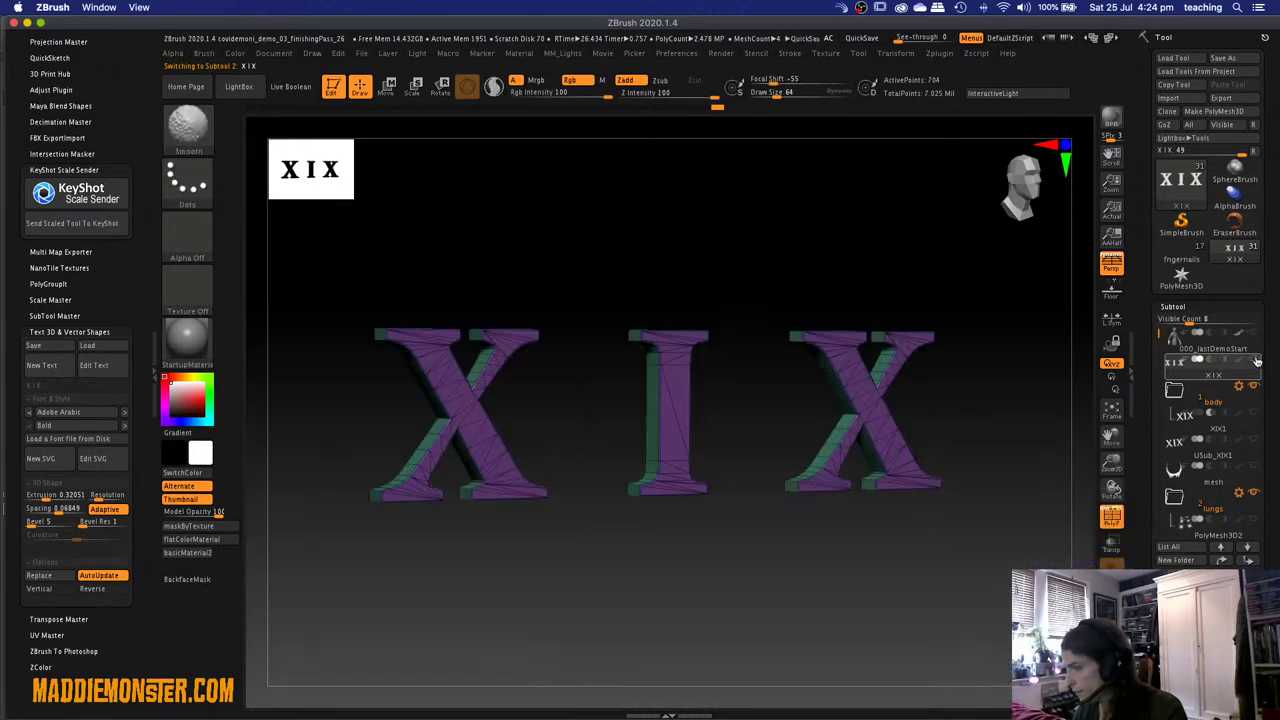
shift+click(1257, 361)
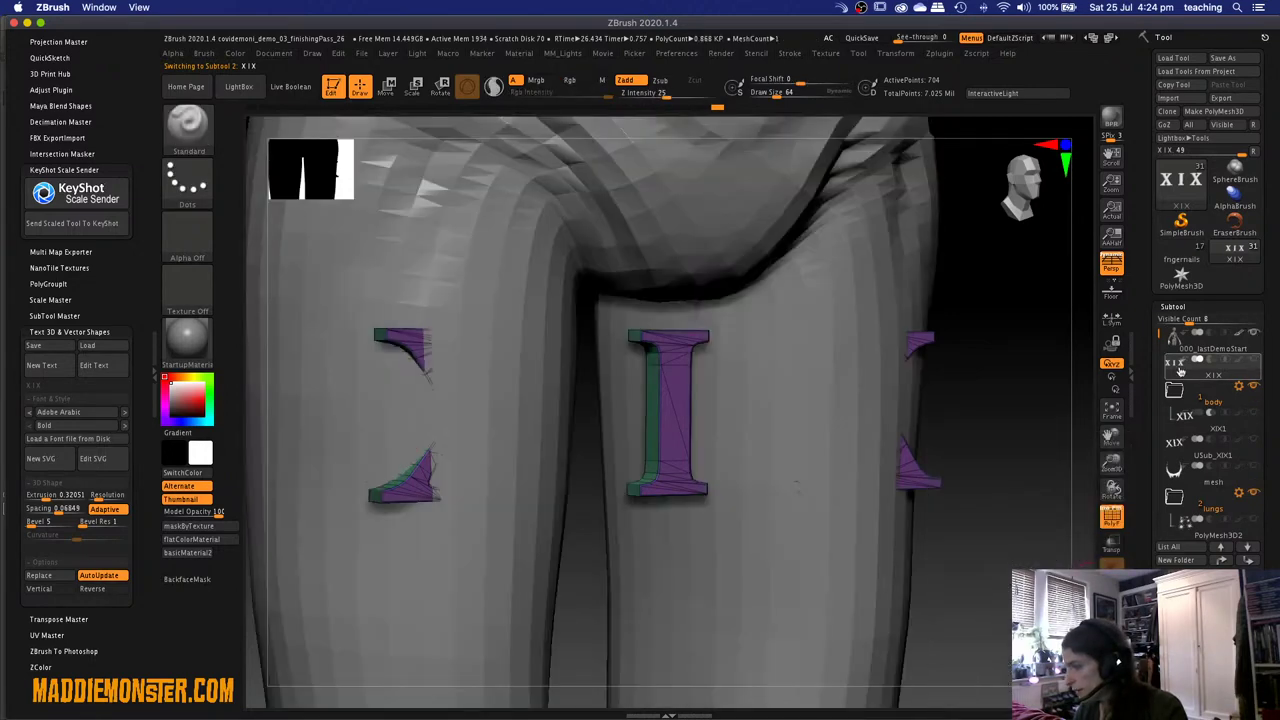
ctrl+right_drag(997, 570, 820, 286)
ctrl+right_drag(943, 349, 935, 506)
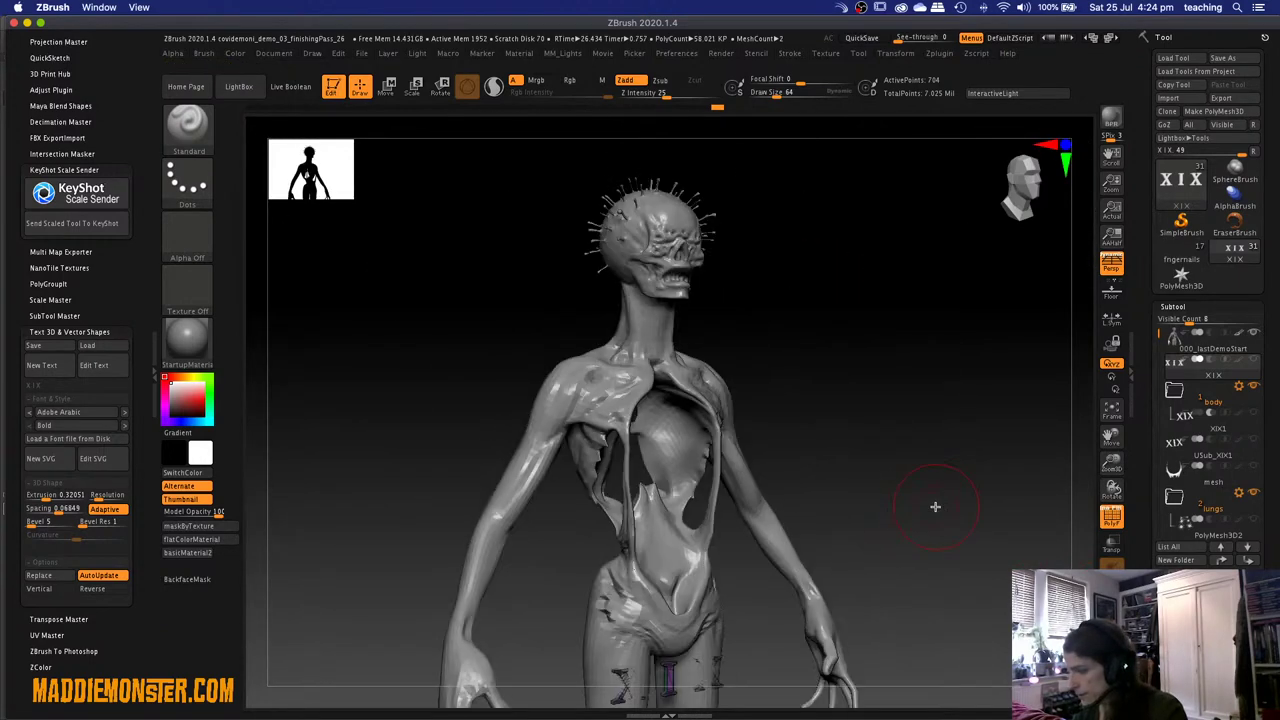
Switch to Move and bring the Transpose gizmo up to the creature's head.
key(w)
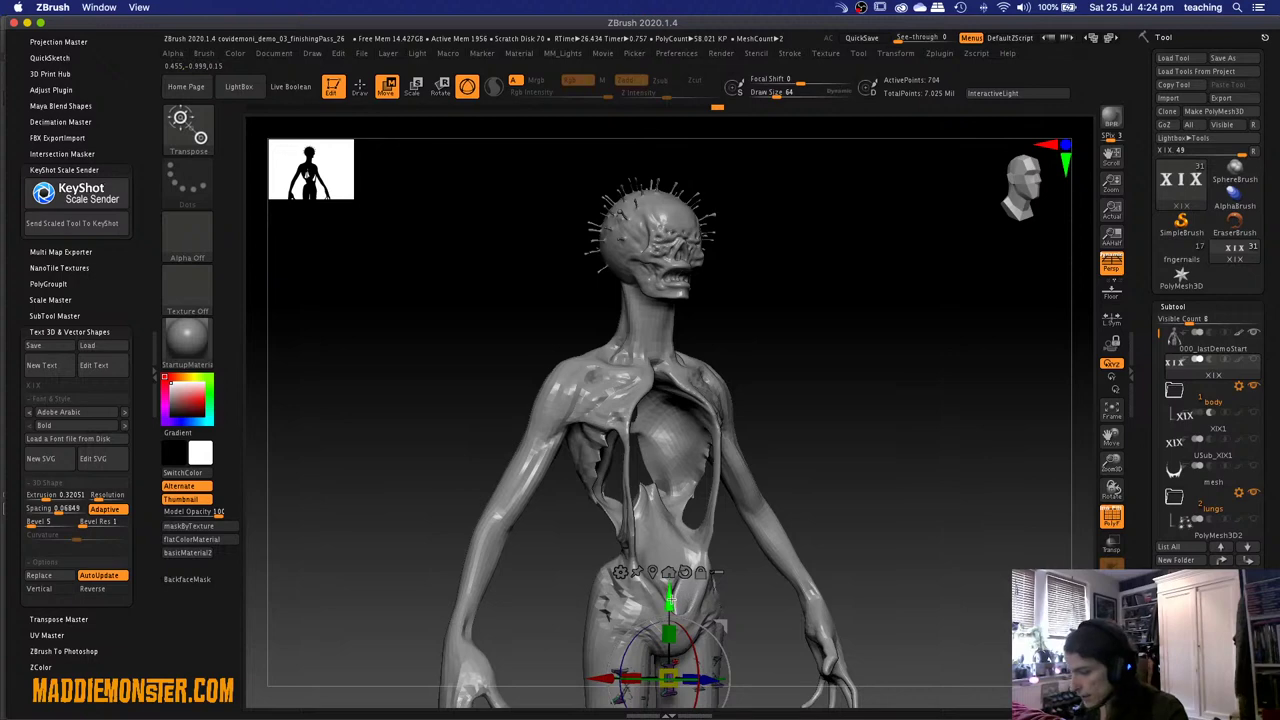
alt+drag(670, 600, 675, 130)
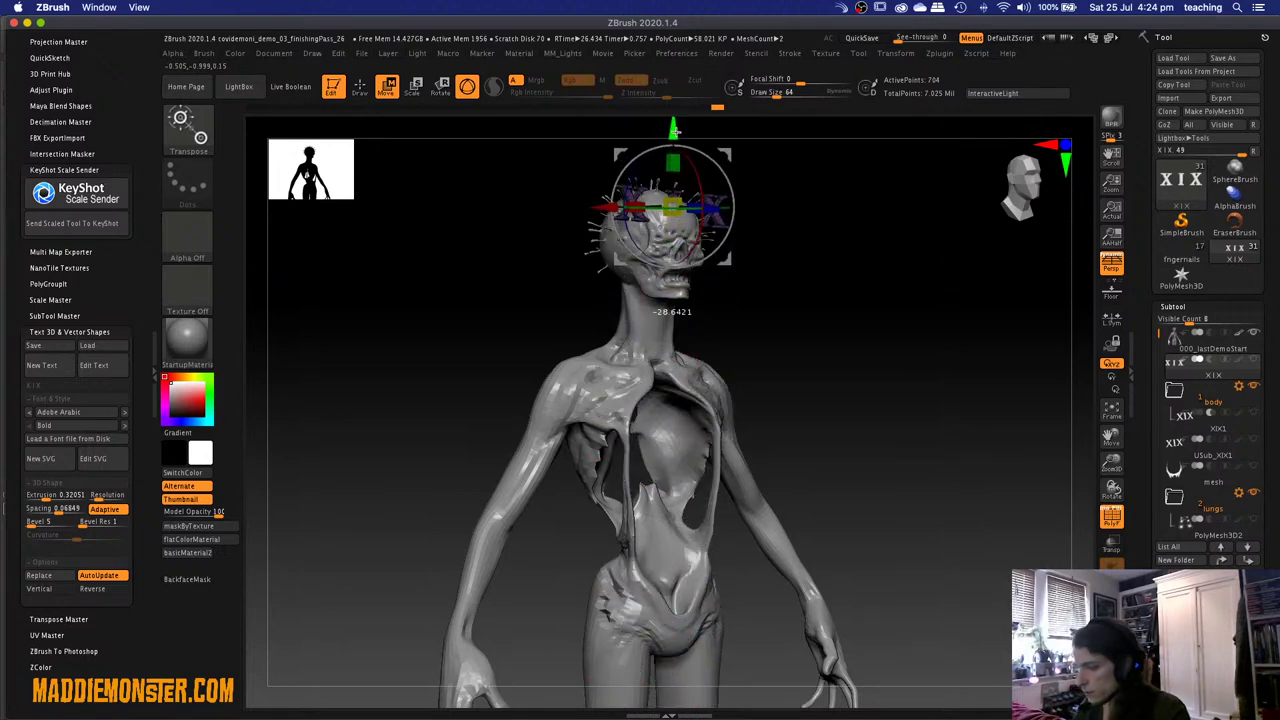
mouse_move(817, 369)
mouse_down()
mouse_move(843, 363)
mouse_move(888, 623)
mouse_move(849, 509)
mouse_move(838, 373)
mouse_up()
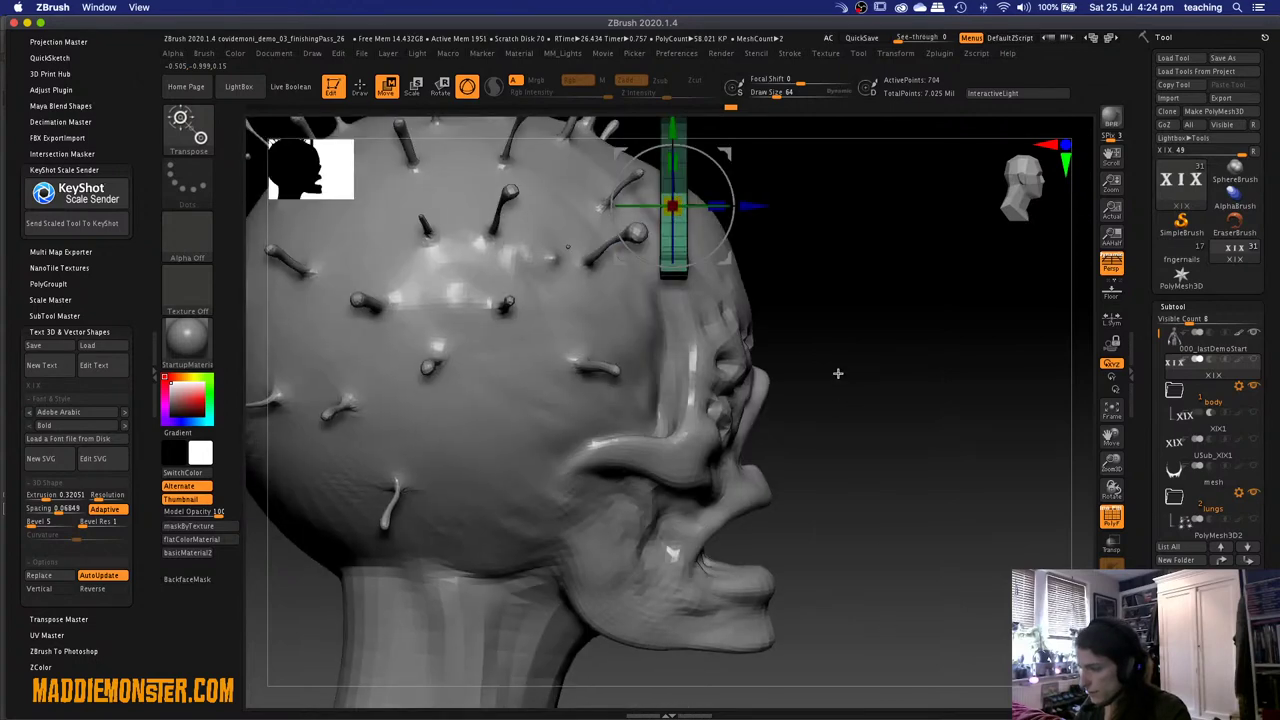
drag(863, 443, 865, 440)
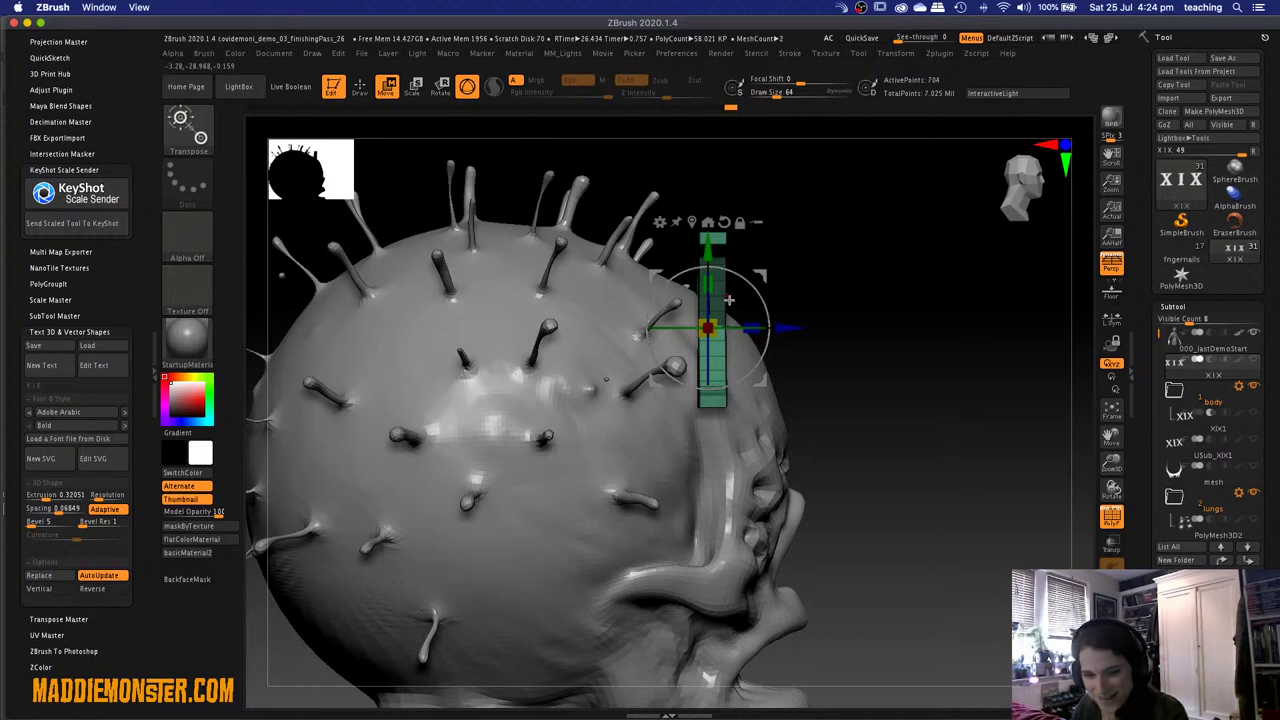
Slide the XIX letters onto the forehead and scale them down to fit.
drag(794, 329, 682, 286)
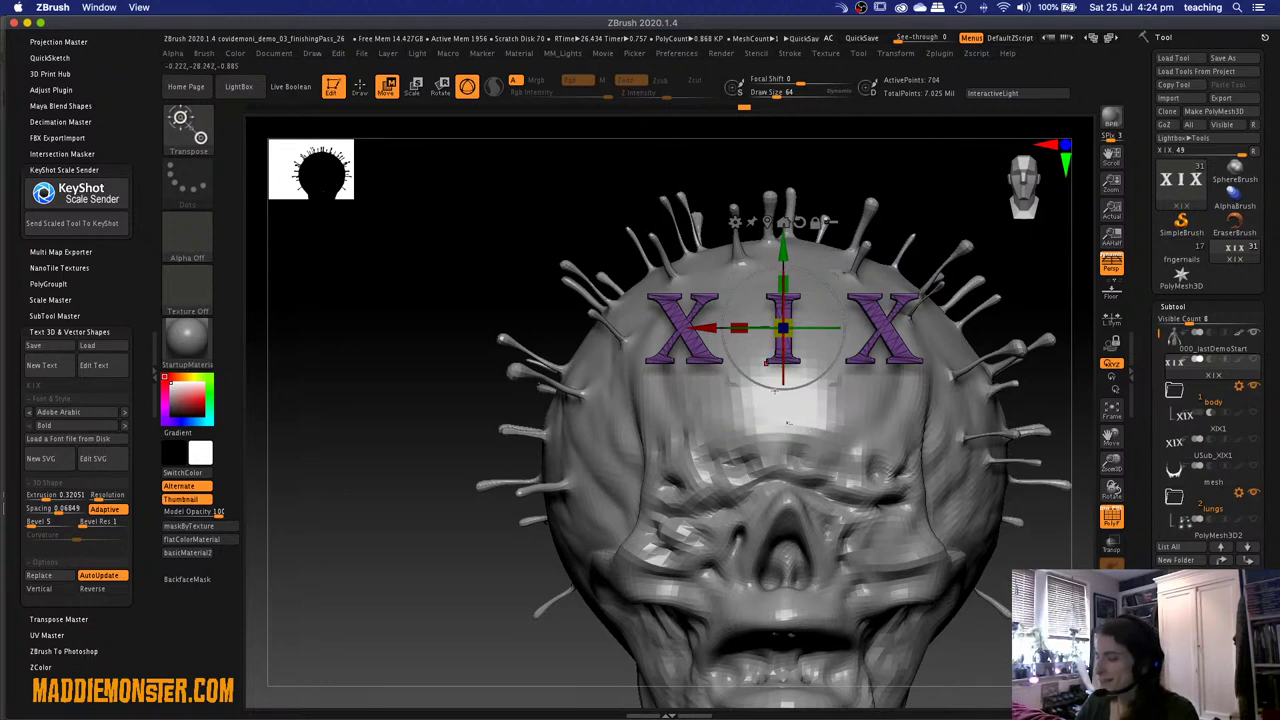
drag(783, 328, 675, 375)
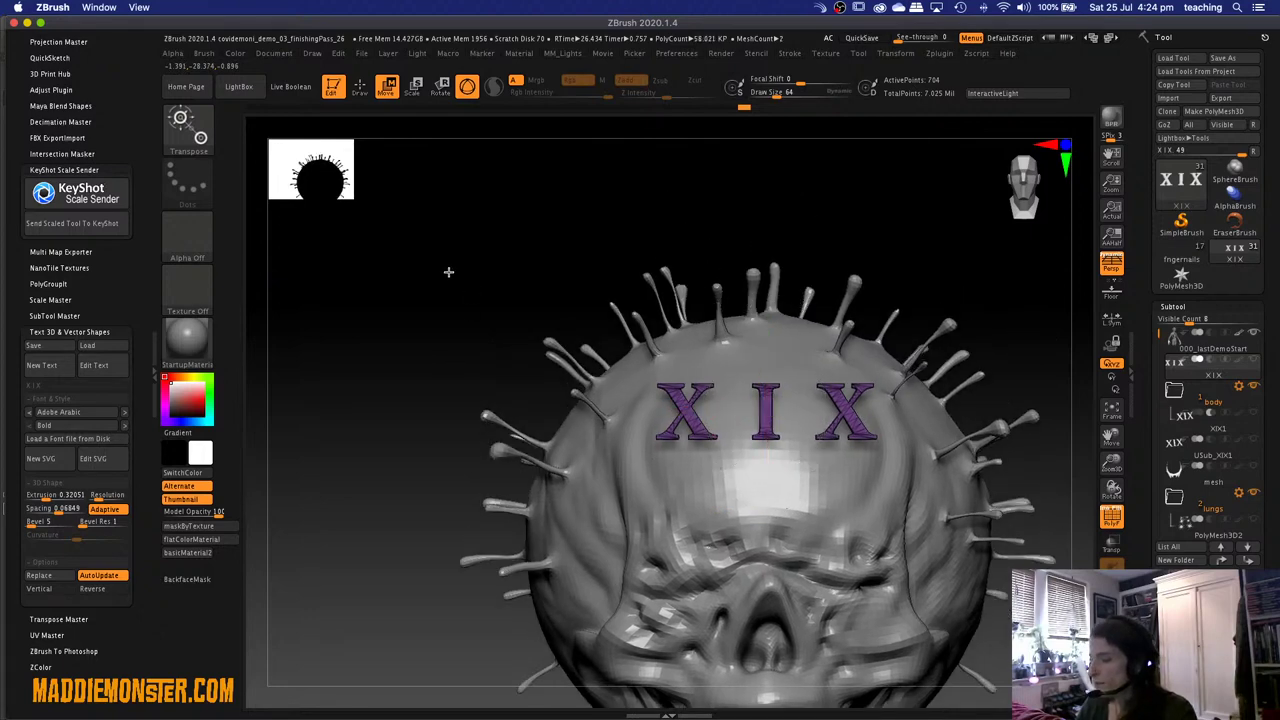
drag(446, 339, 909, 426)
scroll(913, 440, up, 3)
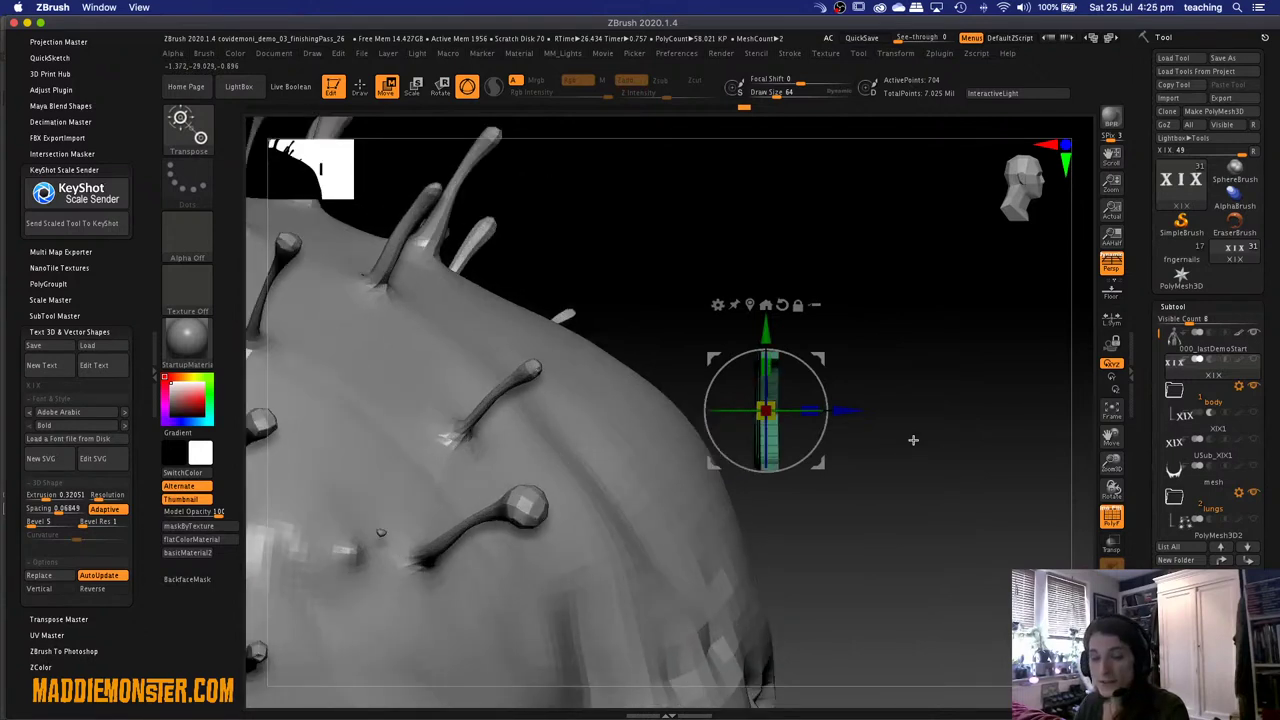
Tilt the gizmo to match the head, thin the XIX letters' depth, then shrink them uniformly against the forehead.
scroll(913, 440, up, 2)
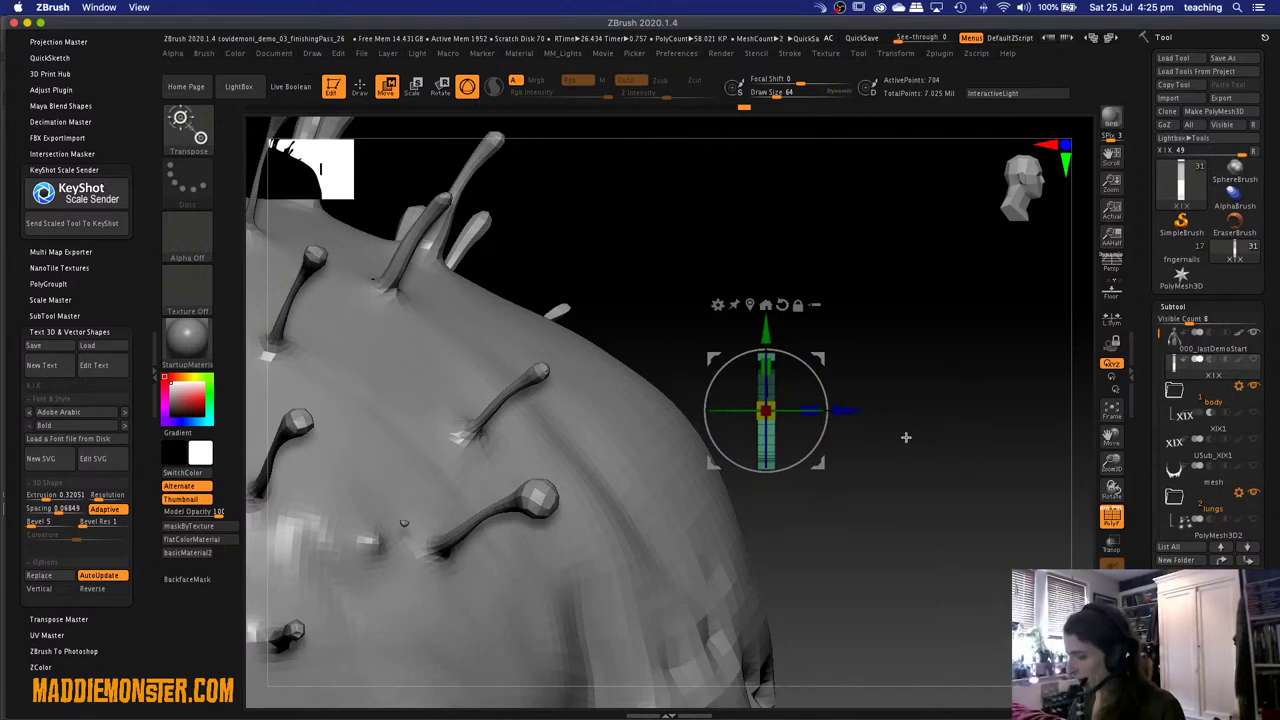
drag(828, 412, 808, 355)
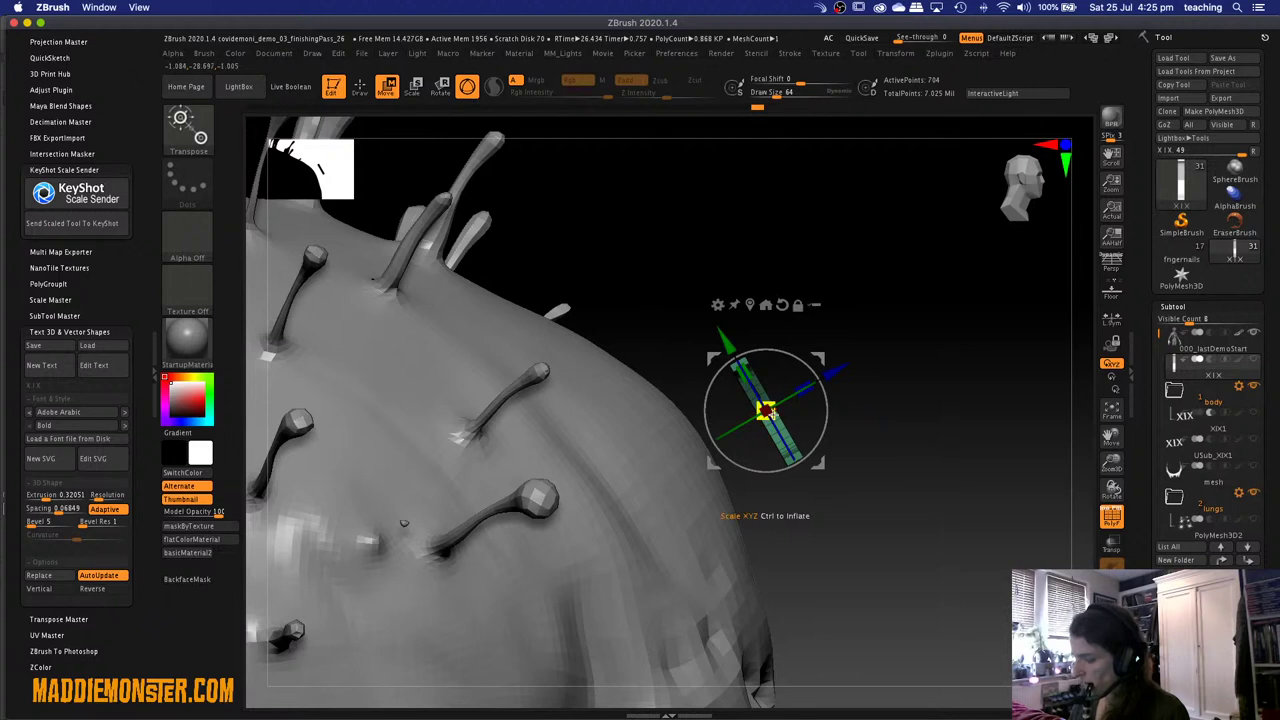
drag(766, 410, 900, 305)
drag(804, 386, 768, 406)
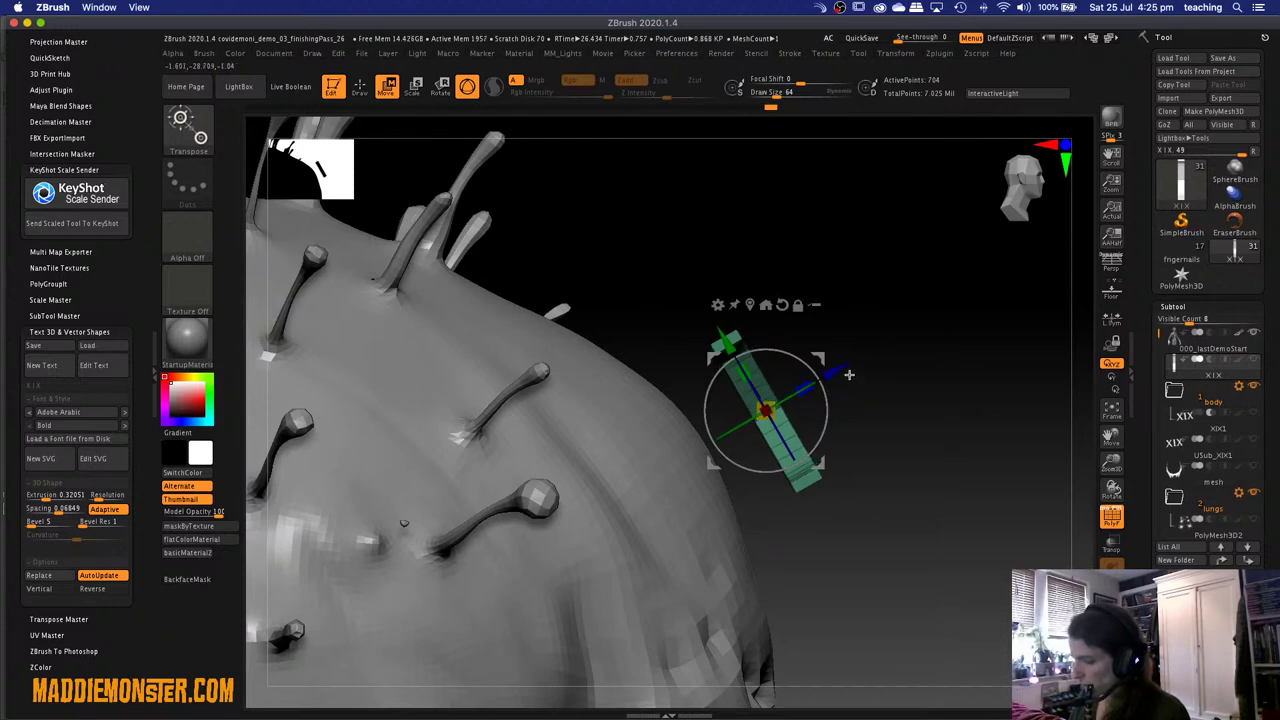
drag(848, 373, 855, 455)
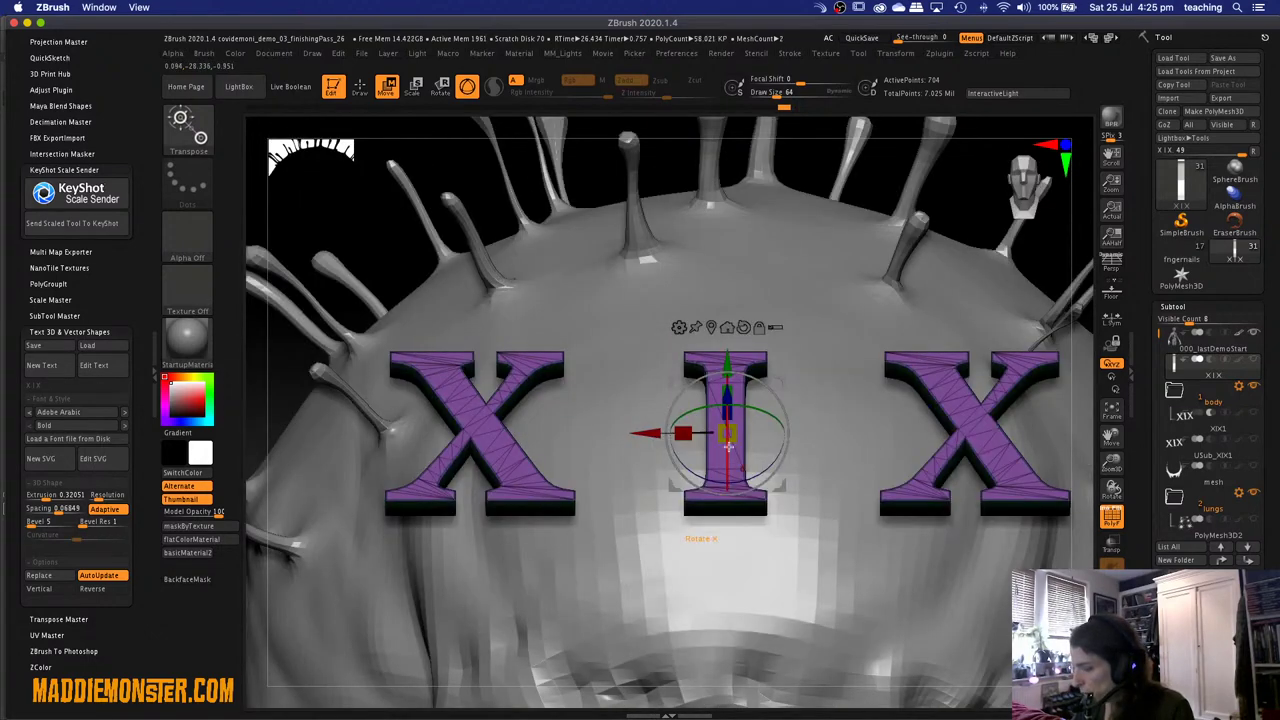
drag(728, 435, 619, 418)
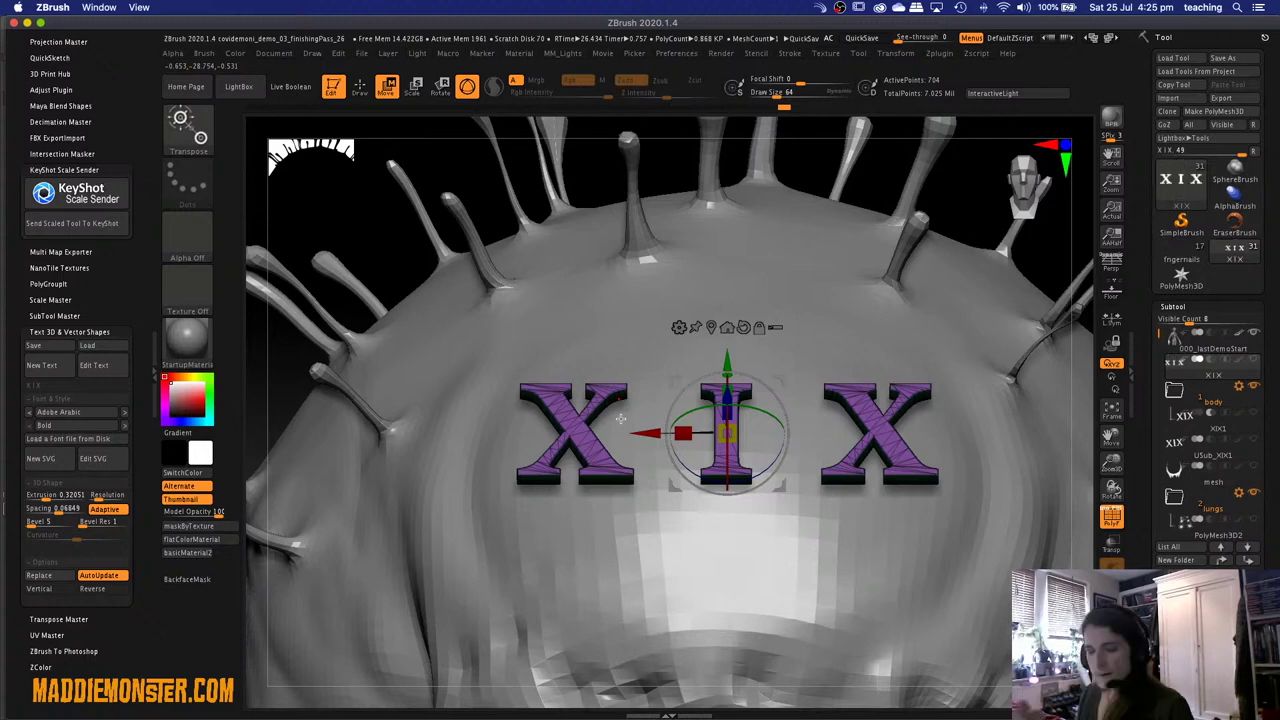
Leave the transform gizmo with Q, select the body subtool, then reselect the XIX letters subtool.
drag(620, 419, 778, 403)
key(q)
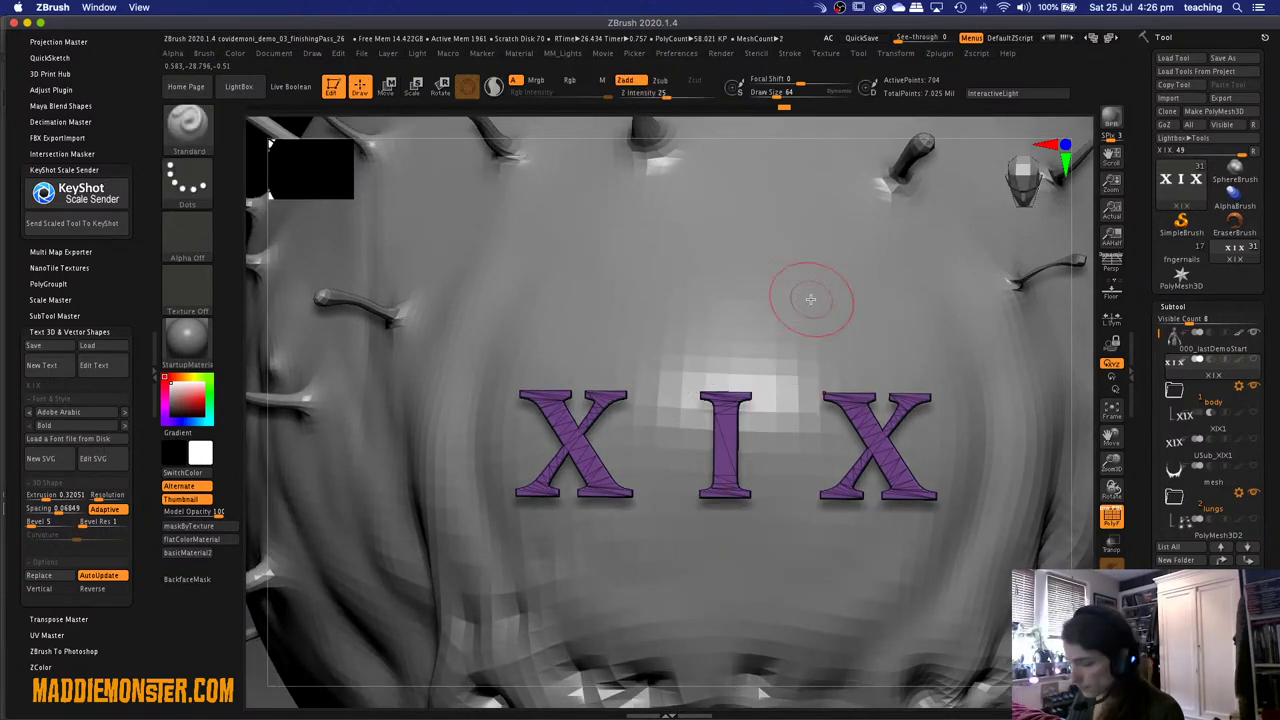
alt+click(729, 377)
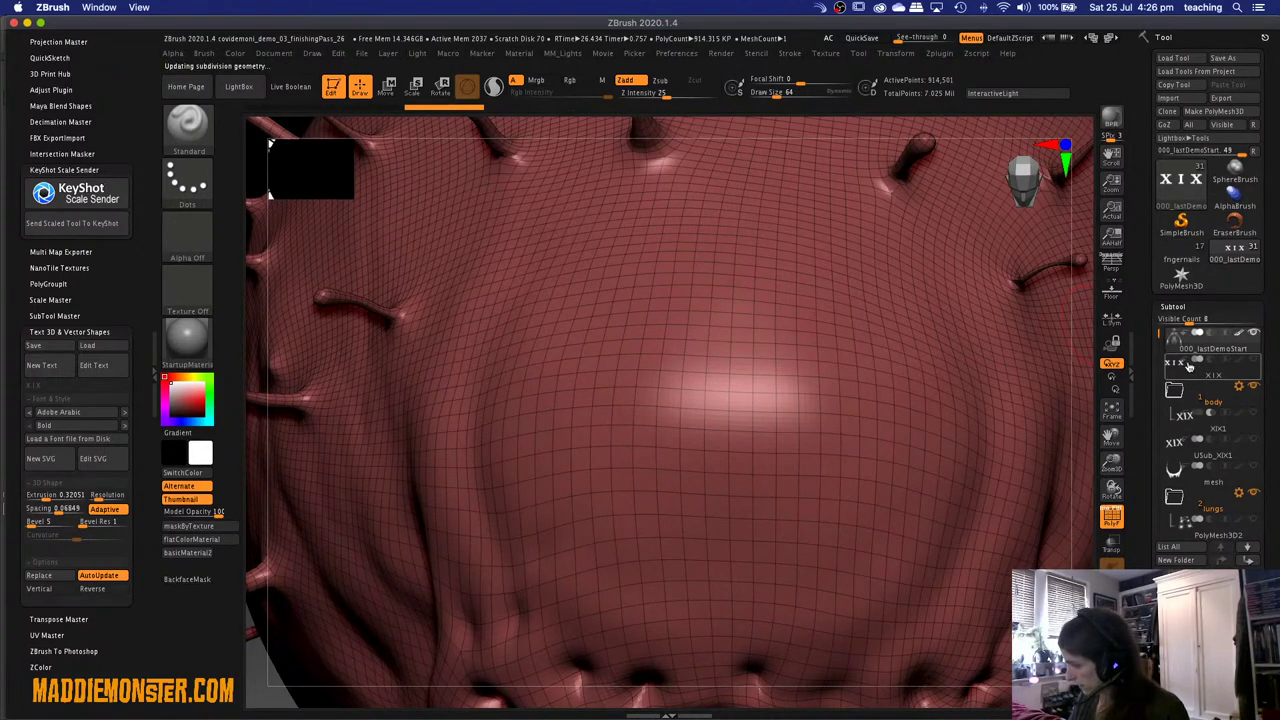
click(1182, 365)
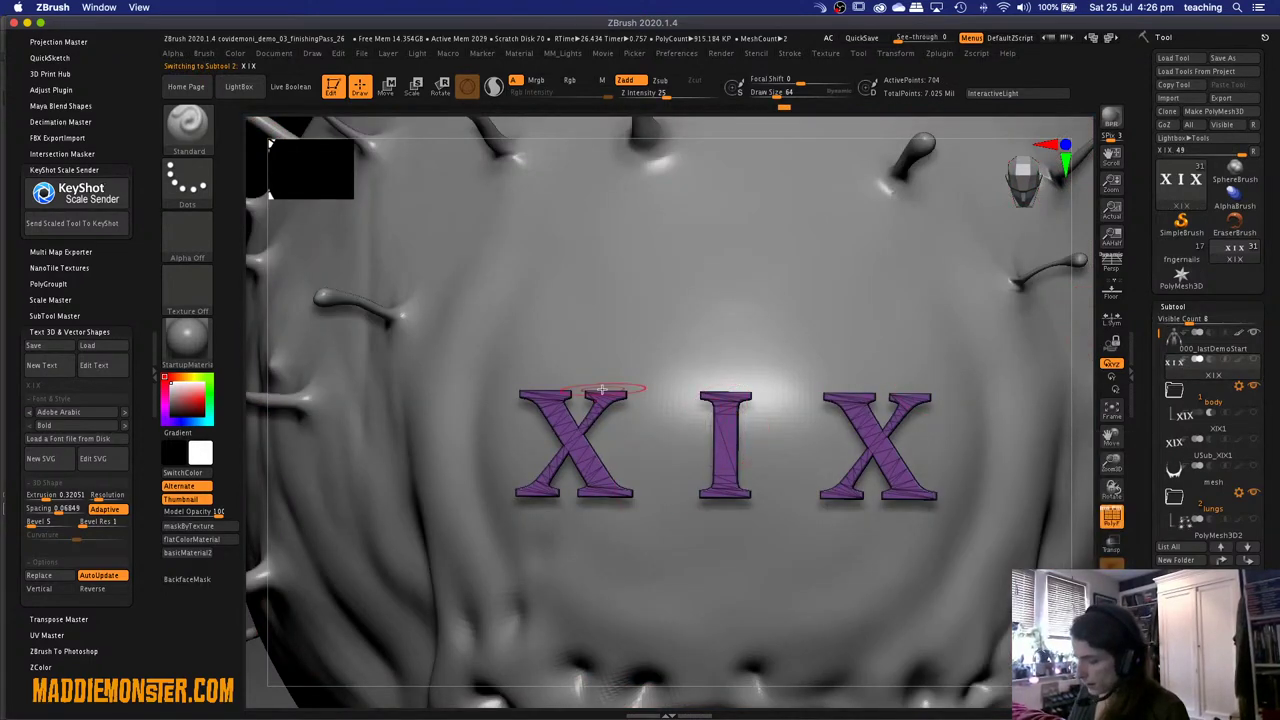
key(ctrl)
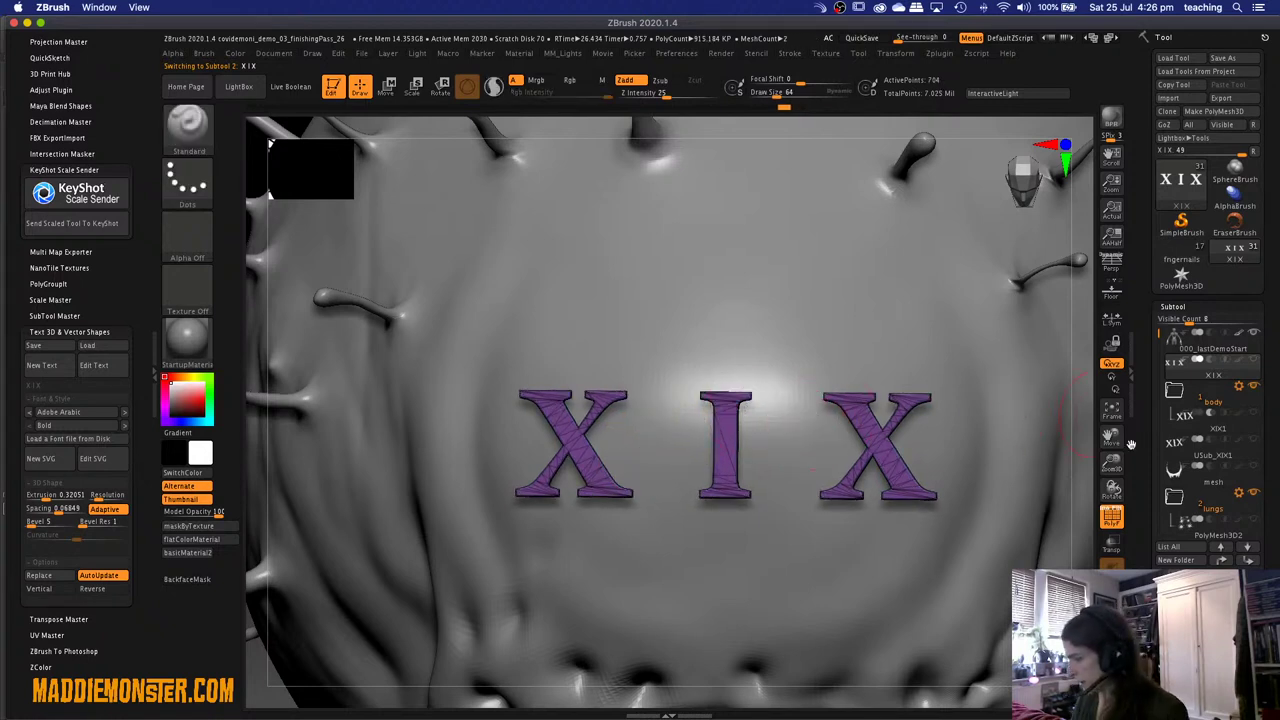
Subdivide the XIX letters once in Geometry, then step back down to the lower subdivision level.
drag(1145, 452, 1143, 301)
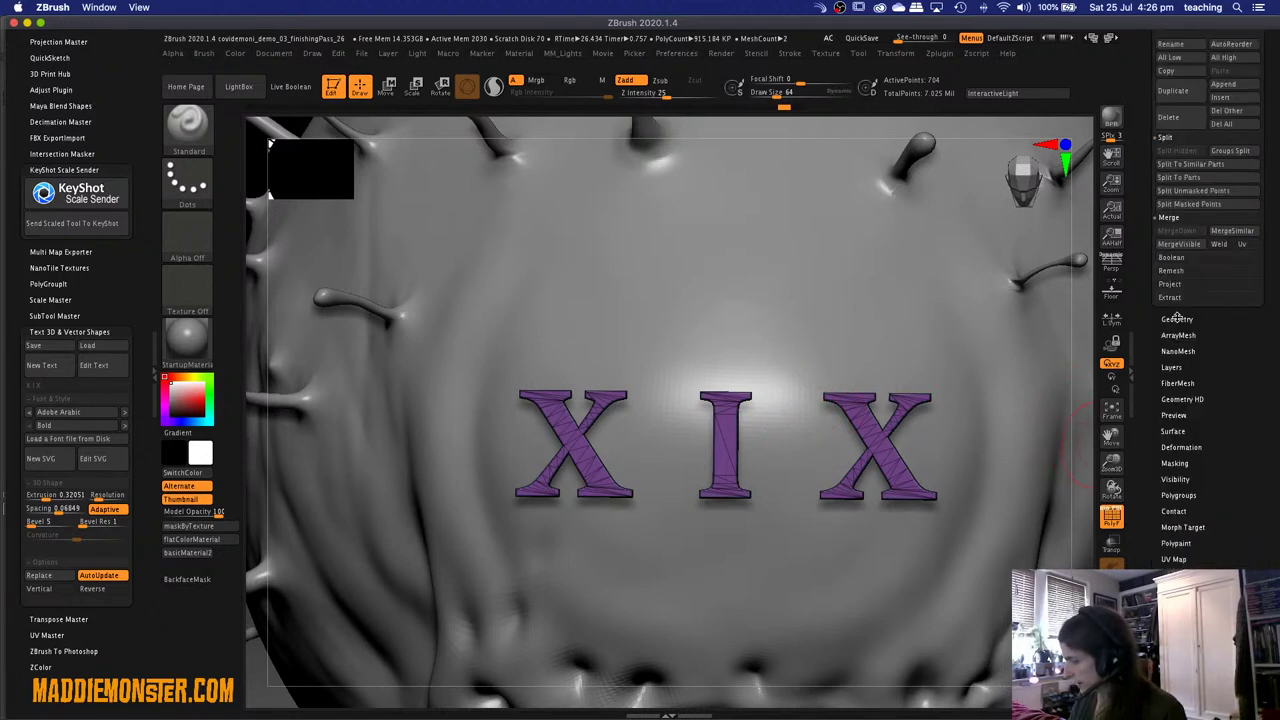
click(1177, 318)
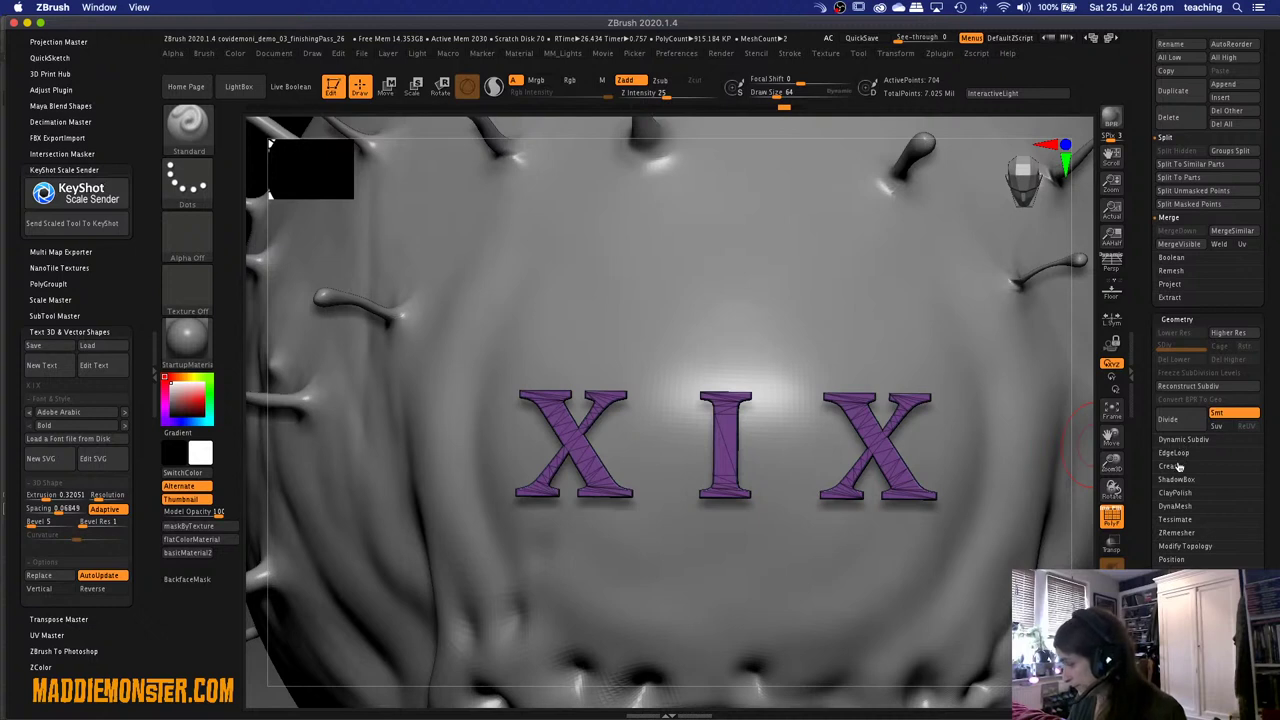
click(1178, 466)
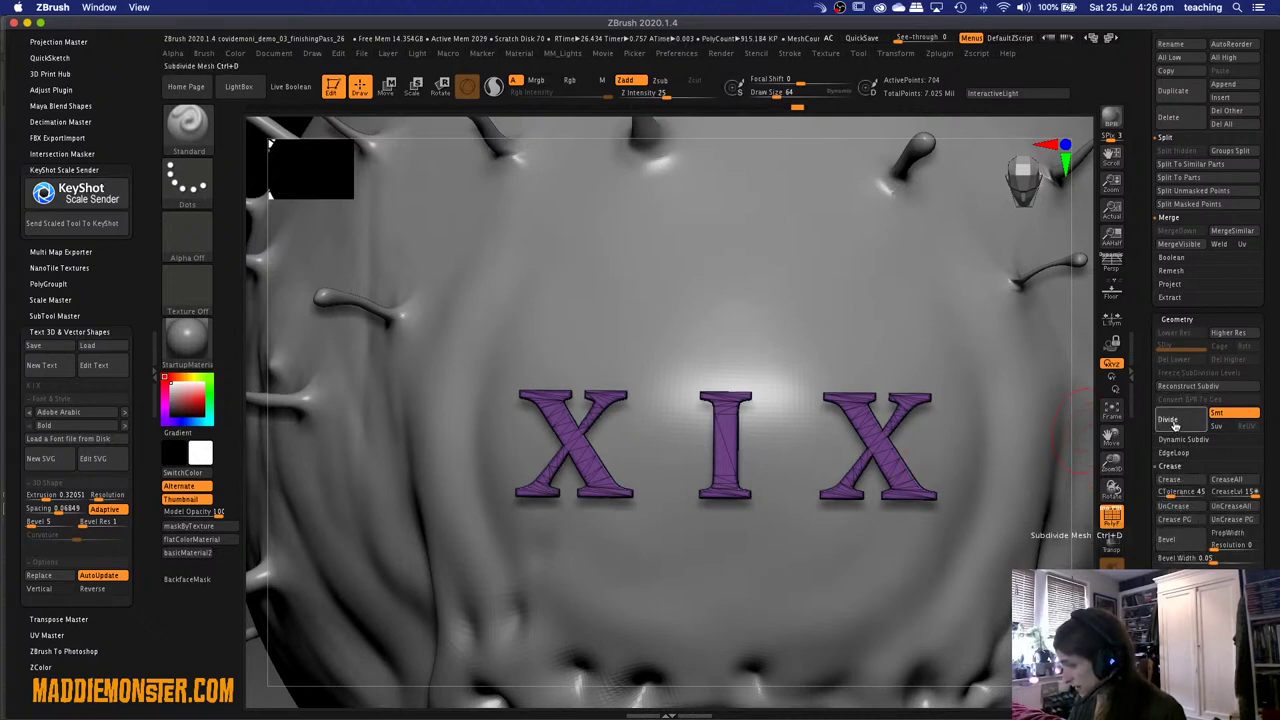
click(1174, 424)
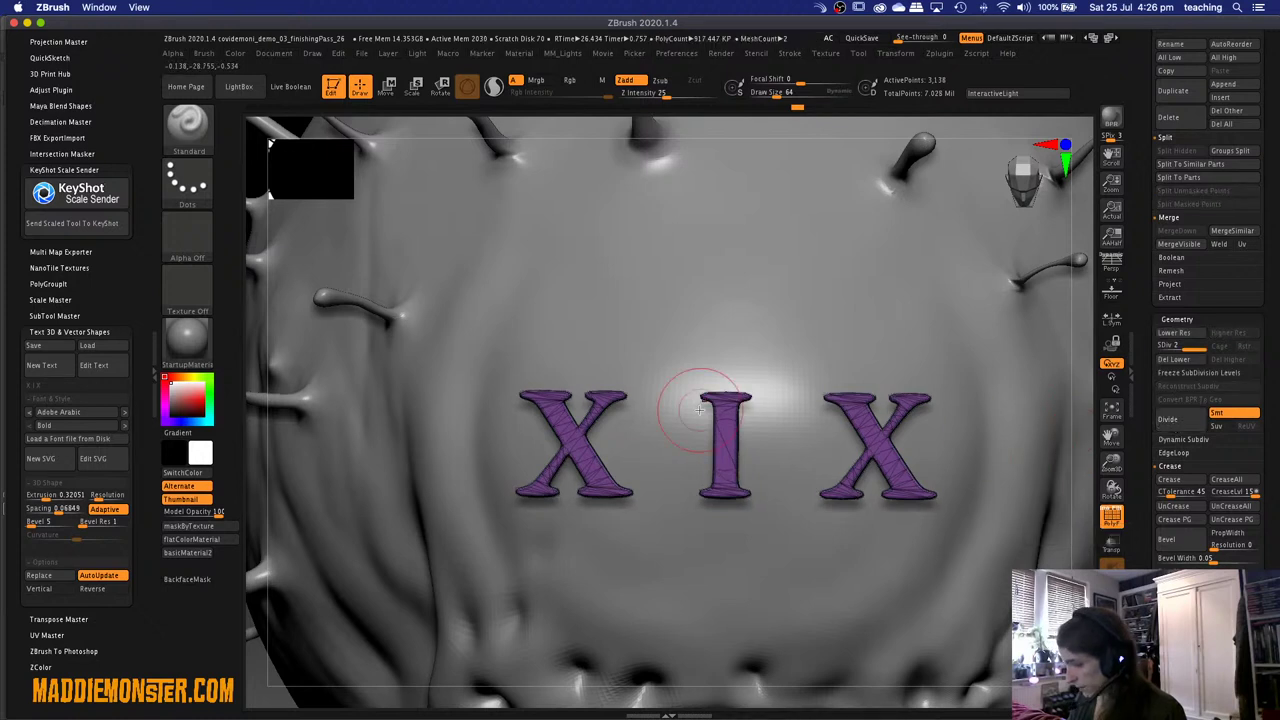
key(shift+d)
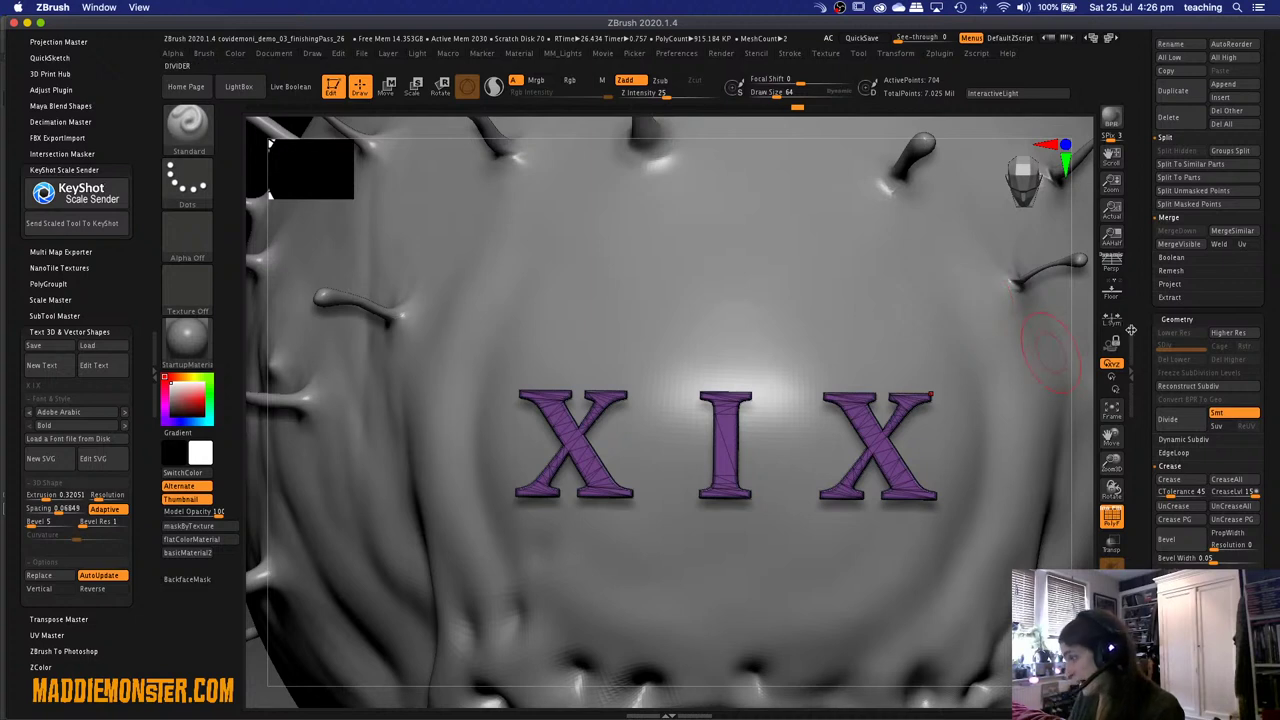
DynaMesh the XIX letters at resolution 408.
mouse_move(1139, 313)
mouse_down()
mouse_move(1137, 327)
mouse_move(1136, 313)
mouse_up()
scroll(1148, 495, down, 5)
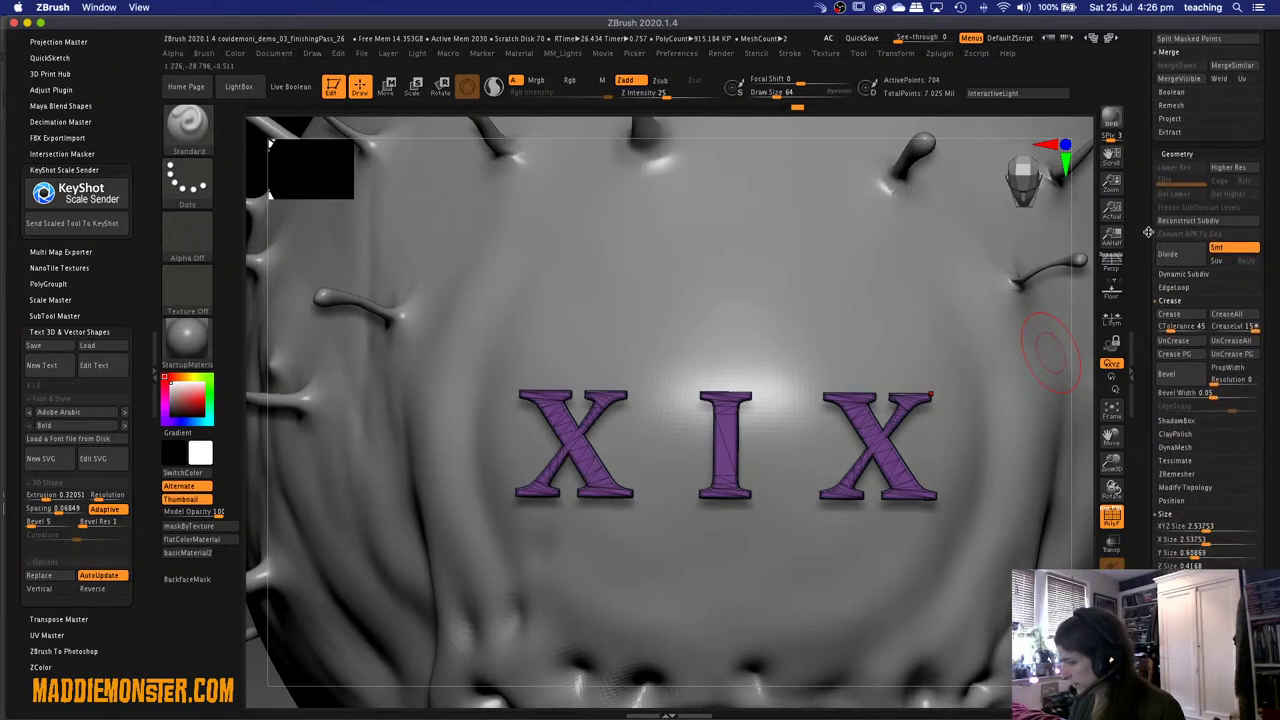
click(1176, 448)
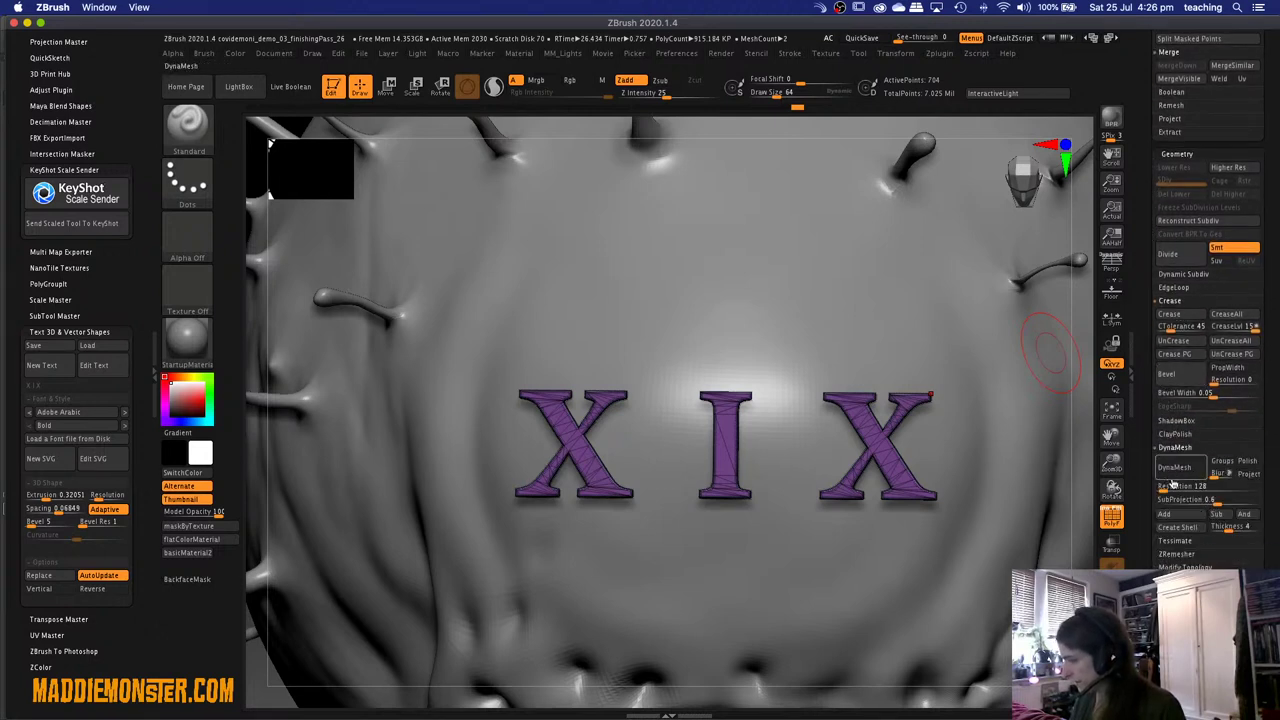
click(1165, 486)
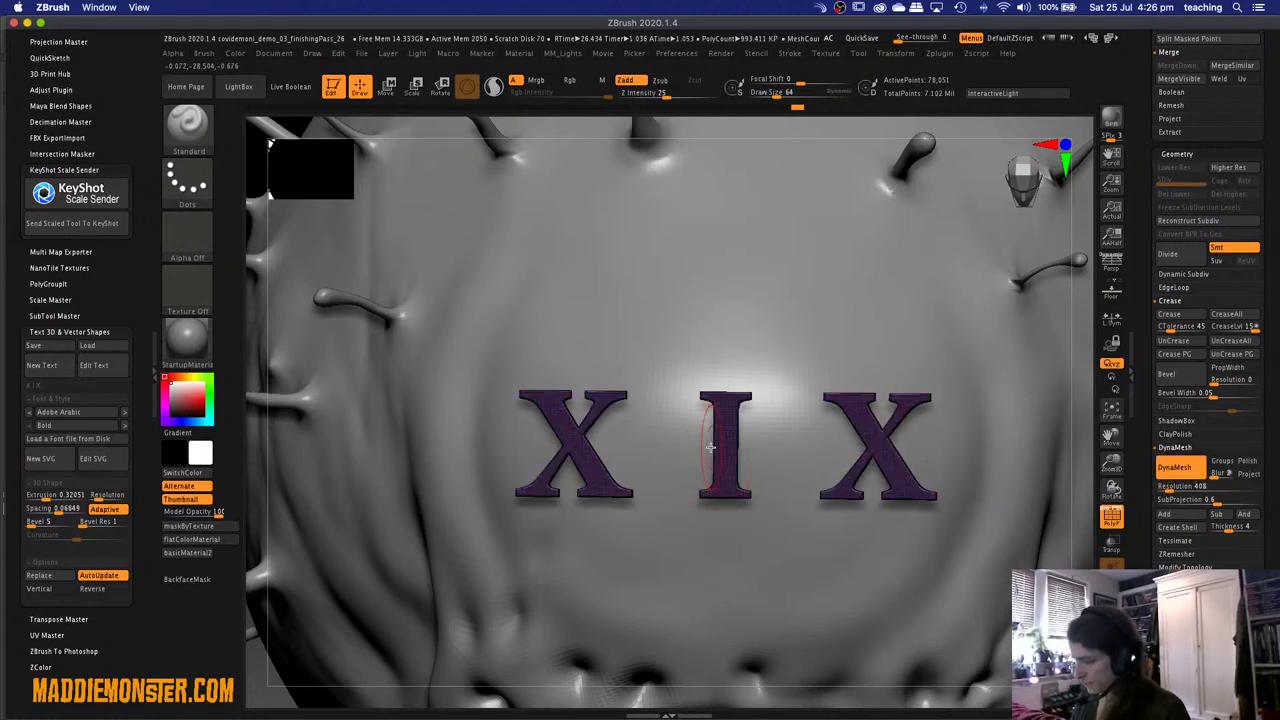
Turn off PolyFrame polygroup colouring and list the M brushes in the brush picker.
key(shift+f)
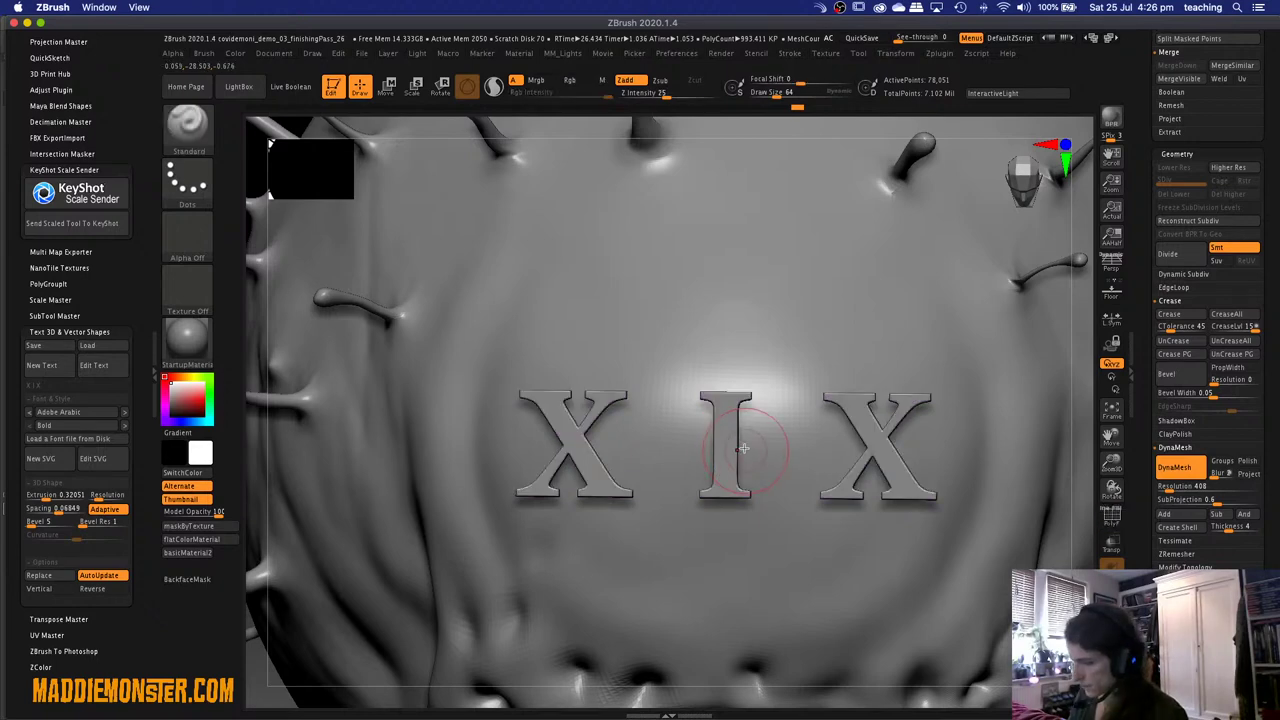
key(b)
key(m)
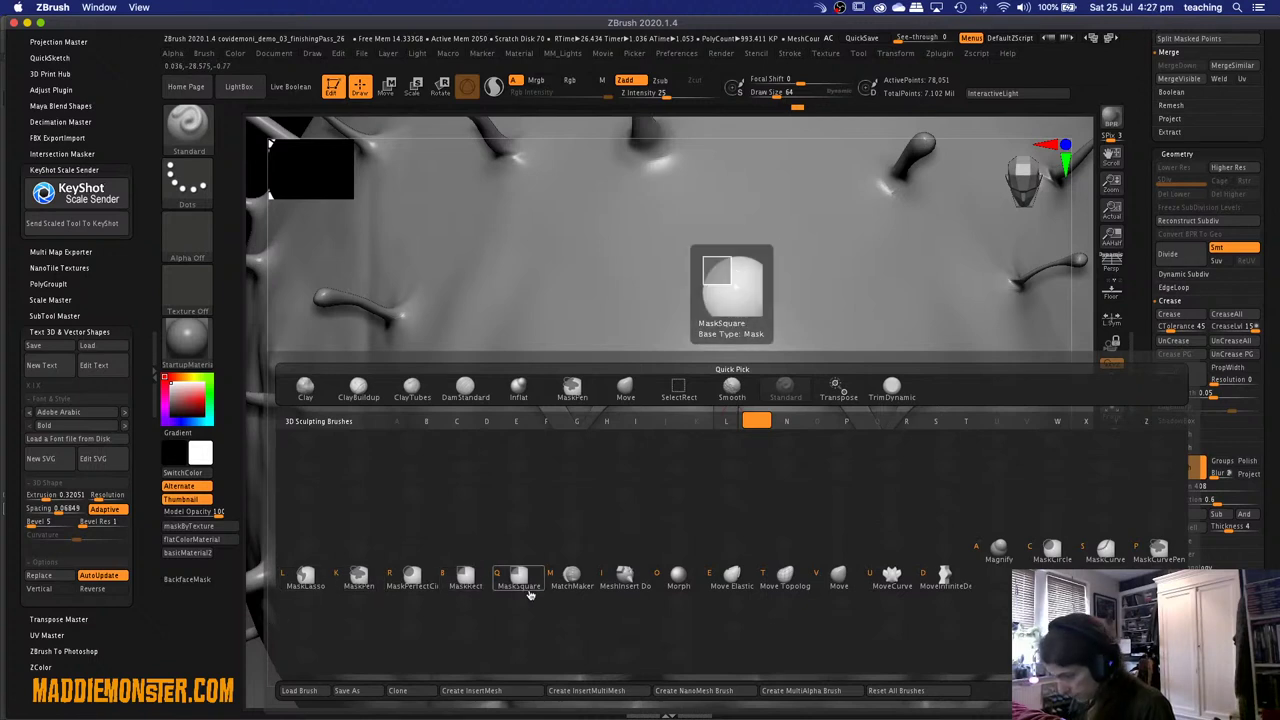
Choose the MatchMaker brush and sink the XIX letters deeper into the forehead along the gizmo's blue axis.
click(572, 582)
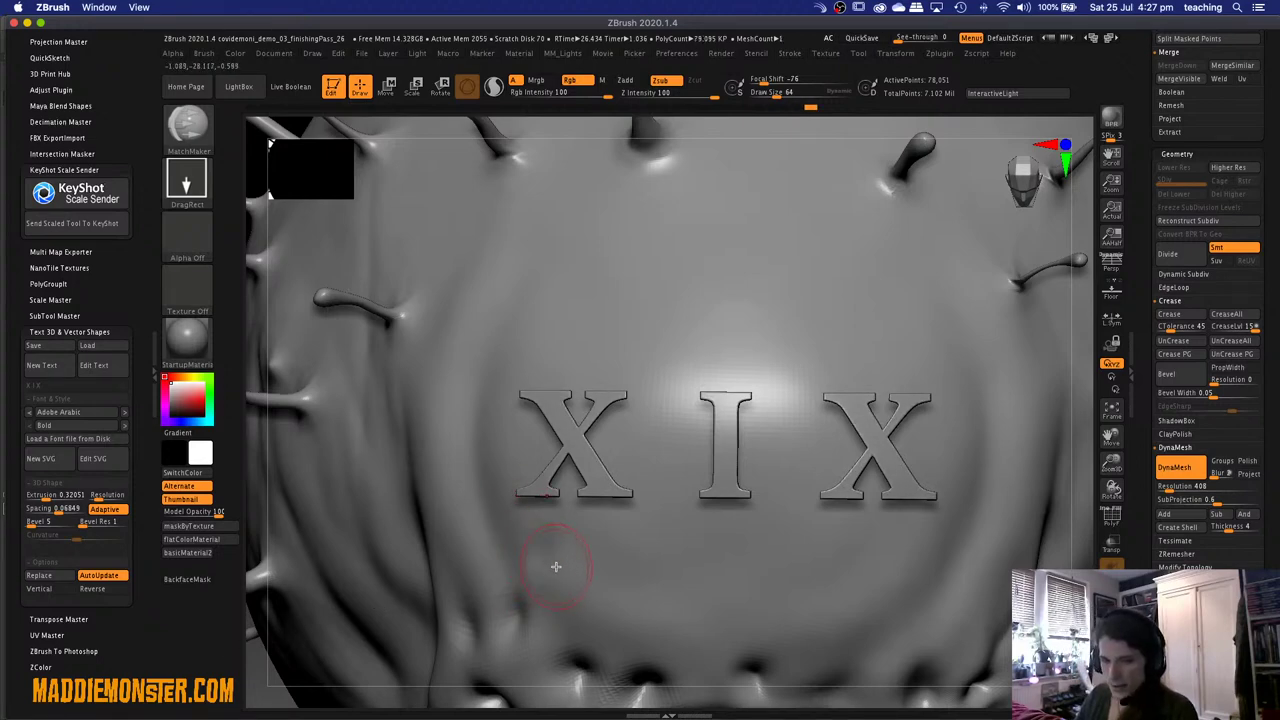
right_drag(594, 531, 565, 440)
key(w)
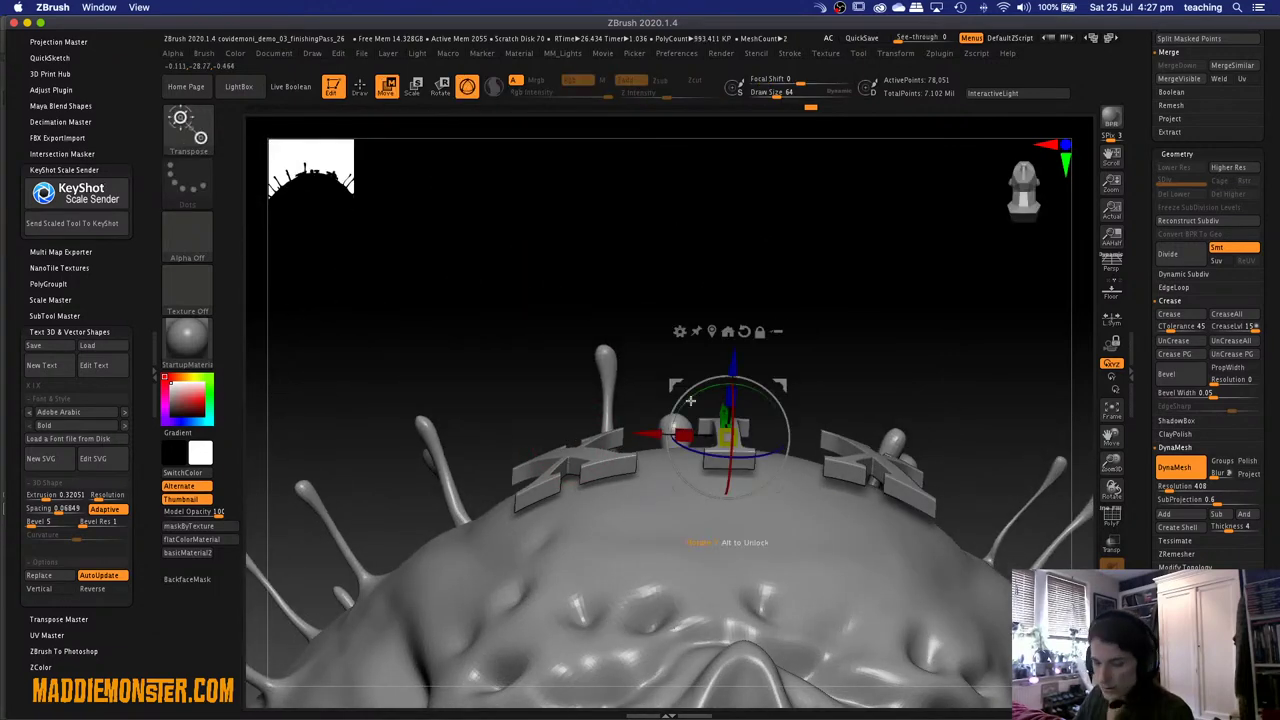
drag(731, 358, 746, 411)
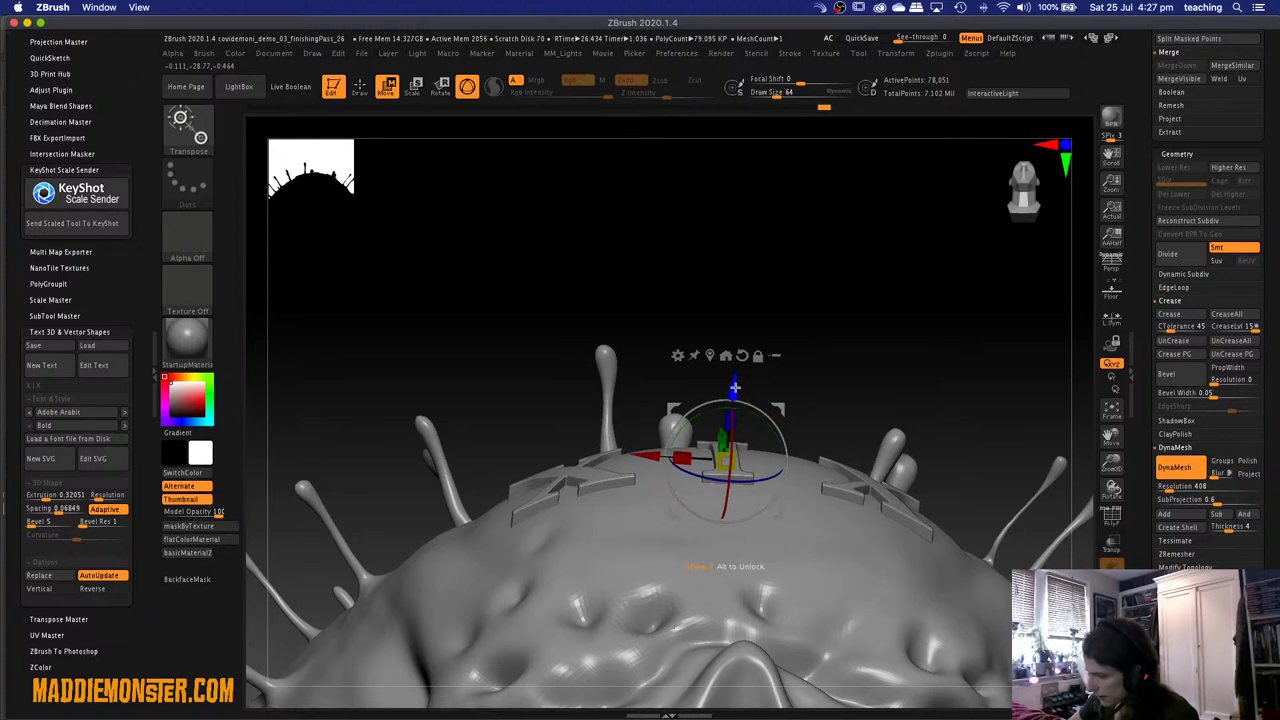
right_drag(734, 387, 792, 438)
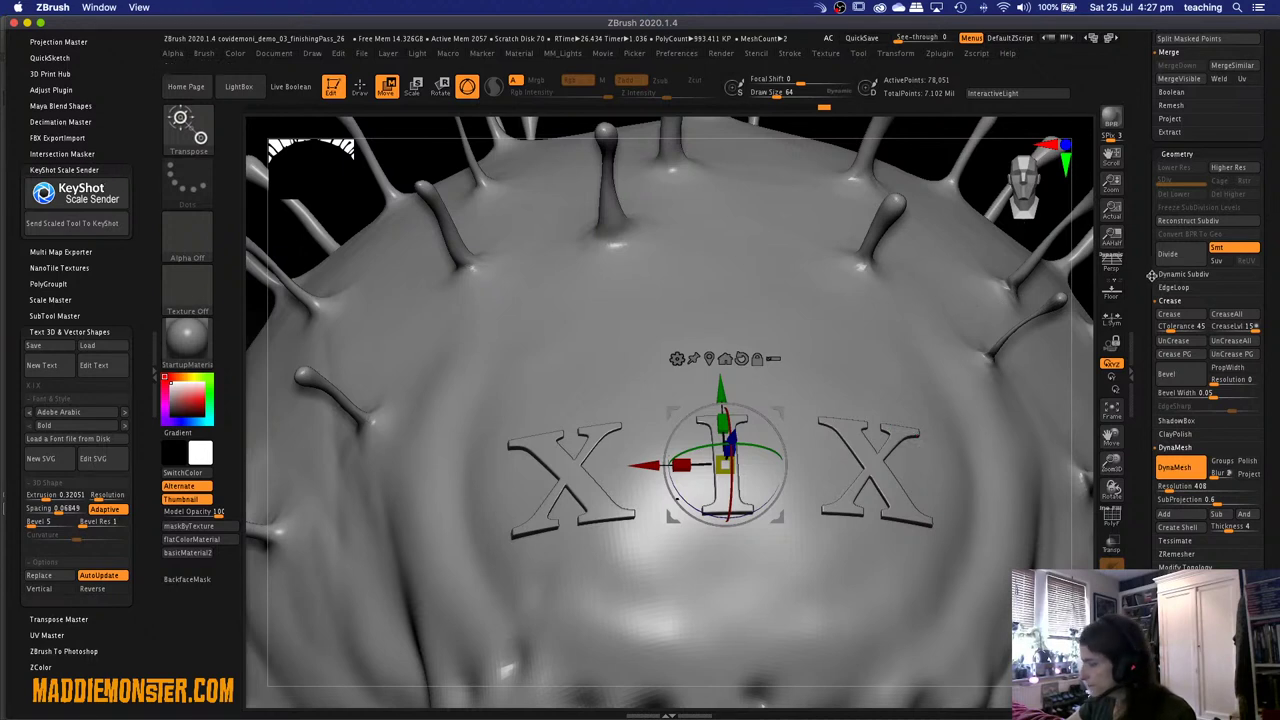
Put the 000_lastDemoStart body subtool into a new folder named 'body'.
scroll(1145, 400, up, 10)
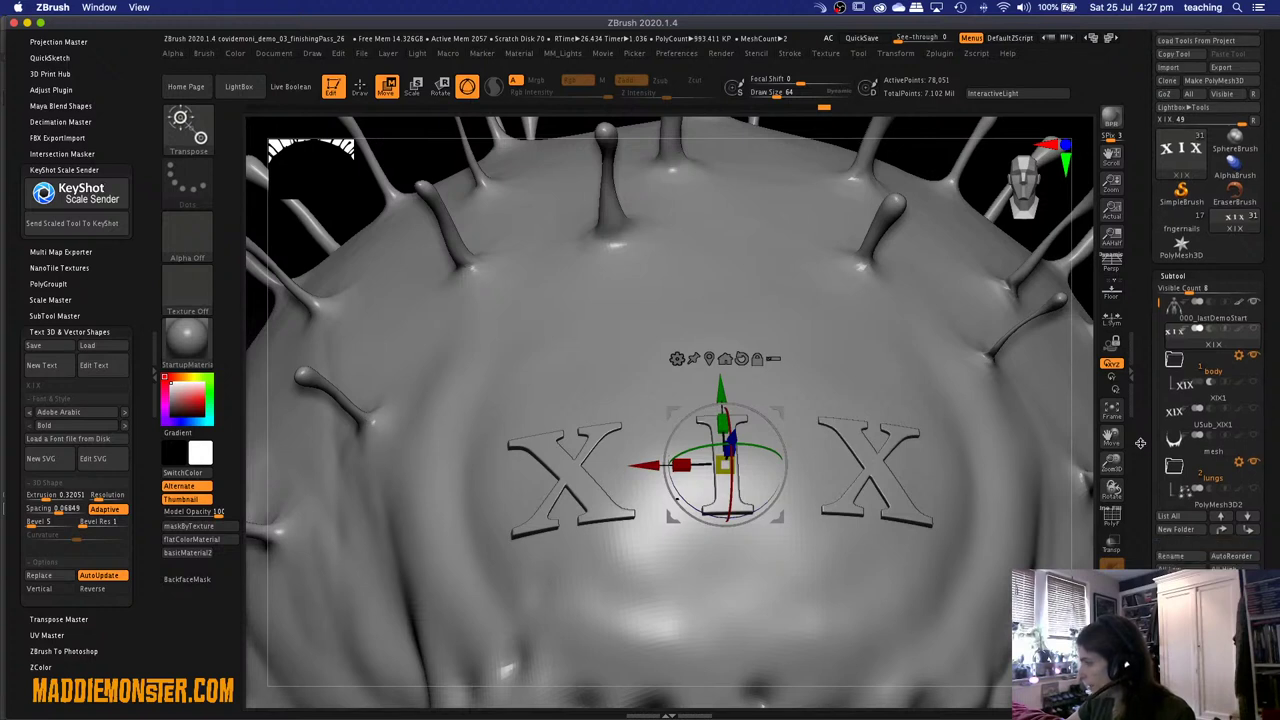
click(1186, 301)
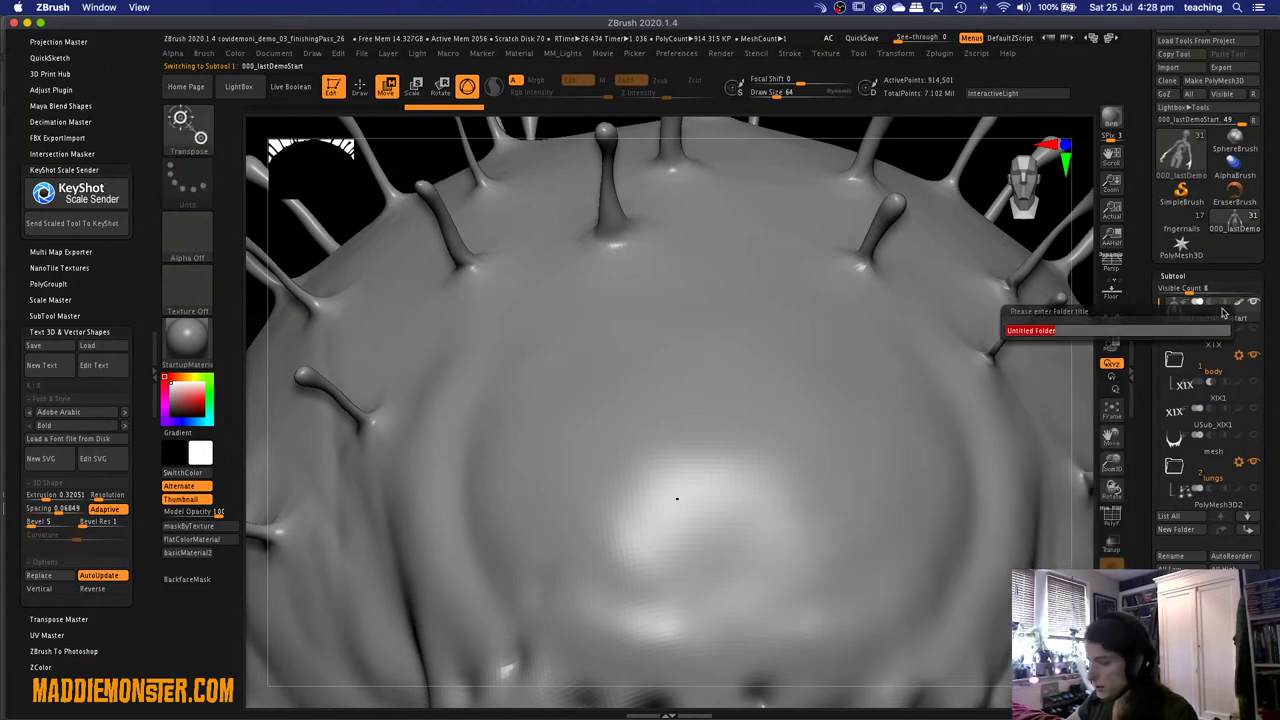
click(1192, 330)
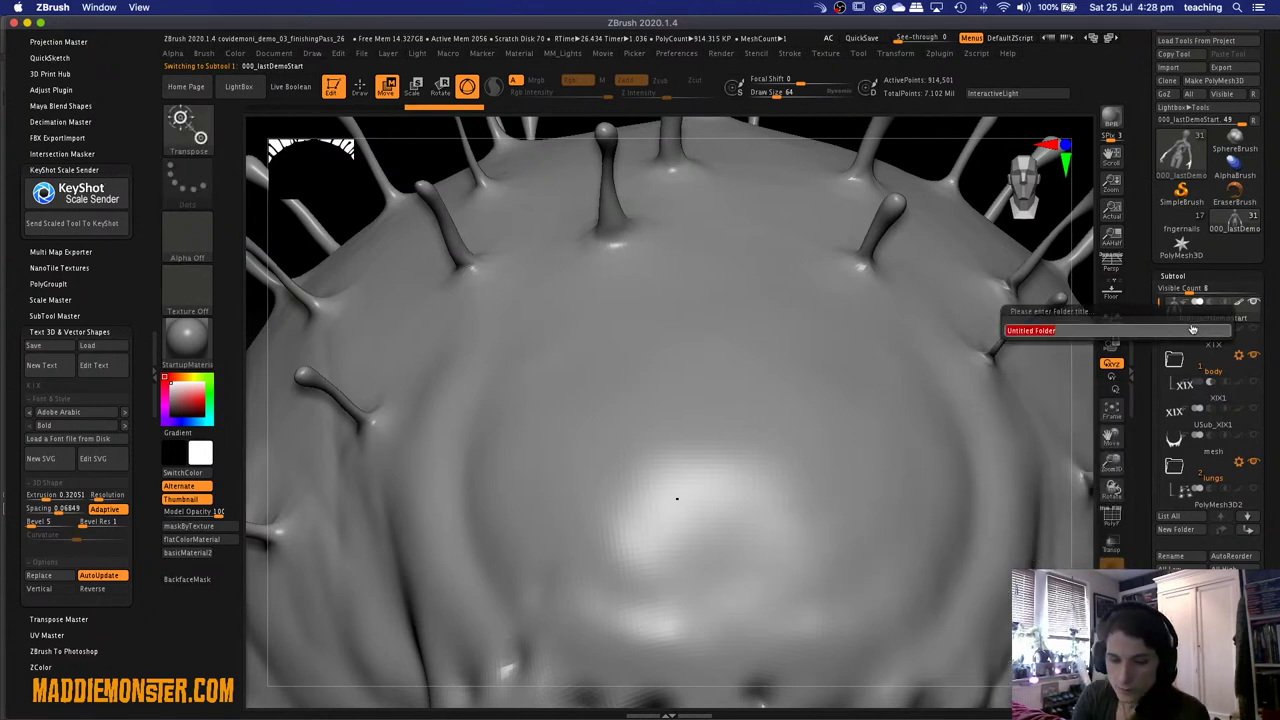
text(body)
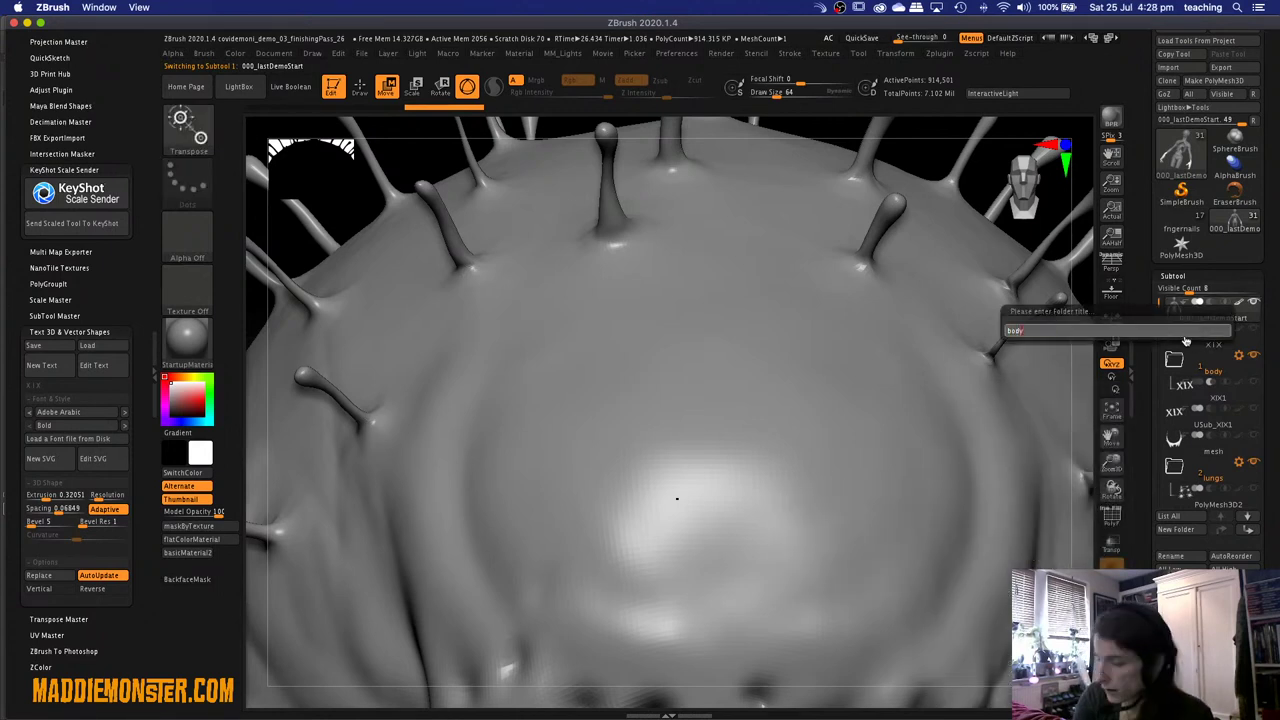
key(Return)
Unhide the XIX subtool and enable Live Boolean to preview the engraved letters.
mouse_move(1185, 340)
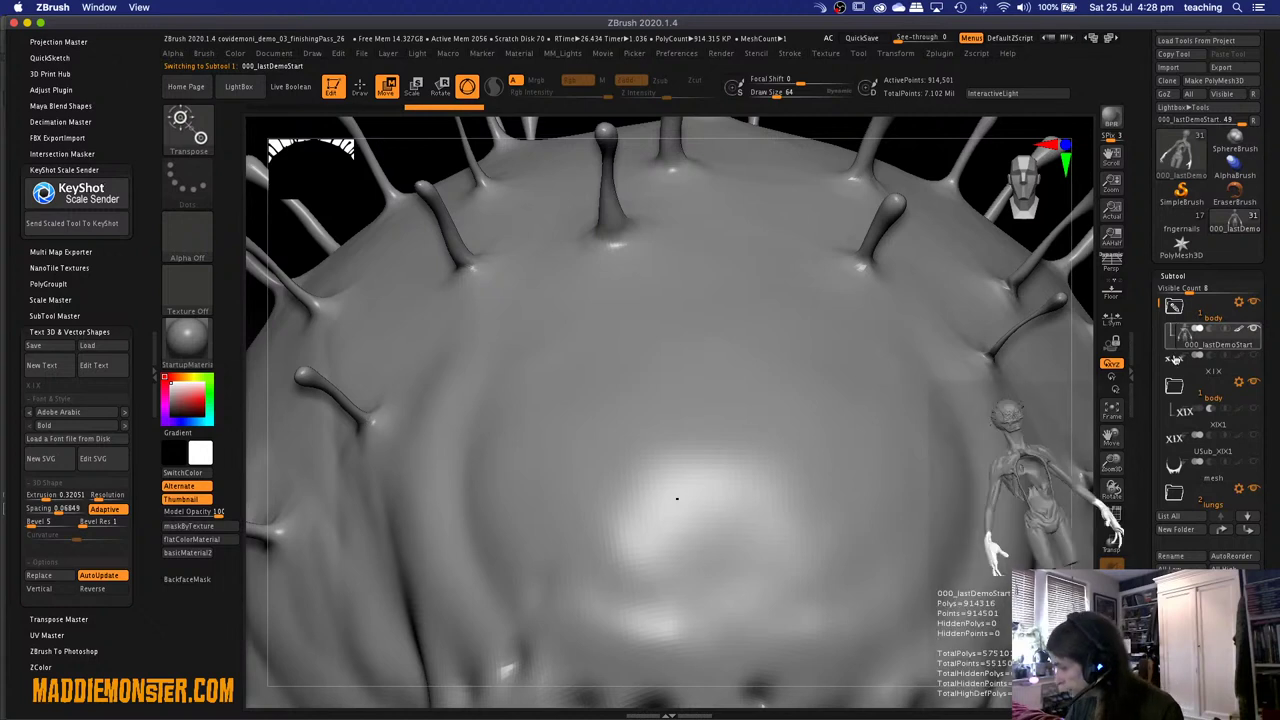
mouse_move(1210, 357)
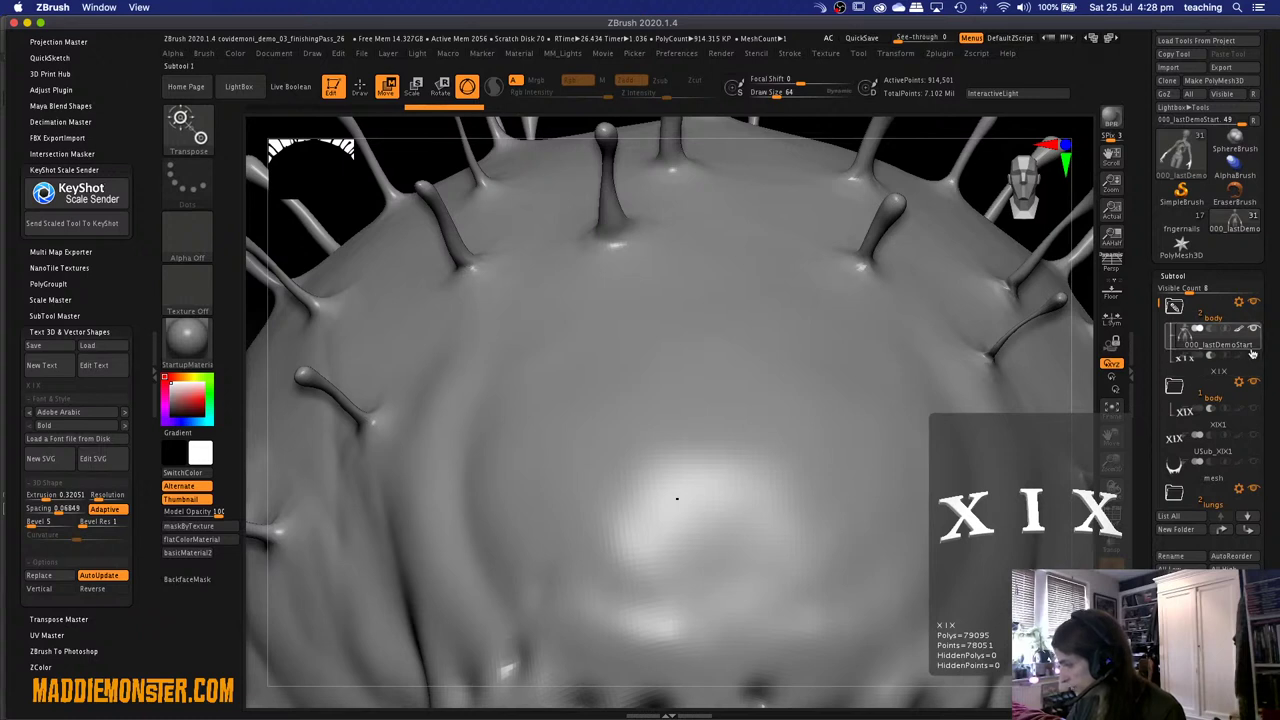
click(1253, 357)
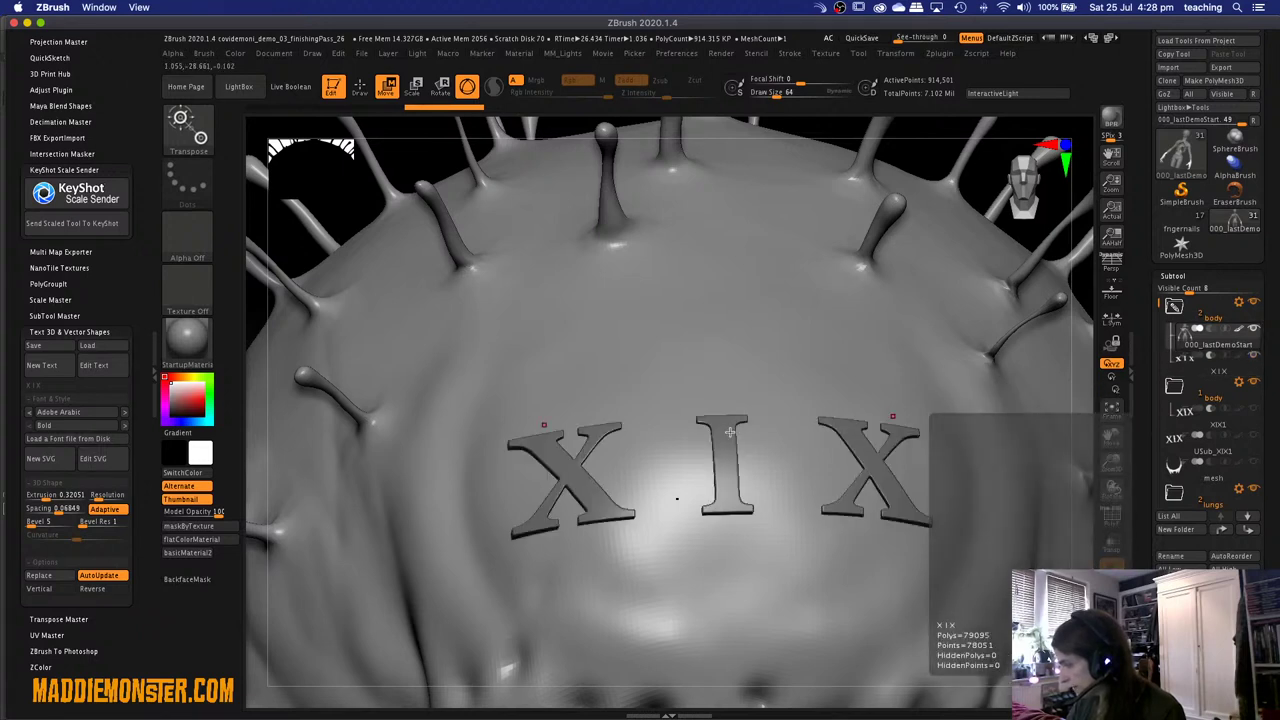
click(286, 90)
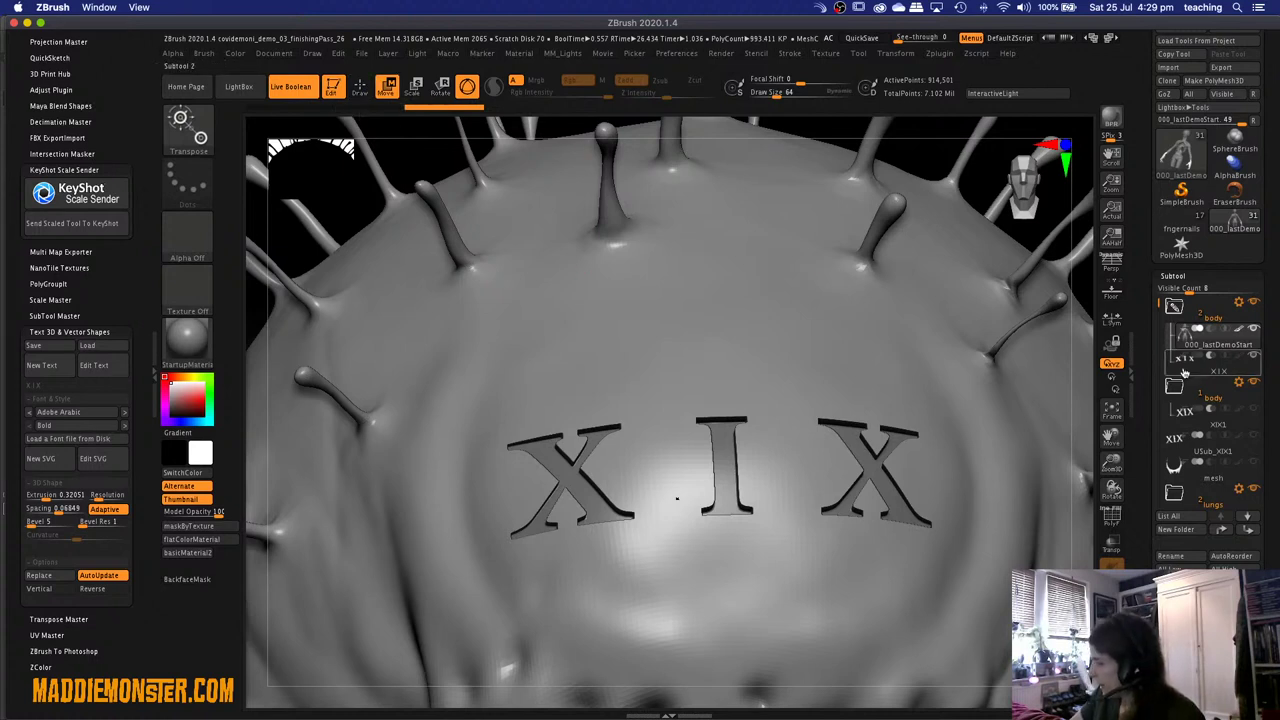
Run Boolean Folder from the body folder's gear menu, producing the 957,249-polygon UMesh_000_lastDemoStart.
mouse_move(1210, 320)
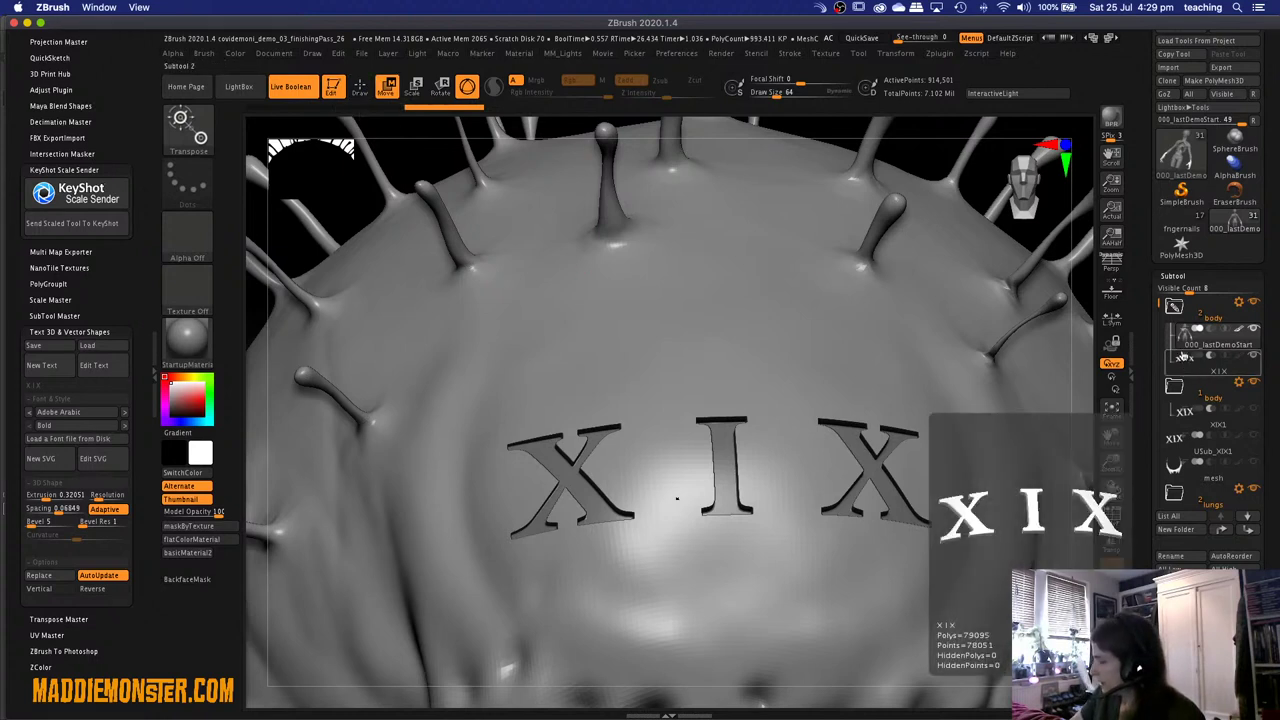
mouse_move(1186, 338)
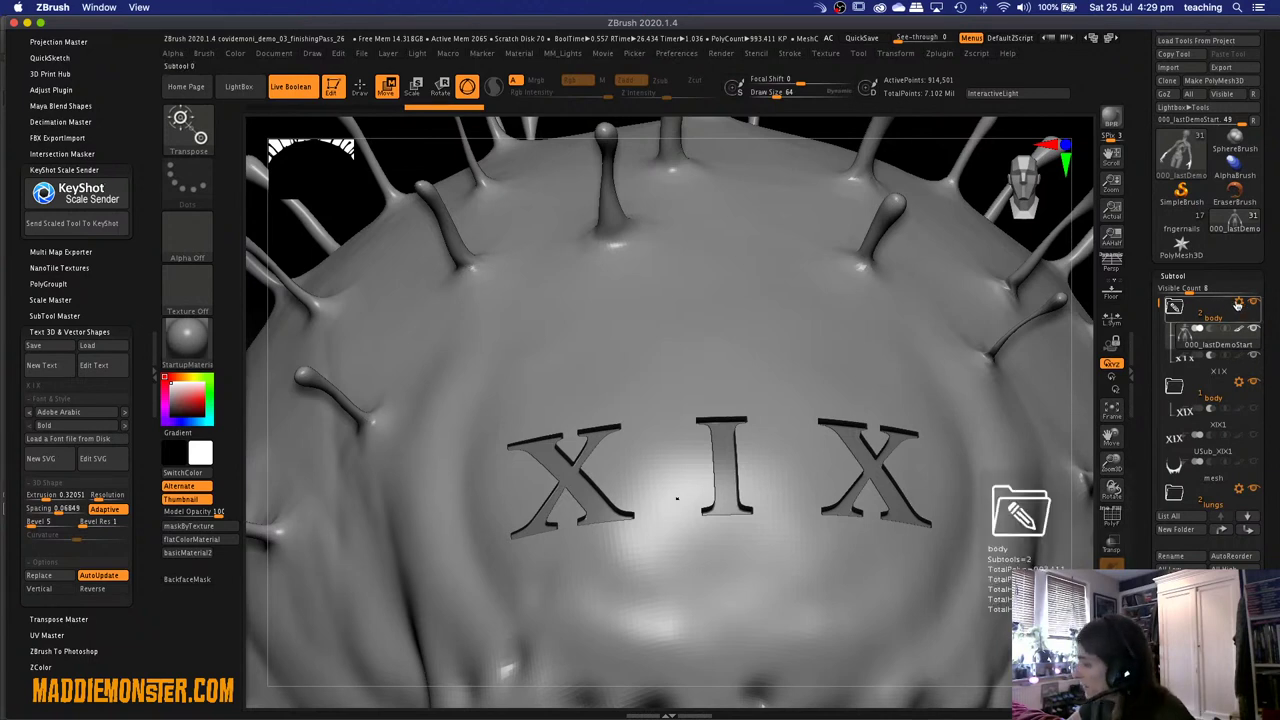
click(1238, 301)
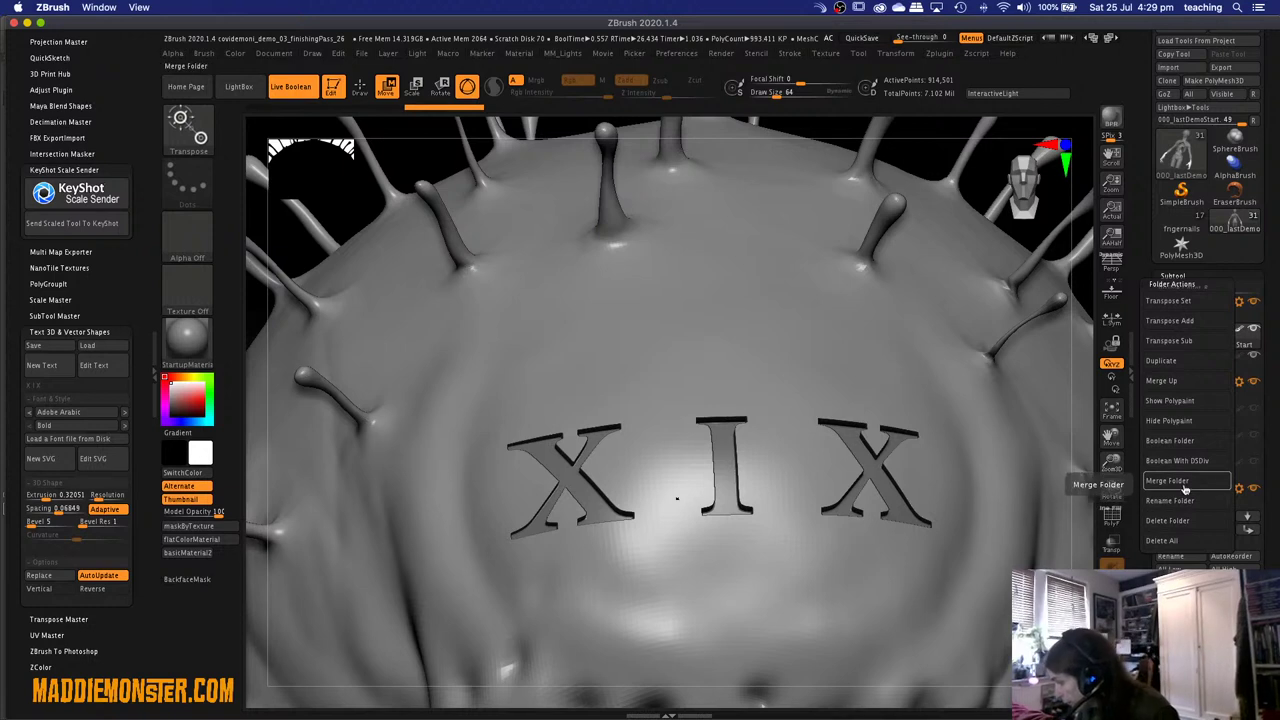
click(1187, 441)
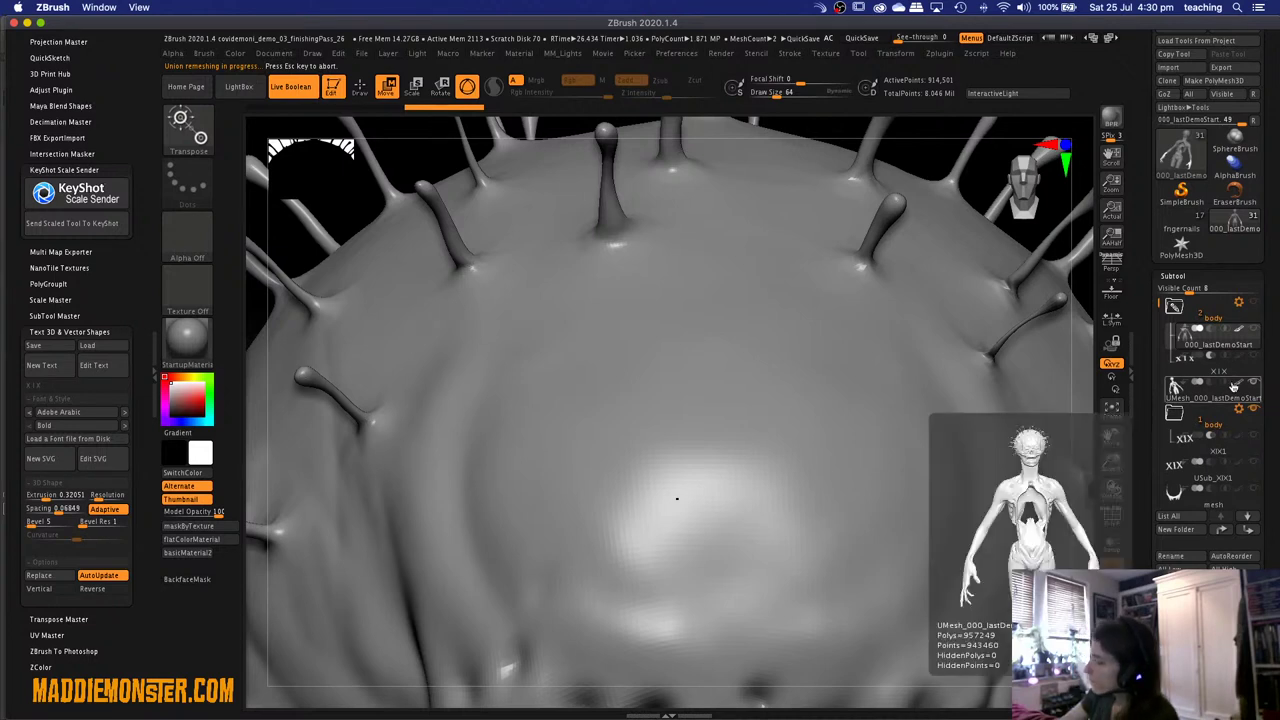
mouse_move(1178, 390)
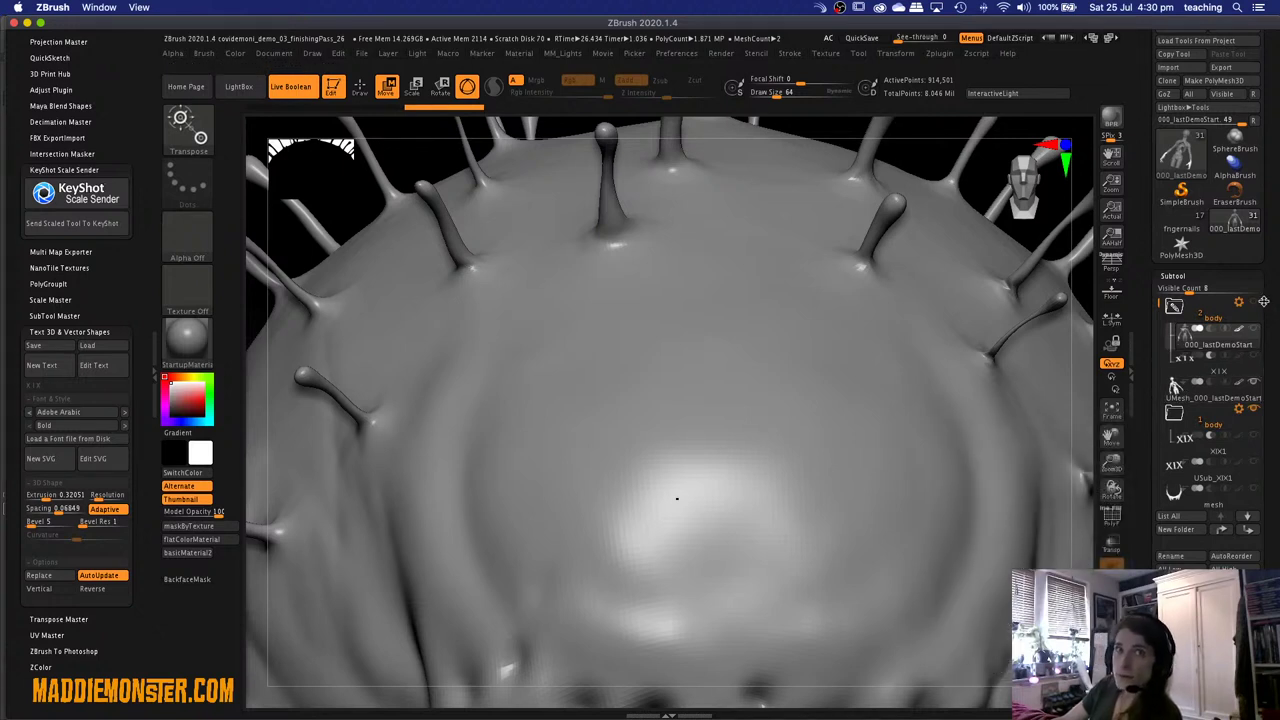
Select UMesh_000_lastDemoStart and turn on PolyFrame to inspect the XIX letters' wireframe.
click(1177, 391)
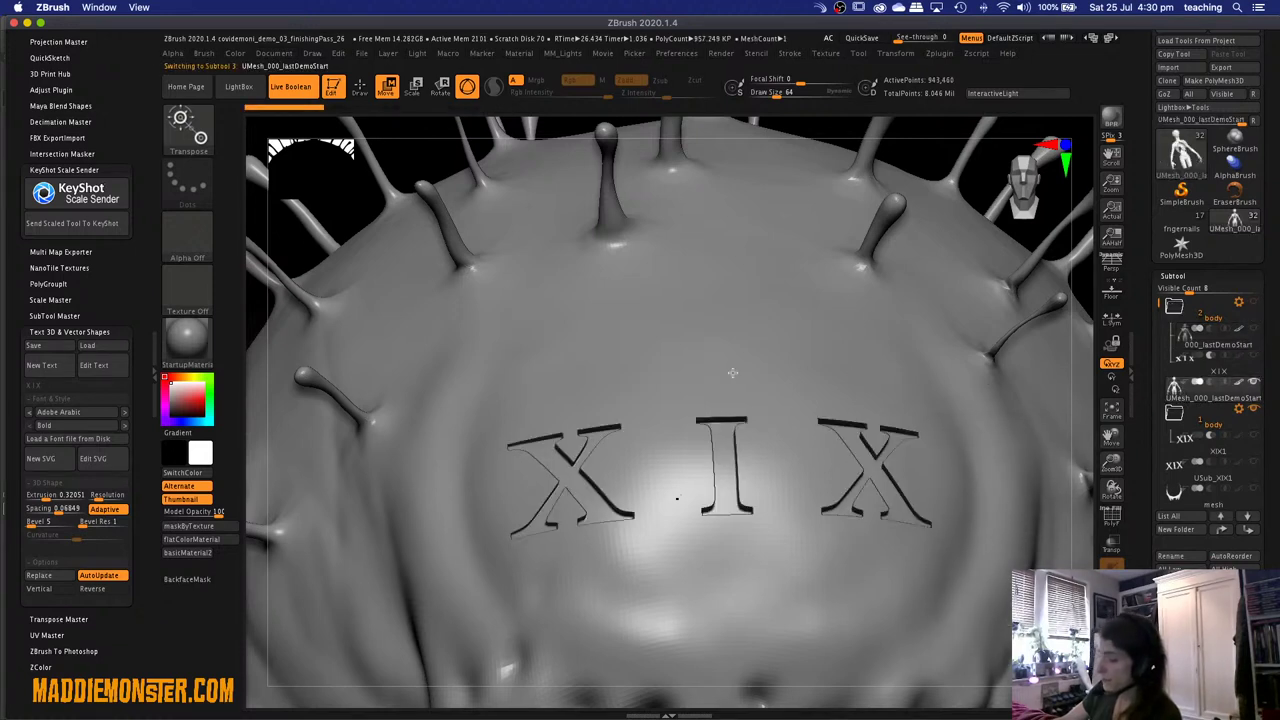
drag(722, 374, 733, 372)
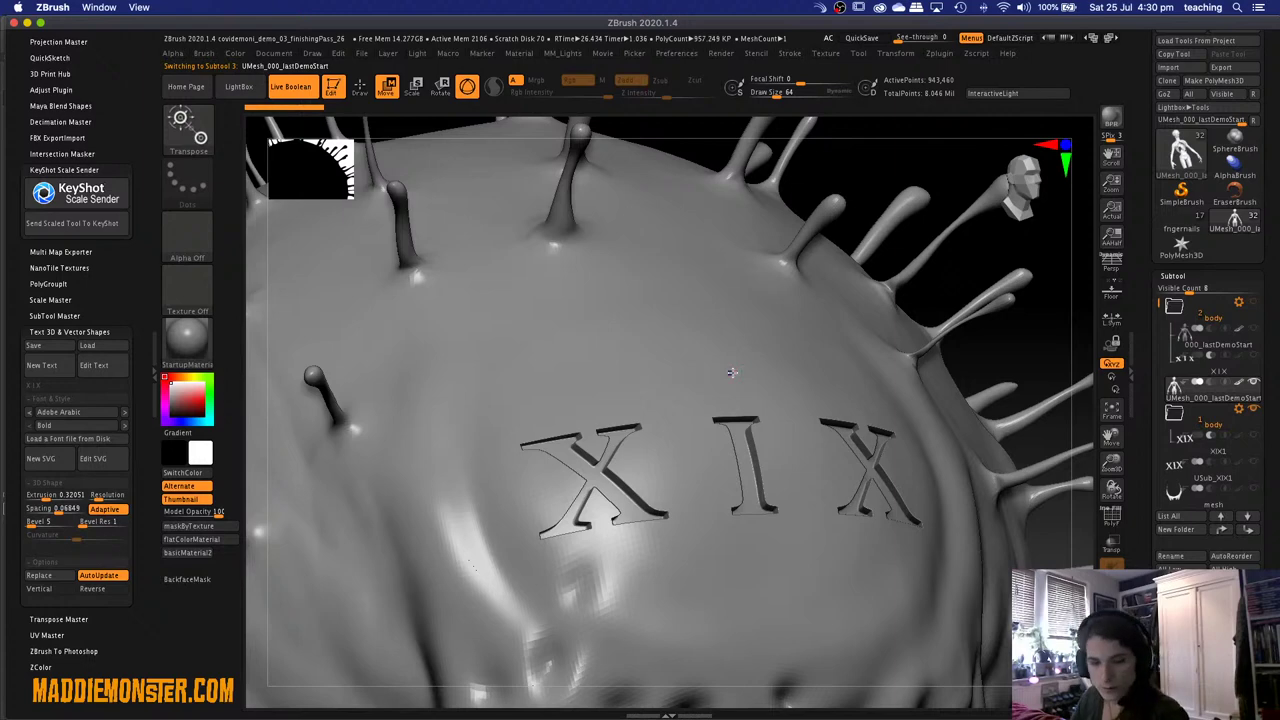
key(shift+f)
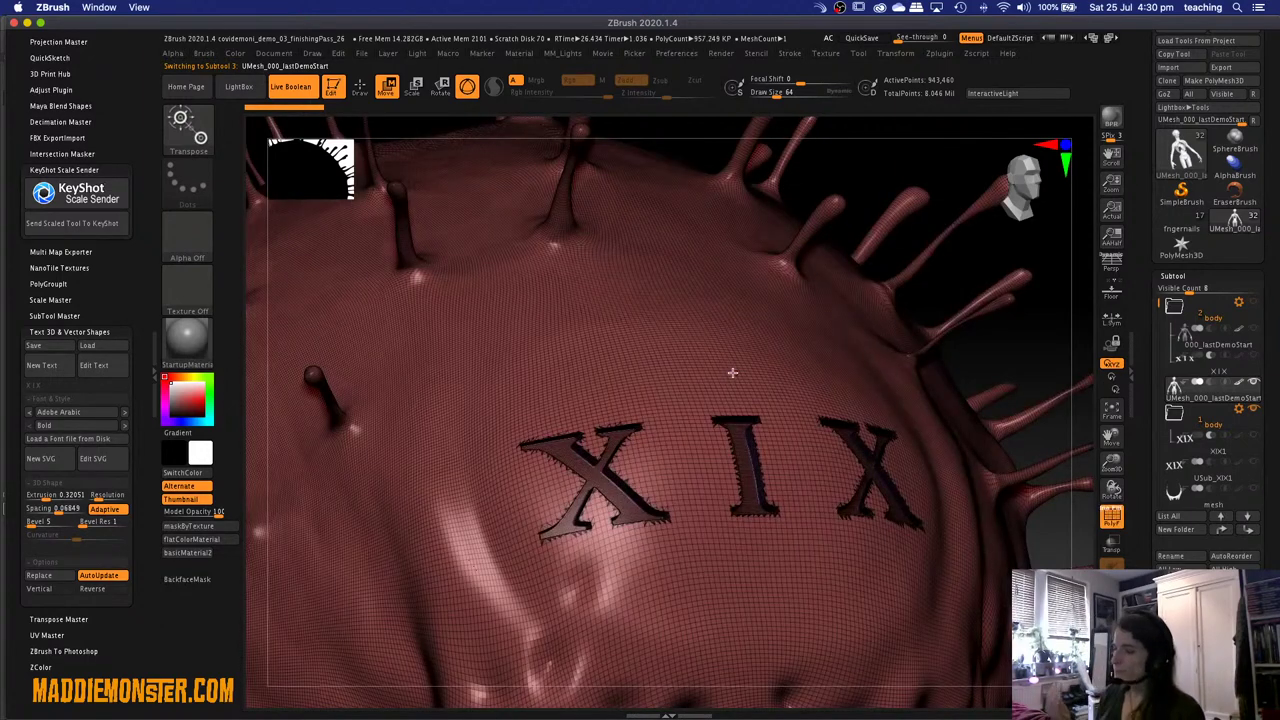
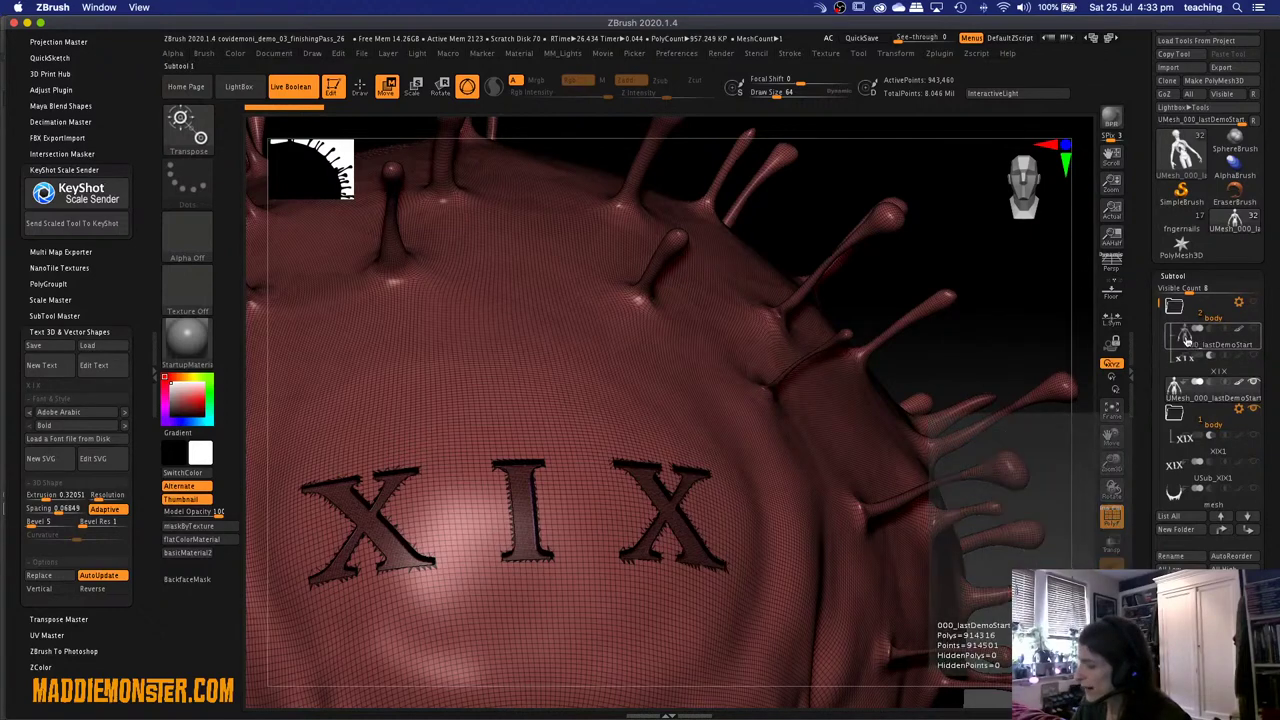
Make the UMesh_000_lastDemoStart copy of the body the active subtool.
alt+click(929, 396)
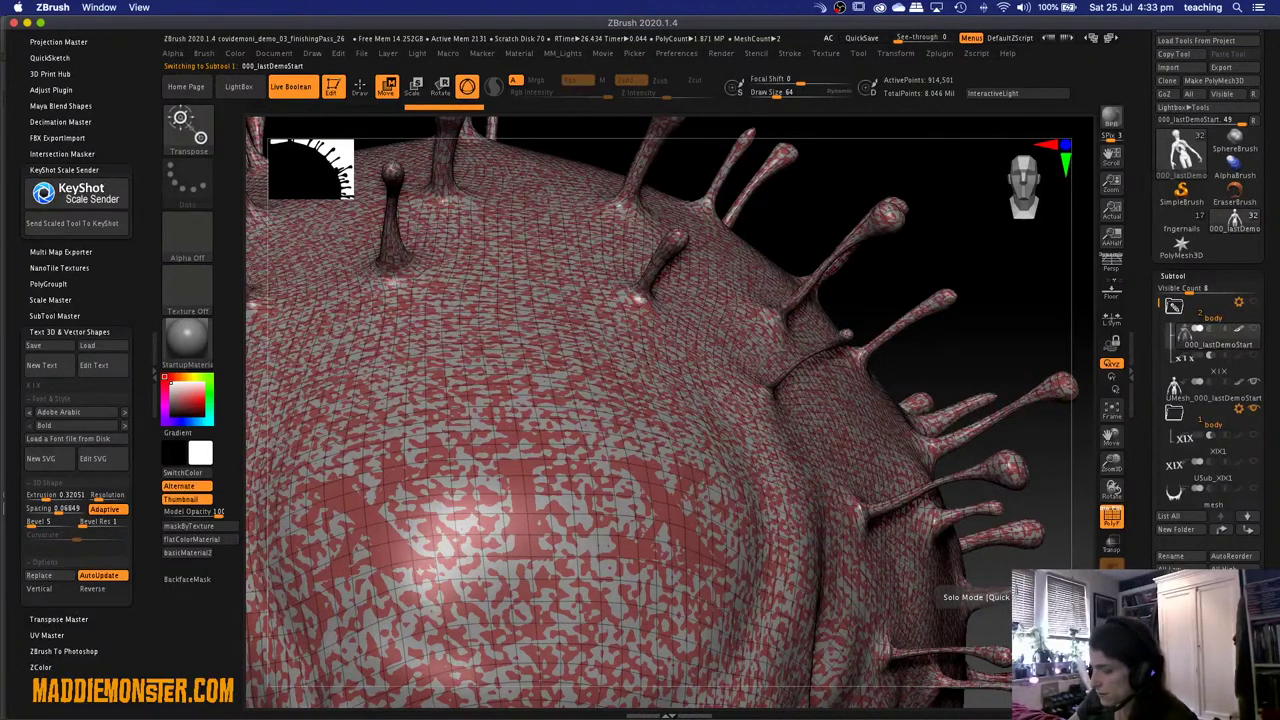
click(1180, 368)
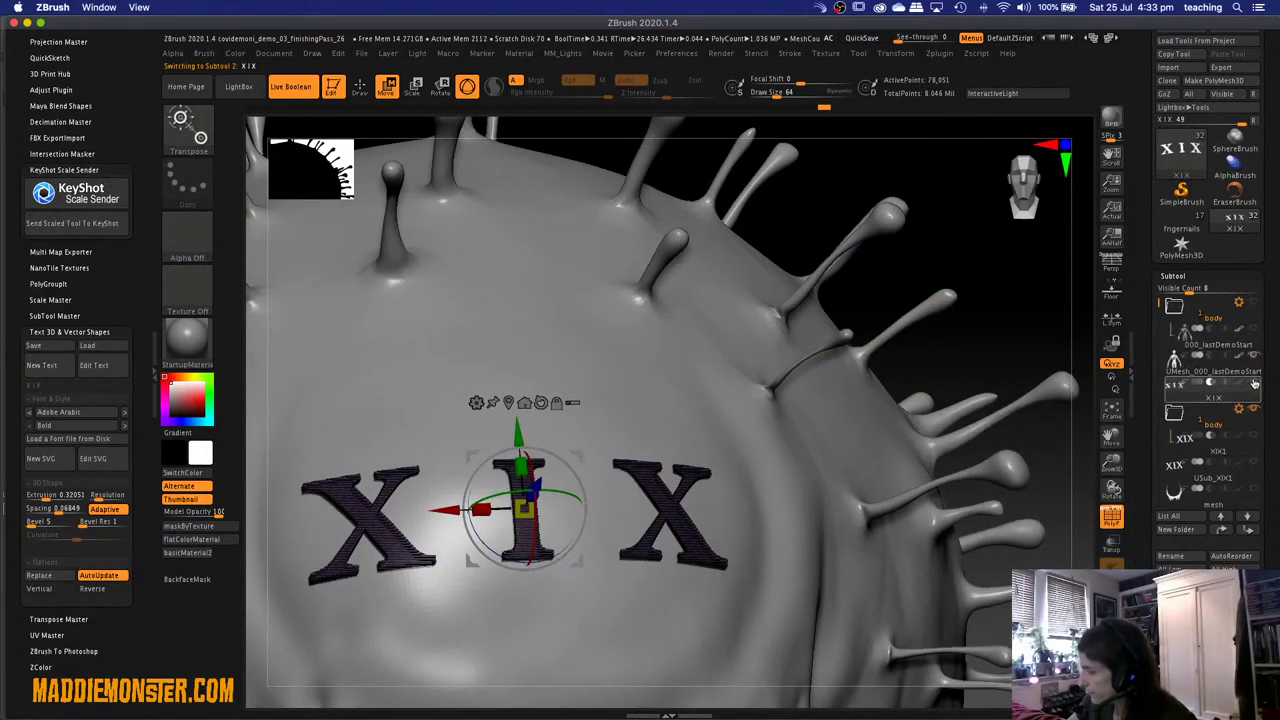
click(1173, 360)
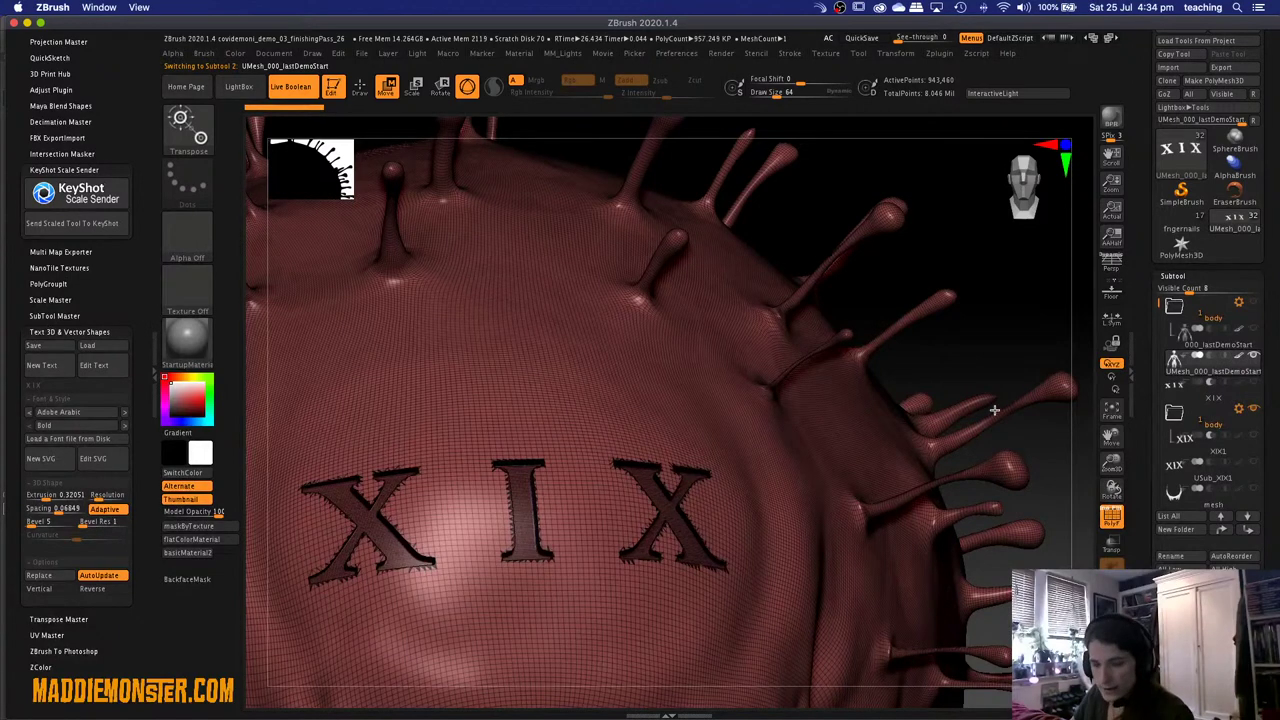
Frame the figure and hide everything except a small SelectRect region of the mesh.
drag(1008, 337, 709, 347)
key(f)
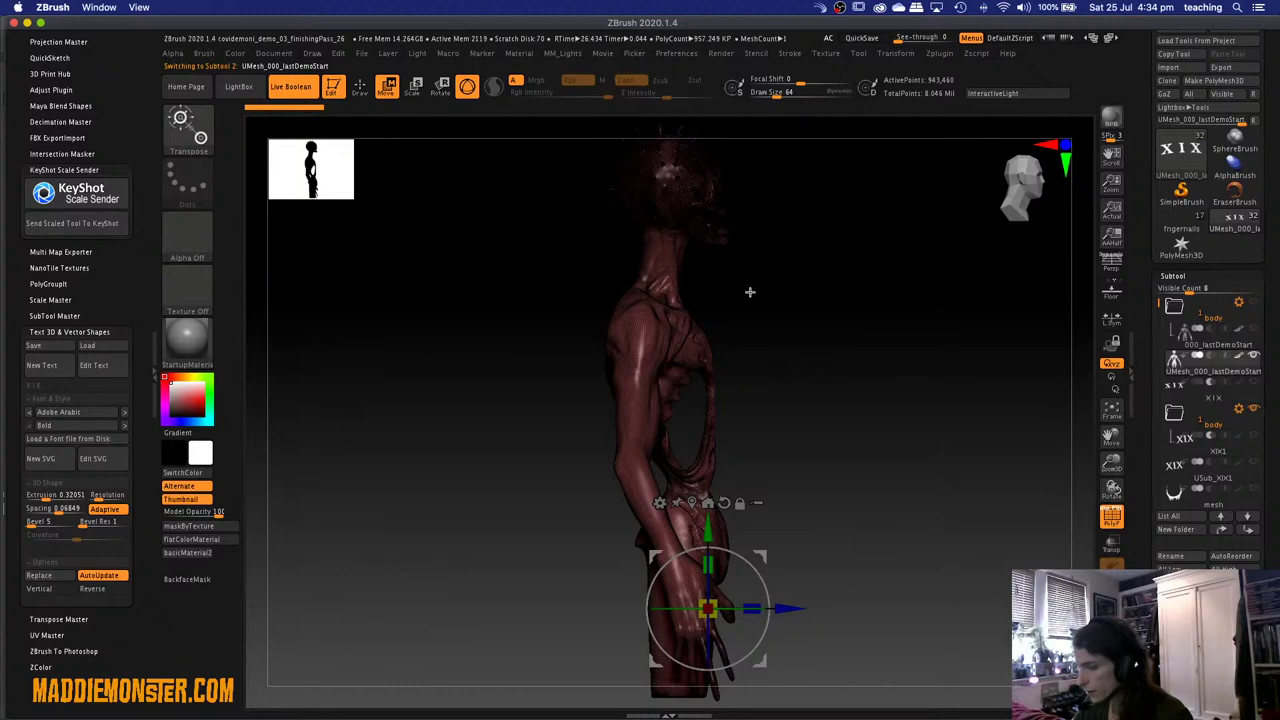
alt+drag(786, 251, 703, 343)
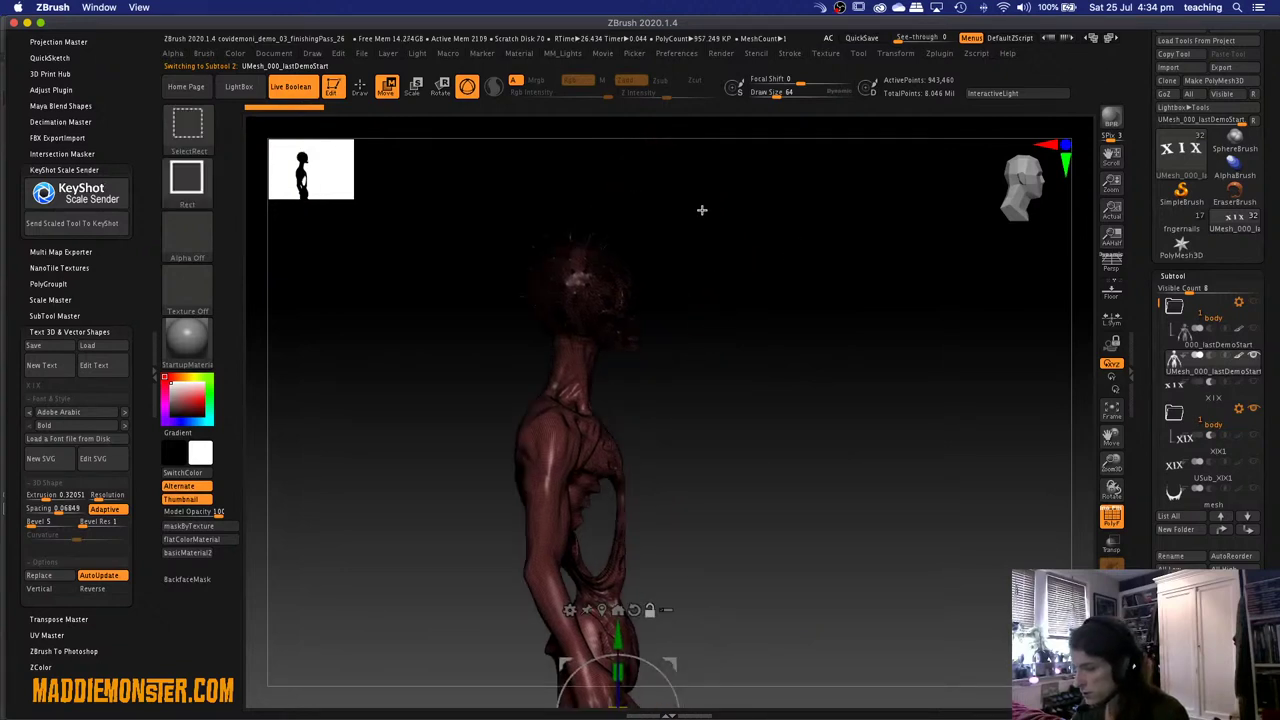
ctrl+shift+drag(702, 210, 577, 288)
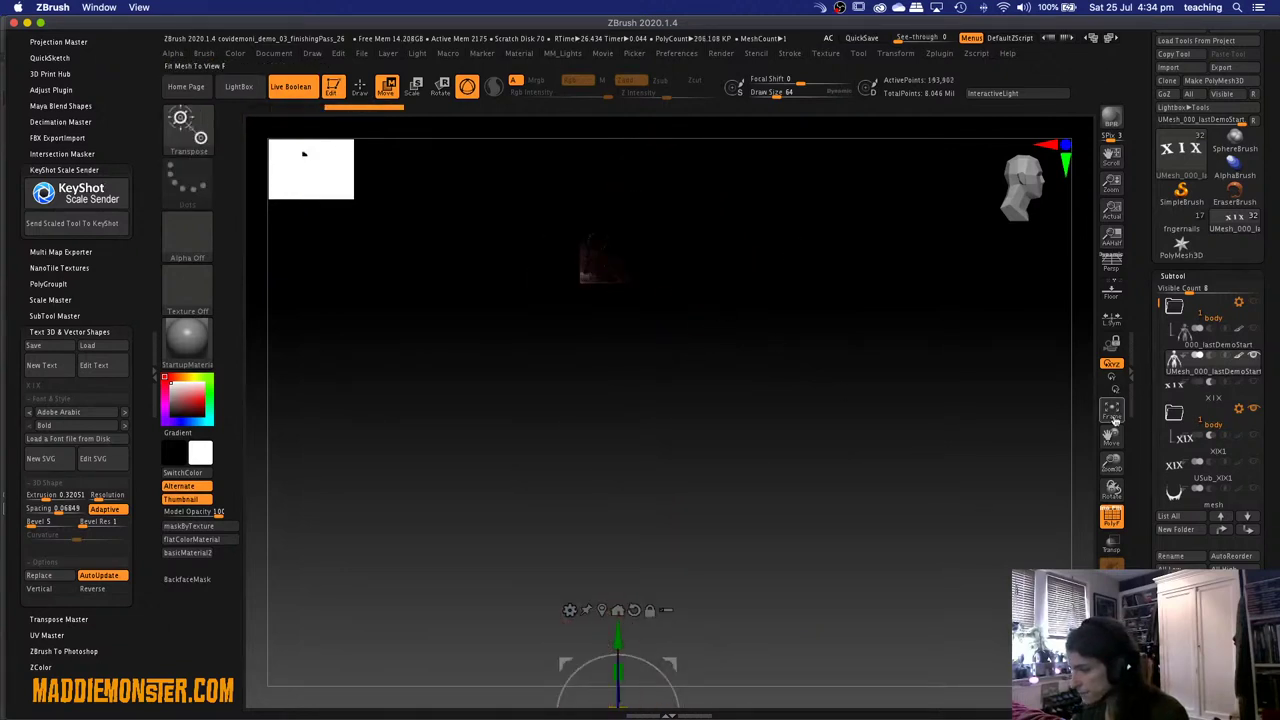
Turn the view to face the XIX lettering and hide everything on the UMesh copy outside that band.
click(1174, 275)
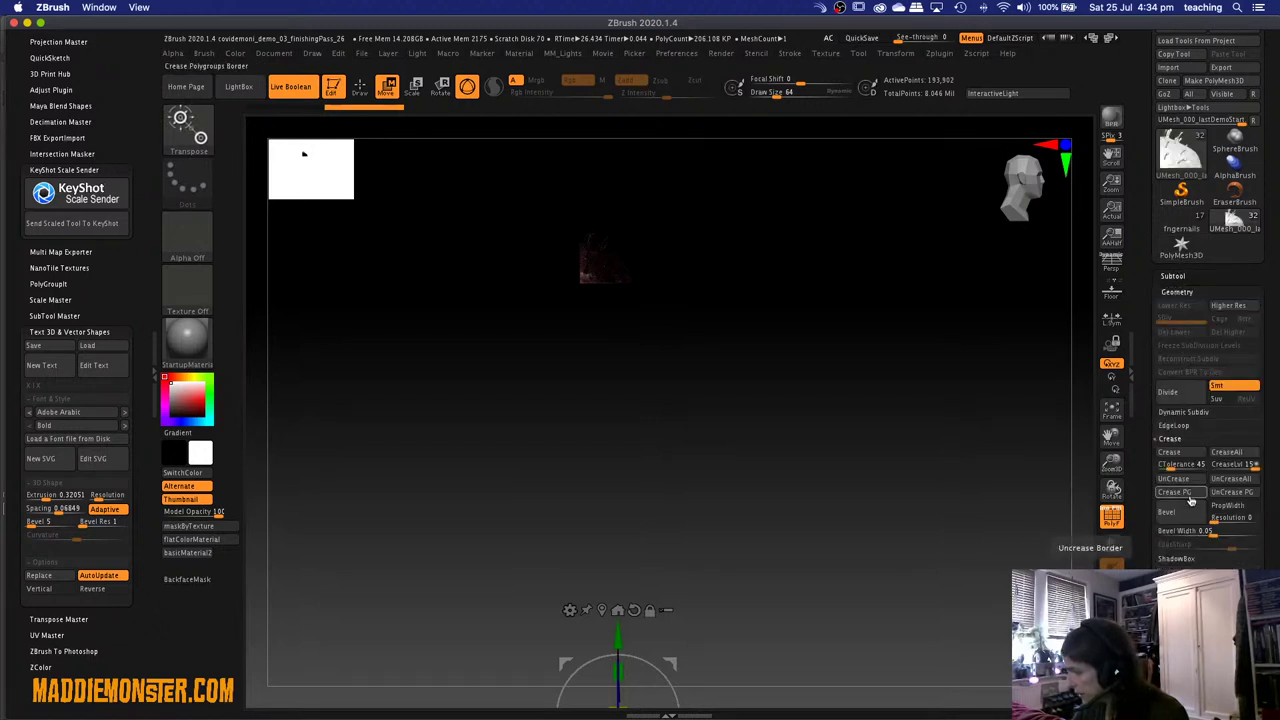
scroll(1191, 500, down, 3)
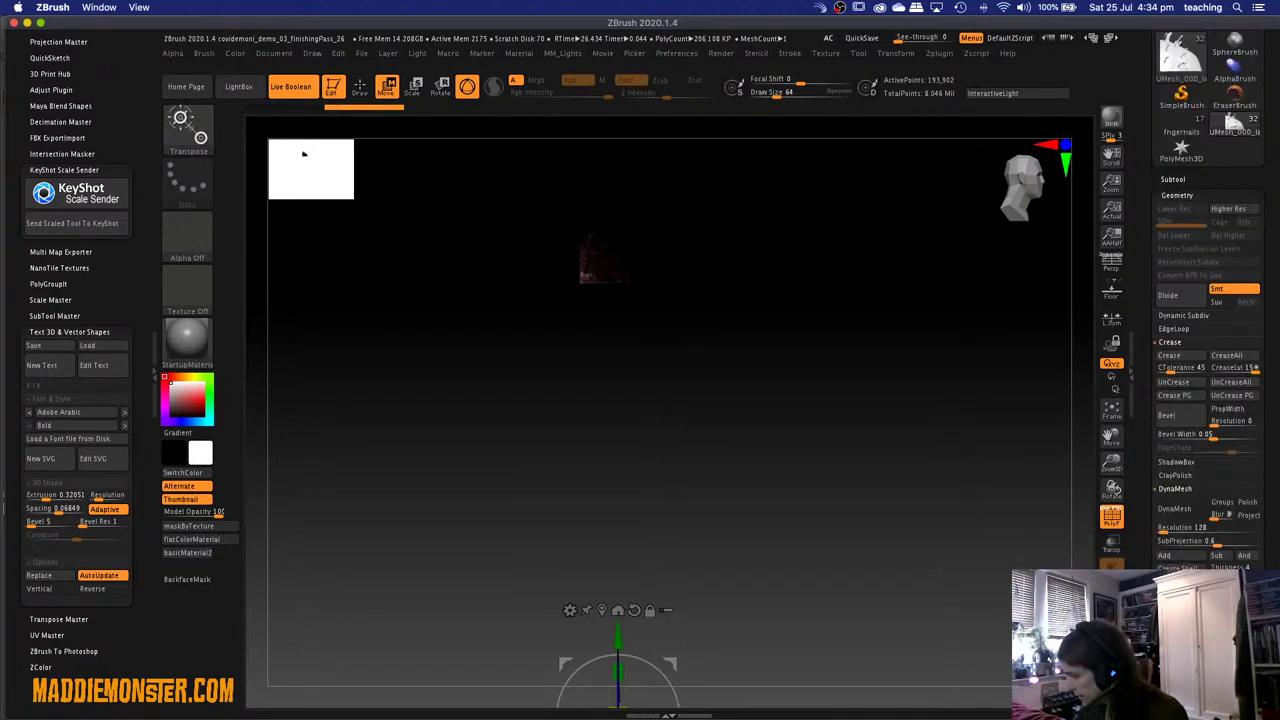
scroll(1200, 450, down, 1)
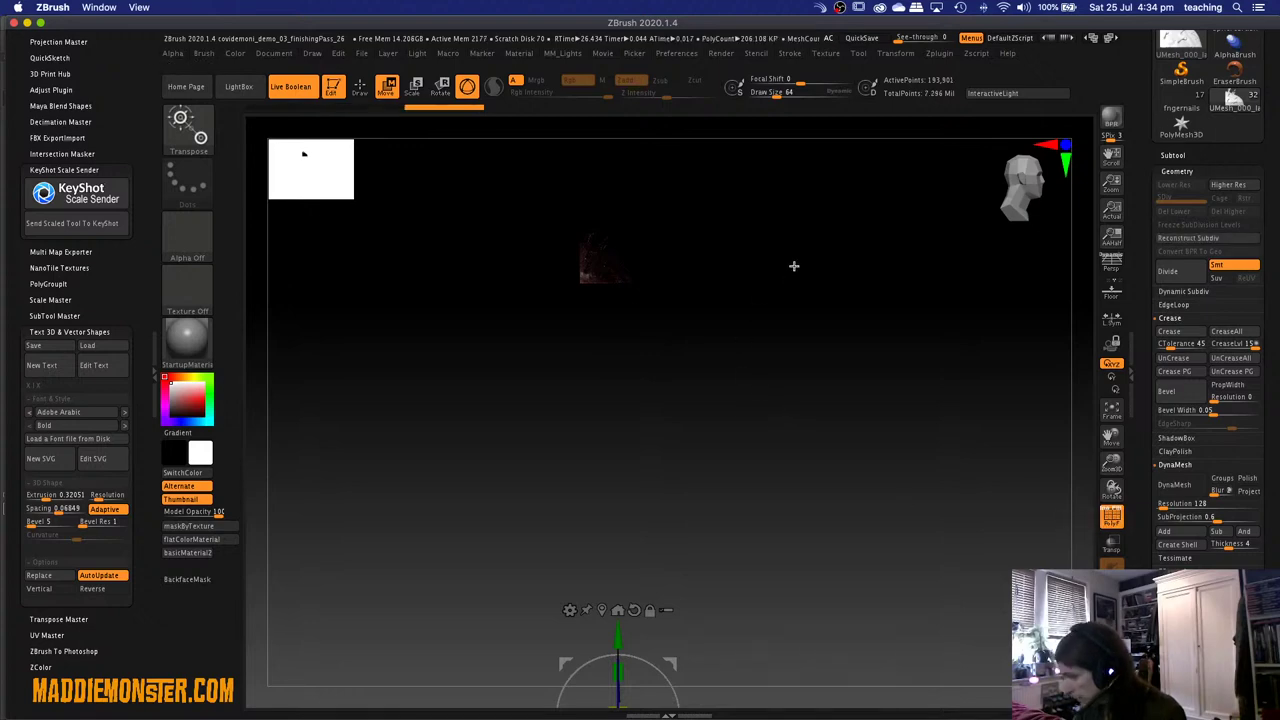
drag(794, 266, 767, 274)
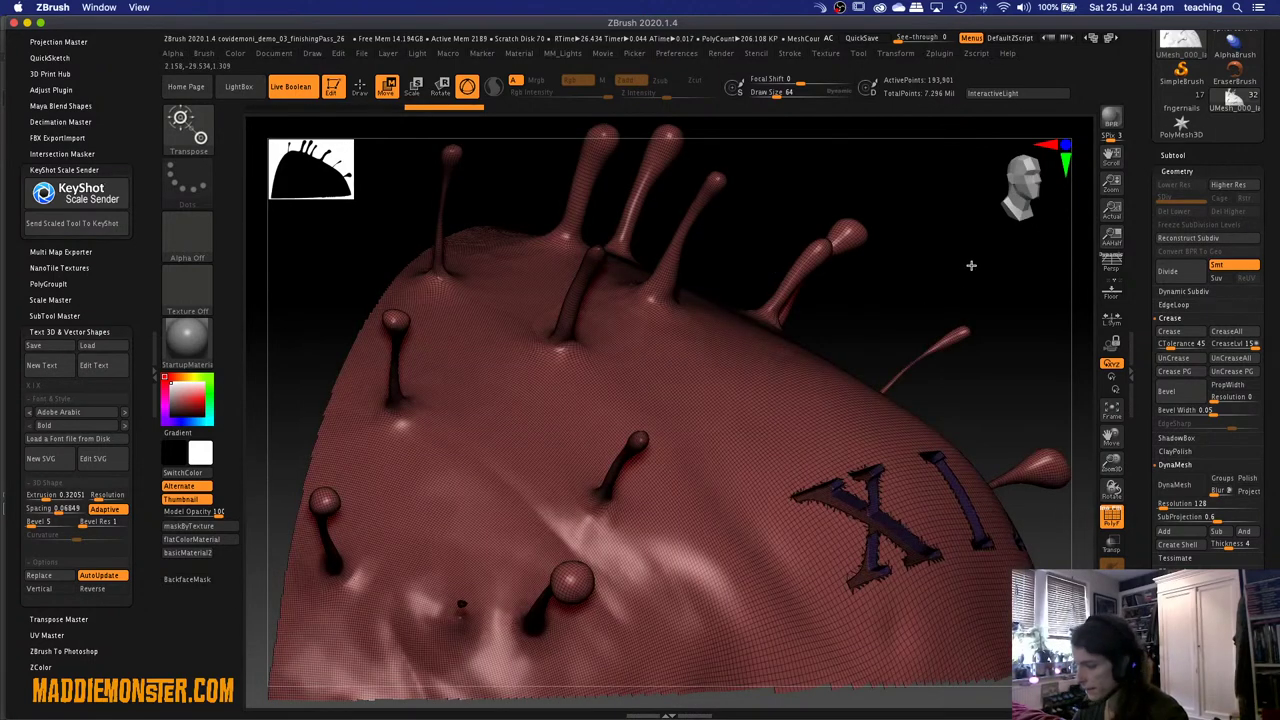
drag(937, 263, 905, 277)
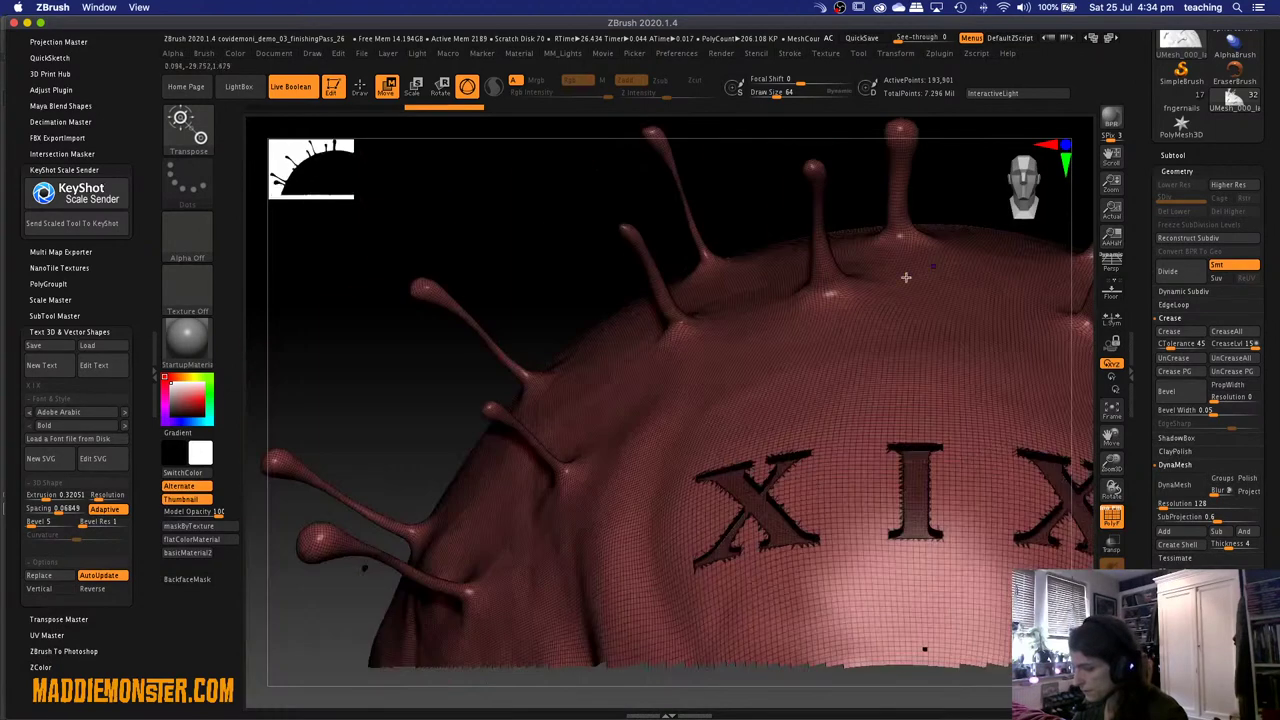
drag(495, 257, 612, 284)
drag(717, 251, 714, 301)
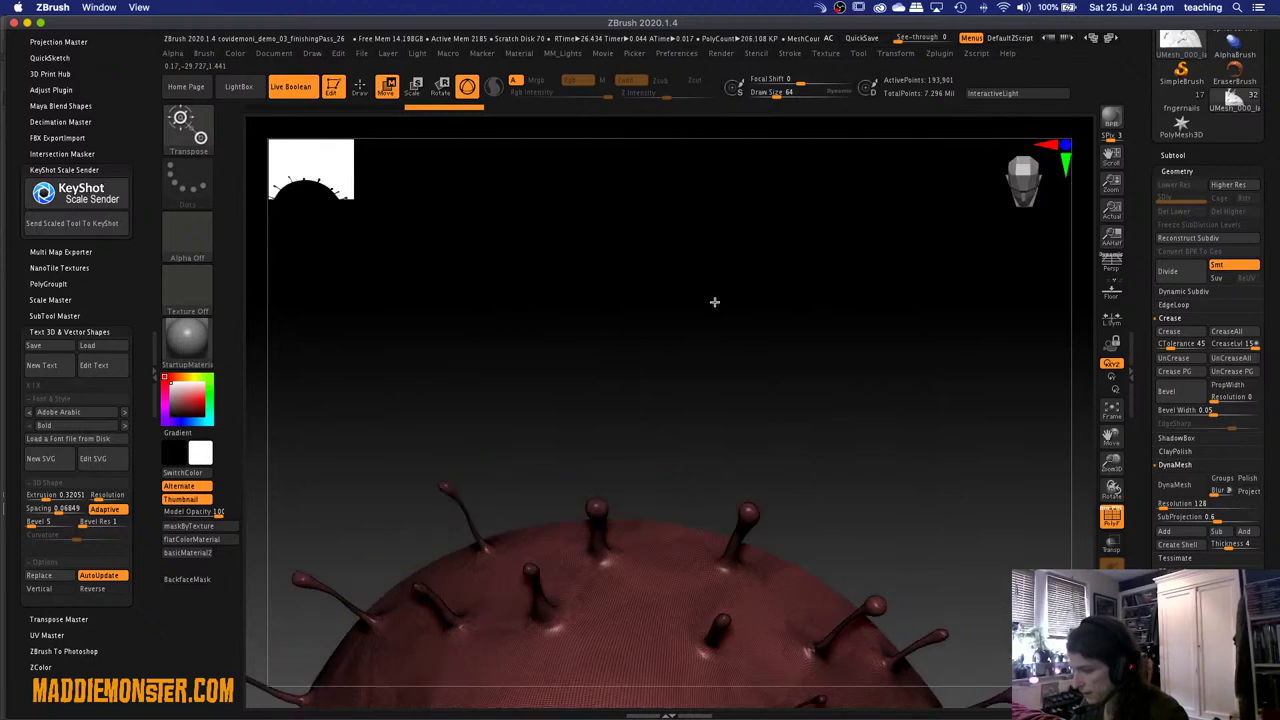
drag(742, 368, 760, 200)
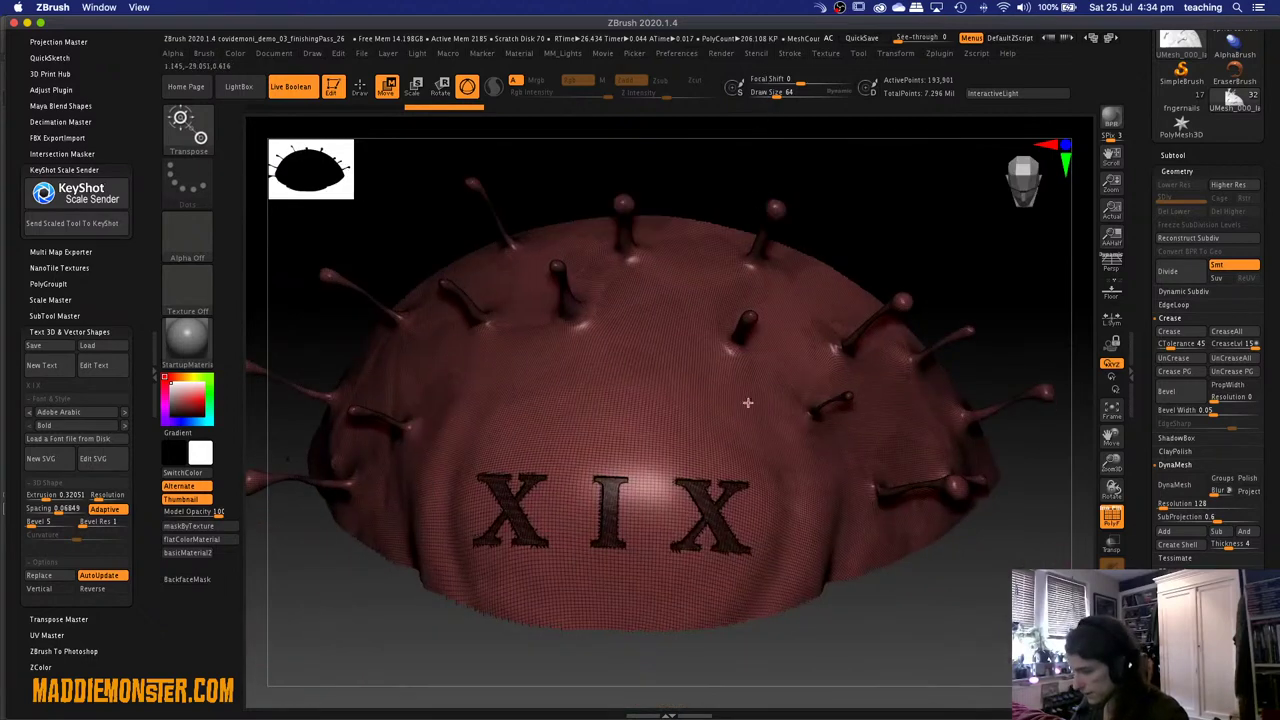
drag(864, 650, 800, 643)
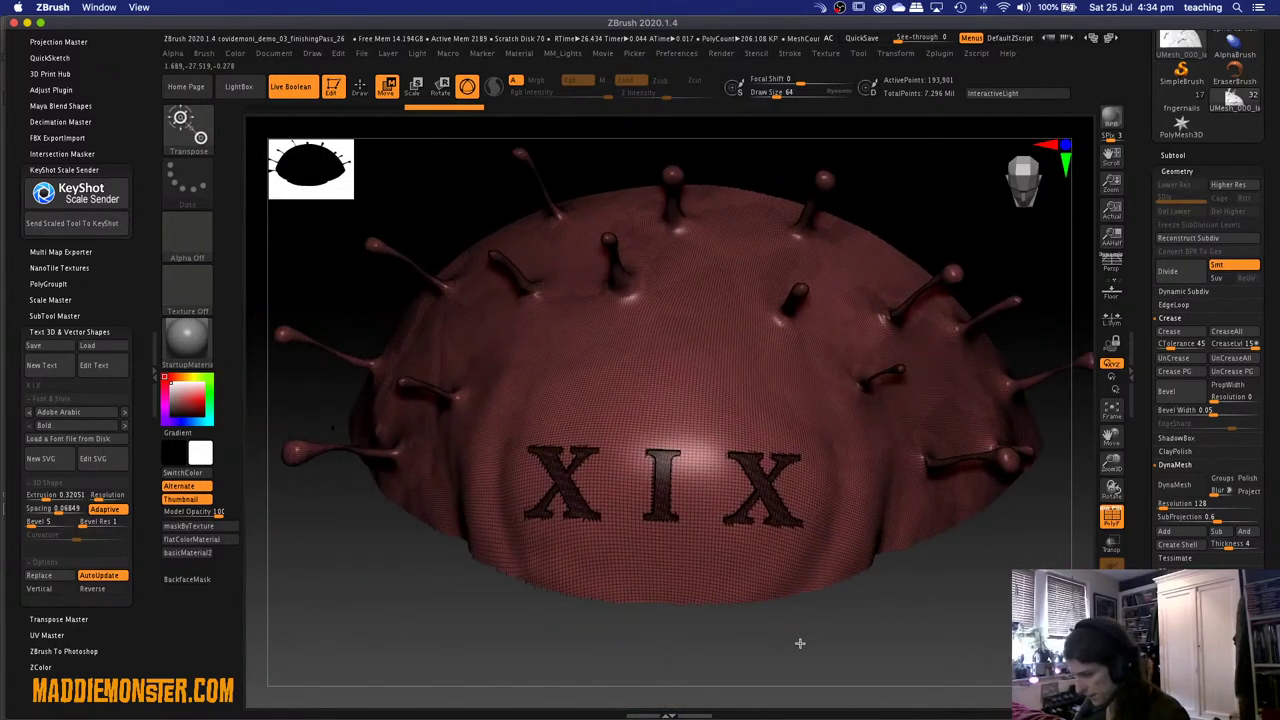
mouse_move(493, 654)
ctrl+shift+mouse_down()
mouse_move(880, 429)
mouse_move(845, 420)
mouse_move(869, 397)
ctrl+shift+mouse_up()
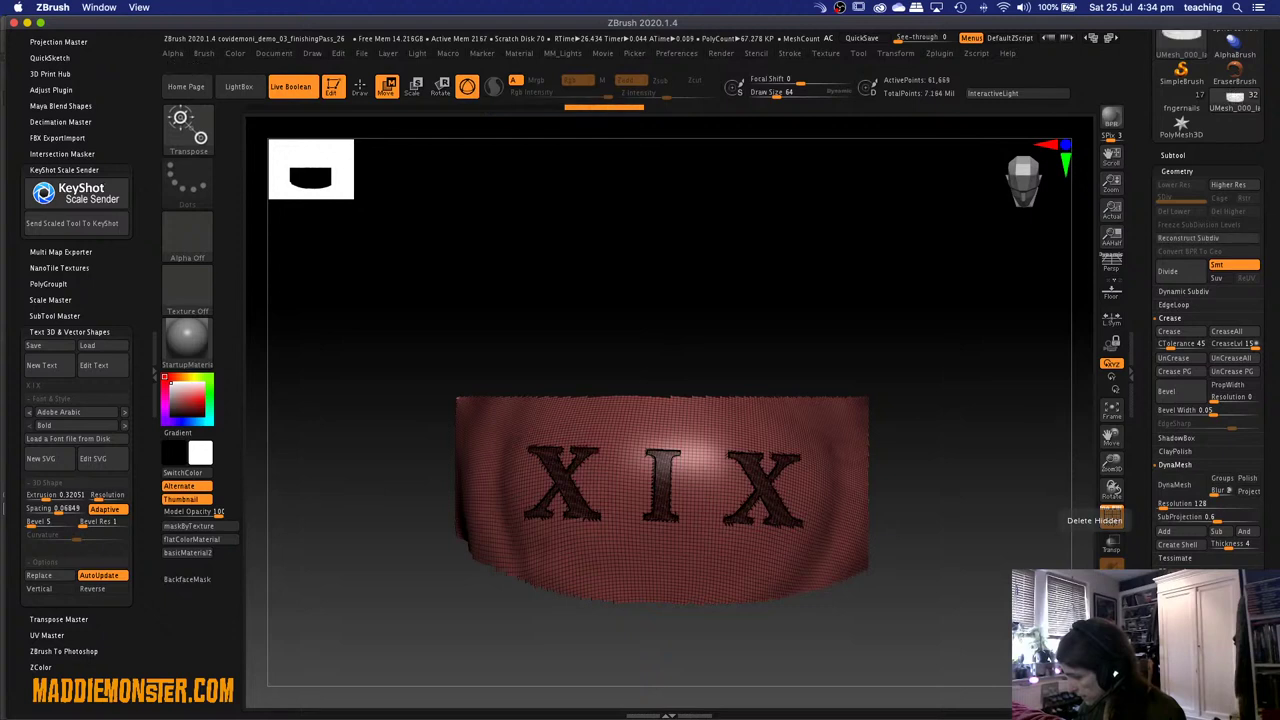
Select the 000_lastDemoStart body subtool and make the UMesh XIX patch visible over it.
click(1173, 155)
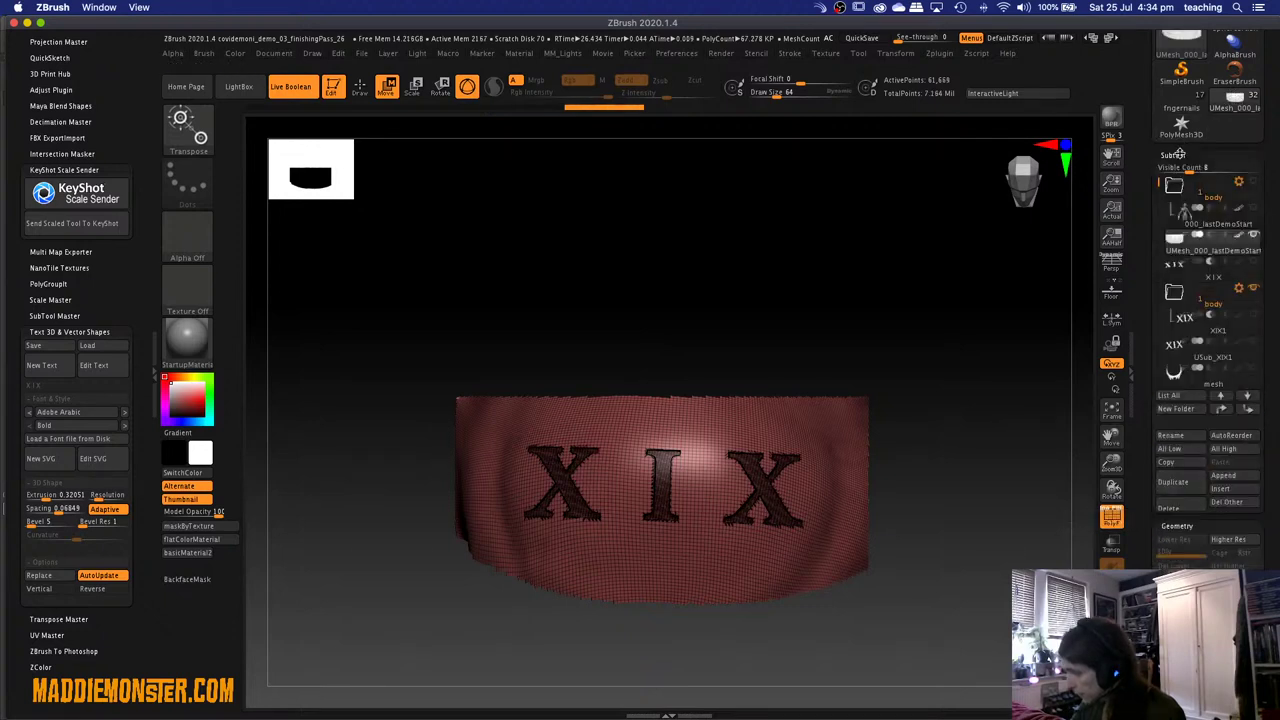
click(1189, 225)
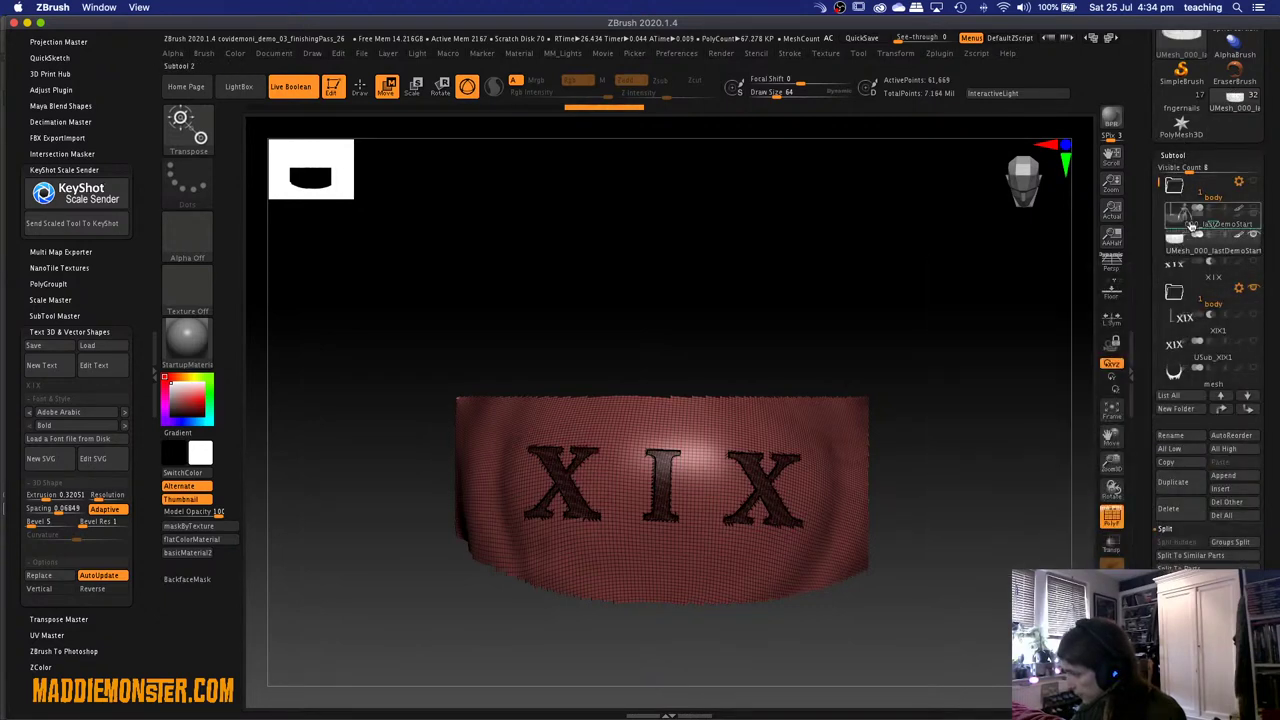
mouse_move(1186, 255)
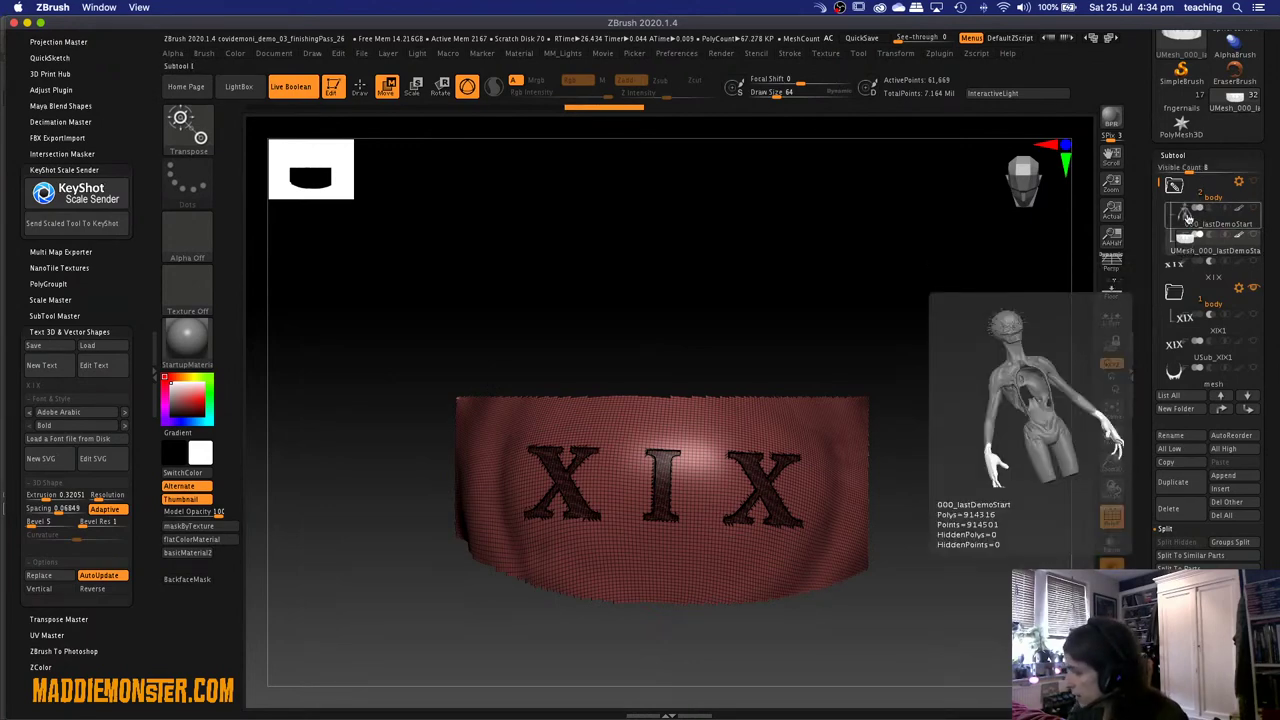
click(1186, 218)
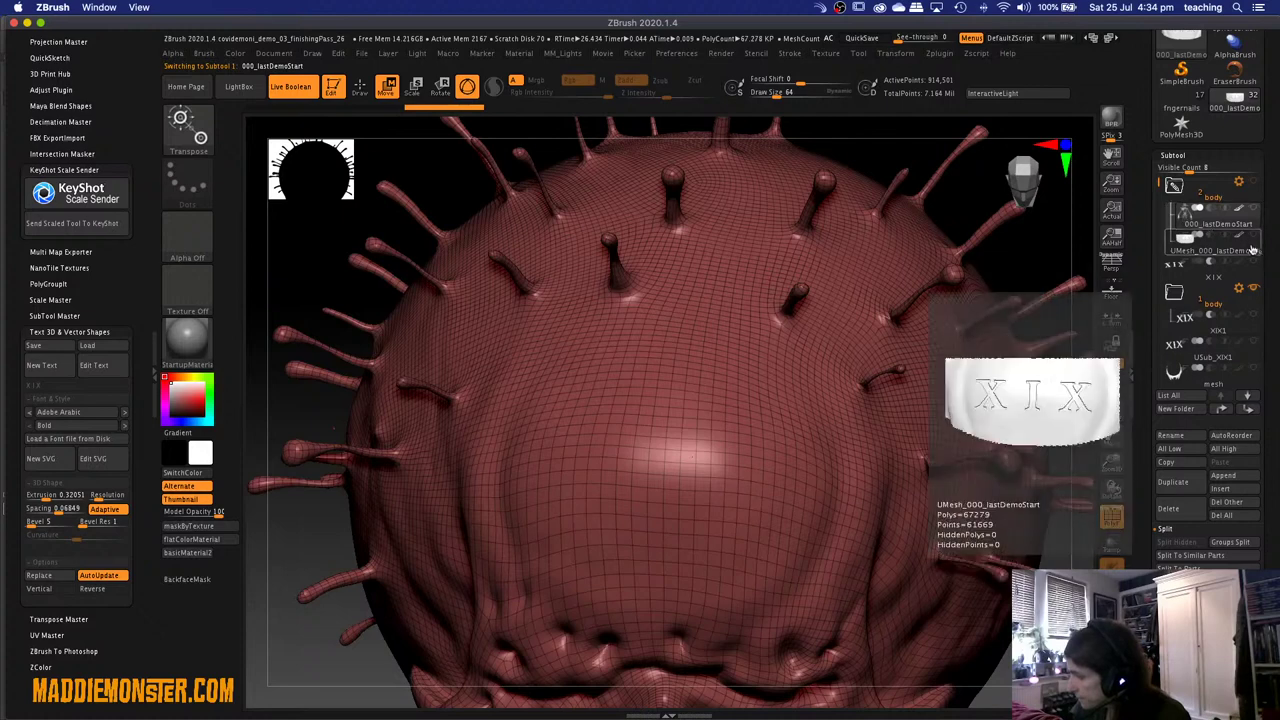
click(1256, 236)
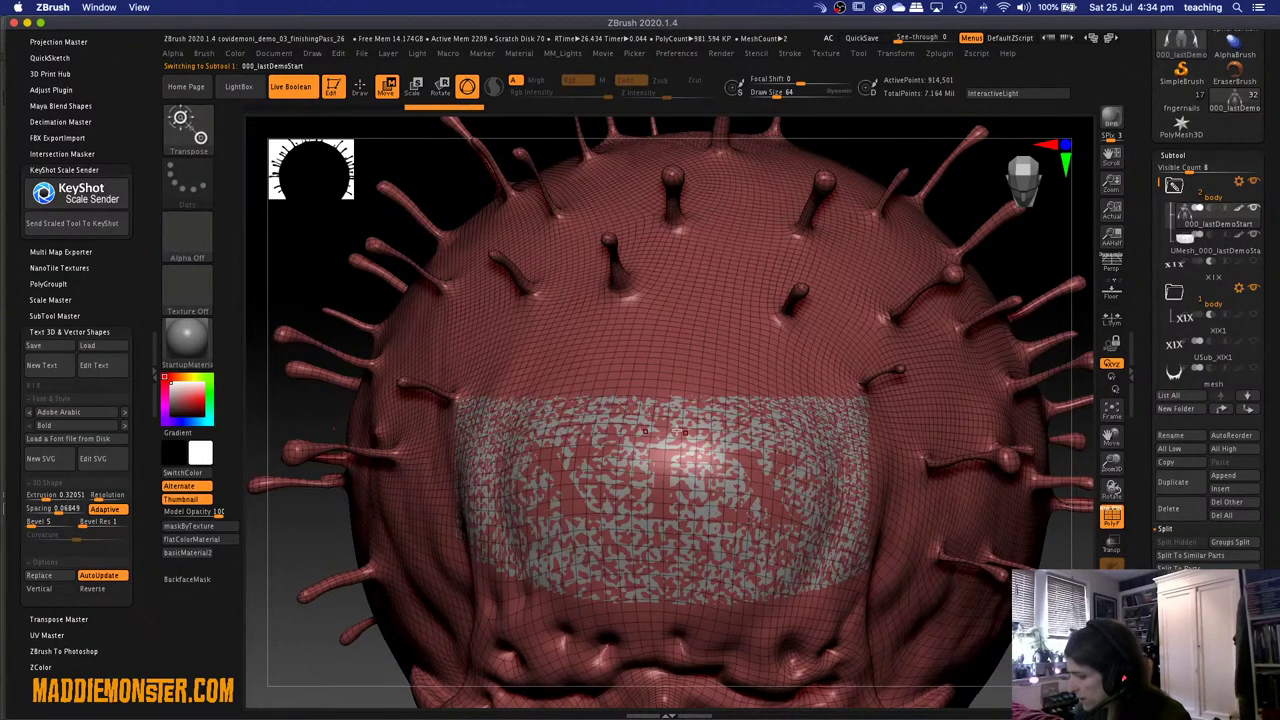
Resize the brush from 558 to about 156, then sharpen and blur the mask on the XIX band.
right_click(640, 440)
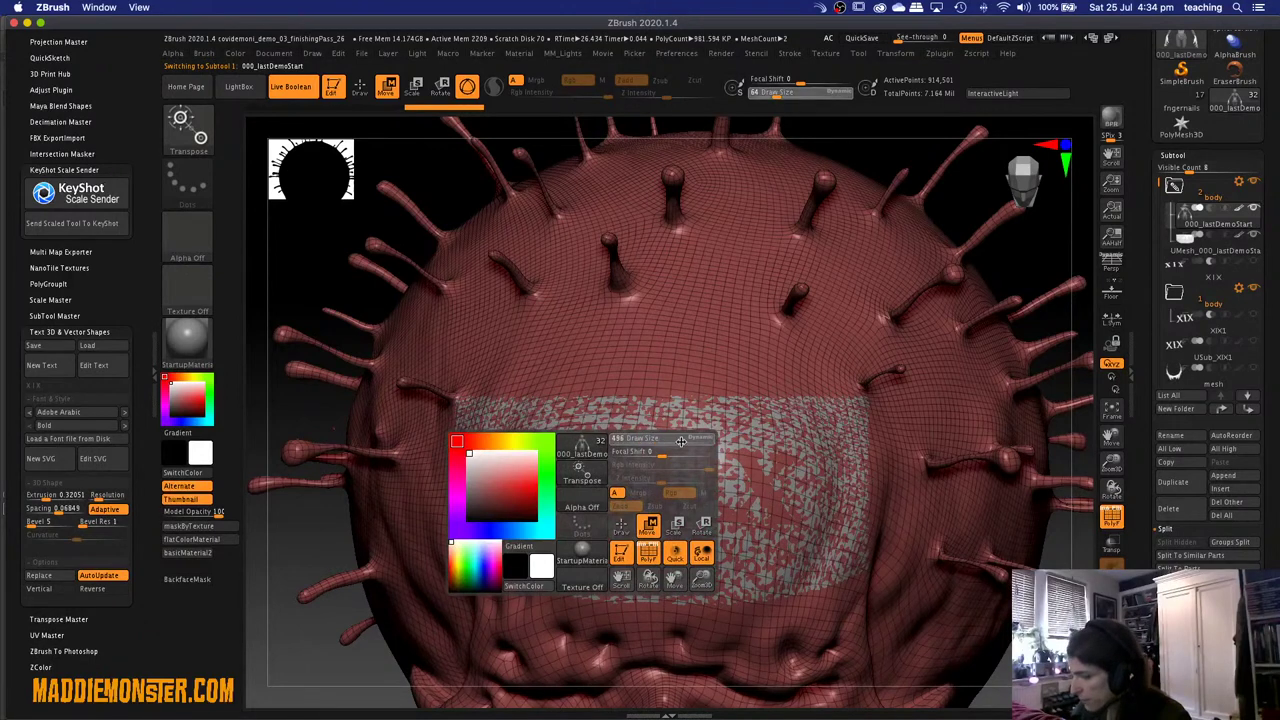
drag(680, 440, 690, 441)
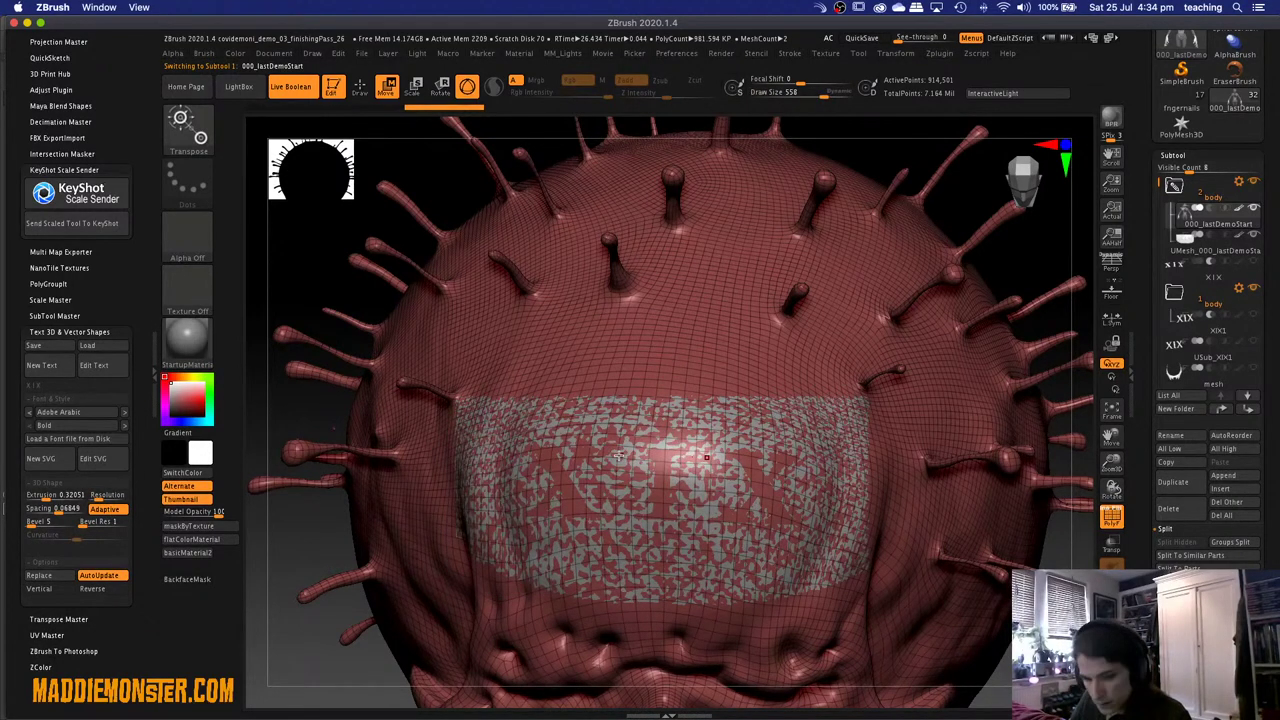
key(q)
right_click(620, 468)
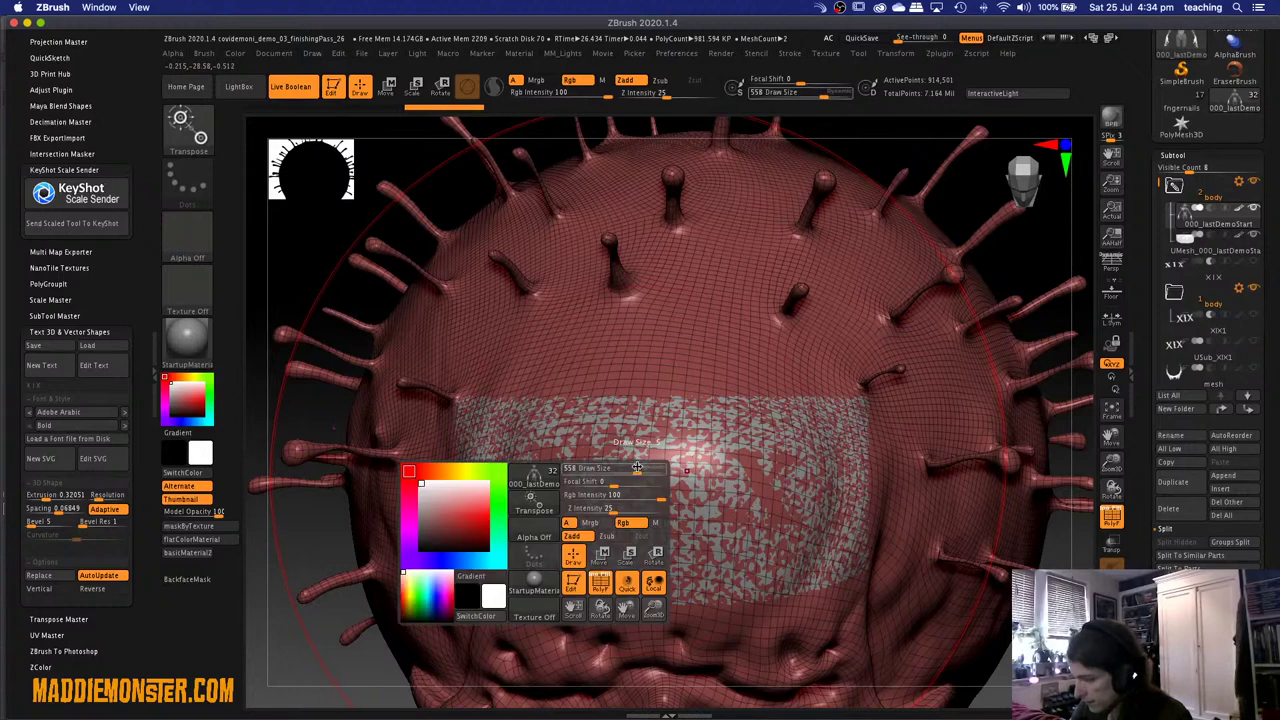
drag(620, 468, 597, 469)
ctrl+click(696, 490)
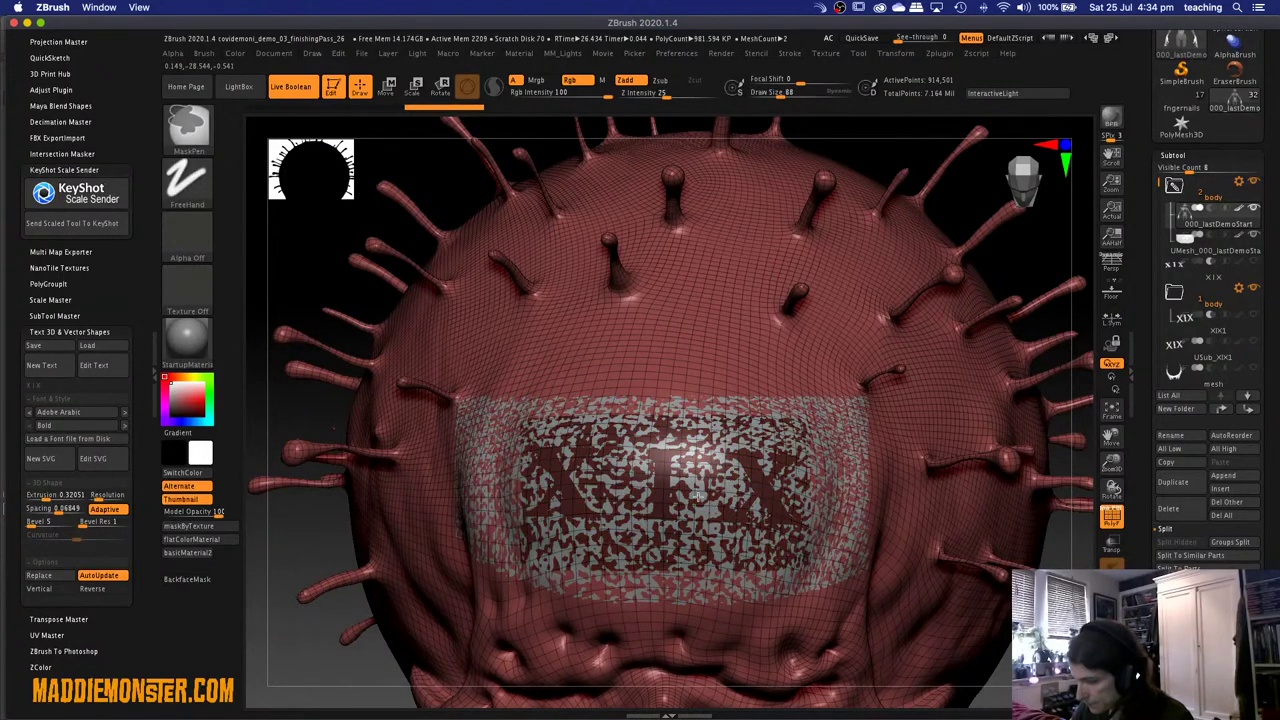
ctrl+click(527, 478)
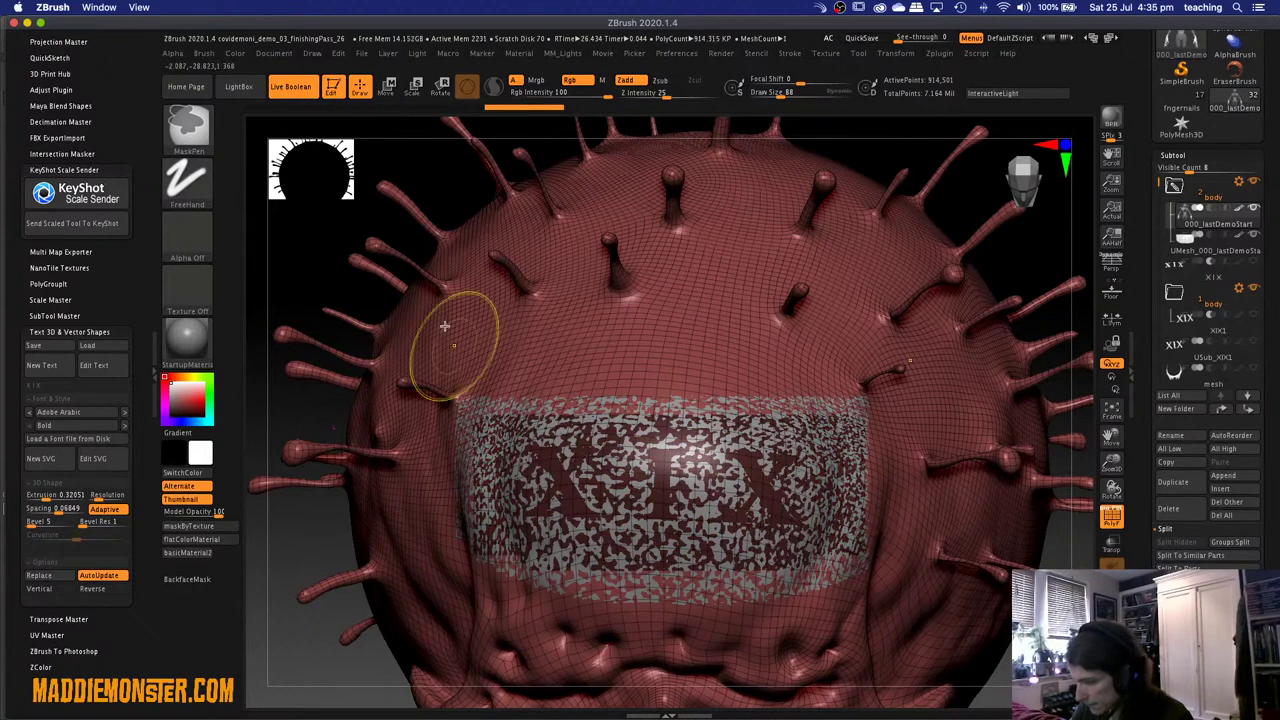
ctrl+click(310, 280)
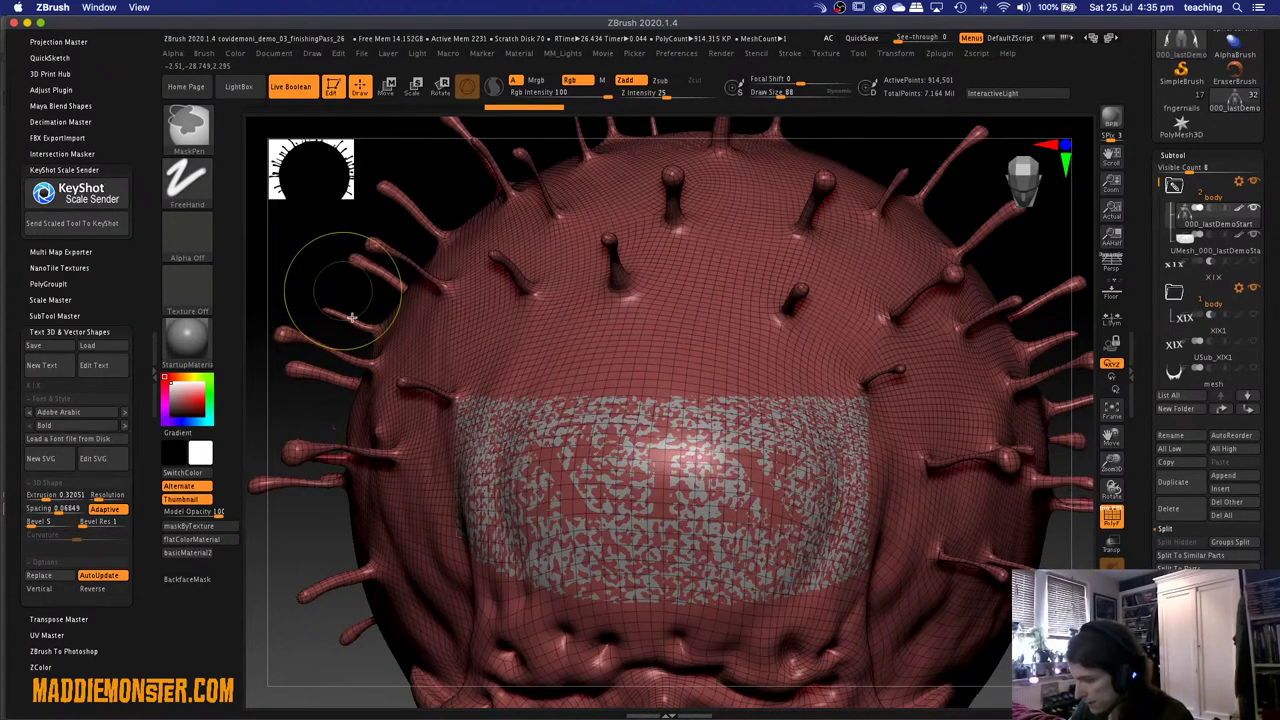
Undo the mask edits until the mask is cleared from the band.
key(w)
key(ctrl+z)
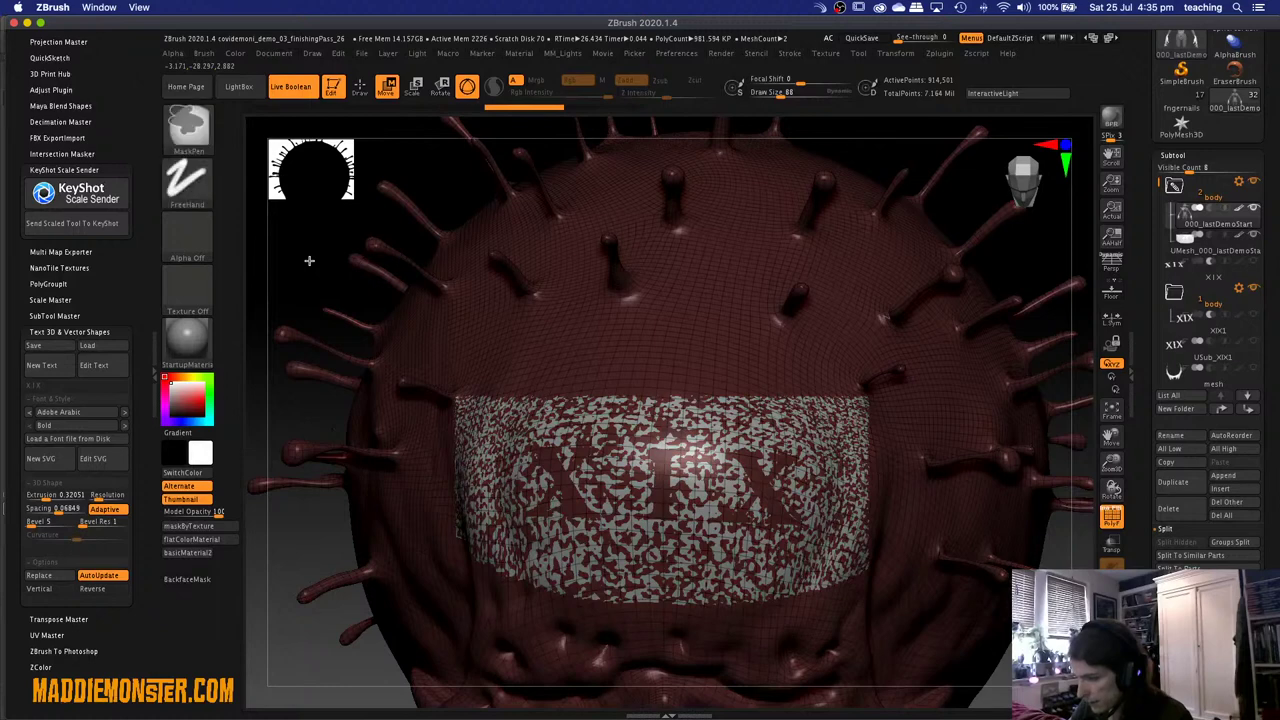
key(ctrl+shift+z)
key(ctrl+z)
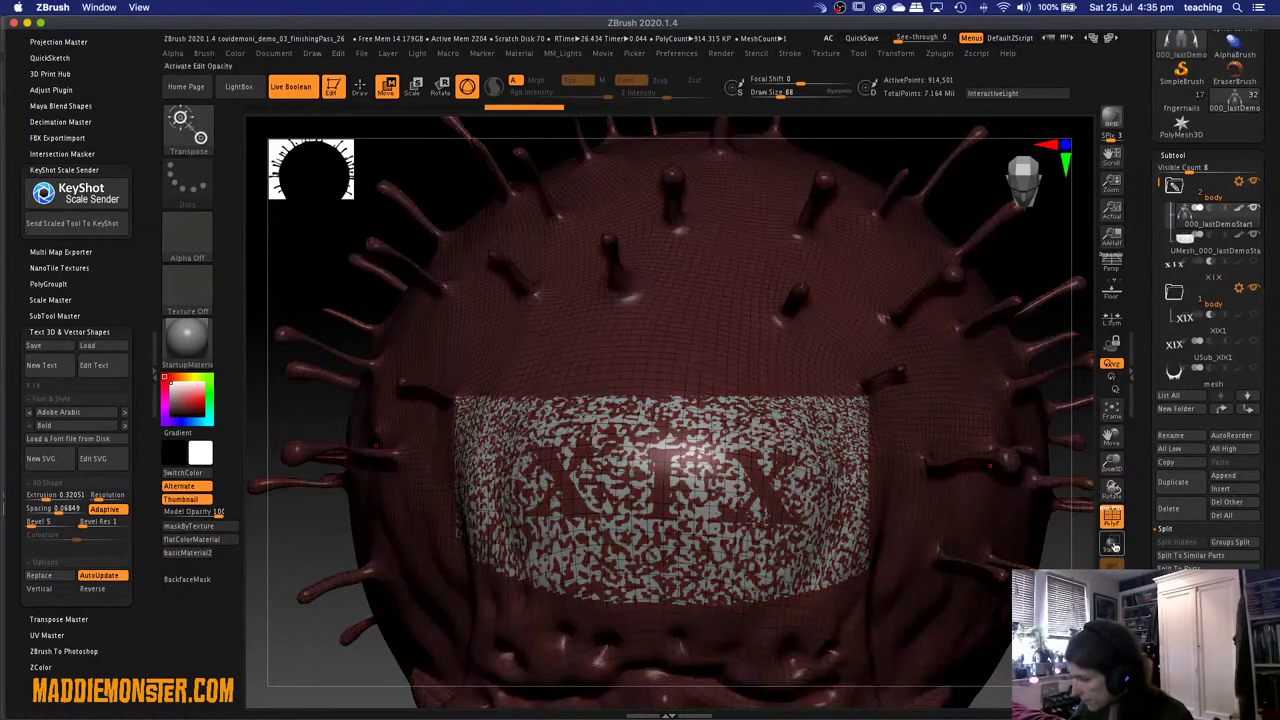
key(ctrl+z)
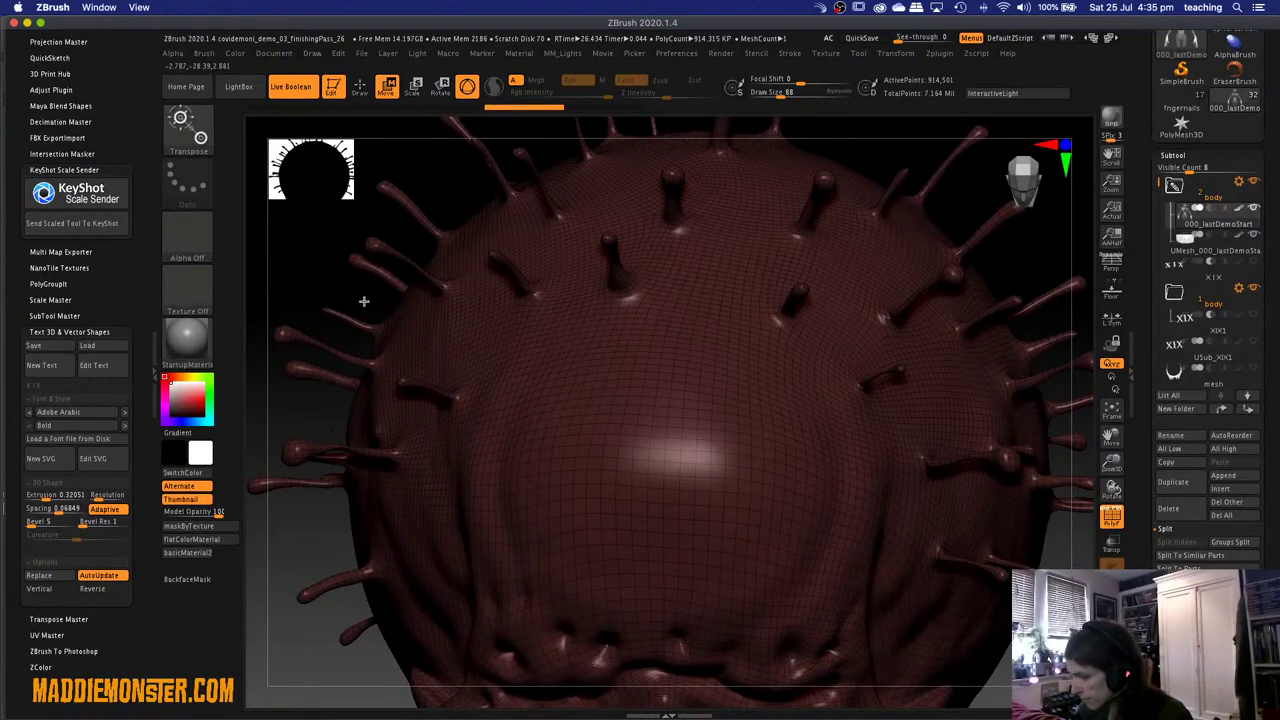
key(ctrl)
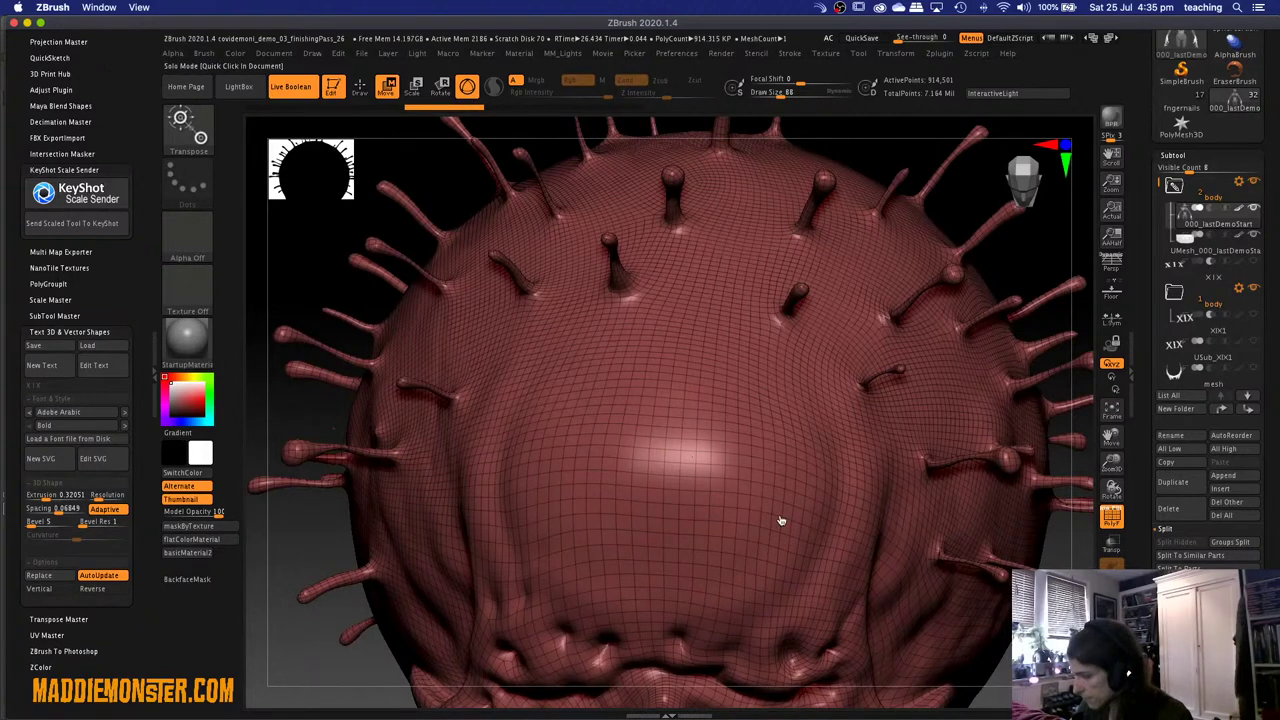
Set the draw size to about 135 with the quick brush settings.
key(space)
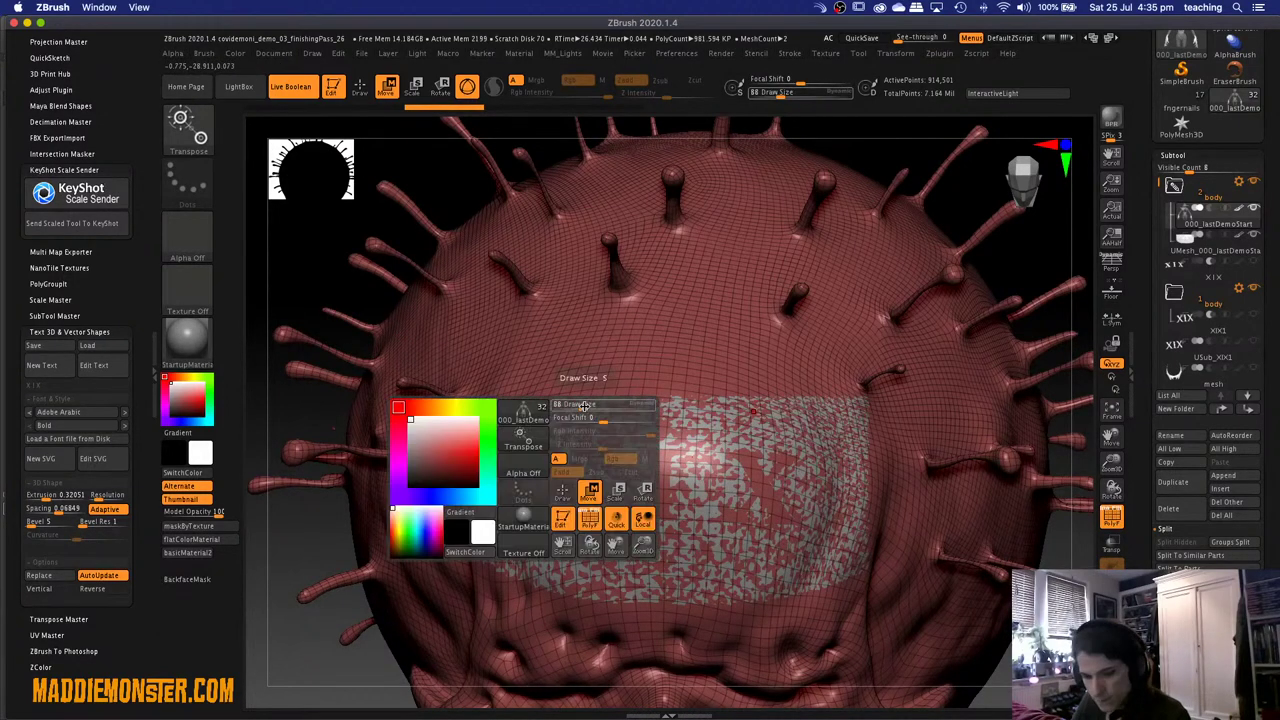
drag(583, 405, 589, 405)
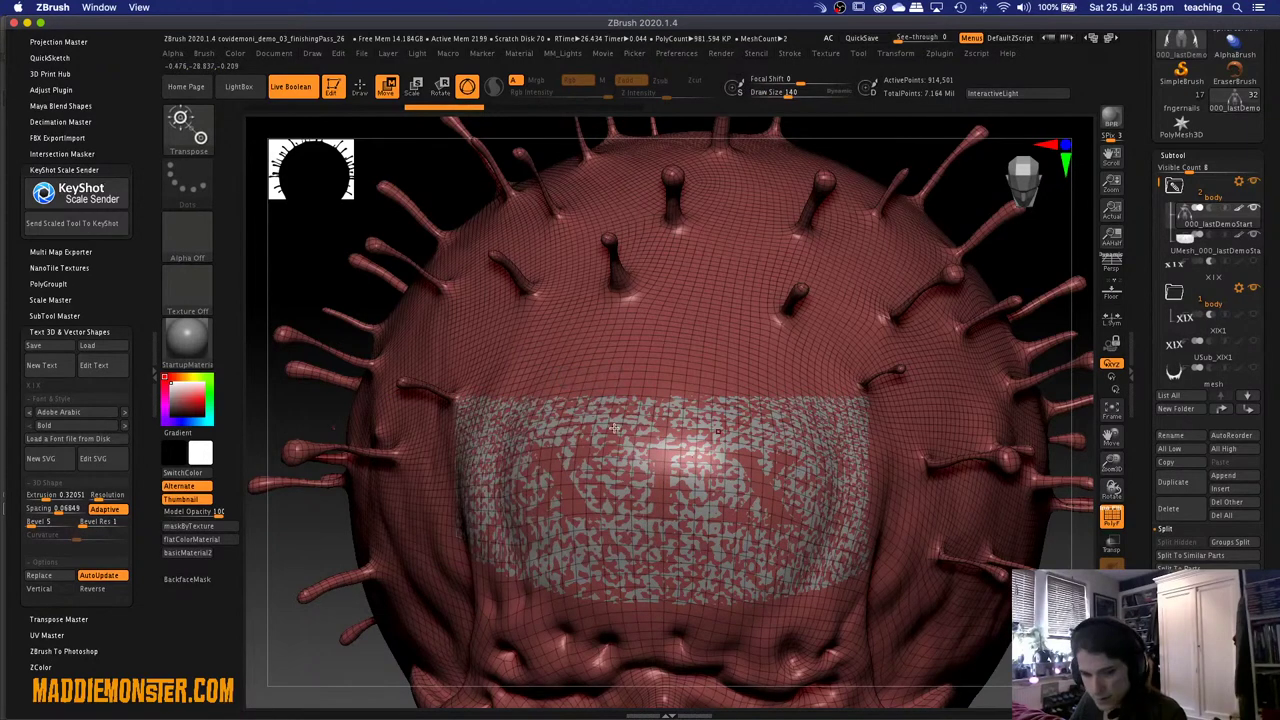
key(space)
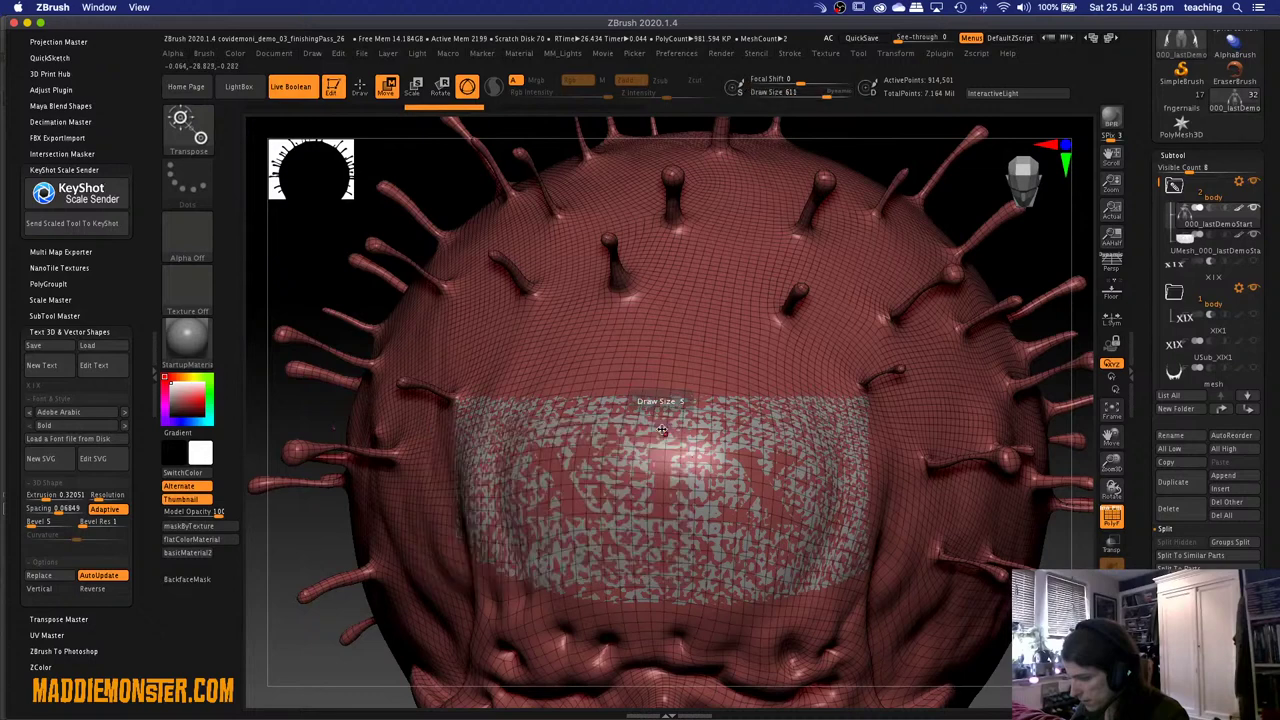
key(q)
key(space)
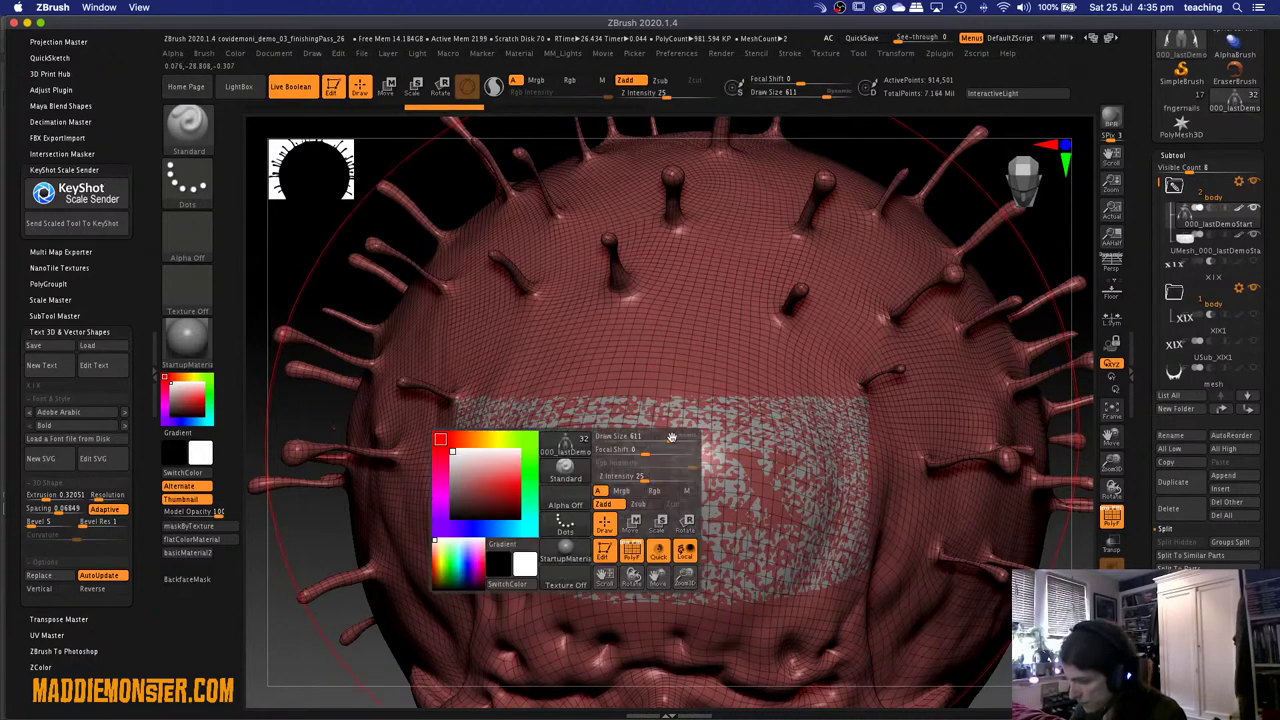
drag(665, 437, 629, 437)
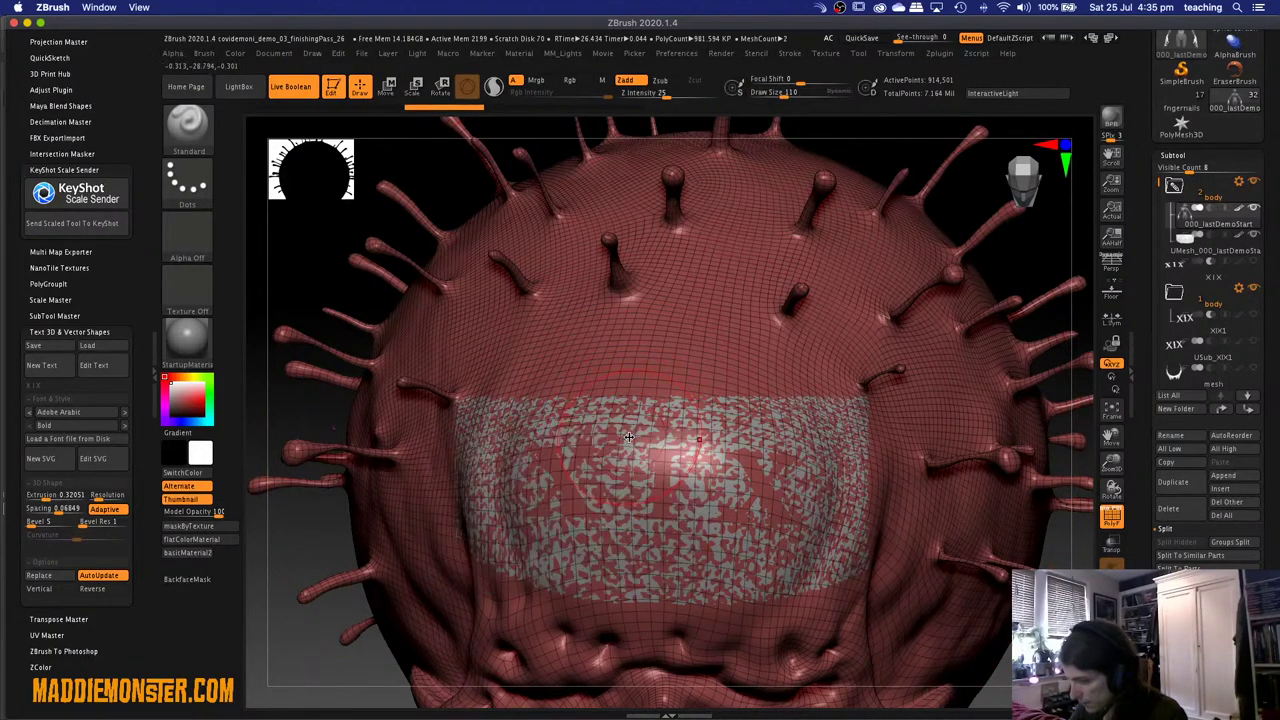
Ctrl-paint a mask around the XIX patch and invert it to isolate the forehead patch.
key(ctrl)
mouse_move(545, 498)
ctrl+mouse_down()
mouse_move(830, 570)
mouse_move(830, 420)
mouse_move(600, 370)
mouse_move(530, 433)
mouse_move(482, 520)
mouse_move(477, 572)
ctrl+mouse_up()
key(ctrl+i)
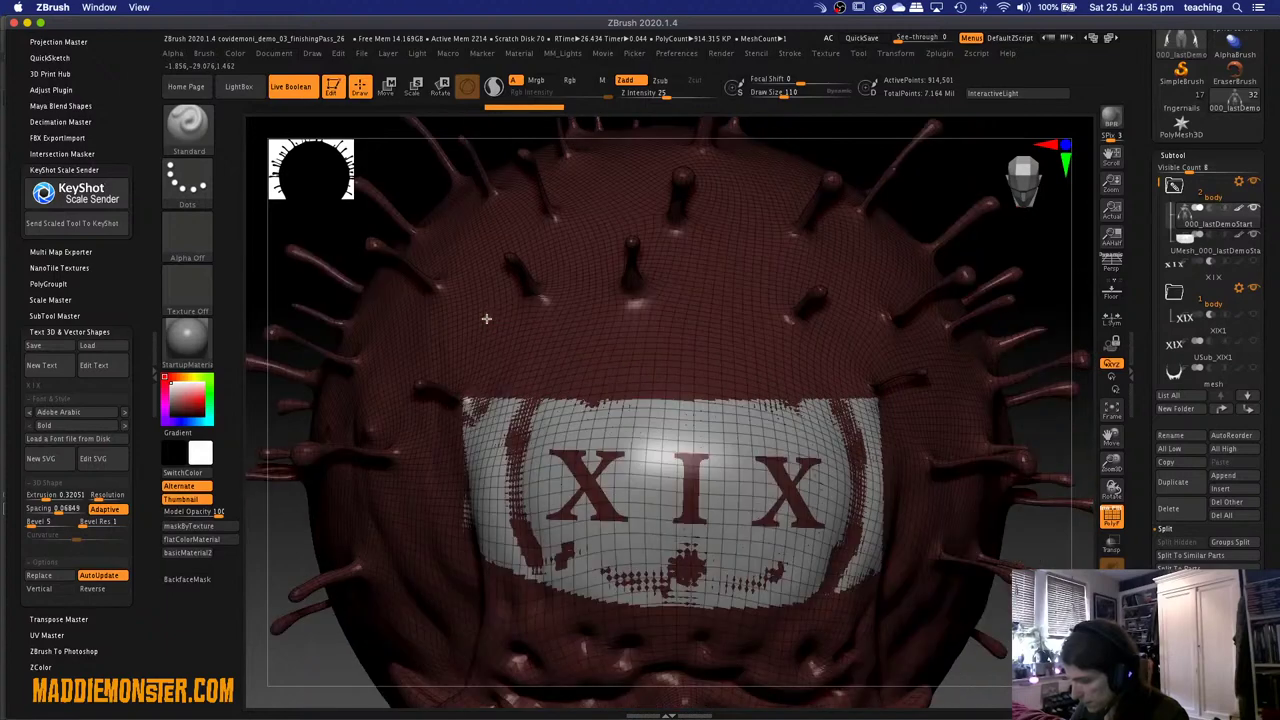
key(ctrl)
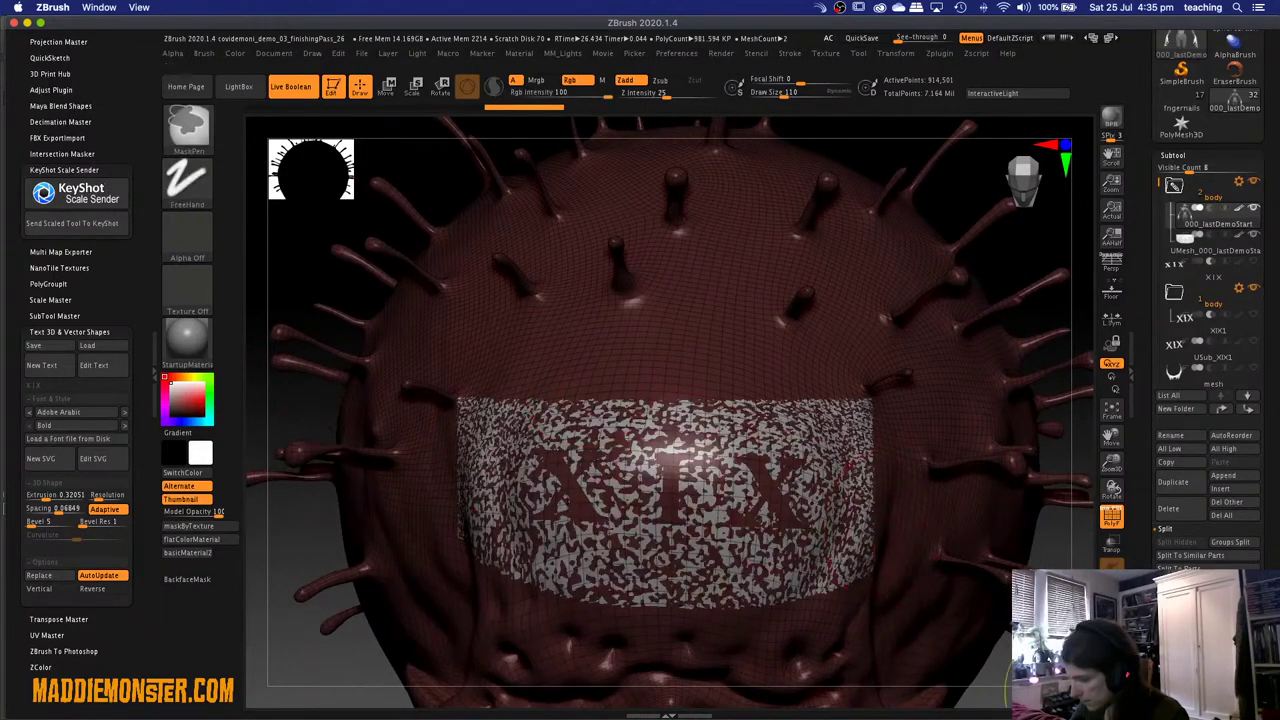
ctrl+drag(988, 657, 960, 640)
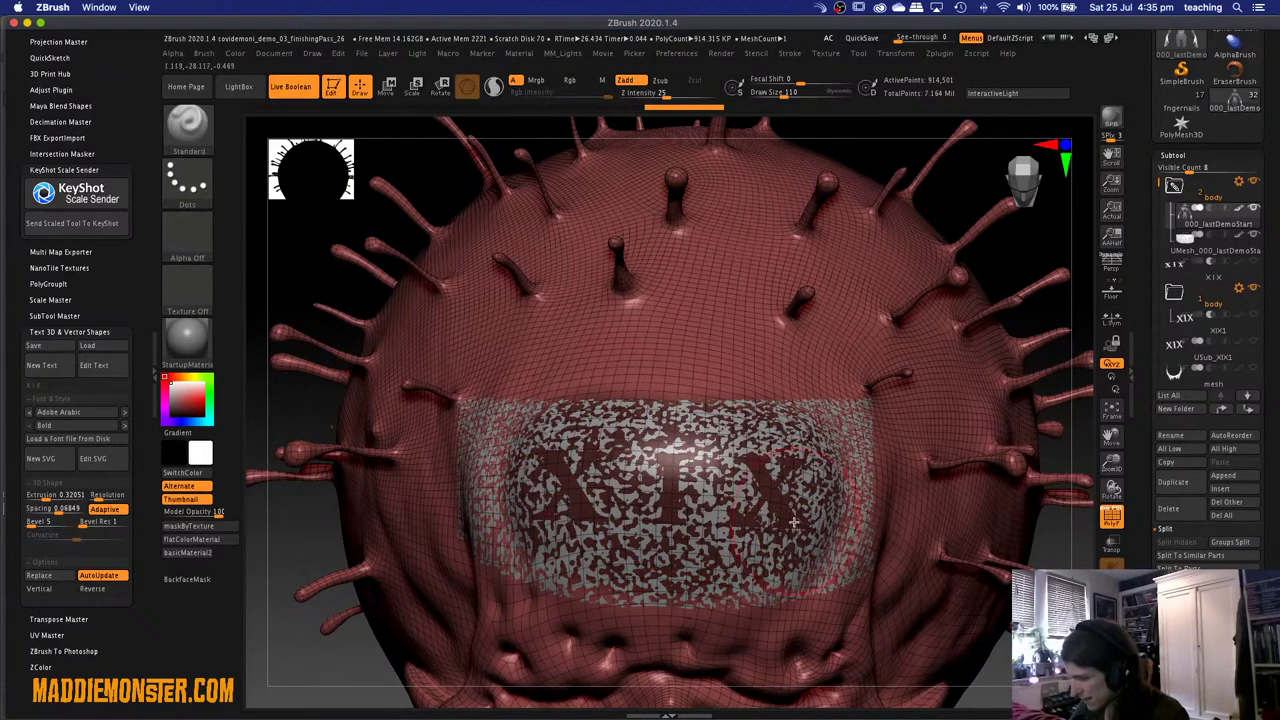
ctrl+click(318, 248)
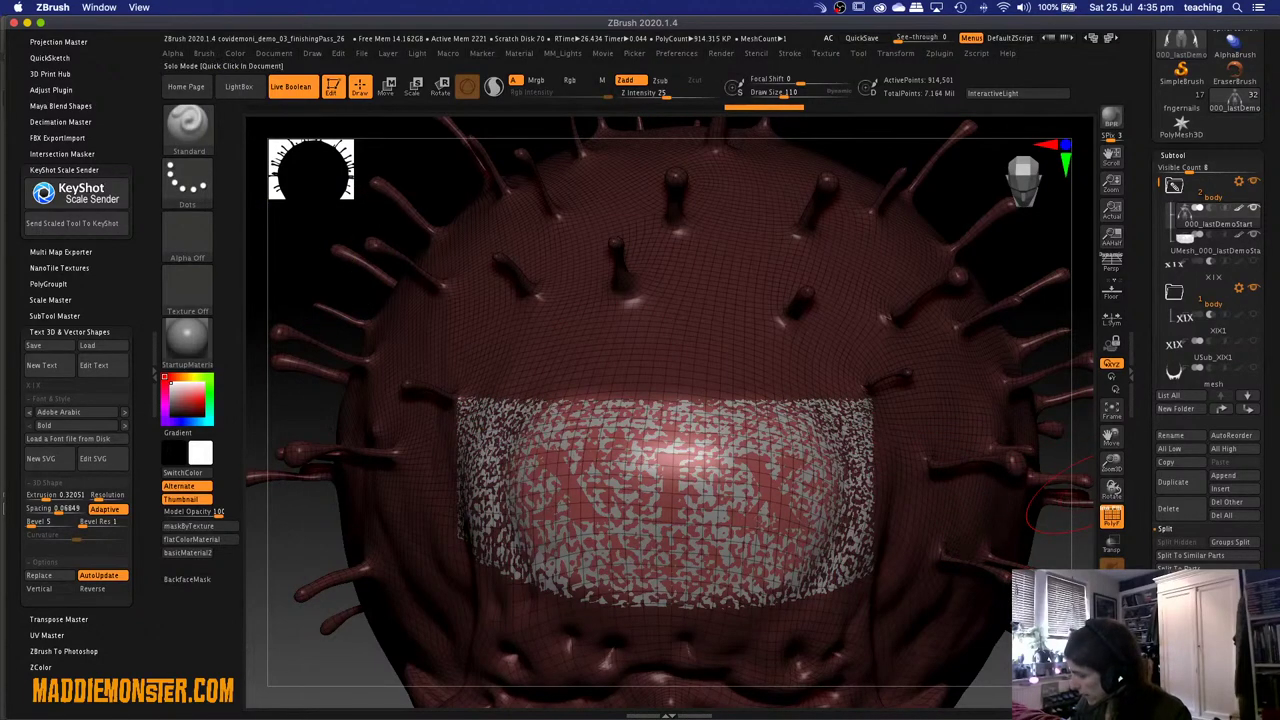
Blur the forehead mask into a smooth oval and open the Subtool Project subpalette.
ctrl+click(784, 466)
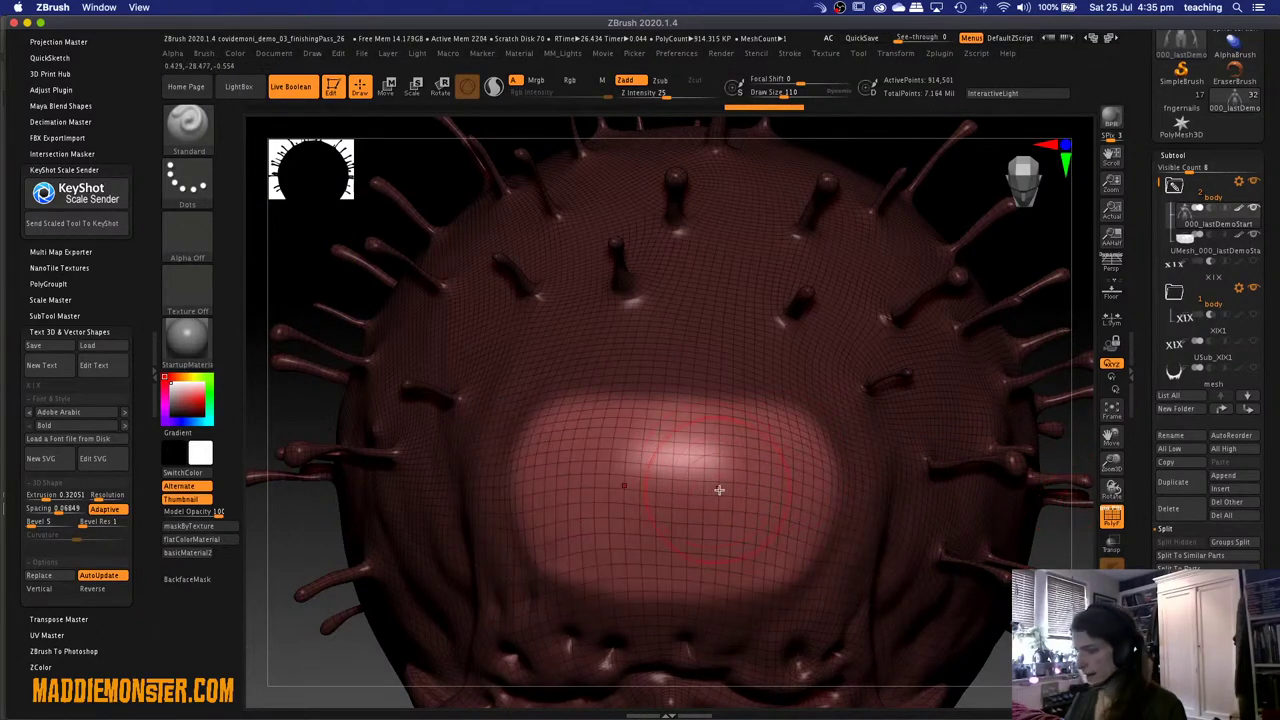
drag(722, 486, 722, 485)
scroll(1146, 386, down, 15)
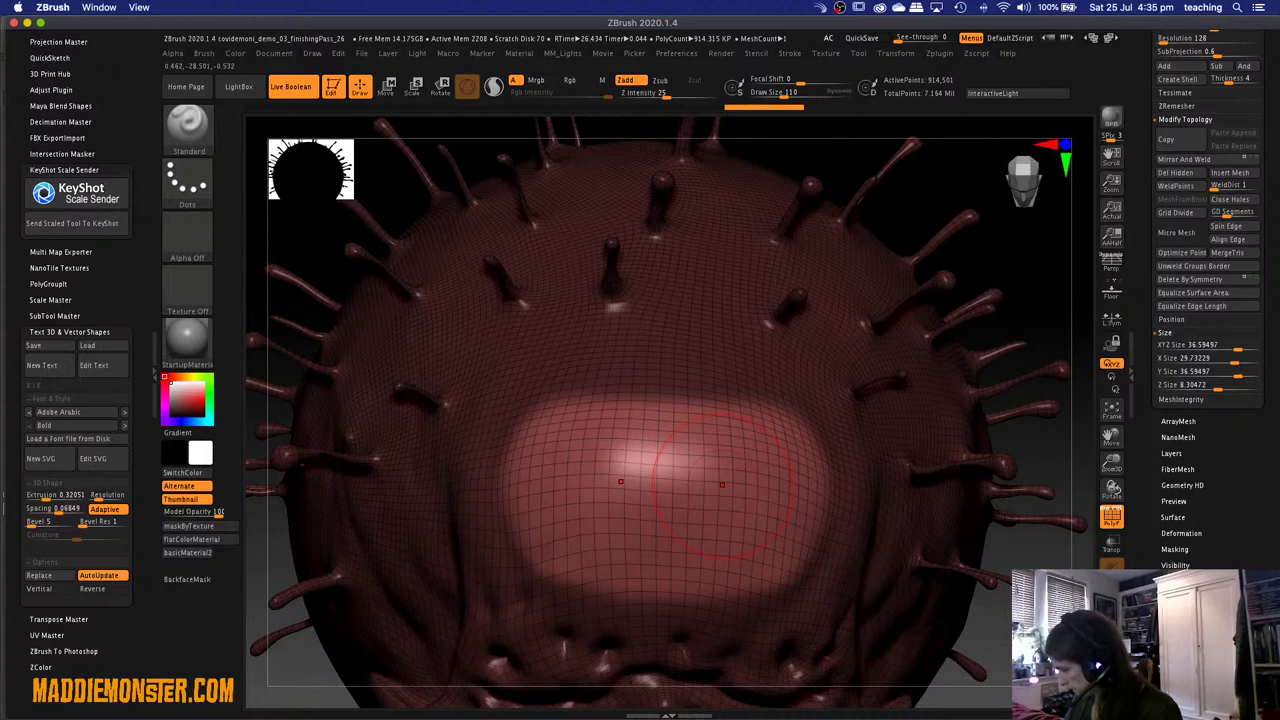
scroll(1205, 300, up, 3)
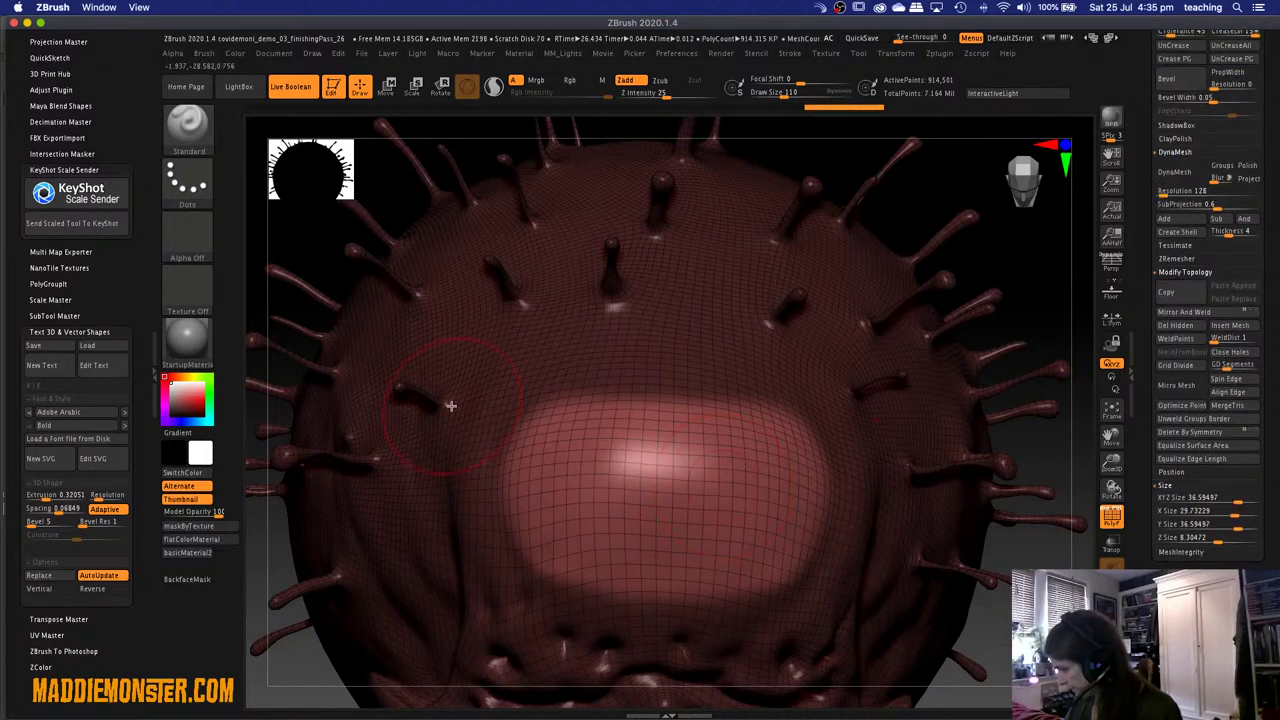
scroll(1128, 344, up, 8)
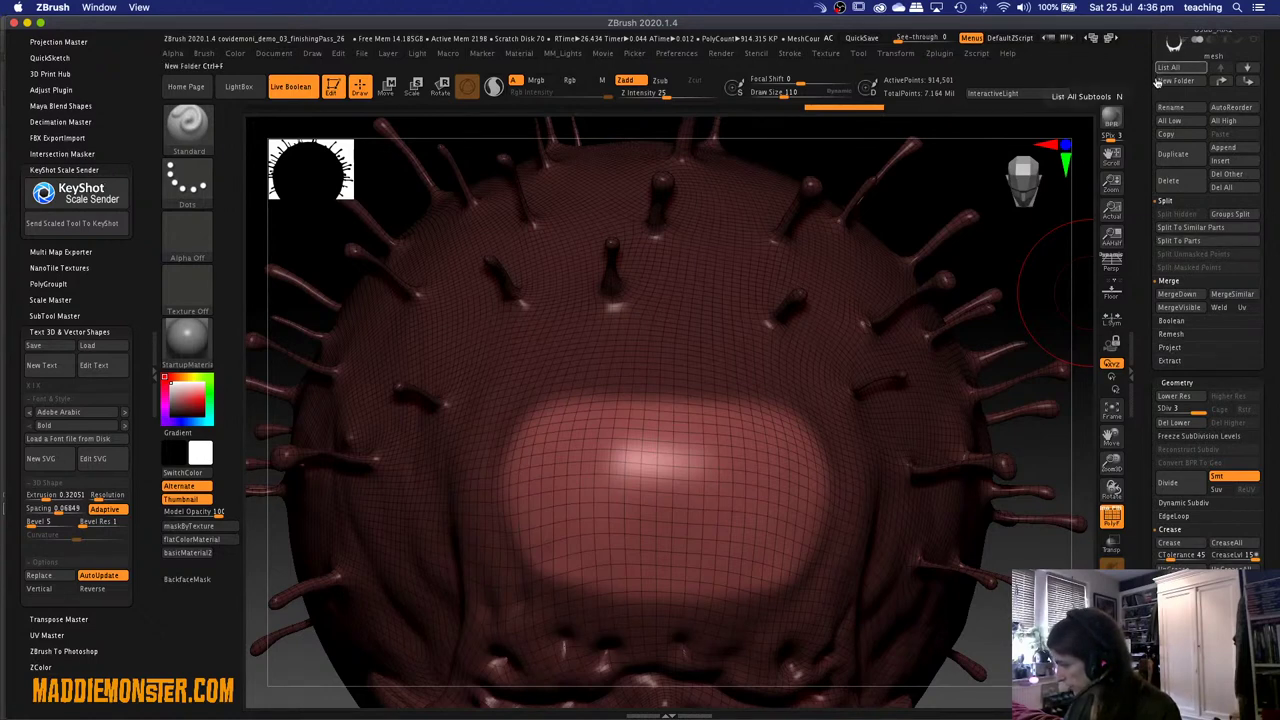
click(1180, 350)
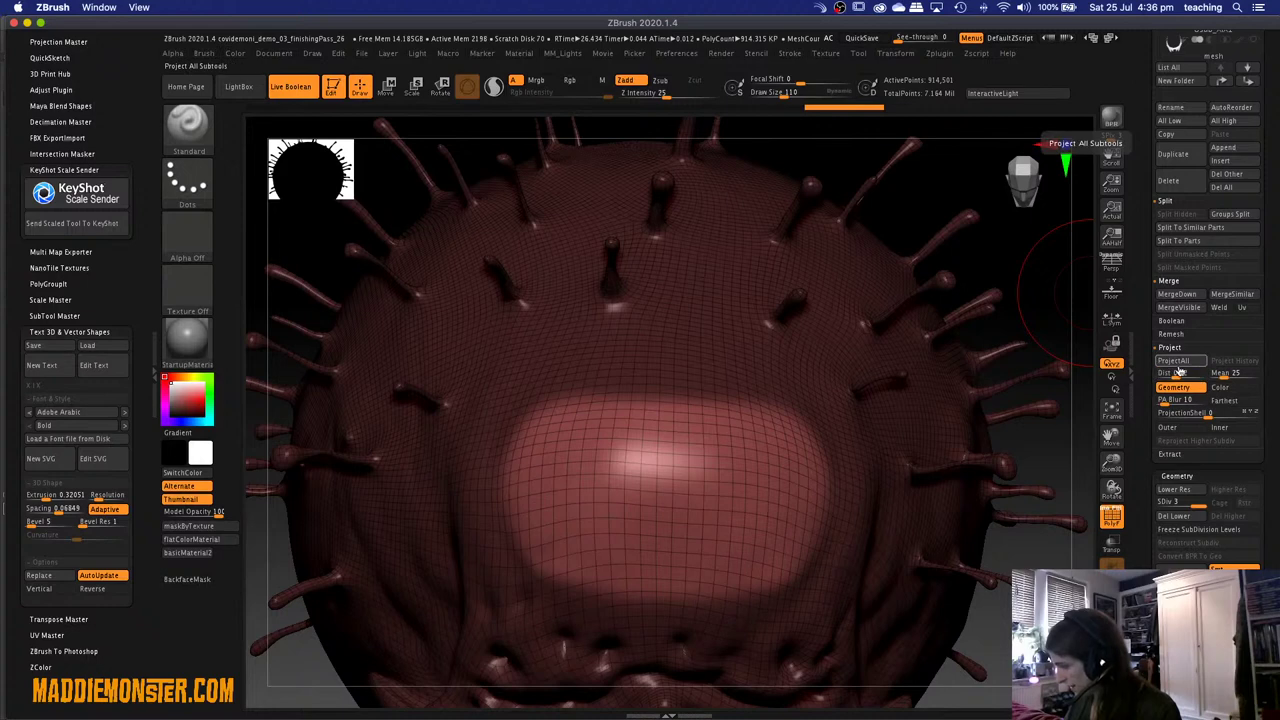
Run ProjectAll to project the XIX lettering into the head, then scroll to Morph Target.
click(1176, 361)
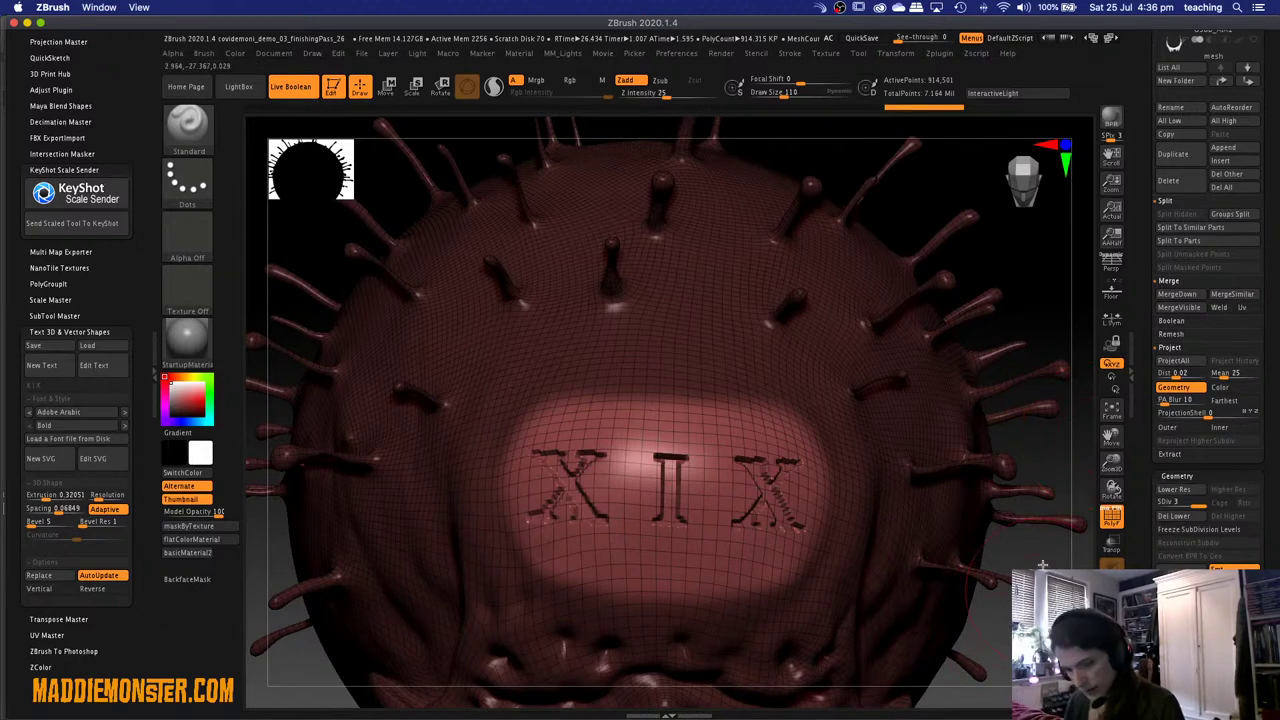
scroll(1202, 432, down, 15)
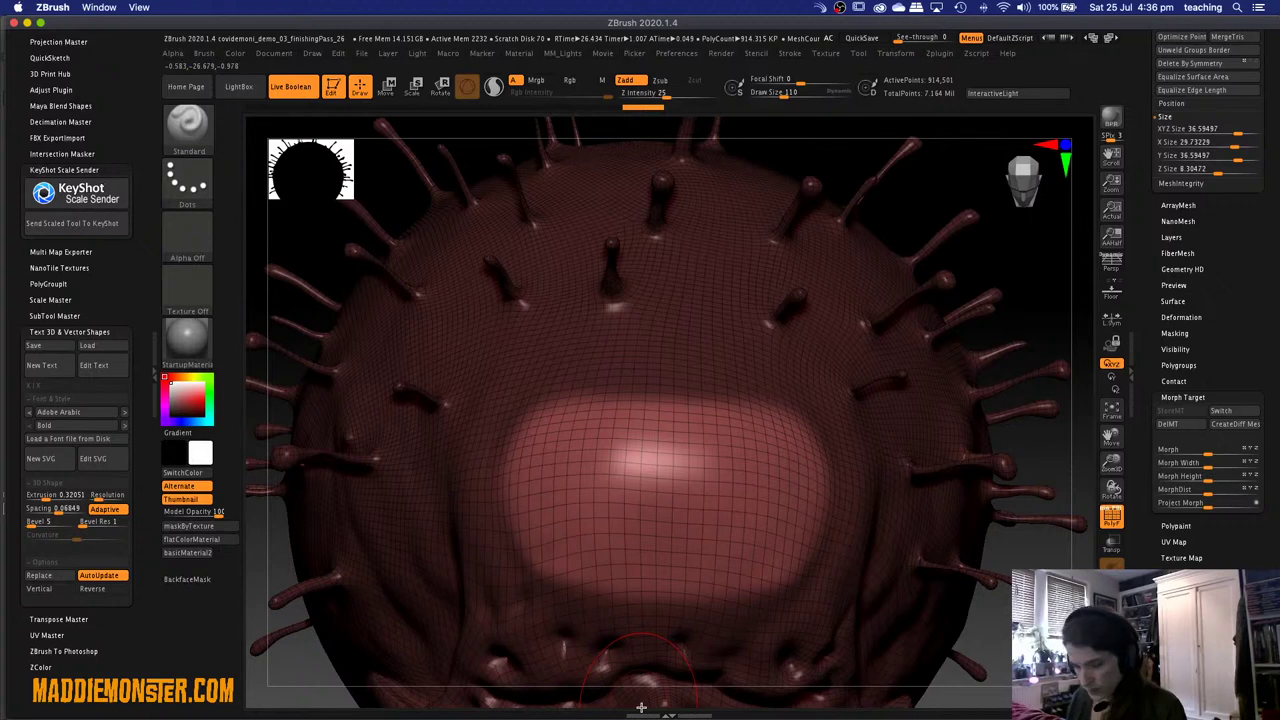
Clear the mask and pick the Morph brush with Z Intensity 13.
key(ctrl)
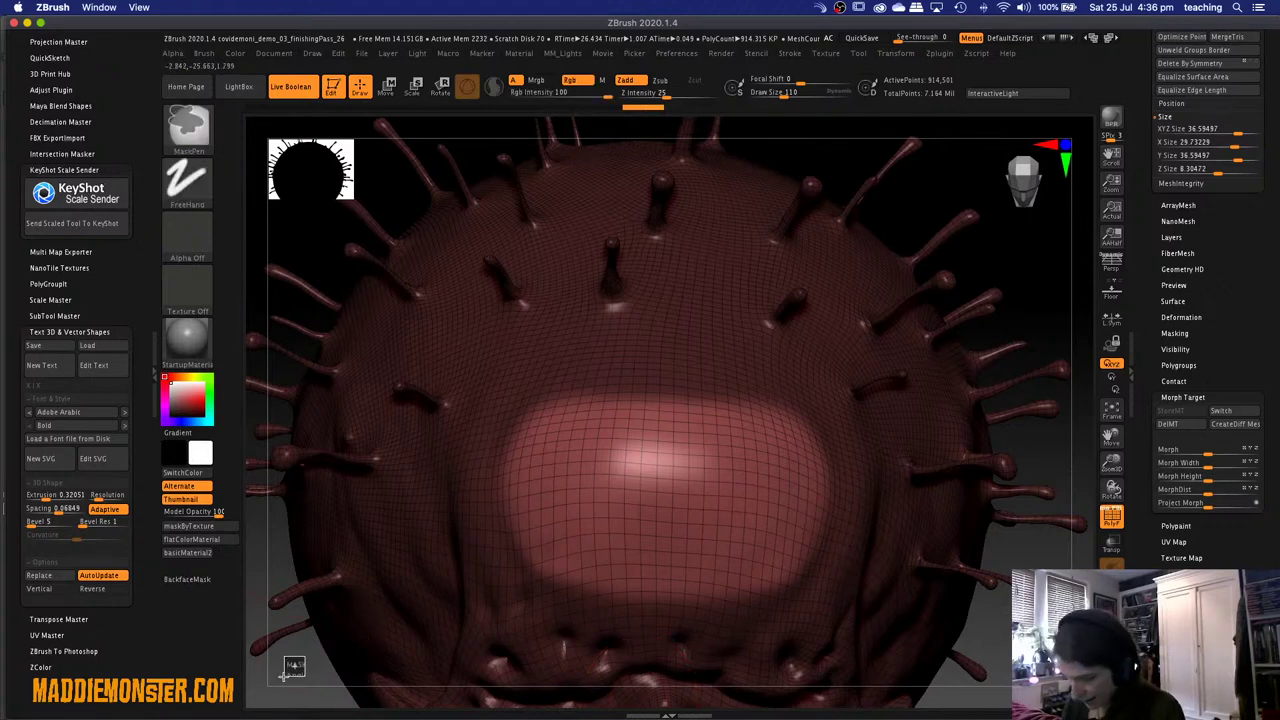
ctrl+drag(271, 700, 290, 690)
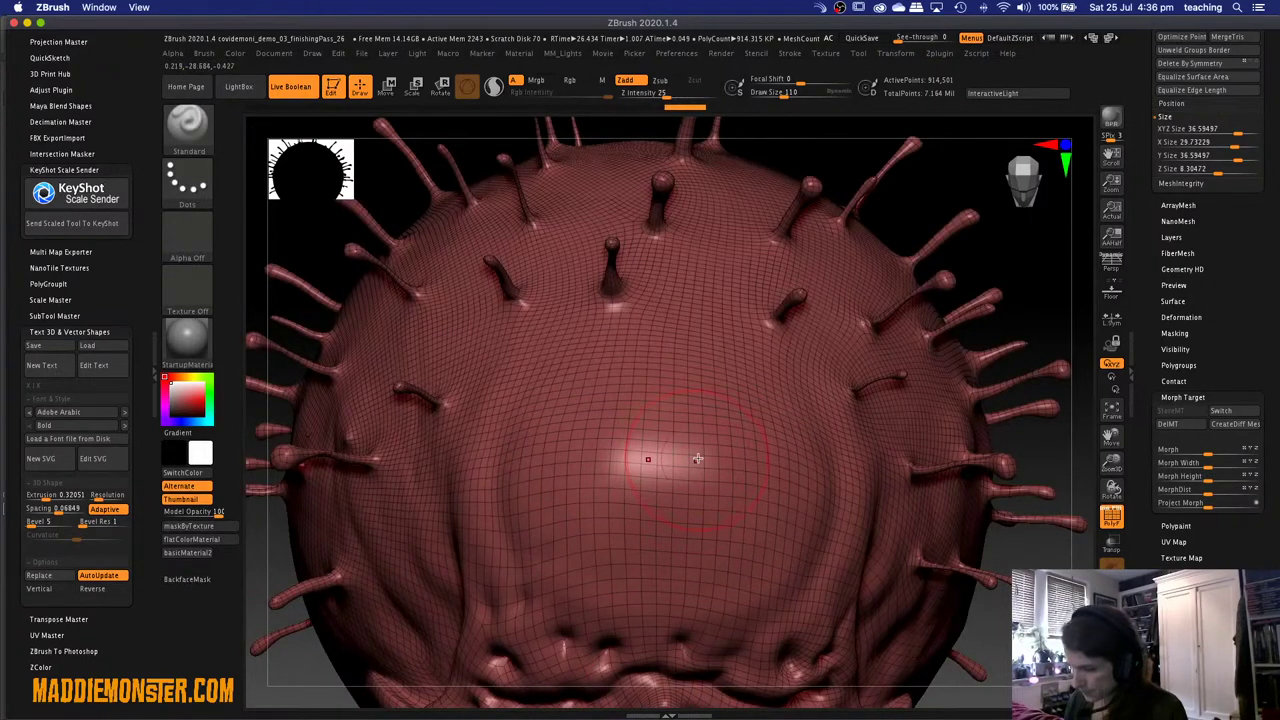
key(b)
key(m)
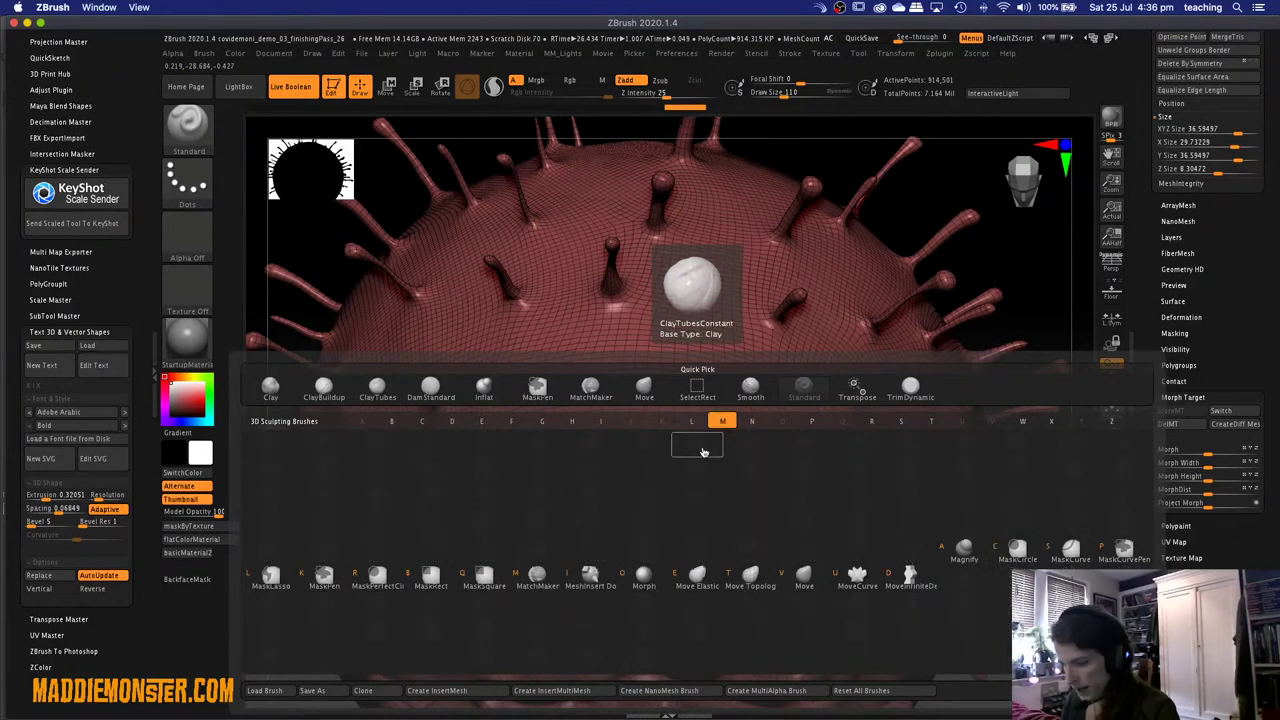
key(o)
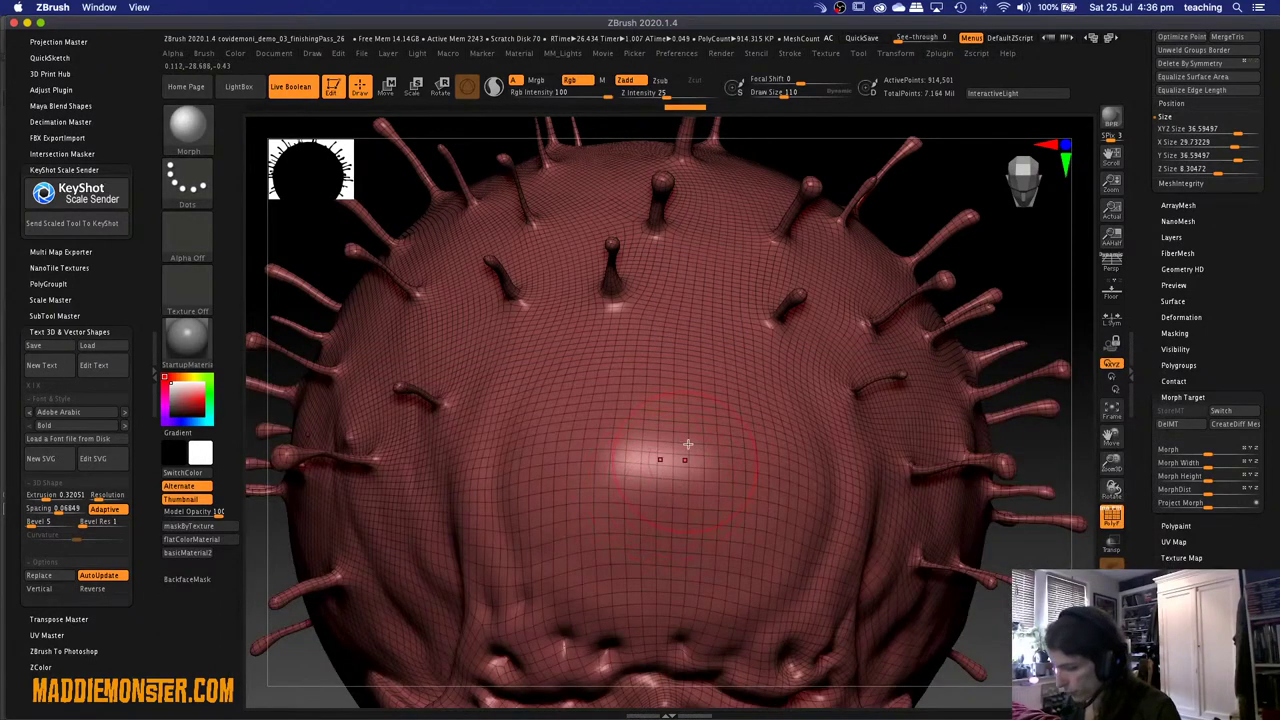
drag(666, 90, 654, 91)
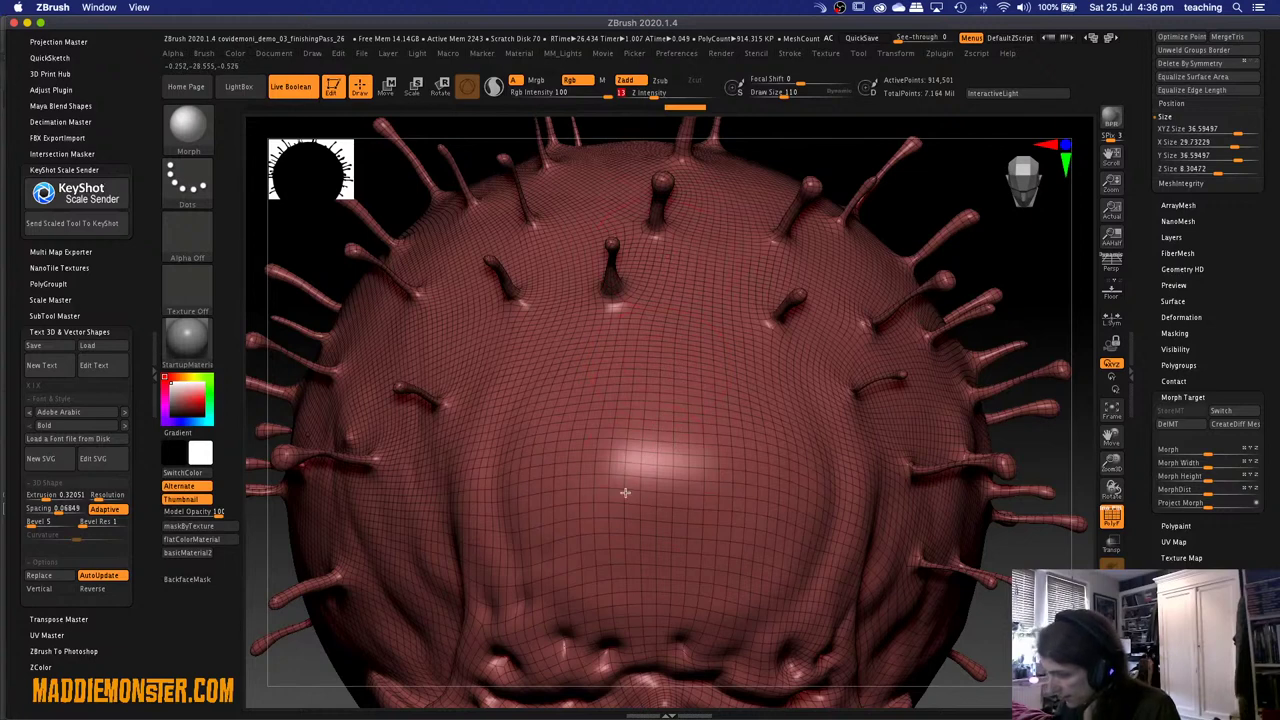
Paint the XIX letters back into the forehead with a smaller Morph brush and turn off Polyframe.
drag(603, 483, 606, 480)
drag(716, 474, 573, 451)
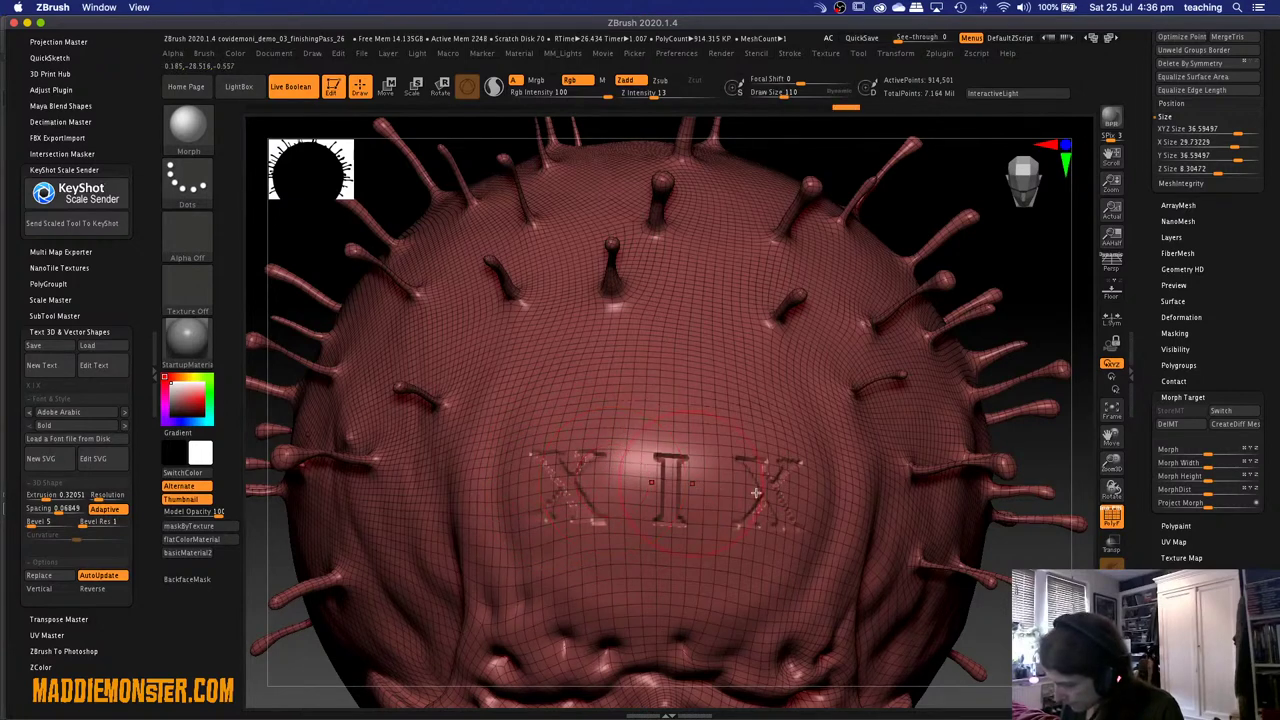
key(space)
drag(738, 486, 700, 492)
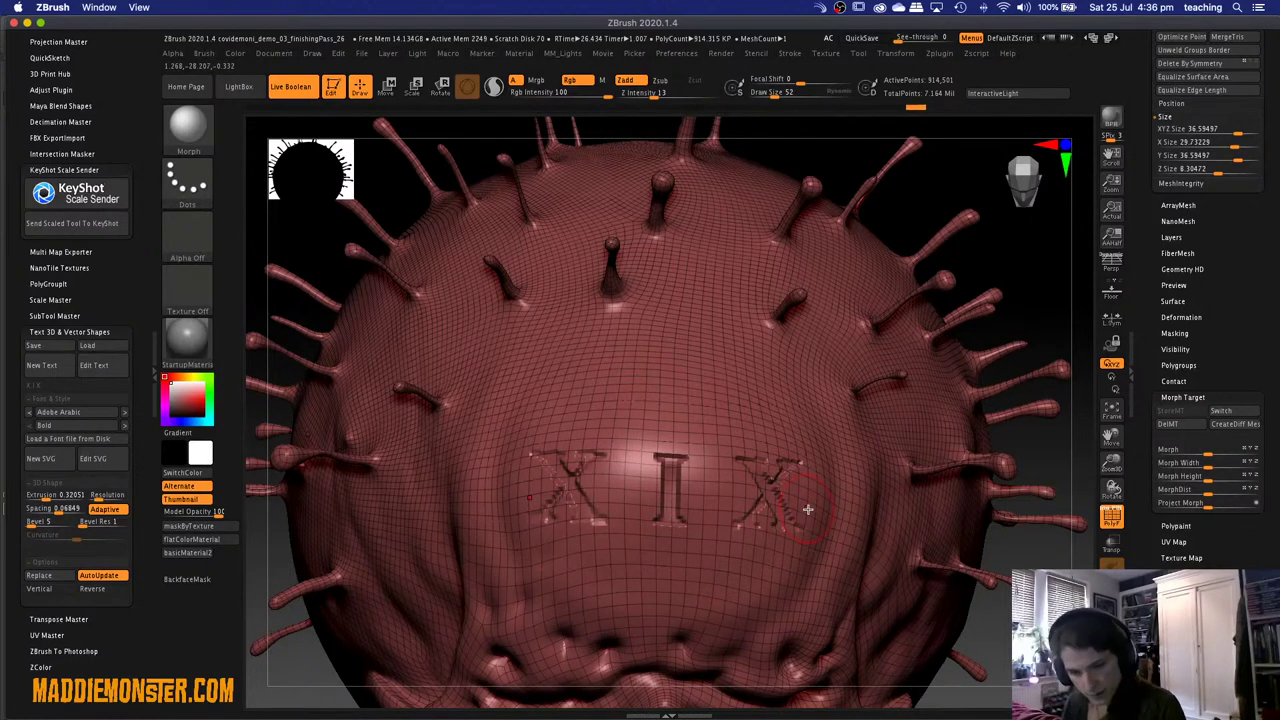
key(shift+f)
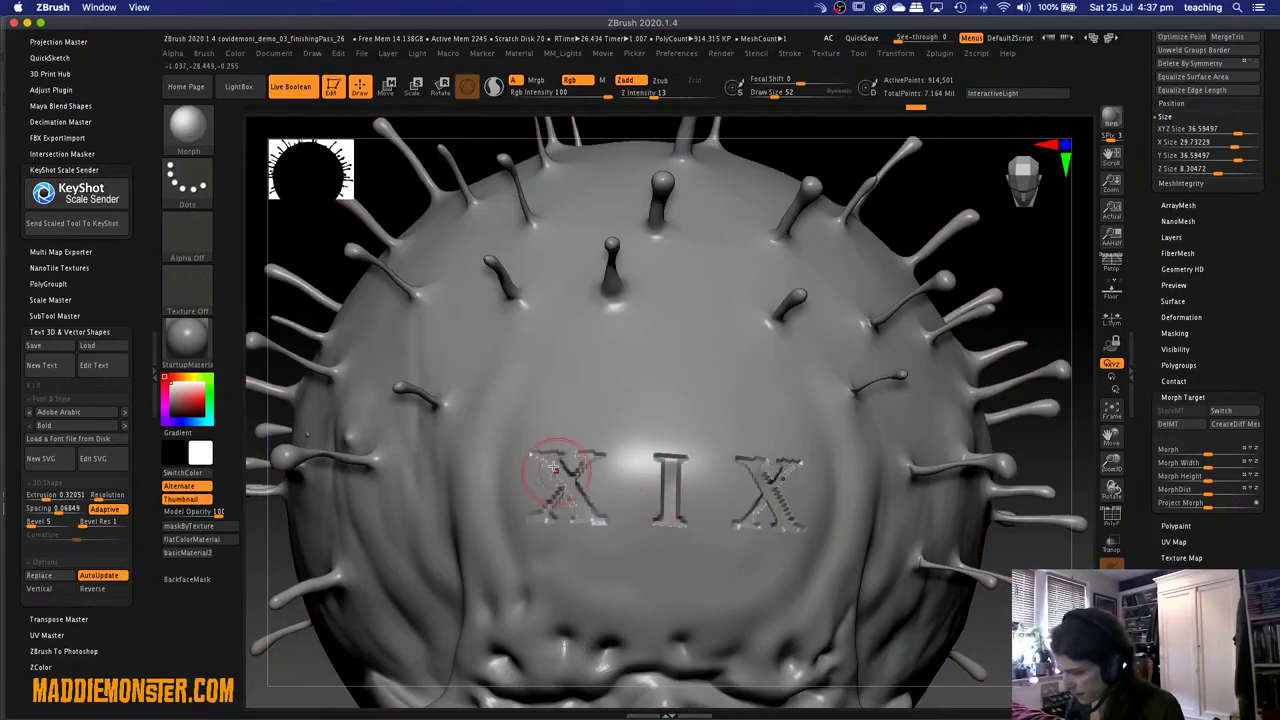
Subdivide the head to about 3.657 million points, dismissing the missing morph target warning.
key(ctrl+d)
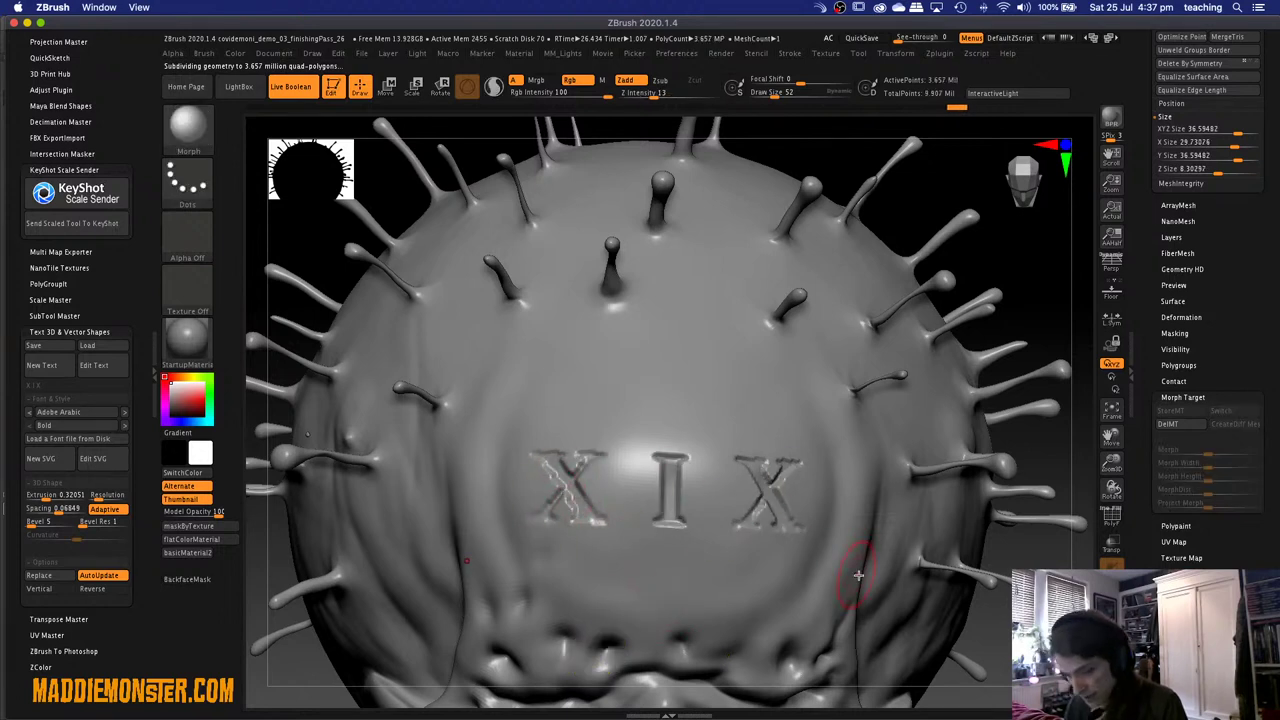
click(330, 300)
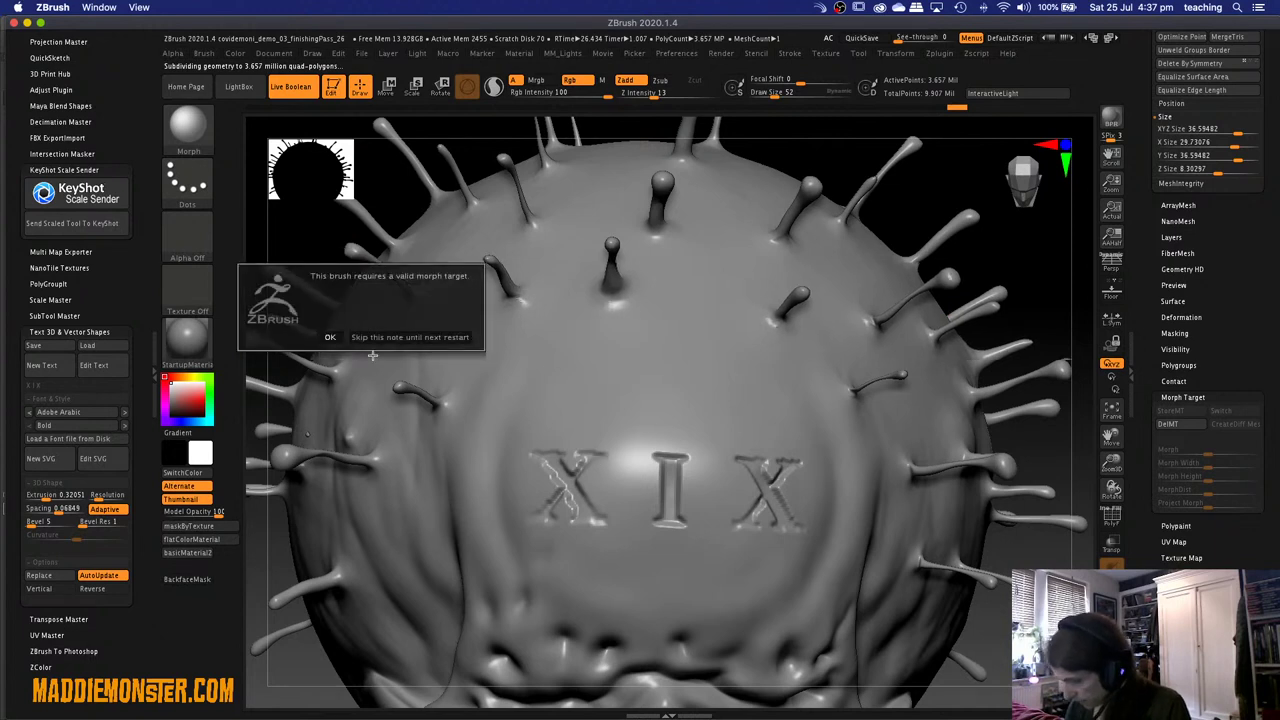
click(330, 337)
scroll(612, 450, up, 3)
Switch to the DamStandard brush with a draw size of 25.
key(b)
key(d)
key(s)
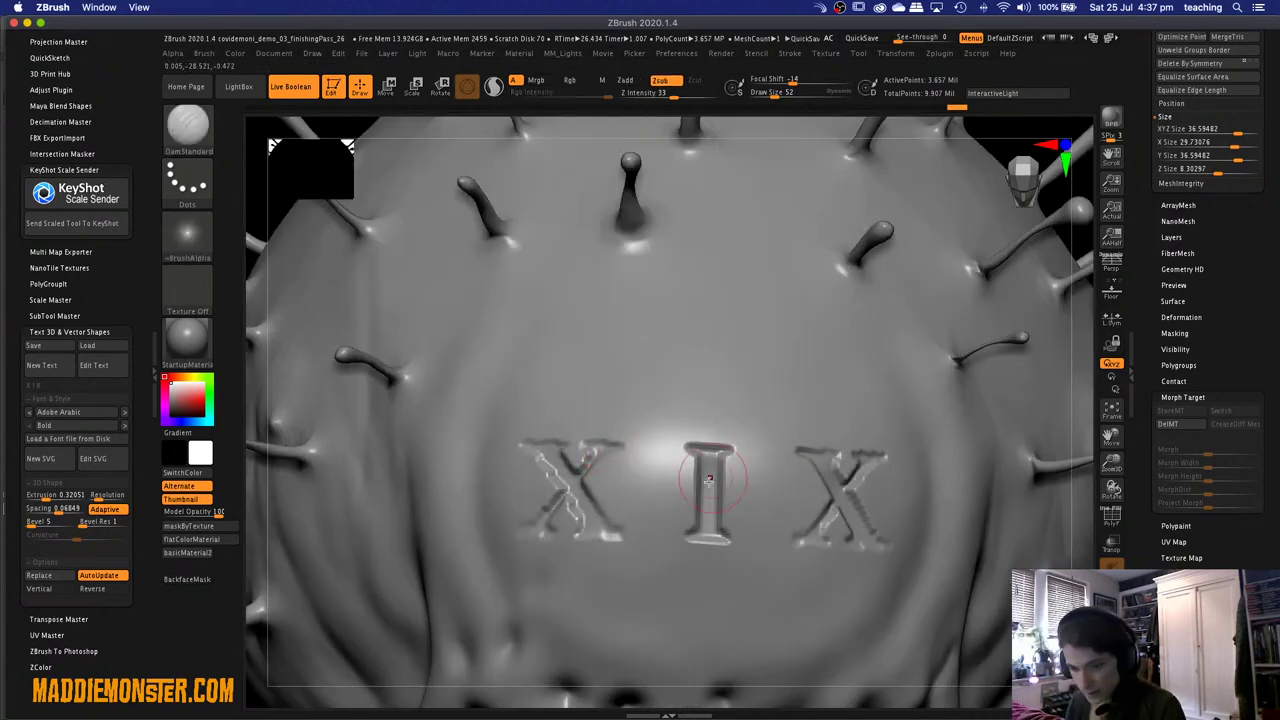
key(space)
drag(585, 452, 576, 453)
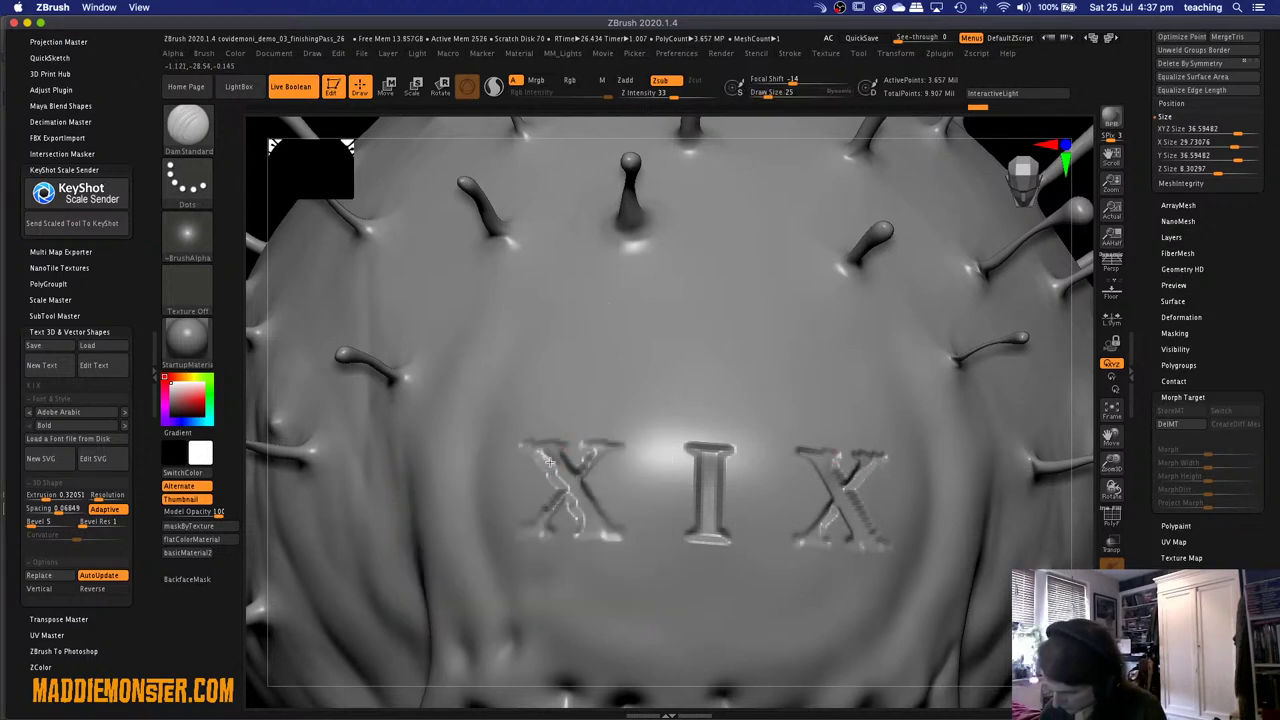
Carve and deepen the creases along the left X's diagonals, undoing one unwanted stroke.
drag(543, 449, 605, 527)
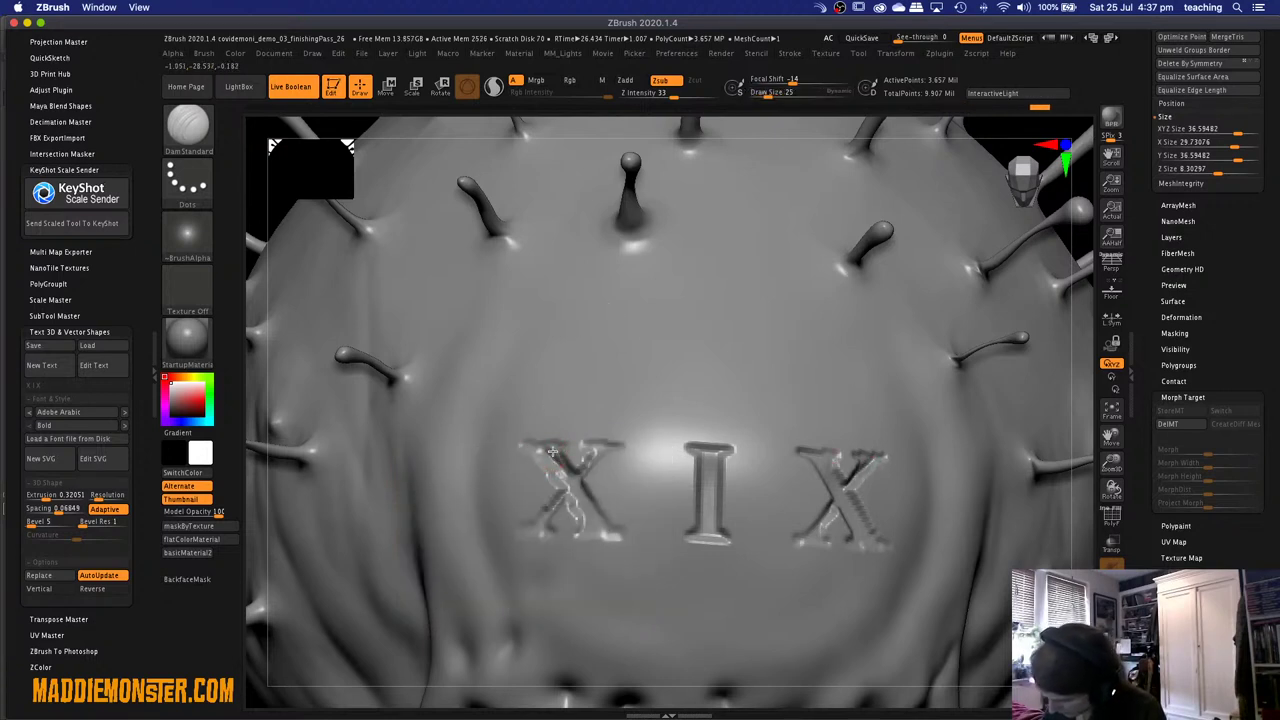
drag(557, 460, 607, 535)
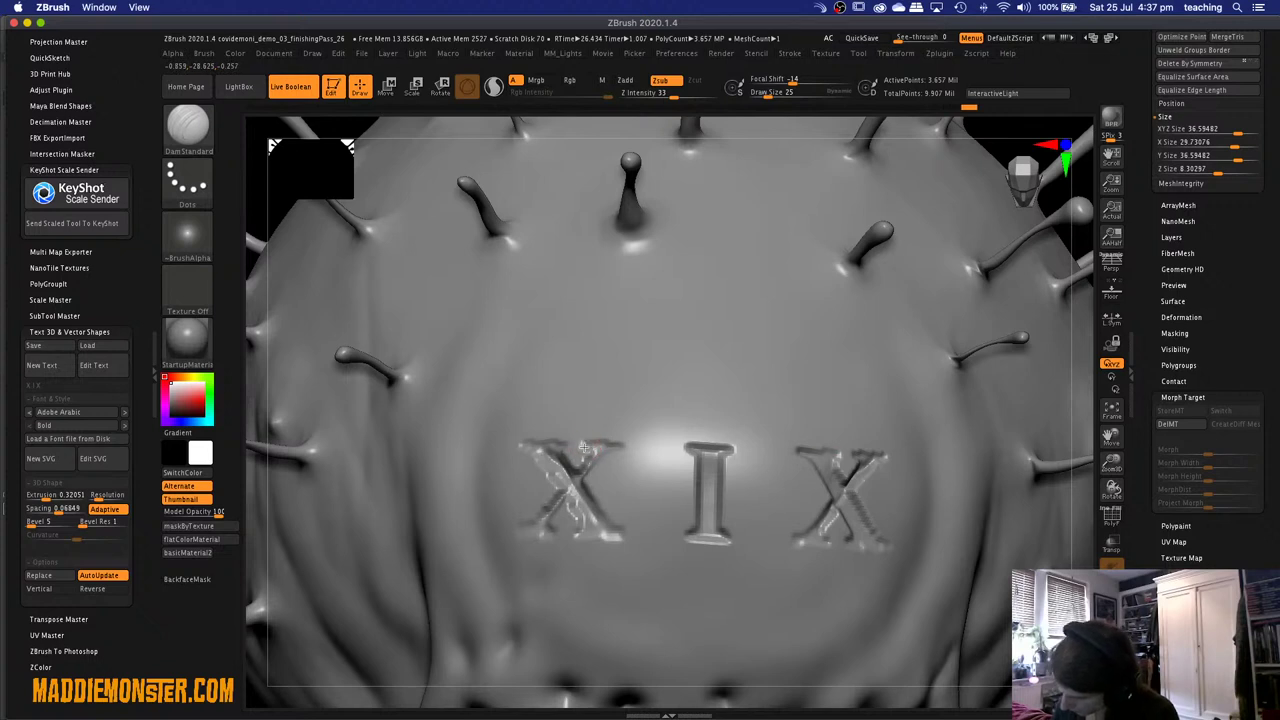
drag(612, 446, 631, 449)
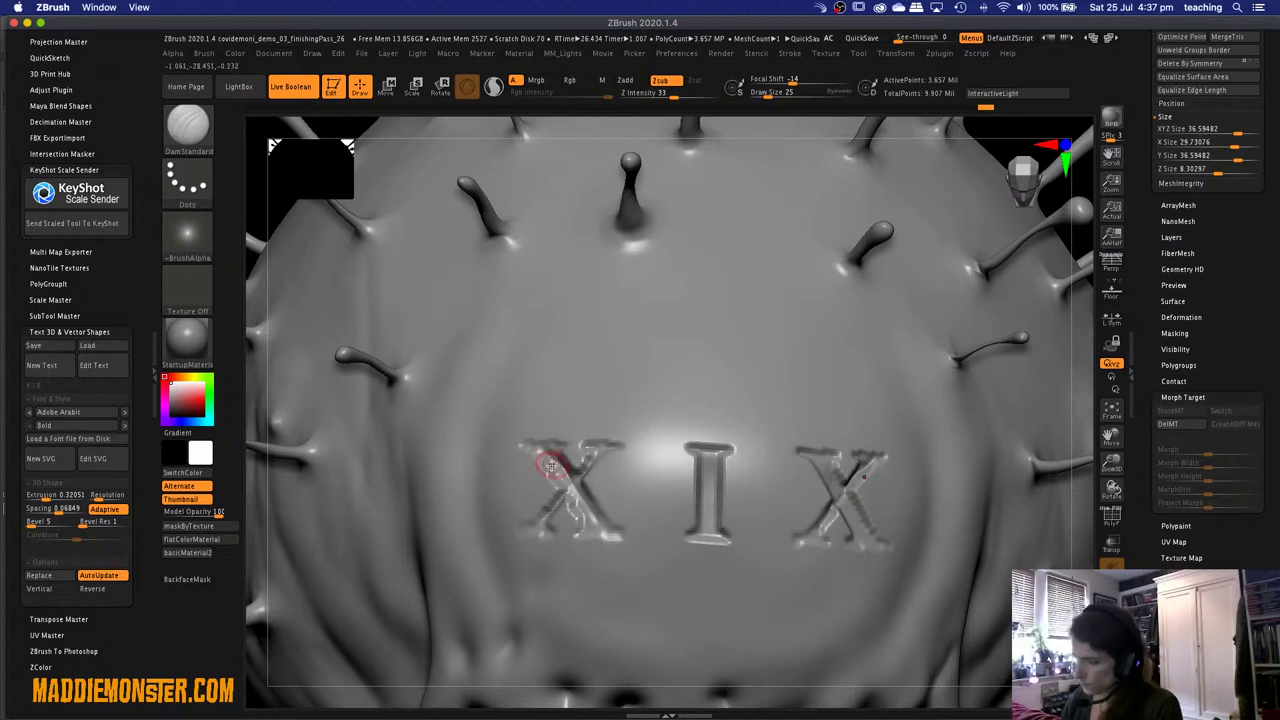
mouse_move(563, 476)
mouse_down()
mouse_move(586, 484)
mouse_move(610, 530)
mouse_move(595, 490)
mouse_up()
mouse_move(610, 438)
mouse_down()
mouse_move(576, 466)
mouse_move(598, 453)
mouse_up()
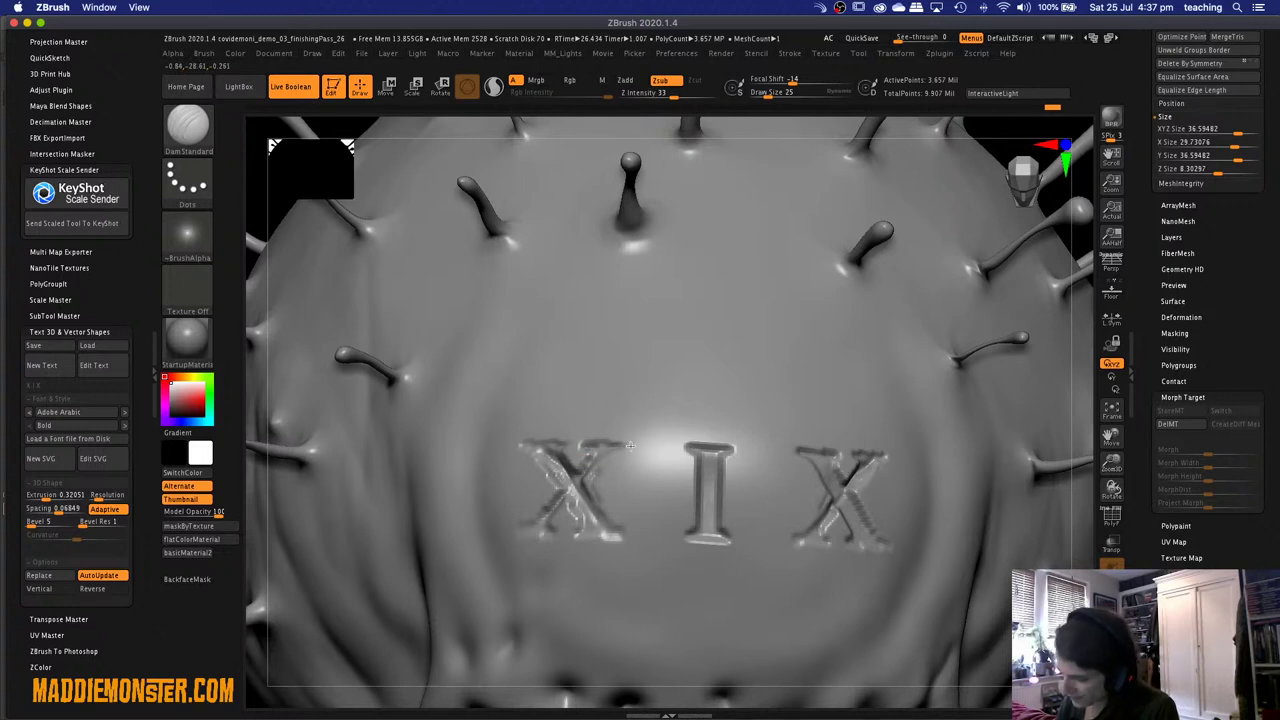
key(ctrl+z)
drag(573, 527, 566, 535)
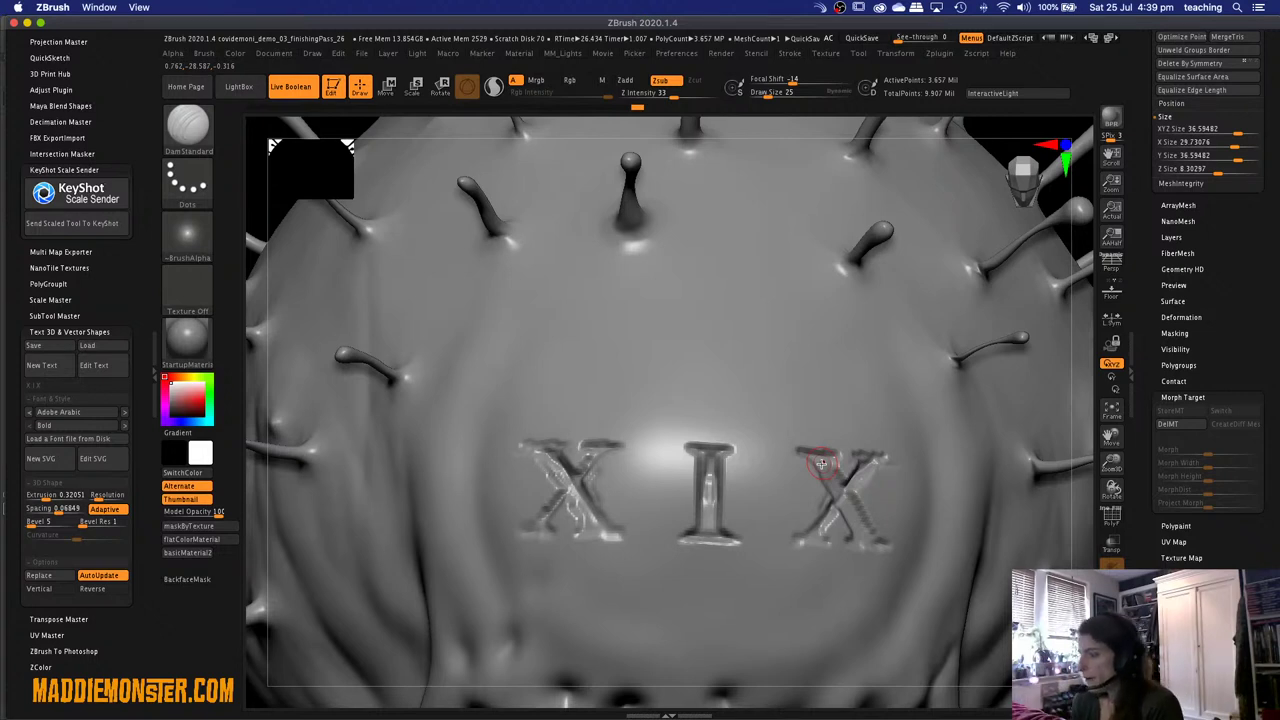
Carve along the right X's strokes and crease the letter I, sharpening its top and base.
mouse_move(821, 463)
mouse_down()
mouse_move(853, 527)
mouse_move(826, 464)
mouse_move(860, 537)
mouse_move(848, 495)
mouse_move(818, 531)
mouse_move(886, 462)
mouse_move(816, 545)
mouse_move(795, 545)
mouse_move(843, 541)
mouse_up()
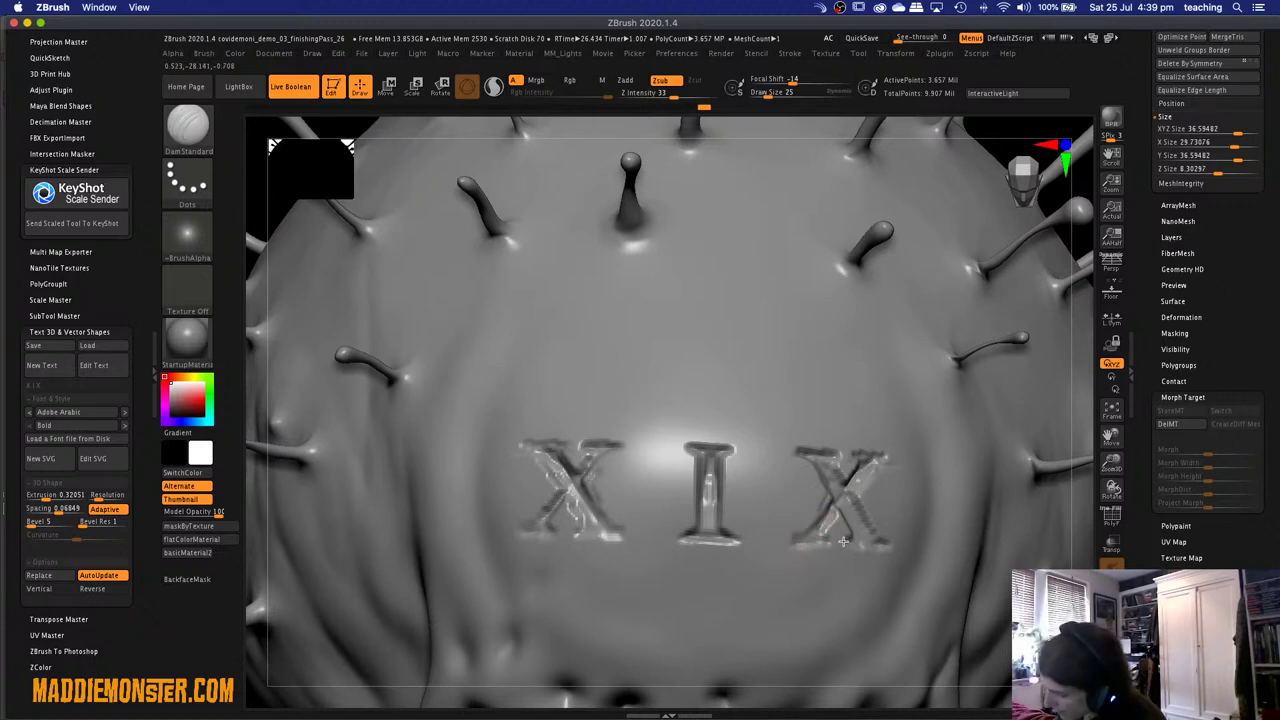
drag(790, 450, 918, 448)
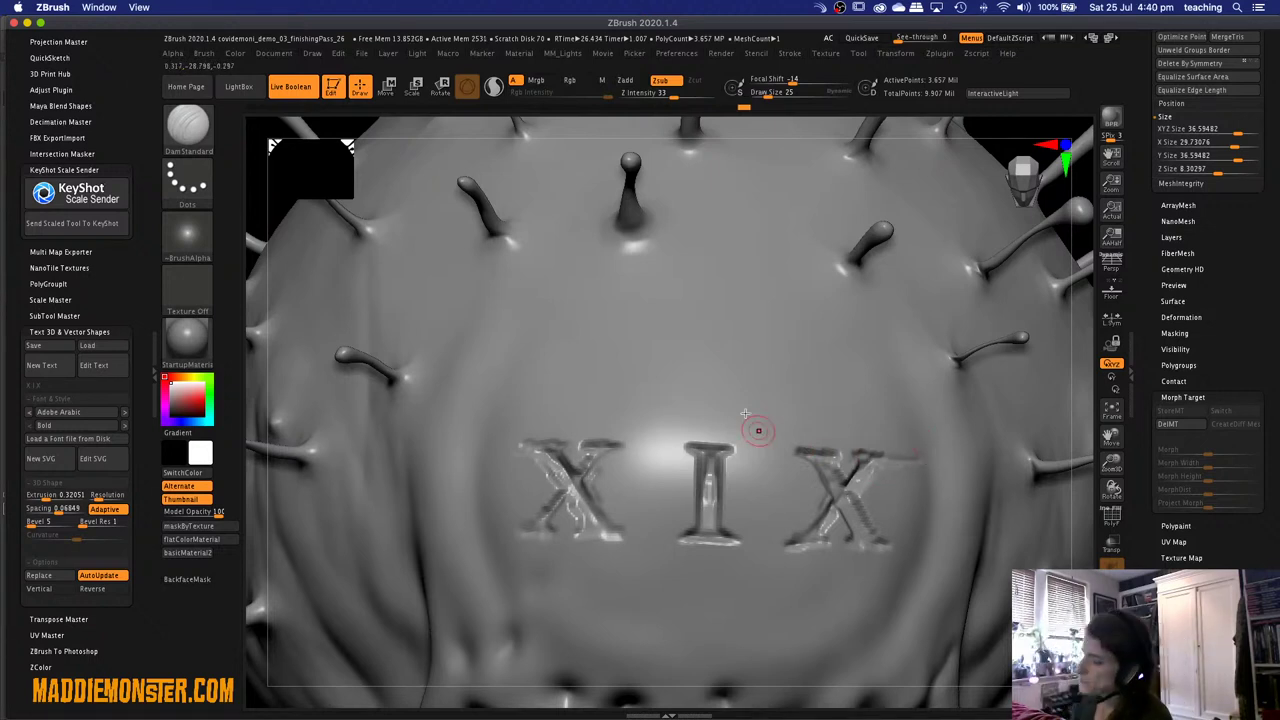
mouse_move(708, 440)
mouse_down()
mouse_move(706, 536)
mouse_move(733, 396)
mouse_move(719, 509)
mouse_move(730, 465)
mouse_move(731, 530)
mouse_move(752, 514)
mouse_move(728, 434)
mouse_move(737, 538)
mouse_move(688, 535)
mouse_move(698, 450)
mouse_move(687, 444)
mouse_move(717, 442)
mouse_up()
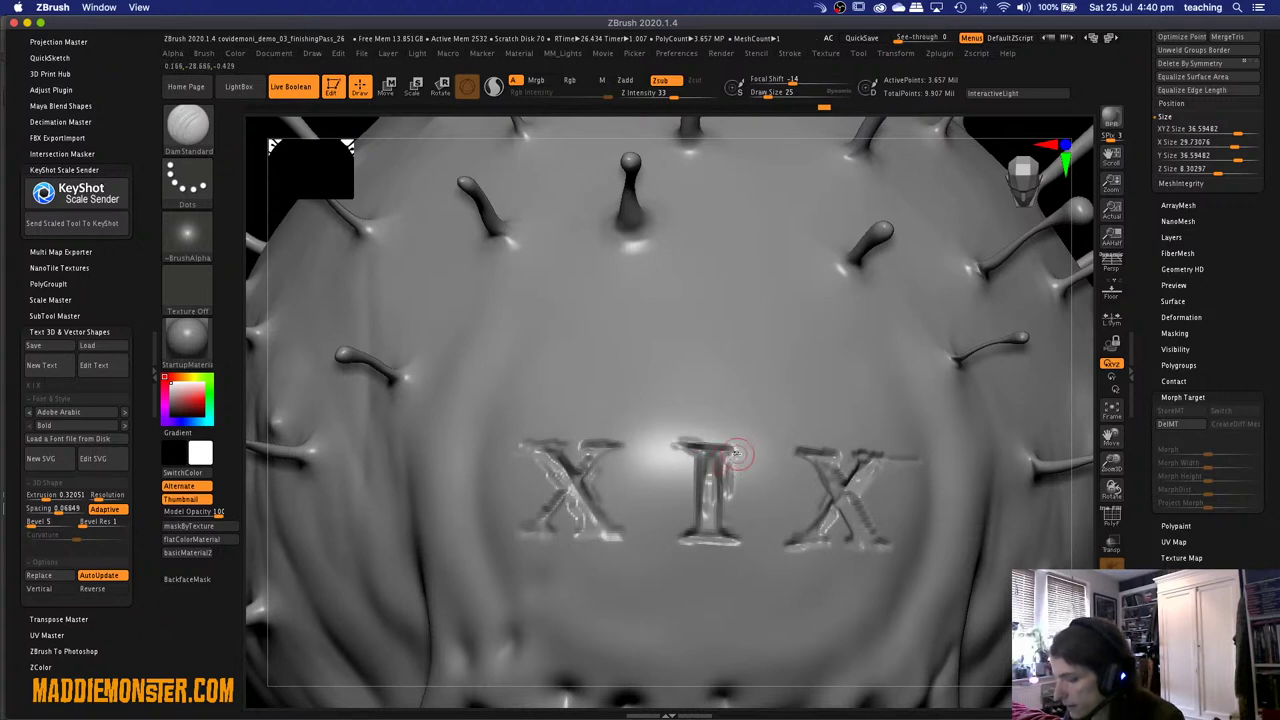
drag(727, 468, 730, 452)
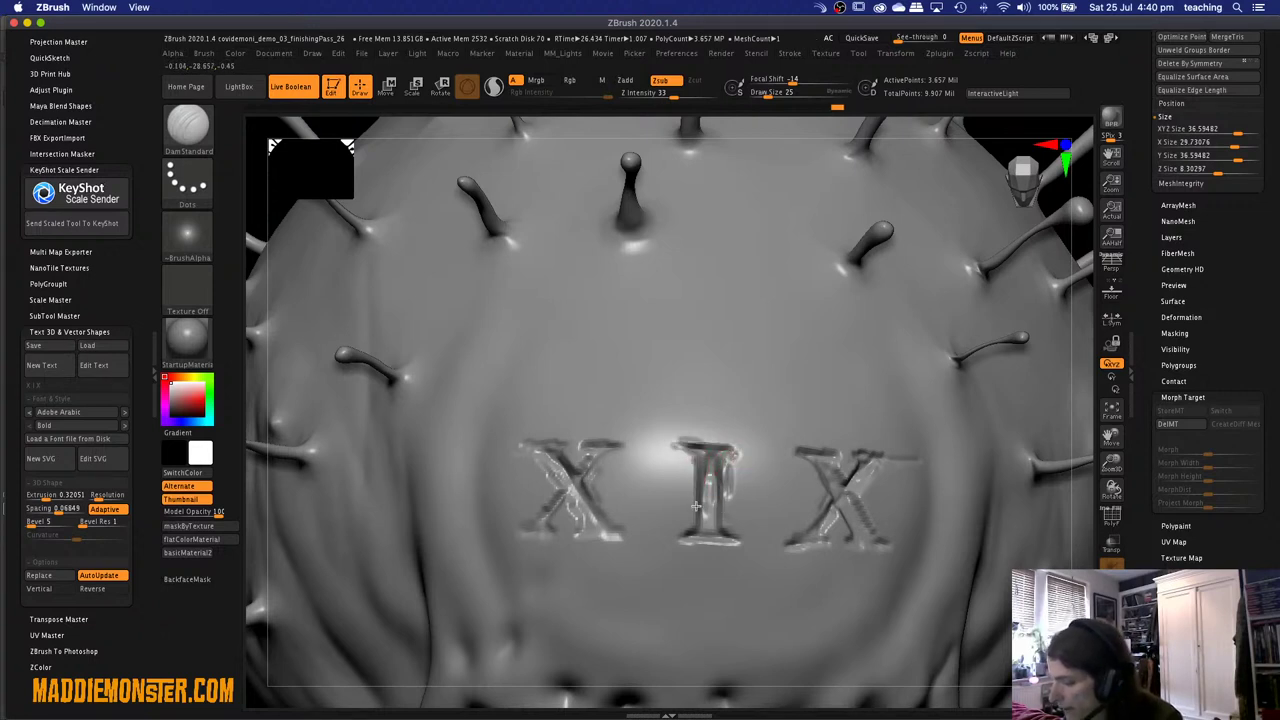
drag(697, 531, 700, 533)
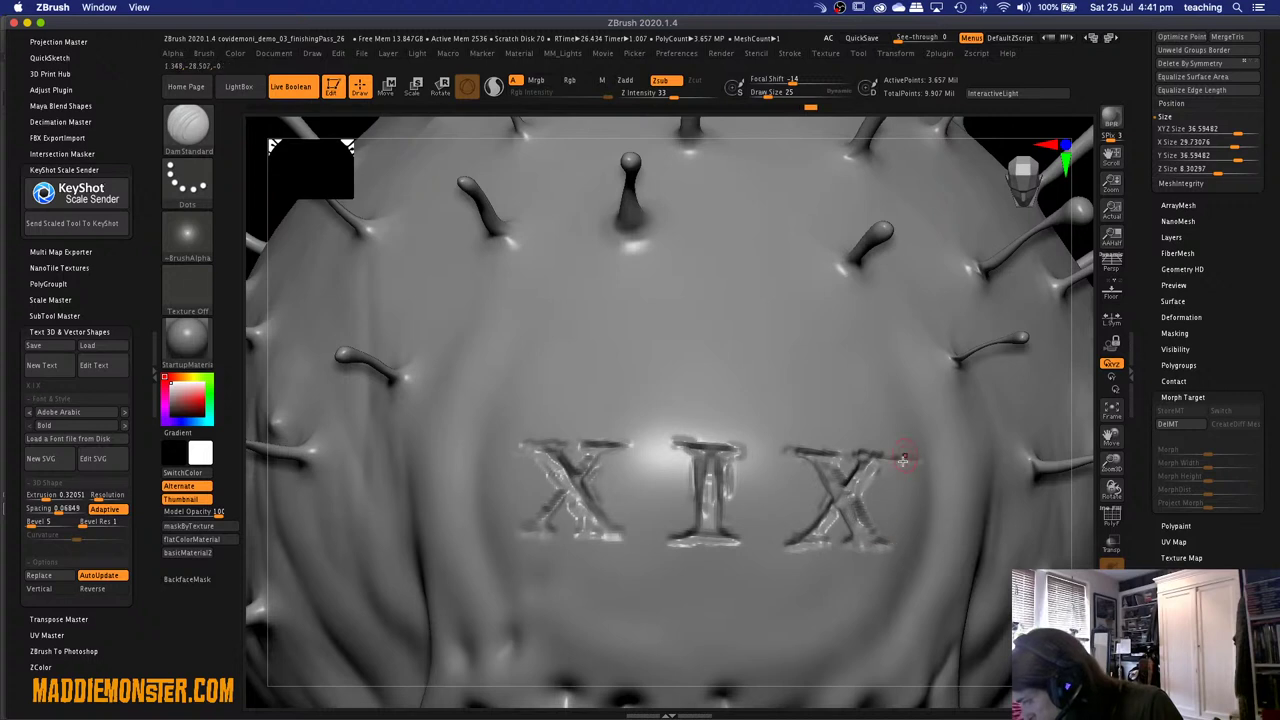
Smooth the surface of the right X and touch up the area below the first X.
key(shift)
mouse_move(872, 527)
shift+mouse_down()
mouse_move(849, 523)
mouse_move(857, 486)
shift+mouse_up()
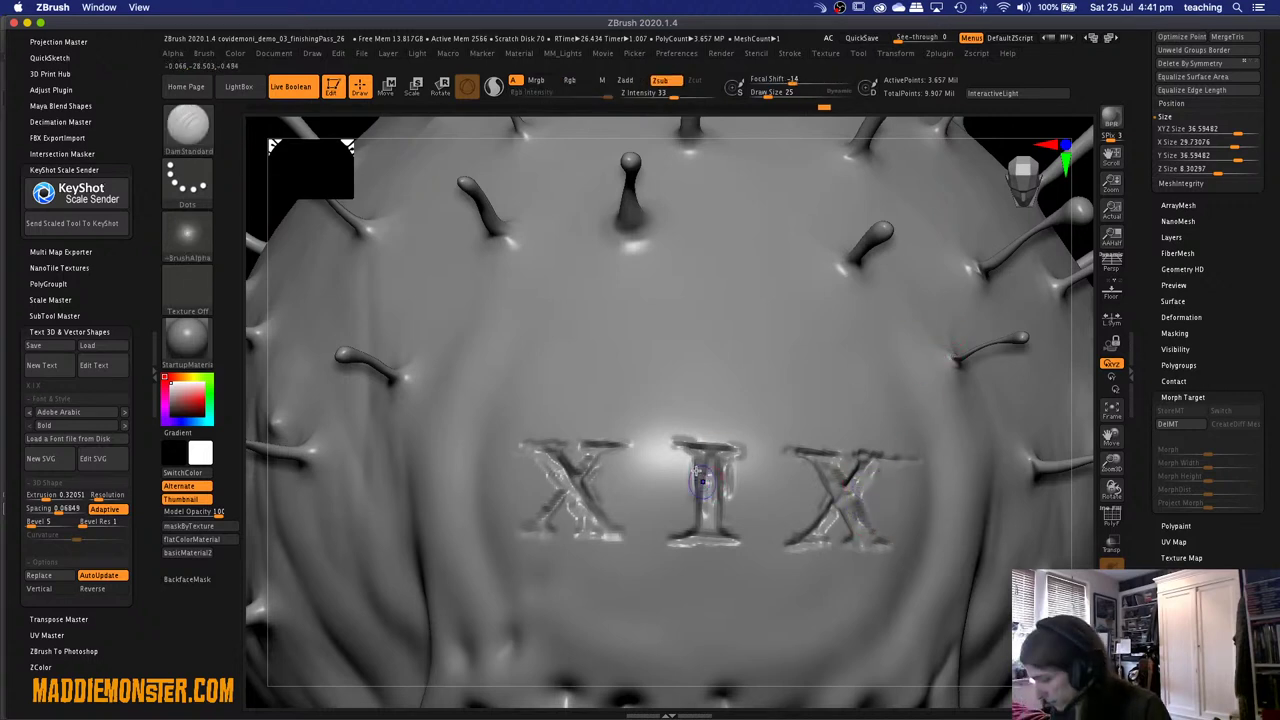
key(shift)
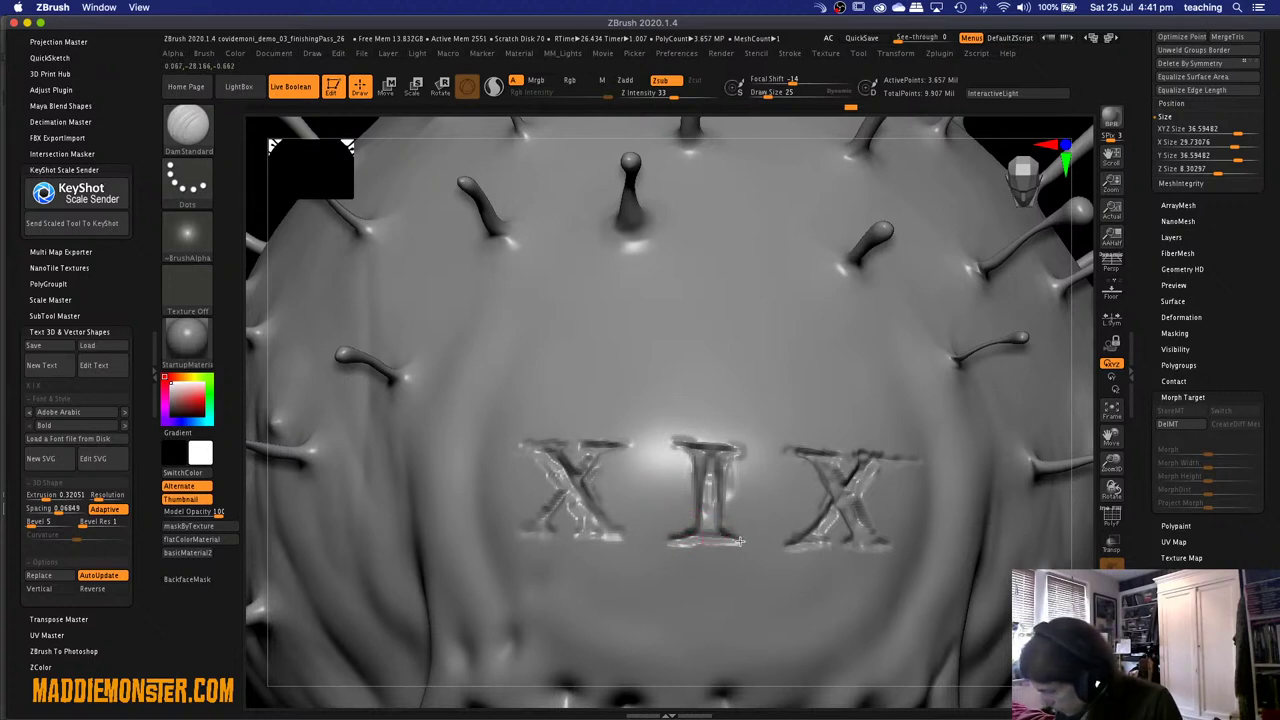
drag(750, 538, 758, 536)
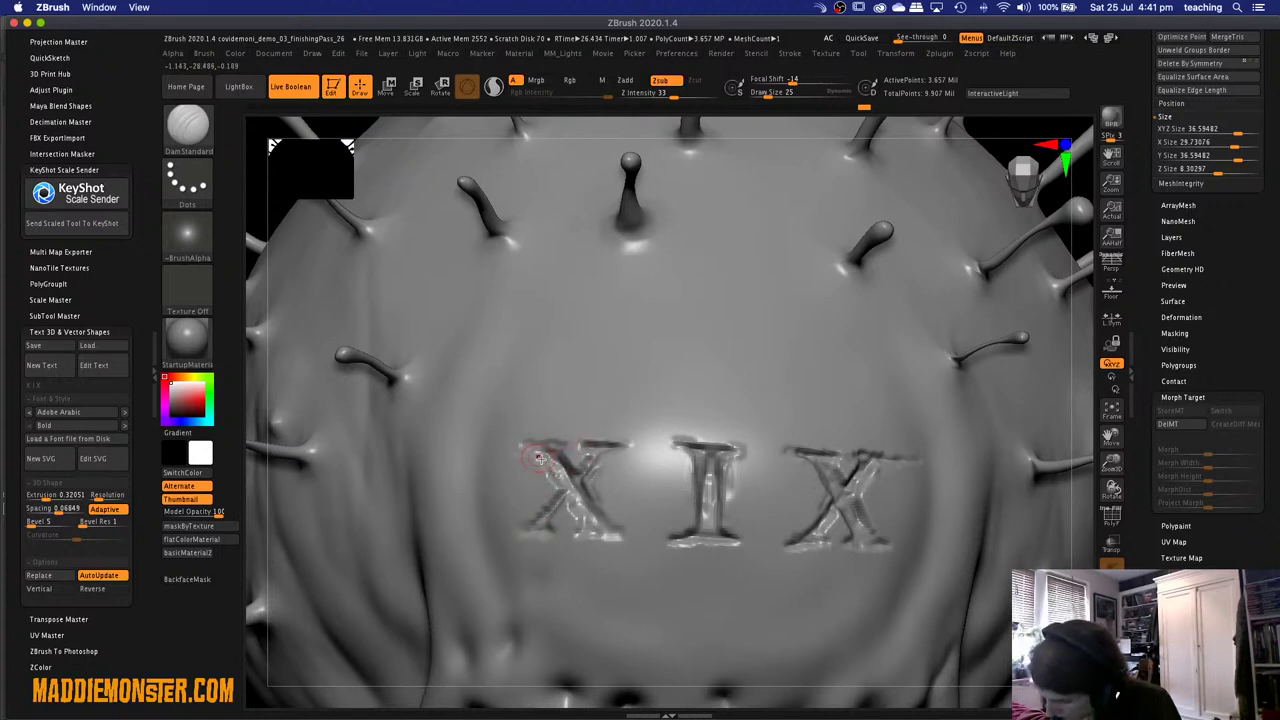
Refine the first X's corners and base and add a serif line along its top.
drag(522, 447, 579, 456)
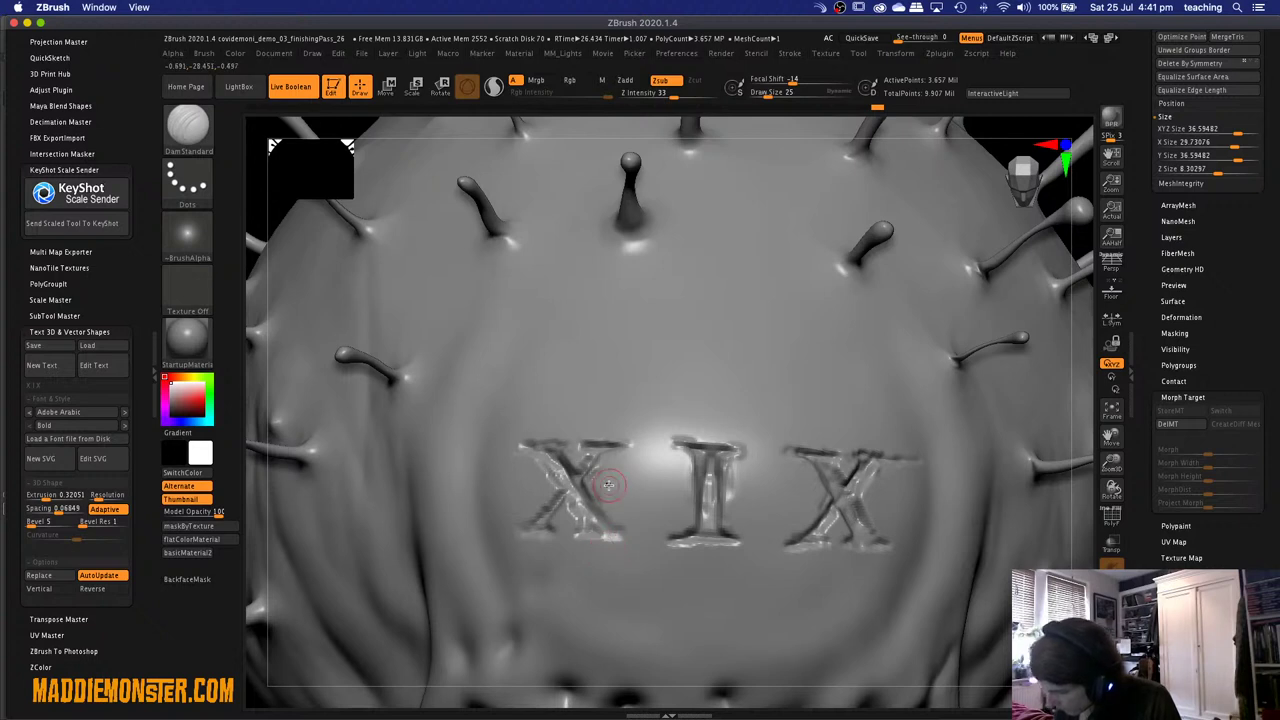
mouse_move(608, 485)
mouse_down()
mouse_move(596, 502)
mouse_move(620, 537)
mouse_up()
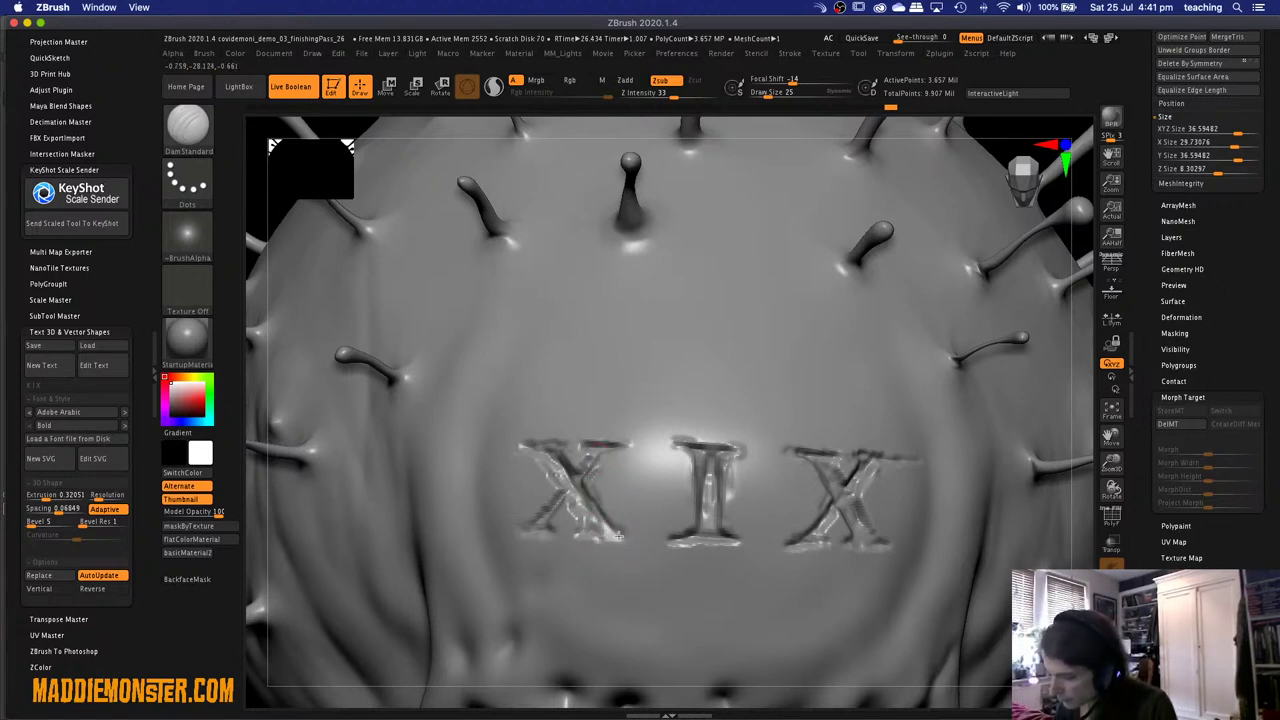
drag(638, 530, 622, 536)
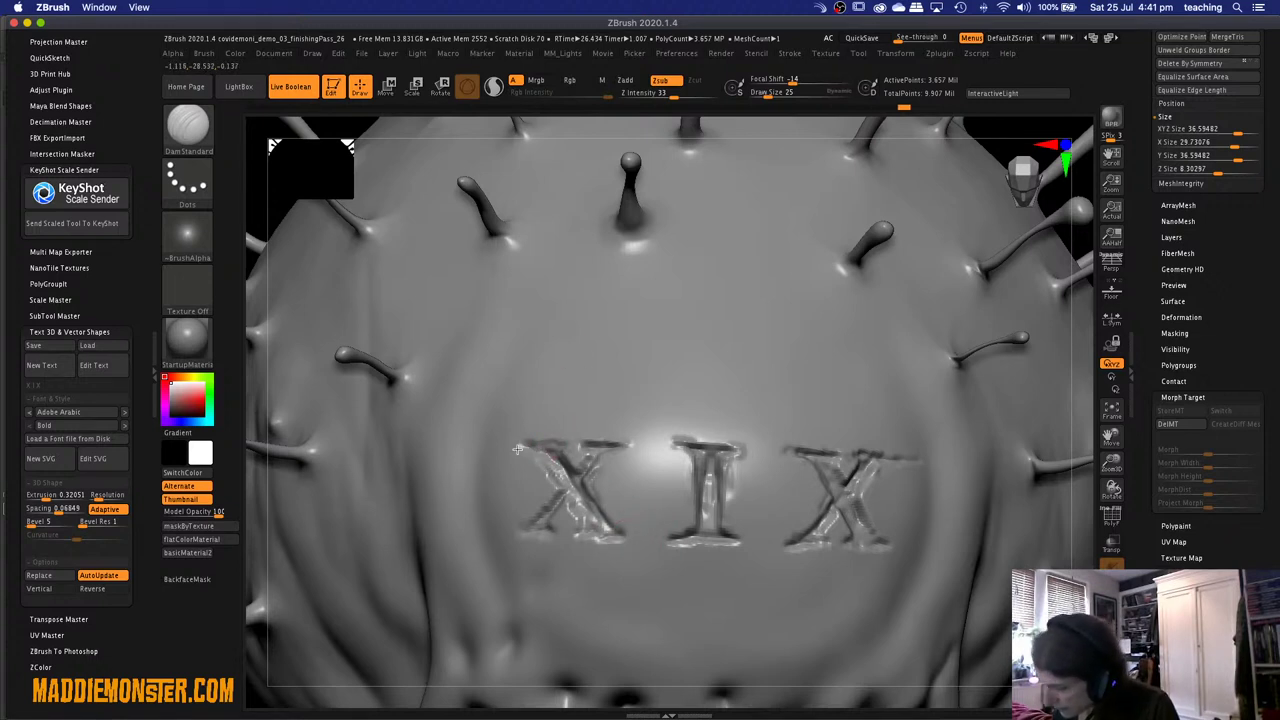
drag(518, 450, 646, 443)
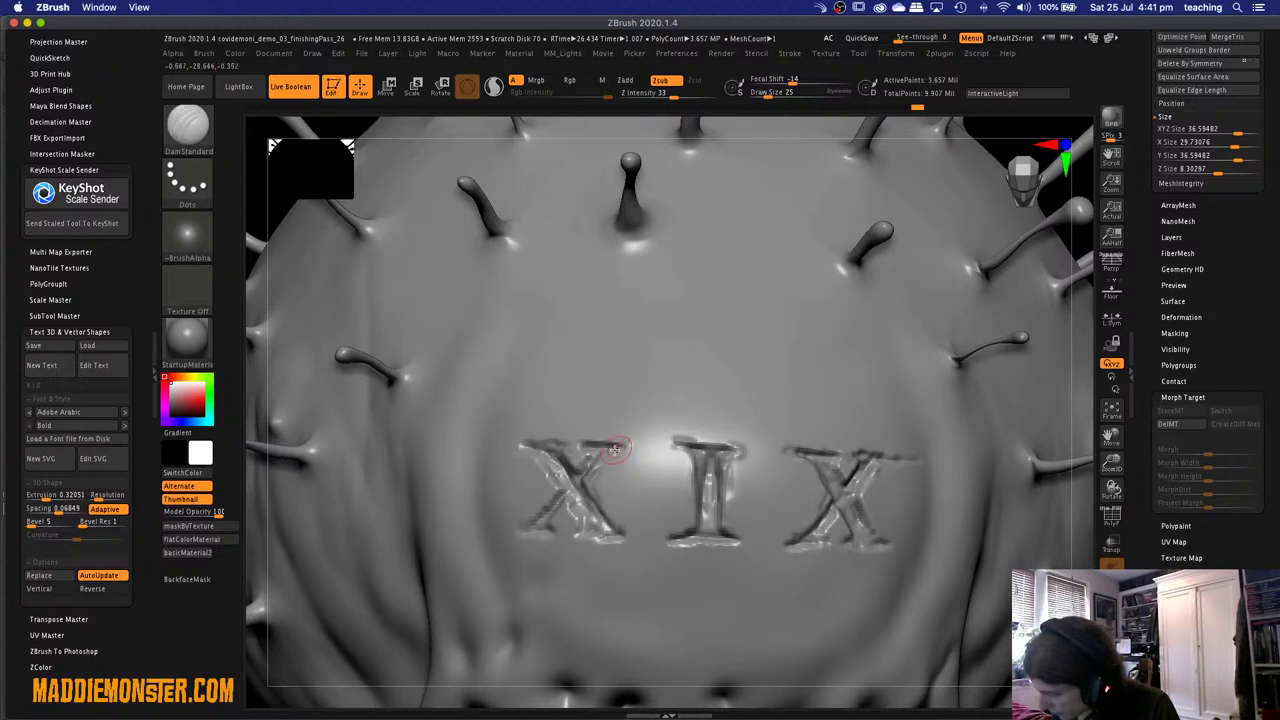
drag(601, 453, 592, 456)
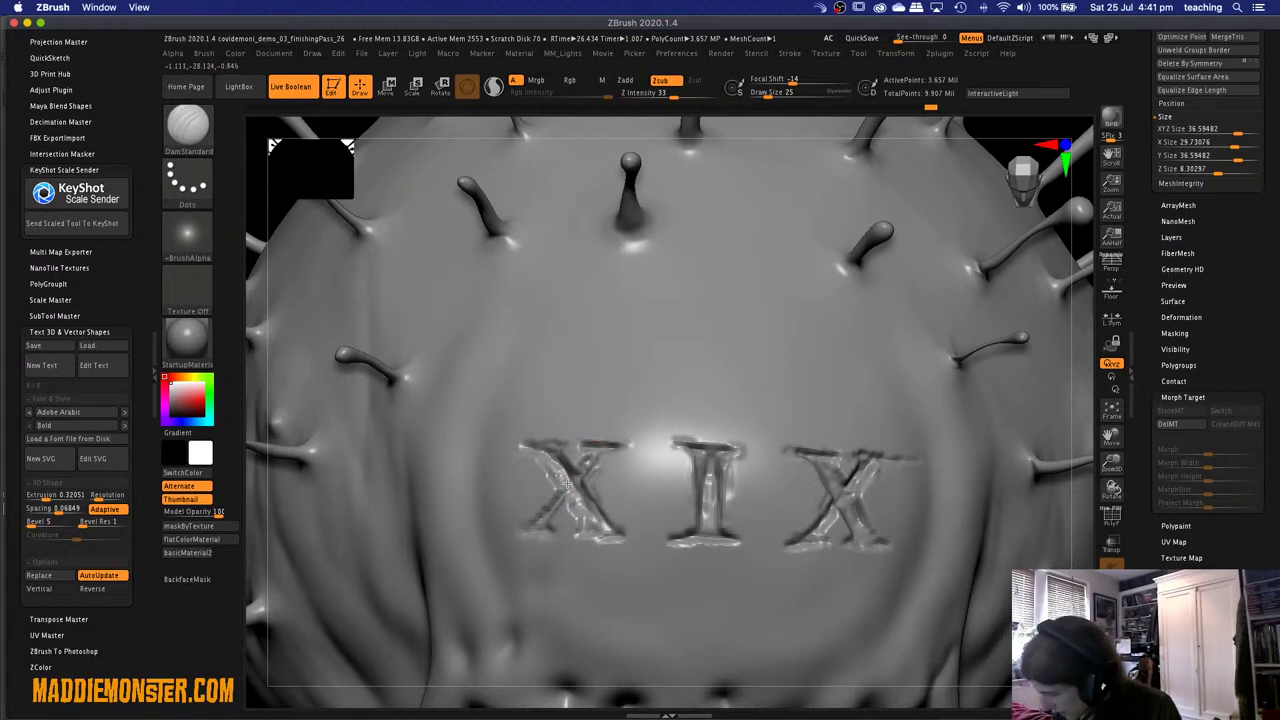
drag(604, 476, 592, 477)
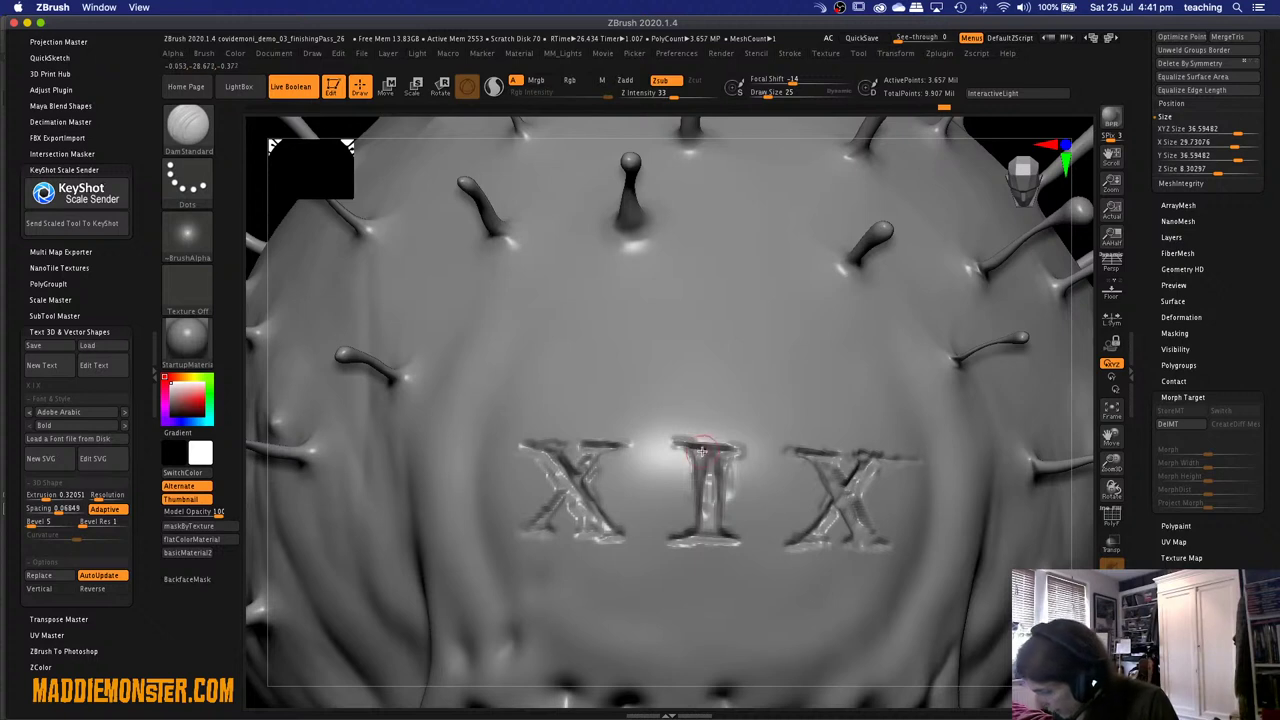
Refine the edges of the letter I and touch up the right X.
mouse_move(702, 452)
mouse_down()
mouse_move(702, 476)
mouse_move(720, 462)
mouse_up()
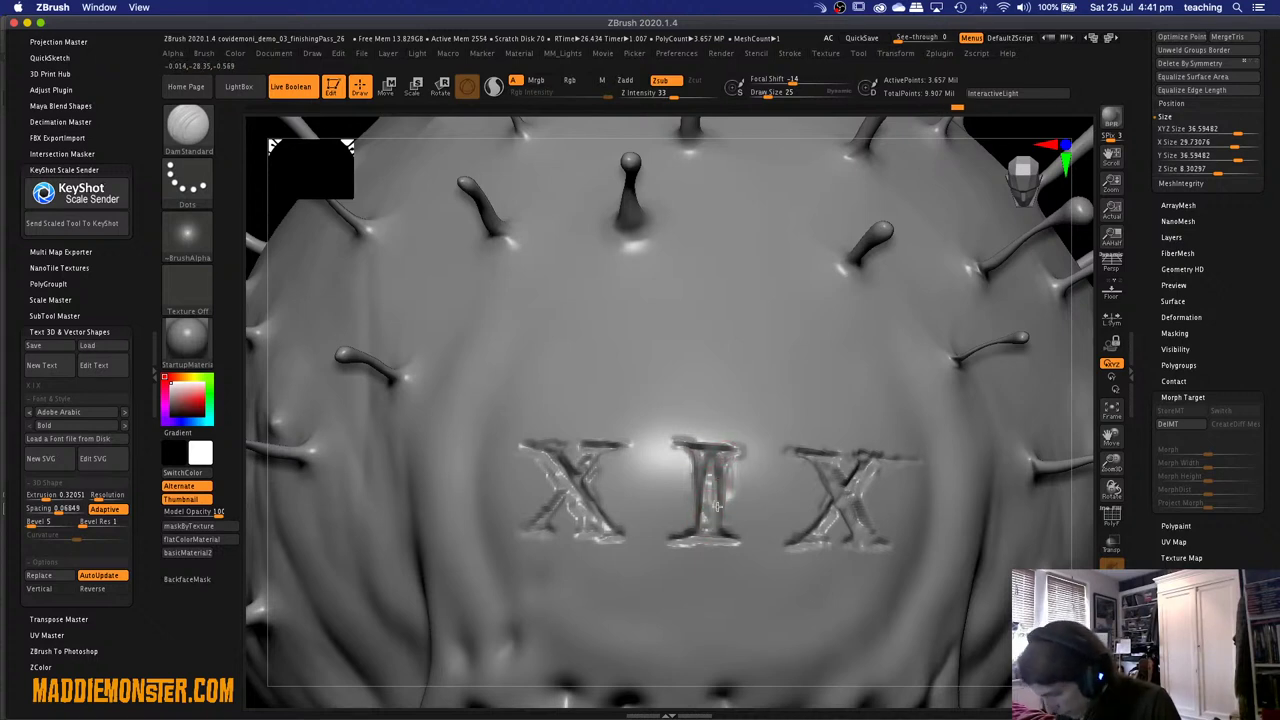
drag(716, 506, 714, 518)
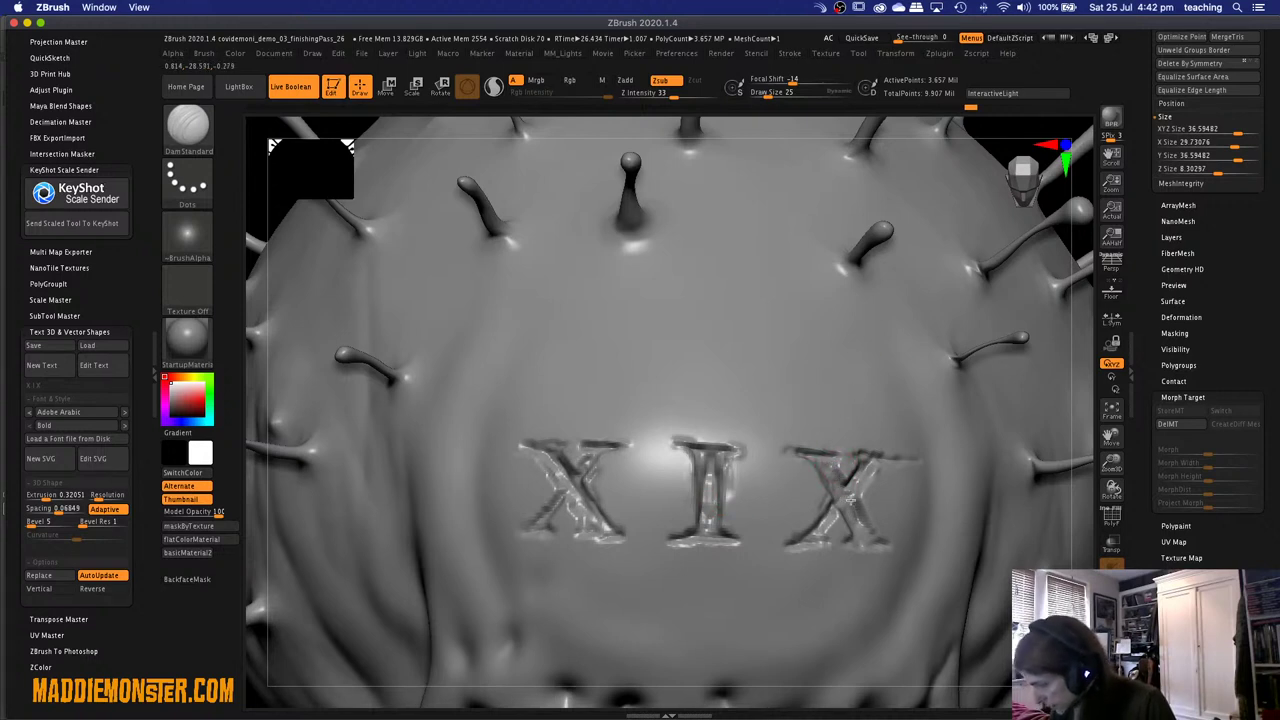
drag(850, 518, 842, 497)
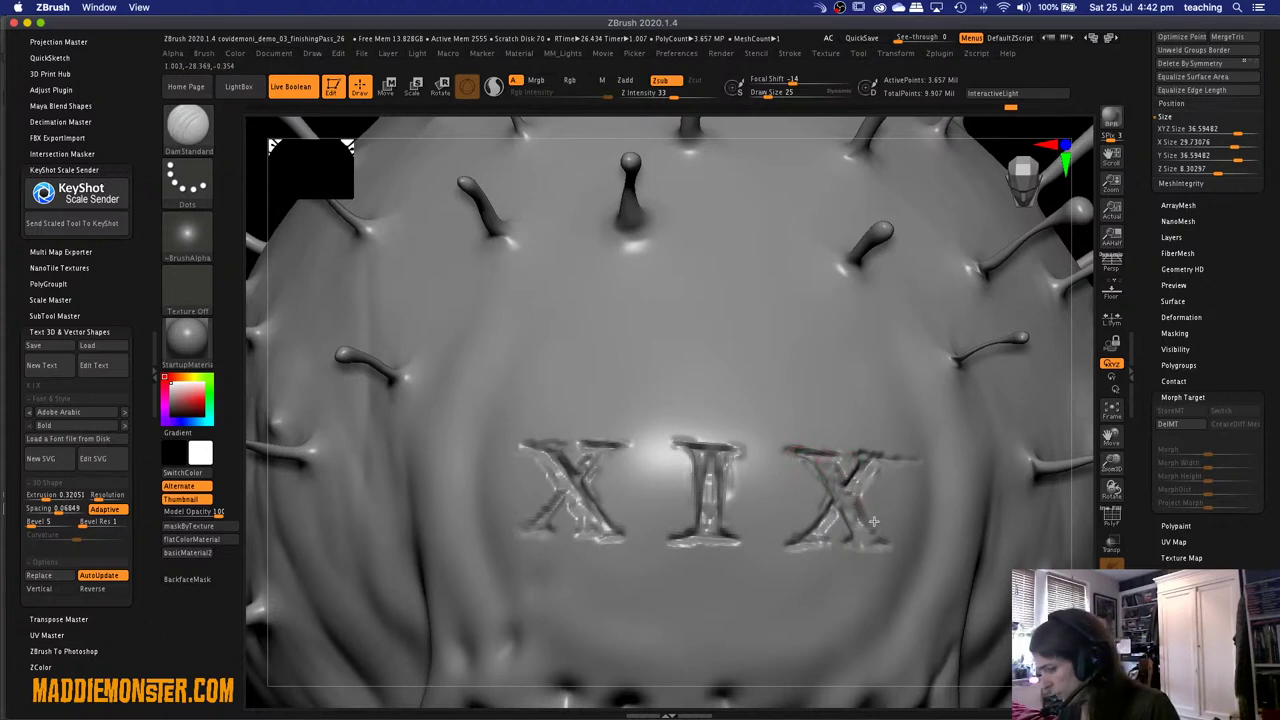
drag(876, 482, 870, 481)
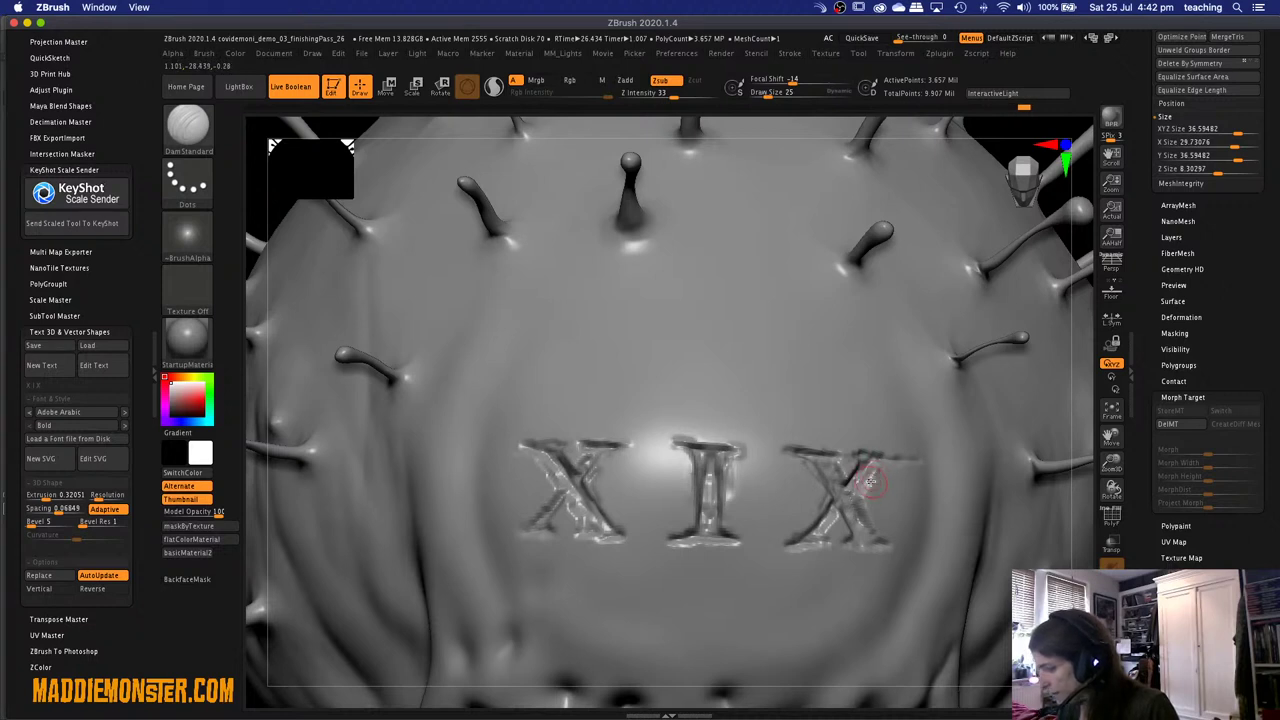
Sharpen the middle I's top and bottom serifs, then carve the right X's arm to its base.
click(703, 490)
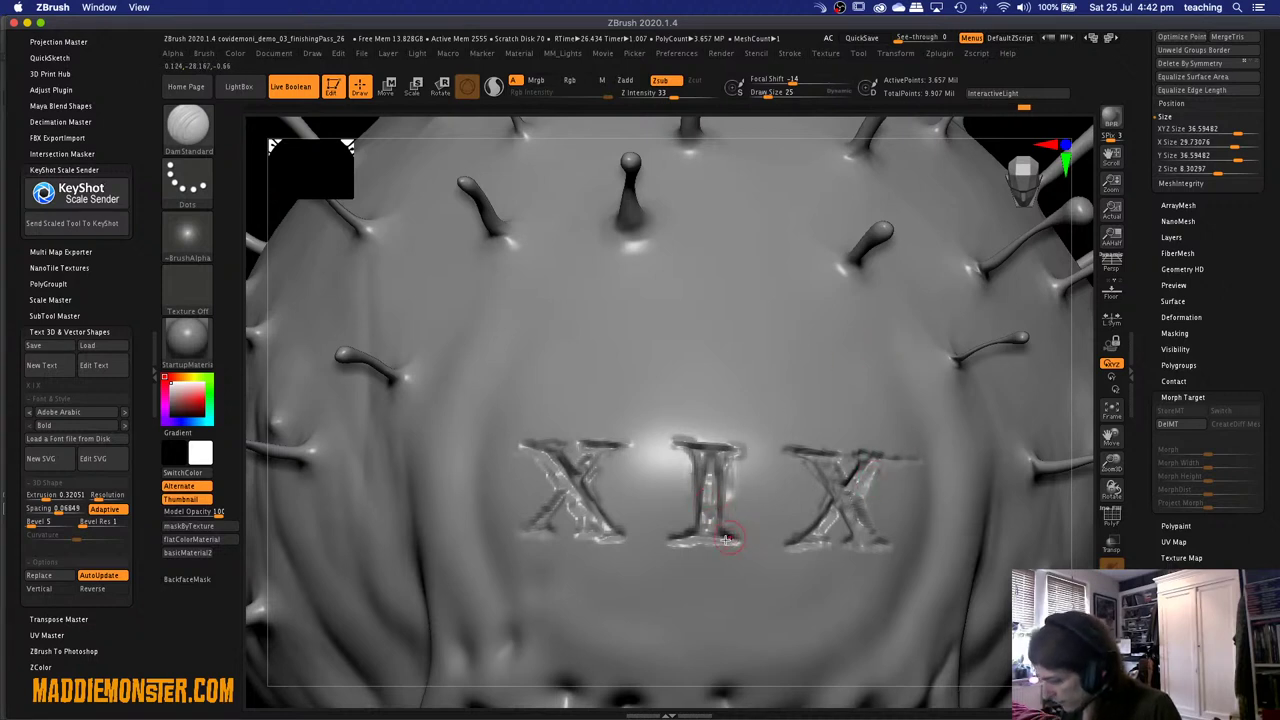
drag(727, 539, 752, 540)
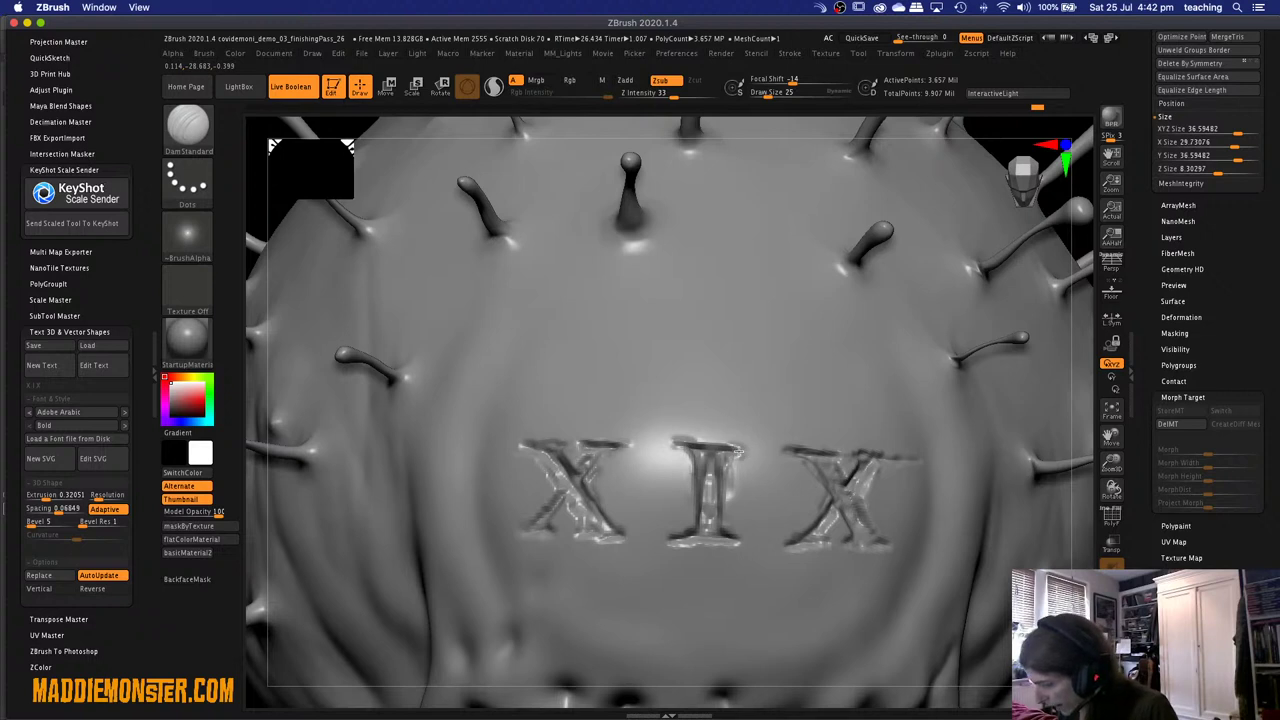
mouse_move(731, 448)
mouse_down()
mouse_move(768, 451)
mouse_move(731, 450)
mouse_move(753, 432)
mouse_move(674, 446)
mouse_up()
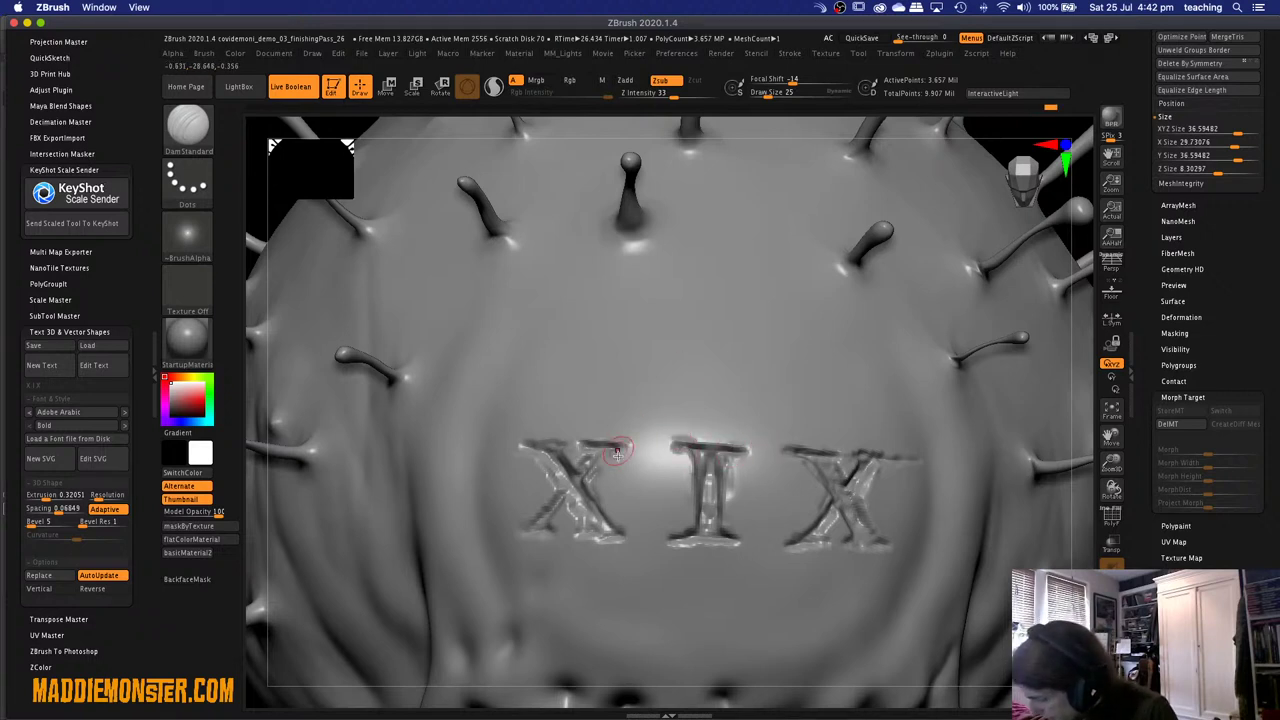
drag(537, 447, 526, 446)
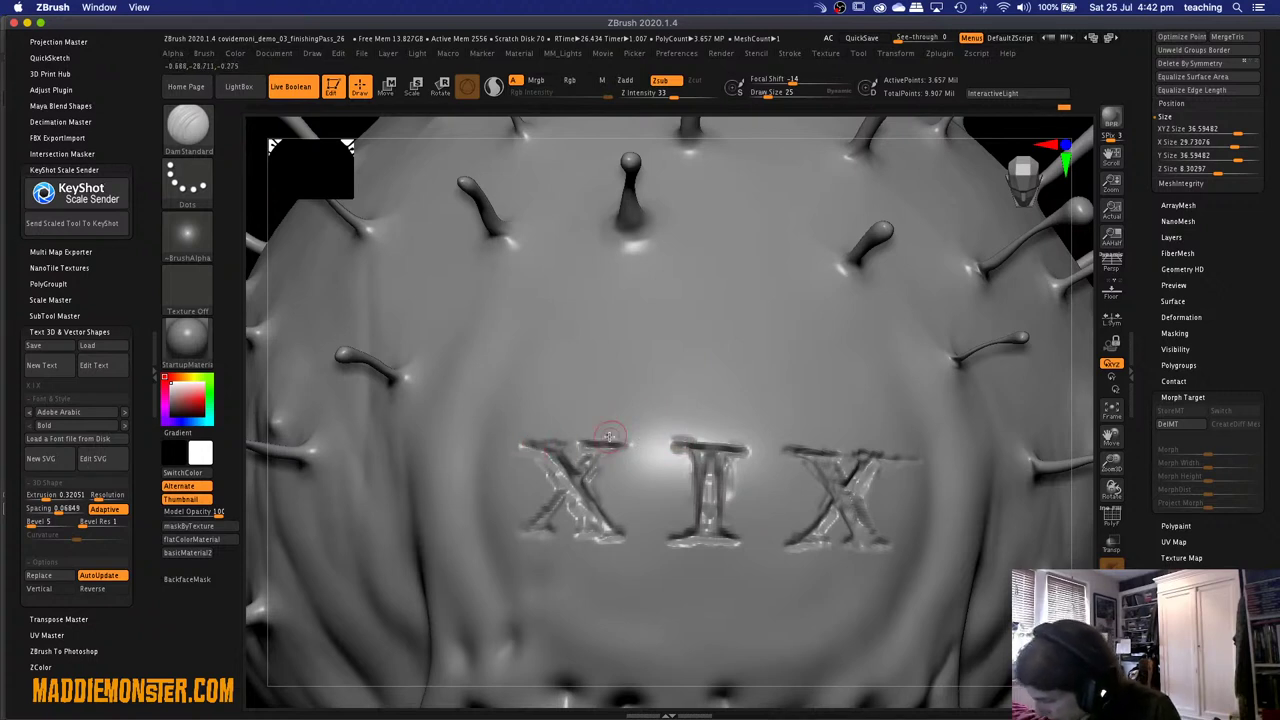
mouse_move(670, 538)
mouse_down()
mouse_move(712, 546)
mouse_move(685, 543)
mouse_up()
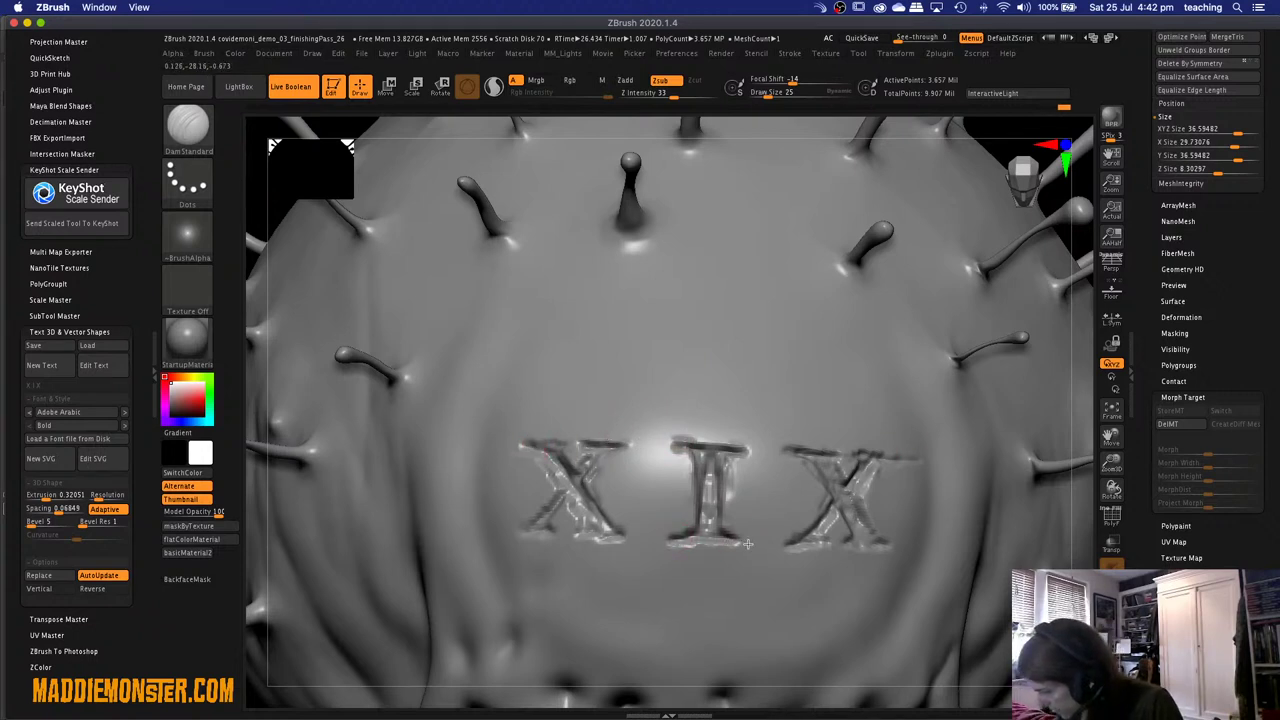
mouse_move(911, 489)
mouse_down()
mouse_move(850, 551)
mouse_move(869, 547)
mouse_move(876, 494)
mouse_move(852, 505)
mouse_move(860, 540)
mouse_move(848, 474)
mouse_move(836, 486)
mouse_move(848, 498)
mouse_move(818, 460)
mouse_move(868, 472)
mouse_move(860, 479)
mouse_move(878, 456)
mouse_move(920, 447)
mouse_move(781, 551)
mouse_move(816, 537)
mouse_up()
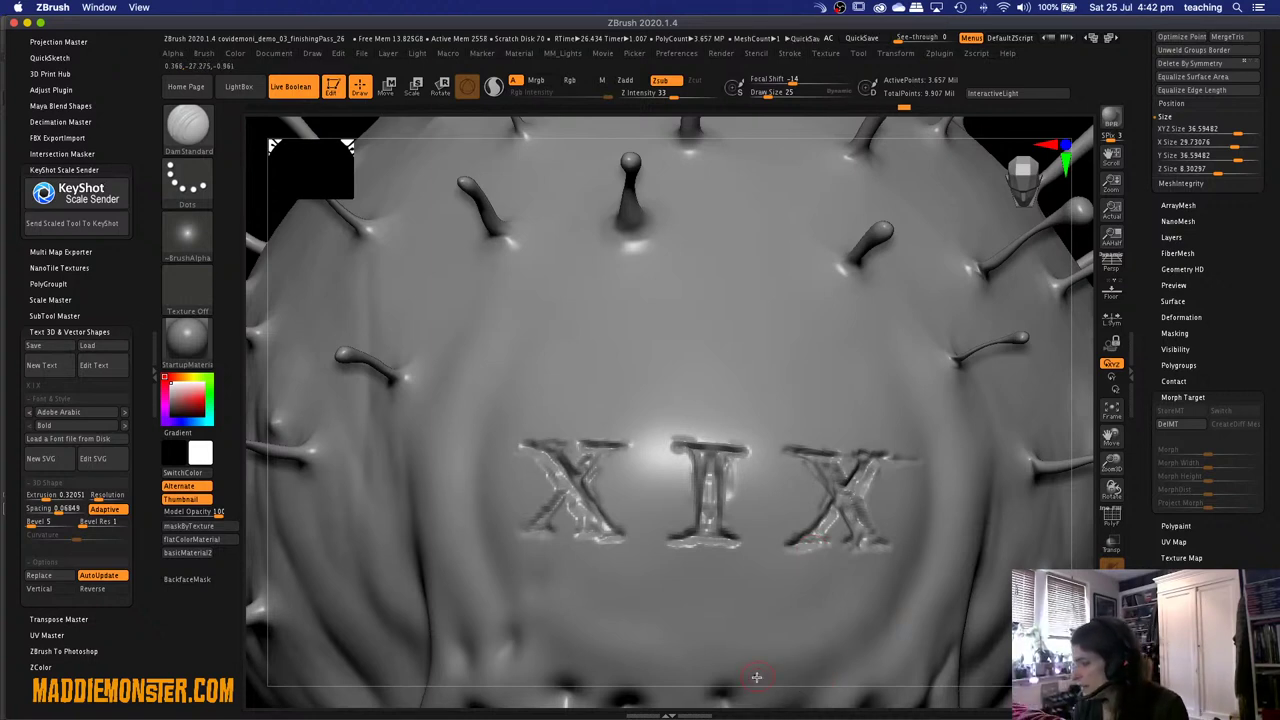
Load the full creature's saved ZTL tool from the Tool palette.
scroll(1266, 151, up, 10)
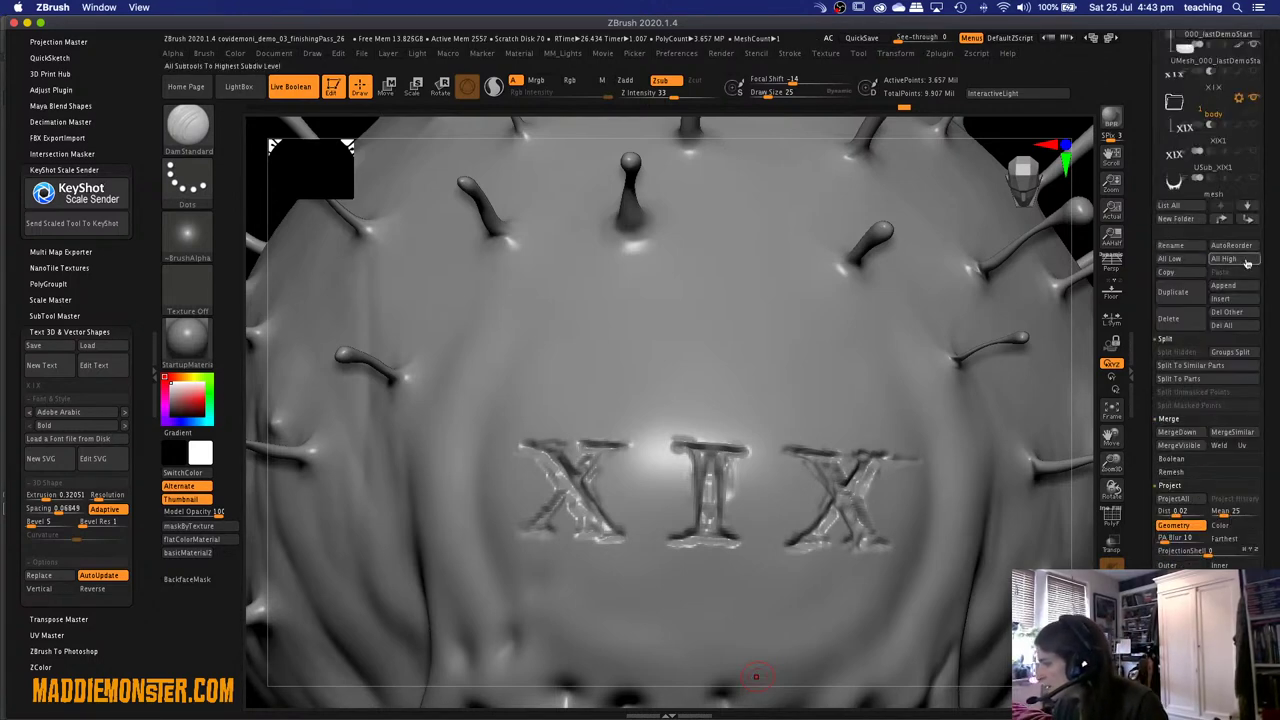
scroll(1266, 151, up, 5)
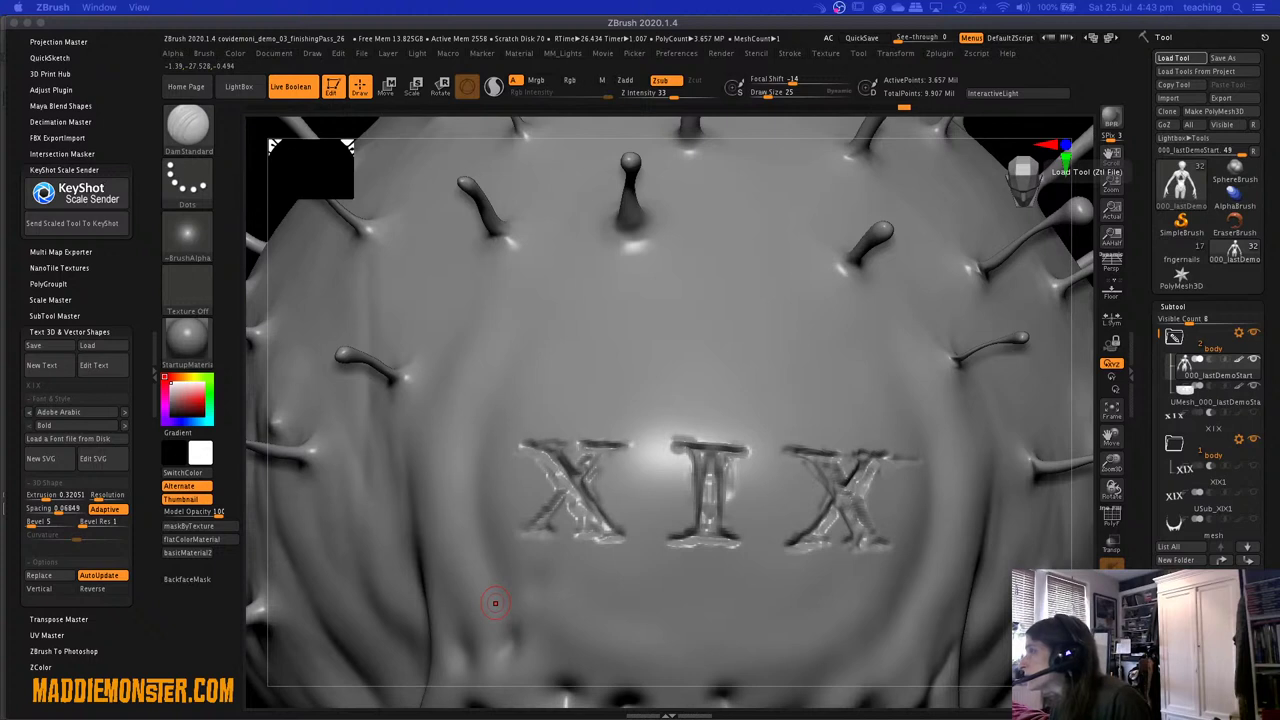
key(Return)
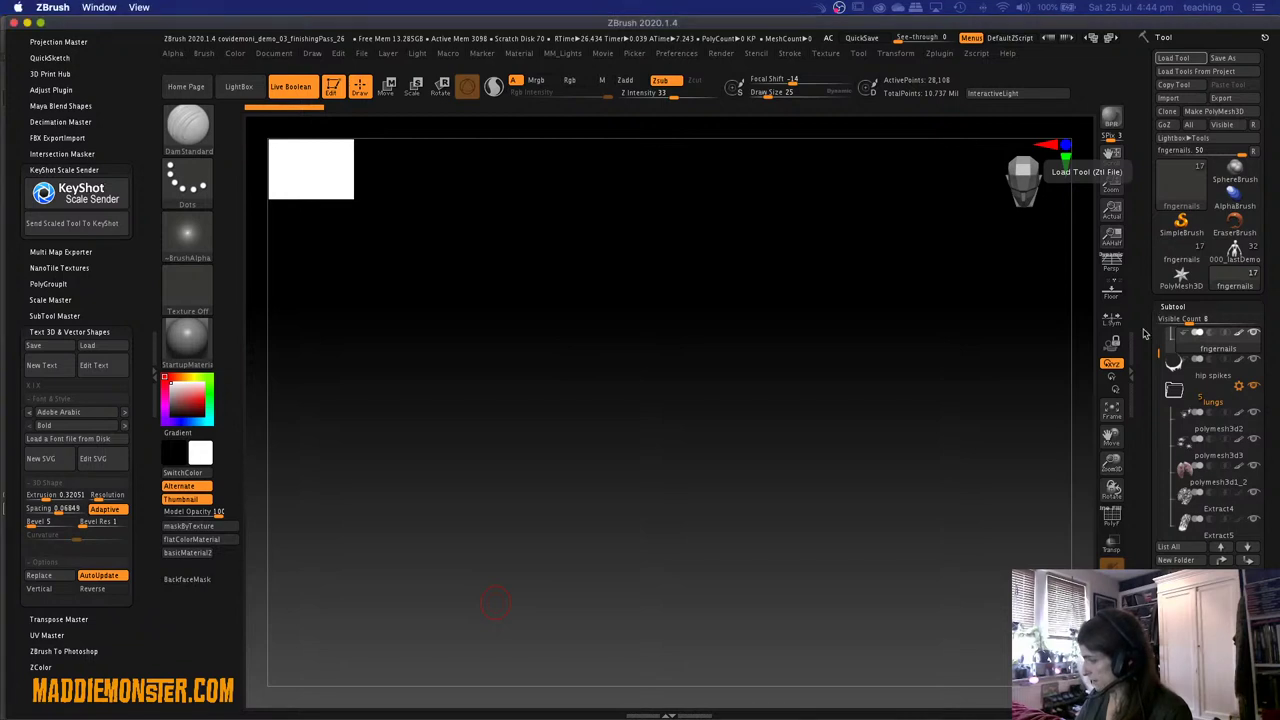
Select the 'final' subtool and rotate the creature around to a front view.
scroll(1141, 336, up, 2)
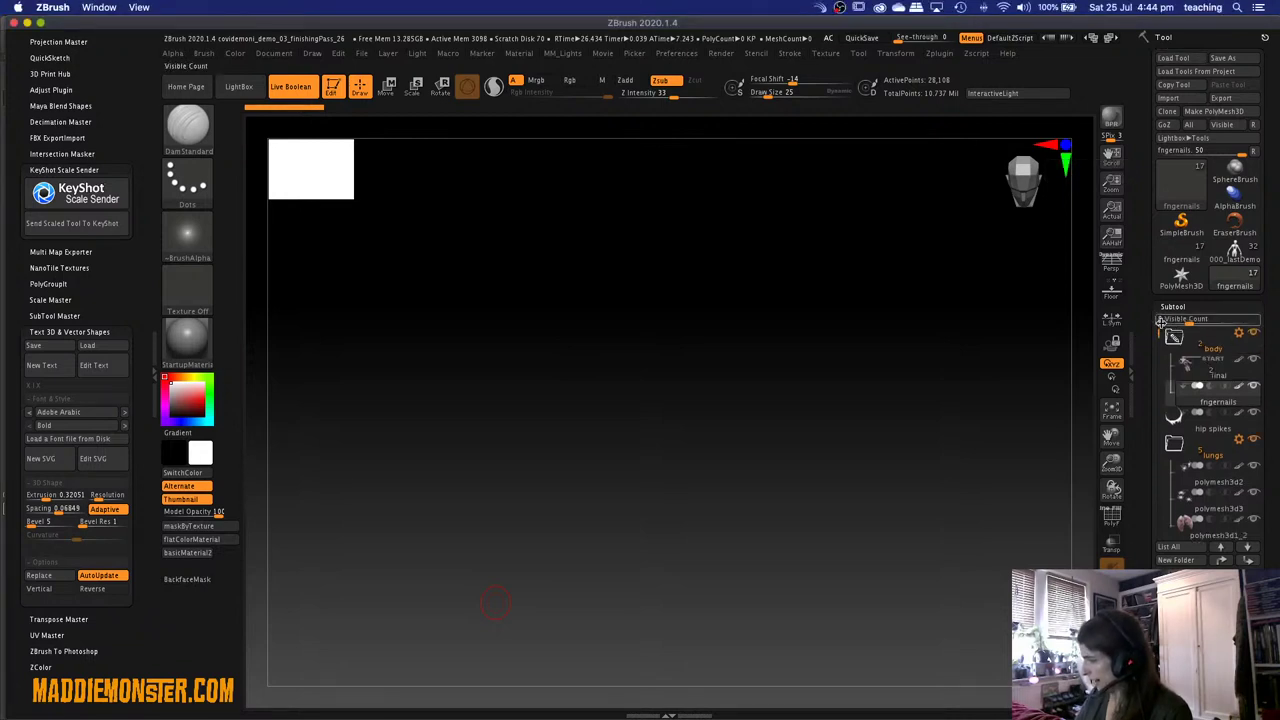
click(1175, 369)
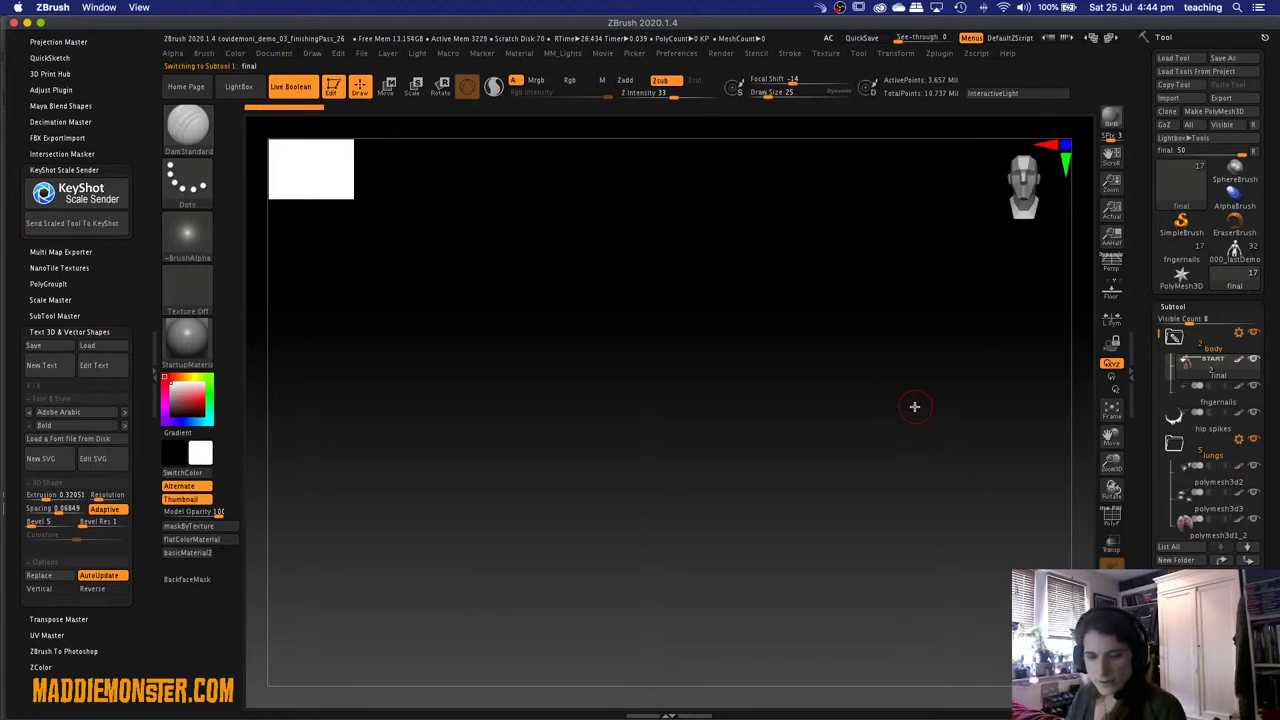
drag(909, 409, 920, 378)
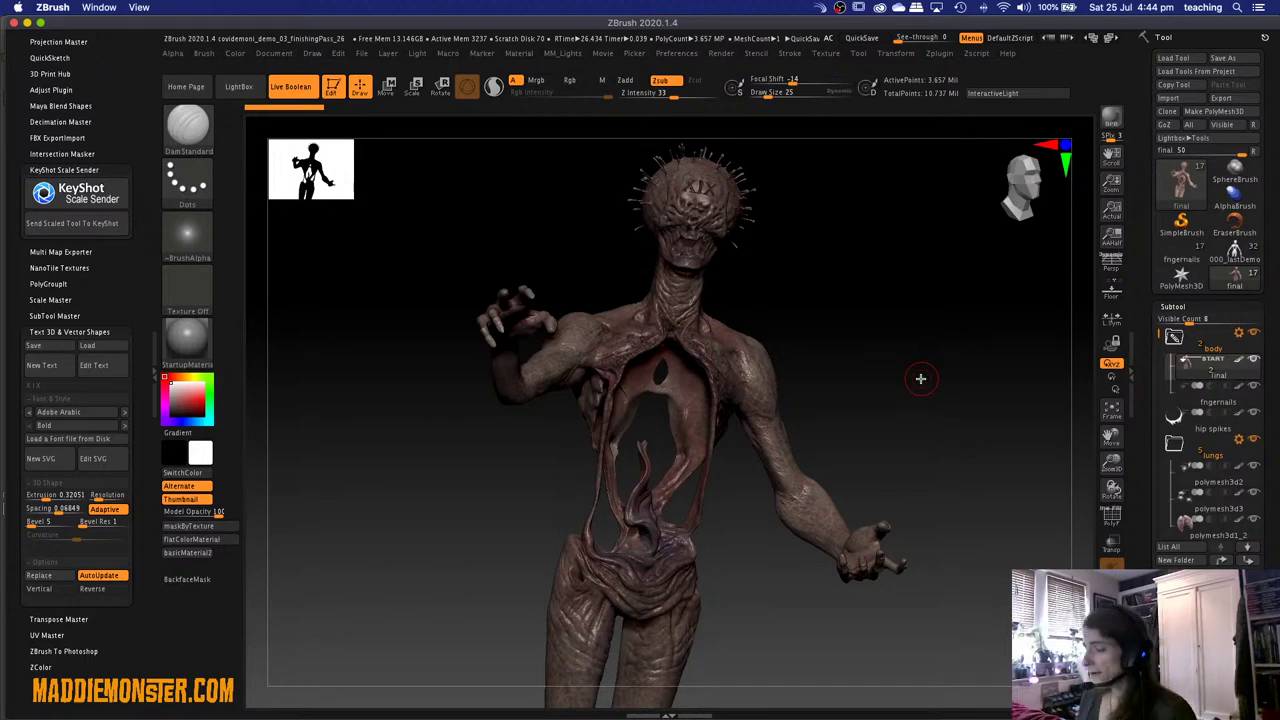
drag(874, 274, 923, 331)
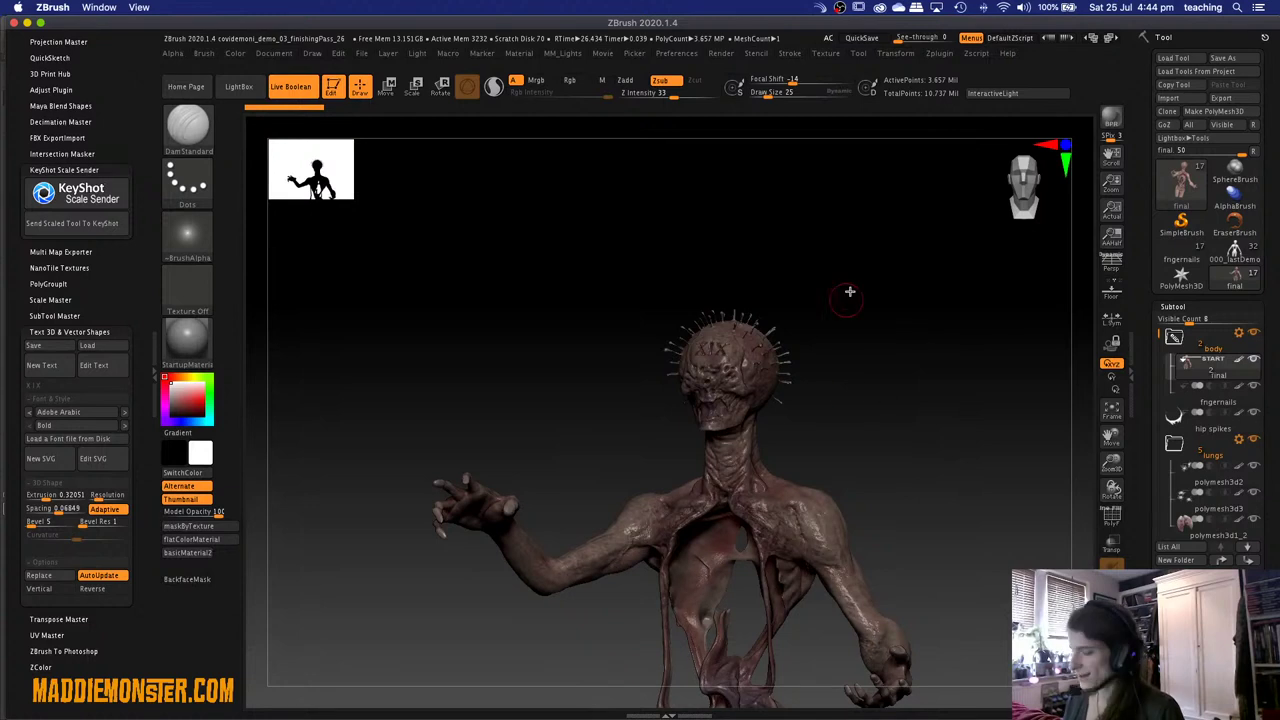
drag(846, 289, 877, 348)
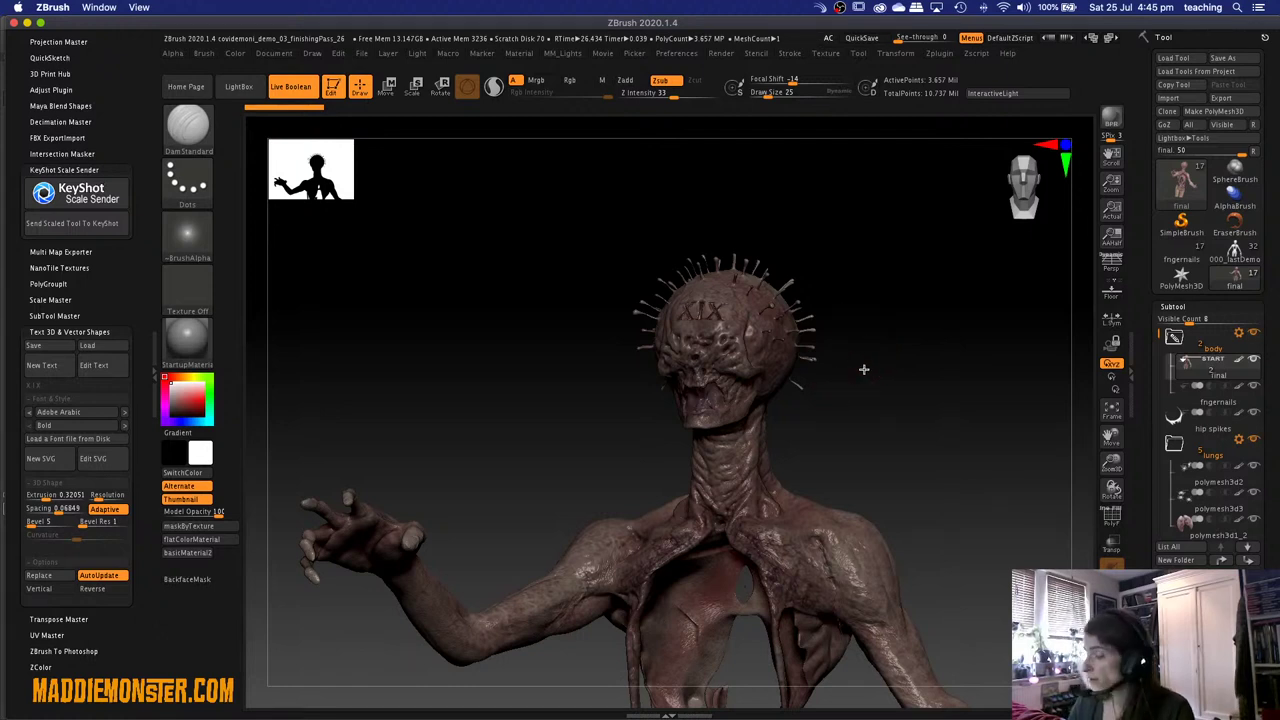
mouse_move(860, 366)
mouse_down()
mouse_move(866, 397)
mouse_move(903, 289)
mouse_move(883, 383)
mouse_up()
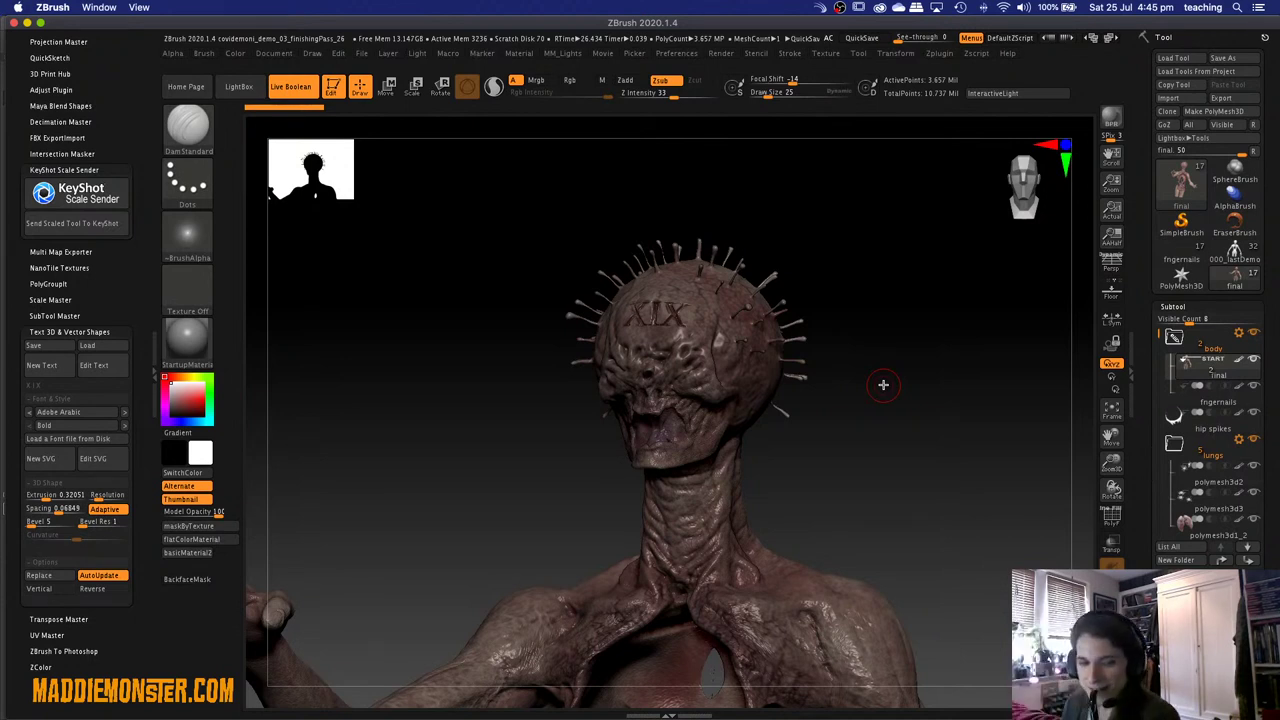
drag(814, 471, 829, 463)
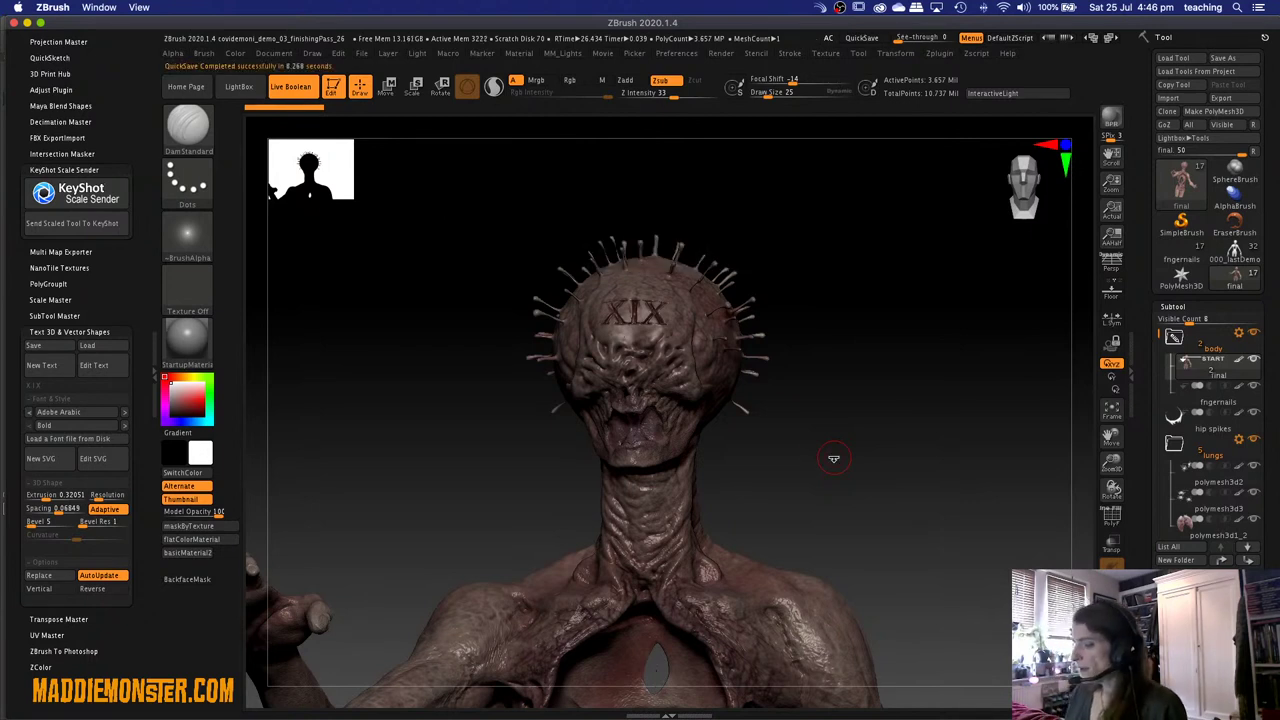
drag(832, 457, 842, 447)
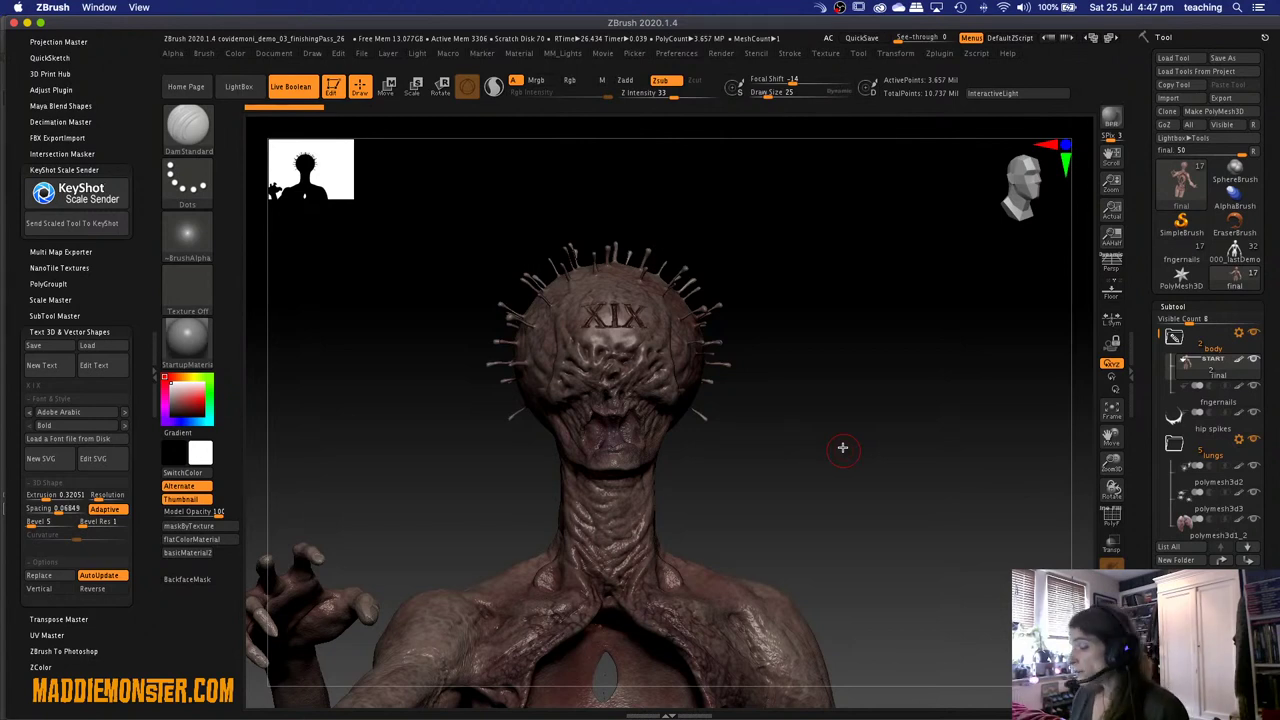
mouse_move(842, 447)
mouse_down()
mouse_move(829, 451)
mouse_move(856, 431)
mouse_up()
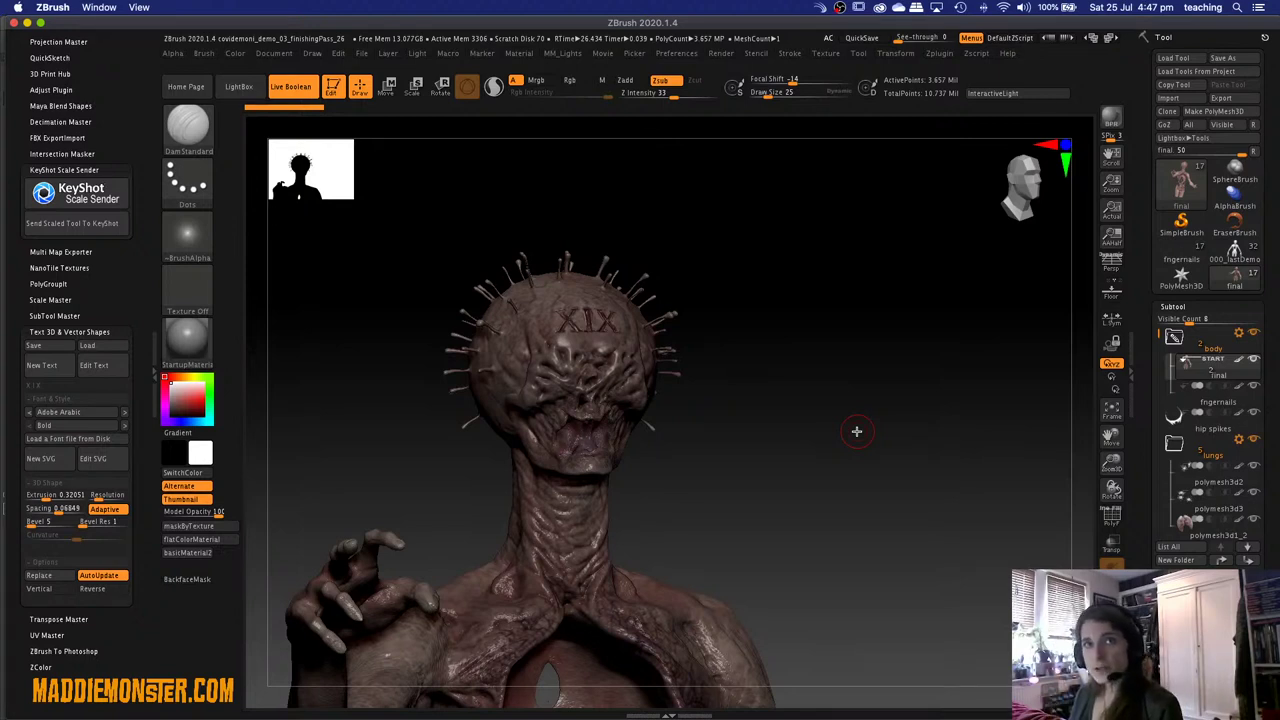
drag(763, 454, 770, 487)
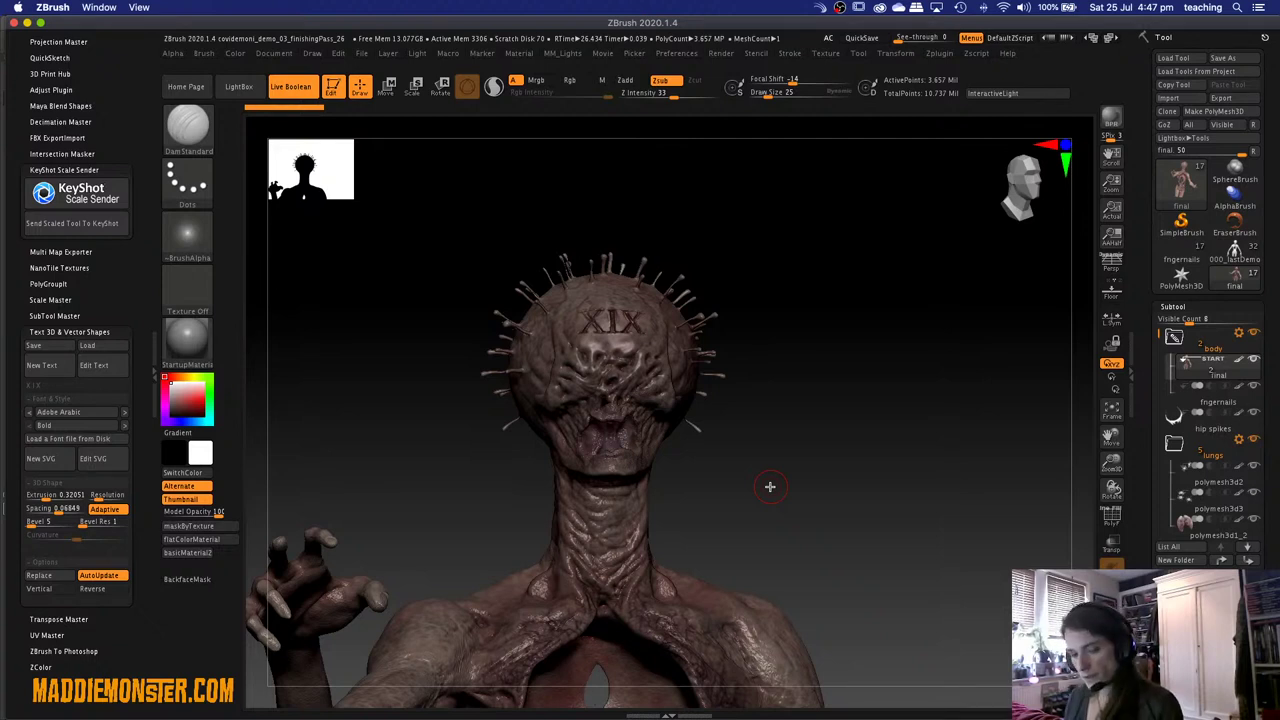
mouse_move(770, 487)
alt+mouse_down()
mouse_move(806, 440)
mouse_move(957, 437)
alt+mouse_up()
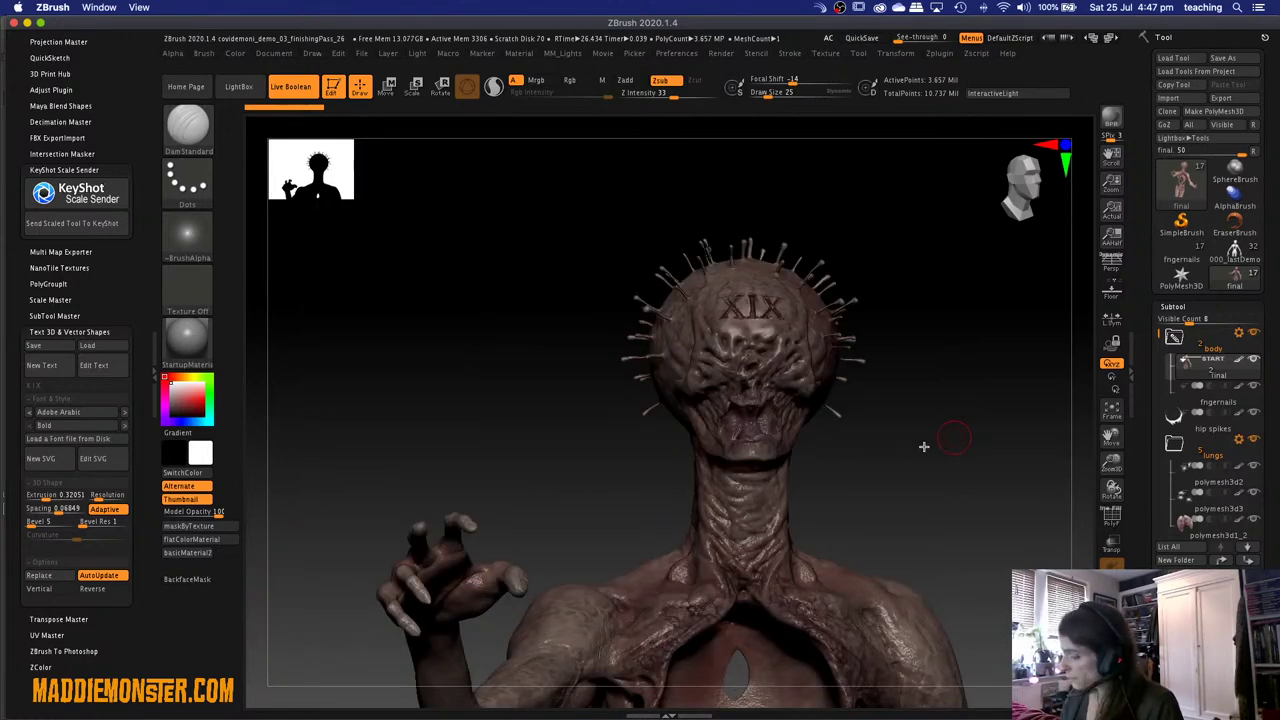
mouse_move(924, 447)
alt+mouse_down()
mouse_move(934, 346)
mouse_move(951, 409)
mouse_move(675, 348)
alt+mouse_up()
Zoom in close on the creature's face and XIX forehead.
mouse_move(495, 232)
mouse_down()
mouse_move(471, 529)
mouse_move(609, 406)
mouse_move(772, 347)
mouse_move(785, 480)
mouse_up()
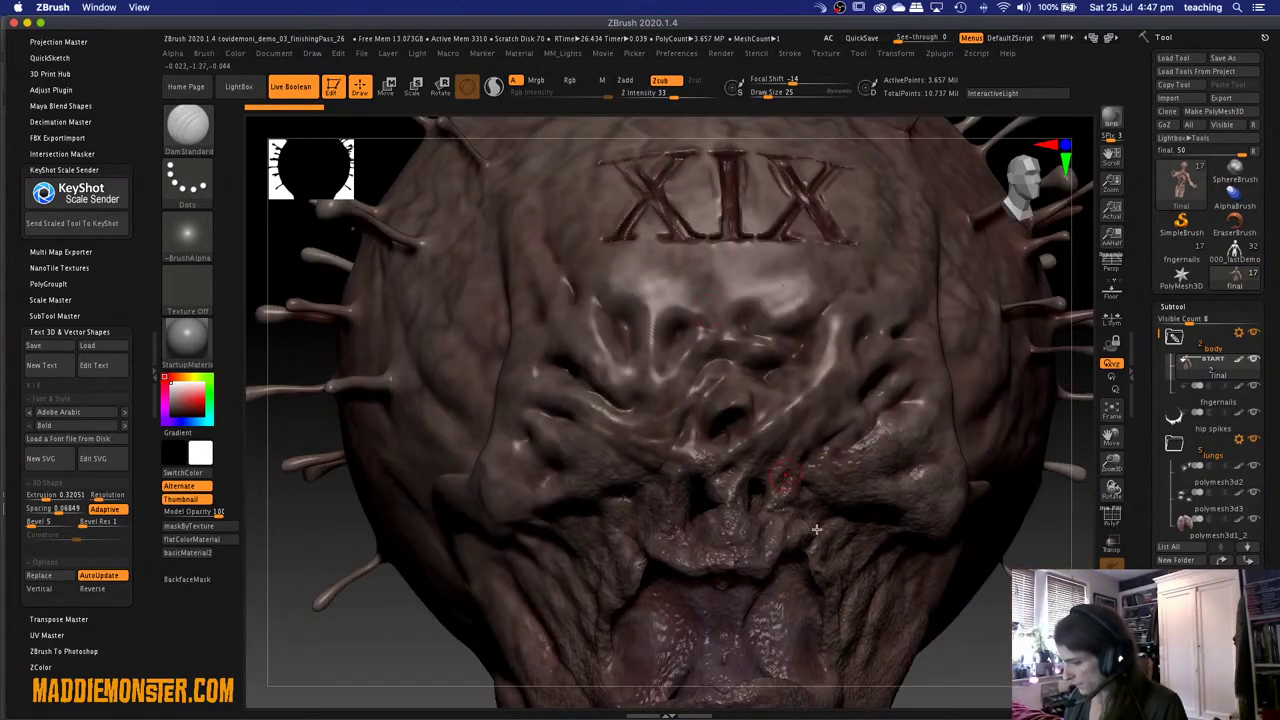
click(854, 625)
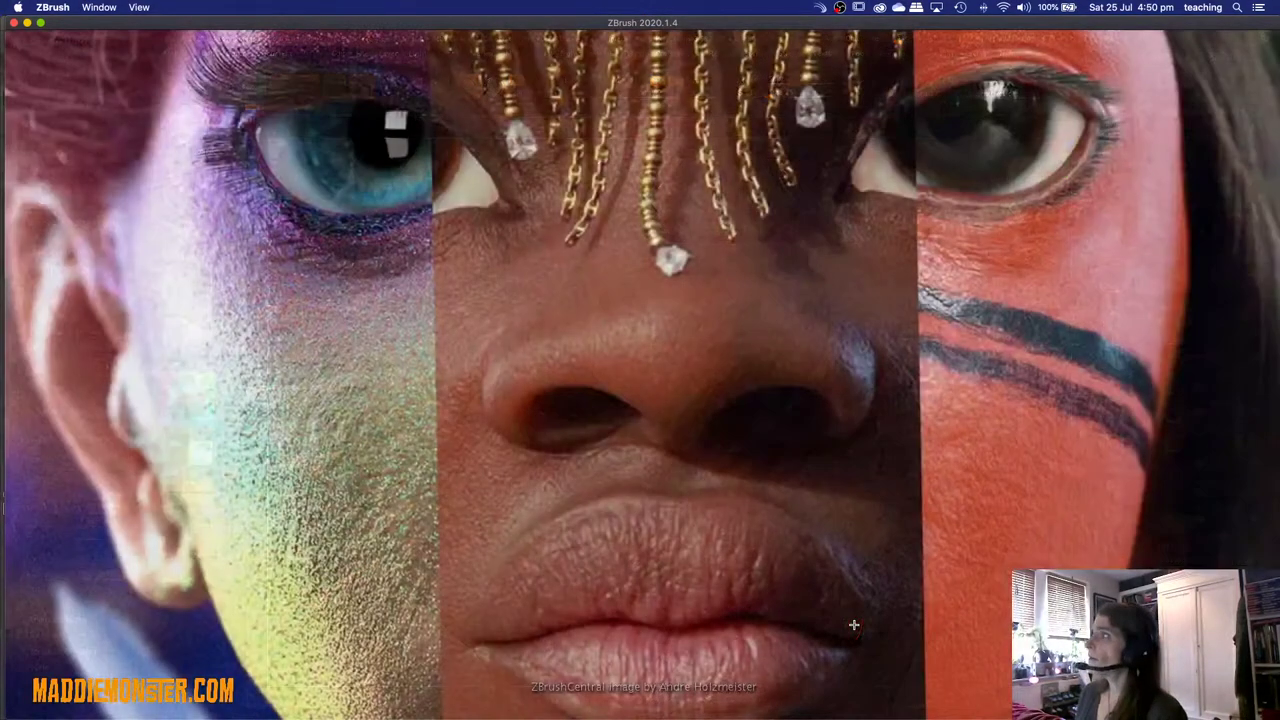
Close the ZBrushCentral splash image and turn the head to show its left side and spikes.
click(853, 624)
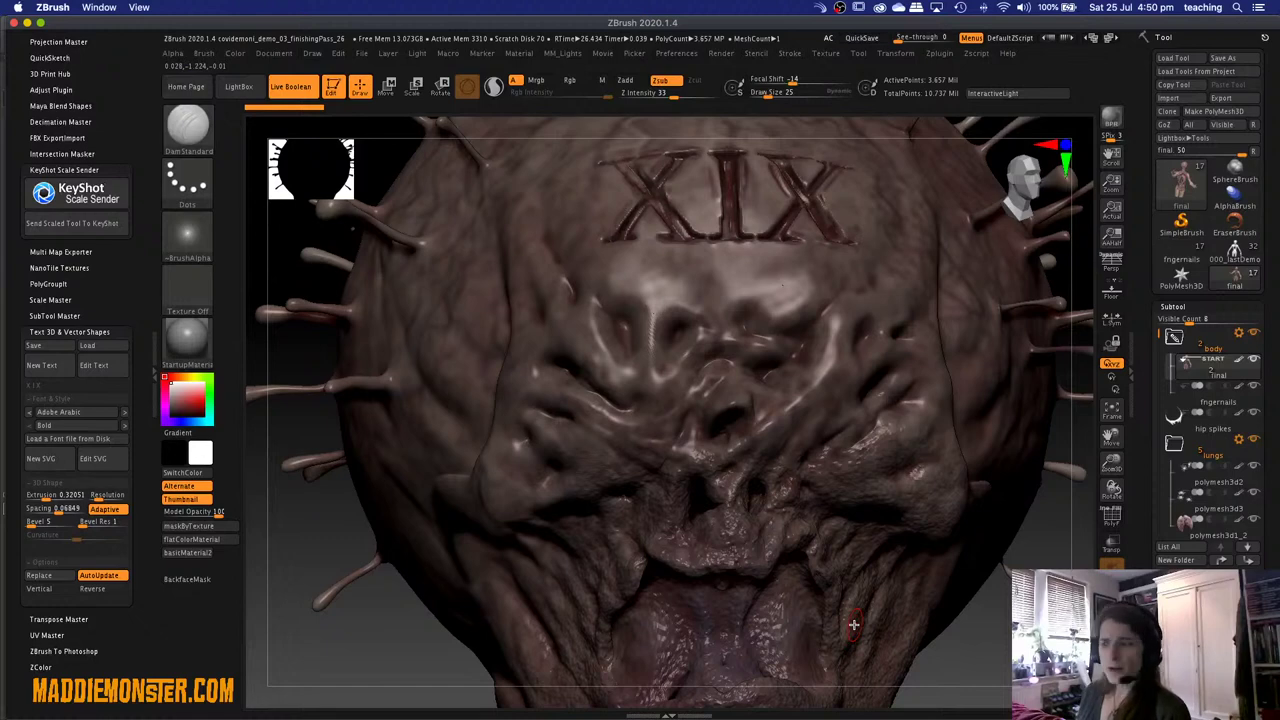
drag(978, 643, 941, 634)
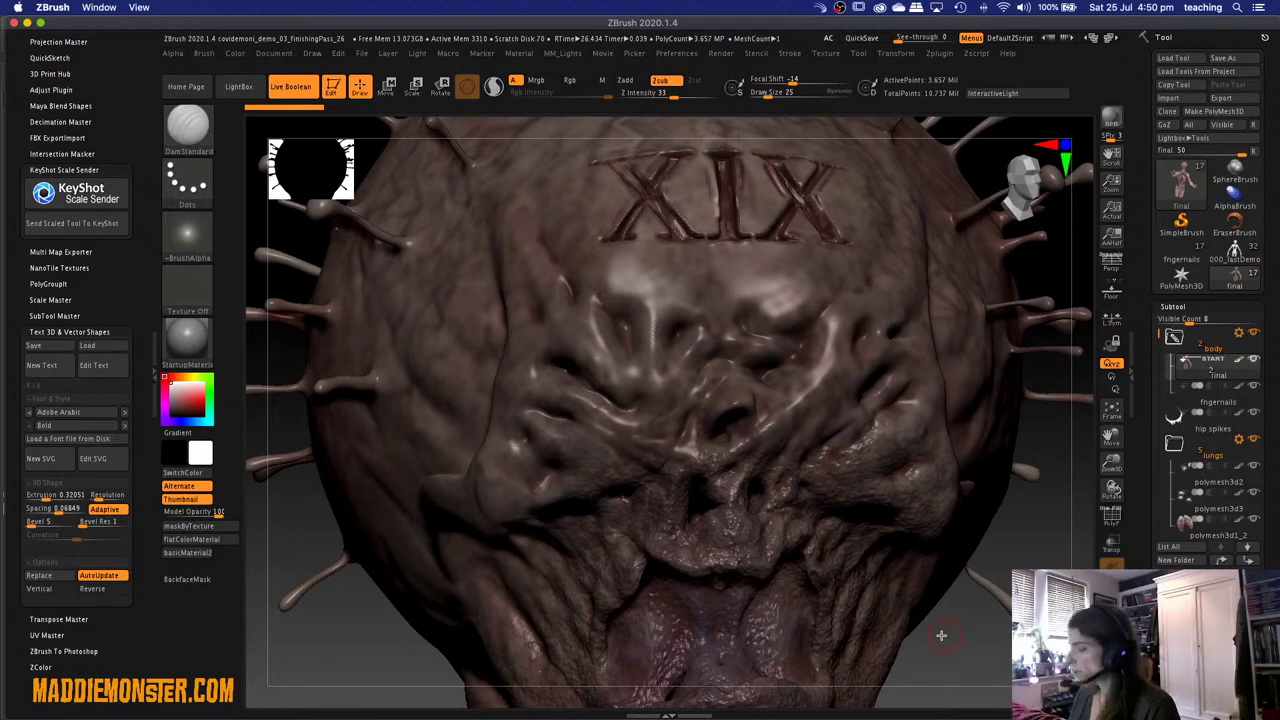
mouse_move(1001, 647)
mouse_down()
mouse_move(349, 143)
mouse_move(480, 200)
mouse_up()
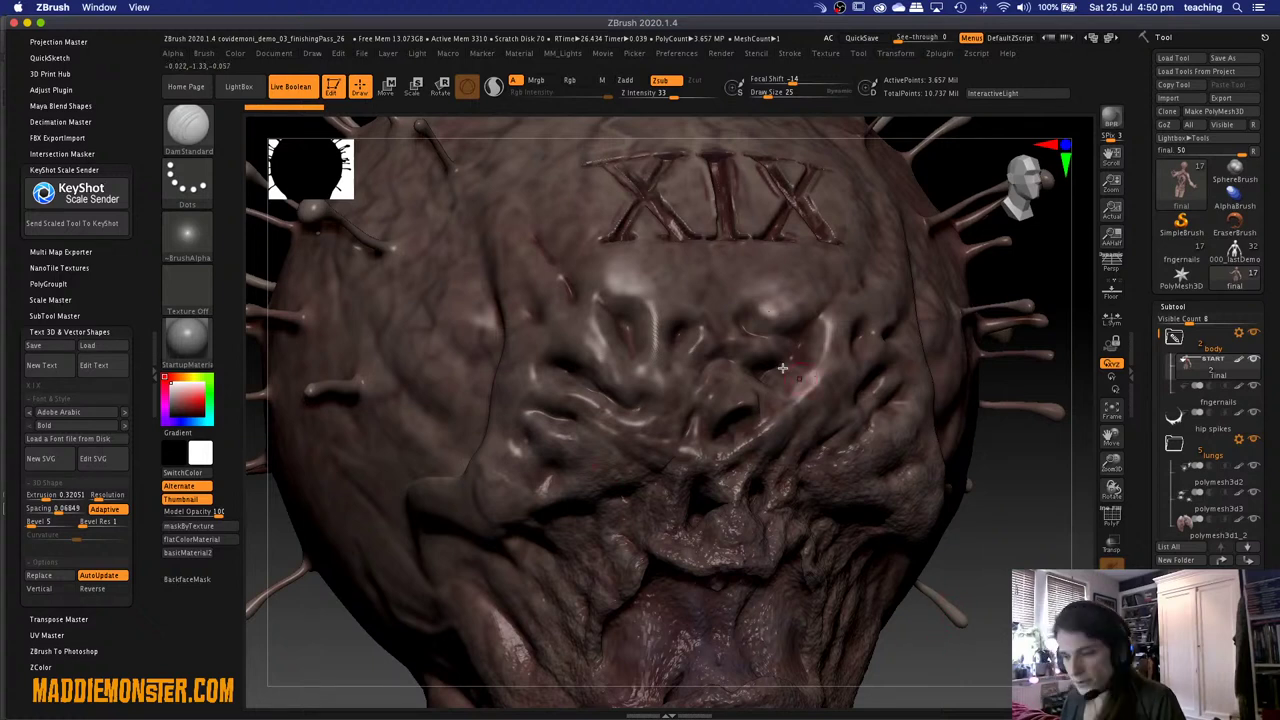
Load the cavityPaintBrush for polypainting.
click(205, 53)
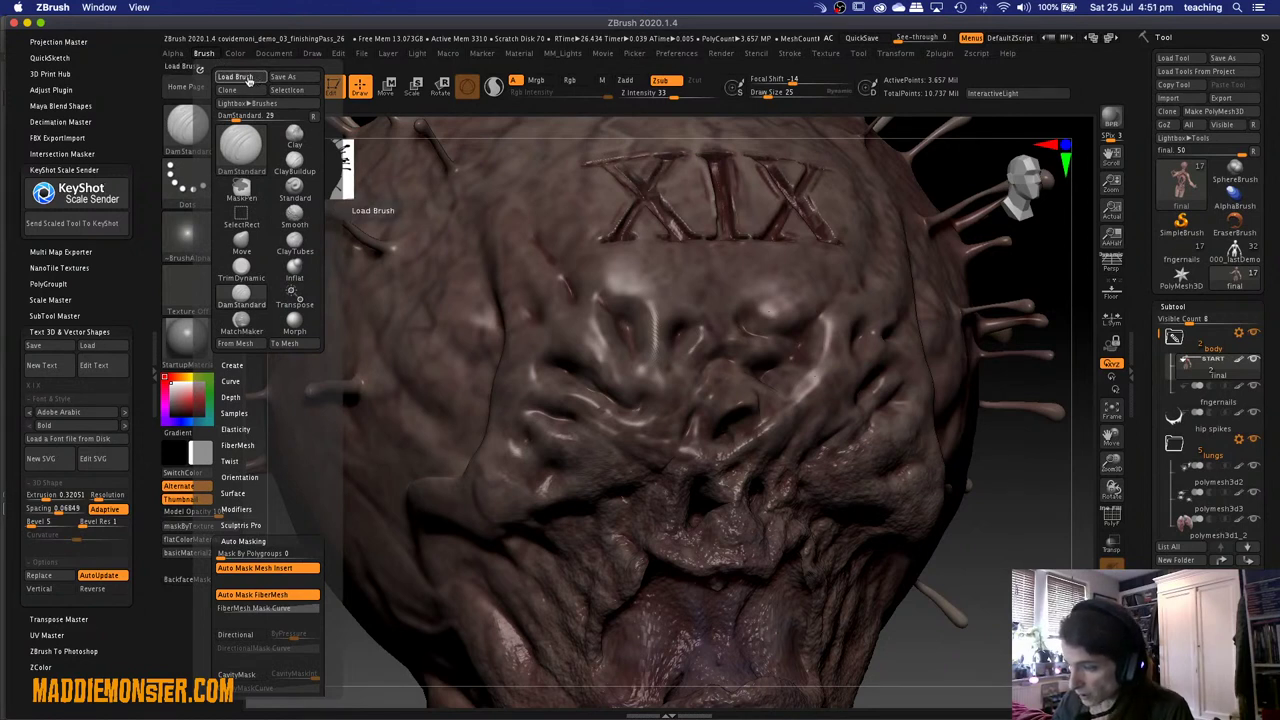
click(249, 80)
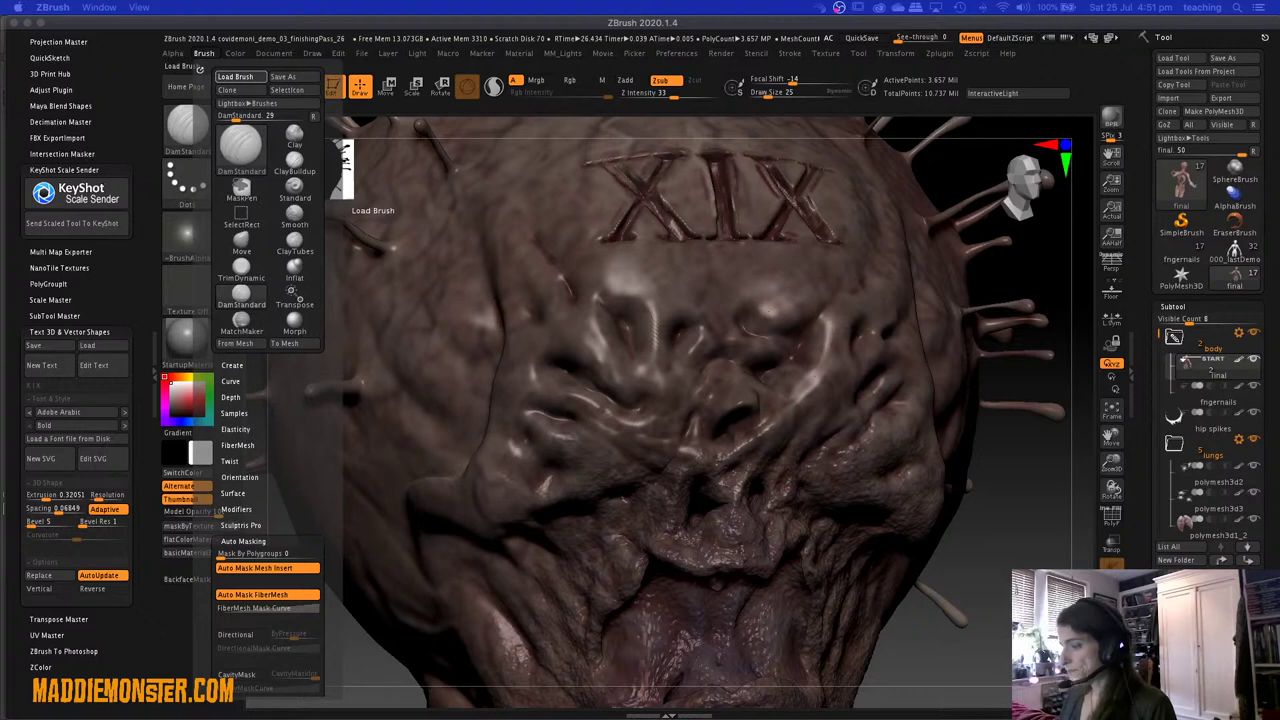
key(Return)
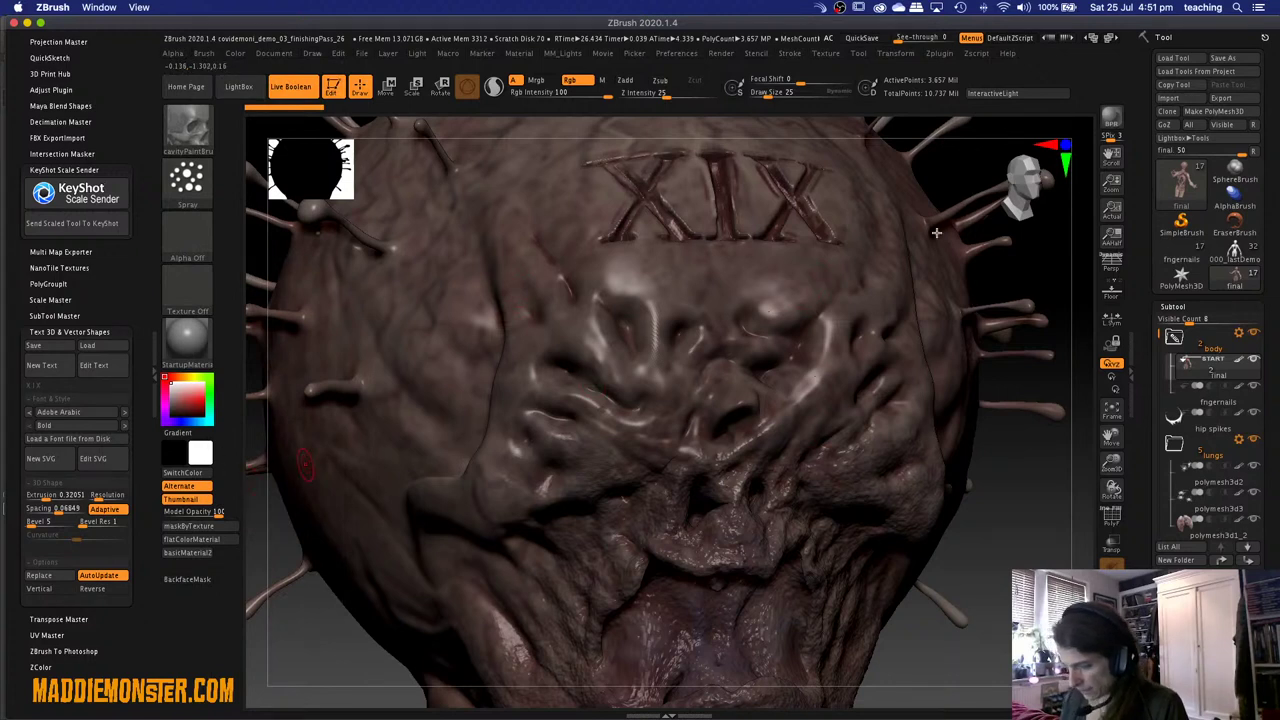
Sample several skin tones off the model, then pick a dark red in the colour picker.
key(c)
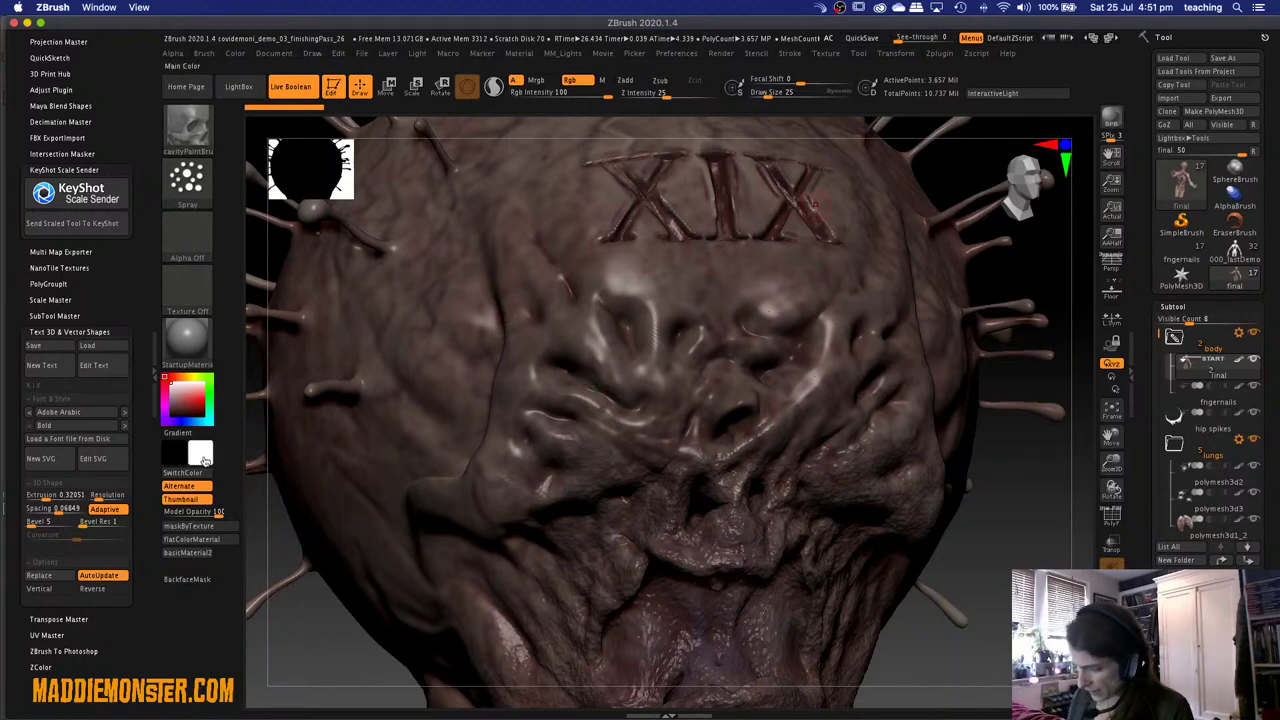
key(c)
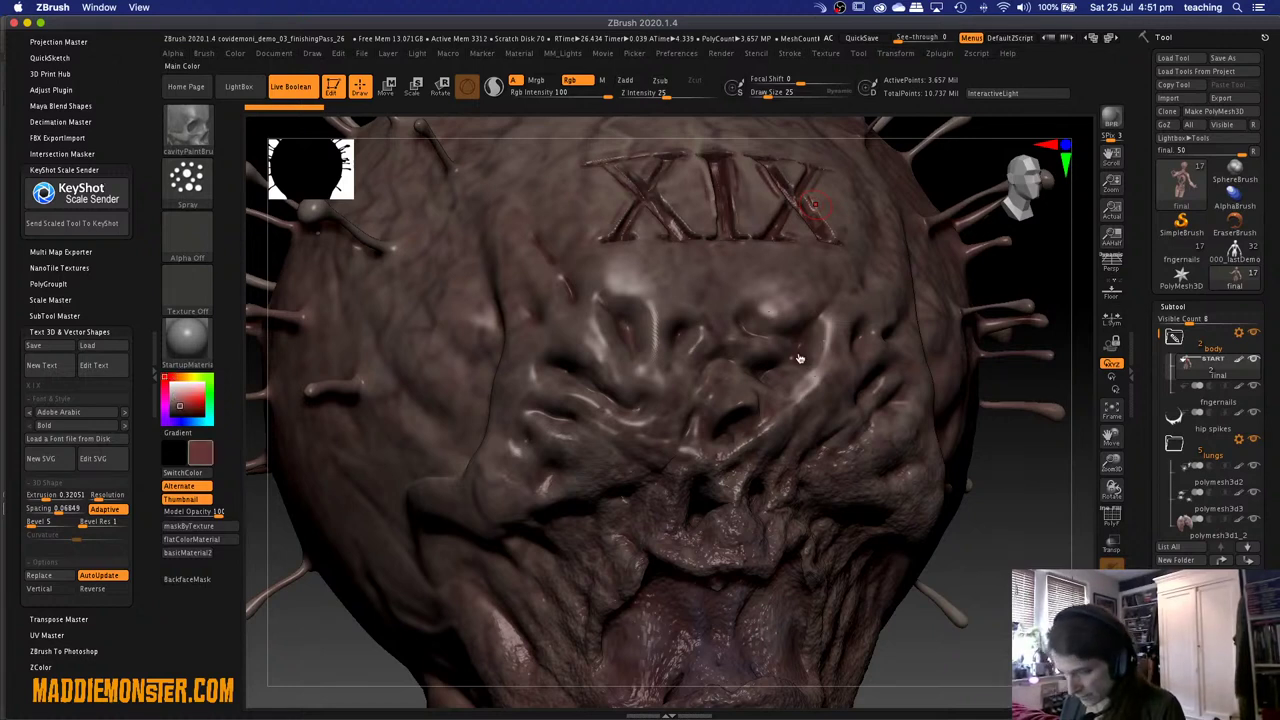
key(c)
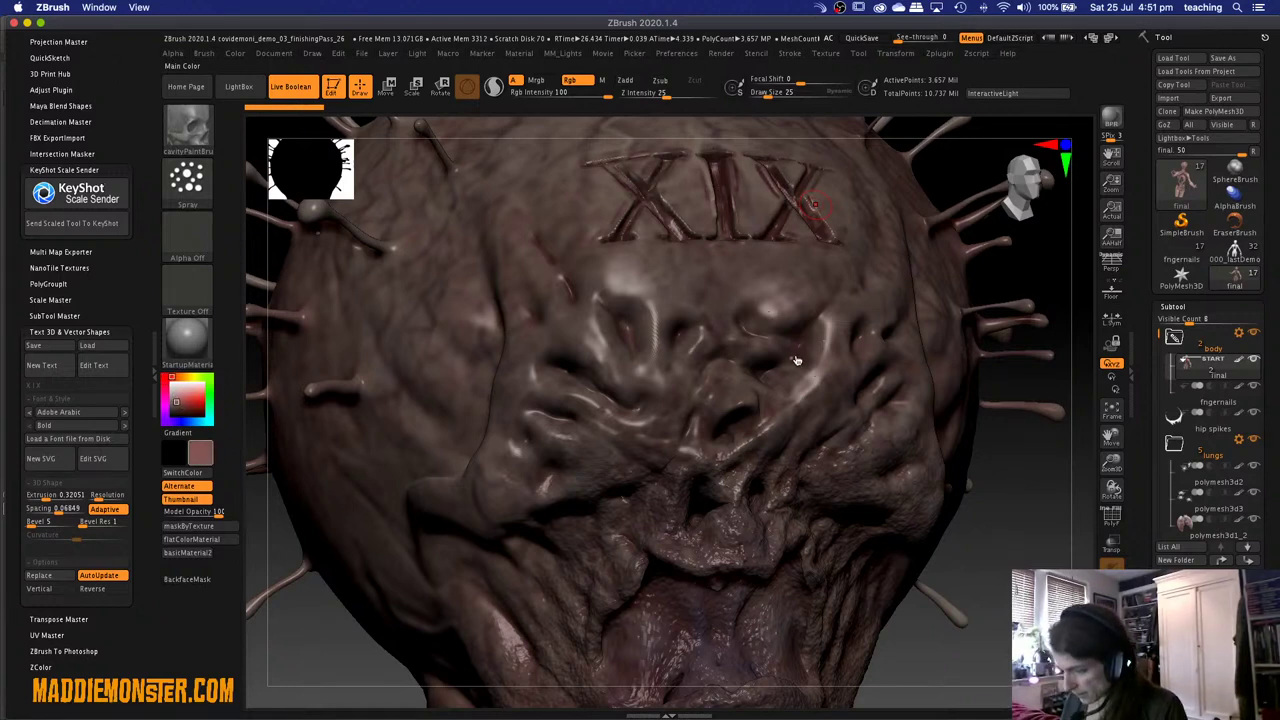
key(c)
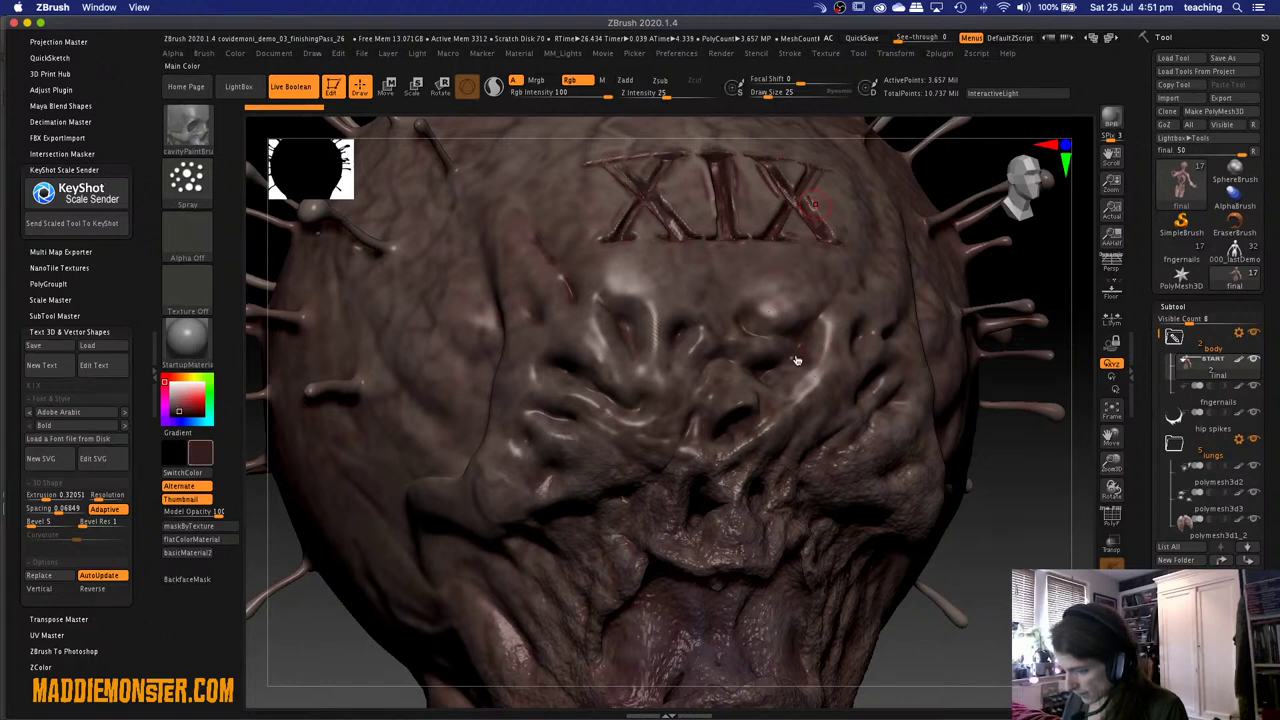
key(c)
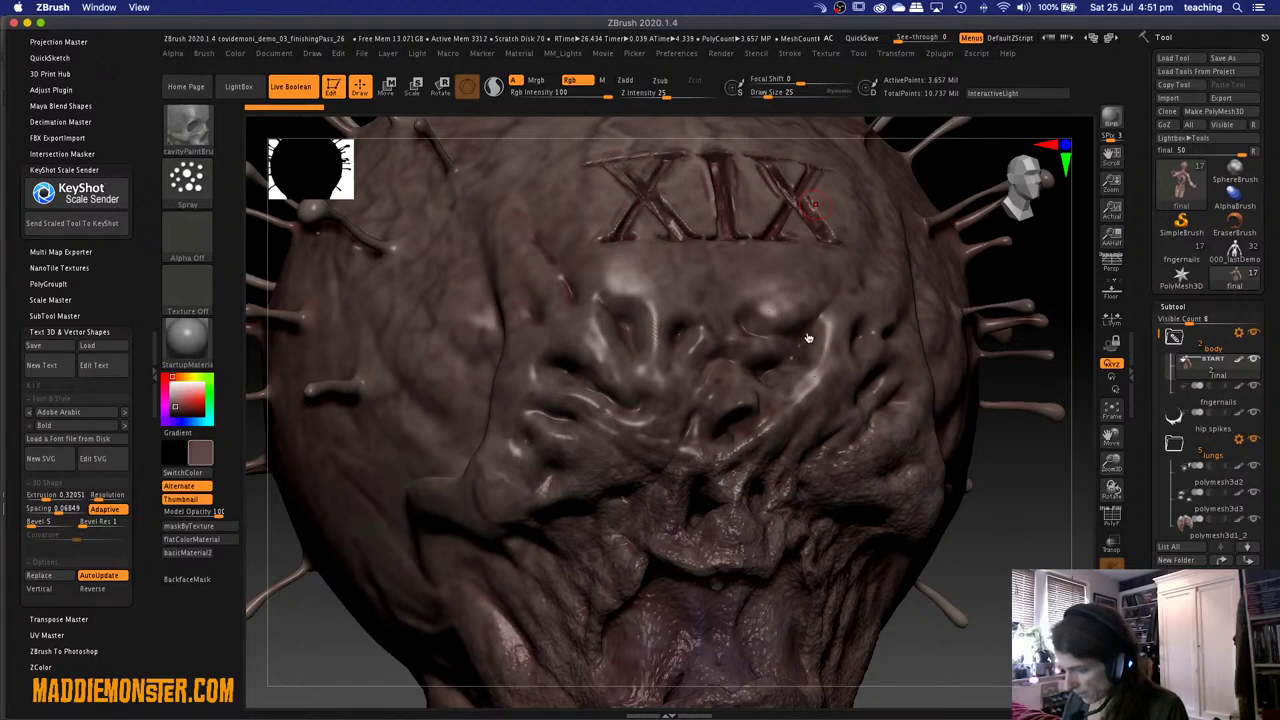
key(c)
key(c)
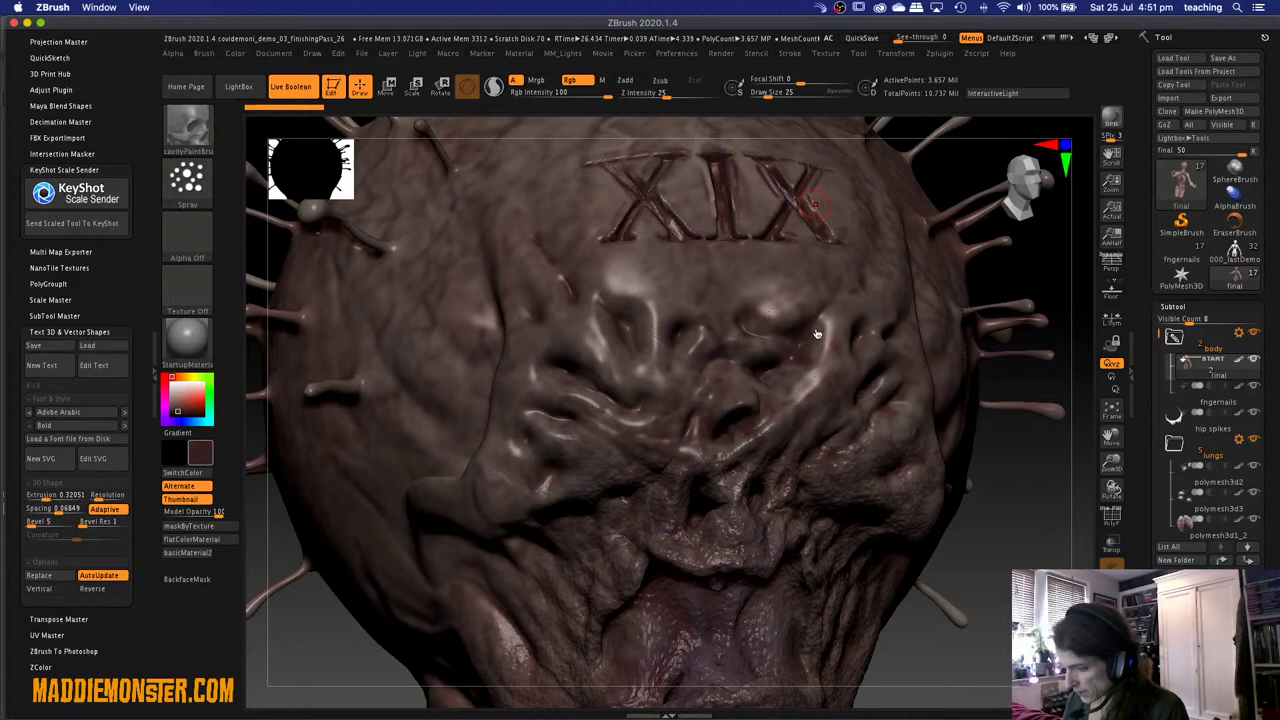
key(c)
key(c)
key(c)
key(c)
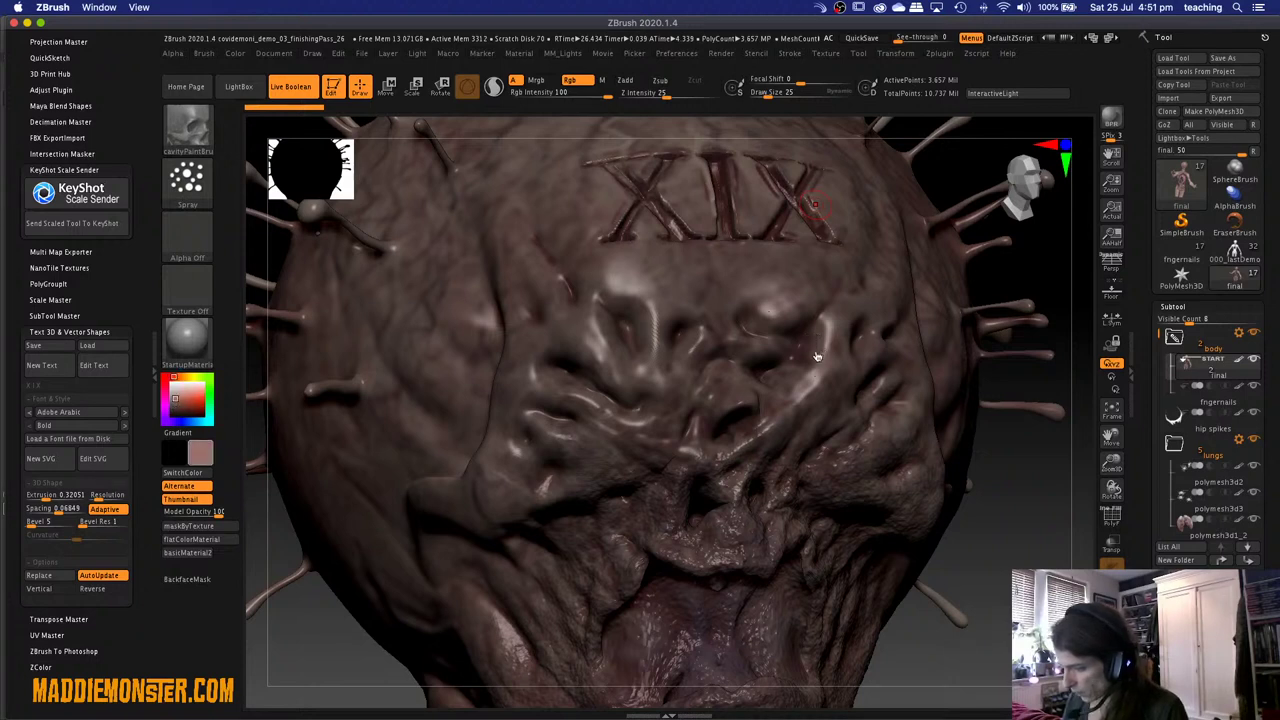
key(c)
key(c)
key(c)
key(c)
key(c)
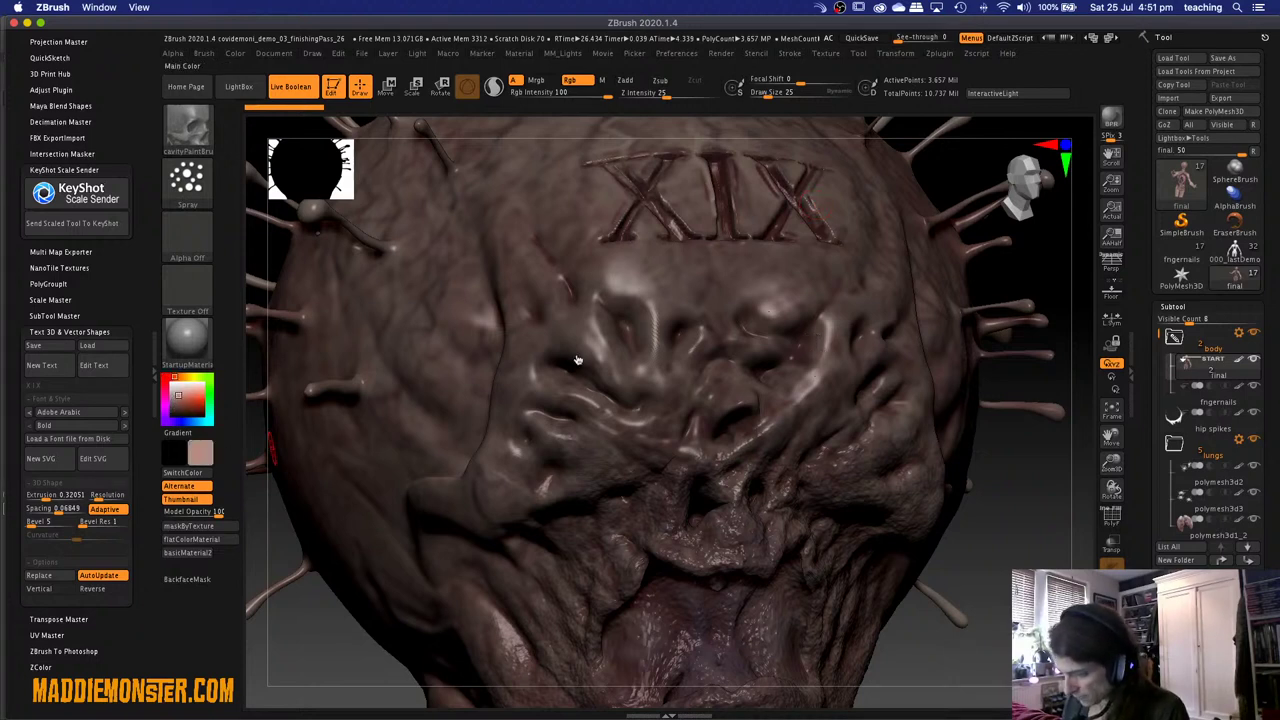
key(c)
key(c)
key(c)
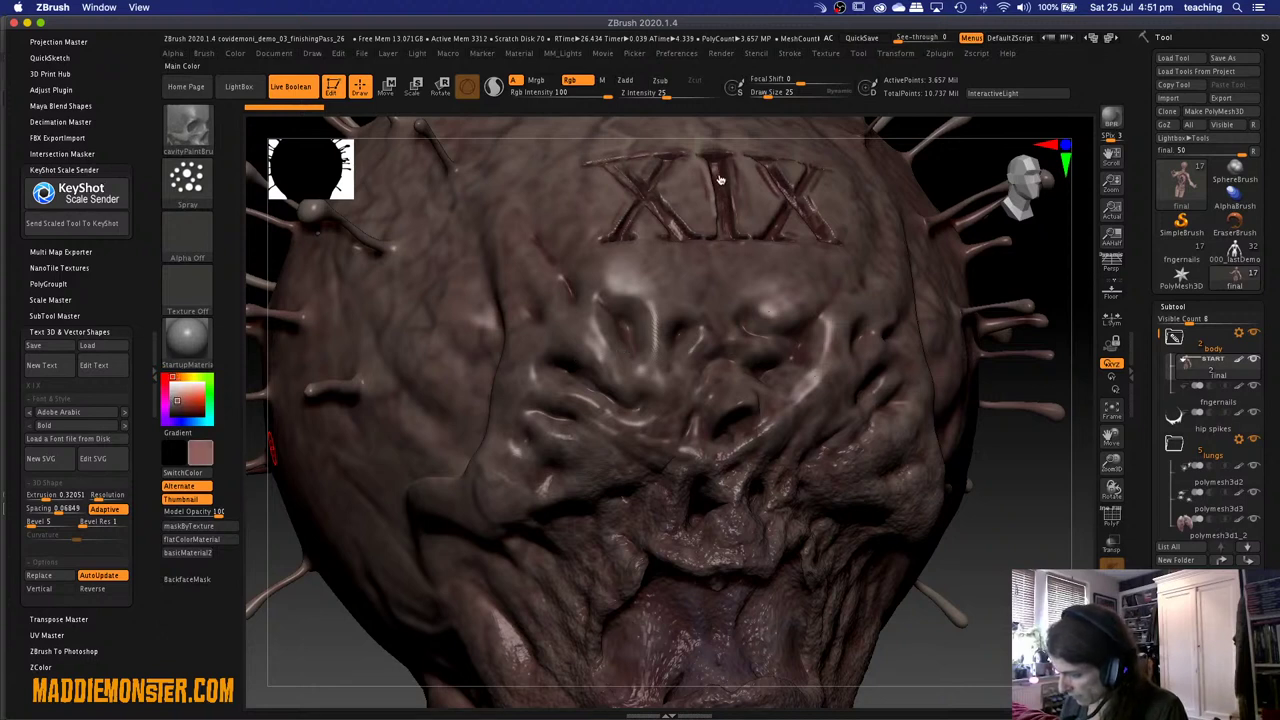
key(c)
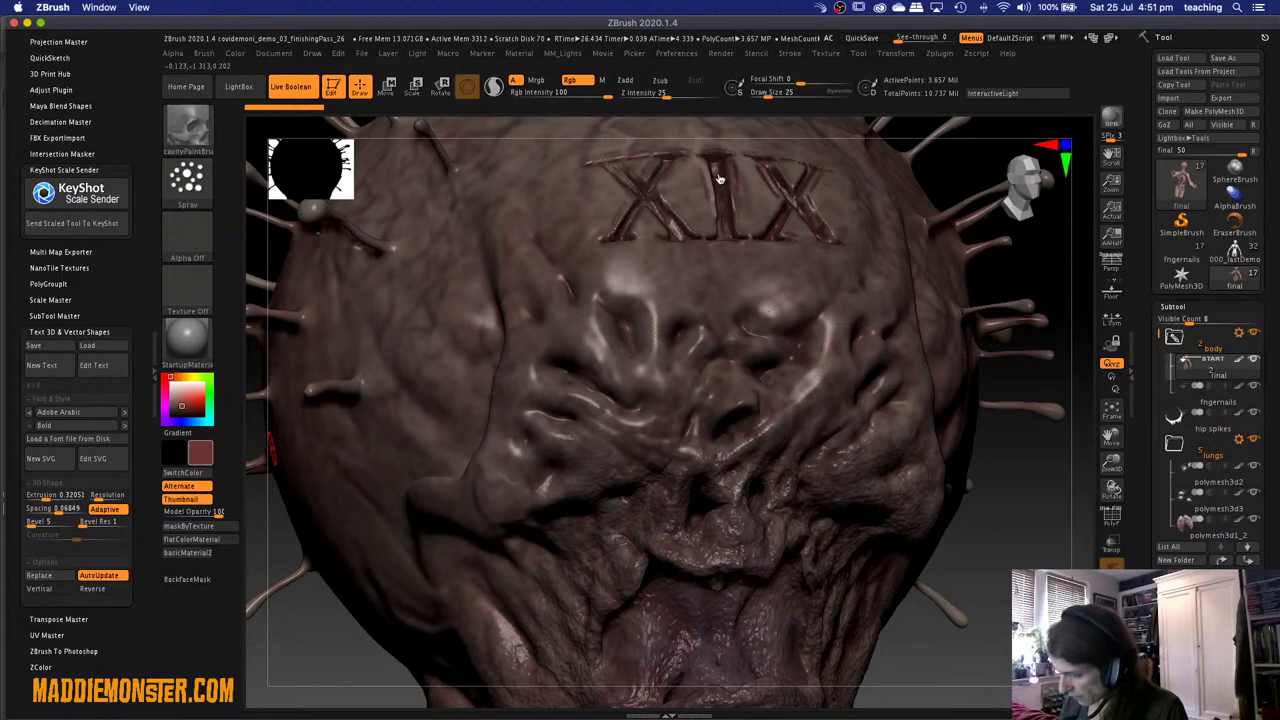
click(213, 461)
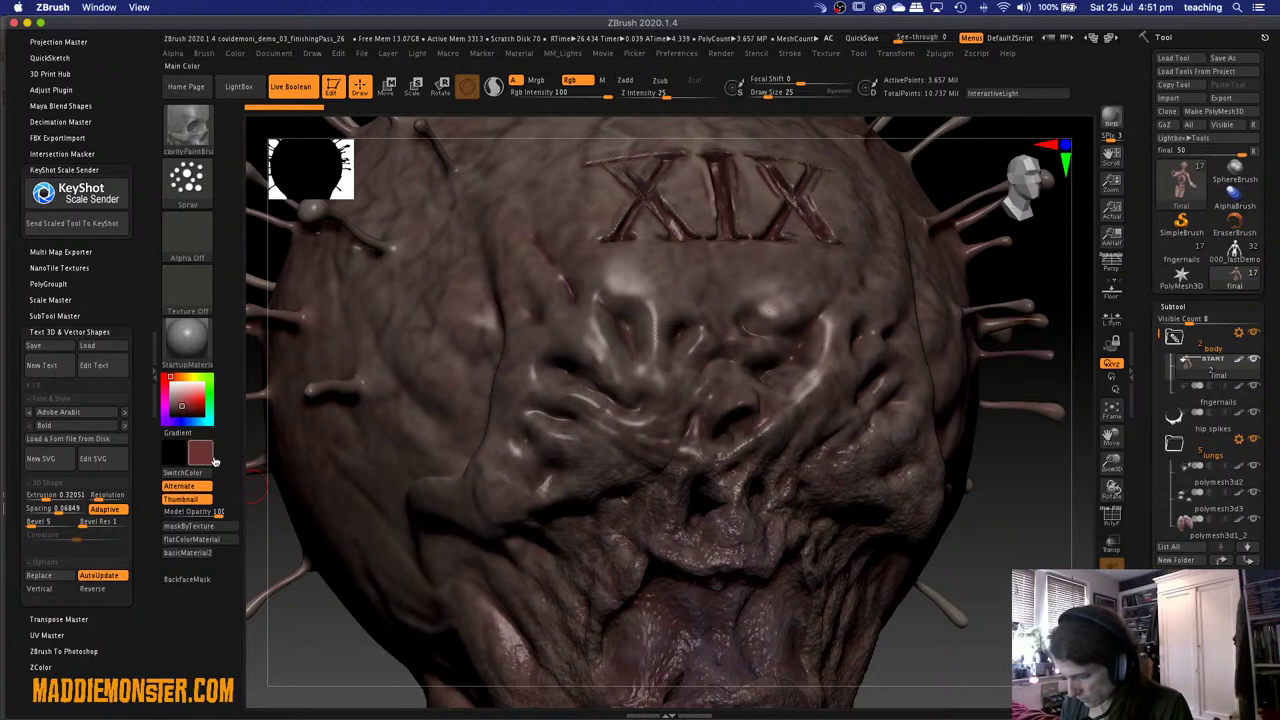
mouse_move(213, 461)
mouse_down()
mouse_move(182, 486)
mouse_move(249, 506)
mouse_up()
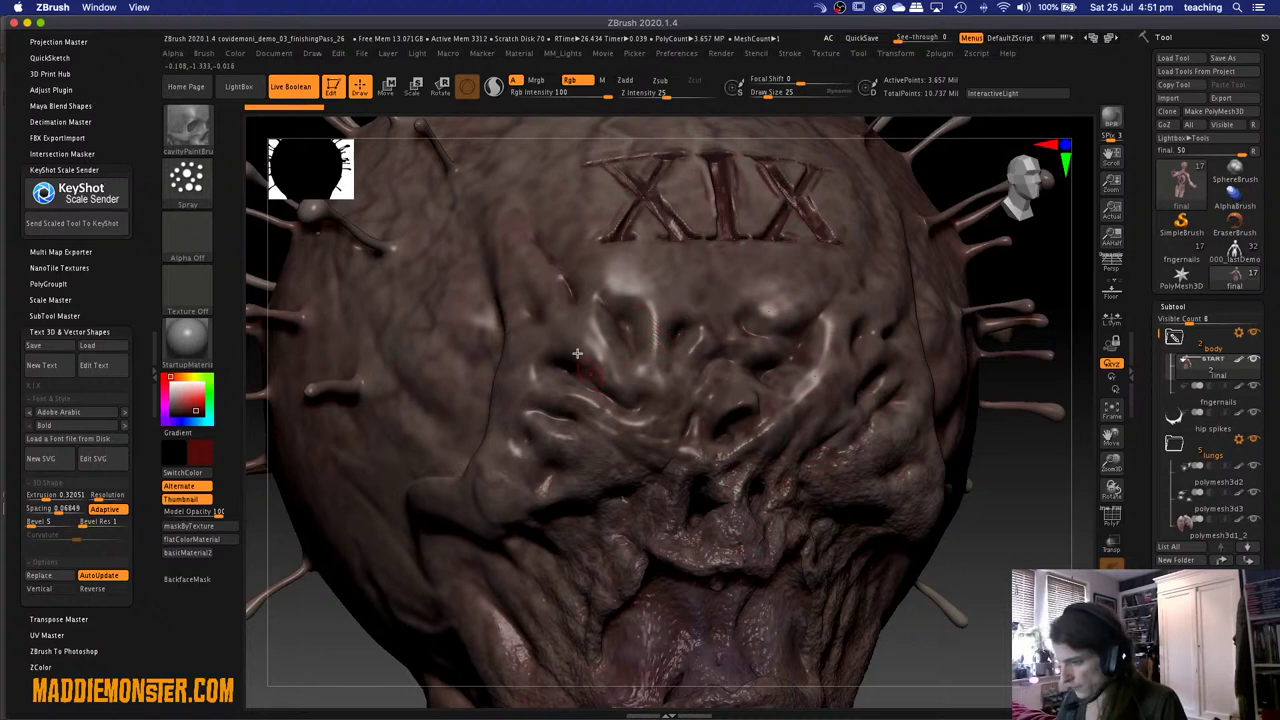
Paint dark red over the upper face, nose cavity, mouth and right cheek.
mouse_move(650, 345)
mouse_down()
mouse_move(628, 340)
mouse_move(620, 312)
mouse_up()
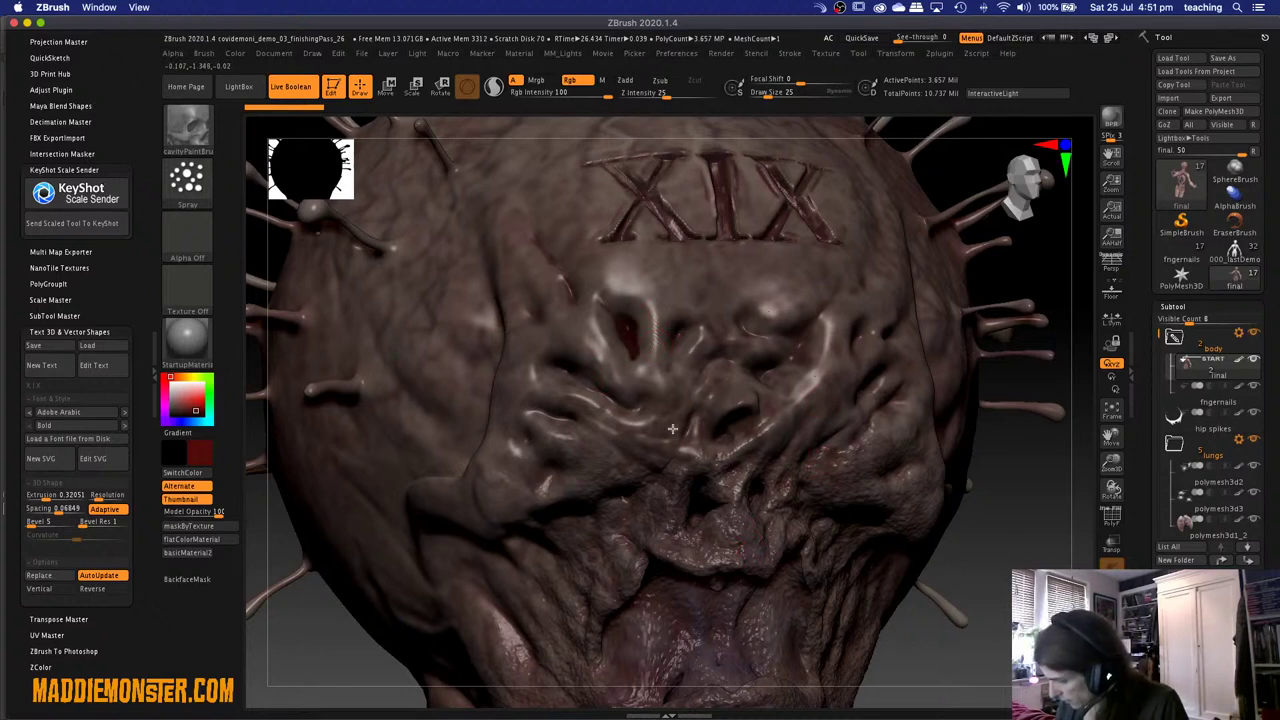
mouse_move(624, 424)
mouse_down()
mouse_move(802, 350)
mouse_move(615, 455)
mouse_move(824, 364)
mouse_move(814, 386)
mouse_move(570, 487)
mouse_move(760, 425)
mouse_up()
mouse_move(632, 539)
mouse_down()
mouse_move(655, 505)
mouse_move(705, 540)
mouse_move(528, 416)
mouse_move(598, 388)
mouse_move(661, 423)
mouse_up()
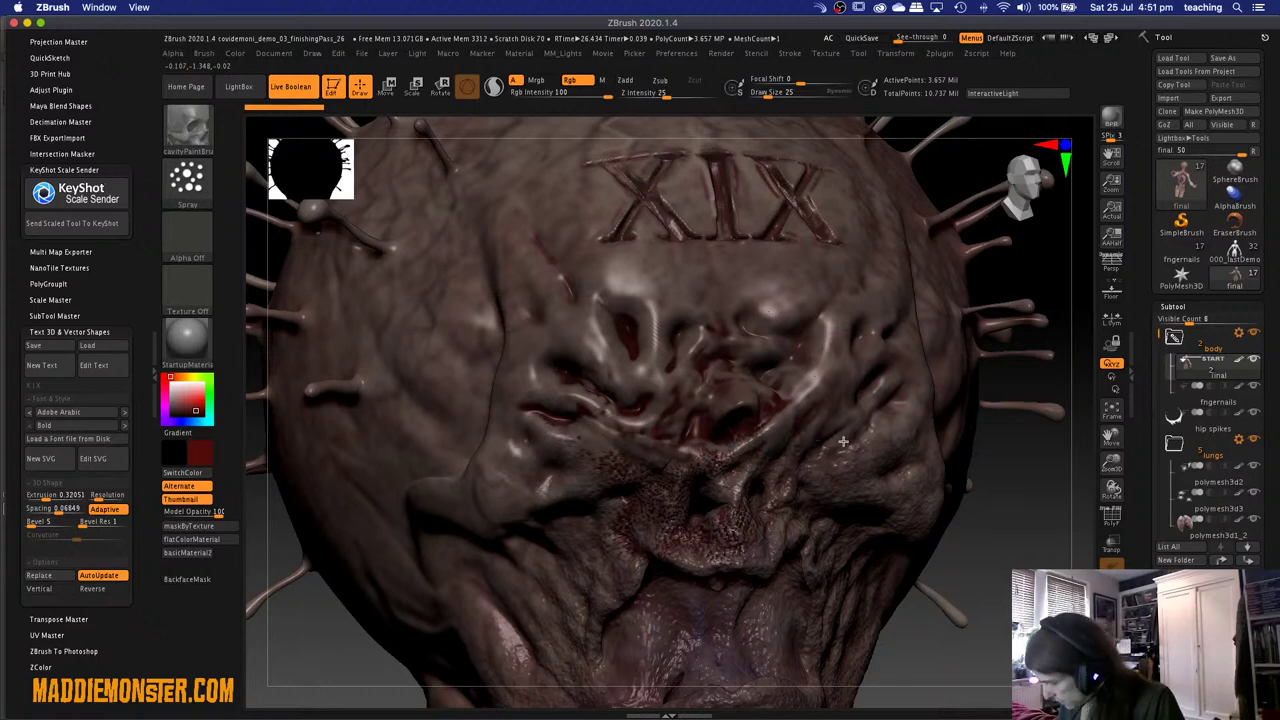
drag(835, 490, 865, 420)
Speckle dark red across the left cheek fold, brow and lower face.
drag(1000, 549, 805, 522)
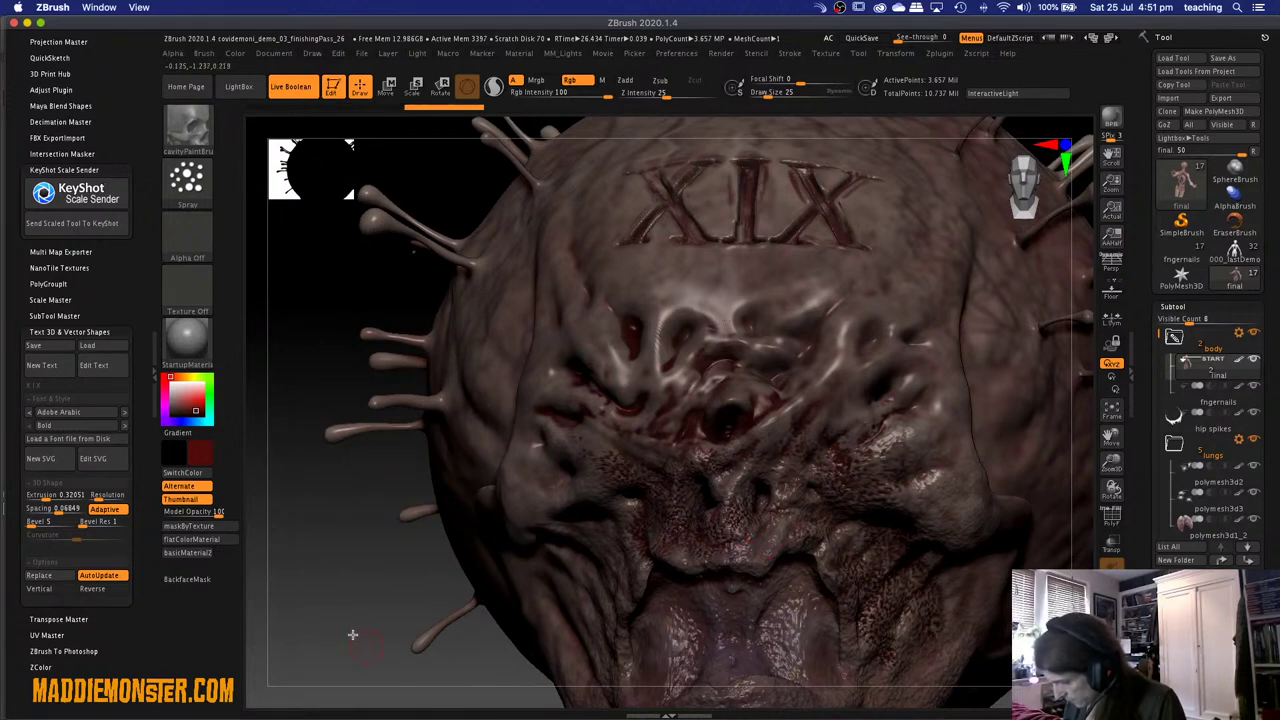
drag(340, 613, 348, 613)
drag(711, 507, 627, 622)
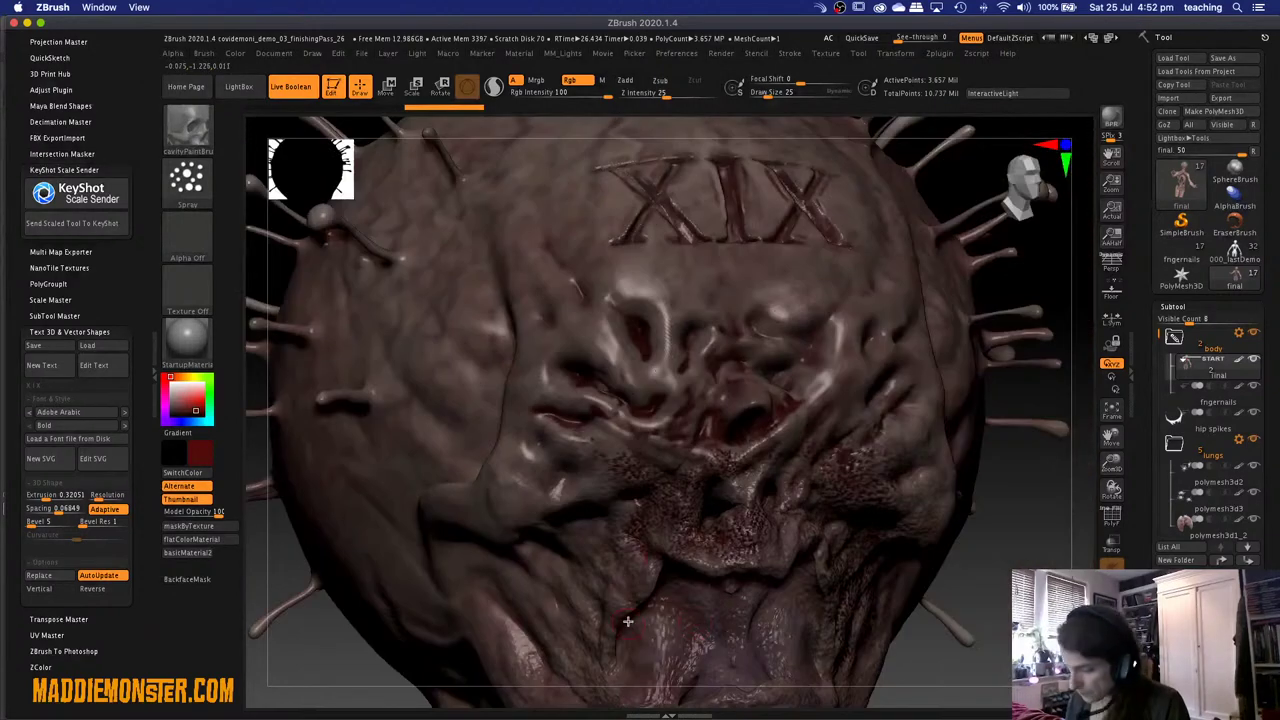
drag(657, 537, 600, 640)
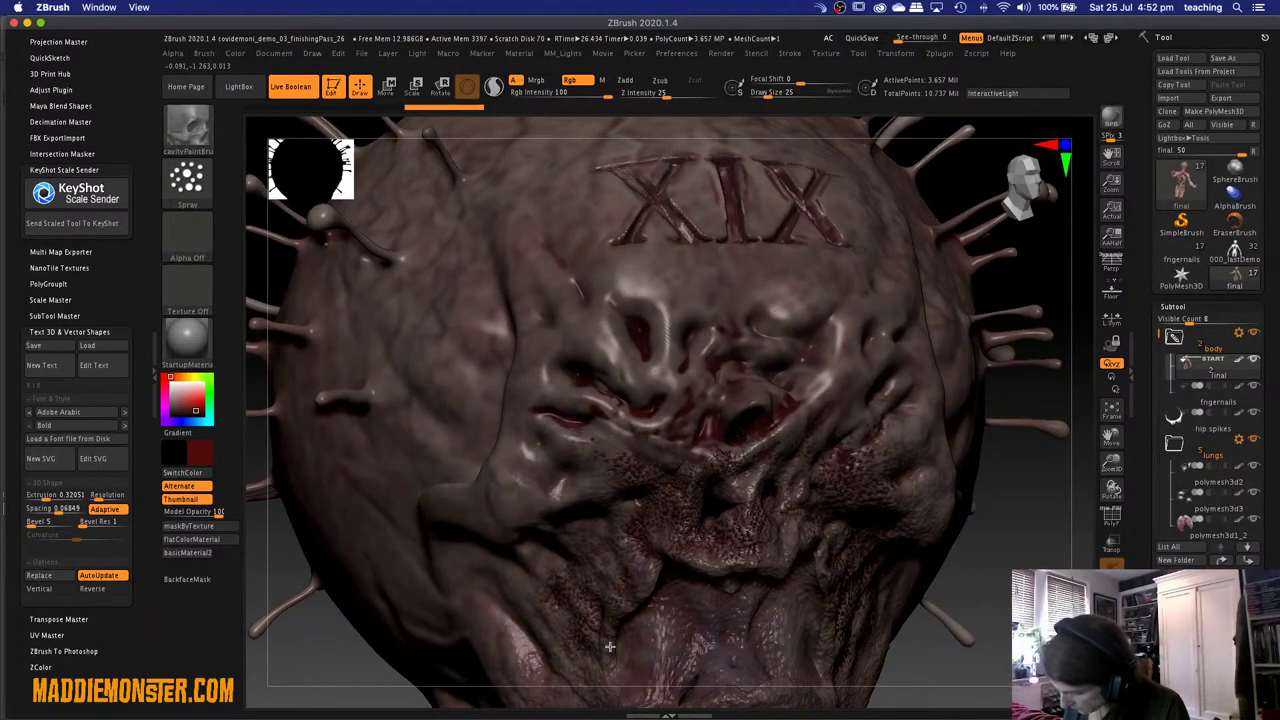
mouse_move(610, 555)
mouse_down()
mouse_move(540, 560)
mouse_move(541, 468)
mouse_move(574, 476)
mouse_up()
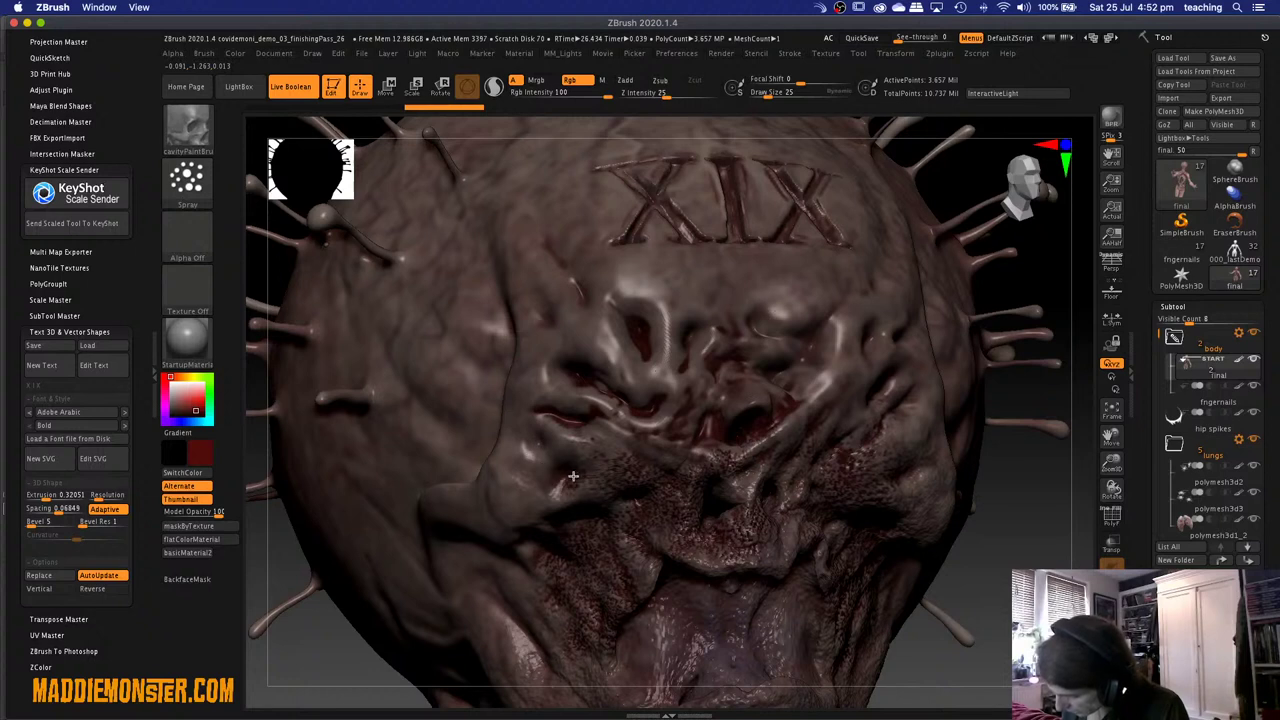
mouse_move(587, 293)
mouse_down()
mouse_move(558, 256)
mouse_move(620, 305)
mouse_up()
drag(755, 325, 830, 330)
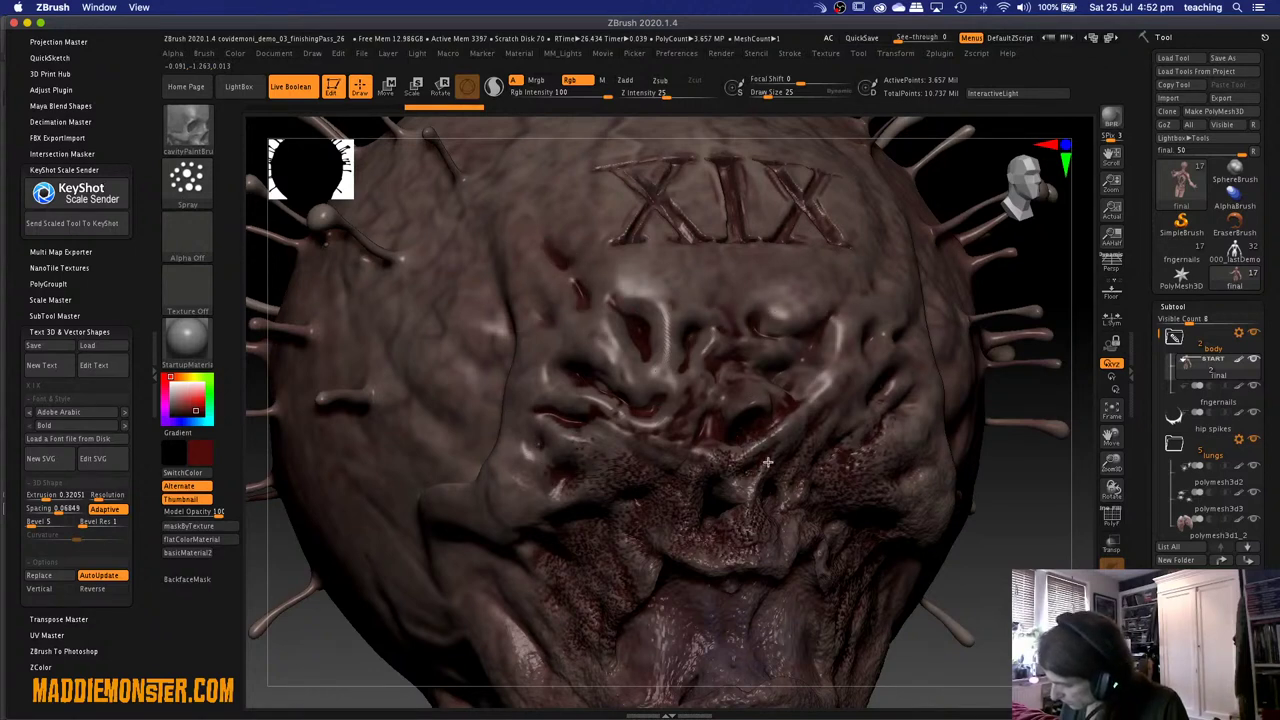
drag(800, 468, 767, 462)
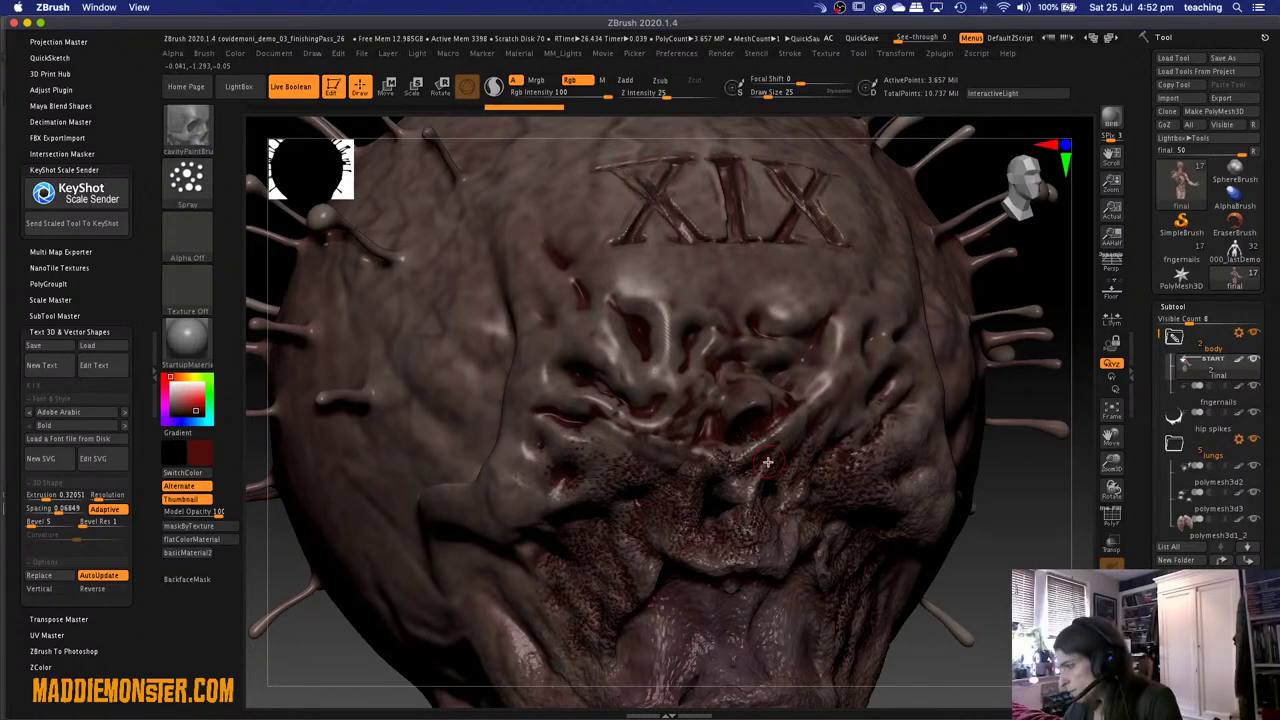
Open Masking > Mask By Cavity with its Cavity Profile curve, plus the Brush palette.
click(1197, 306)
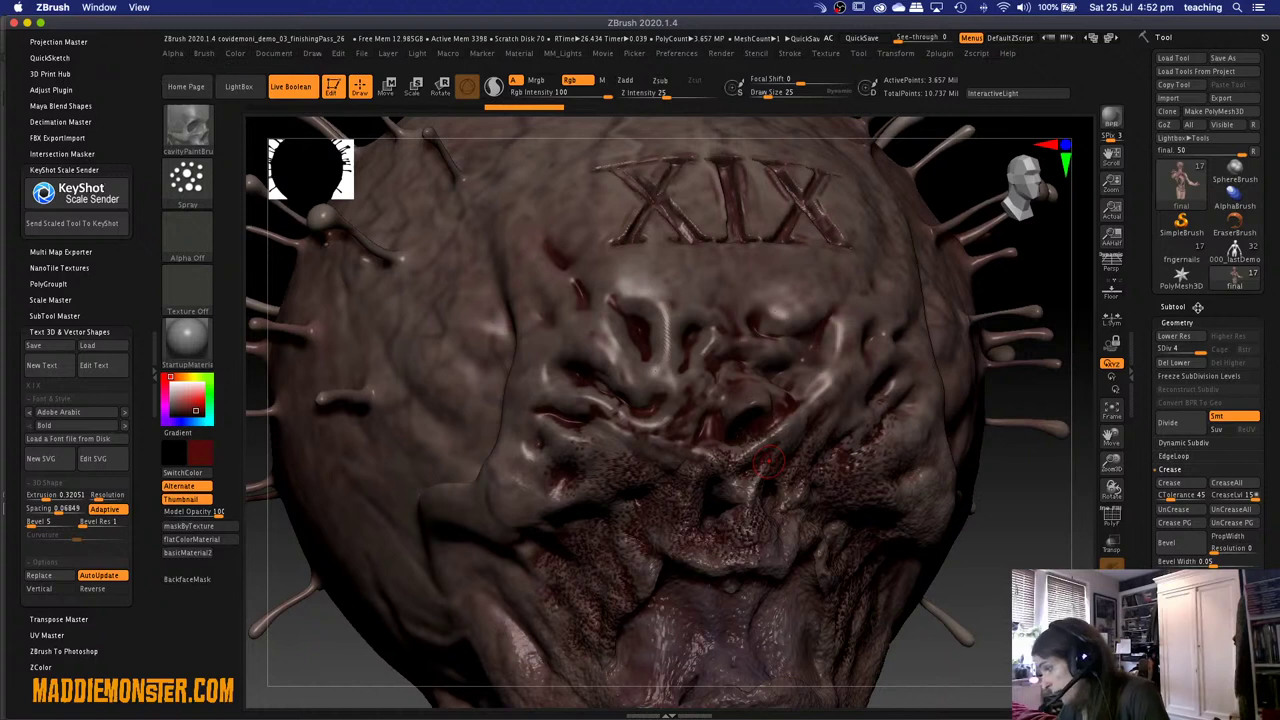
click(1177, 322)
click(1184, 240)
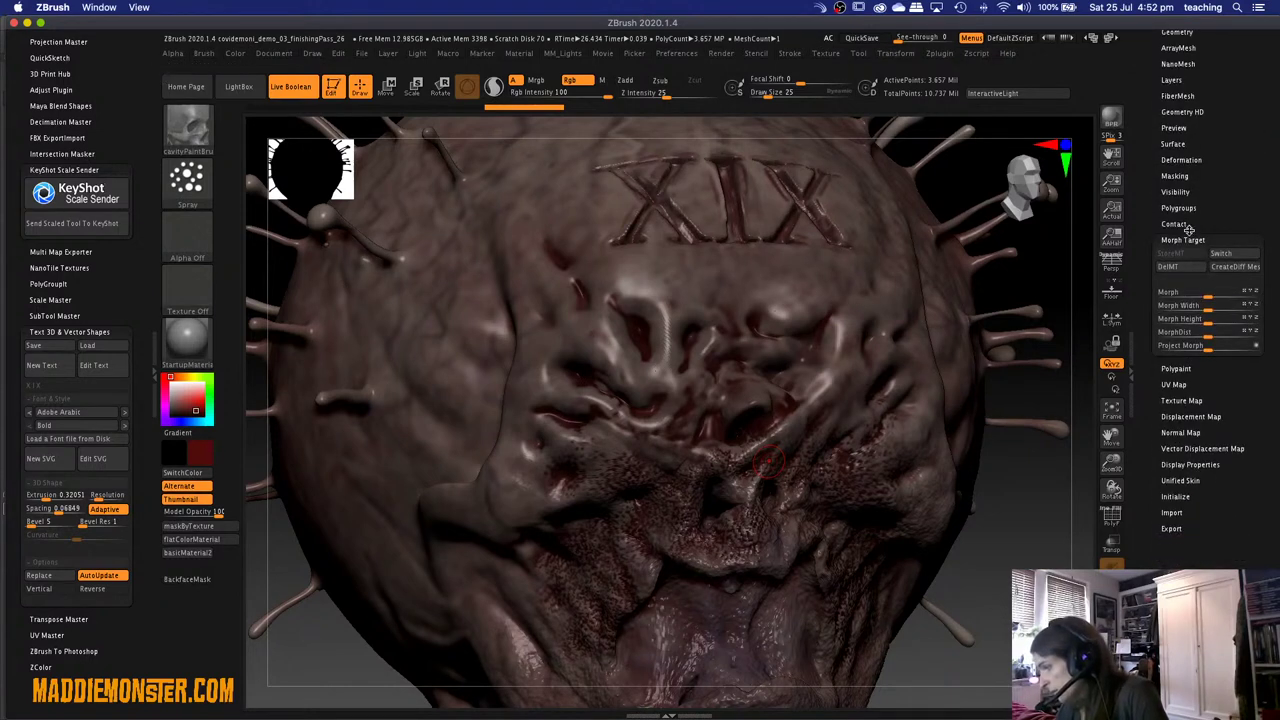
click(1186, 239)
click(1199, 176)
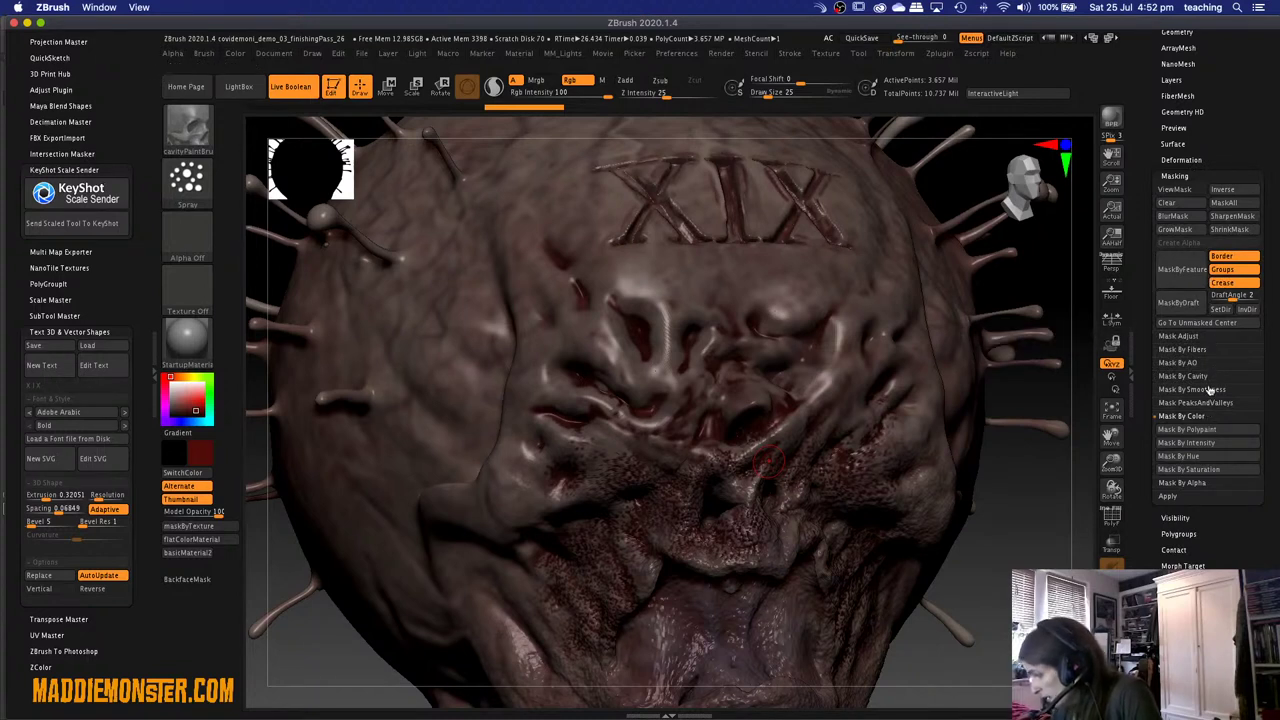
click(1190, 376)
click(1234, 416)
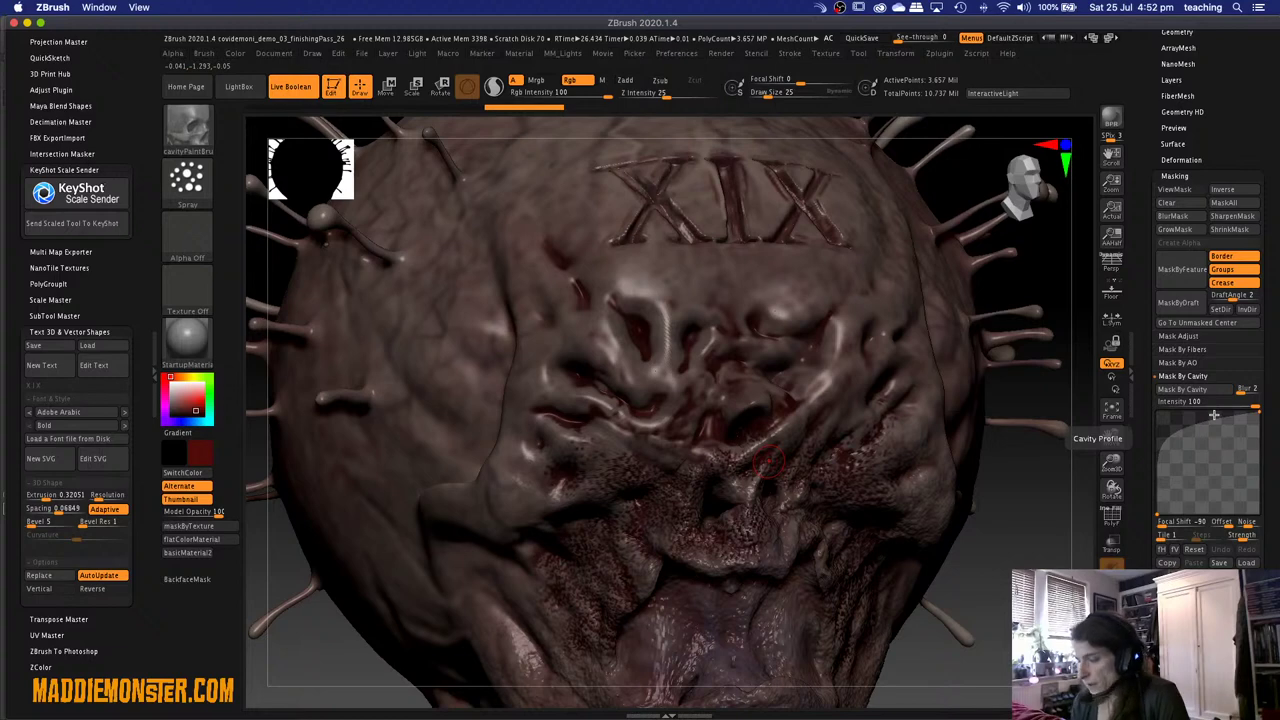
mouse_move(936, 666)
mouse_down()
mouse_move(915, 664)
mouse_move(937, 659)
mouse_up()
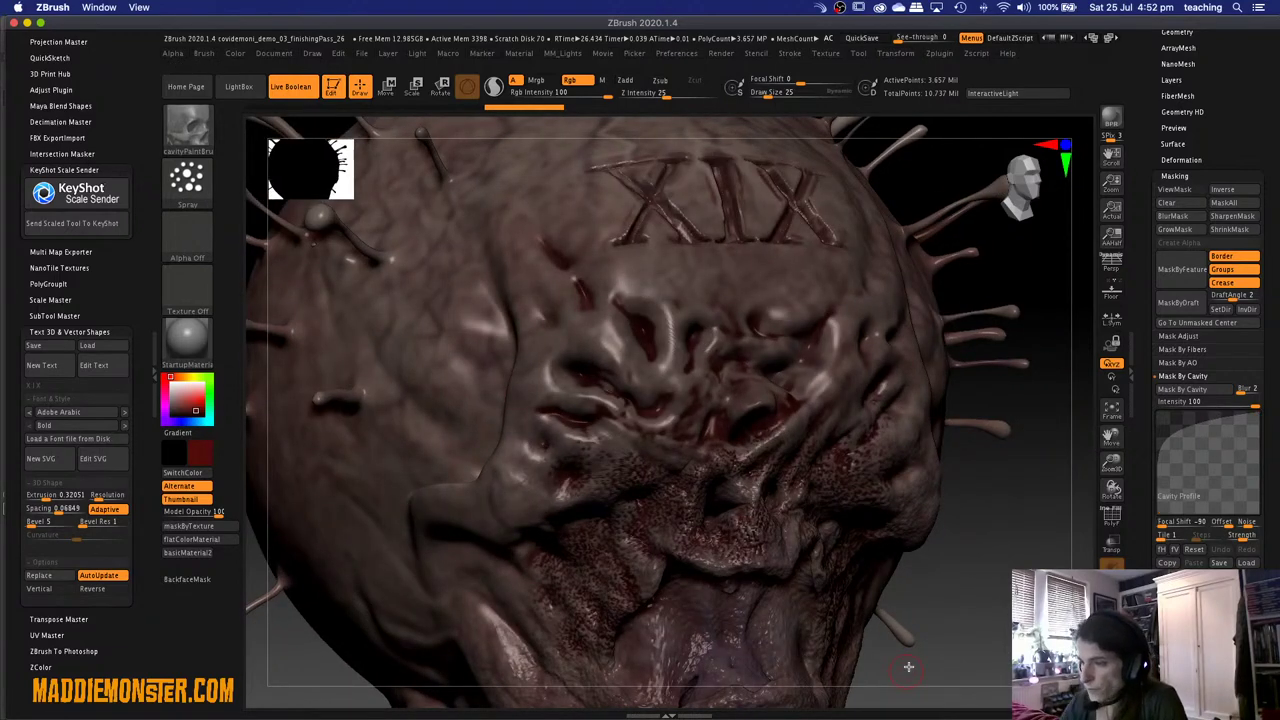
click(205, 55)
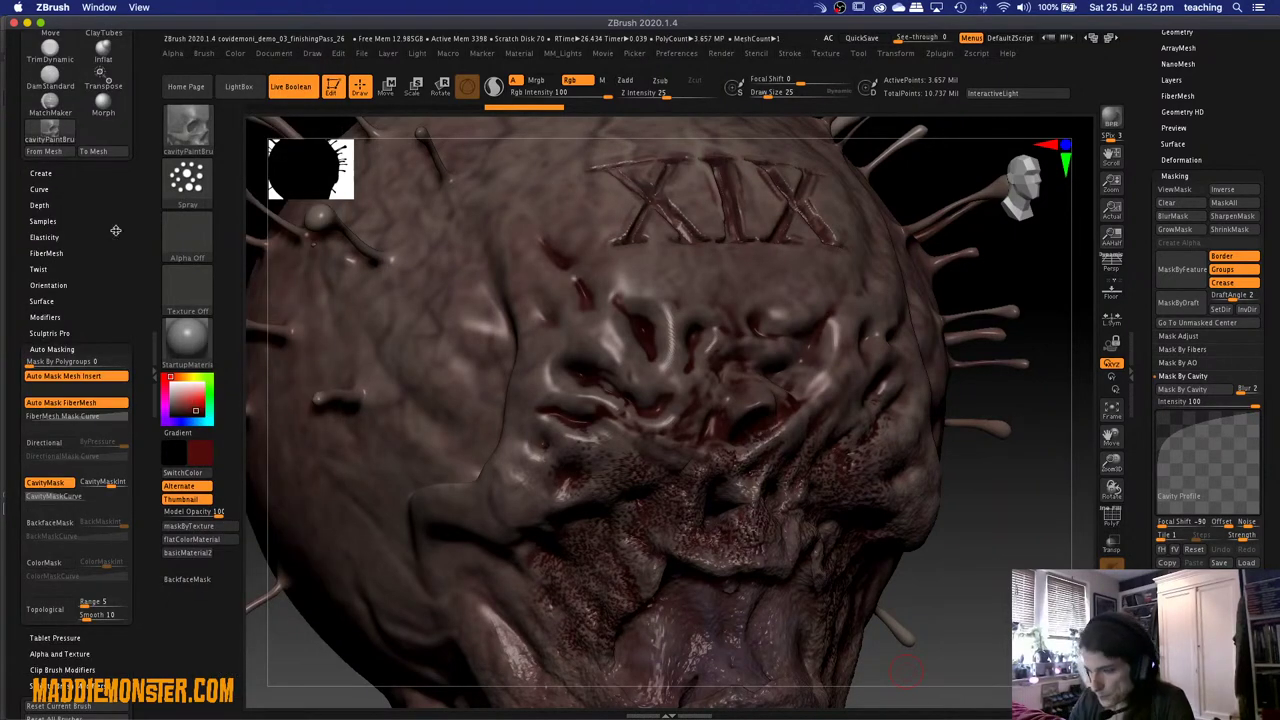
Try Alpha 07 with a speckled red stroke on the cheek, then undo it.
drag(115, 230, 131, 362)
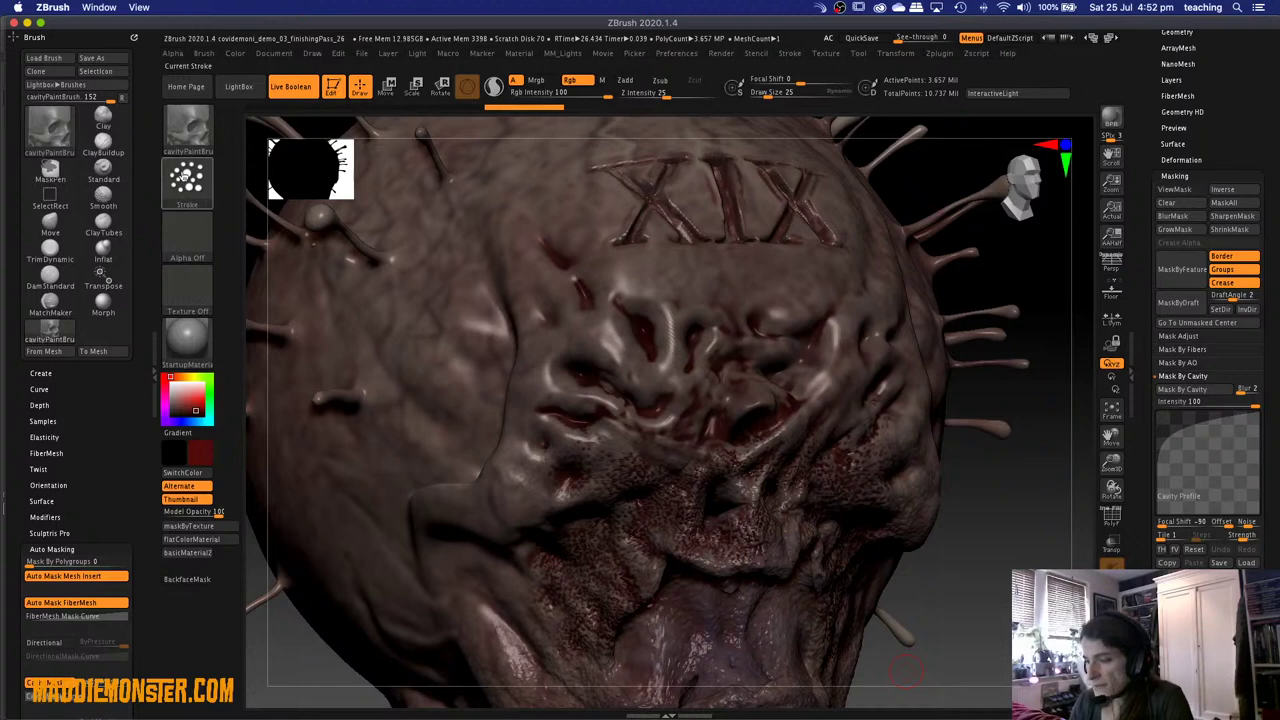
click(187, 238)
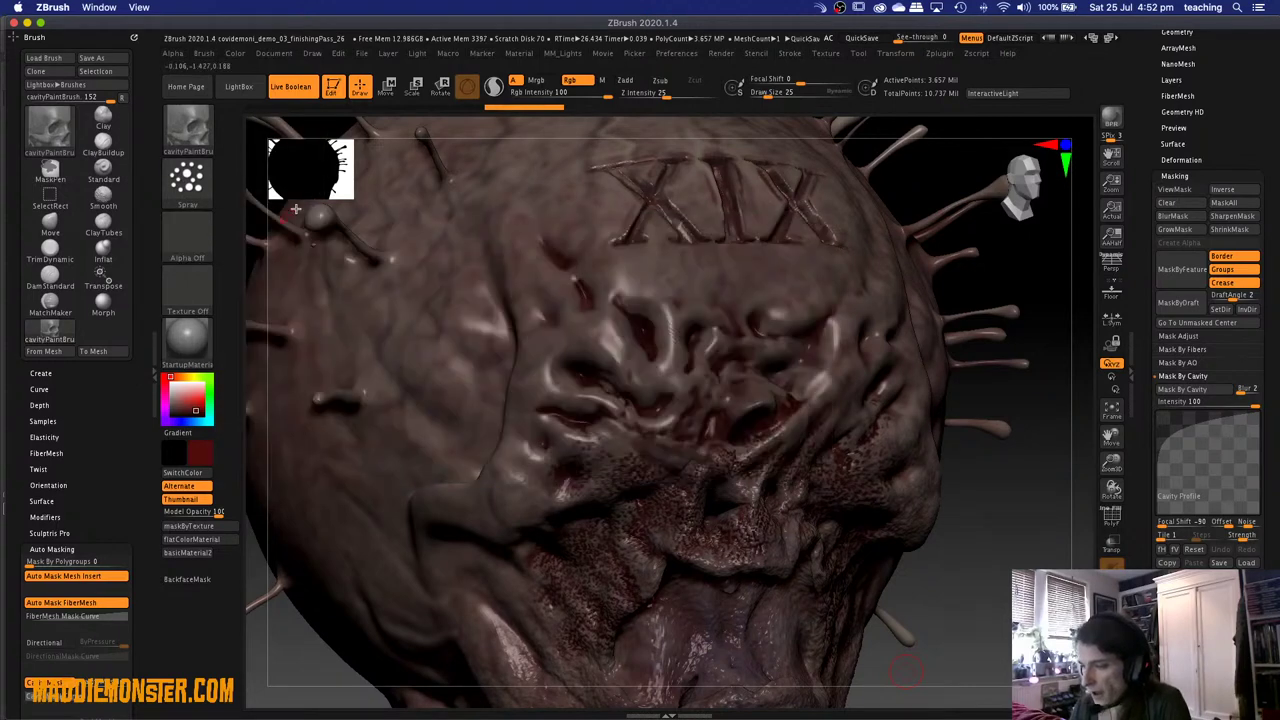
click(187, 238)
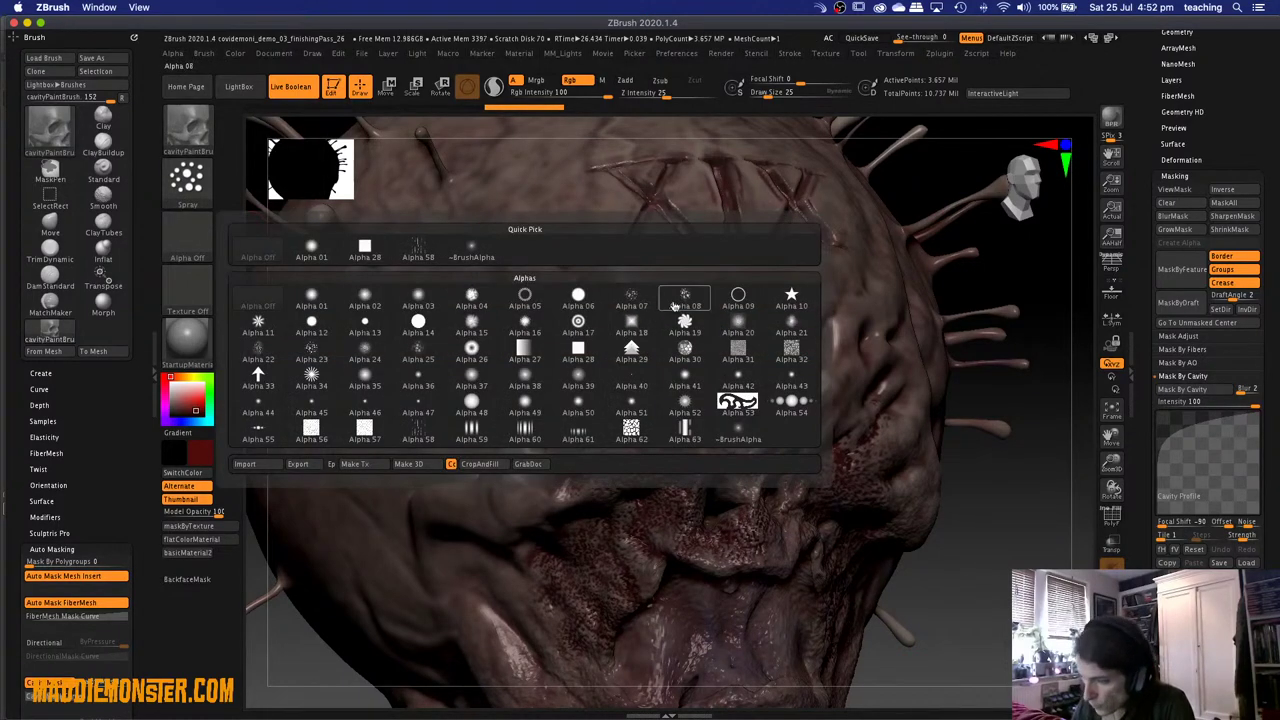
click(631, 298)
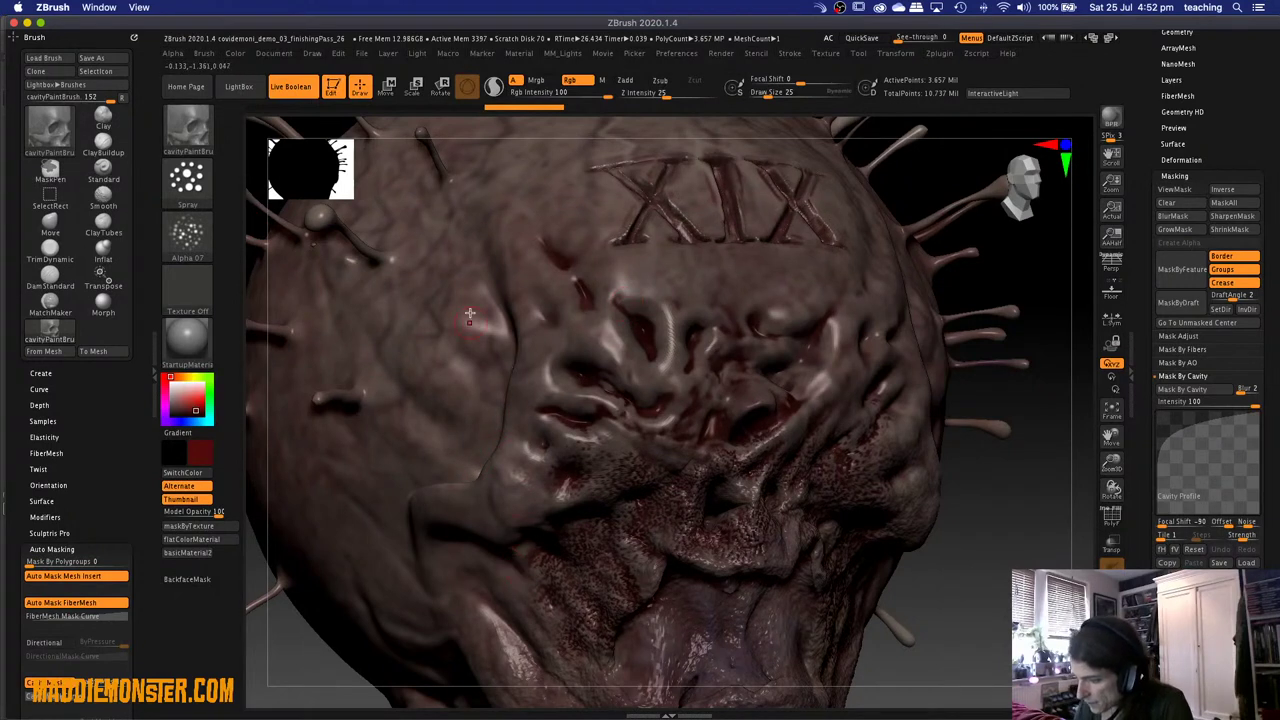
mouse_move(486, 406)
mouse_down()
mouse_move(404, 337)
mouse_move(500, 254)
mouse_move(515, 370)
mouse_move(482, 453)
mouse_move(520, 317)
mouse_move(444, 230)
mouse_move(374, 354)
mouse_move(464, 448)
mouse_move(561, 386)
mouse_up()
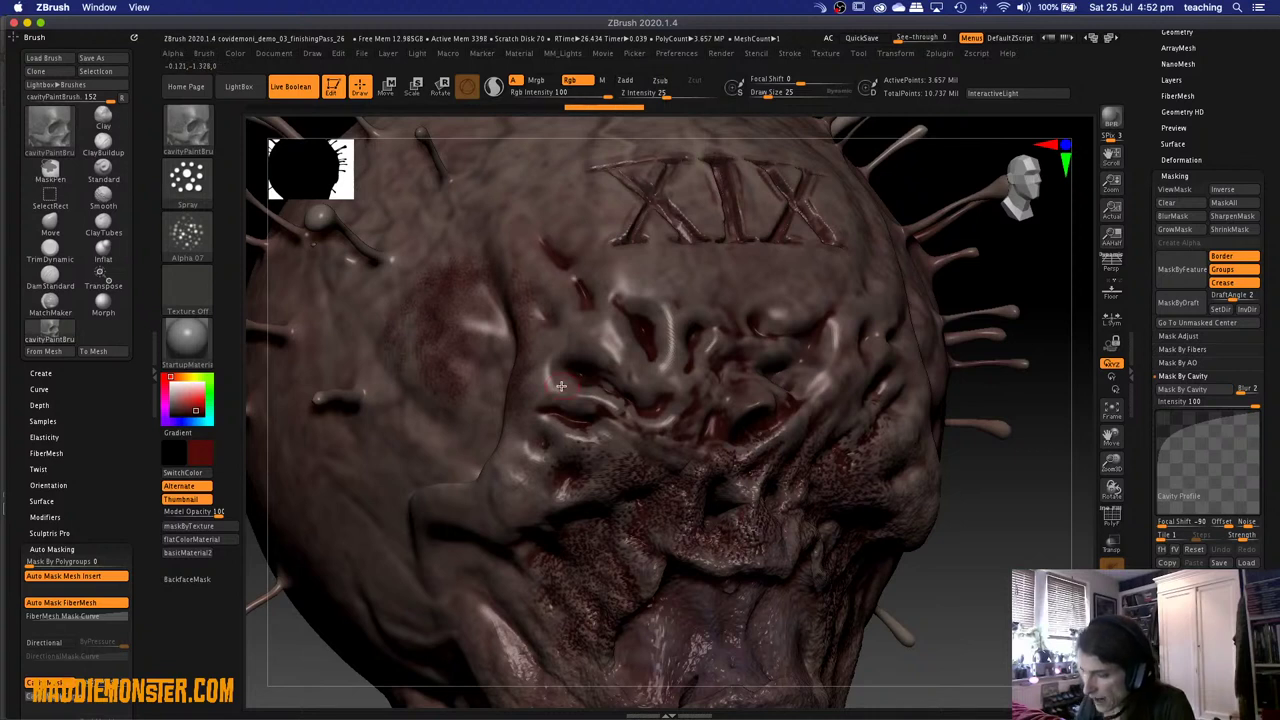
key(ctrl)
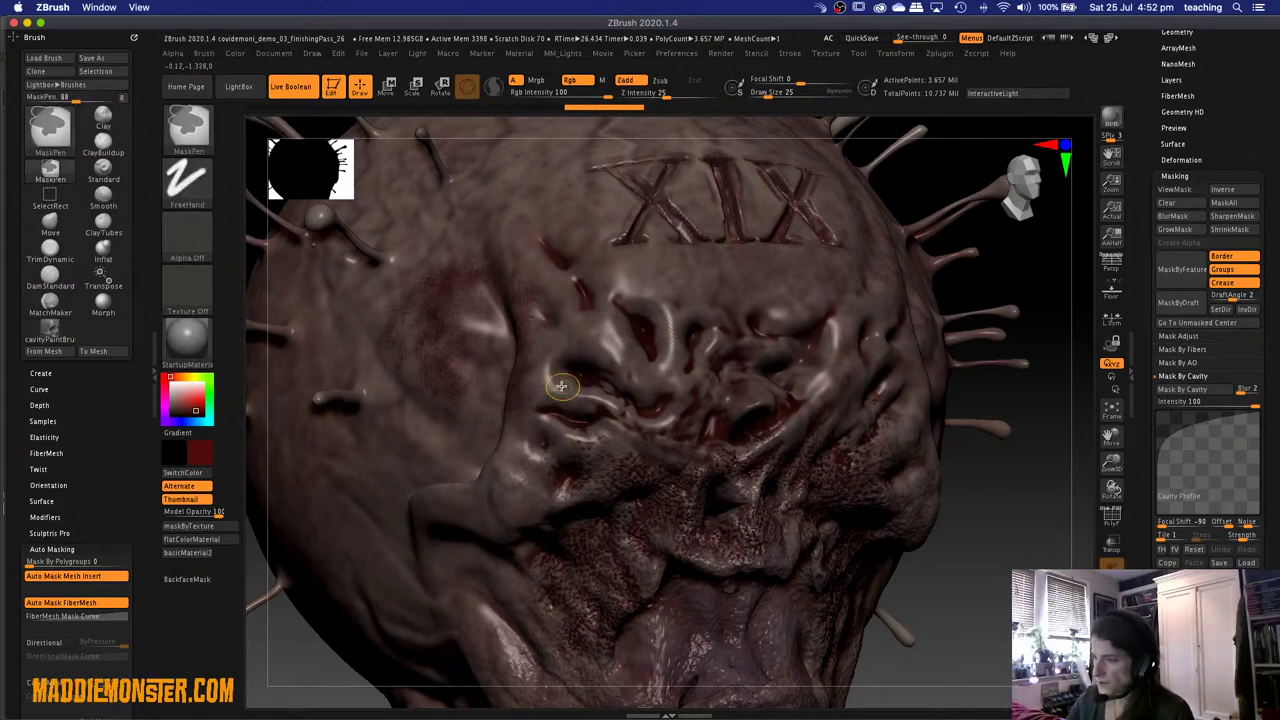
key(ctrl+z)
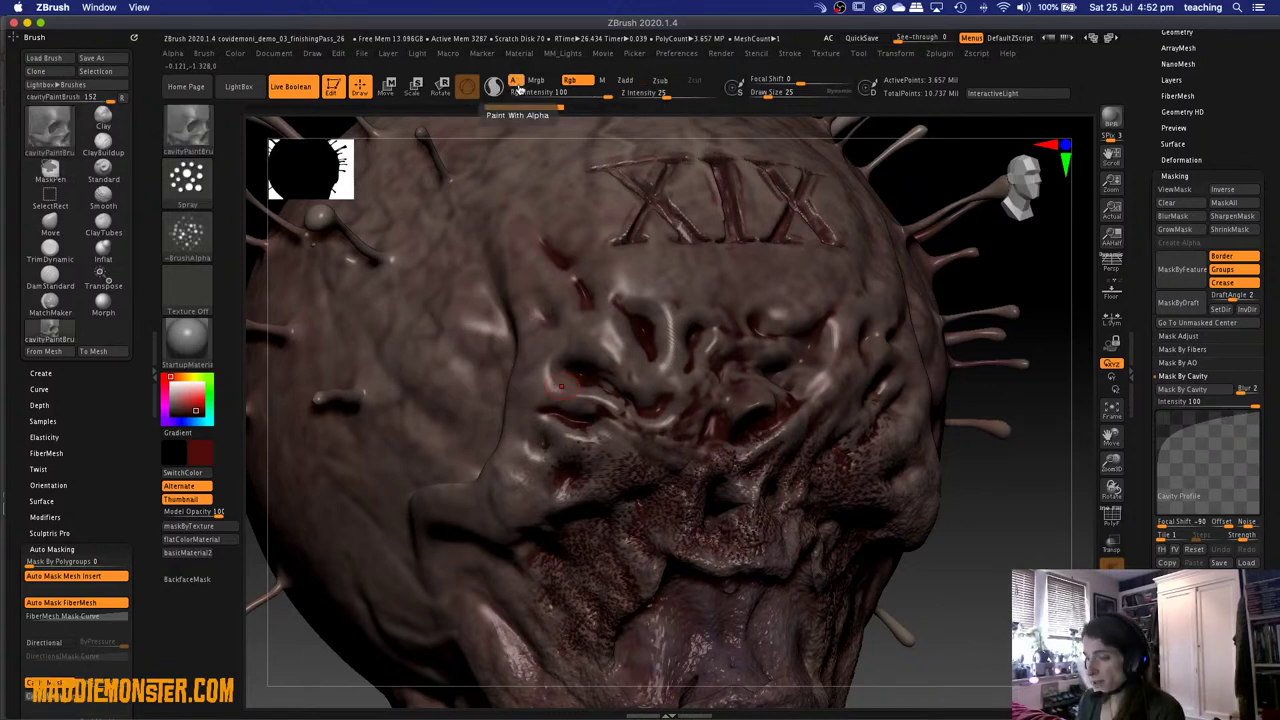
Set the brush alpha to Alpha Off and bring up the Auto Masking options.
click(187, 235)
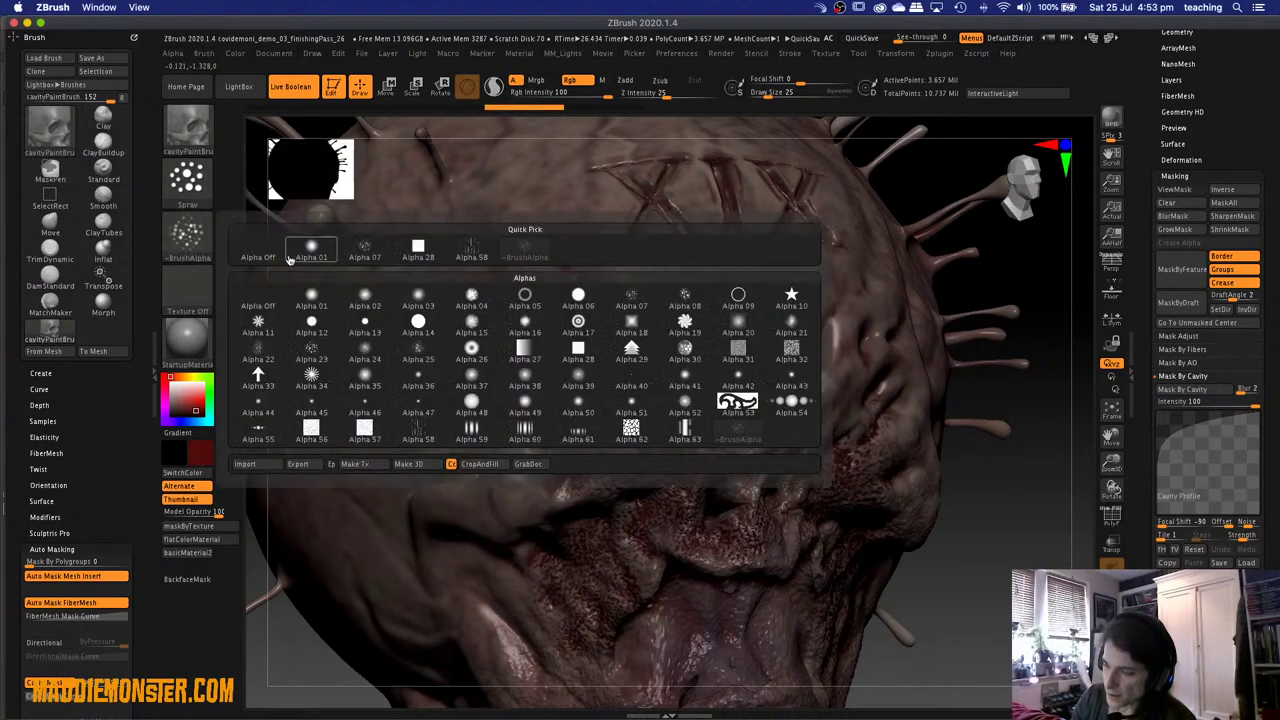
click(259, 258)
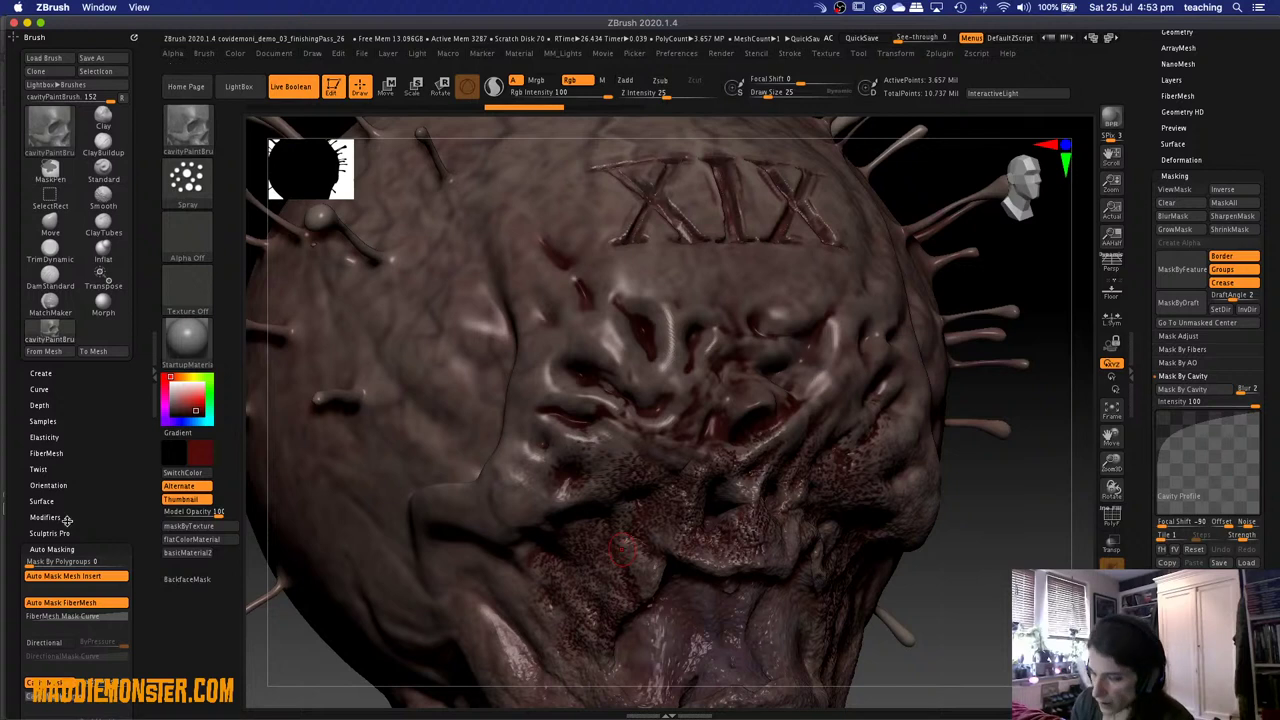
scroll(93, 484, down, 3)
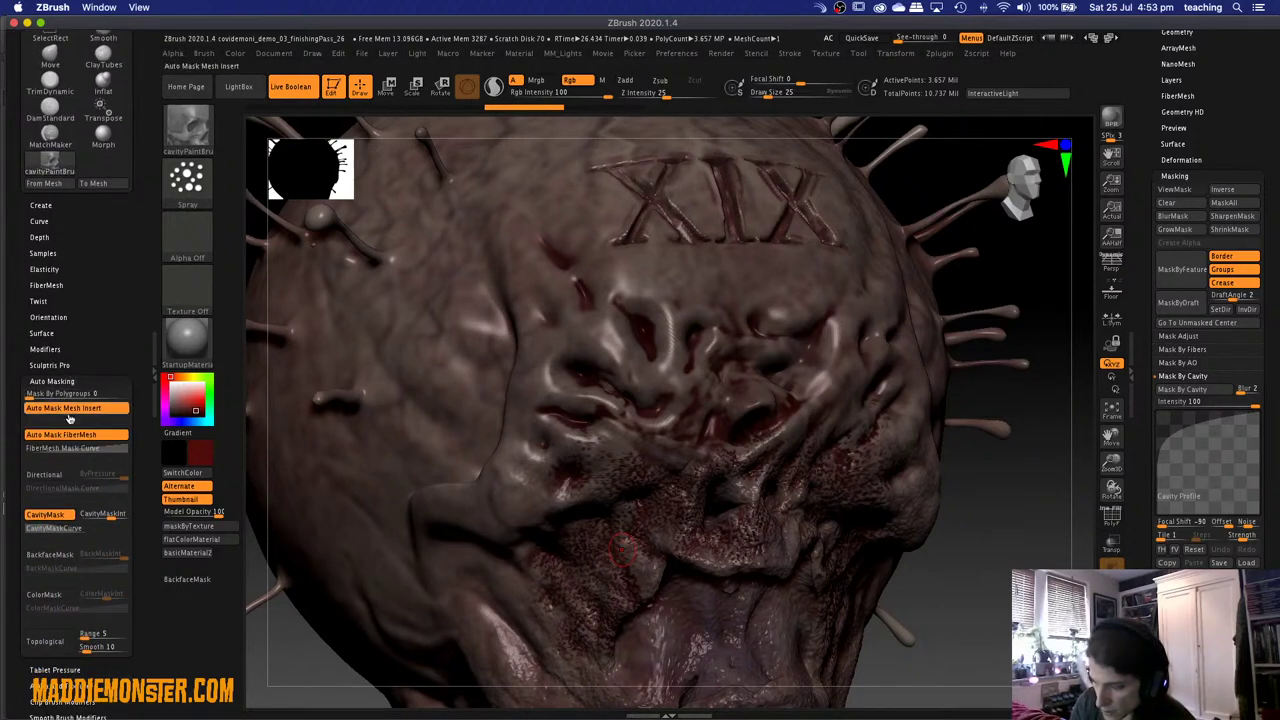
Expand the CavityMask curve and set CavityMaskInt to 0, then about -82.
click(92, 527)
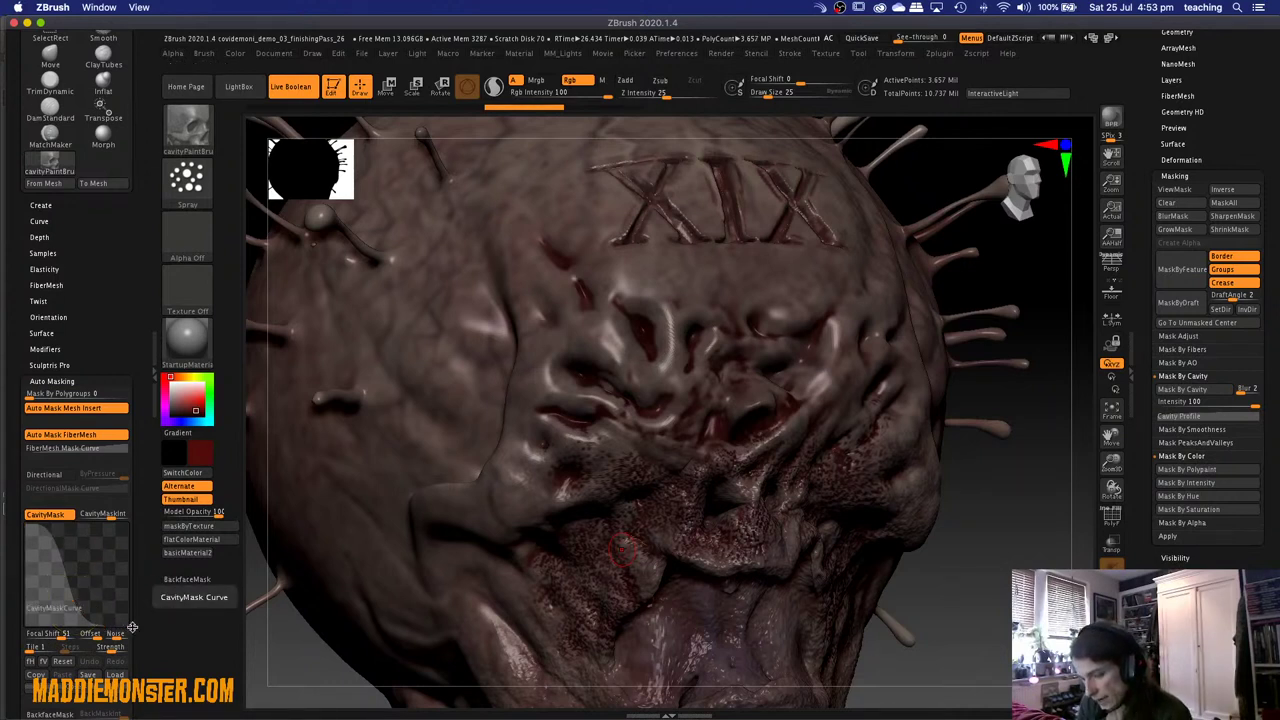
click(100, 513)
text(0)
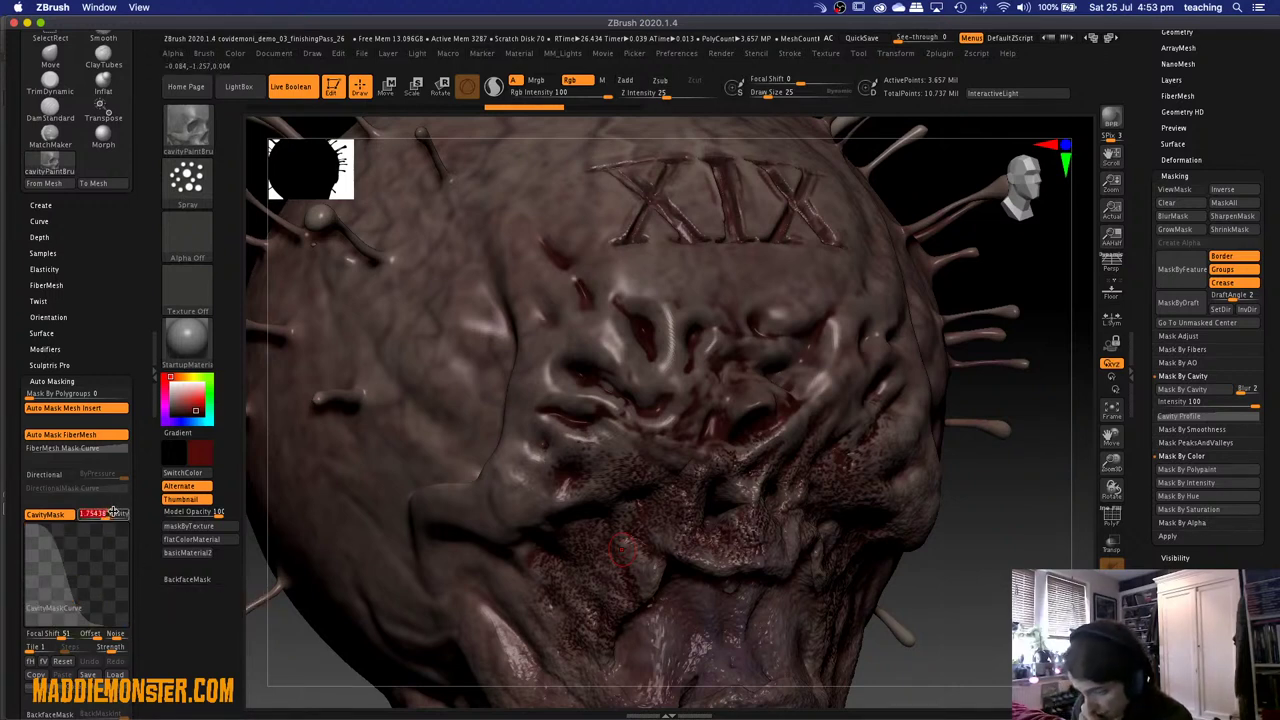
key(Return)
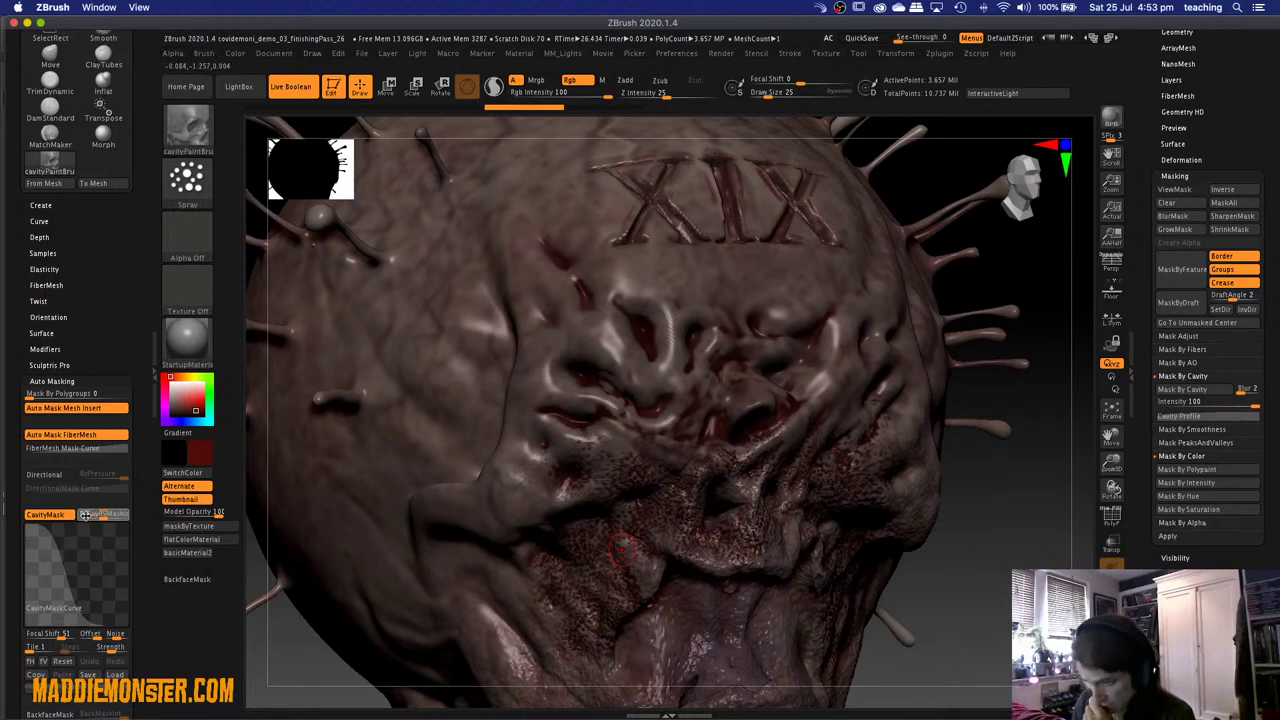
click(85, 514)
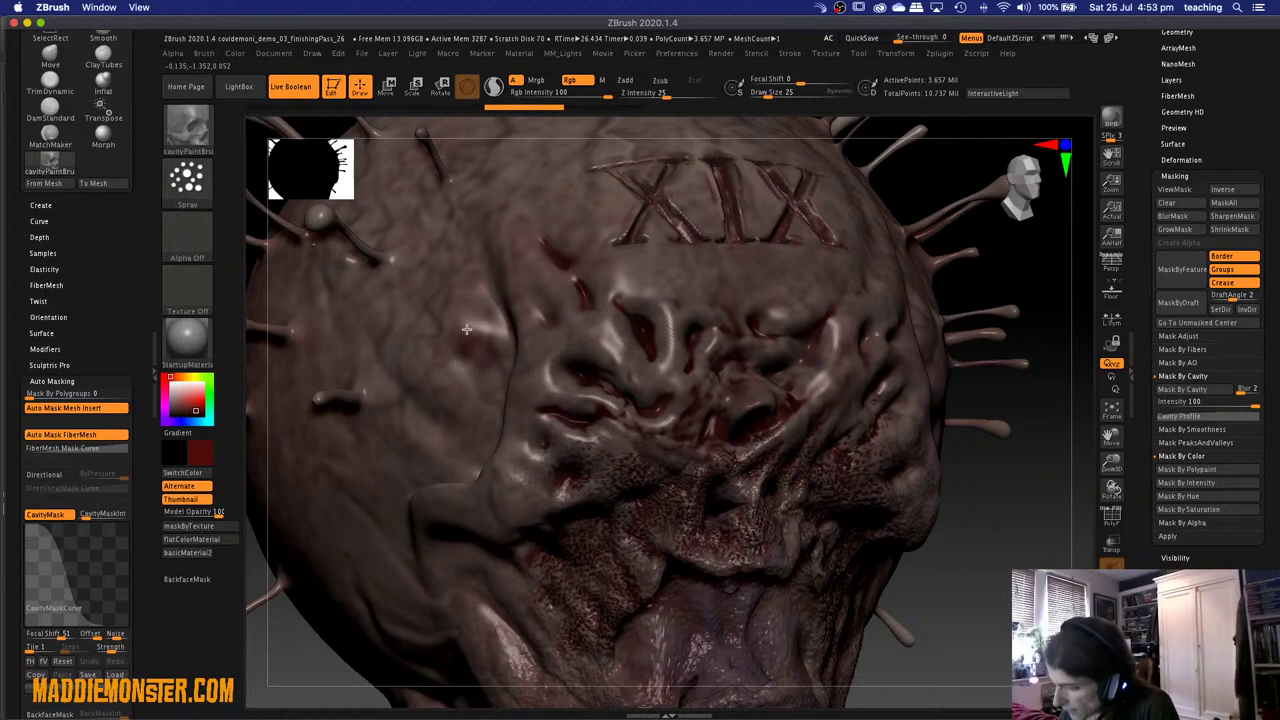
Test-spray red cavity-masked paint on the left cheek, then undo the stroke.
mouse_move(466, 329)
mouse_down()
mouse_move(469, 416)
mouse_move(430, 427)
mouse_move(414, 384)
mouse_move(425, 345)
mouse_move(407, 326)
mouse_move(389, 349)
mouse_move(405, 379)
mouse_move(453, 400)
mouse_move(397, 446)
mouse_move(455, 472)
mouse_move(370, 453)
mouse_move(344, 471)
mouse_up()
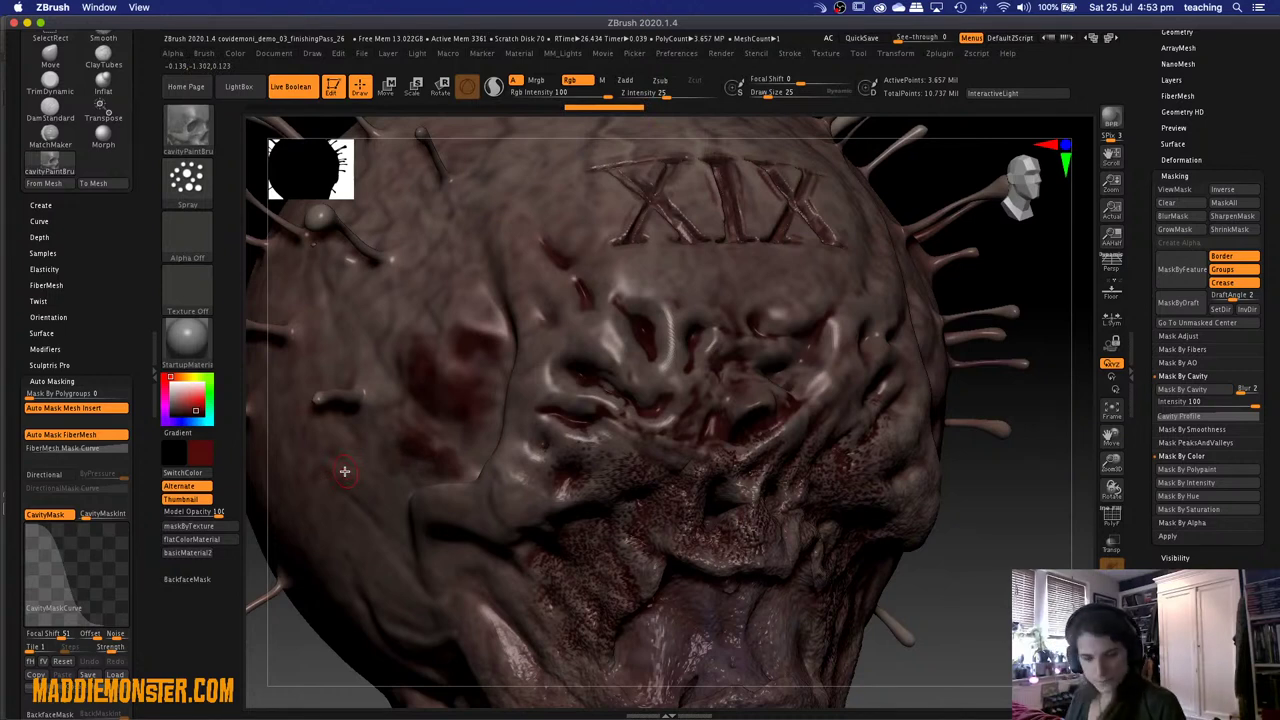
key(b)
key(s)
key(t)
key(ctrl+z)
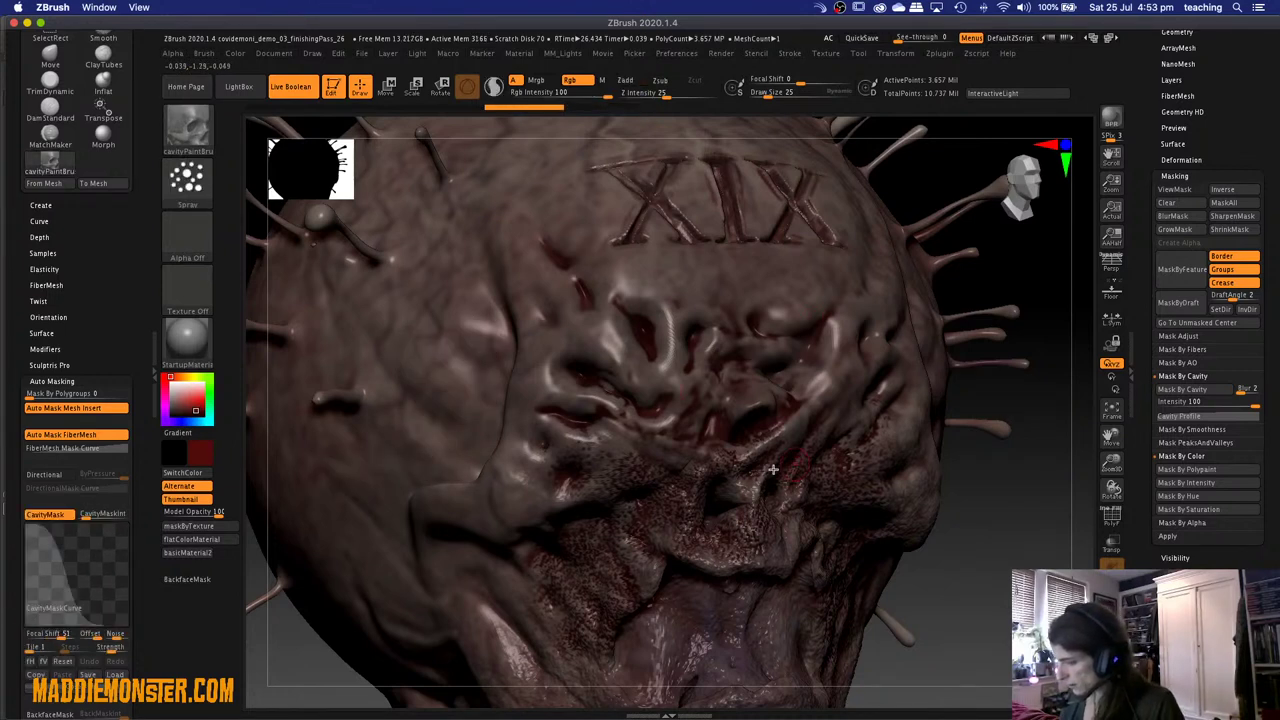
Tint the nose pale yellow with Draw Size 84 and Rgb Intensity 34.
mouse_move(189, 378)
mouse_down()
mouse_move(190, 398)
mouse_move(179, 391)
mouse_up()
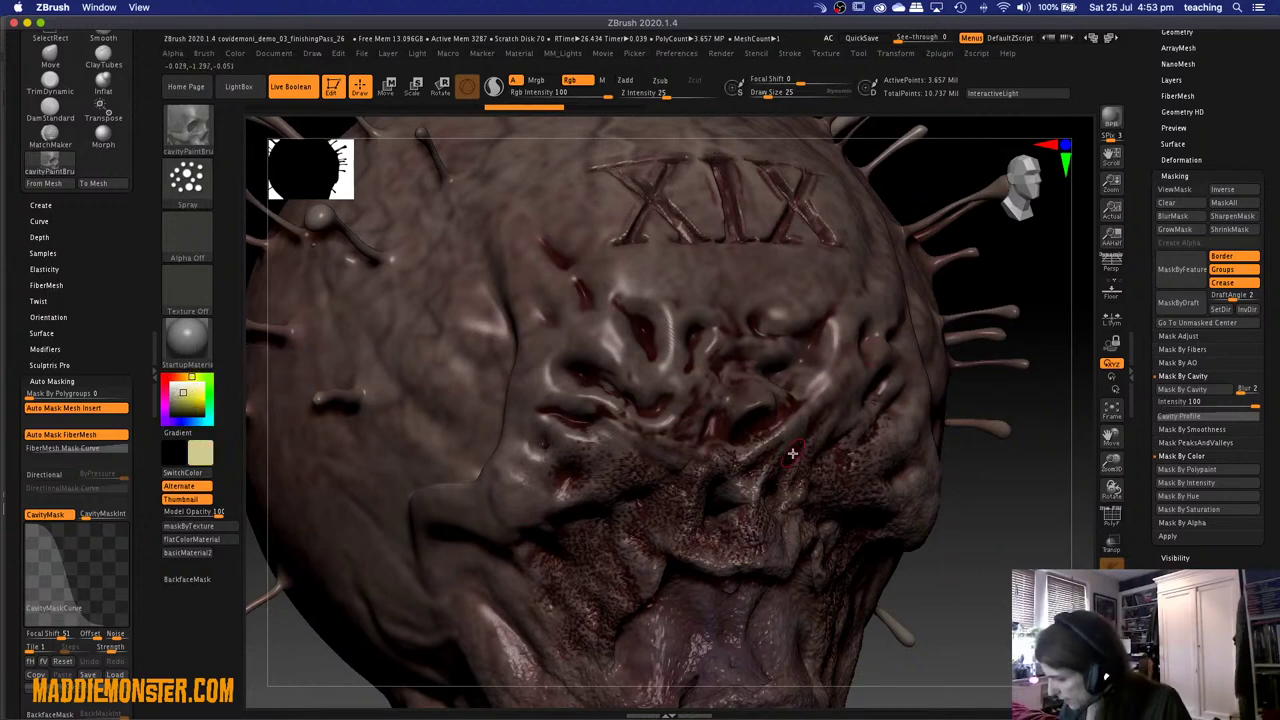
key(space)
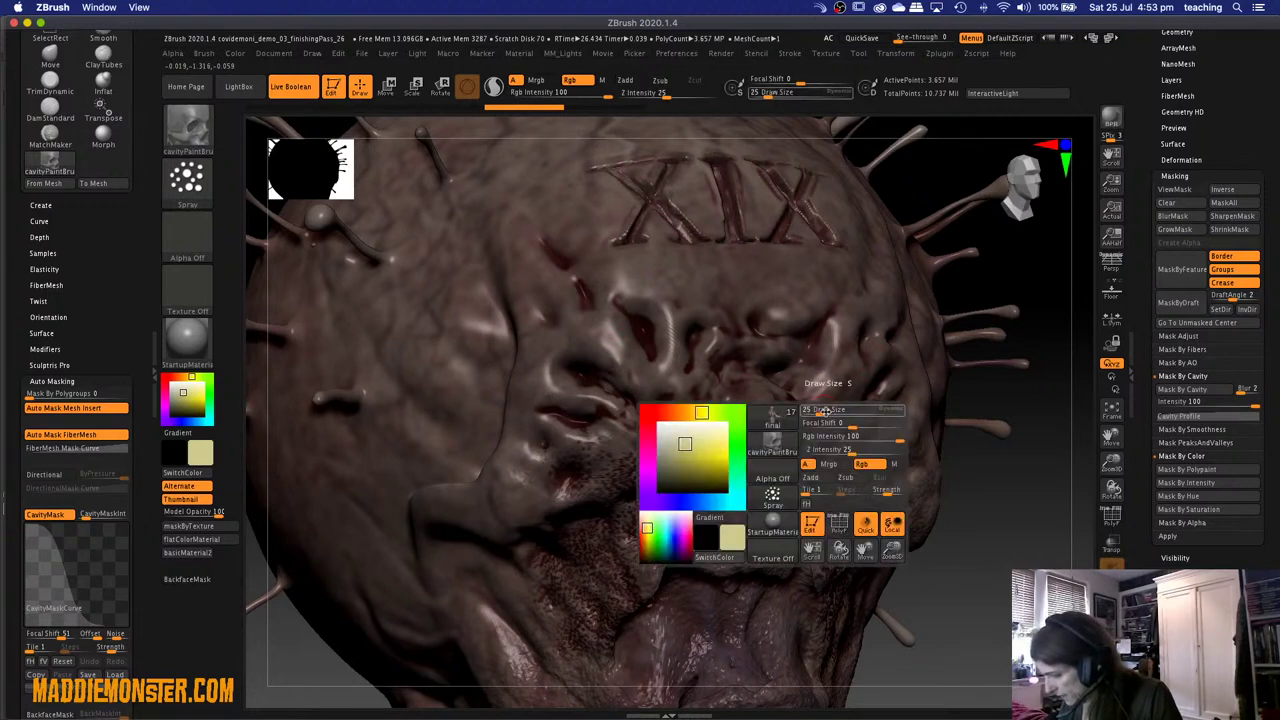
drag(827, 410, 848, 396)
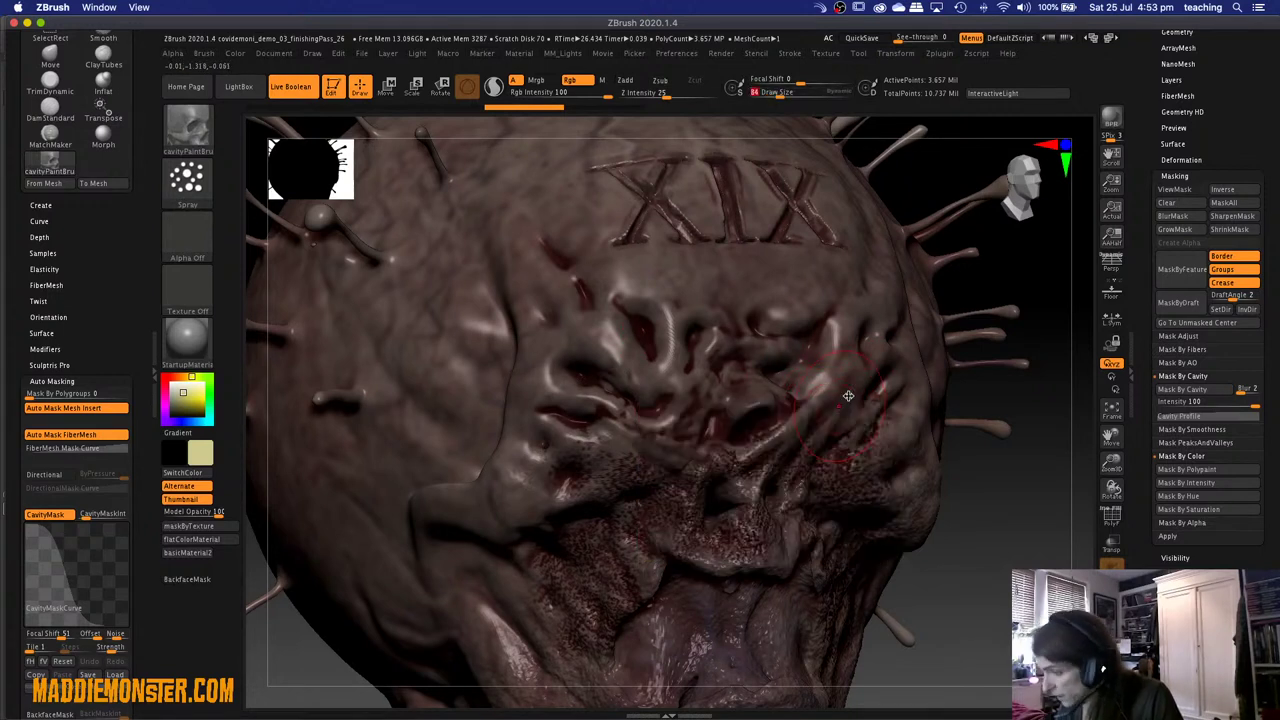
drag(592, 92, 574, 92)
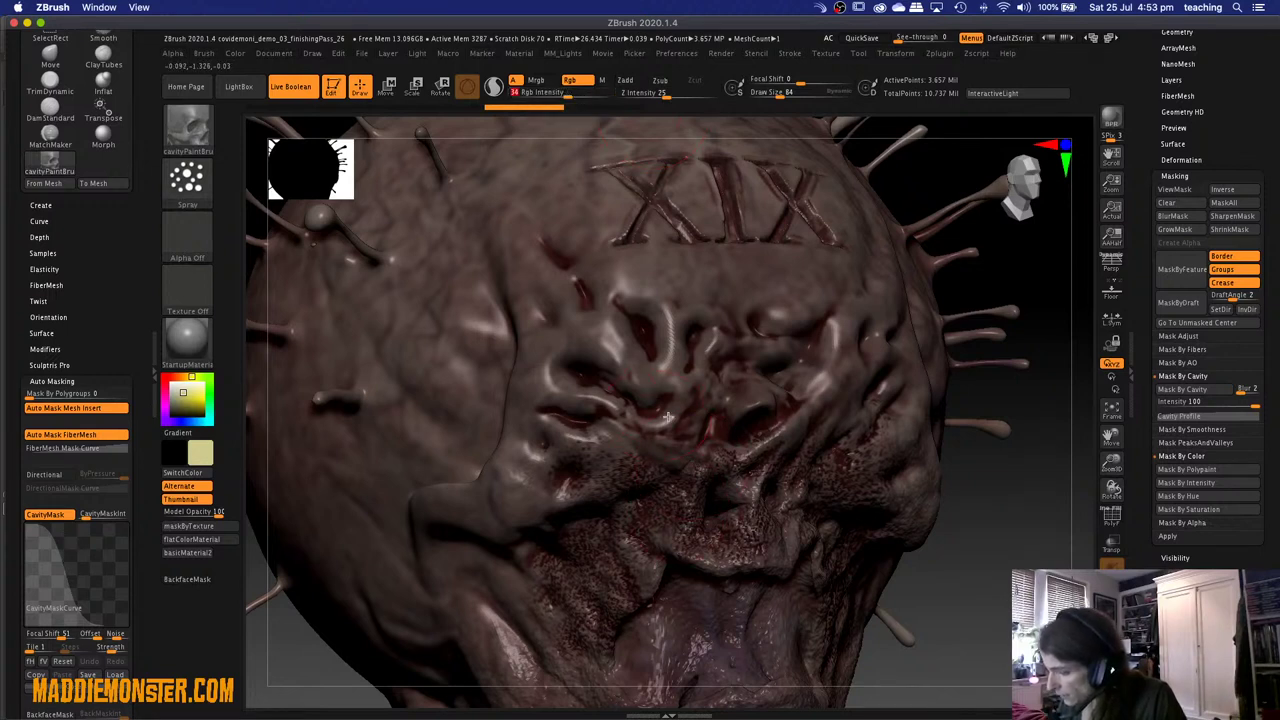
drag(664, 348, 590, 362)
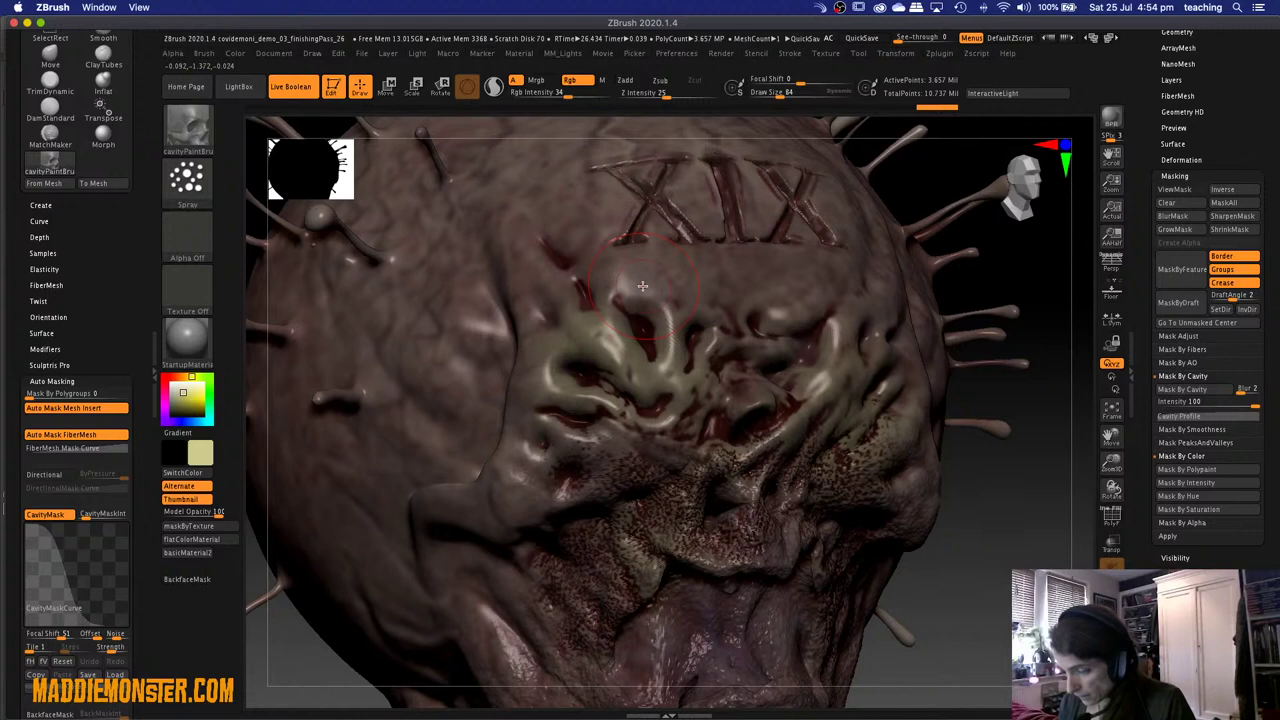
Swap the main and secondary colours and raise CavityMaskInt to about 51.
click(185, 472)
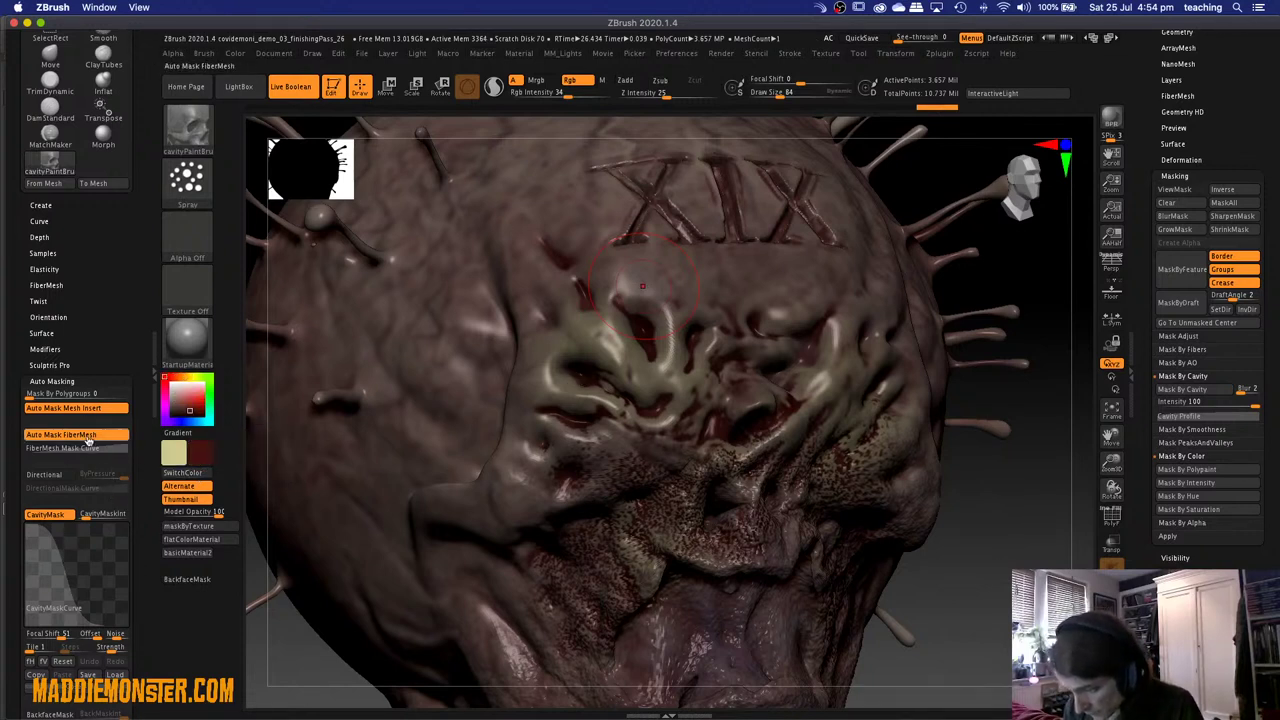
click(115, 513)
mouse_move(115, 513)
mouse_down()
mouse_move(108, 500)
mouse_move(115, 515)
mouse_up()
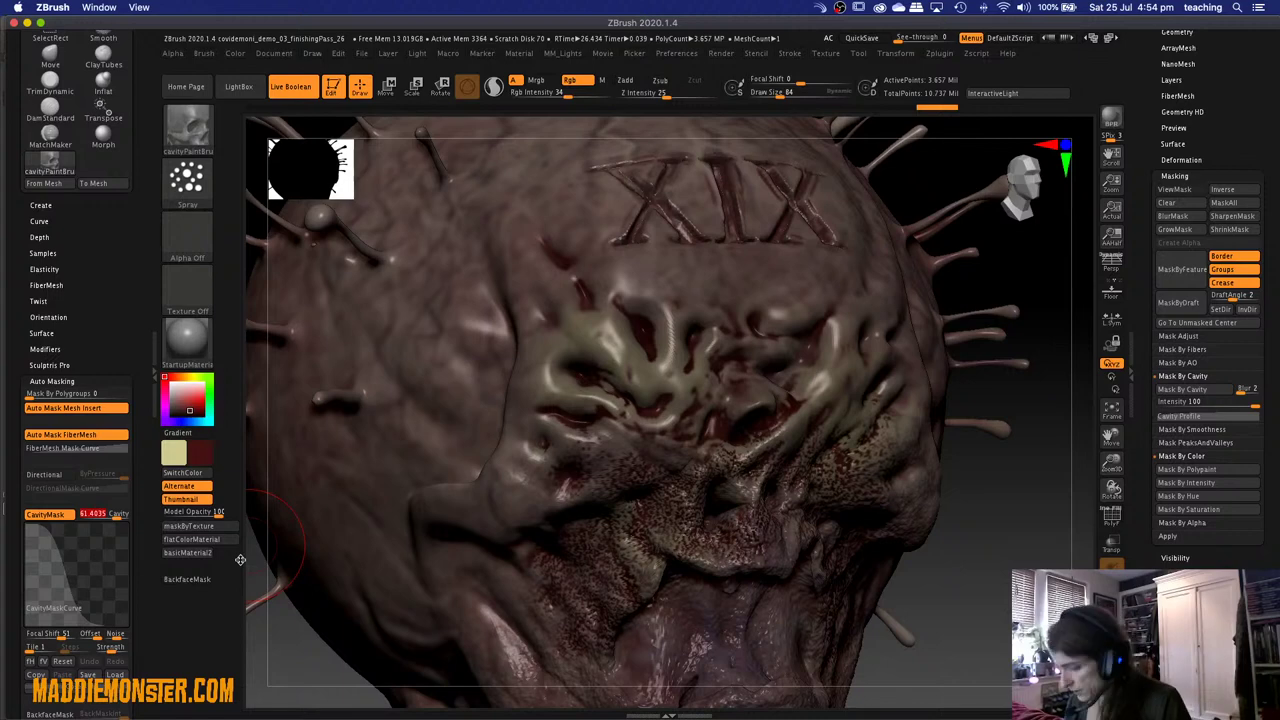
Zoom onto the lower-body folds and paint dark red cavity-masked vein streaks across them.
key(f)
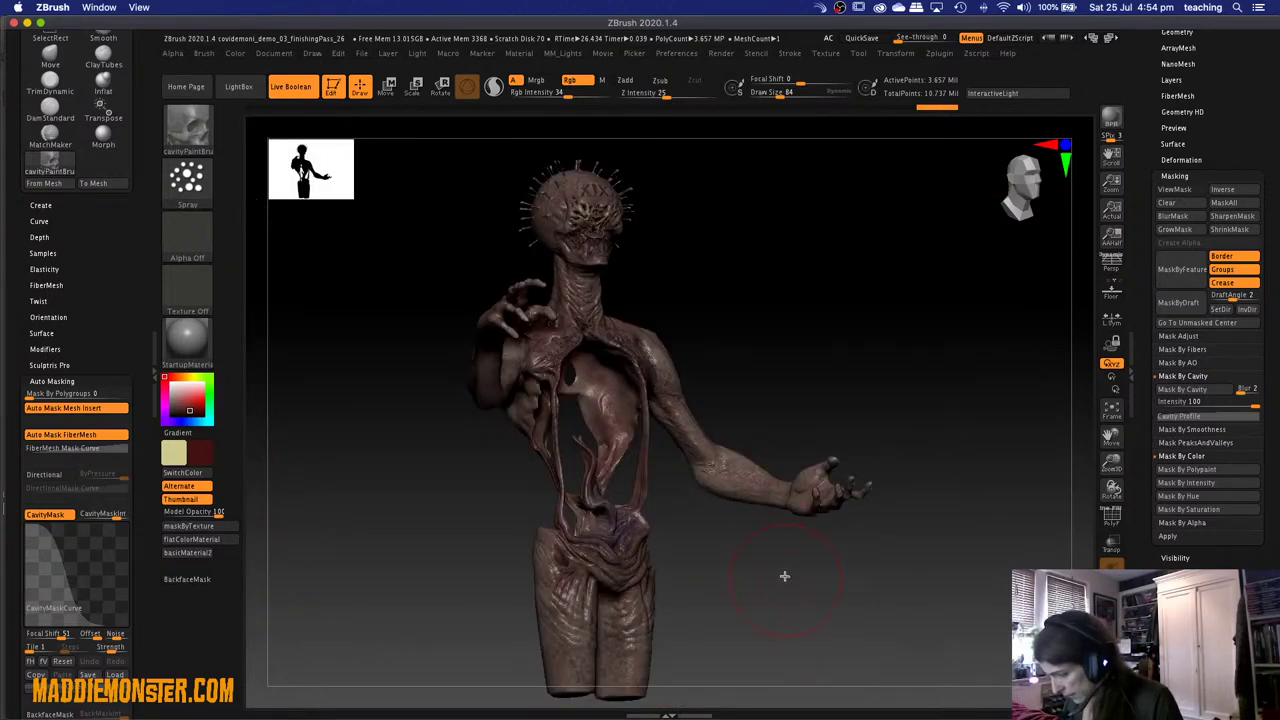
mouse_move(824, 491)
mouse_down()
mouse_move(609, 529)
mouse_move(540, 526)
mouse_move(540, 694)
mouse_move(837, 652)
mouse_move(732, 498)
mouse_up()
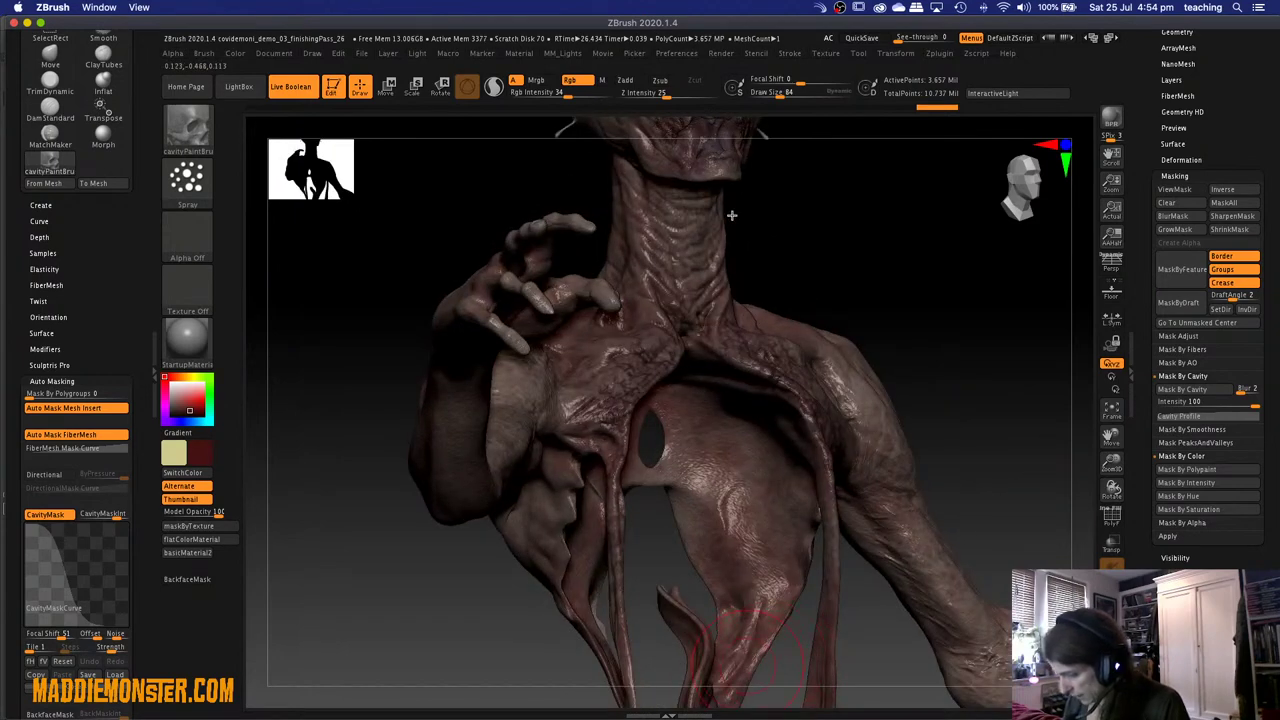
drag(757, 267, 736, 533)
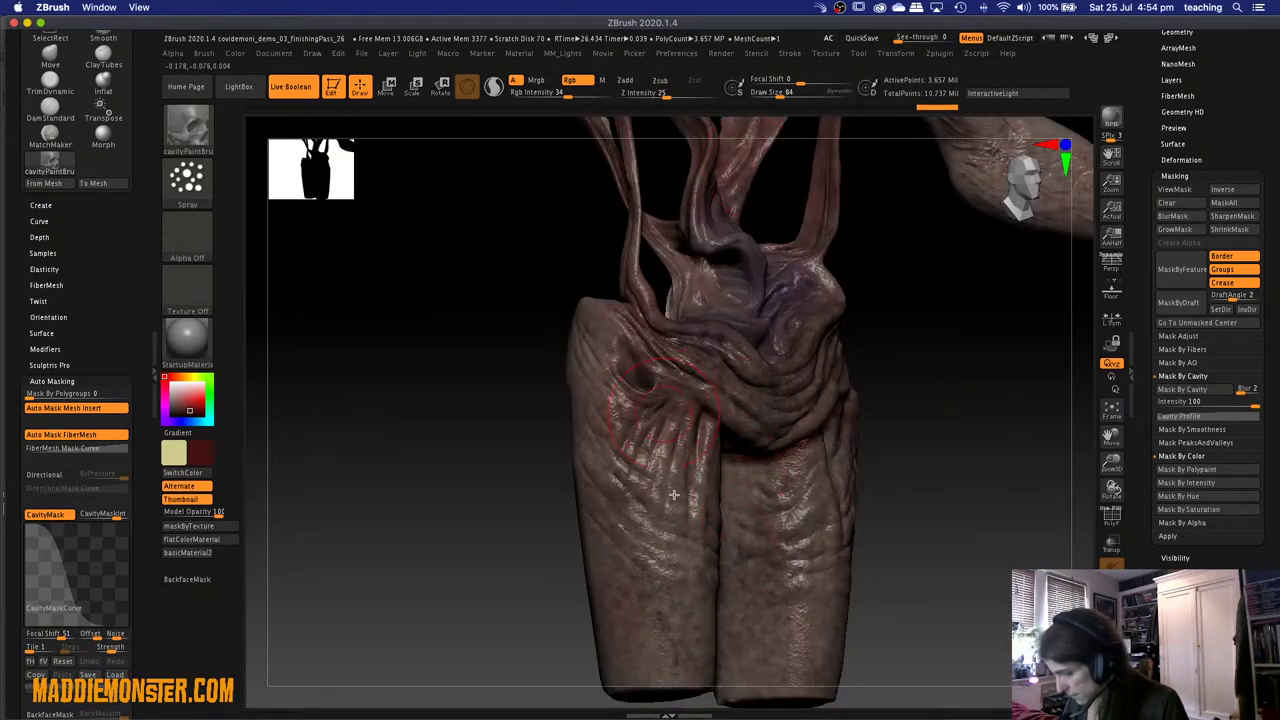
drag(685, 407, 684, 478)
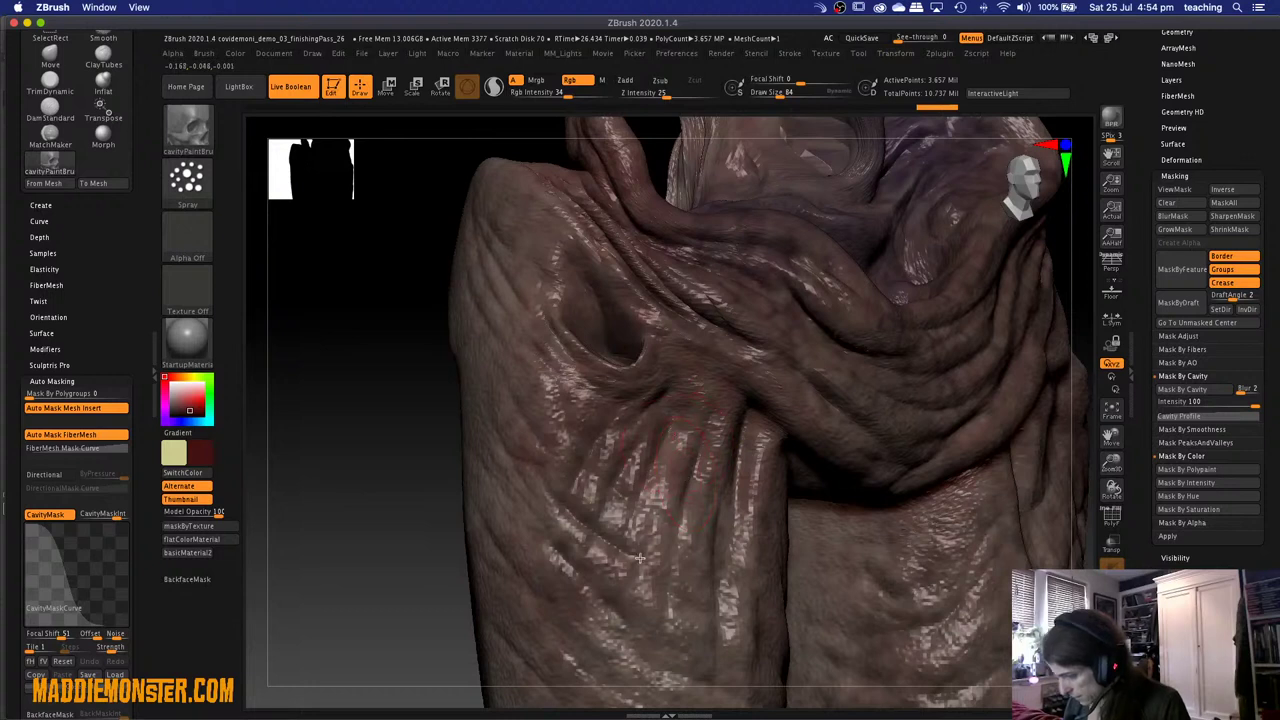
drag(640, 558, 668, 528)
mouse_move(698, 465)
mouse_down()
mouse_move(661, 654)
mouse_move(639, 686)
mouse_move(595, 642)
mouse_move(562, 489)
mouse_move(681, 662)
mouse_move(721, 591)
mouse_move(738, 440)
mouse_move(725, 648)
mouse_move(575, 678)
mouse_up()
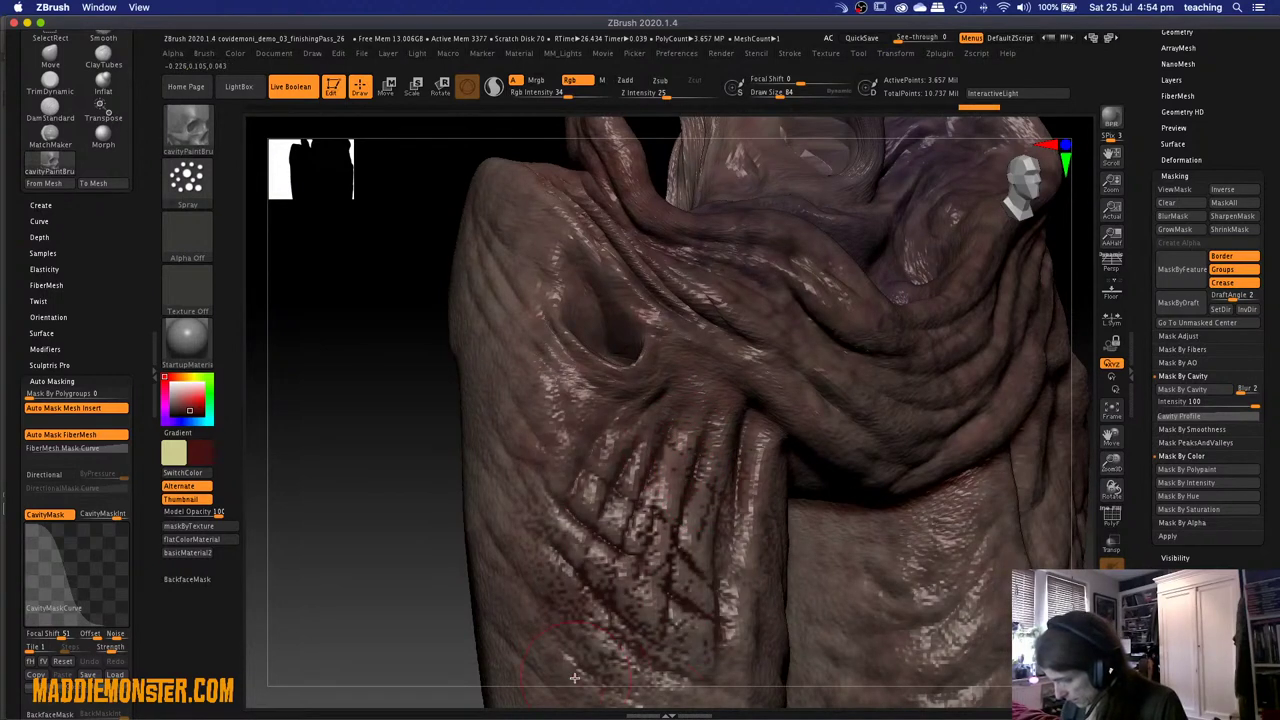
drag(376, 598, 406, 589)
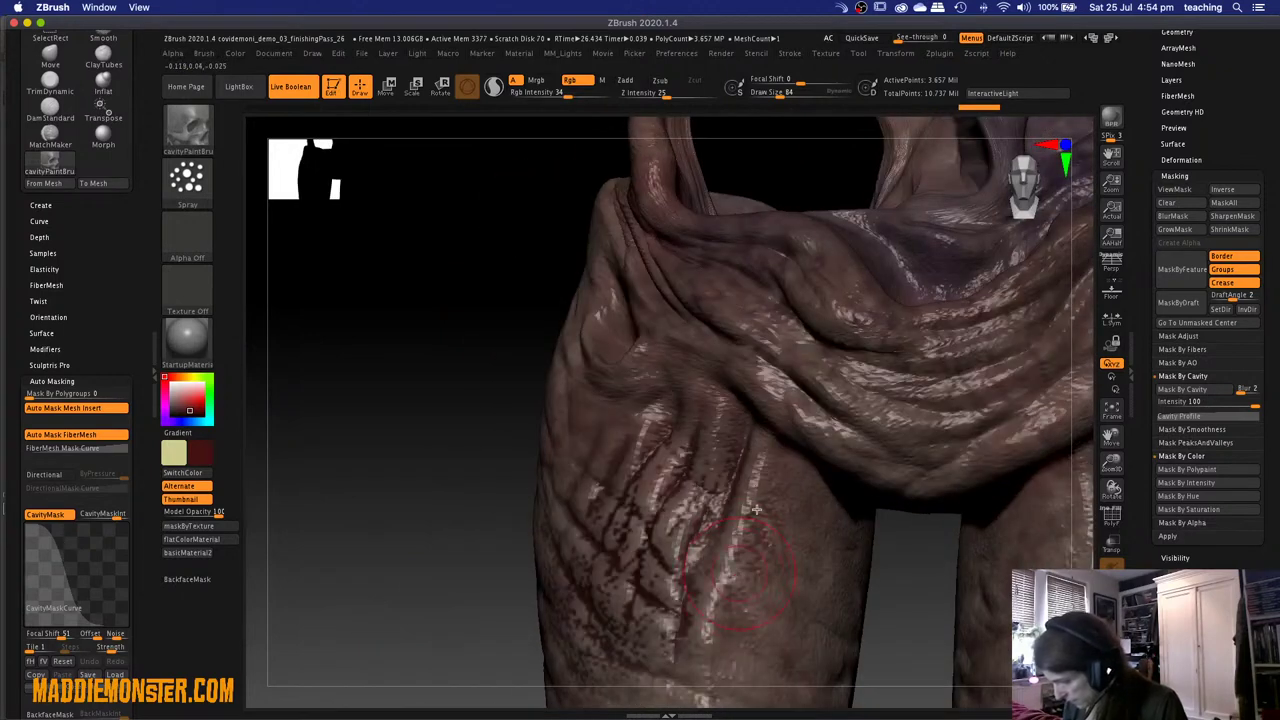
drag(719, 650, 718, 673)
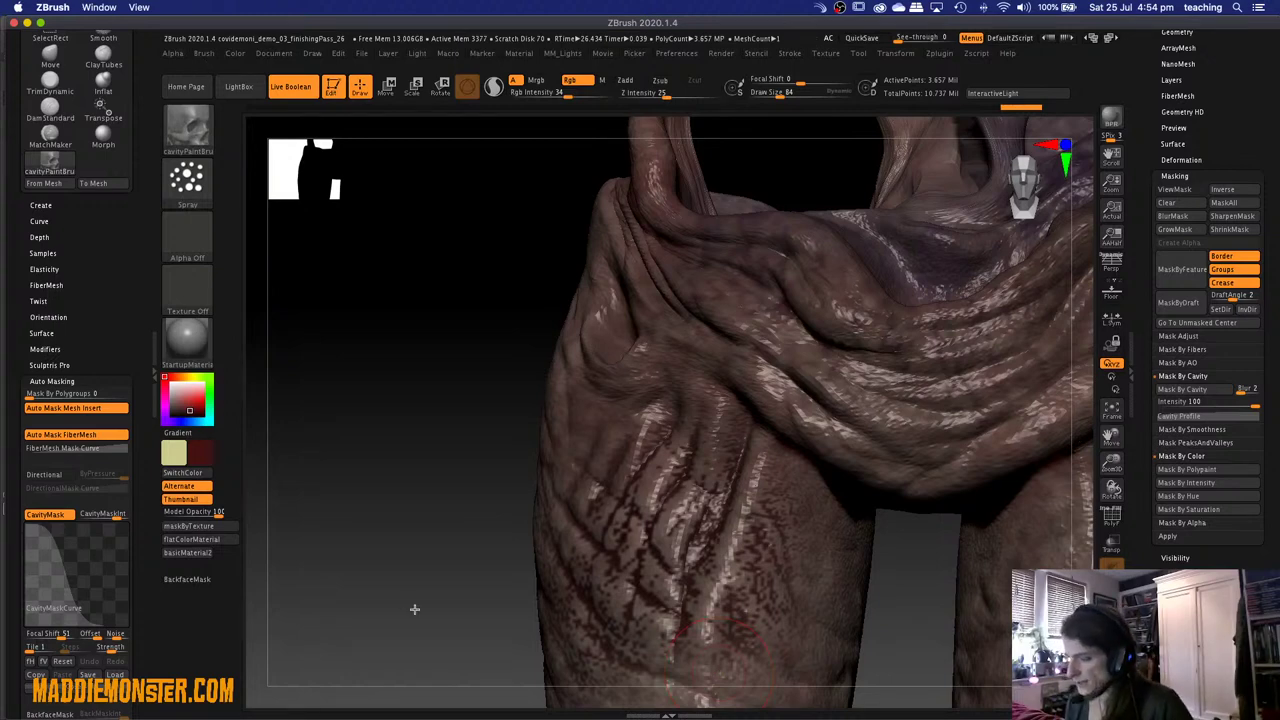
drag(414, 609, 418, 609)
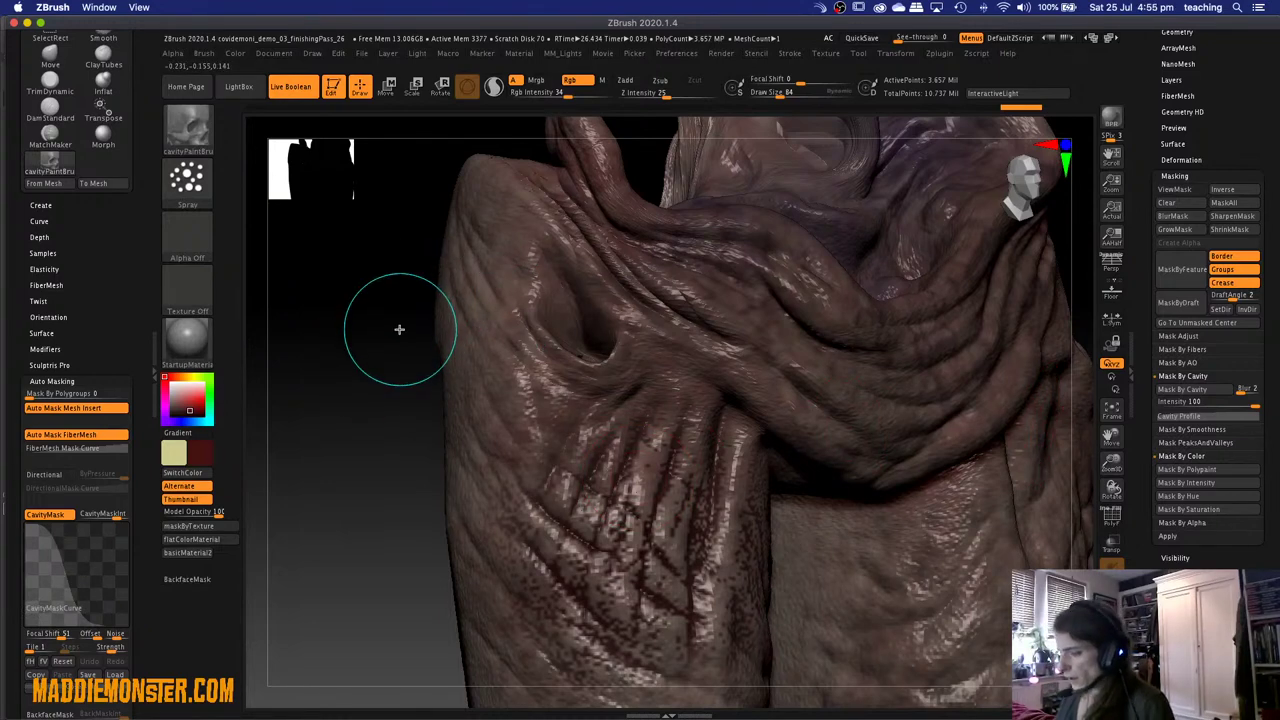
Frame and rotate the figure, then unhide the ribs, organs and halo spikes.
key(f)
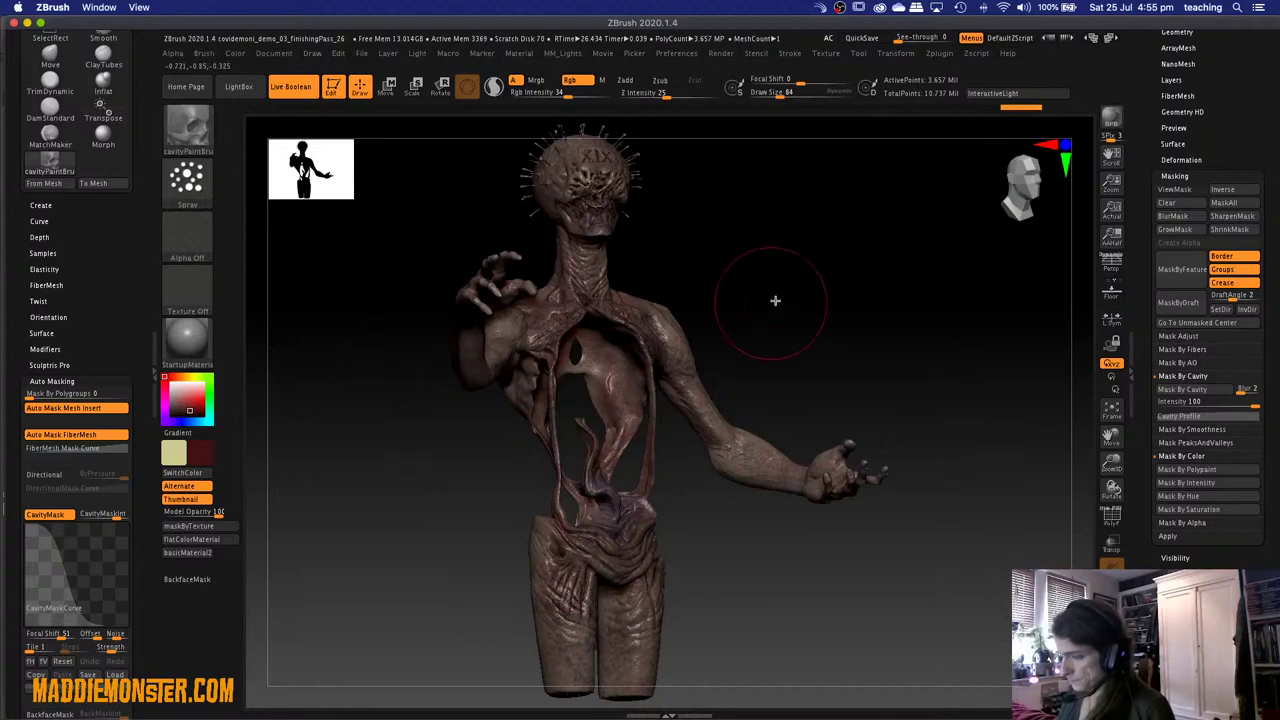
drag(766, 302, 766, 288)
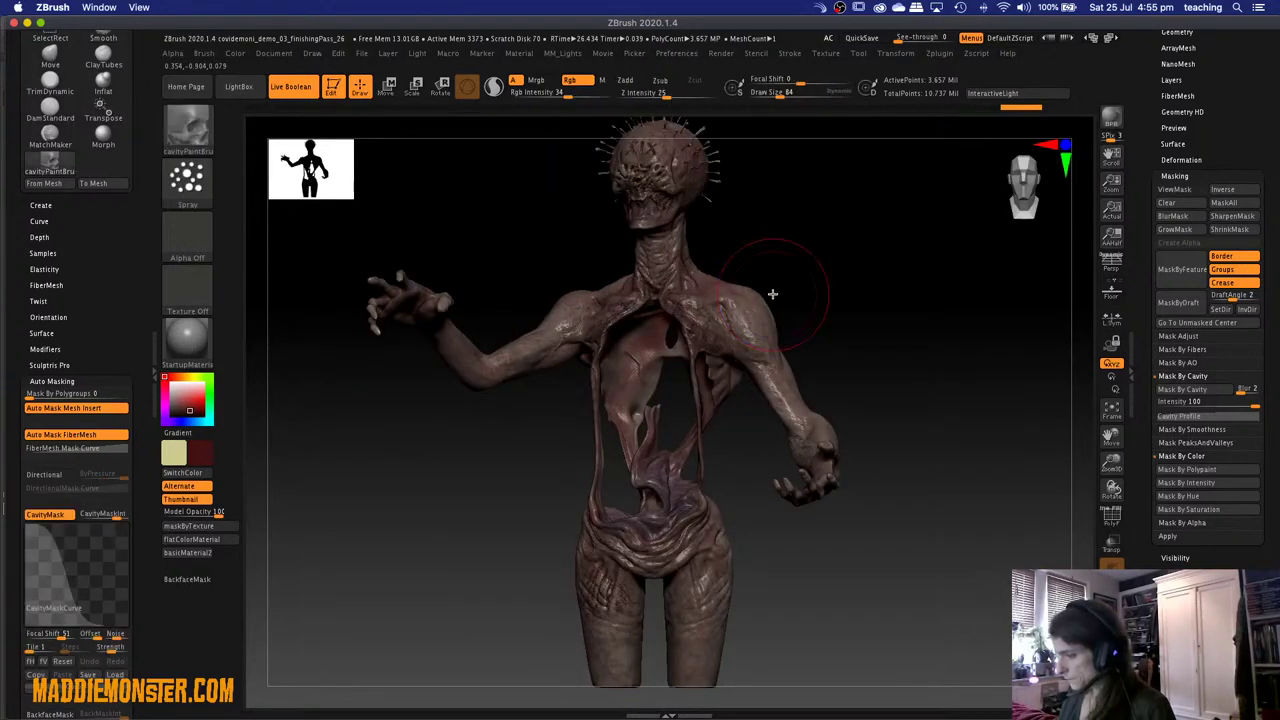
drag(845, 257, 877, 257)
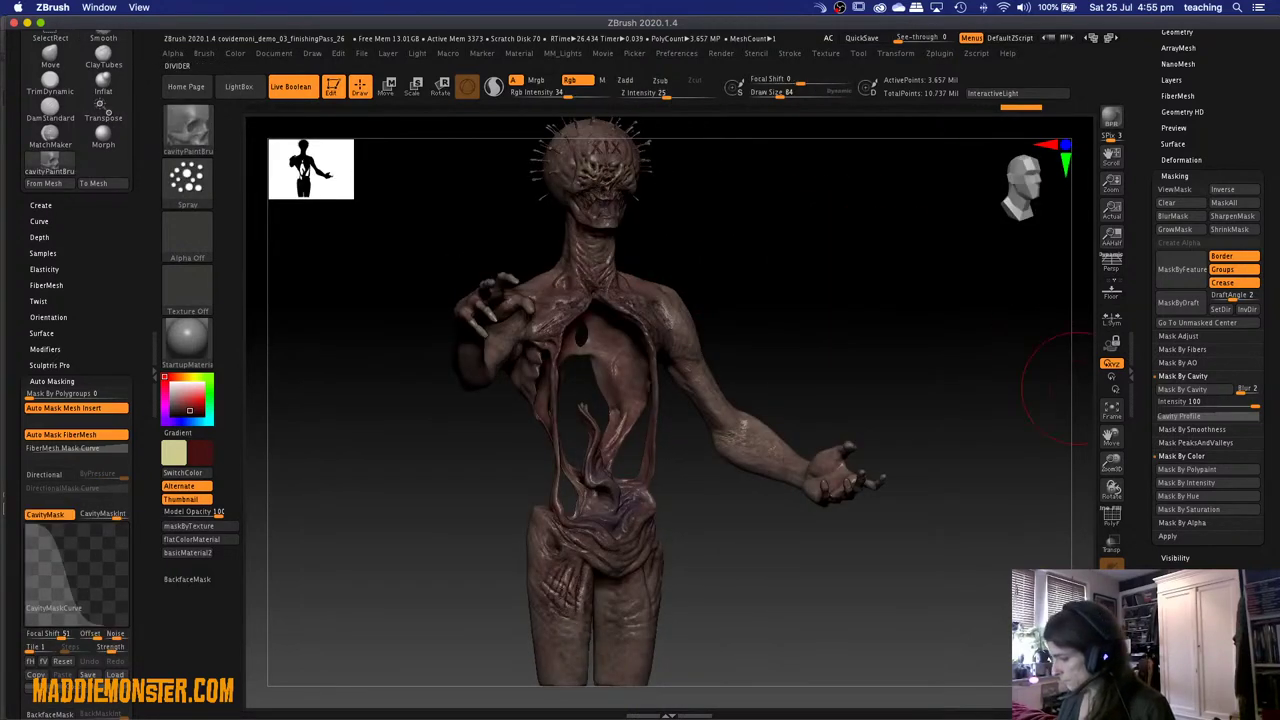
click(1111, 363)
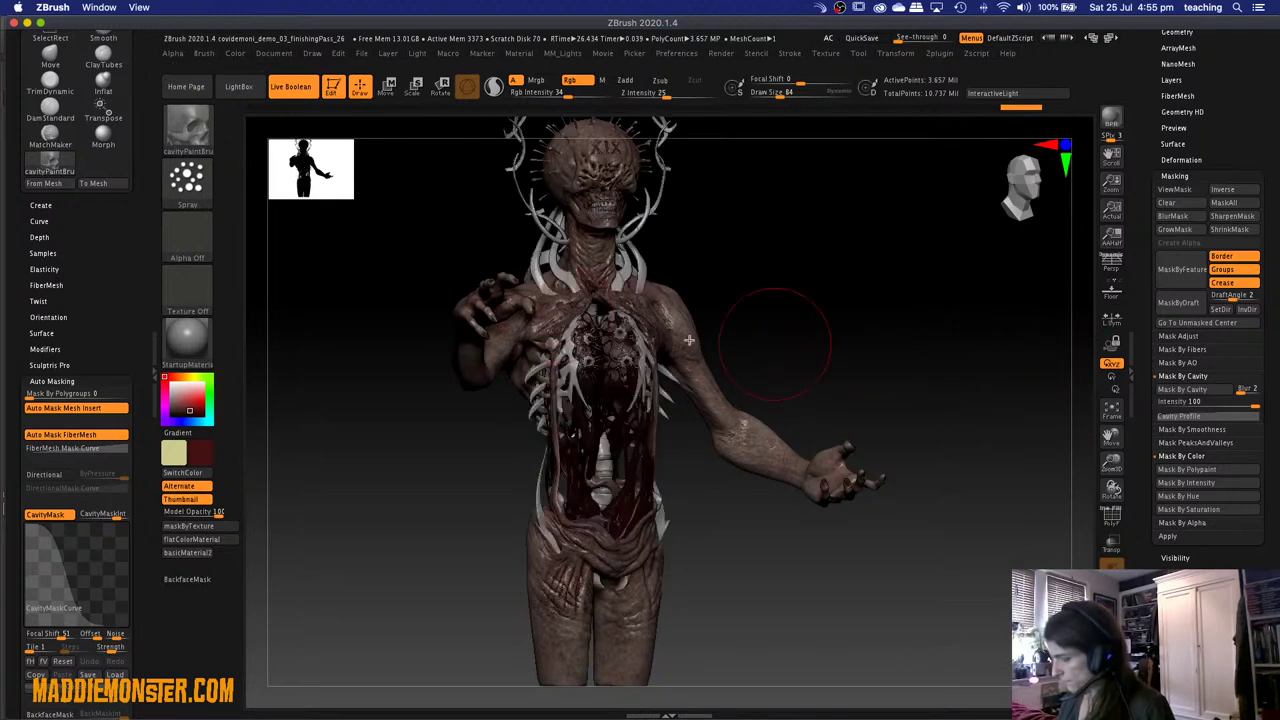
scroll(122, 258, up, 3)
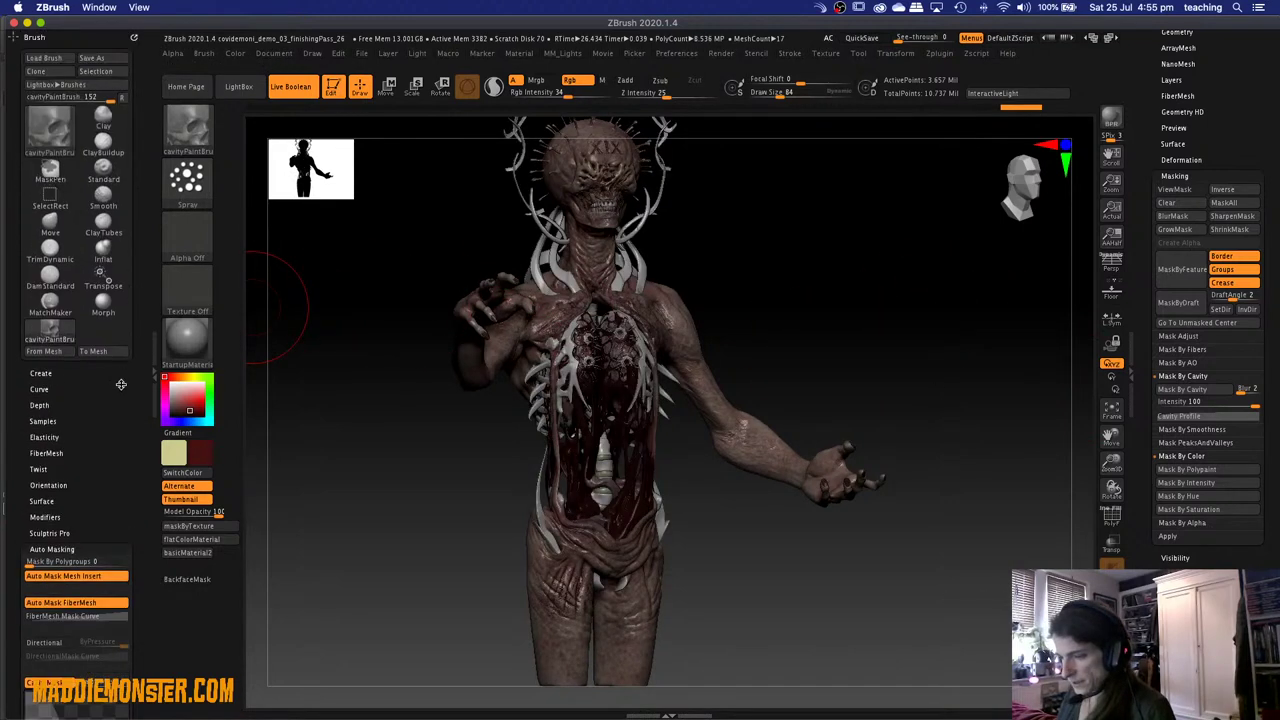
Collapse the brush settings group and expand the KeyShot Scale Sender plugin options.
click(133, 37)
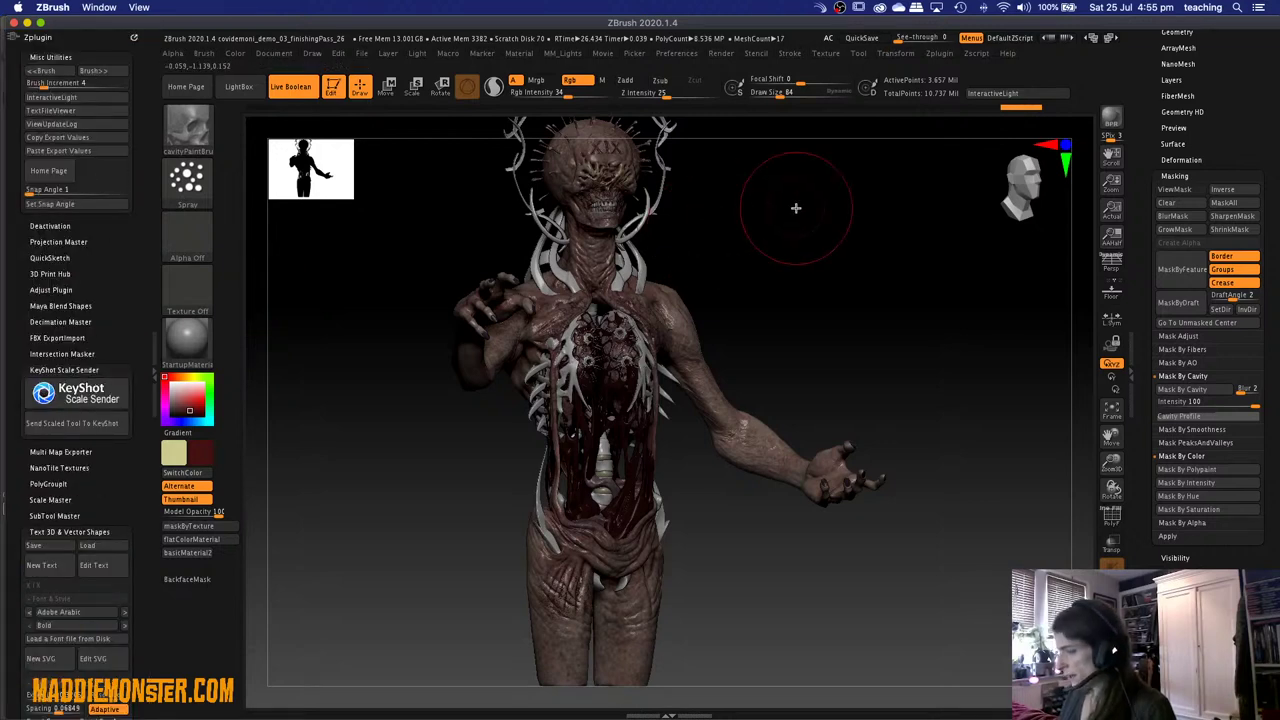
drag(791, 209, 789, 204)
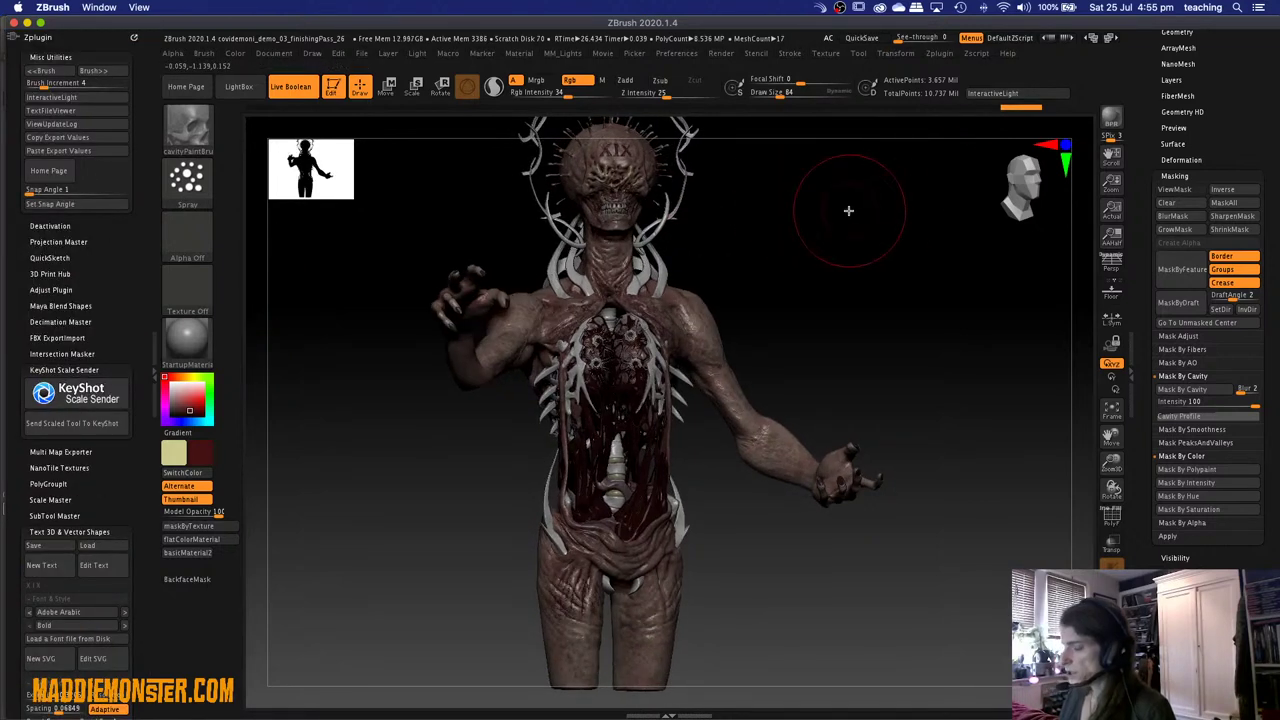
drag(1151, 80, 1151, 301)
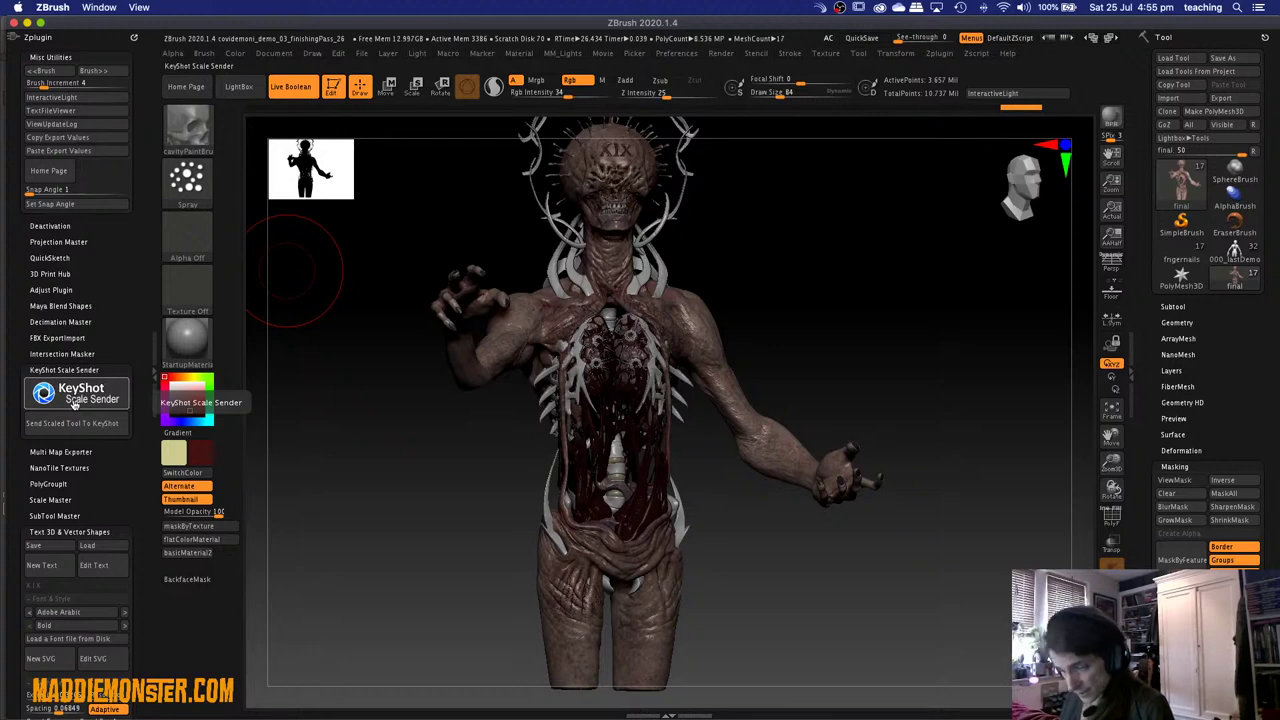
click(73, 395)
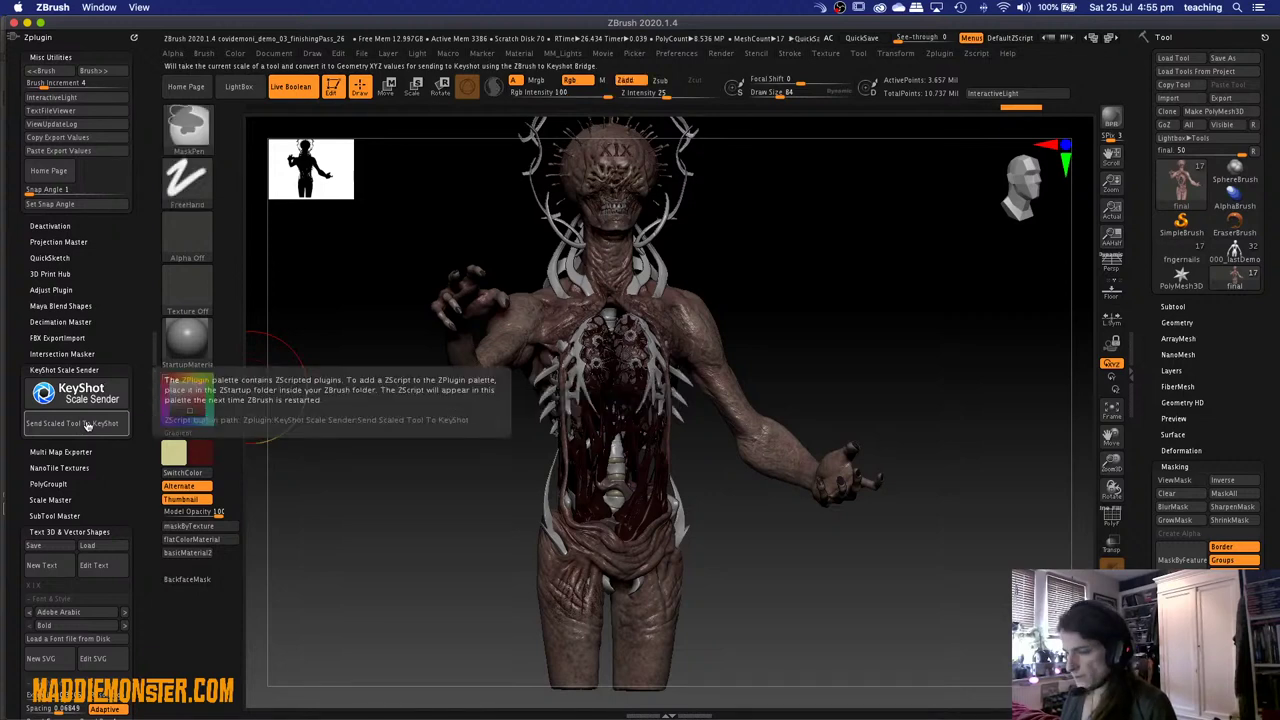
Dismiss the app switcher and bring up Spotlight search instead.
key(super+Tab)
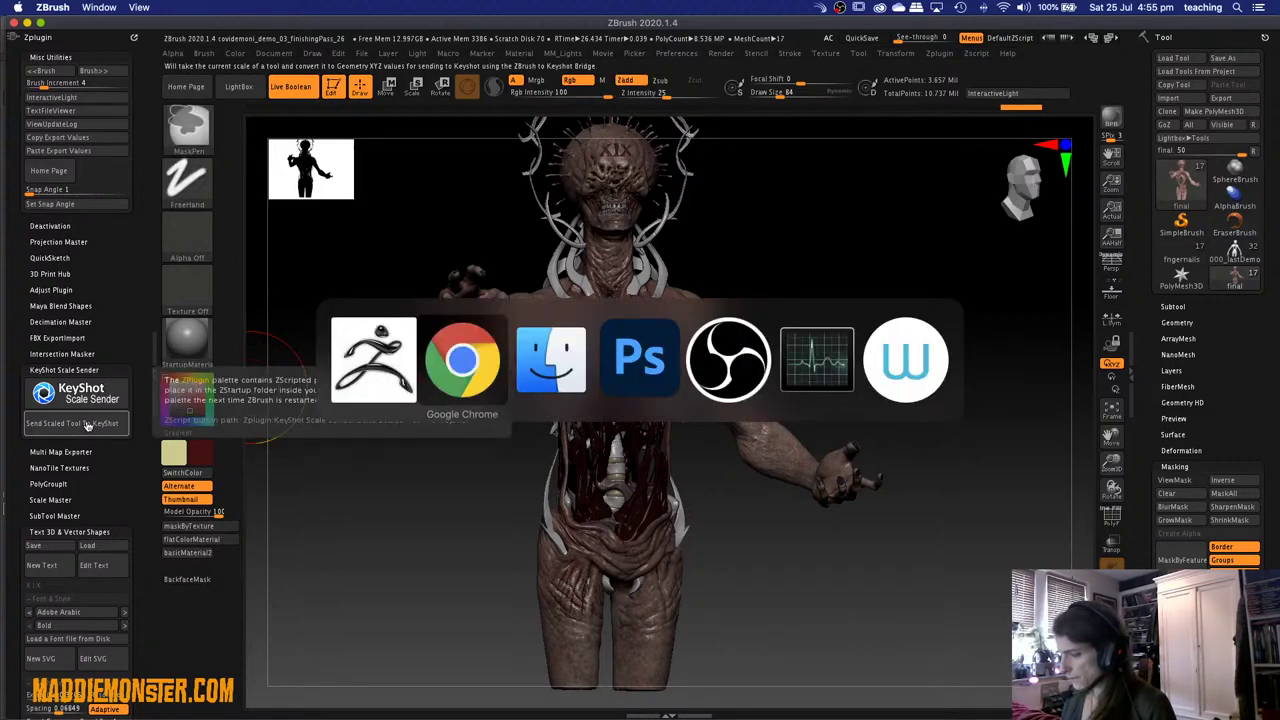
key(Escape)
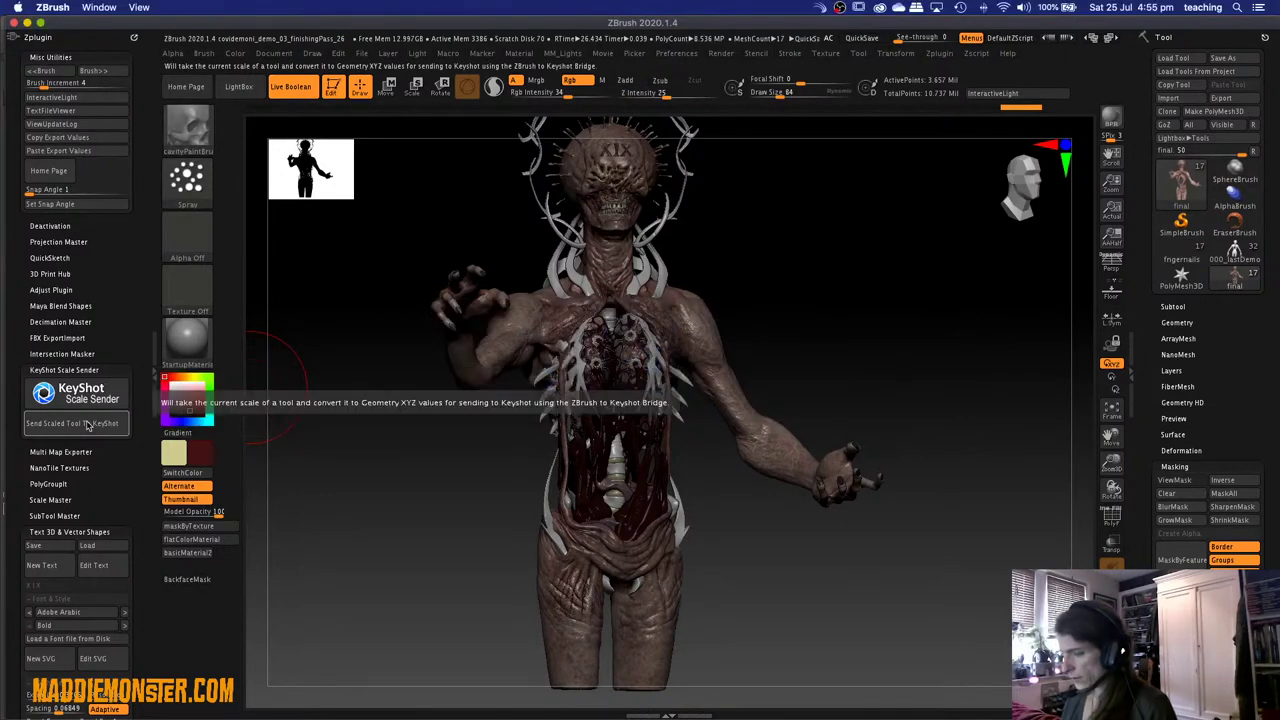
key(super+space)
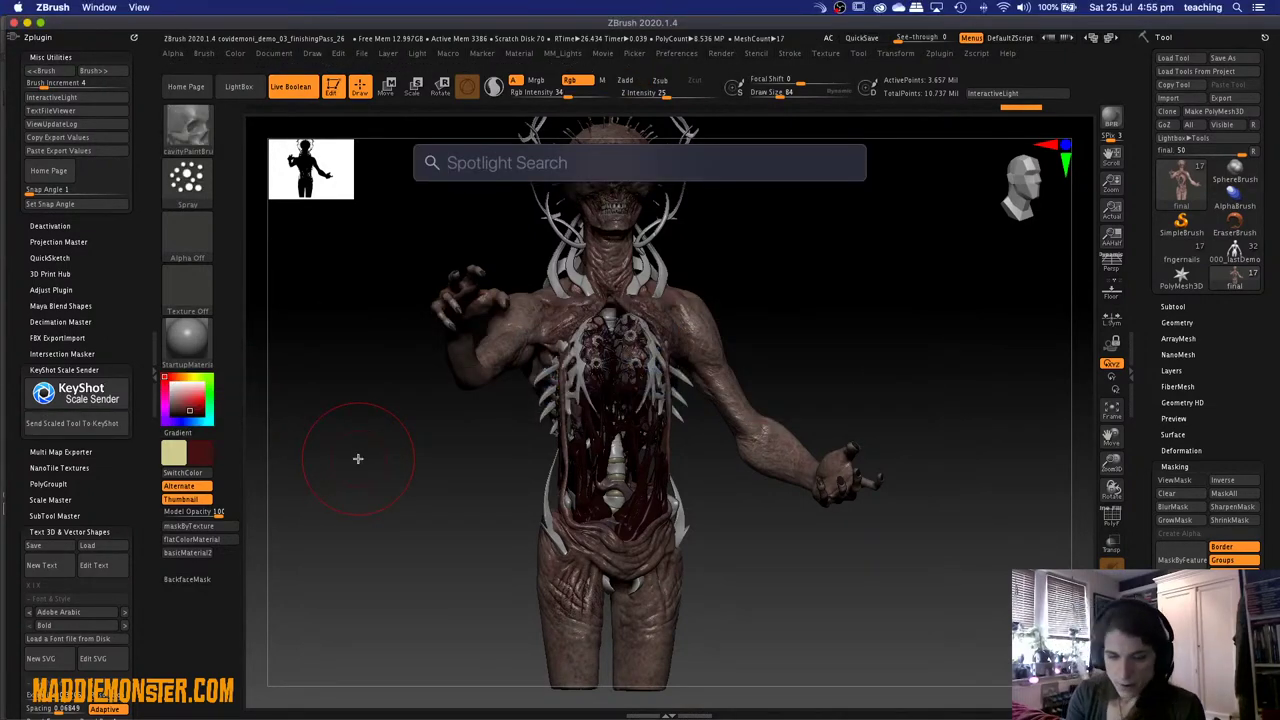
Launch KeyShot 9 from Spotlight and close its welcome screen.
text(keyShot9)
key(Return)
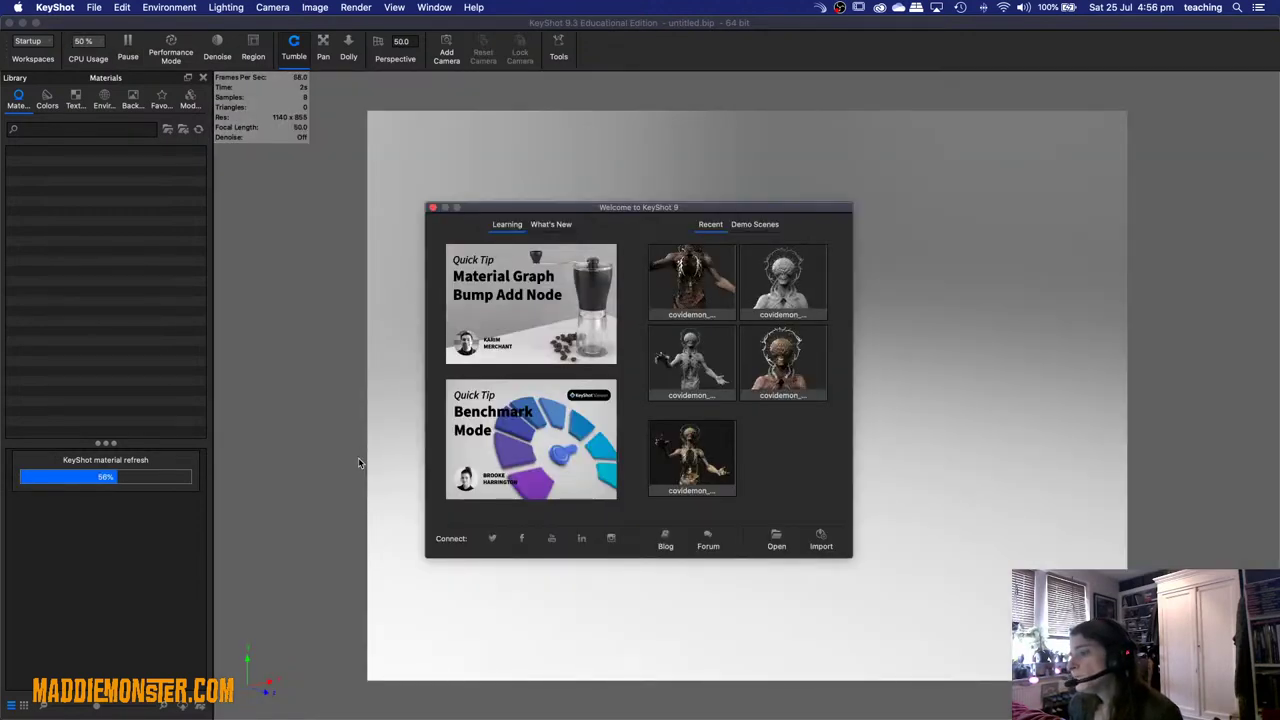
click(433, 207)
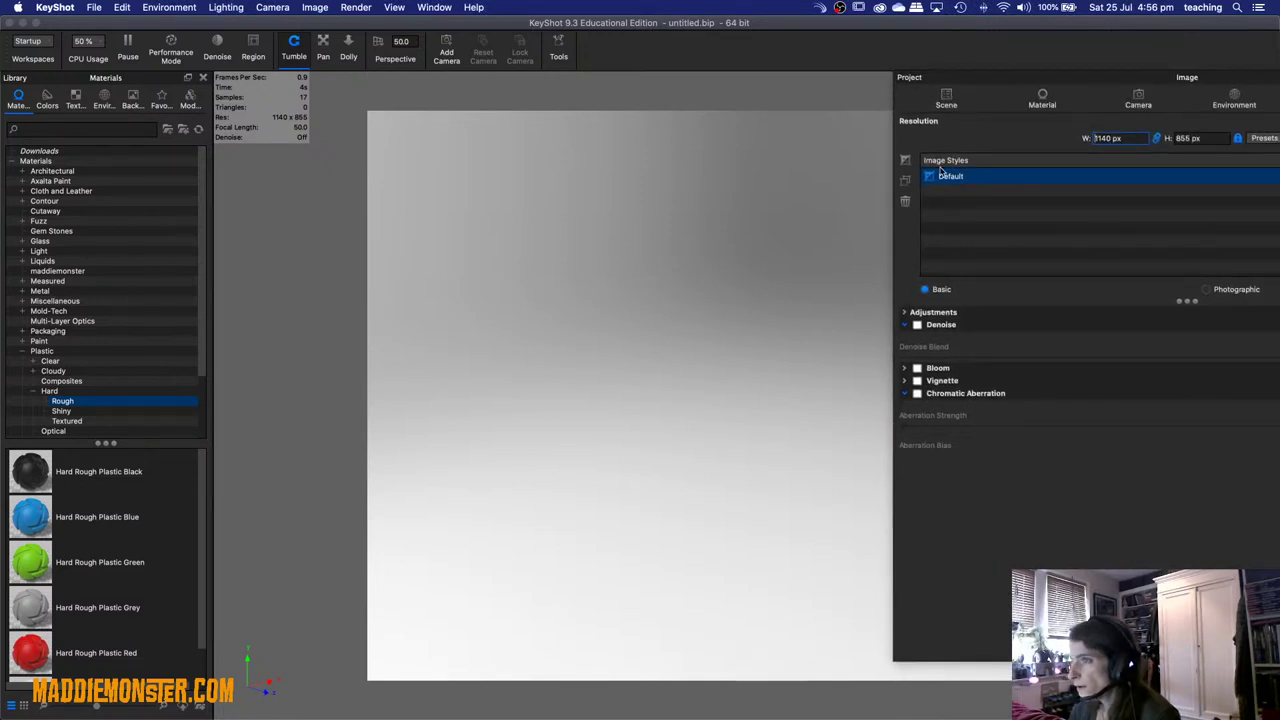
Dock KeyShot's floating panels via Window > Dock Windows, then return to ZBrush.
click(436, 8)
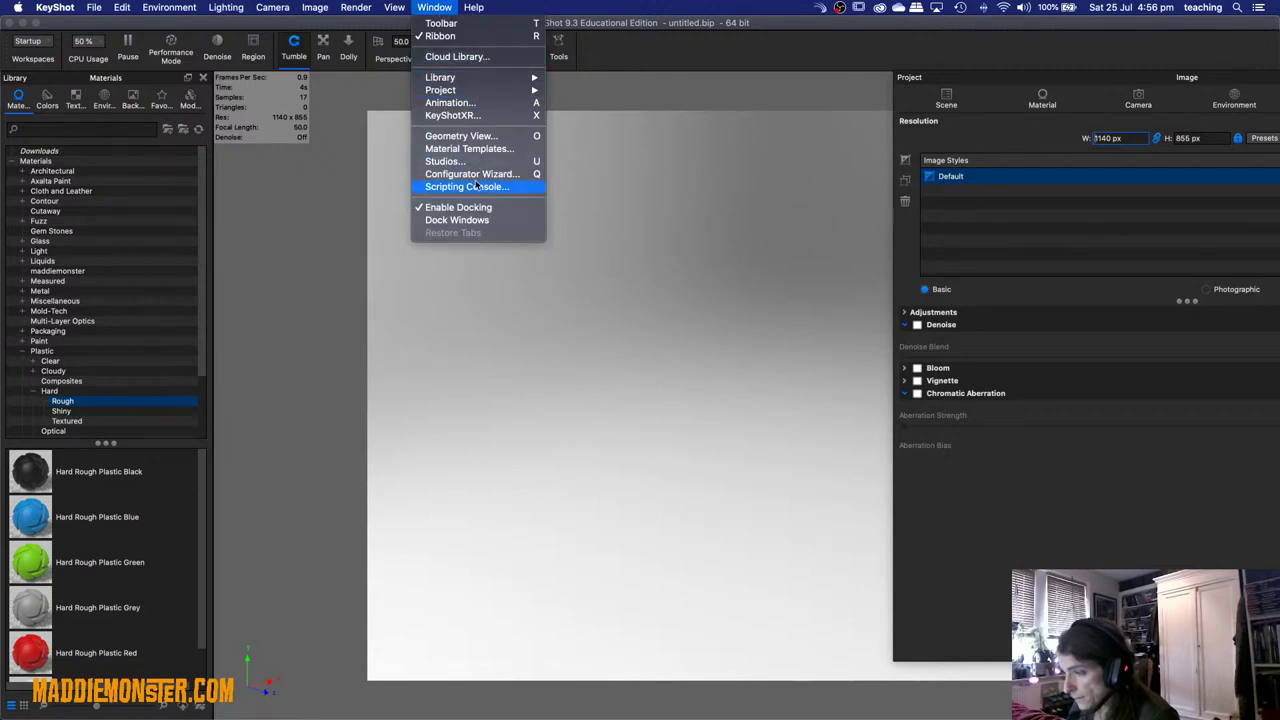
click(478, 220)
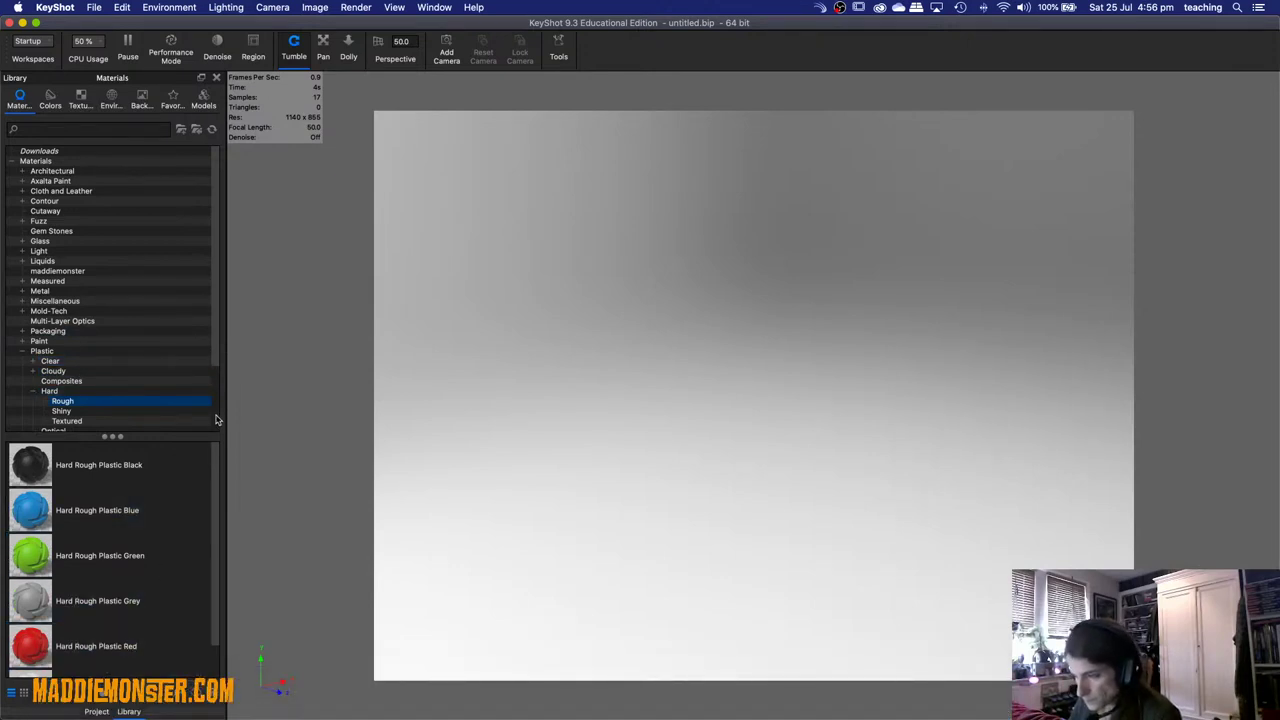
key(super+Tab)
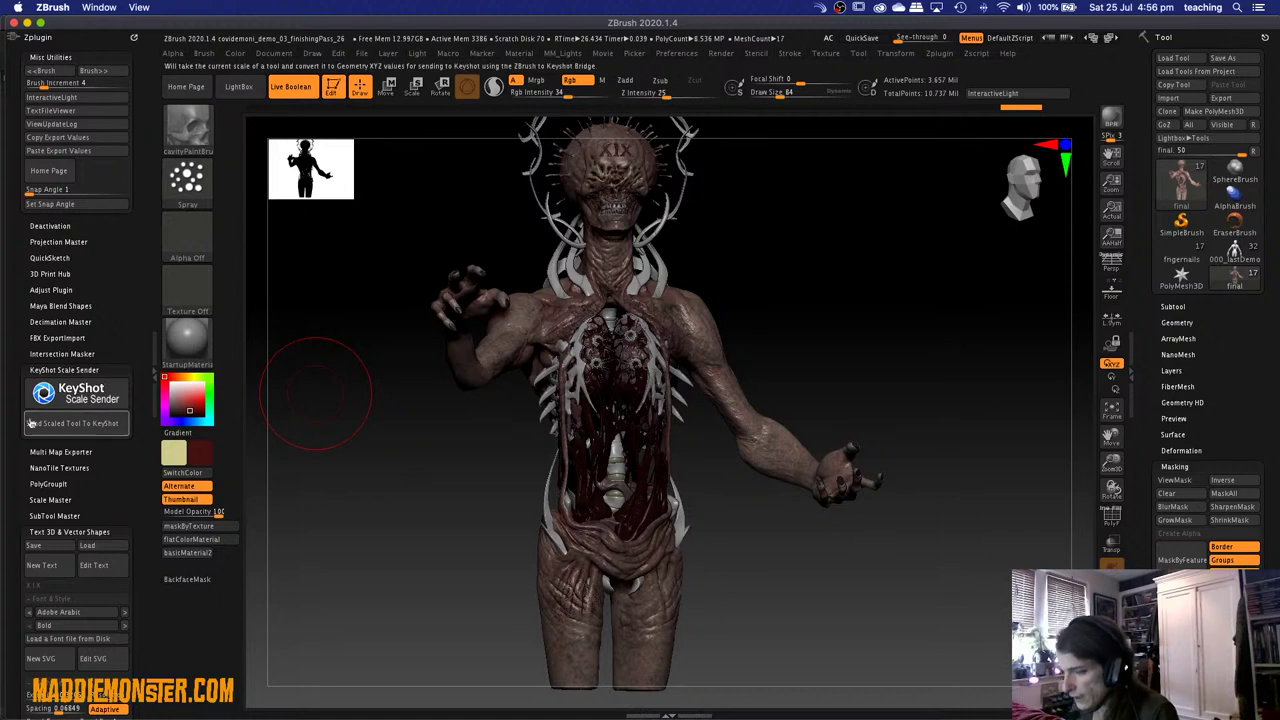
After the Live Boolean error, set Render > External Renderer to Keyshot and resend the scaled tool.
click(50, 424)
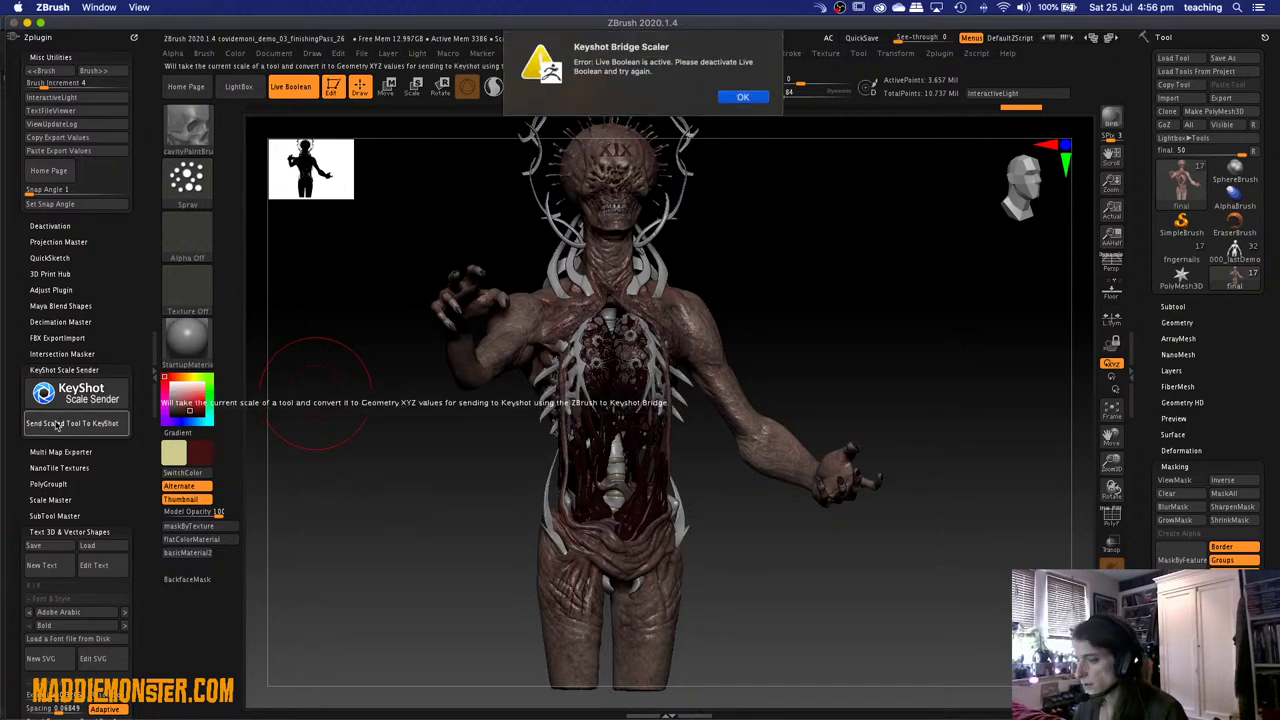
click(743, 97)
click(655, 54)
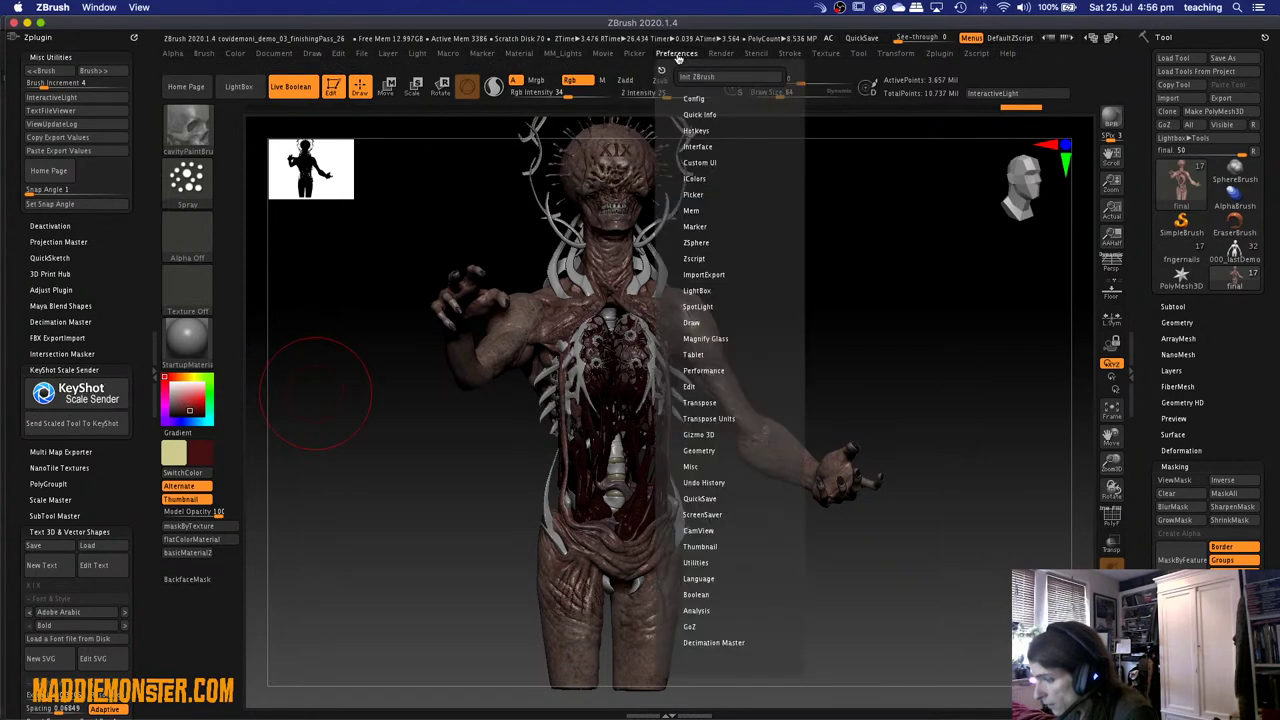
click(720, 53)
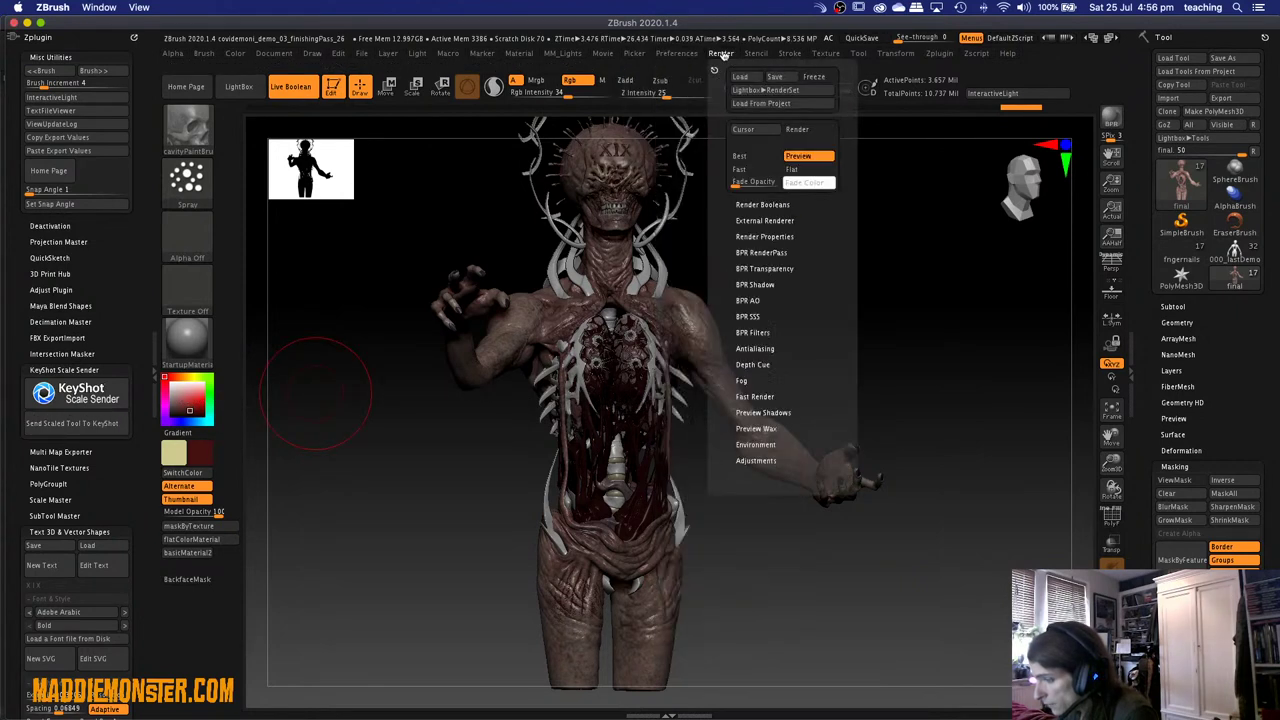
click(773, 220)
click(773, 234)
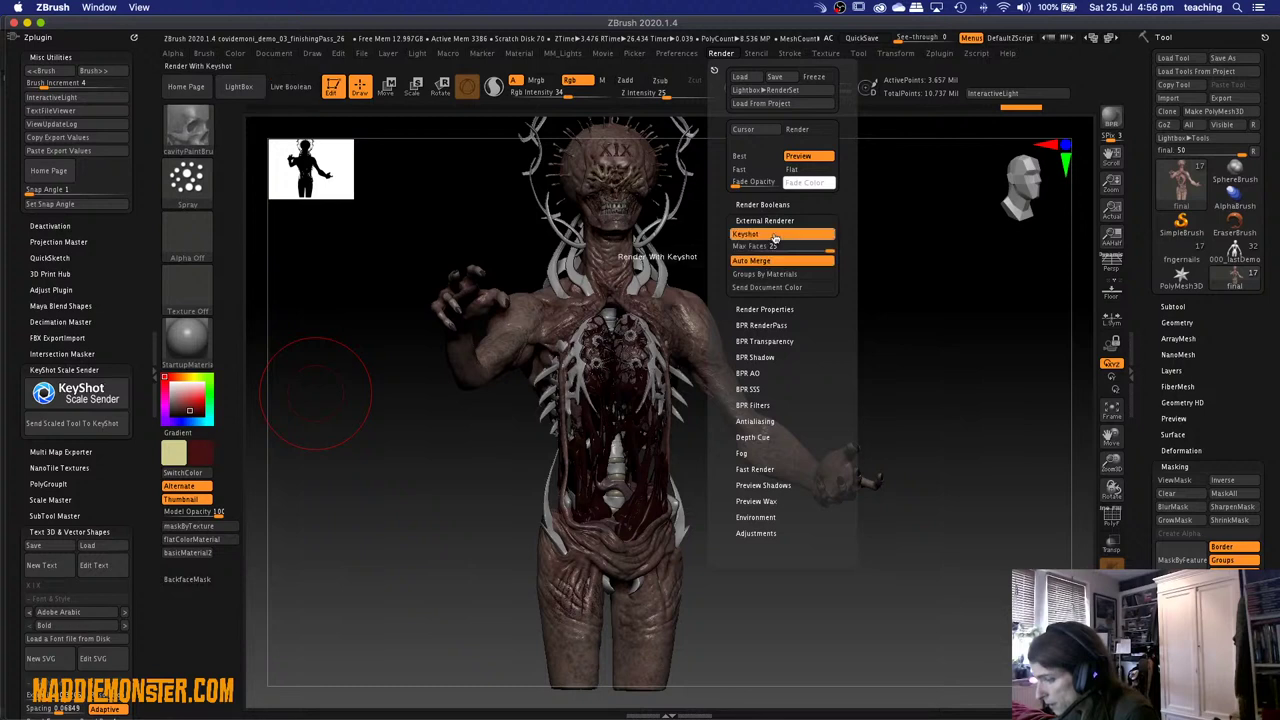
click(57, 430)
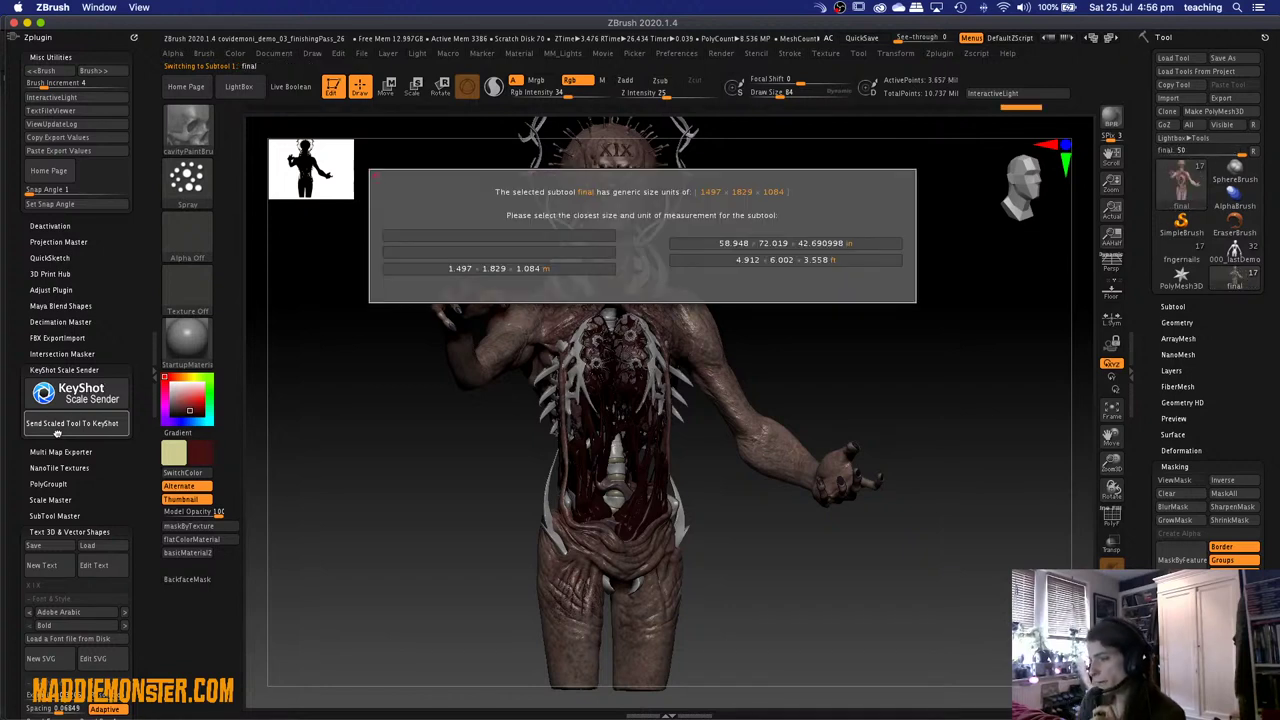
Pick the 4.912 × 6.002 × 3.558 ft size so the creature is sent to KeyShot.
click(790, 261)
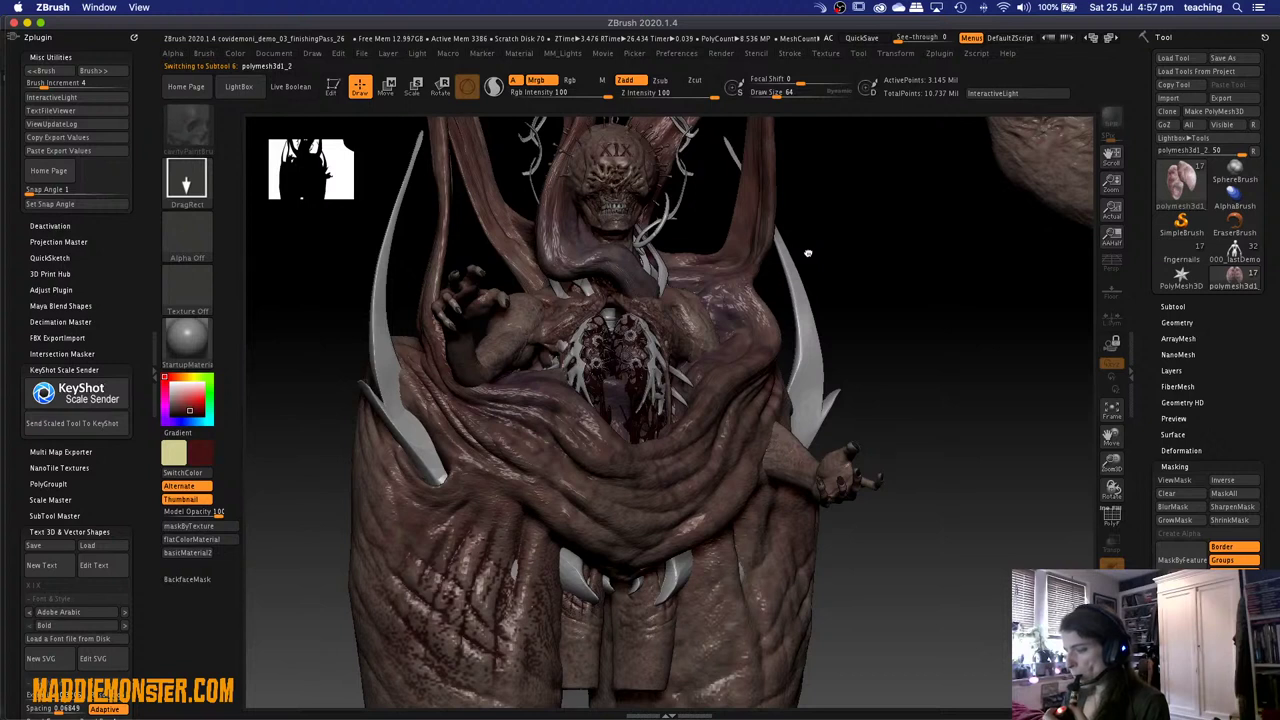
key(alt+Down)
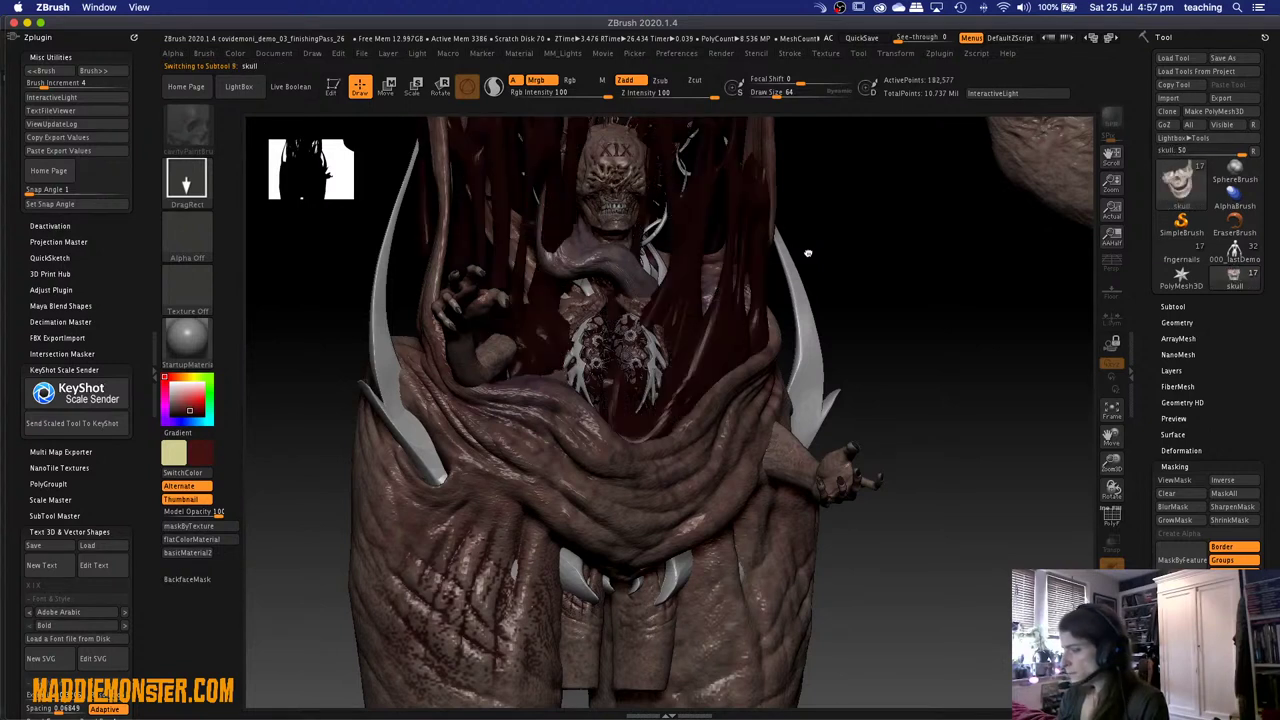
key(alt+Down)
key(alt+Down)
key(alt+Down)
key(alt+Down)
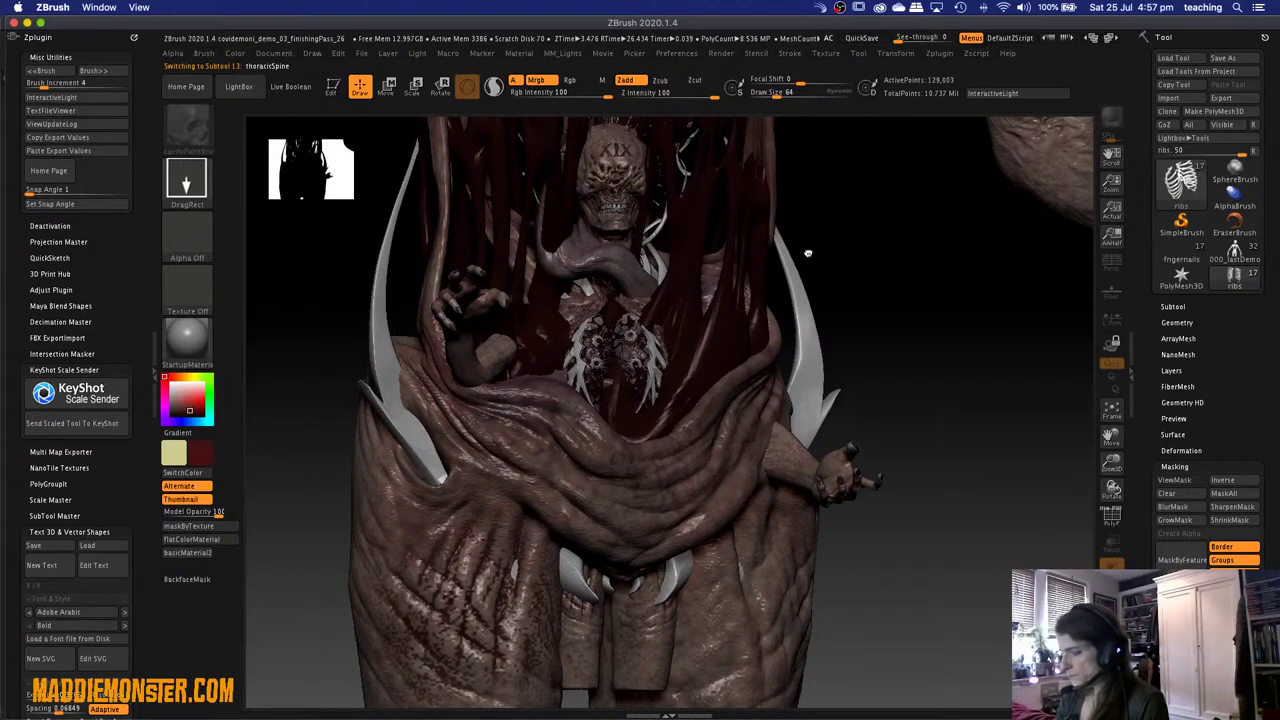
key(alt+Down)
key(alt+Down)
key(alt+Down)
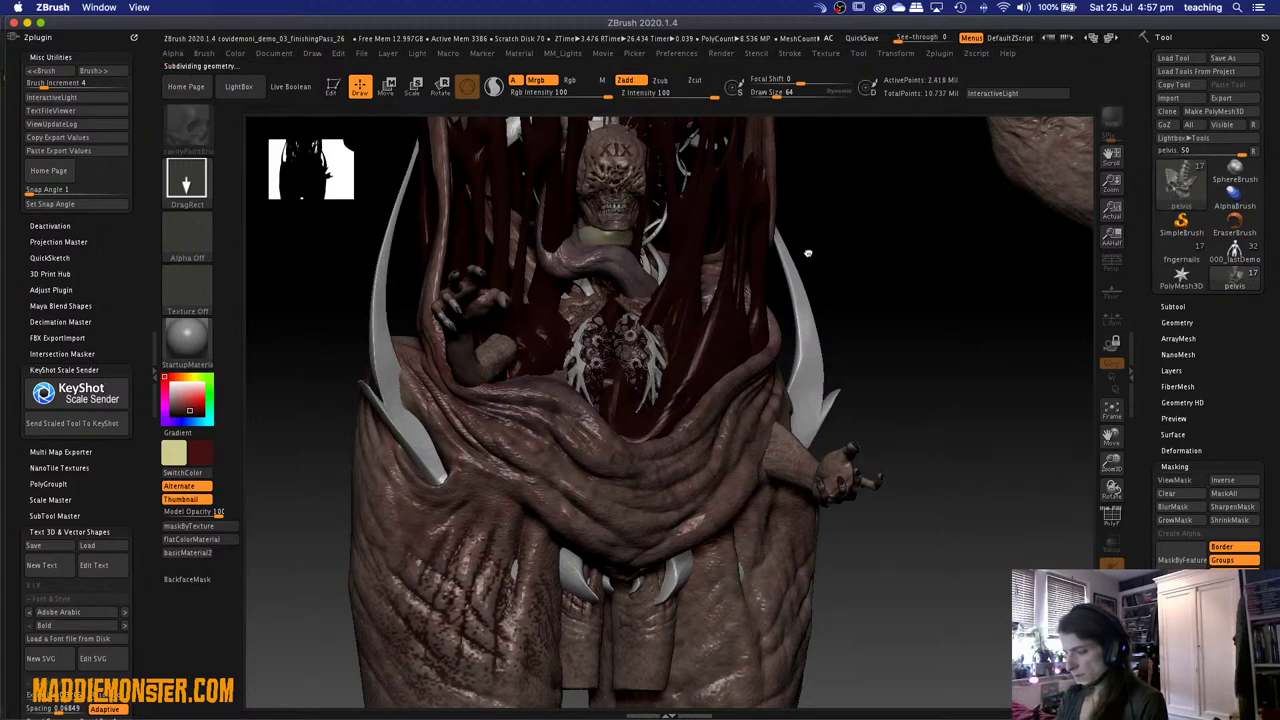
key(alt+Down)
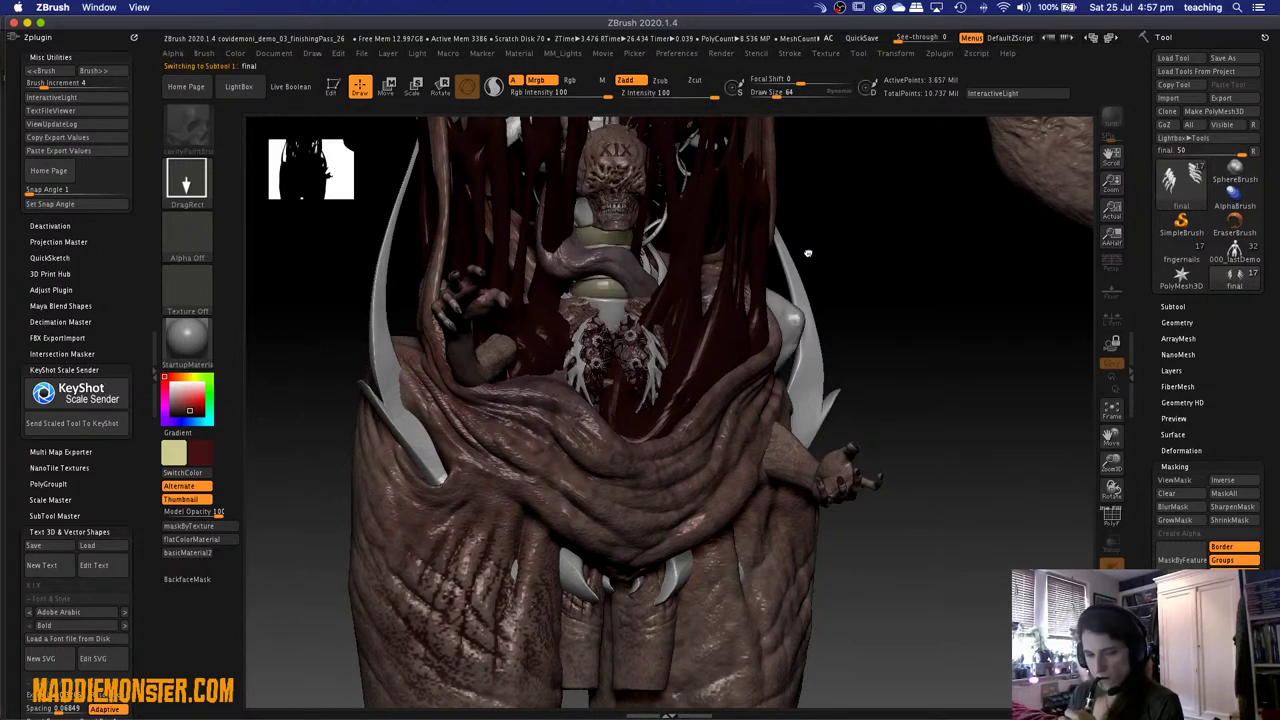
Switch over to Photoshop while the model transfers.
key(shift+r)
key(super+Tab)
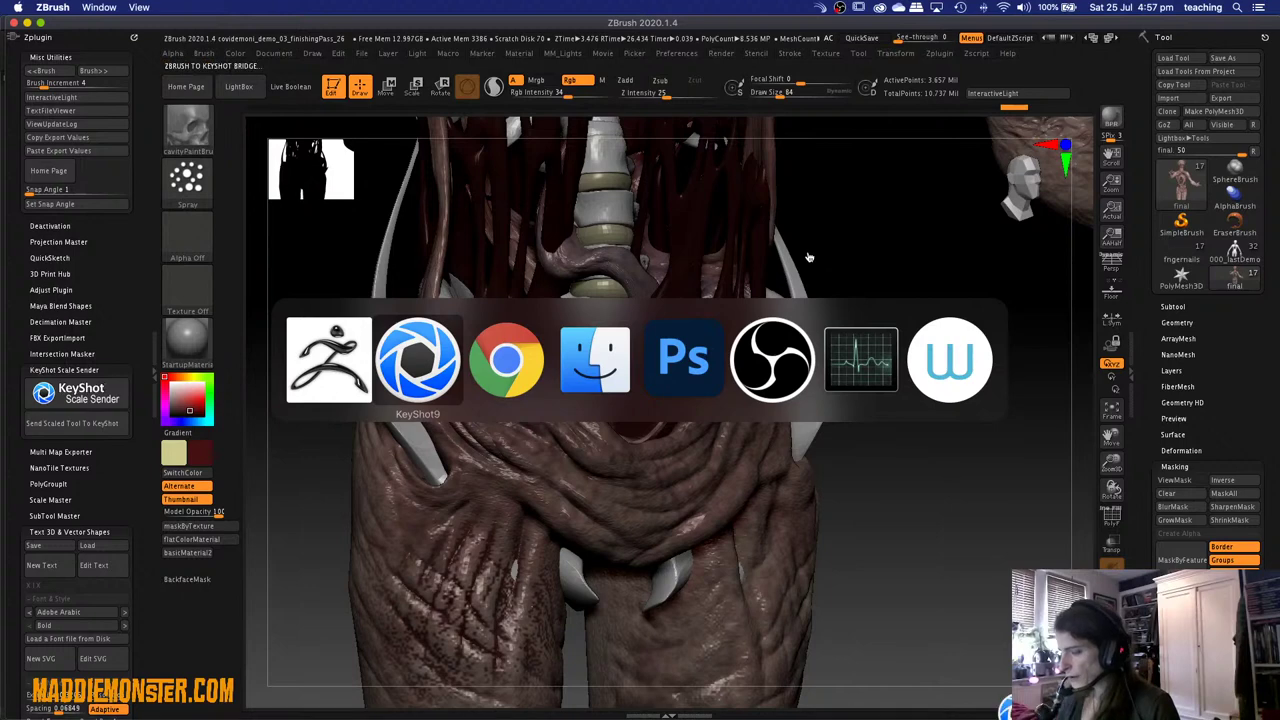
key(super+Tab)
key(super+Tab)
key(super+Tab)
key(super+Tab)
key(super+Tab)
key(super+Tab)
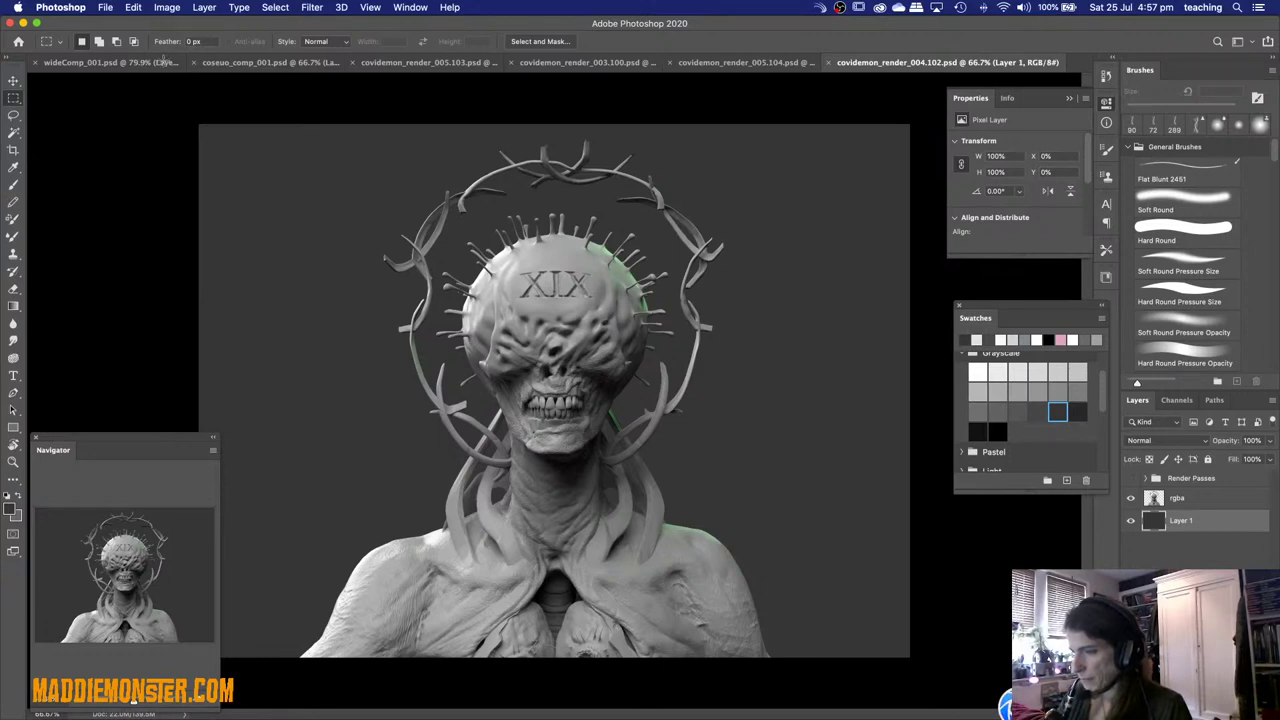
click(180, 63)
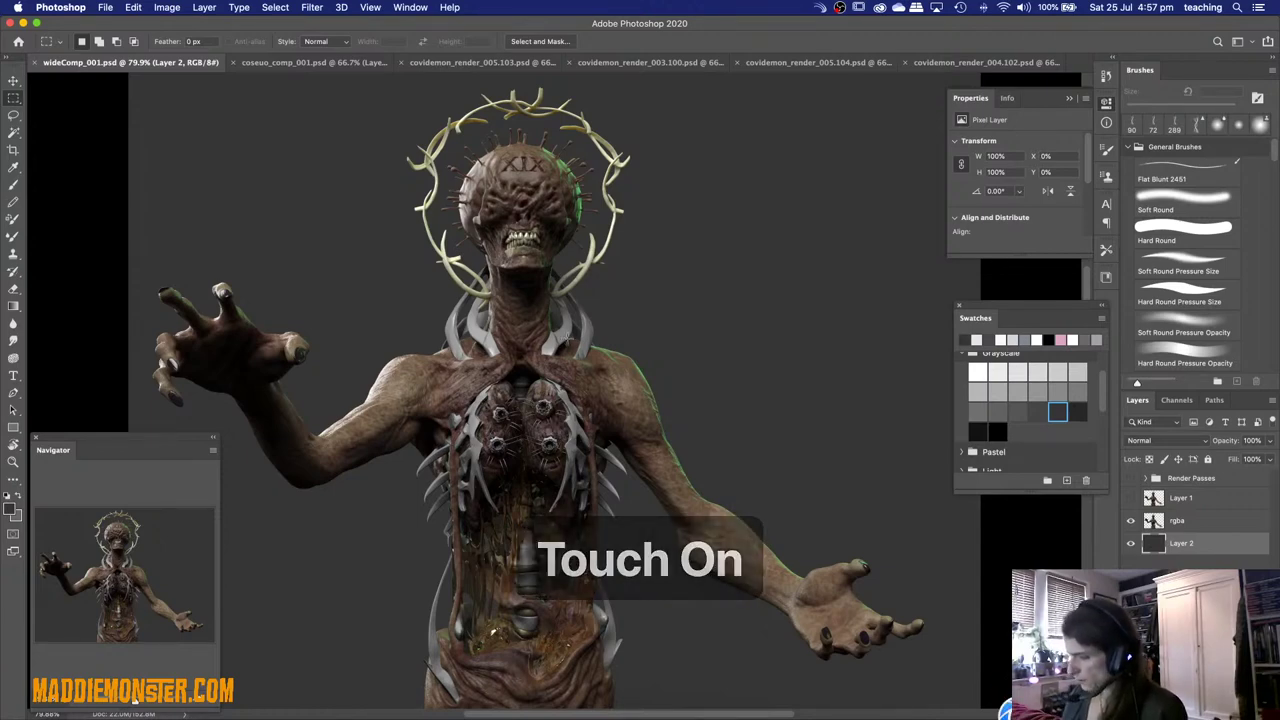
alt+scroll(569, 344, up, 5)
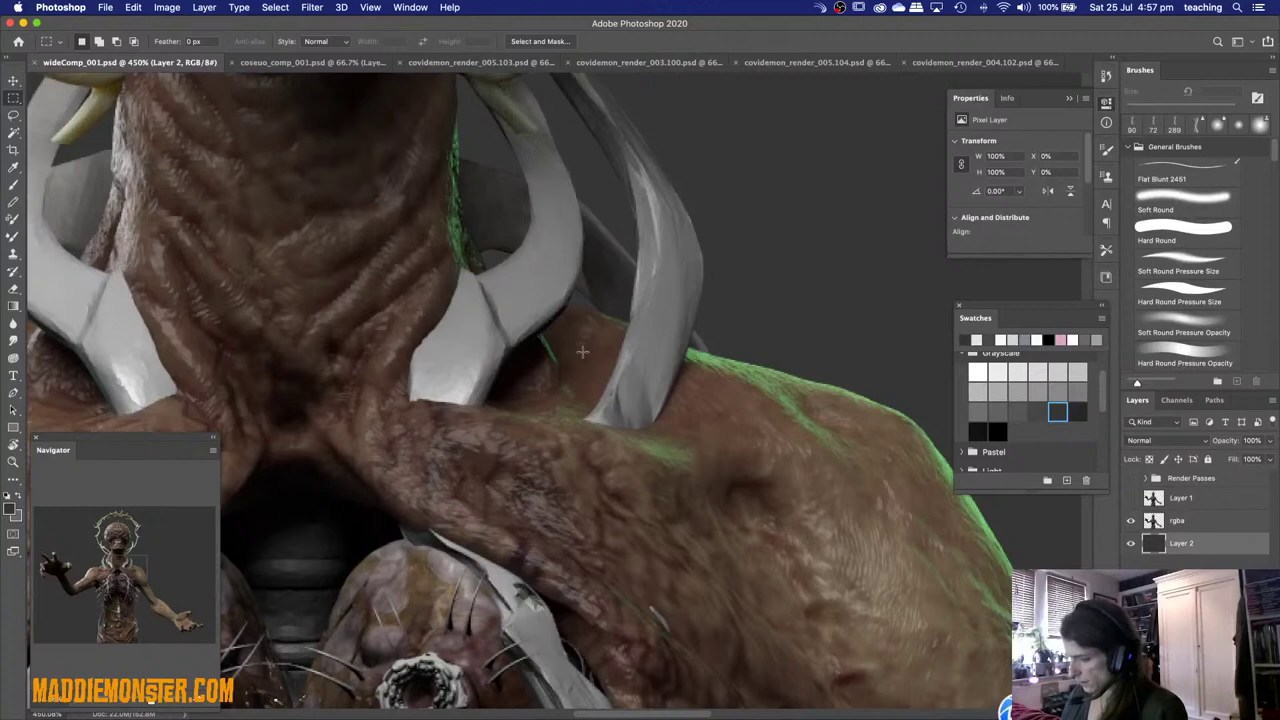
scroll(569, 344, down, 10)
scroll(787, 292, down, 8)
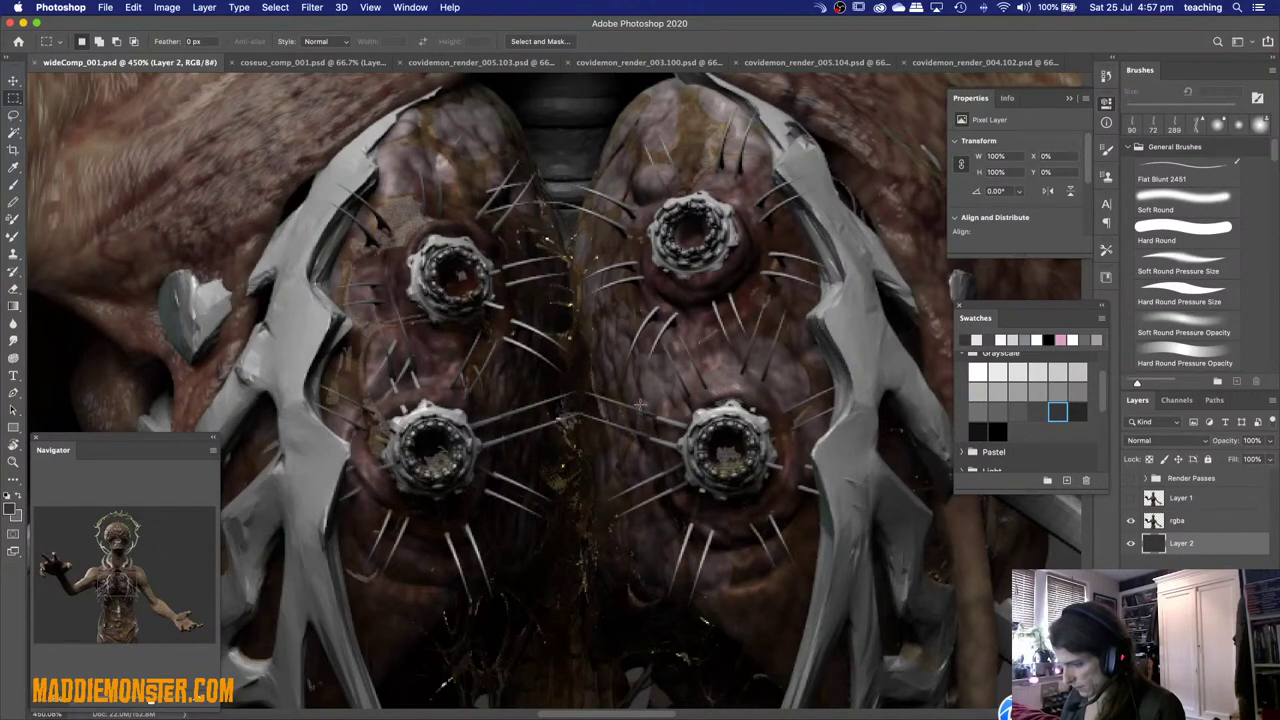
scroll(641, 405, up, 3)
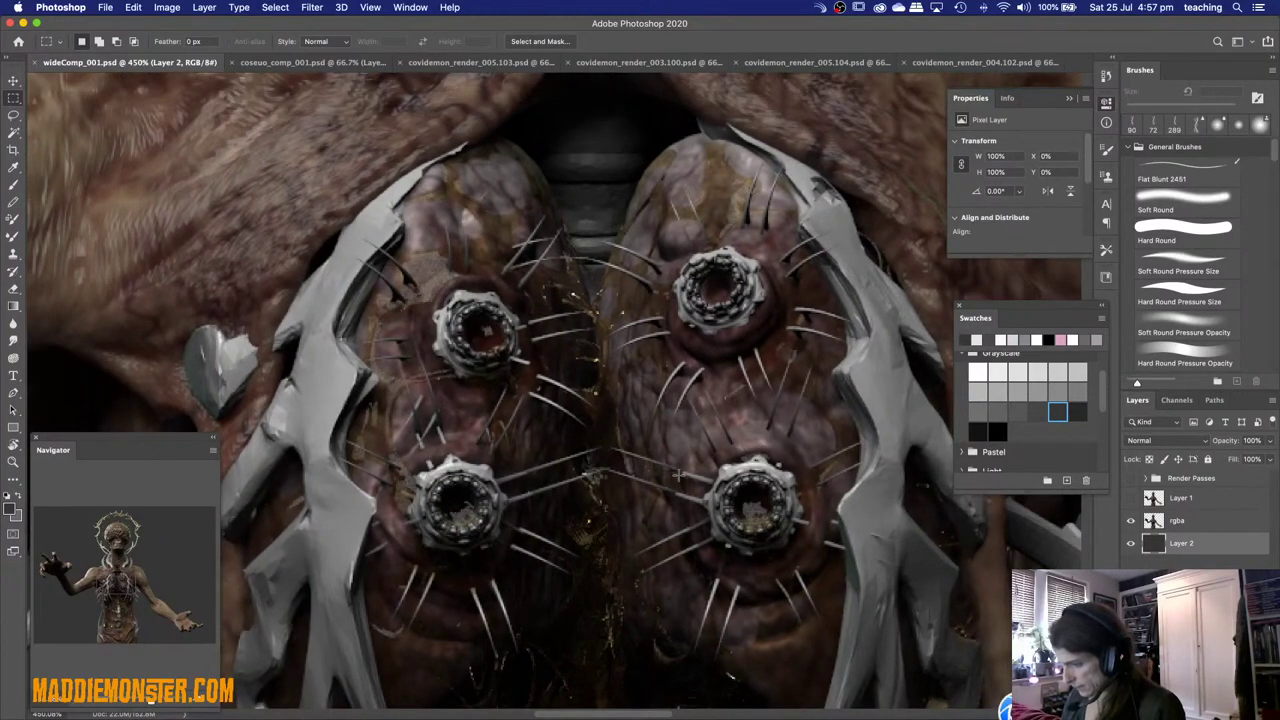
scroll(703, 499, down, 10)
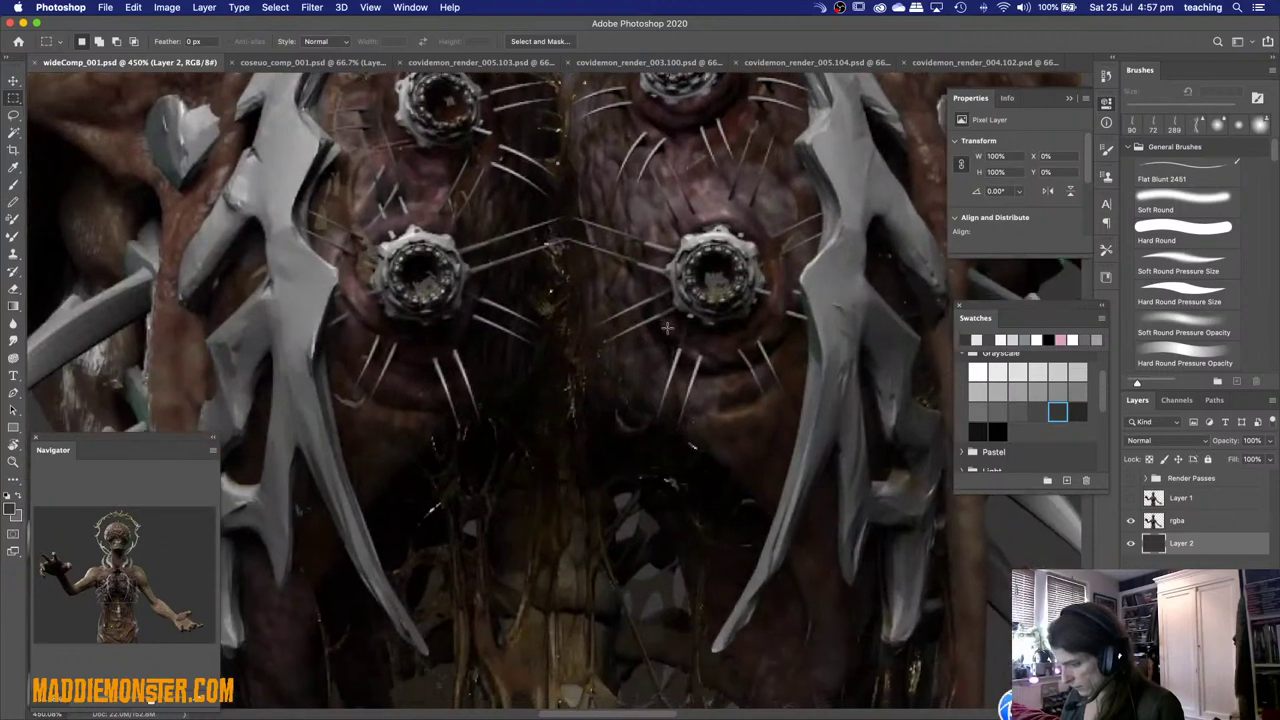
scroll(667, 327, down, 15)
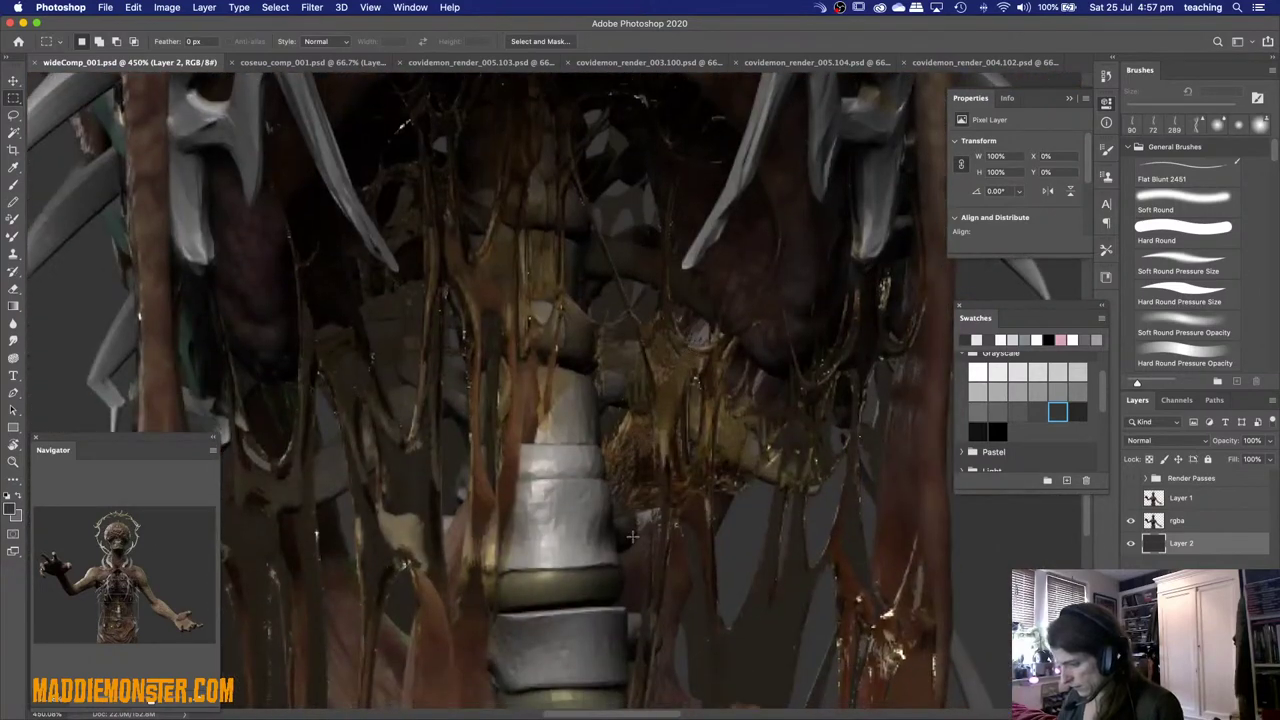
scroll(640, 450, down, 8)
scroll(651, 360, down, 10)
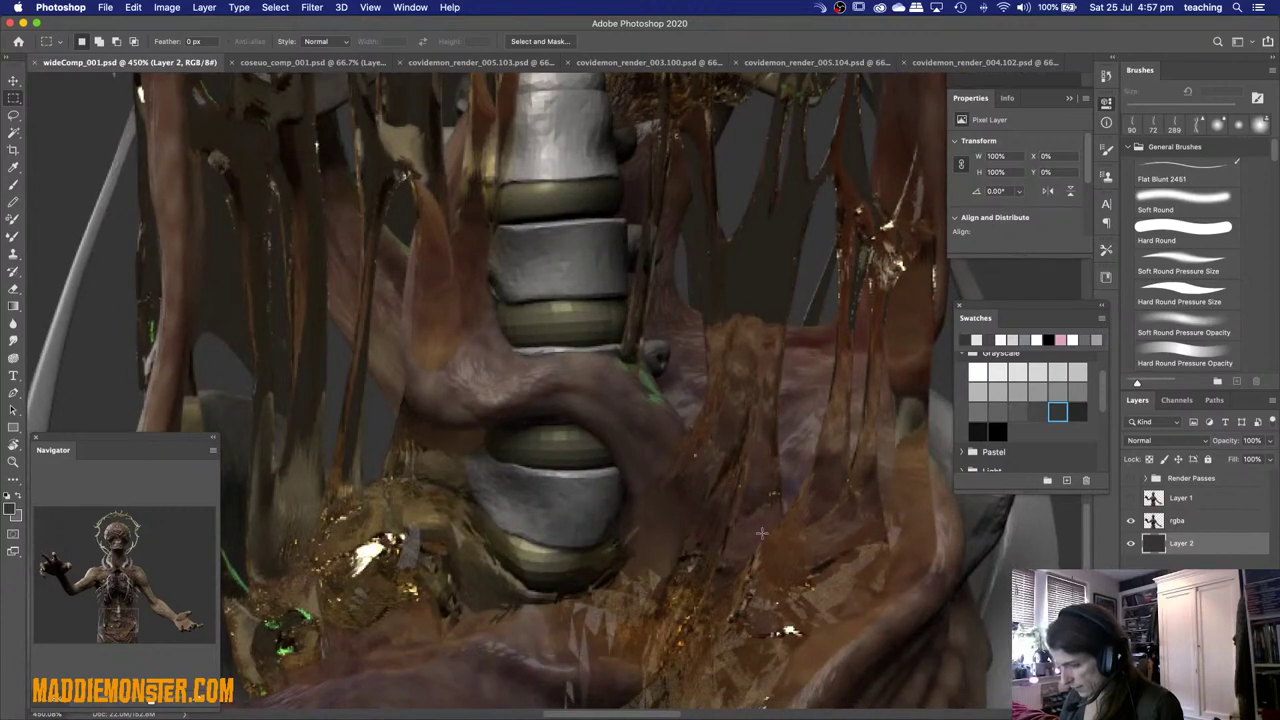
scroll(720, 495, down, 6)
scroll(679, 455, down, 9)
scroll(679, 455, left, 9)
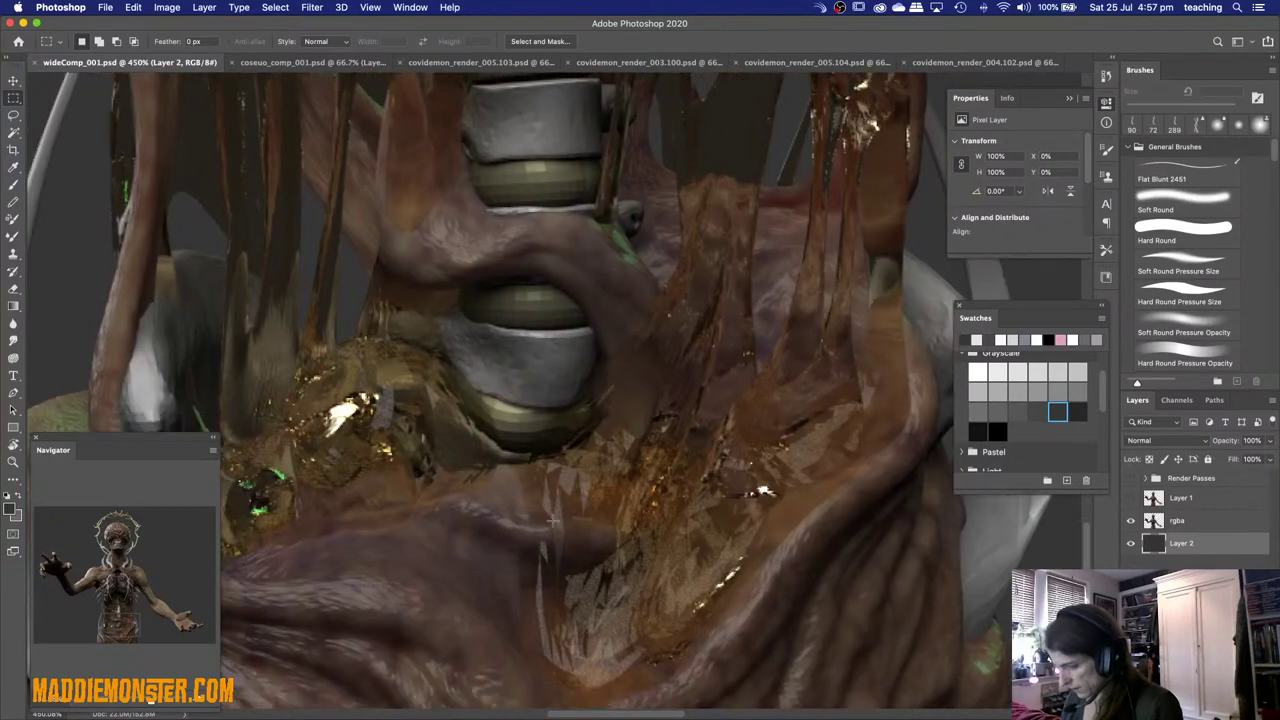
scroll(552, 520, up, 15)
scroll(552, 520, right, 6)
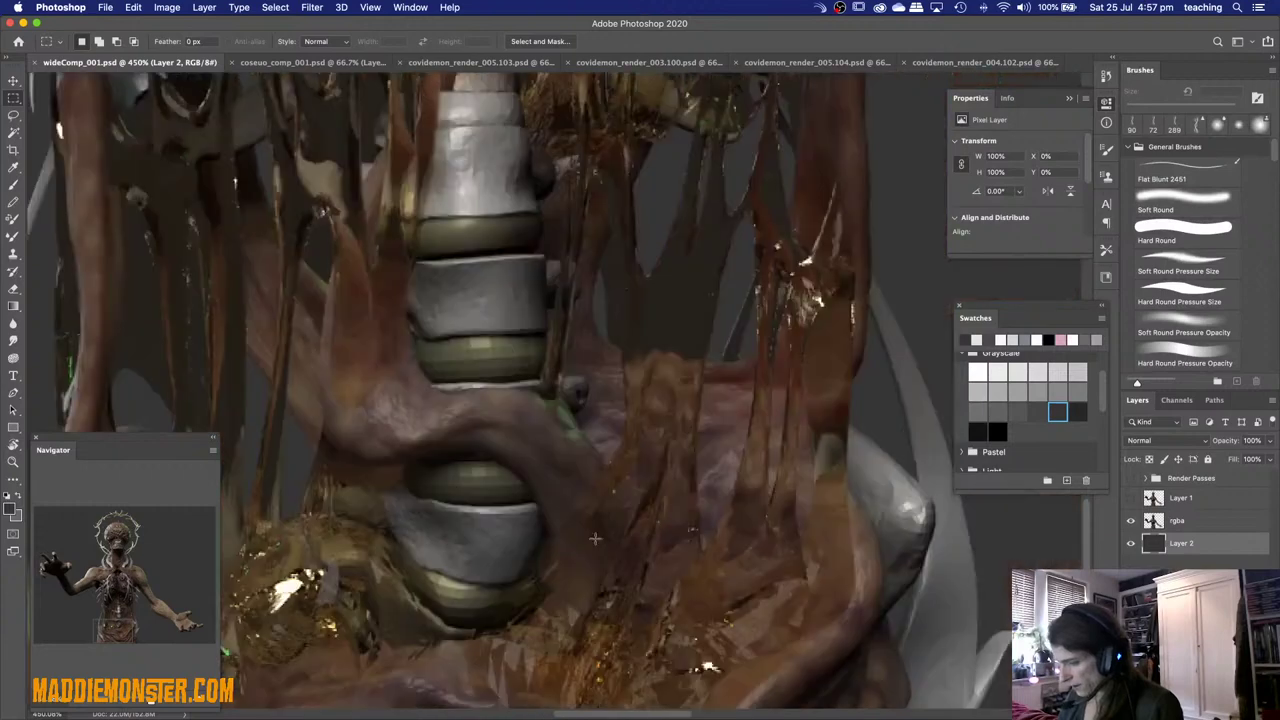
scroll(630, 270, up, 20)
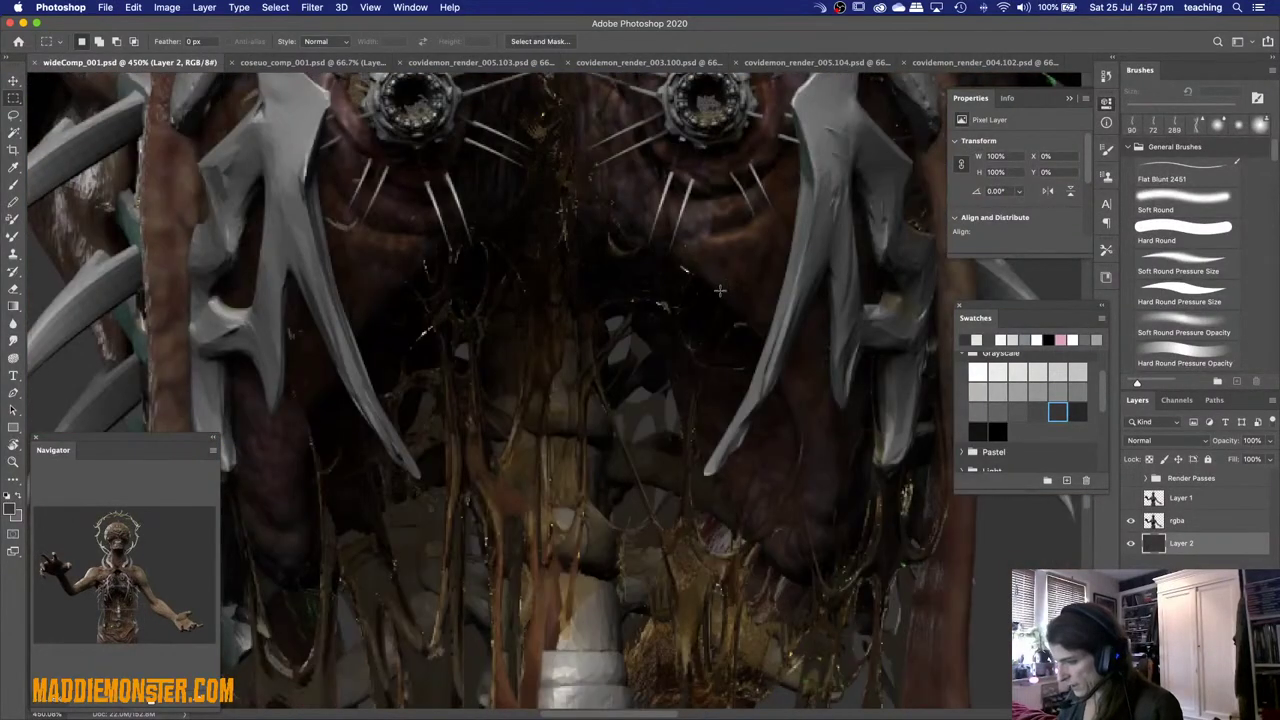
scroll(718, 308, up, 3)
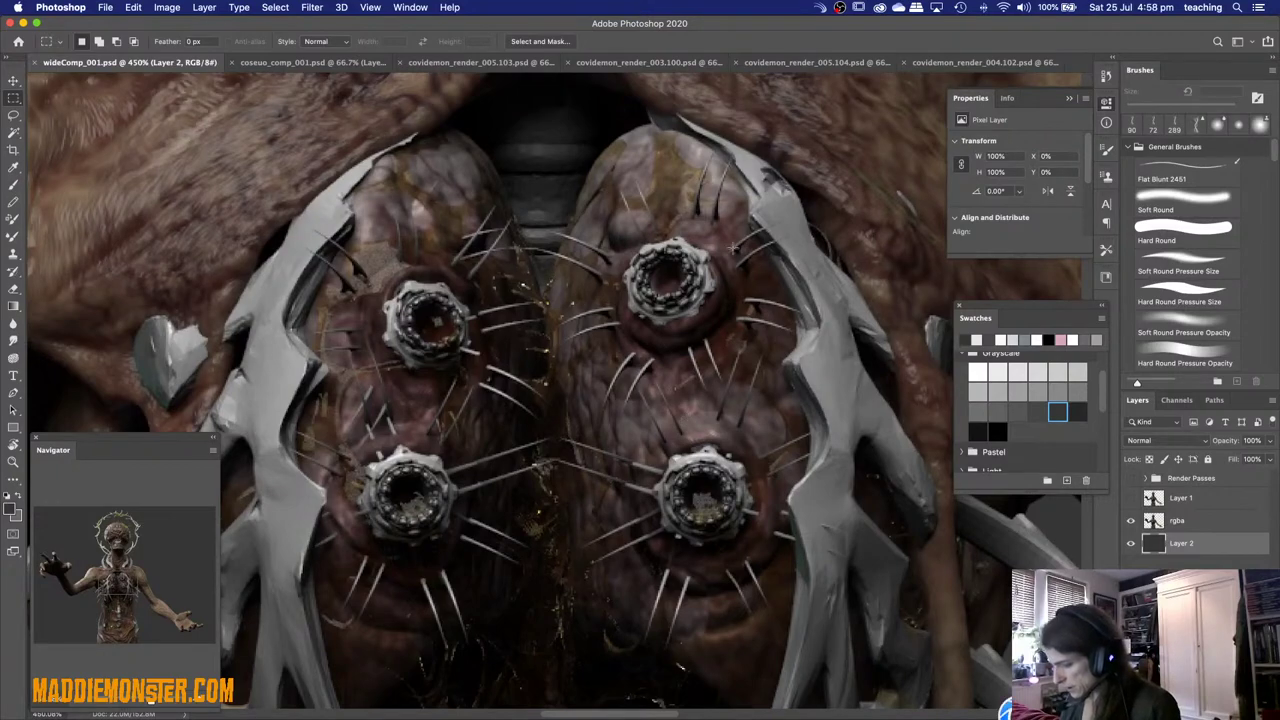
scroll(733, 250, up, 20)
scroll(731, 267, down, 4)
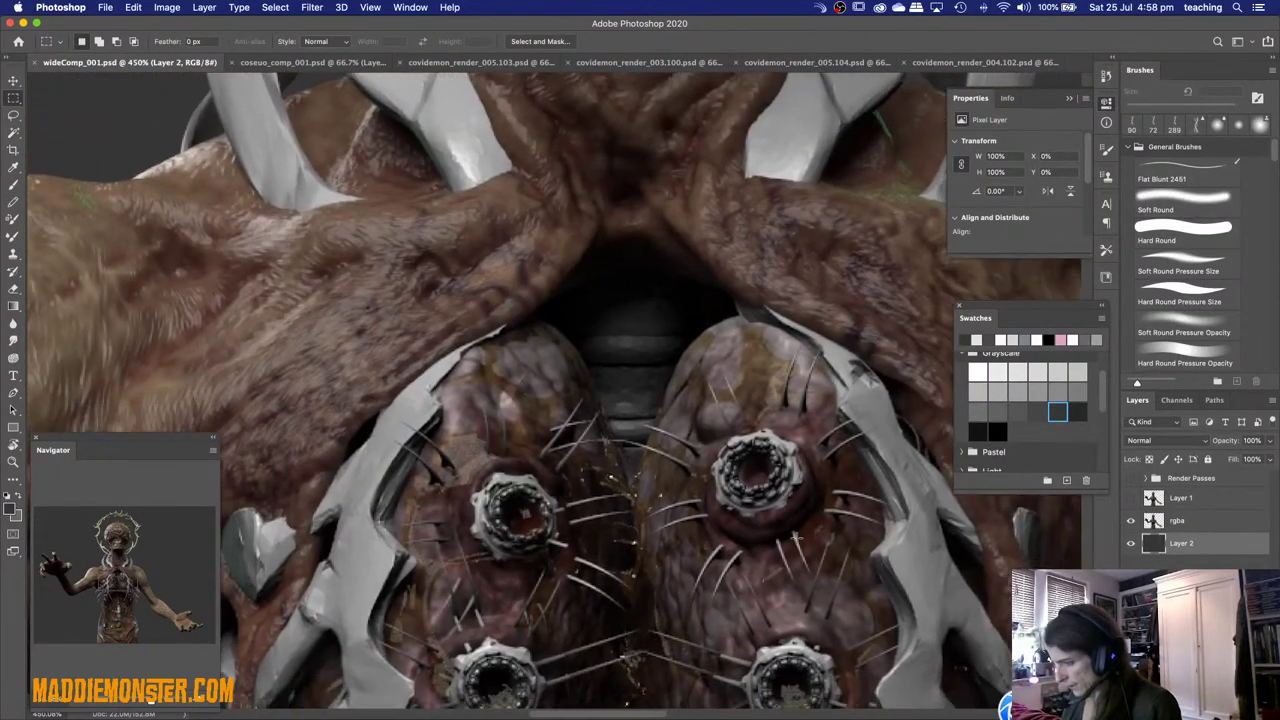
scroll(809, 417, right, 6)
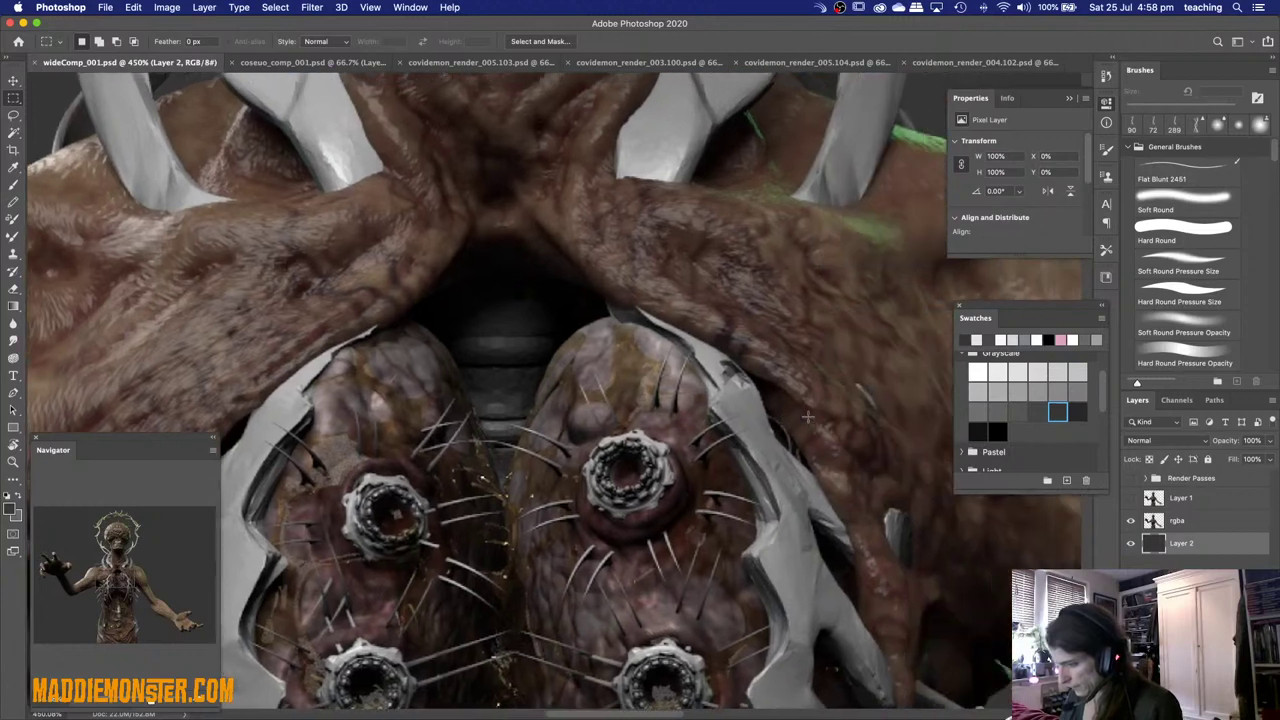
scroll(597, 493, left, 10)
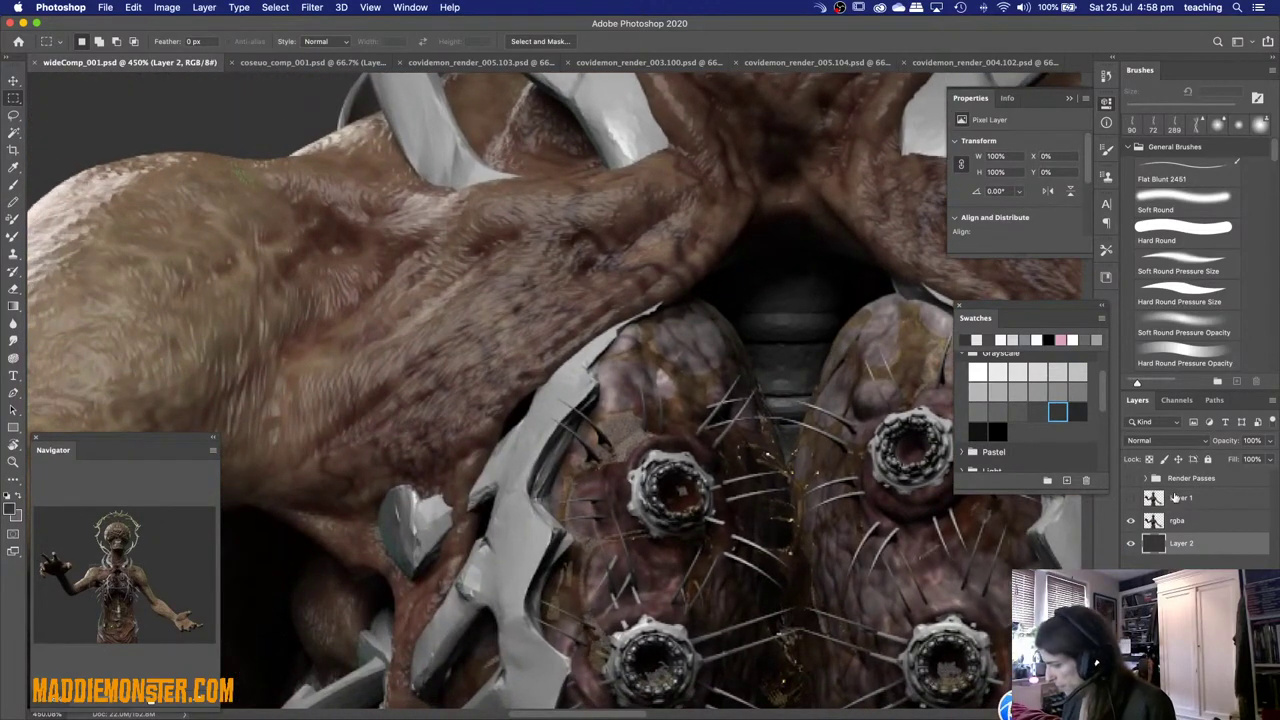
Show the redder Layer 1 render and toggle it off and on against the base render.
click(1131, 497)
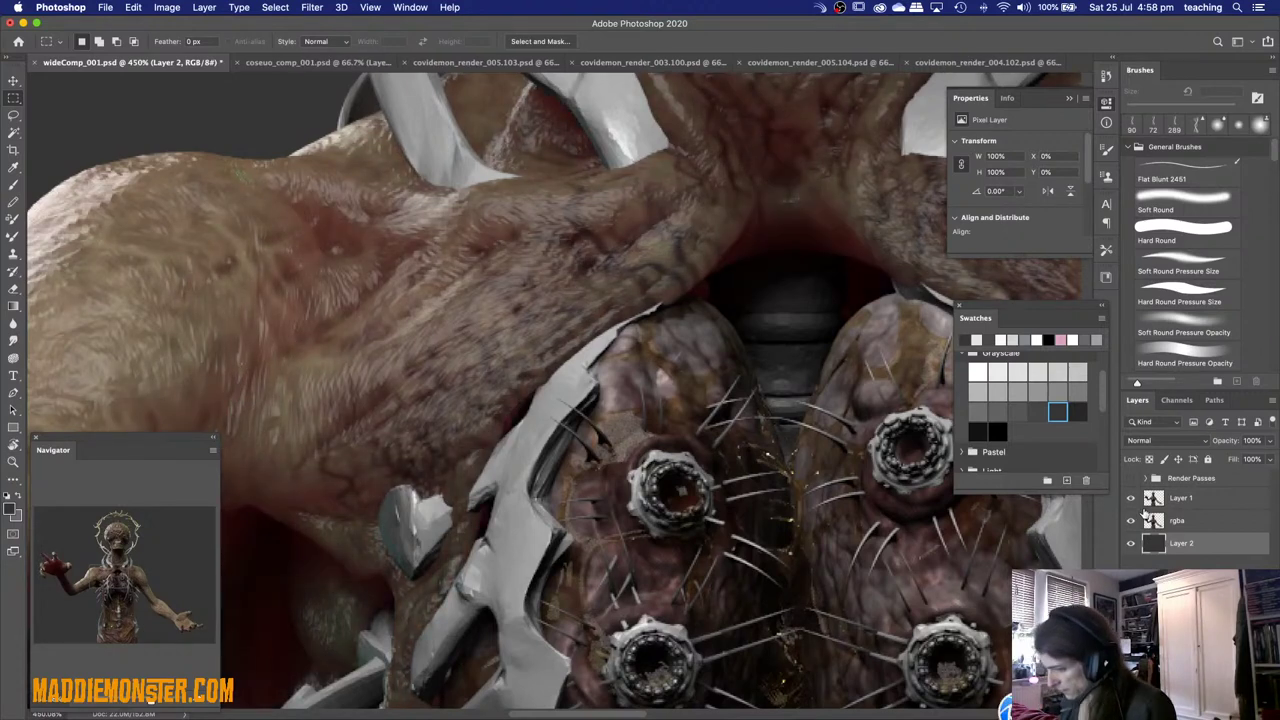
alt+scroll(660, 443, down, 5)
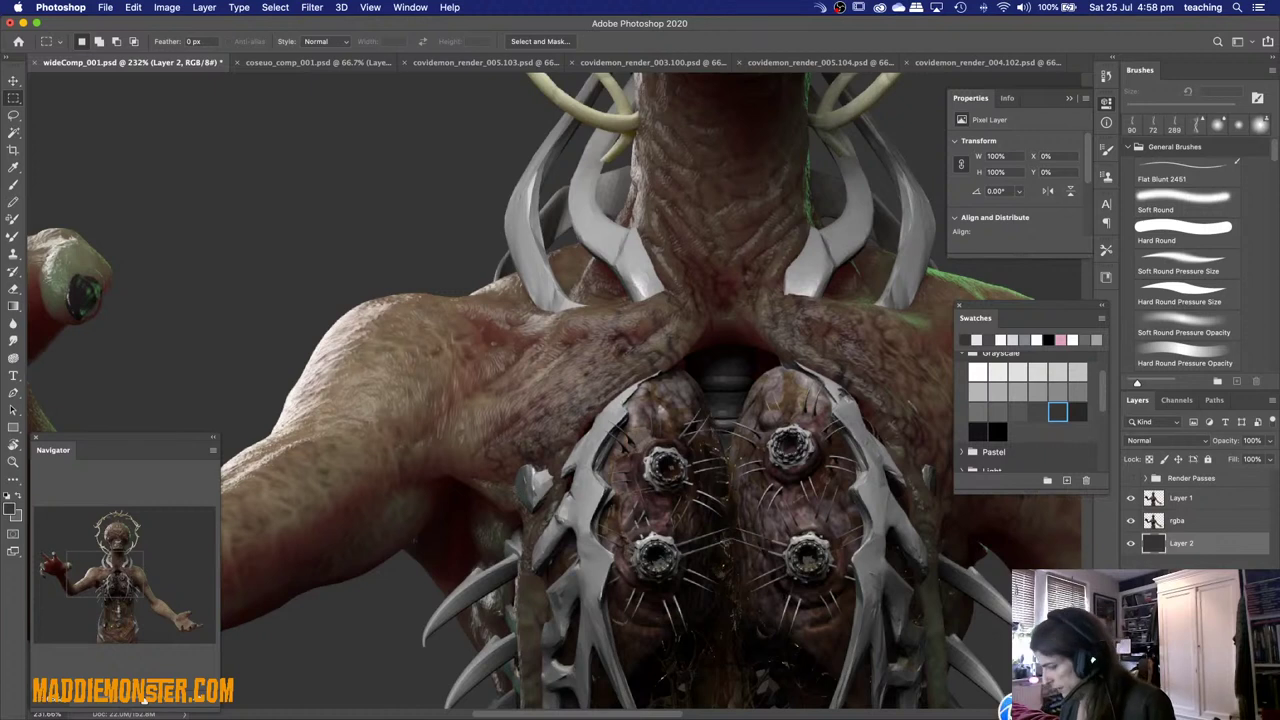
click(1200, 497)
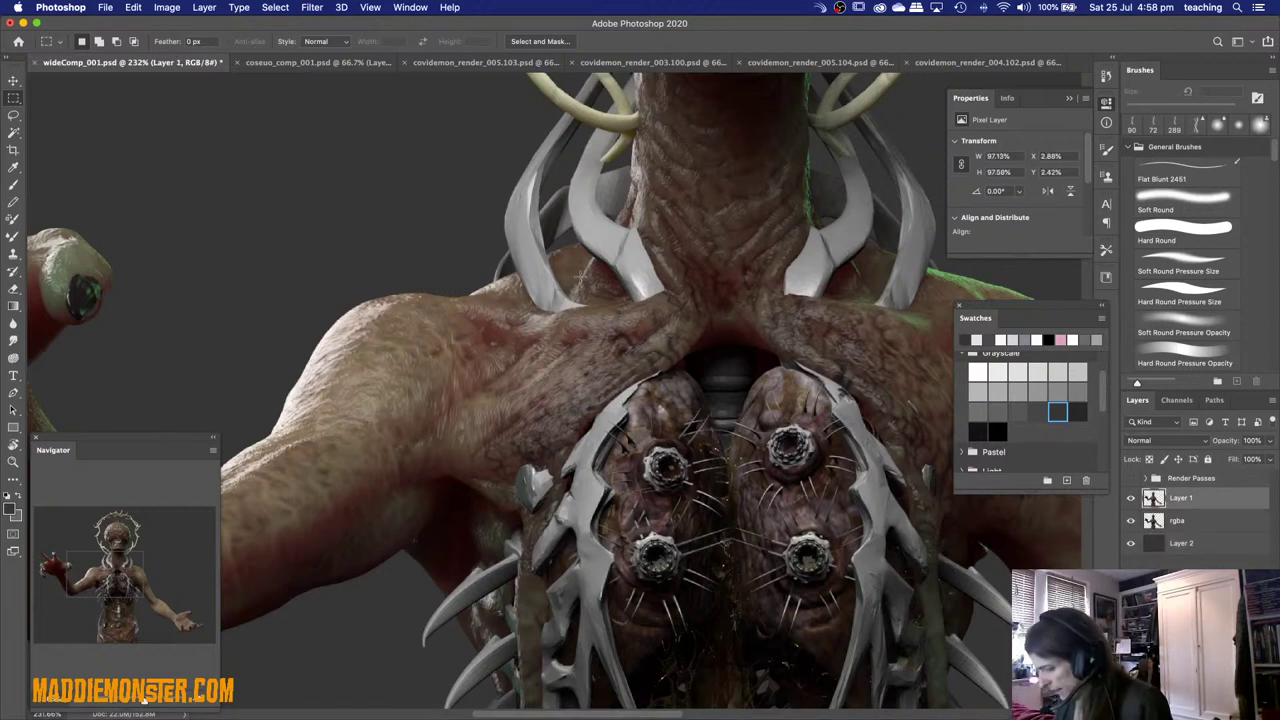
click(1131, 497)
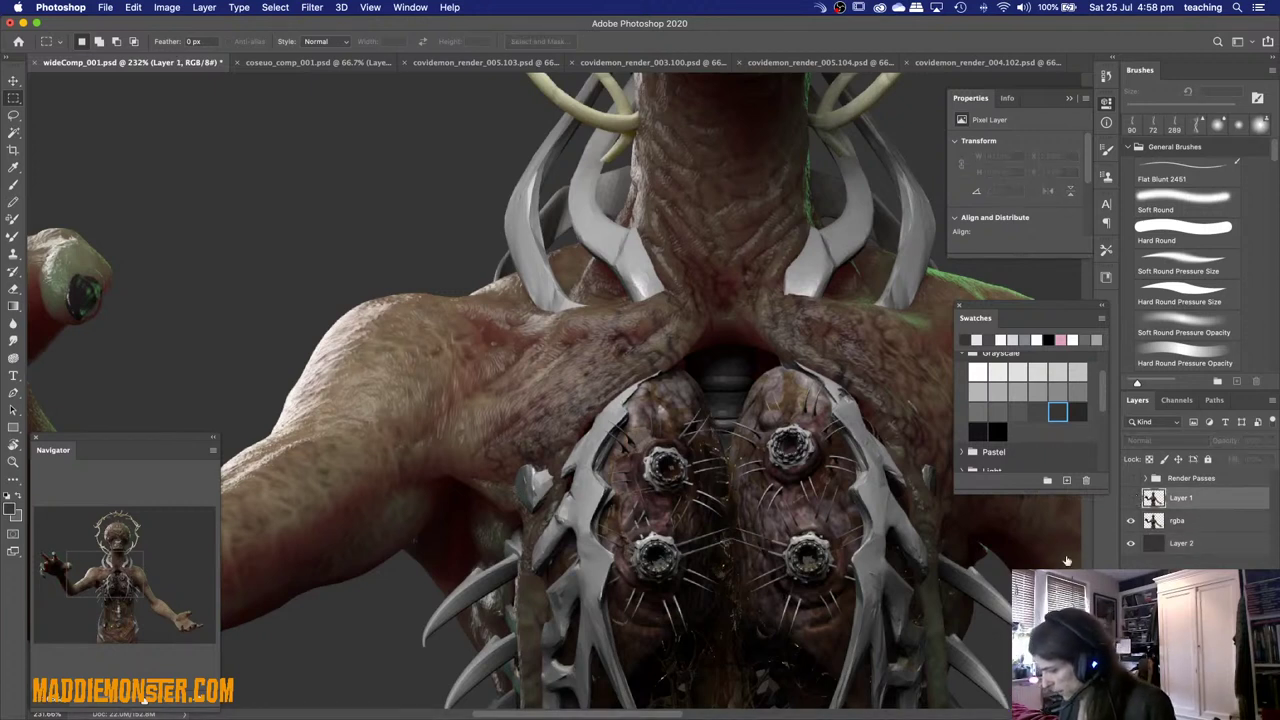
scroll(762, 302, up, 10)
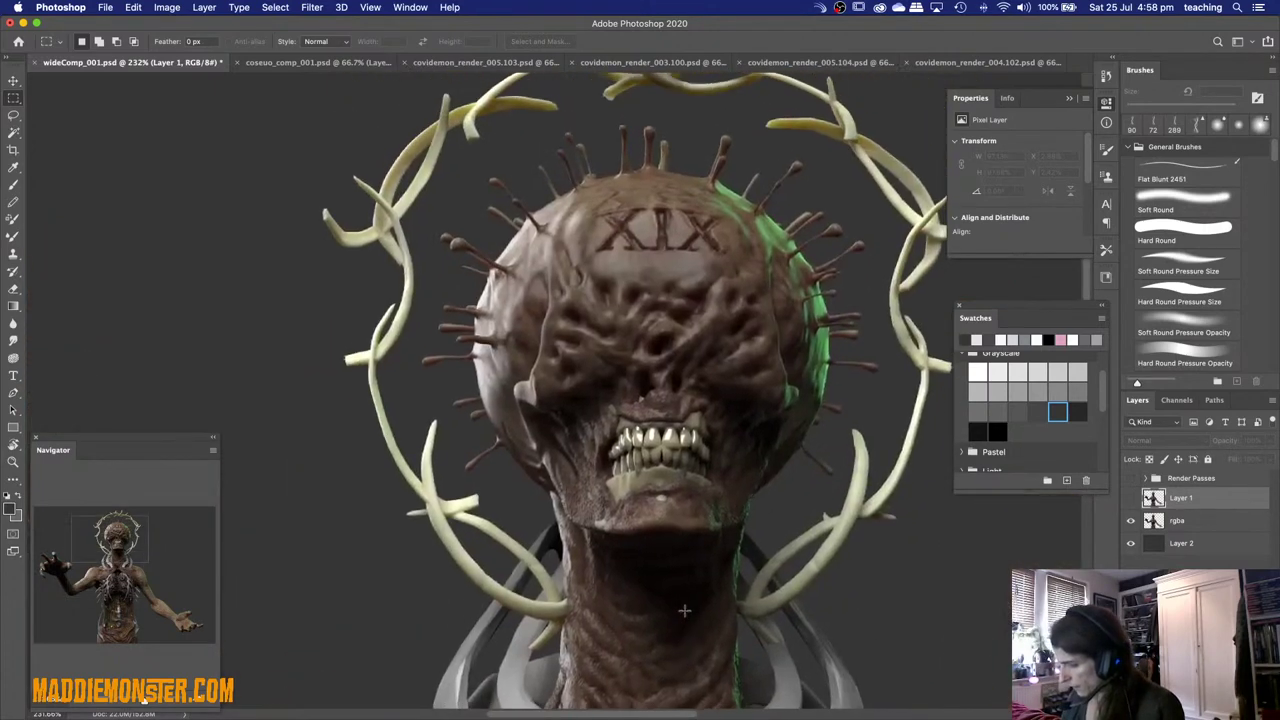
click(1131, 497)
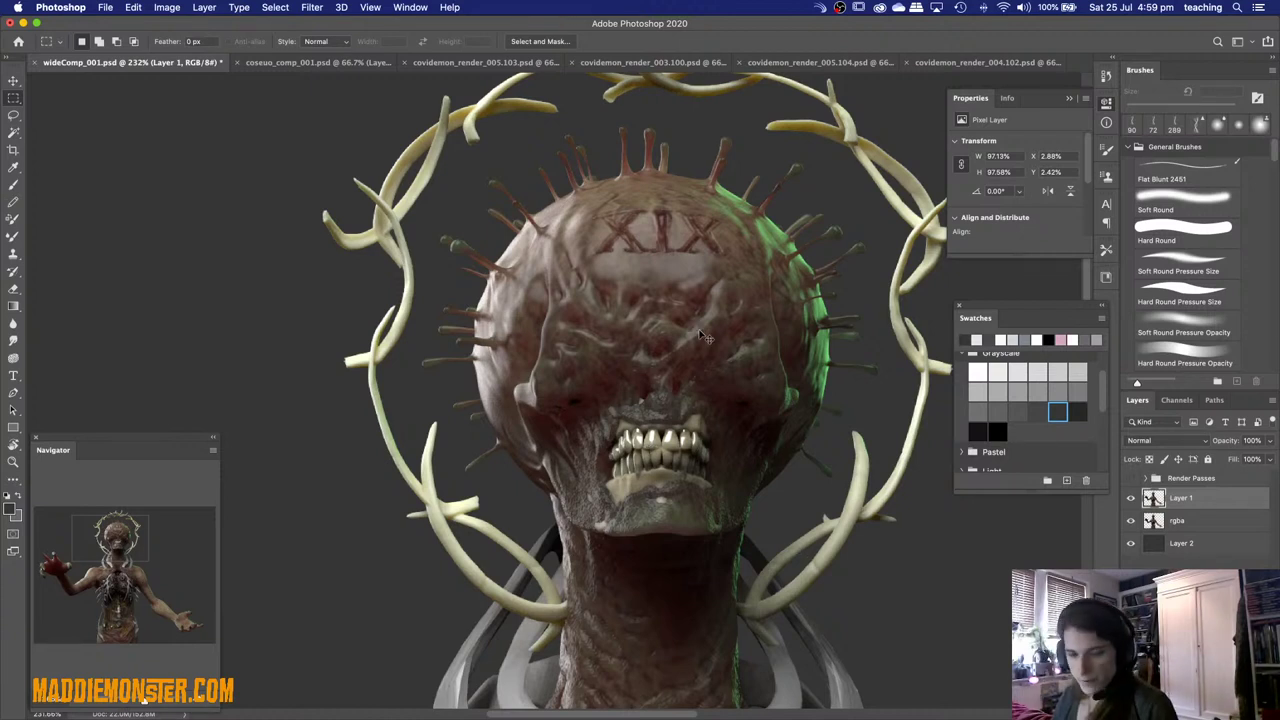
key(super+Tab)
key(super+Tab)
key(super+Tab)
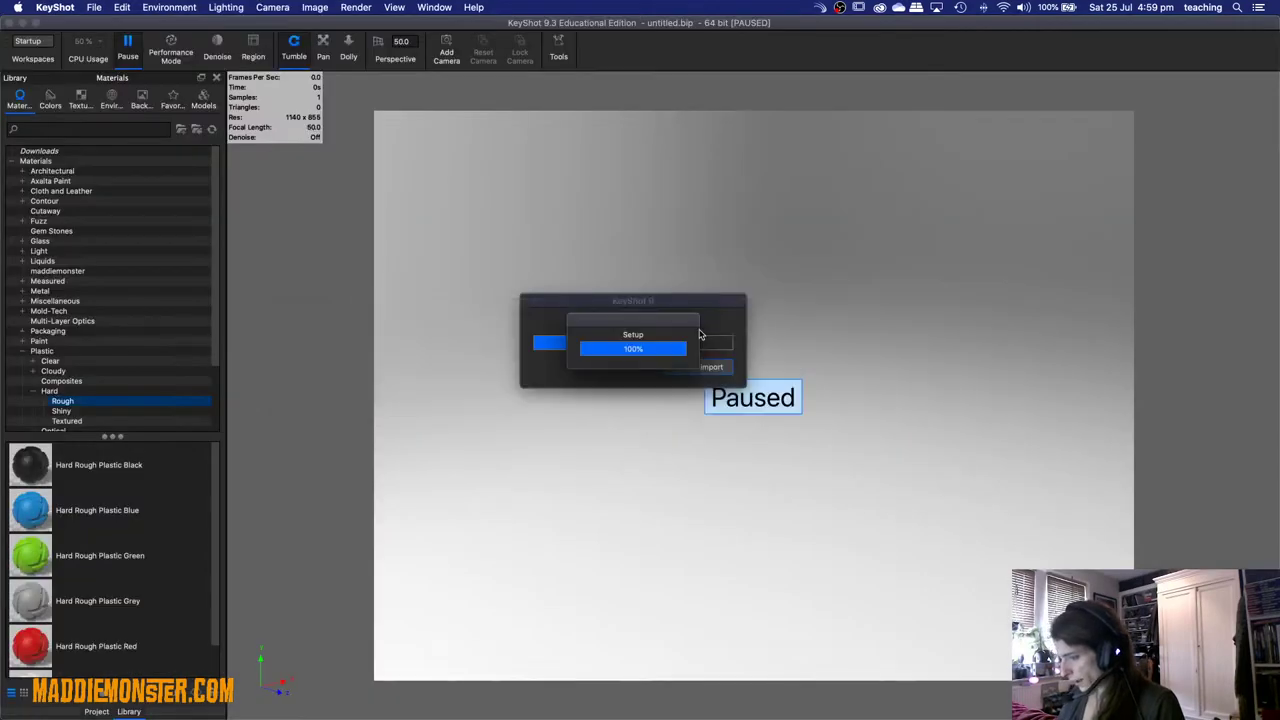
Resume KeyShot's real-time render and orbit and dolly to a close front view of the creature.
key(shift+p)
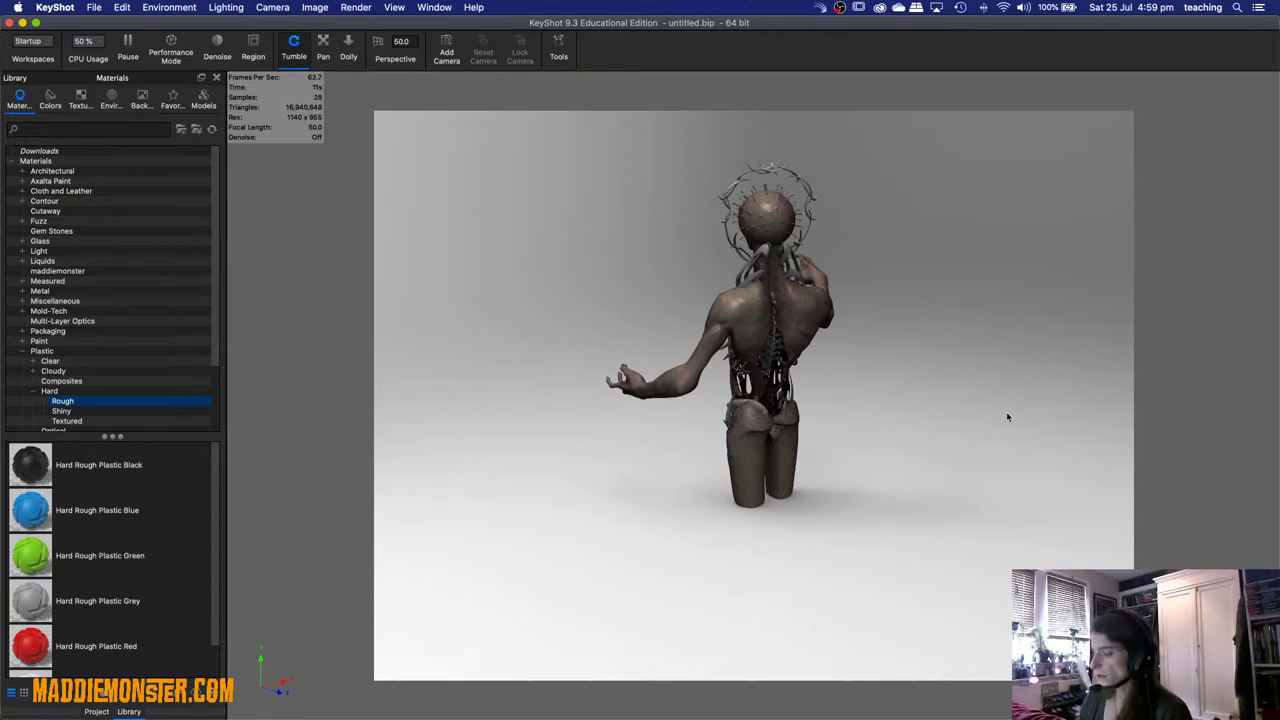
drag(957, 497, 1094, 450)
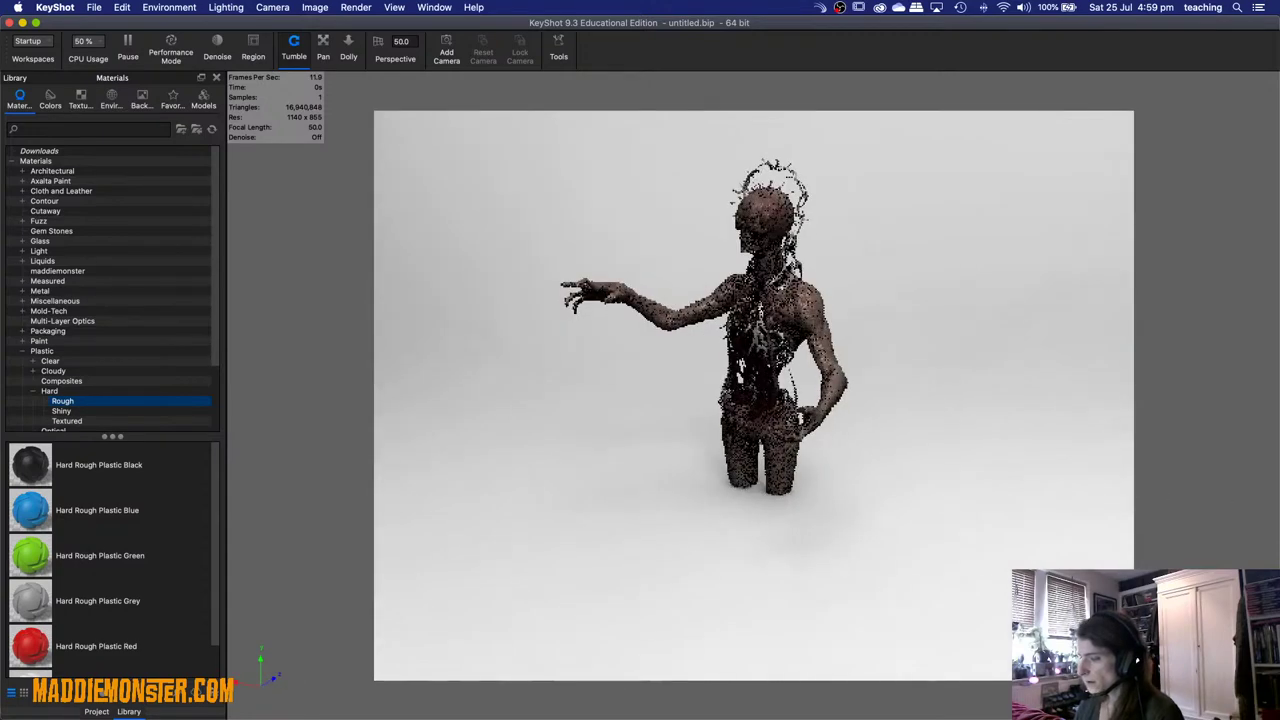
drag(642, 470, 799, 430)
scroll(800, 430, up, 5)
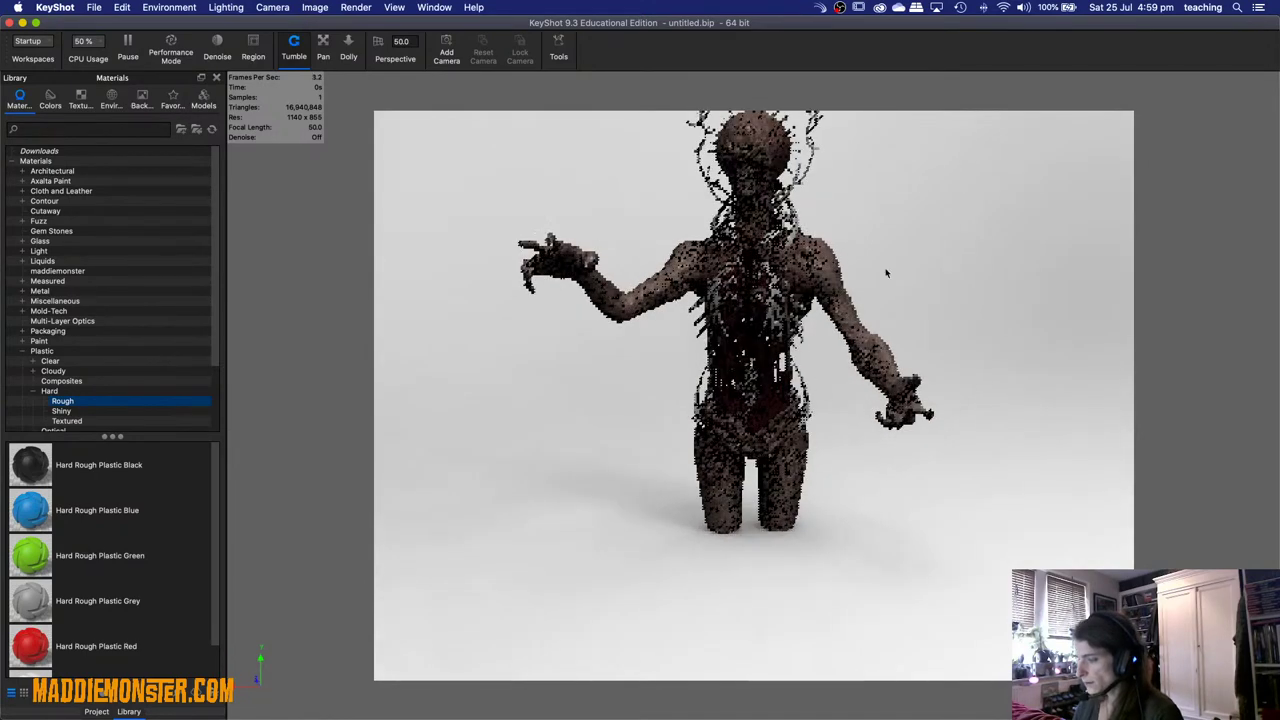
drag(901, 226, 848, 446)
scroll(848, 446, up, 3)
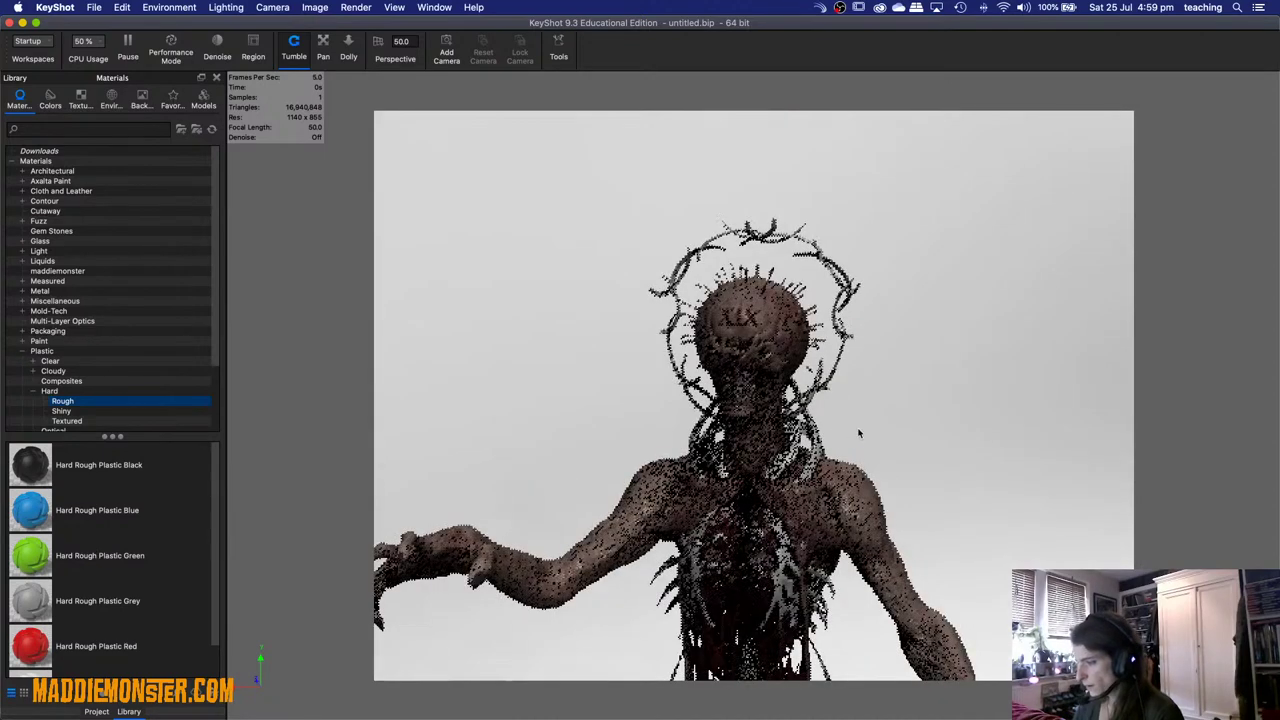
drag(900, 431, 903, 337)
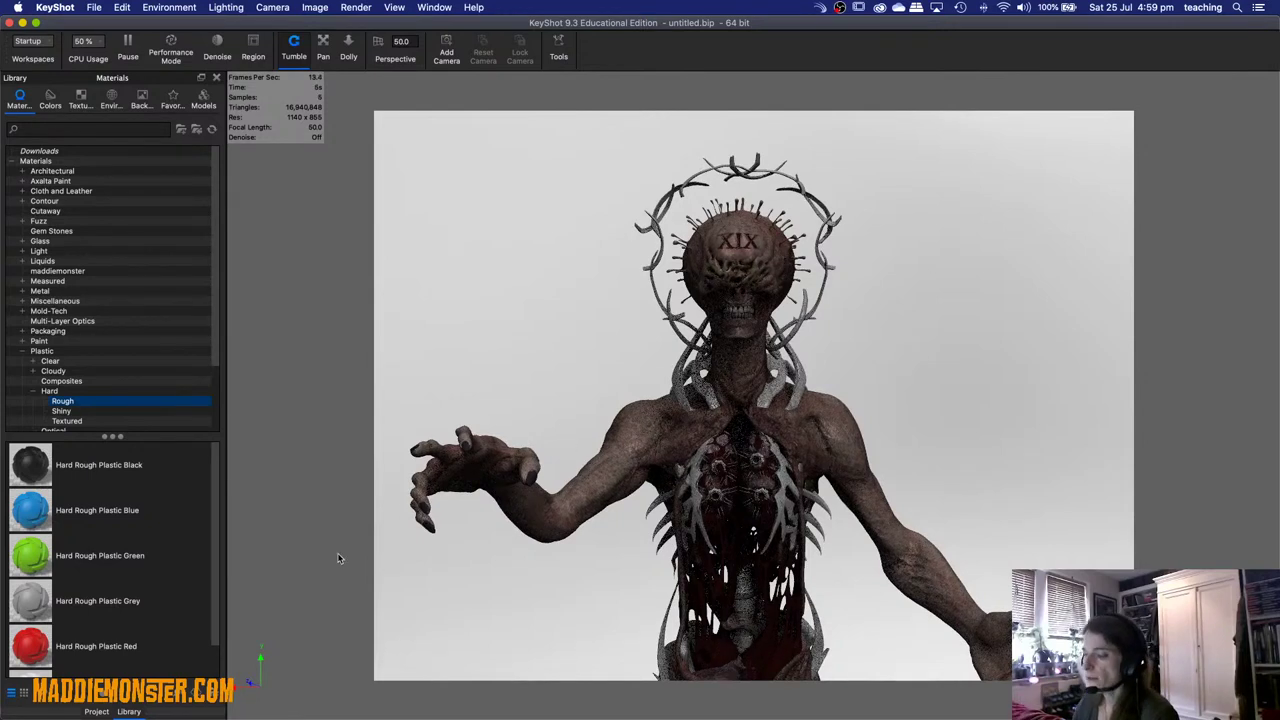
Set the startup.hdr environment's Transform Rotation to 180° in Project > Environment settings.
click(96, 712)
click(142, 94)
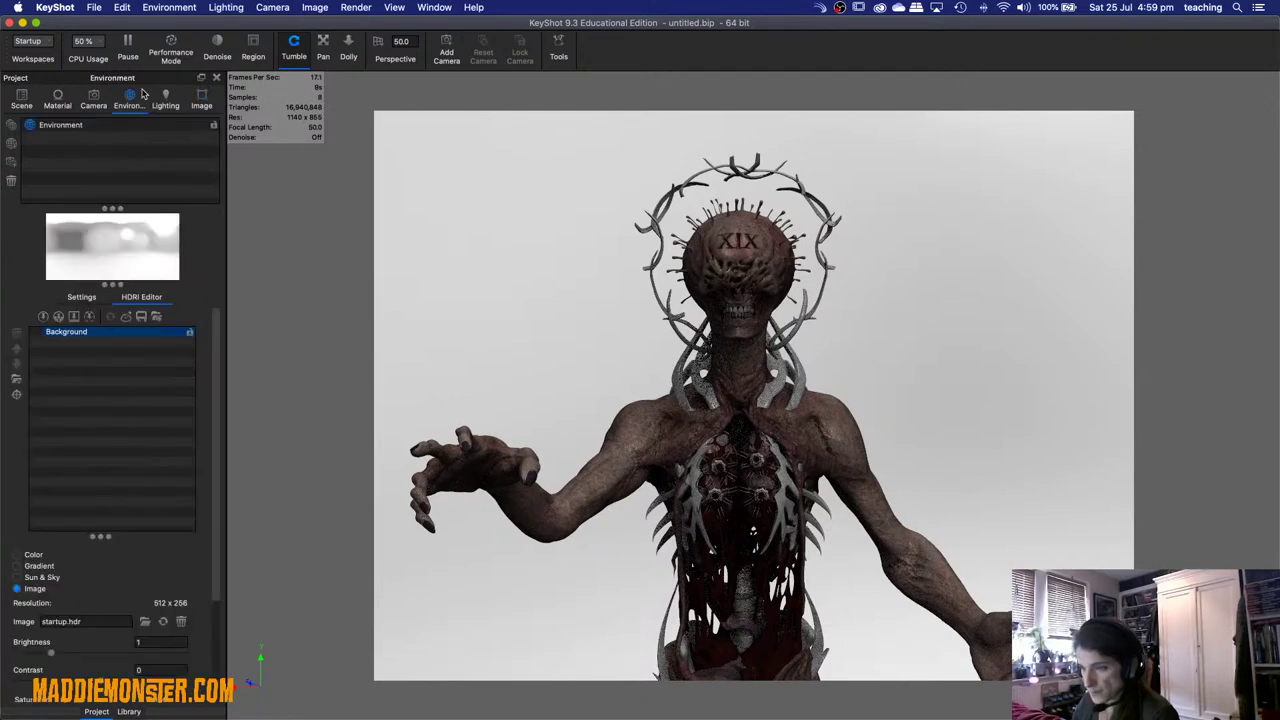
scroll(78, 552, down, 5)
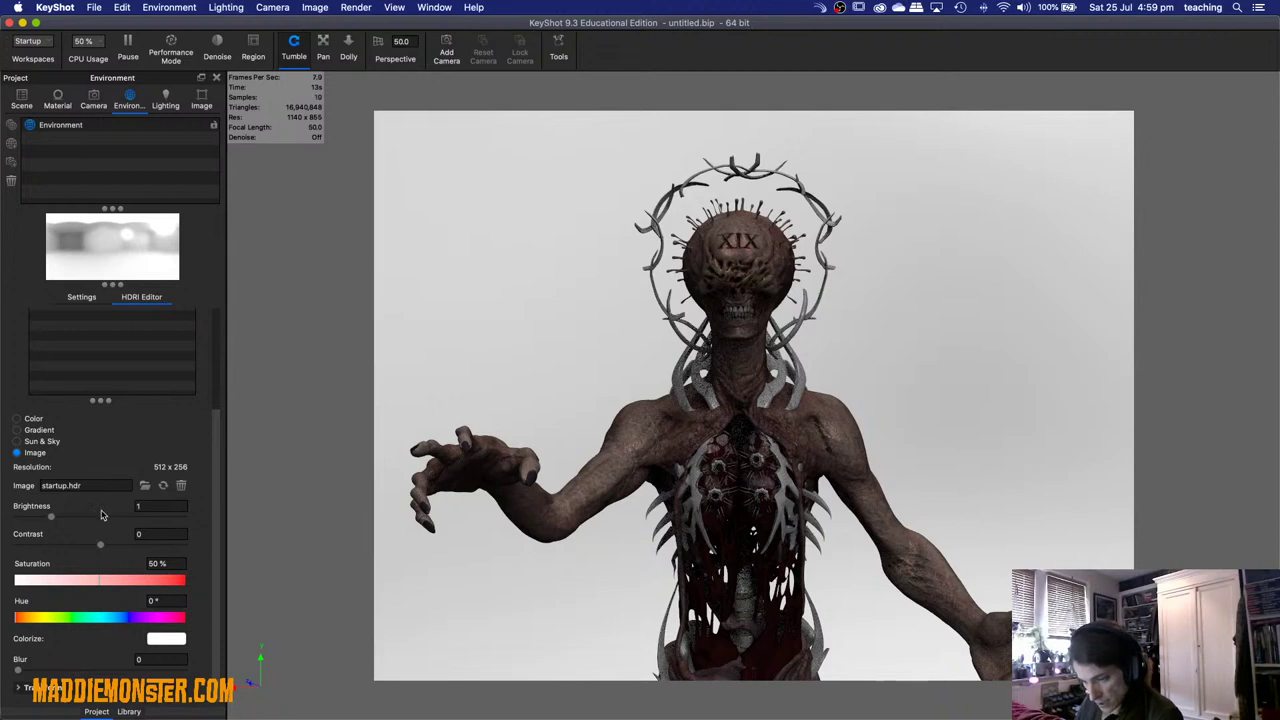
click(87, 298)
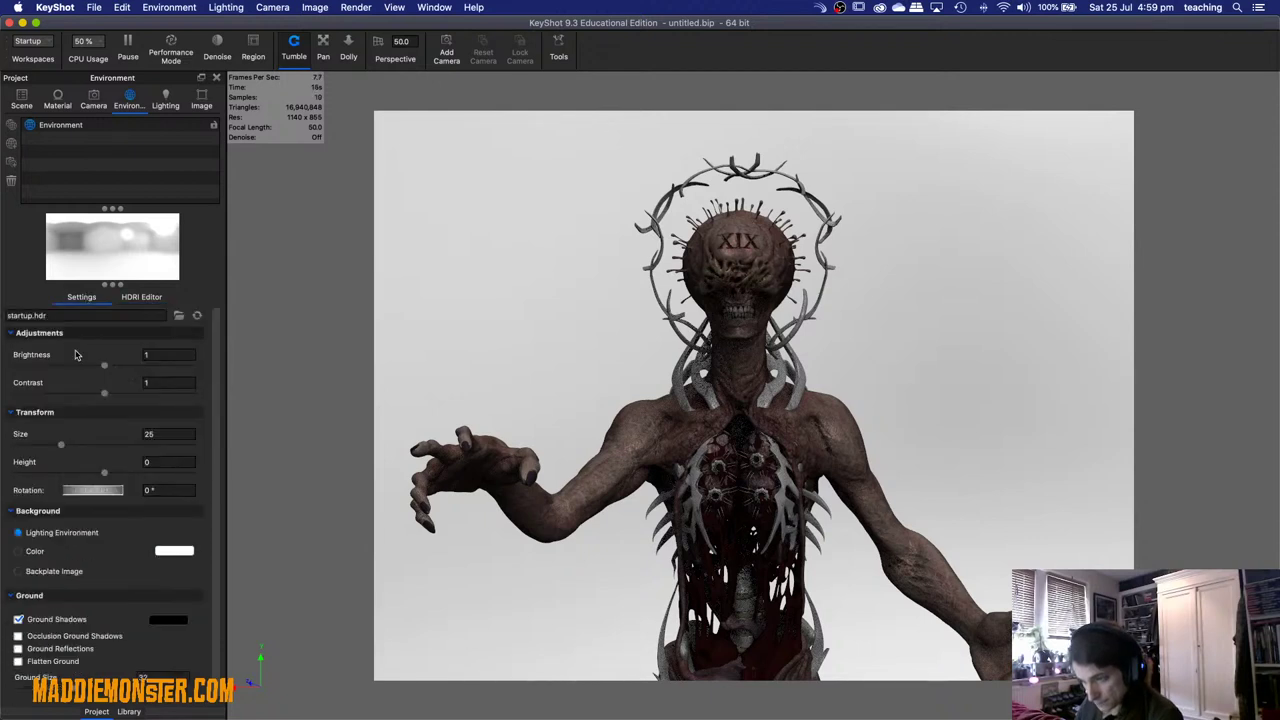
click(176, 489)
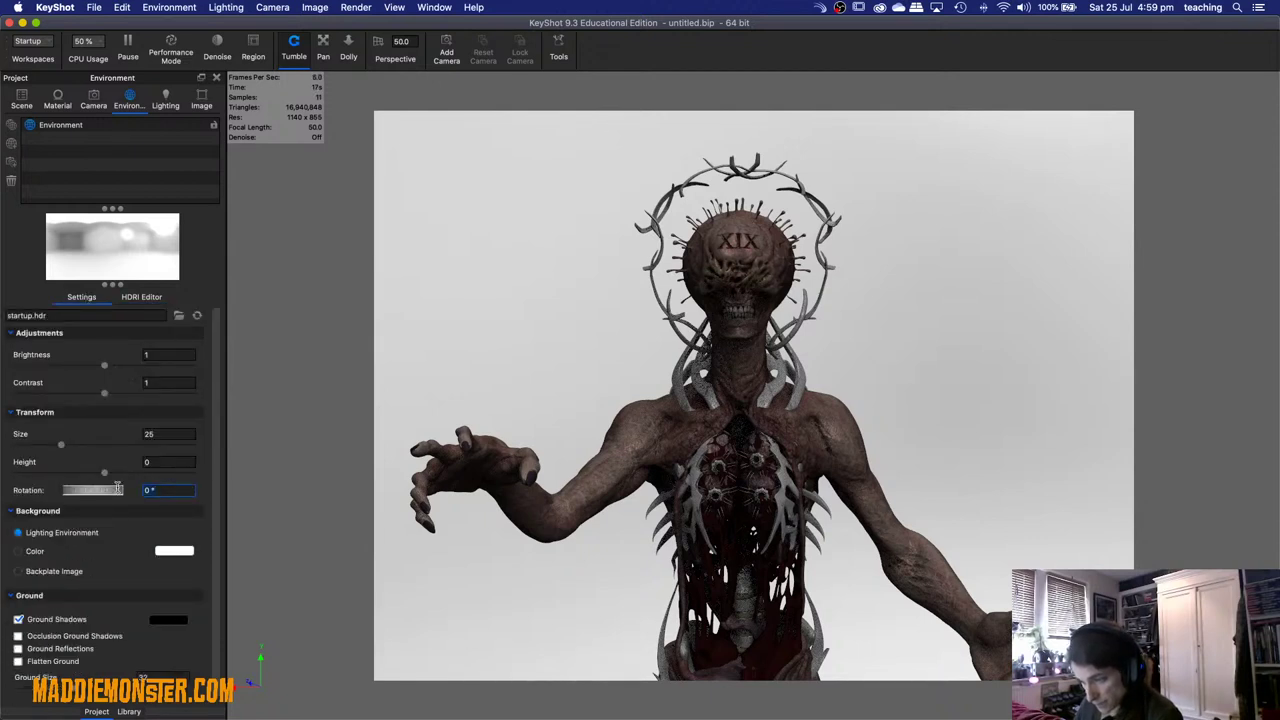
text(18)
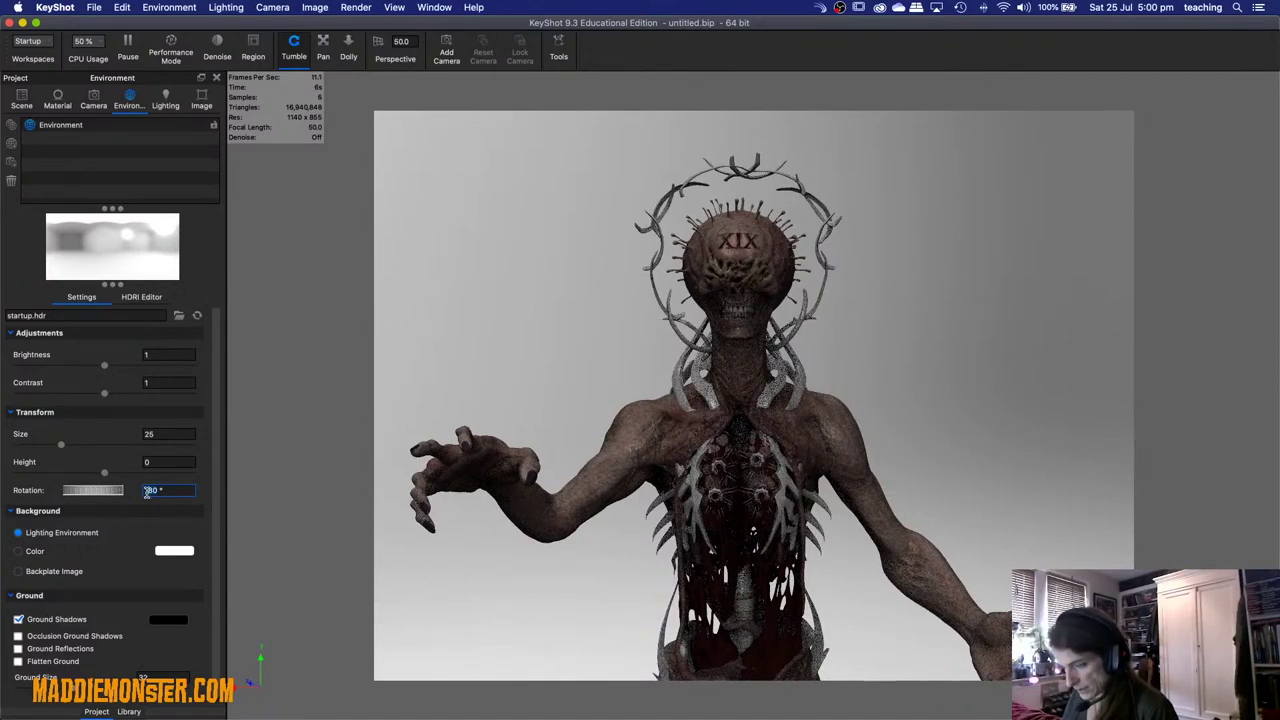
text(0)
key(Return)
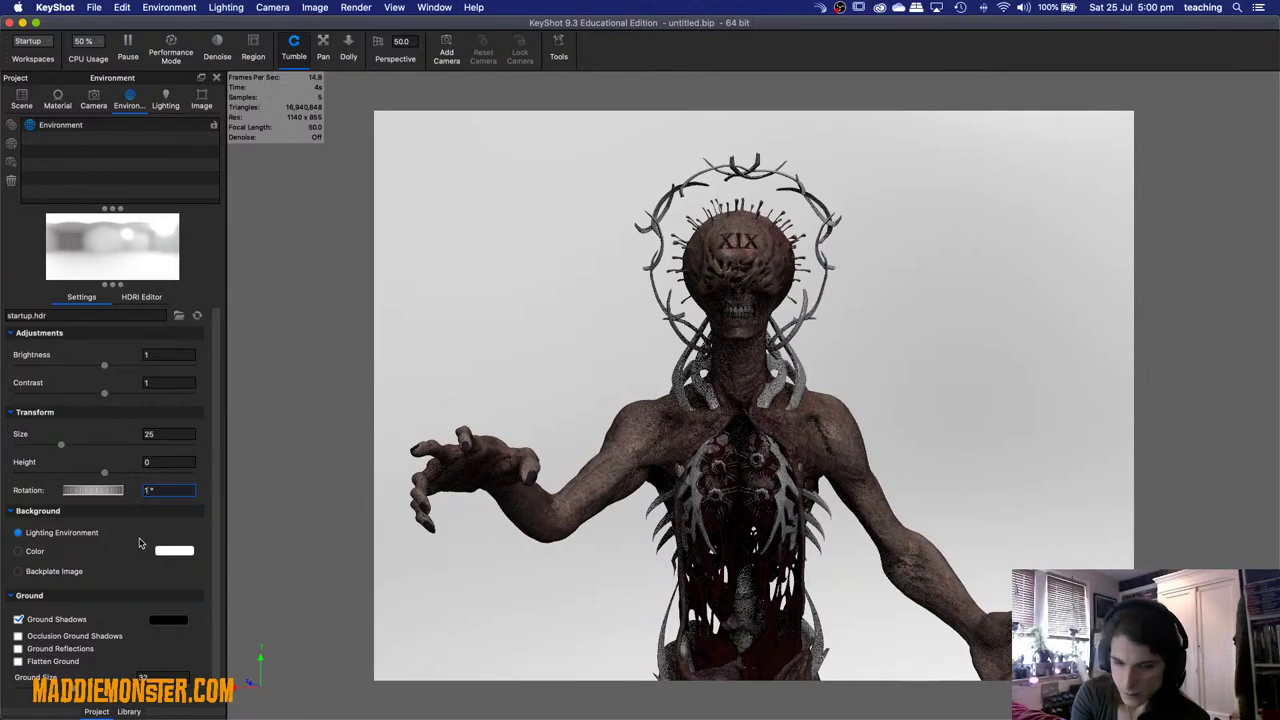
key(Return)
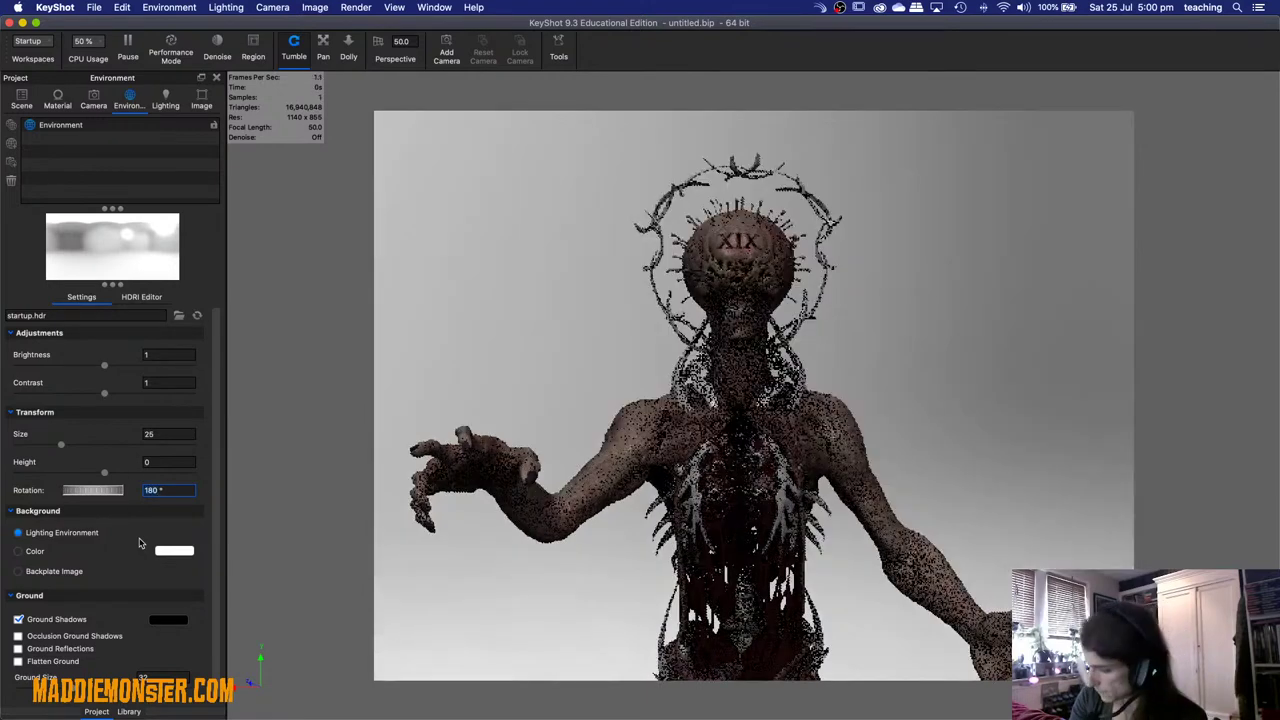
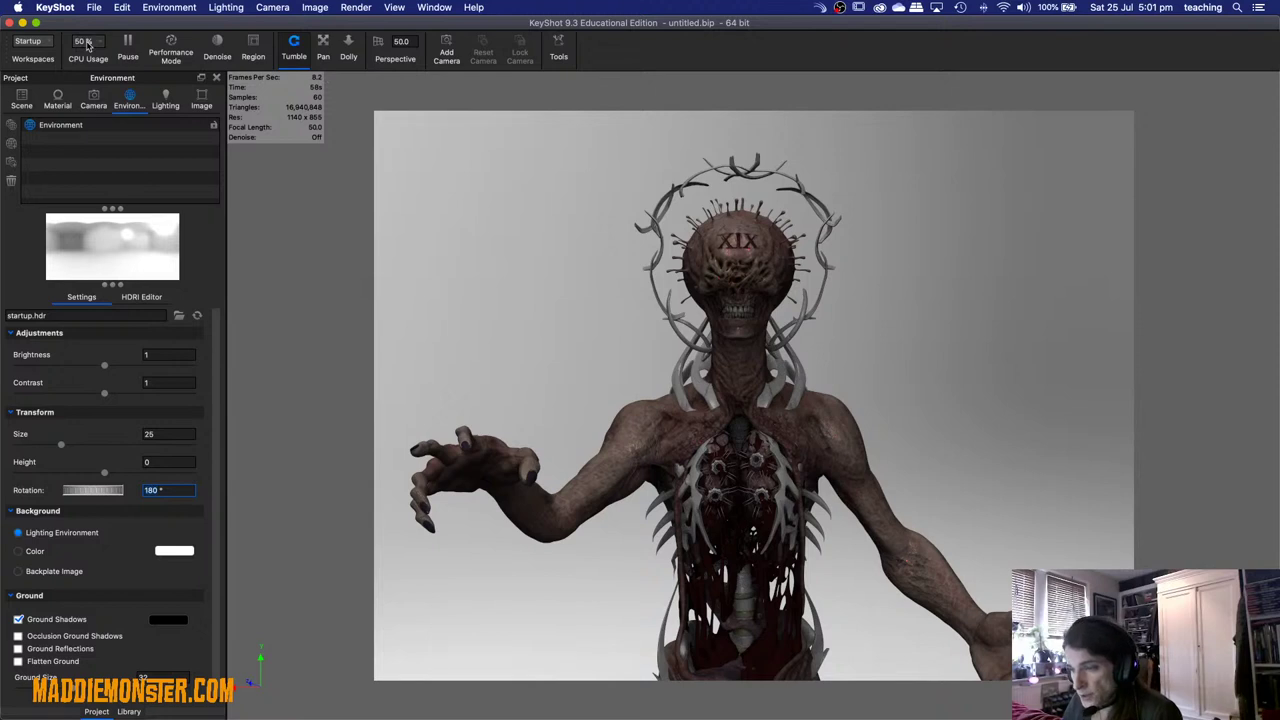
Keep CPU usage at 50% and turn on Performance Mode.
click(87, 44)
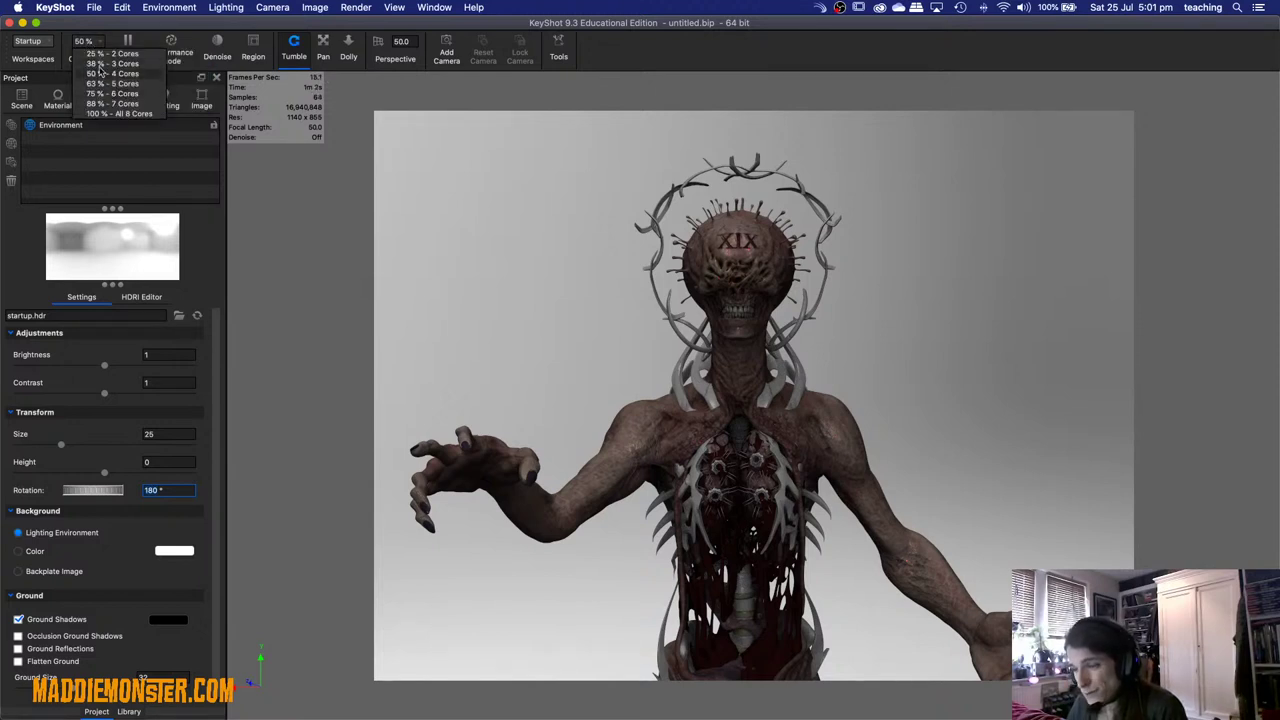
click(91, 43)
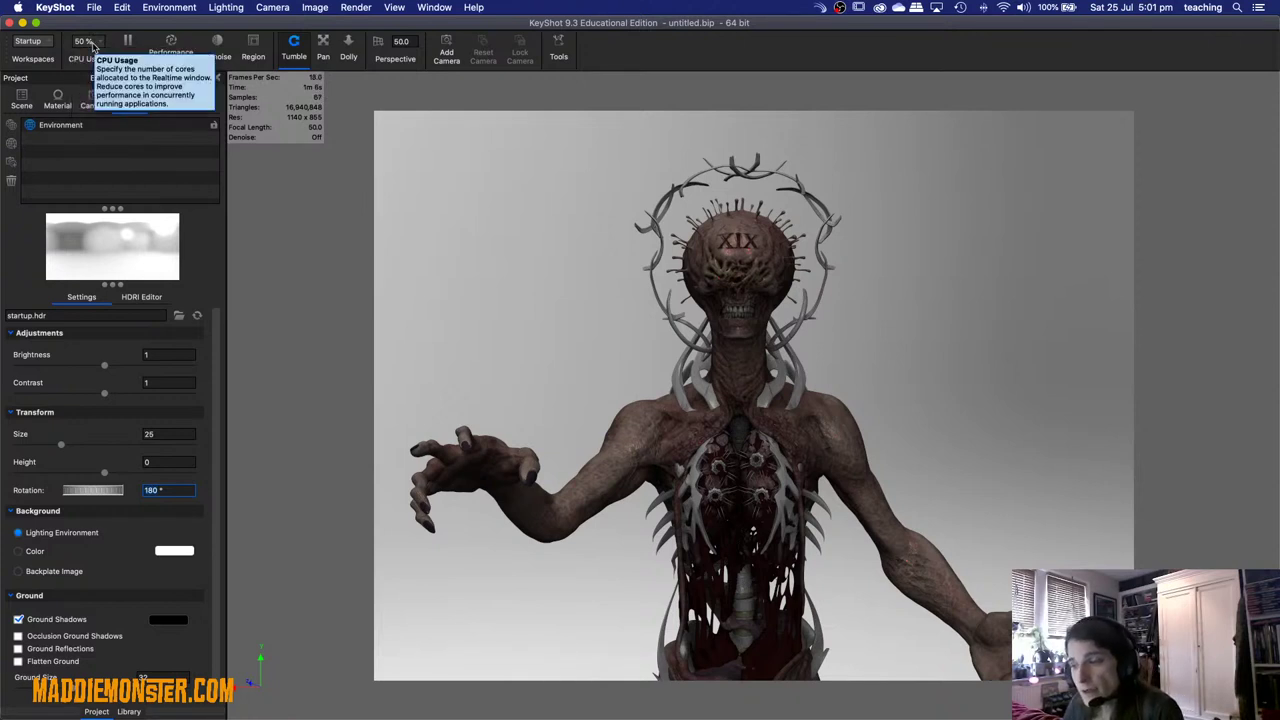
click(171, 48)
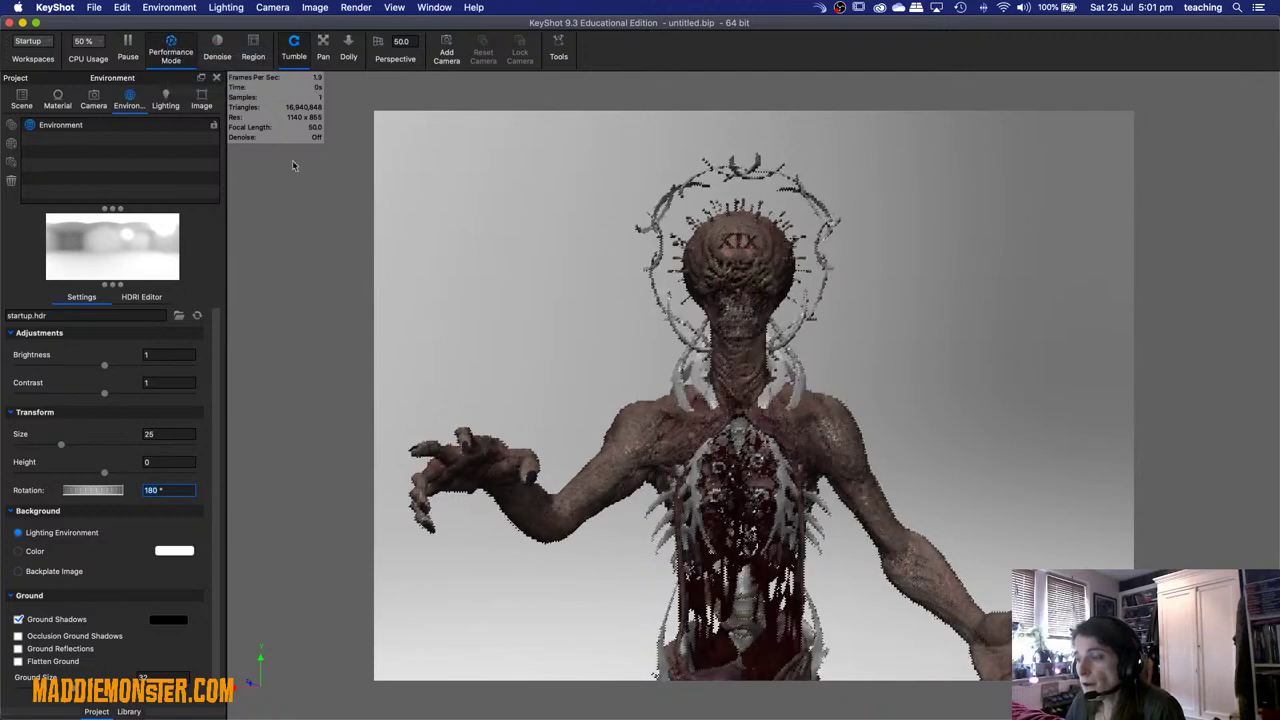
Turn the creature slightly and show the free camera's settings at 114.842° azimuth.
drag(606, 349, 591, 294)
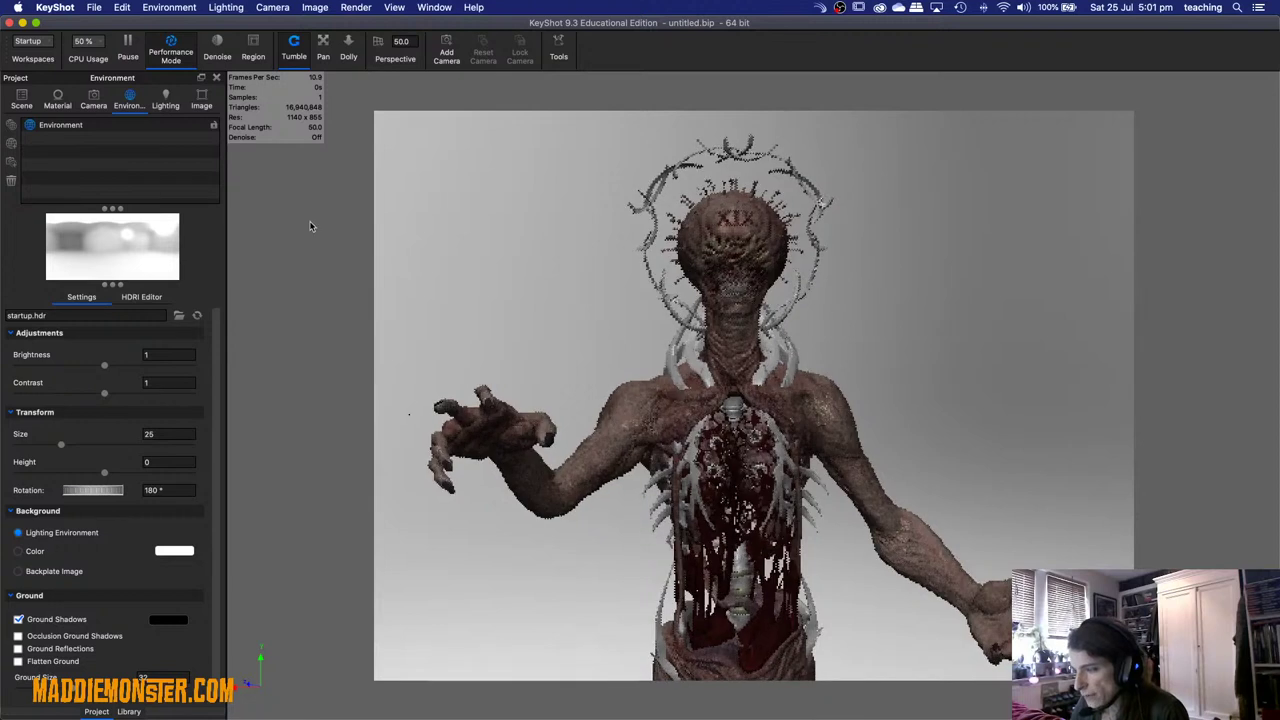
click(128, 102)
click(93, 99)
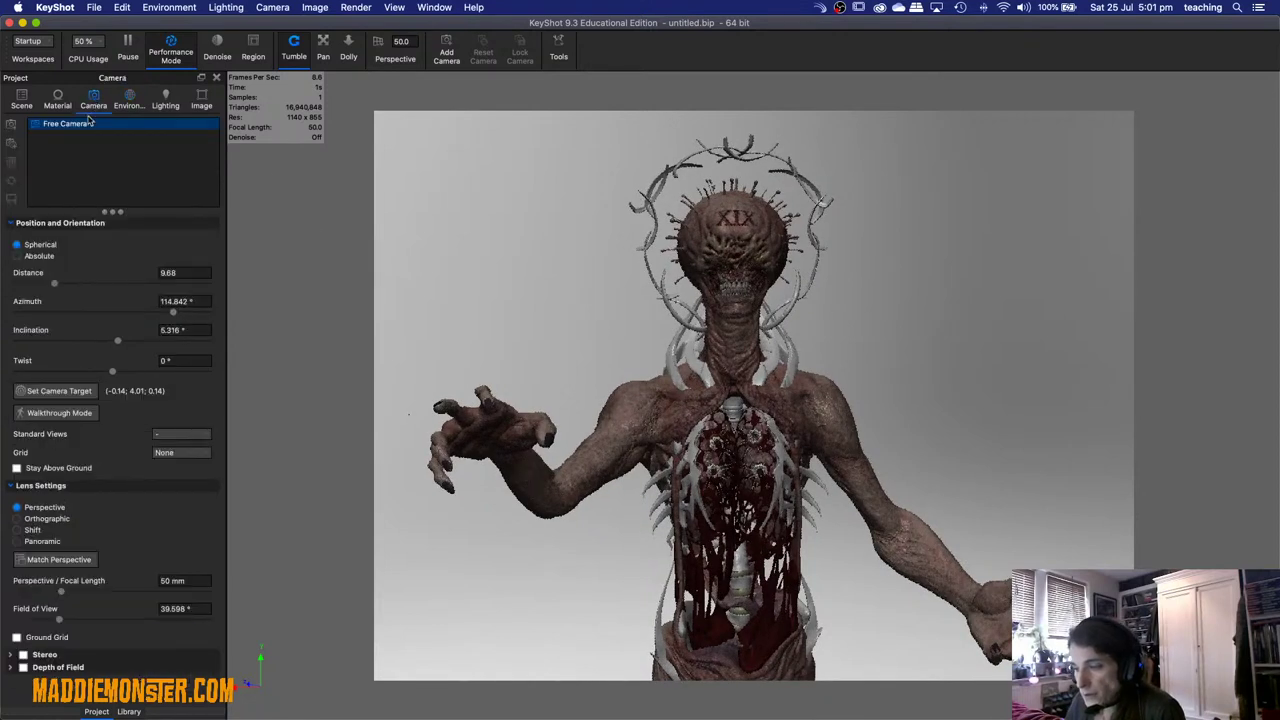
Save the current view as locked Camera 1 and list the model's ZMat materials.
click(12, 126)
click(212, 137)
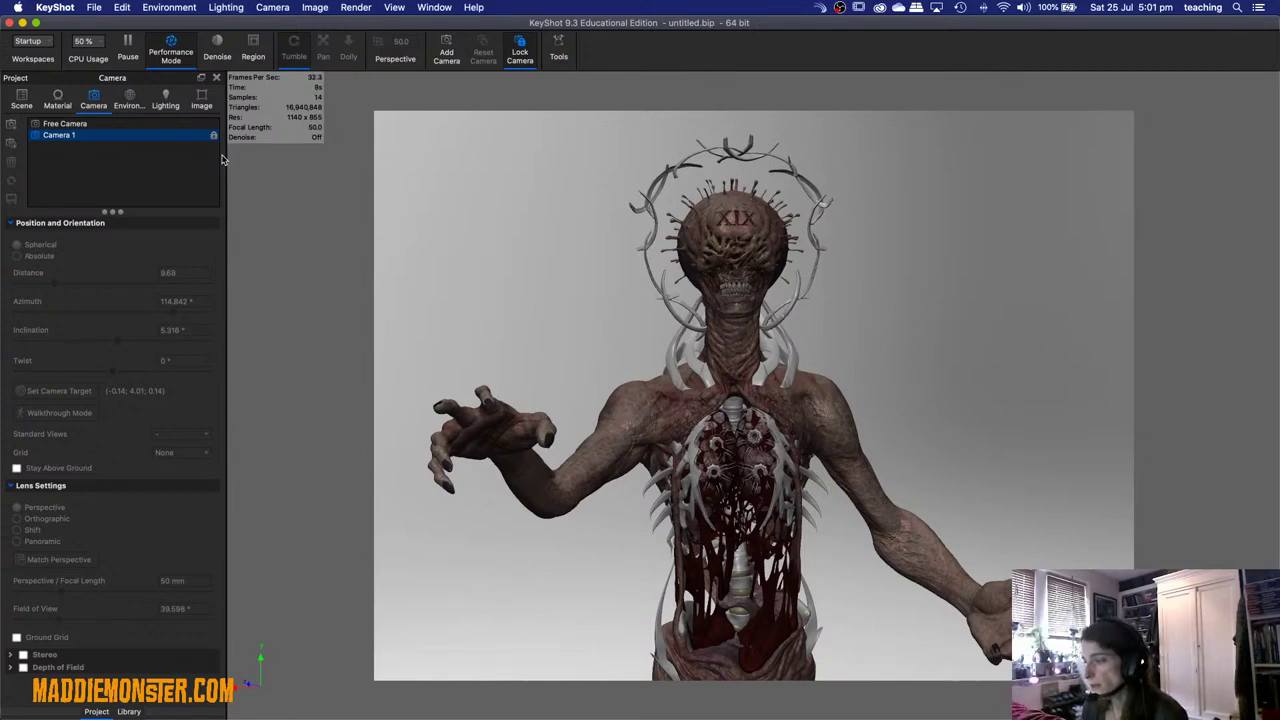
click(174, 62)
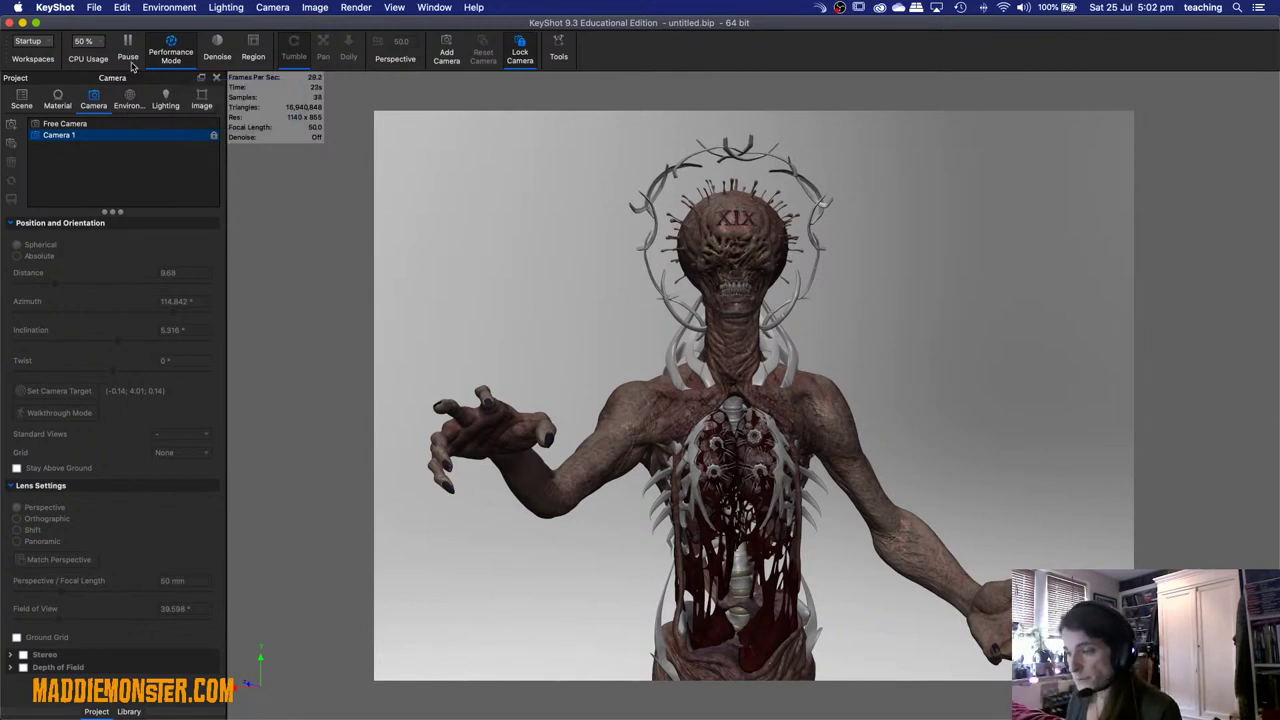
click(57, 101)
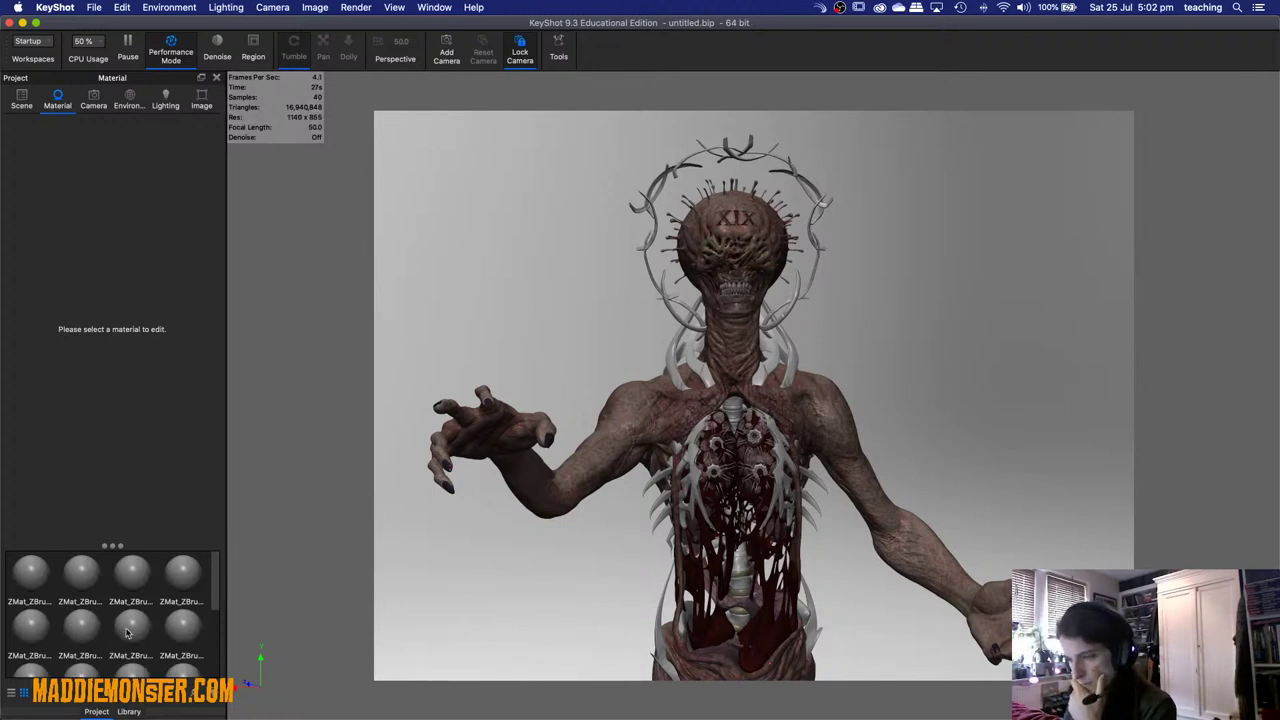
Drag the library's Translucent Human Skin 1 50mm material onto the creature's torso.
click(127, 712)
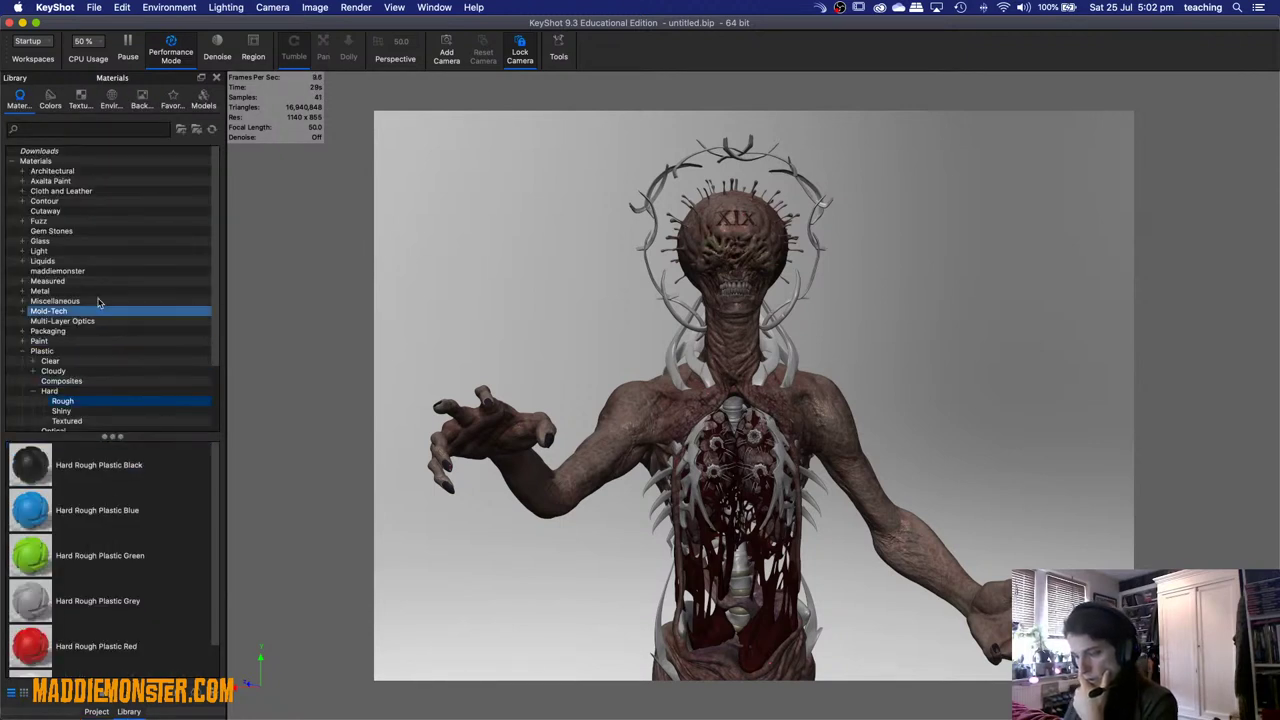
click(68, 271)
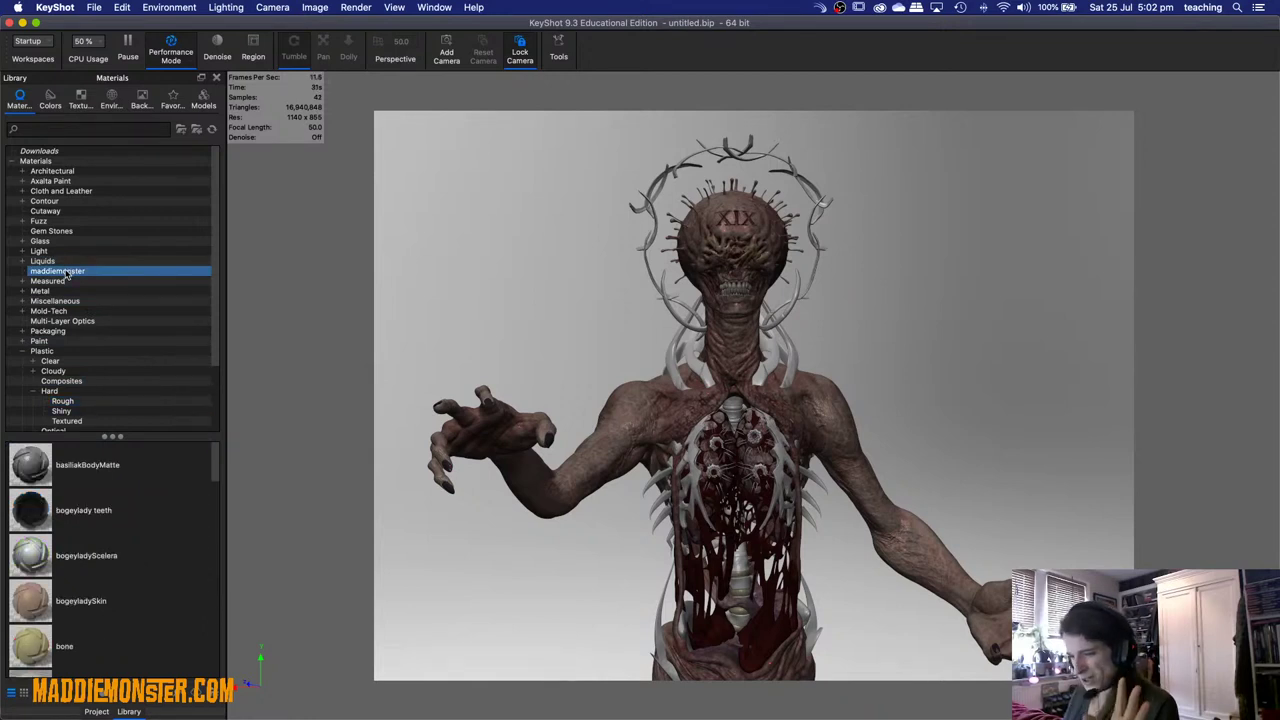
click(140, 518)
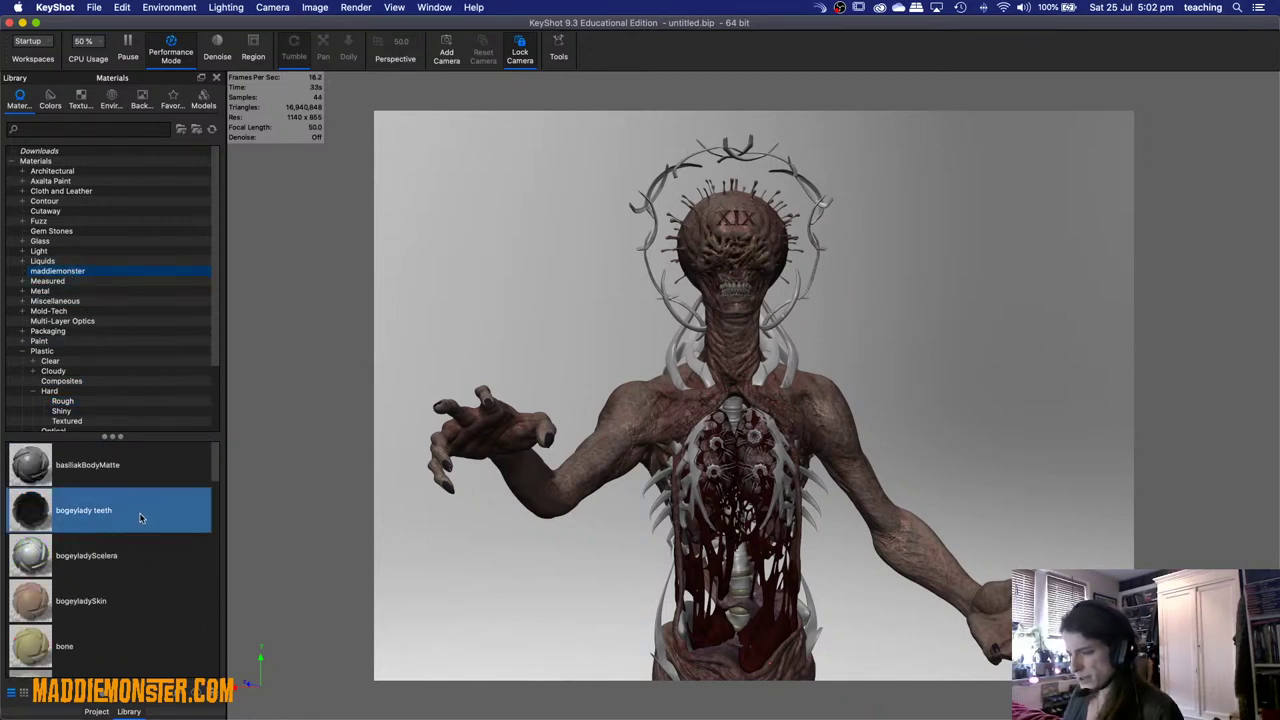
click(82, 567)
drag(82, 564, 66, 420)
click(70, 462)
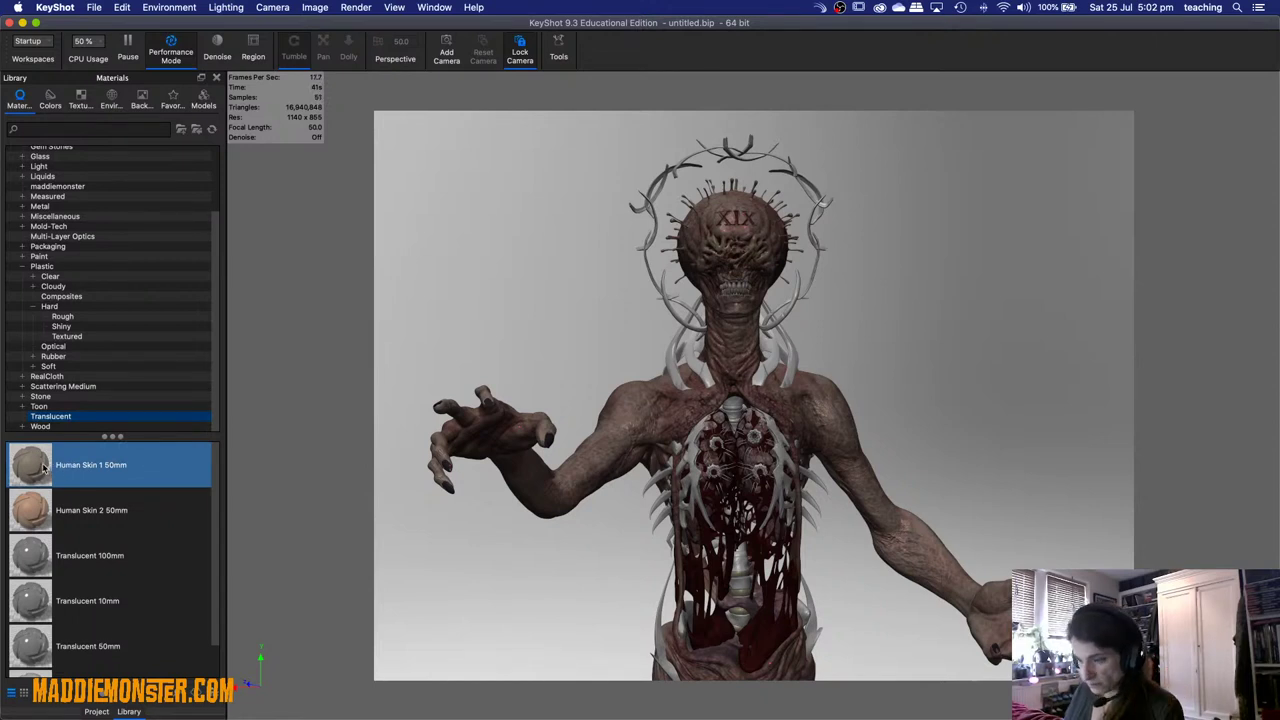
mouse_move(43, 467)
drag(38, 468, 633, 410)
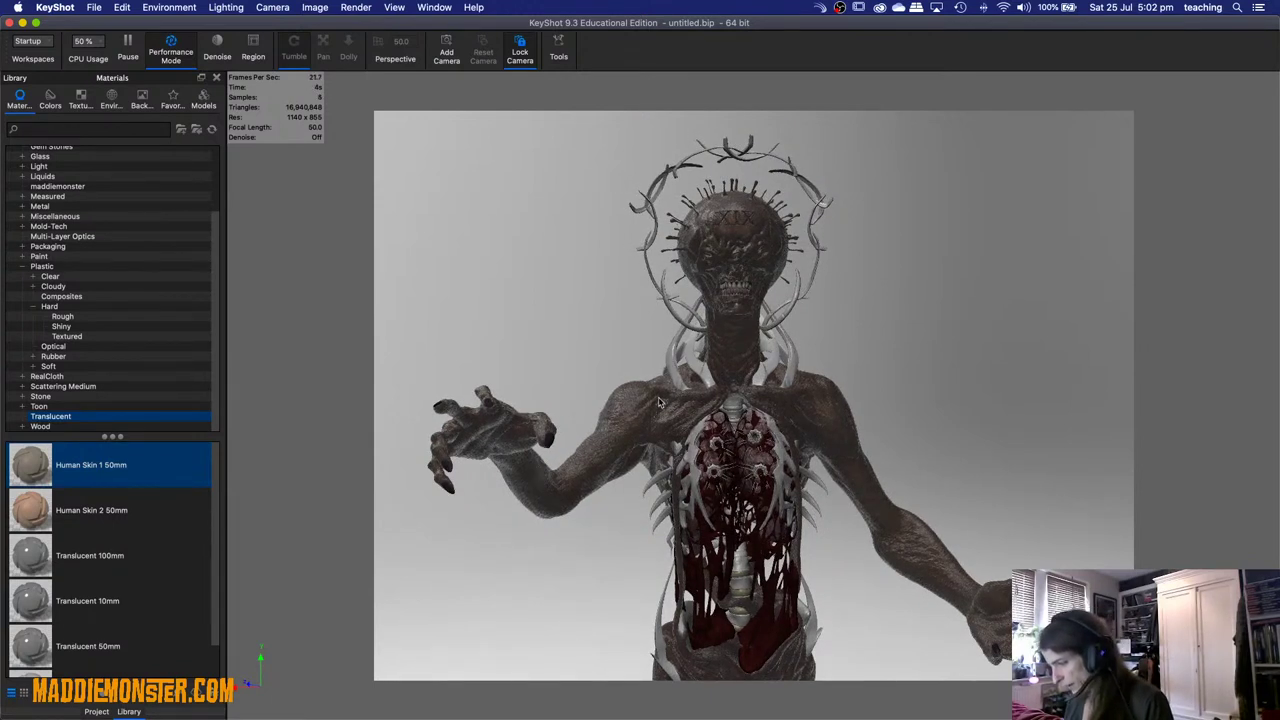
Set the scene units to Feet with Scale Scene on, accepting the texture-mapping warning.
click(123, 9)
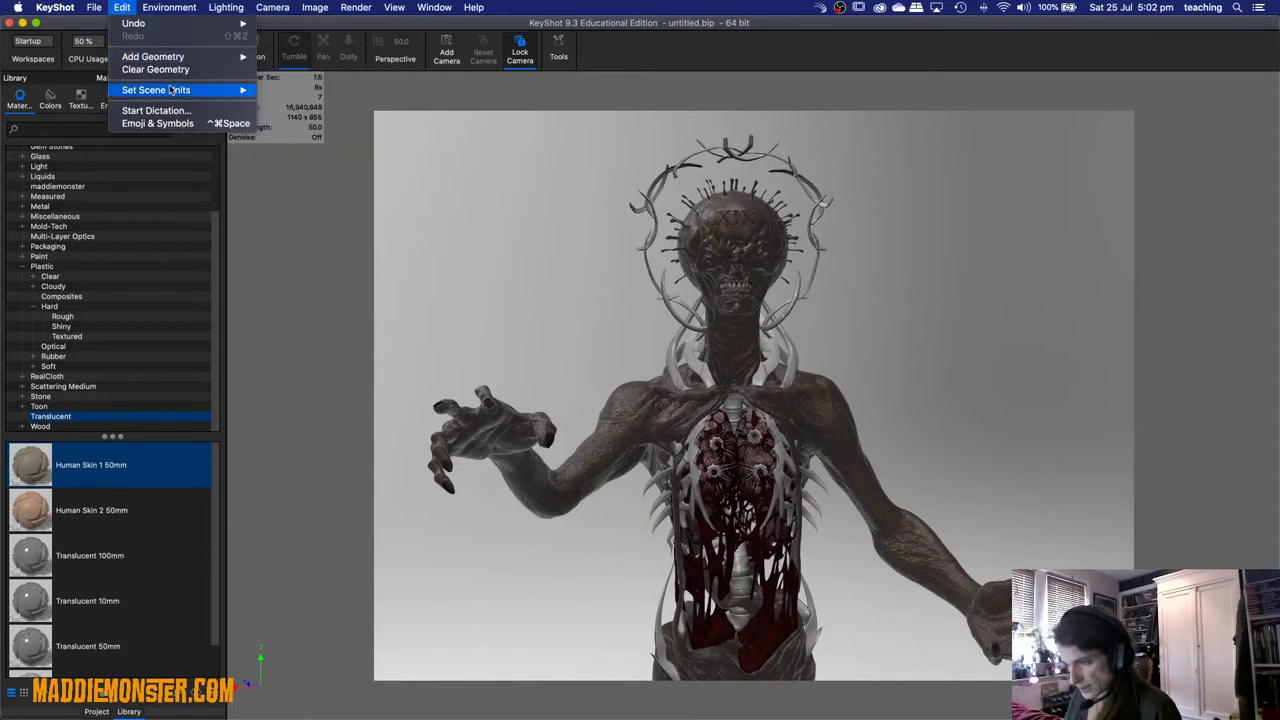
mouse_move(177, 91)
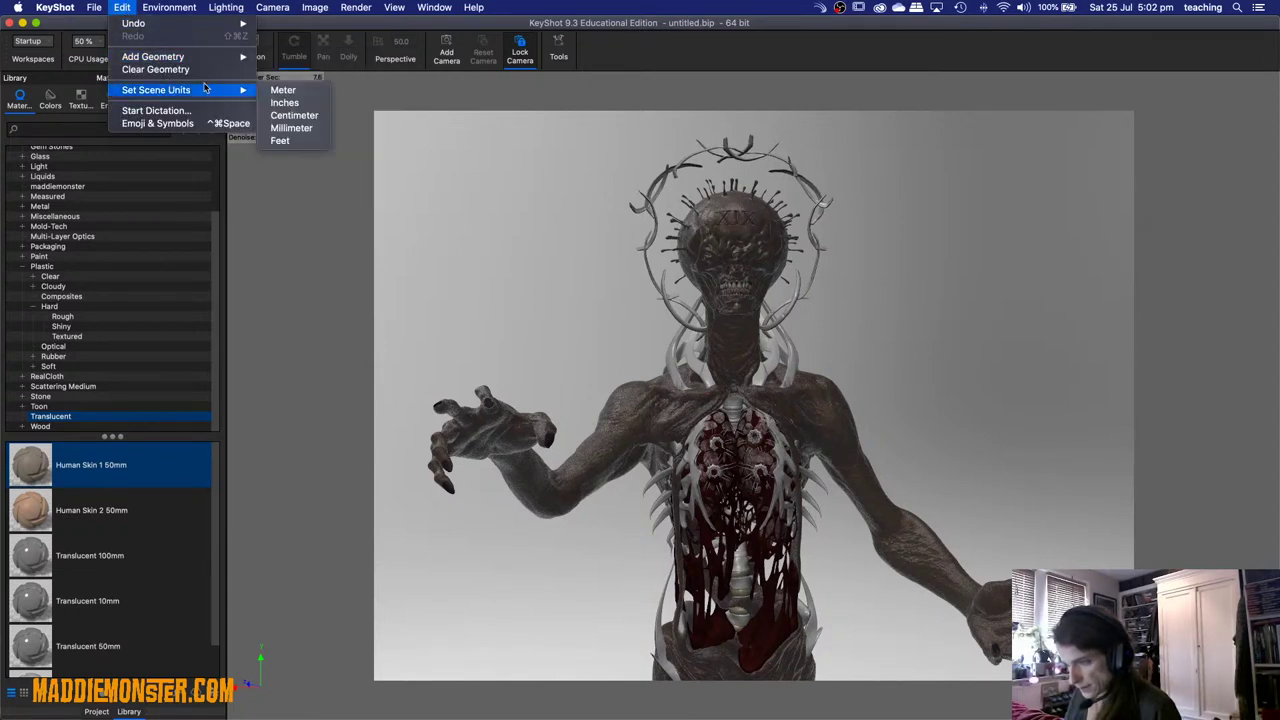
click(306, 139)
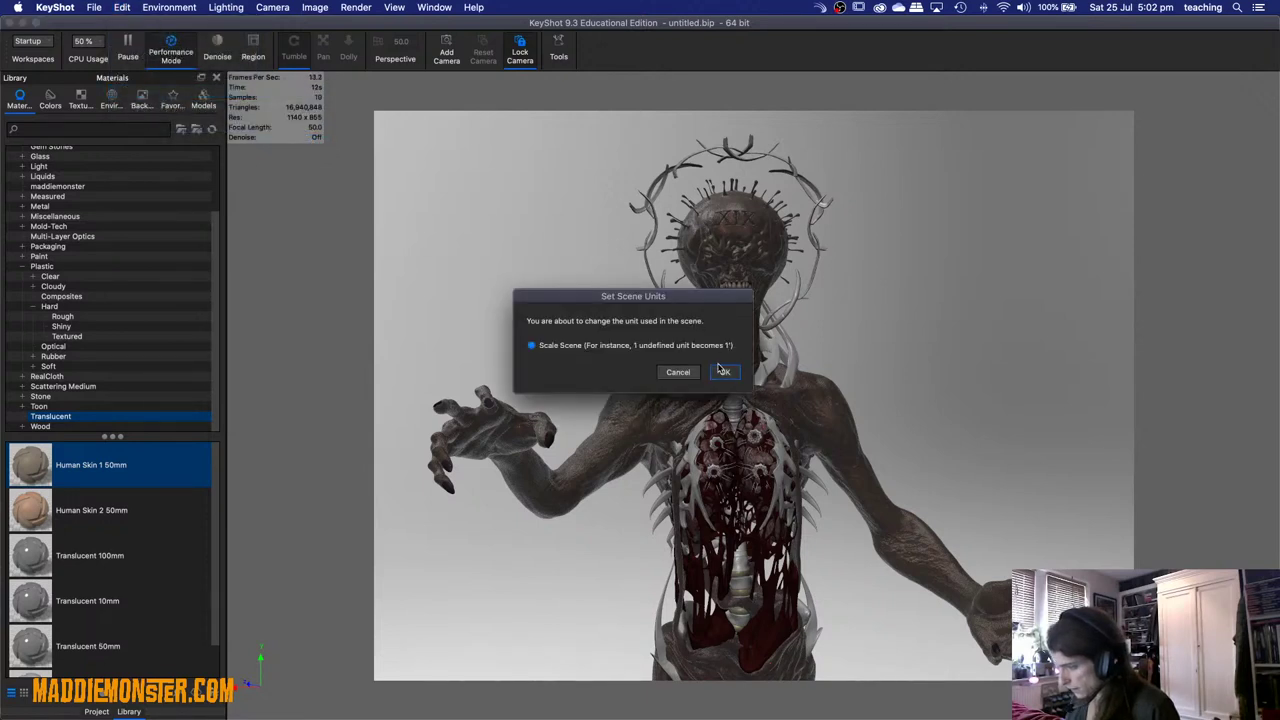
click(724, 373)
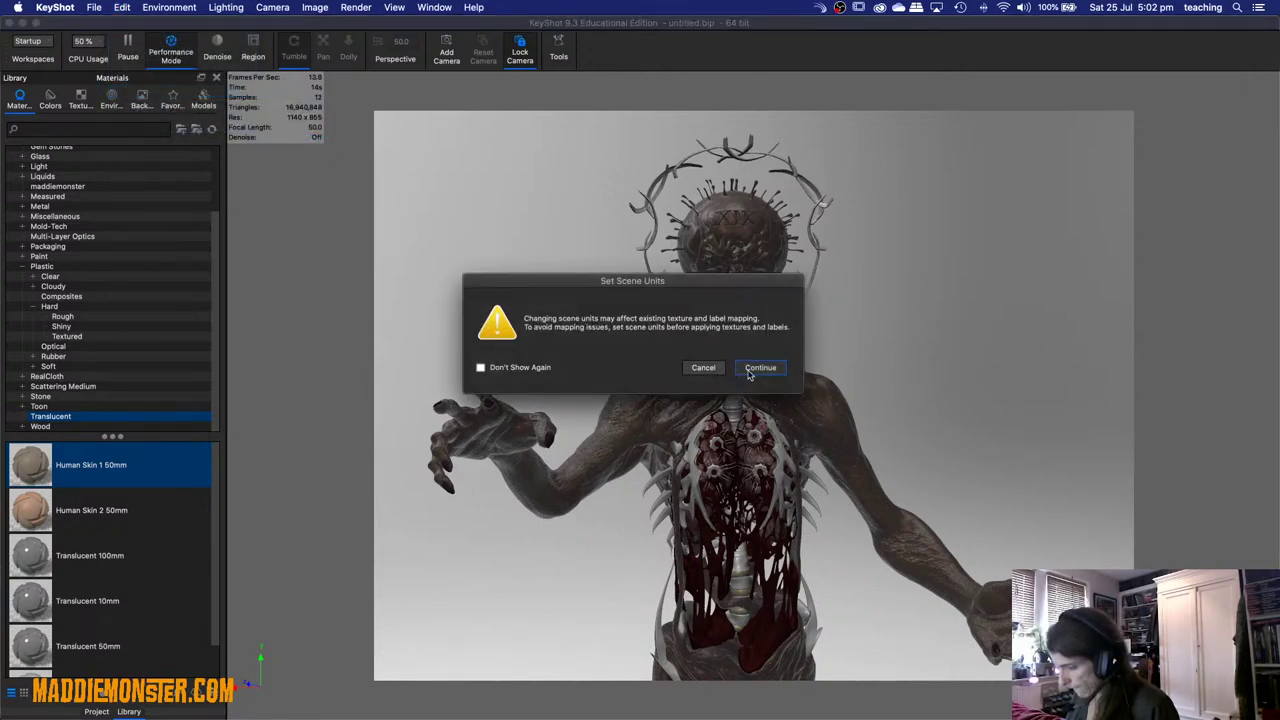
click(752, 371)
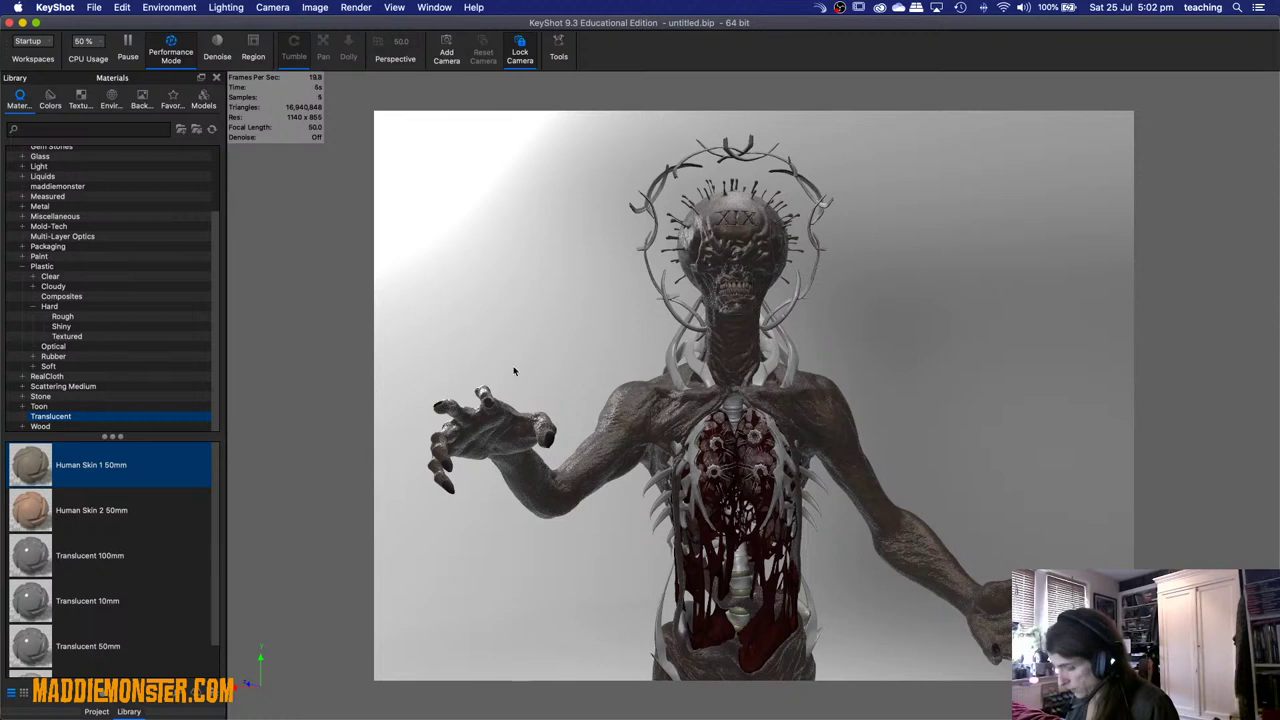
Light the scene with the interior hdrmaps-rims-storehouse-2-3K environment.
click(110, 99)
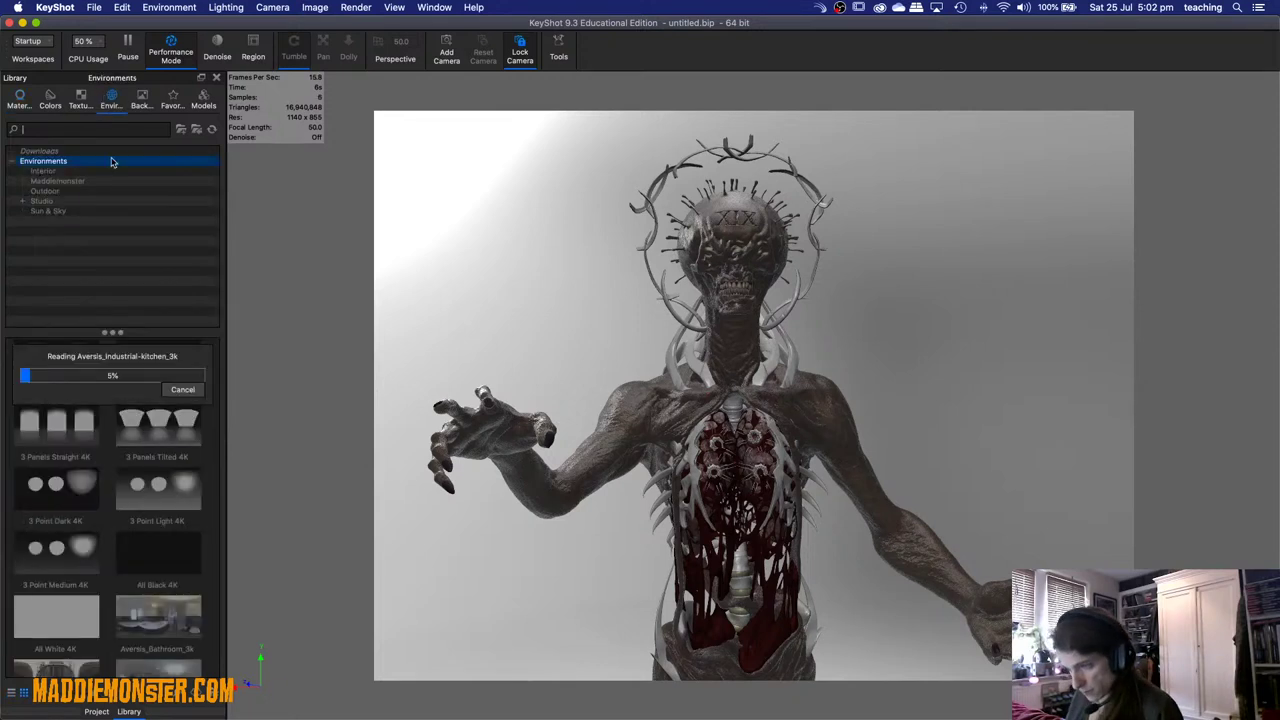
click(41, 171)
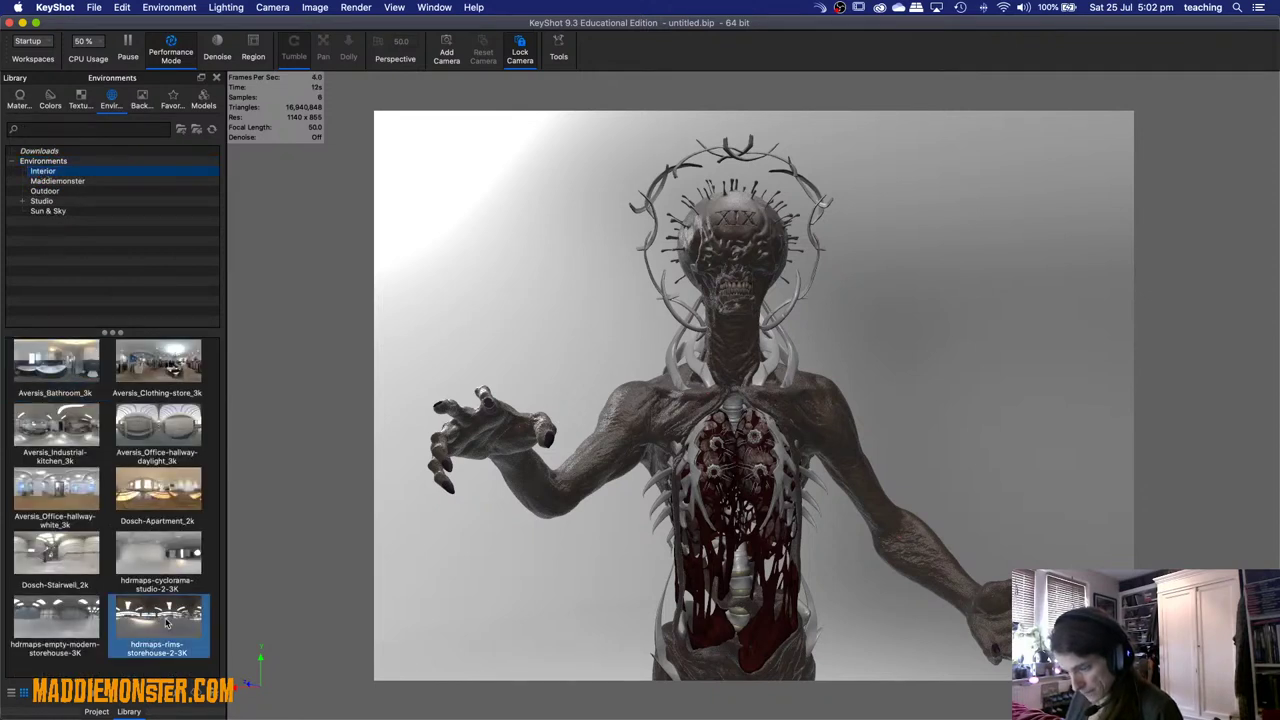
drag(166, 622, 510, 606)
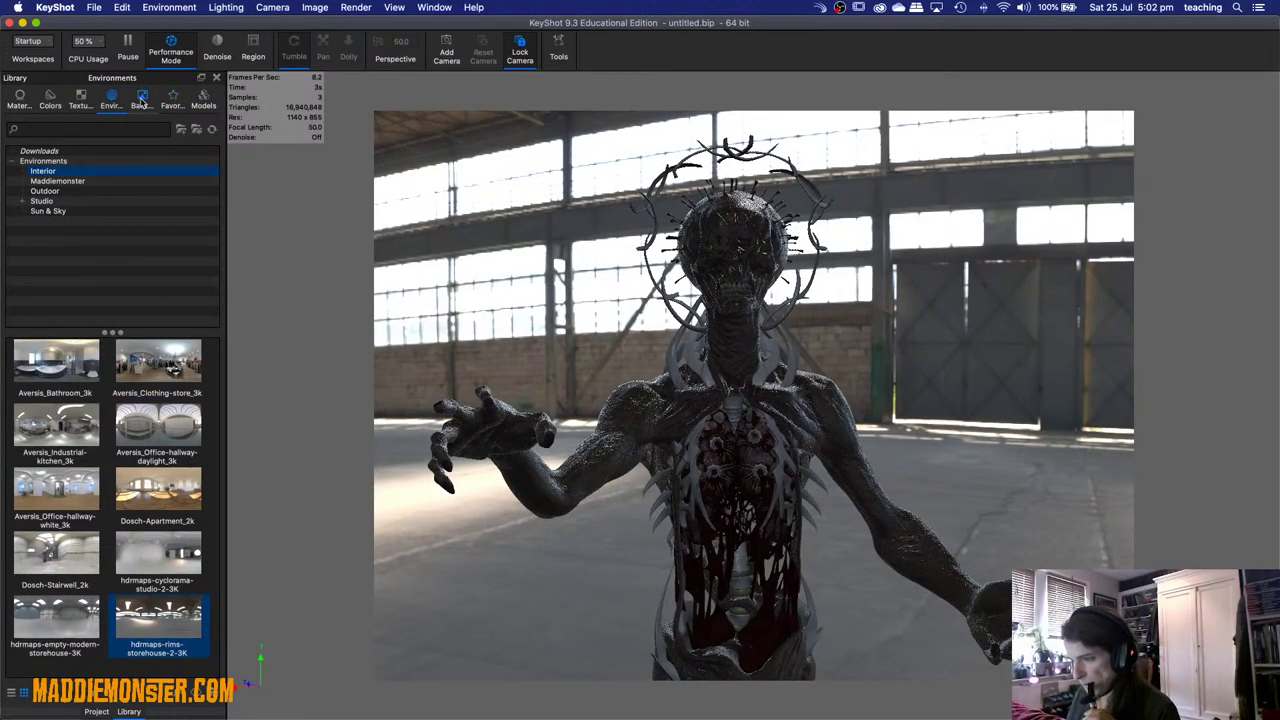
click(142, 101)
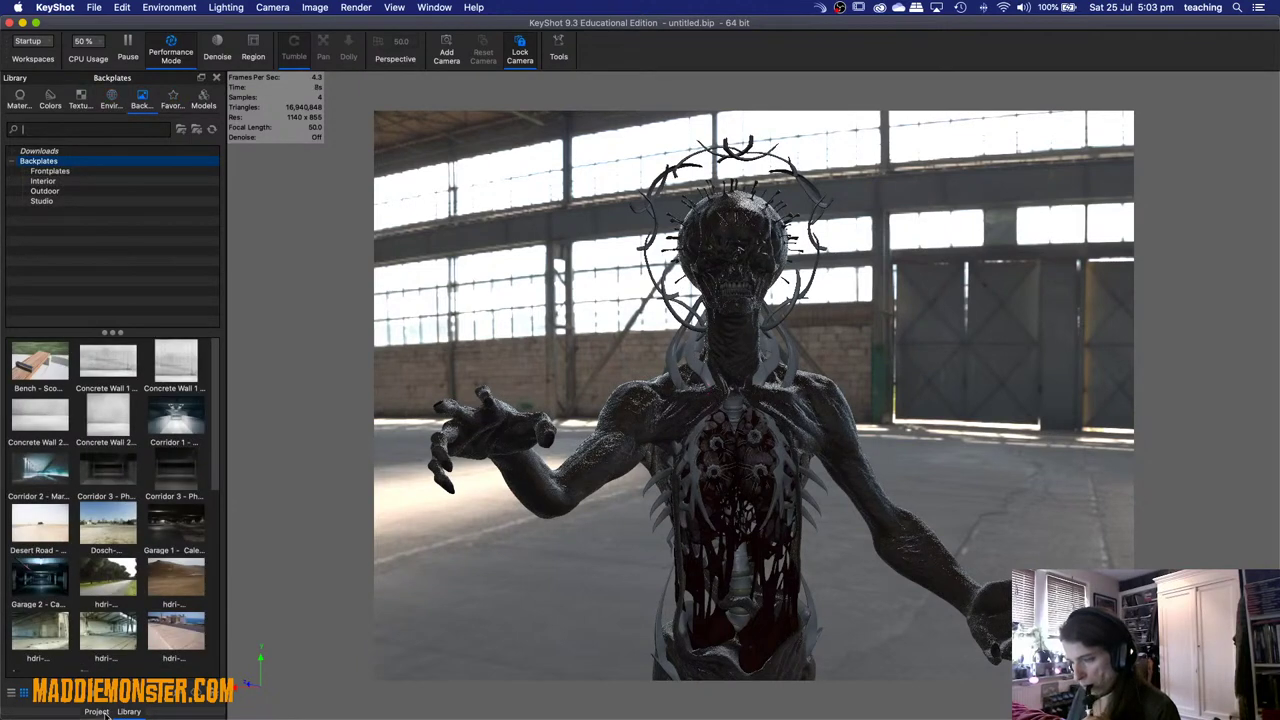
click(97, 711)
Change the environment rotation from 180° to 0°.
click(129, 99)
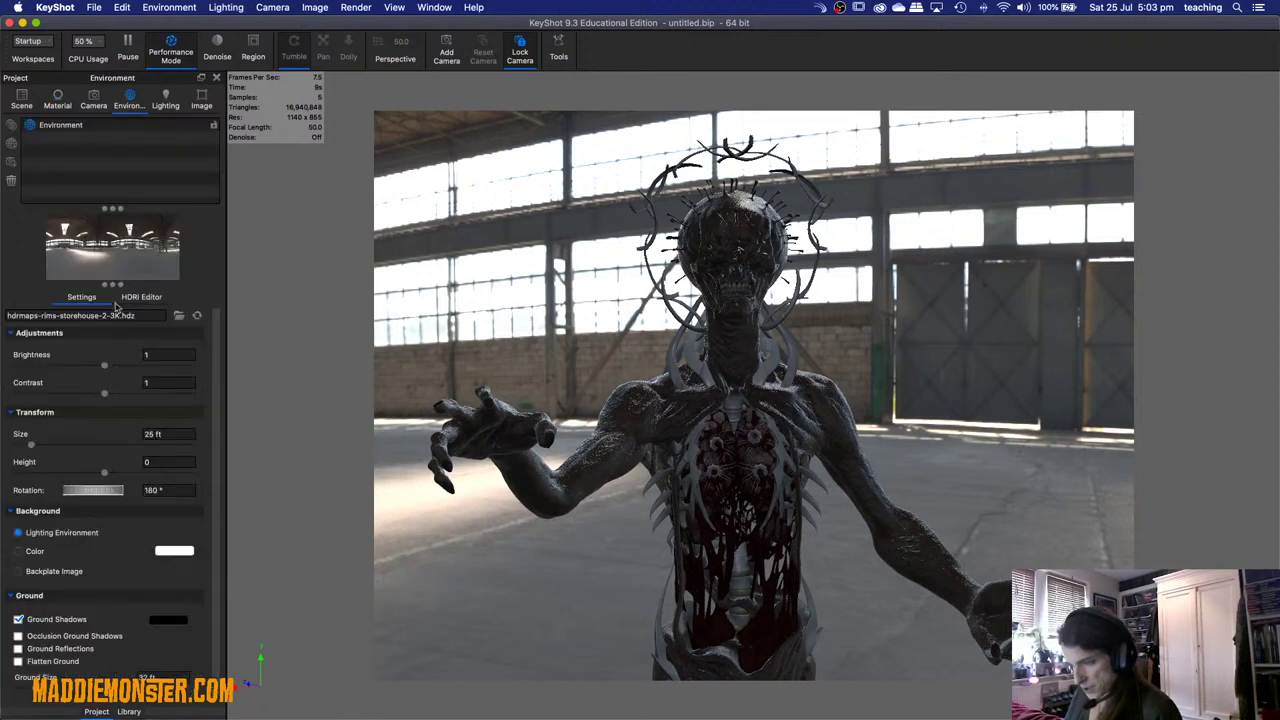
click(152, 489)
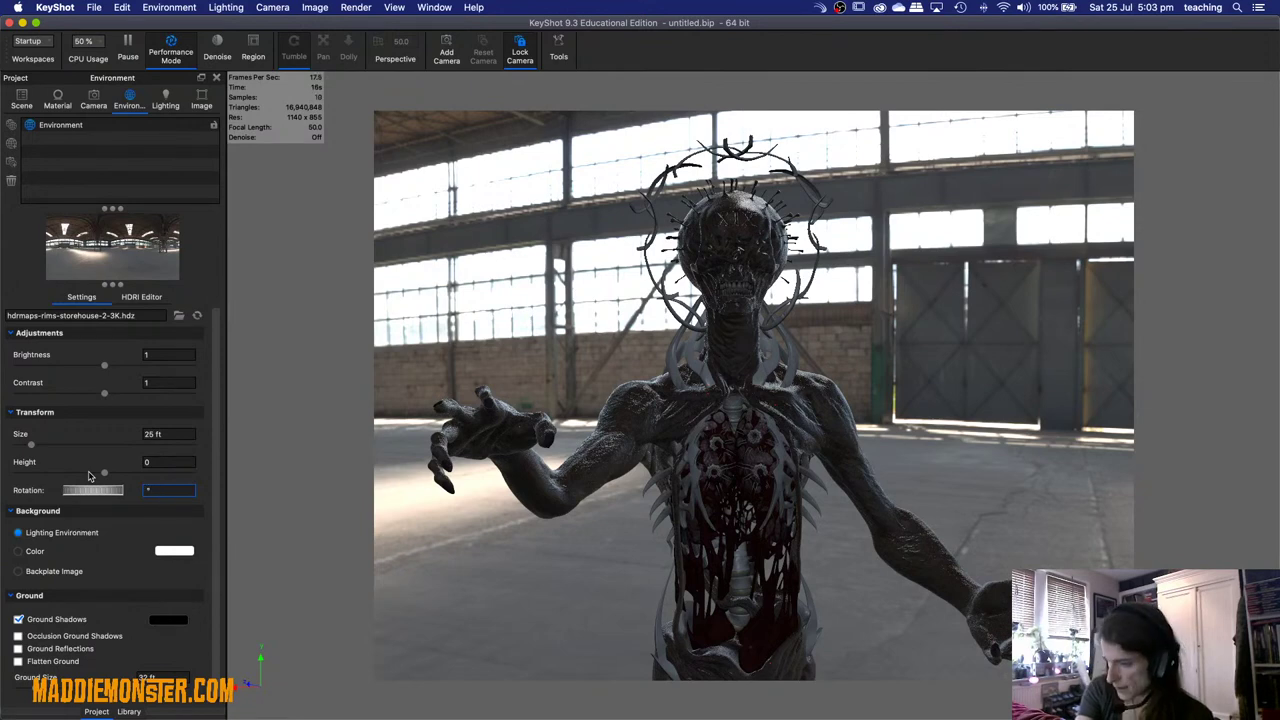
text(0)
key(Return)
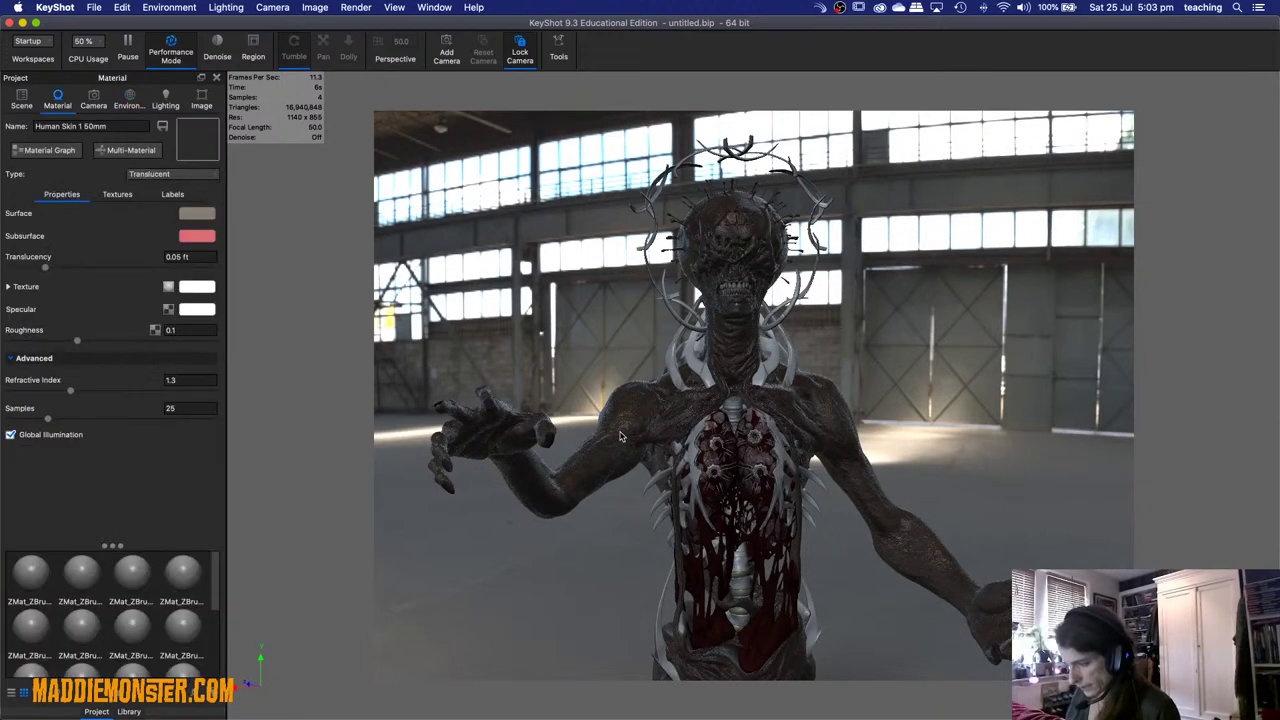
Raise skin roughness to 0.168, set refractive index to 1.24, and brighten the environment.
double_click(620, 437)
click(196, 257)
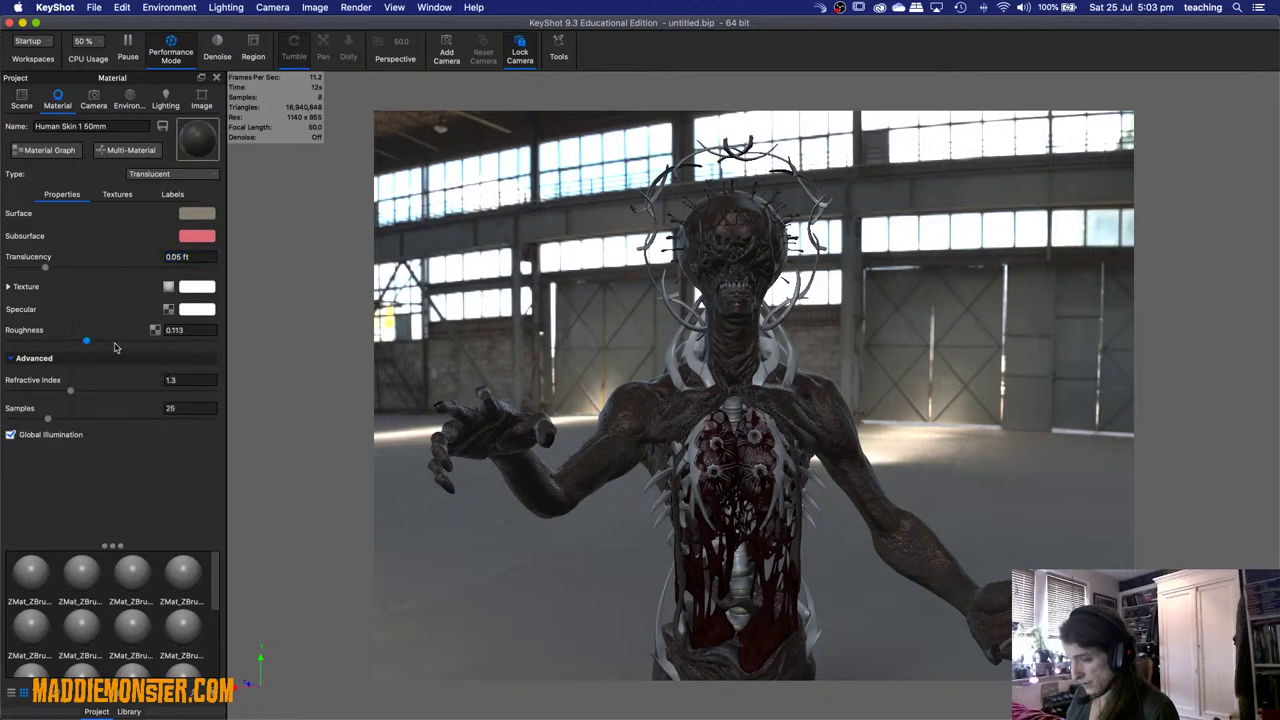
drag(75, 342, 123, 344)
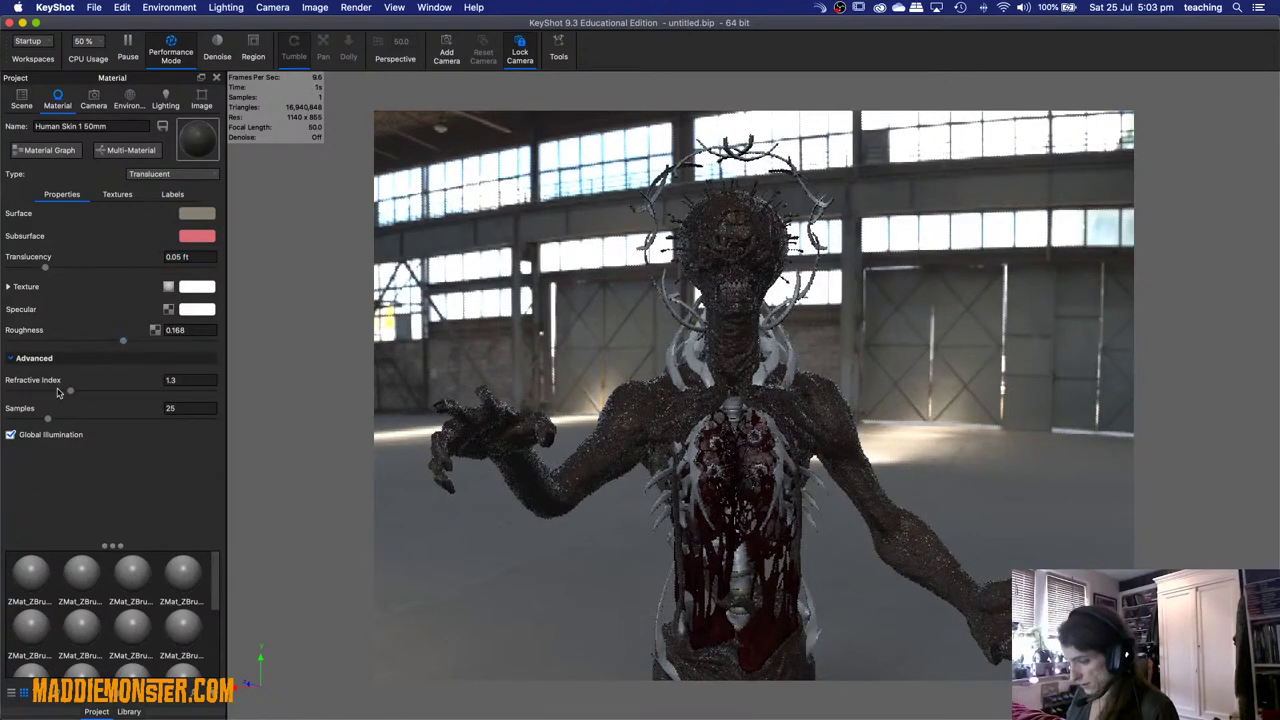
mouse_move(70, 390)
mouse_down()
mouse_move(150, 400)
mouse_move(58, 389)
mouse_up()
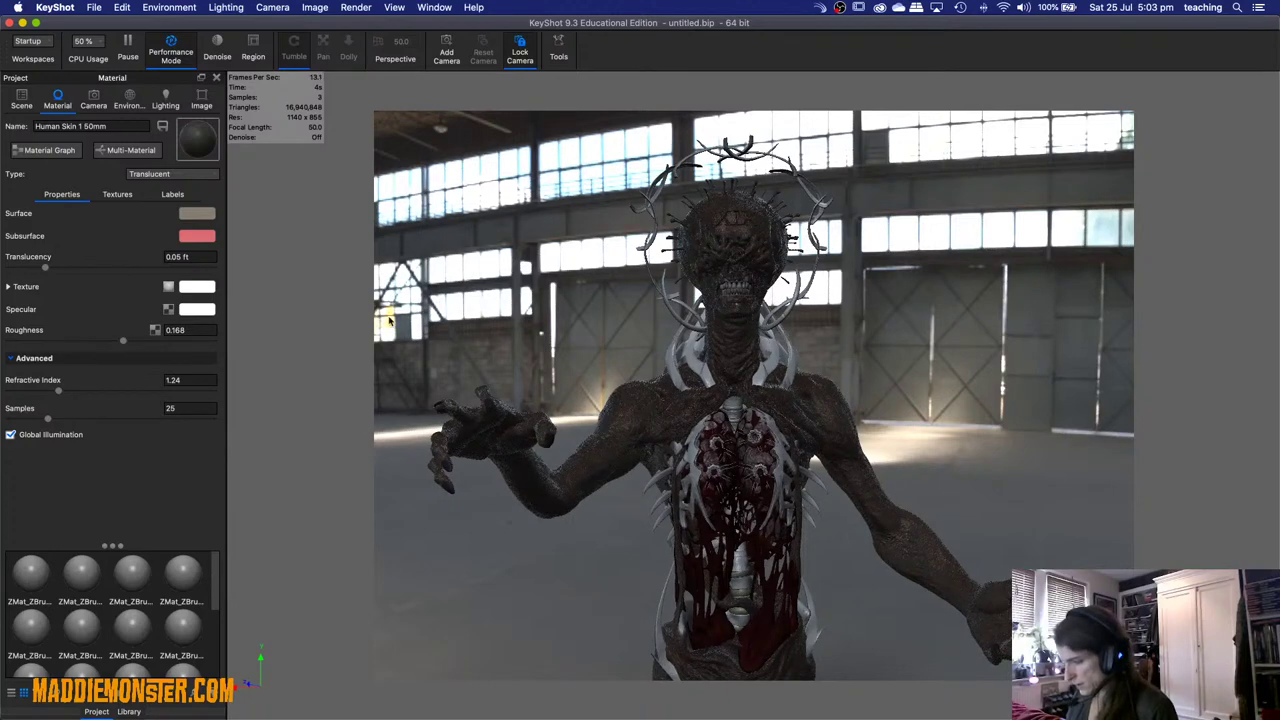
click(130, 100)
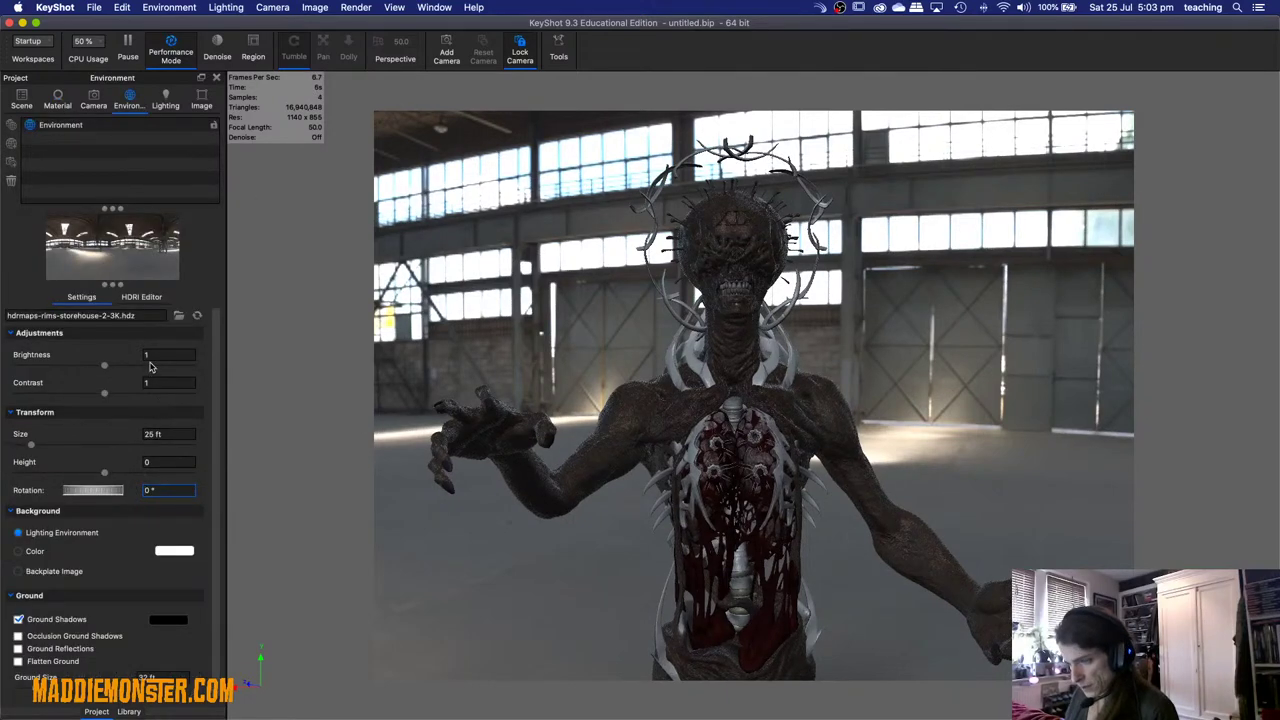
drag(104, 366, 188, 372)
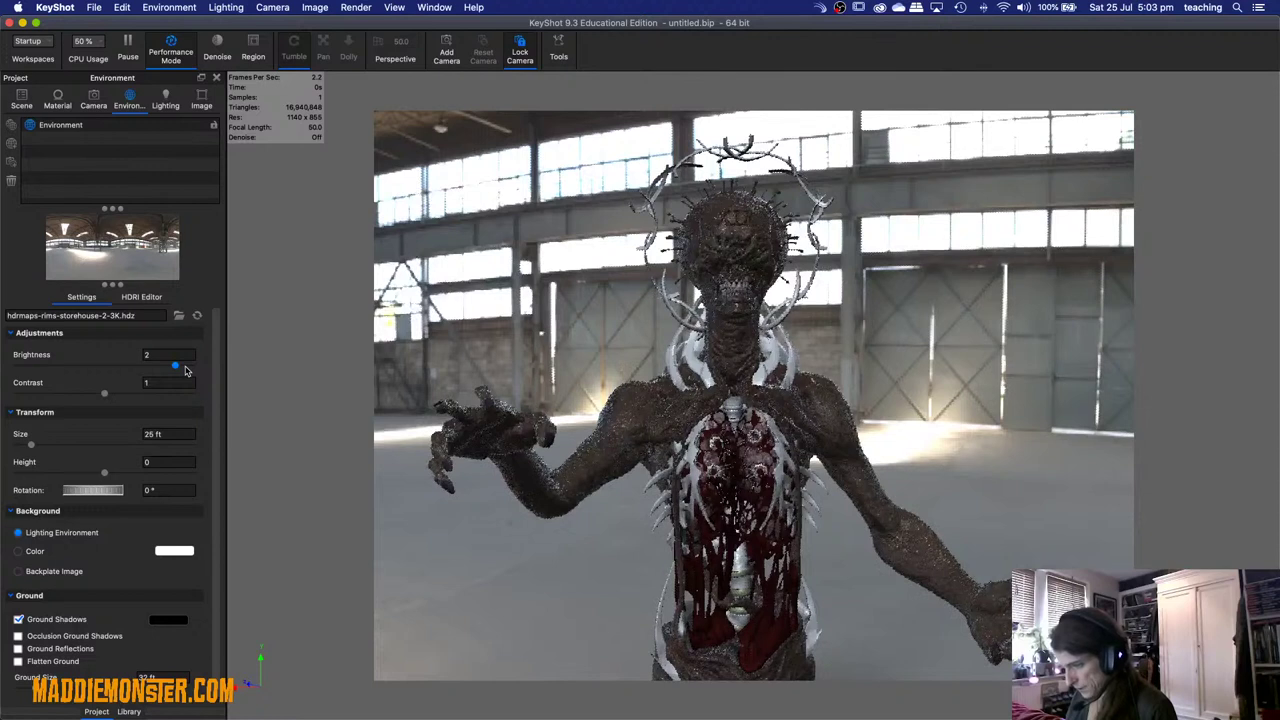
Upgrade the skin texture to a Matcap node and switch Apply MatCap off.
double_click(636, 401)
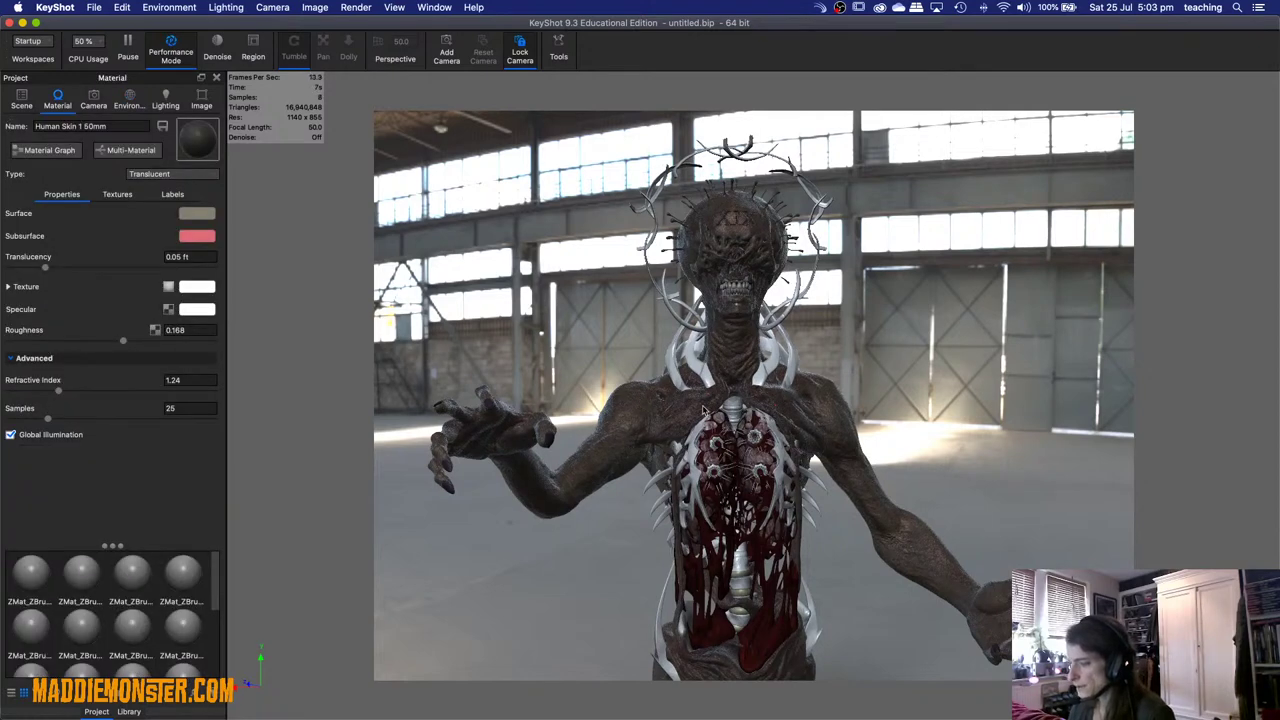
click(116, 194)
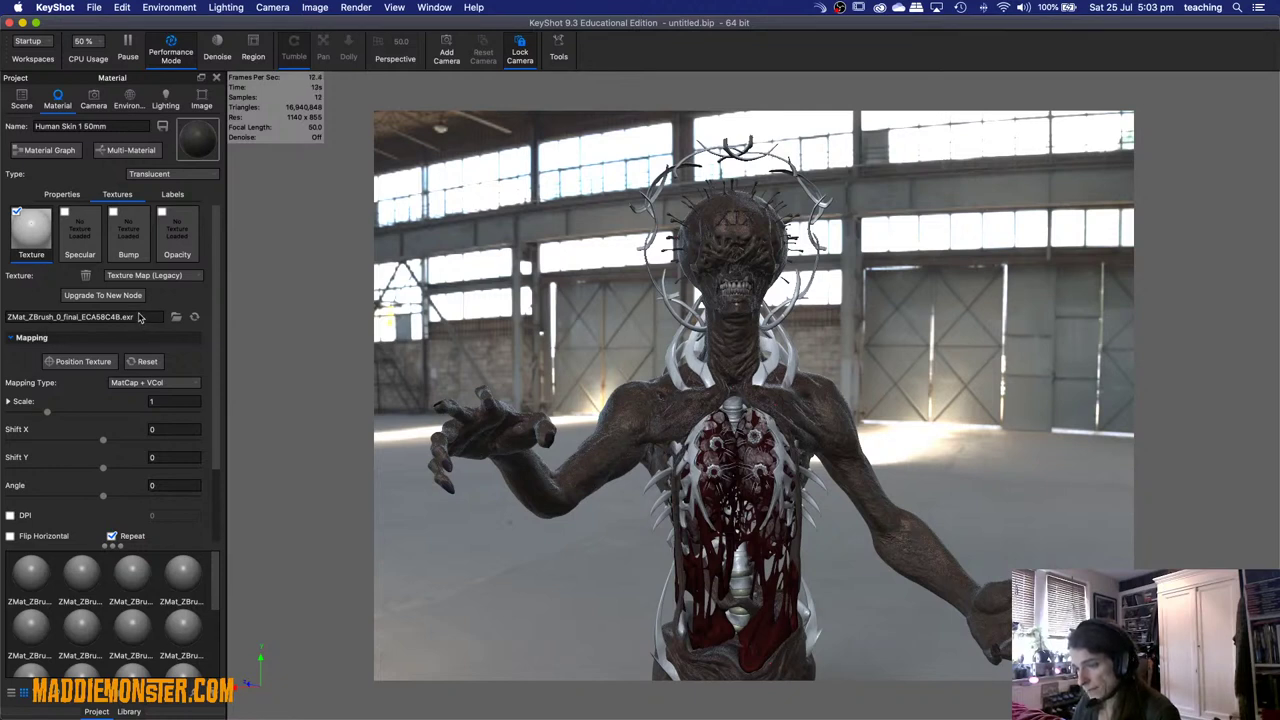
click(115, 294)
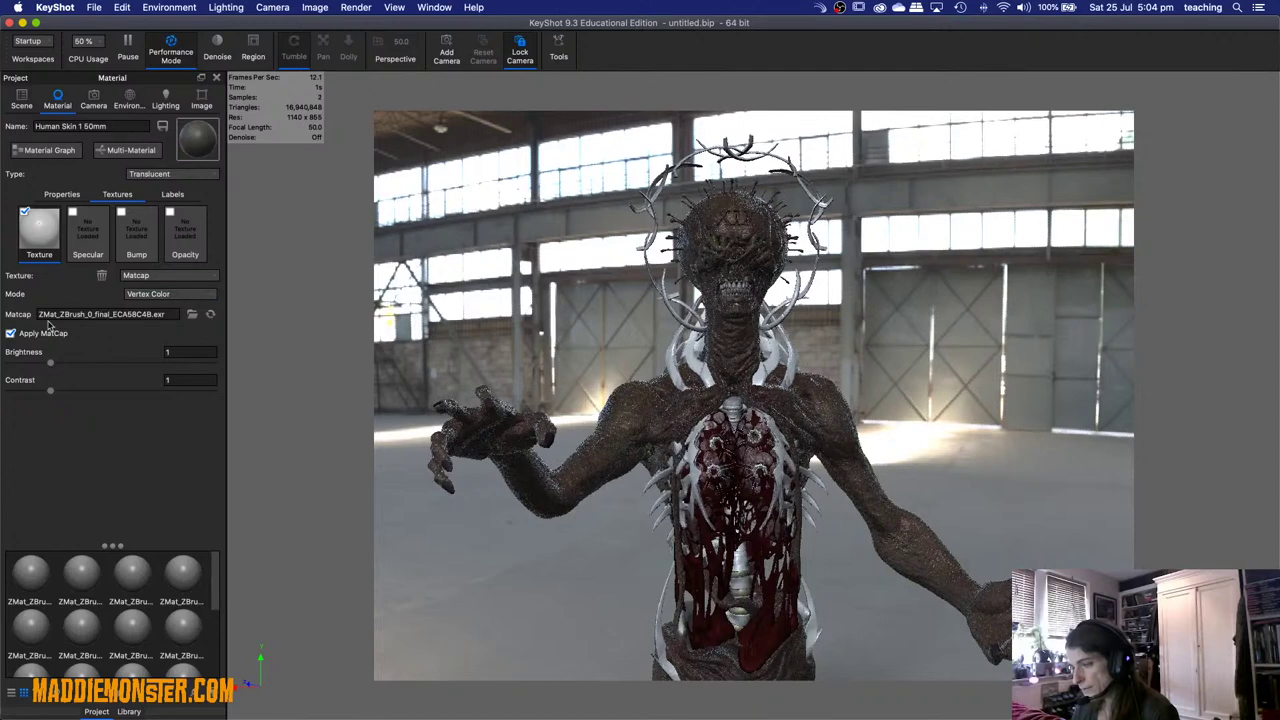
click(11, 333)
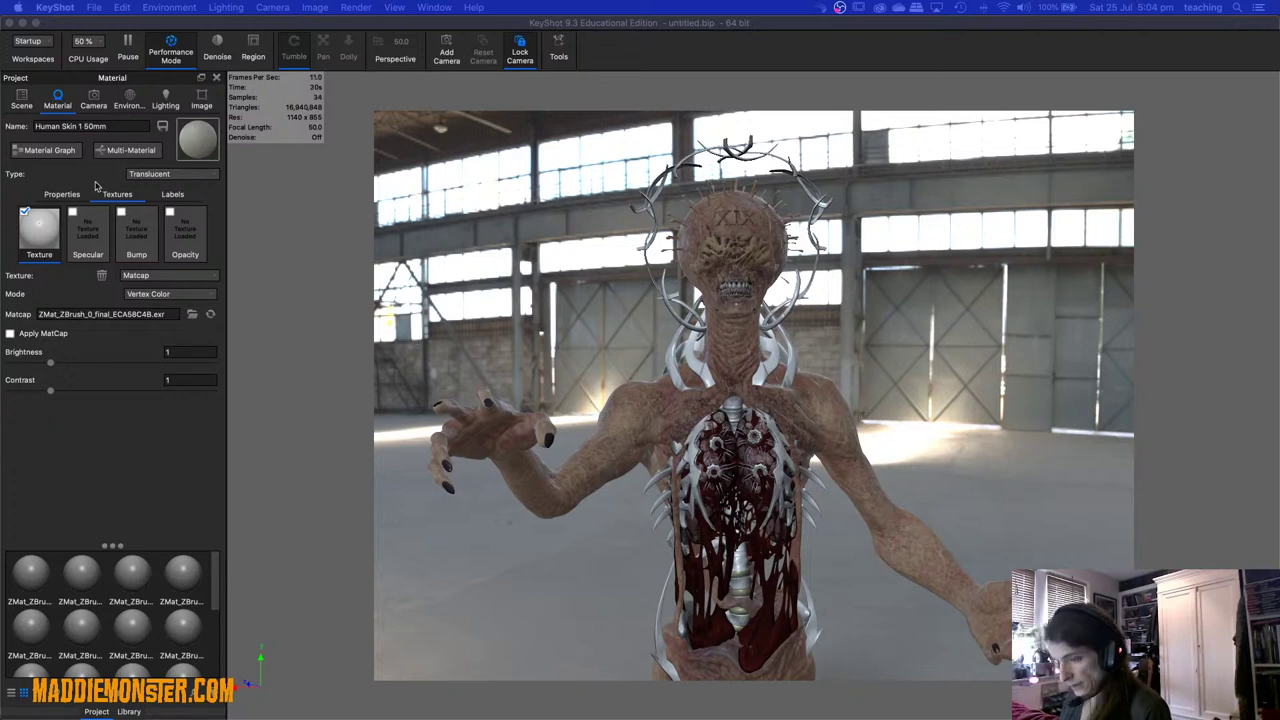
Set the skin material's translucency to 5 ft.
click(62, 195)
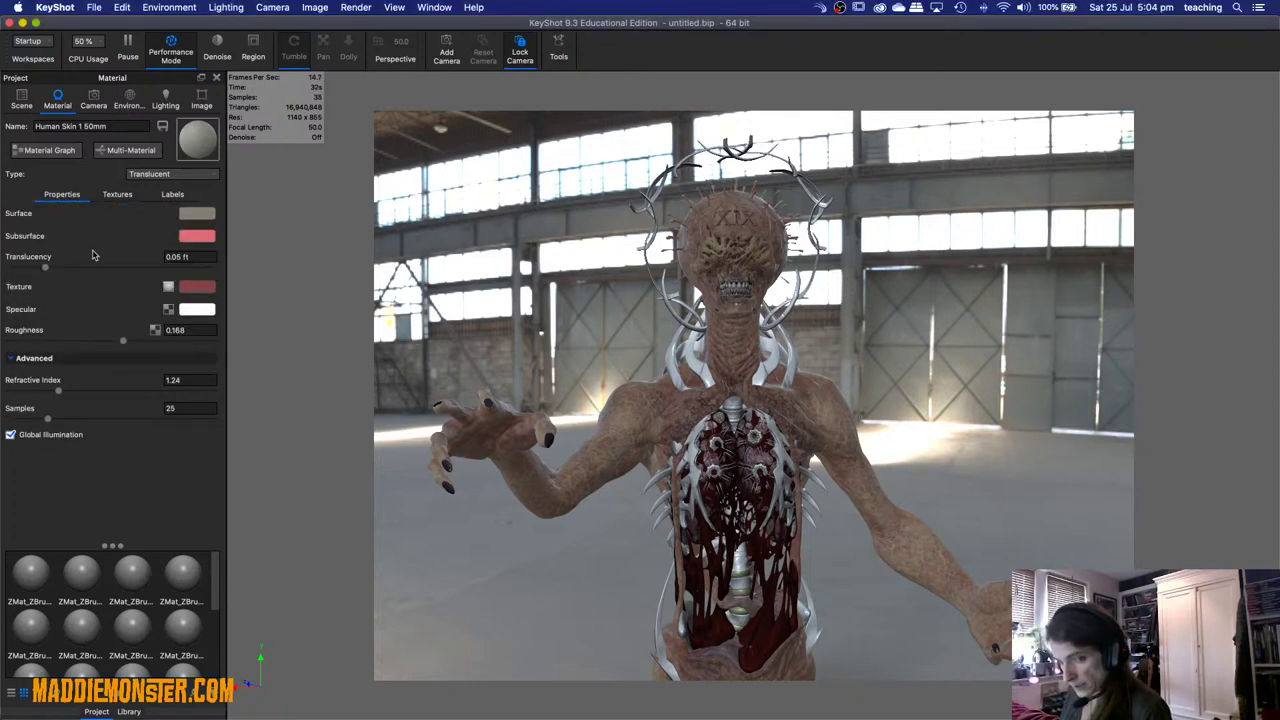
click(196, 257)
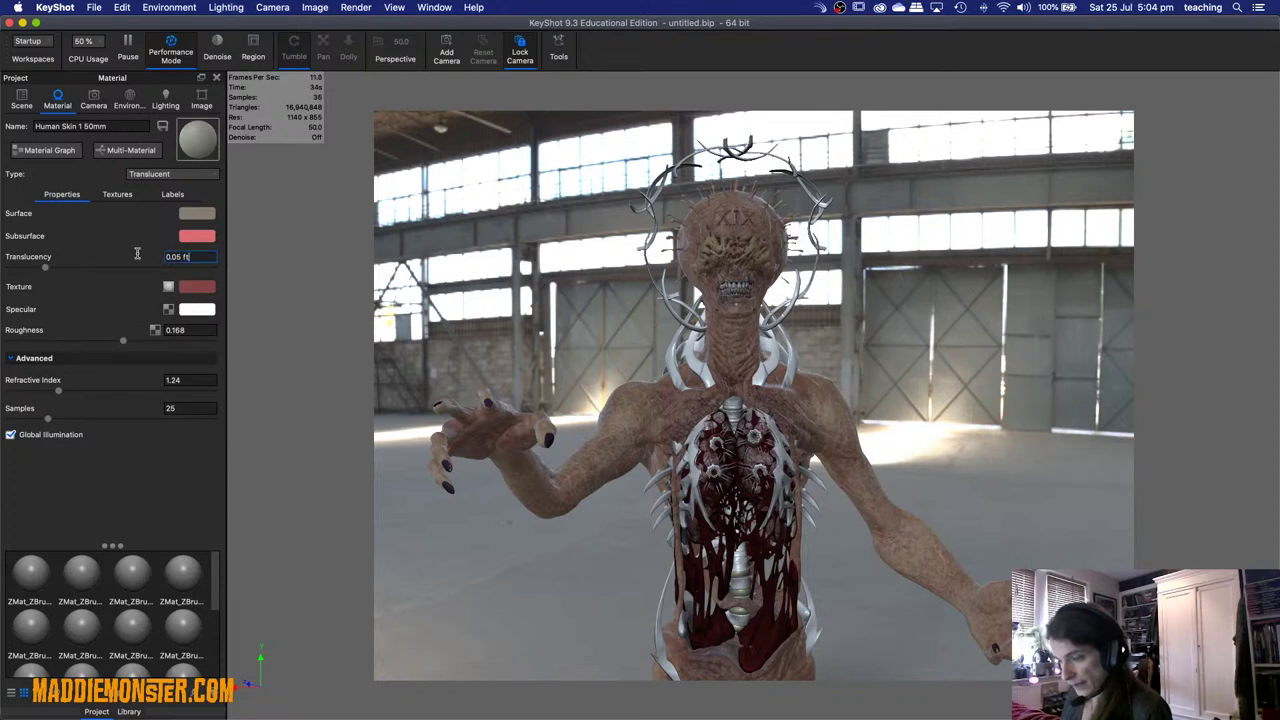
text(1)
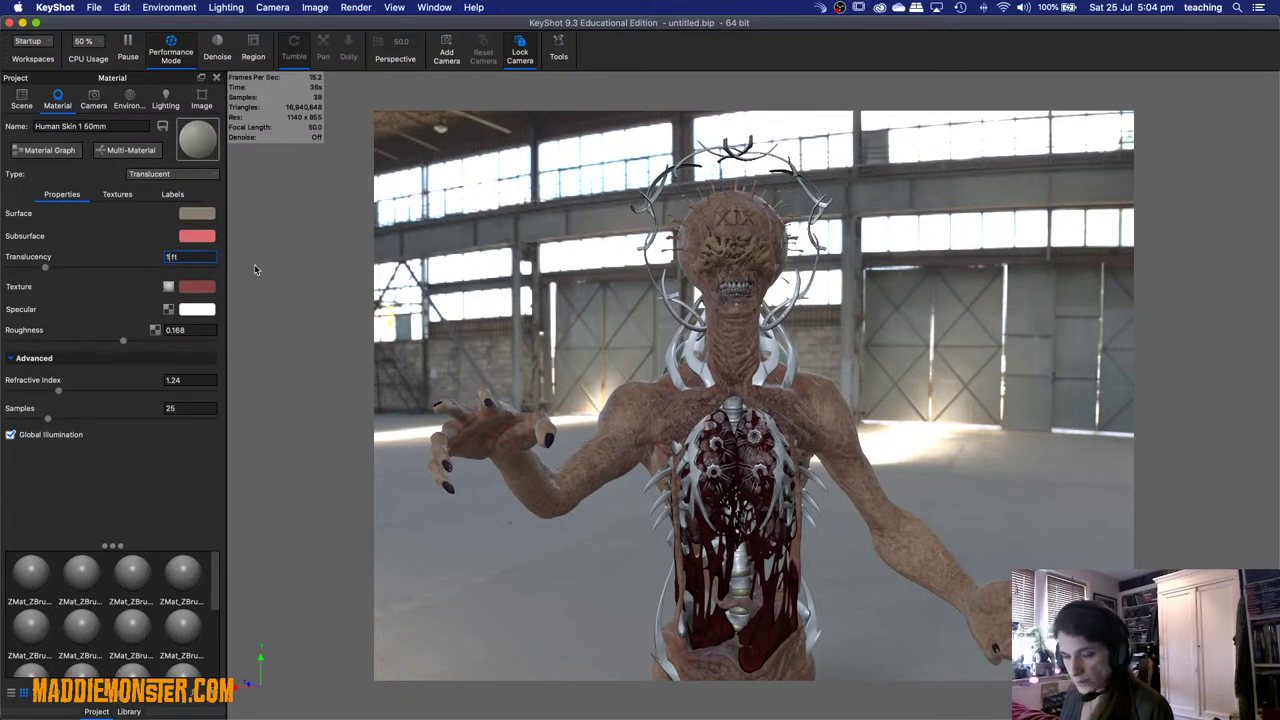
key(Return)
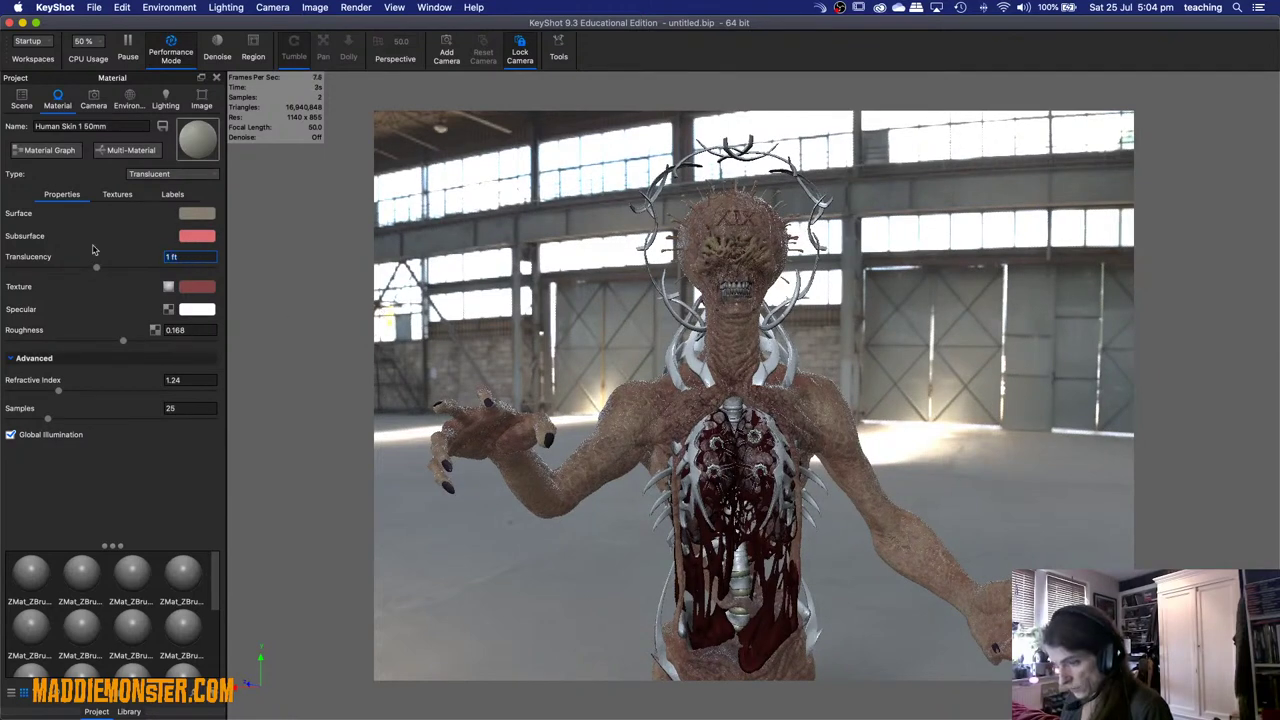
text(5)
key(Return)
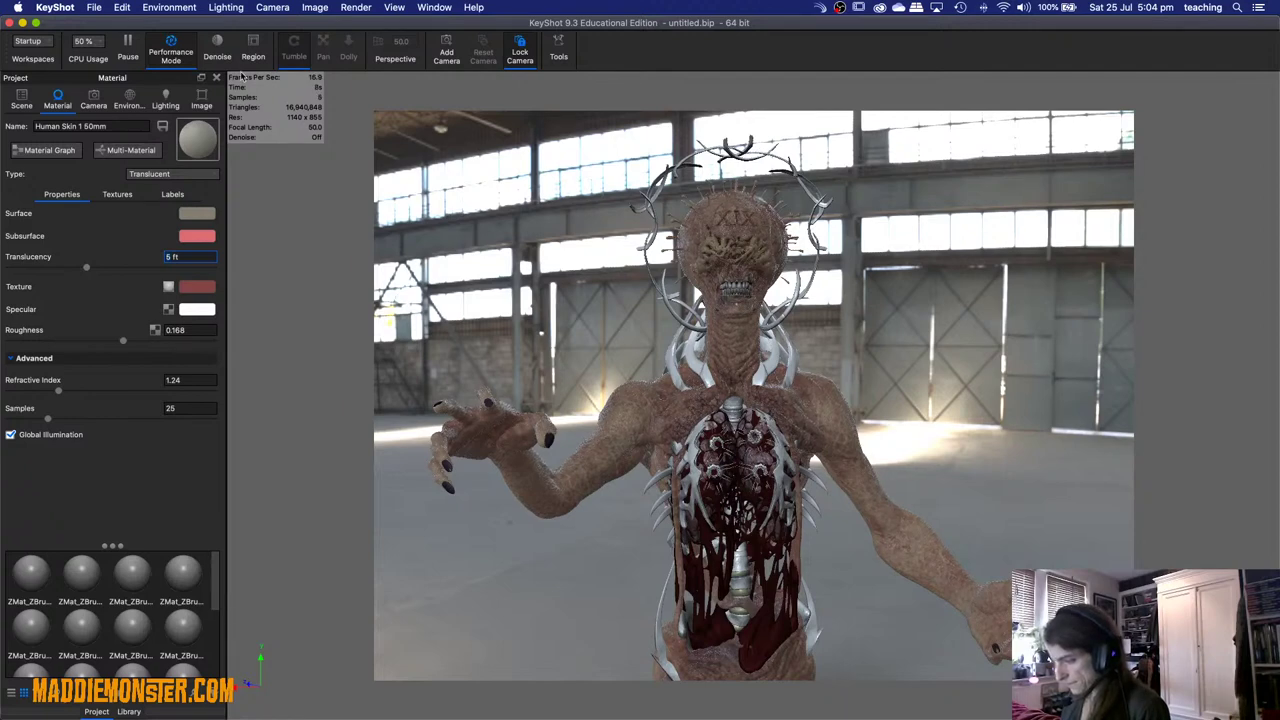
Unlock Camera 1 and dolly and pan in to frame the creature's head at 3.857 ft.
click(88, 104)
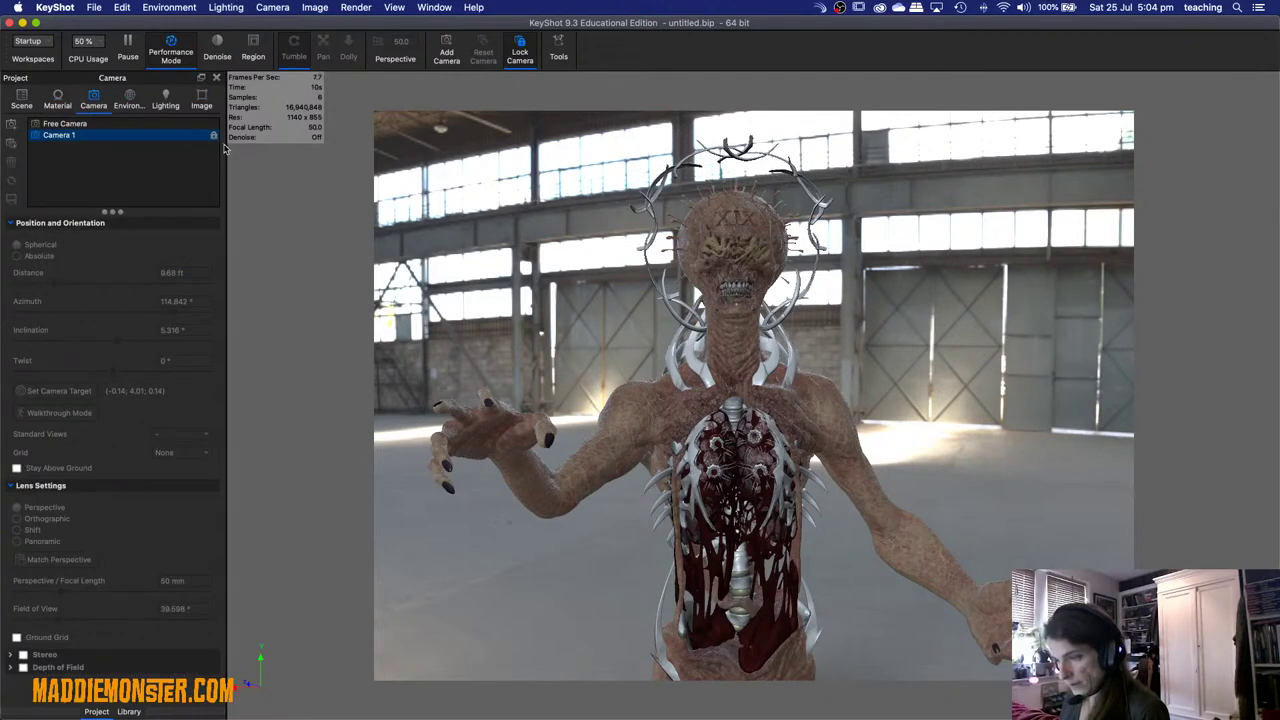
click(214, 135)
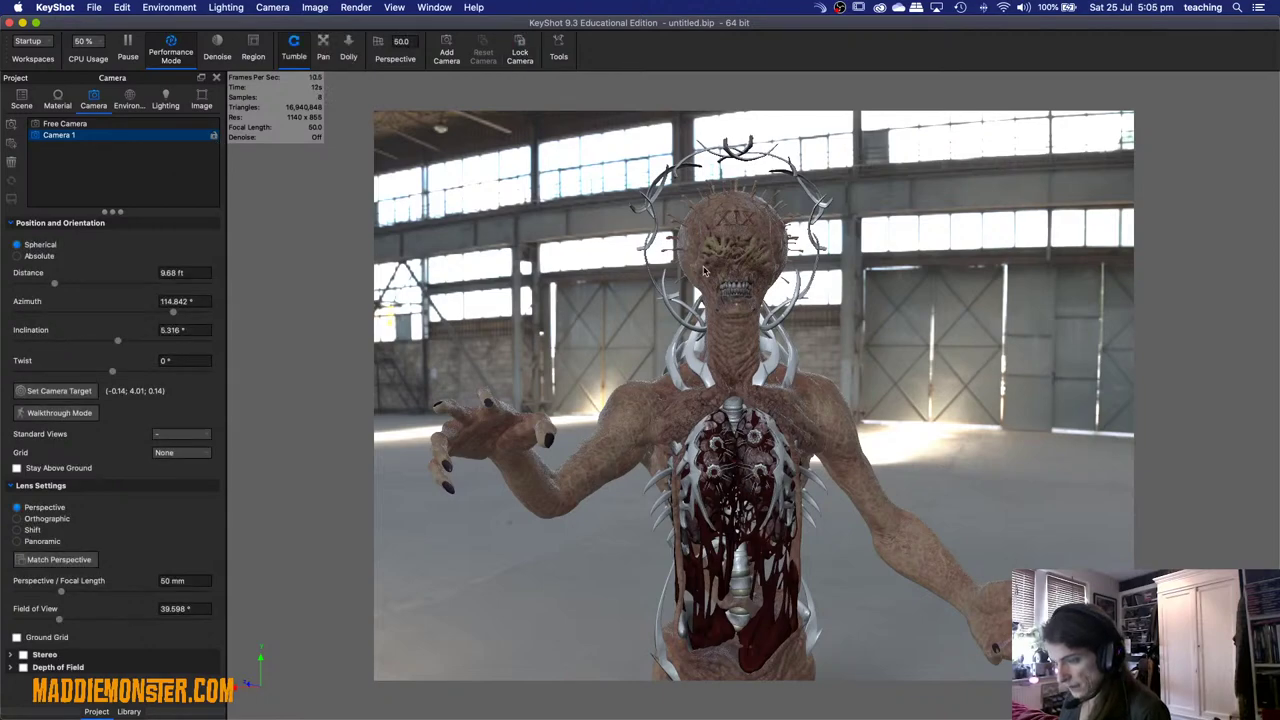
scroll(660, 320, up, 5)
middle_drag(666, 330, 690, 290)
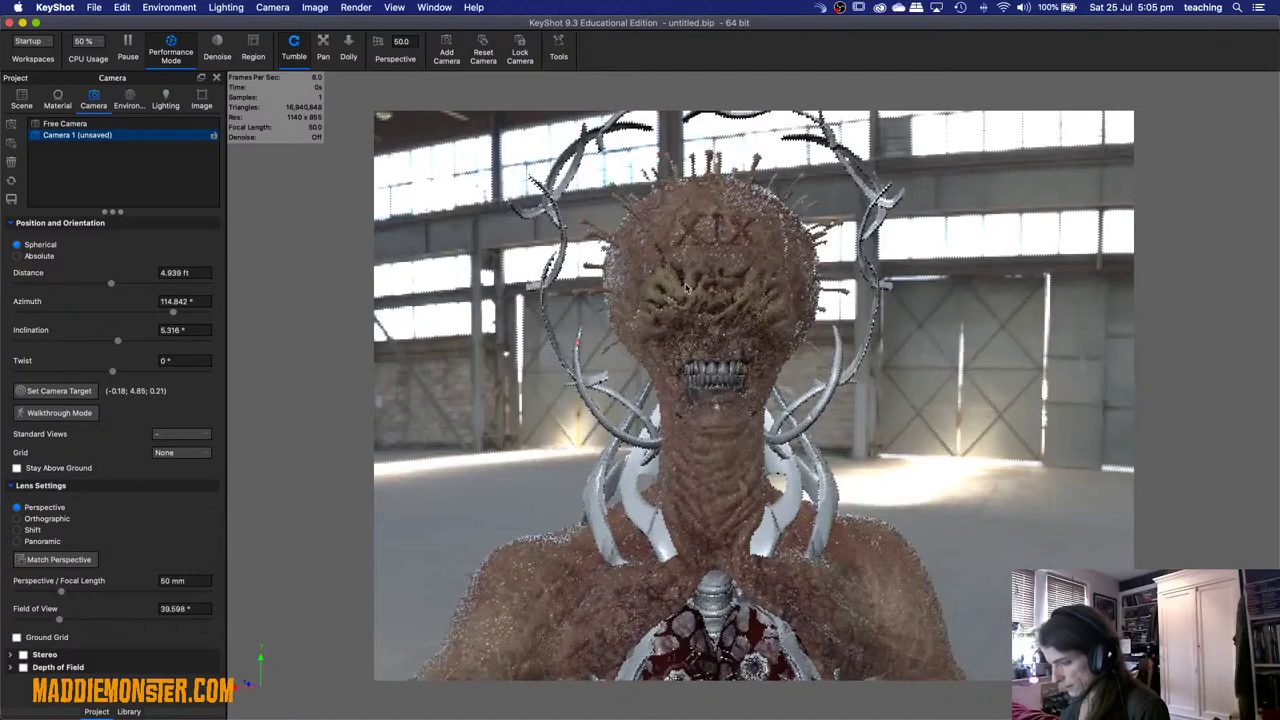
scroll(685, 268, up, 2)
middle_drag(680, 246, 669, 247)
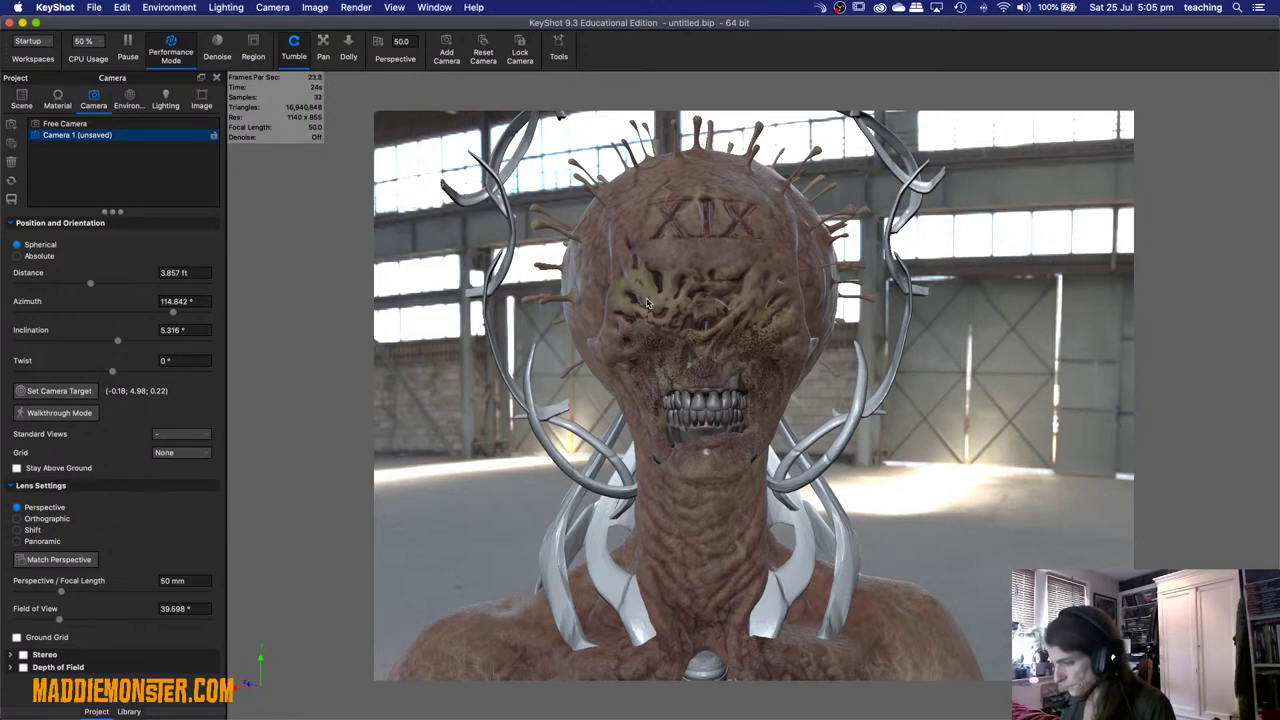
In ZBrush, dismiss the KeyShot note, set freehand mask painting, then return to Photoshop.
key(super+Tab)
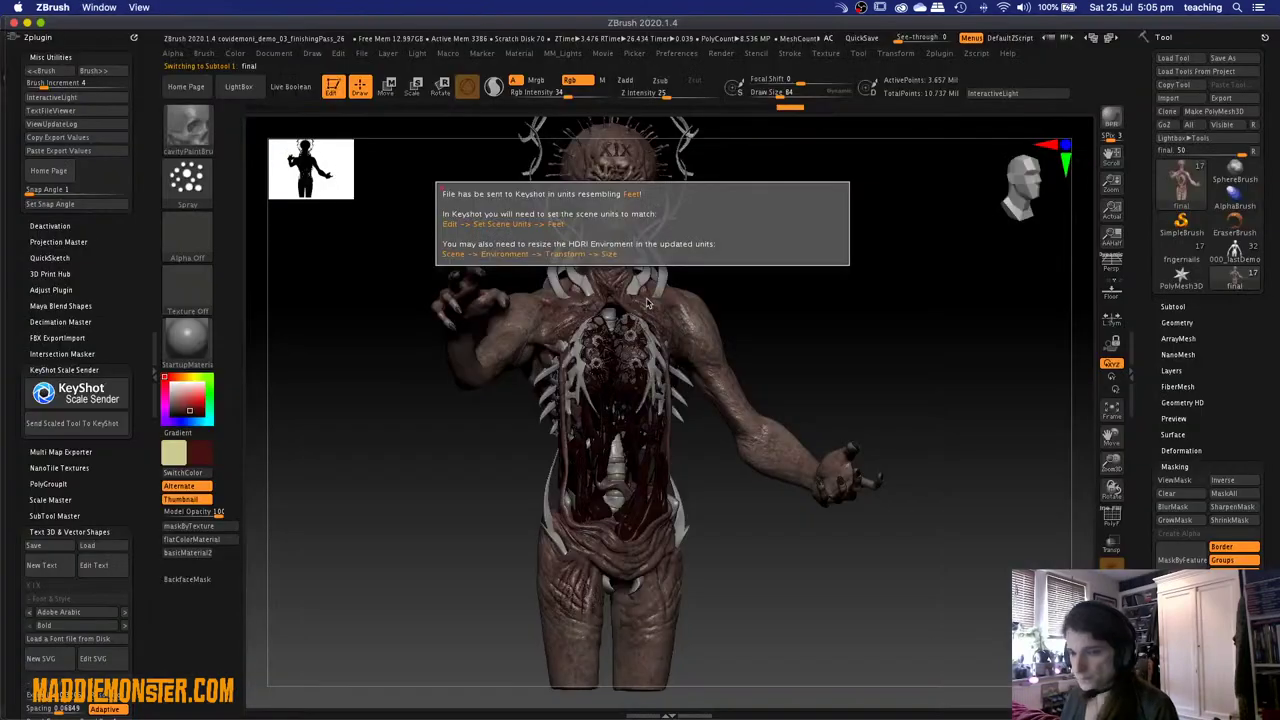
click(772, 248)
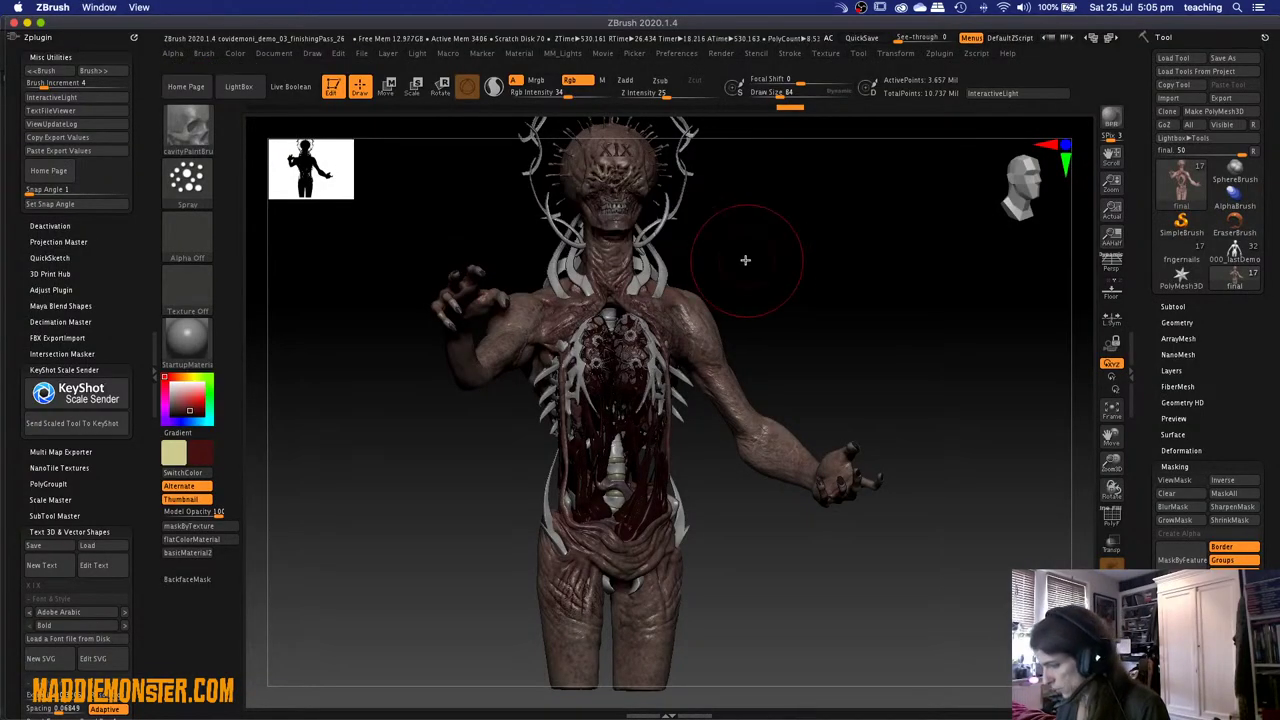
drag(786, 271, 786, 271)
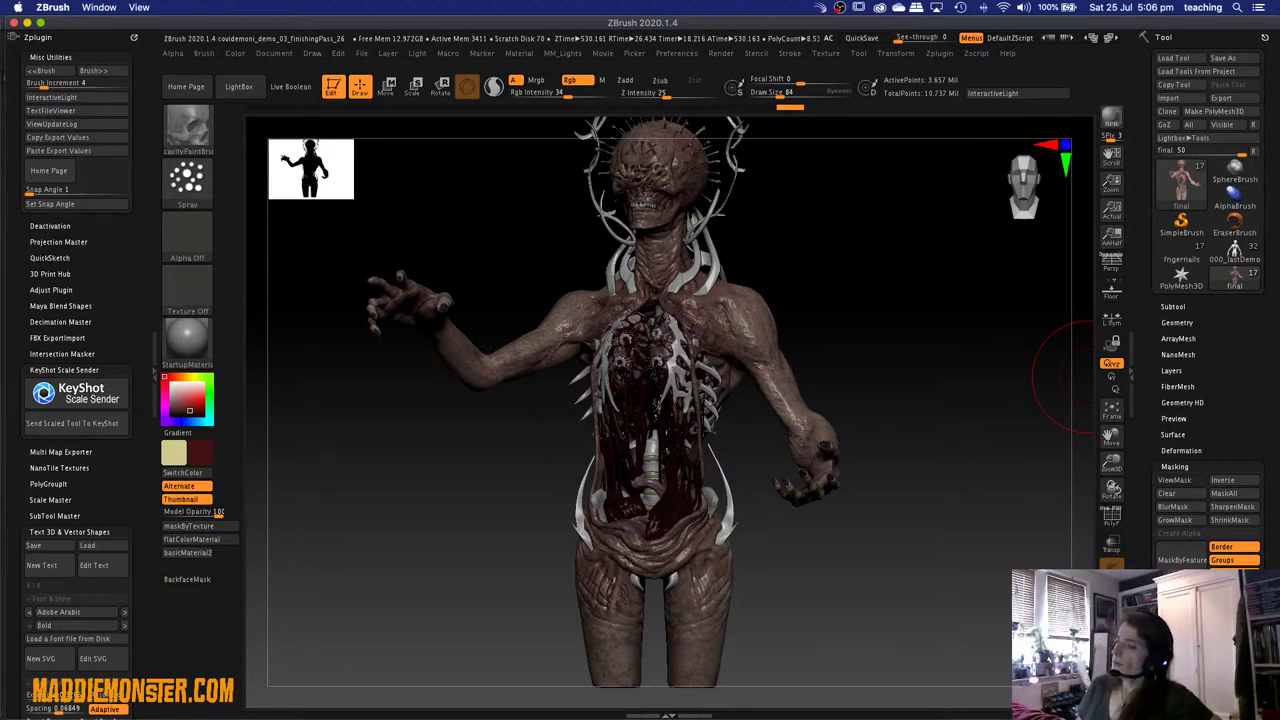
key(ctrl)
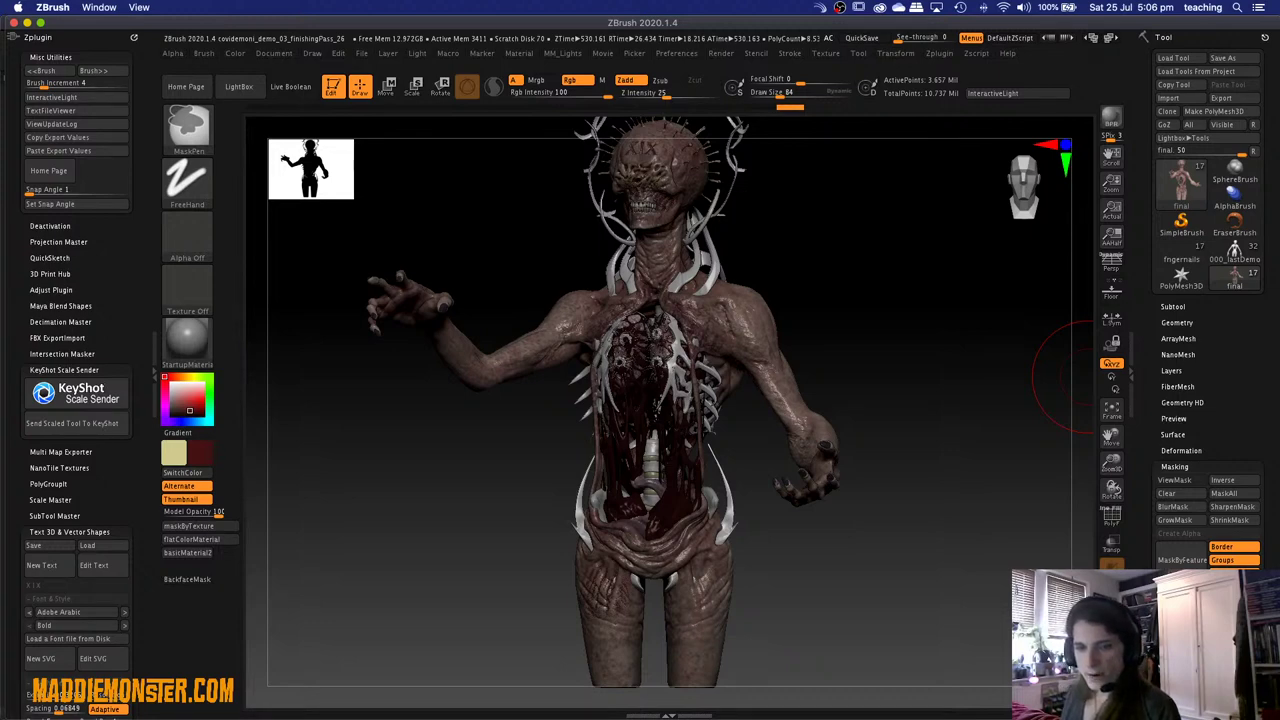
key(super+Tab)
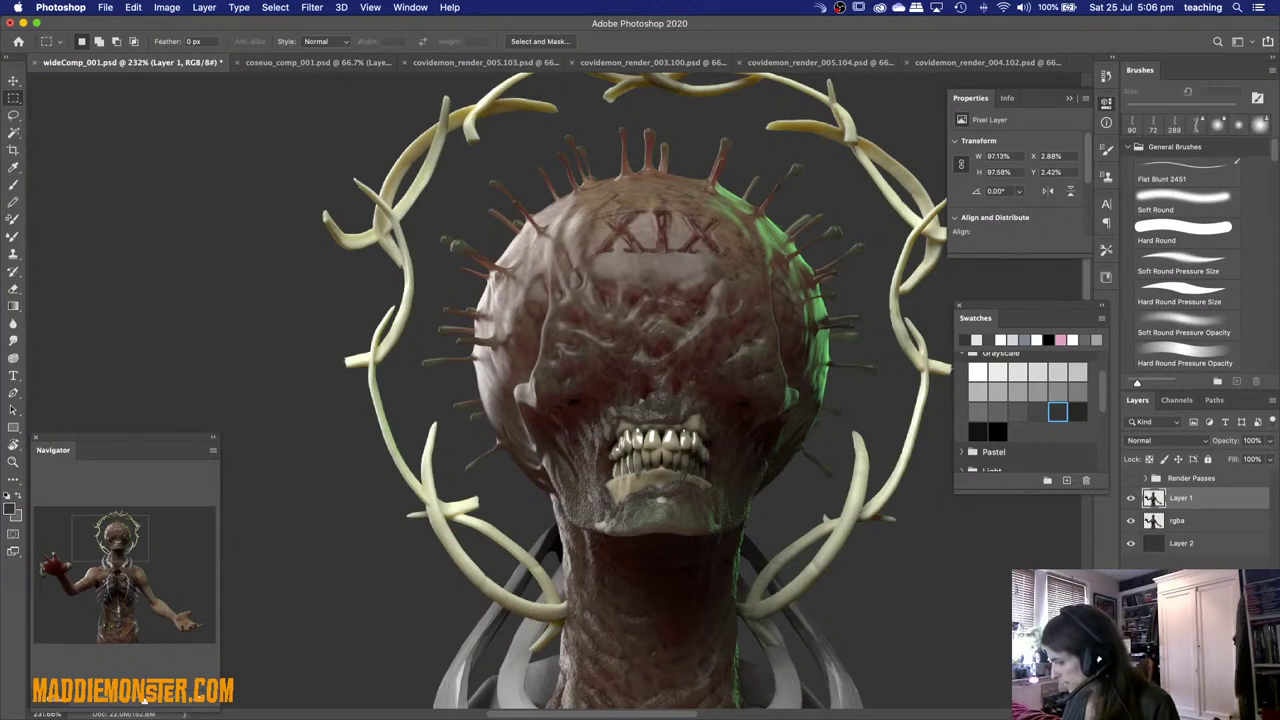
Hide Layer 1's red paint-over and zoom out to 66.7% showing the full torso.
click(1131, 497)
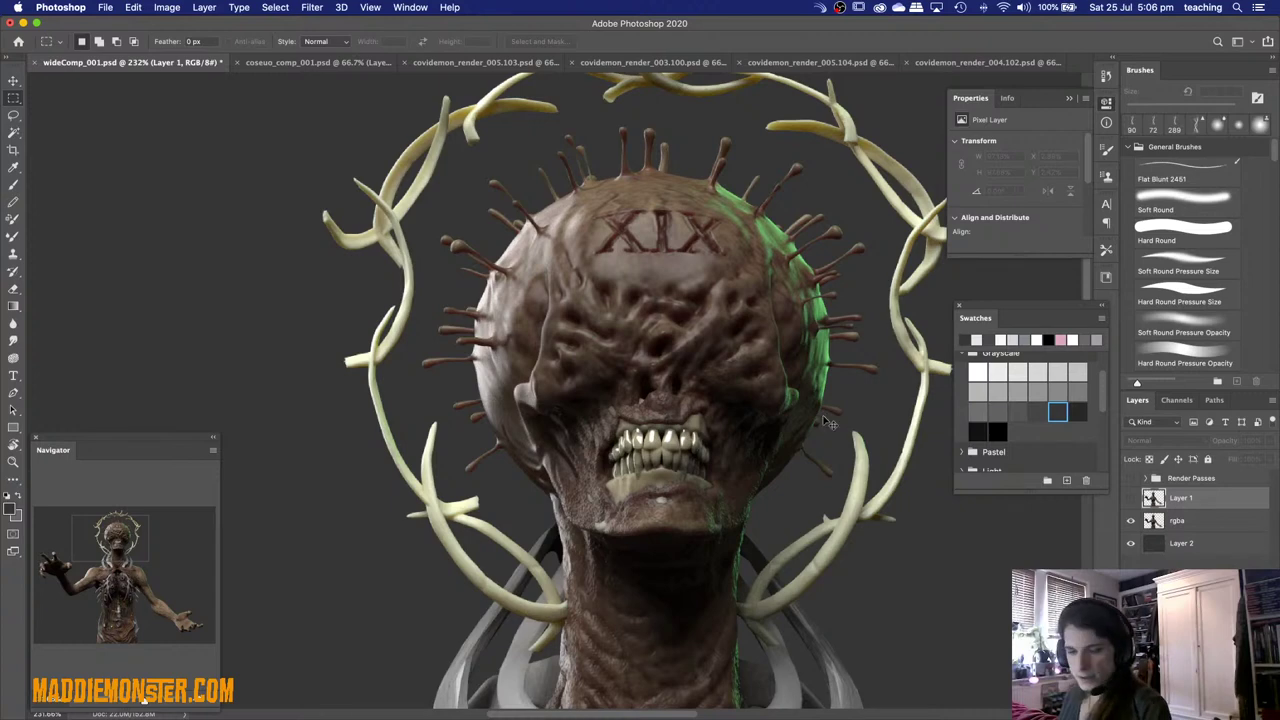
key(super+minus)
key(super+minus)
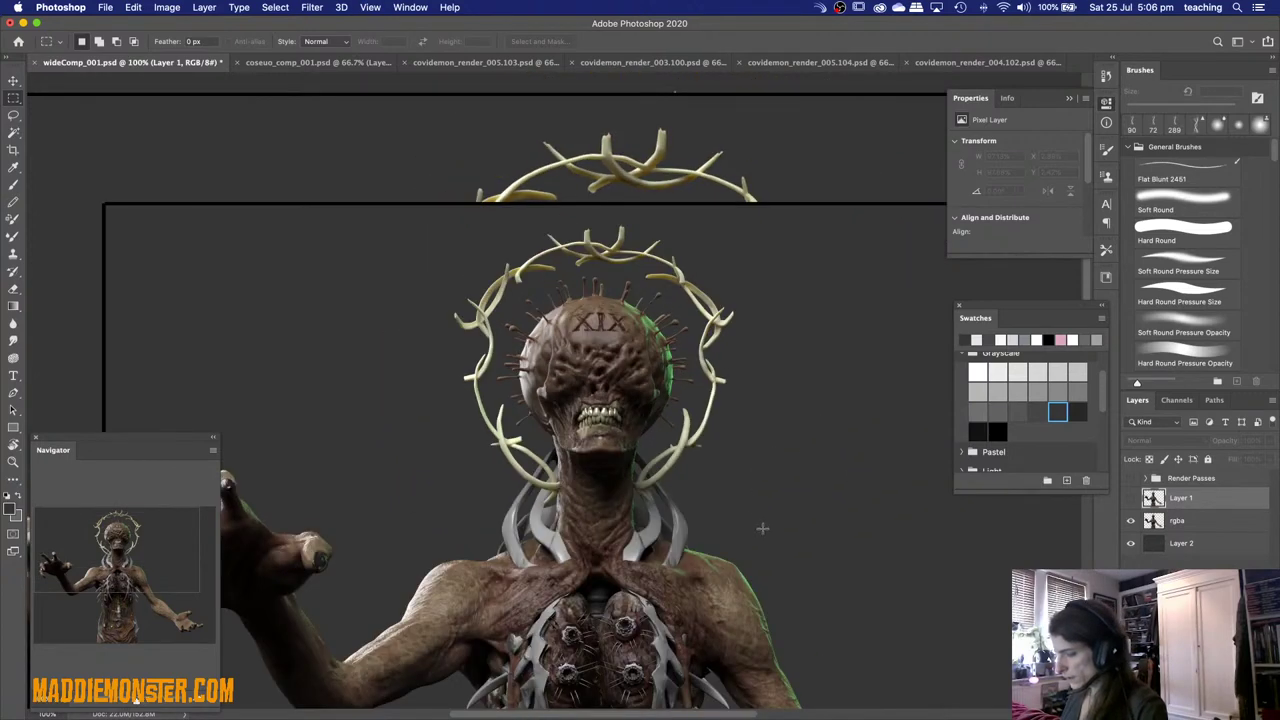
drag(751, 485, 710, 371)
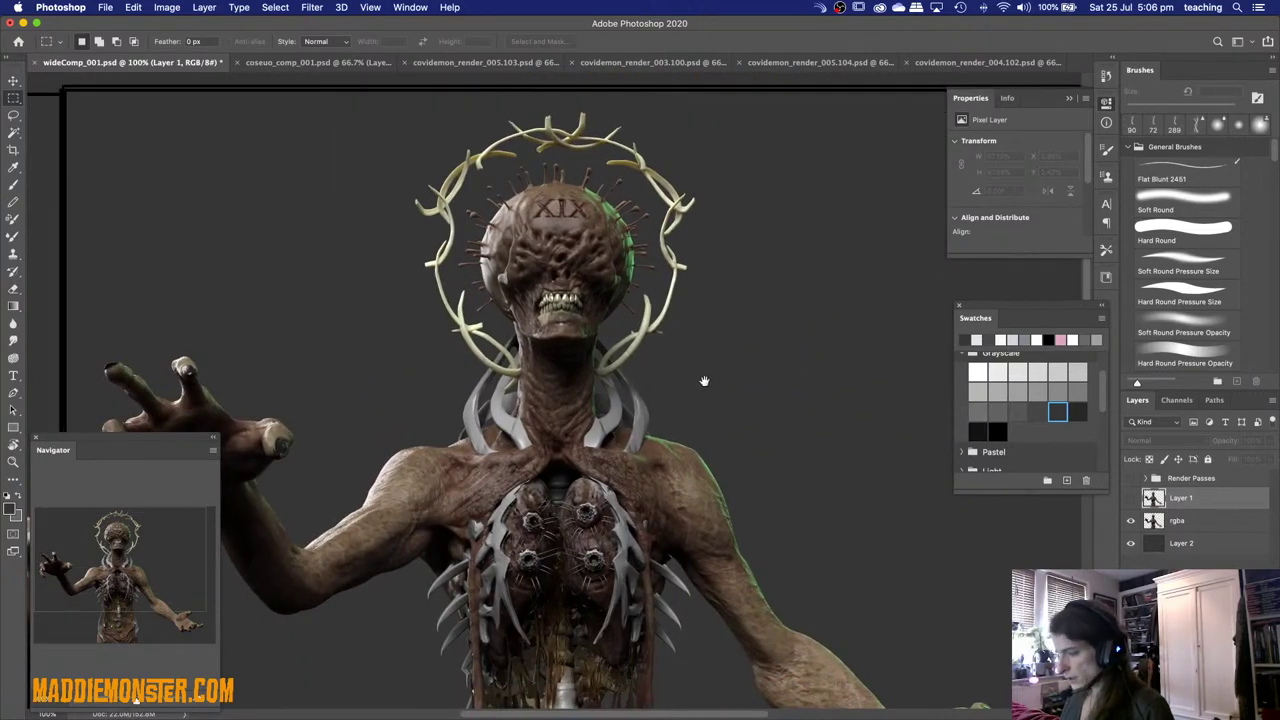
drag(763, 423, 774, 358)
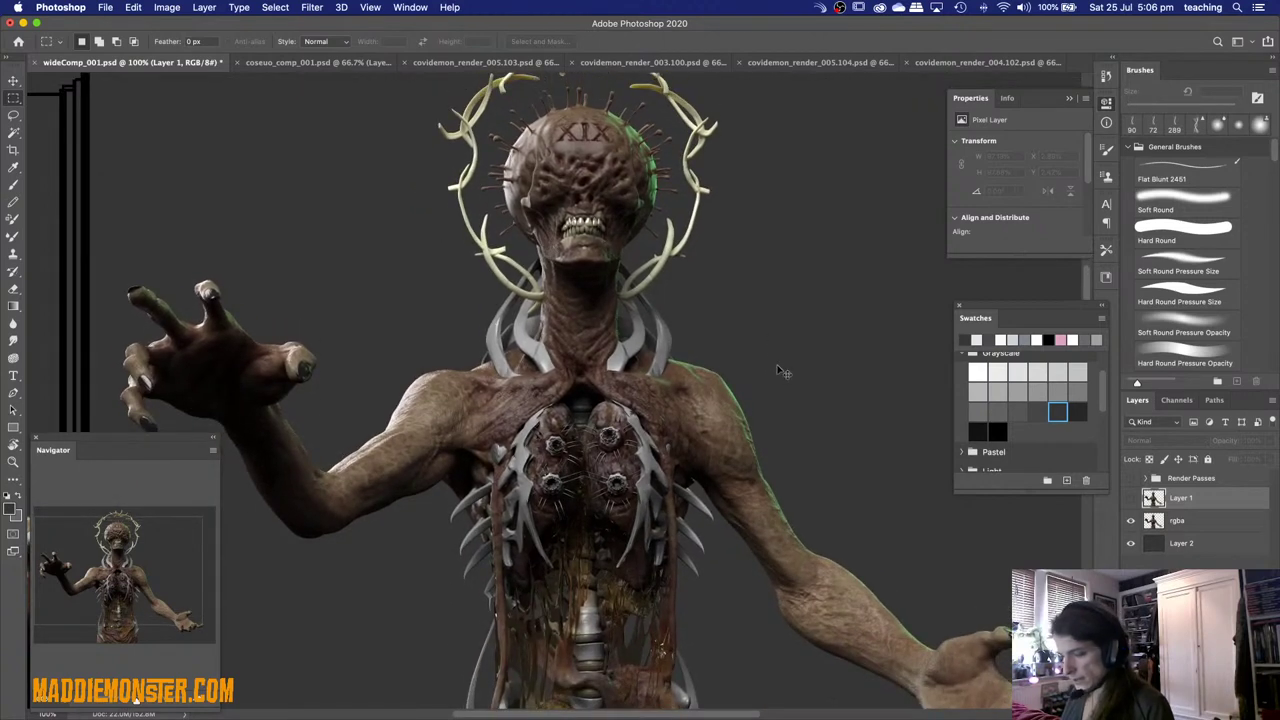
key(super+minus)
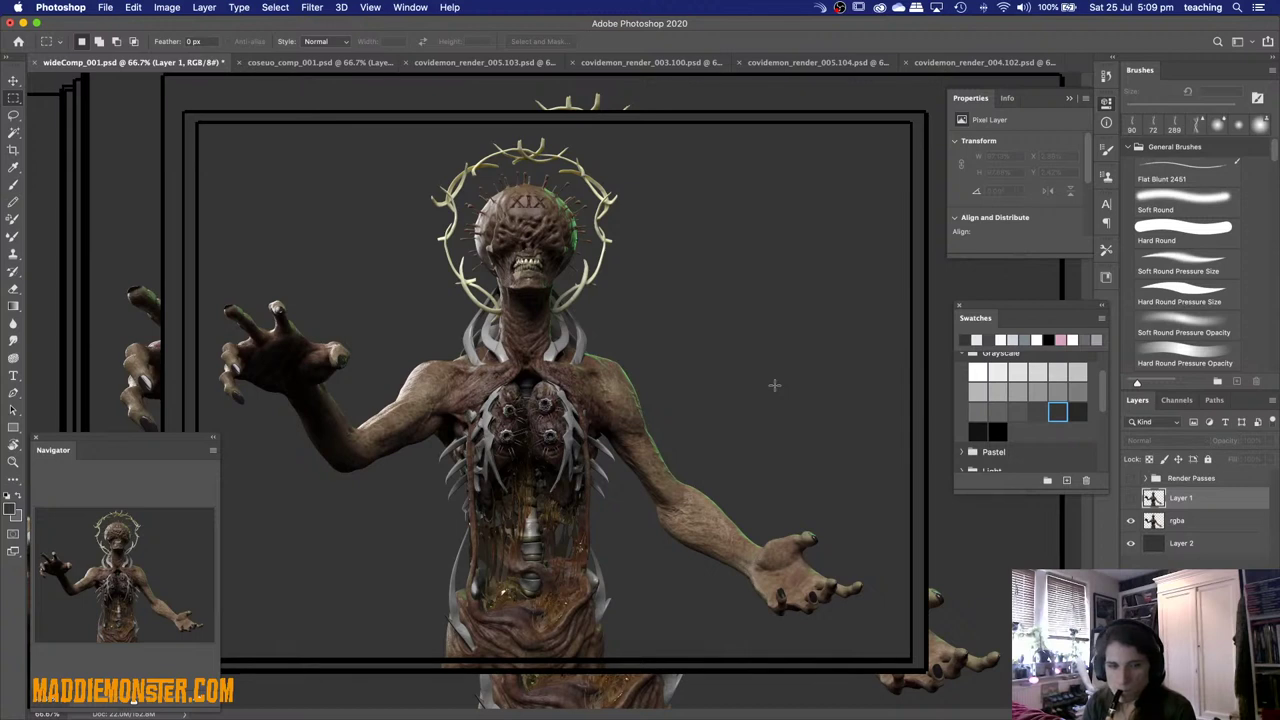
Expand Render Passes, show the clown pass, and Magic Wand-select its red areas.
click(1143, 479)
click(1131, 497)
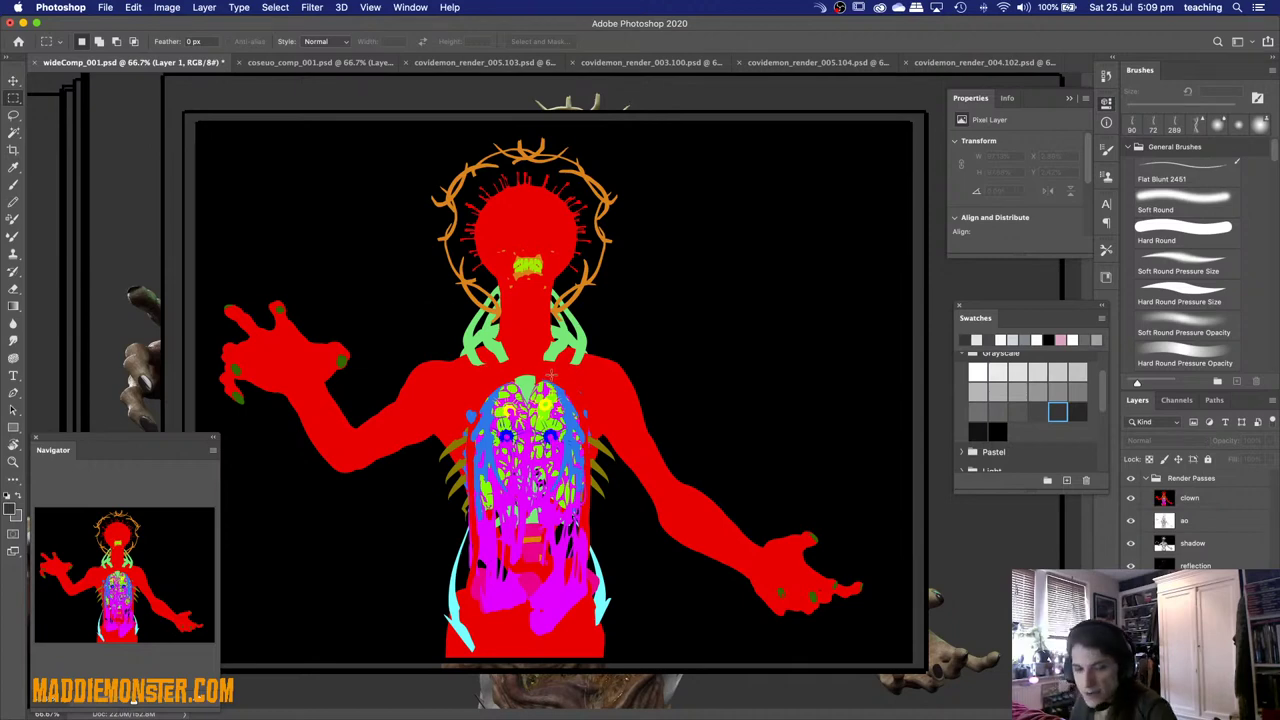
key(w)
click(622, 395)
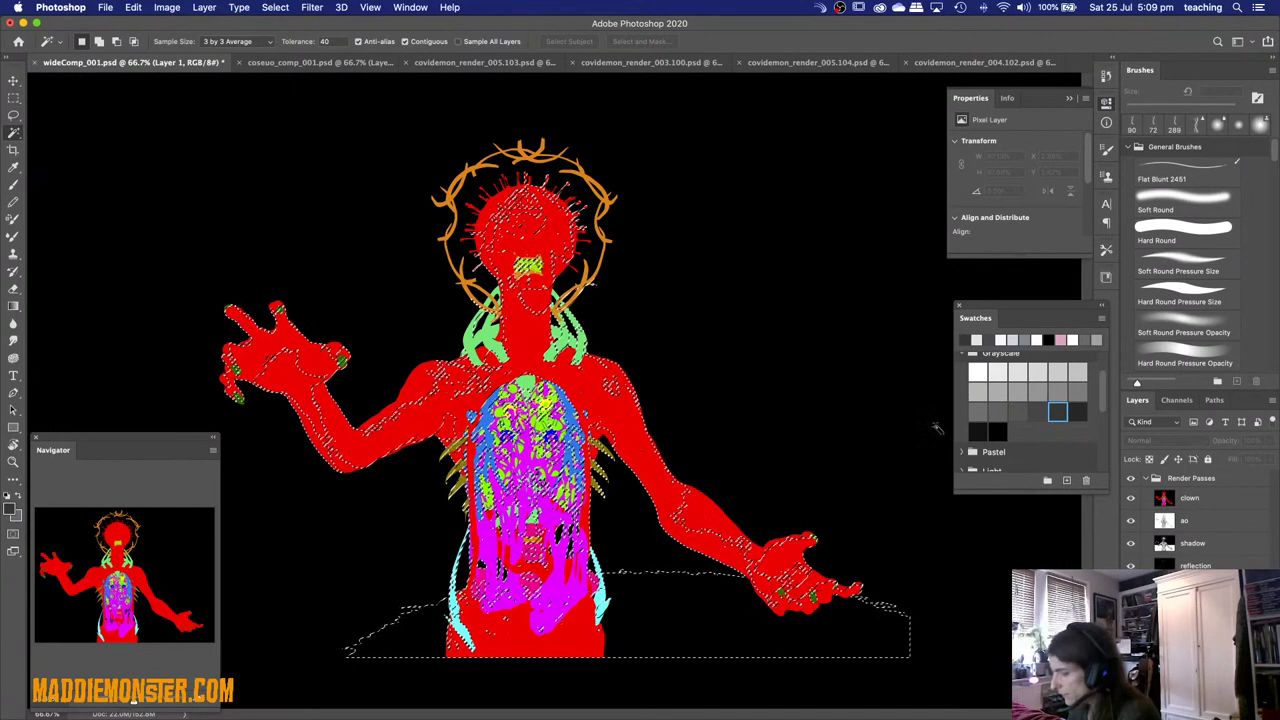
key(alt+bracketleft)
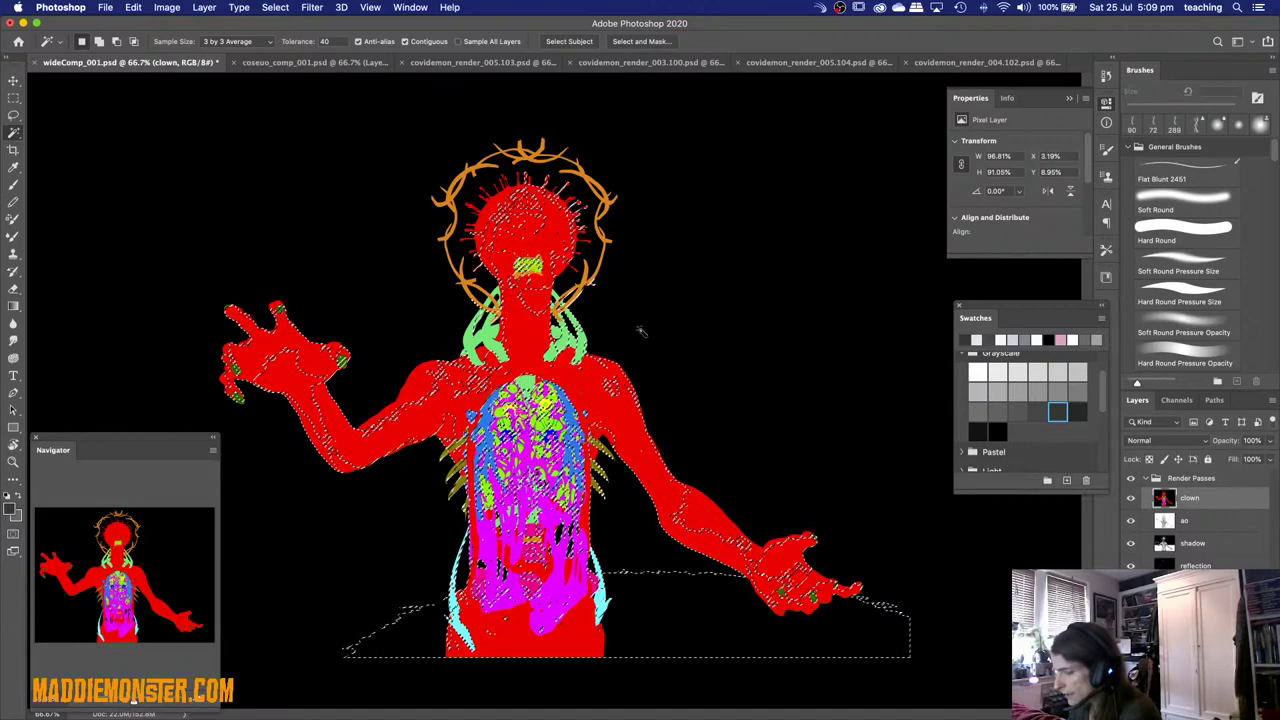
Try wand selections of the body and chest regions, then hide the clown pass to reveal AO.
click(595, 410)
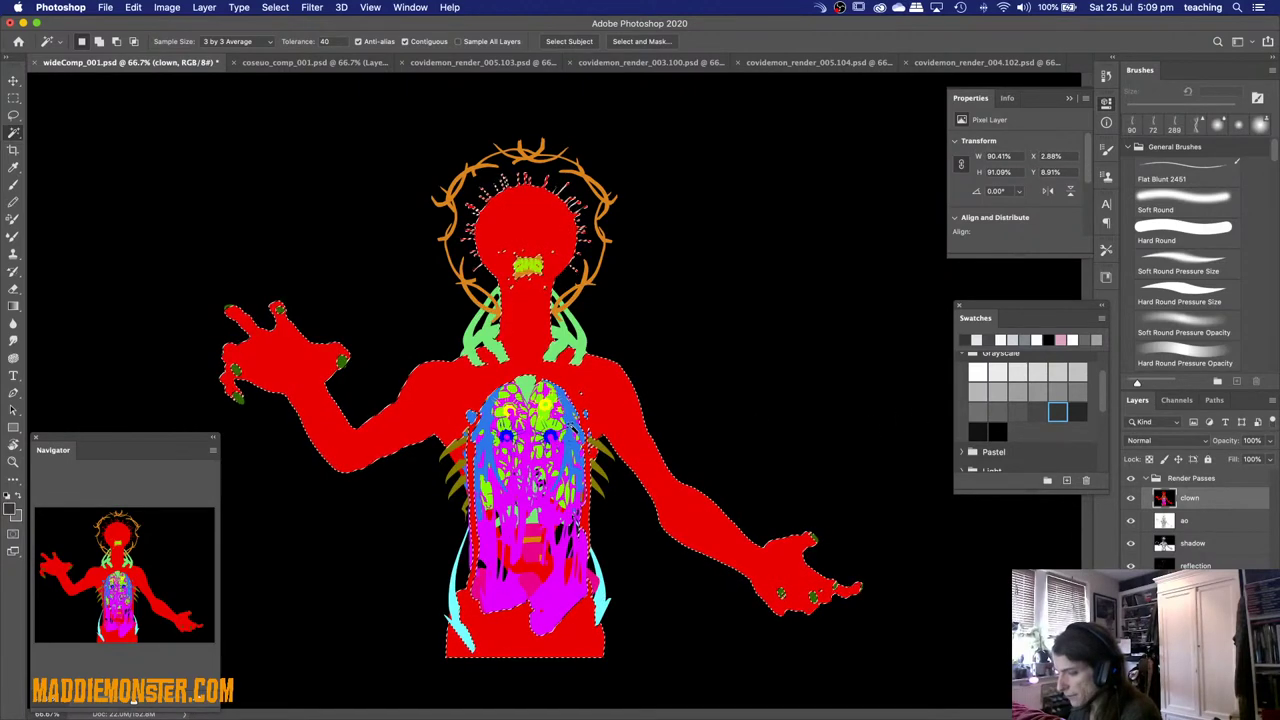
click(568, 430)
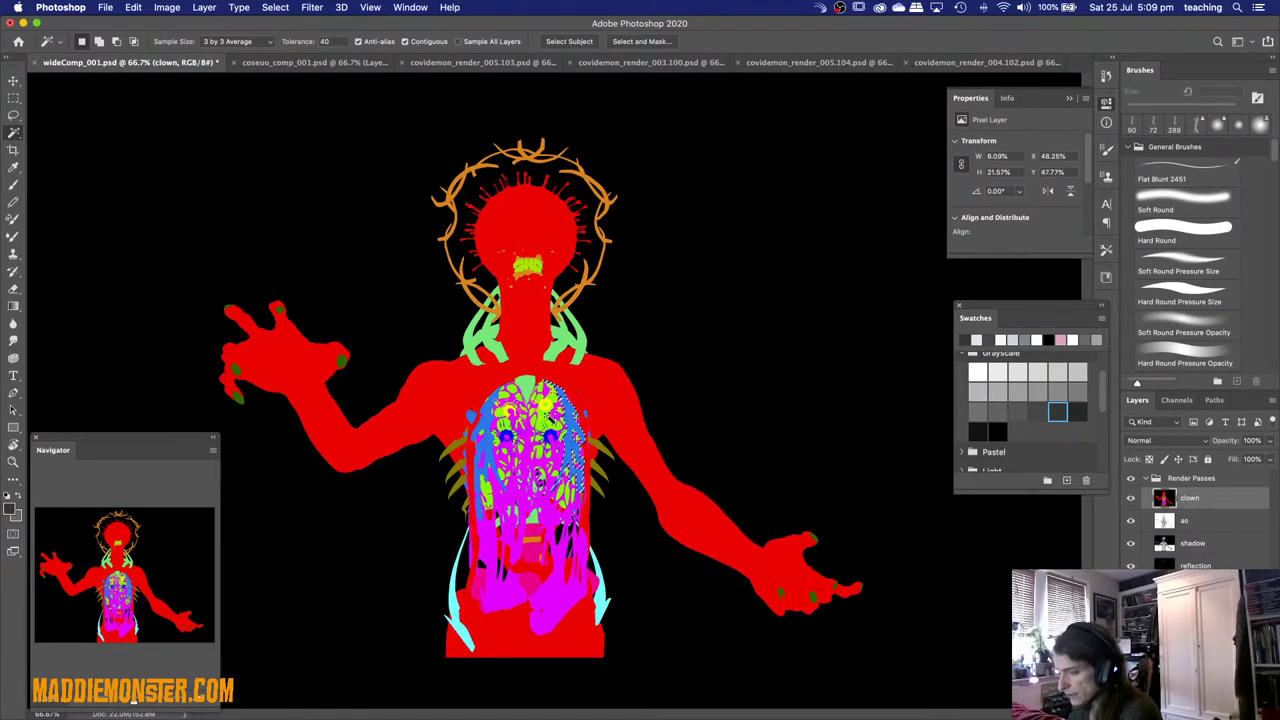
click(552, 400)
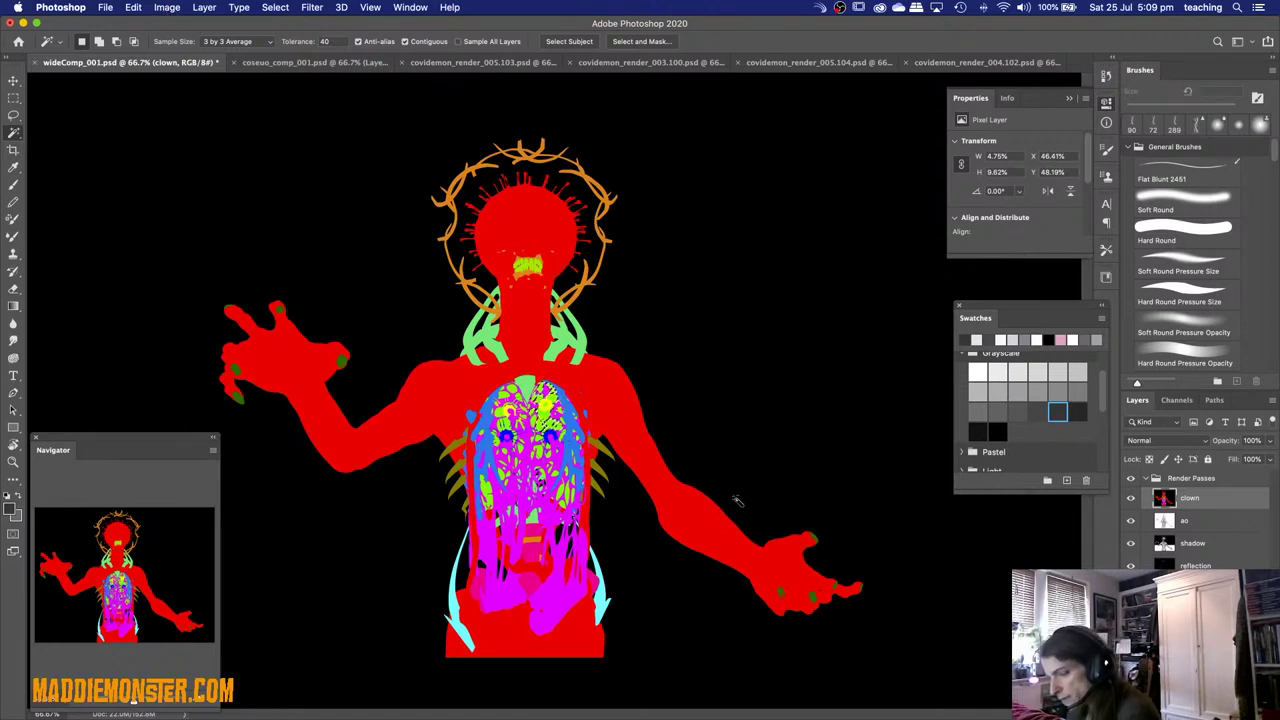
click(1132, 499)
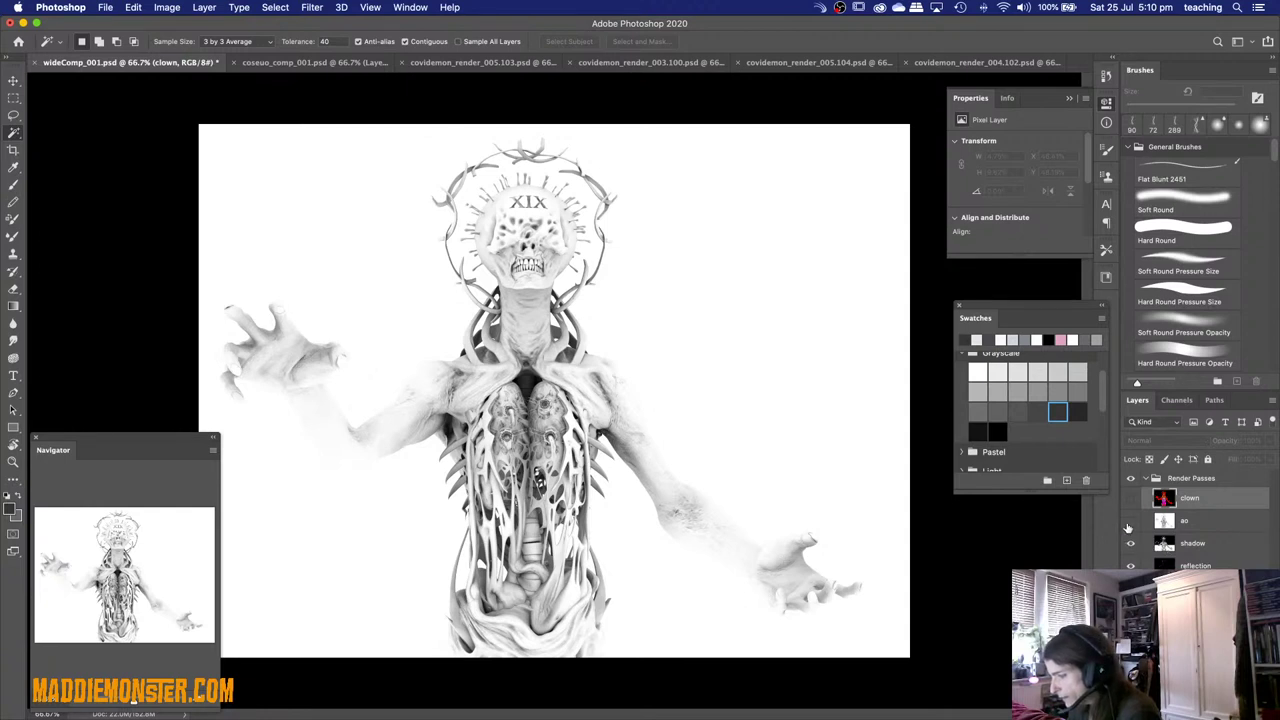
Hide the ao and shadow passes, then turn on the reflection pass to compare them.
click(1131, 521)
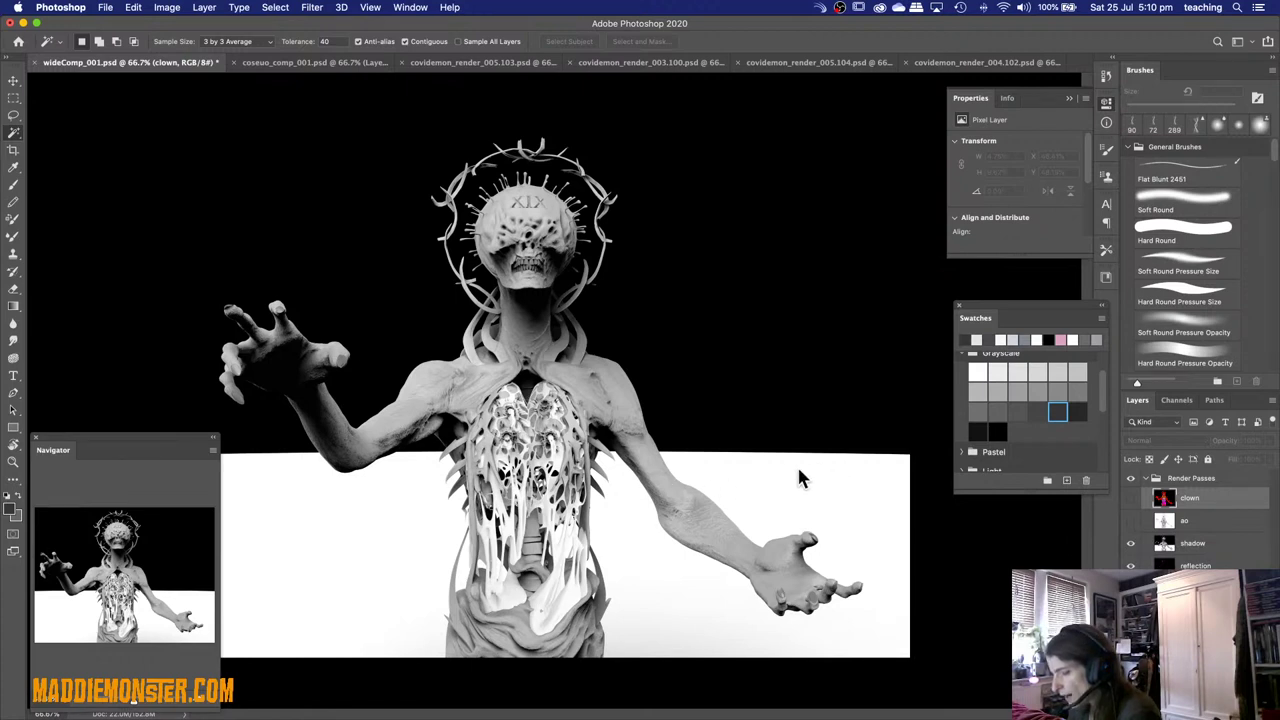
click(1131, 543)
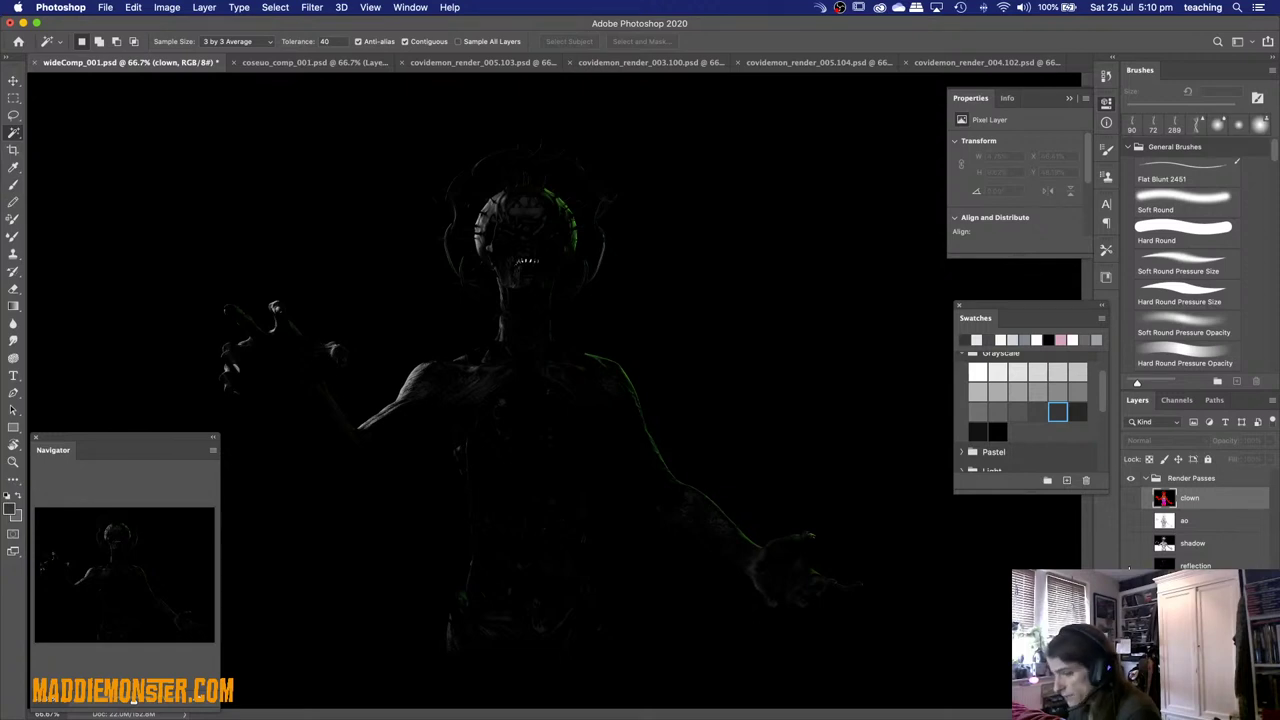
click(1131, 566)
click(1131, 566)
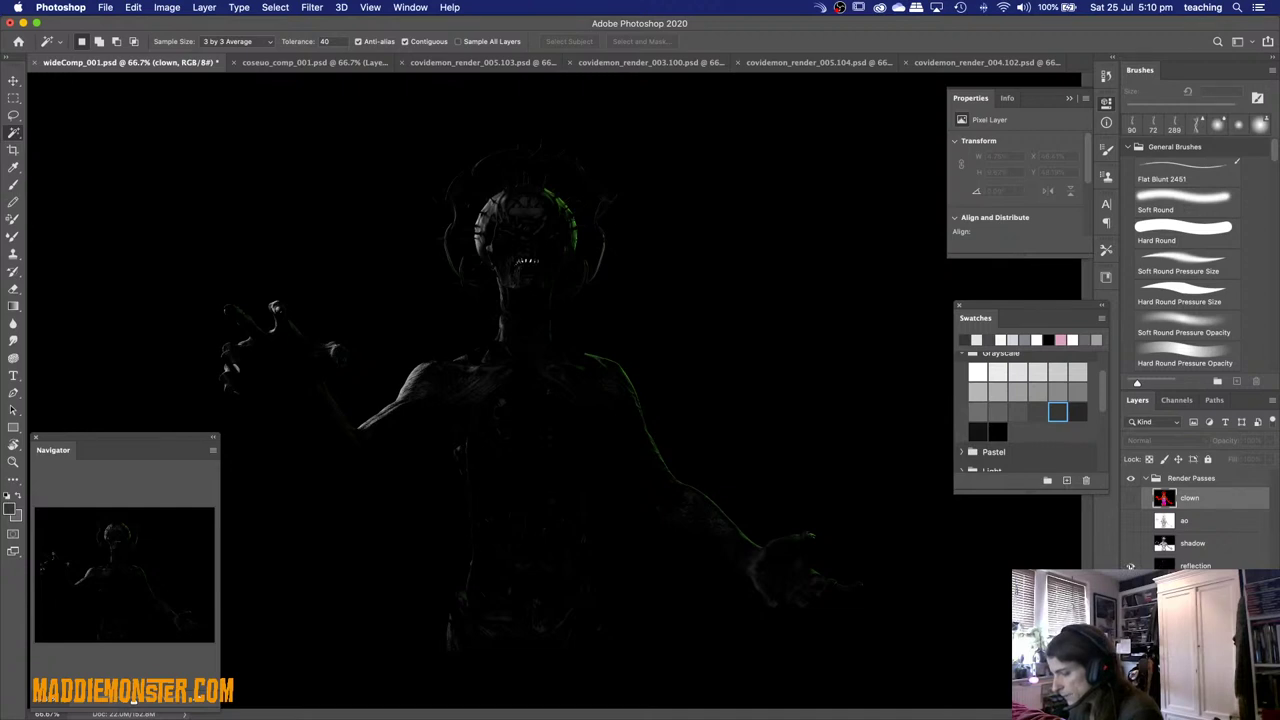
click(1131, 566)
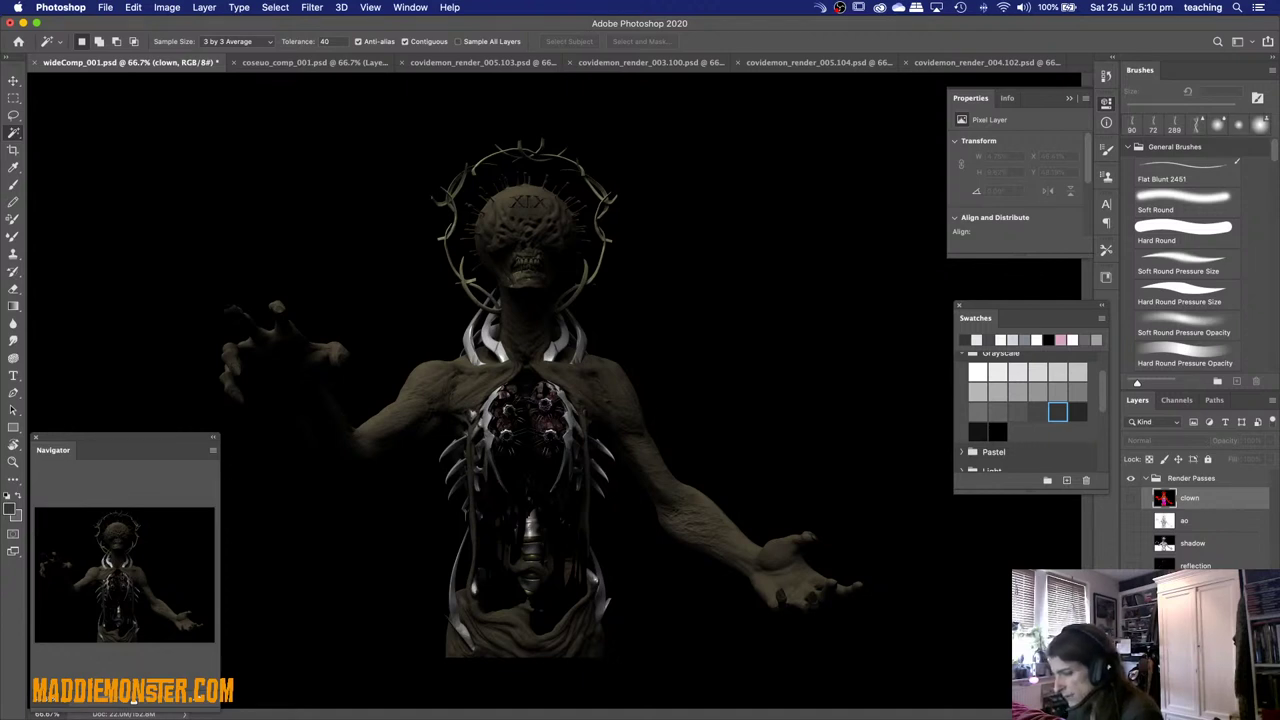
Restore the full-colour creature render and collapse the Render Passes group.
key(ctrl+comma)
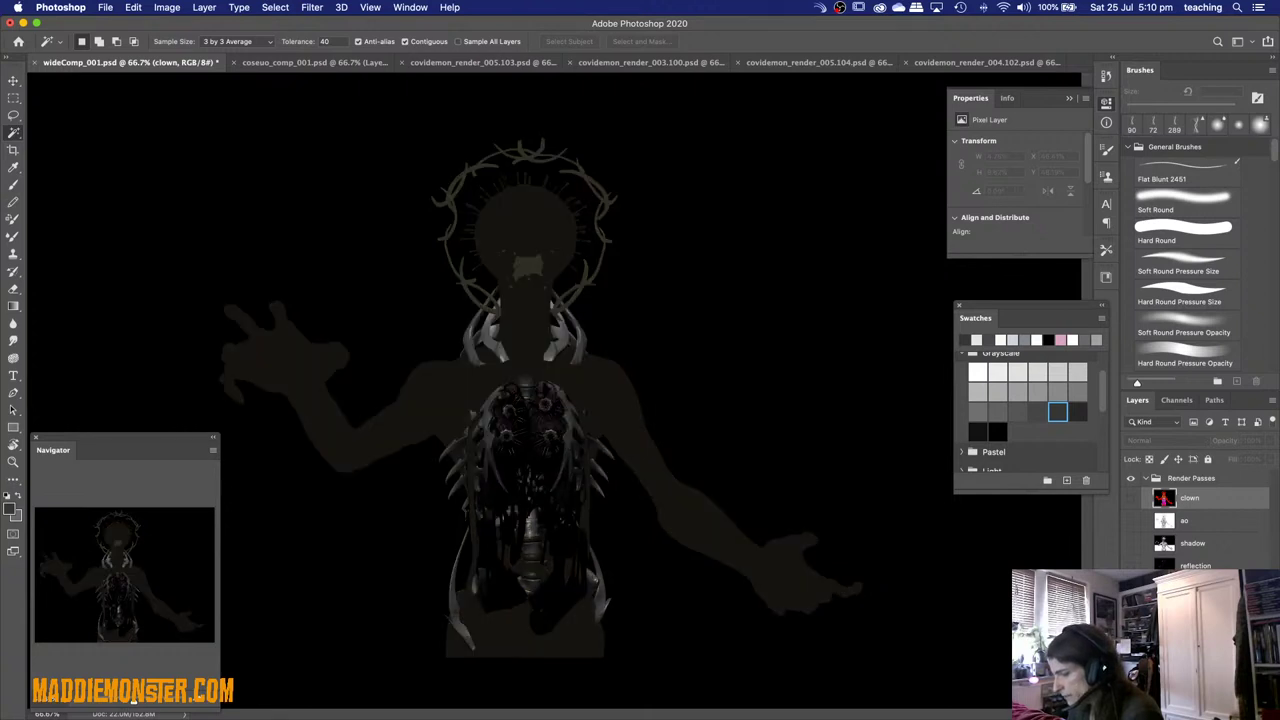
key(ctrl+comma)
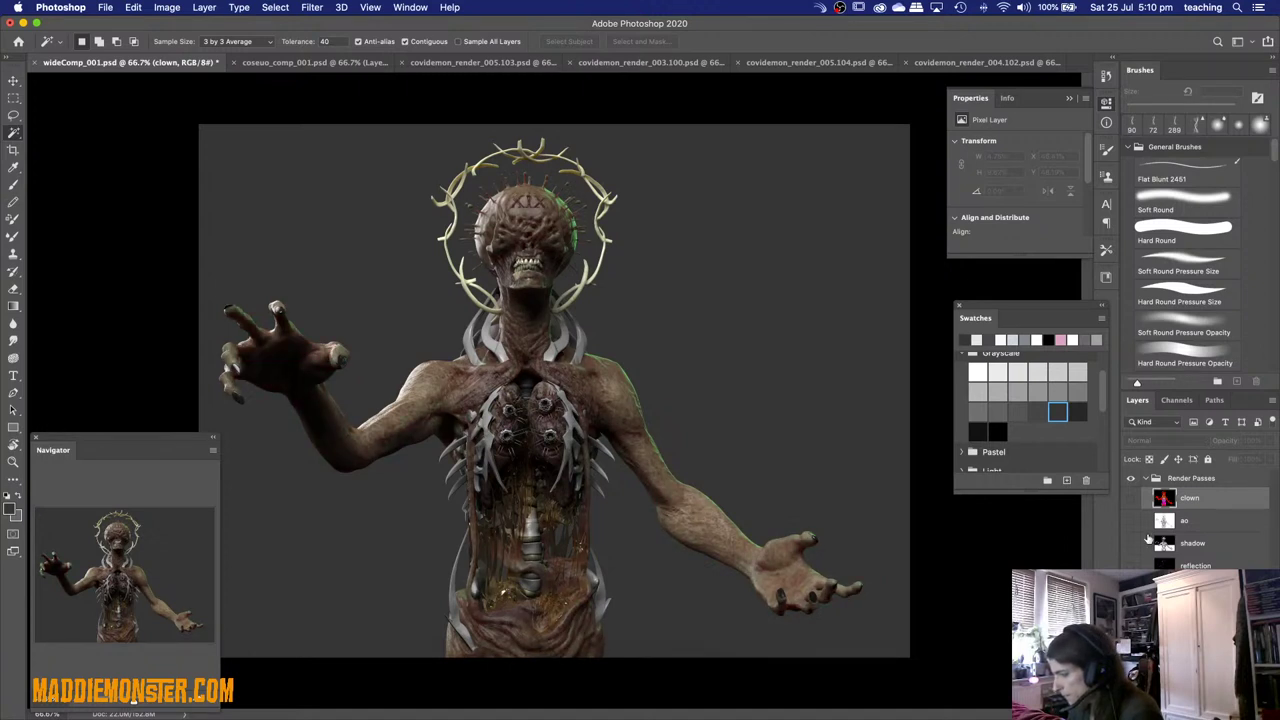
click(1147, 480)
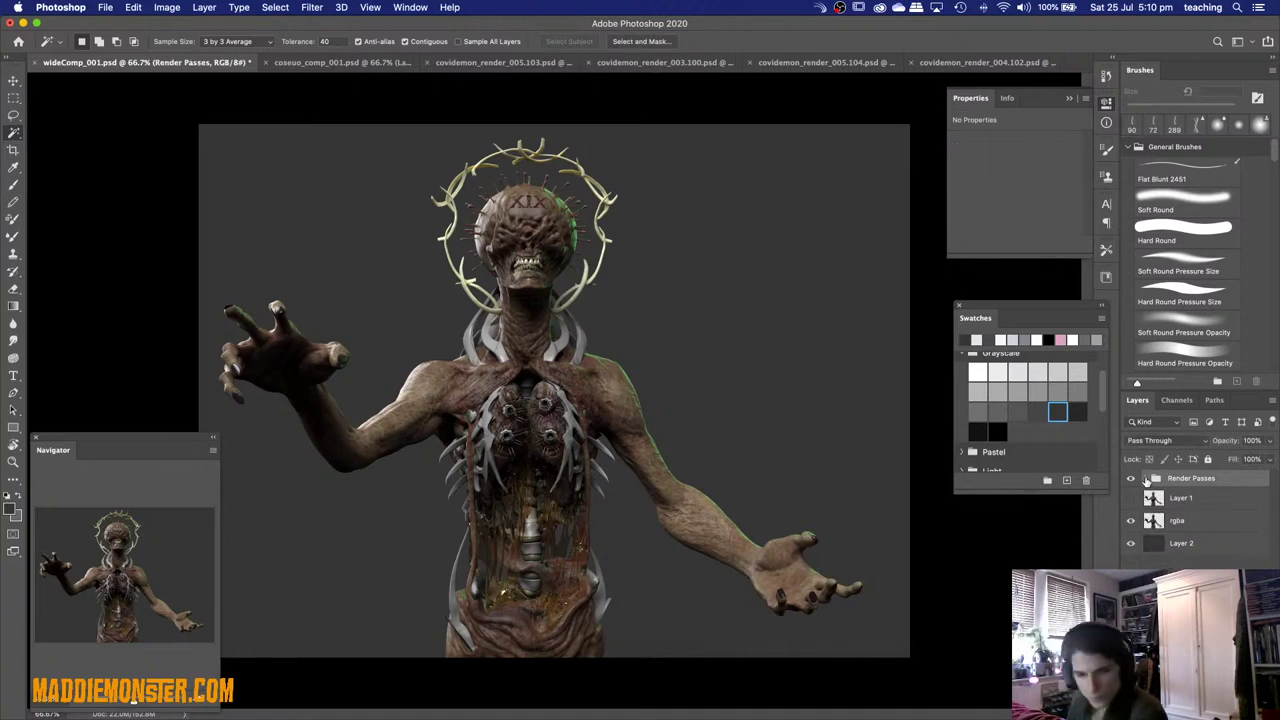